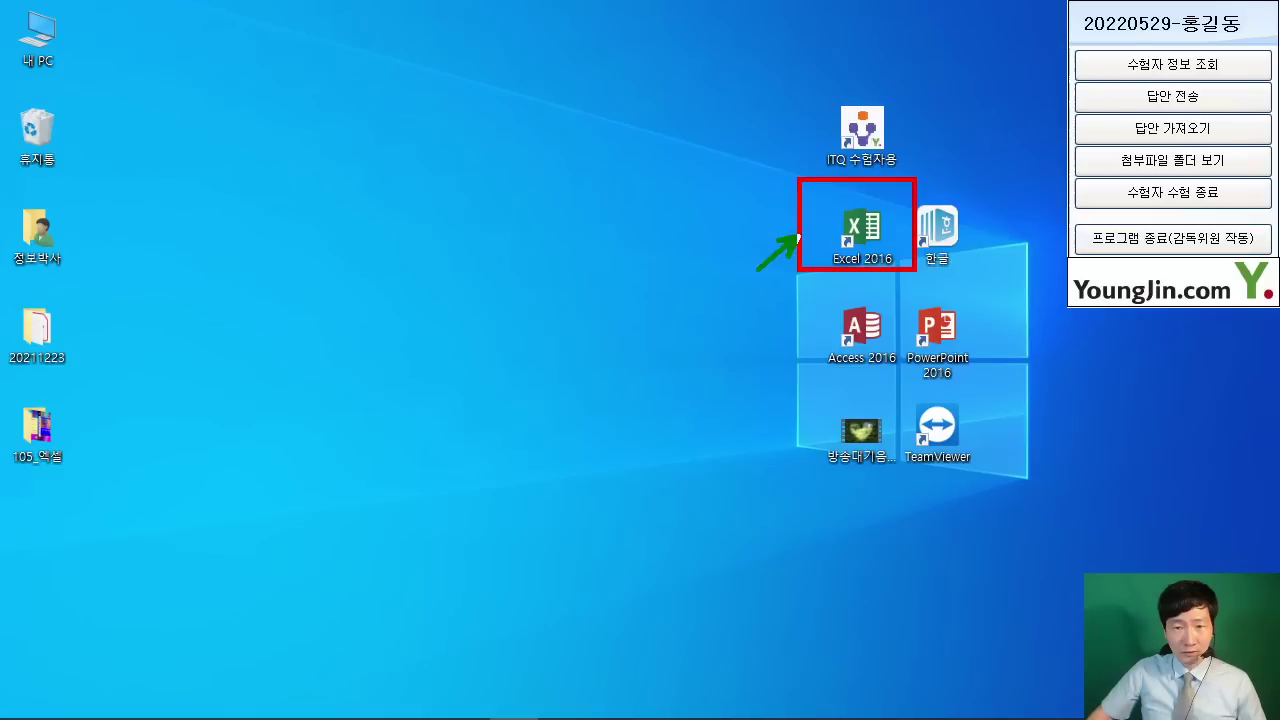
Step: Launch Excel 2016 from its desktop shortcut, then bring the ITQ exam PDF forward in Acrobat Reader
{"action": "double_click", "coordinate": [860, 230]}
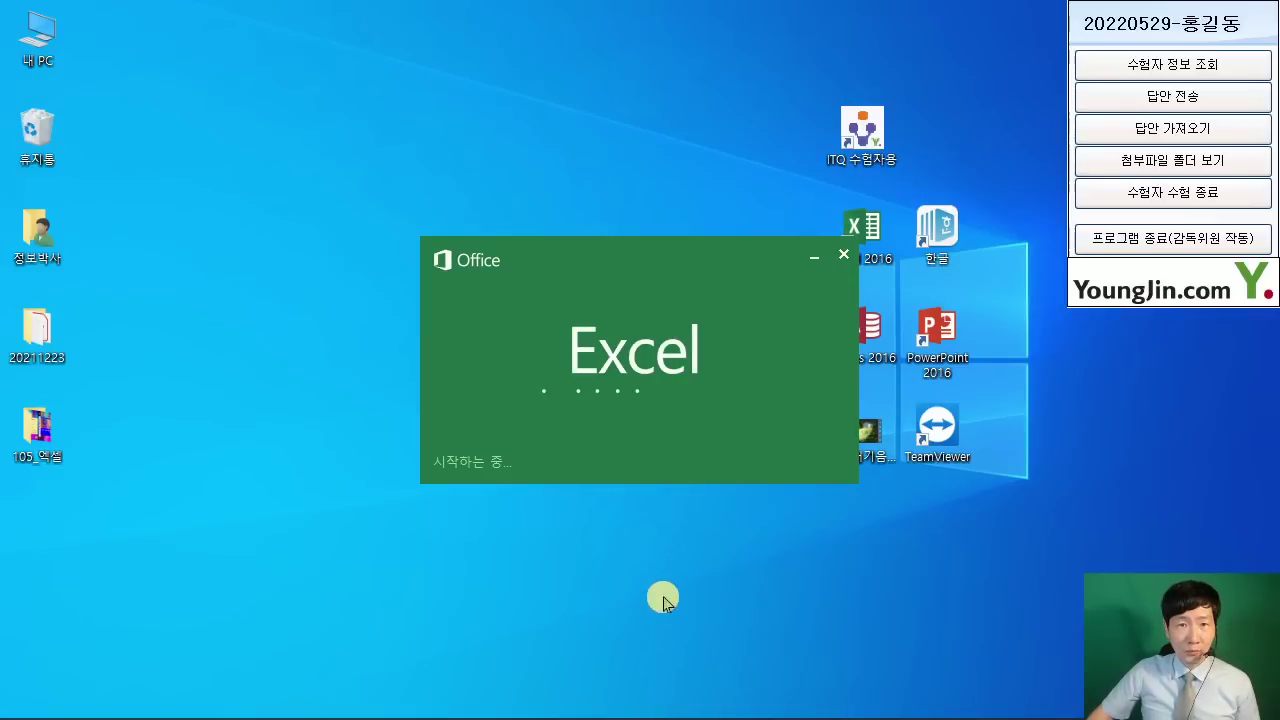
{"action": "left_click", "coordinate": [465, 703]}
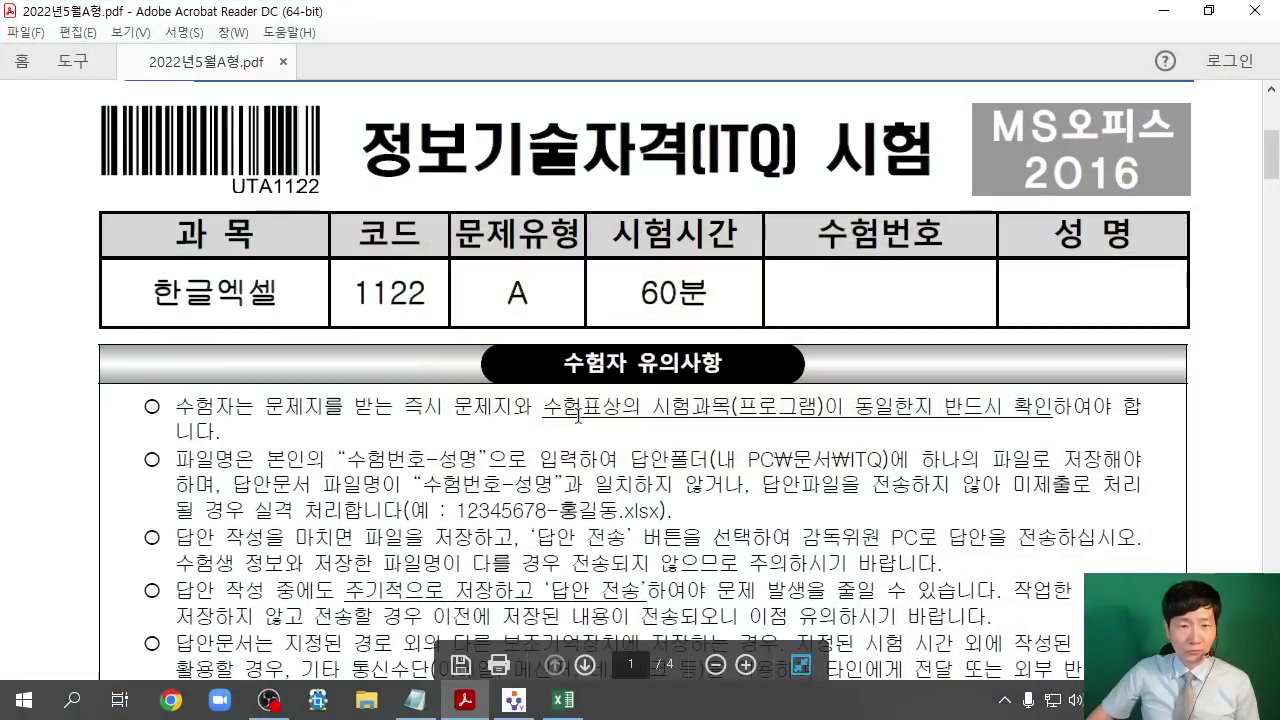
Step: Read the notes on the answer folder path and the 수험번호-성명 file naming rule, then minimize the PDF
{"action": "scroll", "coordinate": [625, 420], "scroll_direction": "down", "scroll_amount": 2}
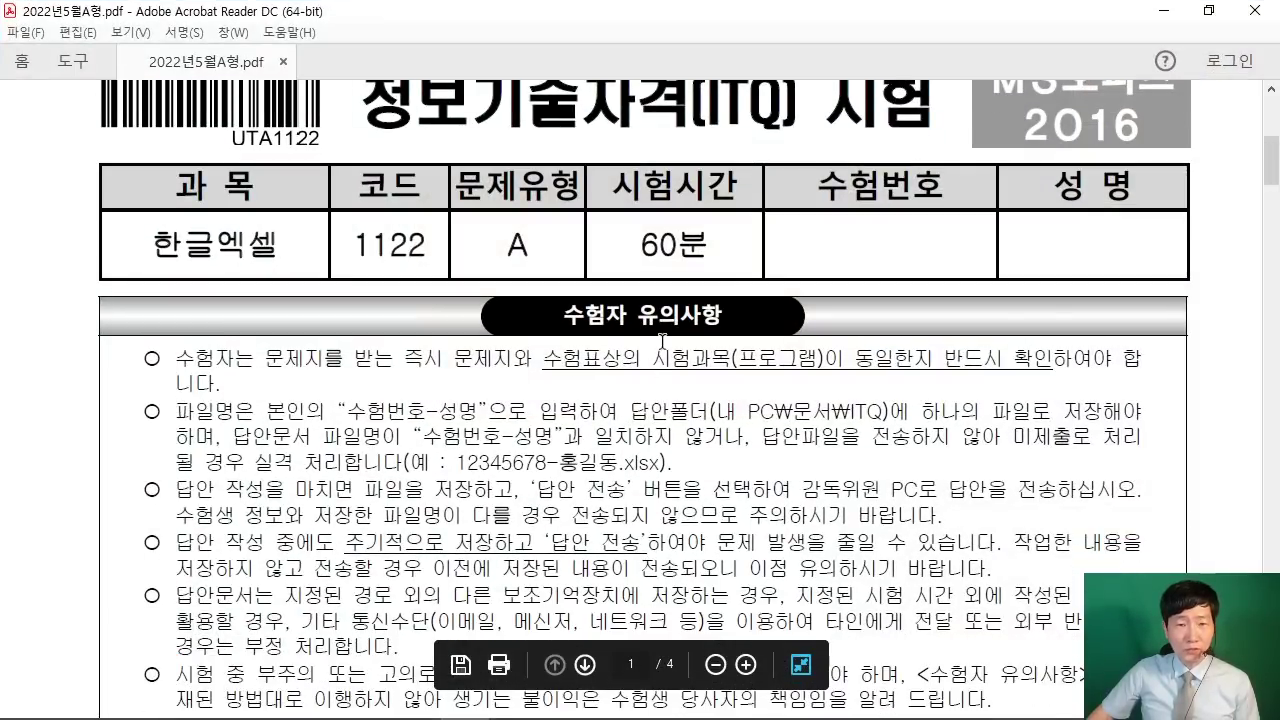
{"action": "scroll", "coordinate": [664, 341], "scroll_direction": "down", "scroll_amount": 2}
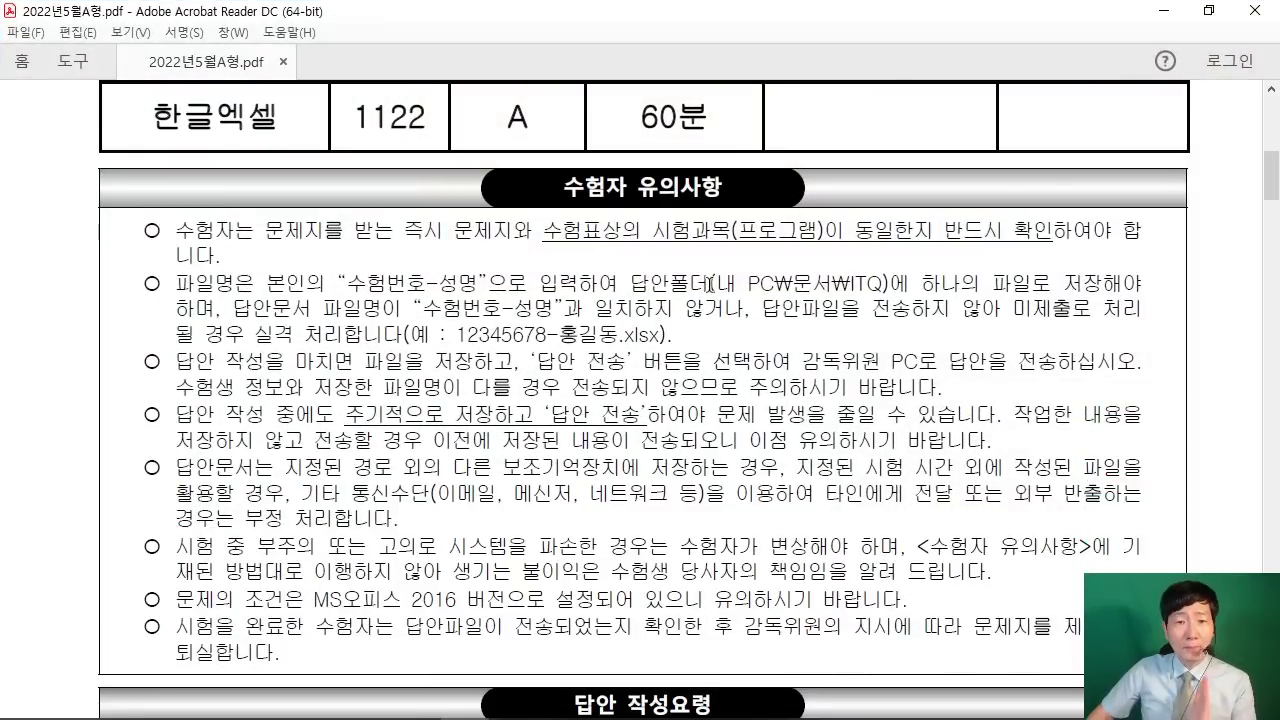
{"action": "left_click_drag", "start_coordinate": [630, 284], "coordinate": [889, 285]}
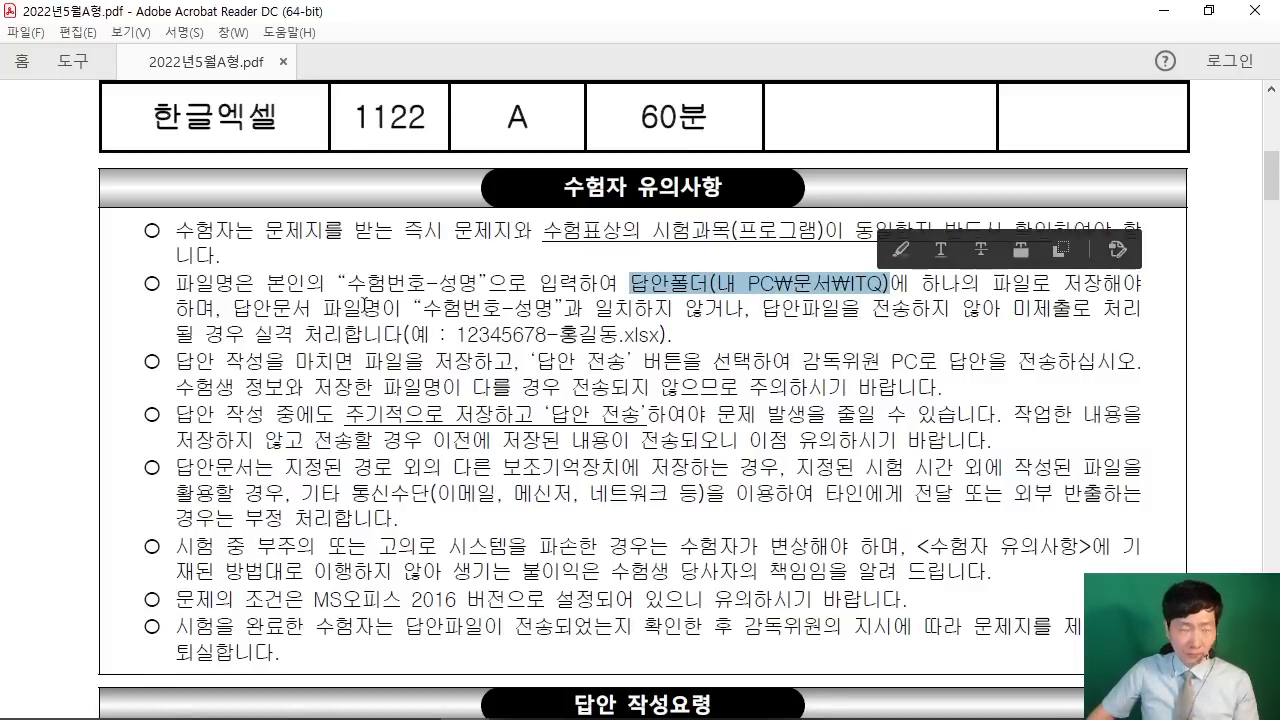
{"action": "left_click_drag", "start_coordinate": [322, 252], "coordinate": [492, 302]}
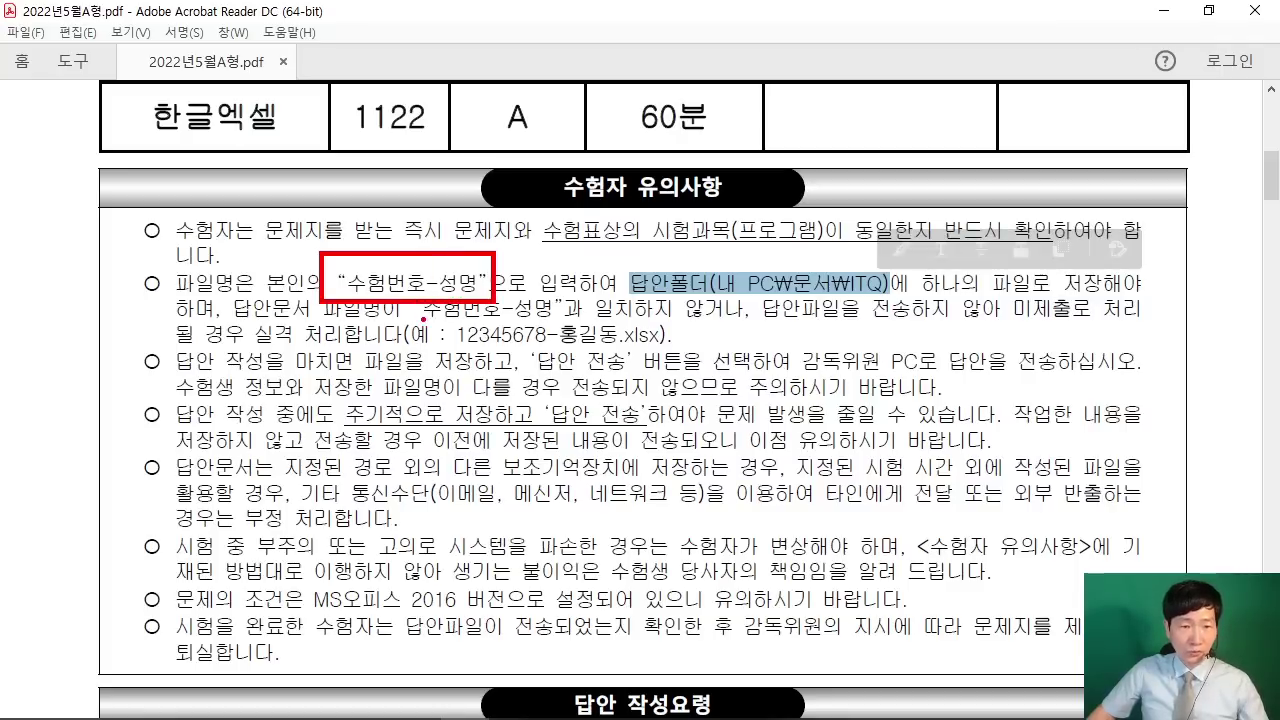
{"action": "key", "text": "Escape"}
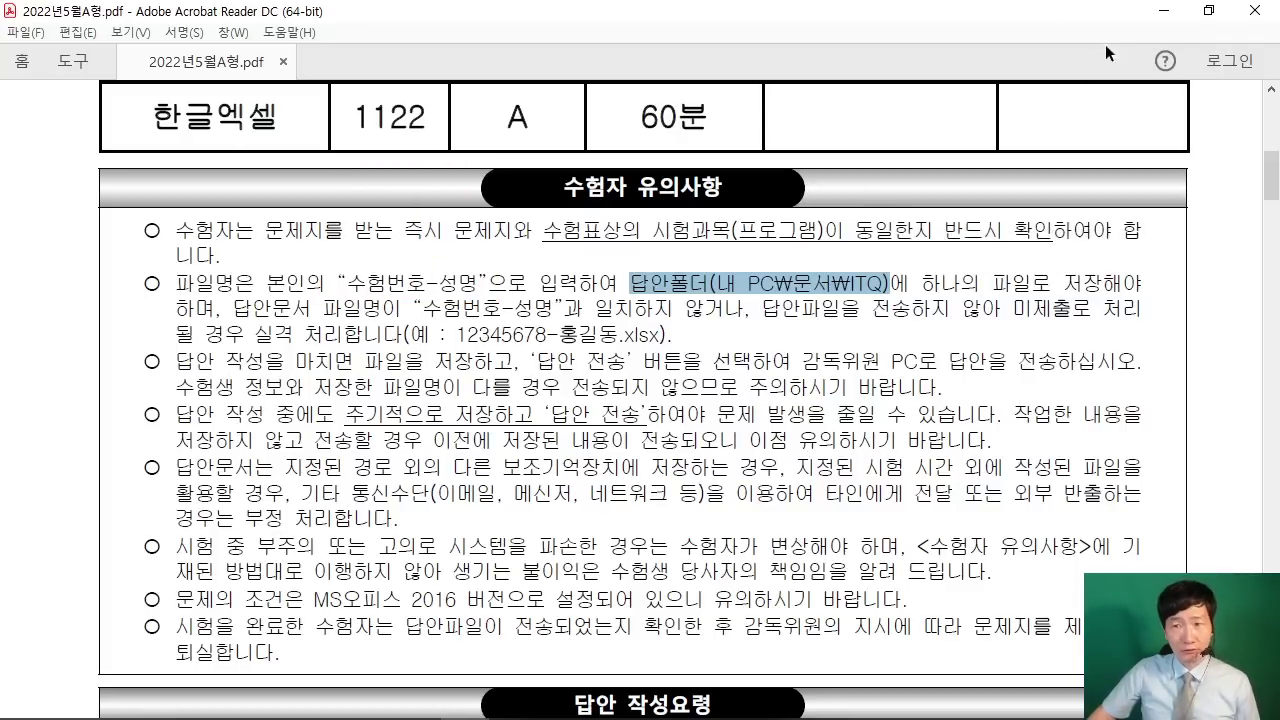
{"action": "left_click", "coordinate": [1163, 10]}
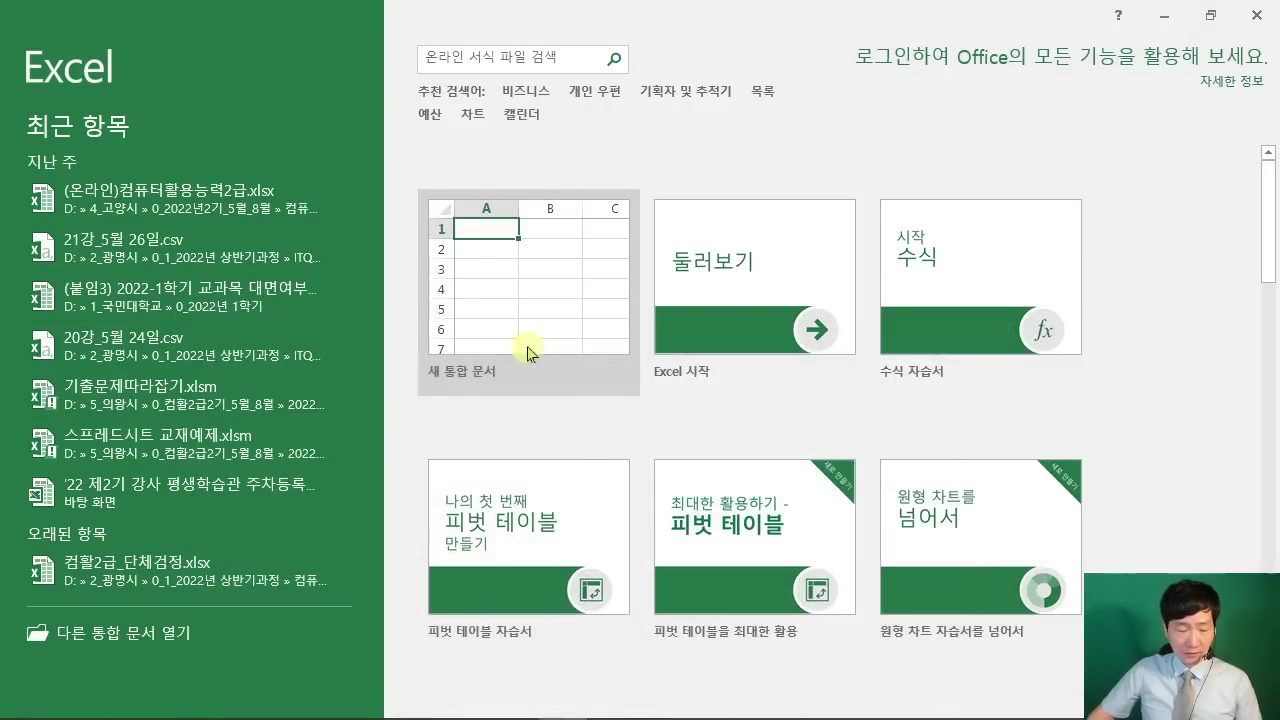
Step: Create a new blank workbook (새 통합 문서) from Excel's start screen
{"action": "key", "text": "ctrl+2"}
{"action": "left_click_drag", "start_coordinate": [412, 168], "coordinate": [669, 403]}
{"action": "left_click_drag", "start_coordinate": [848, 560], "coordinate": [577, 312]}
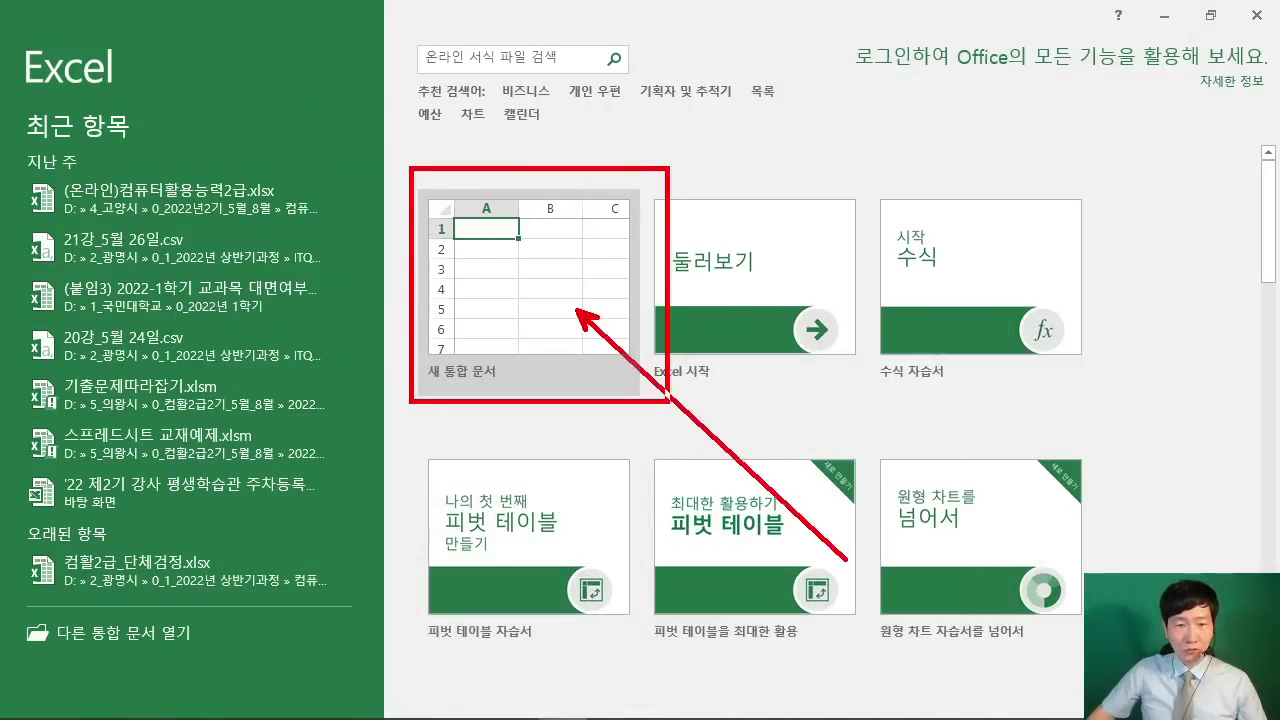
{"action": "key", "text": "Escape"}
{"action": "left_click", "coordinate": [528, 308]}
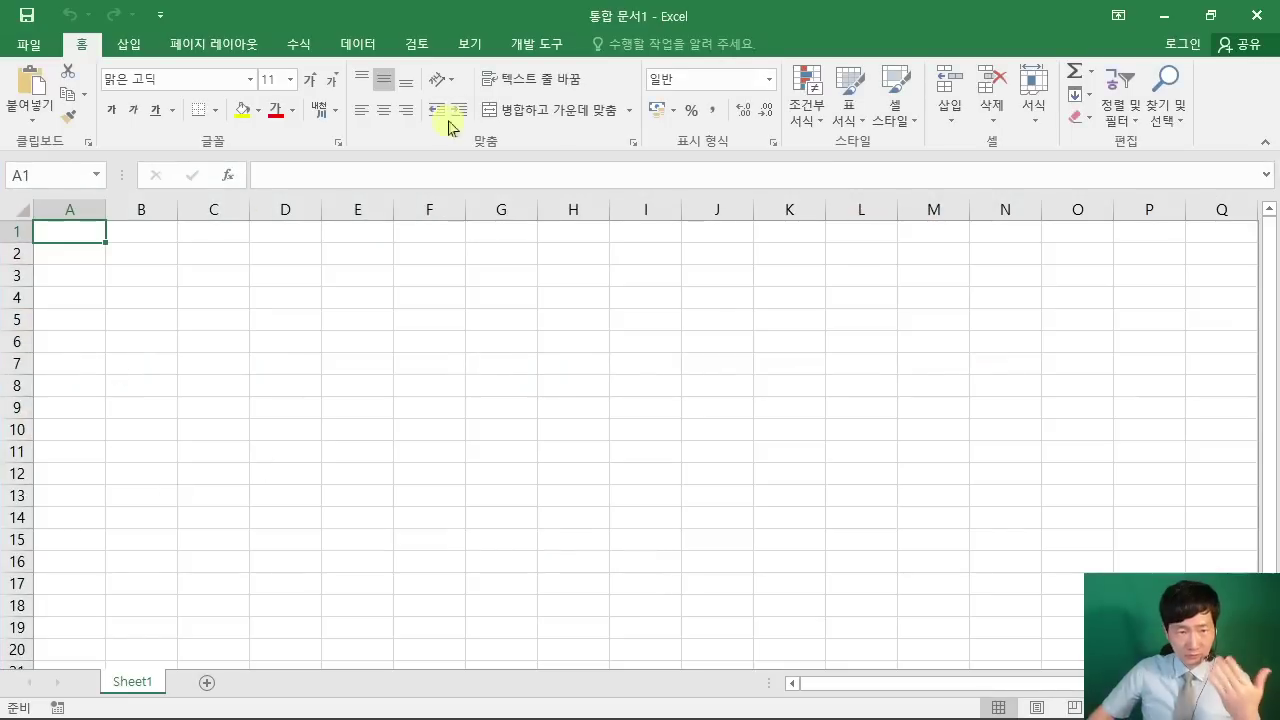
{"action": "left_click", "coordinate": [518, 390]}
{"action": "left_click", "coordinate": [610, 347]}
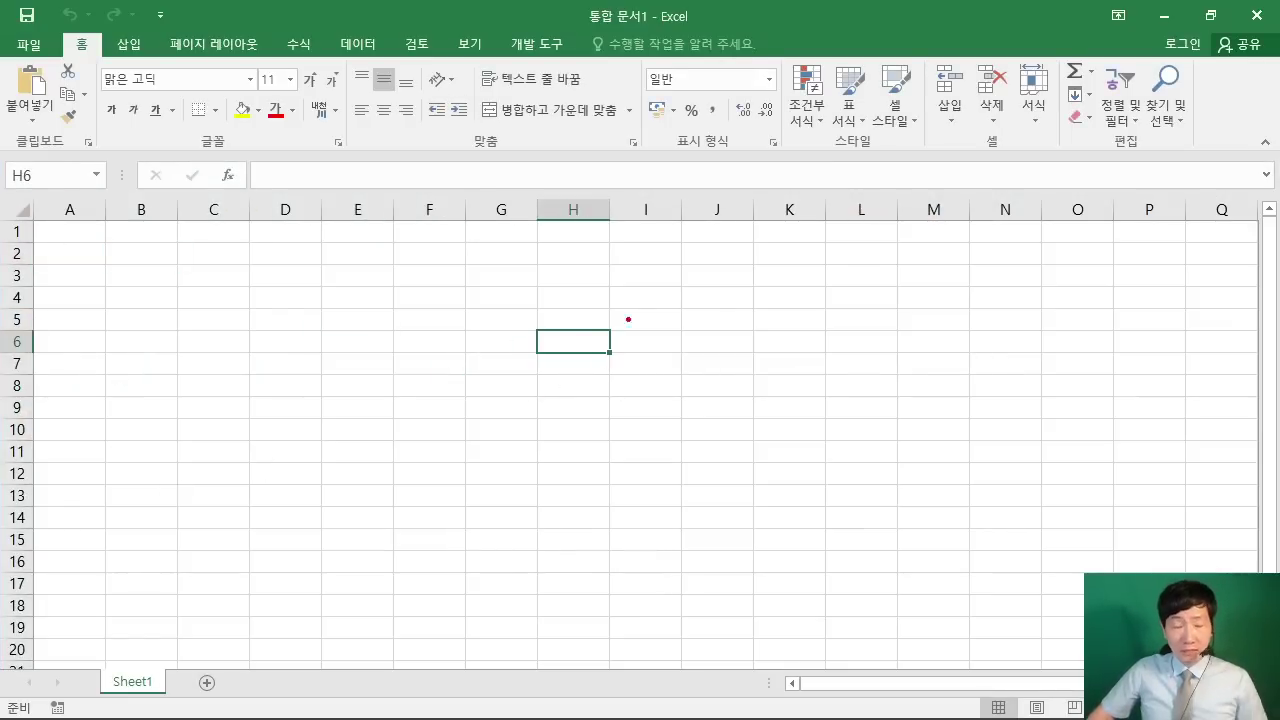
Step: Sketch an on-screen box with the save-as shortcut hint
{"action": "left_click_drag", "start_coordinate": [613, 137], "coordinate": [828, 329]}
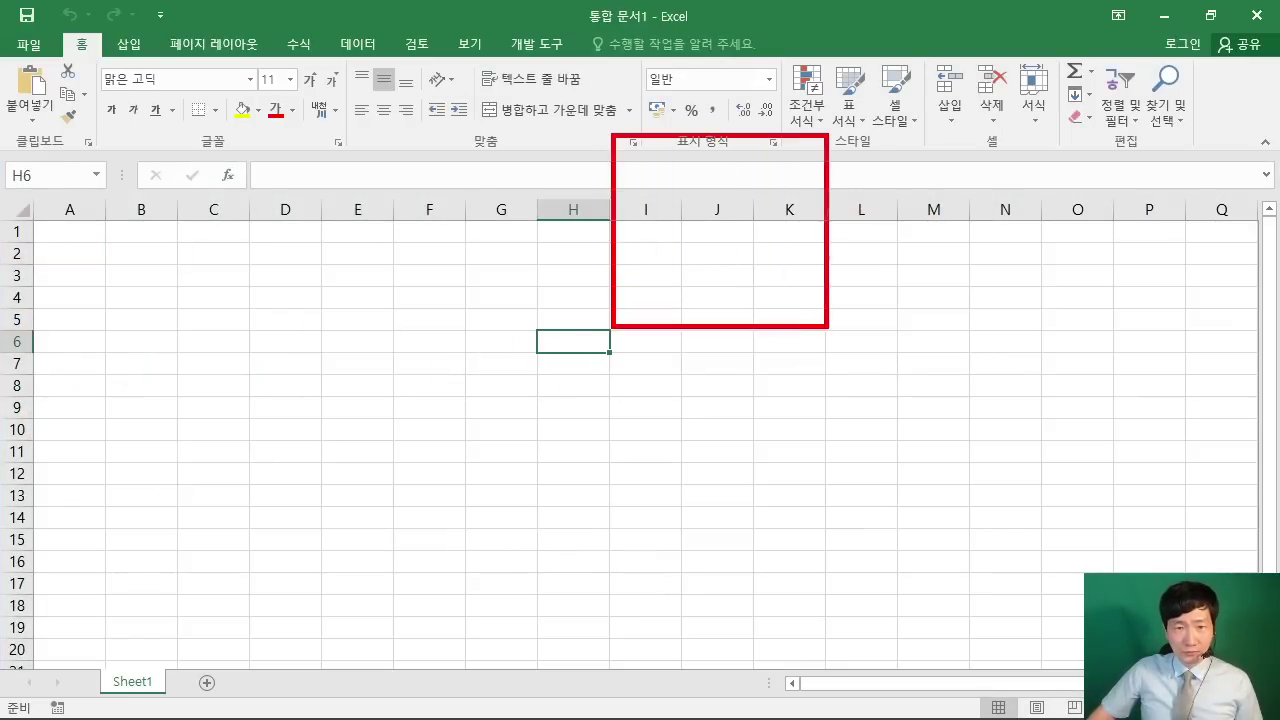
{"action": "mouse_move", "coordinate": [655, 184]}
{"action": "left_mouse_down"}
{"action": "mouse_move", "coordinate": [730, 184]}
{"action": "mouse_move", "coordinate": [637, 287]}
{"action": "left_mouse_up"}
{"action": "left_click_drag", "start_coordinate": [646, 224], "coordinate": [706, 224]}
{"action": "left_click_drag", "start_coordinate": [731, 195], "coordinate": [700, 290]}
{"action": "mouse_move", "coordinate": [766, 212]}
{"action": "left_mouse_down"}
{"action": "mouse_move", "coordinate": [816, 240]}
{"action": "mouse_move", "coordinate": [856, 287]}
{"action": "left_mouse_up"}
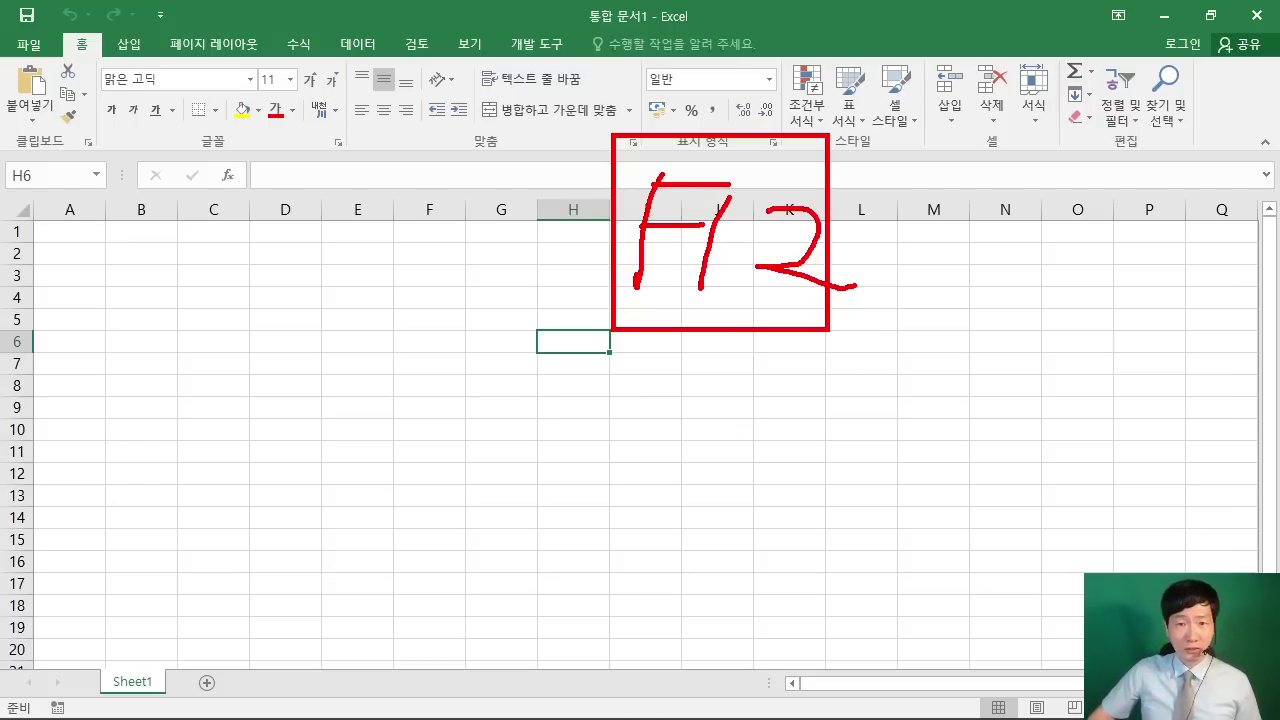
Step: Hand-write and underline a note that saving matters for points, then clear the annotations
{"action": "left_click_drag", "start_coordinate": [630, 386], "coordinate": [668, 418]}
{"action": "left_click_drag", "start_coordinate": [634, 414], "coordinate": [694, 412]}
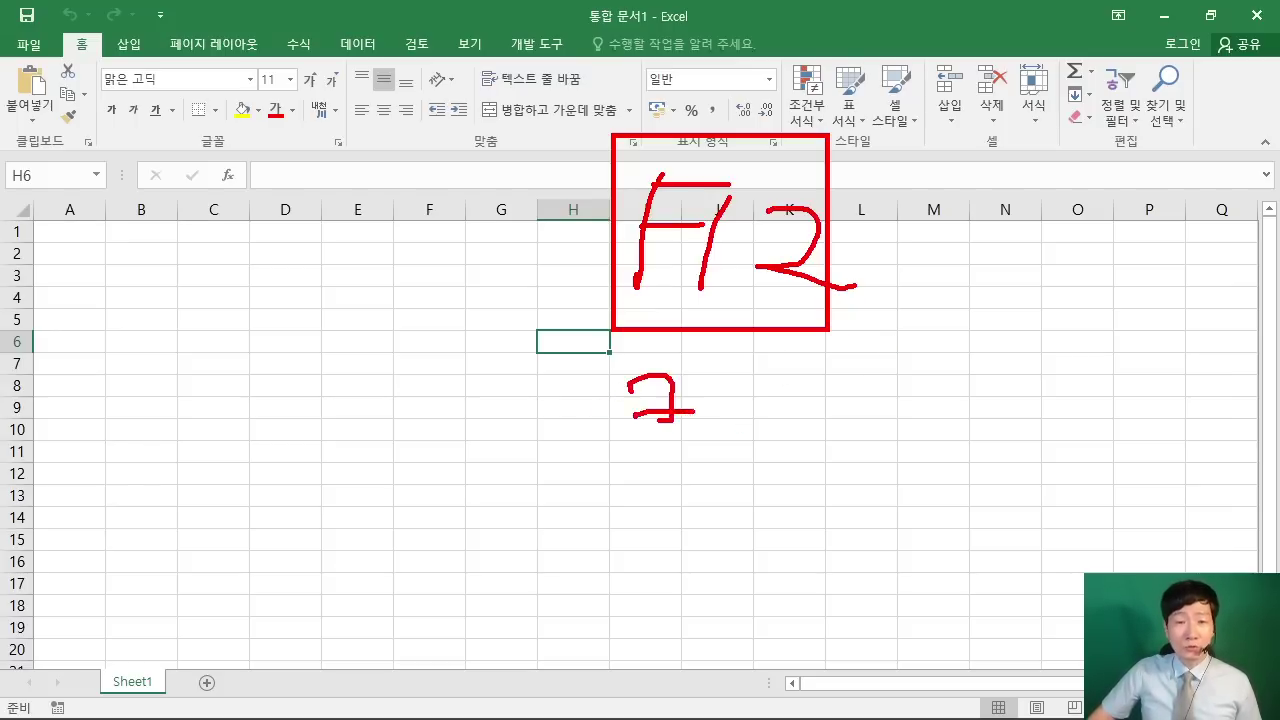
{"action": "mouse_move", "coordinate": [622, 442]}
{"action": "left_mouse_down"}
{"action": "mouse_move", "coordinate": [695, 438]}
{"action": "mouse_move", "coordinate": [692, 468]}
{"action": "left_mouse_up"}
{"action": "mouse_move", "coordinate": [712, 392]}
{"action": "left_mouse_down"}
{"action": "mouse_move", "coordinate": [772, 382]}
{"action": "mouse_move", "coordinate": [732, 430]}
{"action": "left_mouse_up"}
{"action": "mouse_move", "coordinate": [750, 415]}
{"action": "left_mouse_down"}
{"action": "mouse_move", "coordinate": [798, 400]}
{"action": "mouse_move", "coordinate": [794, 436]}
{"action": "left_mouse_up"}
{"action": "left_click_drag", "start_coordinate": [752, 442], "coordinate": [792, 454]}
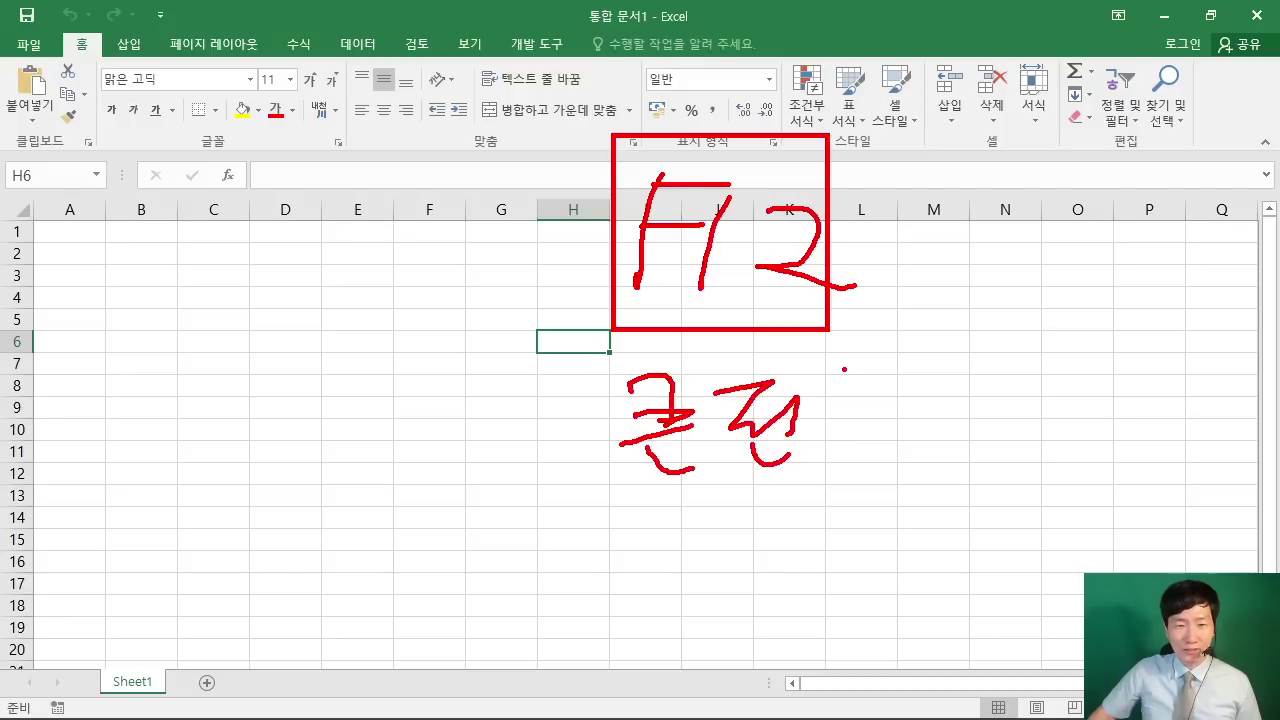
{"action": "left_click_drag", "start_coordinate": [868, 345], "coordinate": [828, 422]}
{"action": "left_click_drag", "start_coordinate": [850, 385], "coordinate": [905, 418]}
{"action": "left_click_drag", "start_coordinate": [872, 420], "coordinate": [878, 502]}
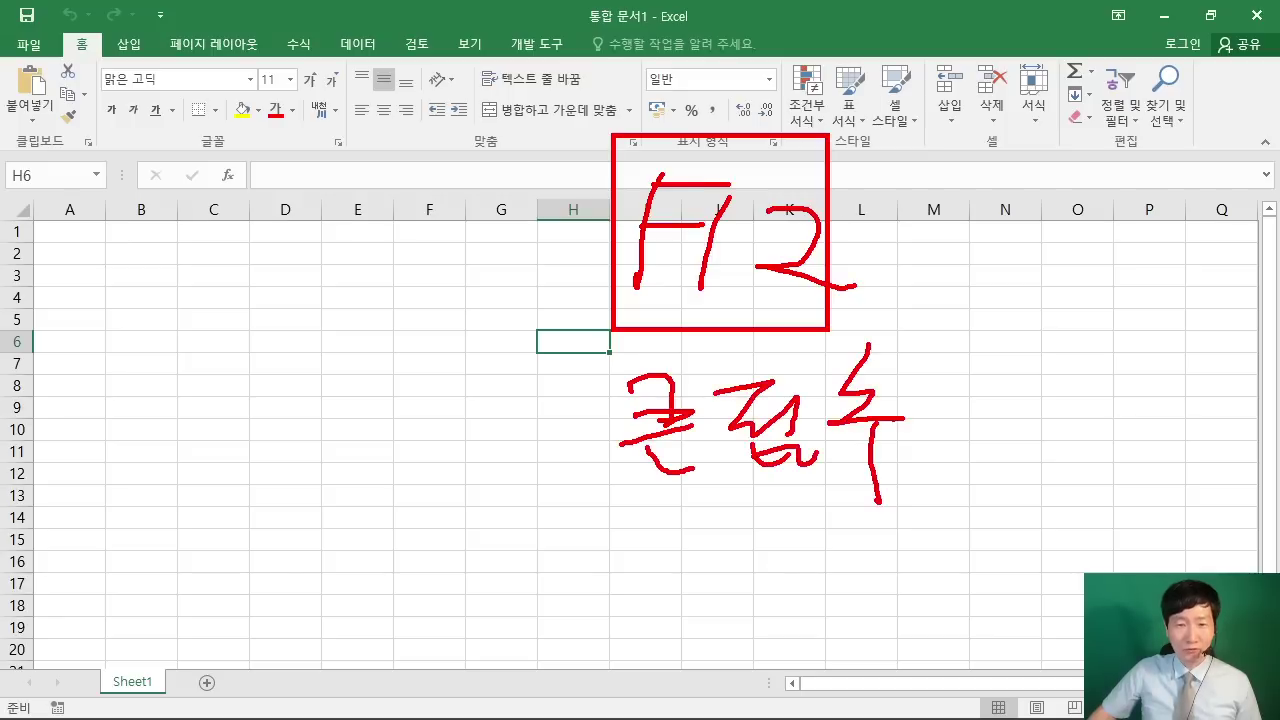
{"action": "left_click_drag", "start_coordinate": [614, 505], "coordinate": [878, 500]}
{"action": "left_click_drag", "start_coordinate": [896, 482], "coordinate": [920, 496]}
{"action": "mouse_move", "coordinate": [742, 48]}
{"action": "left_mouse_down"}
{"action": "mouse_move", "coordinate": [748, 160]}
{"action": "mouse_move", "coordinate": [855, 56]}
{"action": "left_mouse_up"}
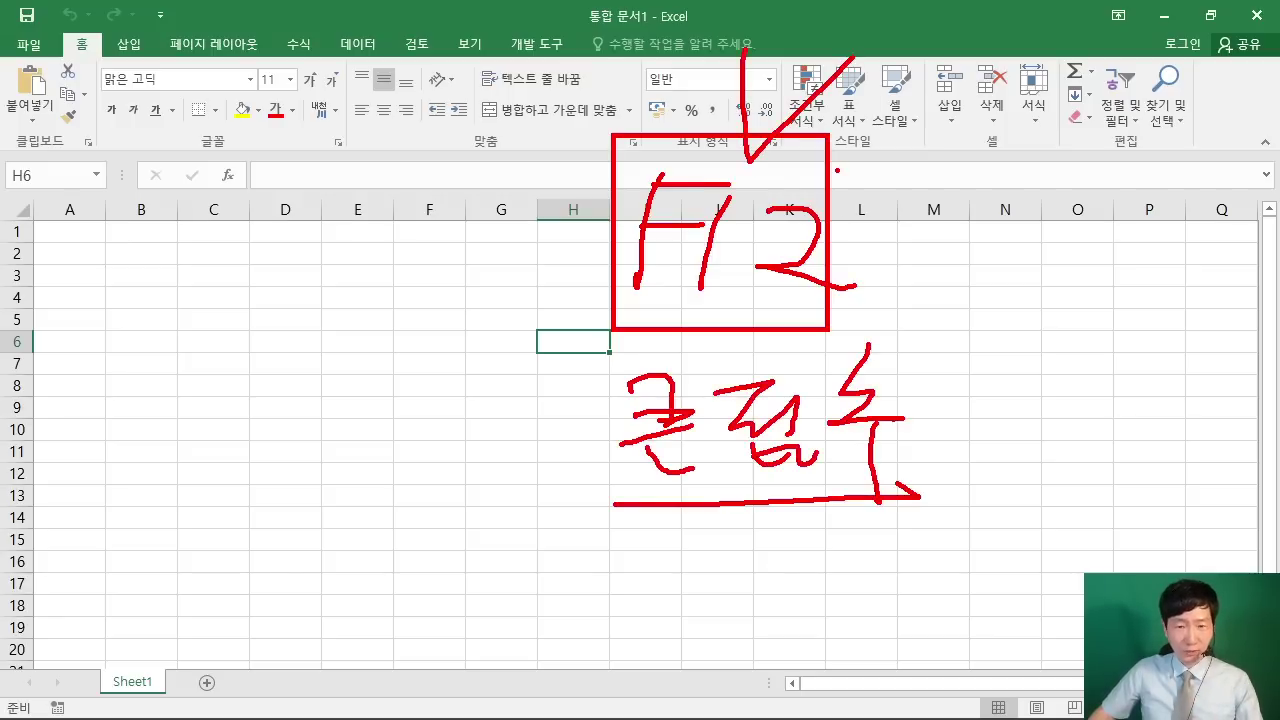
{"action": "key", "text": "Escape"}
Step: Open the Save As dialog and go into the ITQ folder under Documents
{"action": "left_click", "coordinate": [629, 386]}
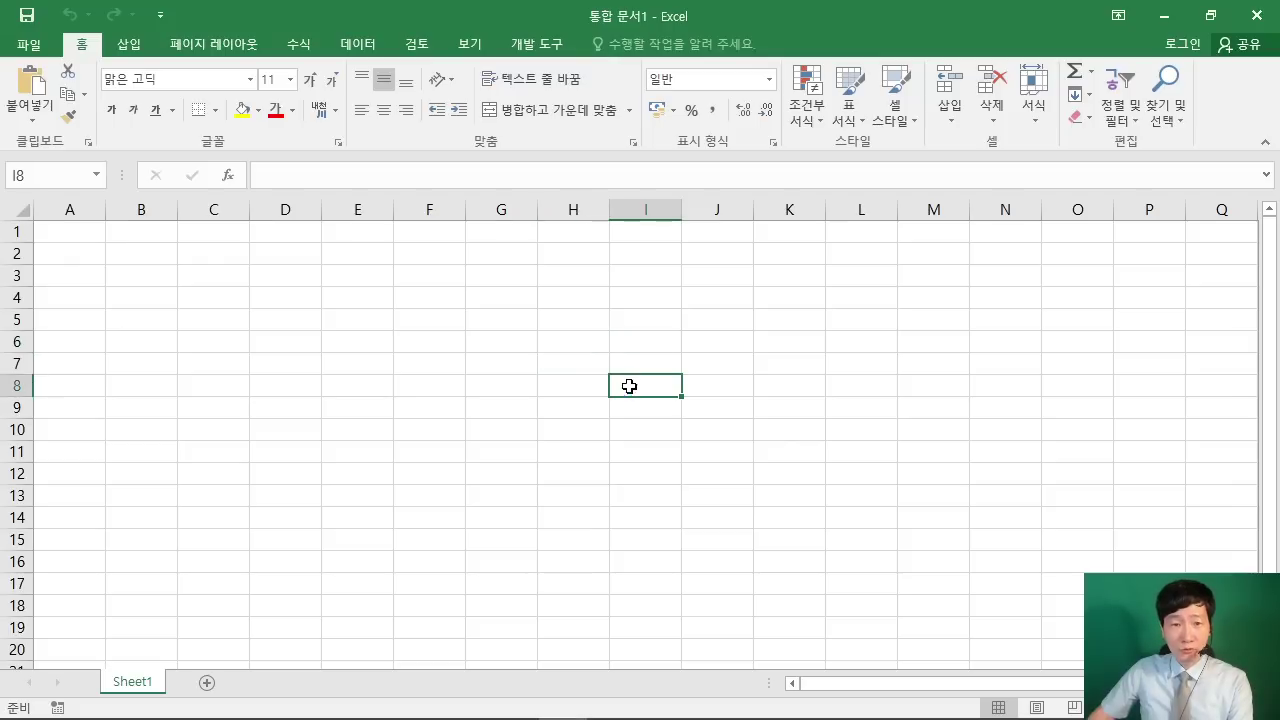
{"action": "left_click", "coordinate": [627, 372]}
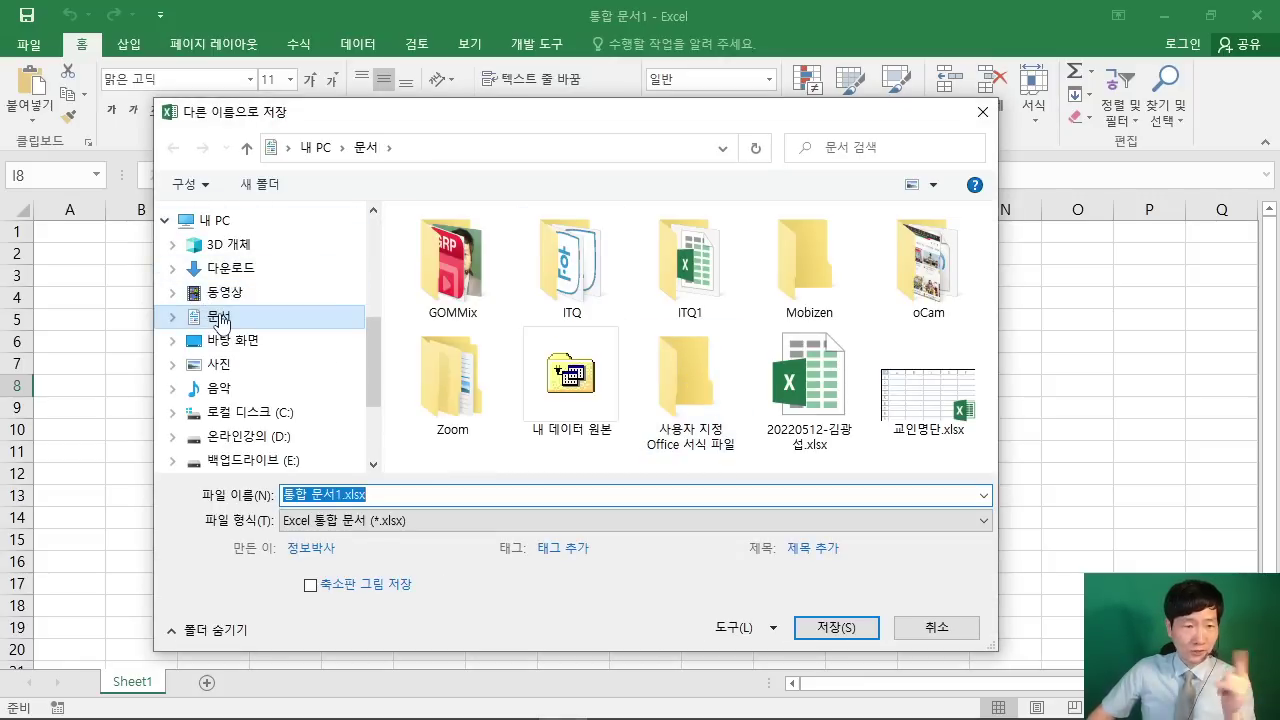
{"action": "left_click", "coordinate": [572, 272]}
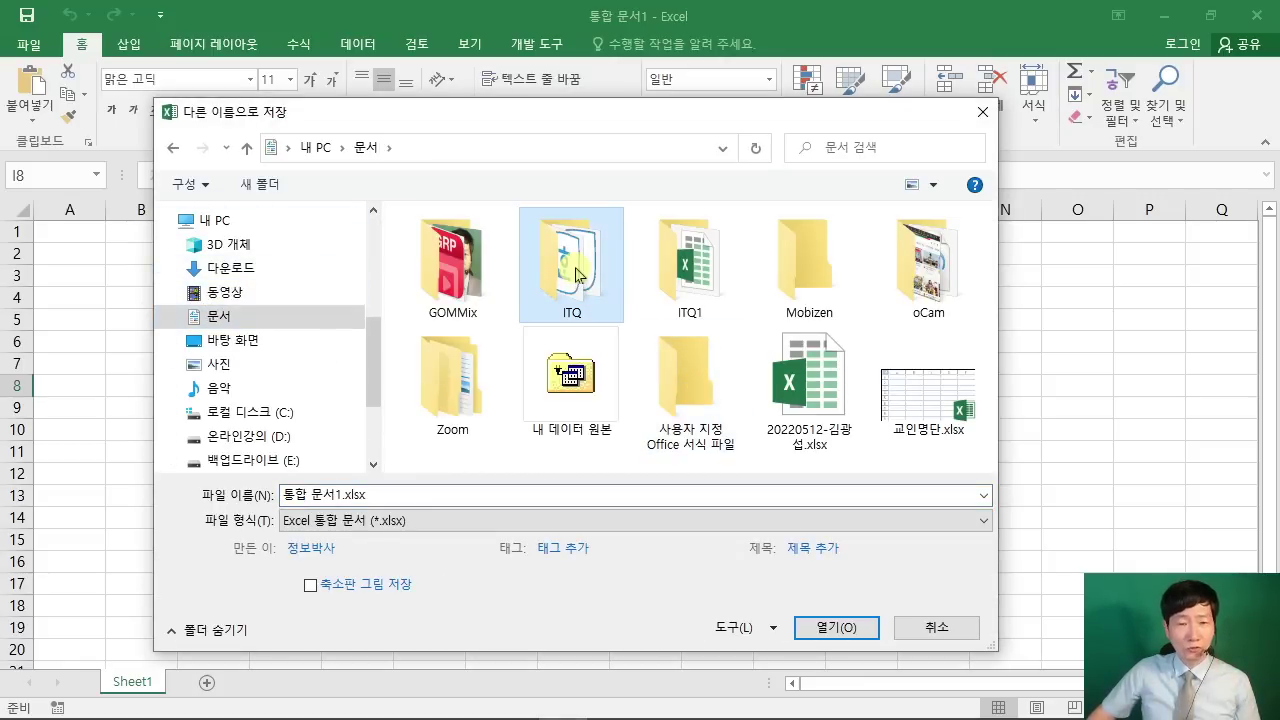
{"action": "double_click", "coordinate": [575, 275]}
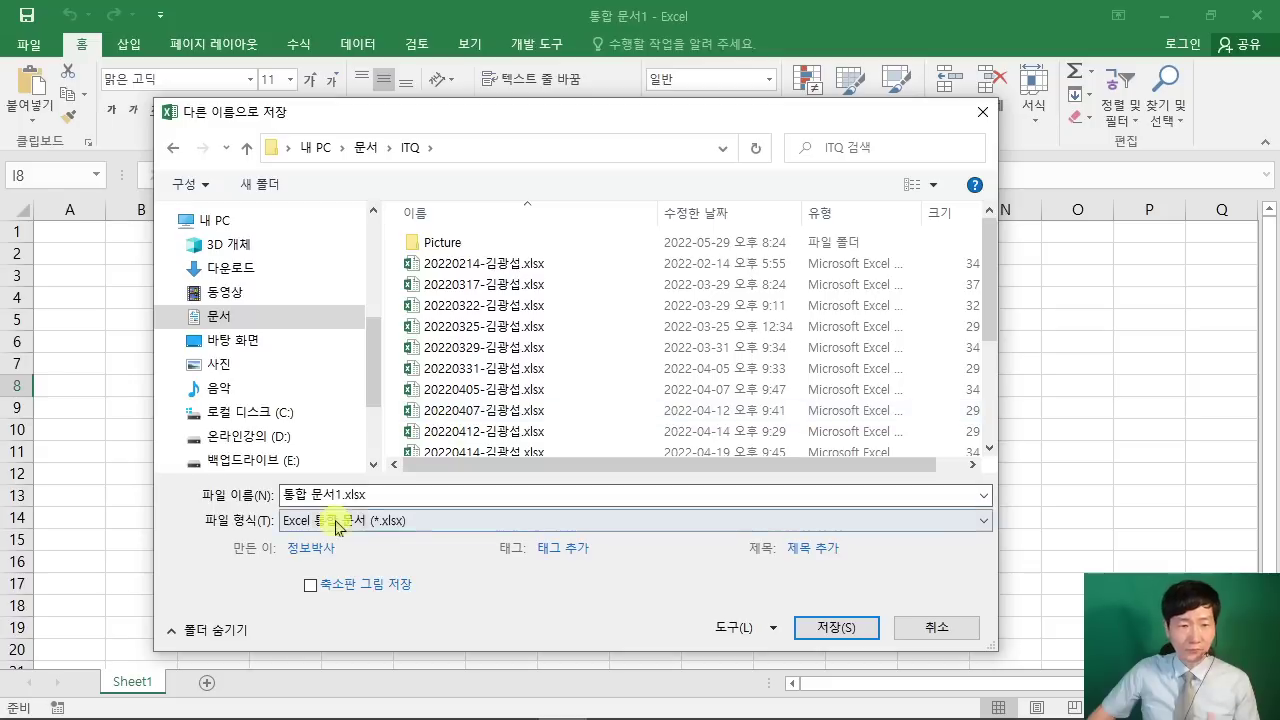
Step: Name the file with the pasted examinee number, a hyphen and the candidate's name, and save it
{"action": "left_click", "coordinate": [396, 495]}
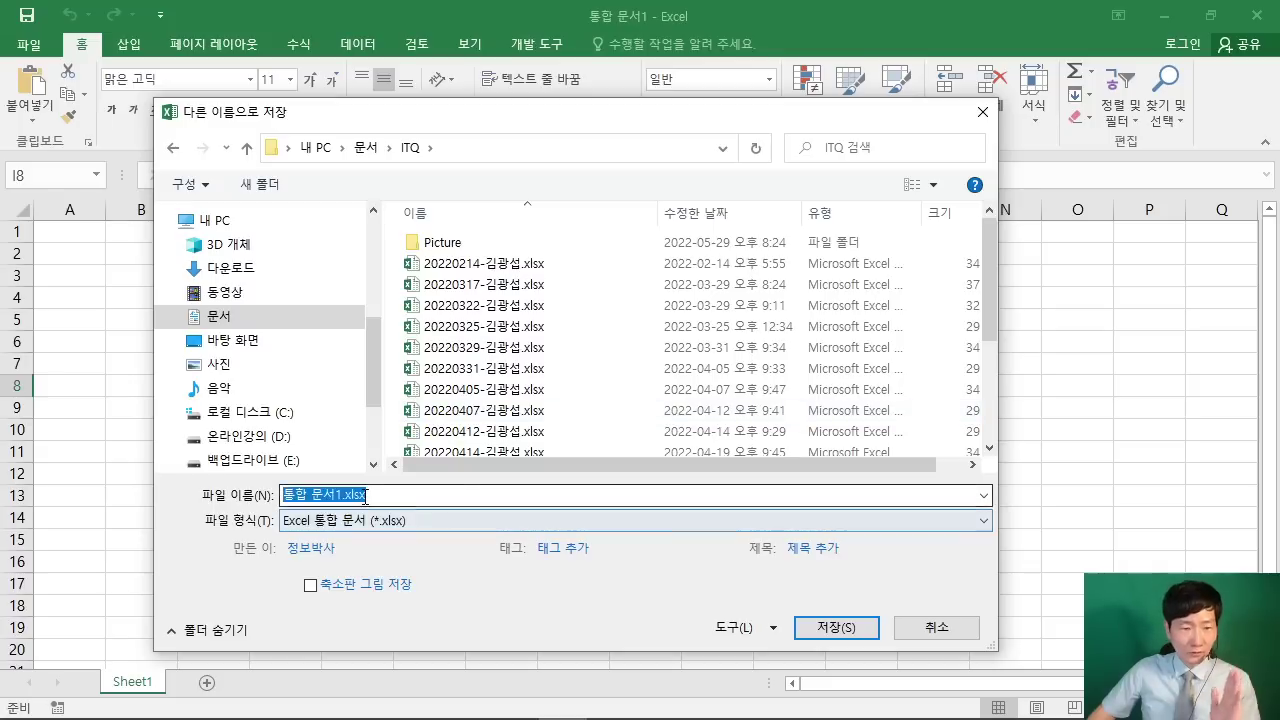
{"action": "right_click", "coordinate": [394, 495]}
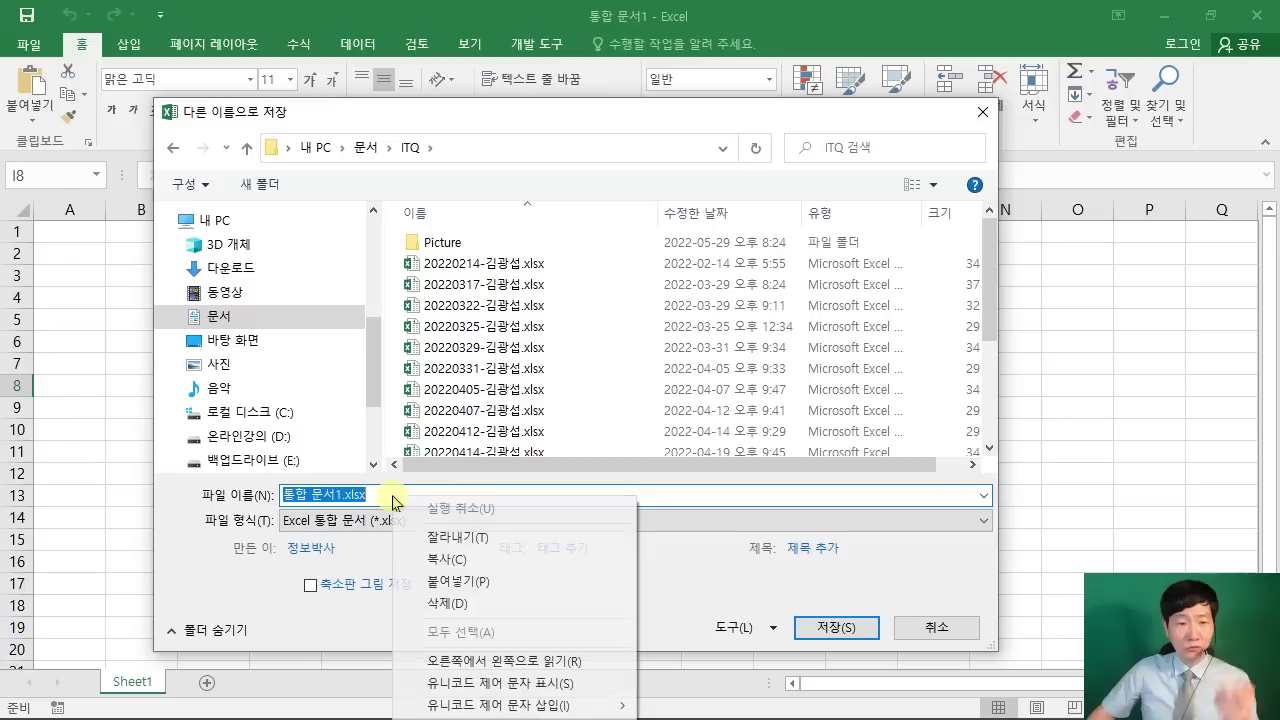
{"action": "left_click", "coordinate": [466, 582]}
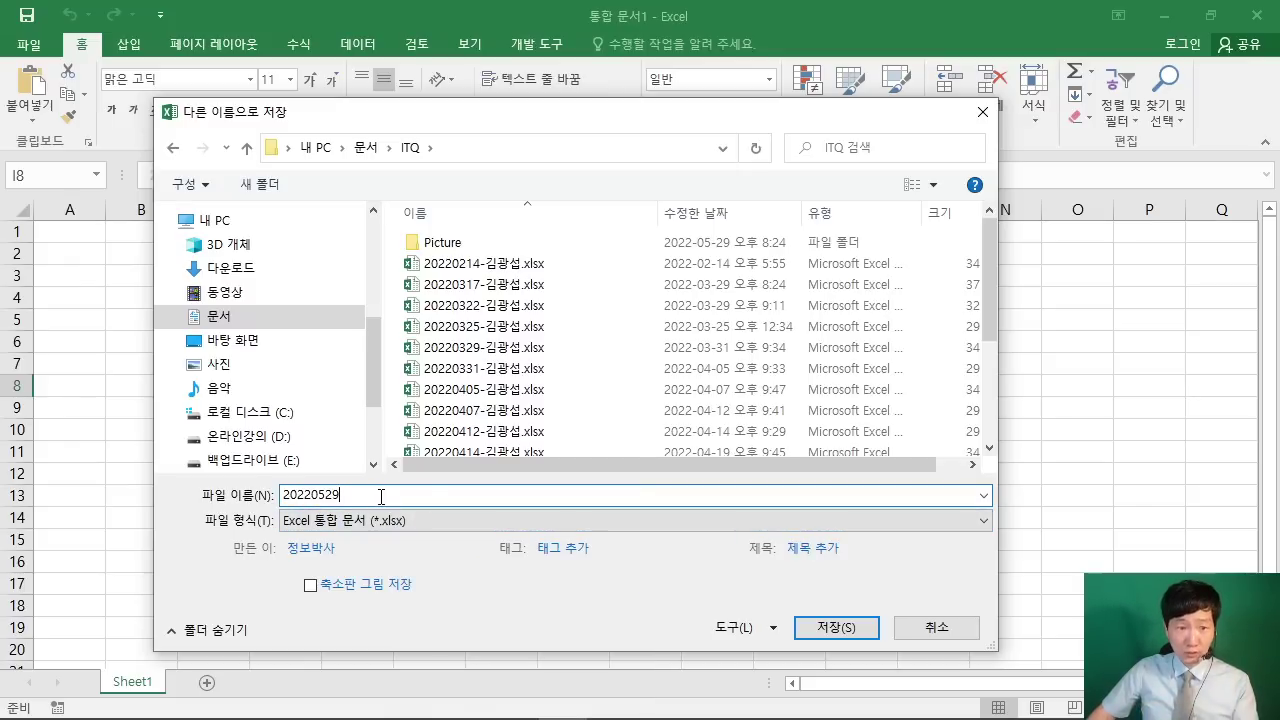
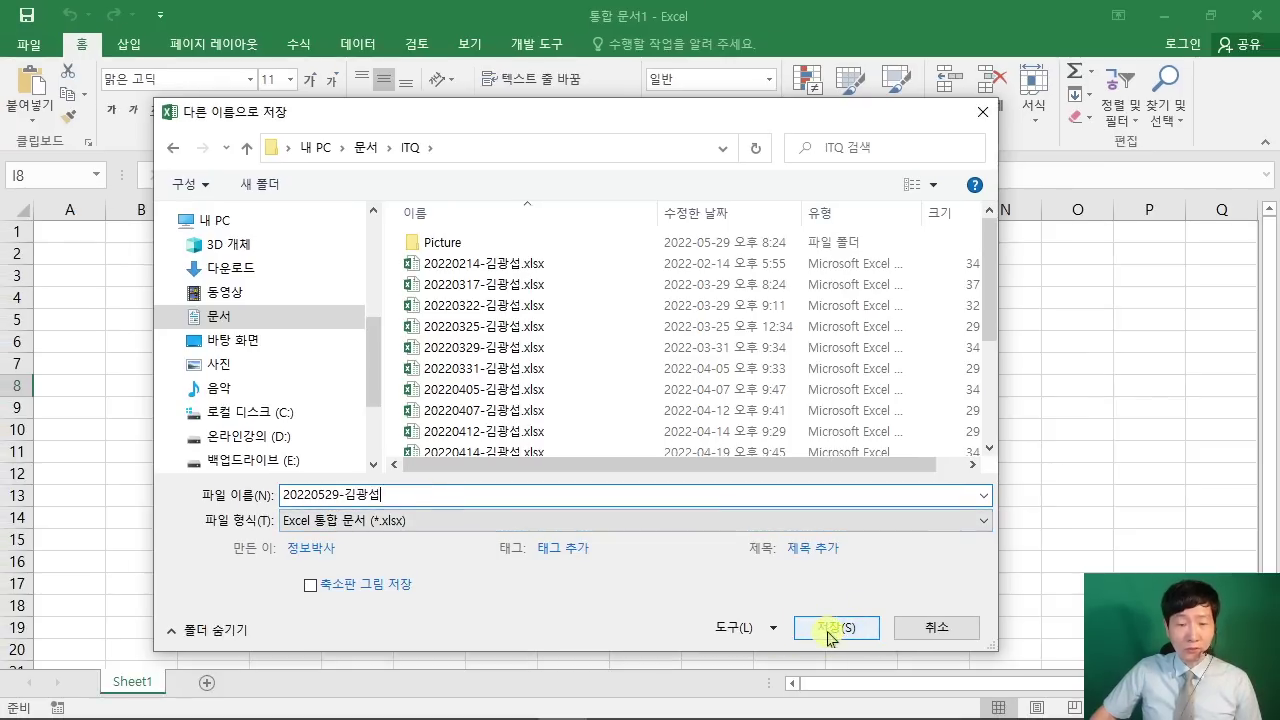
{"action": "left_click_drag", "start_coordinate": [781, 609], "coordinate": [885, 643]}
{"action": "left_click_drag", "start_coordinate": [920, 534], "coordinate": [848, 606]}
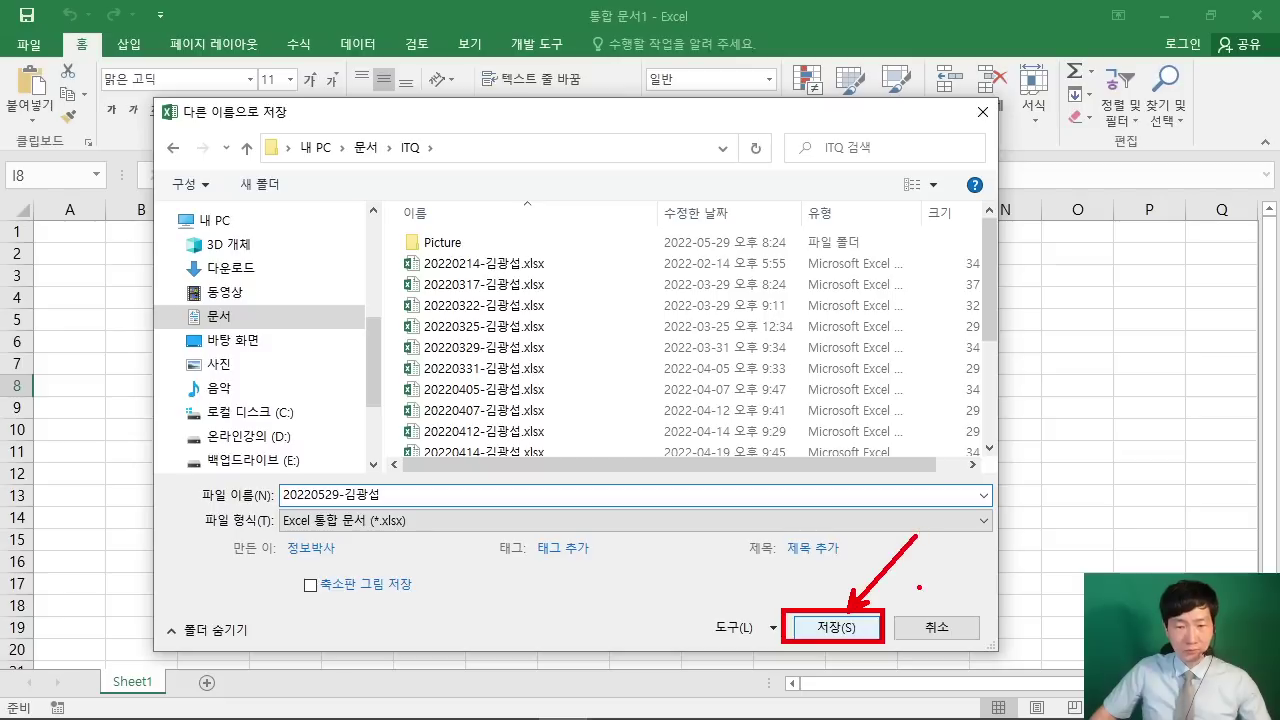
{"action": "key", "text": "Escape"}
{"action": "left_click", "coordinate": [840, 630]}
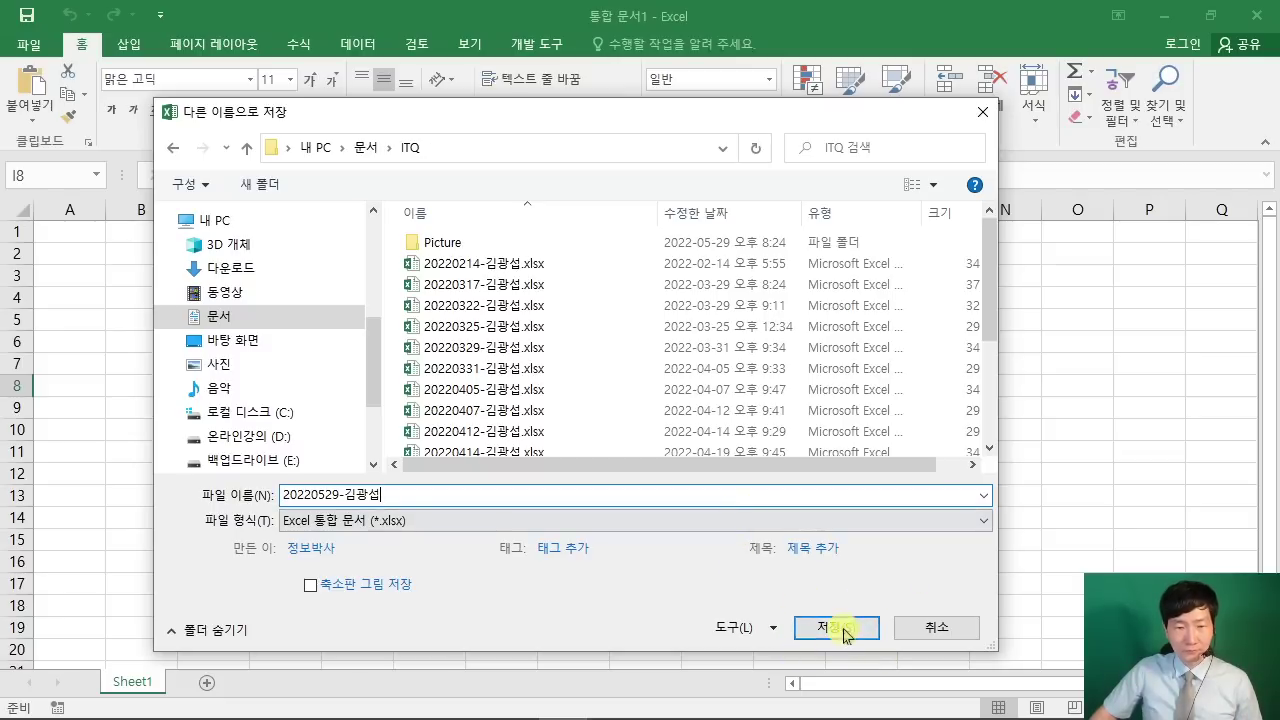
{"action": "mouse_move", "coordinate": [518, 2]}
{"action": "left_mouse_down"}
{"action": "mouse_move", "coordinate": [562, 24]}
{"action": "mouse_move", "coordinate": [752, 32]}
{"action": "left_mouse_up"}
{"action": "left_click_drag", "start_coordinate": [773, 236], "coordinate": [675, 36]}
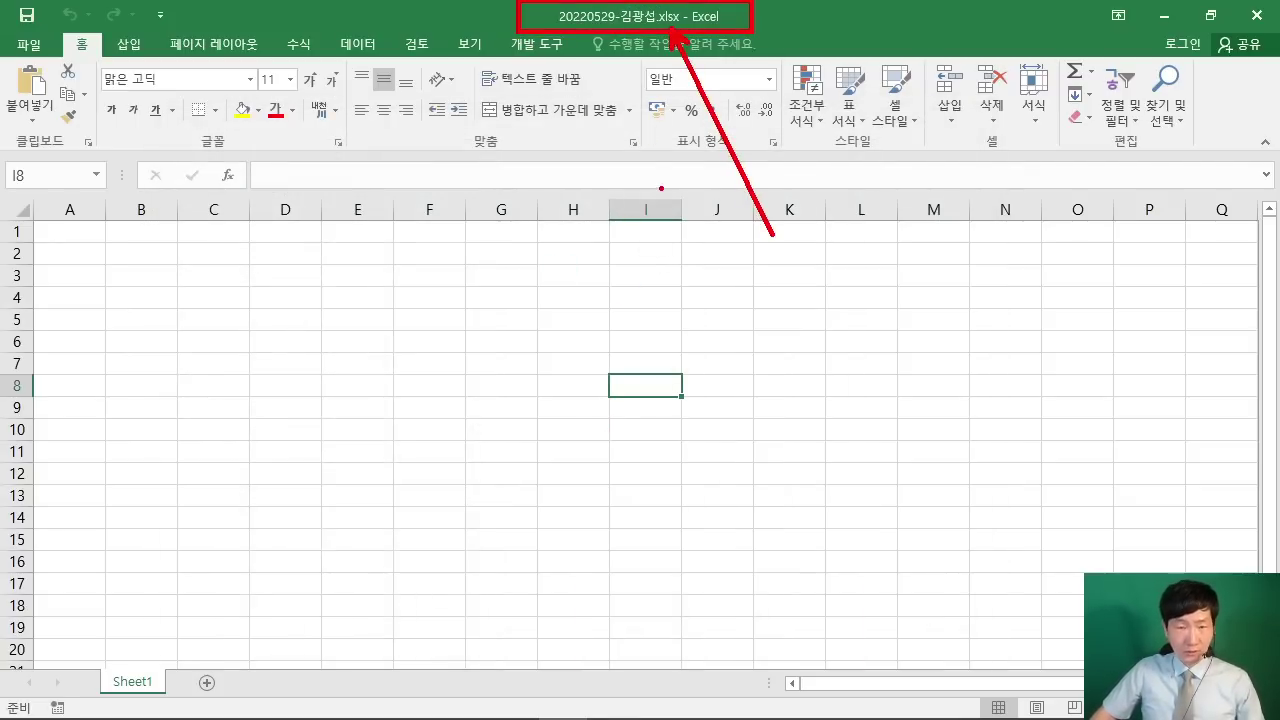
{"action": "key", "text": "Escape"}
Step: Send the answer workbook with 답안 전송 in the YoungJin exam panel, then close the panel
{"action": "left_click", "coordinate": [616, 280]}
{"action": "mouse_move", "coordinate": [465, 714]}
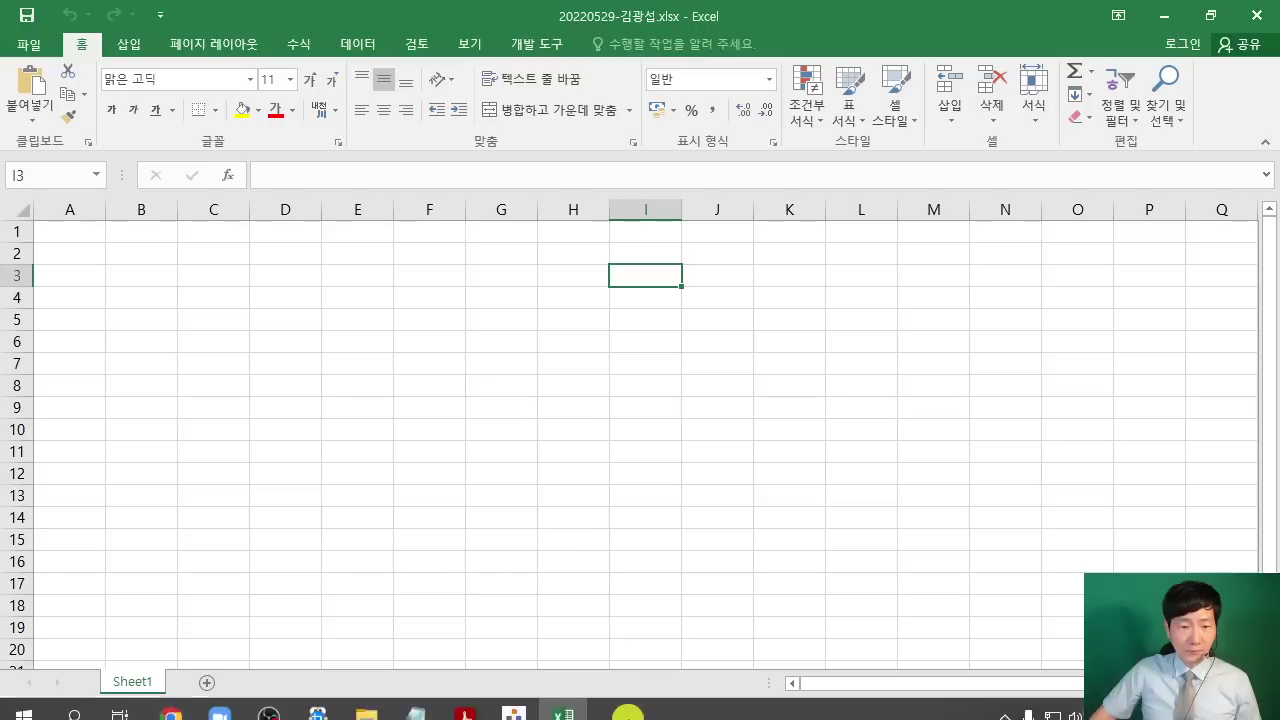
{"action": "left_click", "coordinate": [513, 704]}
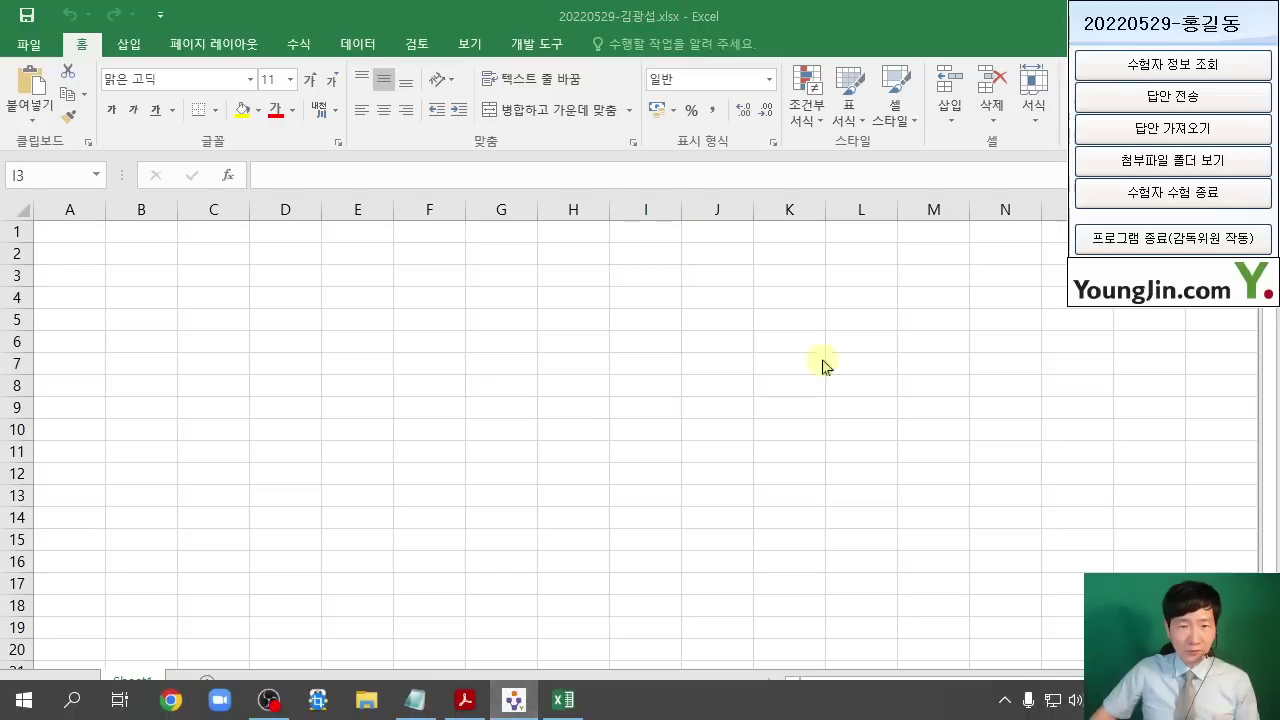
{"action": "left_click", "coordinate": [1178, 100]}
{"action": "left_click_drag", "start_coordinate": [725, 226], "coordinate": [1109, 275]}
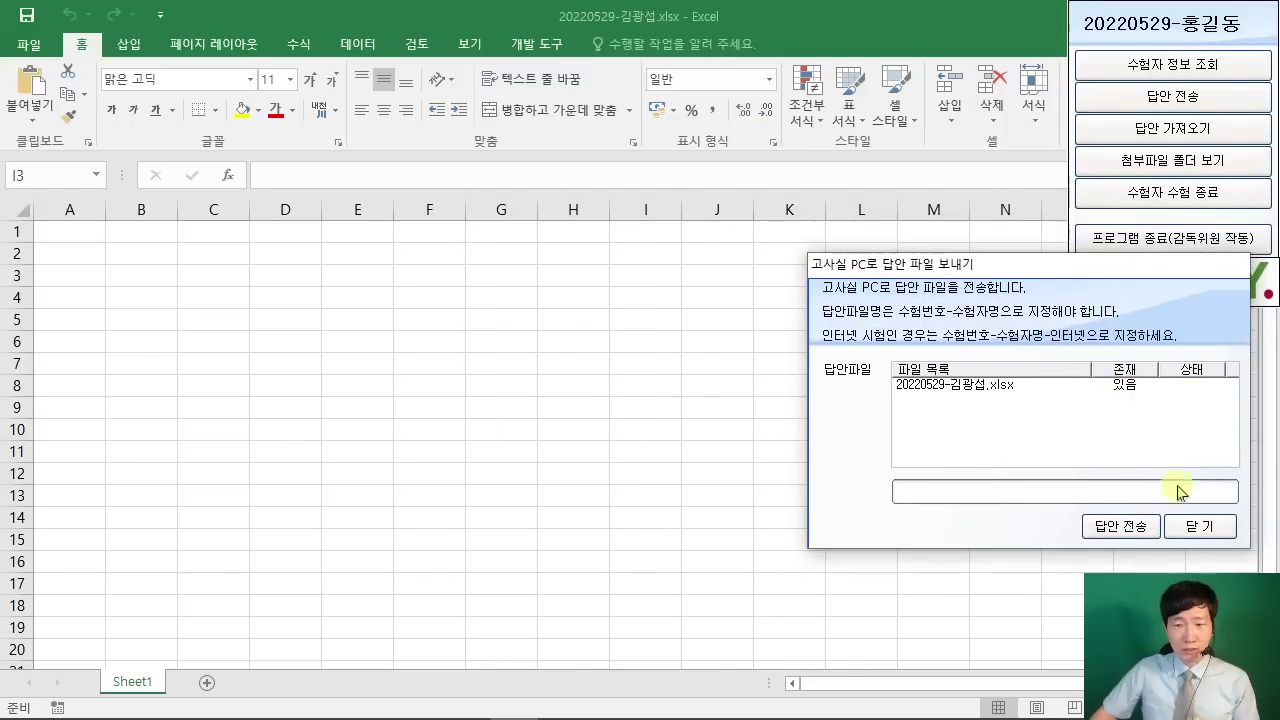
{"action": "left_click", "coordinate": [1120, 526]}
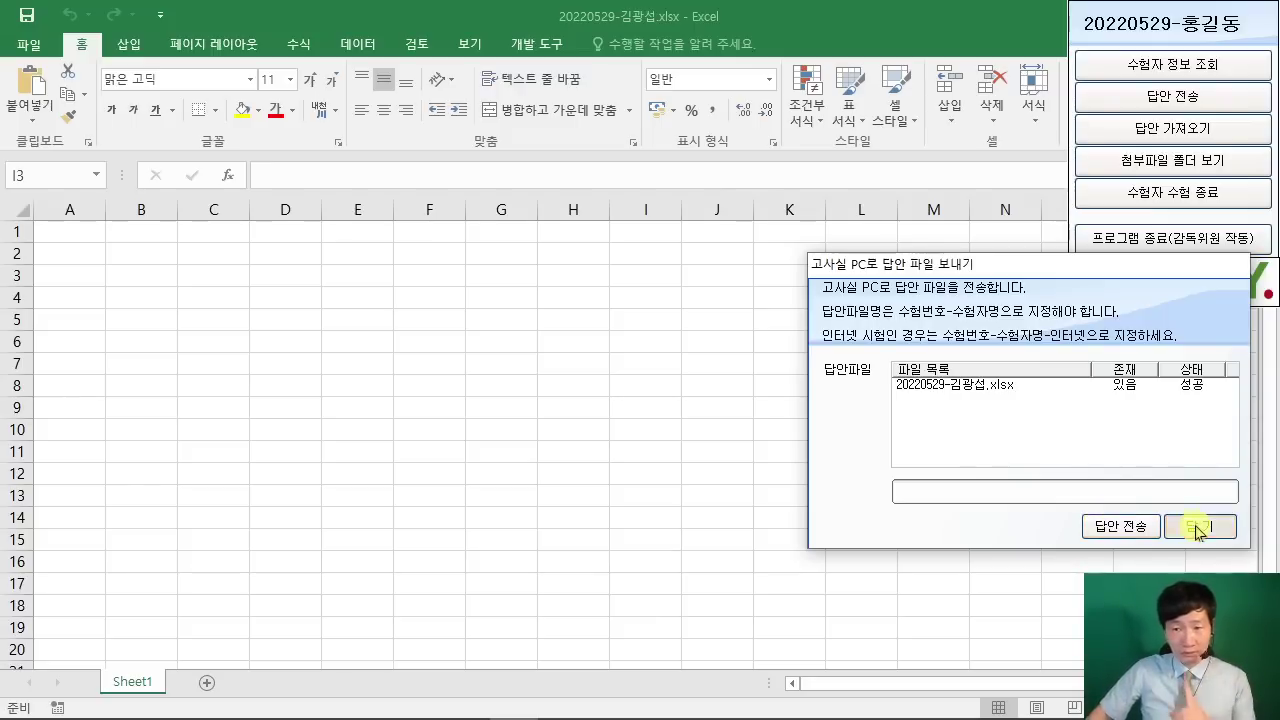
{"action": "left_click", "coordinate": [1212, 524]}
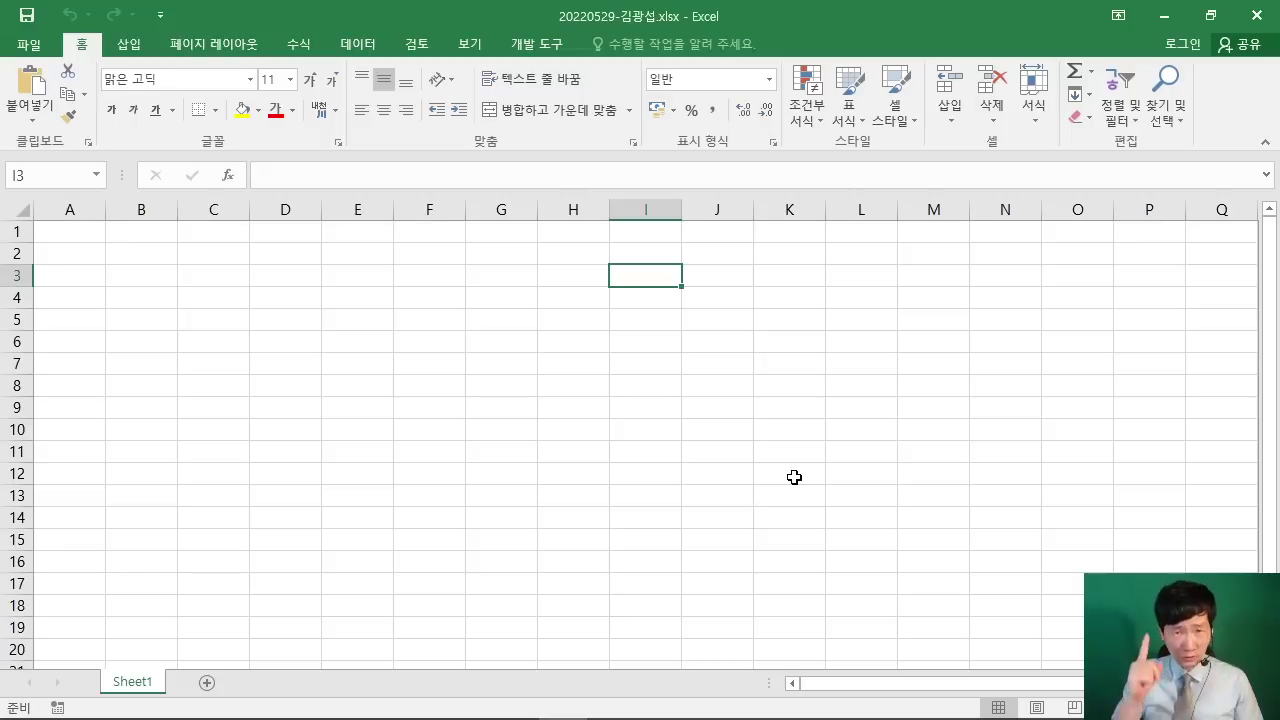
{"action": "left_click", "coordinate": [689, 444]}
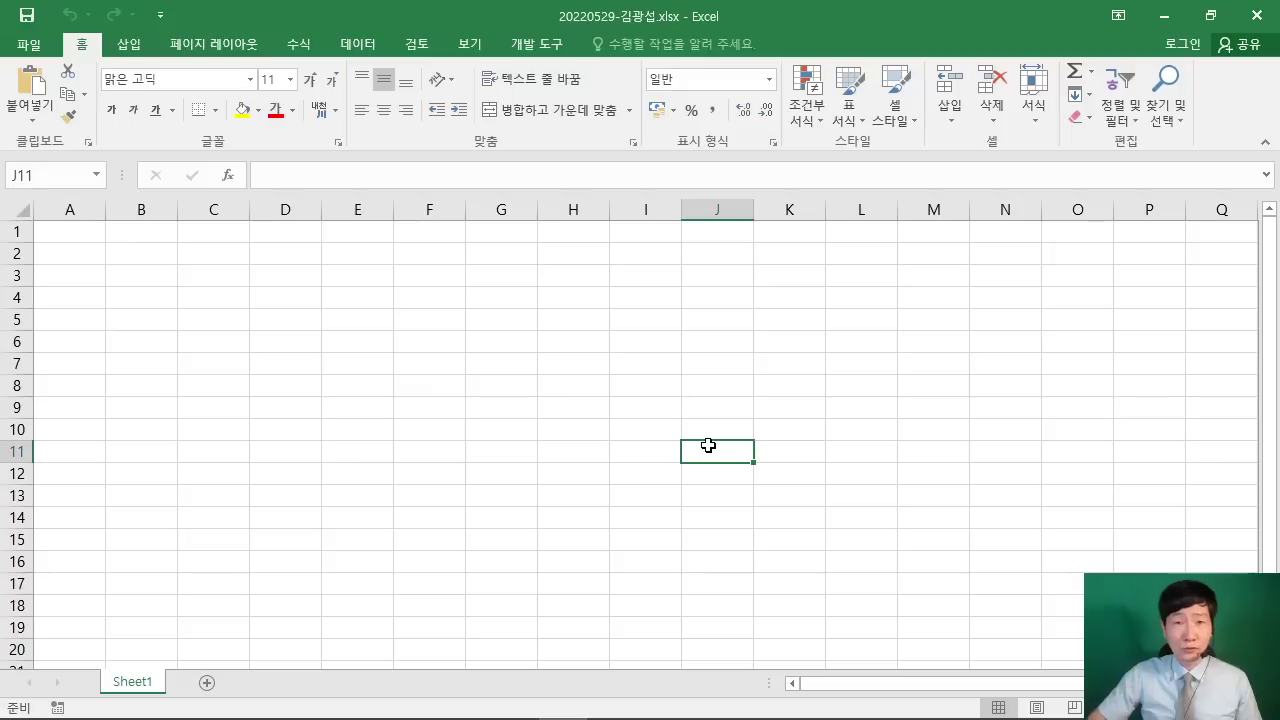
{"action": "left_click", "coordinate": [648, 385]}
Step: In the exam PDF, note the column A width 1 and sheet-name rules and view the page 2 table
{"action": "mouse_move", "coordinate": [545, 718]}
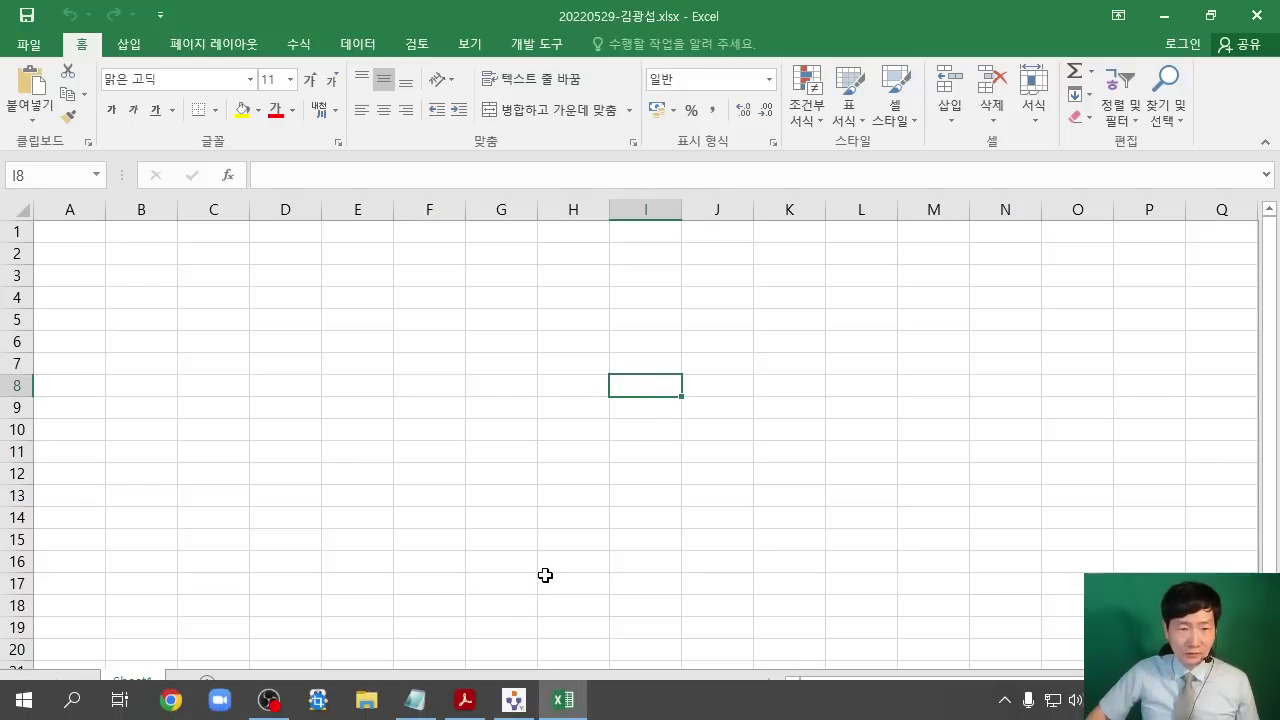
{"action": "left_click", "coordinate": [465, 700]}
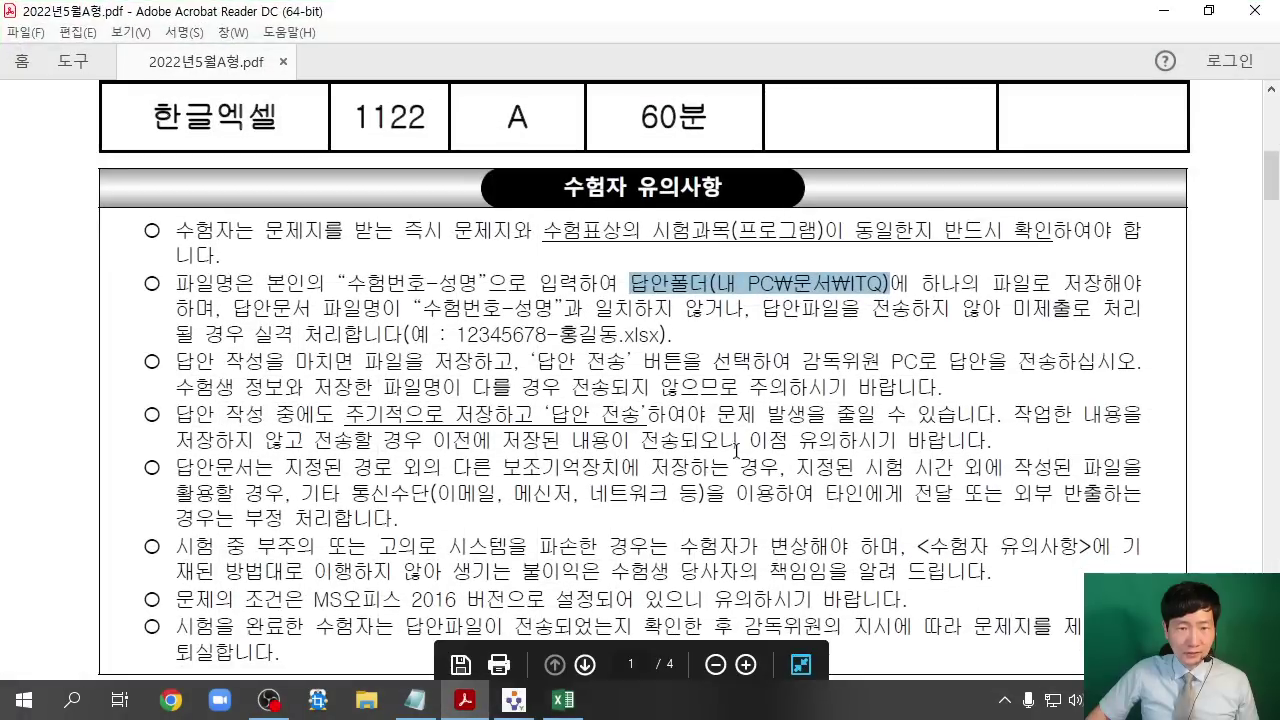
{"action": "scroll", "coordinate": [737, 450], "scroll_direction": "down", "scroll_amount": 5}
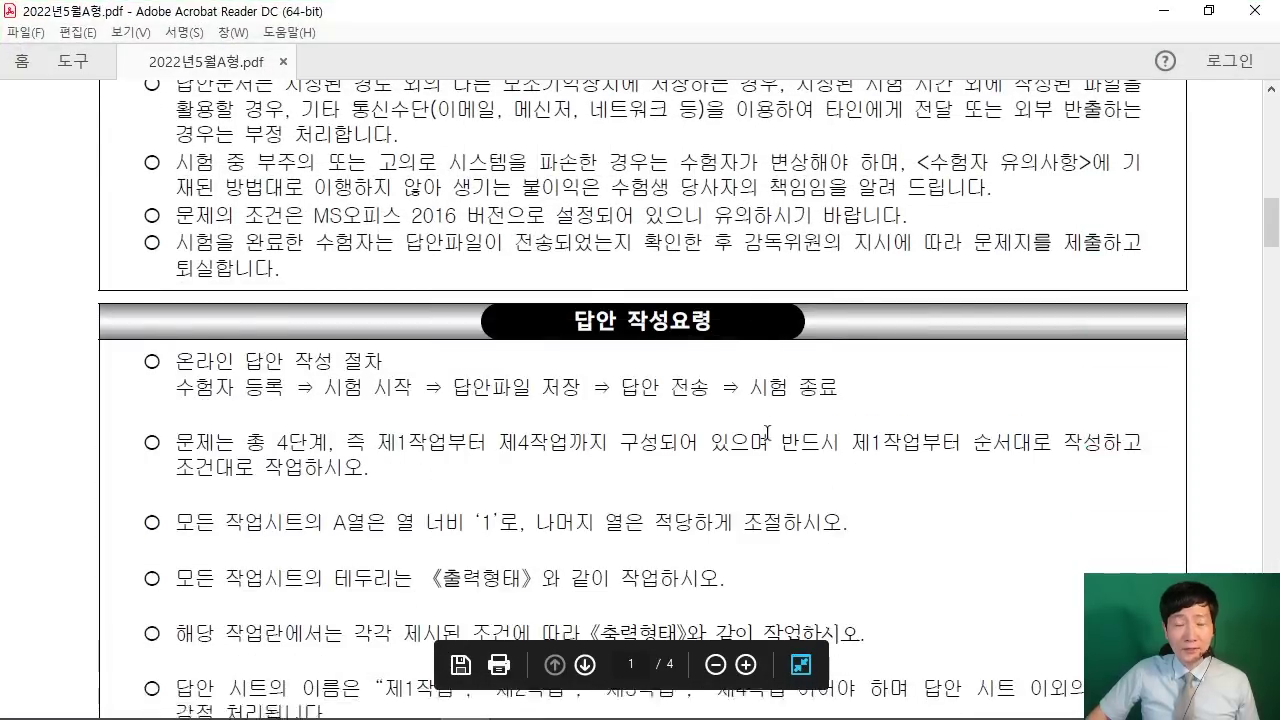
{"action": "scroll", "coordinate": [767, 432], "scroll_direction": "down", "scroll_amount": 3}
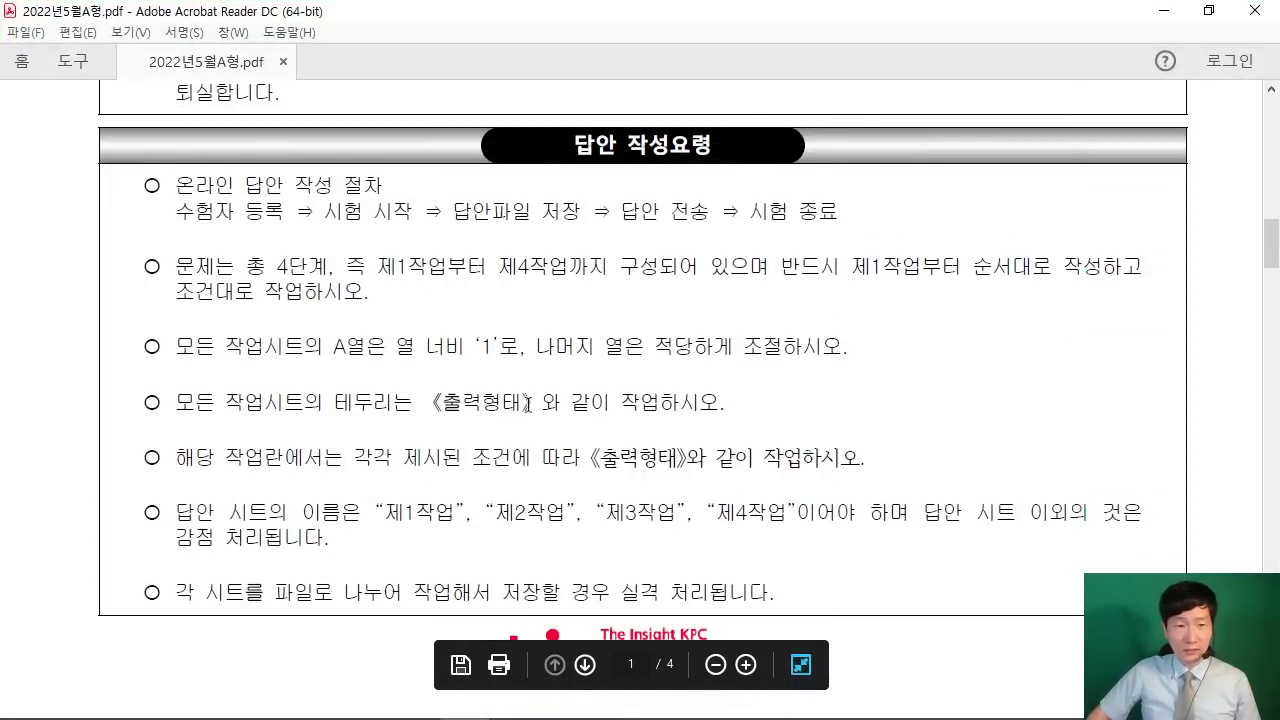
{"action": "left_click_drag", "start_coordinate": [155, 352], "coordinate": [845, 347]}
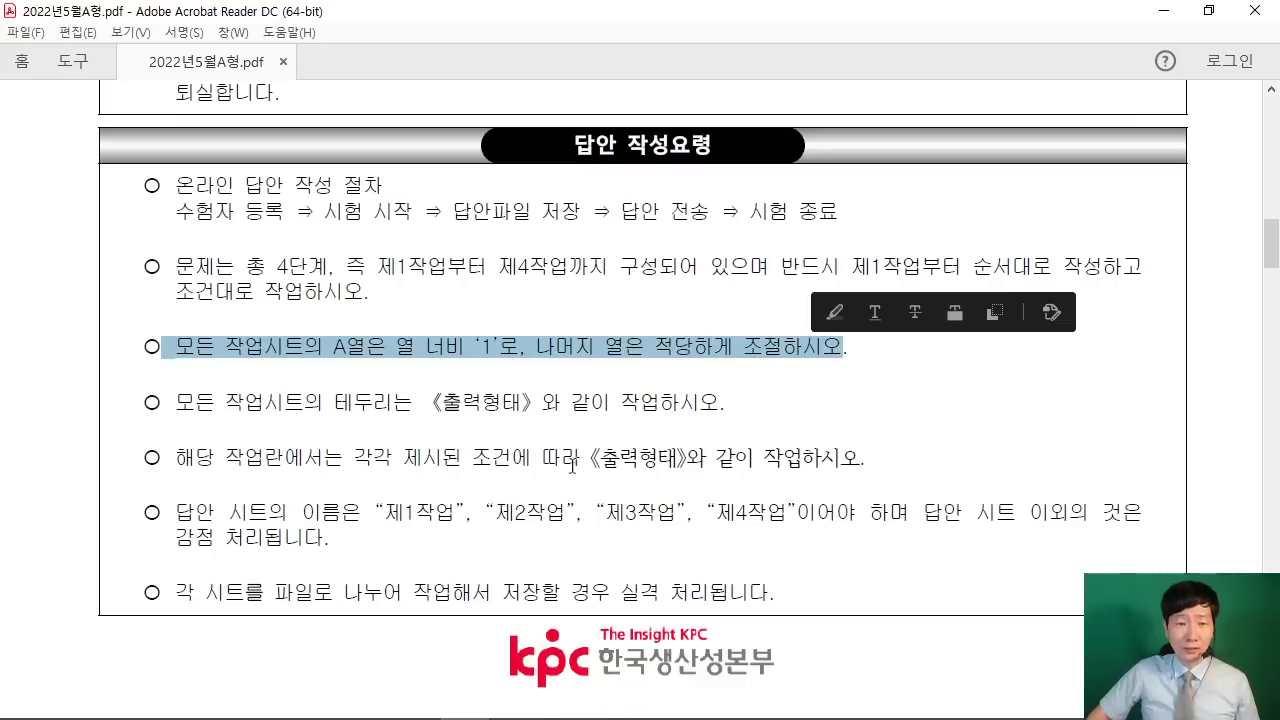
{"action": "left_click_drag", "start_coordinate": [160, 512], "coordinate": [458, 522]}
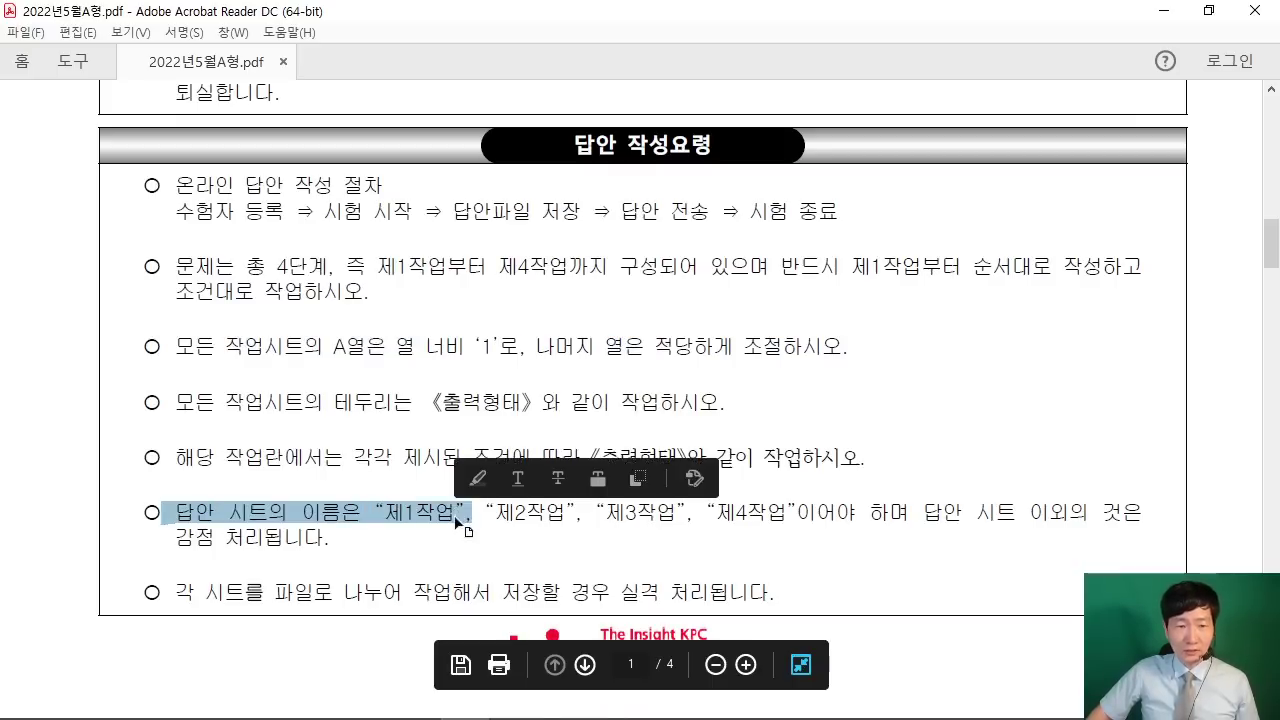
{"action": "left_click", "coordinate": [503, 516]}
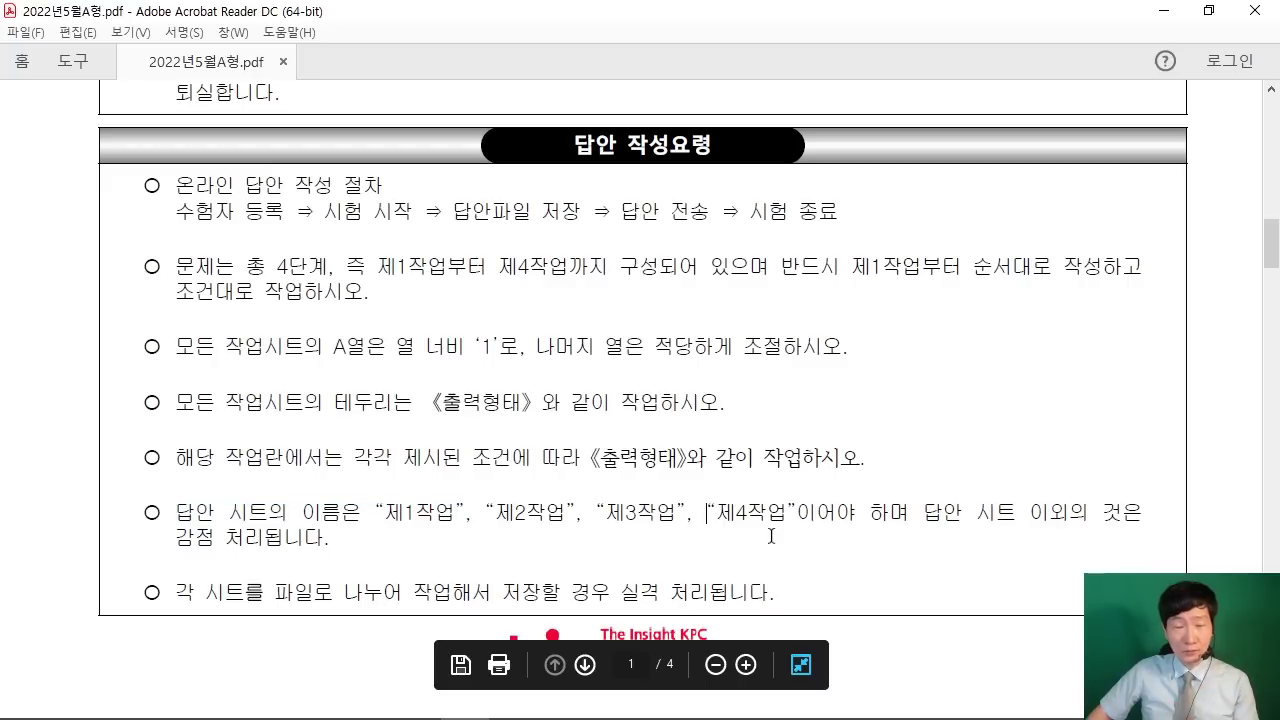
{"action": "scroll", "coordinate": [957, 342], "scroll_direction": "down", "scroll_amount": 5}
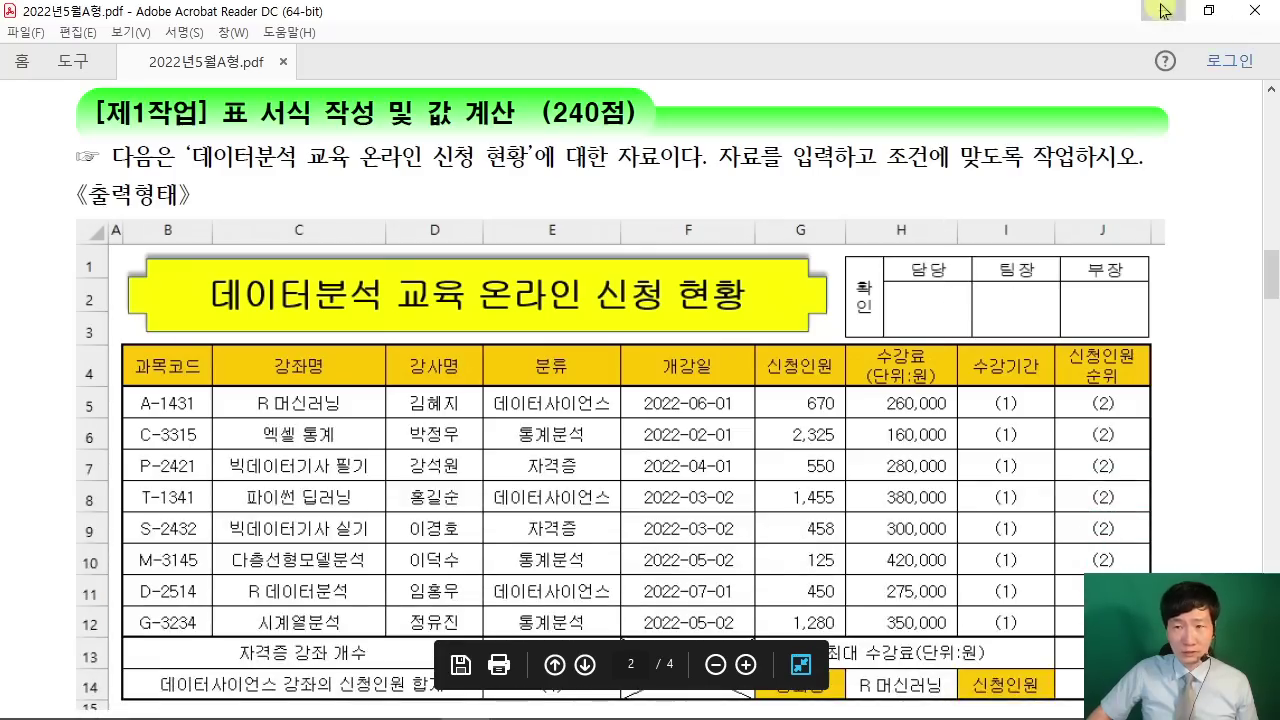
{"action": "left_click", "coordinate": [1163, 10]}
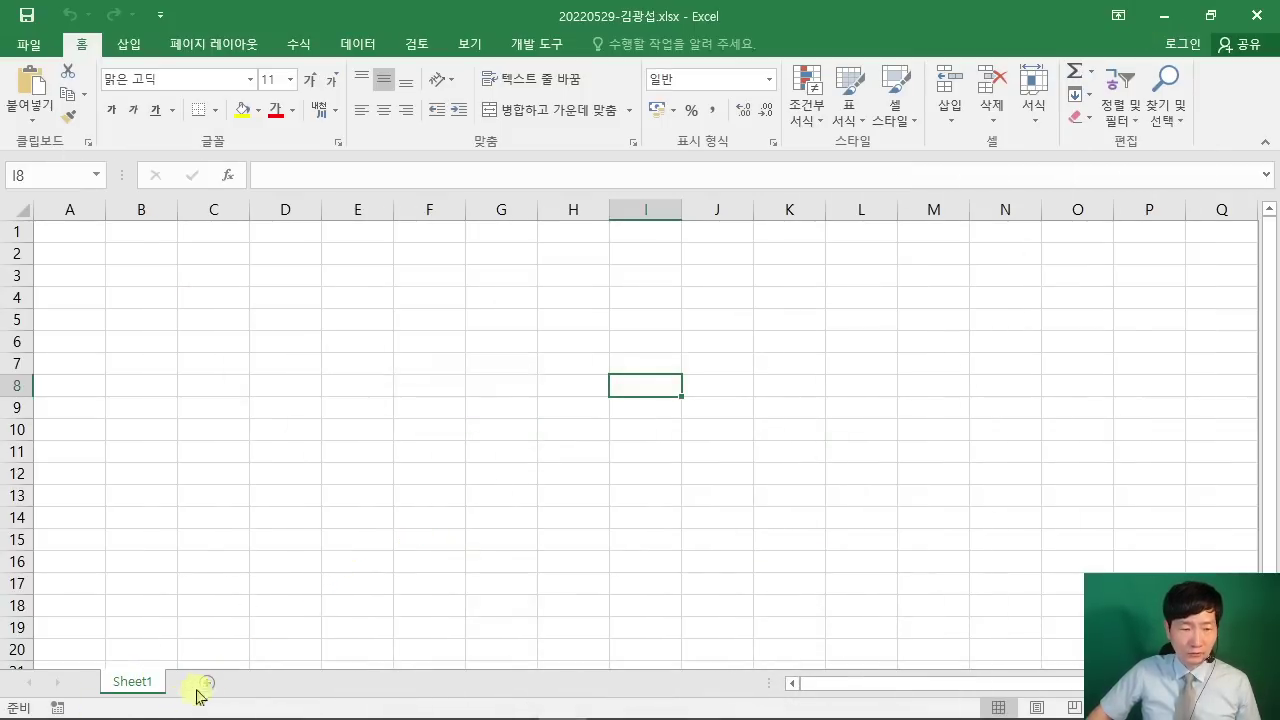
Step: Add Sheet2 and Sheet3 with the new-sheet button and return to Sheet1
{"action": "left_click", "coordinate": [205, 684]}
{"action": "left_click", "coordinate": [263, 682]}
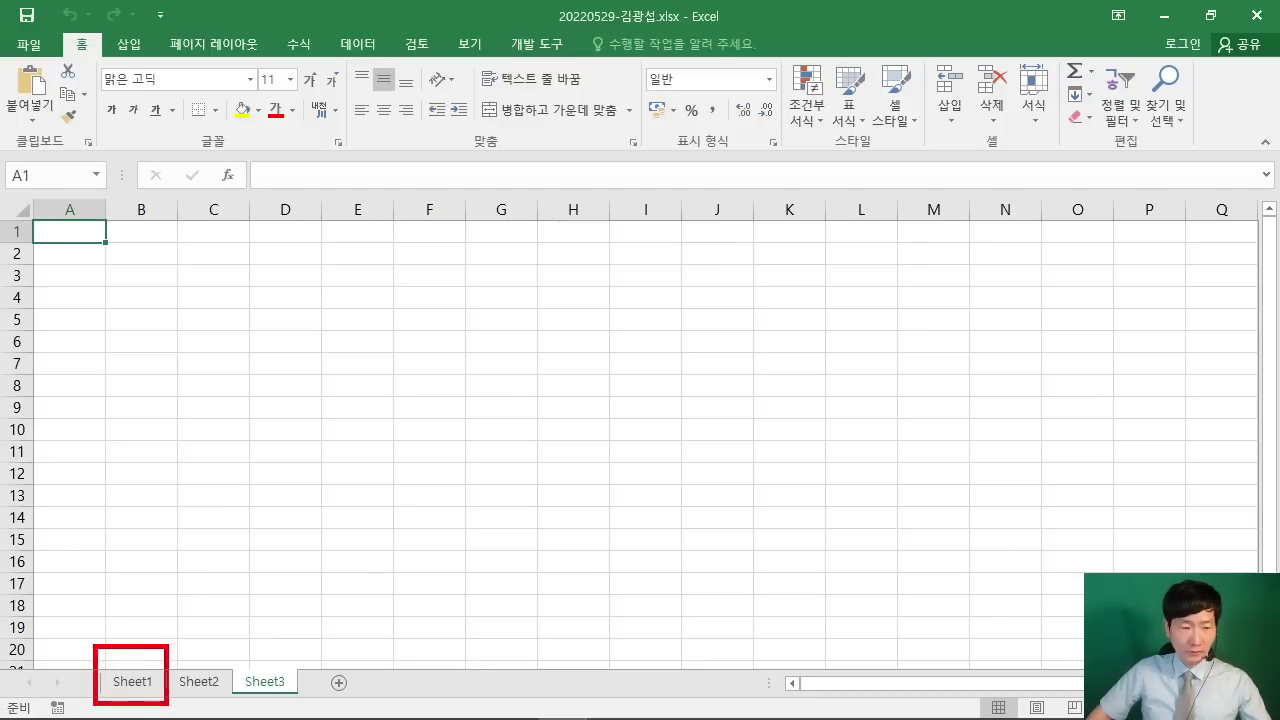
{"action": "left_click", "coordinate": [136, 684]}
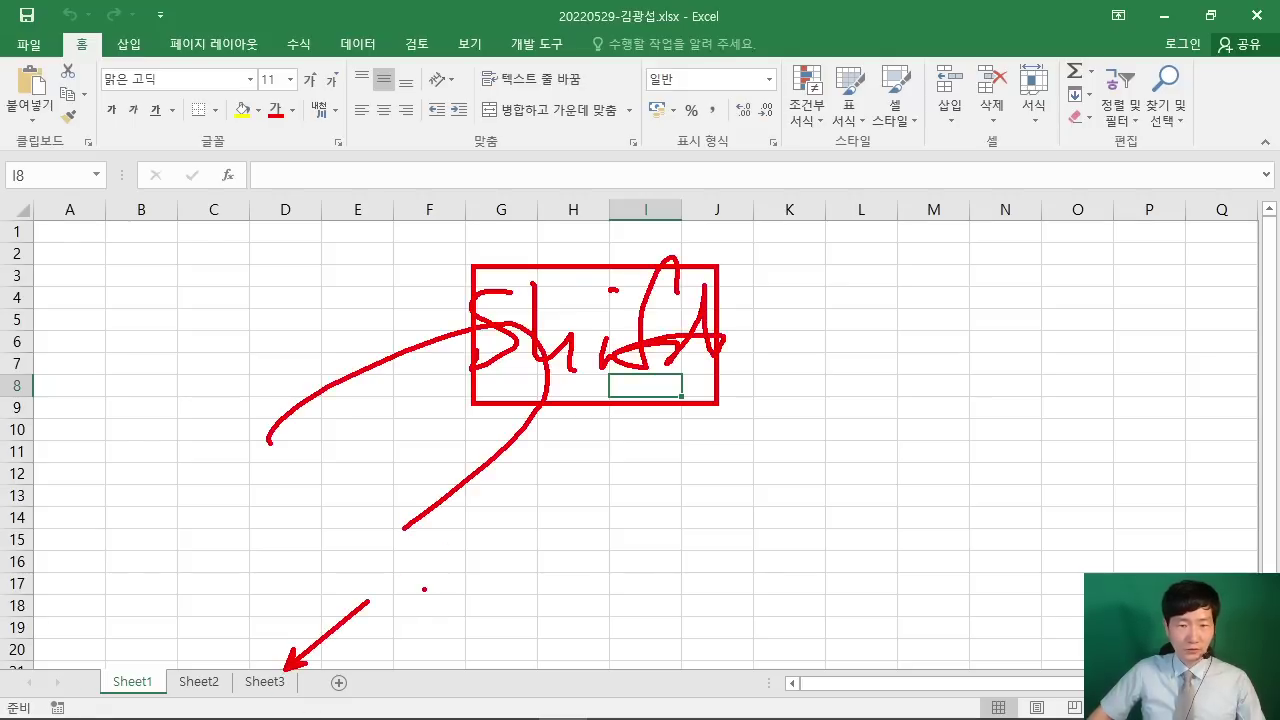
{"action": "key", "text": "Escape"}
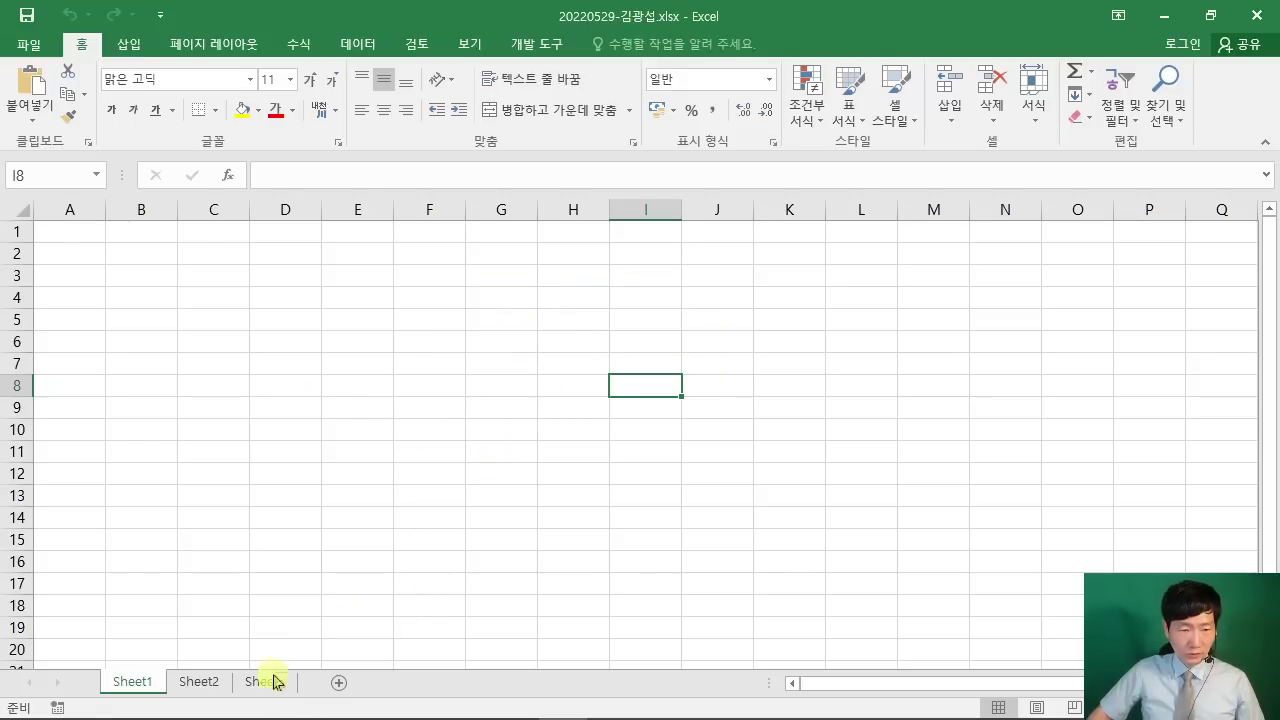
Step: Group Sheet1 through Sheet3 and set column A's 열 너비 to 1
{"action": "left_click", "coordinate": [266, 682], "text": "shift"}
{"action": "left_click_drag", "start_coordinate": [145, 638], "coordinate": [280, 664]}
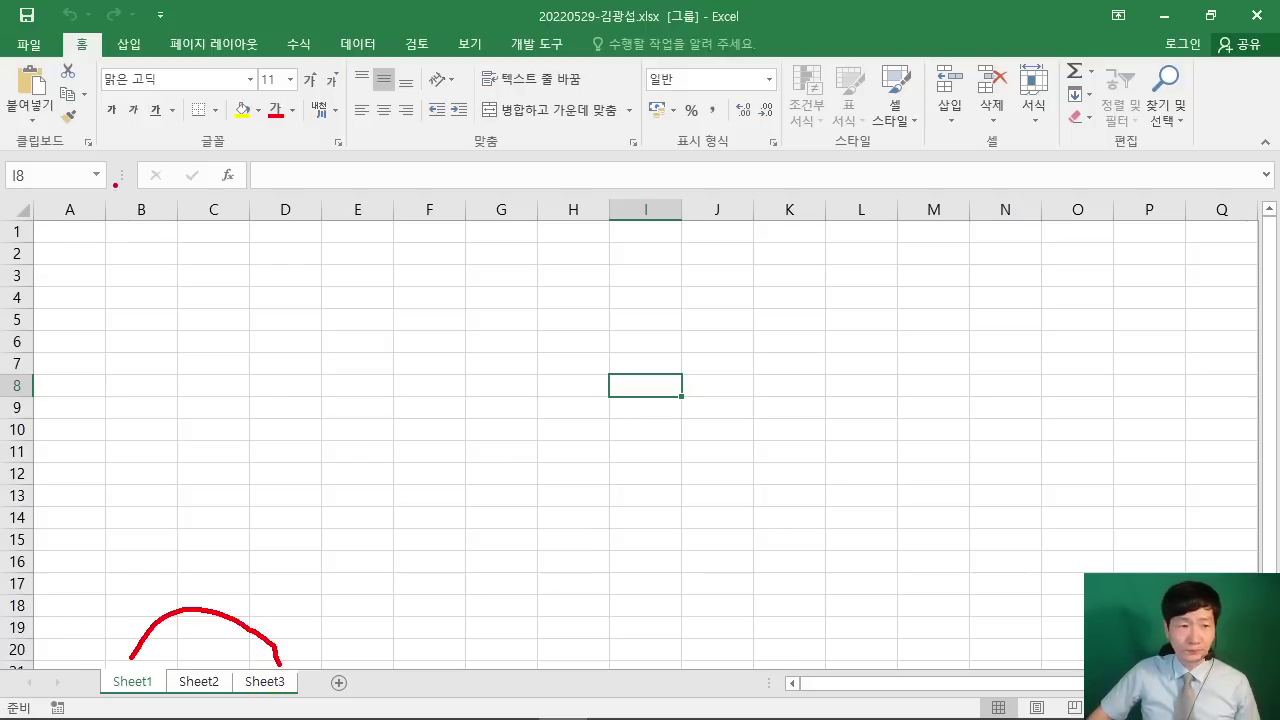
{"action": "left_click_drag", "start_coordinate": [70, 210], "coordinate": [92, 262]}
{"action": "key", "text": "Escape"}
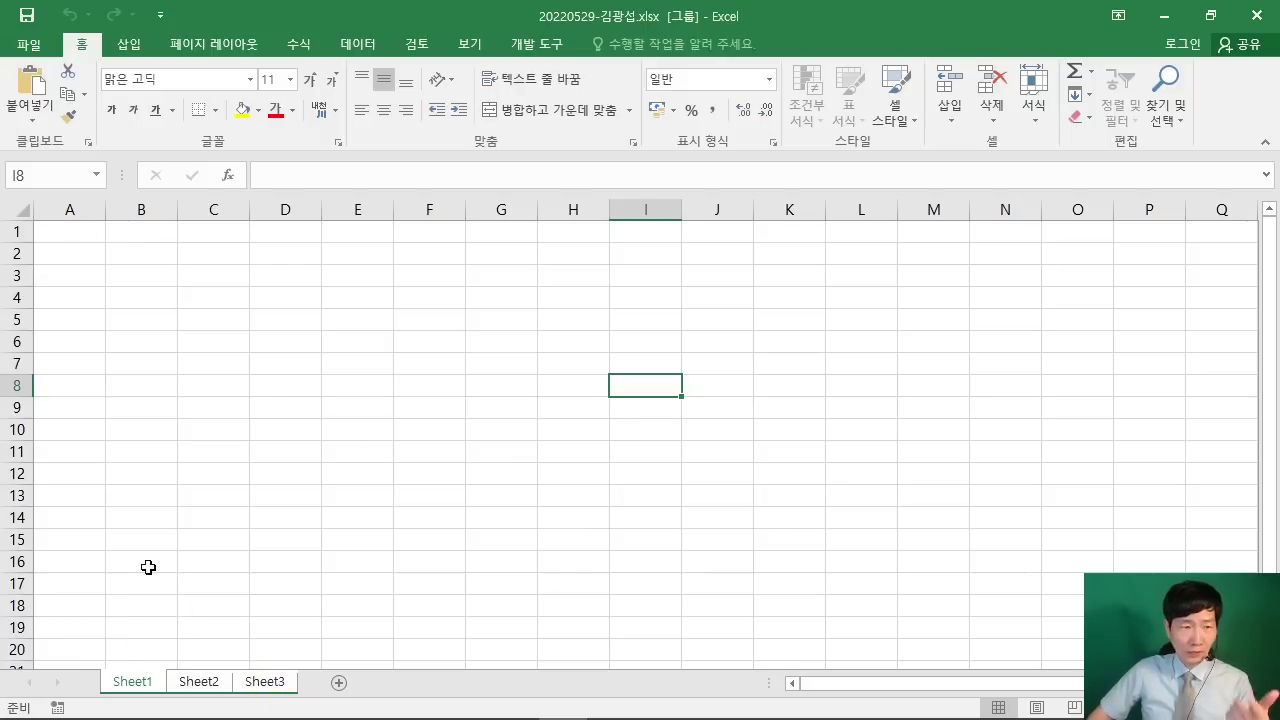
{"action": "right_click", "coordinate": [65, 208]}
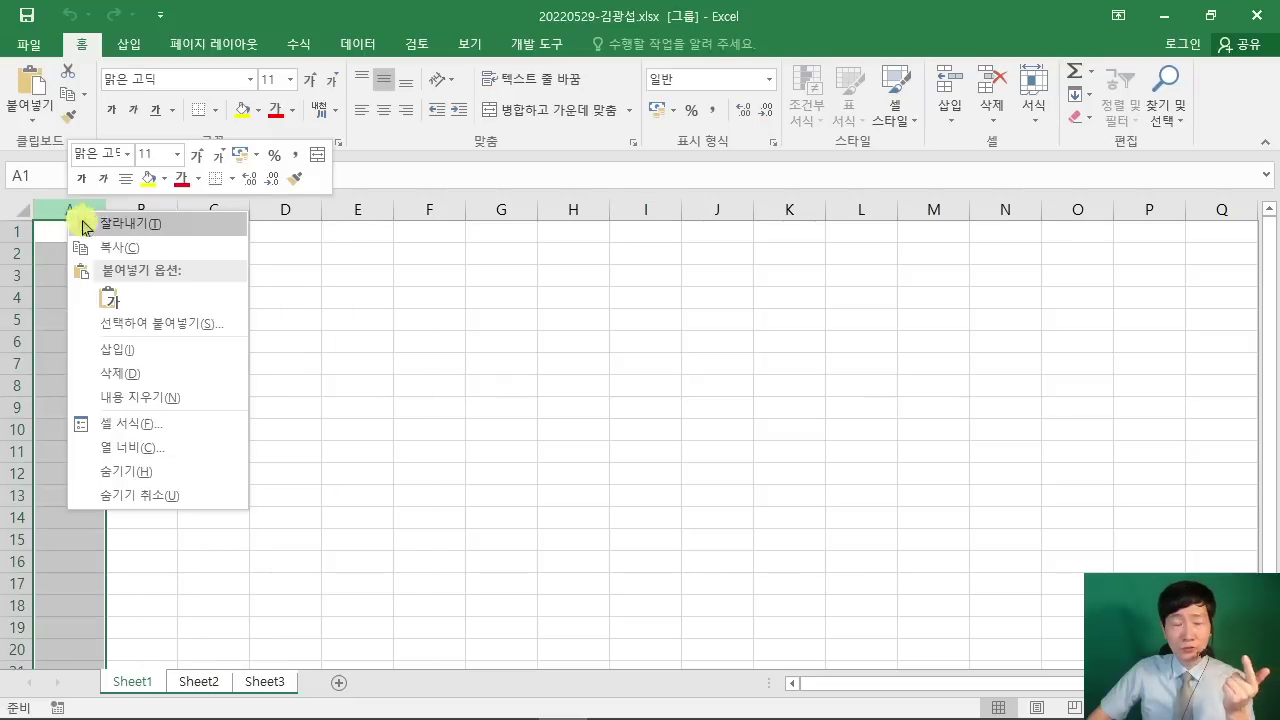
{"action": "left_click", "coordinate": [158, 448]}
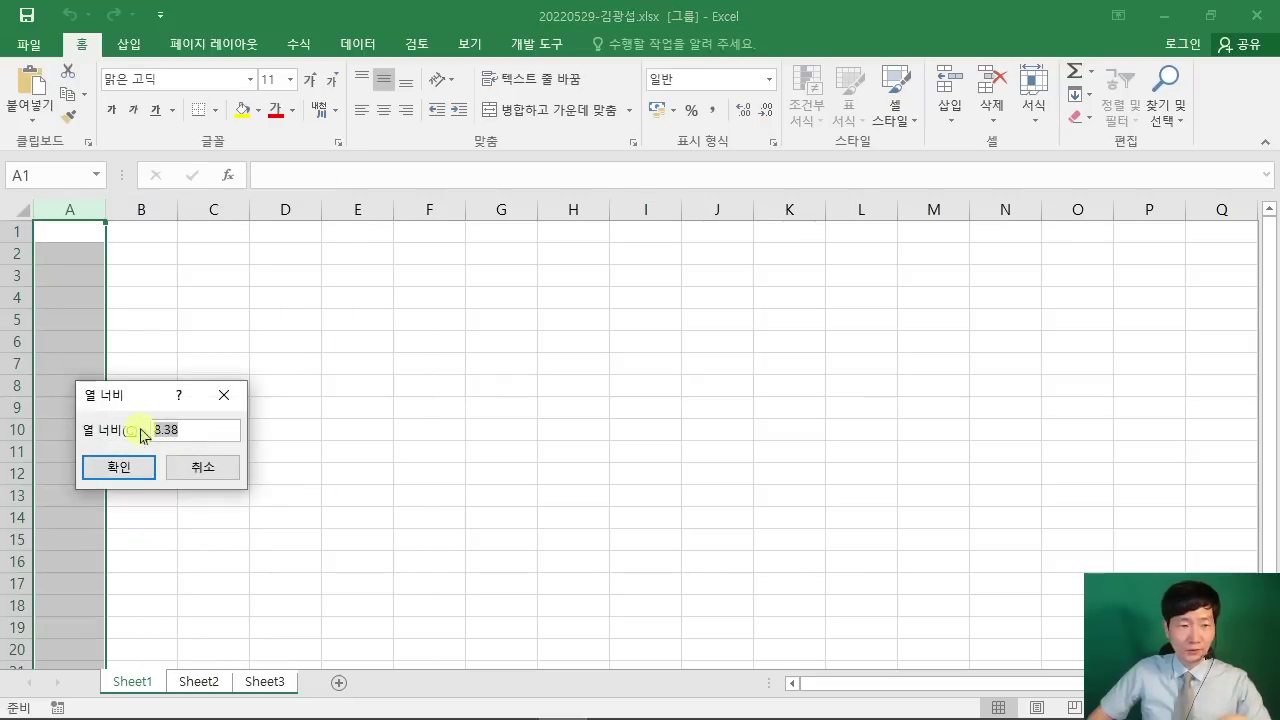
{"action": "left_click_drag", "start_coordinate": [145, 395], "coordinate": [587, 183]}
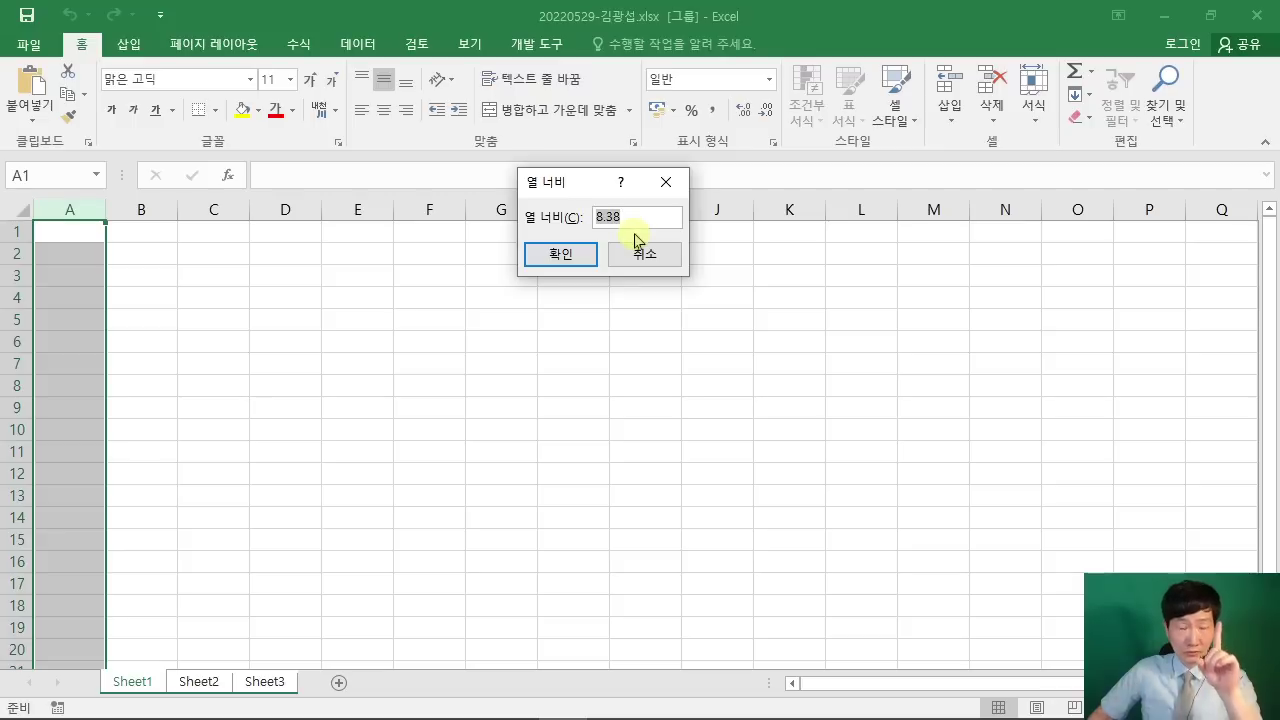
{"action": "type", "text": "1"}
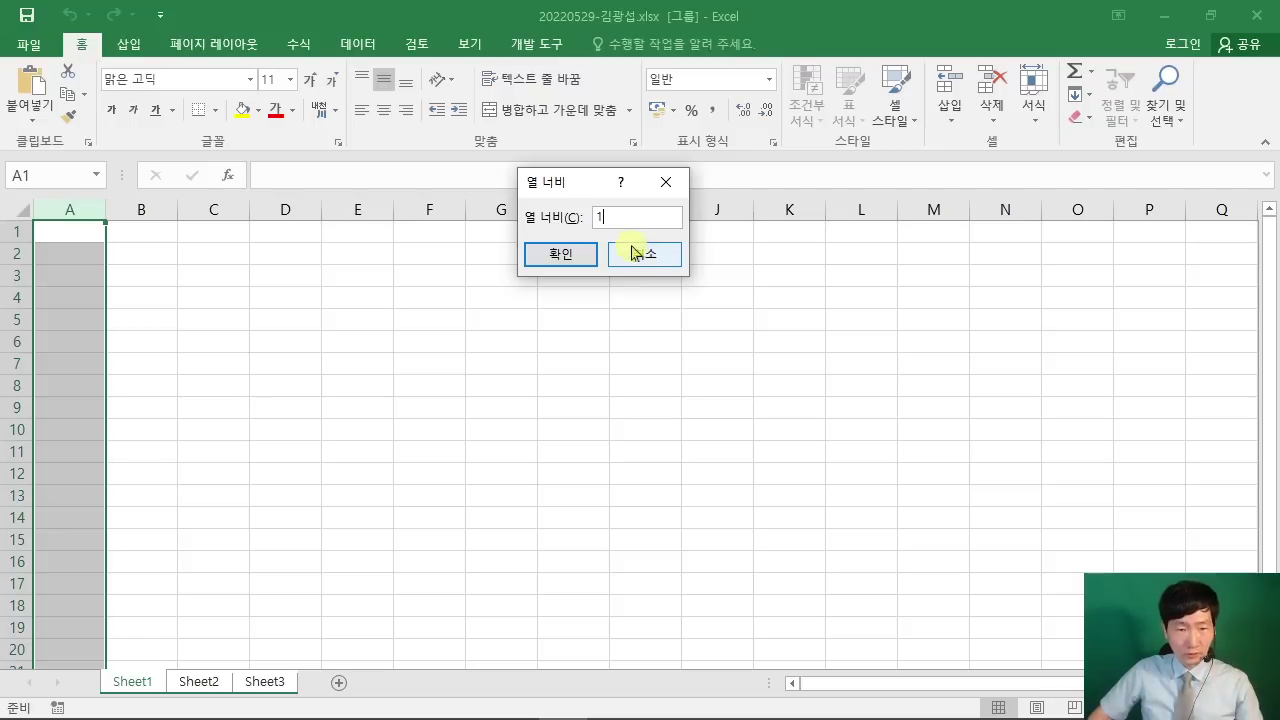
{"action": "left_click", "coordinate": [562, 256]}
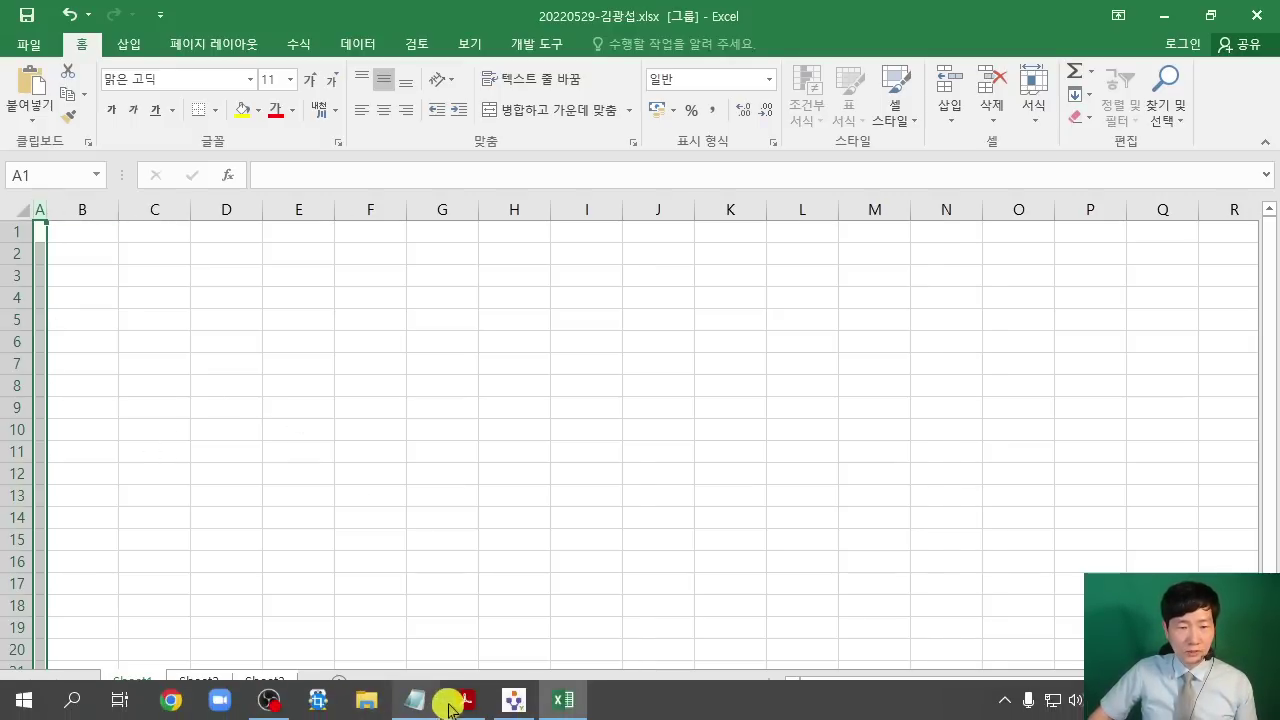
{"action": "left_click", "coordinate": [462, 706]}
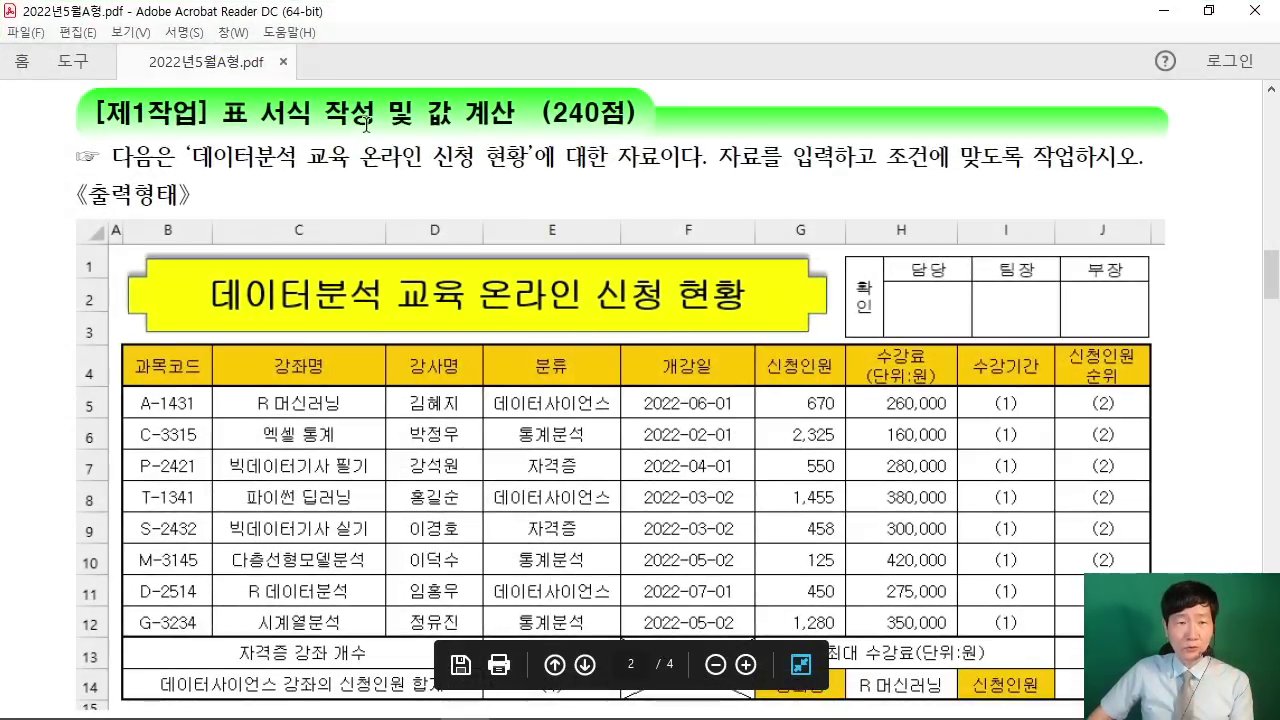
Step: Check the 굴림 11pt font requirement under ≪조건≫ in the PDF, then go back to Excel
{"action": "scroll", "coordinate": [622, 166], "scroll_direction": "down", "scroll_amount": 8}
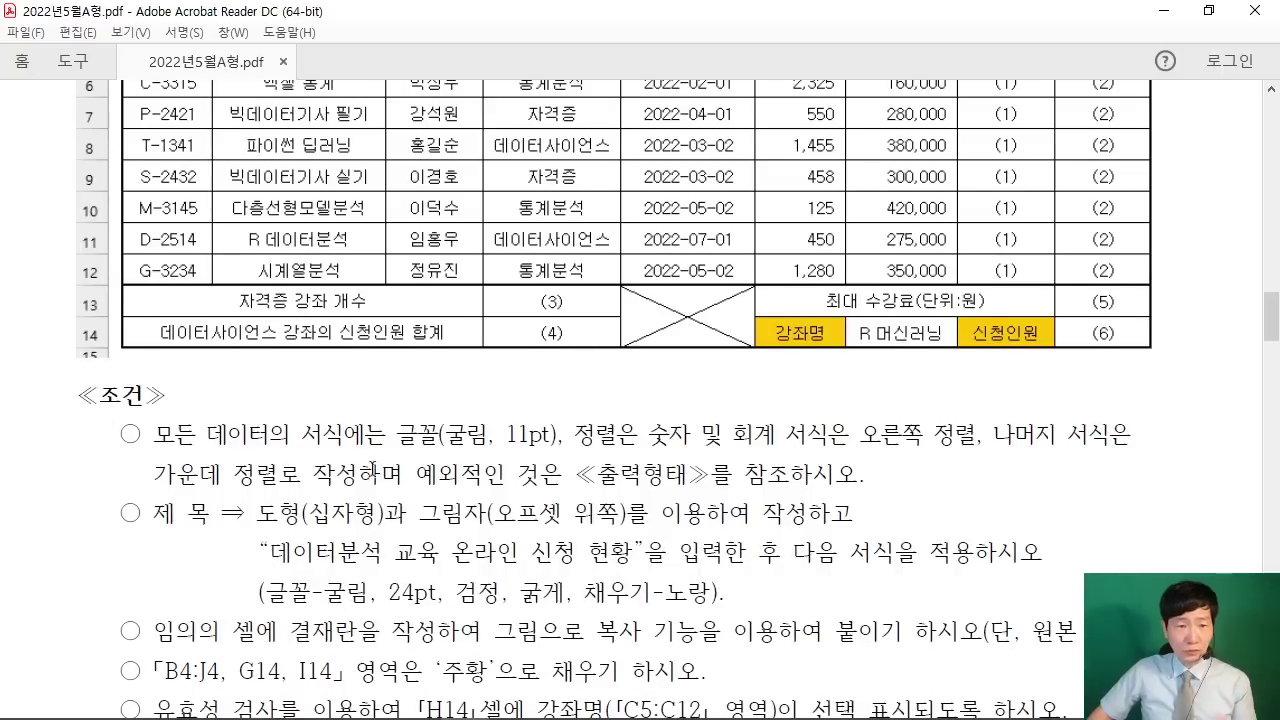
{"action": "mouse_move", "coordinate": [386, 390]}
{"action": "left_mouse_down"}
{"action": "mouse_move", "coordinate": [552, 460]}
{"action": "mouse_move", "coordinate": [594, 458]}
{"action": "left_mouse_up"}
{"action": "left_click_drag", "start_coordinate": [475, 422], "coordinate": [588, 226]}
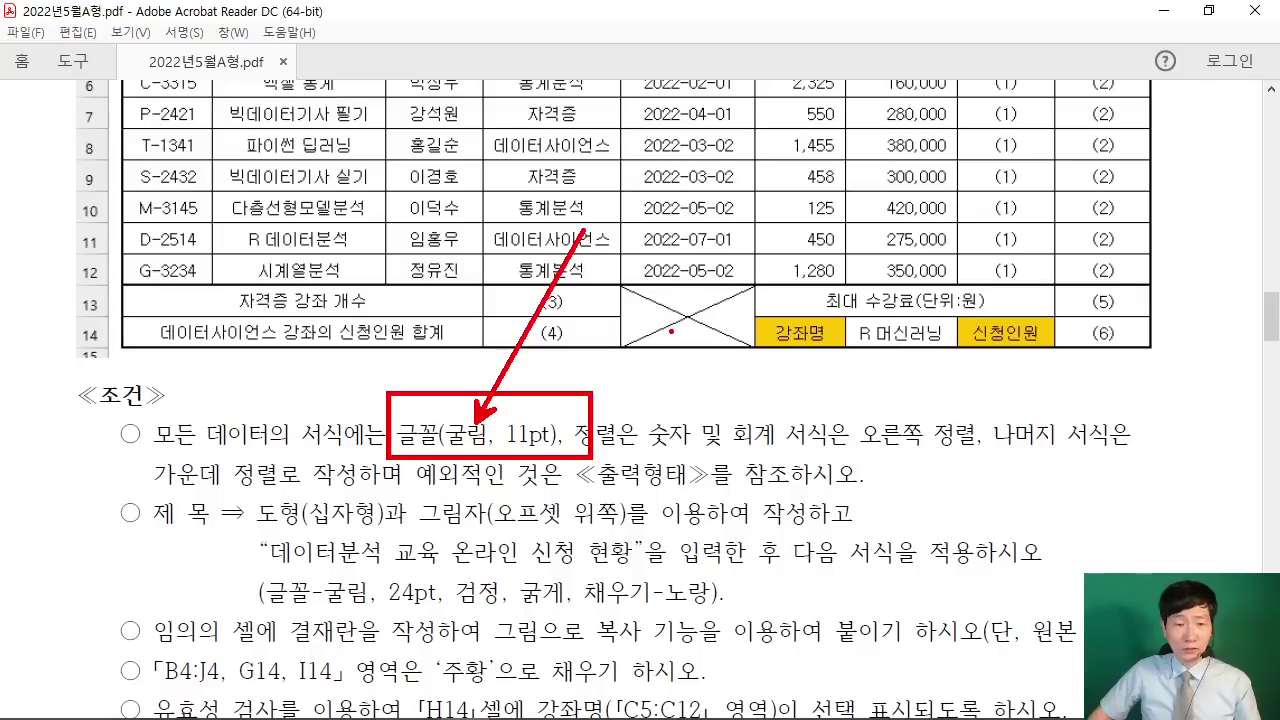
{"action": "key", "text": "Escape"}
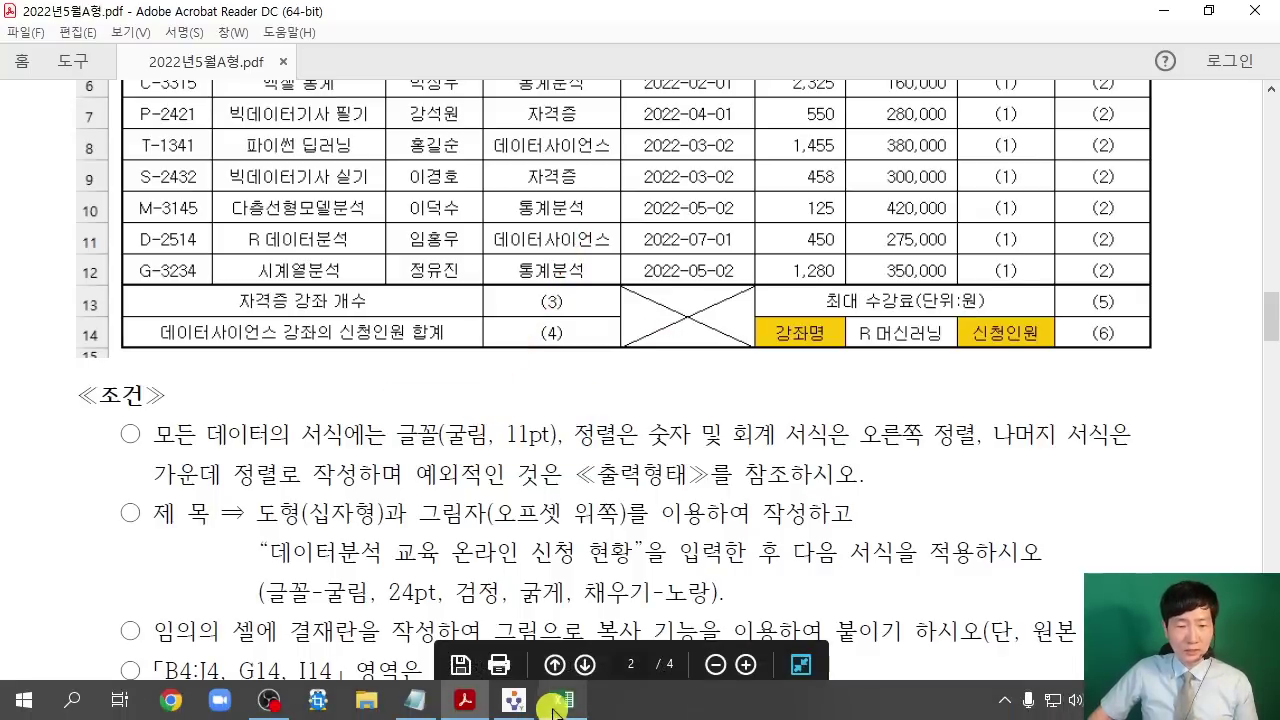
{"action": "left_click", "coordinate": [562, 710]}
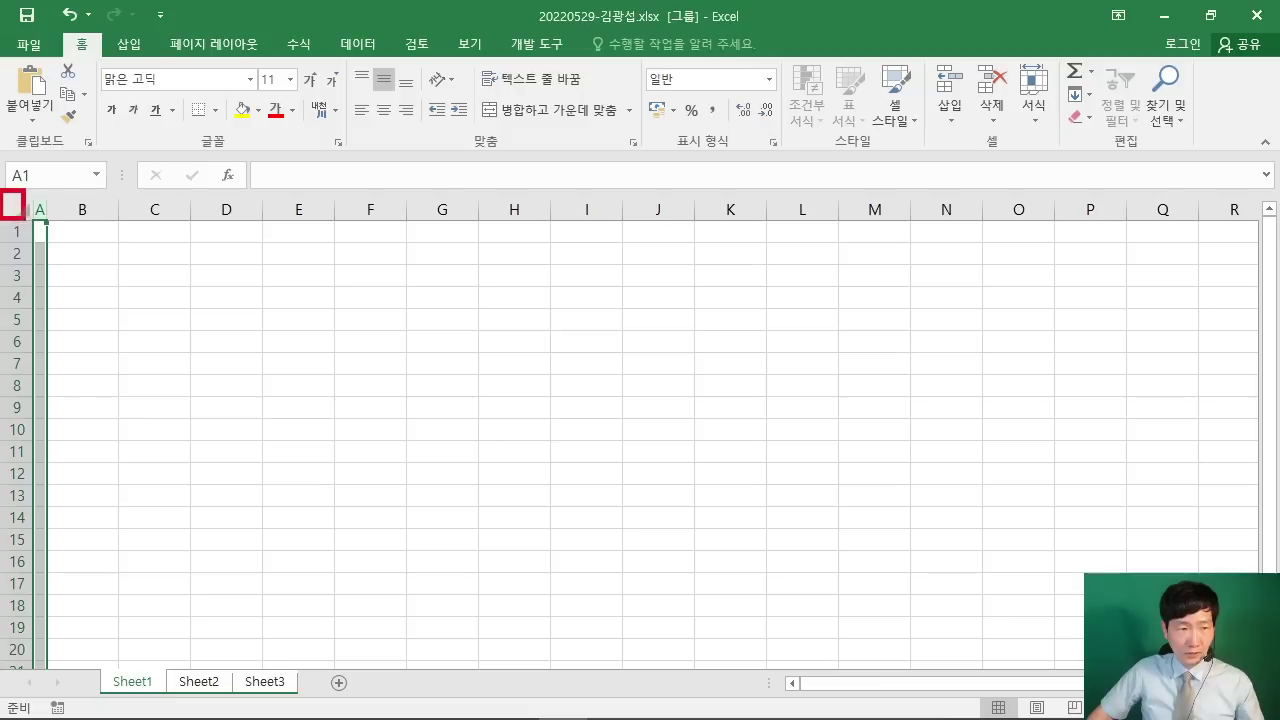
Step: Select all cells on the grouped sheets and set the font to 굴림
{"action": "left_click", "coordinate": [22, 208]}
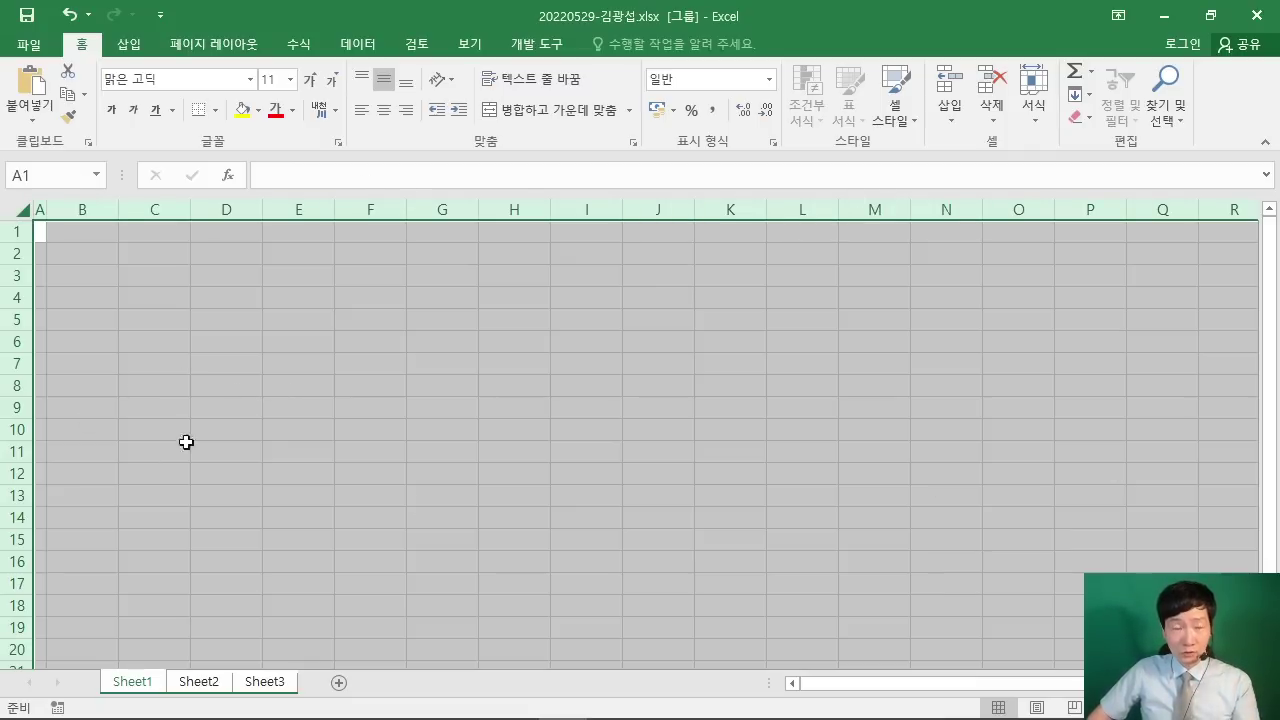
{"action": "left_click", "coordinate": [145, 73]}
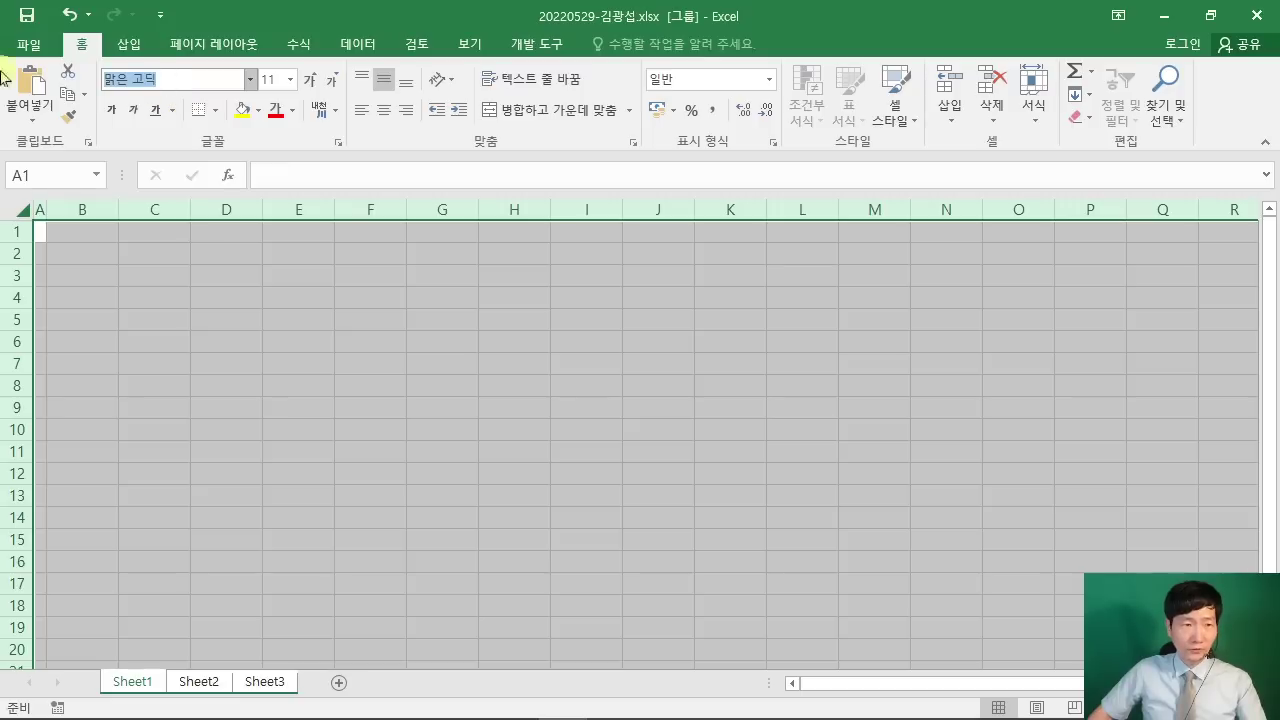
{"action": "type", "text": "굴림"}
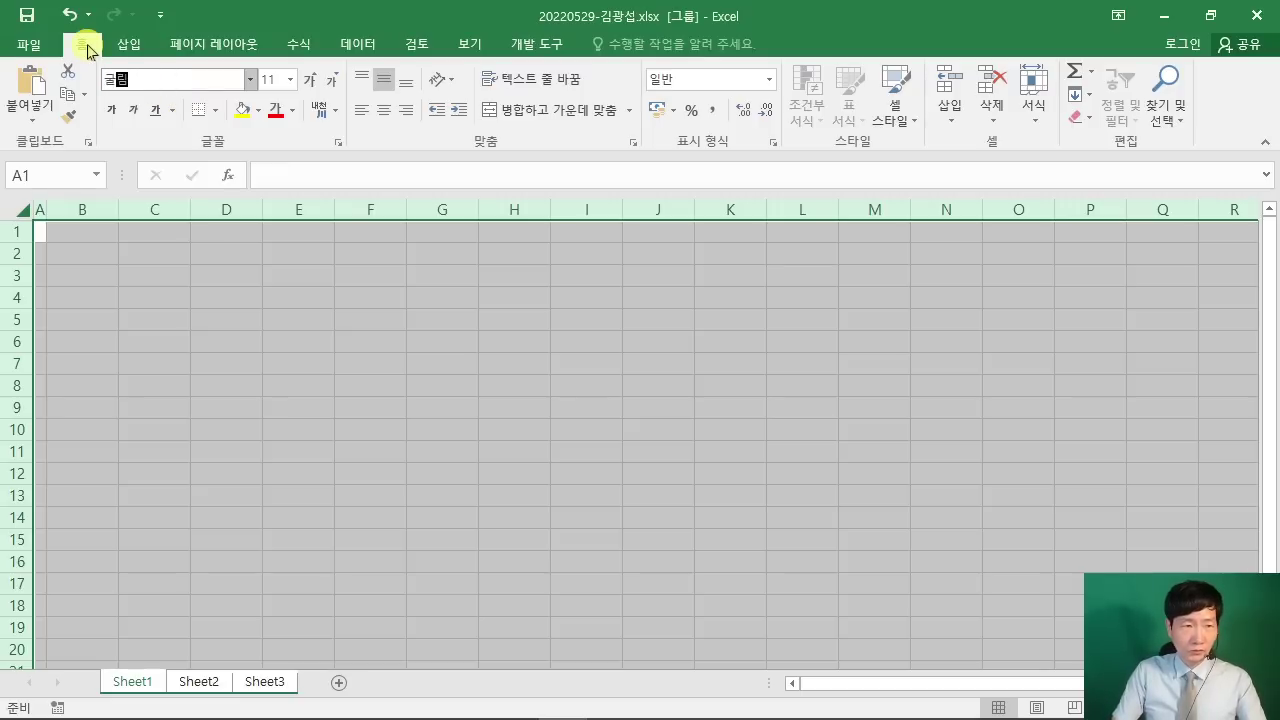
{"action": "key", "text": "Return"}
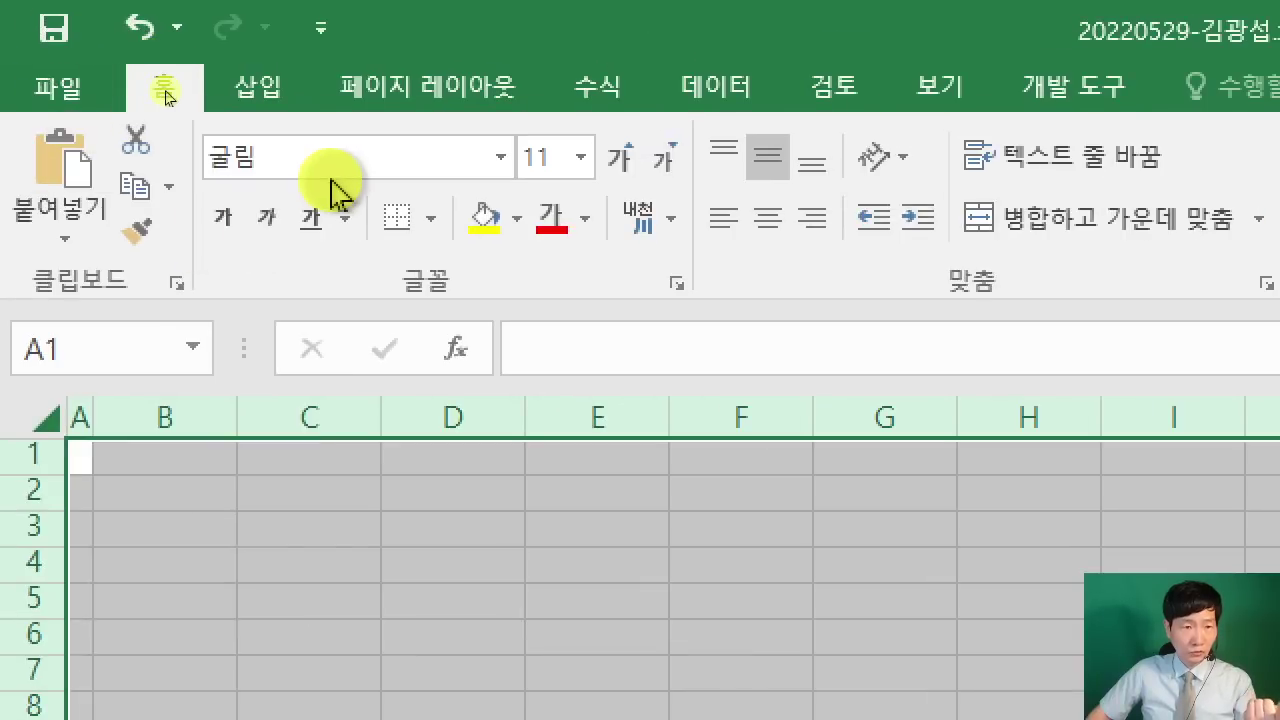
{"action": "left_click", "coordinate": [170, 87]}
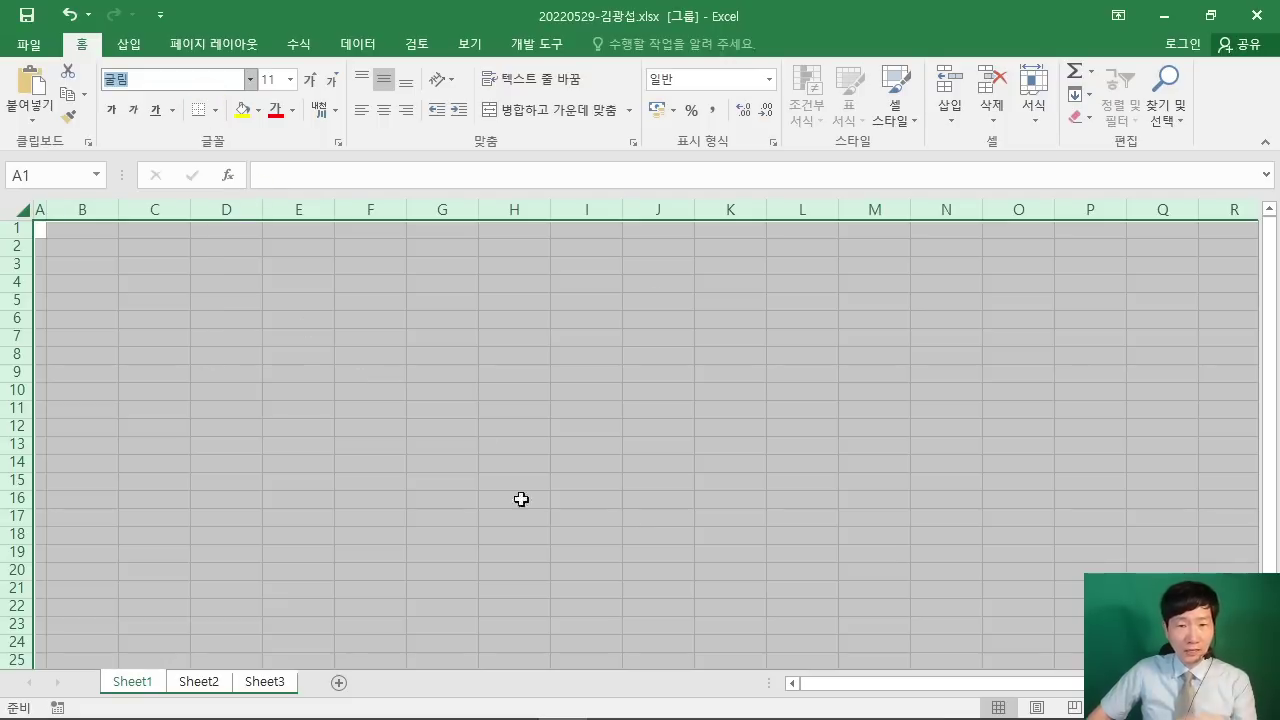
{"action": "left_click", "coordinate": [598, 369]}
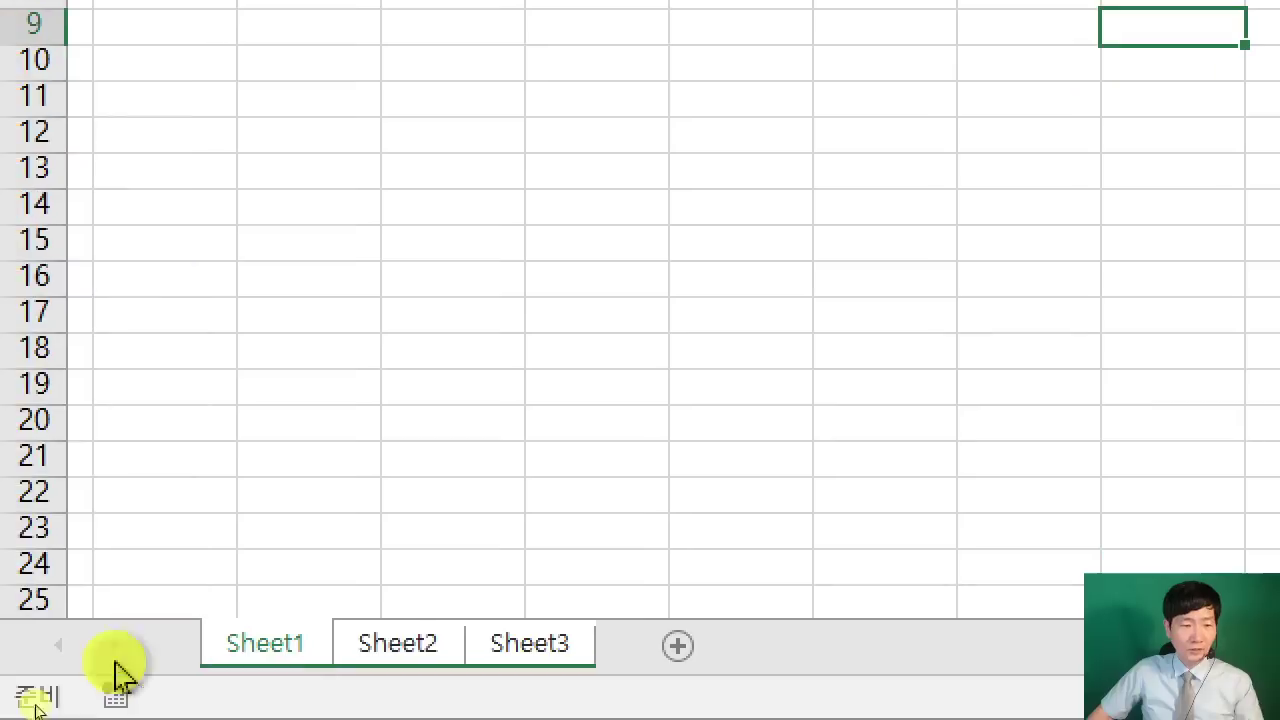
Step: Rename Sheet1, Sheet2 and Sheet3 to 제1작업, 제2작업 and 제3작업
{"action": "double_click", "coordinate": [134, 682]}
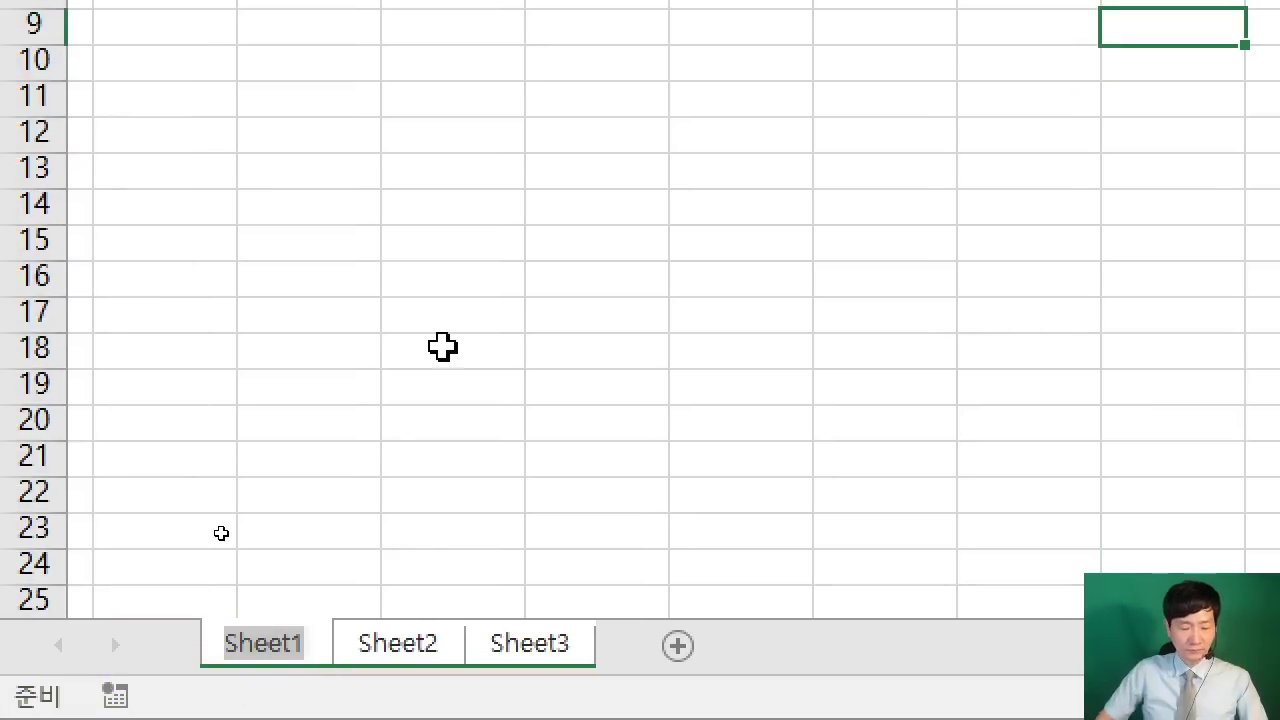
{"action": "type", "text": "제1작어ㅂ"}
{"action": "key", "text": "Return"}
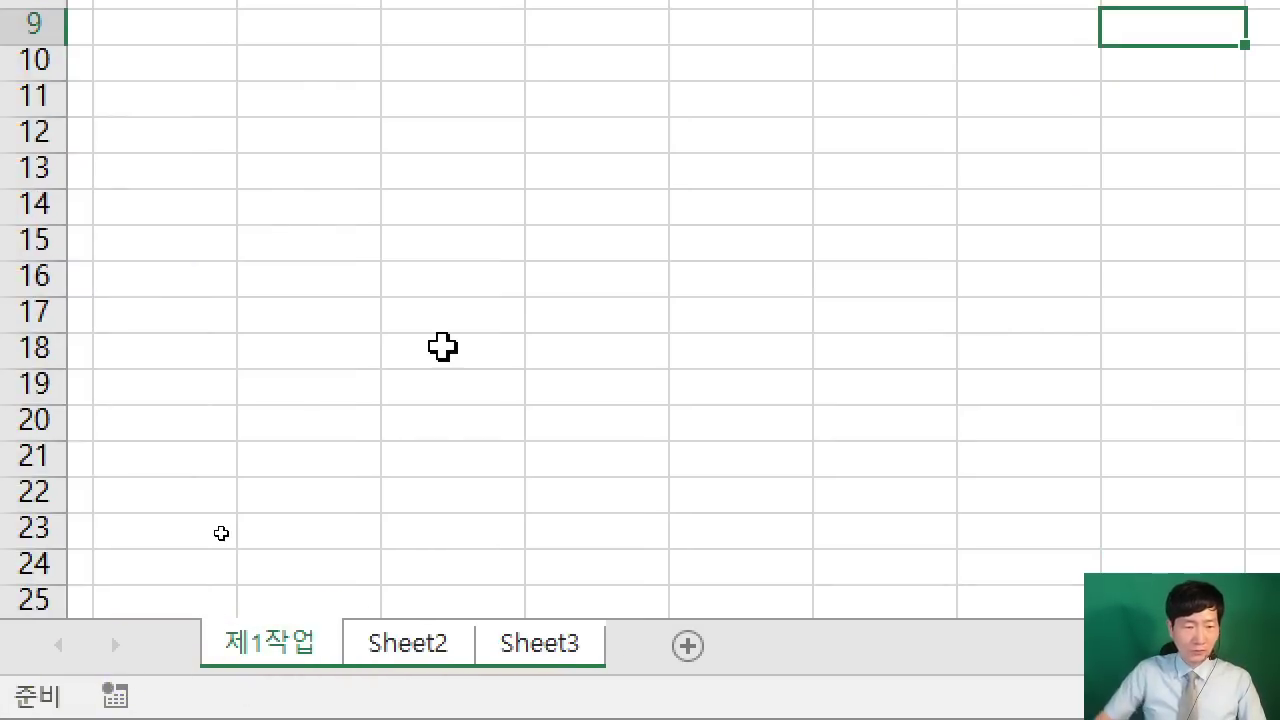
{"action": "double_click", "coordinate": [384, 648]}
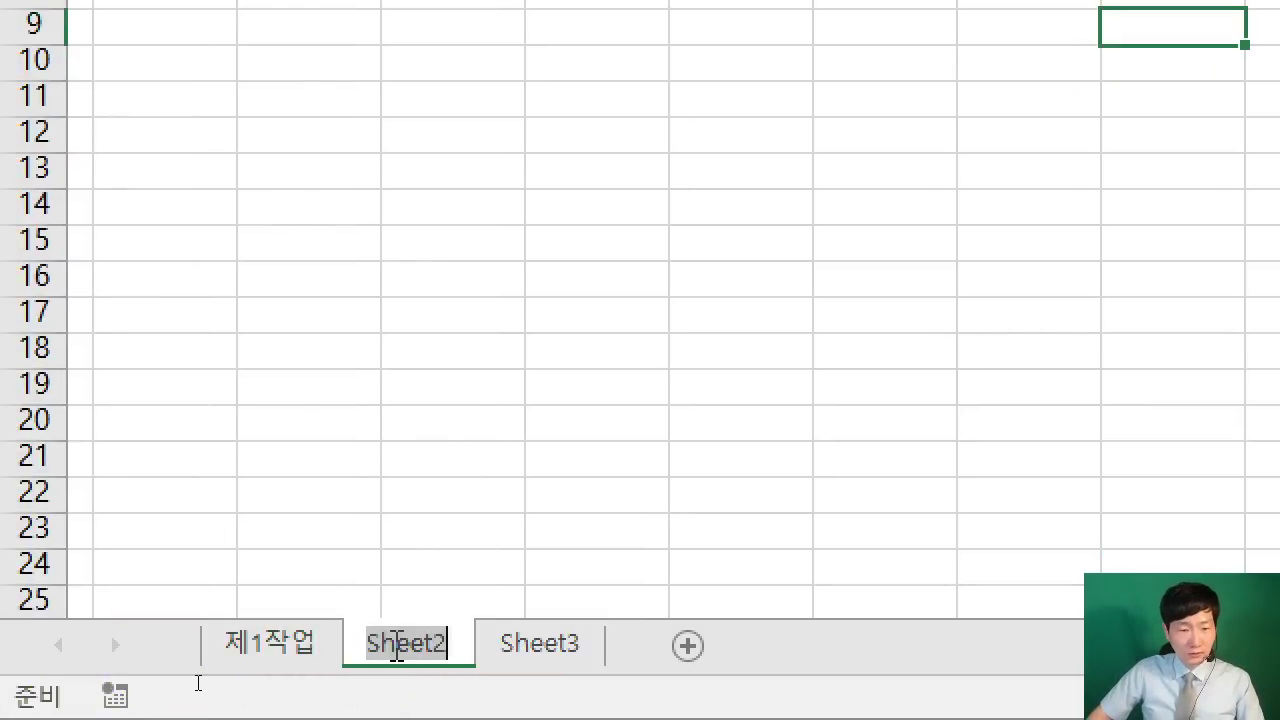
{"action": "type", "text": "제2작어"}
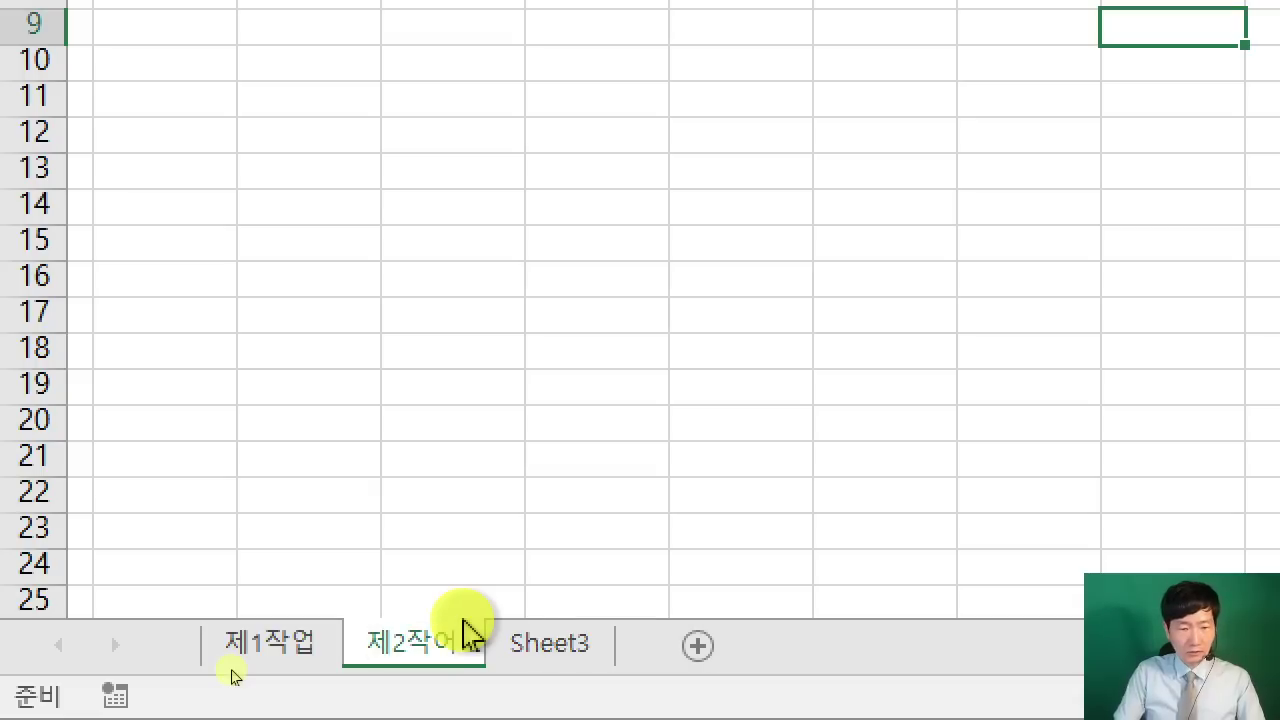
{"action": "double_click", "coordinate": [457, 643]}
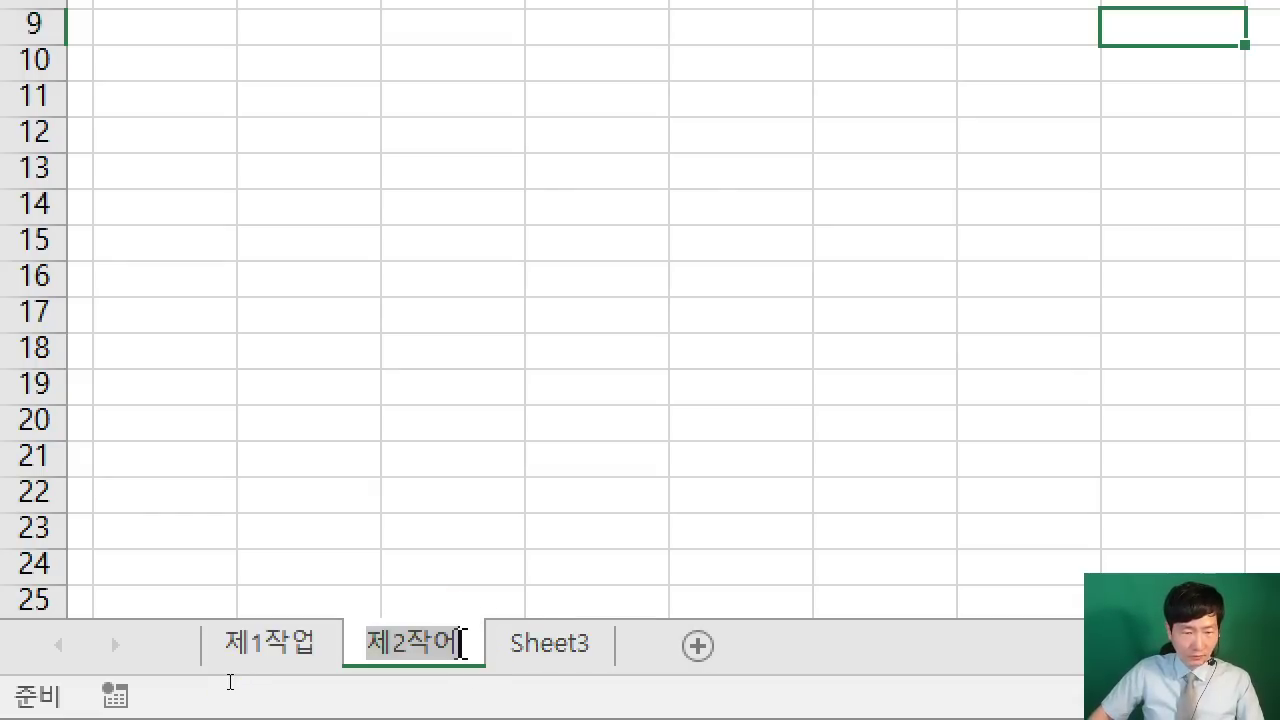
{"action": "key", "text": "End"}
{"action": "type", "text": "ㅂ"}
{"action": "key", "text": "Return"}
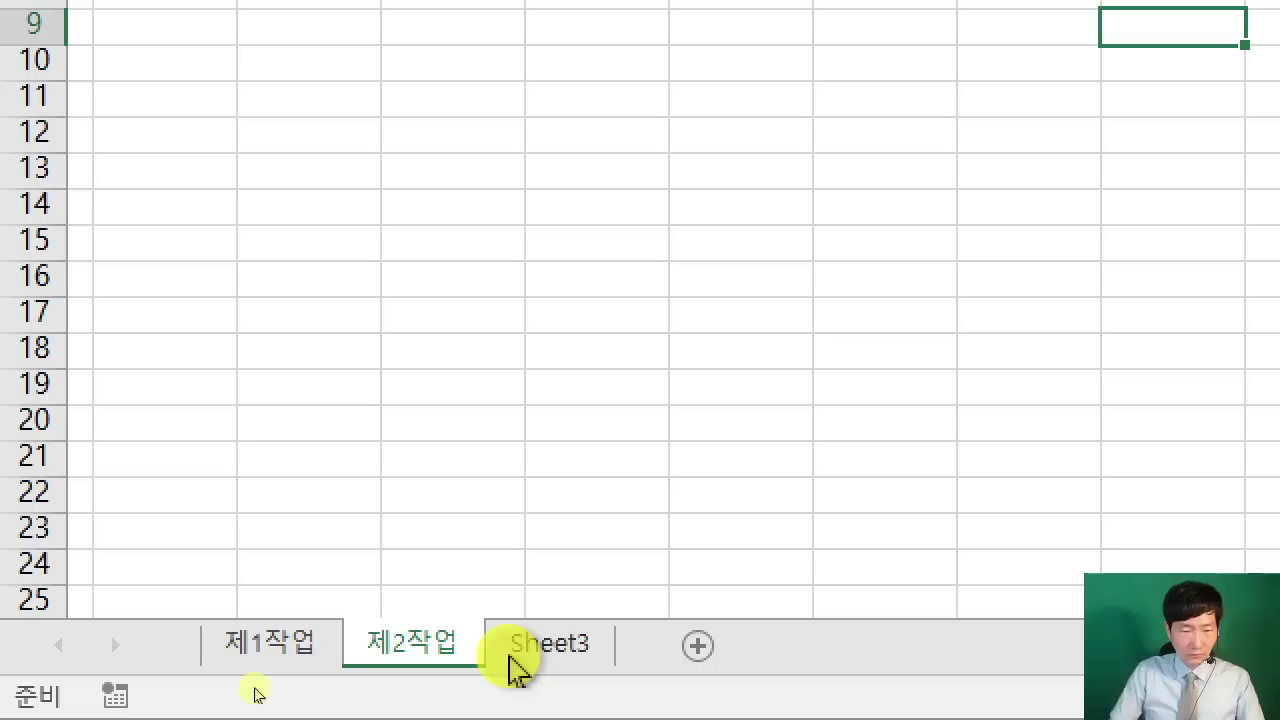
{"action": "double_click", "coordinate": [585, 650]}
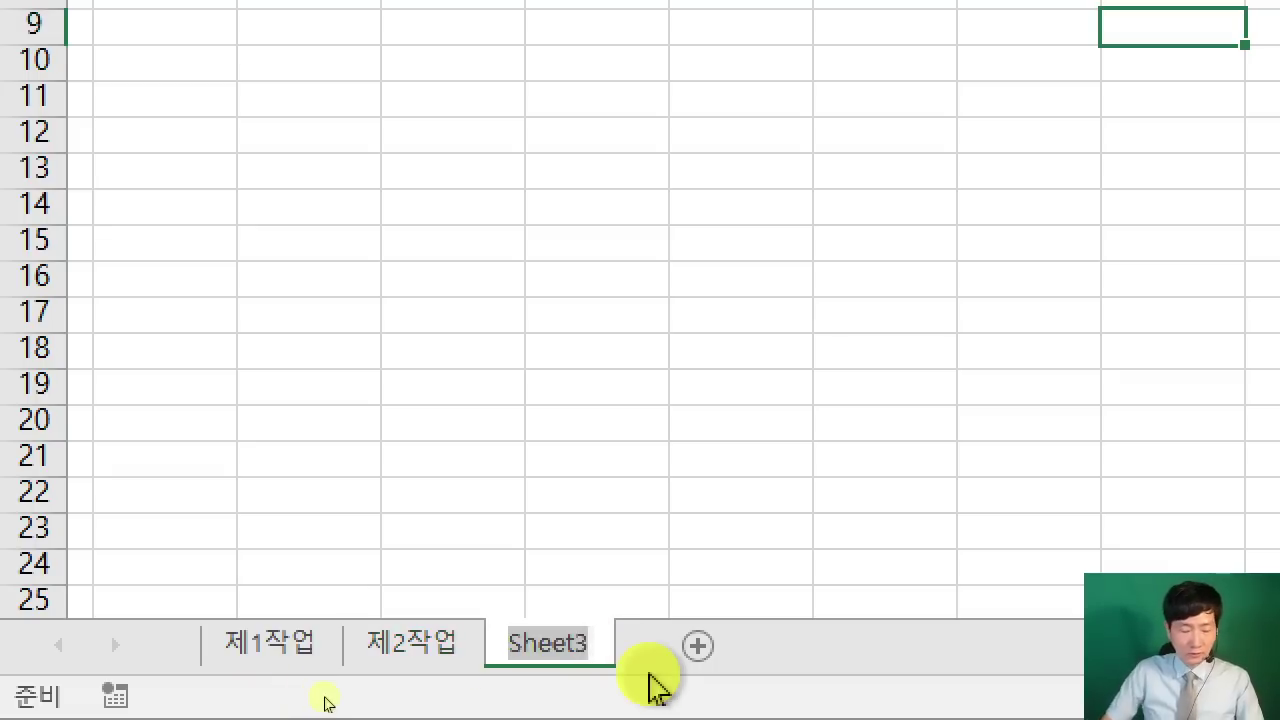
{"action": "type", "text": "제3ㅈㅏㄱㅇㅓㅂ"}
{"action": "key", "text": "Return"}
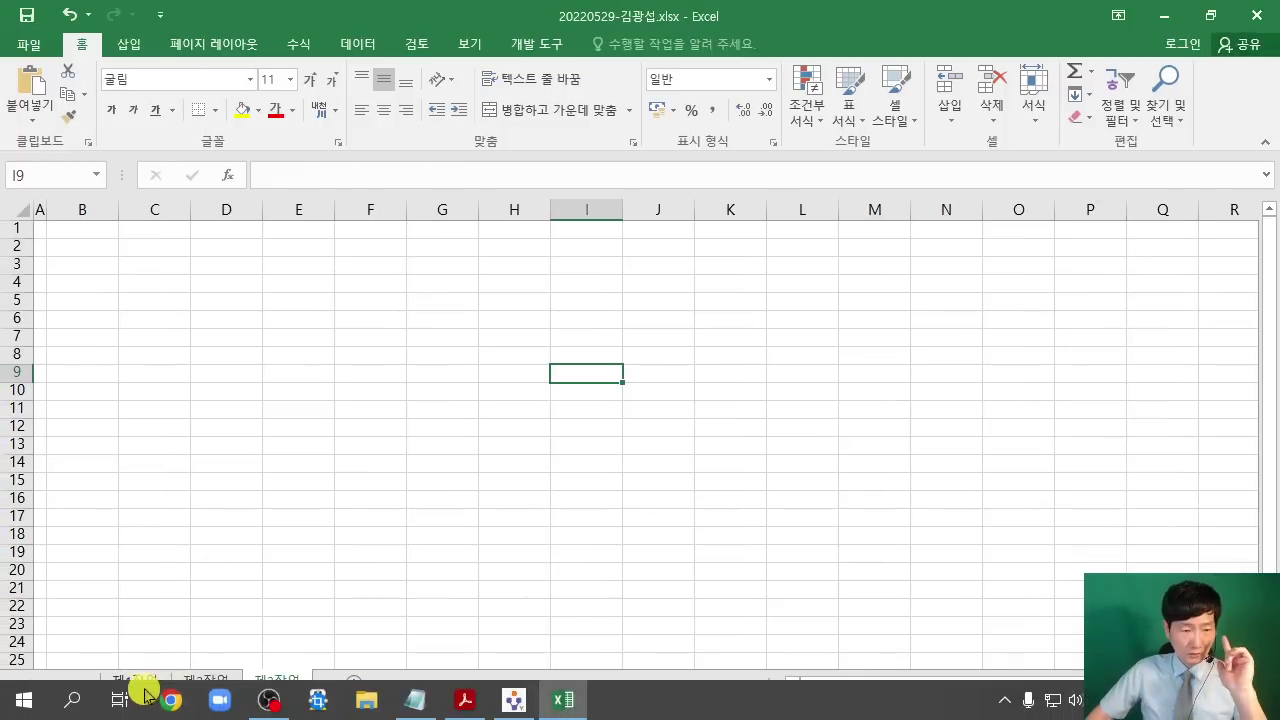
Step: Return to the 제1작업 sheet, select cell E10, and bring up the exam PDF
{"action": "left_click", "coordinate": [135, 683]}
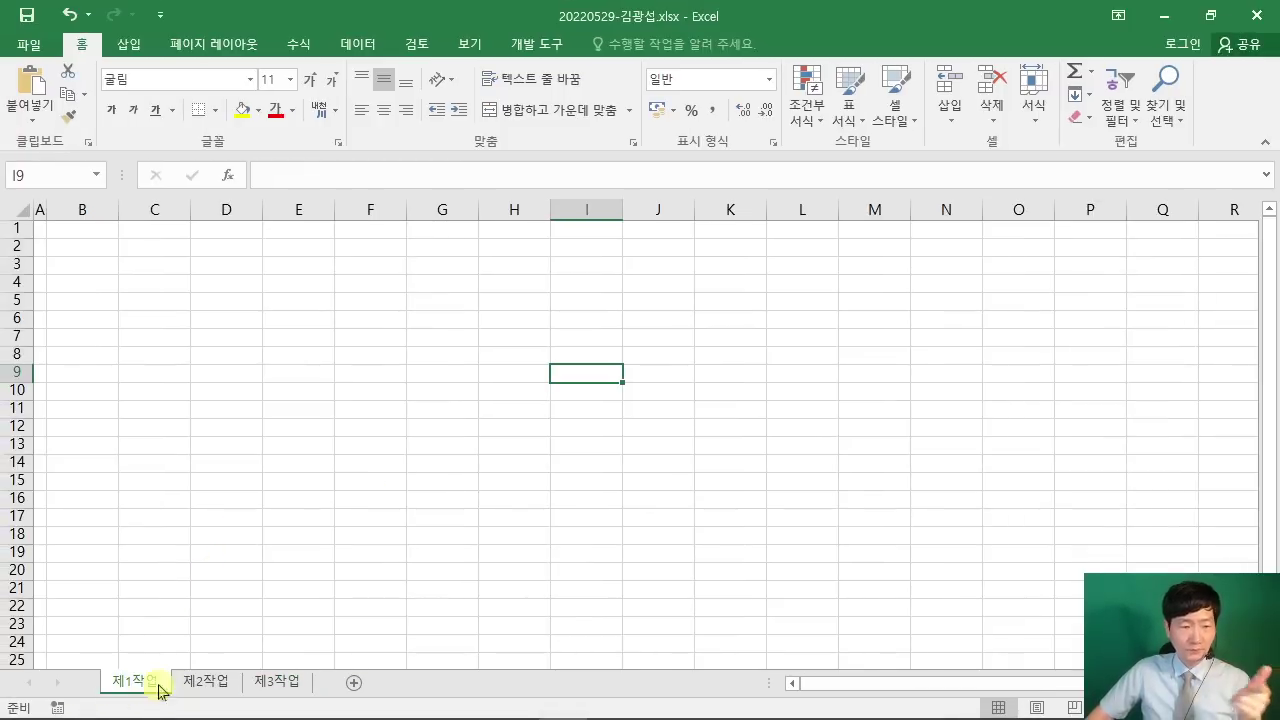
{"action": "left_click", "coordinate": [305, 398]}
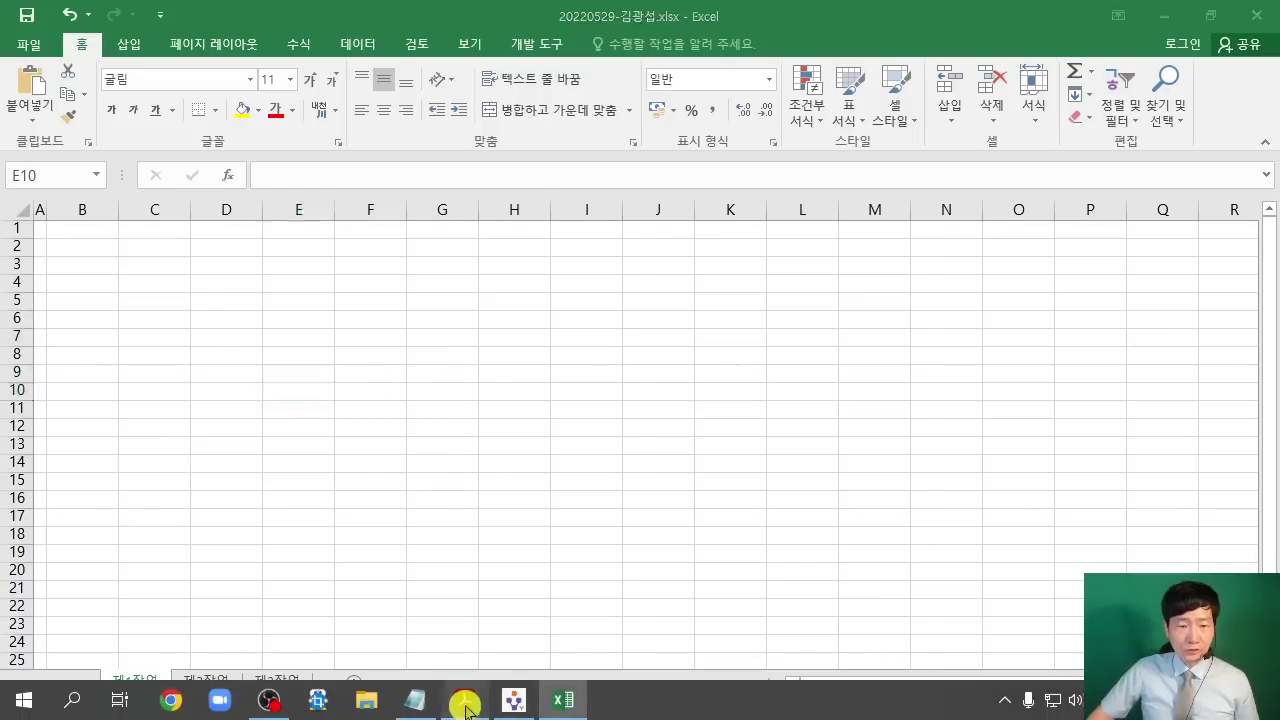
{"action": "left_click", "coordinate": [457, 703]}
Step: Scroll up to review the PDF's course table, then minimize Acrobat Reader
{"action": "scroll", "coordinate": [548, 396], "scroll_direction": "up", "scroll_amount": 2}
{"action": "scroll", "coordinate": [548, 396], "scroll_direction": "up", "scroll_amount": 5}
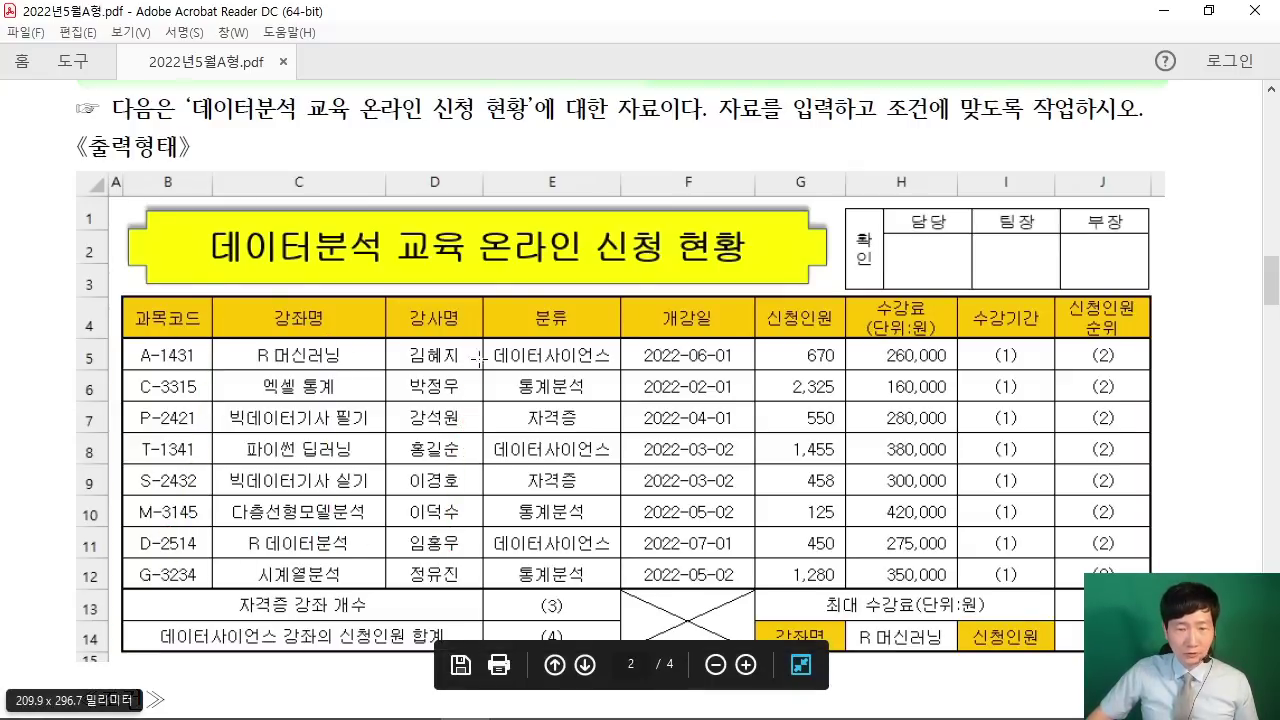
{"action": "left_click", "coordinate": [1160, 14]}
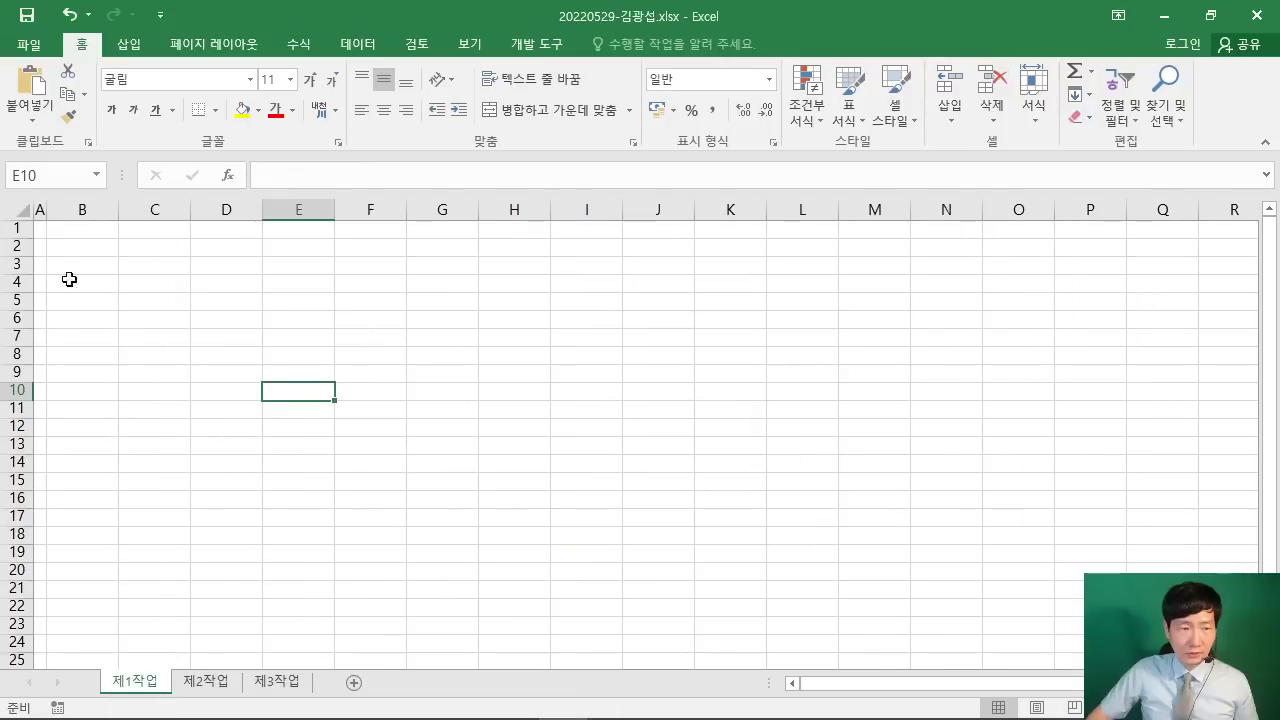
Step: Select B4:J14 and collapse the ribbon to give the grid more room
{"action": "mouse_move", "coordinate": [69, 279]}
{"action": "left_mouse_down"}
{"action": "mouse_move", "coordinate": [500, 280]}
{"action": "mouse_move", "coordinate": [629, 371]}
{"action": "mouse_move", "coordinate": [640, 474]}
{"action": "left_mouse_up"}
{"action": "scroll", "coordinate": [630, 472], "scroll_direction": "up", "scroll_amount": 3}
{"action": "double_click", "coordinate": [86, 46]}
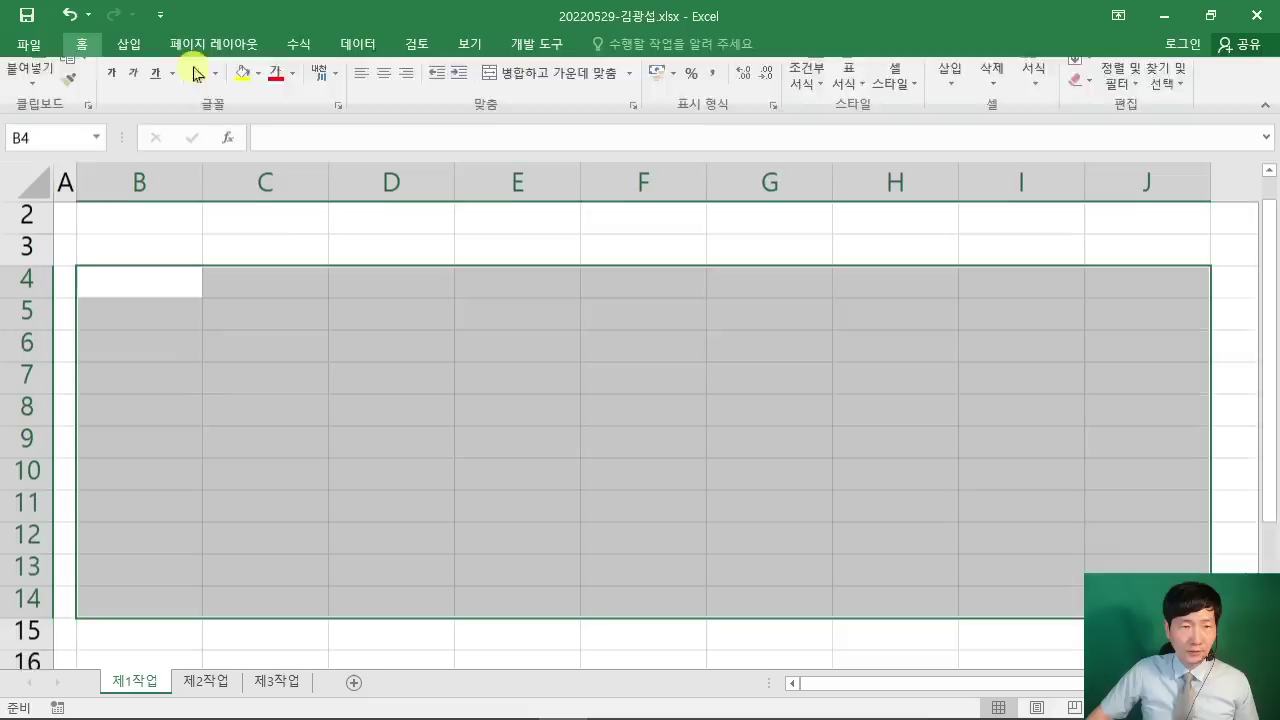
Step: Tile Excel on the right and the exam PDF on the left, resizing both windows
{"action": "left_click_drag", "start_coordinate": [320, 14], "coordinate": [1279, 470]}
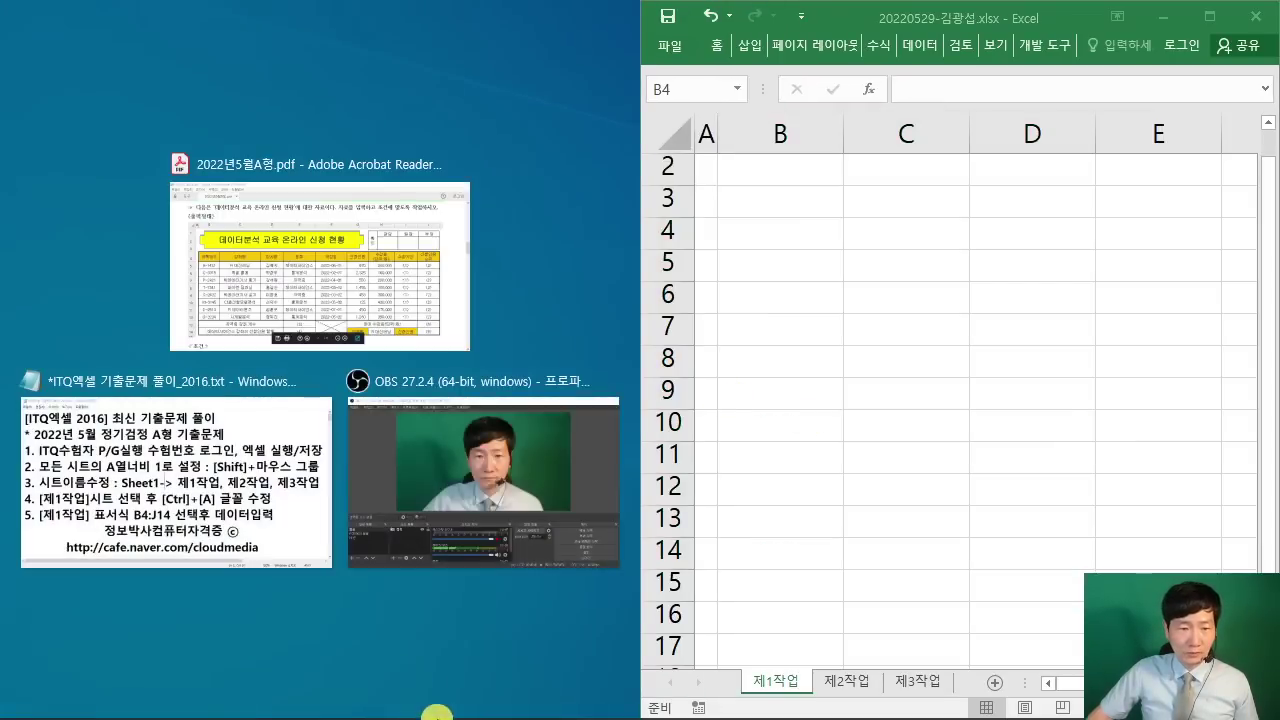
{"action": "left_click", "coordinate": [334, 326]}
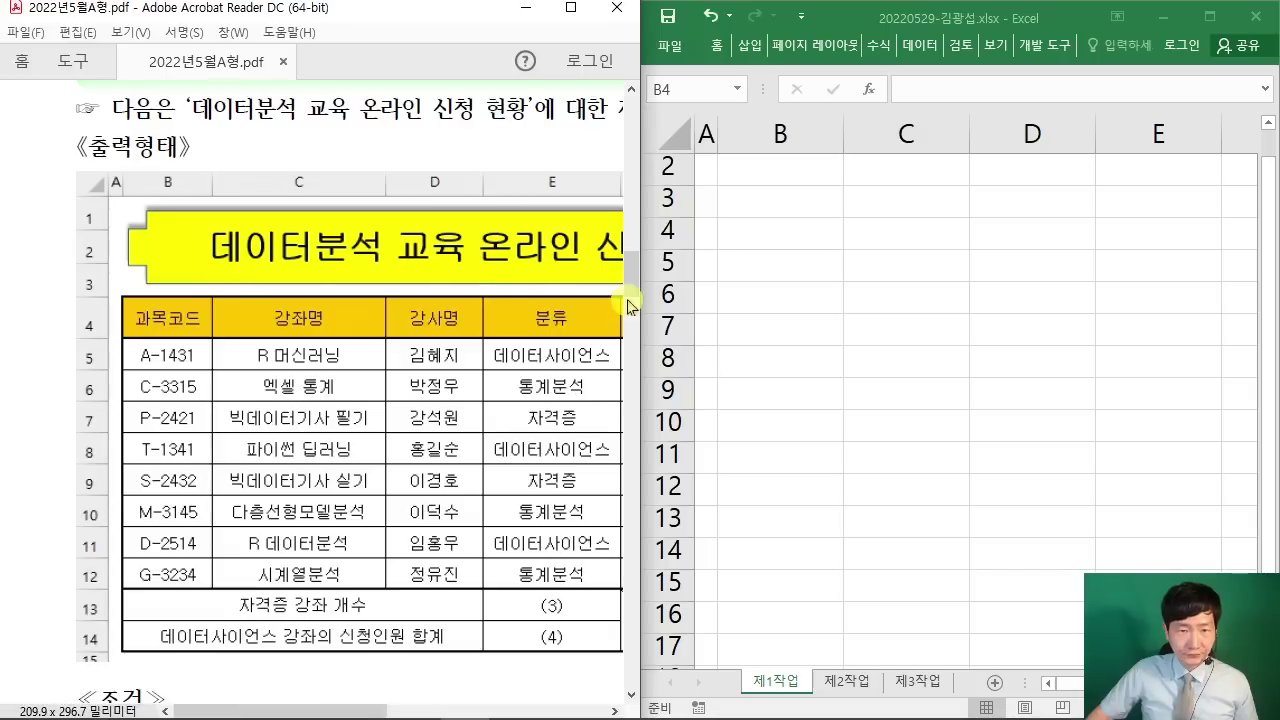
{"action": "left_click_drag", "start_coordinate": [636, 305], "coordinate": [412, 304]}
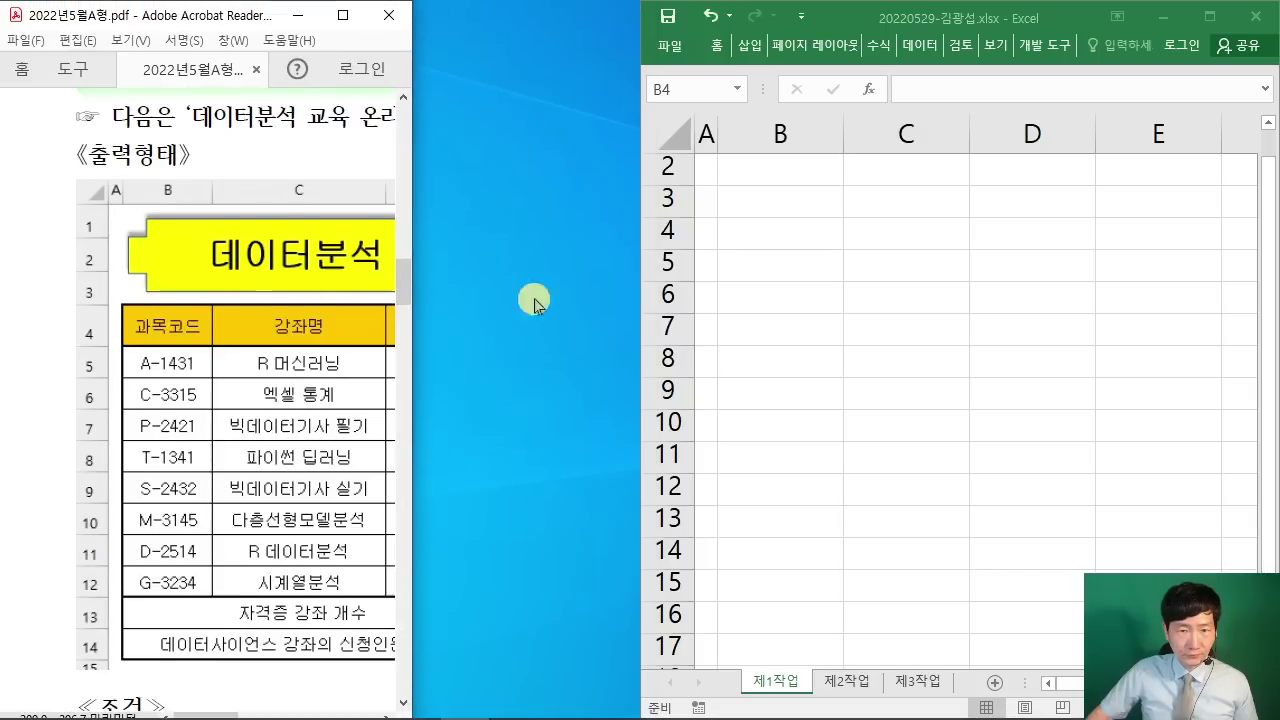
{"action": "left_click_drag", "start_coordinate": [640, 277], "coordinate": [399, 281]}
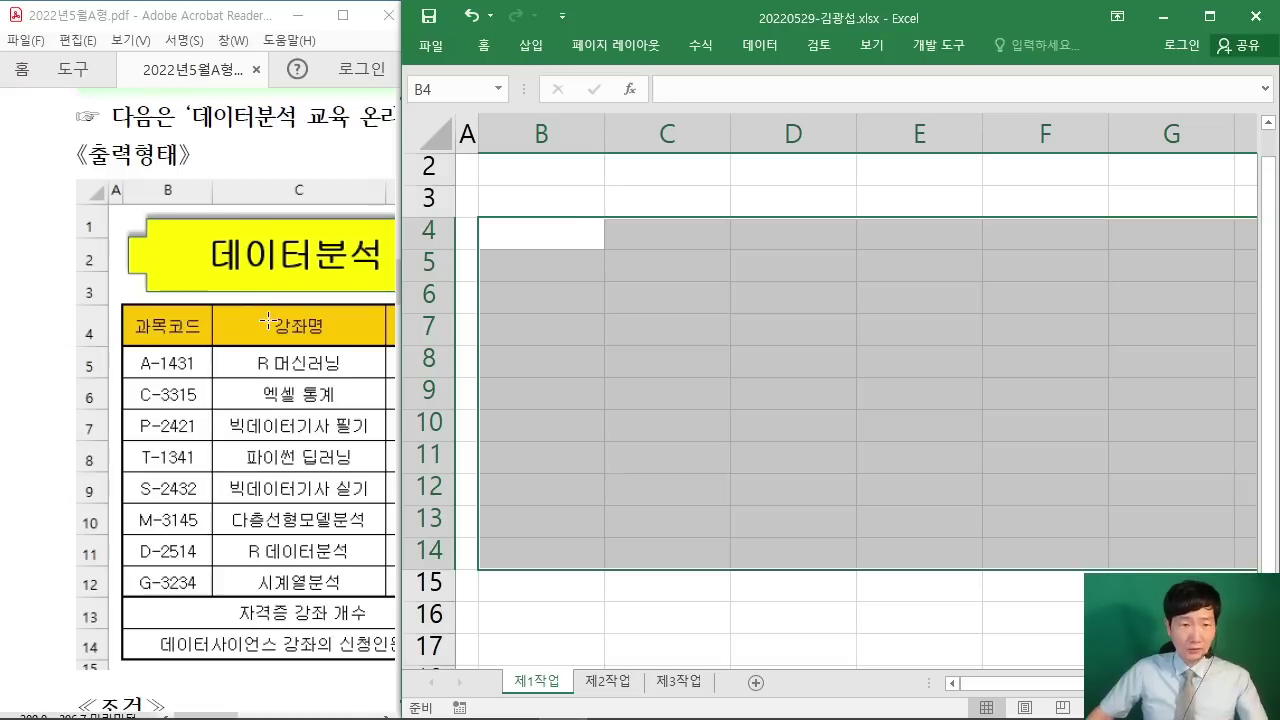
Step: Enter 과목코드 in B4 and codes A-1431, C-3315, P-2421, T-1341, S-2432, M-3145, D-2514, G-3234 below
{"action": "type", "text": "과목코드"}
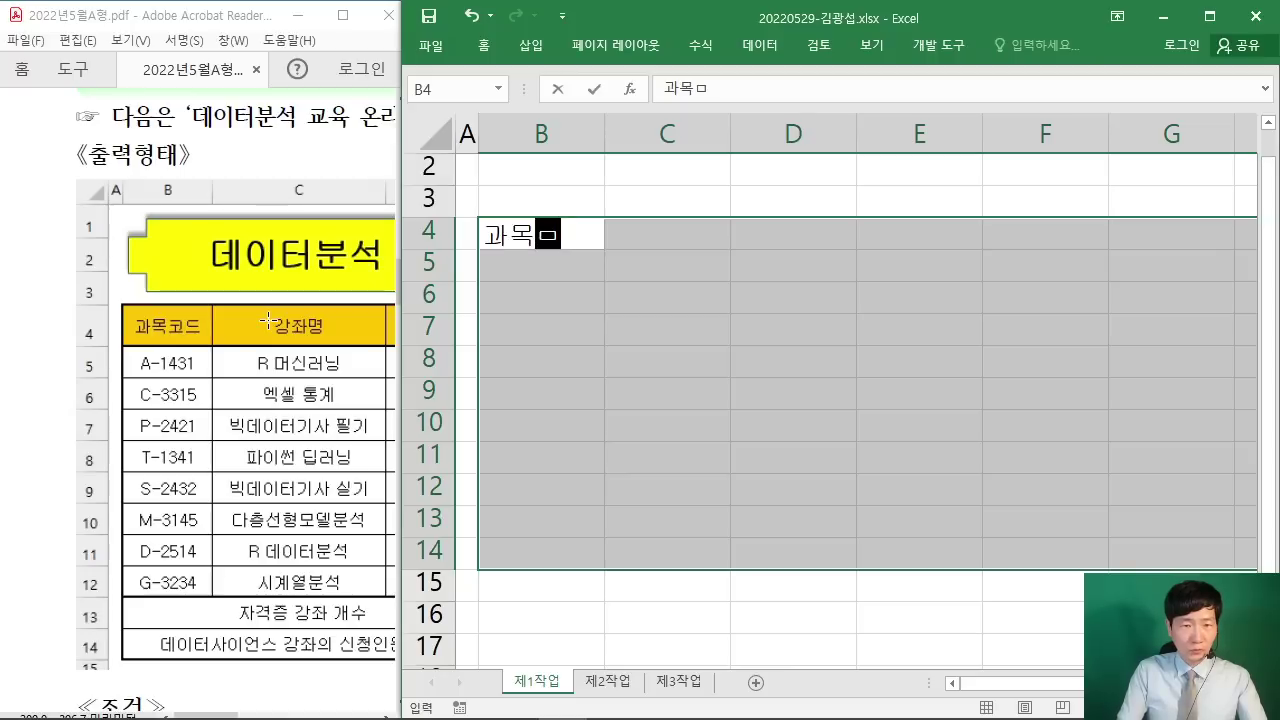
{"action": "key", "text": "Return"}
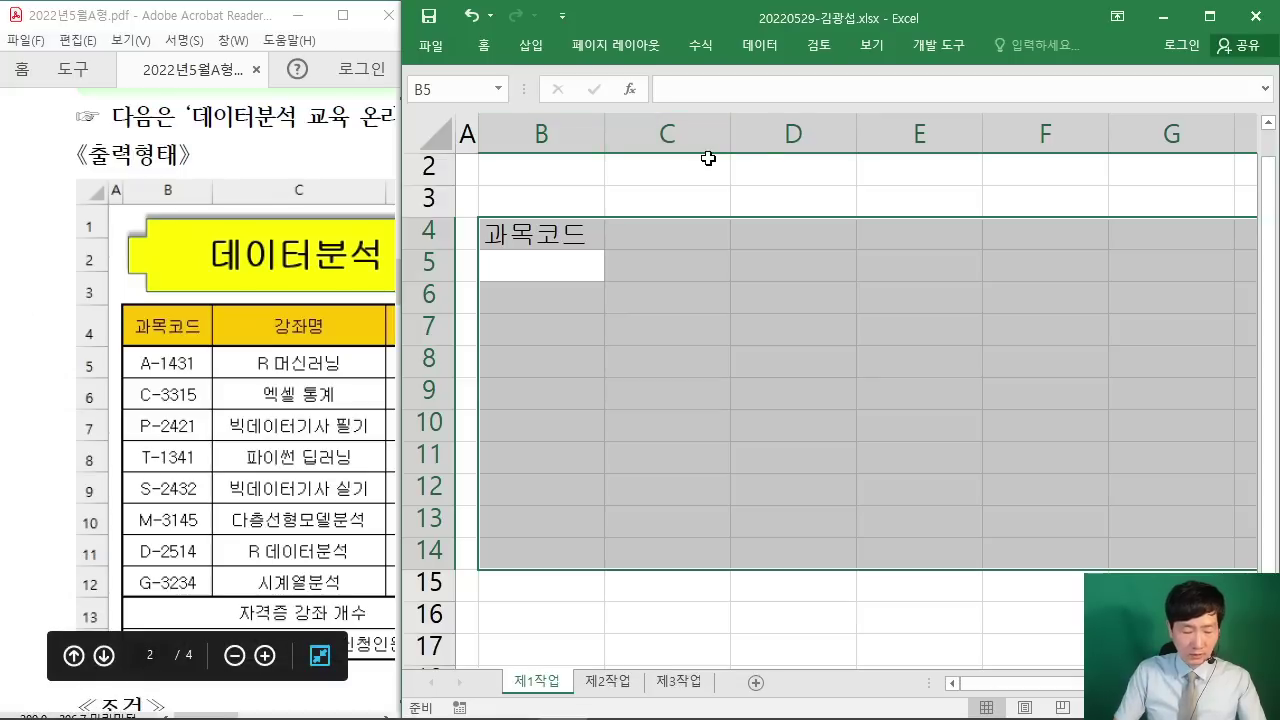
{"action": "type", "text": "A"}
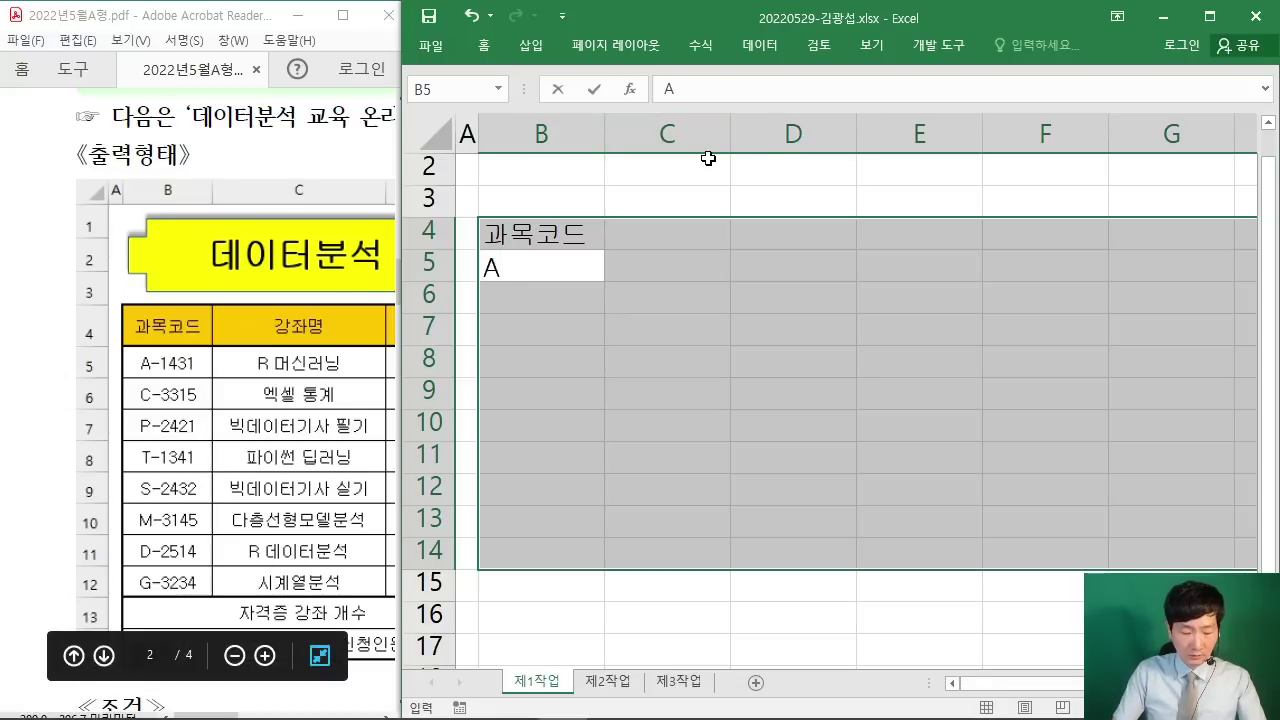
{"action": "type", "text": "-"}
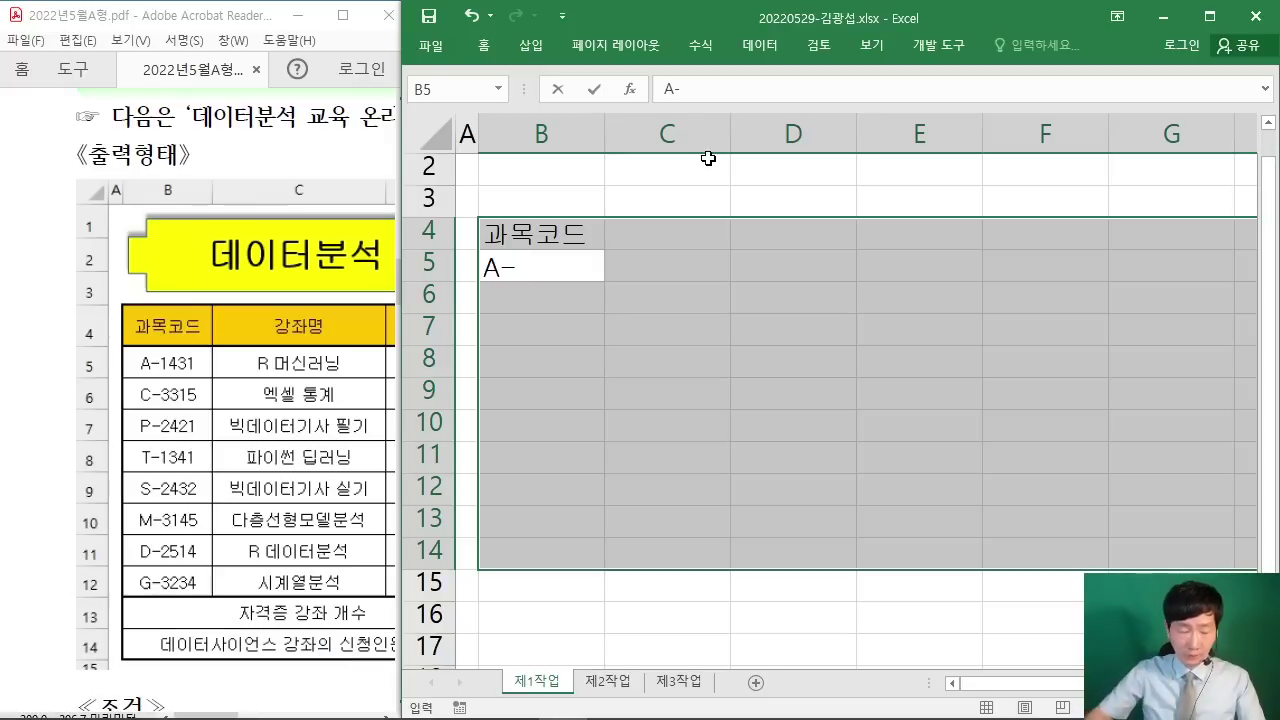
{"action": "type", "text": "1431"}
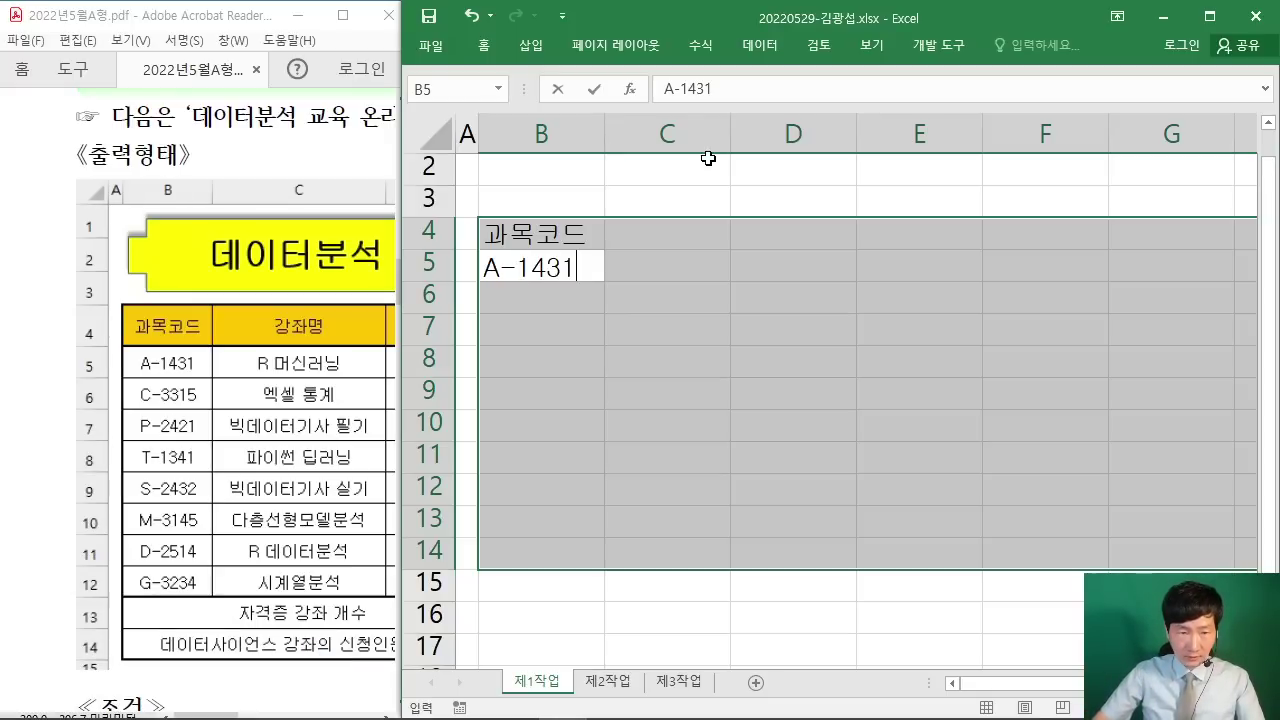
{"action": "key", "text": "Return"}
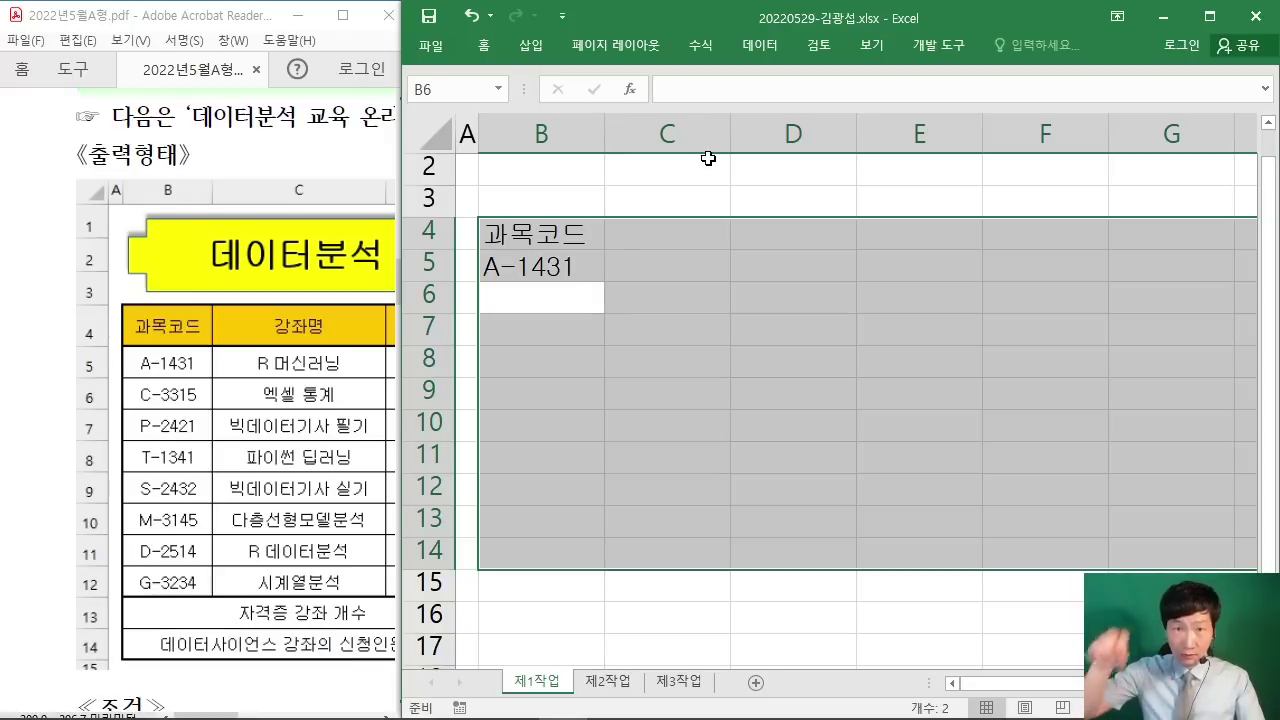
{"action": "type", "text": "C"}
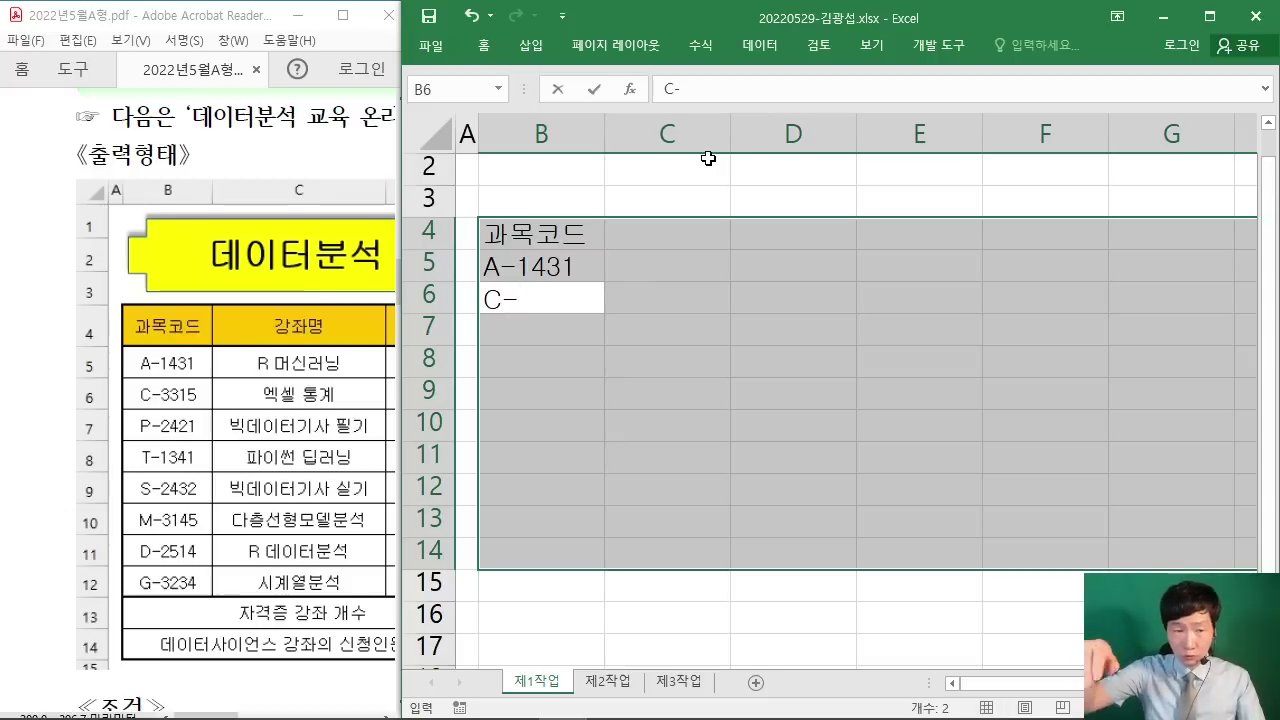
{"action": "type", "text": "-"}
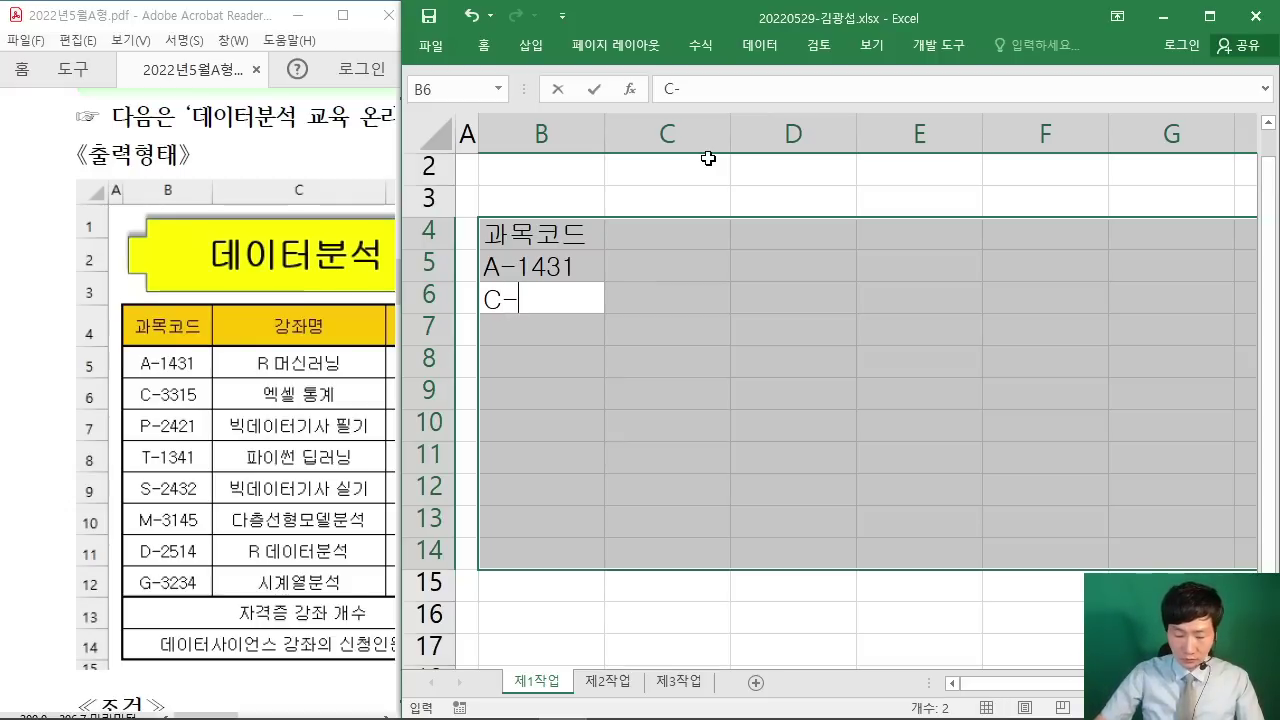
{"action": "type", "text": "3315"}
{"action": "key", "text": "Return"}
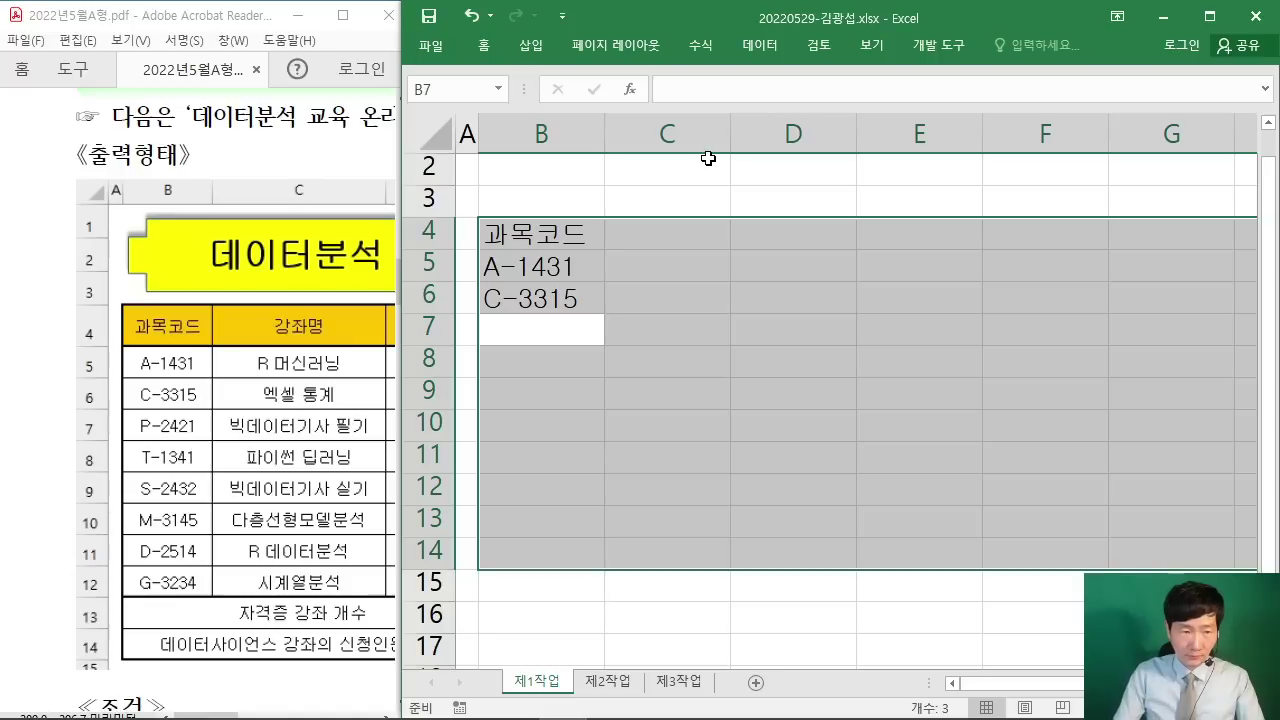
{"action": "type", "text": "P"}
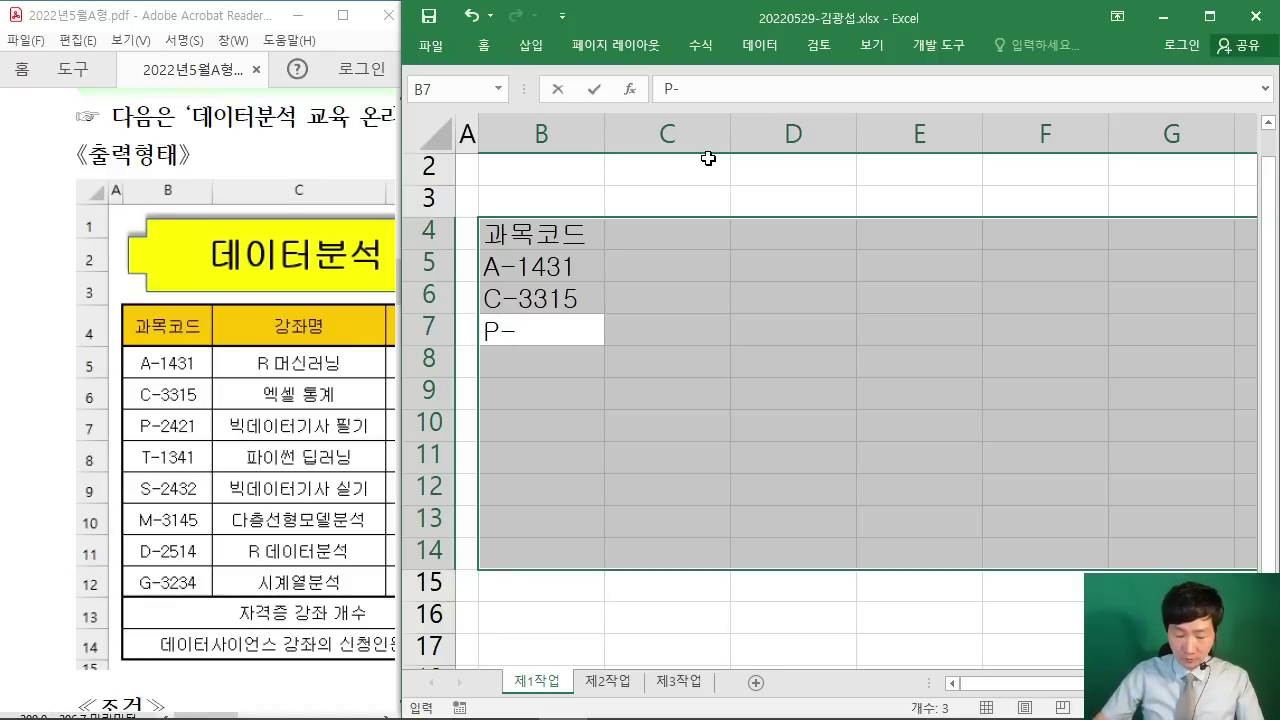
{"action": "type", "text": "-2421"}
{"action": "key", "text": "Return"}
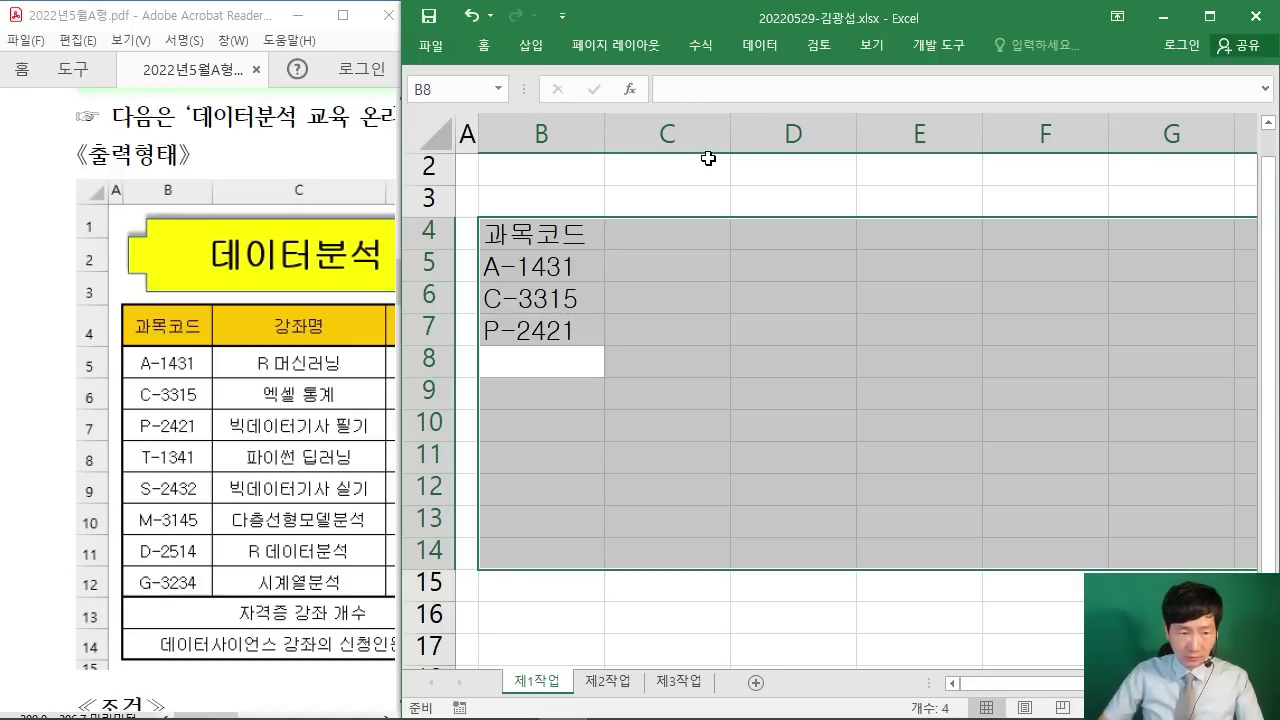
{"action": "type", "text": "T-"}
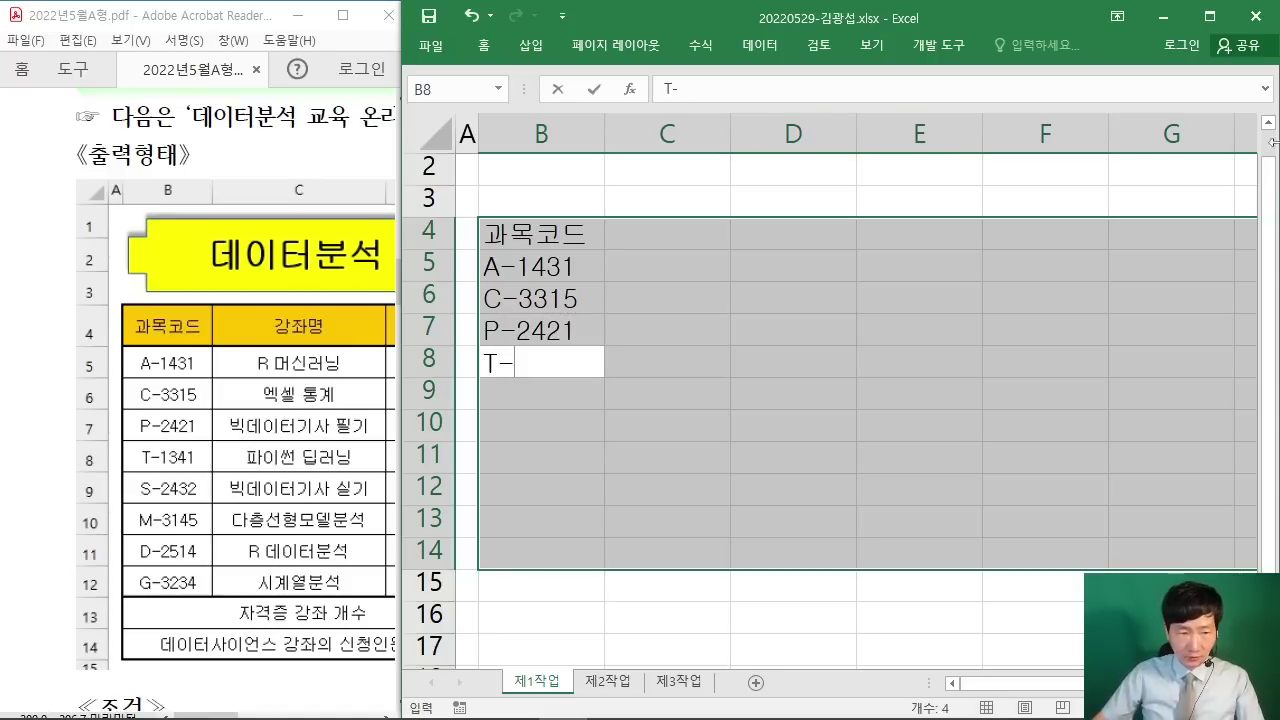
{"action": "type", "text": "1341"}
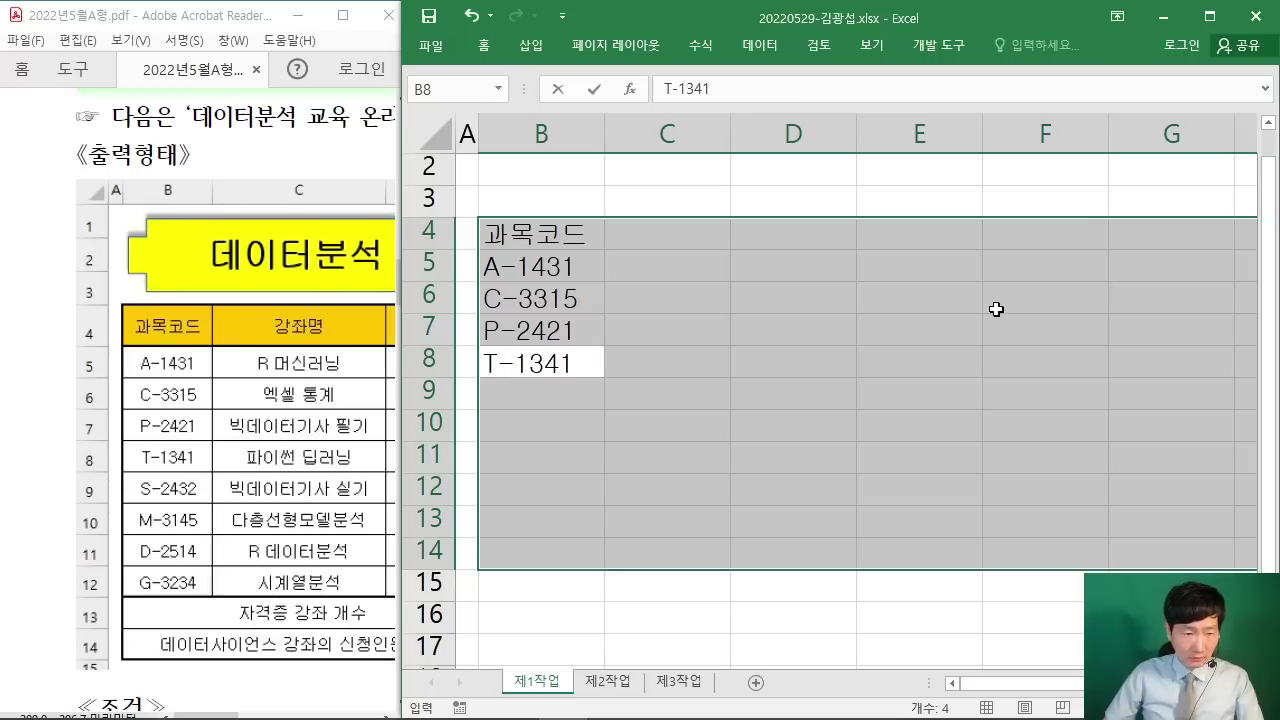
{"action": "key", "text": "Return"}
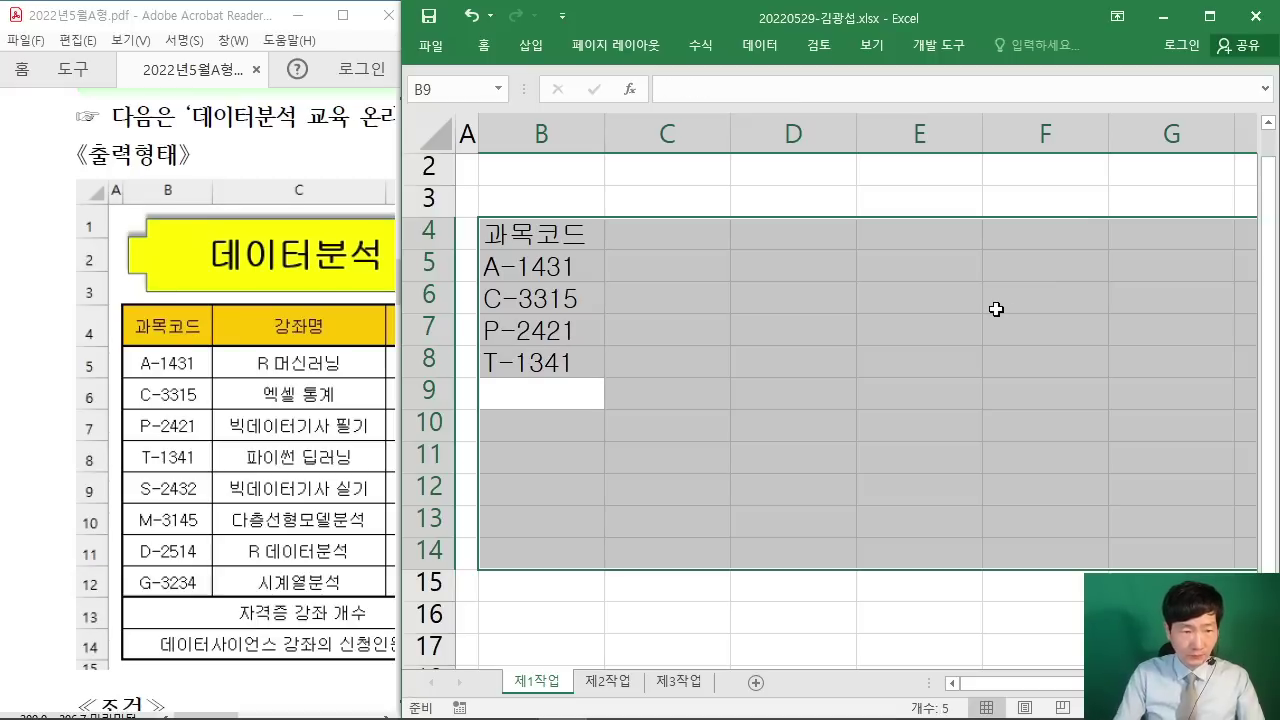
{"action": "type", "text": "S-24"}
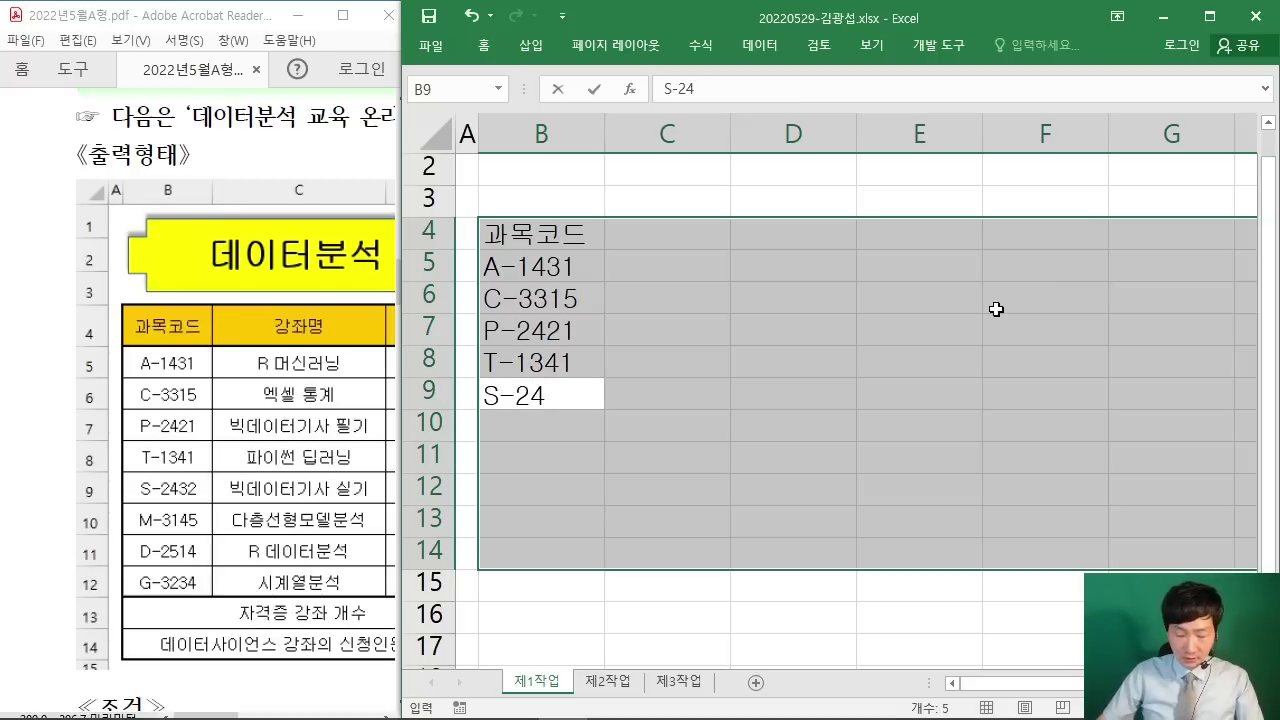
{"action": "type", "text": "32"}
{"action": "key", "text": "Return"}
{"action": "type", "text": "M"}
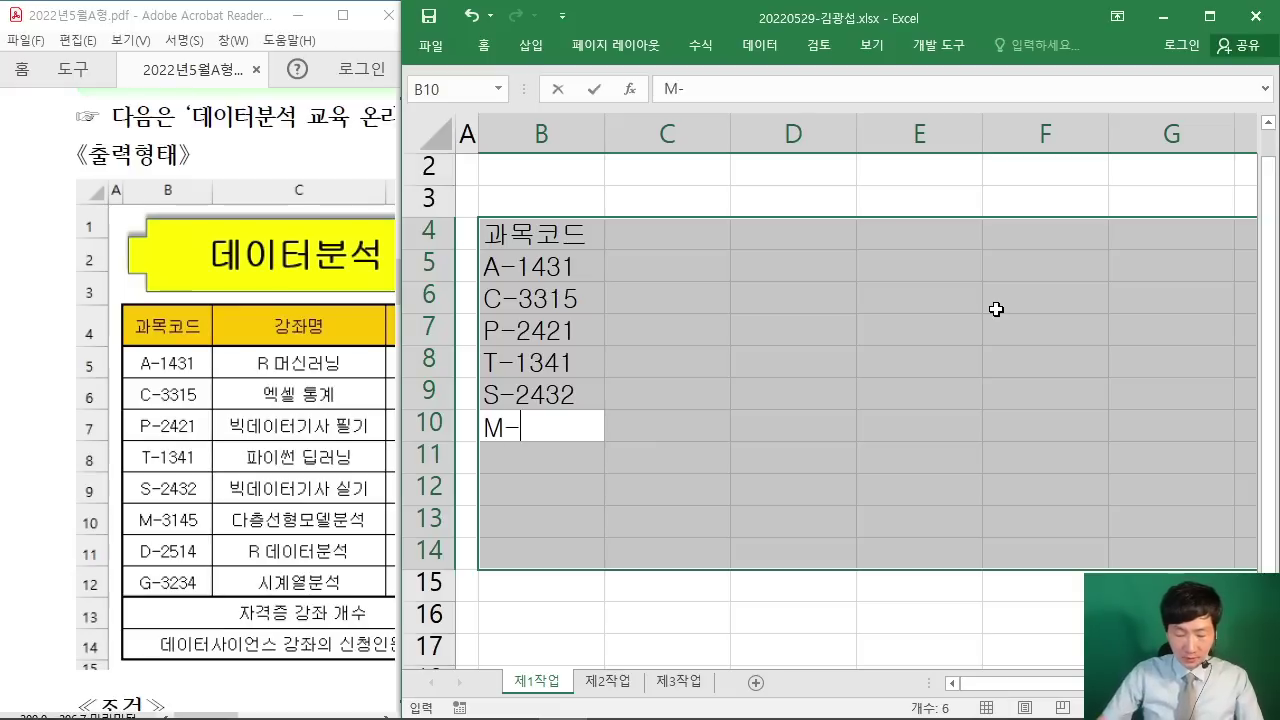
{"action": "type", "text": "-3145"}
{"action": "key", "text": "Return"}
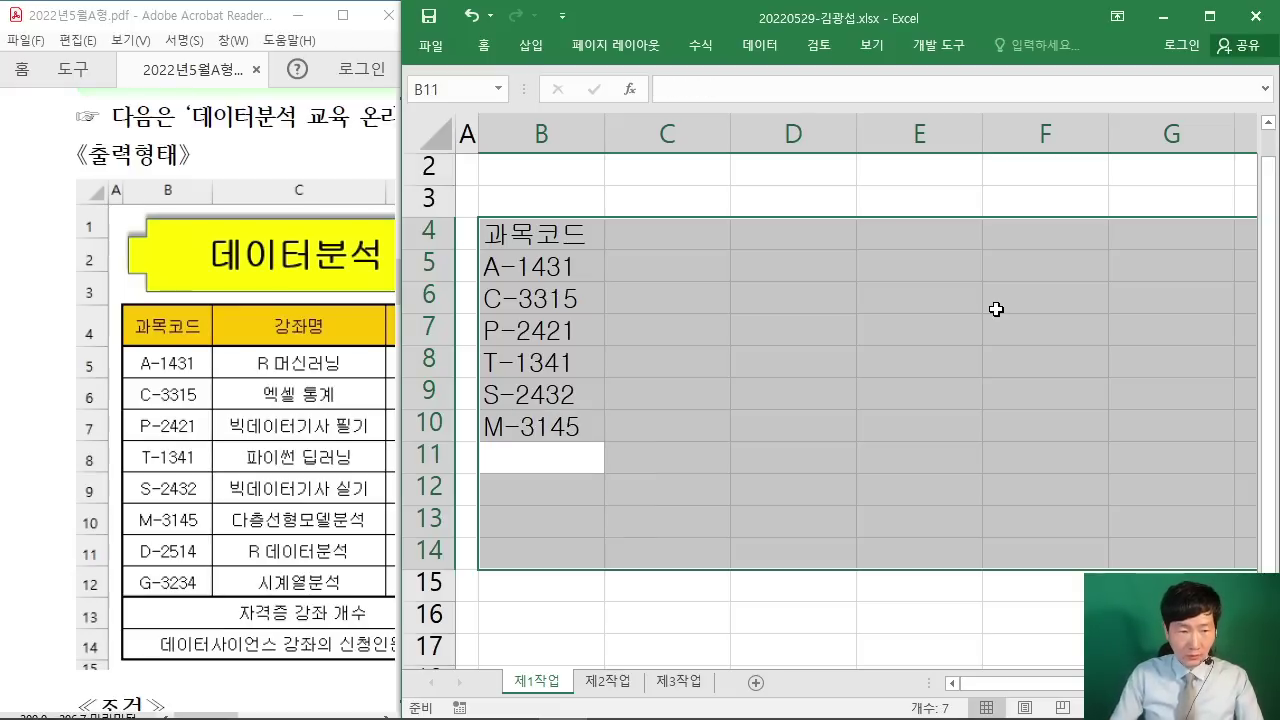
{"action": "type", "text": "D-2"}
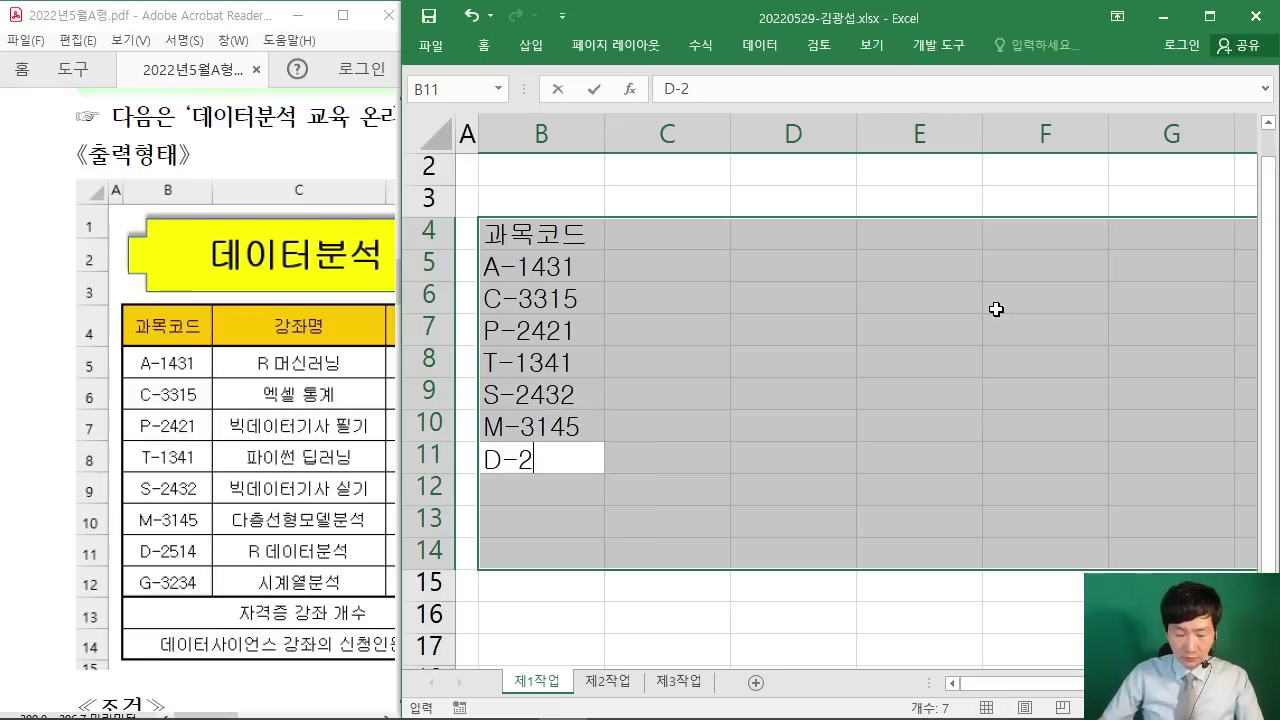
{"action": "type", "text": "514"}
{"action": "key", "text": "Return"}
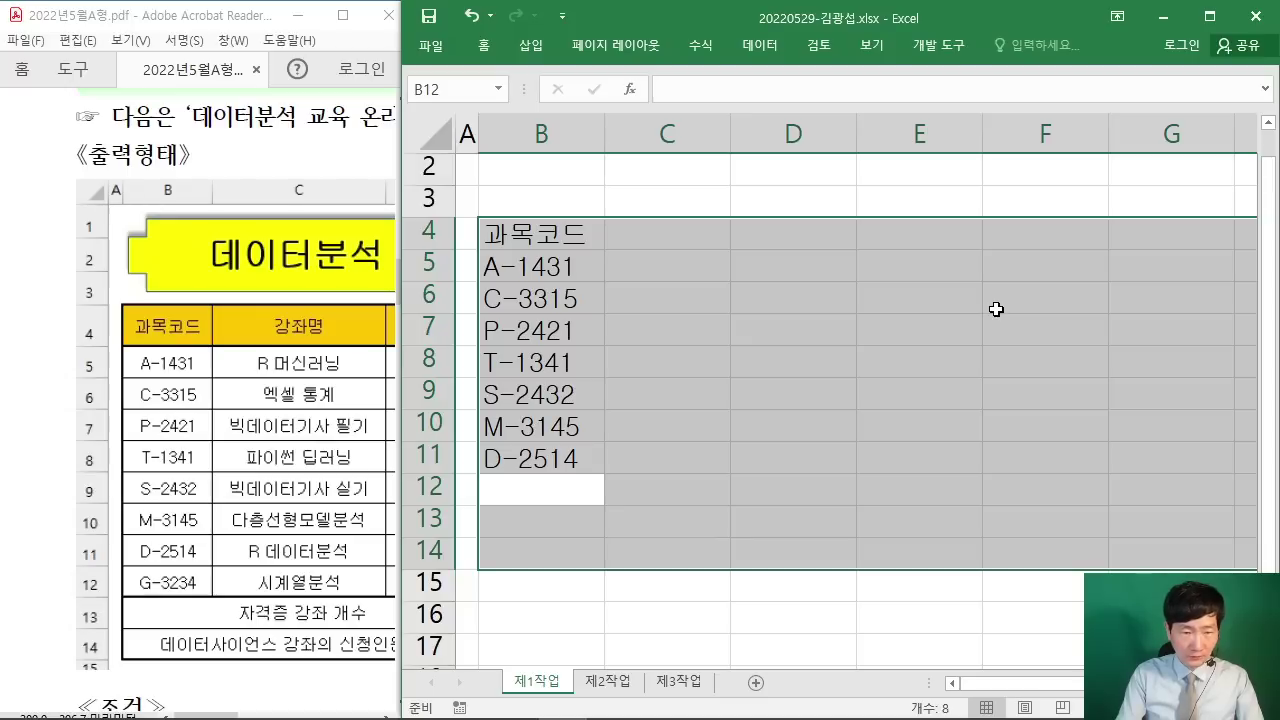
{"action": "type", "text": "G-"}
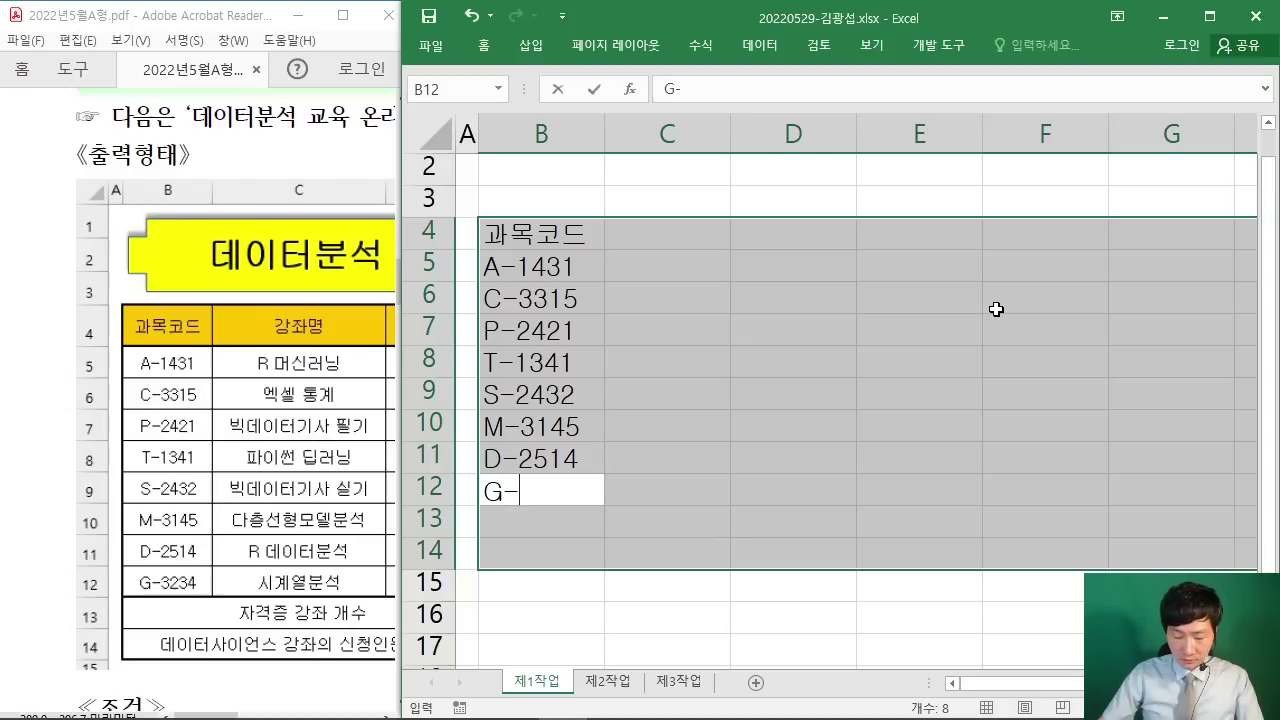
{"action": "type", "text": "3234"}
{"action": "key", "text": "Return"}
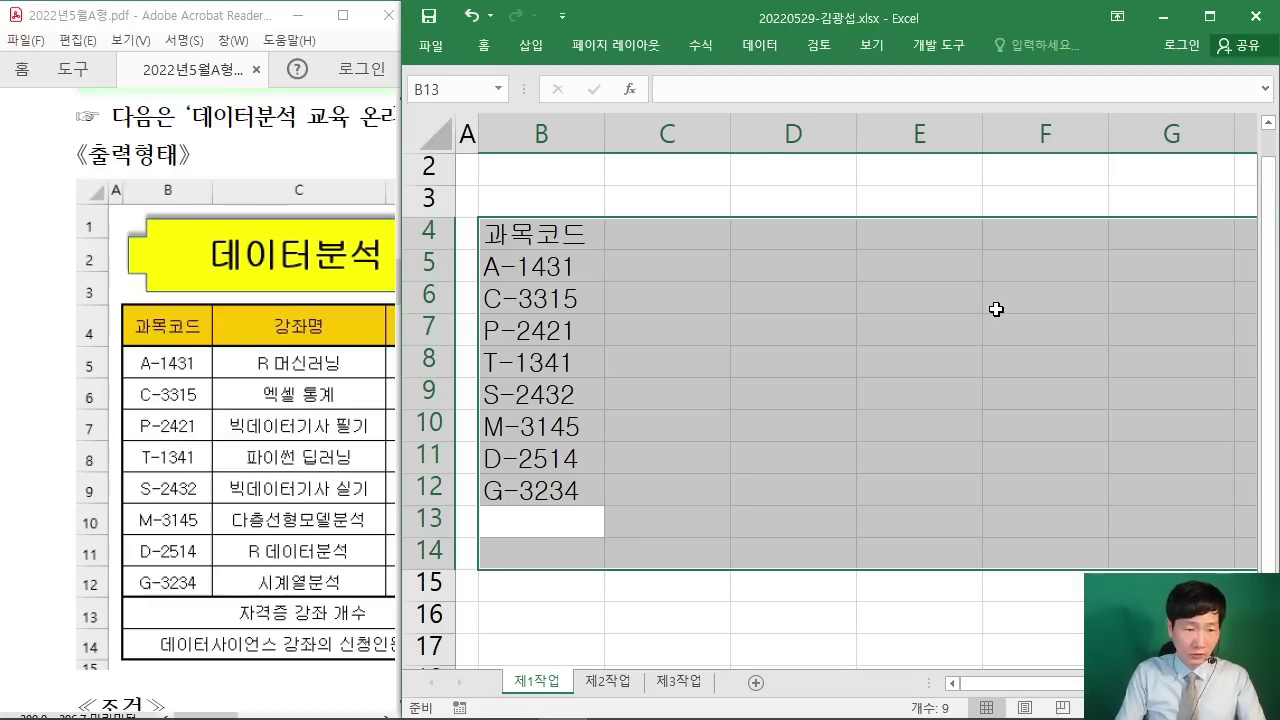
Step: Type 자격증 강좌 개수 in B13 and start the 데이터 label in B14
{"action": "type", "text": "WKRUR"}
{"action": "key", "text": "BackSpace"}
{"action": "key", "text": "BackSpace"}
{"action": "key", "text": "BackSpace"}
{"action": "key", "text": "BackSpace"}
{"action": "key", "text": "BackSpace"}
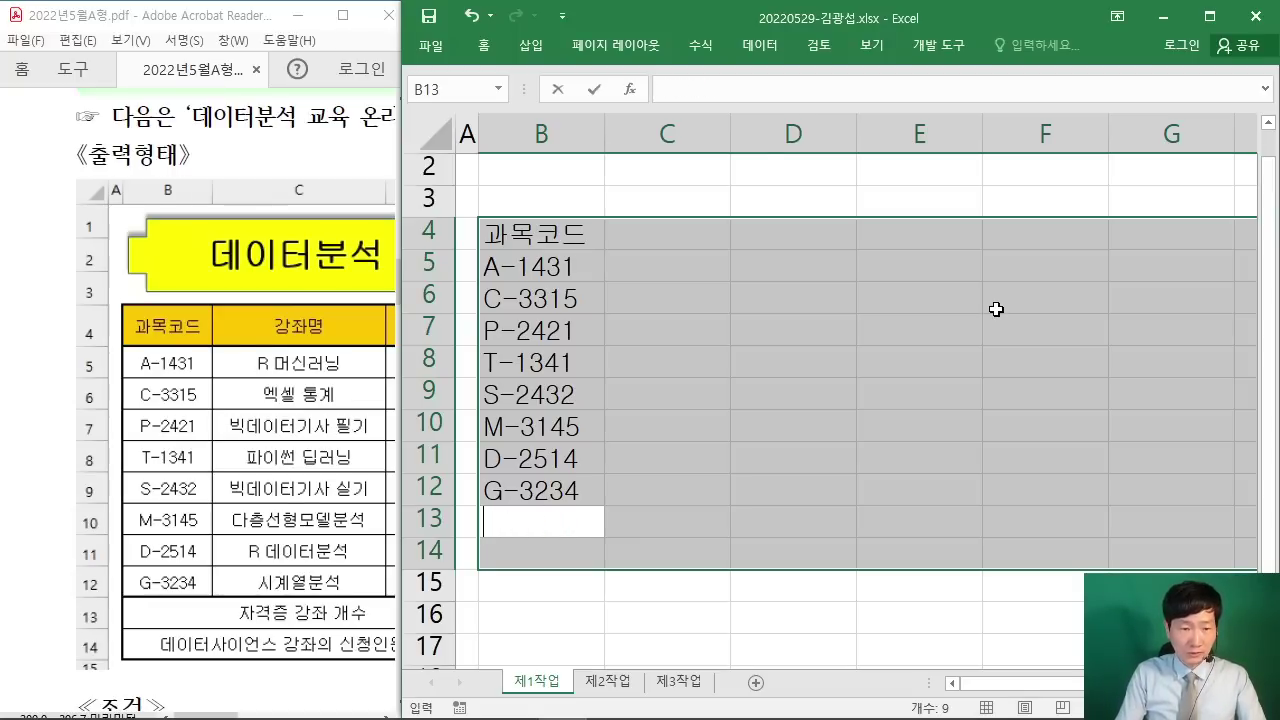
{"action": "type", "text": "자격증 강ㅈ"}
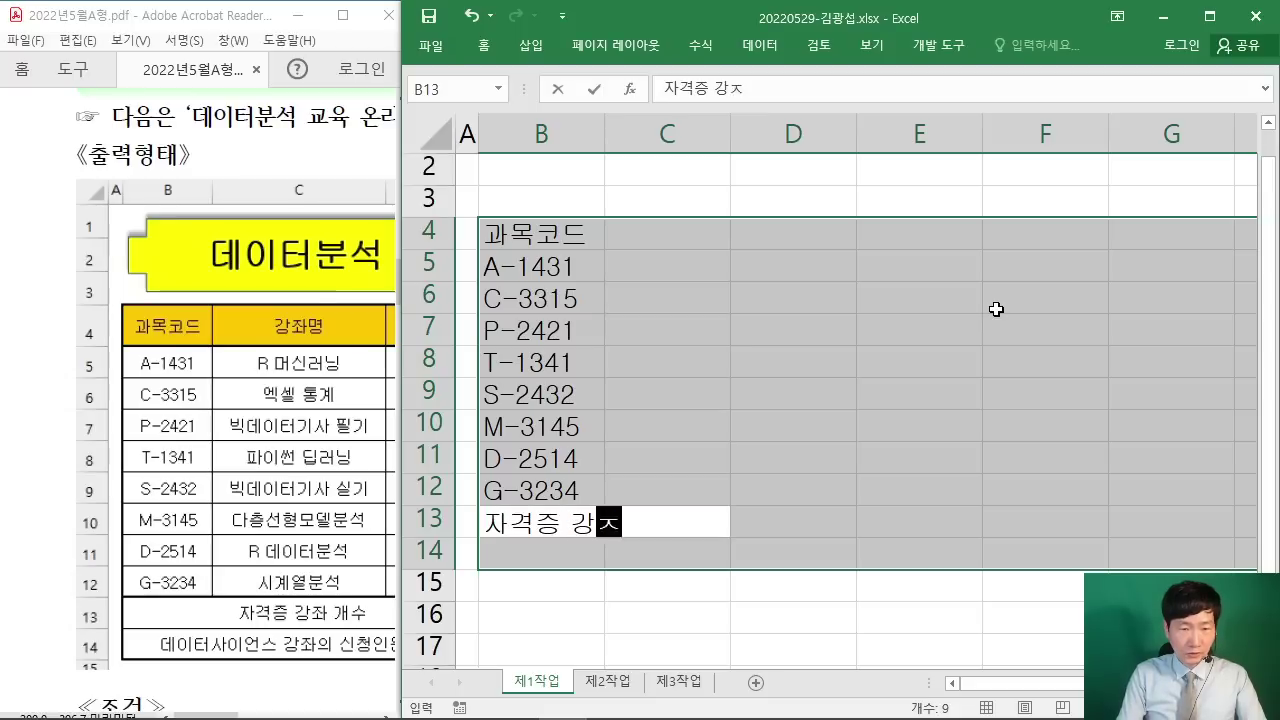
{"action": "type", "text": "좌 개수"}
{"action": "key", "text": "Return"}
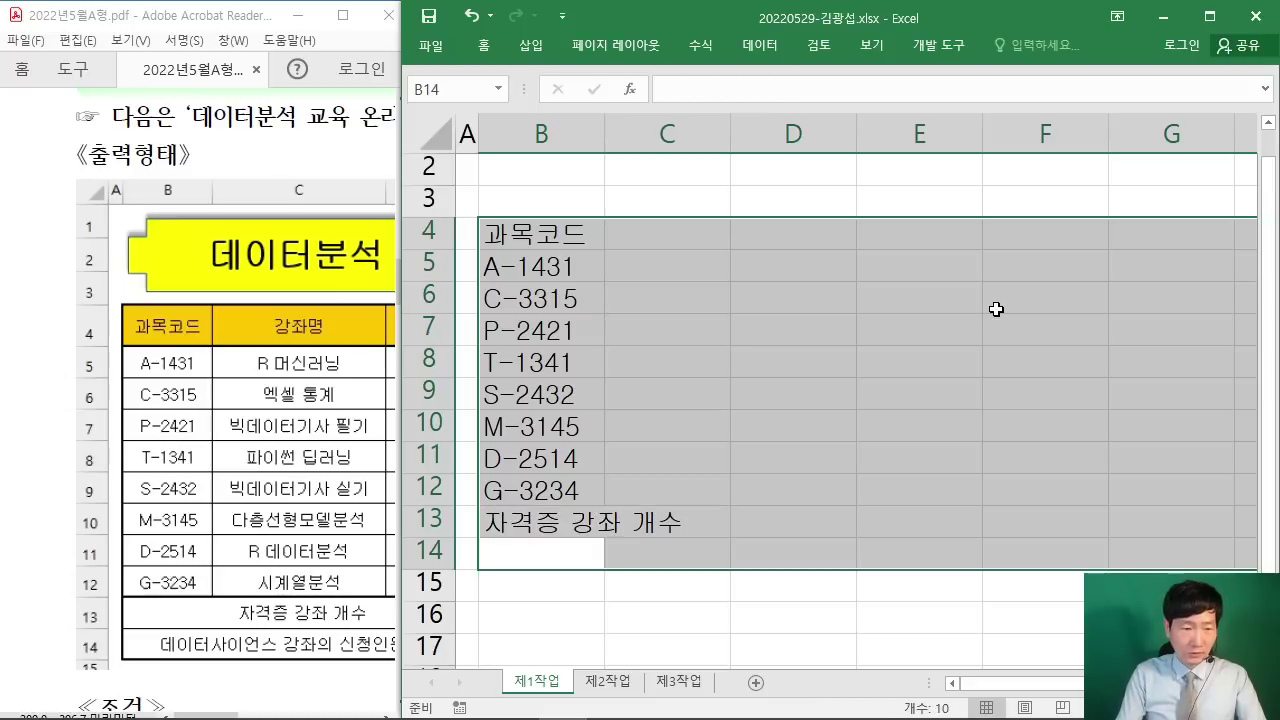
{"action": "type", "text": "데이터"}
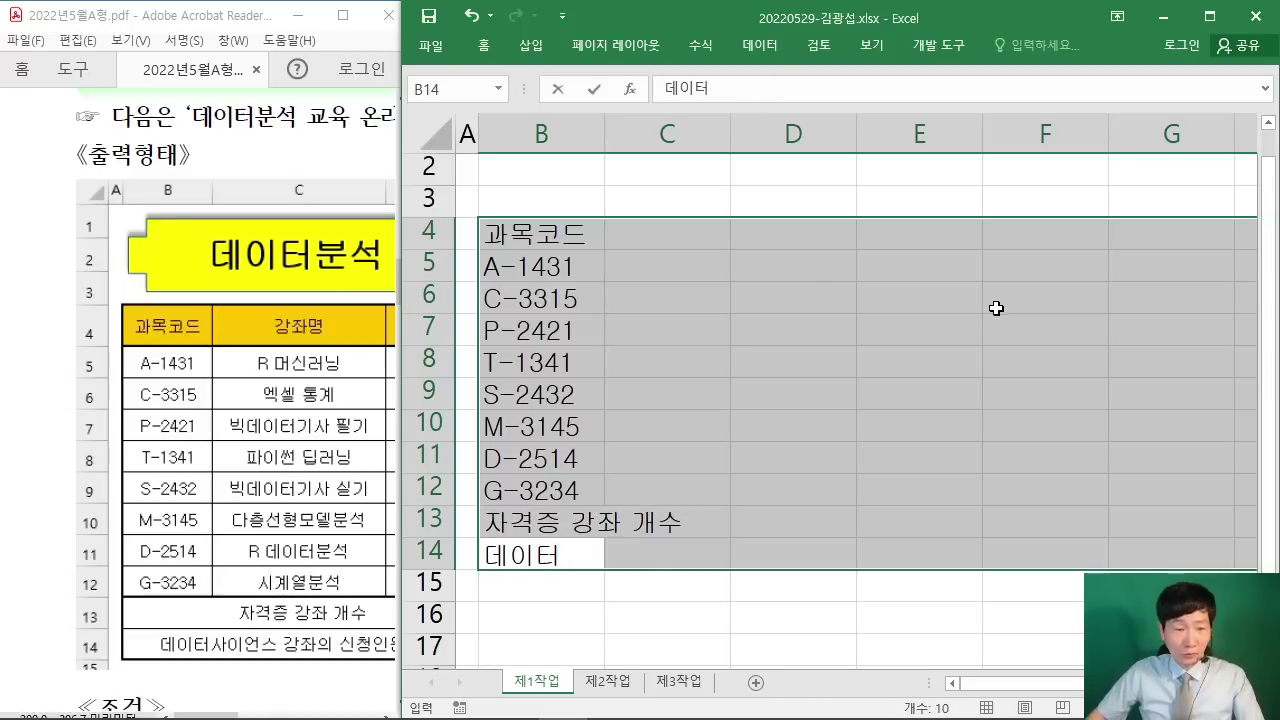
{"action": "left_click", "coordinate": [45, 504]}
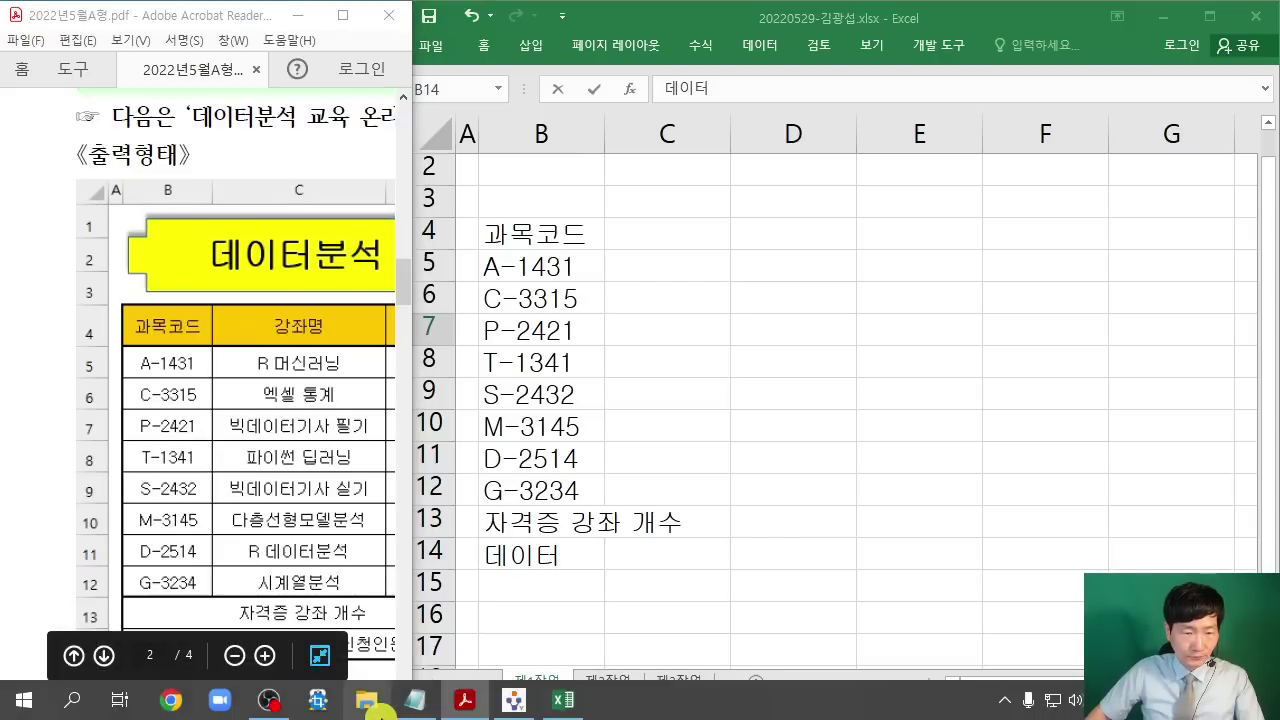
Step: Scroll and reposition the PDF to show the table's total row and 강사명 column
{"action": "left_click", "coordinate": [372, 708]}
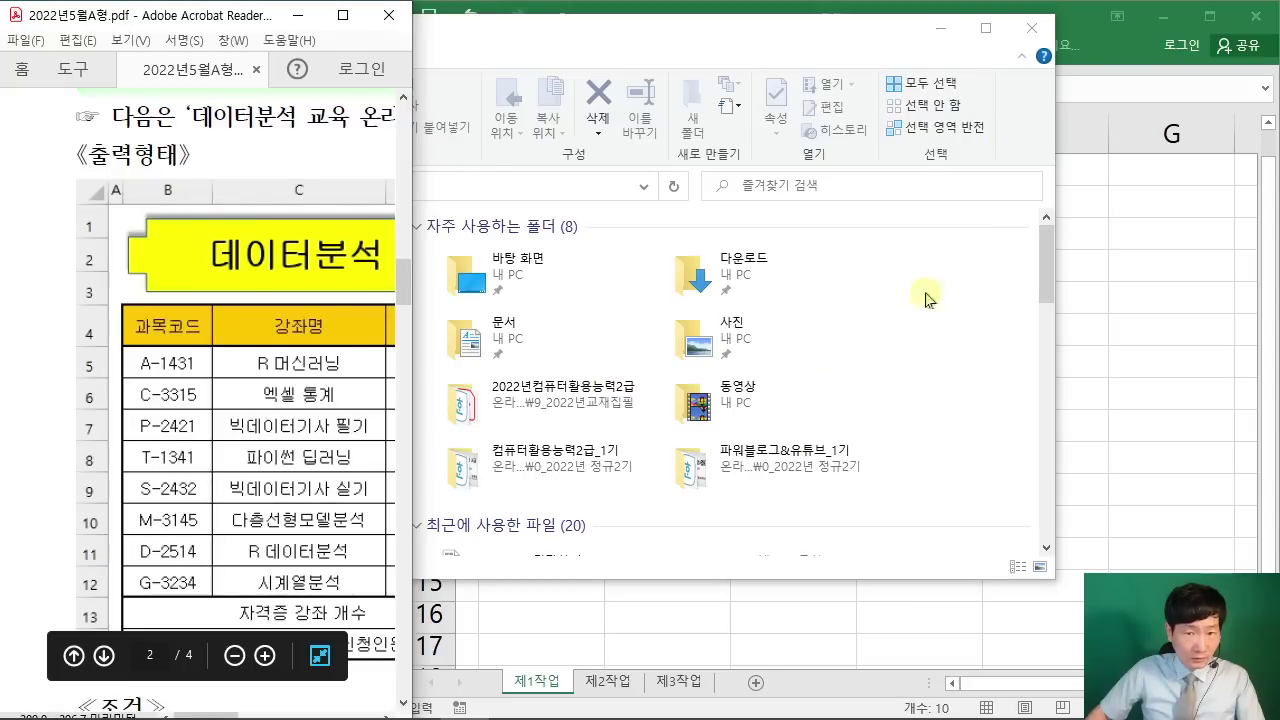
{"action": "left_click", "coordinate": [939, 29]}
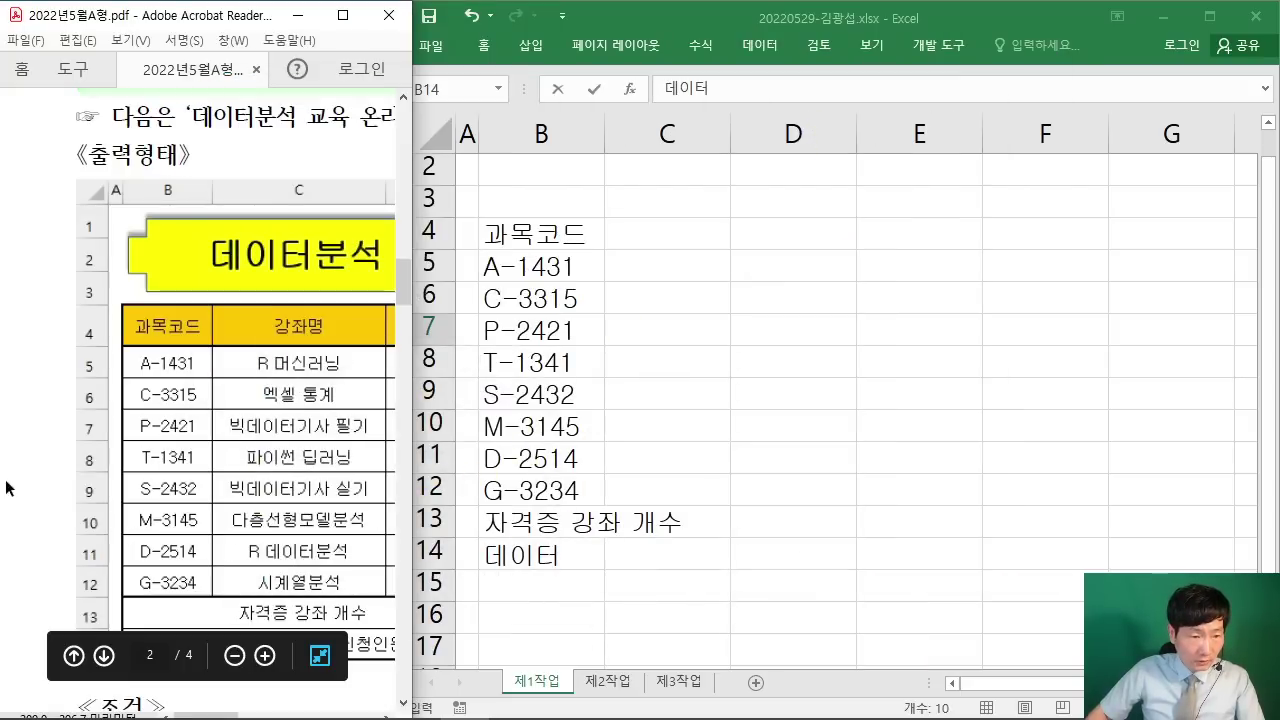
{"action": "scroll", "coordinate": [5, 487], "scroll_direction": "down", "scroll_amount": 1}
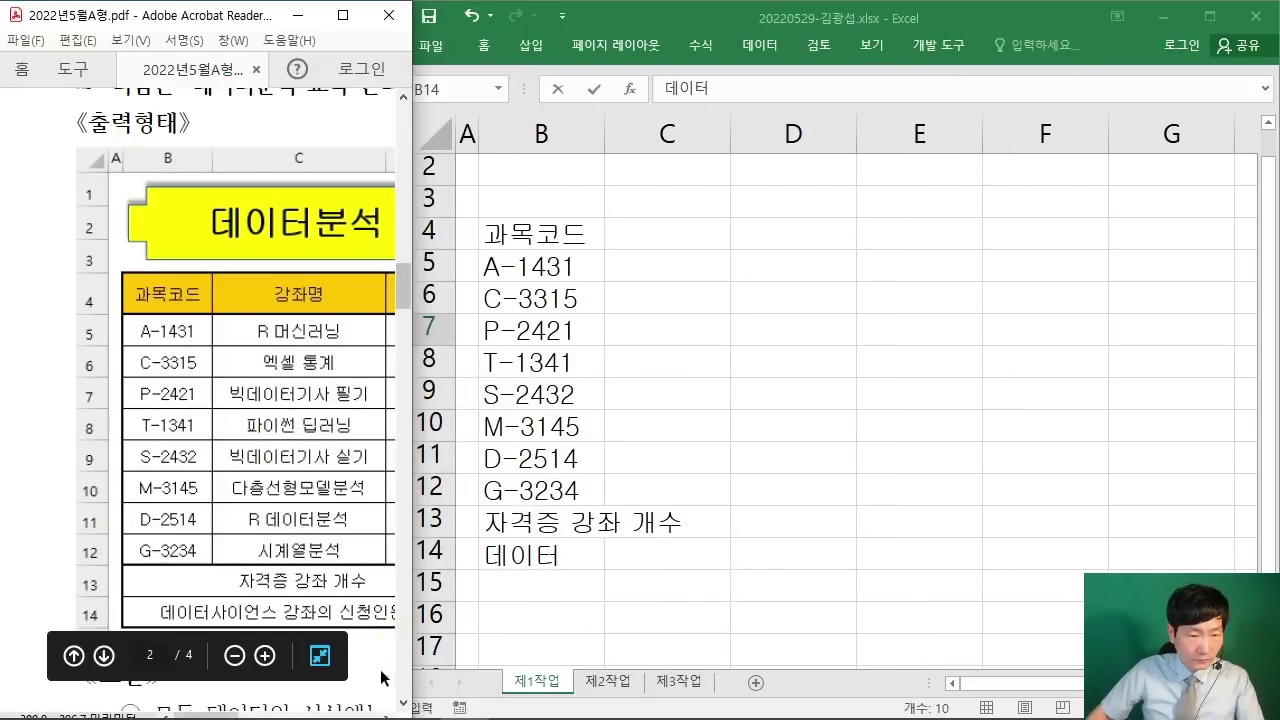
{"action": "left_click_drag", "start_coordinate": [229, 8], "coordinate": [232, 12]}
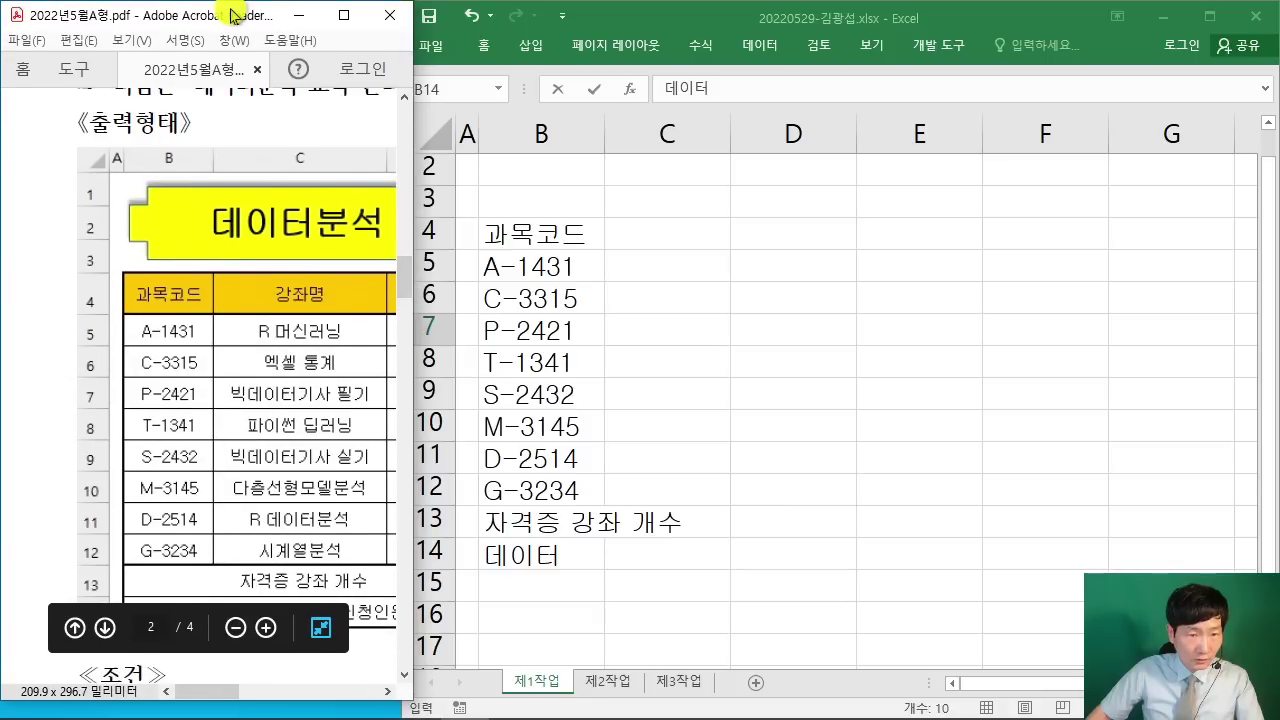
{"action": "left_click", "coordinate": [387, 690]}
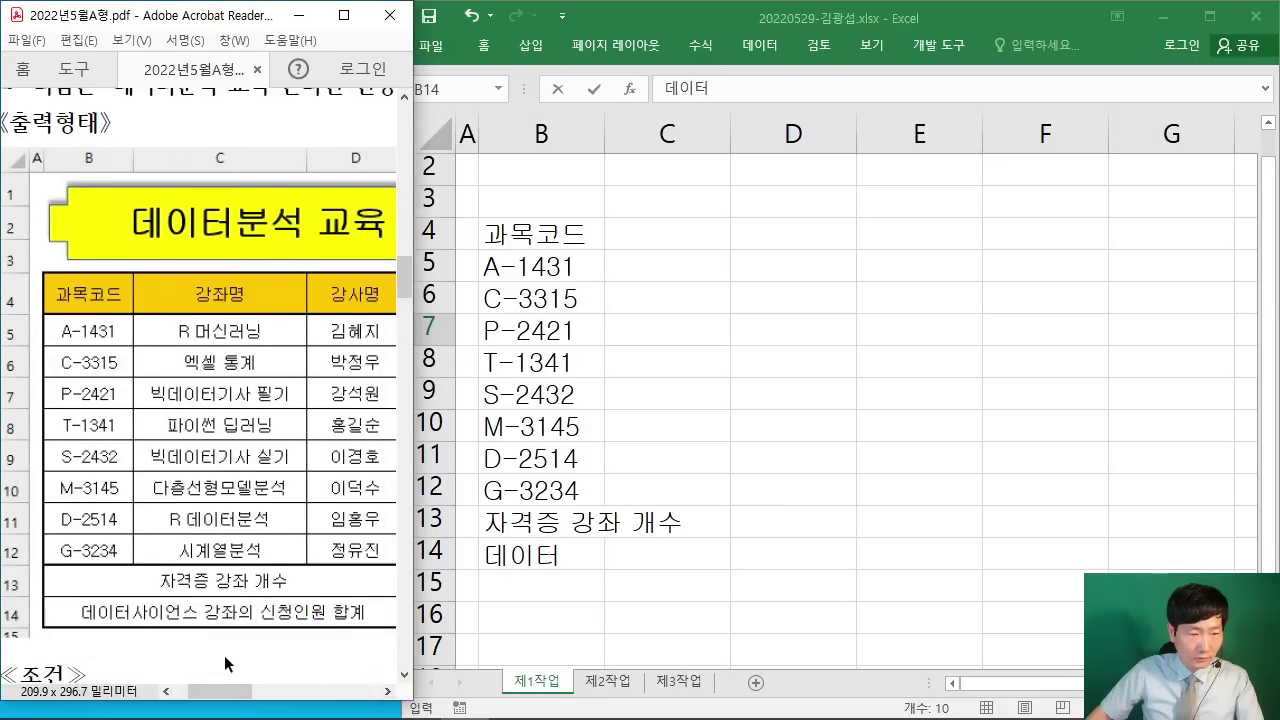
{"action": "left_click", "coordinate": [739, 184]}
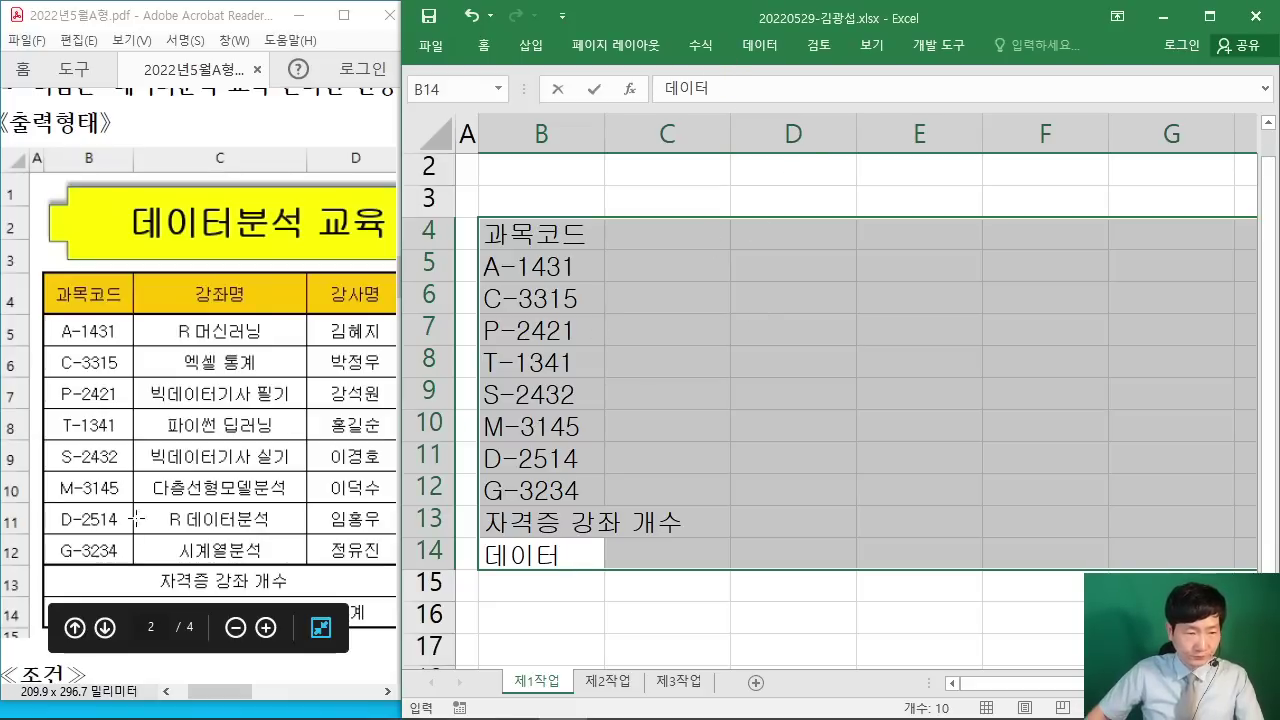
Step: Complete B14 as 데이터사이언스 강좌의 신청인원 합계
{"action": "left_click", "coordinate": [62, 605]}
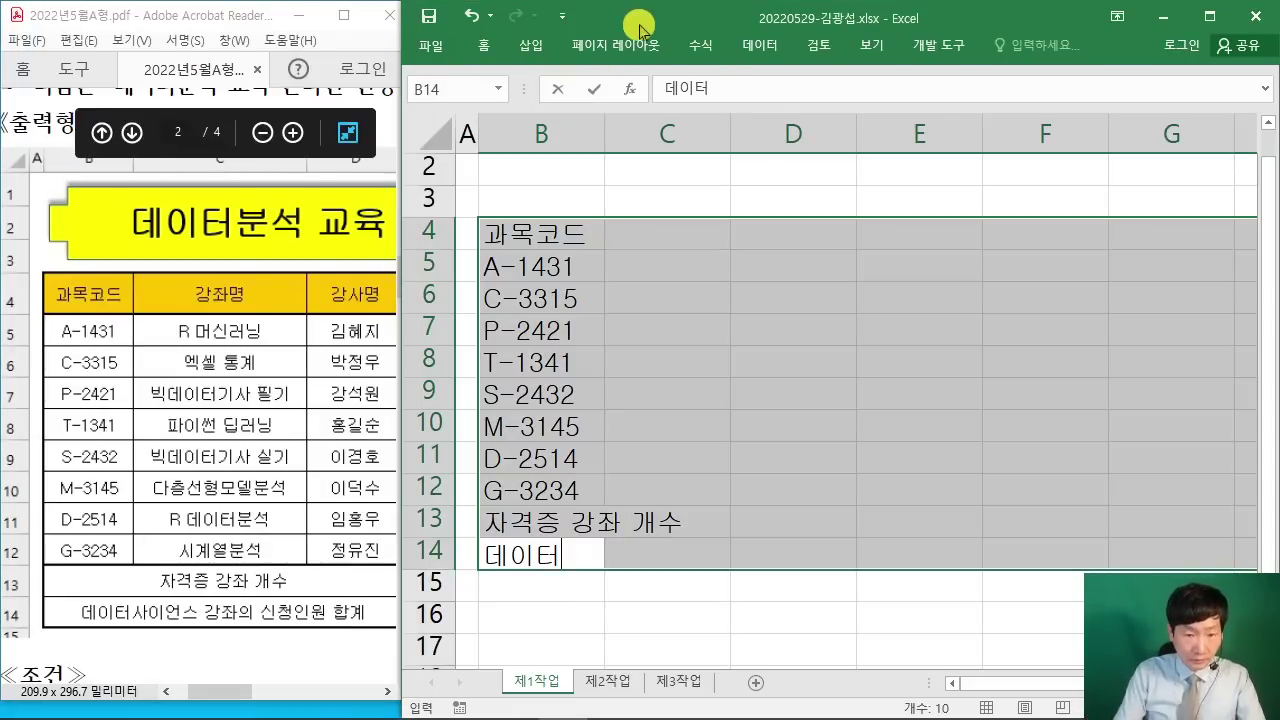
{"action": "type", "text": "터사이언스 강ㅈ"}
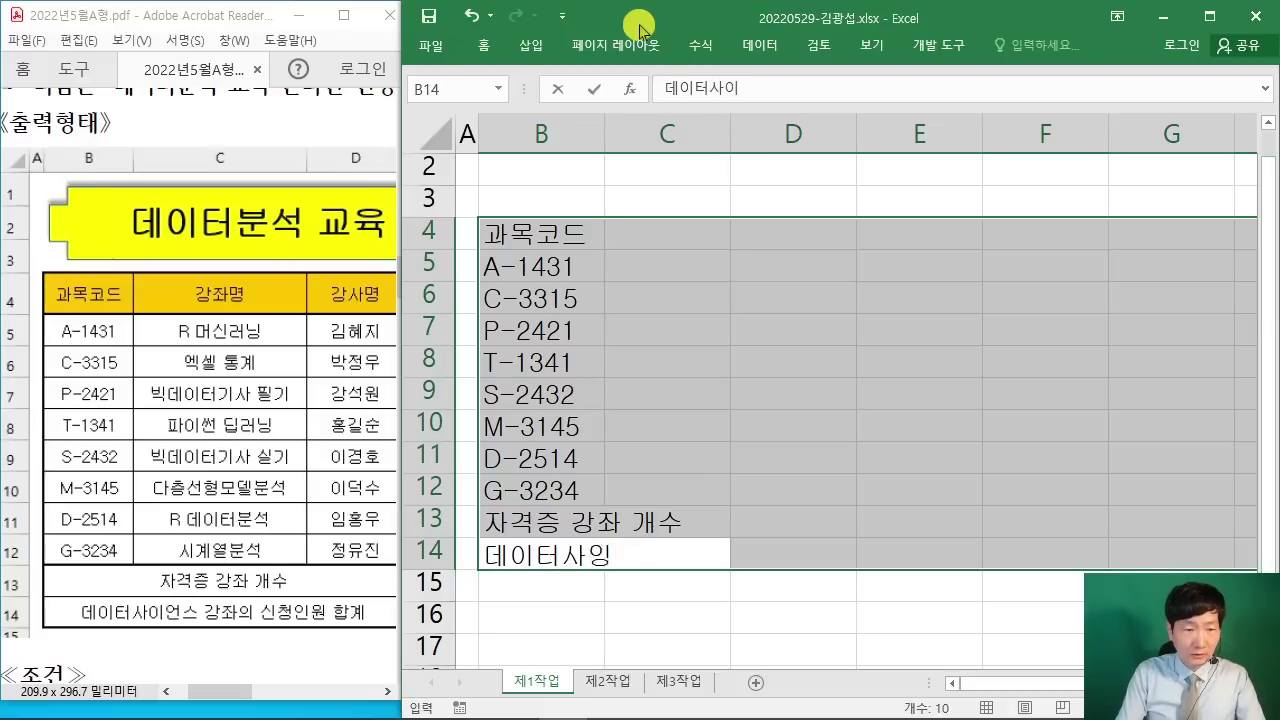
{"action": "type", "text": "좌의 신청인원"}
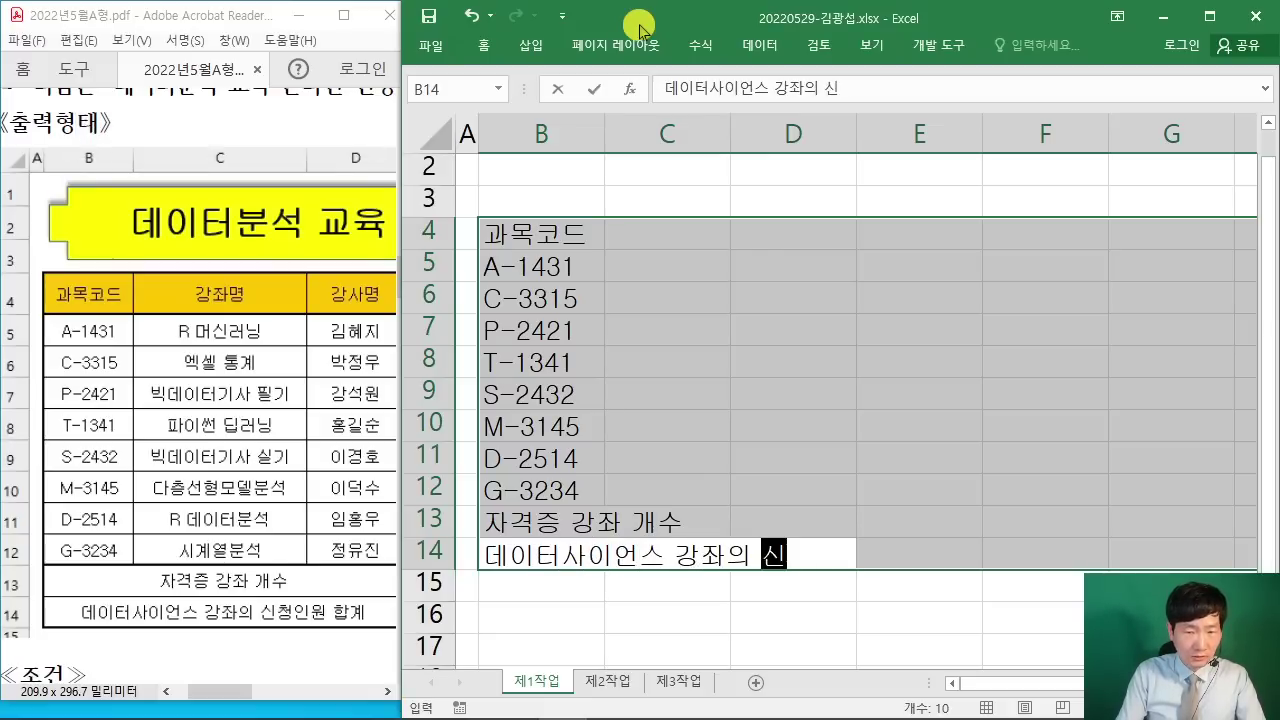
{"action": "key", "text": "Home"}
{"action": "key", "text": "End"}
{"action": "type", "text": "합계"}
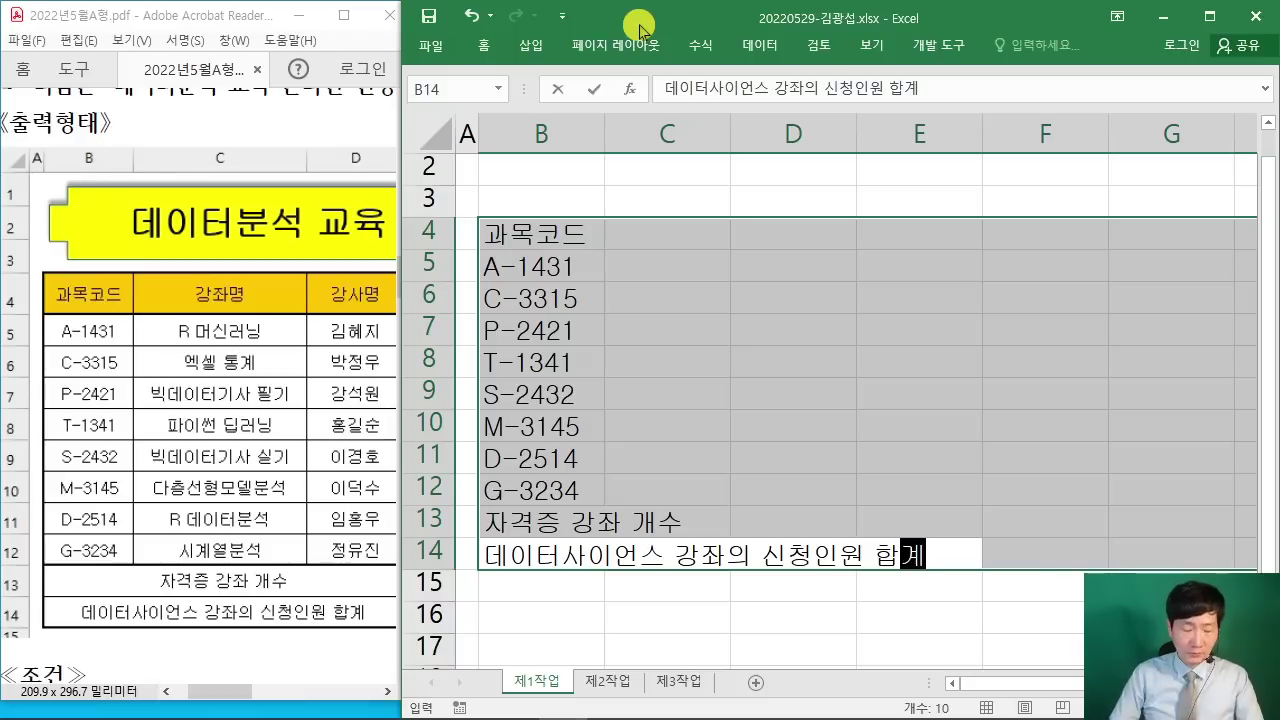
{"action": "key", "text": "Return"}
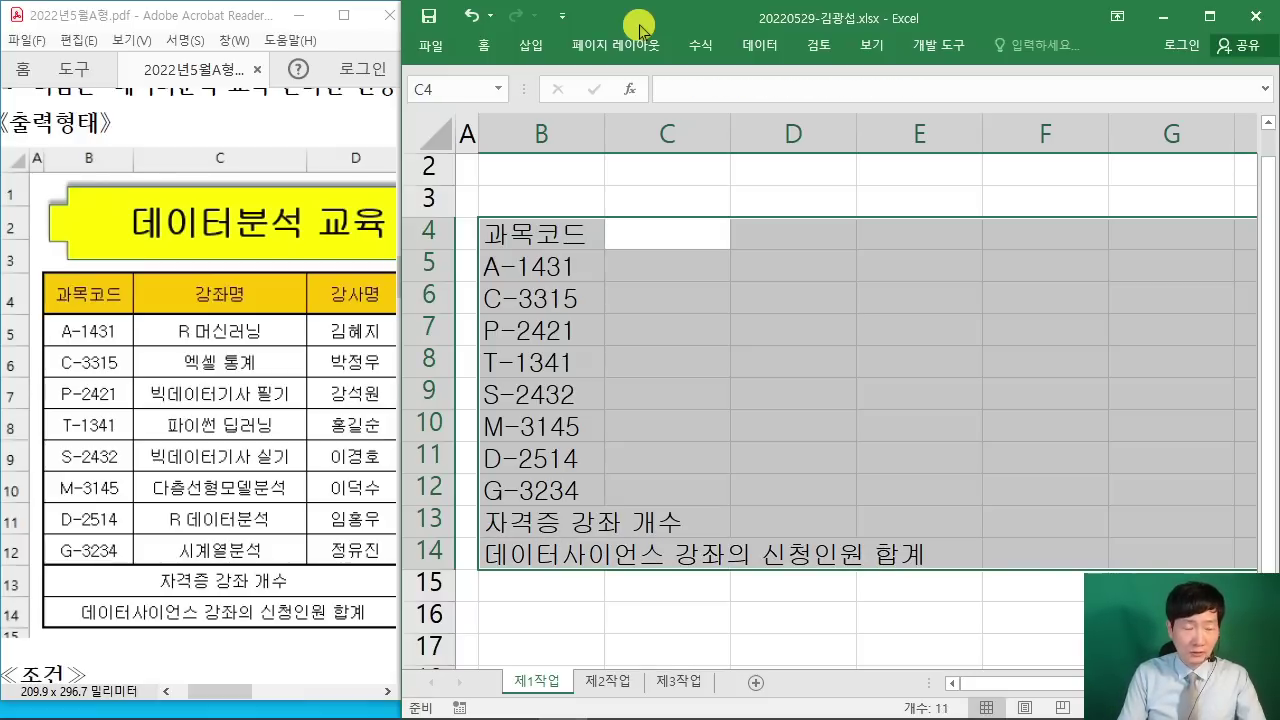
Step: Enter 강좌명 in C4, then R머신런닝, 엑셀 통계, 빅데이터기사 필기, 파이썬 딥러닝 in C5:C8
{"action": "type", "text": "강좌명"}
{"action": "key", "text": "Return"}
{"action": "type", "text": "R"}
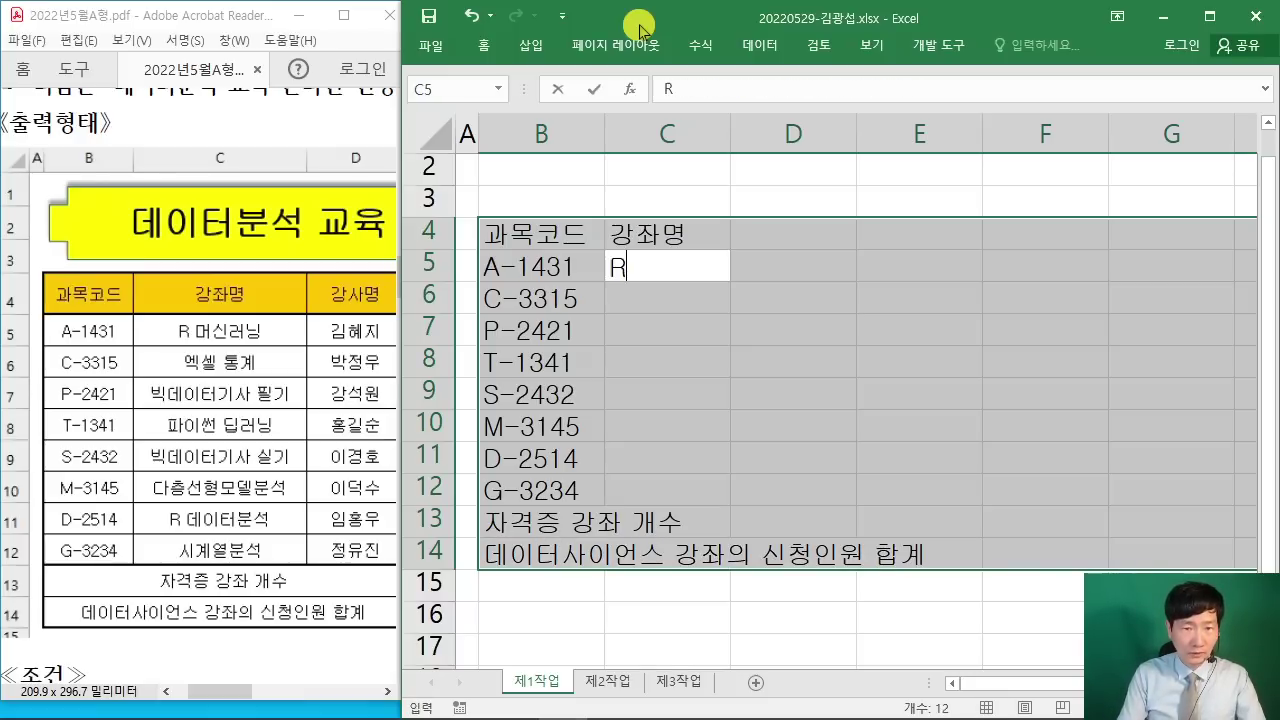
{"action": "type", "text": "머신런"}
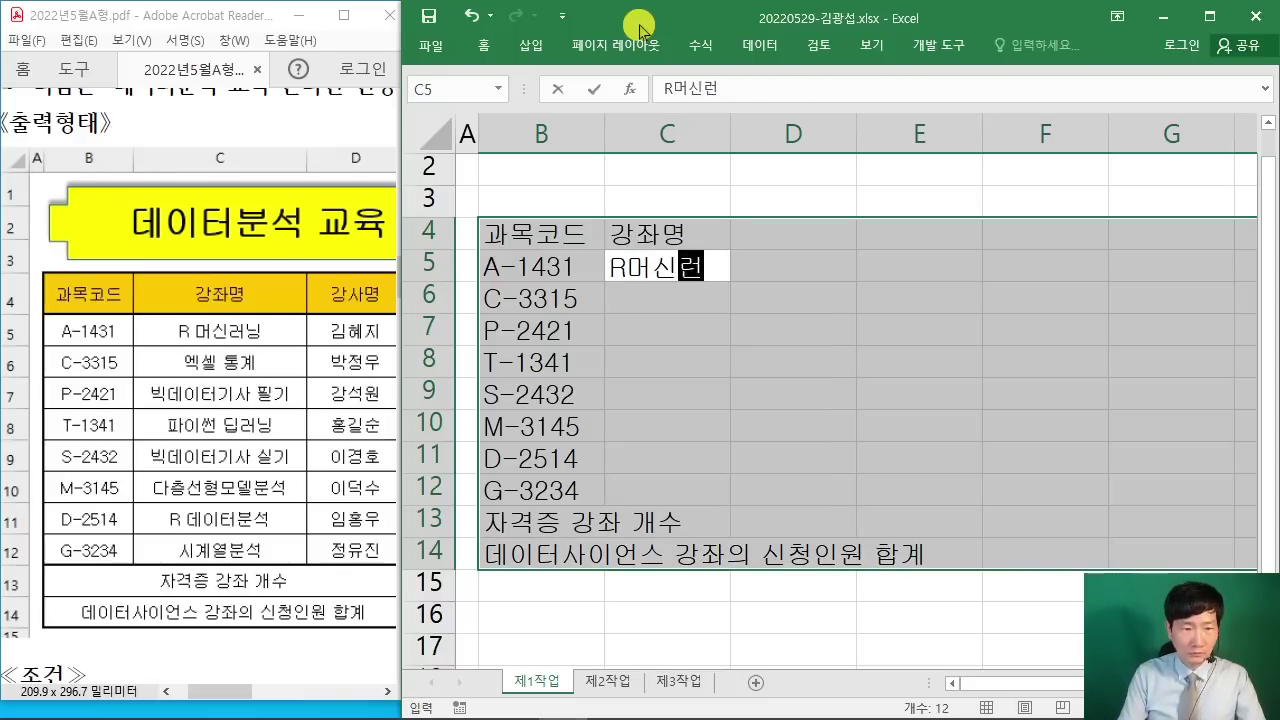
{"action": "type", "text": "닝"}
{"action": "key", "text": "Return"}
{"action": "type", "text": "엑셀 통ㄱ"}
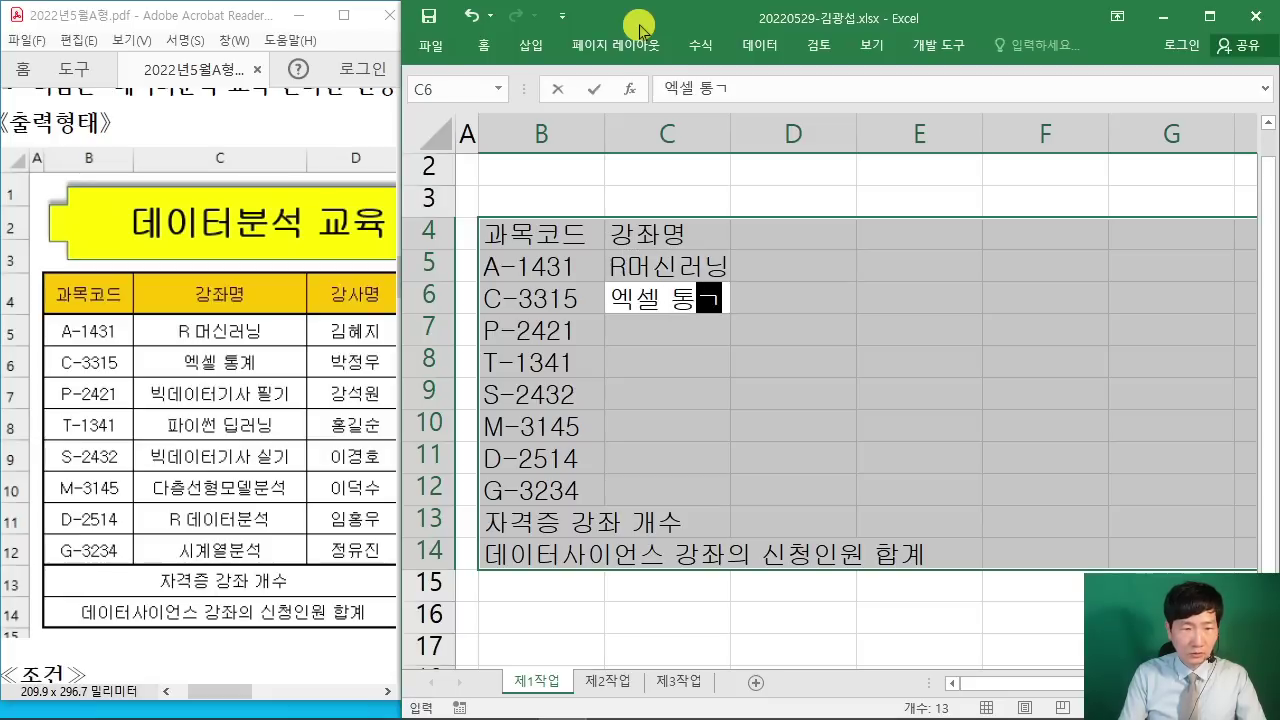
{"action": "type", "text": "계"}
{"action": "key", "text": "Return"}
{"action": "type", "text": "빅데이터기"}
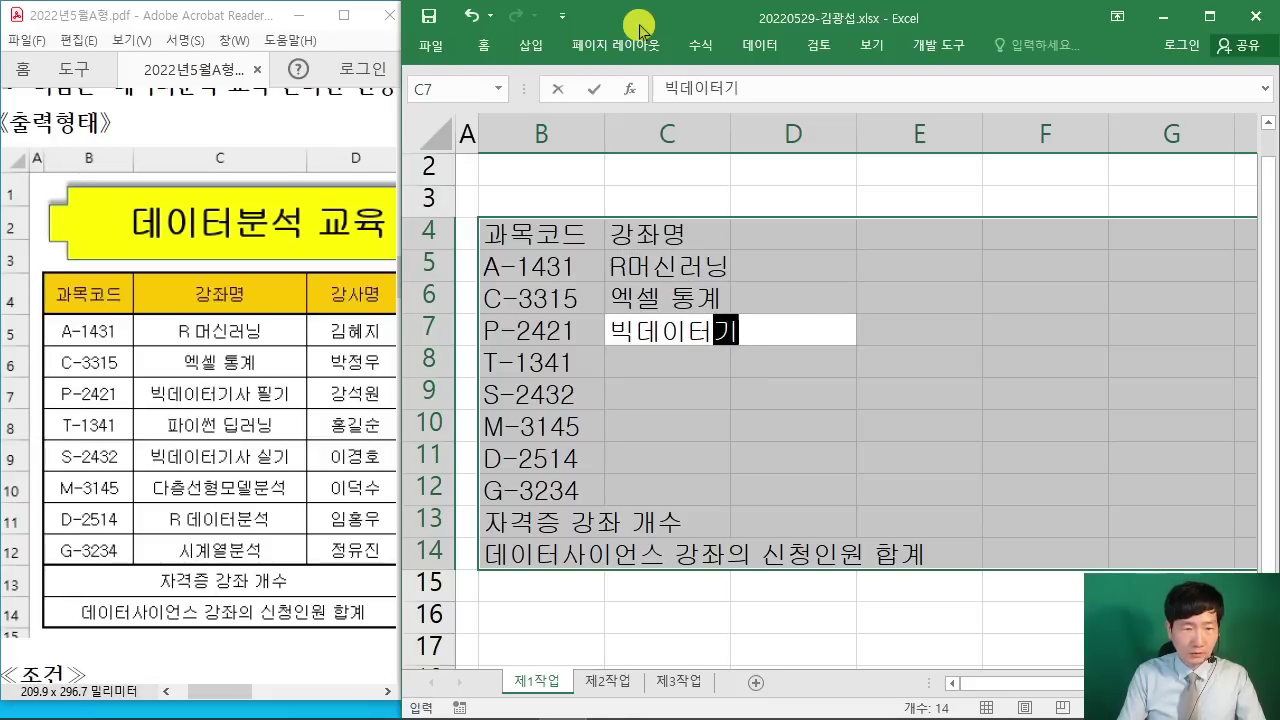
{"action": "type", "text": "사 필기"}
{"action": "key", "text": "Return"}
{"action": "type", "text": "파이"}
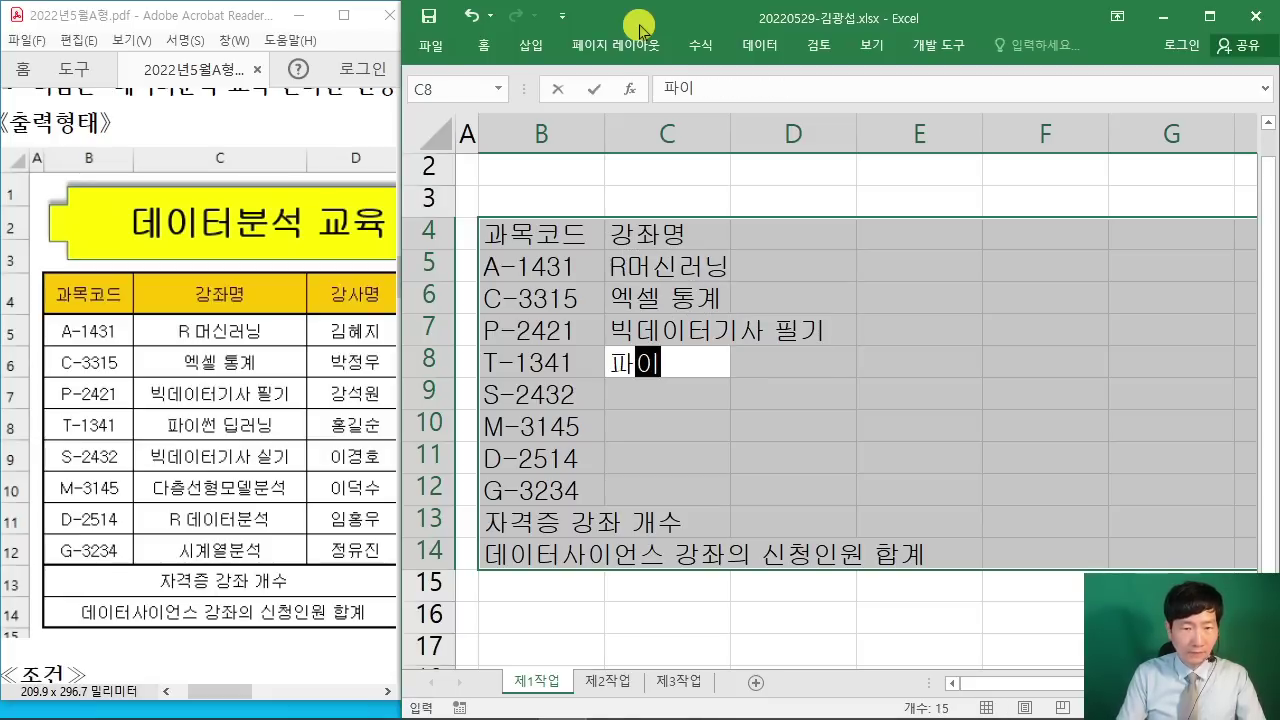
{"action": "type", "text": "썬 딥러닝"}
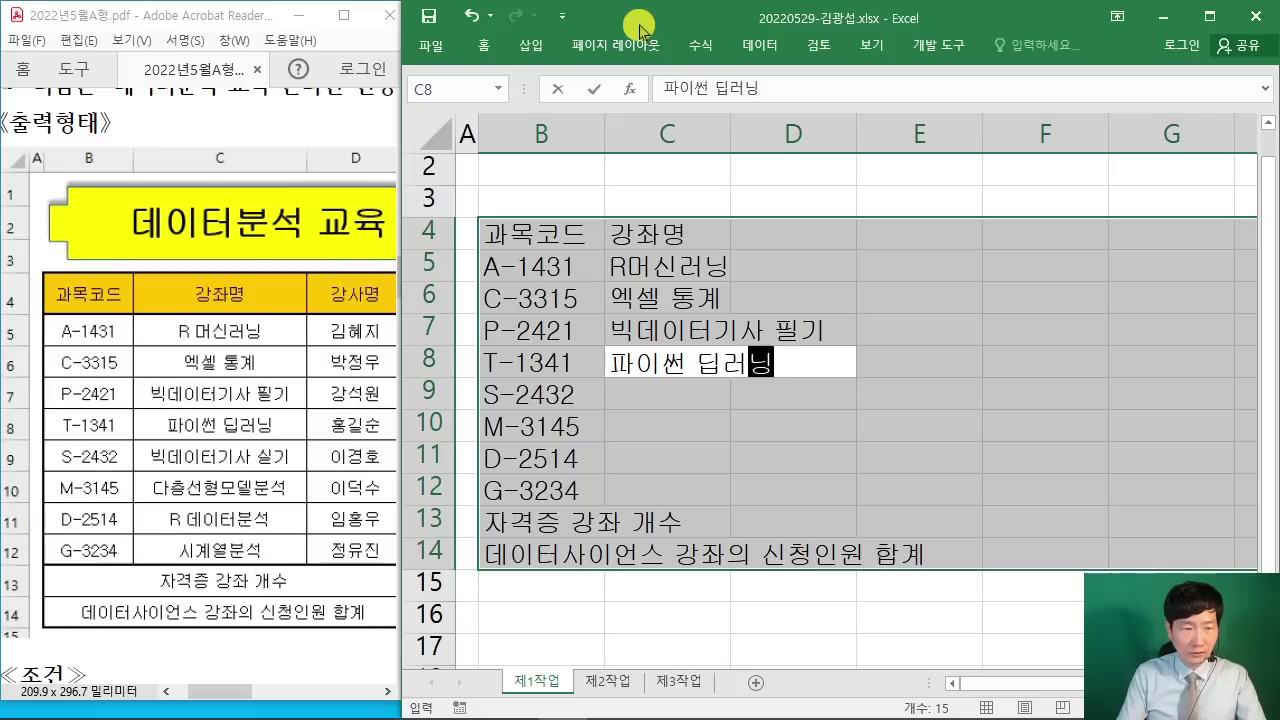
{"action": "key", "text": "Return"}
Step: Enter 빅데이터기사 실기, 다층선형모델분석, R데이터분석 and 시계열분석 in C9:C12
{"action": "type", "text": "빅"}
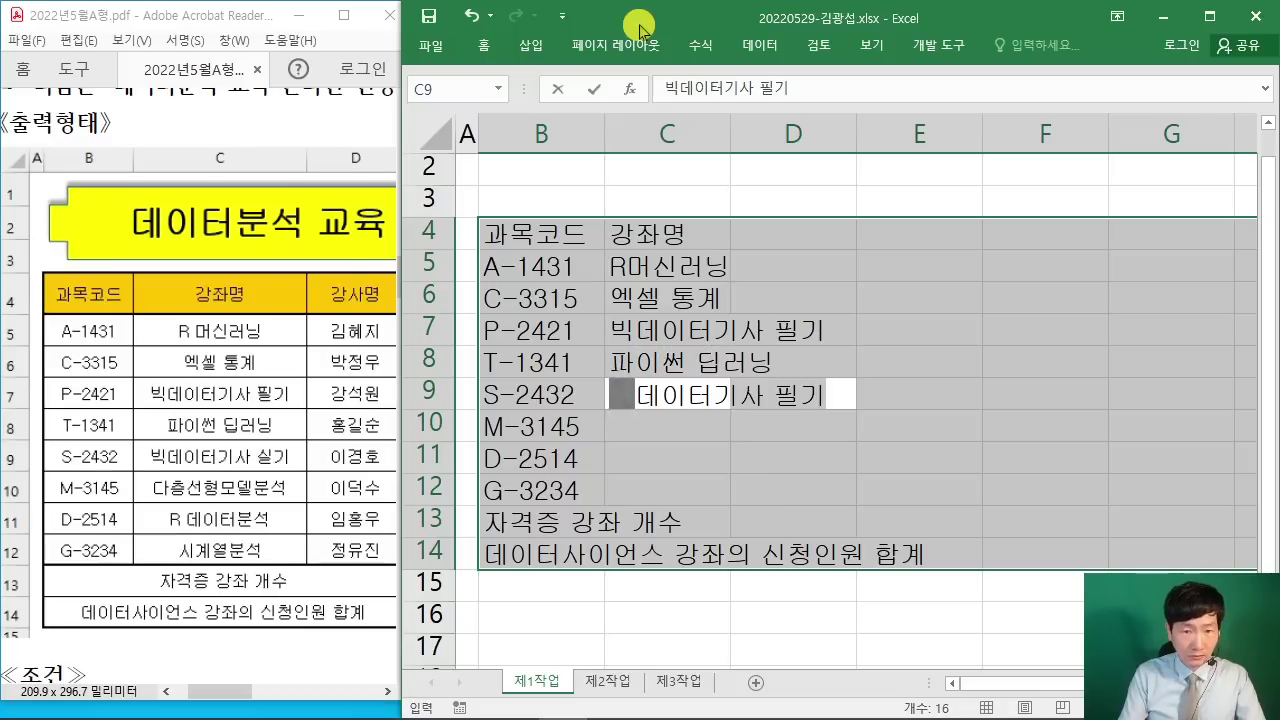
{"action": "type", "text": "데이터기사 싦"}
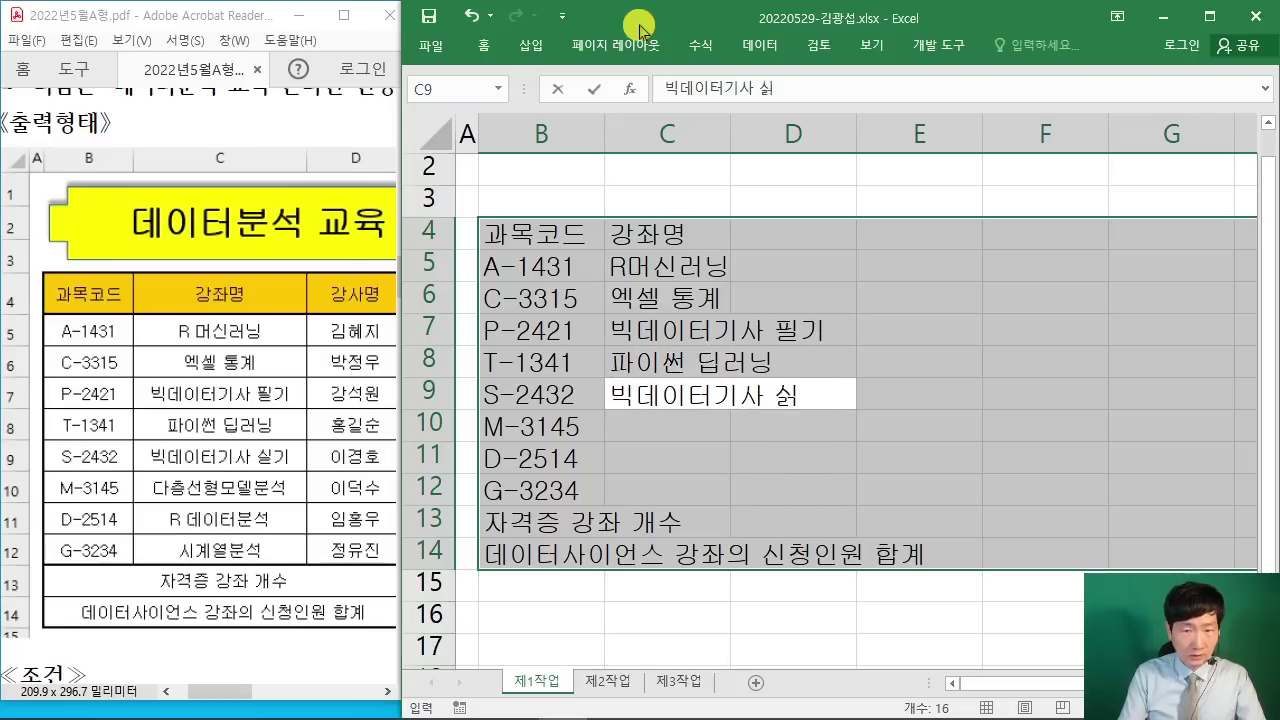
{"action": "type", "text": "기"}
{"action": "key", "text": "Return"}
{"action": "type", "text": "다층선"}
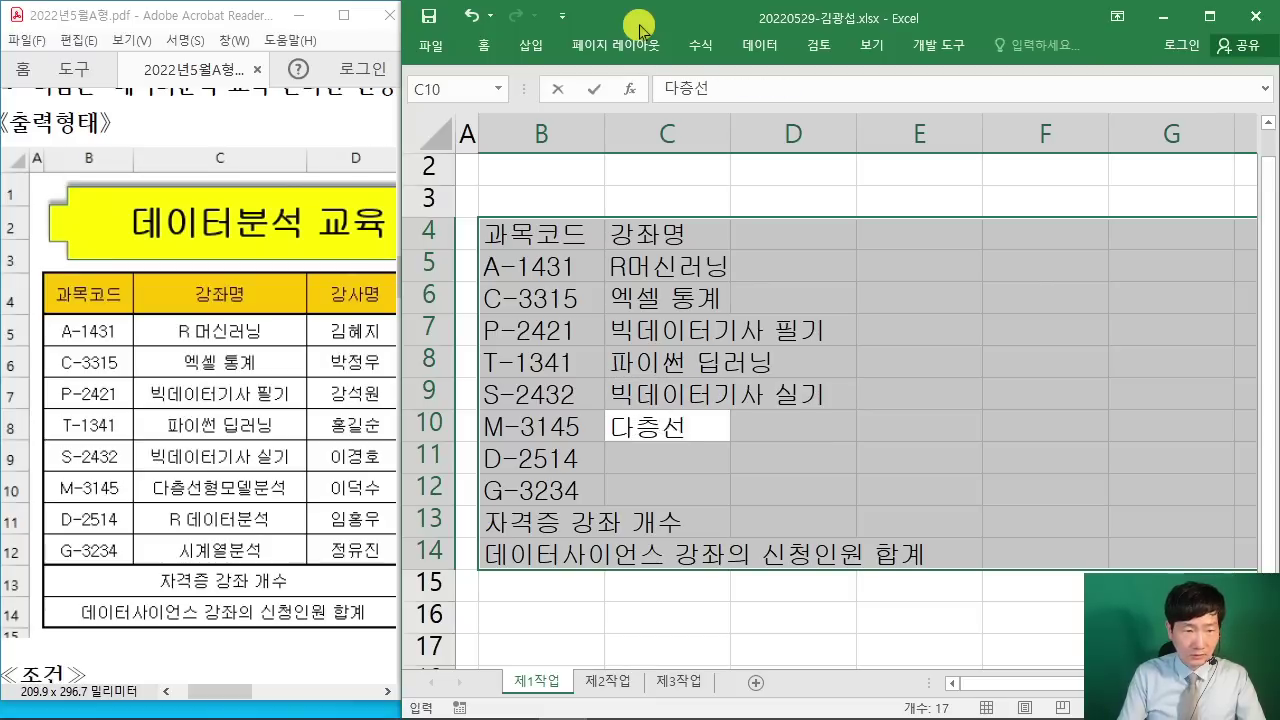
{"action": "type", "text": "형모델"}
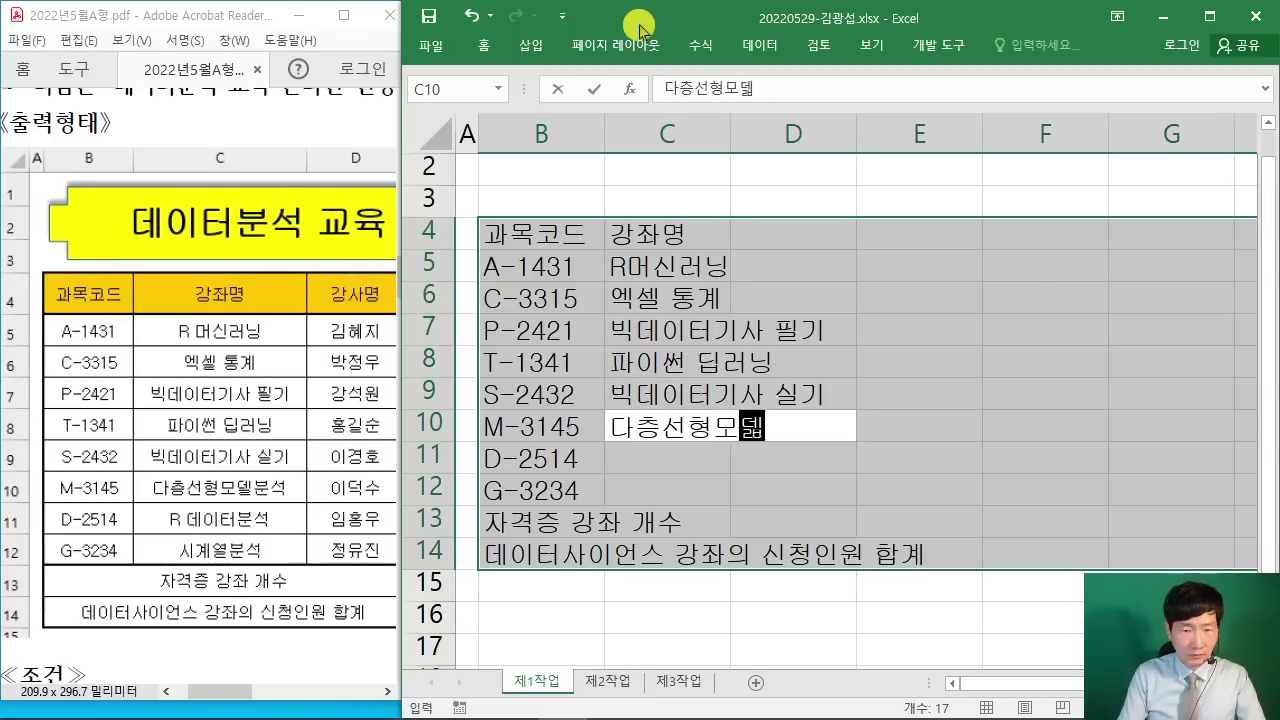
{"action": "type", "text": "분석"}
{"action": "key", "text": "Return"}
{"action": "type", "text": "ㄱ"}
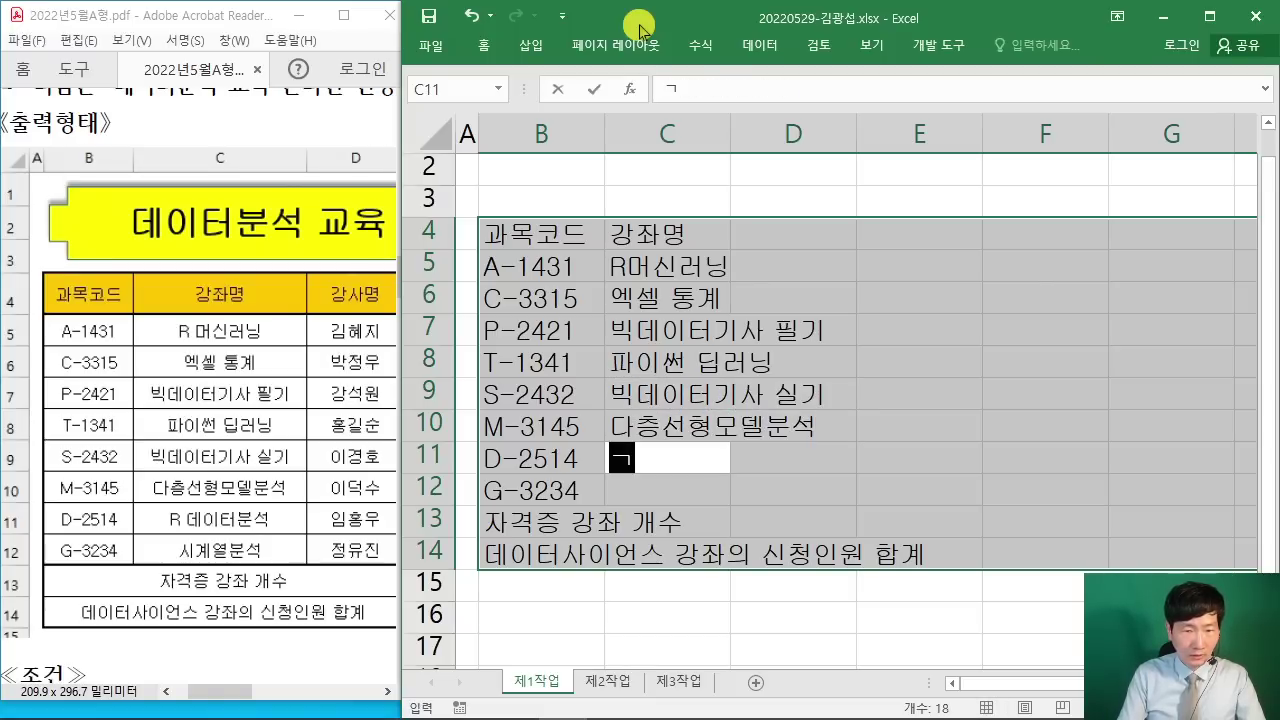
{"action": "key", "text": "BackSpace"}
{"action": "type", "text": "REP"}
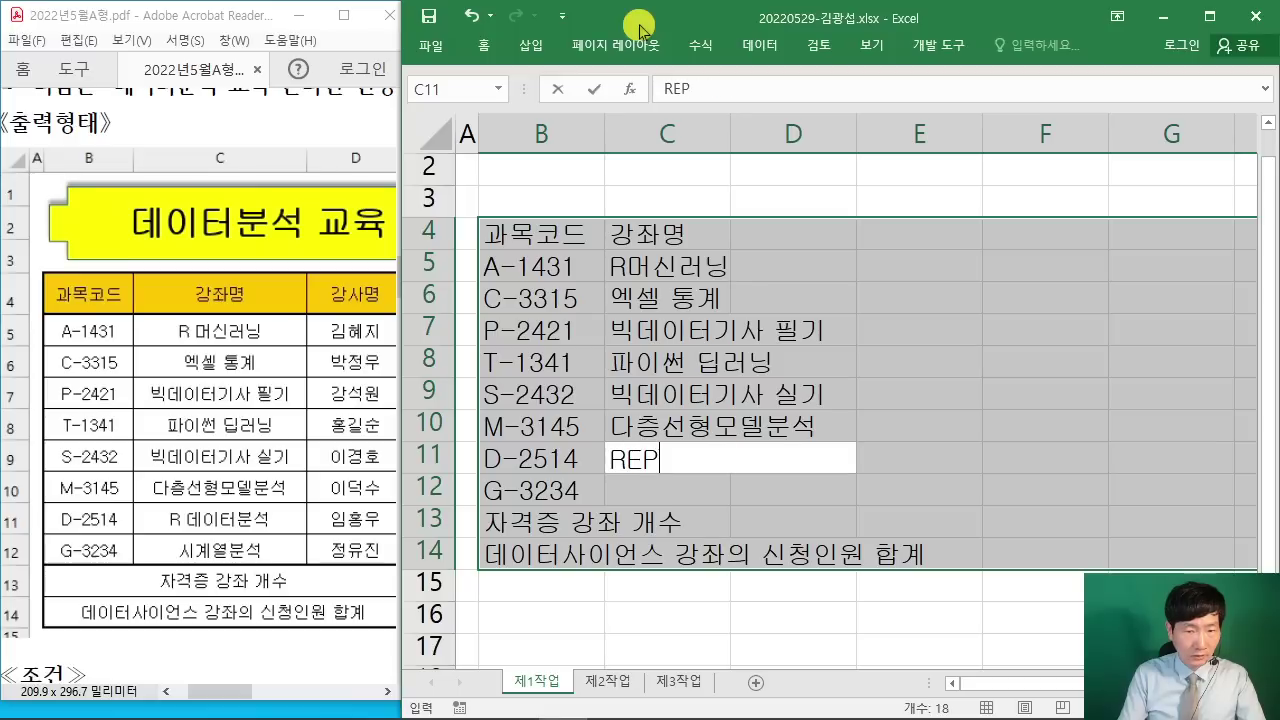
{"action": "type", "text": "데이터분석"}
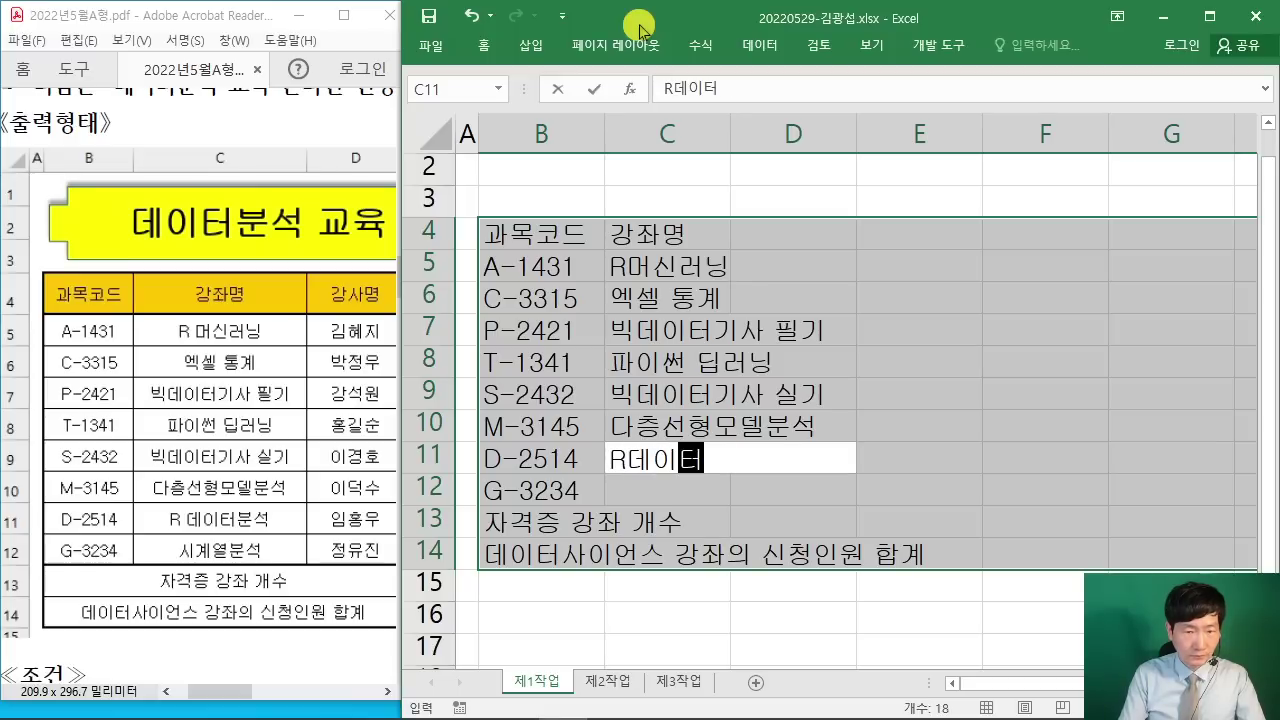
{"action": "key", "text": "Return"}
{"action": "type", "text": "시계열분석"}
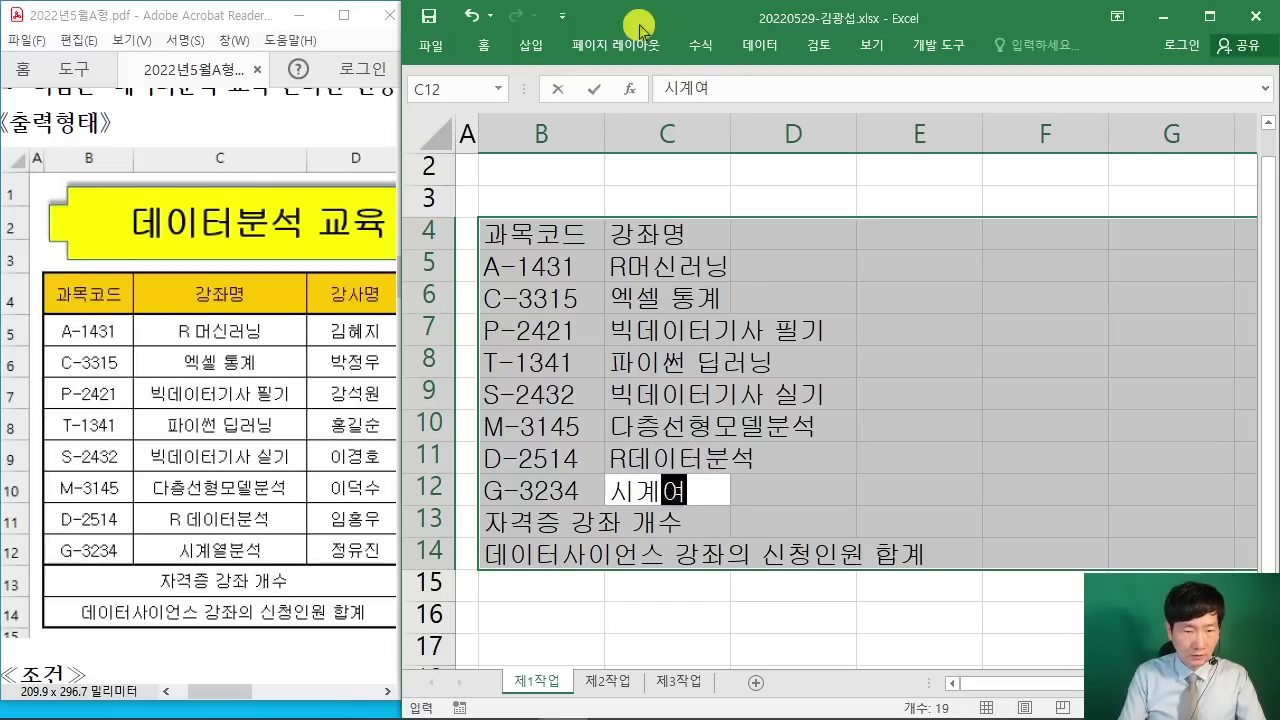
{"action": "key", "text": "Return"}
{"action": "key", "text": "Return"}
{"action": "key", "text": "Return"}
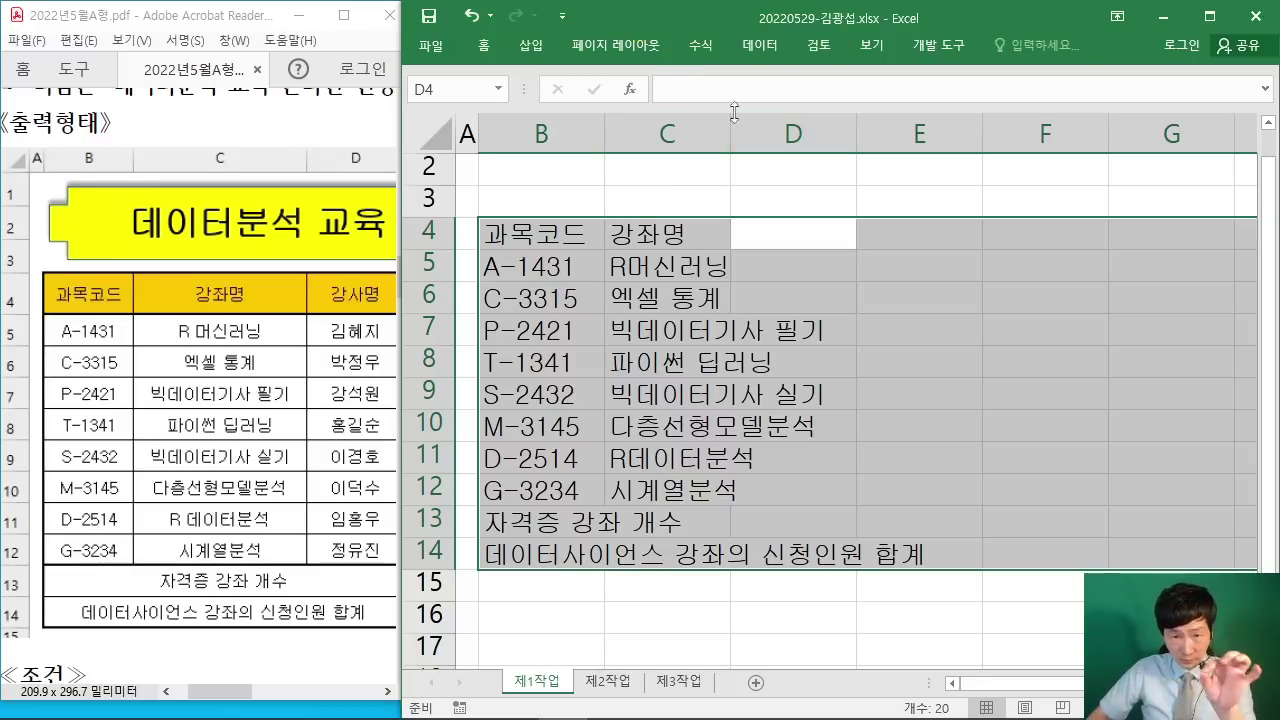
Step: Widen column C, then enter 강사명 in D4 and the first four instructor names in D5:D8
{"action": "left_click_drag", "start_coordinate": [730, 130], "coordinate": [855, 130]}
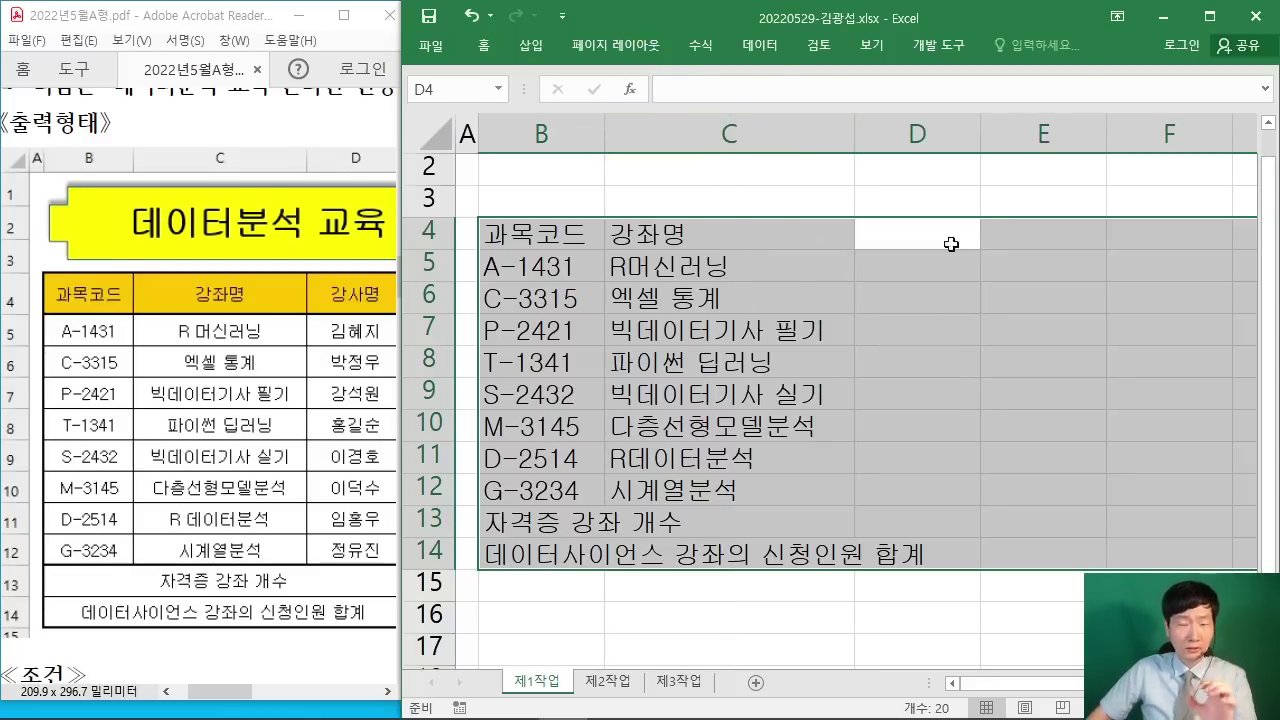
{"action": "type", "text": "강사명"}
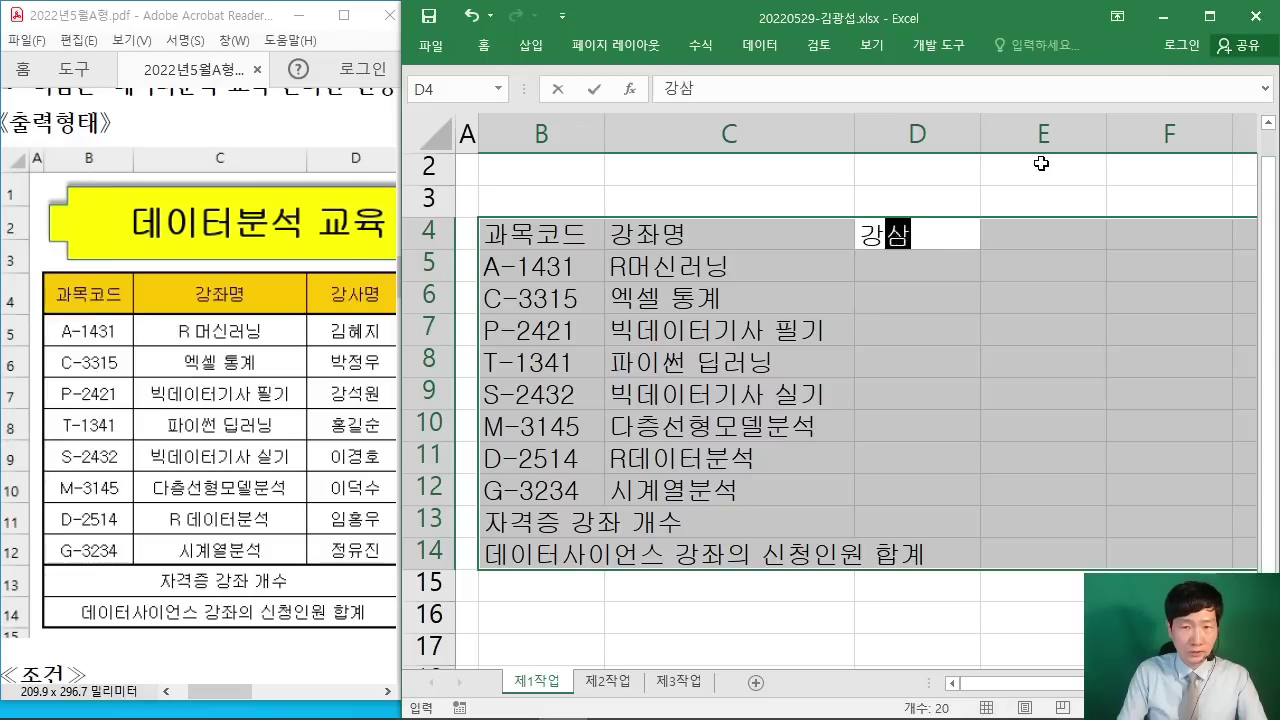
{"action": "key", "text": "Return"}
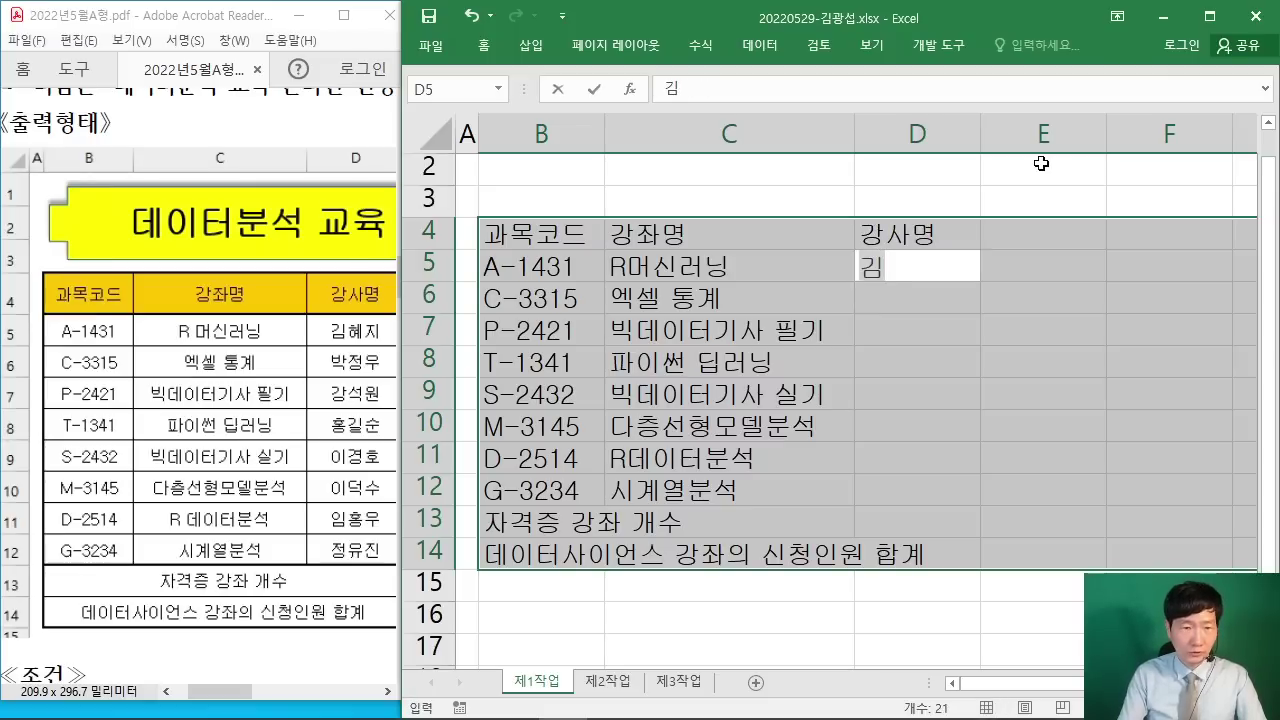
{"action": "key", "text": "Return"}
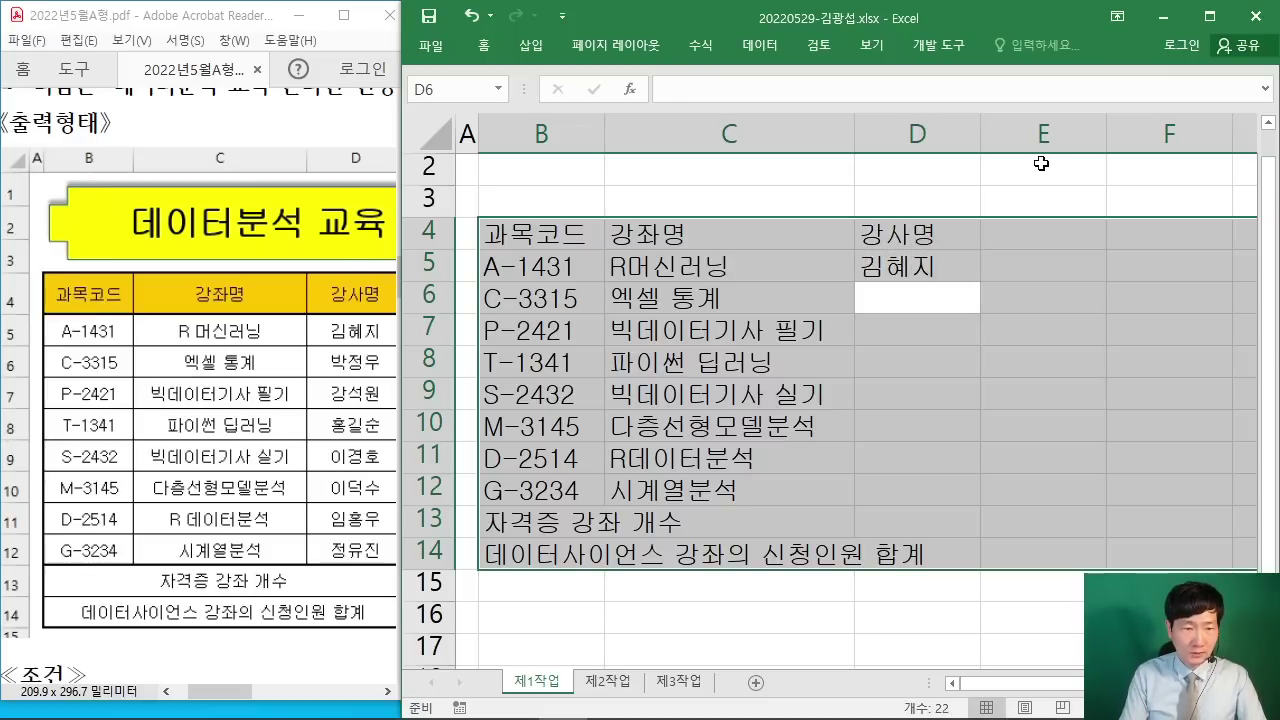
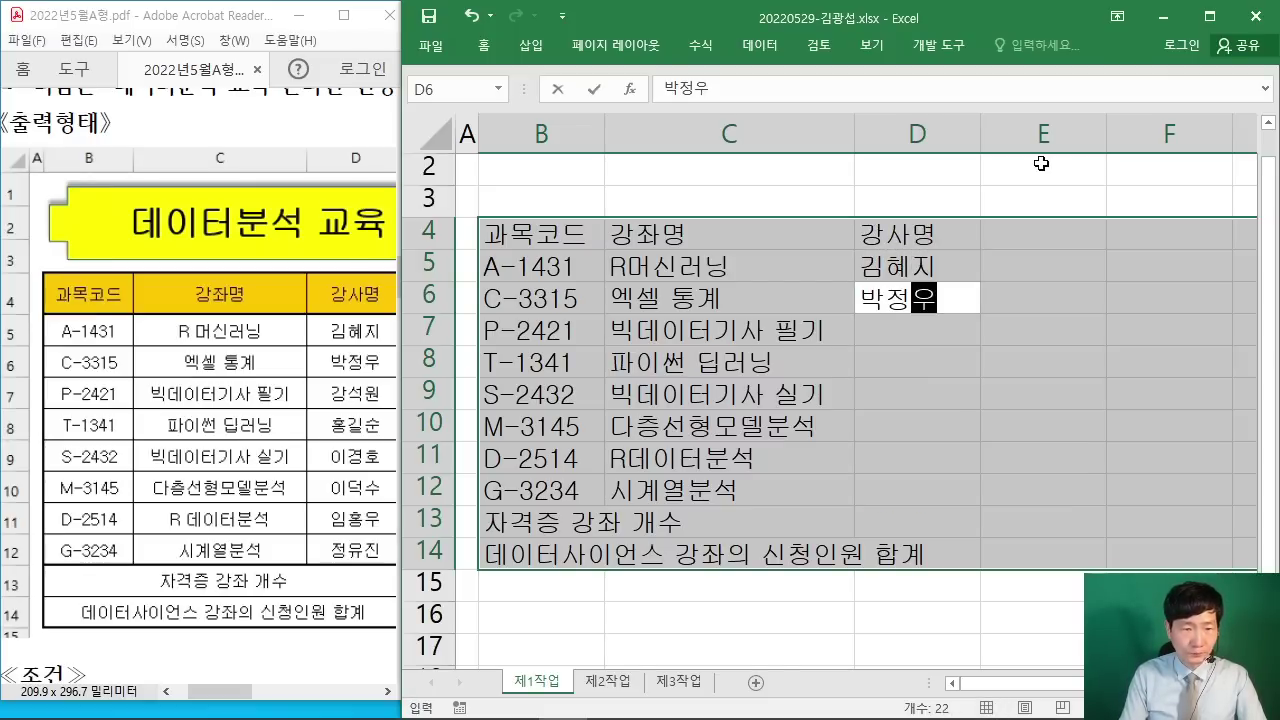
{"action": "key", "text": "Return"}
{"action": "key", "text": "Return"}
{"action": "type", "text": "홍길순"}
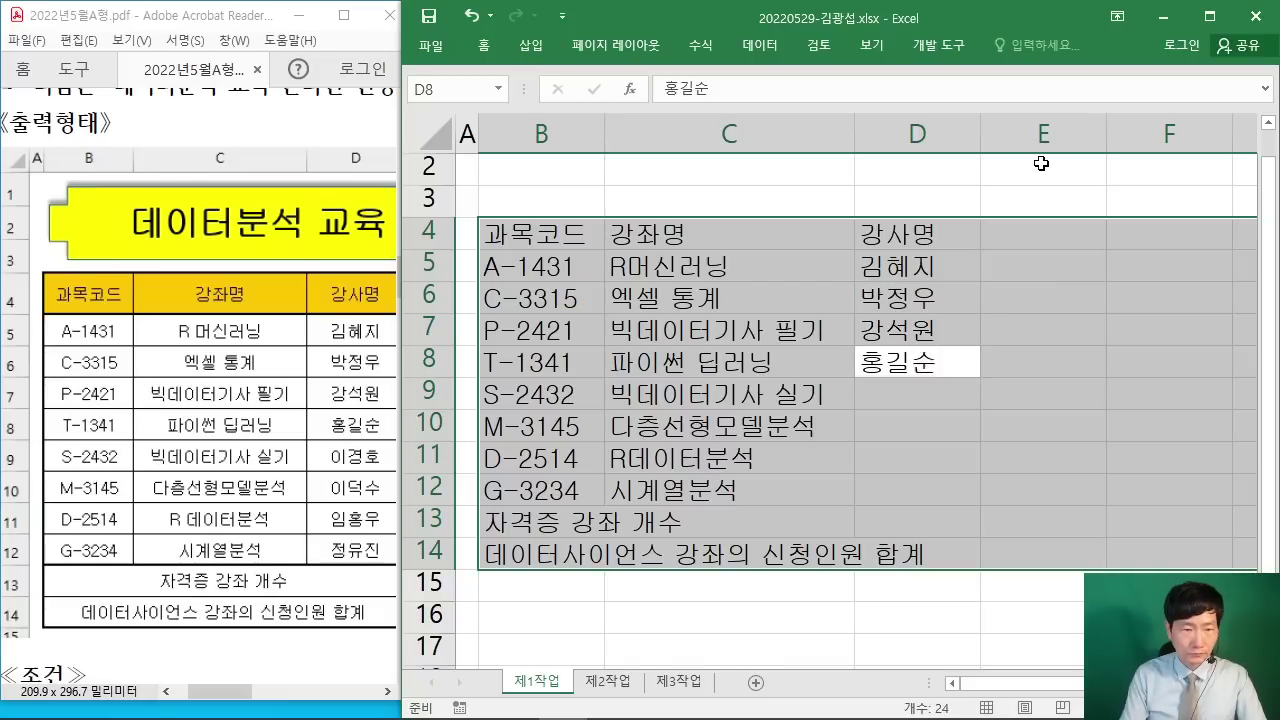
{"action": "key", "text": "Return"}
Step: Enter the remaining four instructor names in D9:D12
{"action": "key", "text": "Return"}
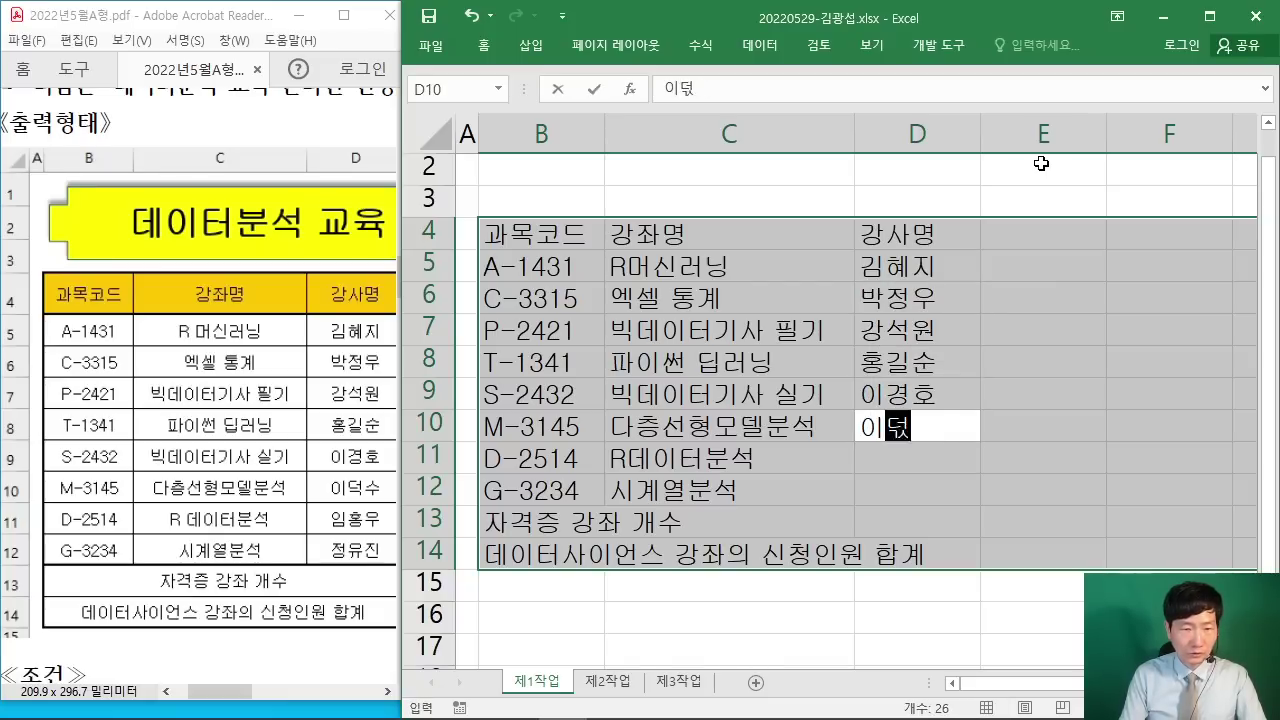
{"action": "key", "text": "Return"}
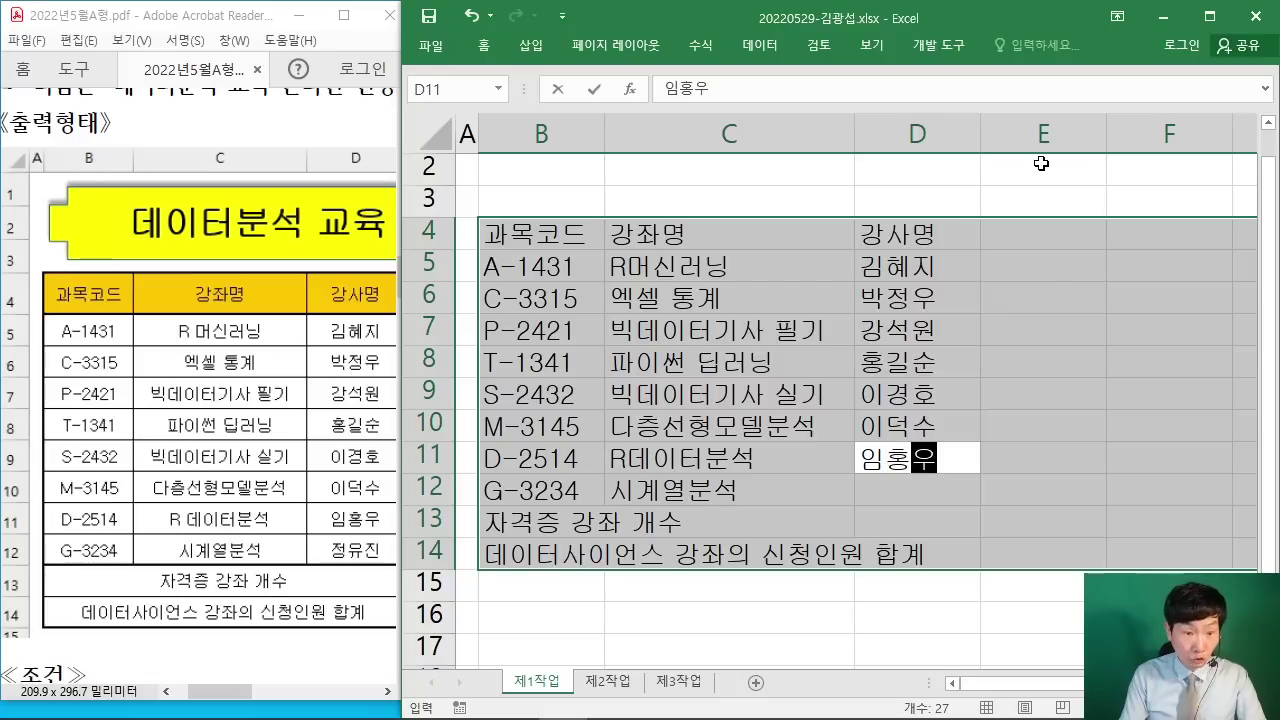
{"action": "key", "text": "Return"}
{"action": "key", "text": "Return"}
{"action": "key", "text": "Return"}
{"action": "key", "text": "Return"}
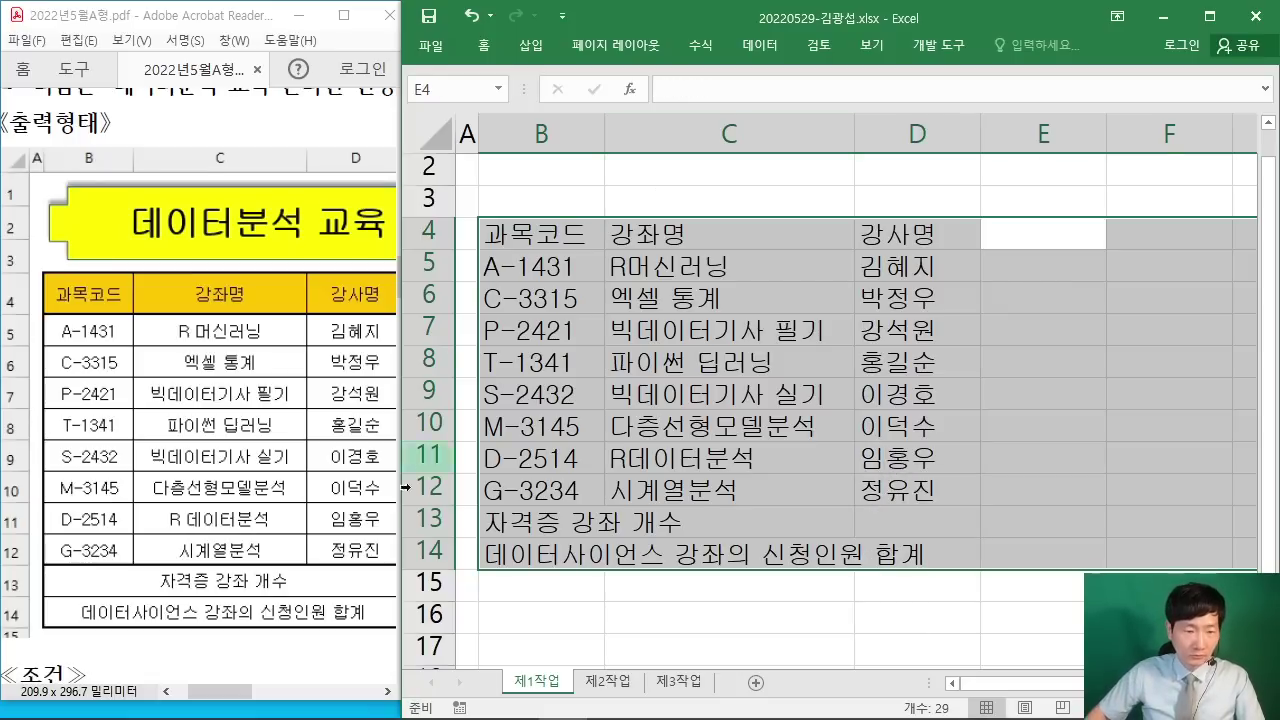
Step: Return to the workbook and enter the 분류 header in E4
{"action": "left_click_drag", "start_coordinate": [386, 691], "coordinate": [386, 691]}
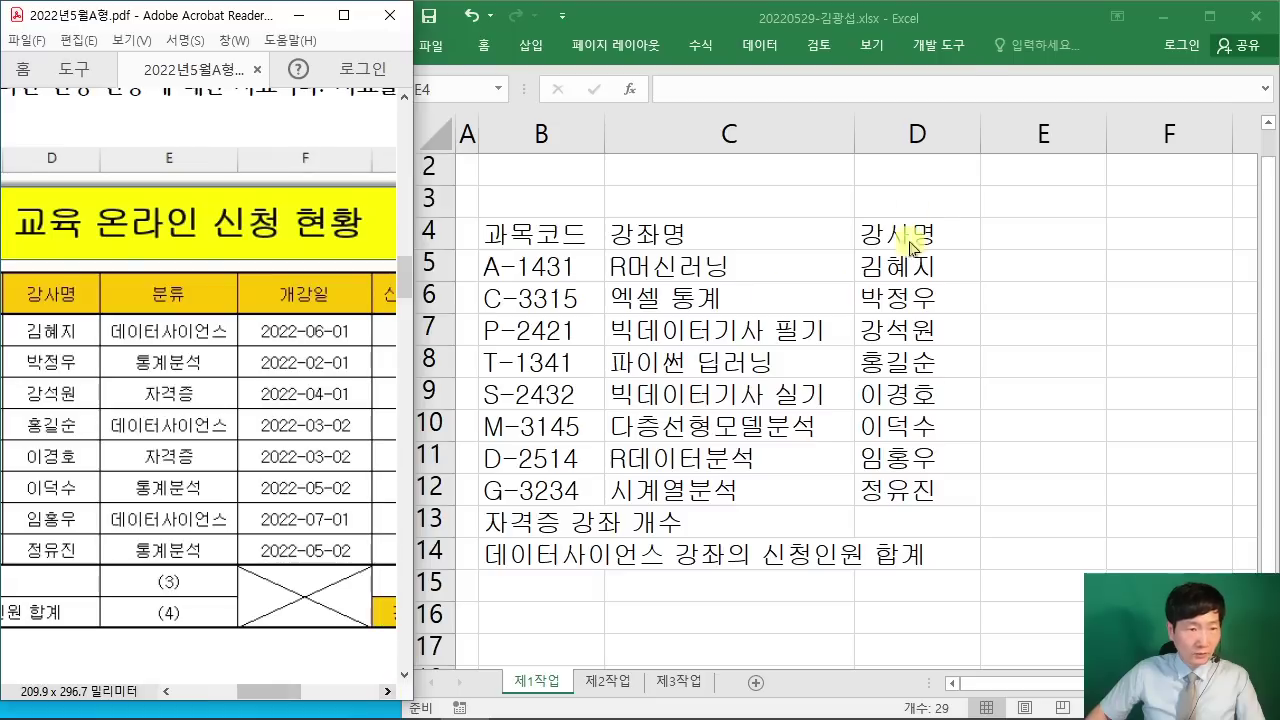
{"action": "left_click", "coordinate": [1016, 36]}
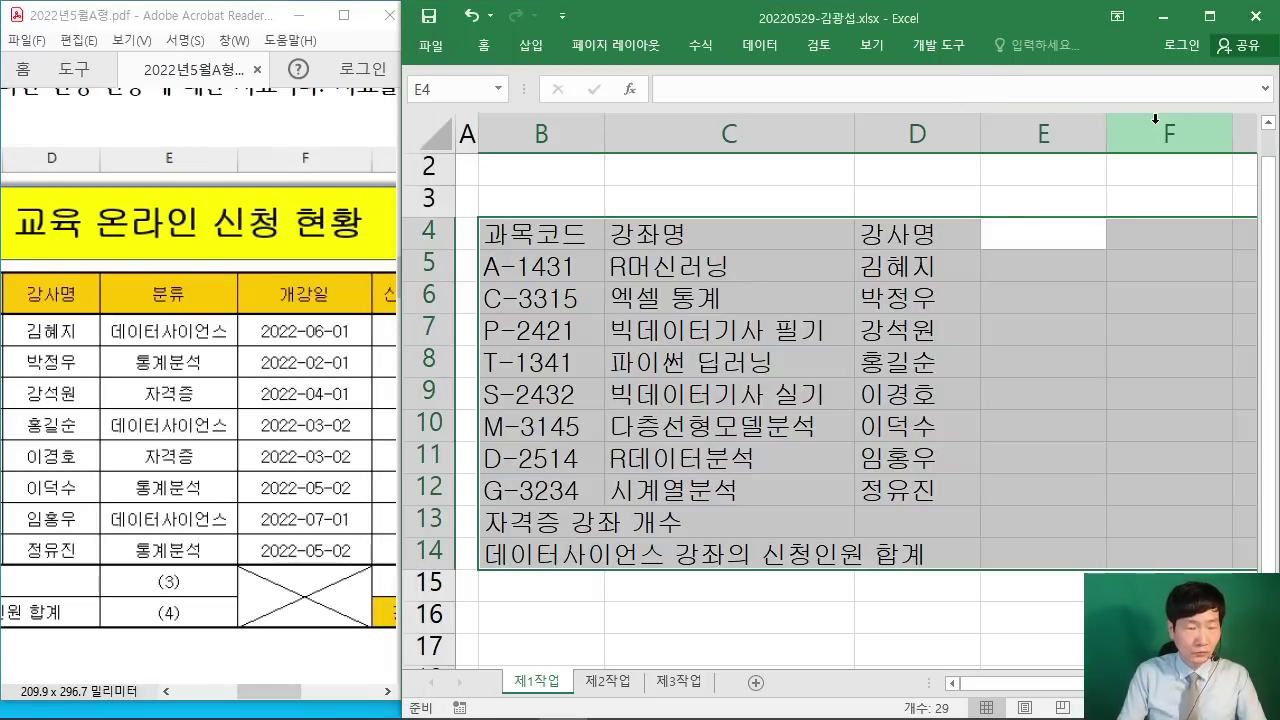
{"action": "type", "text": "분류"}
{"action": "key", "text": "Return"}
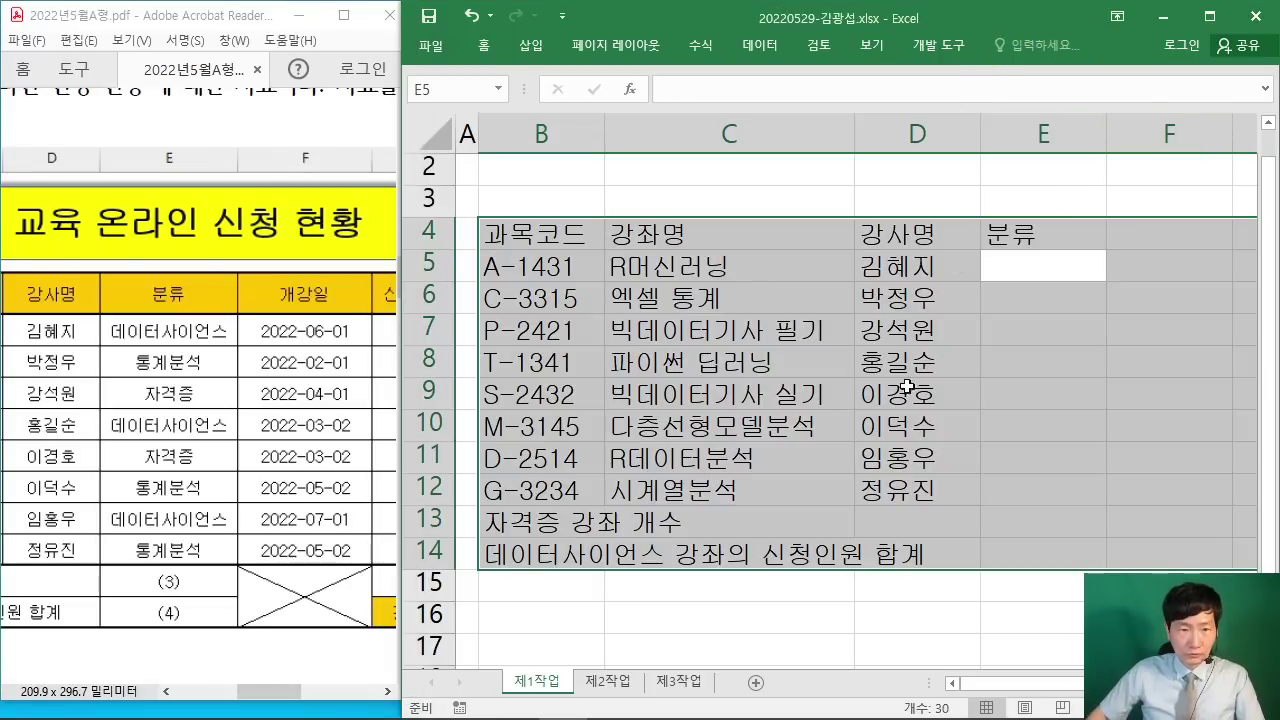
{"action": "scroll", "coordinate": [845, 400], "scroll_direction": "right", "scroll_amount": 5}
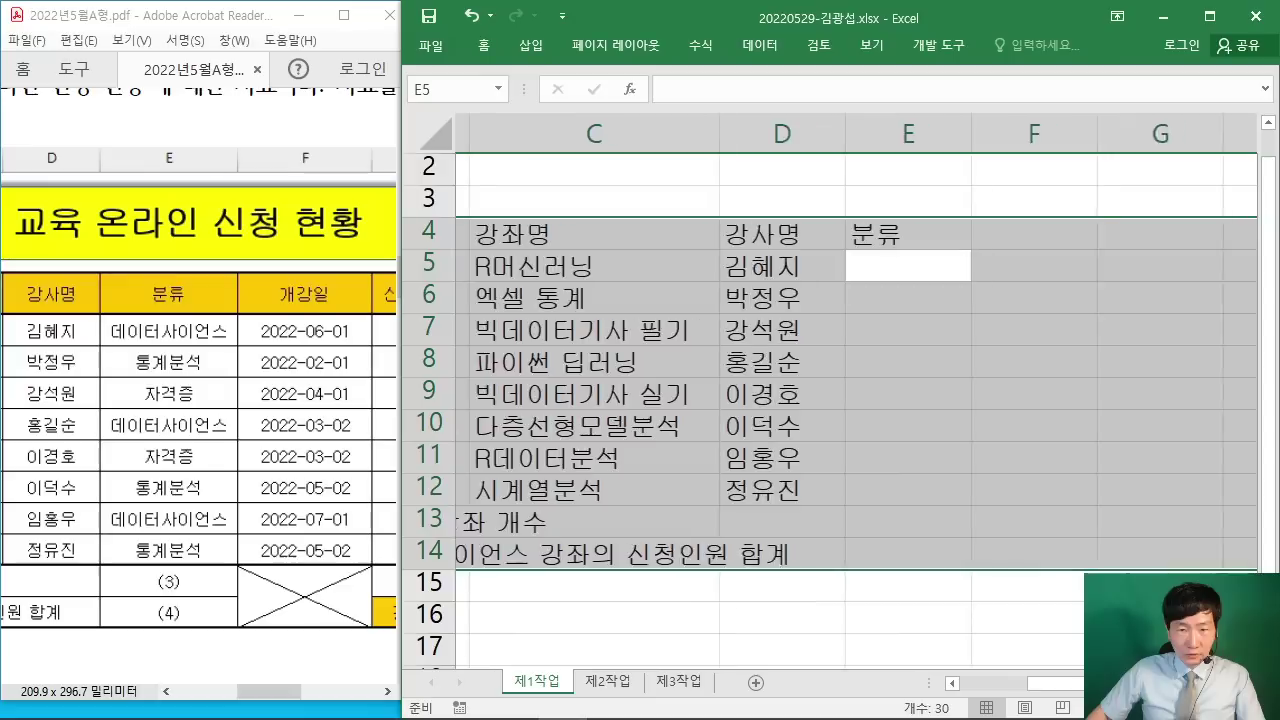
{"action": "left_click", "coordinate": [952, 683]}
{"action": "left_click", "coordinate": [952, 683]}
{"action": "left_click", "coordinate": [952, 683]}
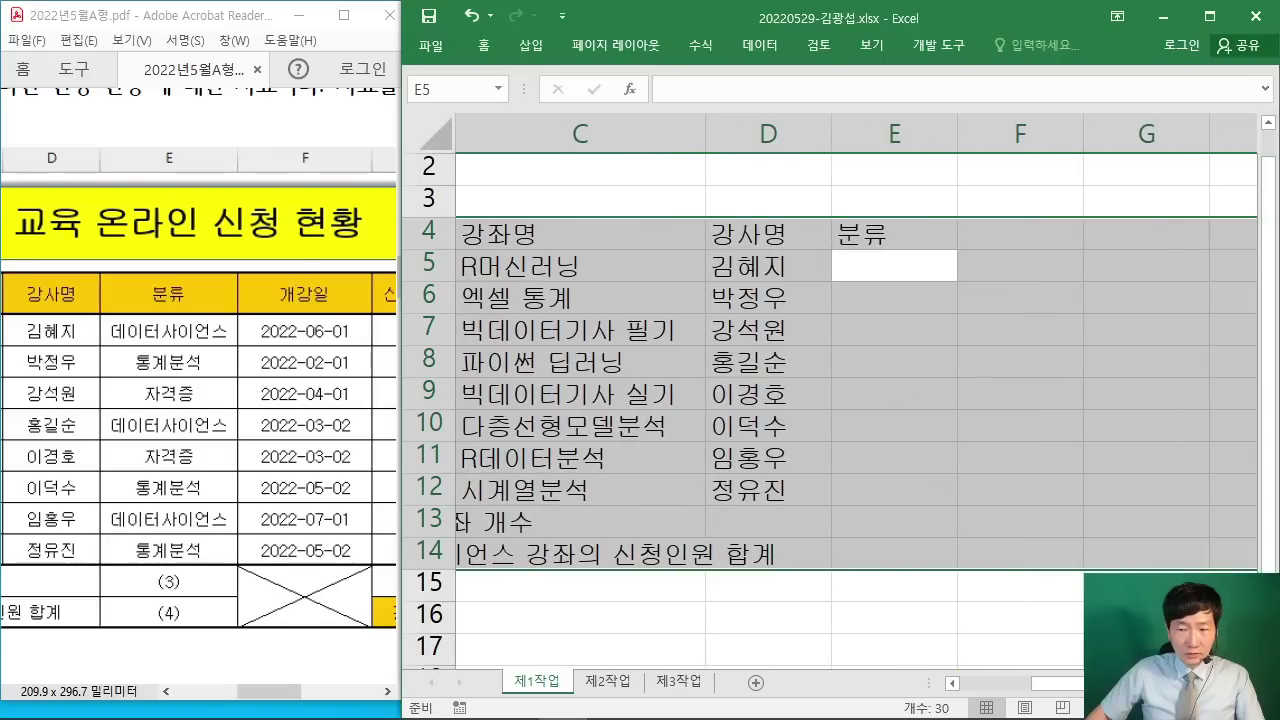
{"action": "scroll", "coordinate": [706, 323], "scroll_direction": "right", "scroll_amount": 1}
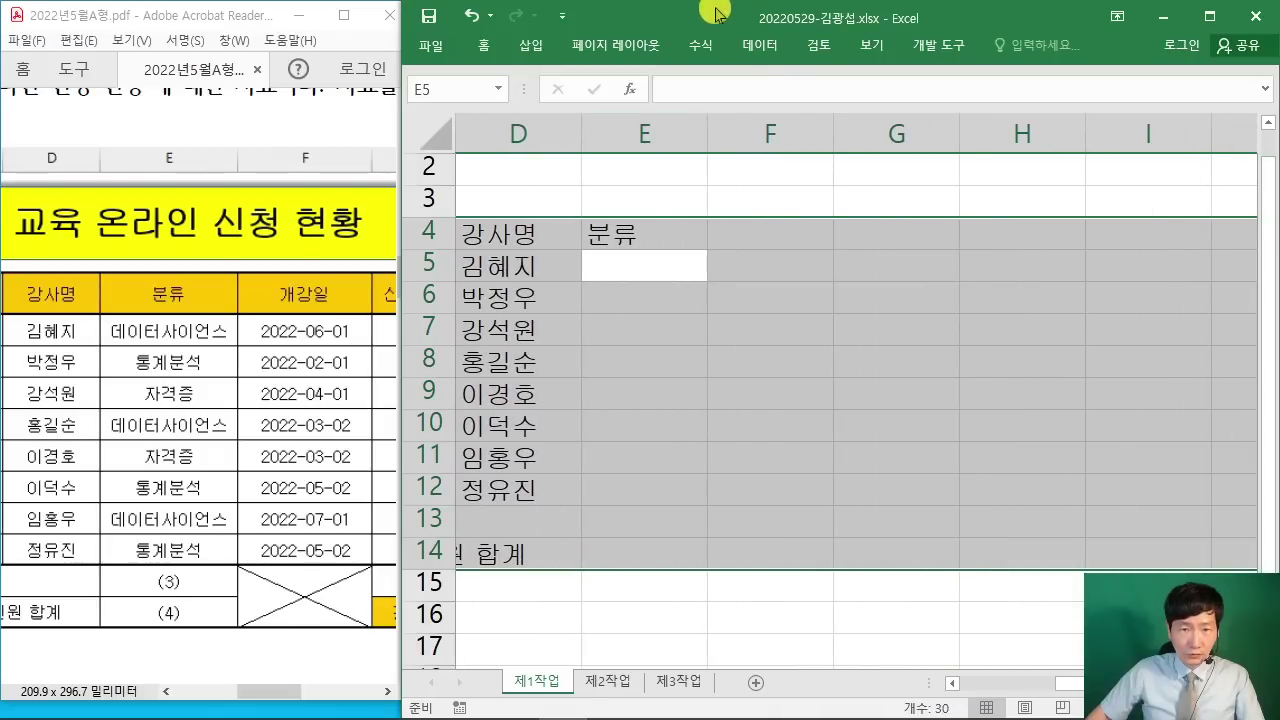
Step: Enter categories 데이터사이언스, 통계분석, 자격증, 데이터사이언스 in E5:E8
{"action": "type", "text": "데이"}
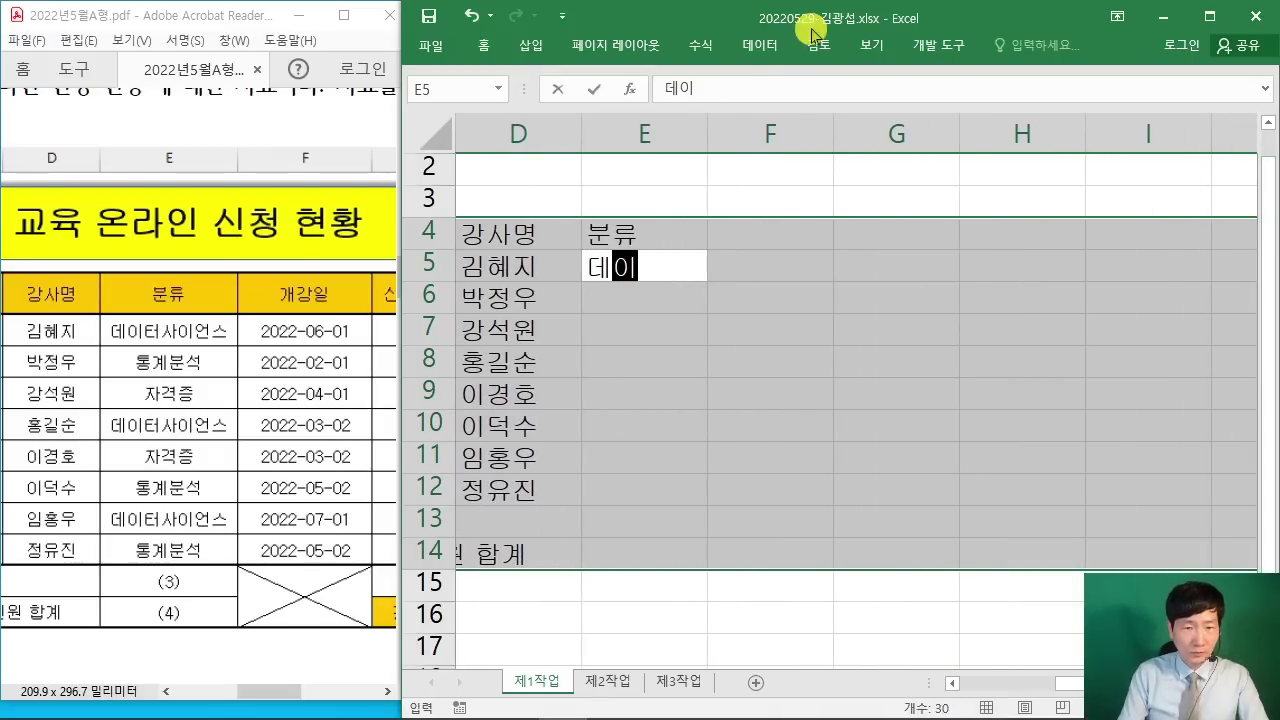
{"action": "type", "text": "터사이언스"}
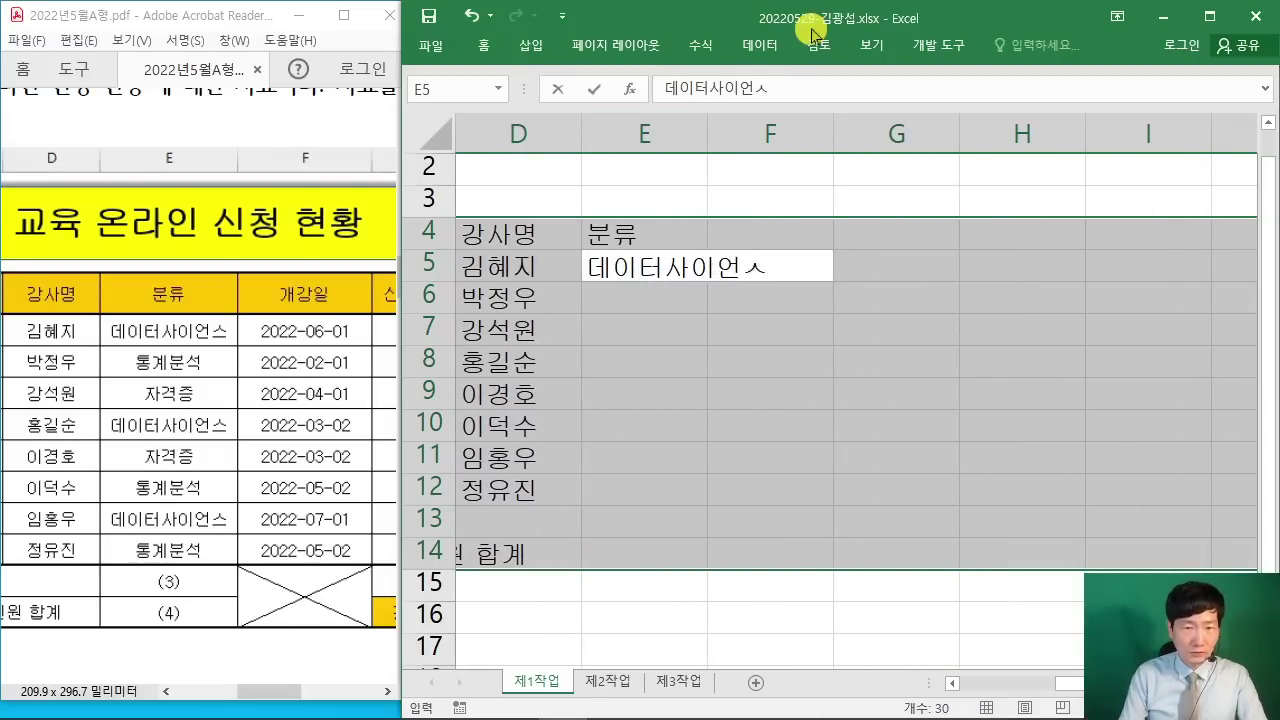
{"action": "key", "text": "Return"}
{"action": "type", "text": "통계분석"}
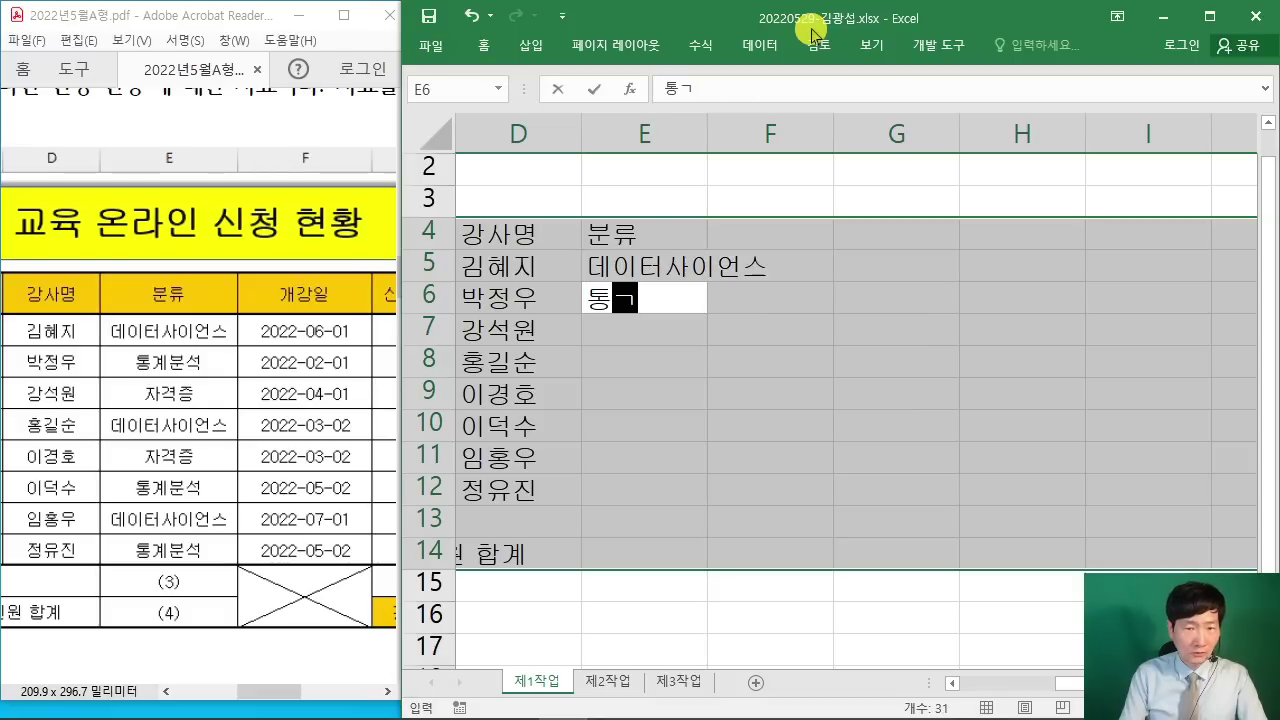
{"action": "key", "text": "Return"}
{"action": "type", "text": "자격증"}
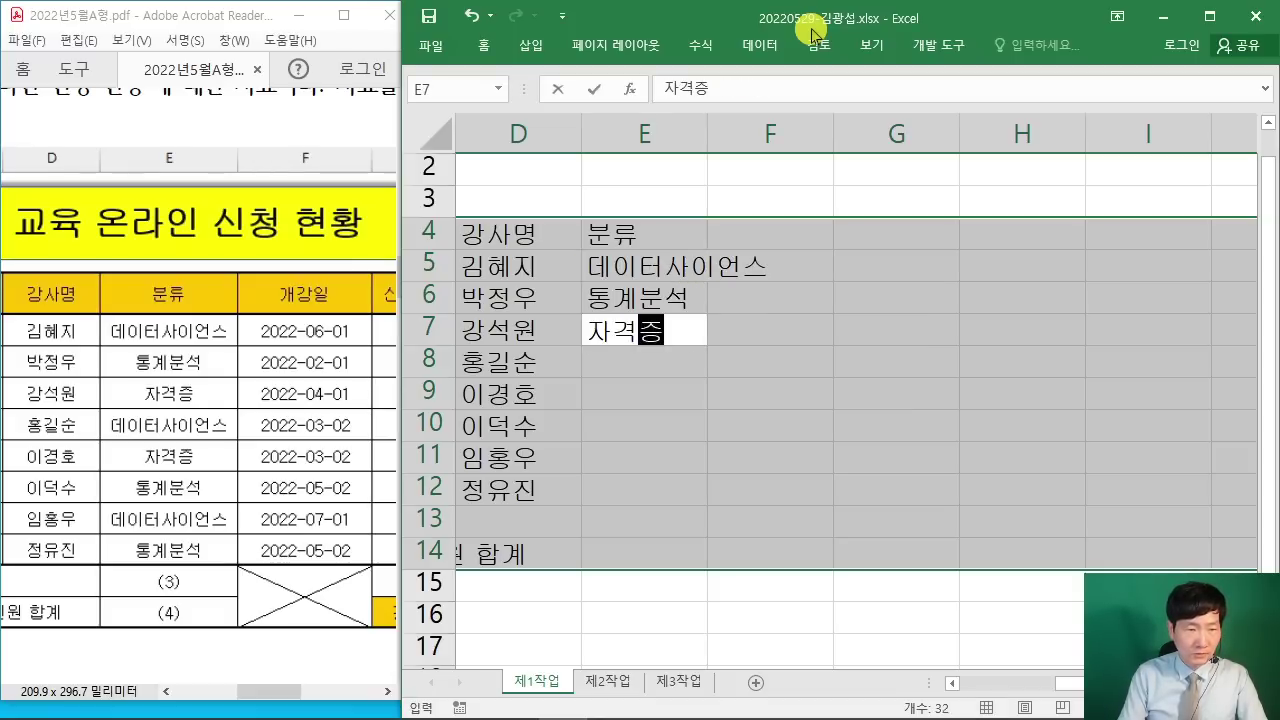
{"action": "key", "text": "Return"}
{"action": "type", "text": "데이터사이언스"}
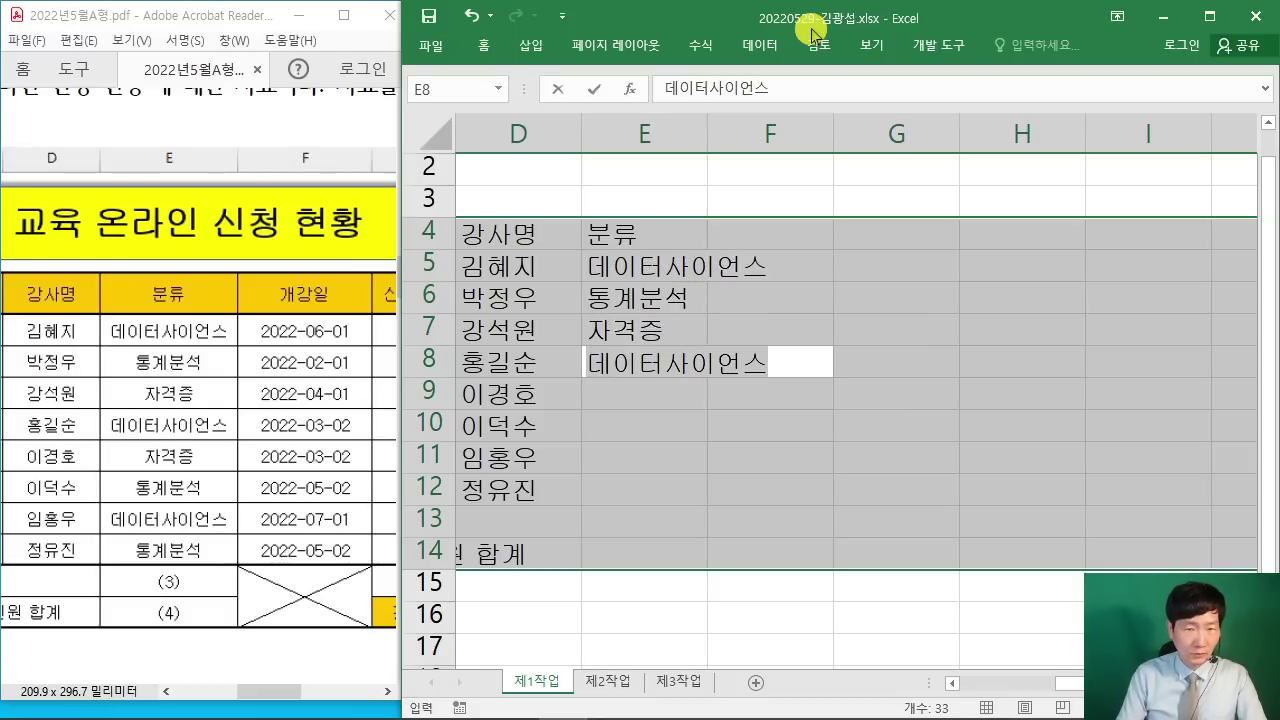
{"action": "key", "text": "Return"}
Step: Enter 자격증, 통계분석, 데이터사이언스, 통계분석 in E9:E12 and the 개강일 header in F4
{"action": "type", "text": "자격증"}
{"action": "key", "text": "Return"}
{"action": "type", "text": "통계분석"}
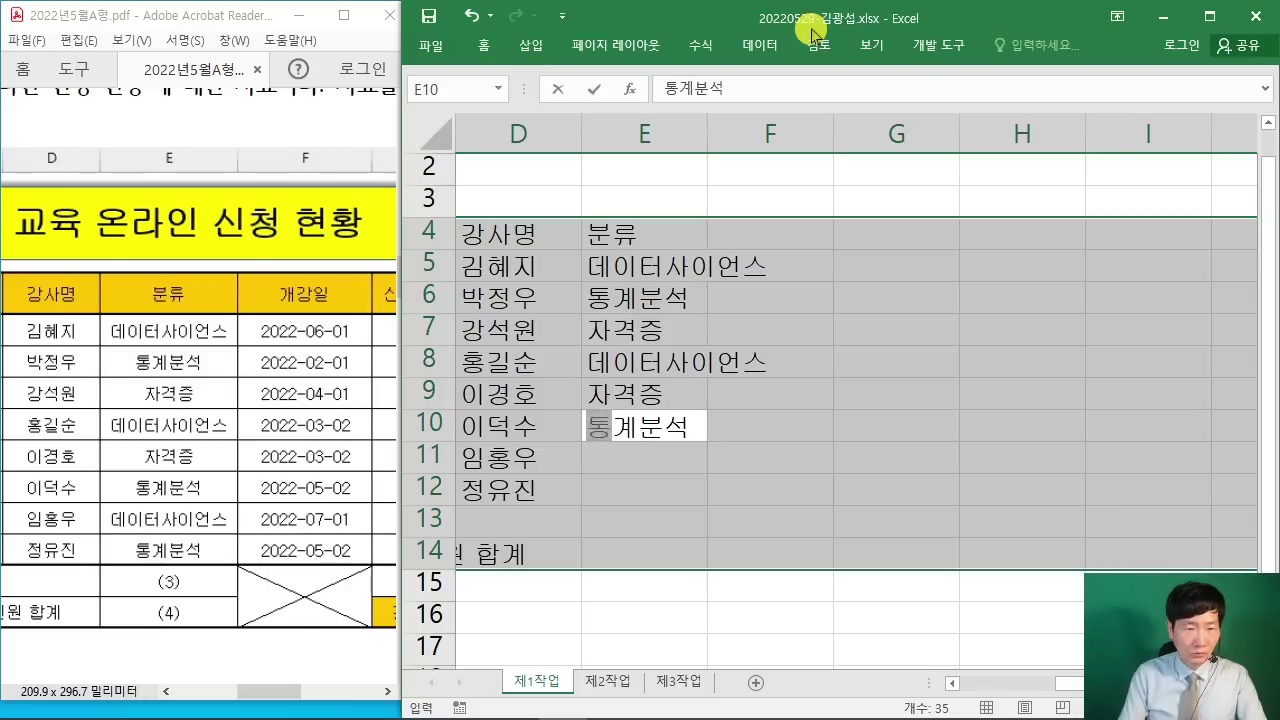
{"action": "key", "text": "Return"}
{"action": "type", "text": "데이터사이언스"}
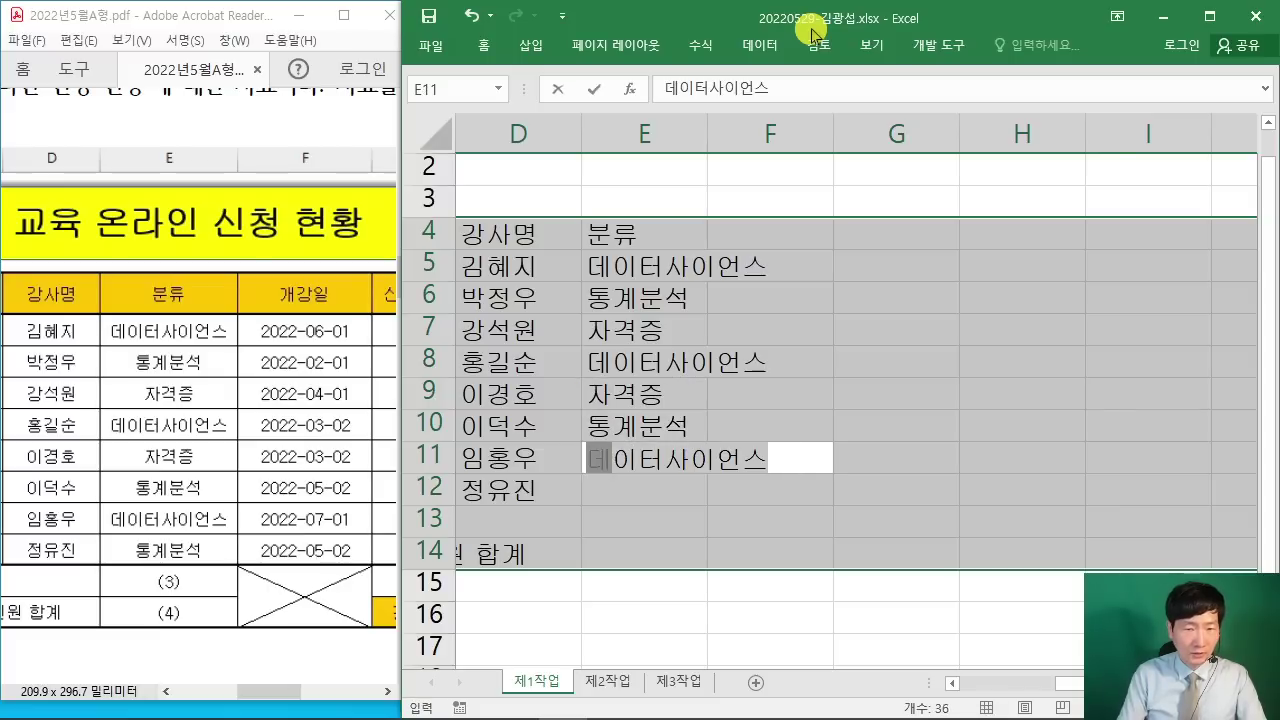
{"action": "key", "text": "Return"}
{"action": "type", "text": "통계분석"}
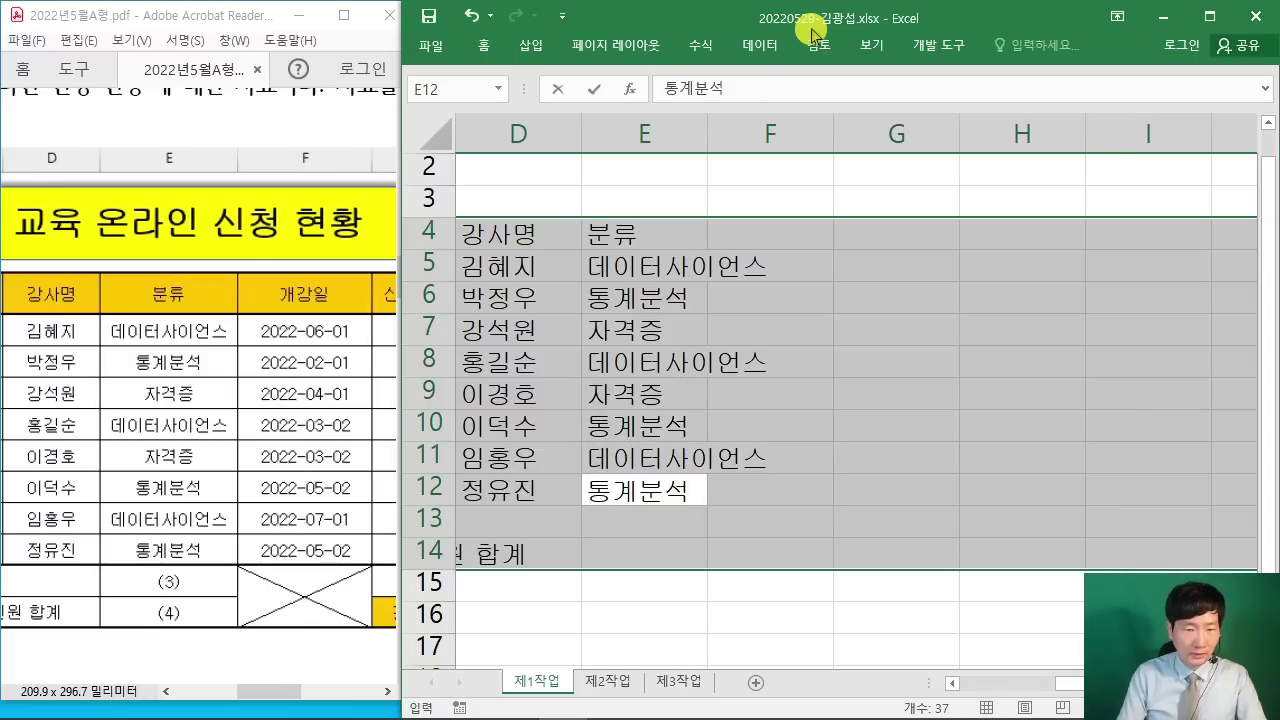
{"action": "key", "text": "Return"}
{"action": "key", "text": "Return"}
{"action": "key", "text": "Return"}
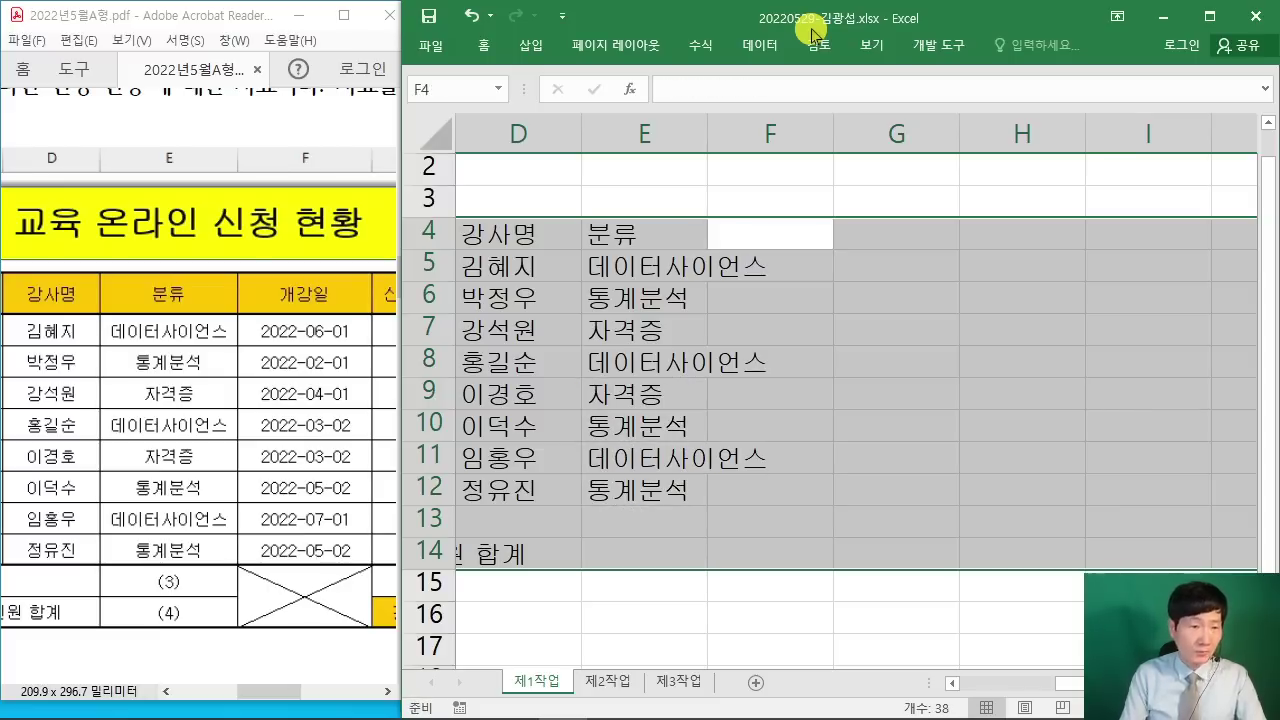
{"action": "type", "text": "개강일"}
{"action": "key", "text": "Return"}
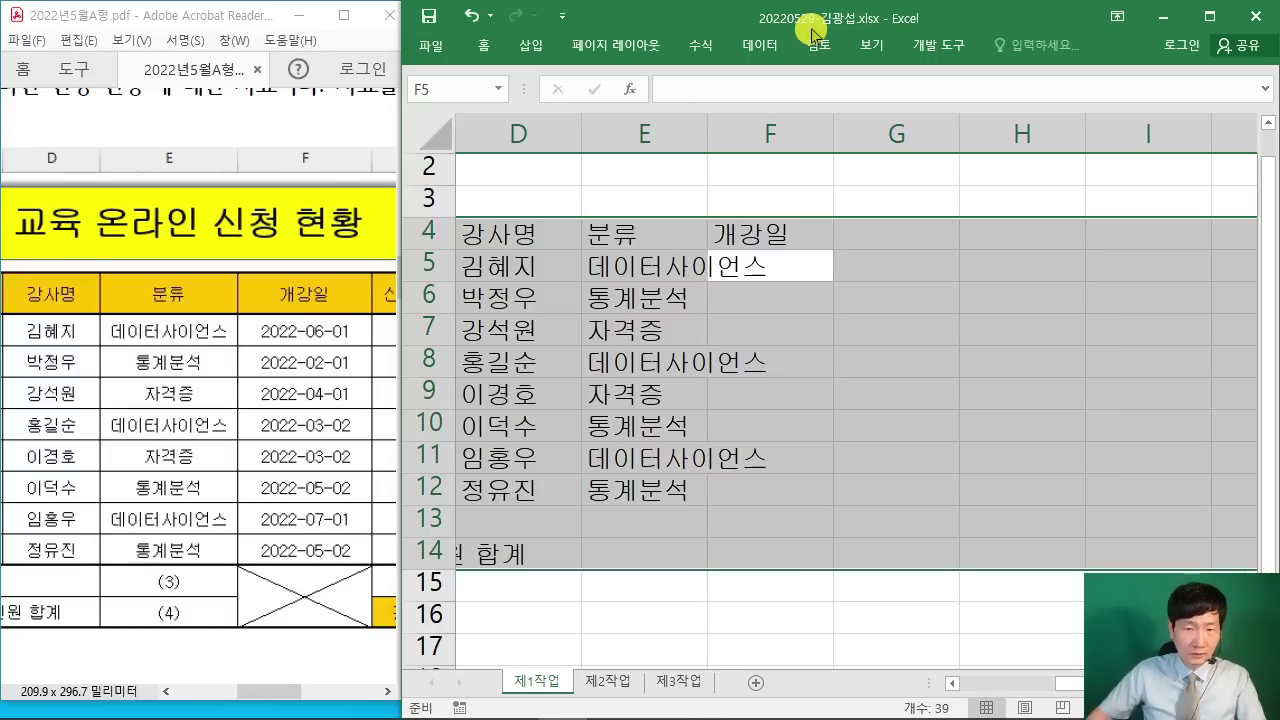
Step: Widen column E, then enter start dates 2022-06-01, 2022-02-01, 2022-04-01 and 2022-03-02 in F5:F8
{"action": "left_click_drag", "start_coordinate": [707, 140], "coordinate": [792, 200]}
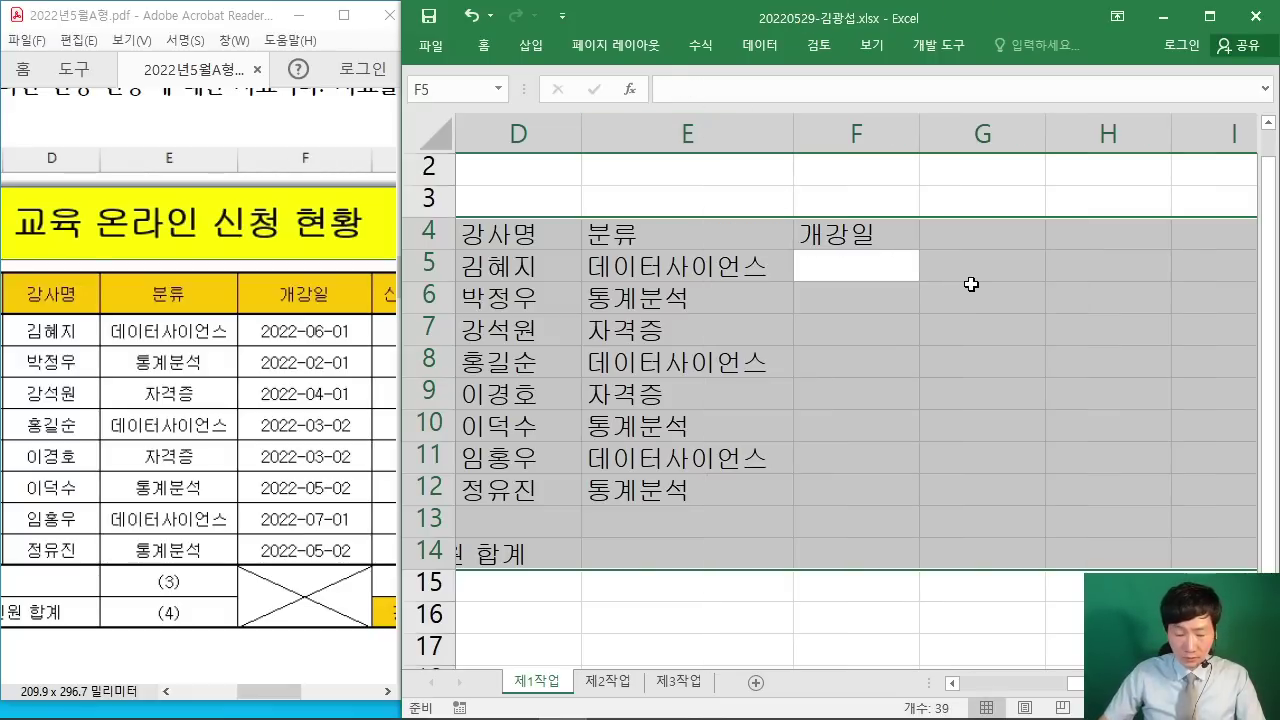
{"action": "type", "text": "2022"}
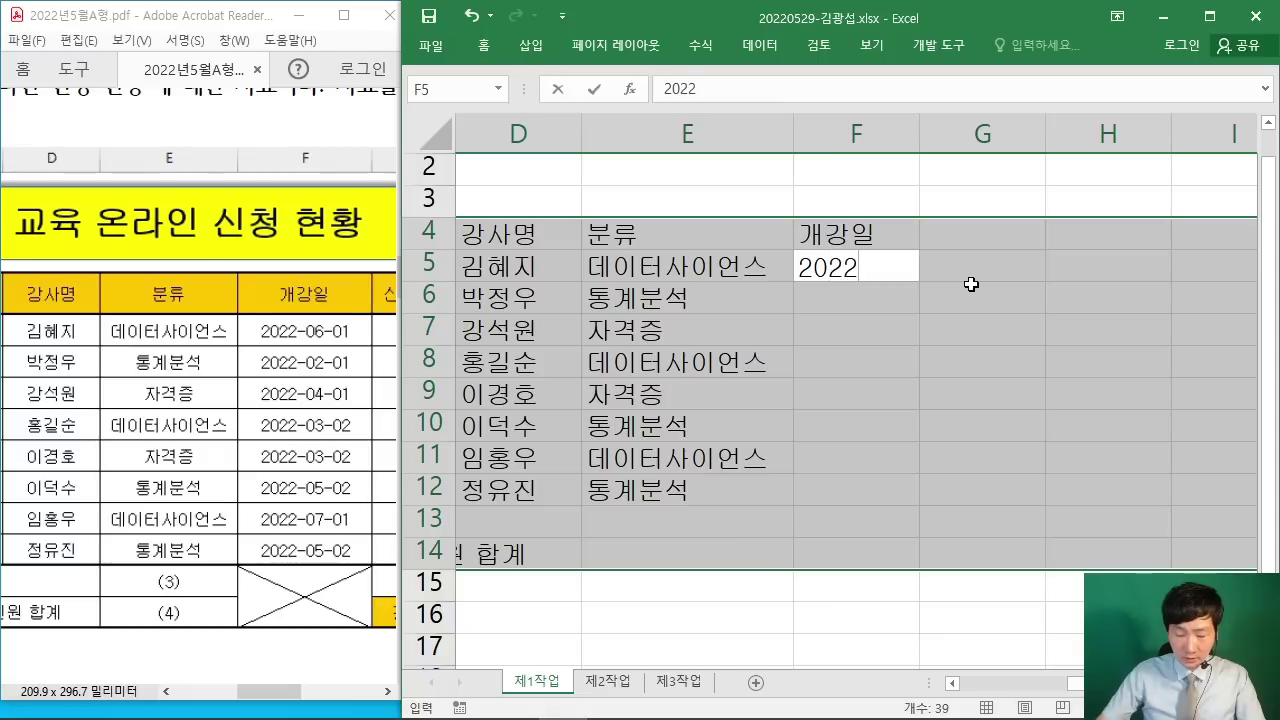
{"action": "type", "text": "-06-01"}
{"action": "key", "text": "Return"}
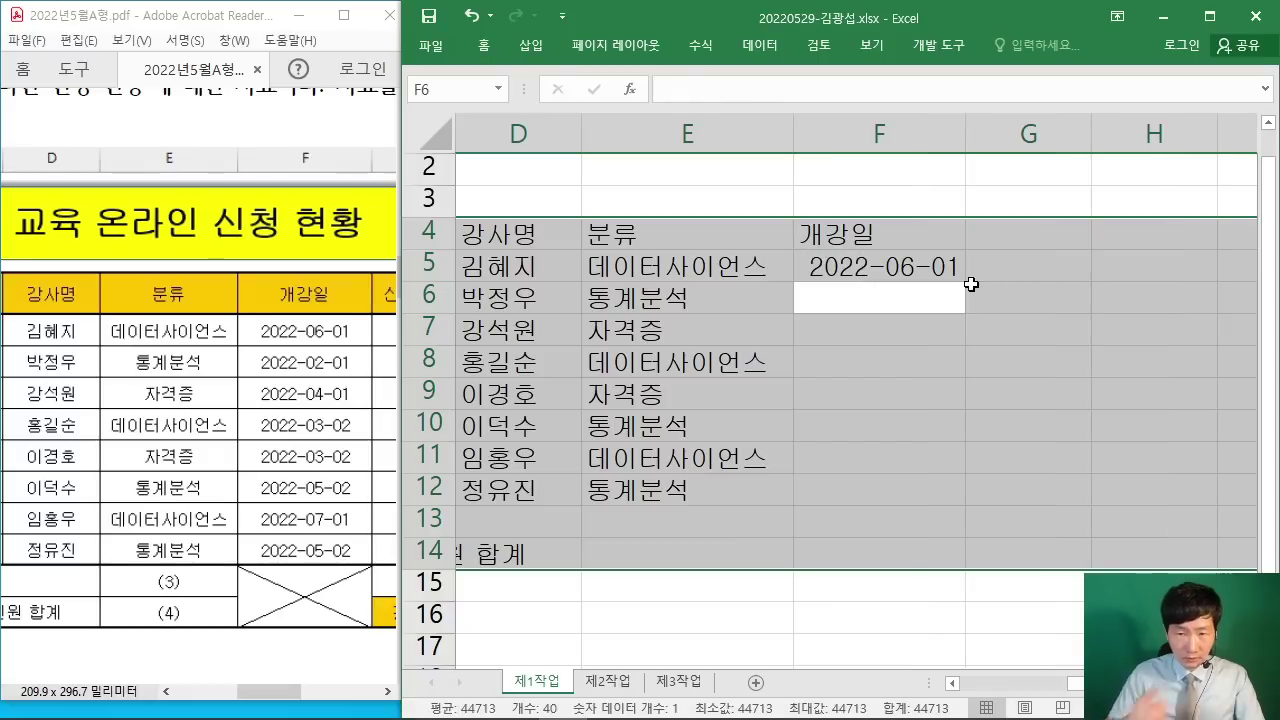
{"action": "type", "text": "2022-"}
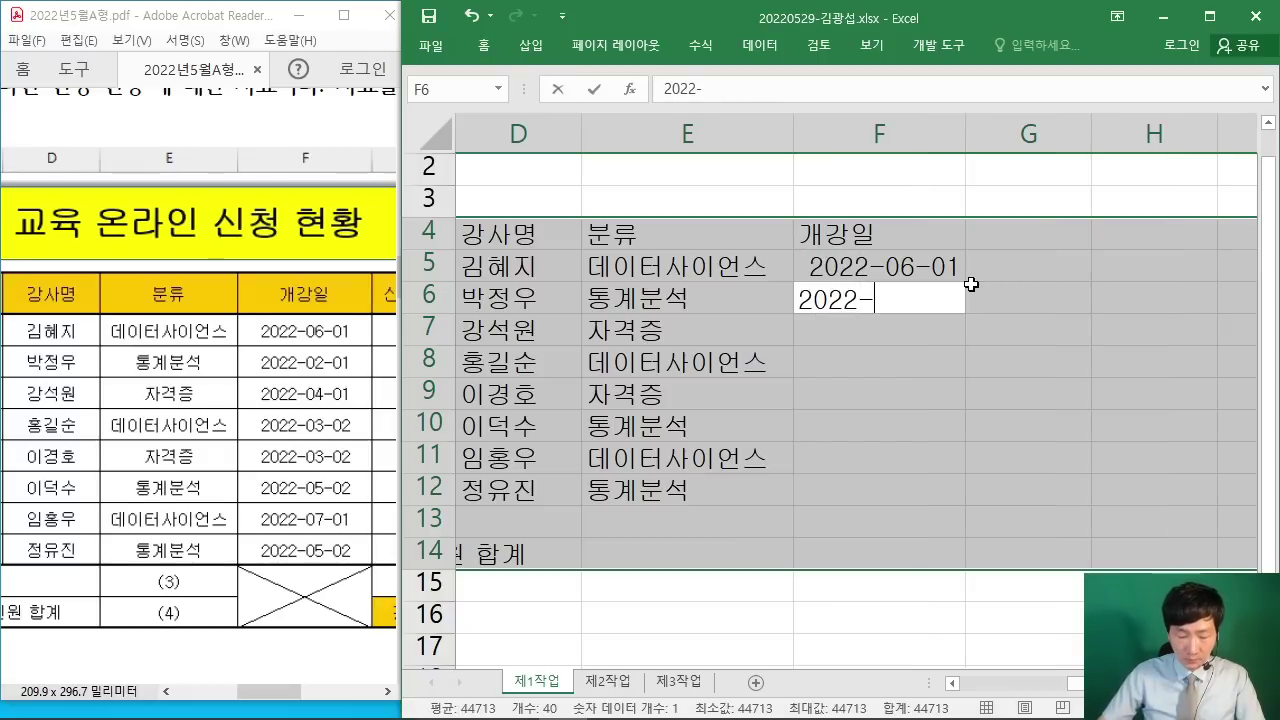
{"action": "type", "text": "02-01"}
{"action": "key", "text": "Return"}
{"action": "type", "text": "2"}
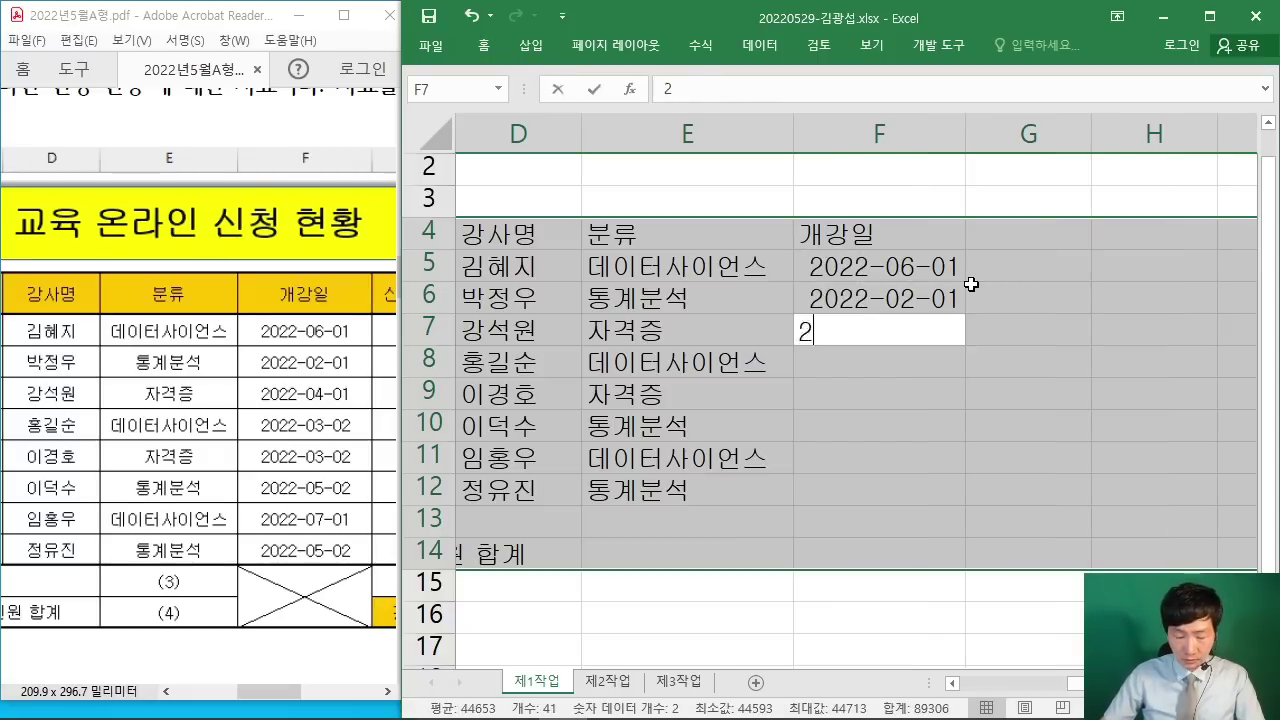
{"action": "type", "text": "022-04-"}
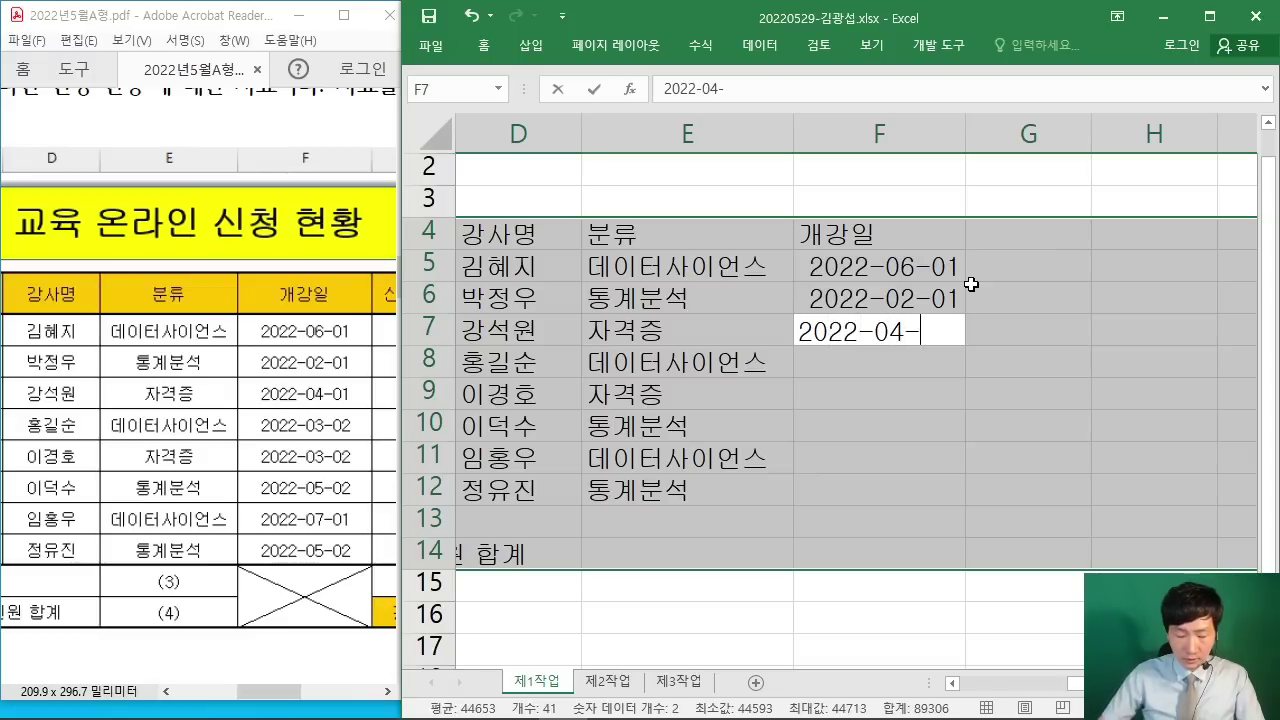
{"action": "type", "text": "01"}
{"action": "key", "text": "Return"}
{"action": "type", "text": "2022"}
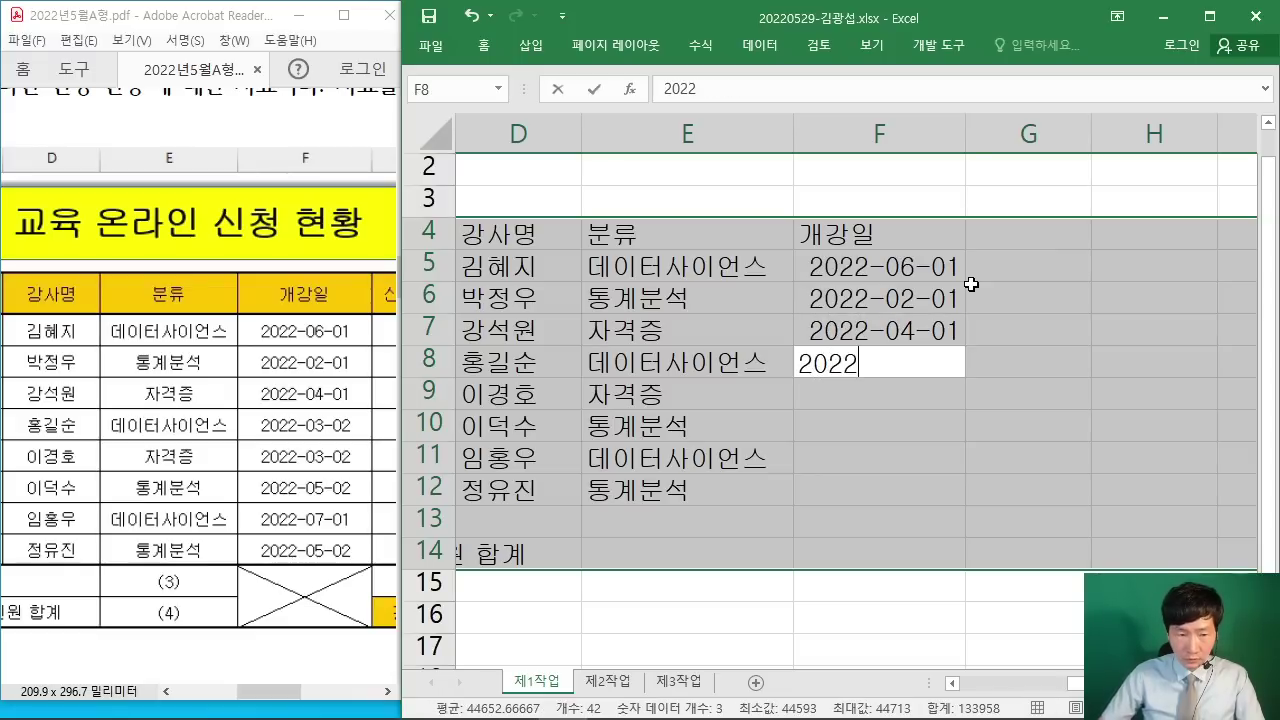
{"action": "type", "text": "-03-02"}
{"action": "key", "text": "Return"}
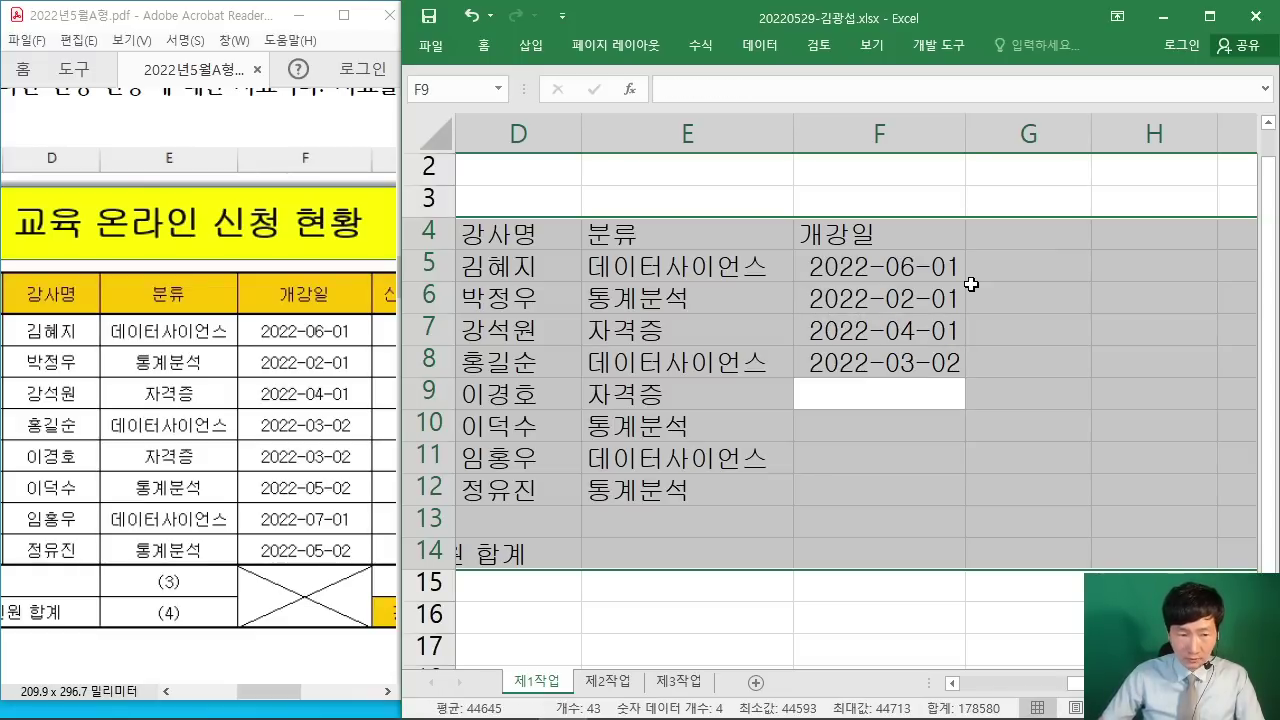
Step: Enter the remaining start dates 2022-03-02, 2022-05-02, 2022-07-01 and 2022-05-02 in F9:F12
{"action": "type", "text": "2022-"}
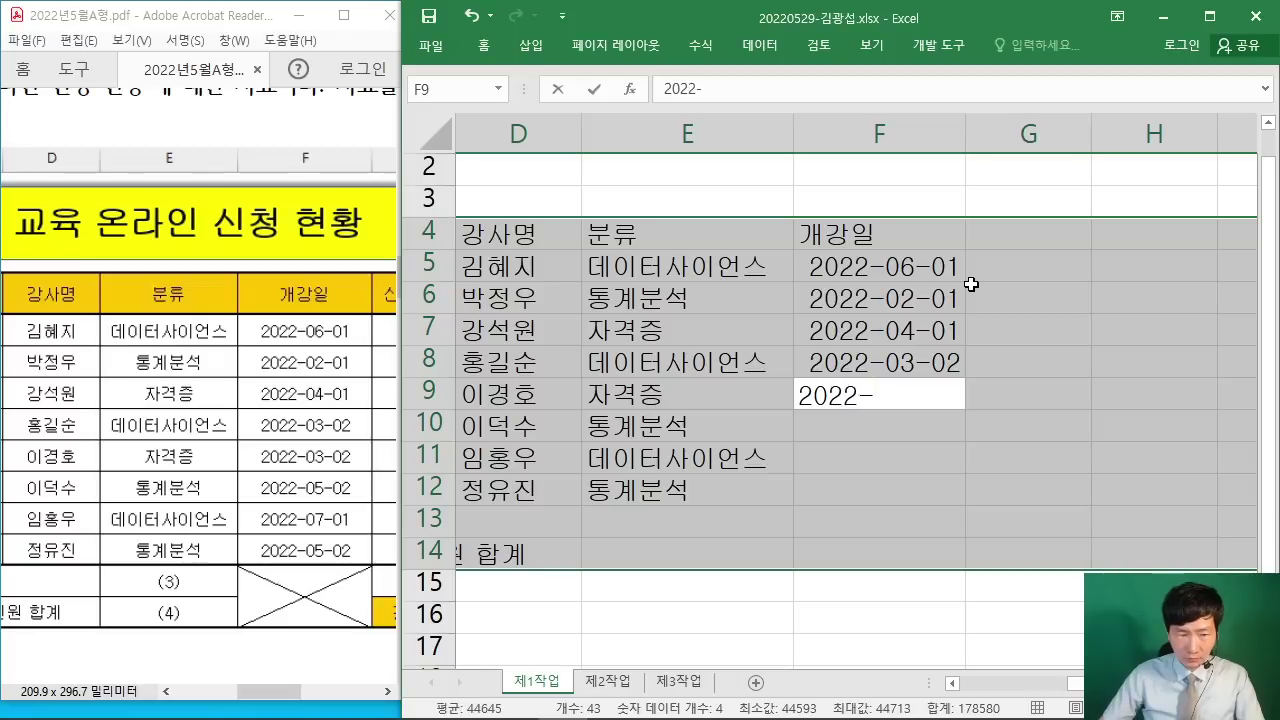
{"action": "type", "text": "03-0"}
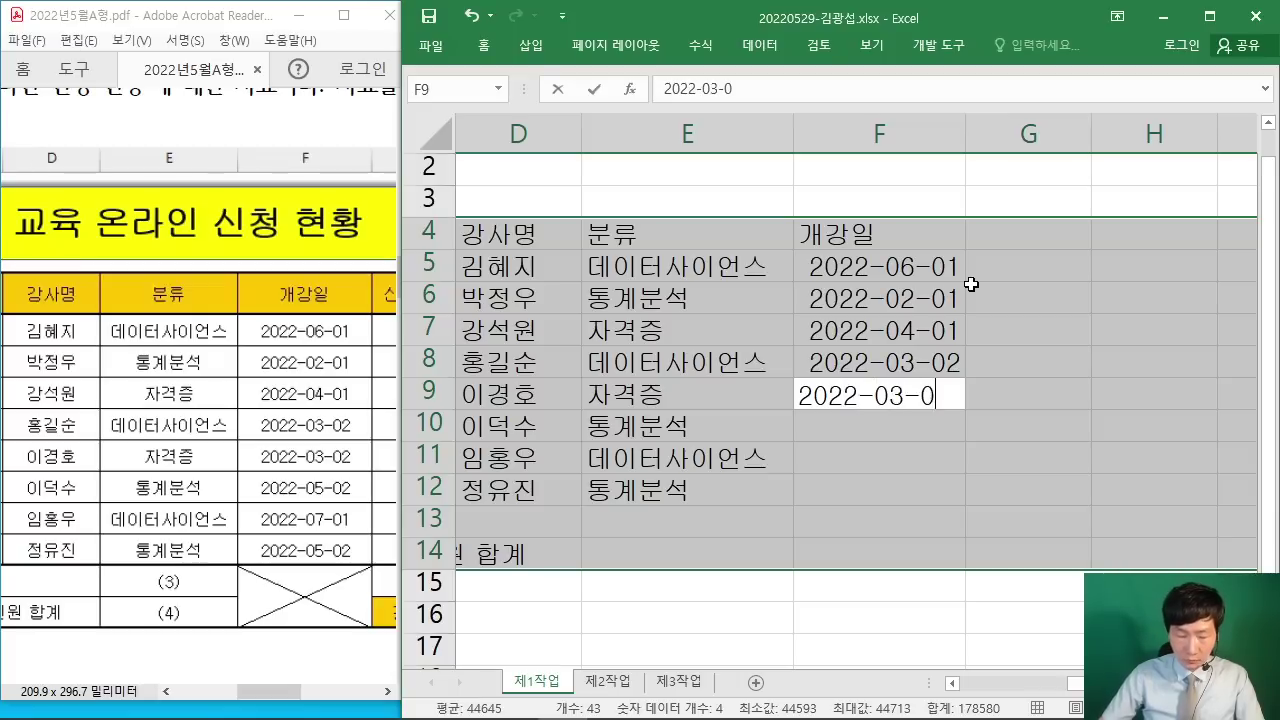
{"action": "type", "text": "2"}
{"action": "key", "text": "Return"}
{"action": "type", "text": "2022"}
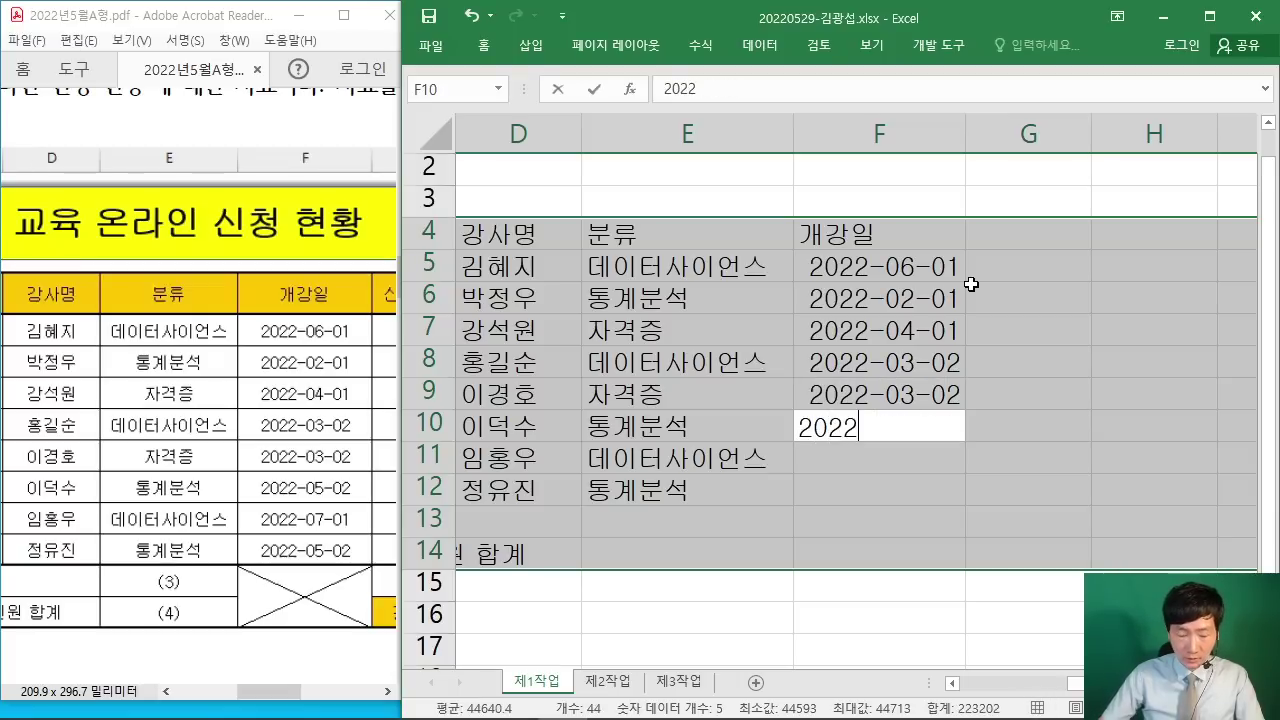
{"action": "type", "text": "-05-02"}
{"action": "key", "text": "Return"}
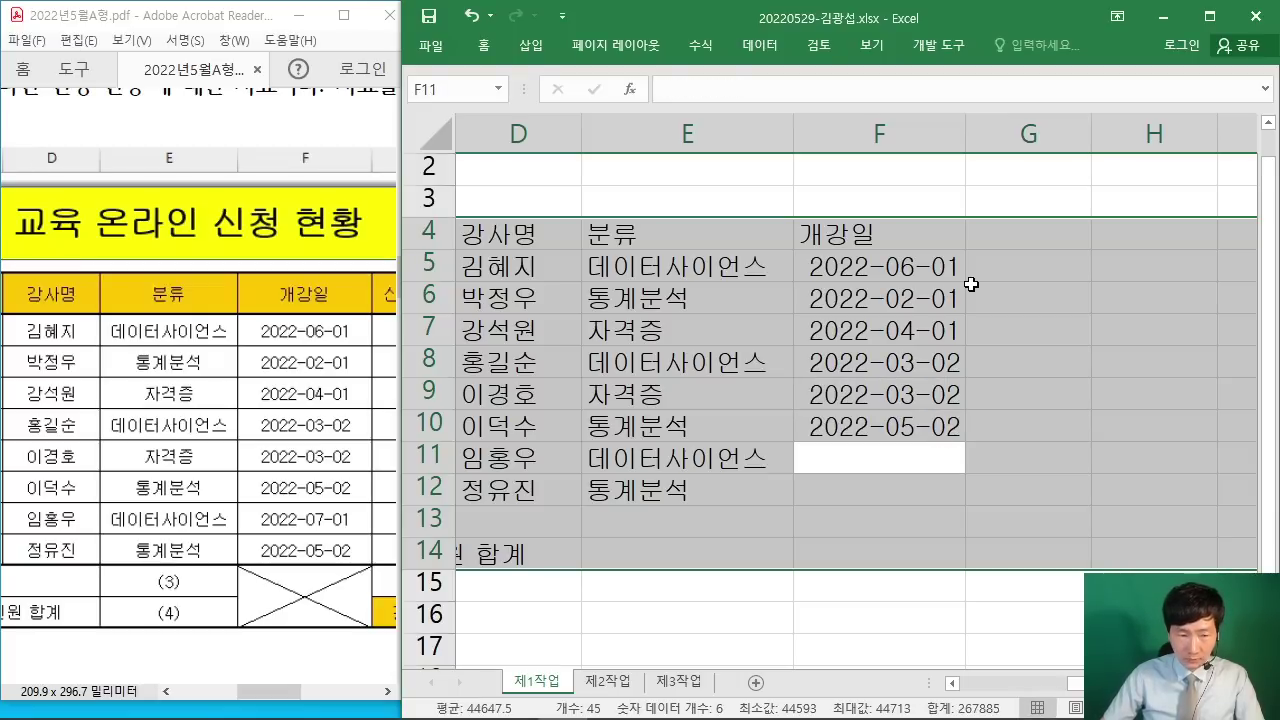
{"action": "type", "text": "2022"}
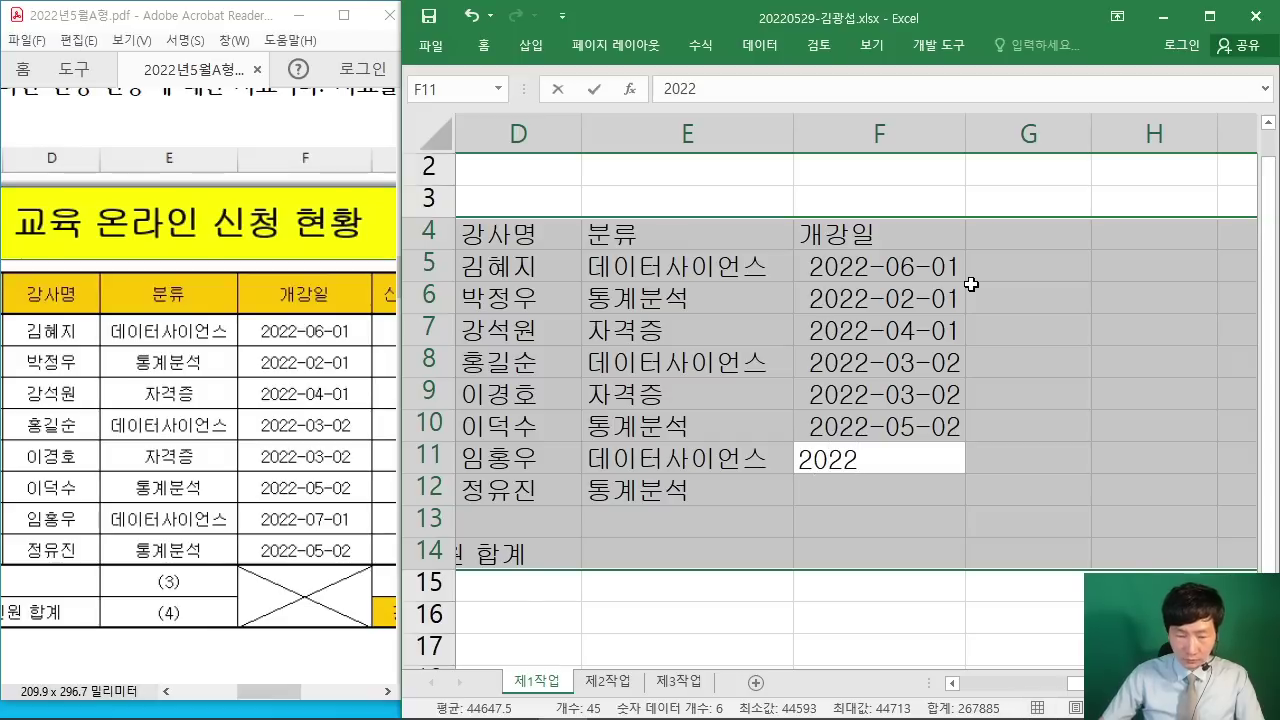
{"action": "type", "text": "-07-01"}
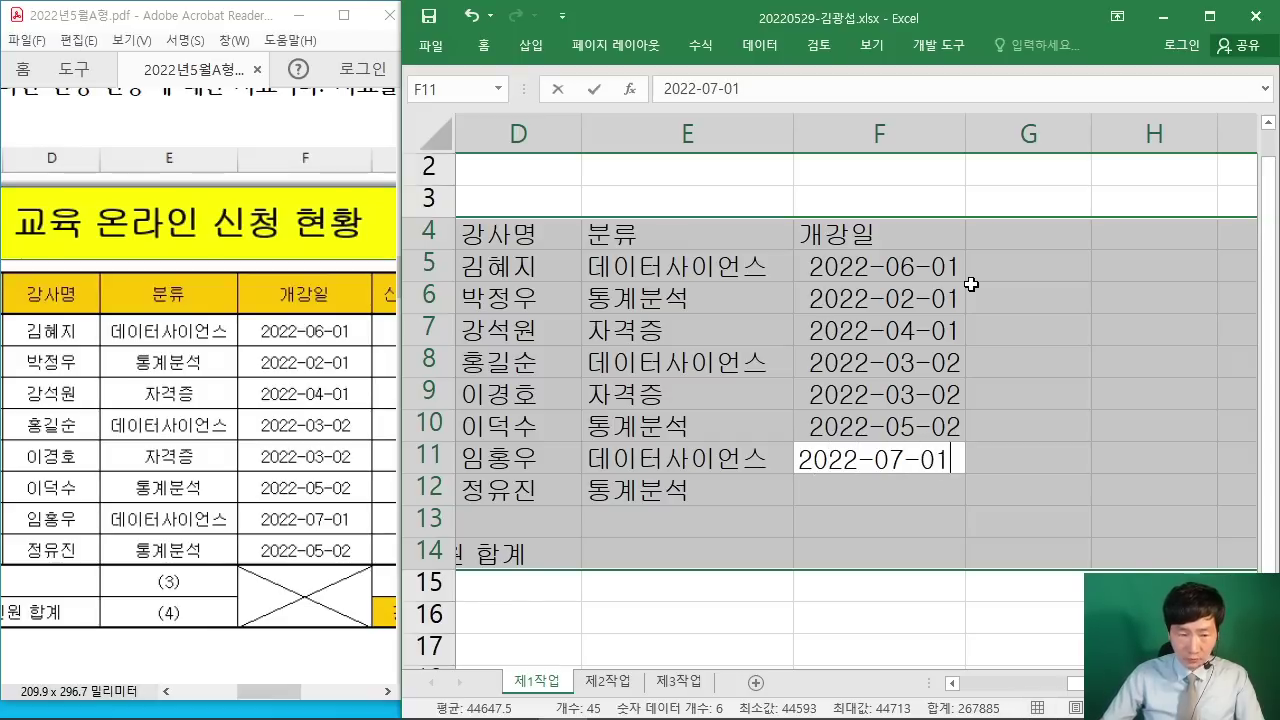
{"action": "key", "text": "Return"}
{"action": "type", "text": "2022"}
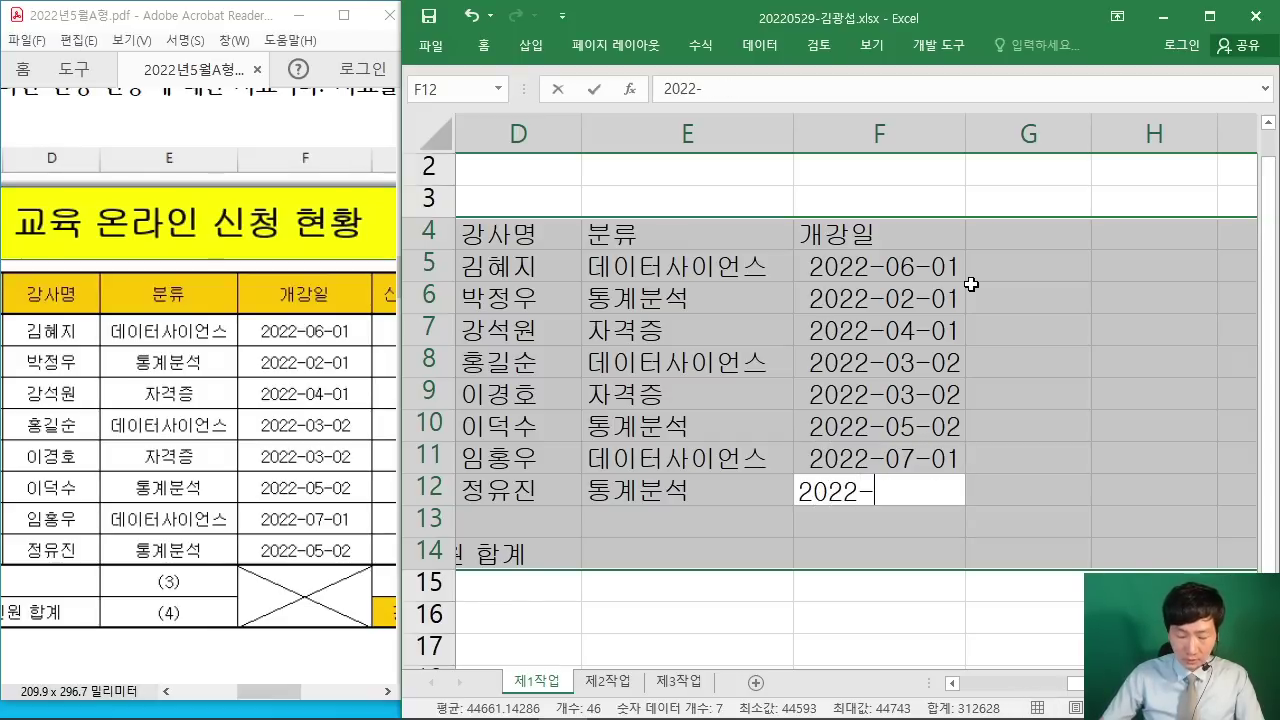
{"action": "type", "text": "-05-02"}
{"action": "key", "text": "Return"}
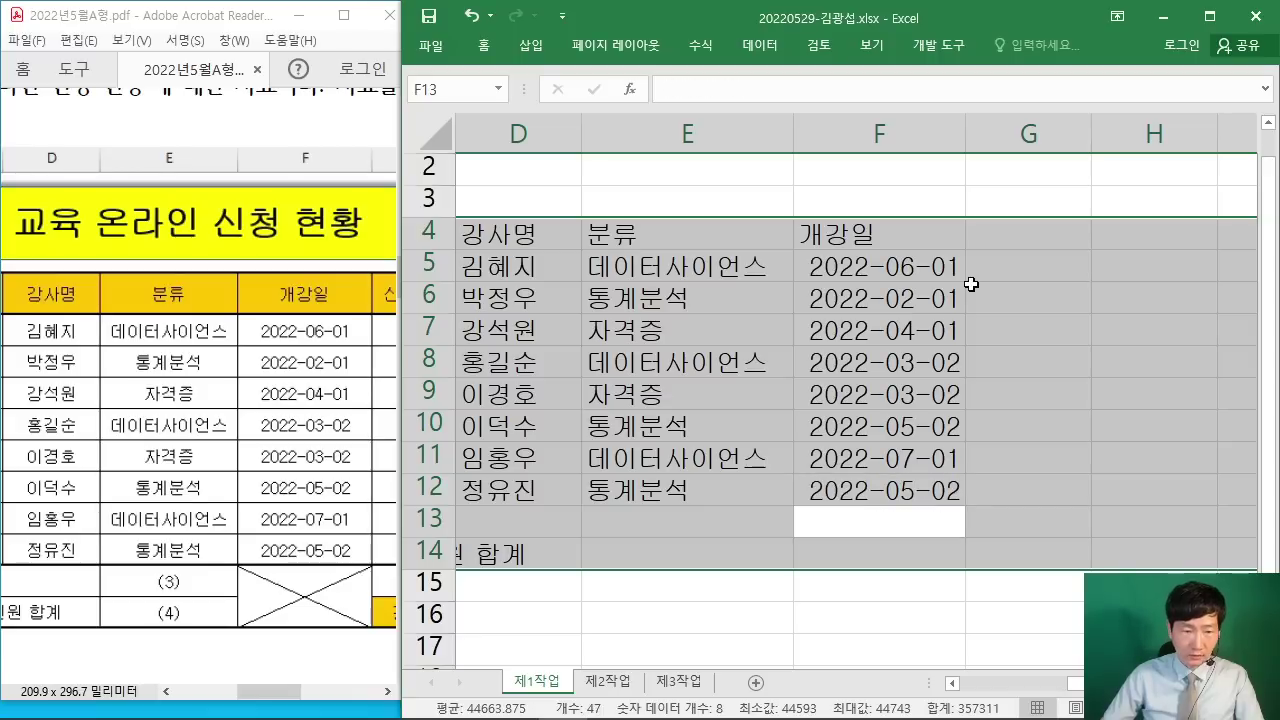
{"action": "key", "text": "Return"}
{"action": "key", "text": "Return"}
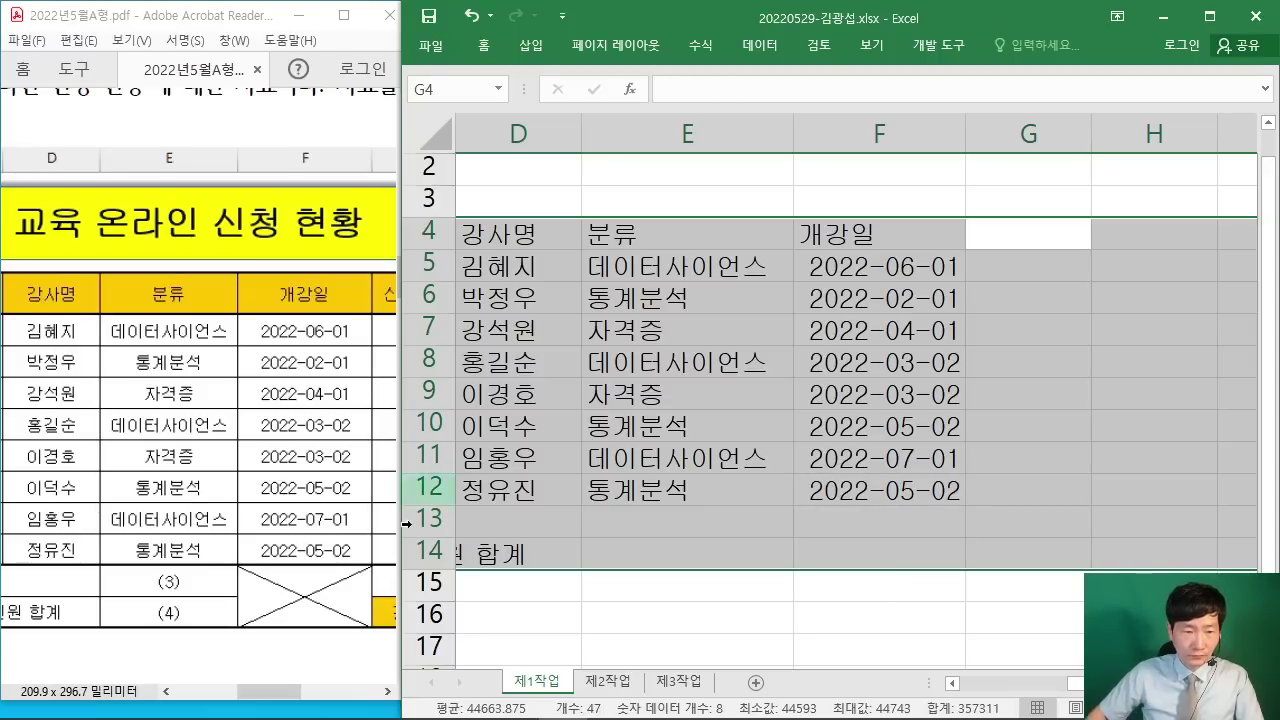
{"action": "left_click", "coordinate": [386, 693]}
Step: Type the 신청인원 header in G4 with enrolment counts 670 and 2325 below it
{"action": "left_click_drag", "start_coordinate": [386, 693], "coordinate": [387, 697]}
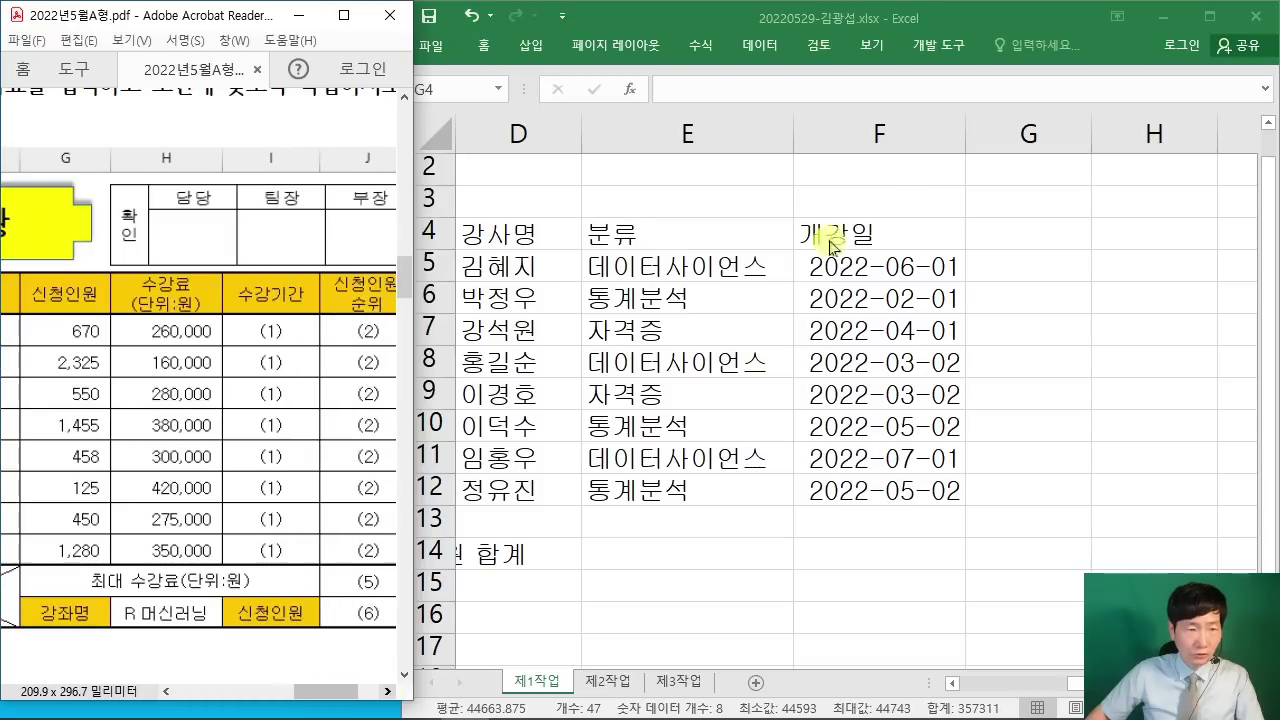
{"action": "left_click", "coordinate": [1005, 25]}
{"action": "type", "text": "신청인원"}
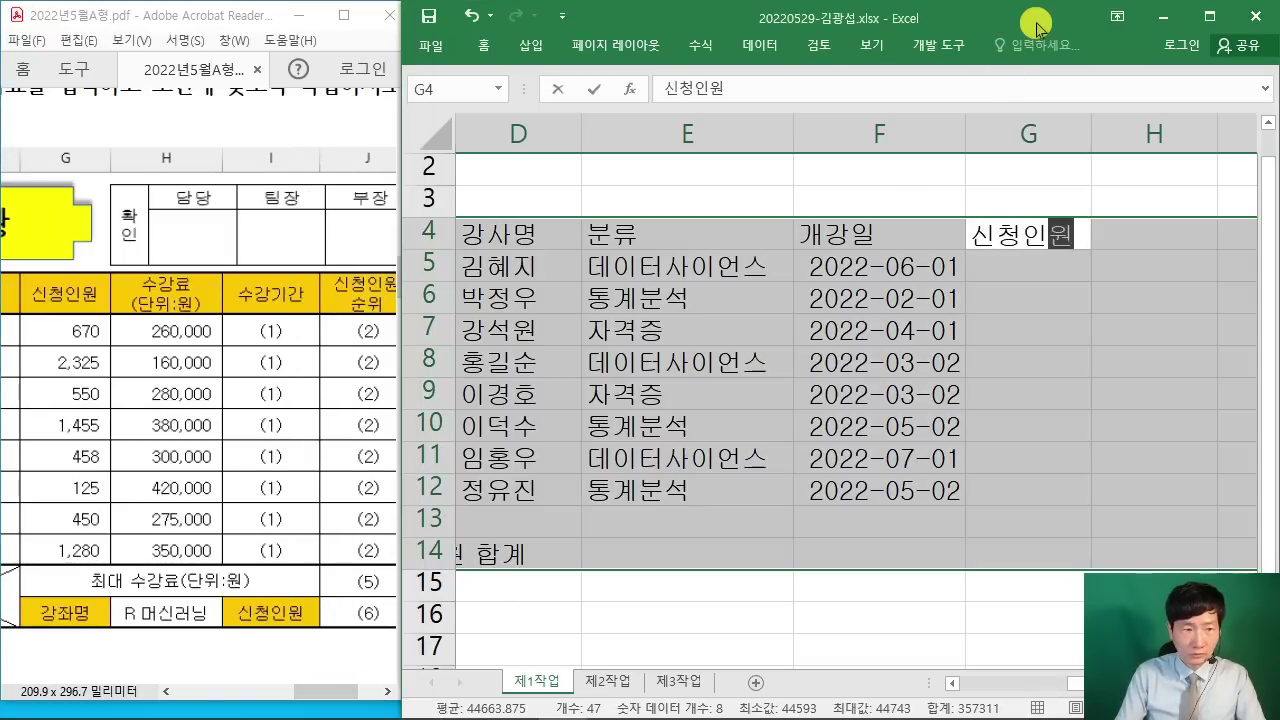
{"action": "key", "text": "Return"}
{"action": "type", "text": "670"}
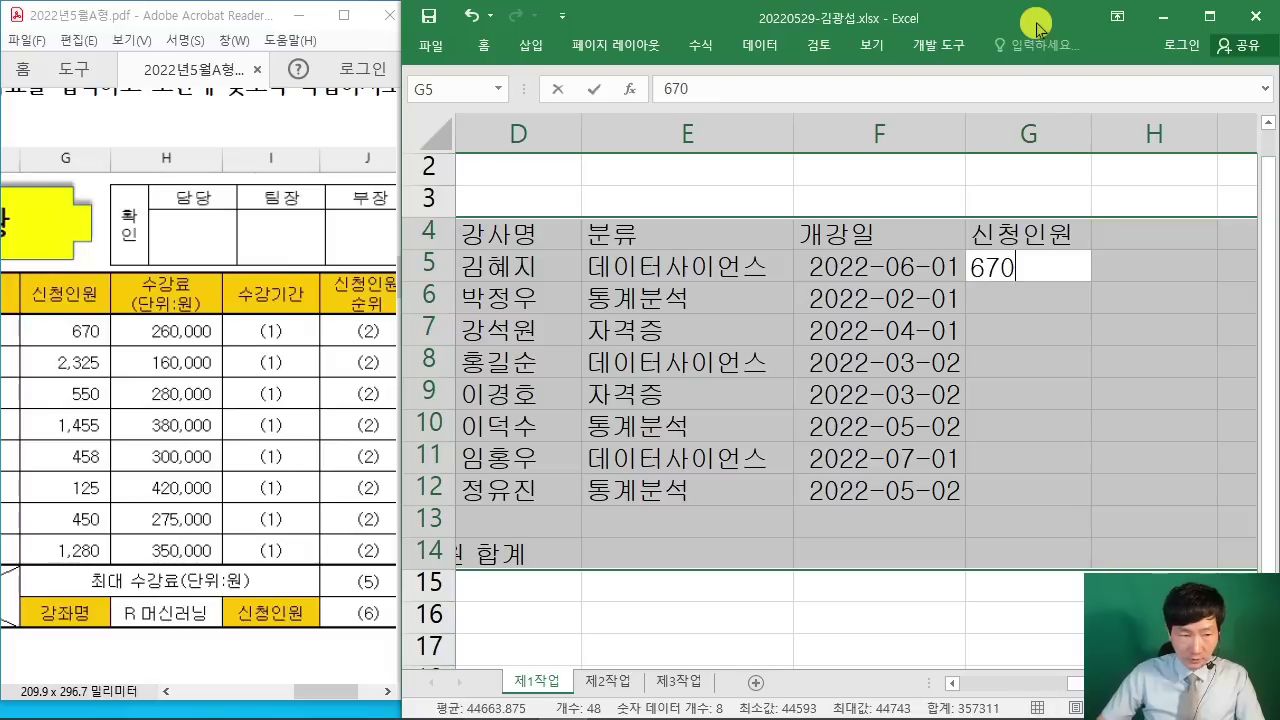
{"action": "key", "text": "Return"}
{"action": "type", "text": "2325"}
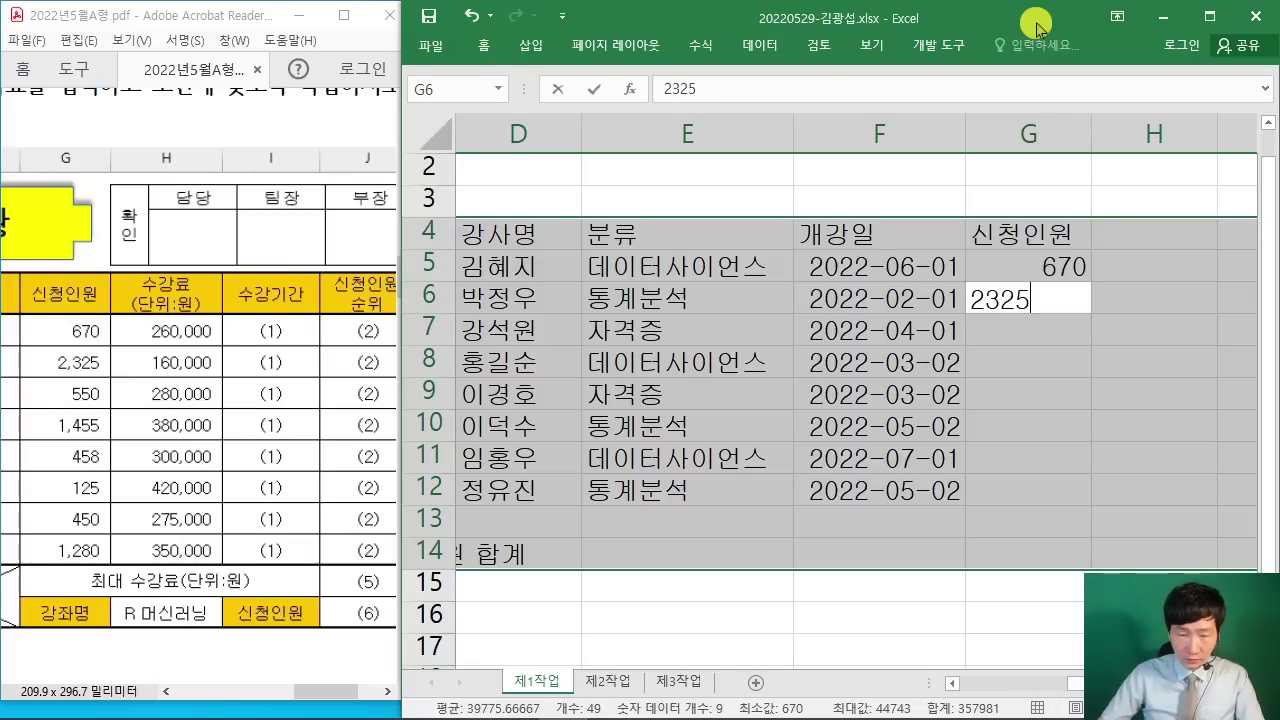
{"action": "key", "text": "Return"}
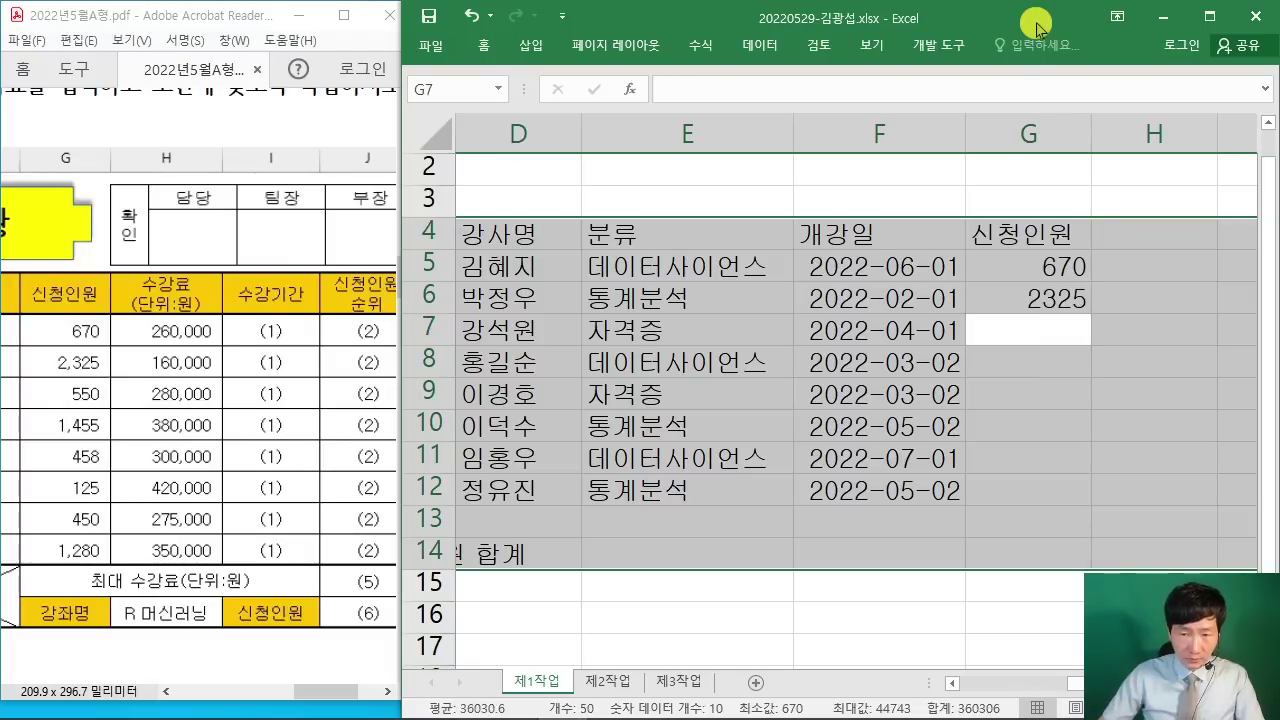
Step: Enter counts 550, 1455, 458, 125, 450 and 1280 in G7:G12, then start the G13 label
{"action": "type", "text": "55"}
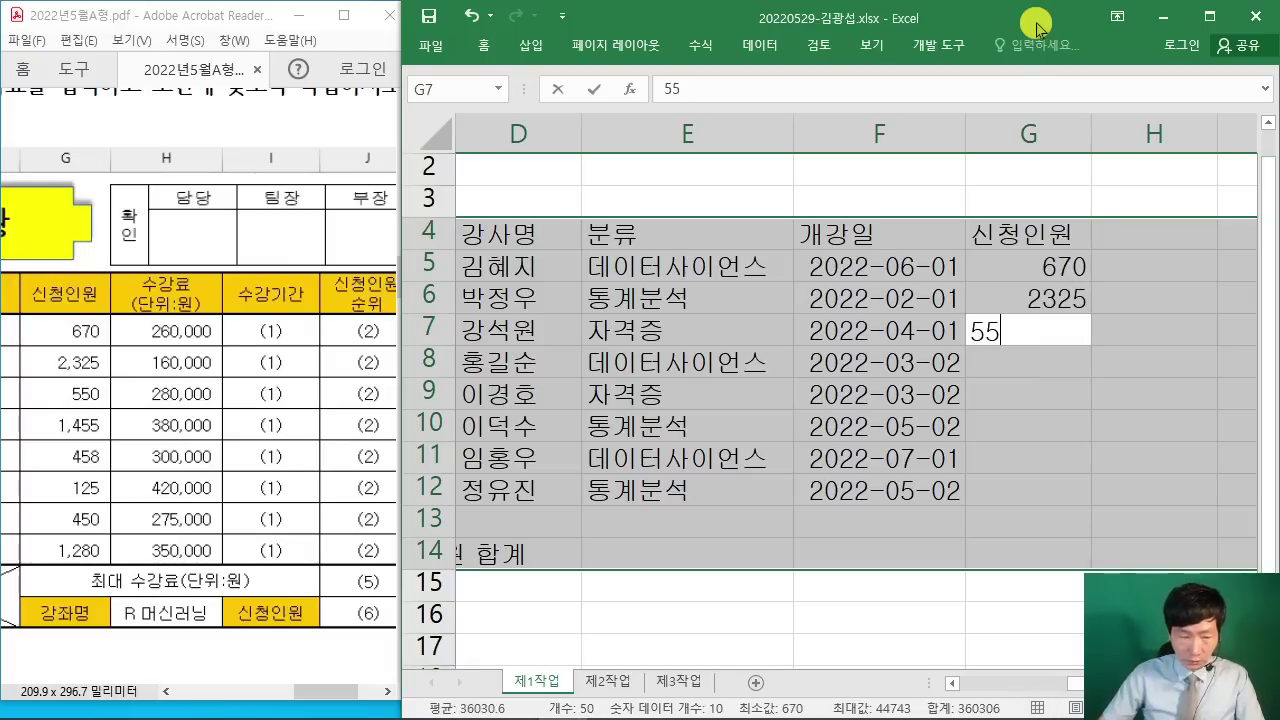
{"action": "type", "text": "0"}
{"action": "key", "text": "Return"}
{"action": "type", "text": "145"}
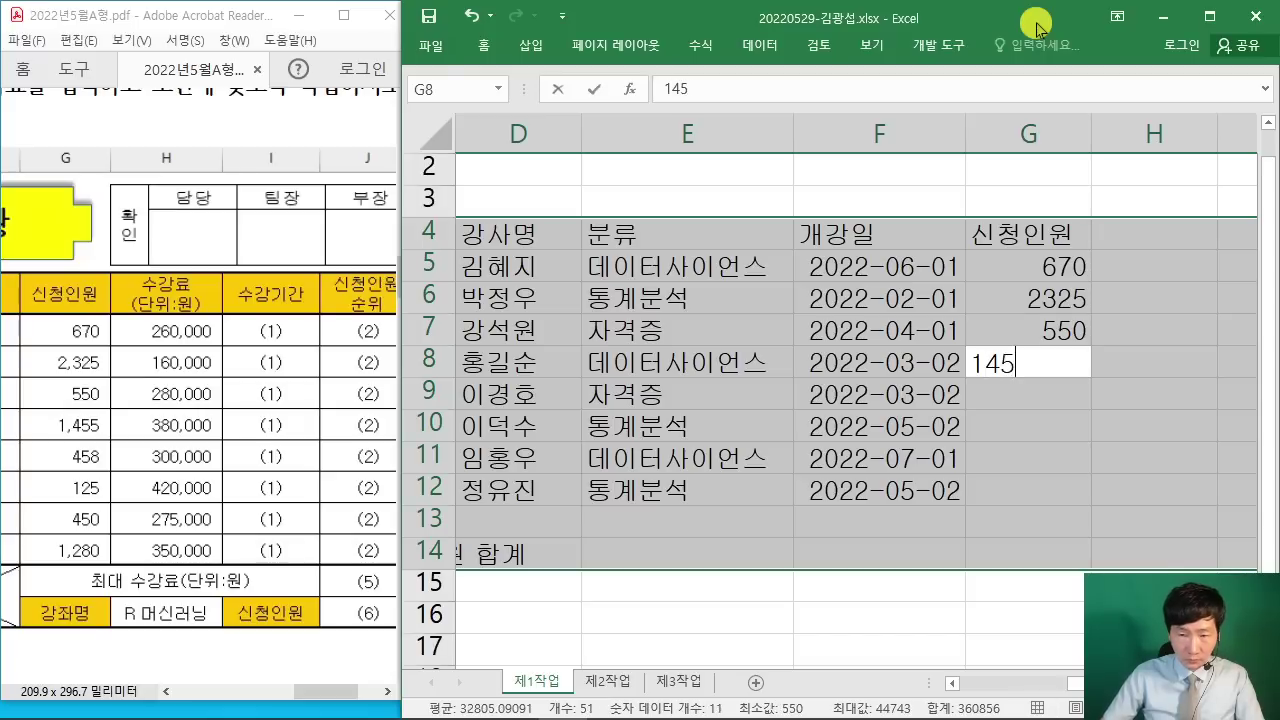
{"action": "type", "text": "5"}
{"action": "key", "text": "Return"}
{"action": "type", "text": "458"}
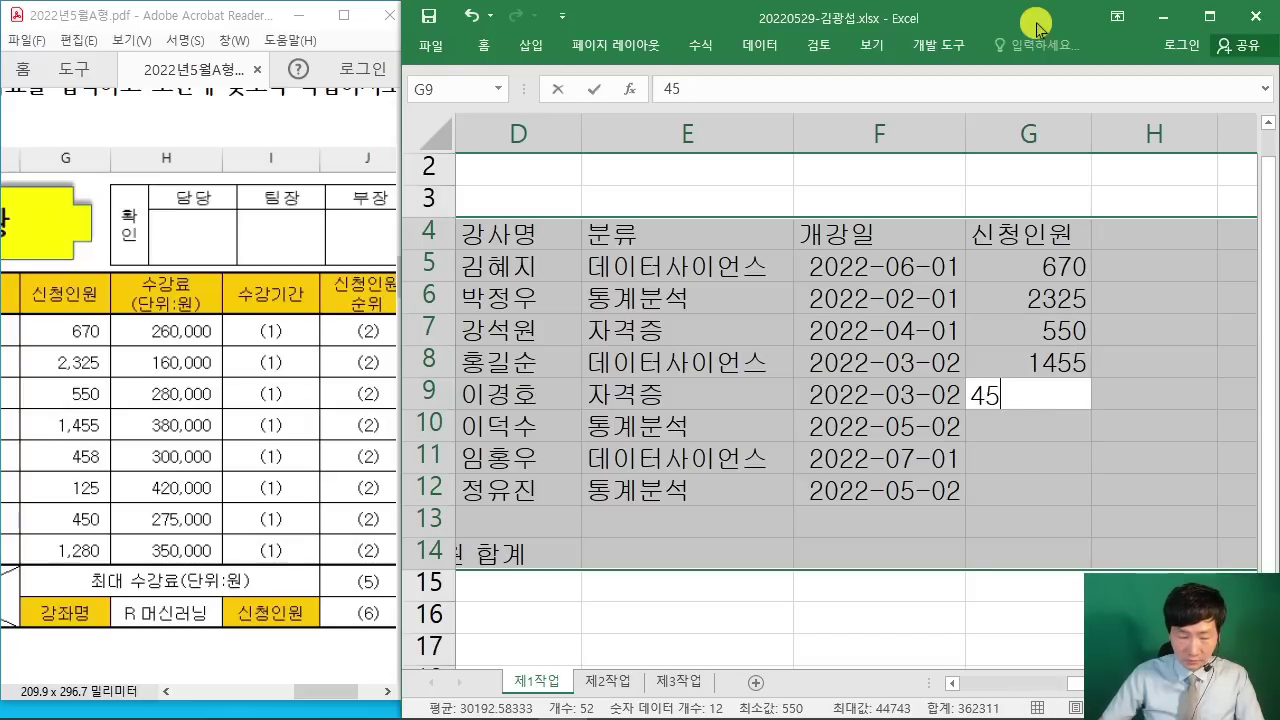
{"action": "key", "text": "Return"}
{"action": "type", "text": "125"}
{"action": "key", "text": "Return"}
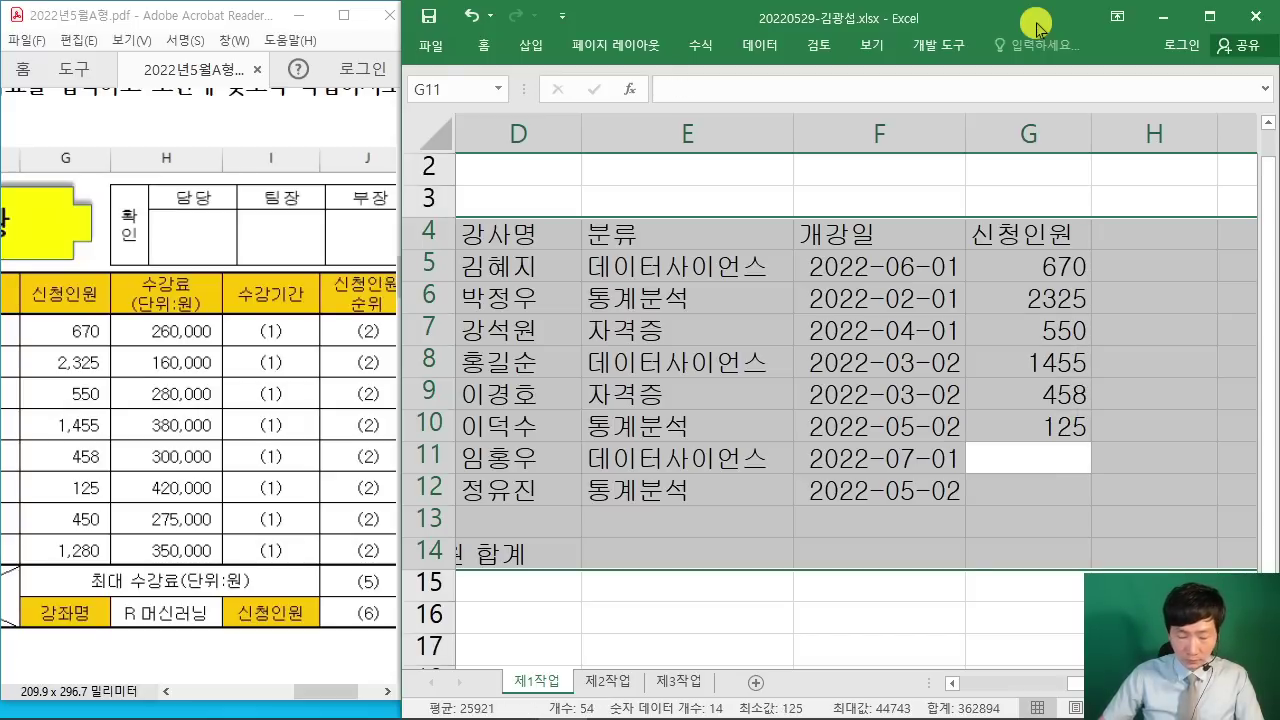
{"action": "type", "text": "450"}
{"action": "key", "text": "Return"}
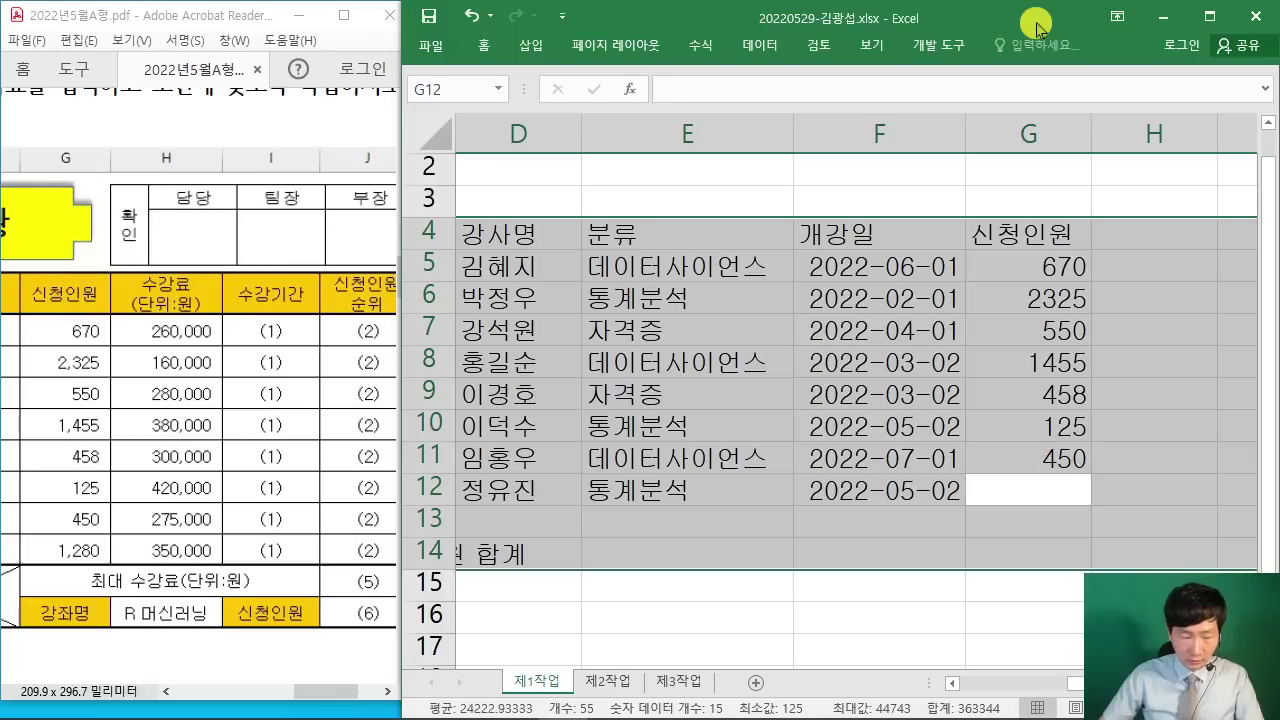
{"action": "type", "text": "1280"}
{"action": "key", "text": "Return"}
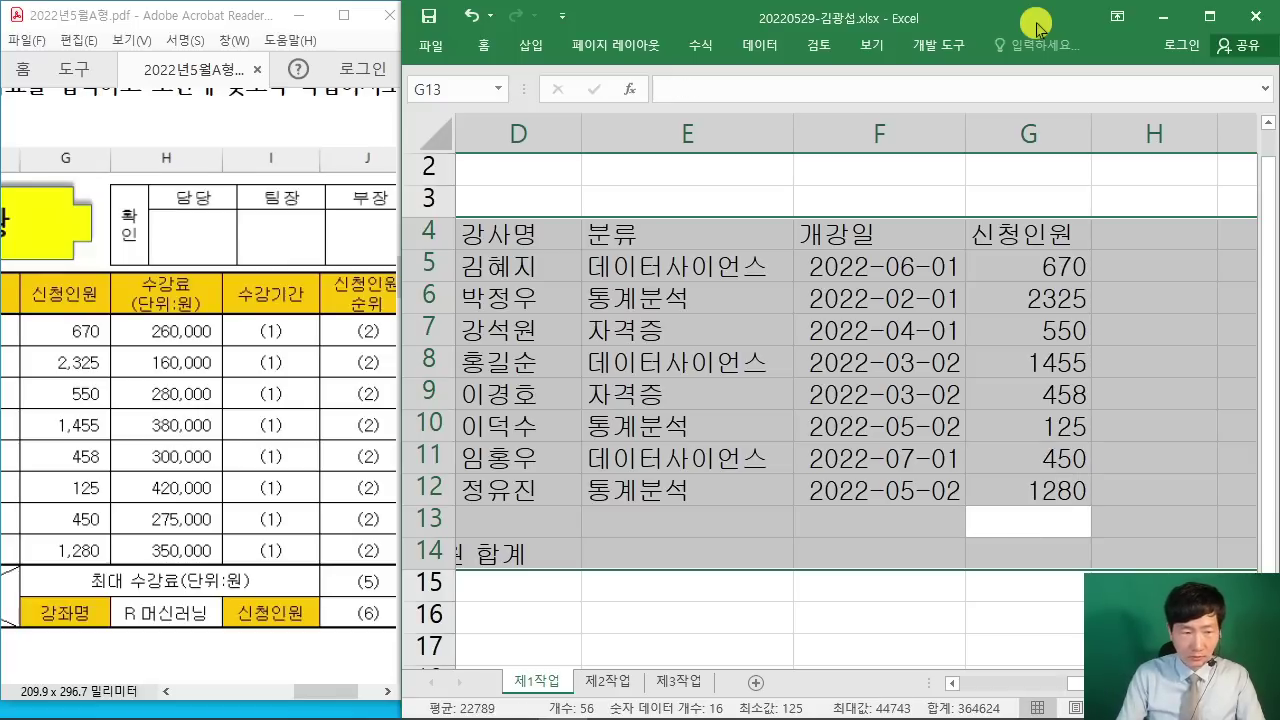
{"action": "type", "text": "최대 수강료"}
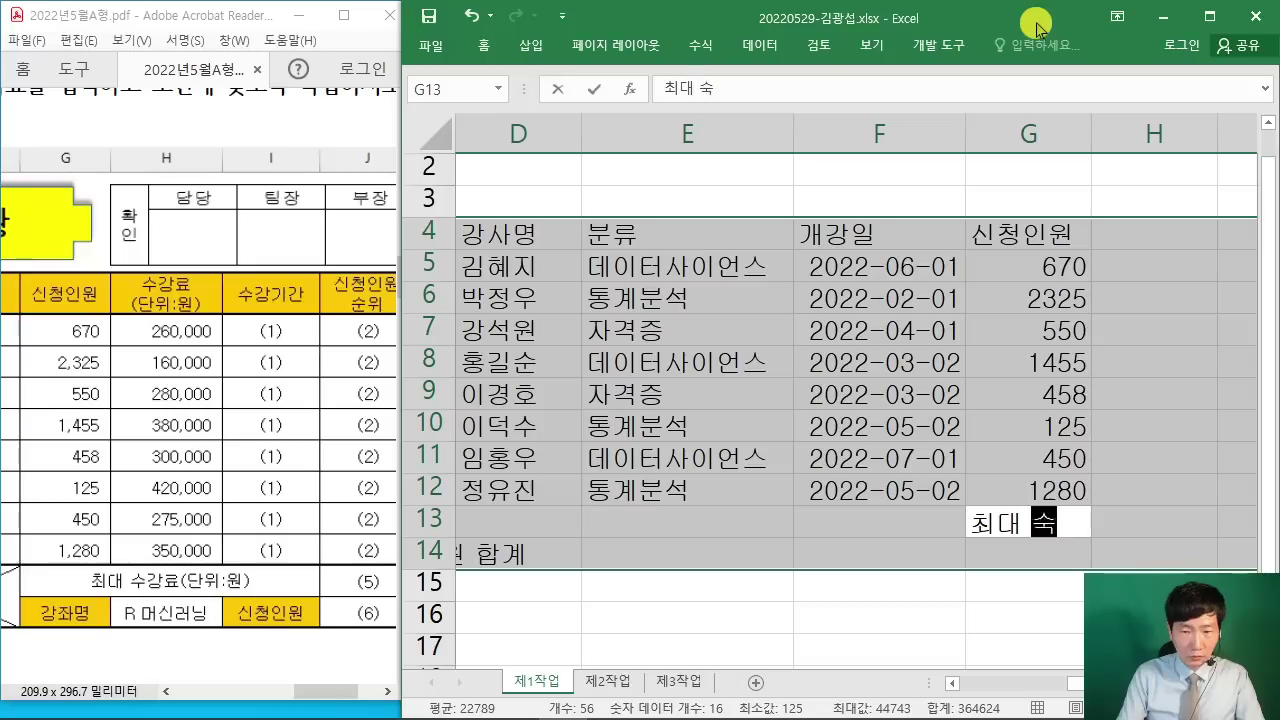
{"action": "type", "text": "(다"}
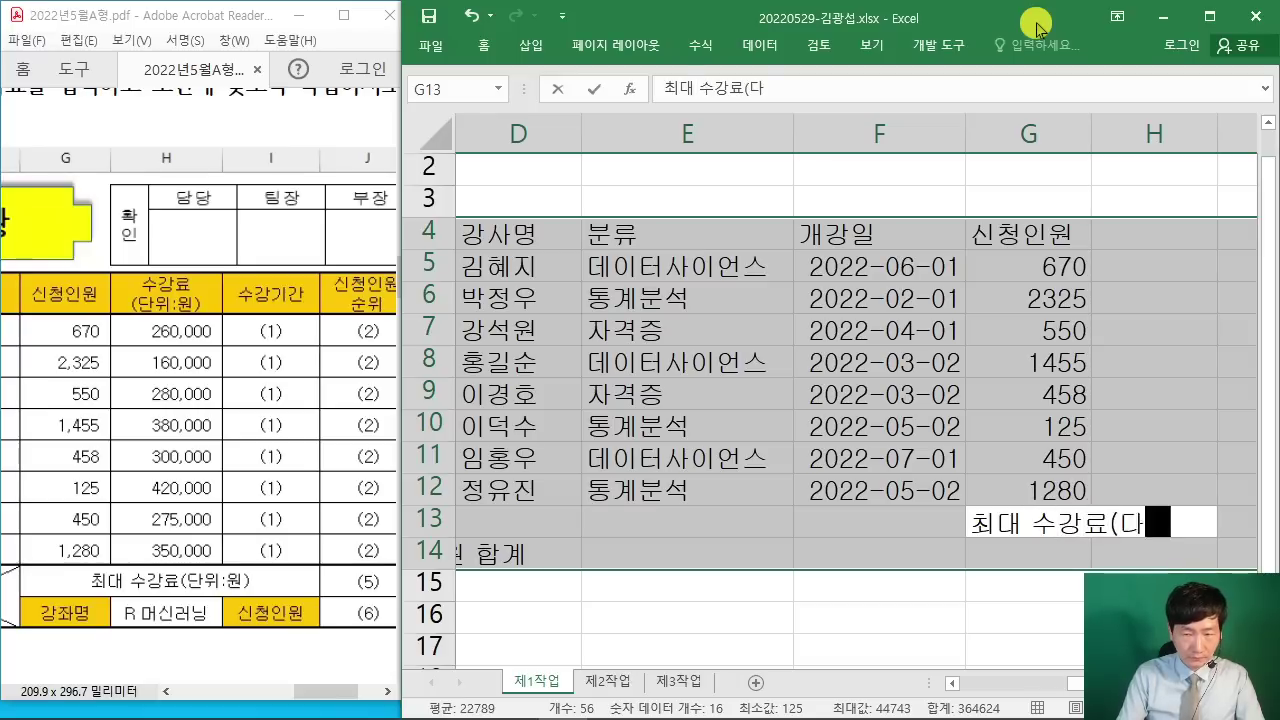
{"action": "key", "text": "BackSpace"}
{"action": "type", "text": "단위"}
Step: Complete the label 최대 수강료(단위:원) in G13 and enter 강좌명 in G14
{"action": "key", "text": "Hangul"}
{"action": "type", "text": ":원)"}
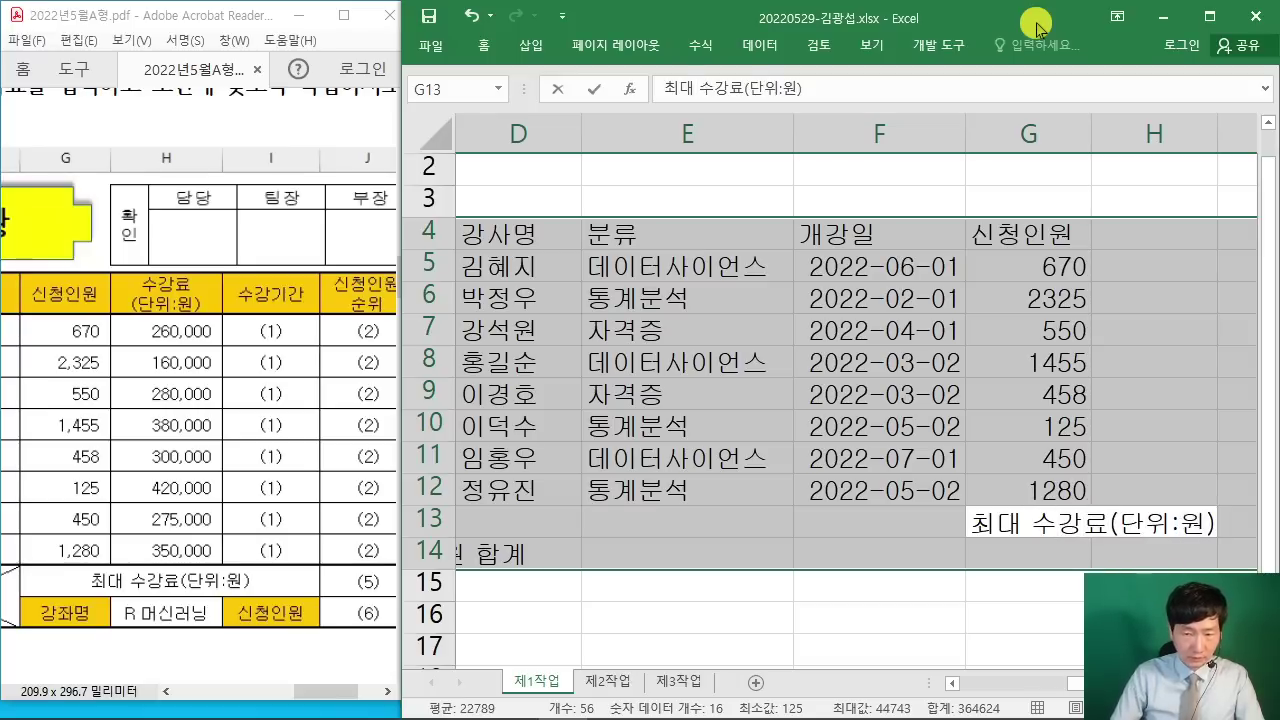
{"action": "key", "text": "Return"}
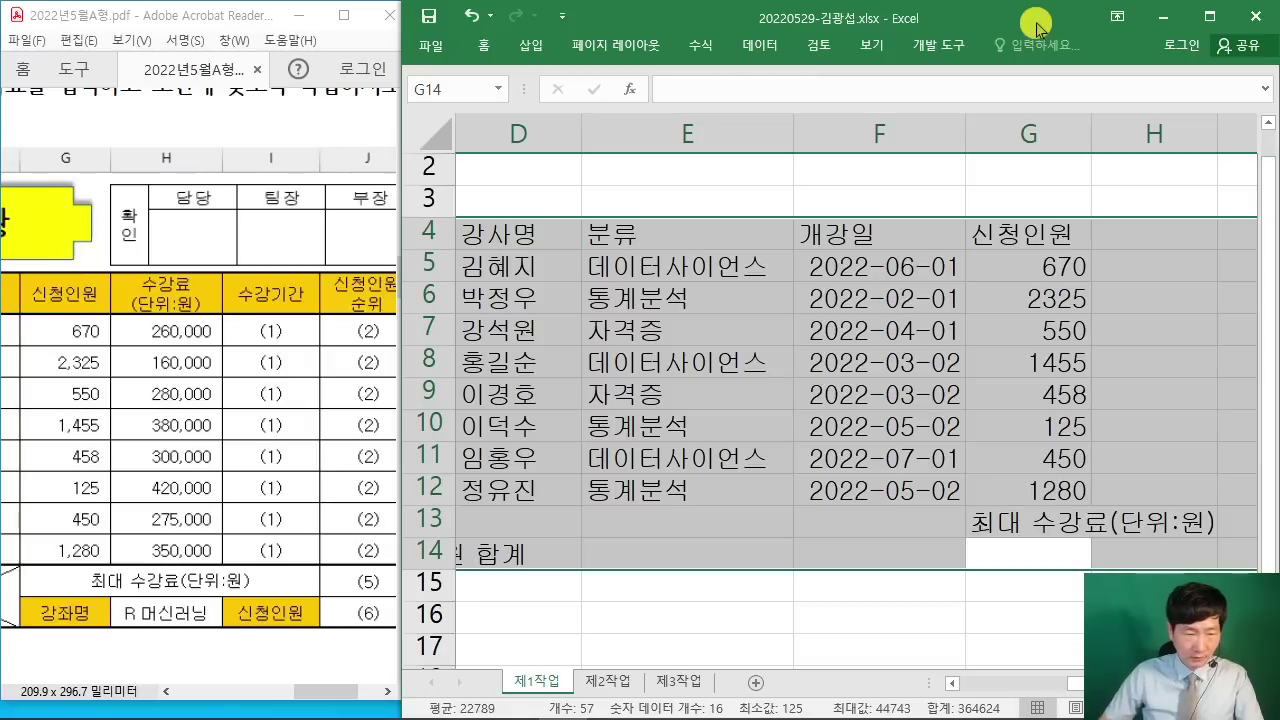
{"action": "type", "text": "강좌명"}
{"action": "key", "text": "Return"}
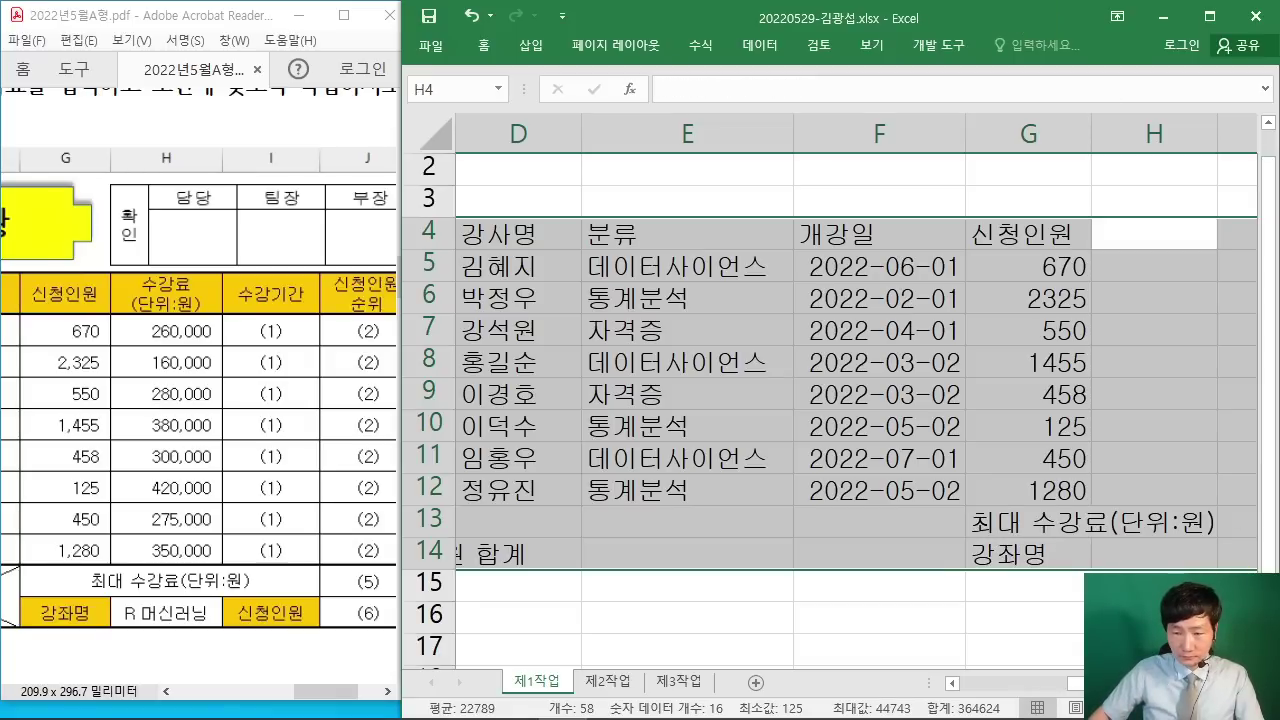
{"action": "scroll", "coordinate": [830, 400], "scroll_direction": "right", "scroll_amount": 3}
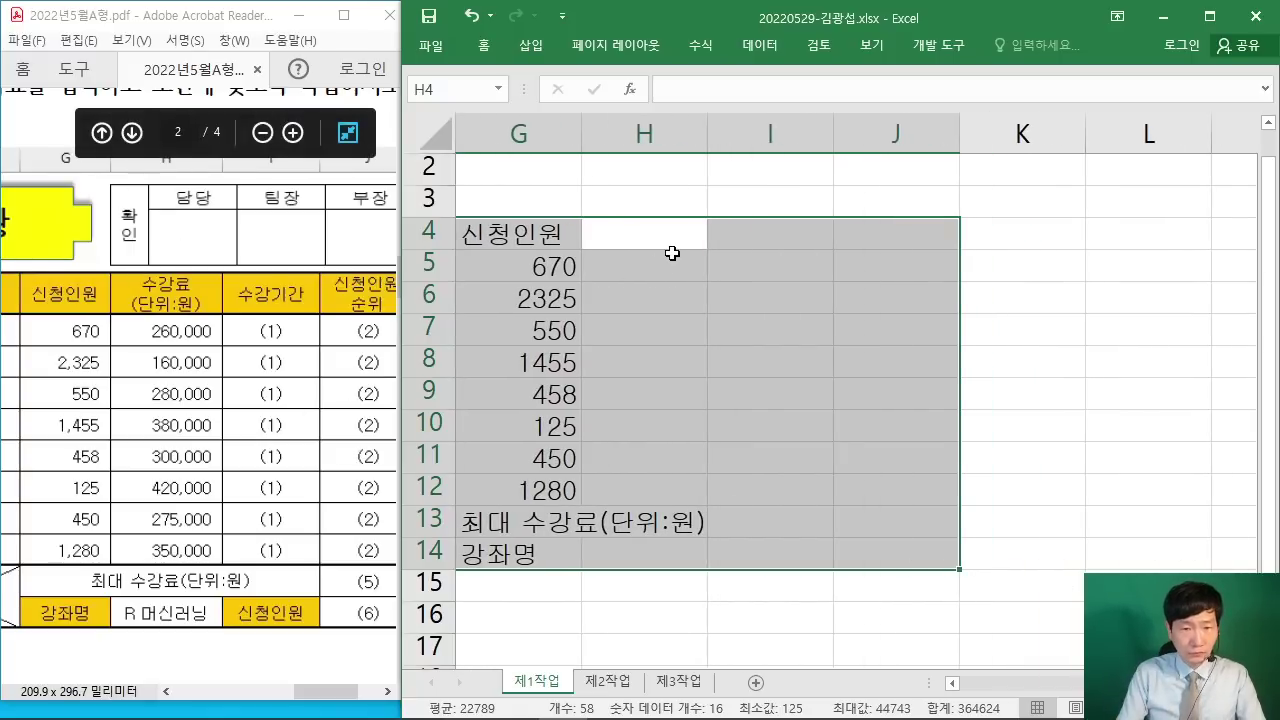
Step: Enter the two-line header 수강료 / (단위:원) in H4
{"action": "type", "text": "수강료"}
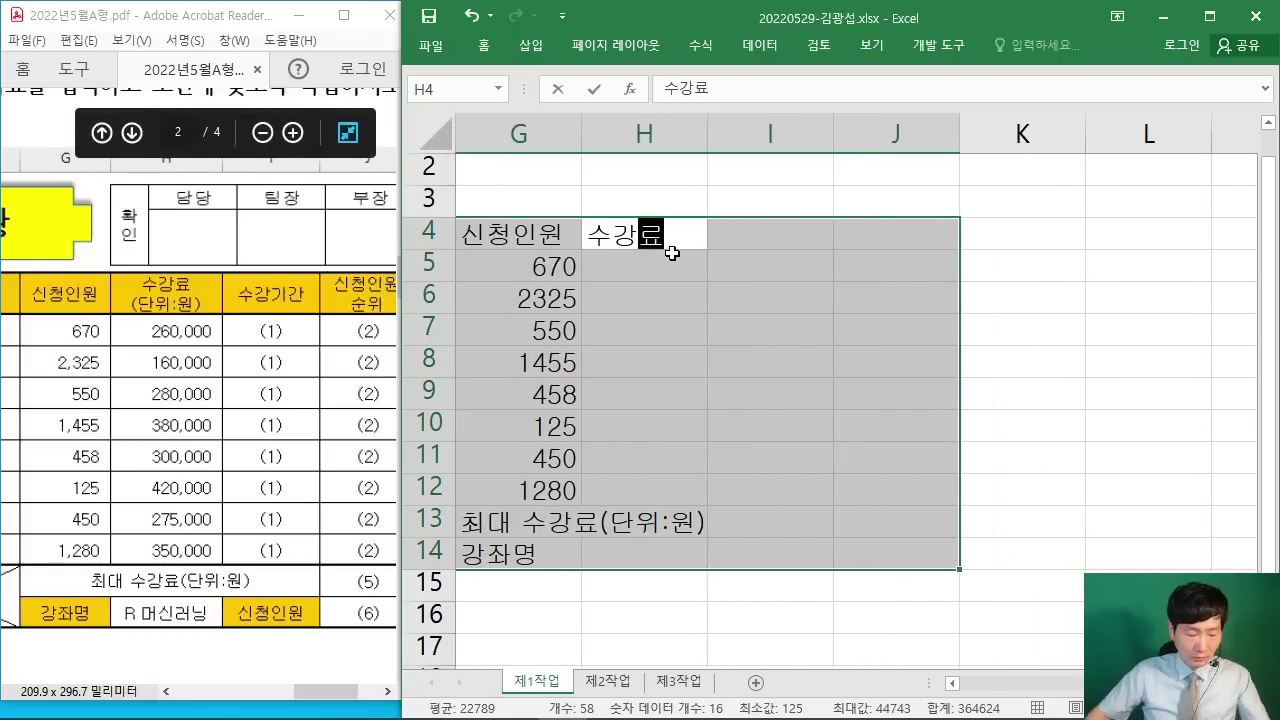
{"action": "key", "text": "ctrl+2"}
{"action": "mouse_move", "coordinate": [630, 36]}
{"action": "left_mouse_down"}
{"action": "mouse_move", "coordinate": [668, 204]}
{"action": "mouse_move", "coordinate": [818, 204]}
{"action": "left_mouse_up"}
{"action": "left_click_drag", "start_coordinate": [667, 180], "coordinate": [806, 165]}
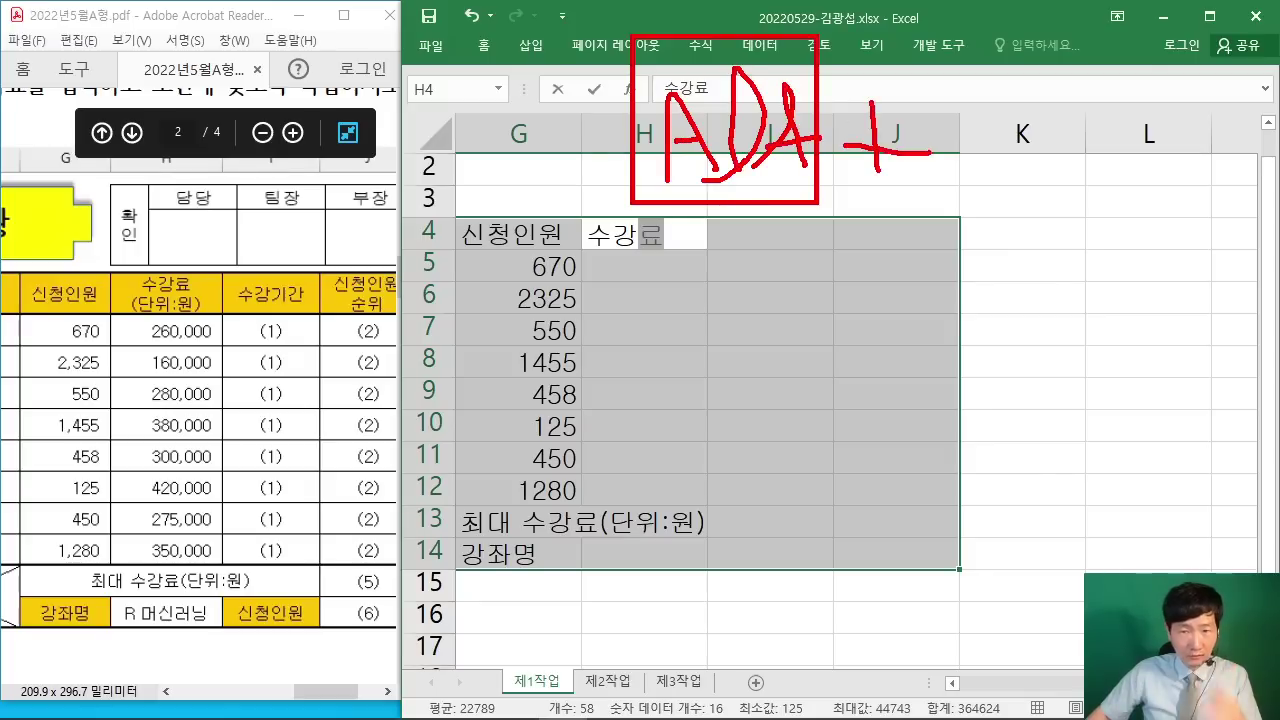
{"action": "left_click_drag", "start_coordinate": [952, 54], "coordinate": [1150, 229]}
{"action": "left_click_drag", "start_coordinate": [978, 130], "coordinate": [962, 184]}
{"action": "mouse_move", "coordinate": [990, 121]}
{"action": "left_mouse_down"}
{"action": "mouse_move", "coordinate": [1034, 119]}
{"action": "mouse_move", "coordinate": [1074, 144]}
{"action": "left_mouse_up"}
{"action": "mouse_move", "coordinate": [1082, 98]}
{"action": "left_mouse_down"}
{"action": "mouse_move", "coordinate": [1078, 186]}
{"action": "mouse_move", "coordinate": [1102, 156]}
{"action": "left_mouse_up"}
{"action": "left_click_drag", "start_coordinate": [1100, 172], "coordinate": [1148, 180]}
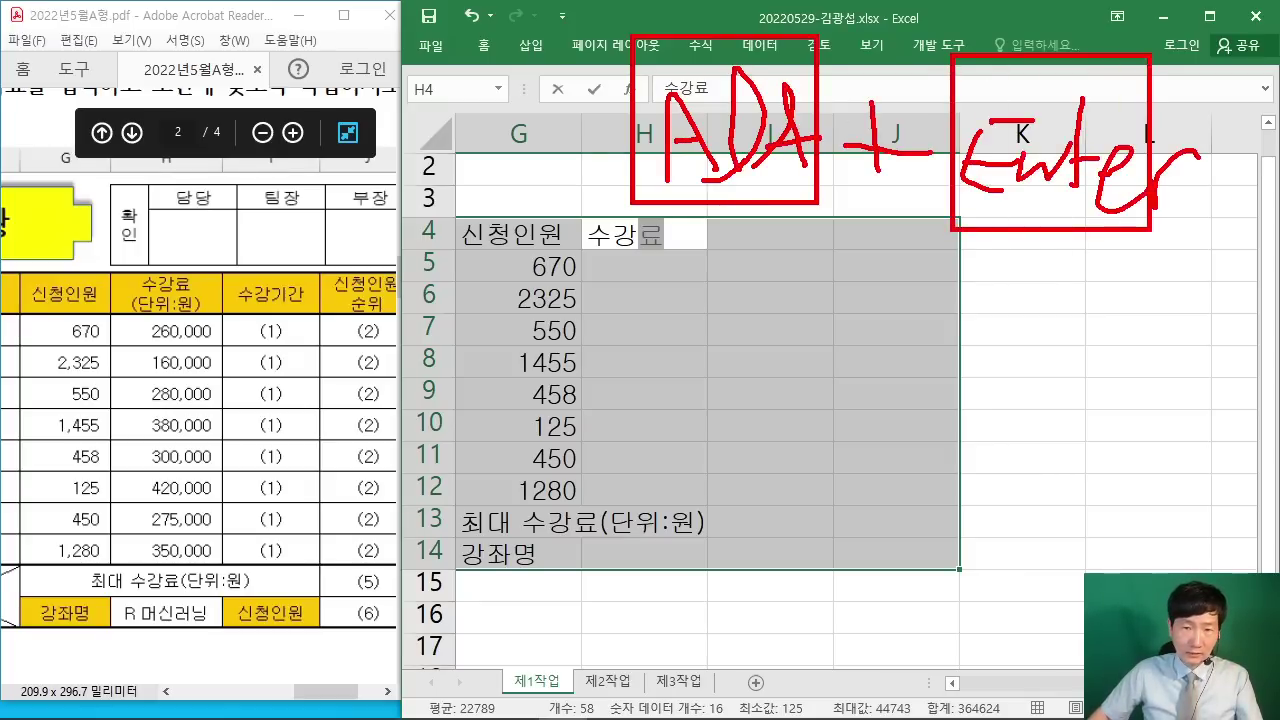
{"action": "key", "text": "Escape"}
{"action": "key", "text": "alt+Return"}
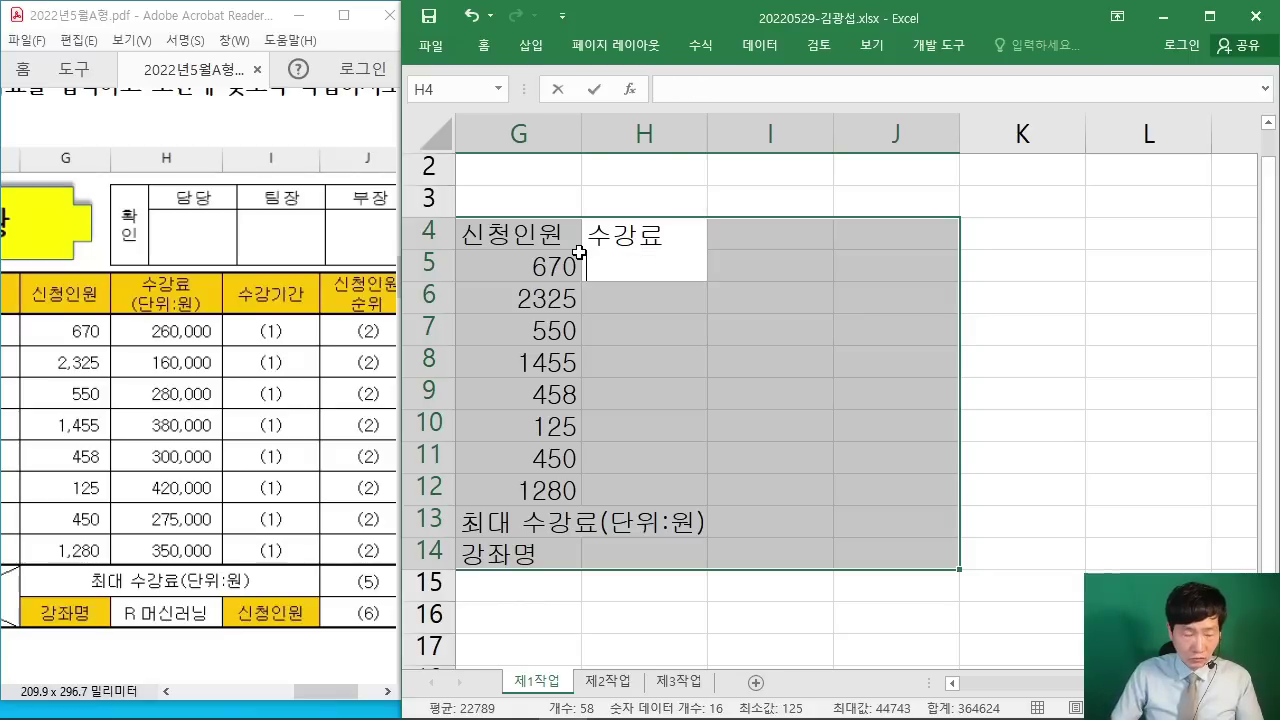
{"action": "type", "text": "(단위"}
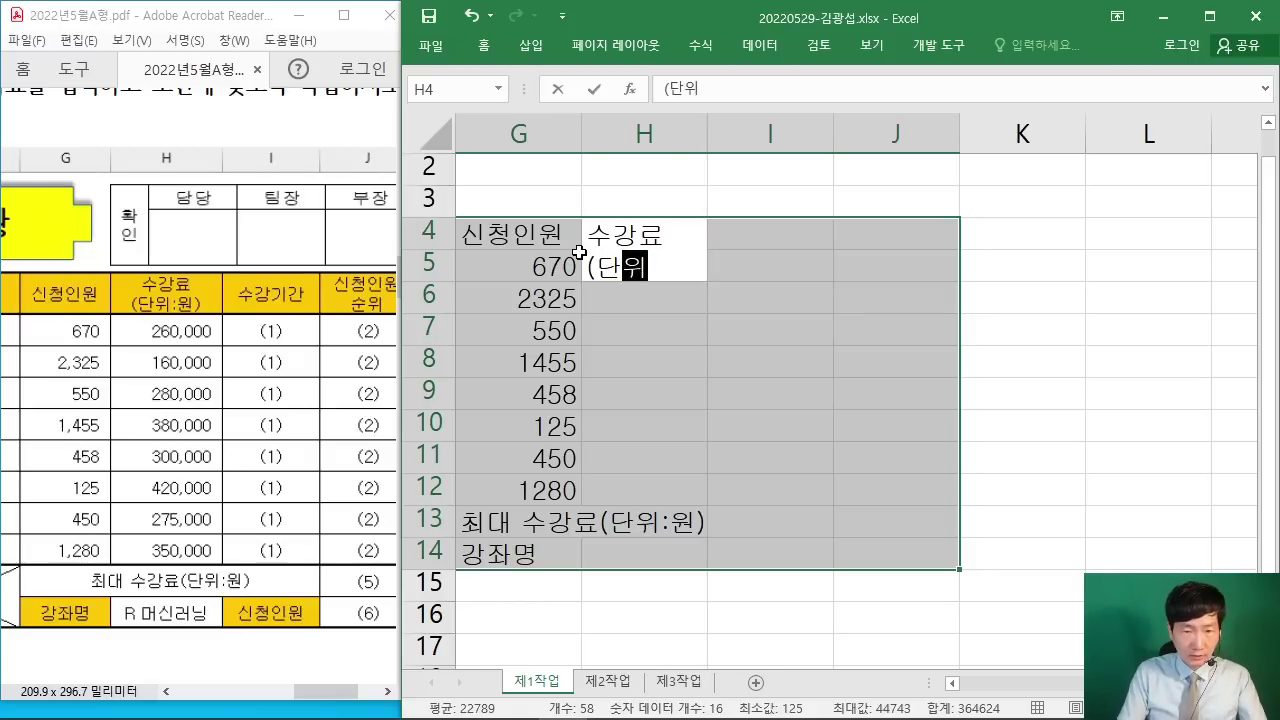
{"action": "type", "text": ":원)"}
{"action": "key", "text": "Return"}
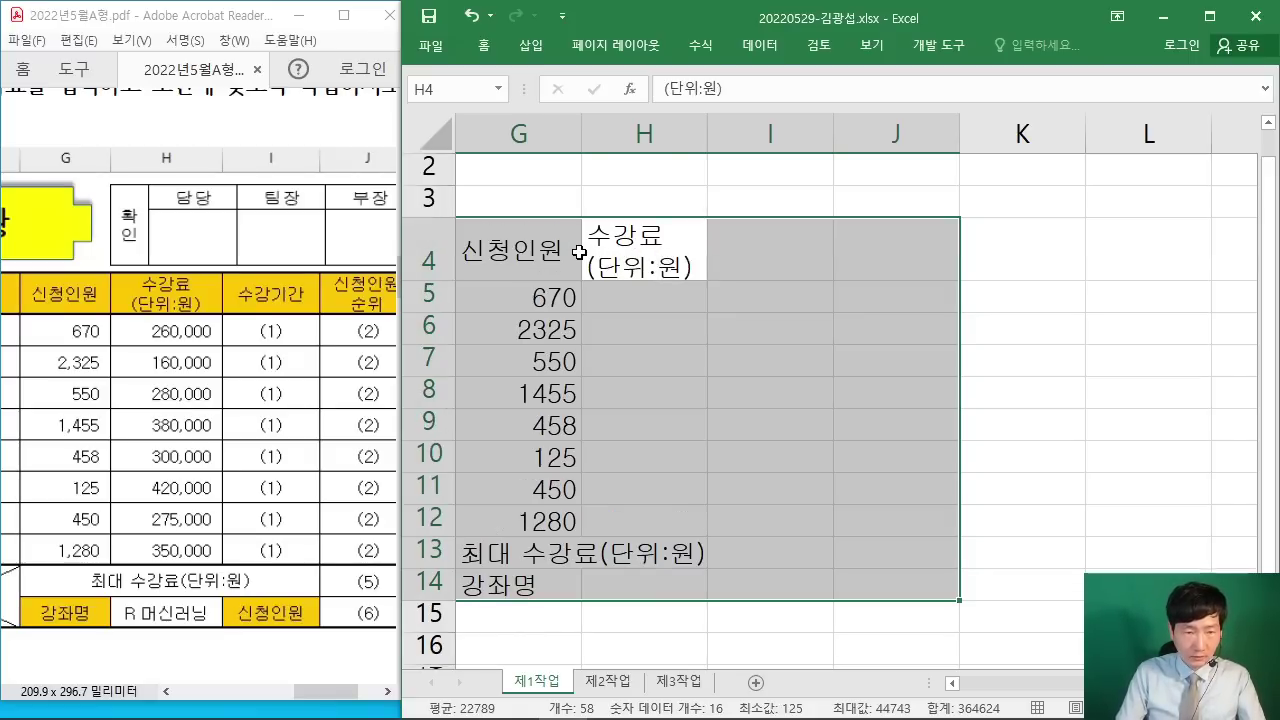
Step: Enter the fees 260000, 160000, 280000 and 380000 in H5:H8
{"action": "type", "text": "260000"}
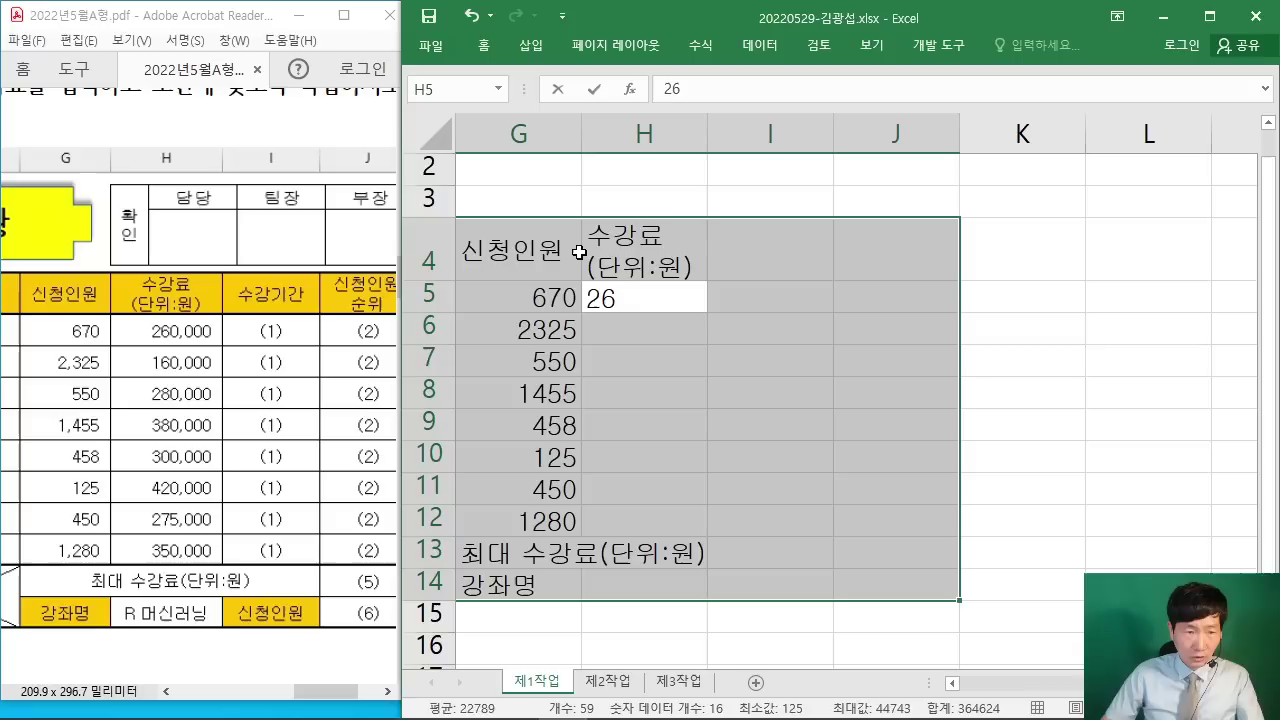
{"action": "key", "text": "Return"}
{"action": "type", "text": "16"}
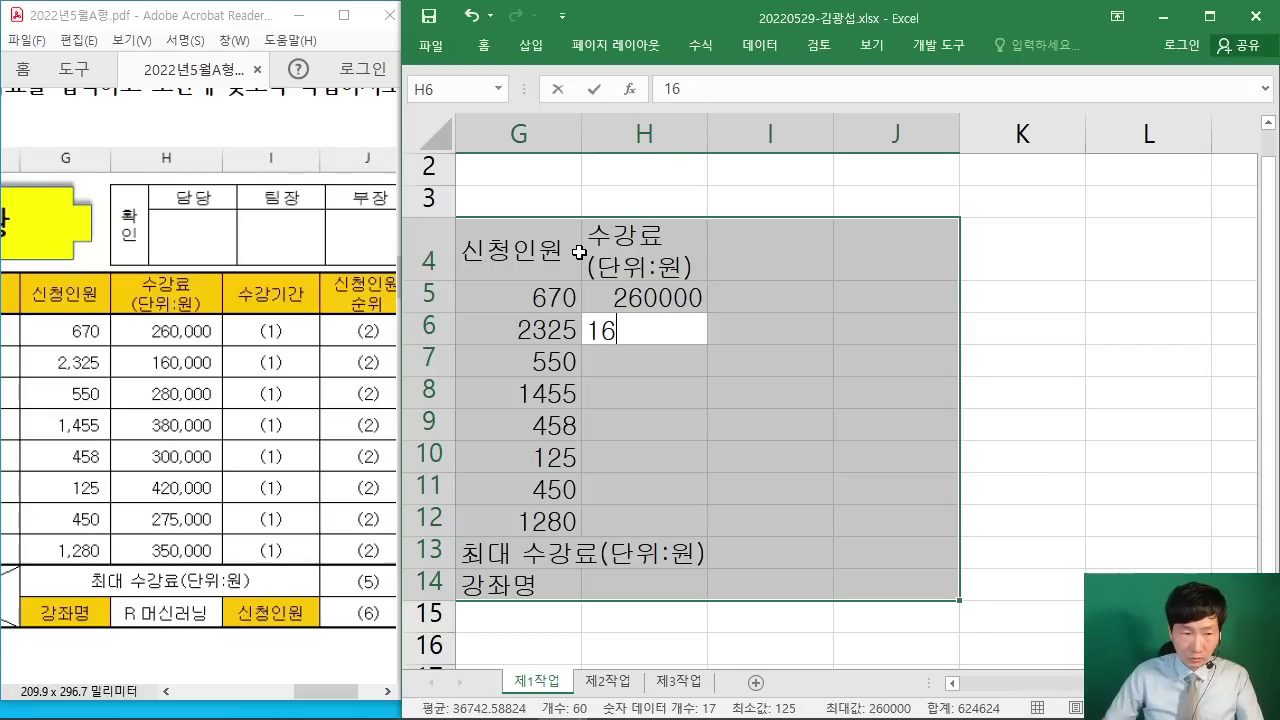
{"action": "type", "text": "0000"}
{"action": "key", "text": "Return"}
{"action": "type", "text": "280"}
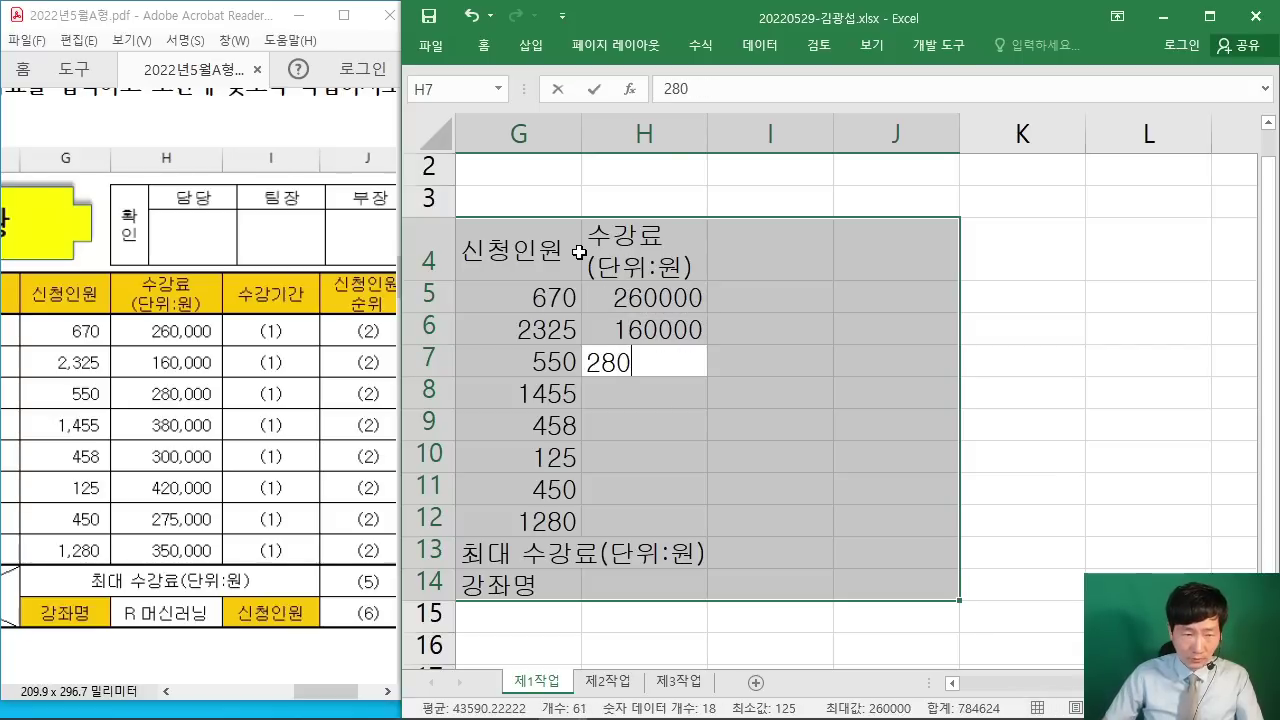
{"action": "type", "text": "000"}
{"action": "key", "text": "Return"}
{"action": "type", "text": "38"}
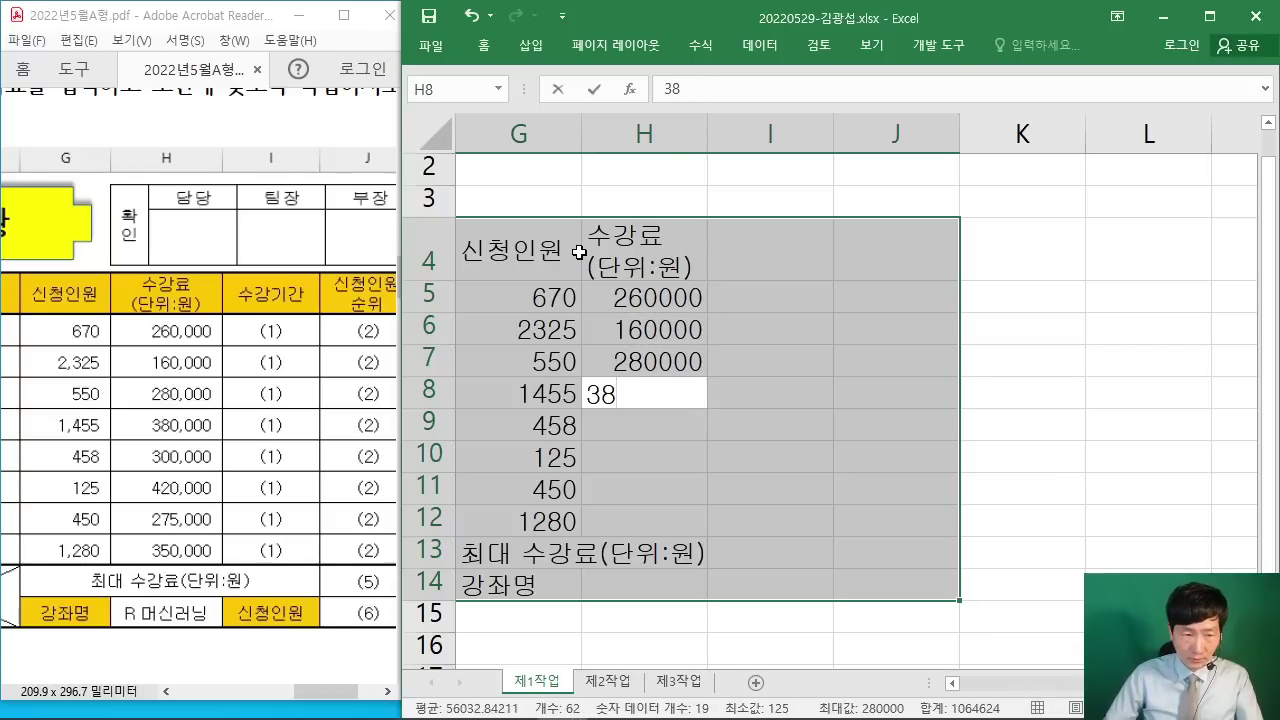
{"action": "type", "text": "0000"}
{"action": "key", "text": "Return"}
Step: Enter the remaining fees 300000, 420000, 275000 and 350000 in H9:H12
{"action": "type", "text": "3"}
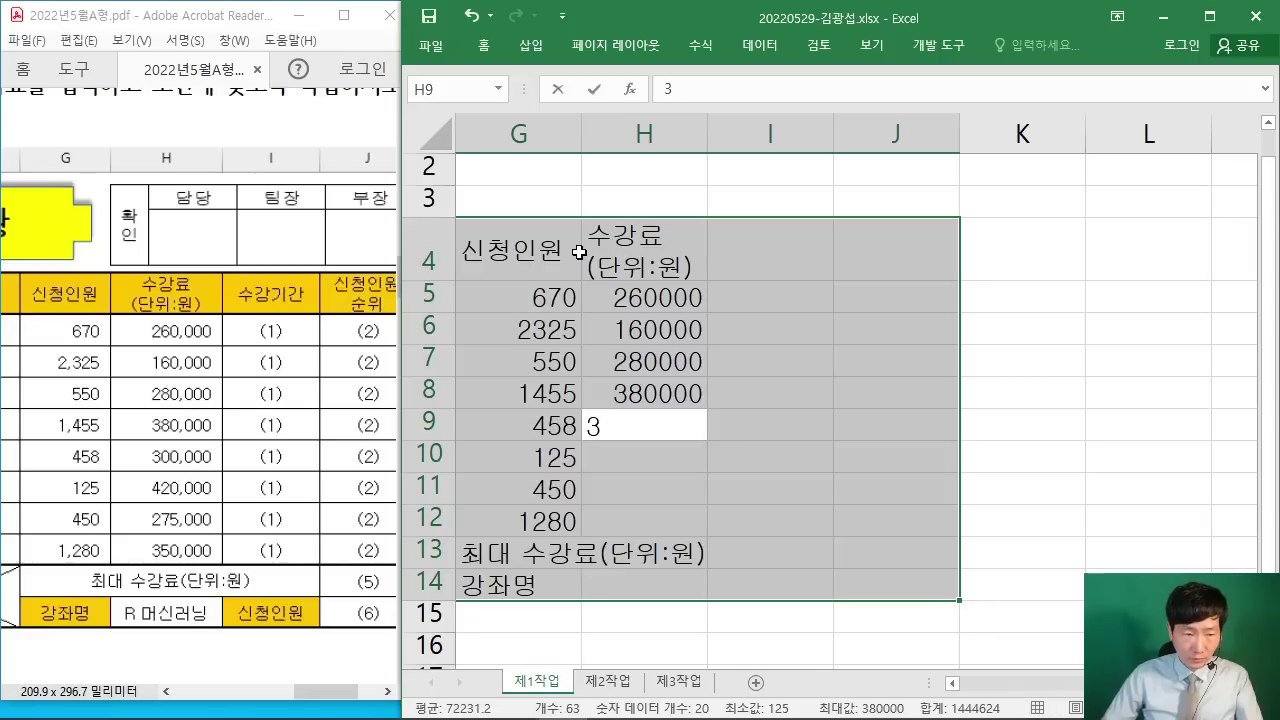
{"action": "type", "text": "00000"}
{"action": "key", "text": "Return"}
{"action": "type", "text": "42"}
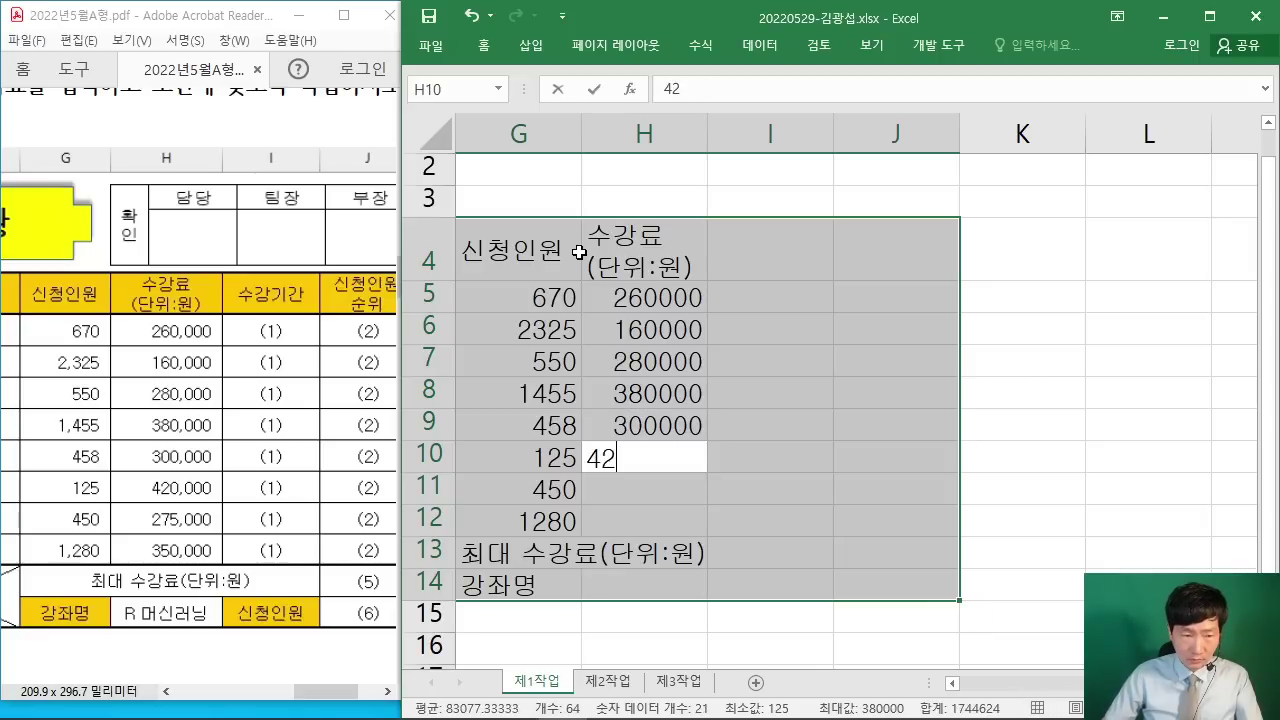
{"action": "type", "text": "0000"}
{"action": "key", "text": "Return"}
{"action": "type", "text": "27"}
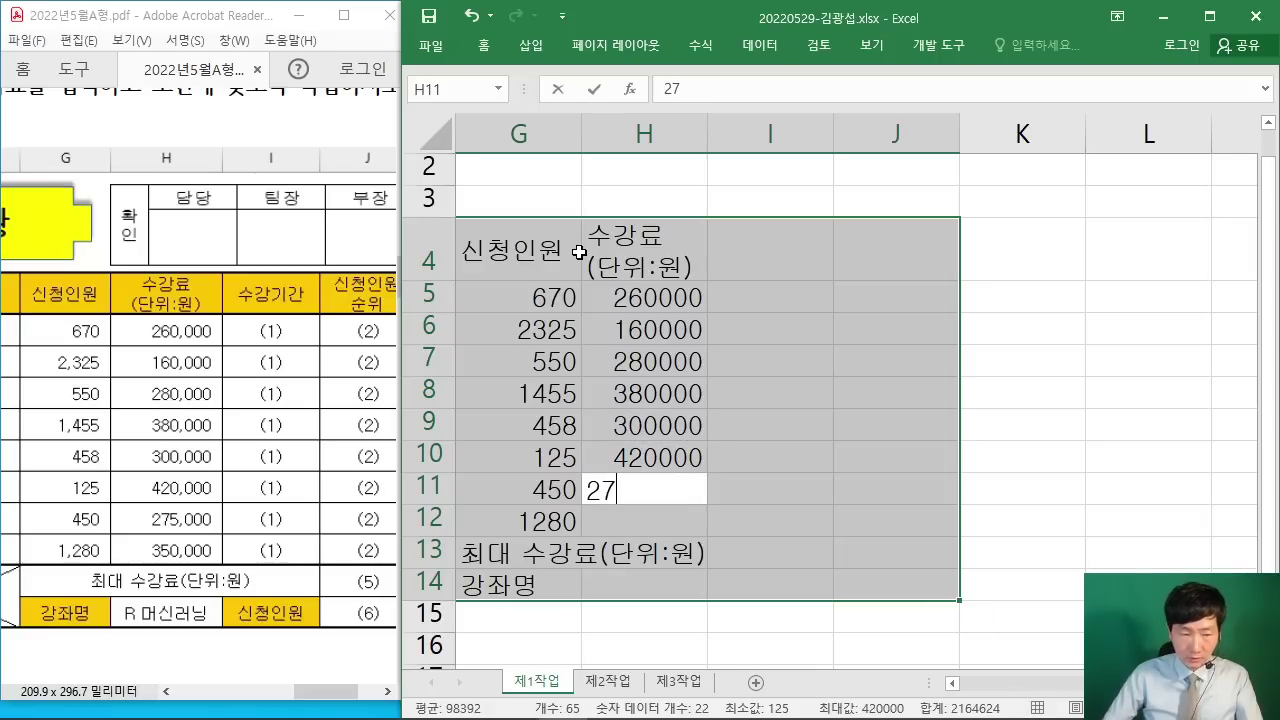
{"action": "type", "text": "5000"}
{"action": "key", "text": "Return"}
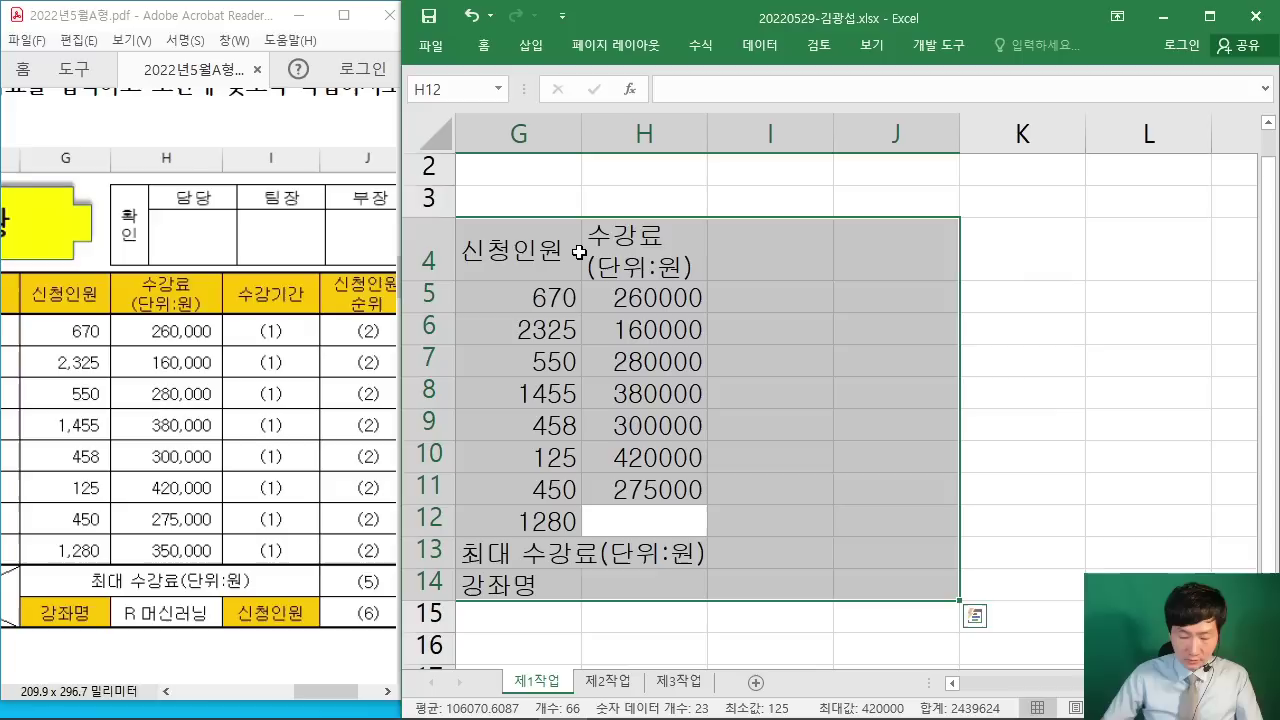
{"action": "type", "text": "350000"}
{"action": "key", "text": "Return"}
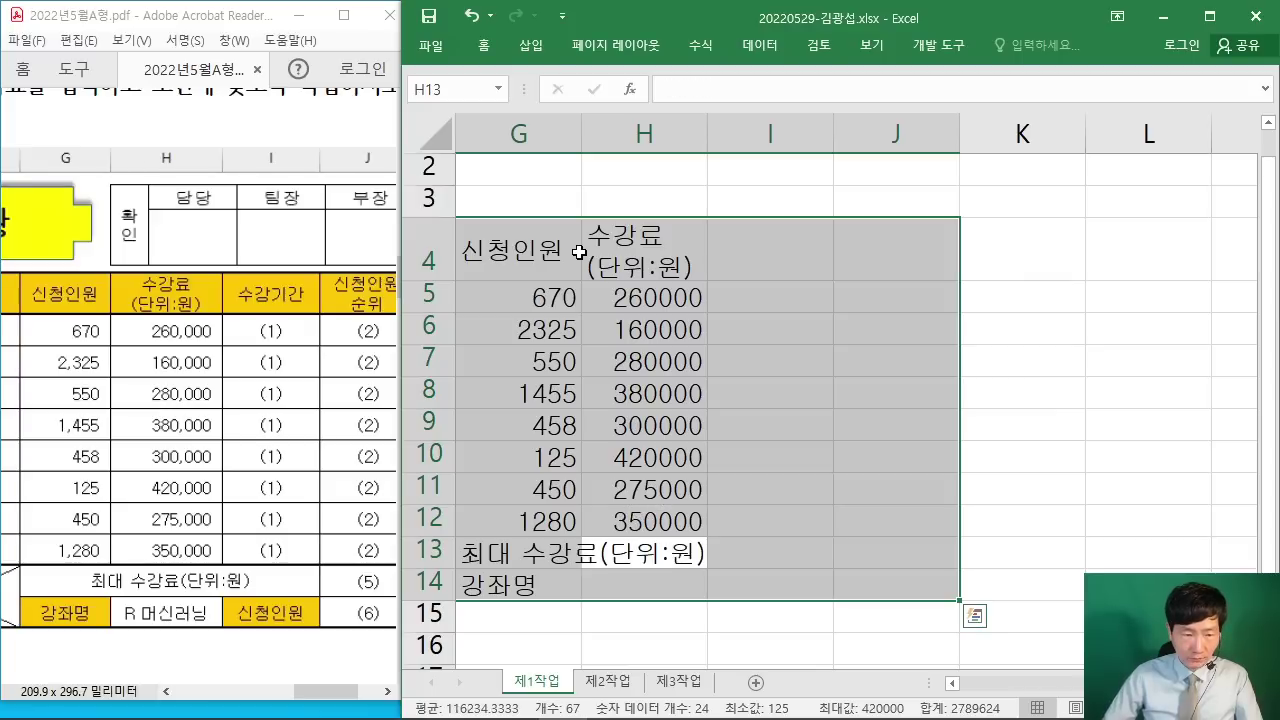
{"action": "key", "text": "Return"}
{"action": "key", "text": "Return"}
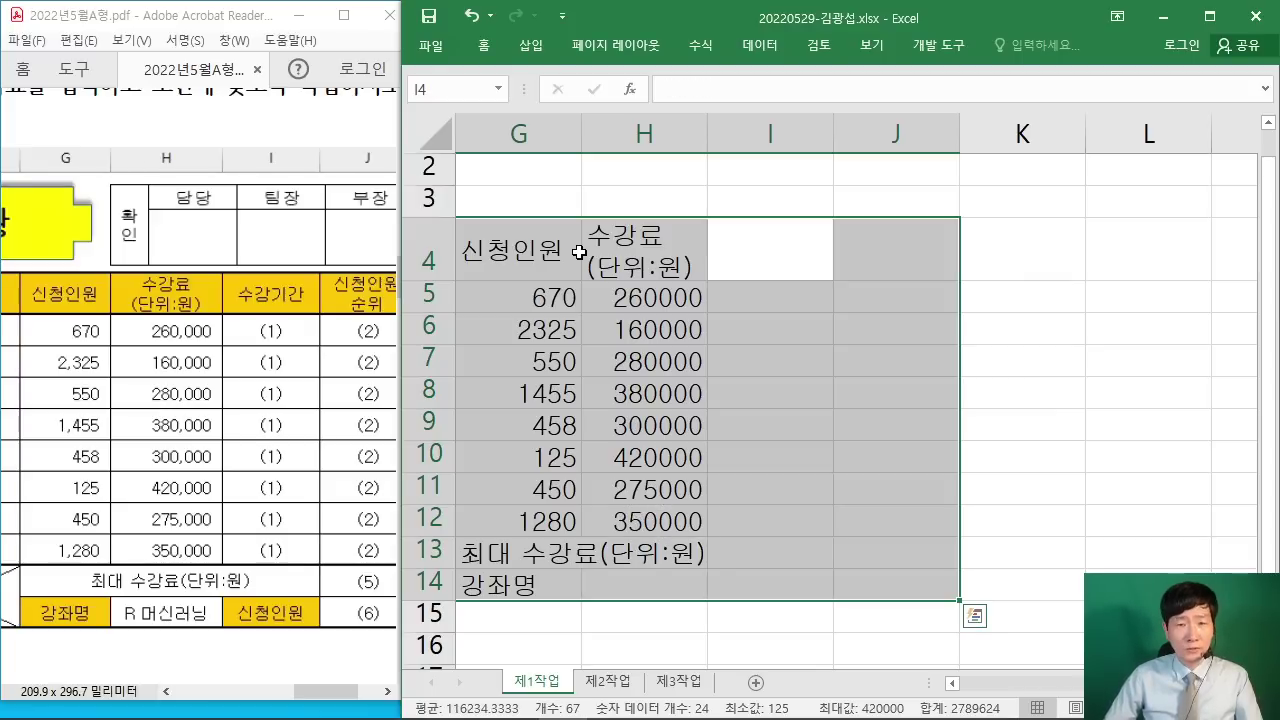
Step: Enter the 수강기간 header in I4 and the 신청인원 label in I14
{"action": "type", "text": "수강기간"}
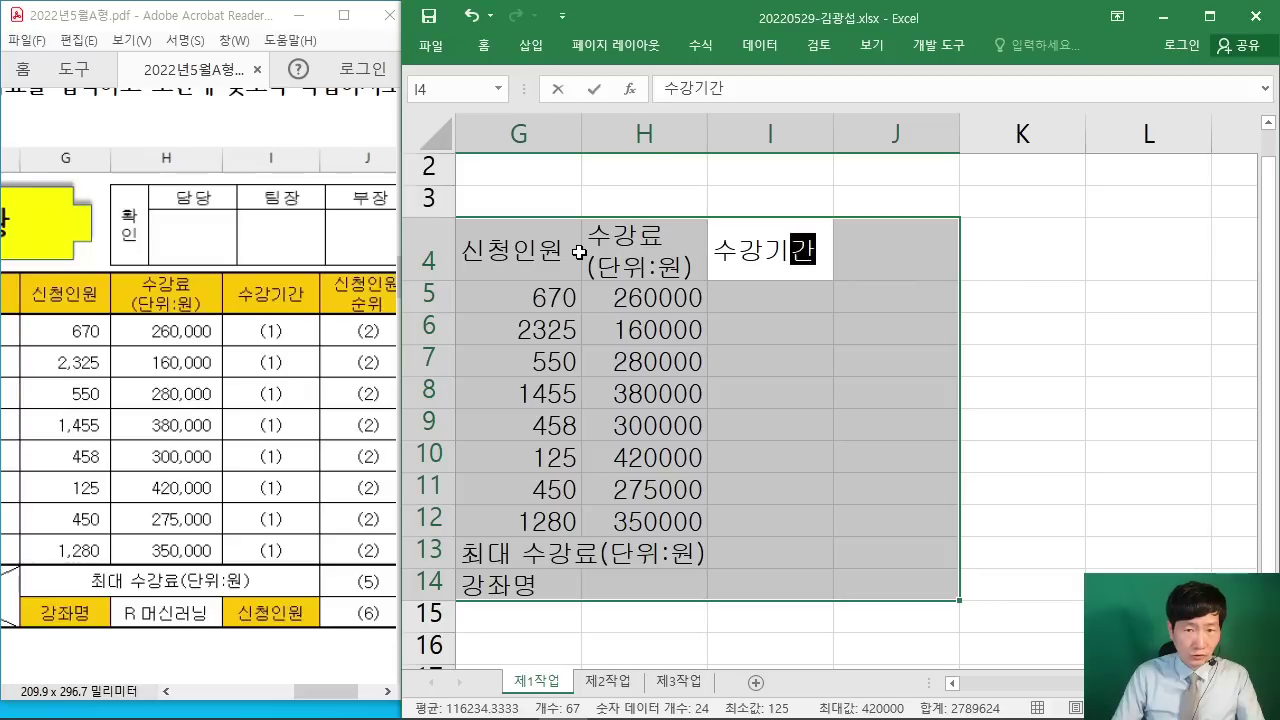
{"action": "key", "text": "Return"}
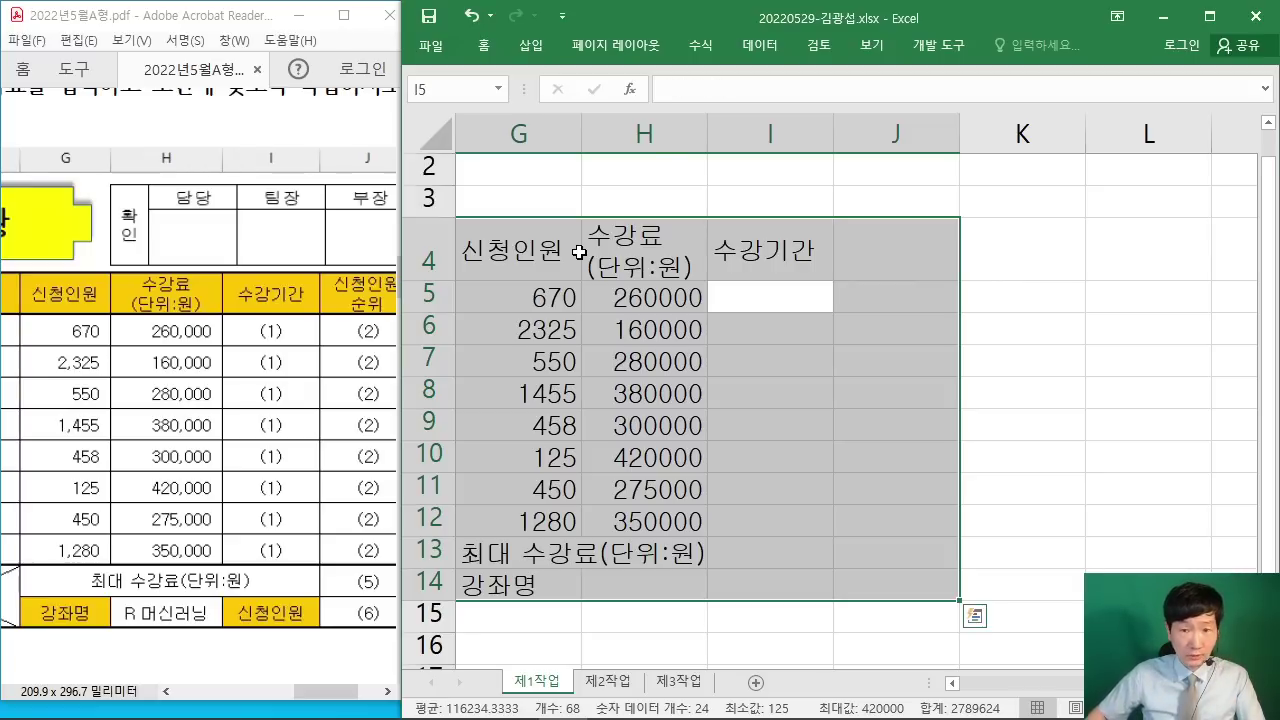
{"action": "key", "text": "Return"}
{"action": "key", "text": "Return"}
{"action": "key", "text": "Return"}
{"action": "key", "text": "Return"}
{"action": "key", "text": "Return"}
{"action": "key", "text": "Return"}
{"action": "key", "text": "Return"}
{"action": "key", "text": "Return"}
{"action": "key", "text": "Return"}
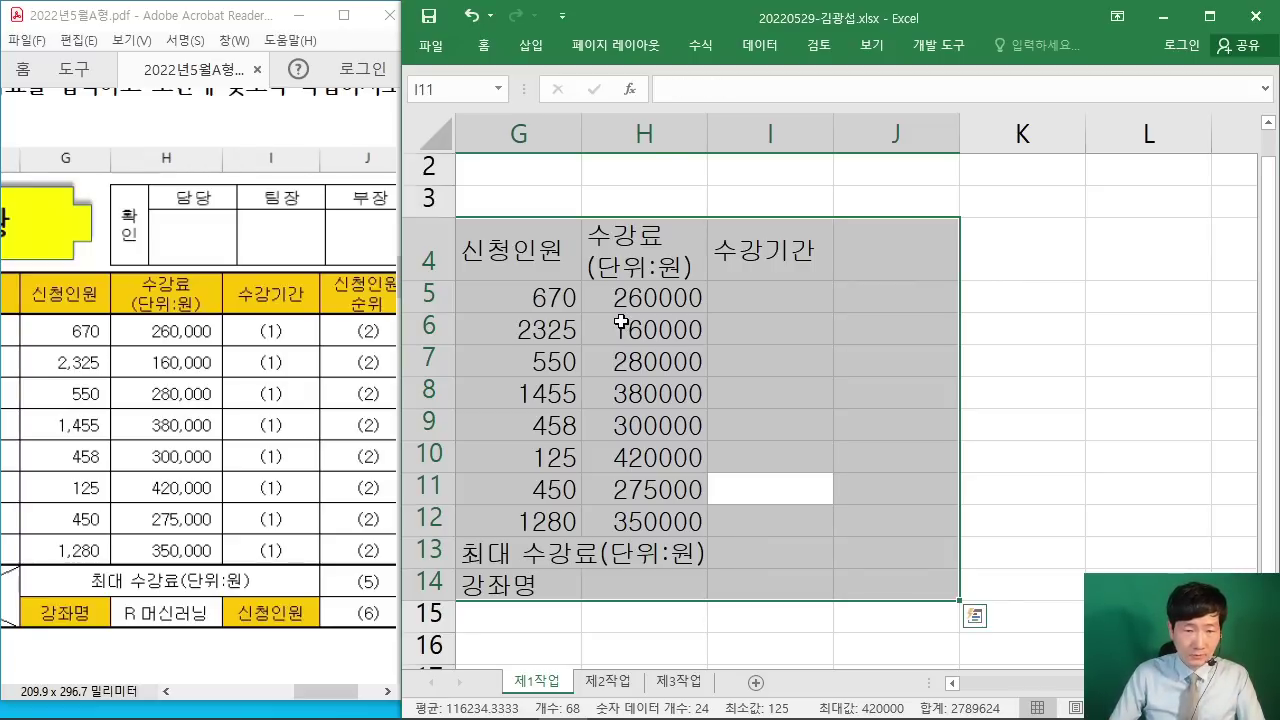
{"action": "type", "text": "신청인원"}
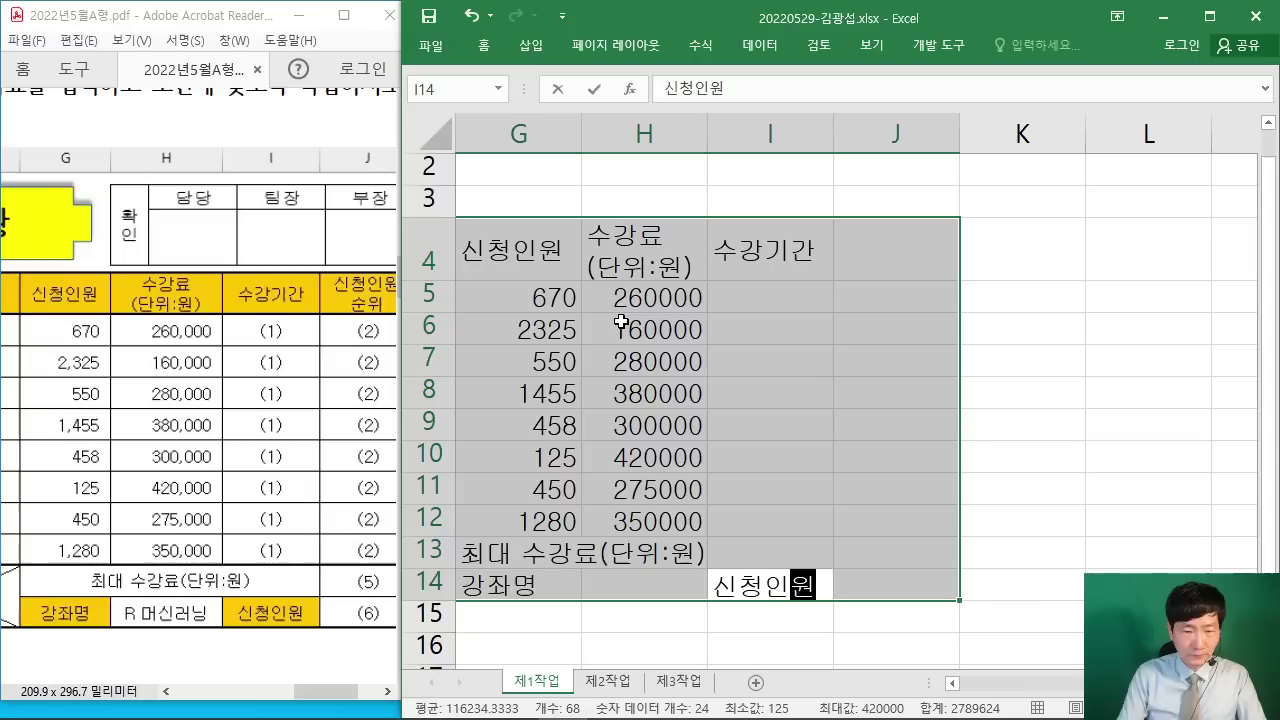
{"action": "key", "text": "Return"}
Step: Enter the two-line header 신청인원 / 순위 in J4, checking it against the PDF
{"action": "type", "text": "신청인우너"}
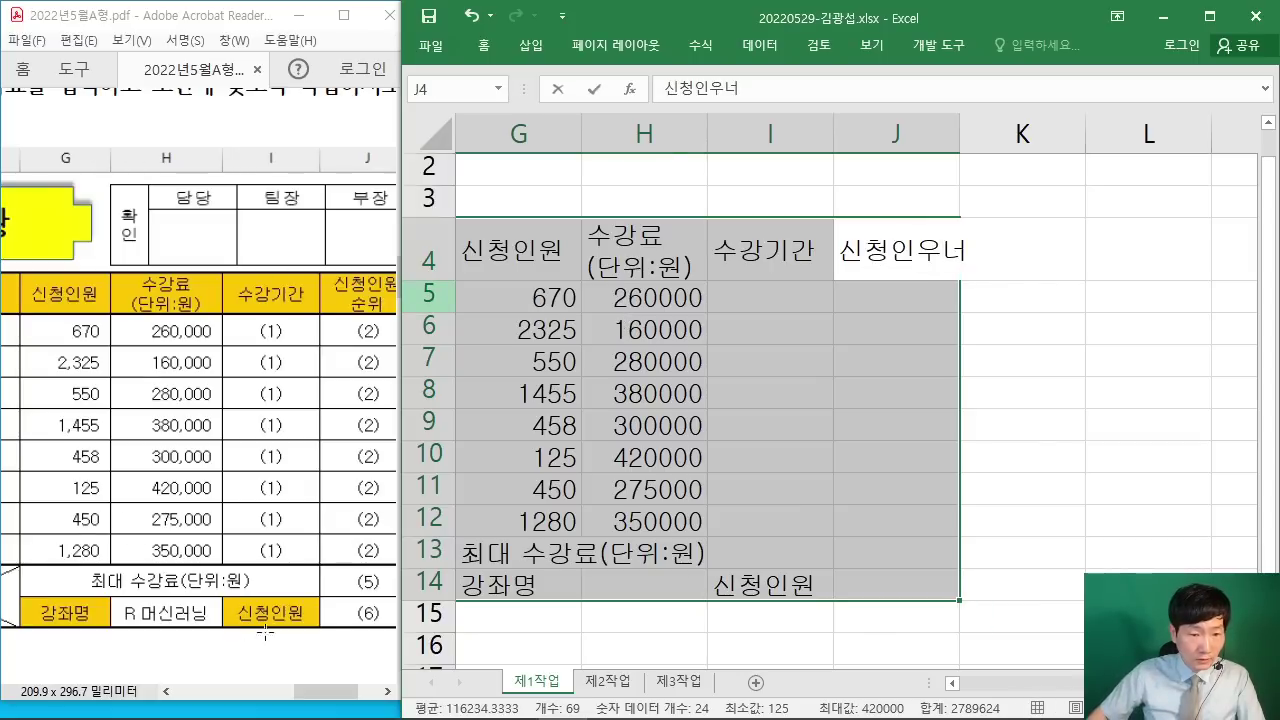
{"action": "left_click", "coordinate": [389, 697]}
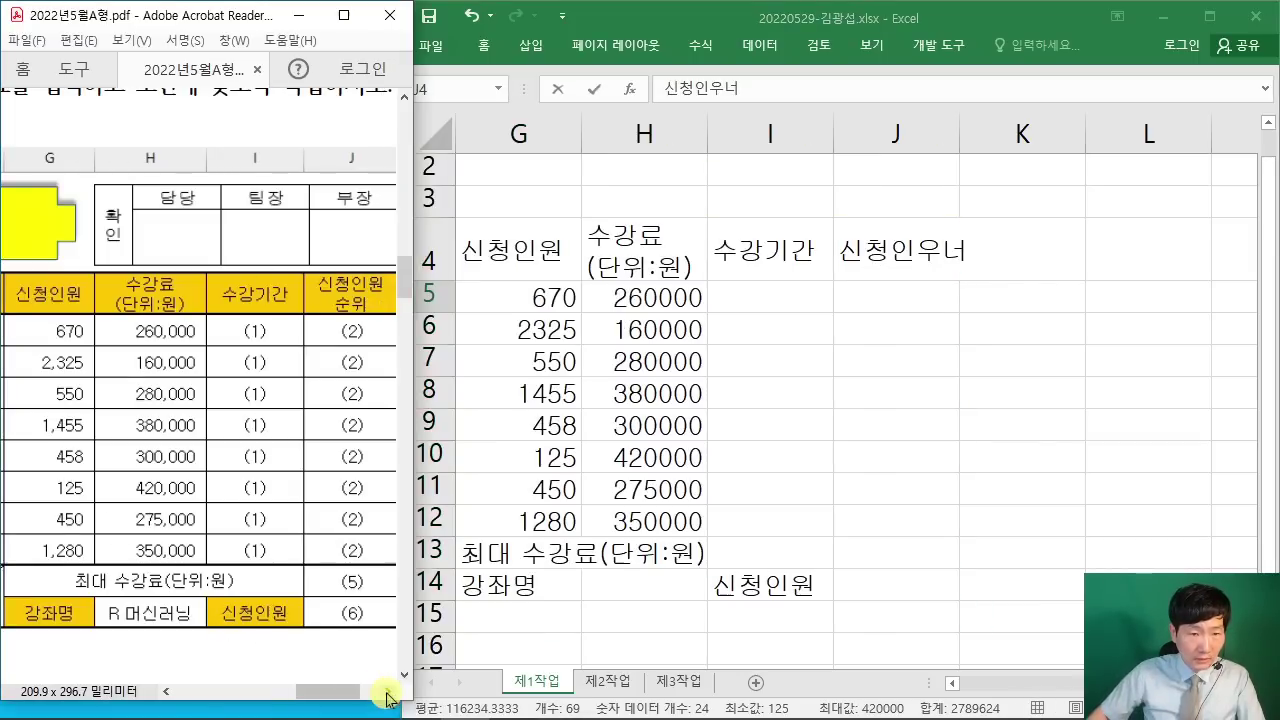
{"action": "left_click", "coordinate": [995, 15]}
{"action": "key", "text": "alt+Return"}
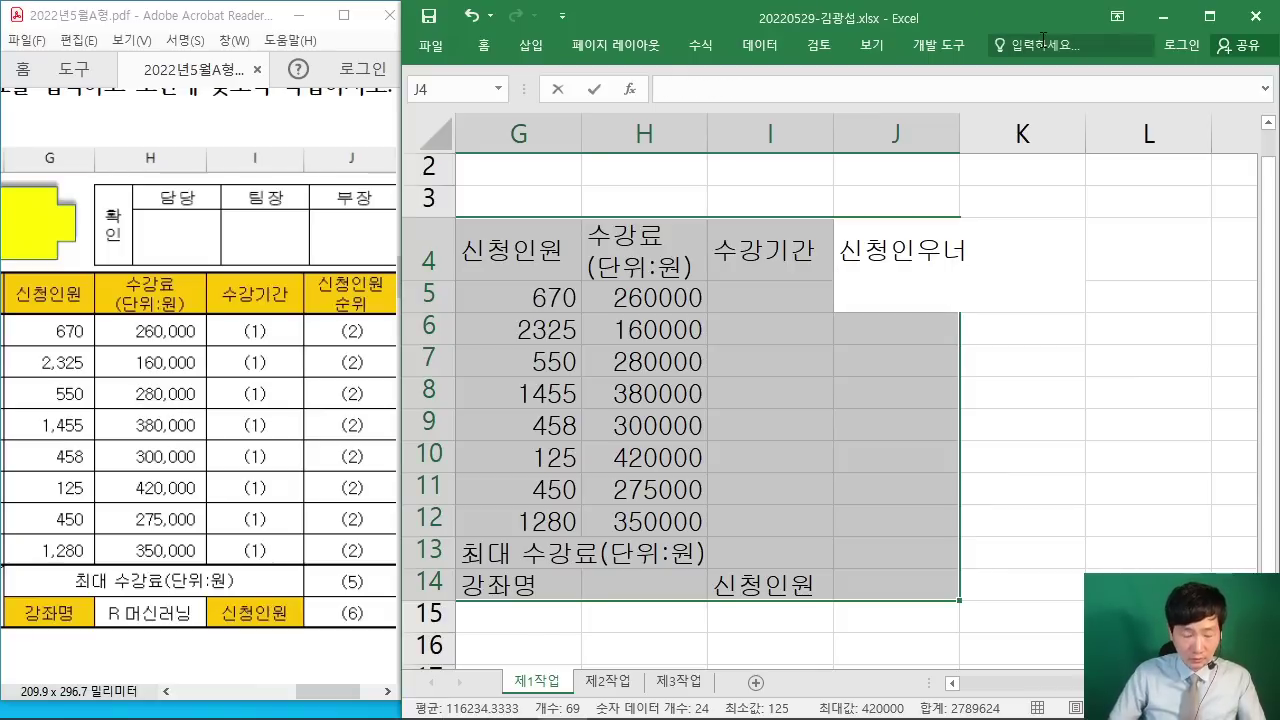
{"action": "key", "text": "BackSpace"}
{"action": "key", "text": "BackSpace"}
{"action": "key", "text": "BackSpace"}
{"action": "type", "text": "ㅇ"}
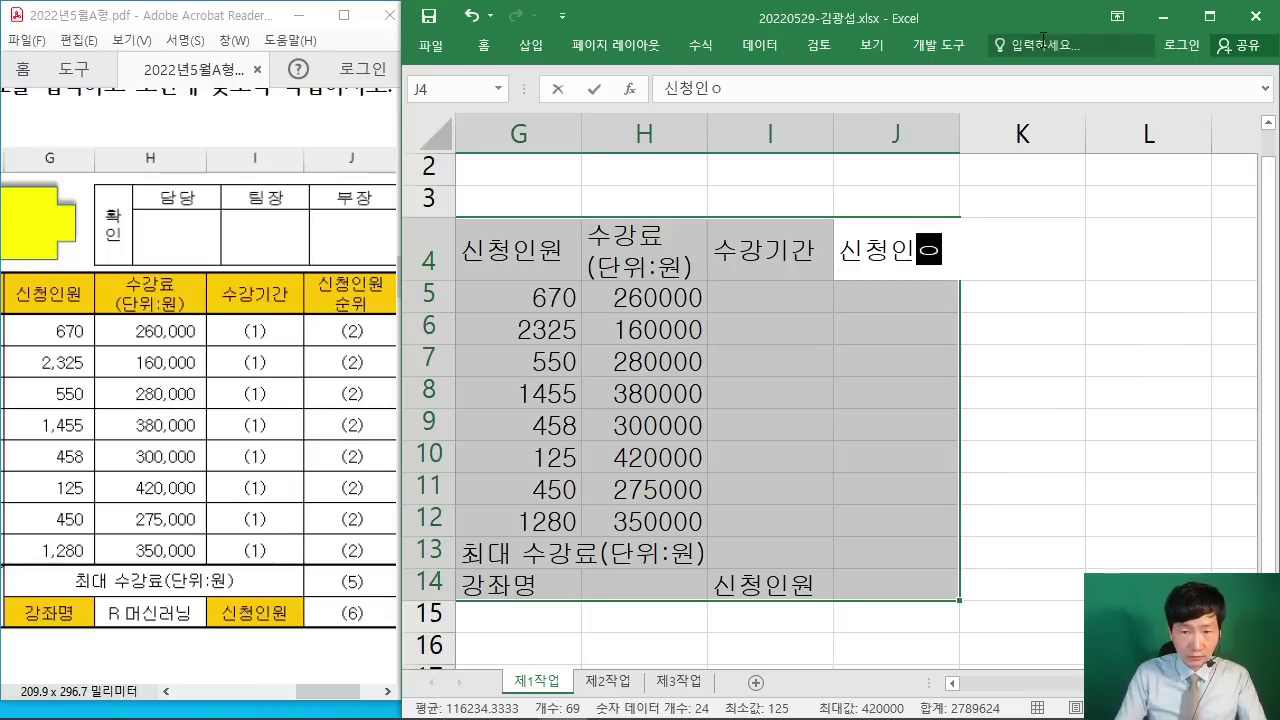
{"action": "key", "text": "alt+Return"}
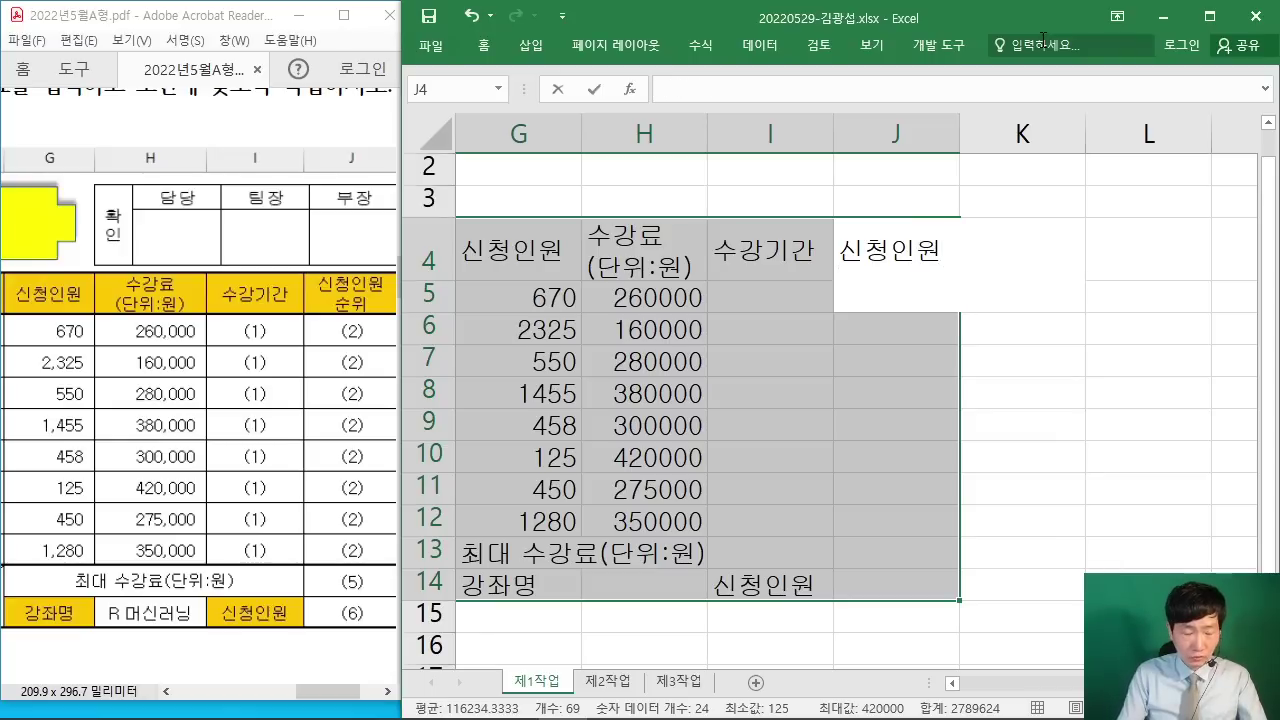
{"action": "type", "text": "순위"}
{"action": "key", "text": "Return"}
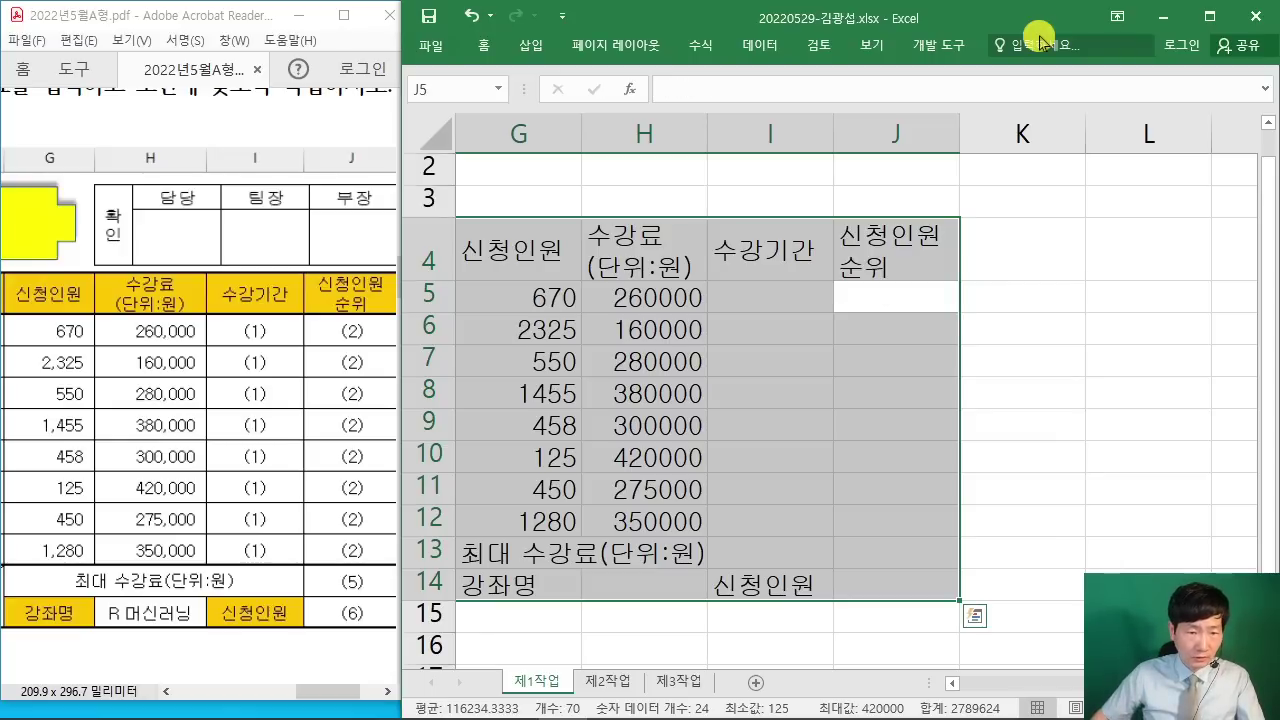
{"action": "left_click", "coordinate": [1209, 16]}
Step: Scroll the sheet left and down to view the whole B4:J14 course table
{"action": "scroll", "coordinate": [1015, 688], "scroll_direction": "left", "scroll_amount": 5}
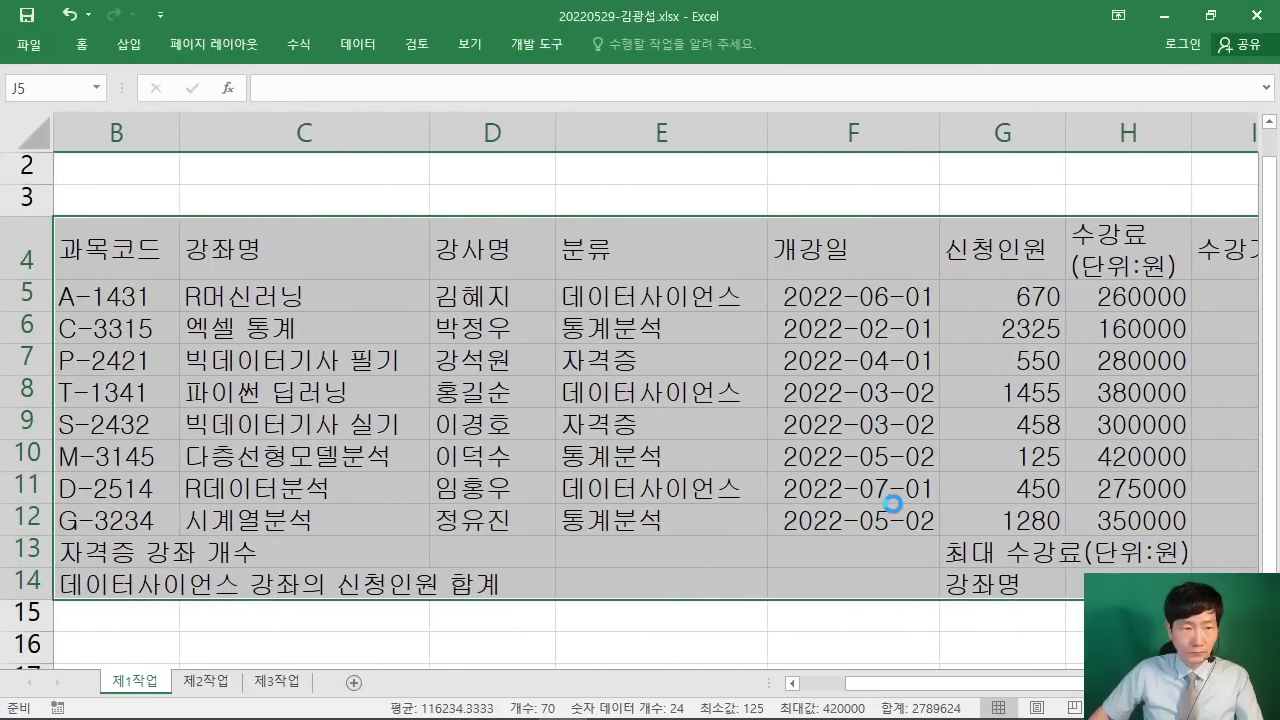
{"action": "scroll", "coordinate": [892, 503], "scroll_direction": "down", "scroll_amount": 1}
{"action": "scroll", "coordinate": [892, 532], "scroll_direction": "down", "scroll_amount": 2}
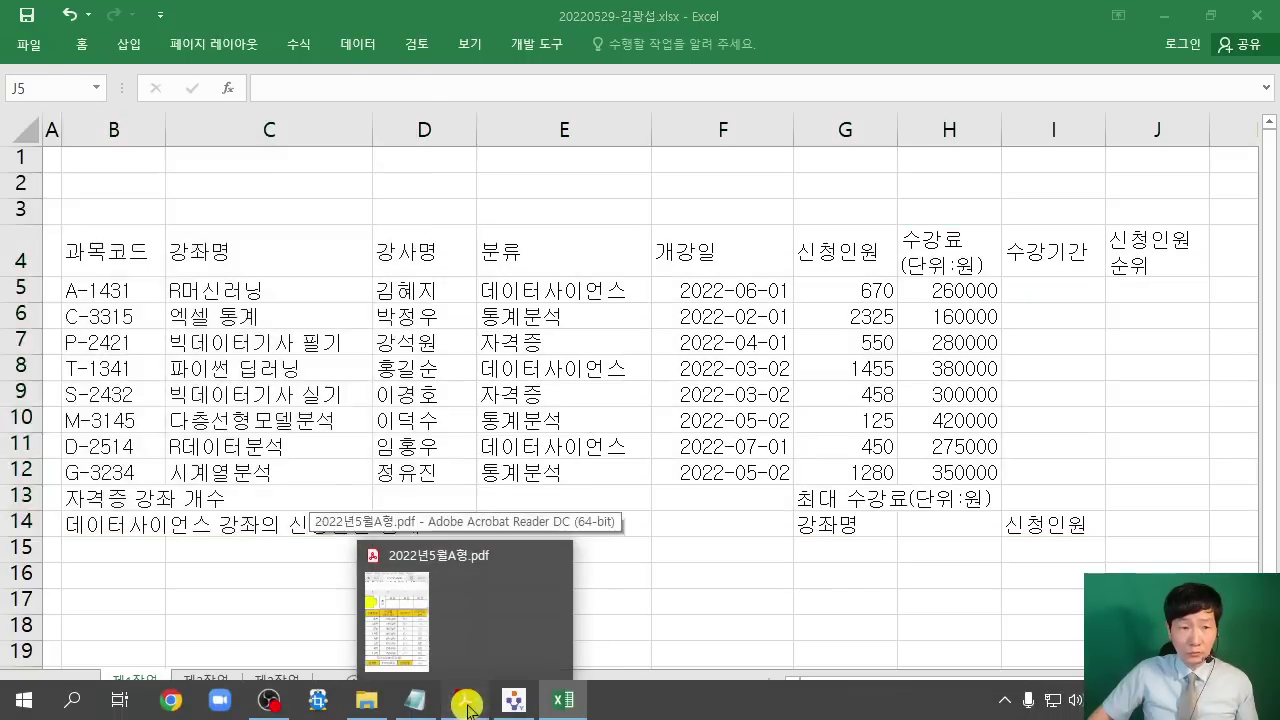
Step: Maximize the exam PDF and scroll through its 출력형태 table and 조건 section
{"action": "left_click", "coordinate": [467, 700]}
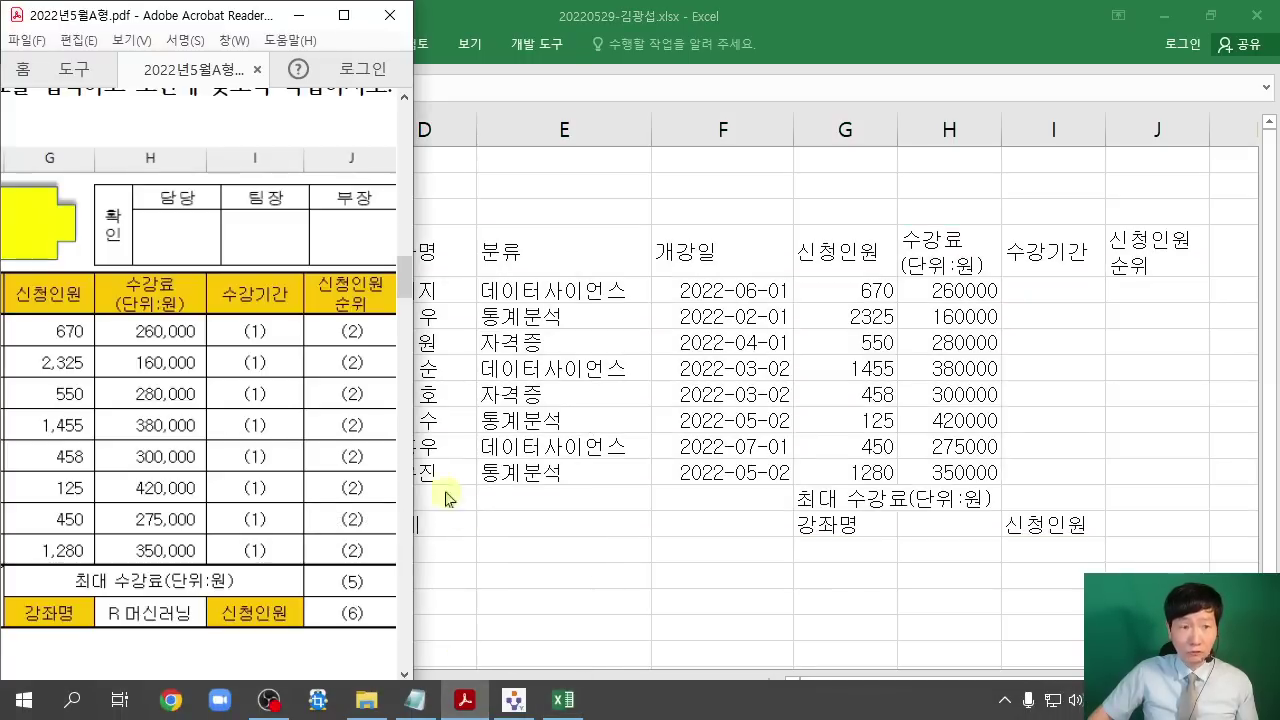
{"action": "double_click", "coordinate": [349, 27]}
{"action": "scroll", "coordinate": [697, 340], "scroll_direction": "up", "scroll_amount": 3}
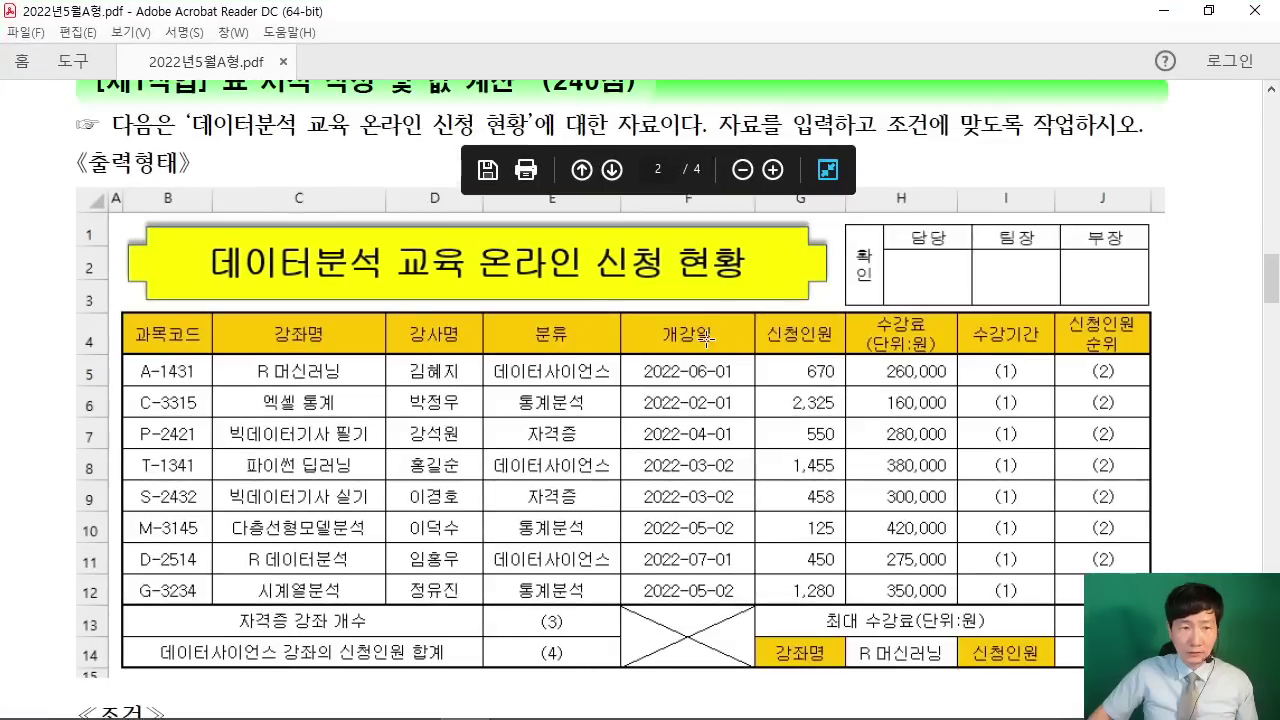
{"action": "scroll", "coordinate": [697, 340], "scroll_direction": "down", "scroll_amount": 1}
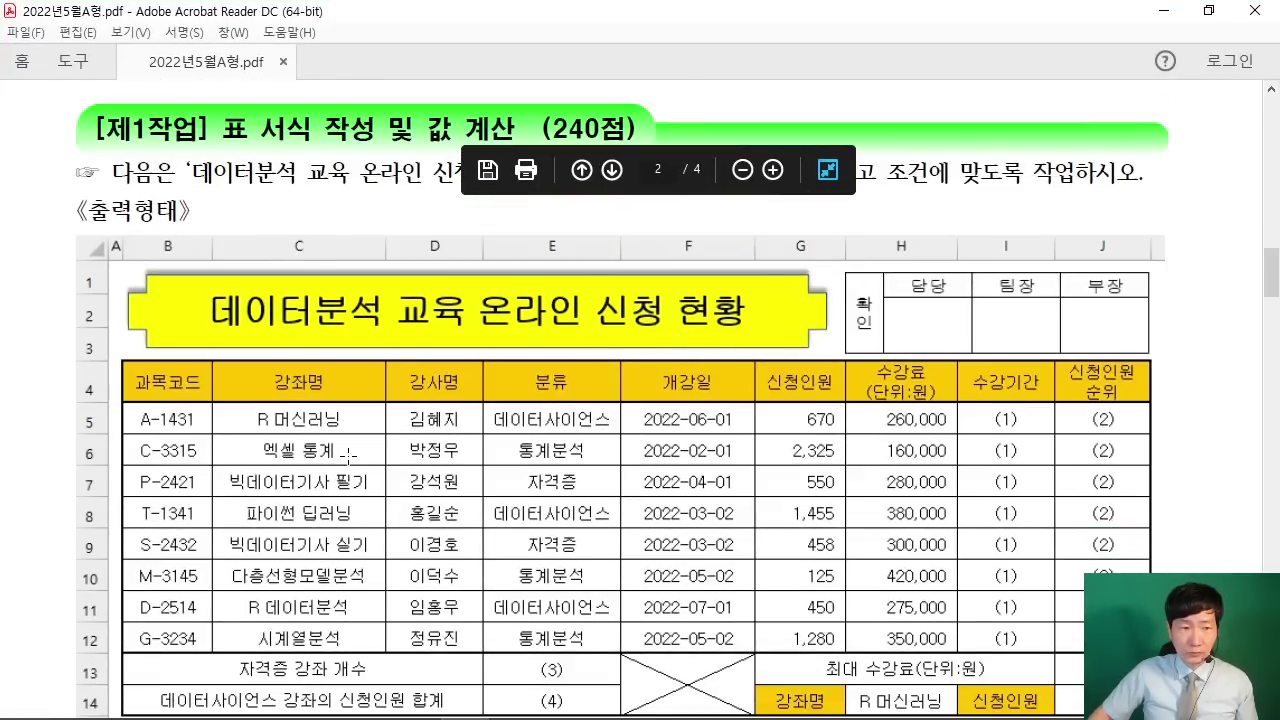
{"action": "scroll", "coordinate": [347, 455], "scroll_direction": "down", "scroll_amount": 8}
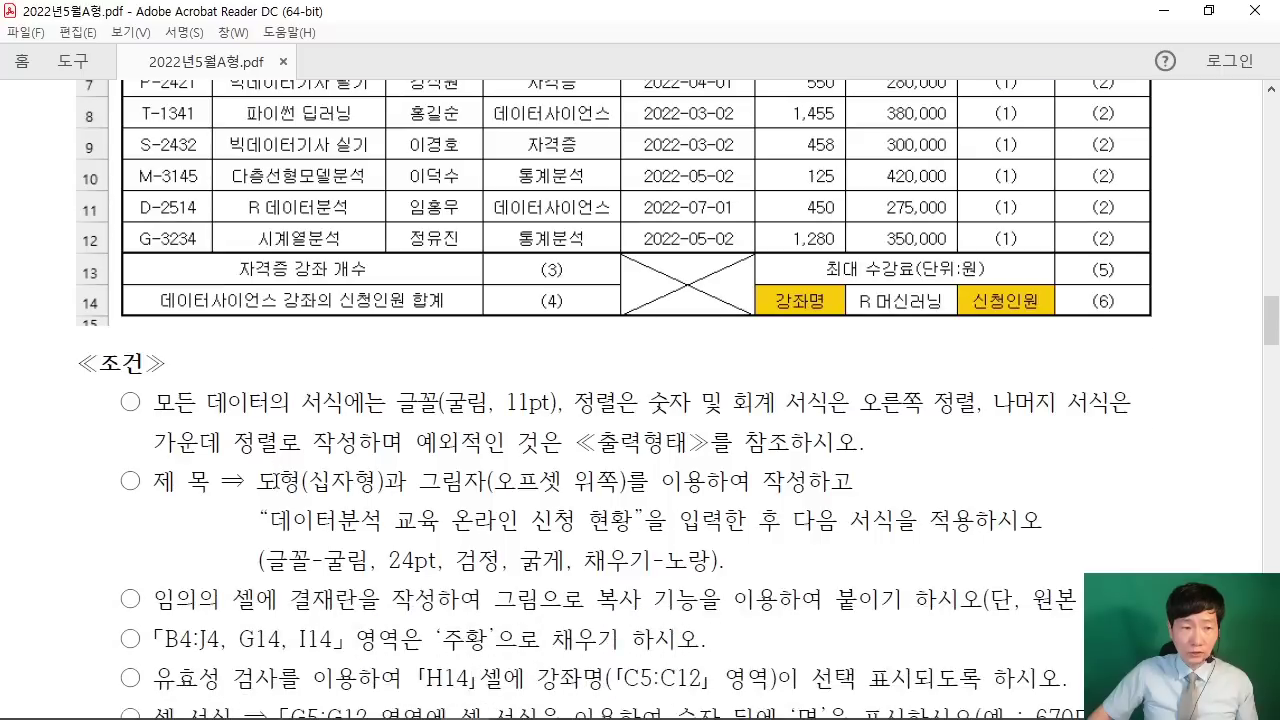
{"action": "scroll", "coordinate": [277, 485], "scroll_direction": "down", "scroll_amount": 2}
{"action": "scroll", "coordinate": [280, 482], "scroll_direction": "down", "scroll_amount": 2}
{"action": "scroll", "coordinate": [289, 484], "scroll_direction": "up", "scroll_amount": 2}
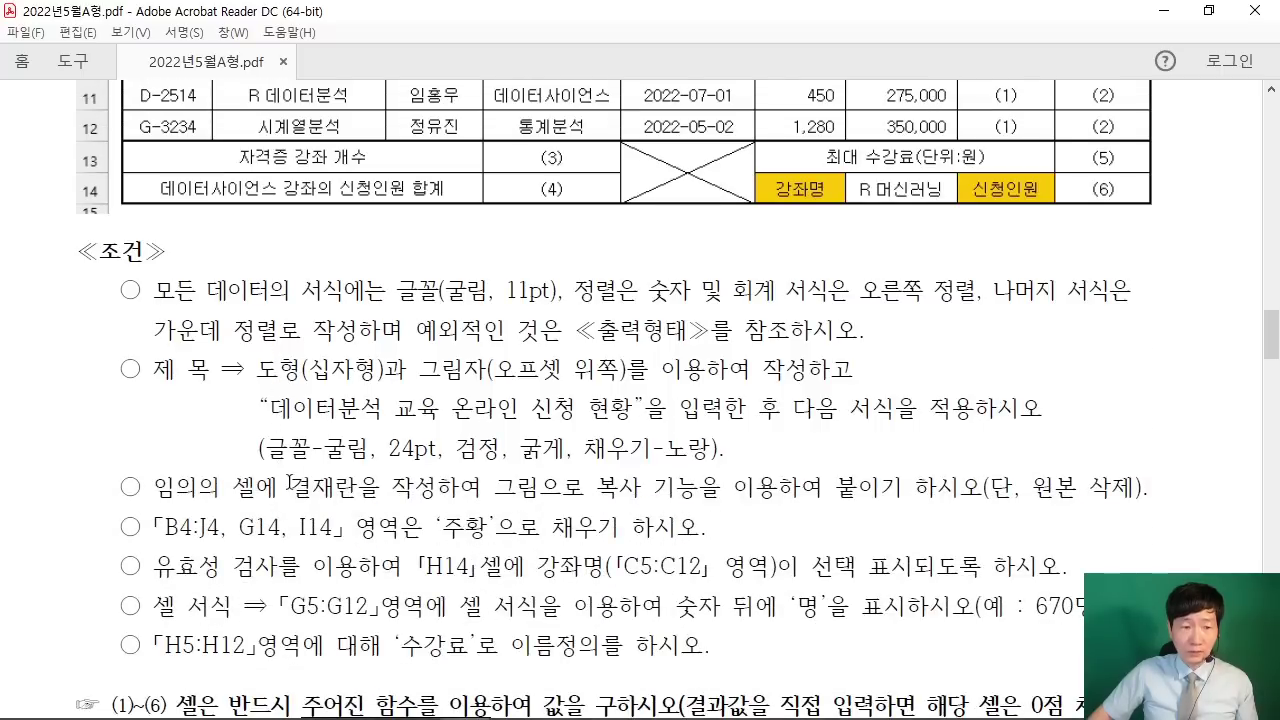
{"action": "scroll", "coordinate": [289, 484], "scroll_direction": "up", "scroll_amount": 7}
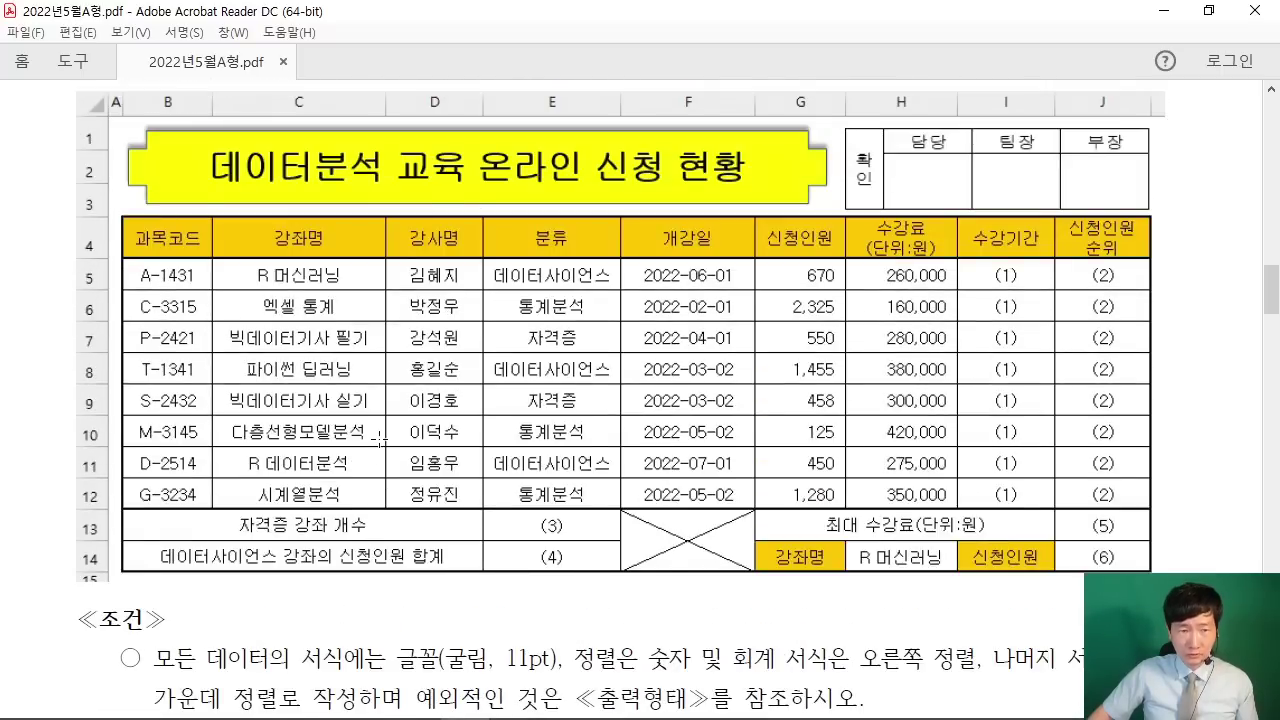
{"action": "scroll", "coordinate": [380, 437], "scroll_direction": "up", "scroll_amount": 1}
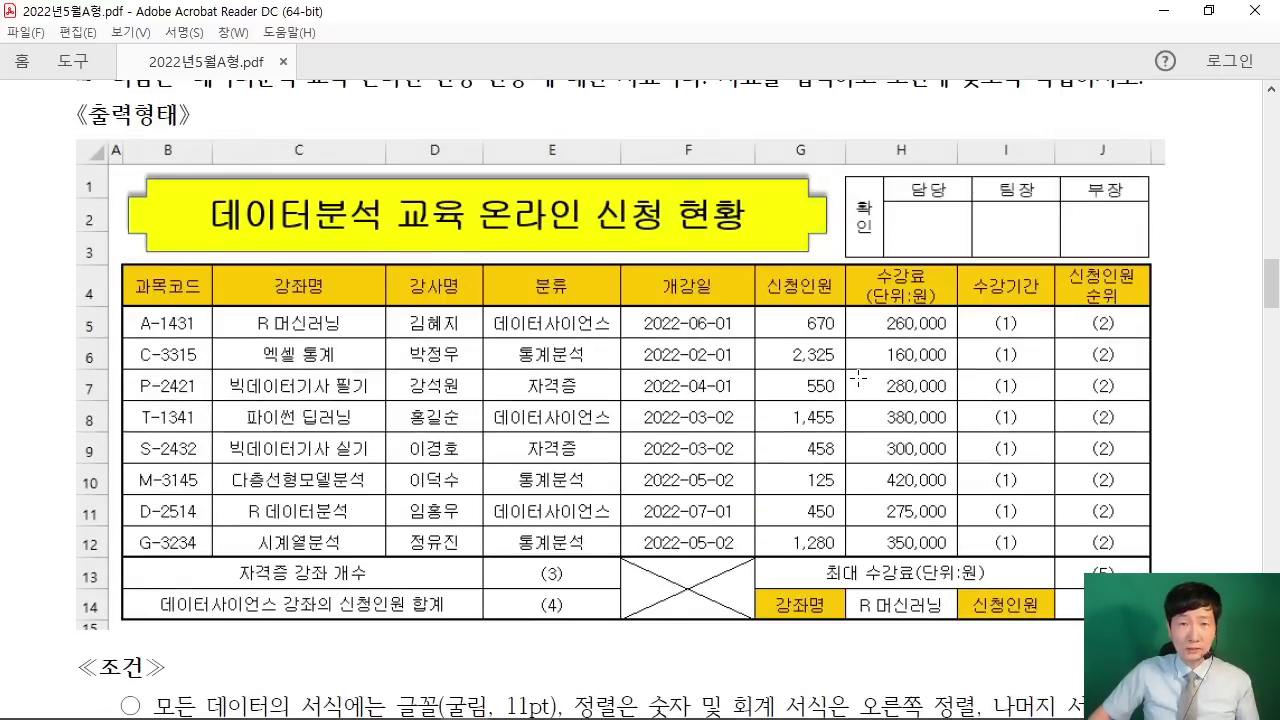
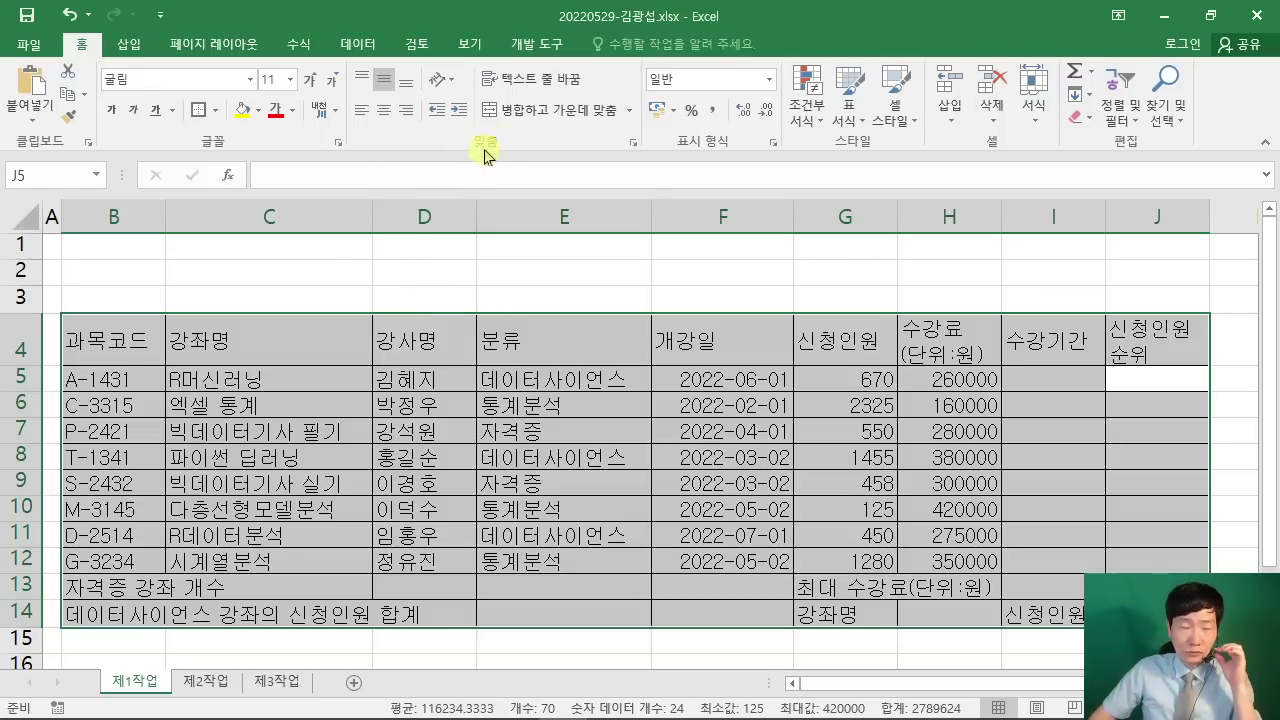
Step: Check the exam PDF, then centre-align every cell of the B4:J14 course table
{"action": "left_click", "coordinate": [376, 108]}
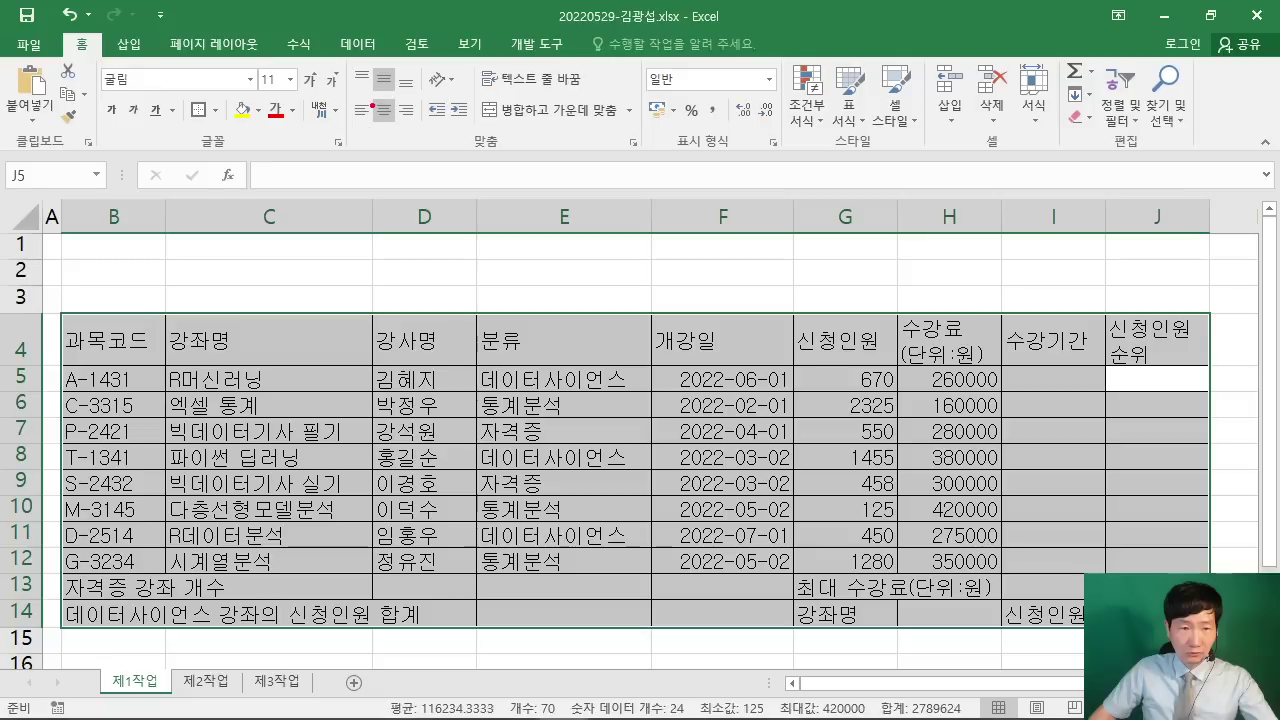
{"action": "mouse_move", "coordinate": [376, 116]}
{"action": "left_mouse_down"}
{"action": "mouse_move", "coordinate": [406, 128]}
{"action": "mouse_move", "coordinate": [447, 268]}
{"action": "left_mouse_up"}
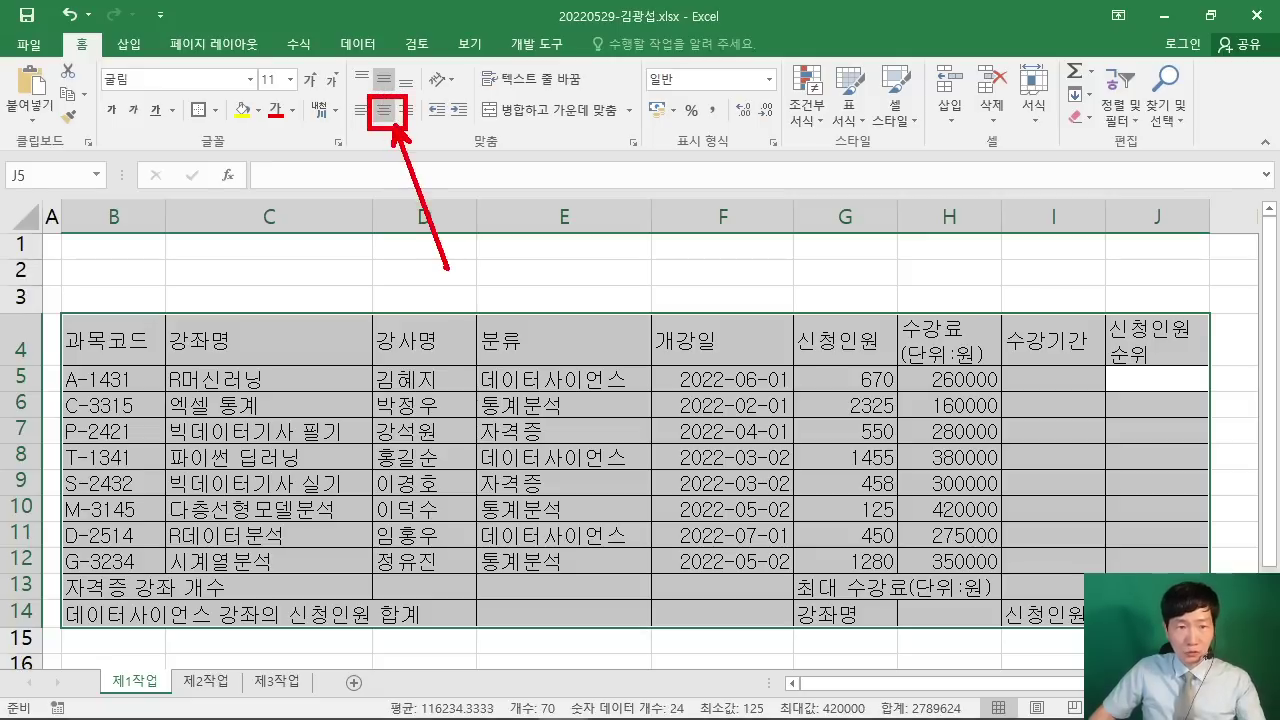
{"action": "key", "text": "Escape"}
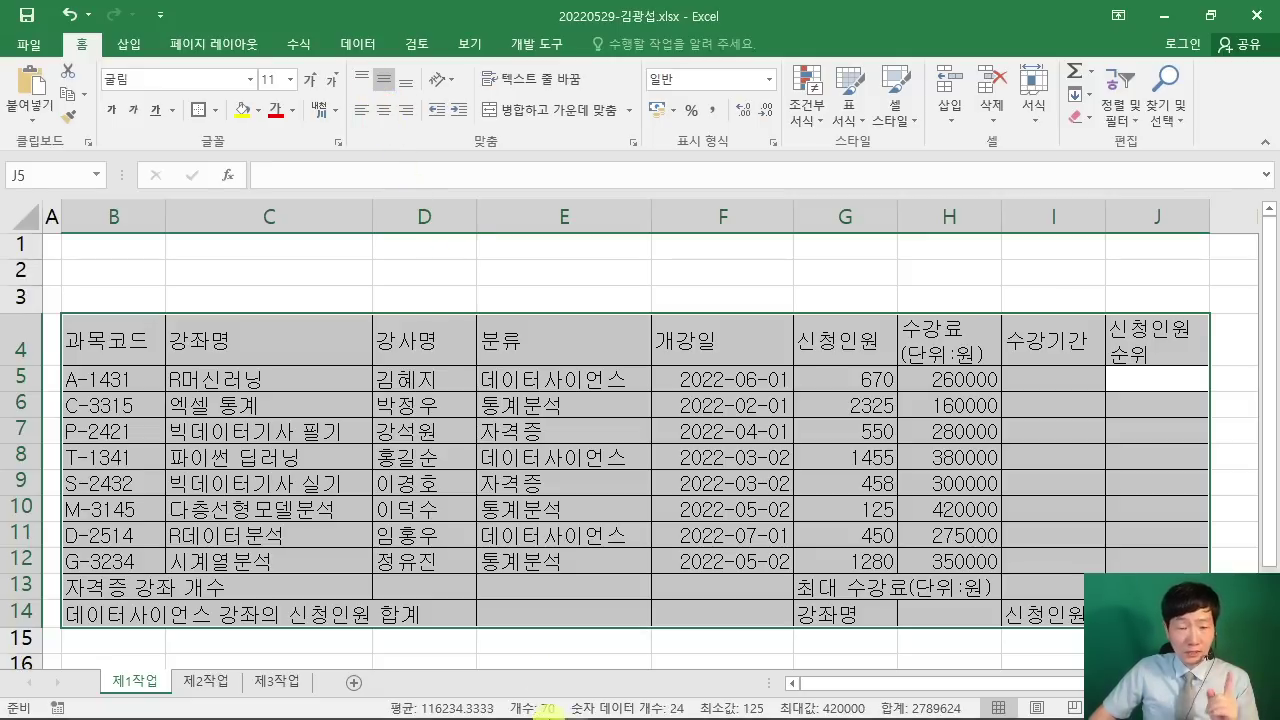
{"action": "left_click", "coordinate": [563, 708]}
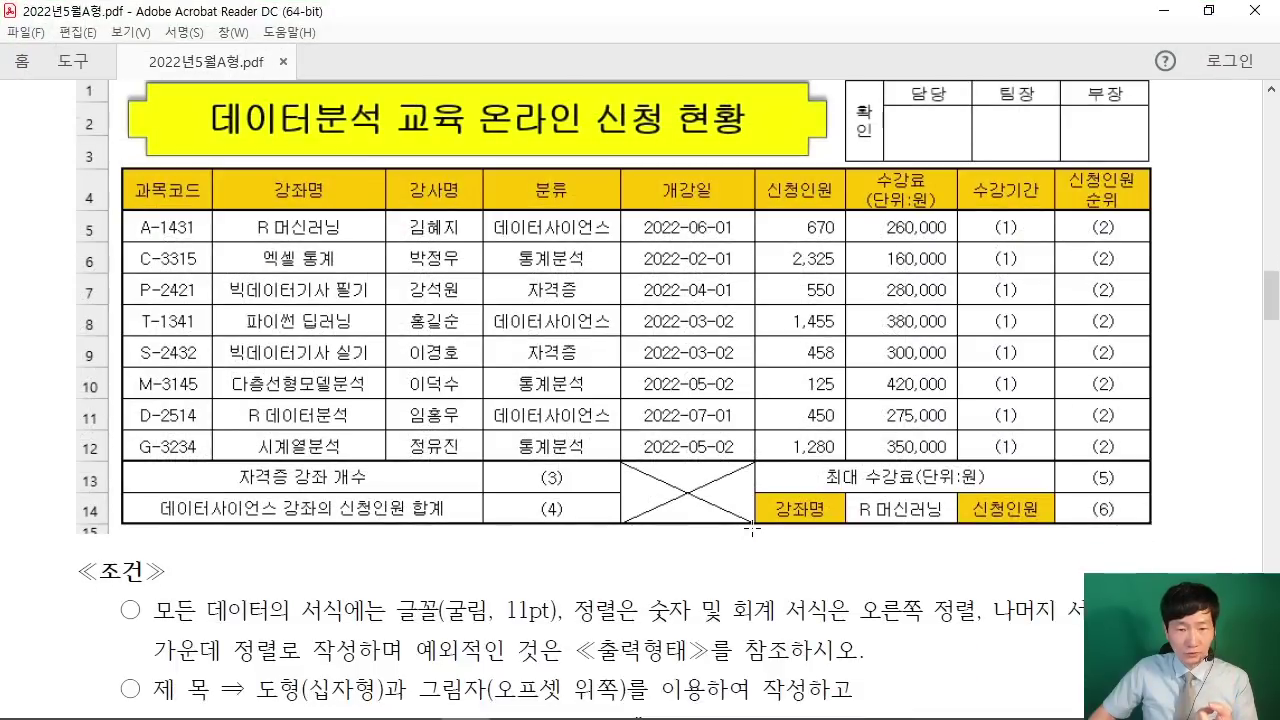
{"action": "scroll", "coordinate": [752, 528], "scroll_direction": "down", "scroll_amount": 3}
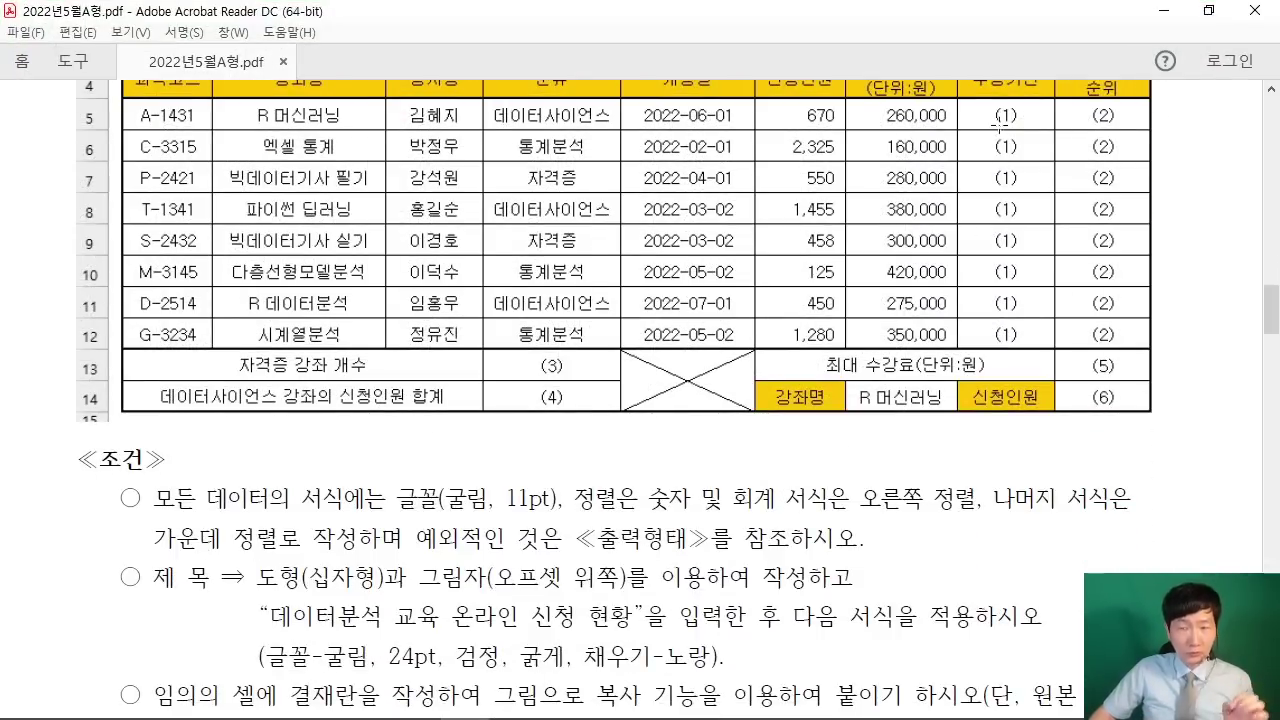
{"action": "left_click", "coordinate": [1163, 11]}
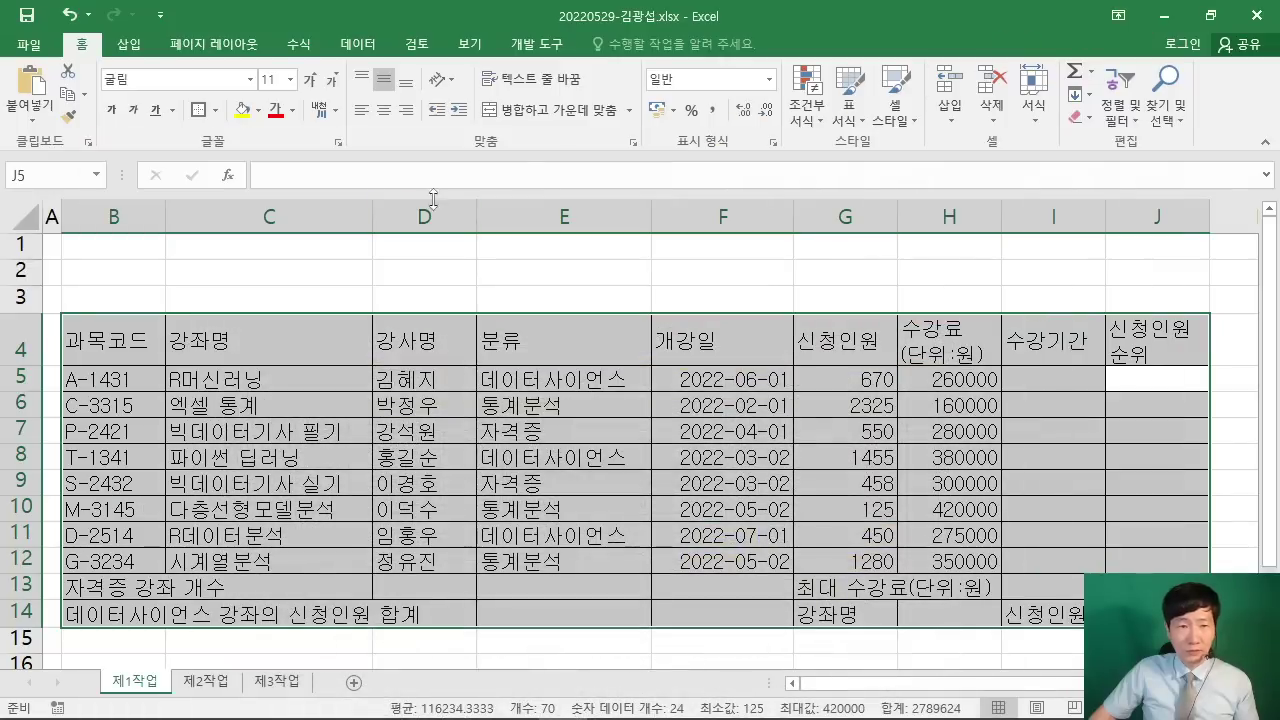
{"action": "left_click", "coordinate": [383, 112]}
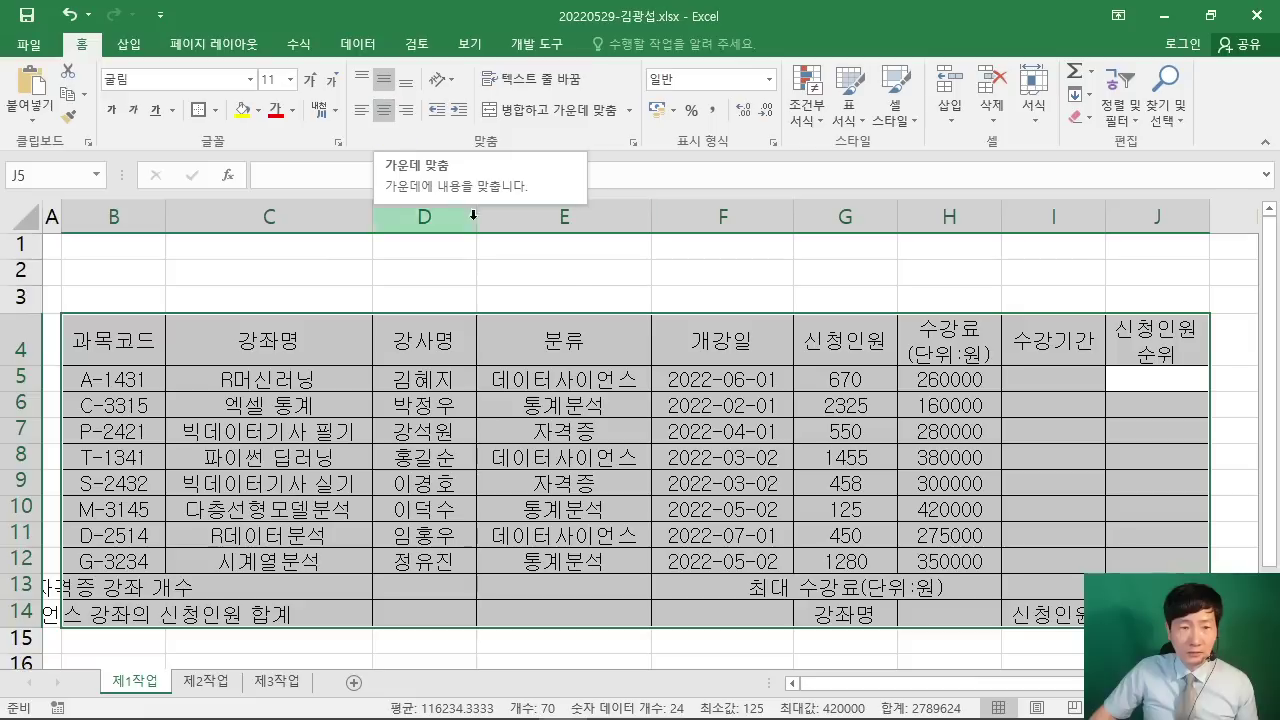
{"action": "left_click", "coordinate": [588, 264]}
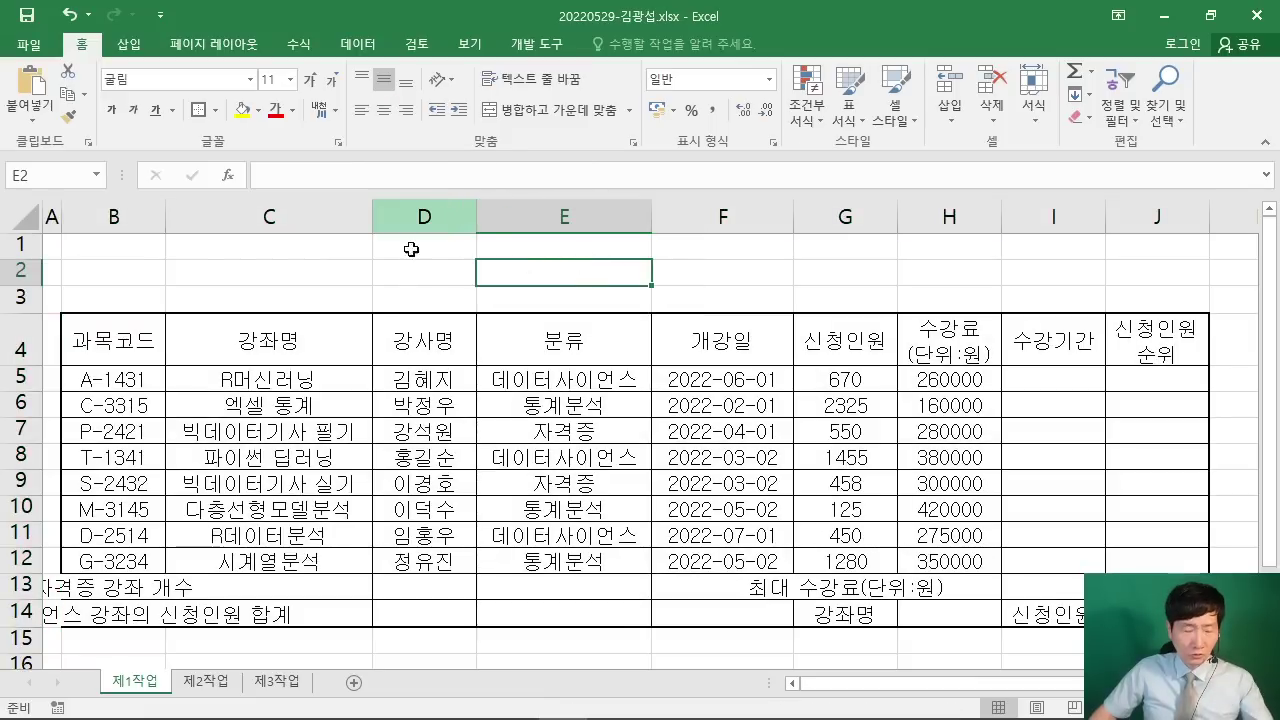
Step: Select the course data rows B5:J12
{"action": "left_click_drag", "start_coordinate": [341, 323], "coordinate": [266, 362]}
{"action": "left_click_drag", "start_coordinate": [302, 616], "coordinate": [264, 575]}
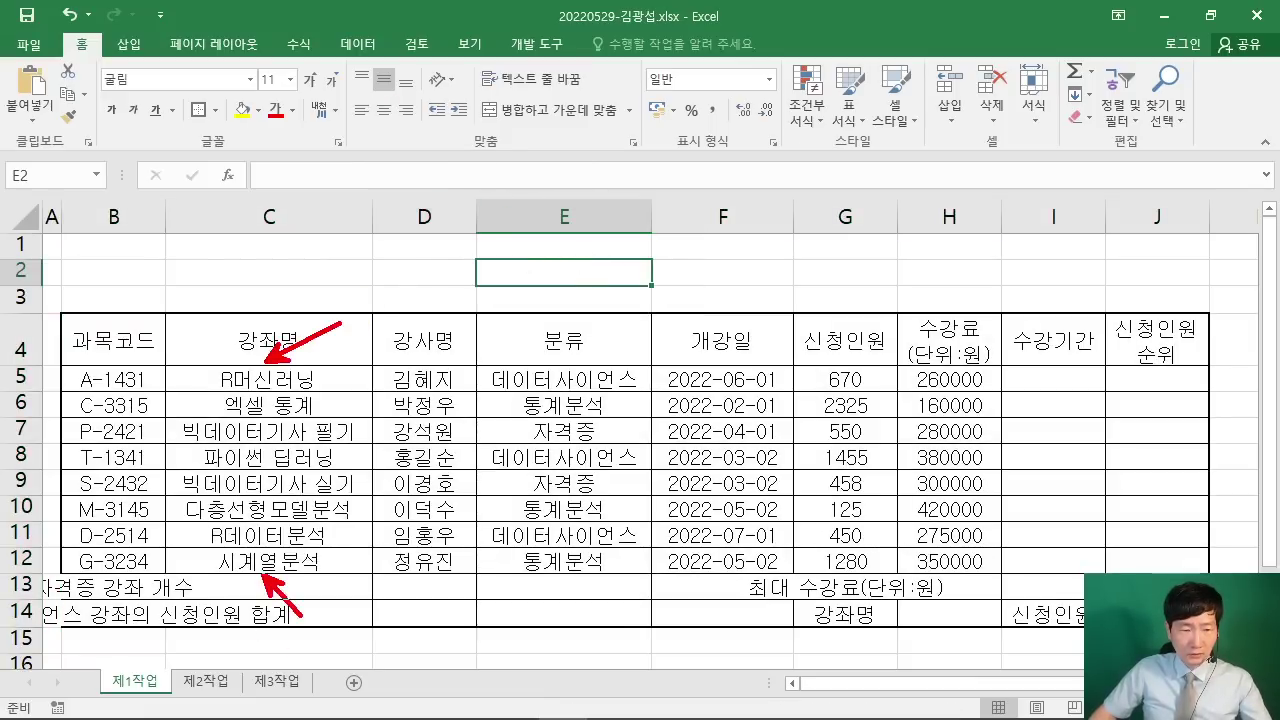
{"action": "left_click_drag", "start_coordinate": [76, 577], "coordinate": [260, 563]}
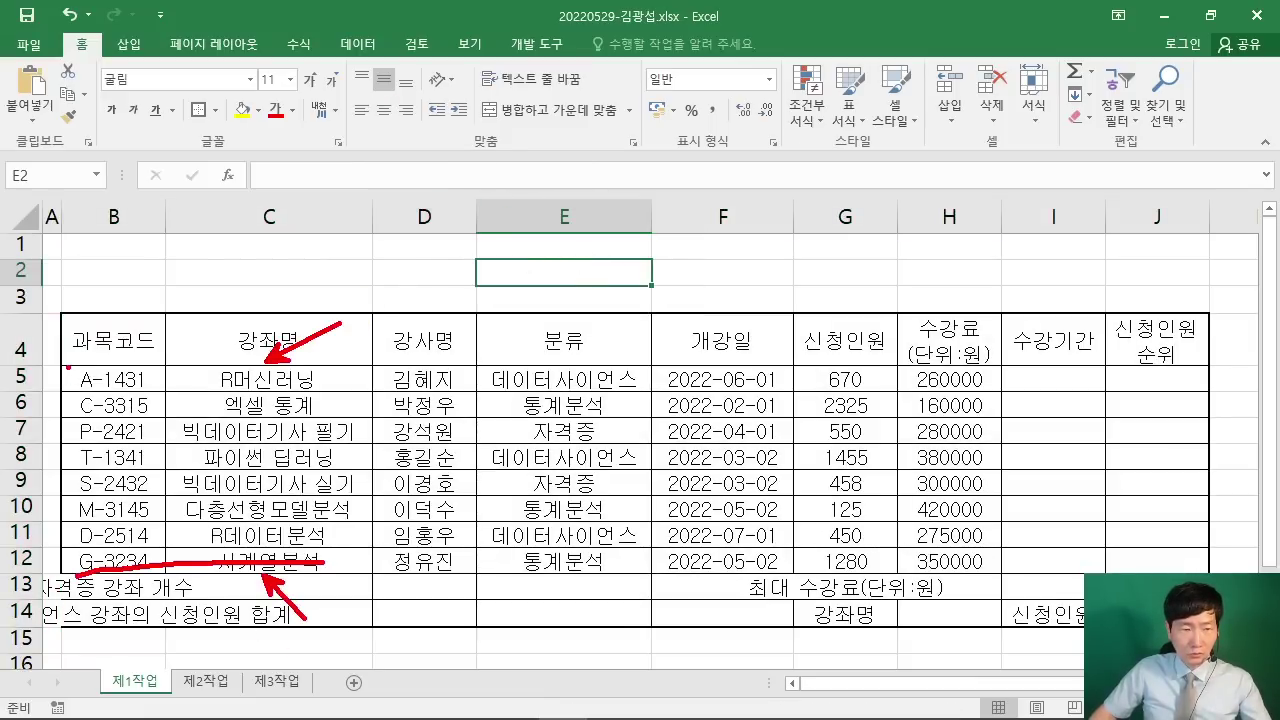
{"action": "left_click_drag", "start_coordinate": [68, 367], "coordinate": [377, 365]}
{"action": "key", "text": "Escape"}
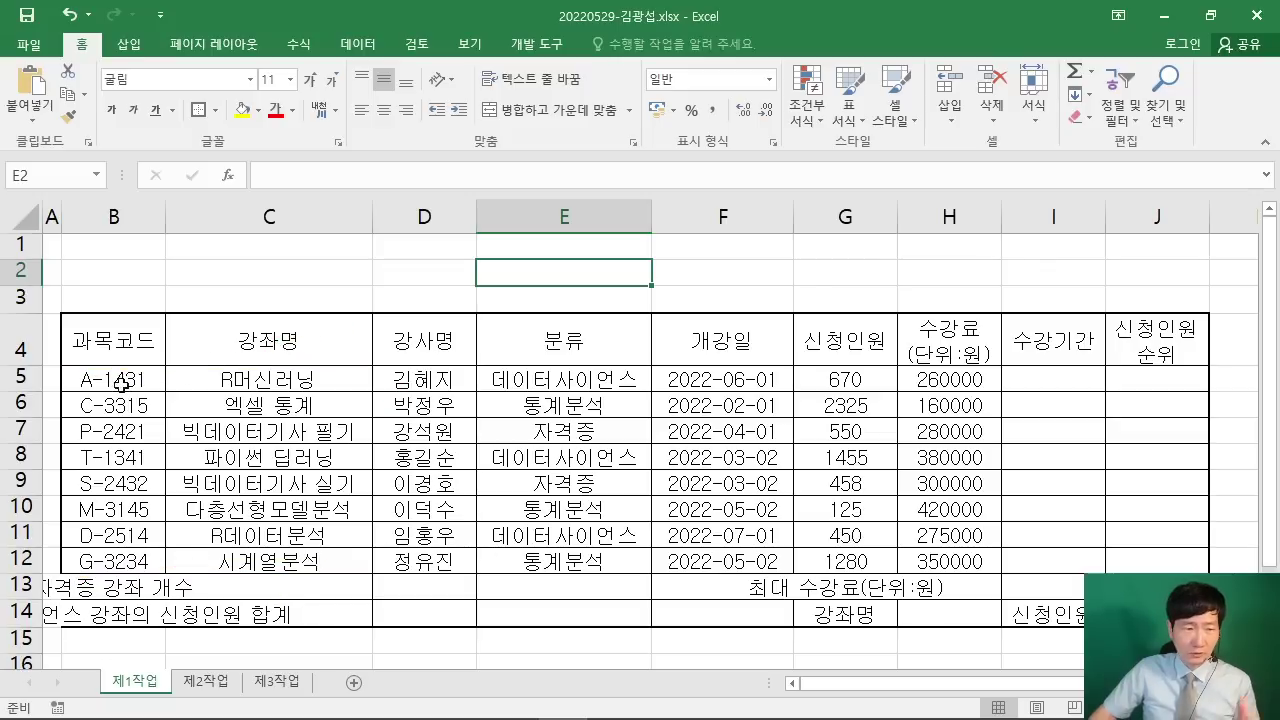
{"action": "mouse_move", "coordinate": [114, 380]}
{"action": "left_mouse_down"}
{"action": "mouse_move", "coordinate": [1128, 380]}
{"action": "mouse_move", "coordinate": [1154, 553]}
{"action": "left_mouse_up"}
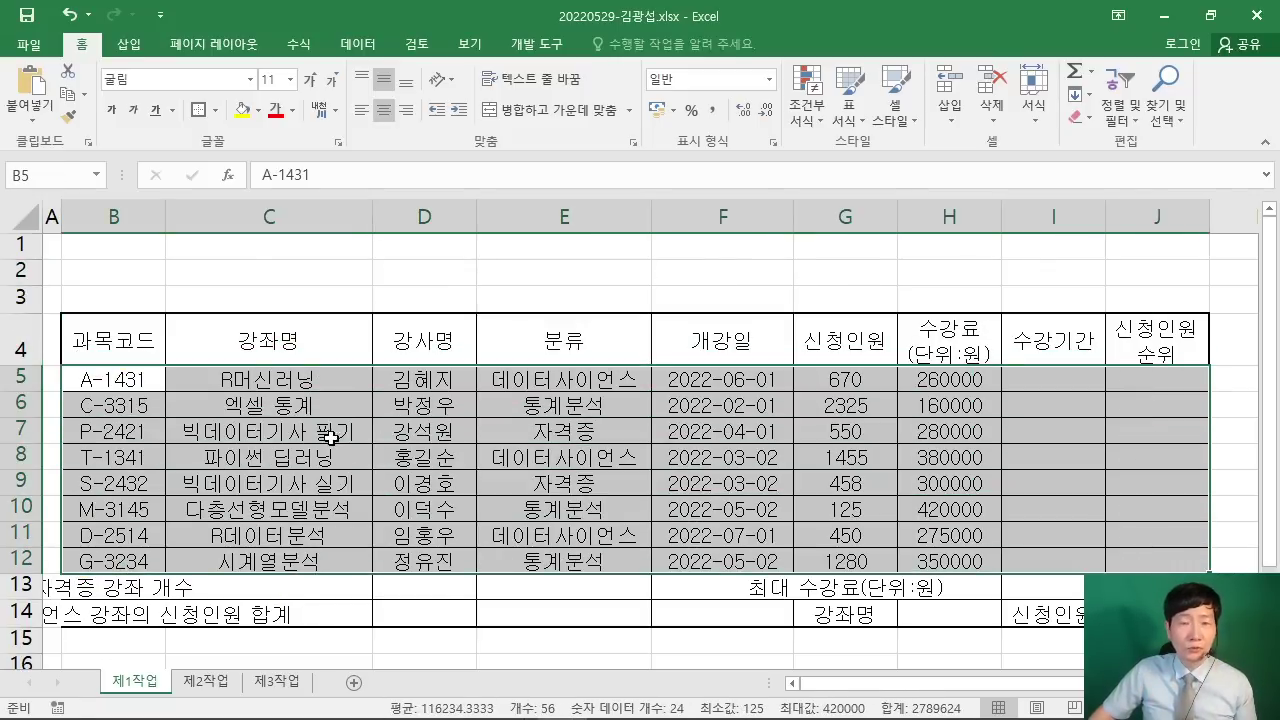
Step: Apply borders to the selected B5:J12 data cells
{"action": "mouse_move", "coordinate": [412, 158]}
{"action": "left_mouse_down"}
{"action": "mouse_move", "coordinate": [383, 240]}
{"action": "mouse_move", "coordinate": [505, 235]}
{"action": "mouse_move", "coordinate": [410, 245]}
{"action": "left_mouse_up"}
{"action": "left_click_drag", "start_coordinate": [625, 137], "coordinate": [612, 150]}
{"action": "mouse_move", "coordinate": [575, 180]}
{"action": "left_mouse_down"}
{"action": "mouse_move", "coordinate": [560, 240]}
{"action": "mouse_move", "coordinate": [515, 235]}
{"action": "left_mouse_up"}
{"action": "left_click_drag", "start_coordinate": [565, 183], "coordinate": [625, 182]}
{"action": "left_click", "coordinate": [667, 183]}
{"action": "left_click_drag", "start_coordinate": [732, 165], "coordinate": [870, 148]}
{"action": "mouse_move", "coordinate": [797, 162]}
{"action": "left_mouse_down"}
{"action": "mouse_move", "coordinate": [786, 258]}
{"action": "mouse_move", "coordinate": [758, 224]}
{"action": "left_mouse_up"}
{"action": "left_click_drag", "start_coordinate": [912, 168], "coordinate": [903, 250]}
{"action": "left_click_drag", "start_coordinate": [955, 182], "coordinate": [1025, 243]}
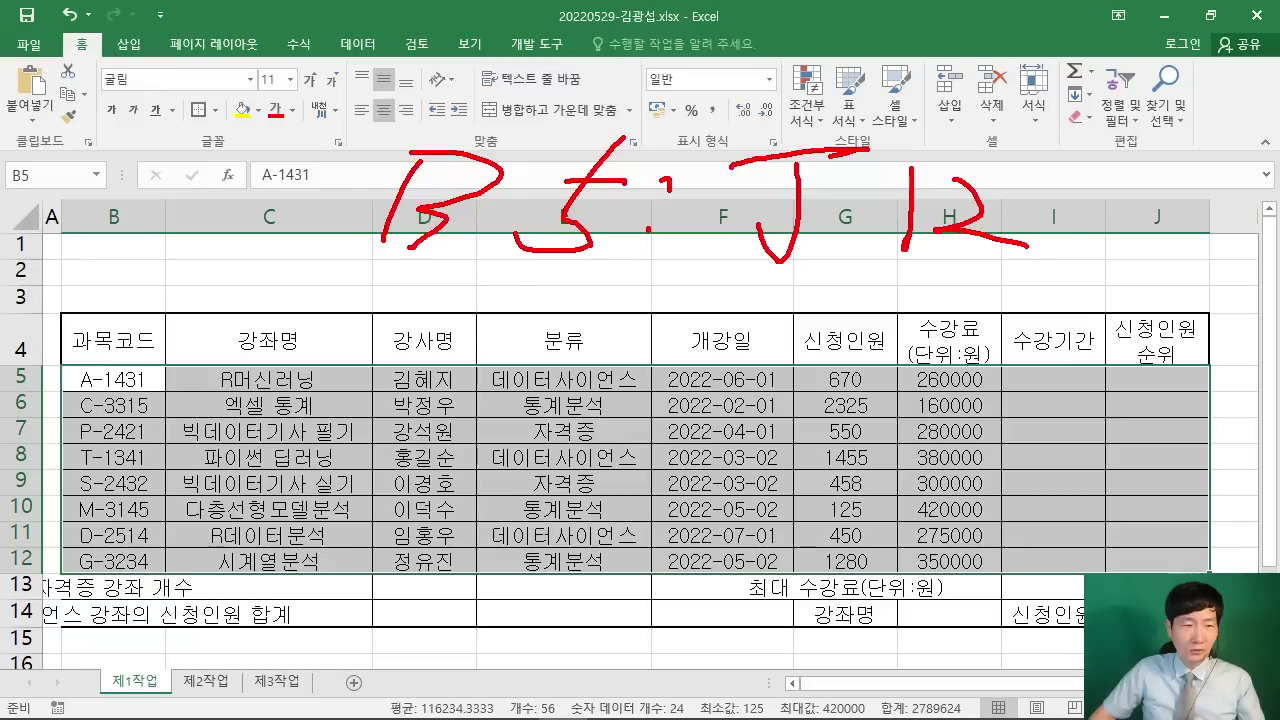
{"action": "mouse_move", "coordinate": [215, 128]}
{"action": "left_mouse_down"}
{"action": "mouse_move", "coordinate": [205, 132]}
{"action": "mouse_move", "coordinate": [255, 335]}
{"action": "left_mouse_up"}
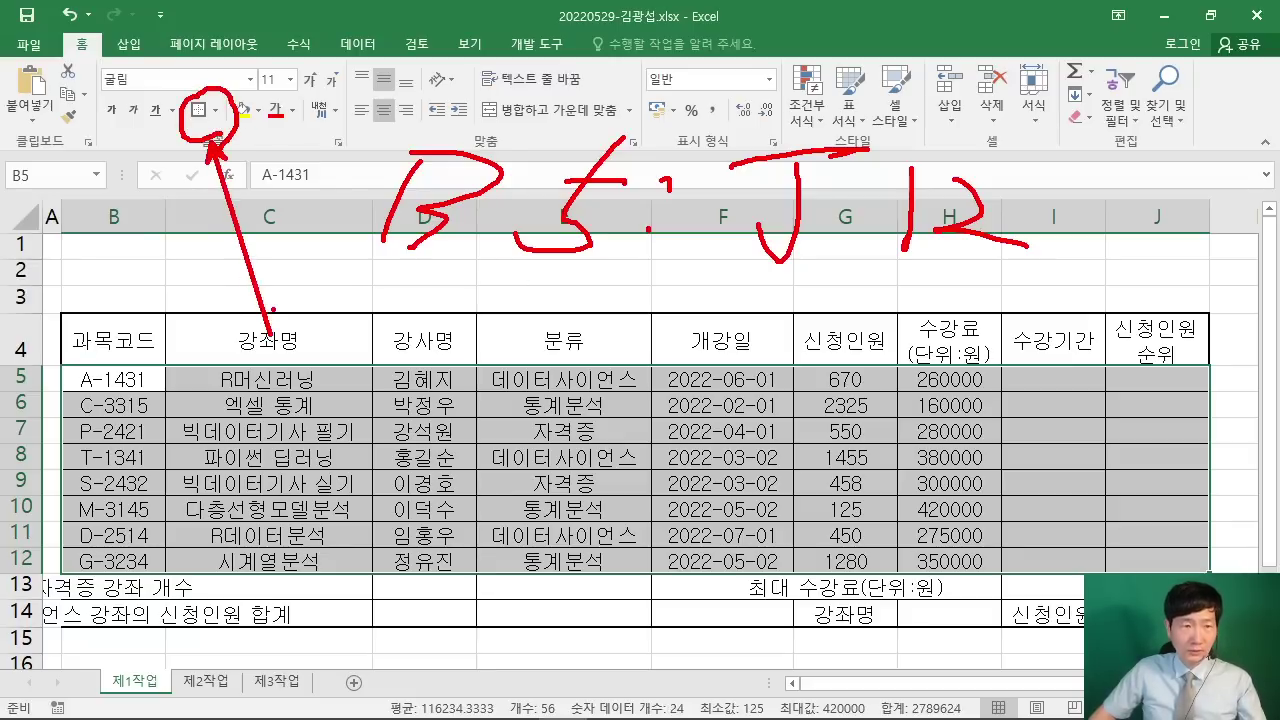
{"action": "key", "text": "Escape"}
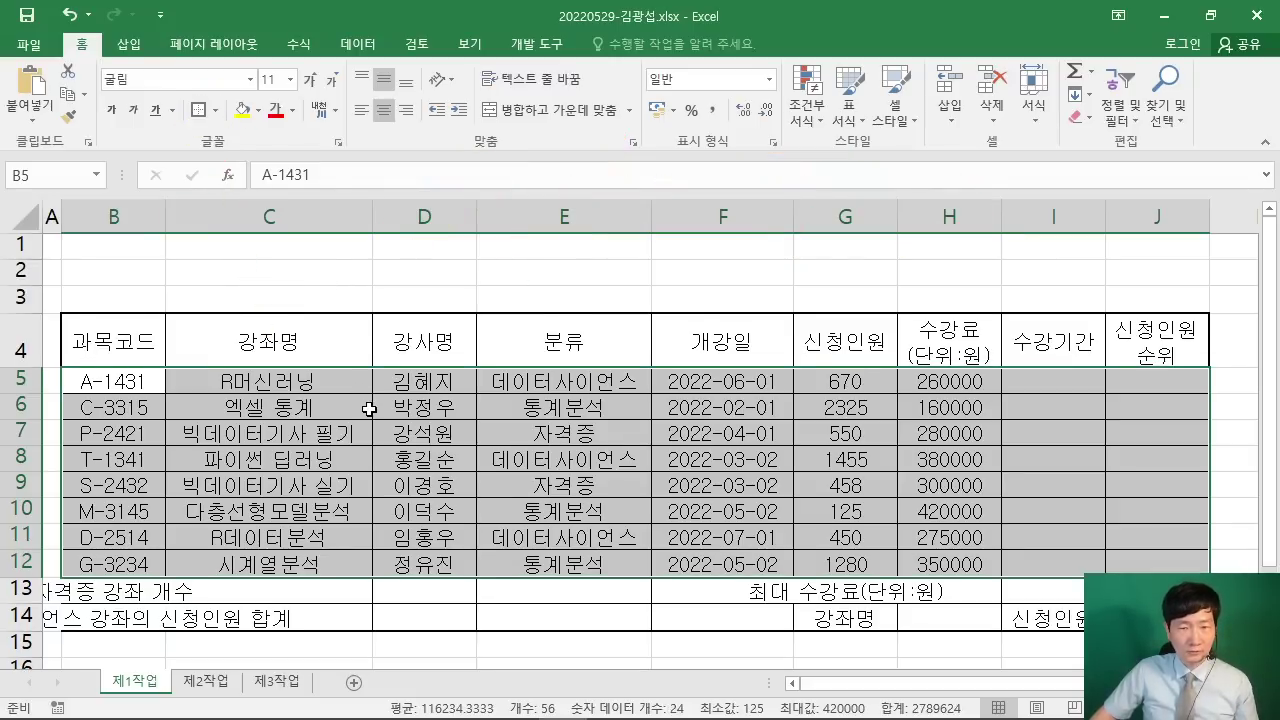
{"action": "left_click", "coordinate": [451, 294]}
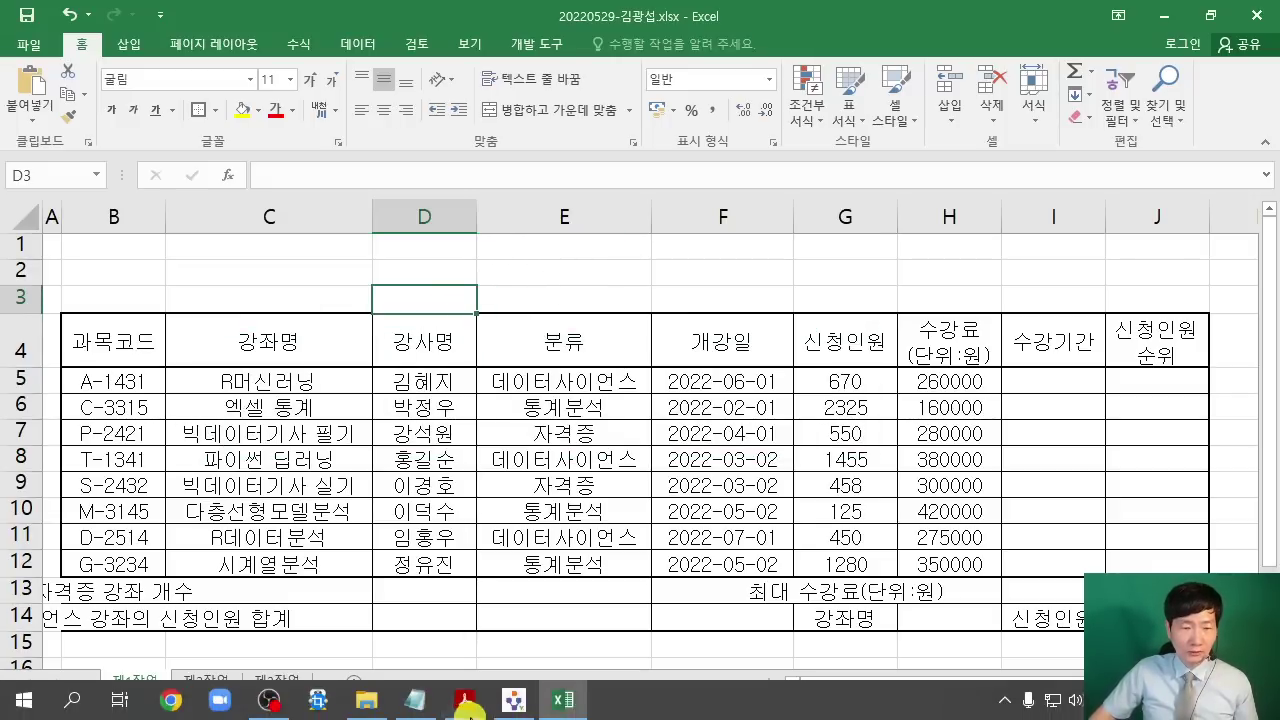
Step: Compare the summary rows 13–14 against the exam PDF's table
{"action": "left_click", "coordinate": [466, 700]}
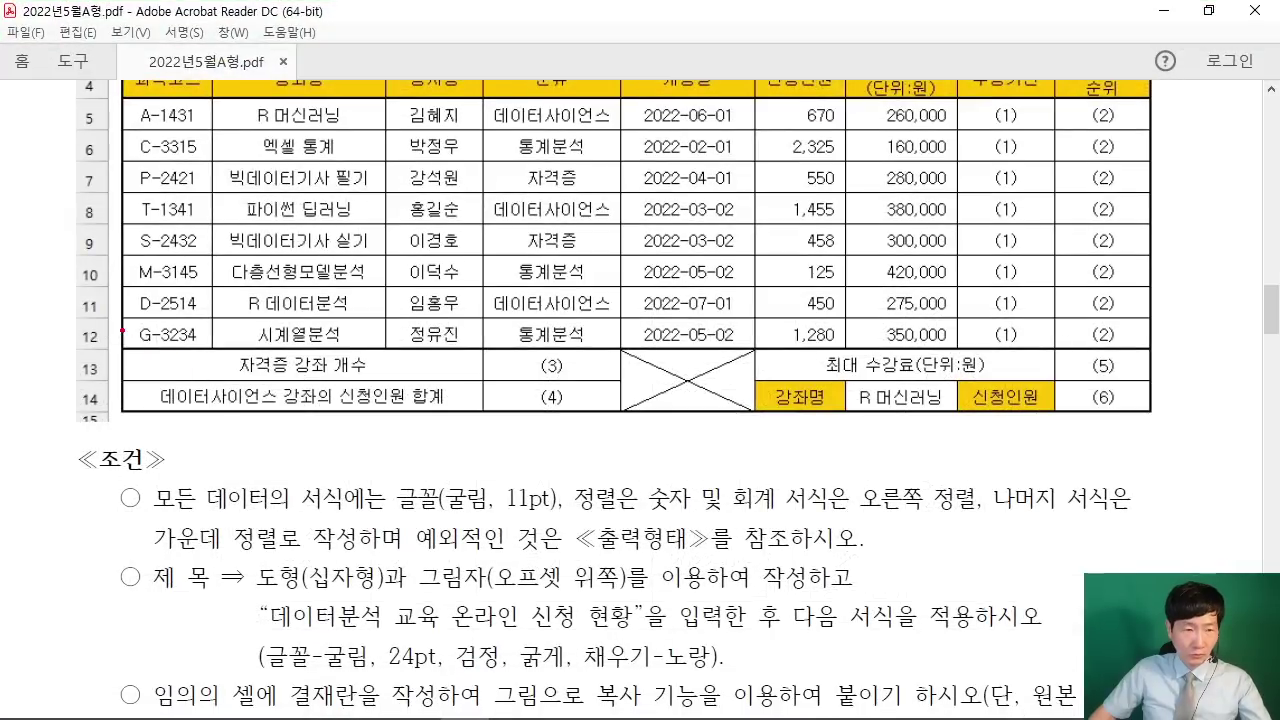
{"action": "left_click_drag", "start_coordinate": [124, 350], "coordinate": [476, 381]}
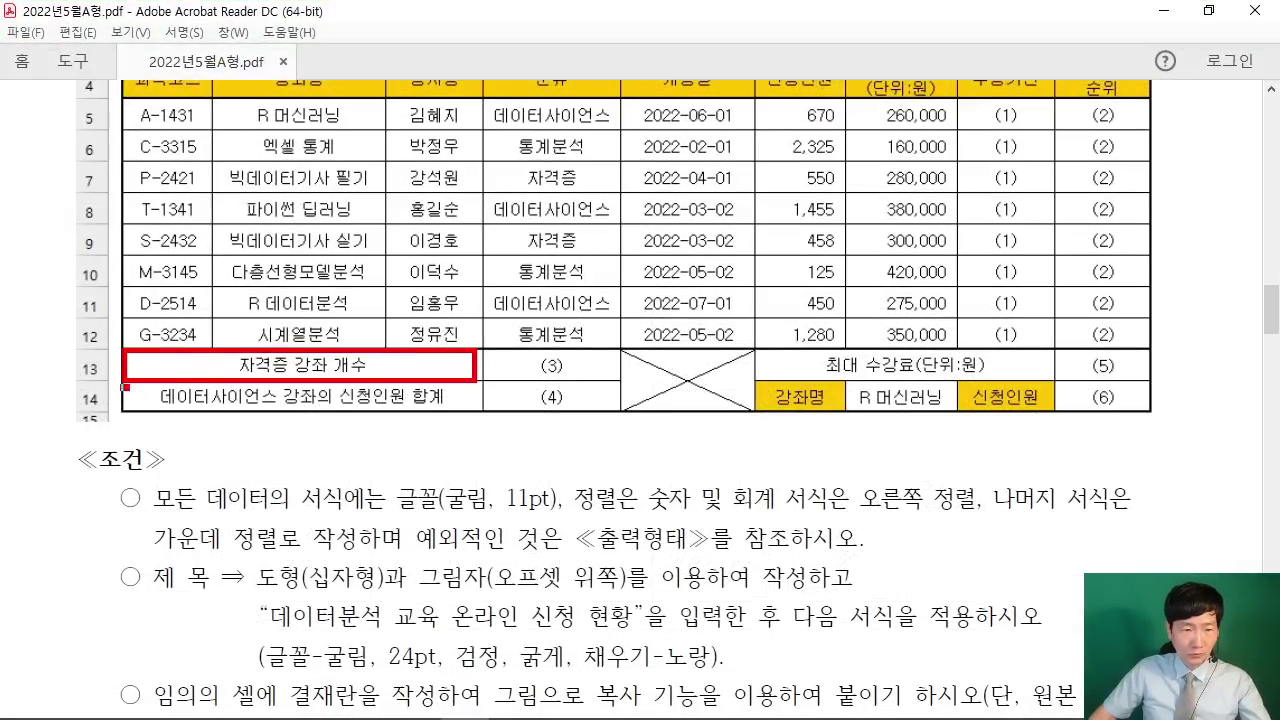
{"action": "left_click_drag", "start_coordinate": [125, 387], "coordinate": [486, 424]}
{"action": "left_click_drag", "start_coordinate": [616, 350], "coordinate": [762, 410]}
{"action": "mouse_move", "coordinate": [772, 350]}
{"action": "left_mouse_down"}
{"action": "mouse_move", "coordinate": [857, 384]}
{"action": "mouse_move", "coordinate": [1062, 382]}
{"action": "left_mouse_up"}
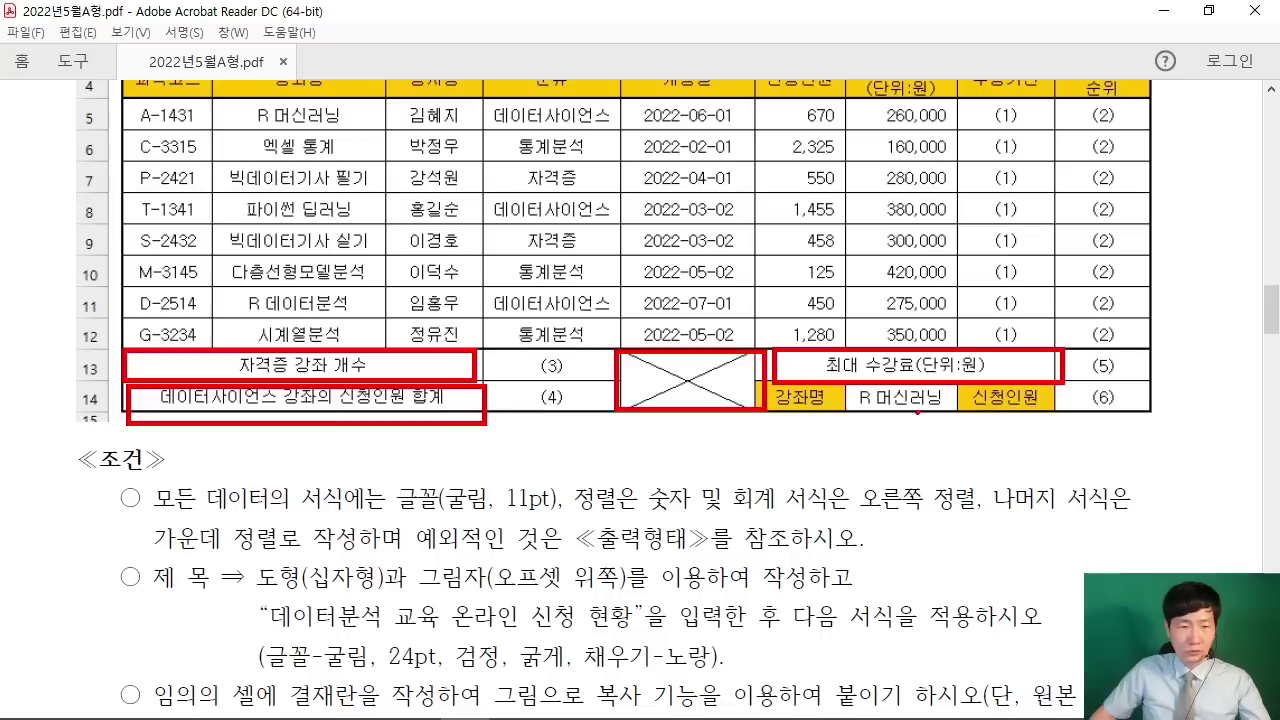
{"action": "key", "text": "Escape"}
{"action": "scroll", "coordinate": [190, 410], "scroll_direction": "up", "scroll_amount": 4}
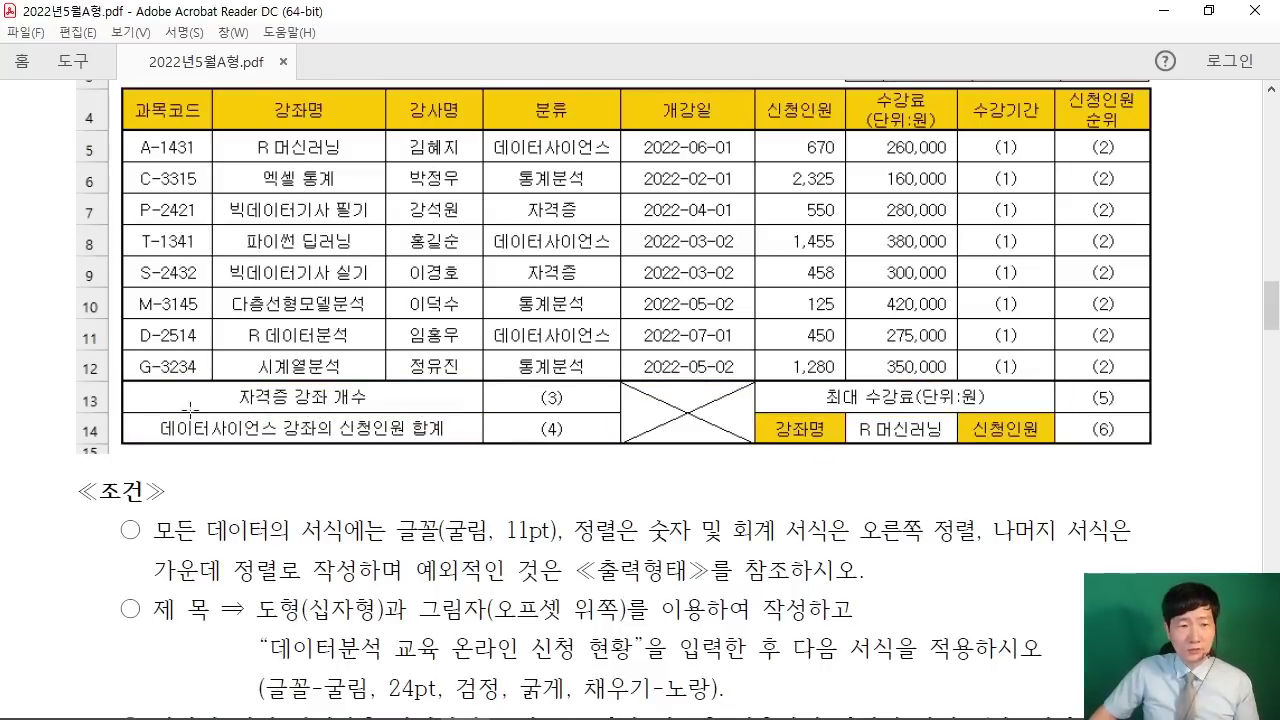
{"action": "scroll", "coordinate": [200, 470], "scroll_direction": "up", "scroll_amount": 1}
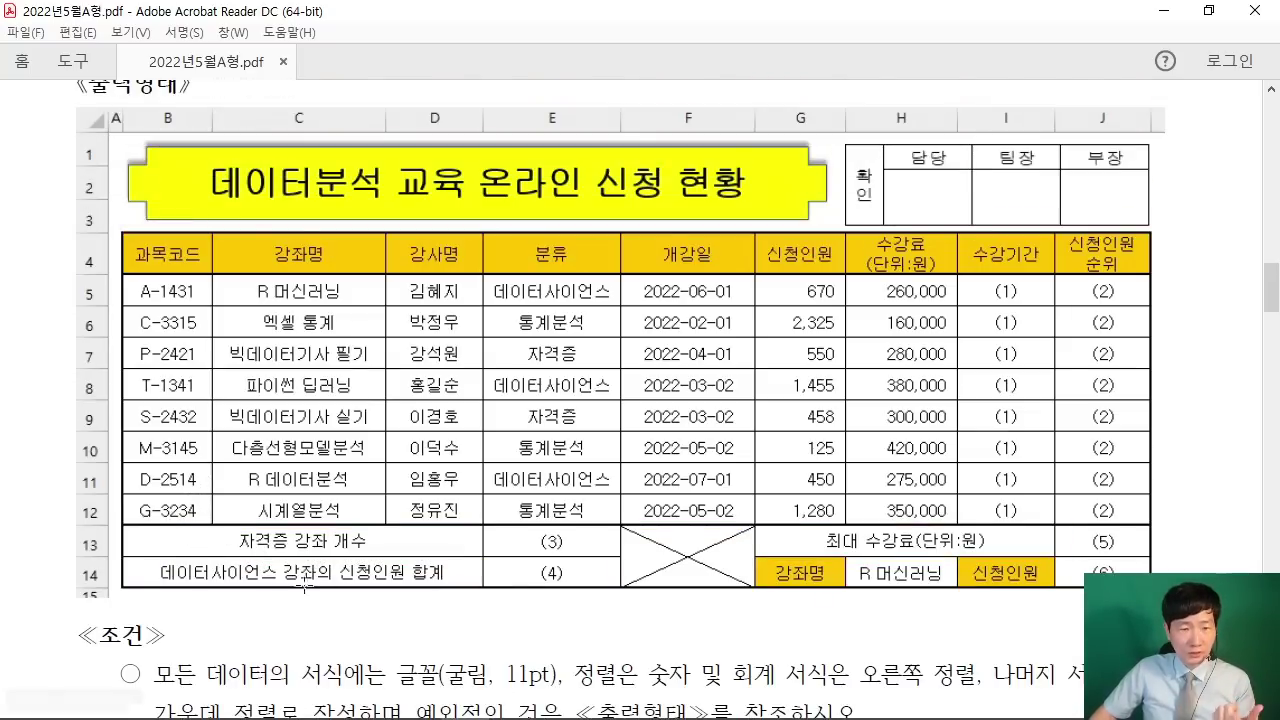
{"action": "left_click", "coordinate": [1163, 10]}
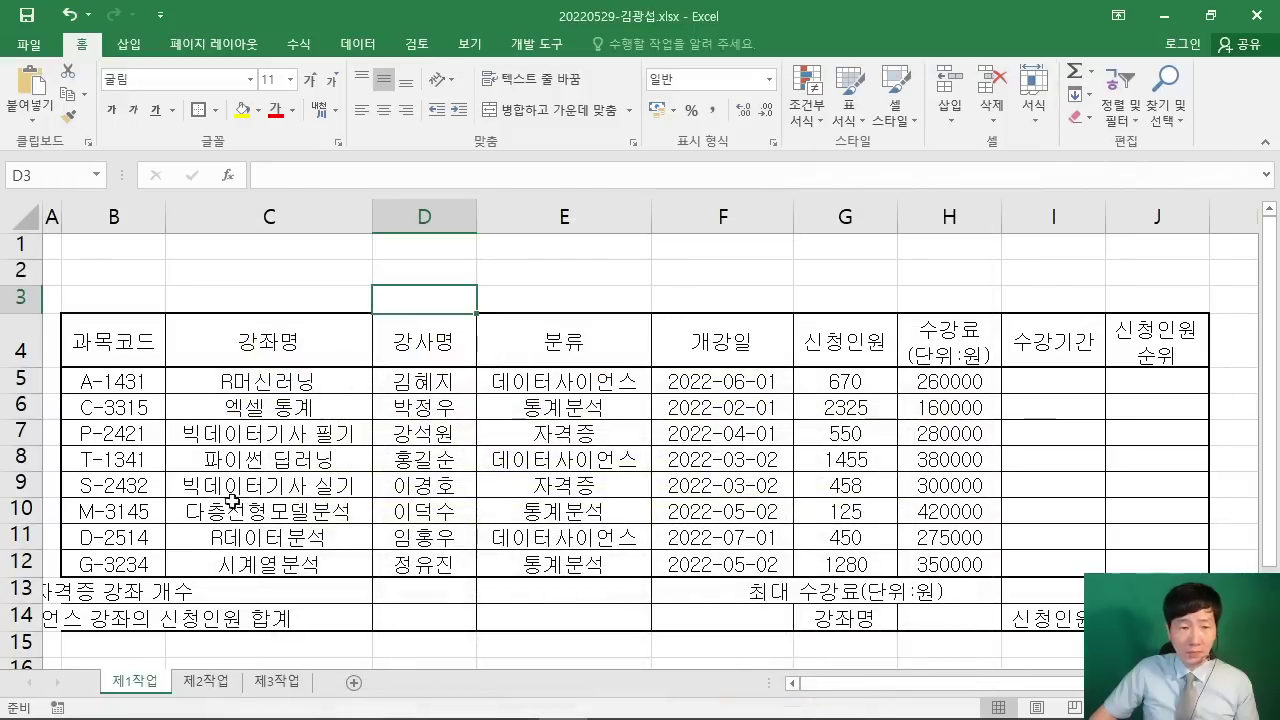
Step: Select B13:D13, the 자격증 강좌 개수 label cells
{"action": "left_click", "coordinate": [360, 583]}
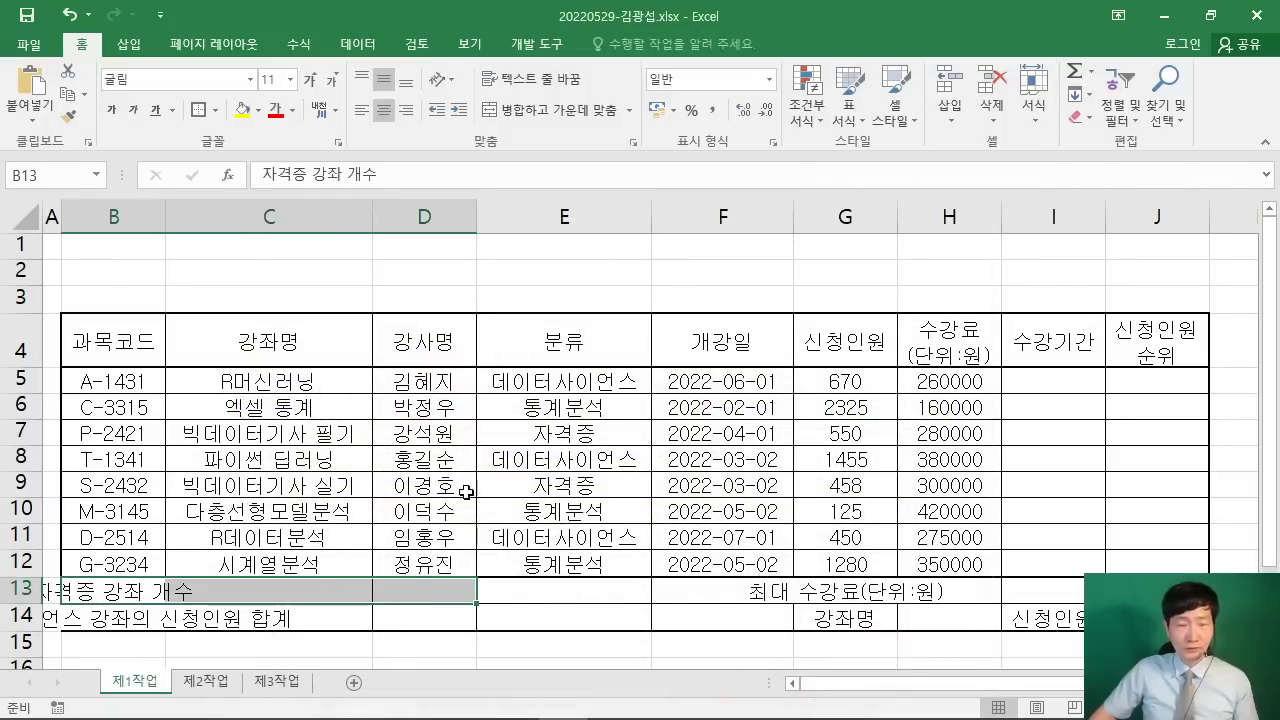
{"action": "left_click_drag", "start_coordinate": [577, 169], "coordinate": [803, 304]}
{"action": "mouse_move", "coordinate": [660, 210]}
{"action": "left_mouse_down"}
{"action": "mouse_move", "coordinate": [582, 250]}
{"action": "mouse_move", "coordinate": [724, 256]}
{"action": "mouse_move", "coordinate": [752, 224]}
{"action": "left_mouse_up"}
{"action": "left_click_drag", "start_coordinate": [745, 232], "coordinate": [745, 276]}
{"action": "left_click_drag", "start_coordinate": [750, 210], "coordinate": [818, 292]}
{"action": "mouse_move", "coordinate": [398, 332]}
{"action": "left_mouse_down"}
{"action": "mouse_move", "coordinate": [565, 338]}
{"action": "mouse_move", "coordinate": [520, 415]}
{"action": "left_mouse_up"}
{"action": "left_click_drag", "start_coordinate": [655, 210], "coordinate": [615, 360]}
{"action": "left_click_drag", "start_coordinate": [395, 330], "coordinate": [600, 282]}
{"action": "left_click_drag", "start_coordinate": [615, 360], "coordinate": [540, 410]}
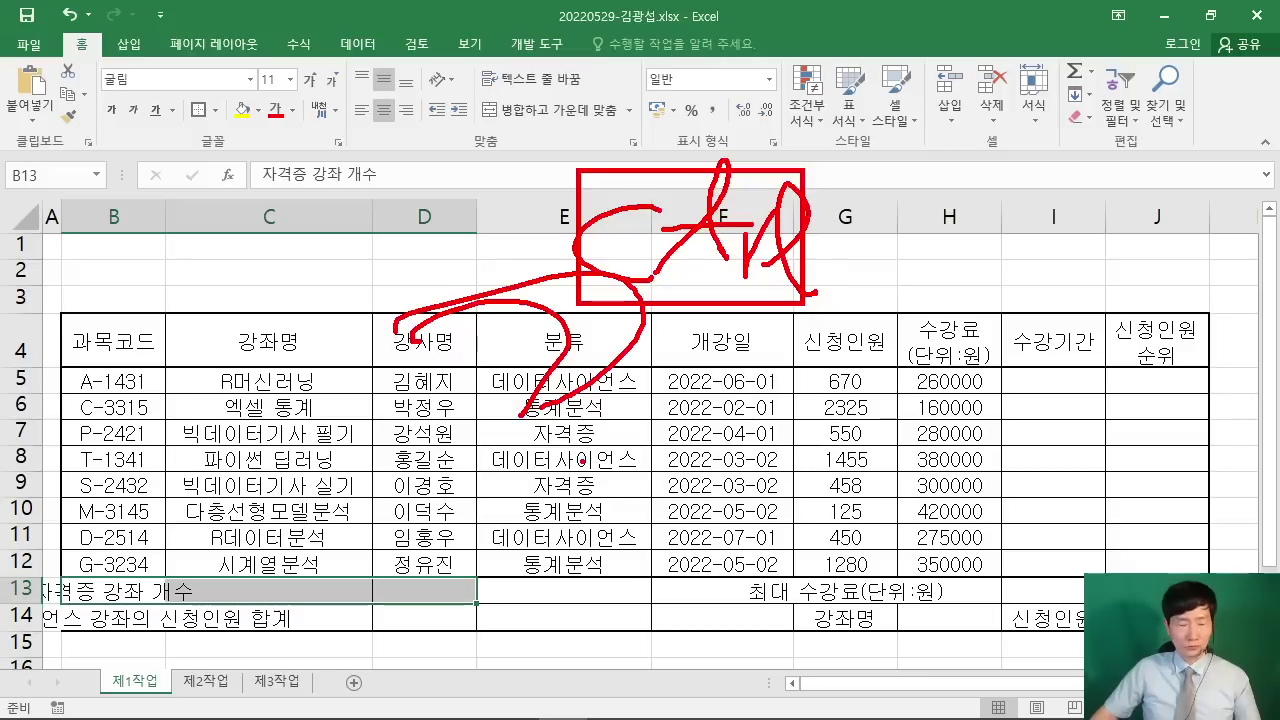
{"action": "key", "text": "Escape"}
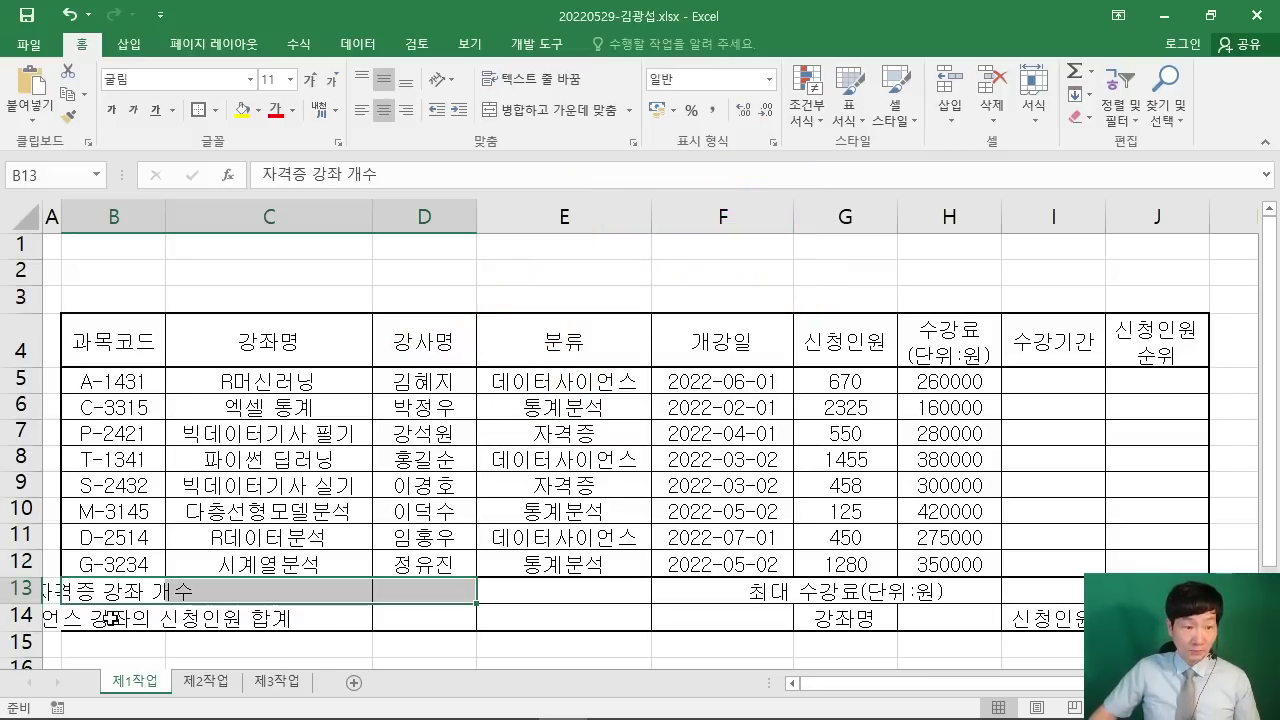
Step: Add B14:D14, F13:F14 and G13:I13 to the selection and merge-and-centre each group
{"action": "left_click_drag", "start_coordinate": [110, 618], "coordinate": [420, 600]}
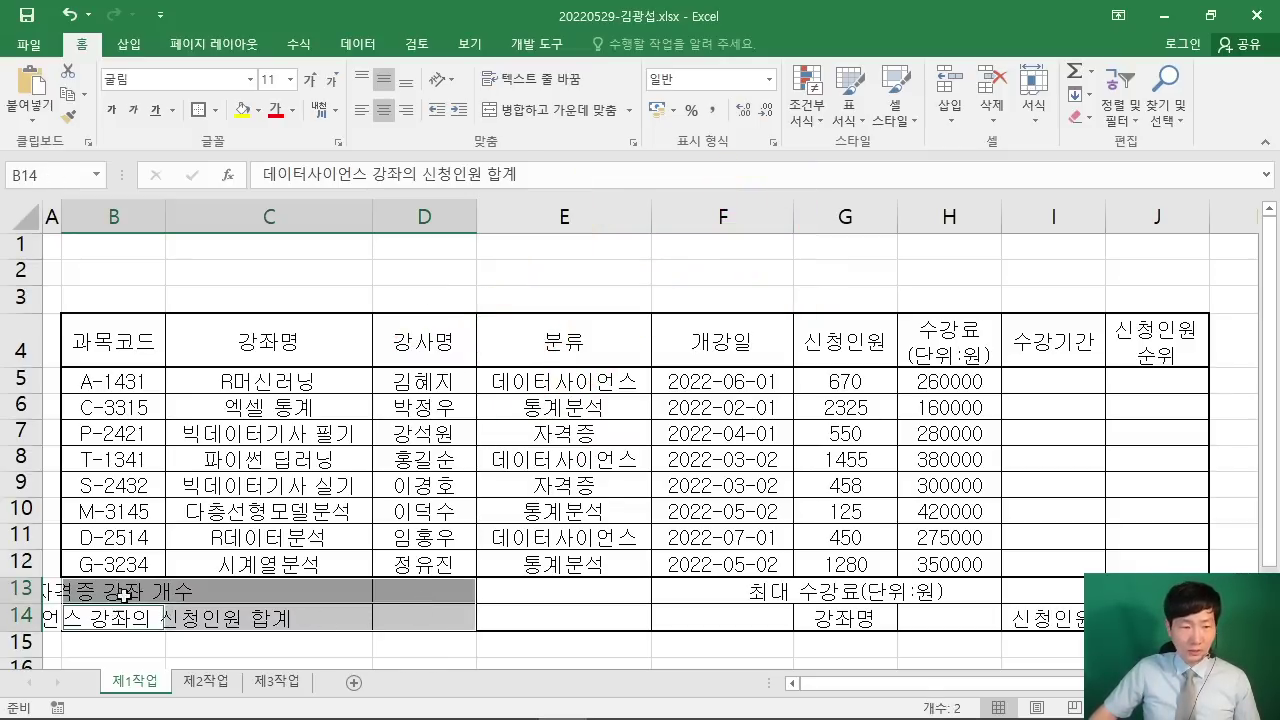
{"action": "left_click_drag", "start_coordinate": [123, 595], "coordinate": [420, 592]}
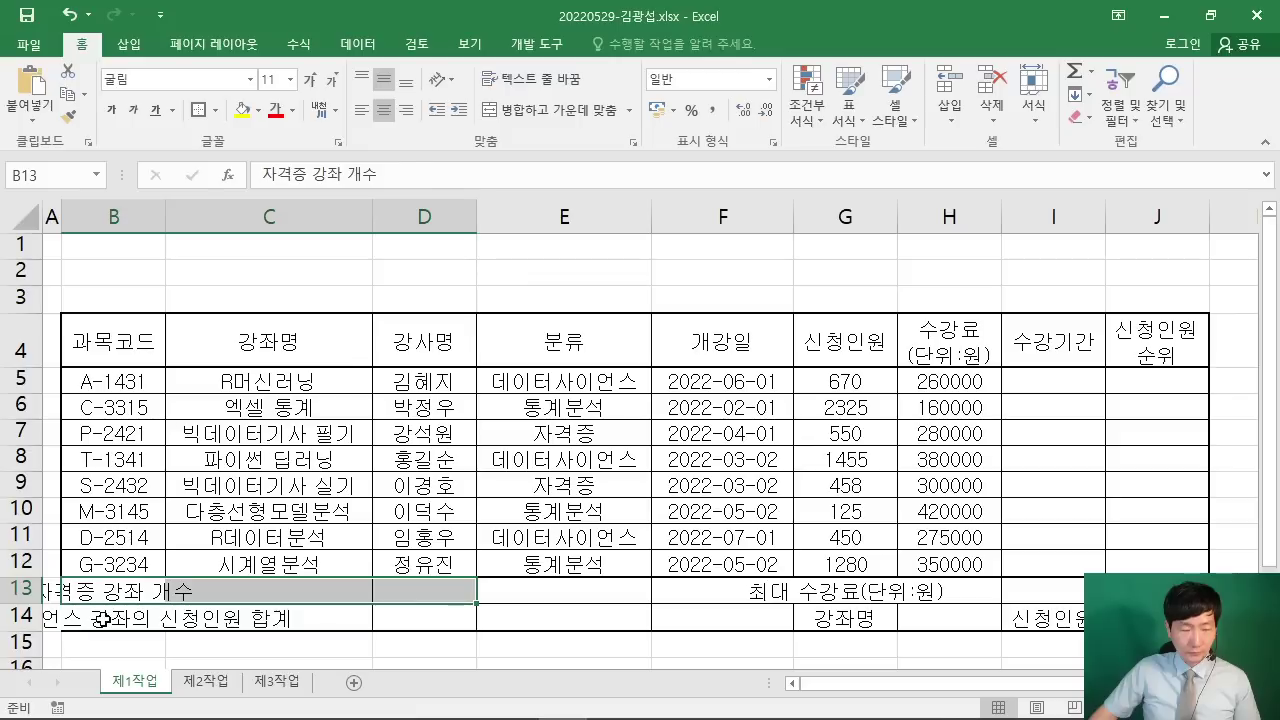
{"action": "left_click_drag", "start_coordinate": [104, 619], "coordinate": [405, 613], "text": "ctrl"}
{"action": "left_click_drag", "start_coordinate": [704, 587], "coordinate": [716, 620], "text": "ctrl"}
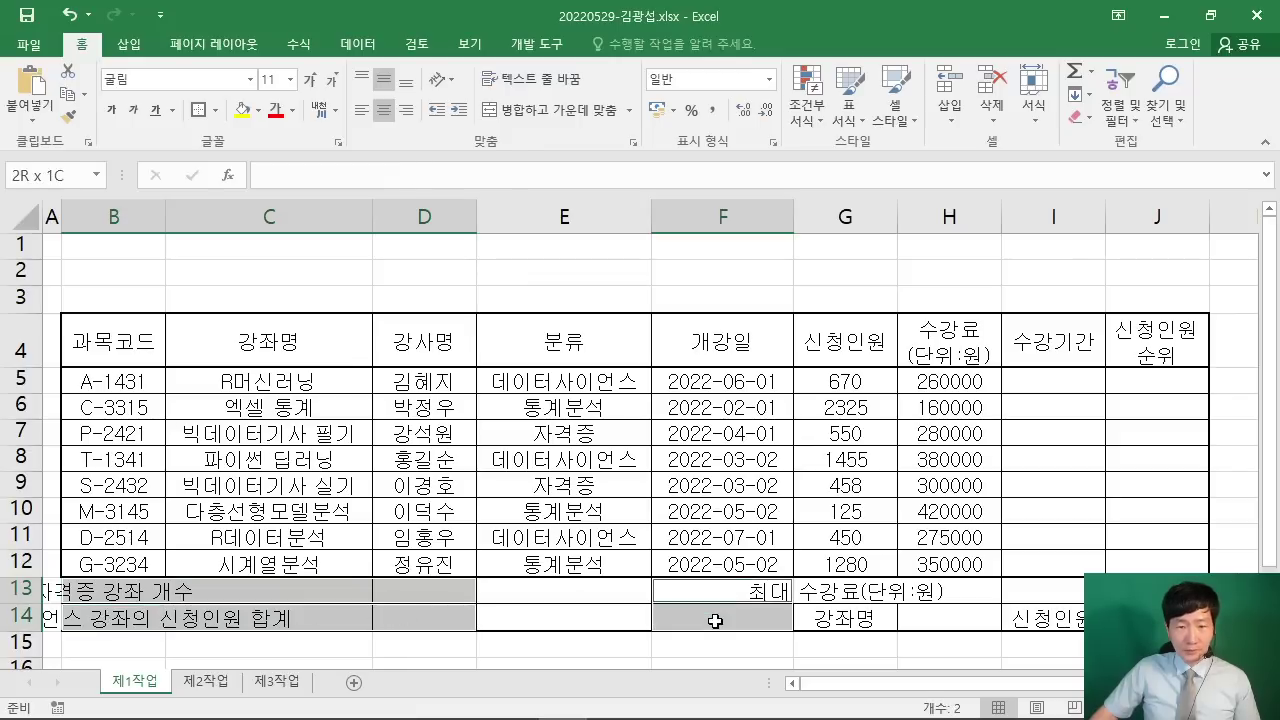
{"action": "left_click_drag", "start_coordinate": [848, 591], "coordinate": [1044, 586], "text": "ctrl"}
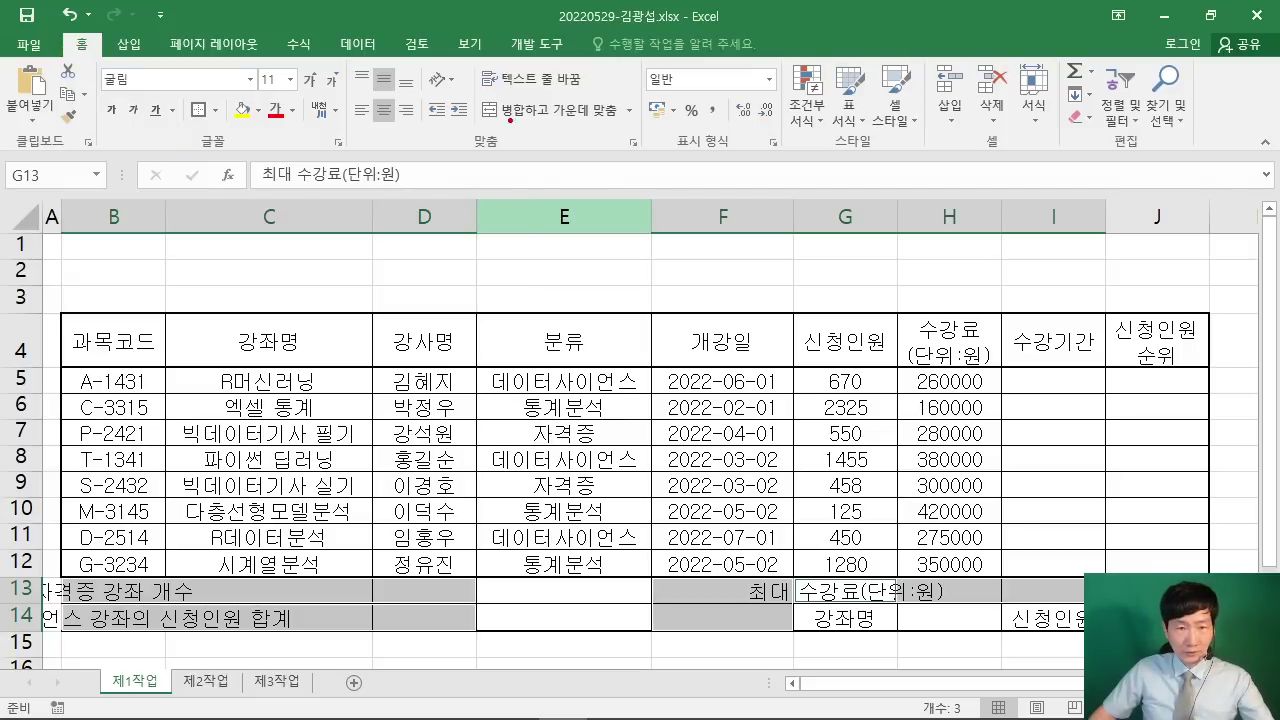
{"action": "mouse_move", "coordinate": [480, 87]}
{"action": "left_mouse_down"}
{"action": "mouse_move", "coordinate": [635, 127]}
{"action": "mouse_move", "coordinate": [658, 229]}
{"action": "left_mouse_up"}
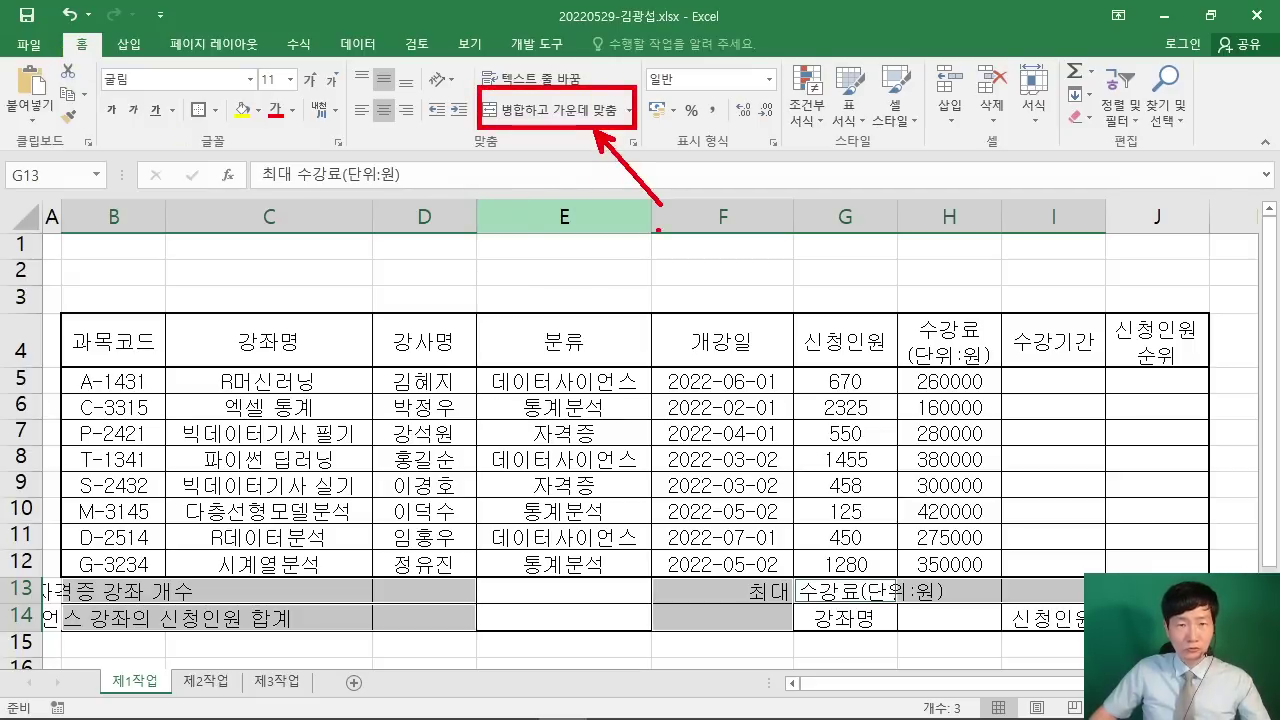
{"action": "key", "text": "Escape"}
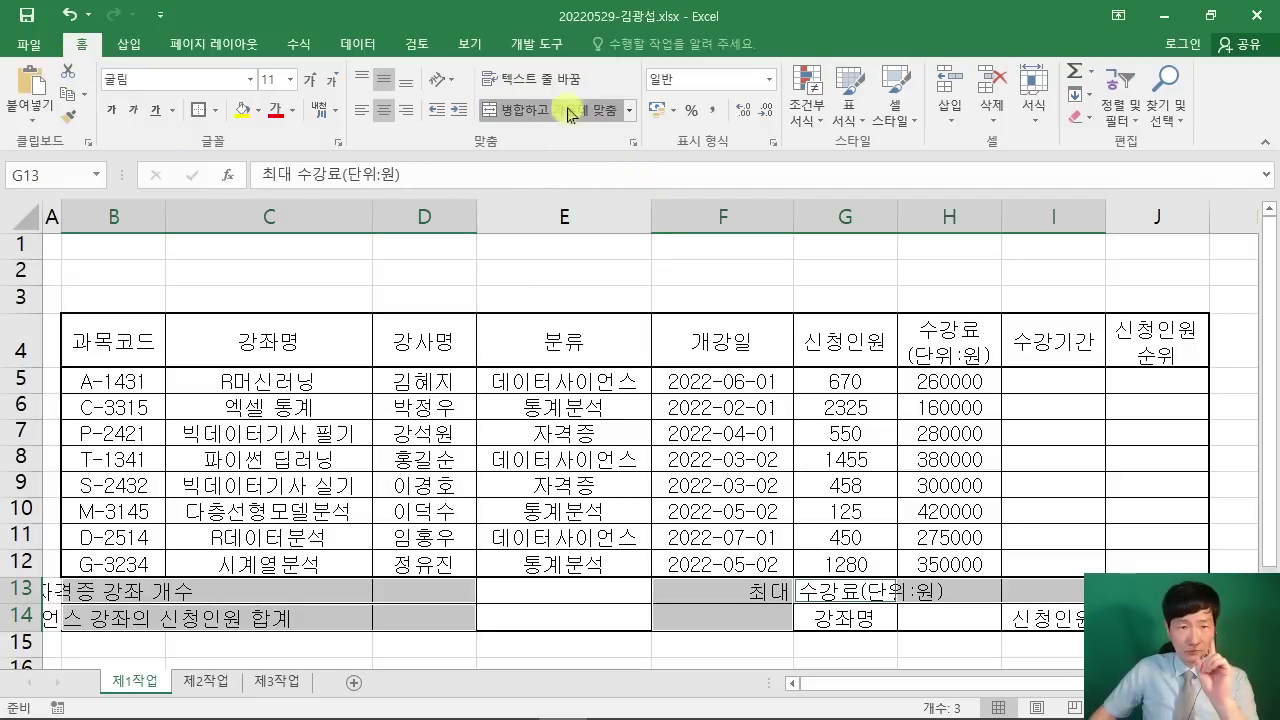
{"action": "left_click", "coordinate": [560, 110]}
{"action": "left_click", "coordinate": [638, 385]}
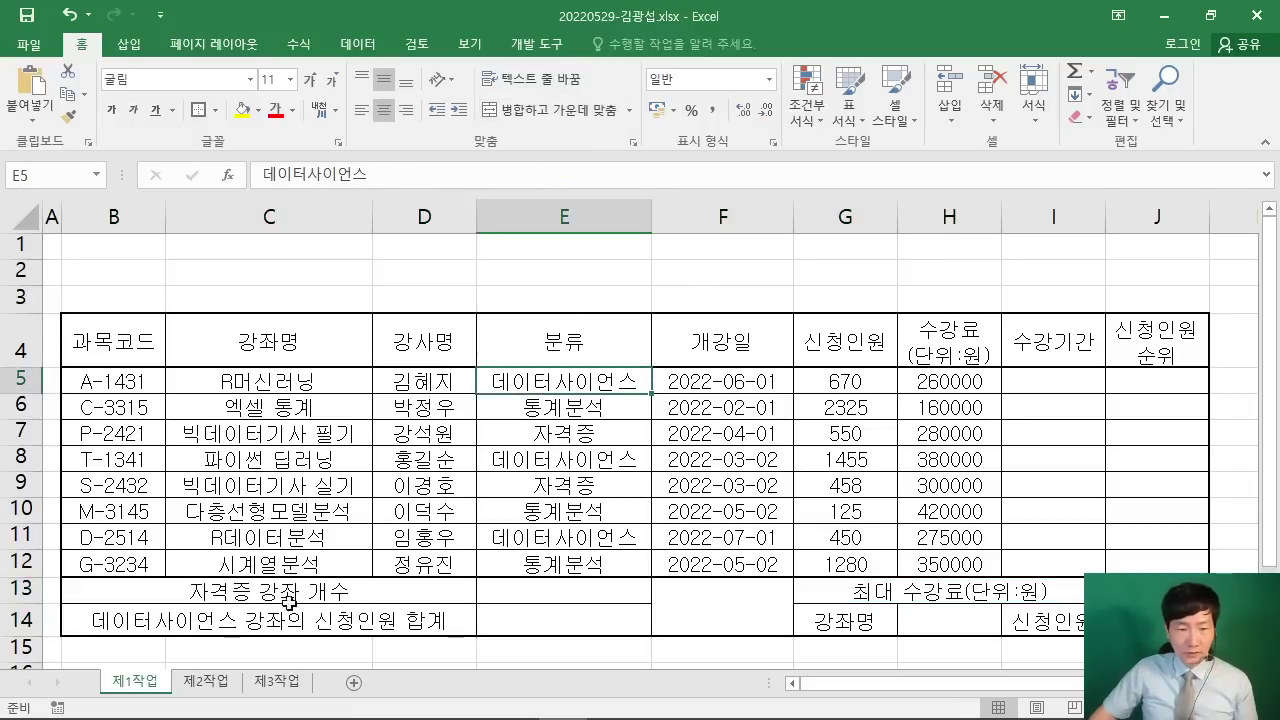
{"action": "left_click", "coordinate": [392, 624]}
Step: Select the merged F13:F14 cell and check it against the reference PDF
{"action": "left_click", "coordinate": [677, 598]}
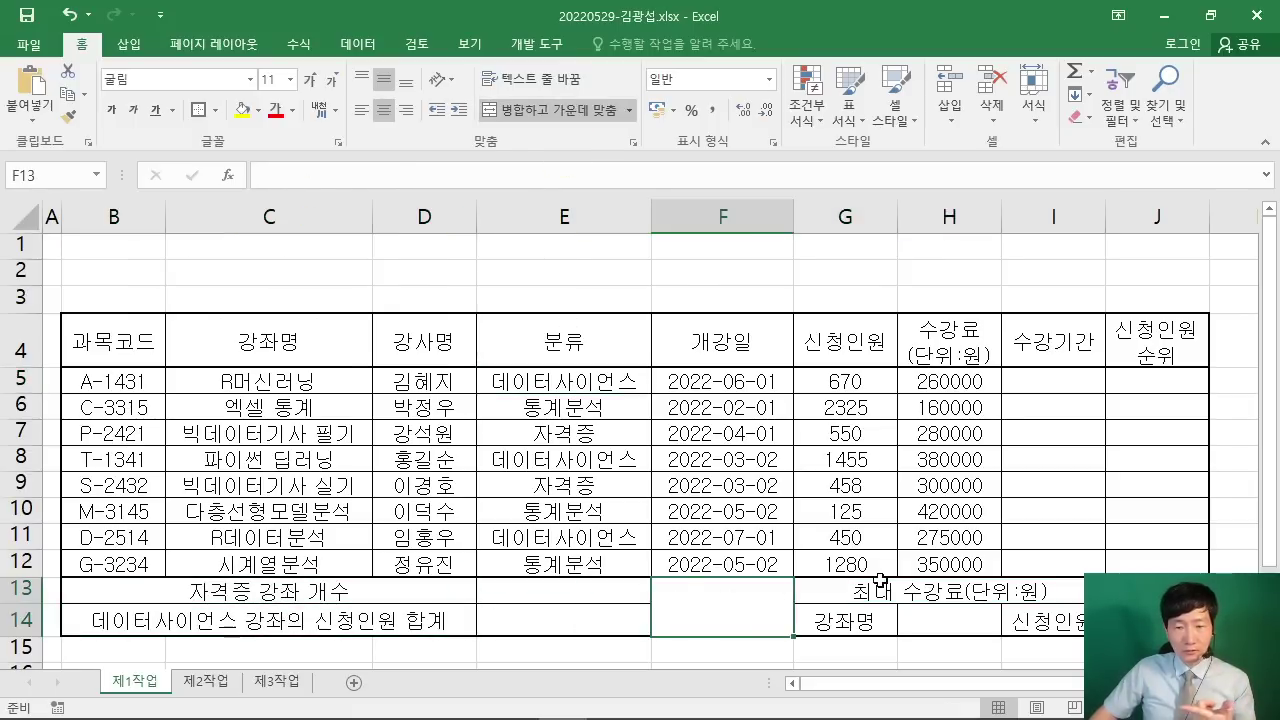
{"action": "left_click", "coordinate": [880, 584]}
{"action": "left_click", "coordinate": [727, 592]}
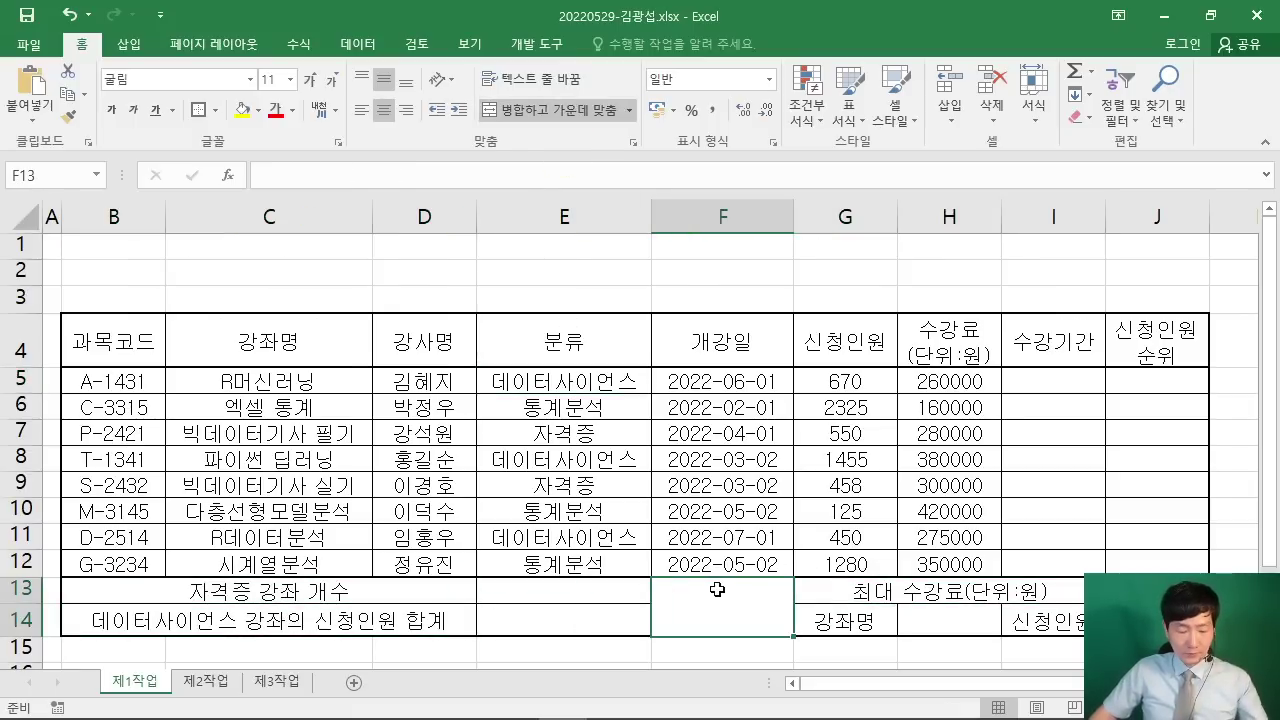
{"action": "left_click_drag", "start_coordinate": [768, 572], "coordinate": [628, 626]}
{"action": "left_click_drag", "start_coordinate": [642, 579], "coordinate": [786, 646]}
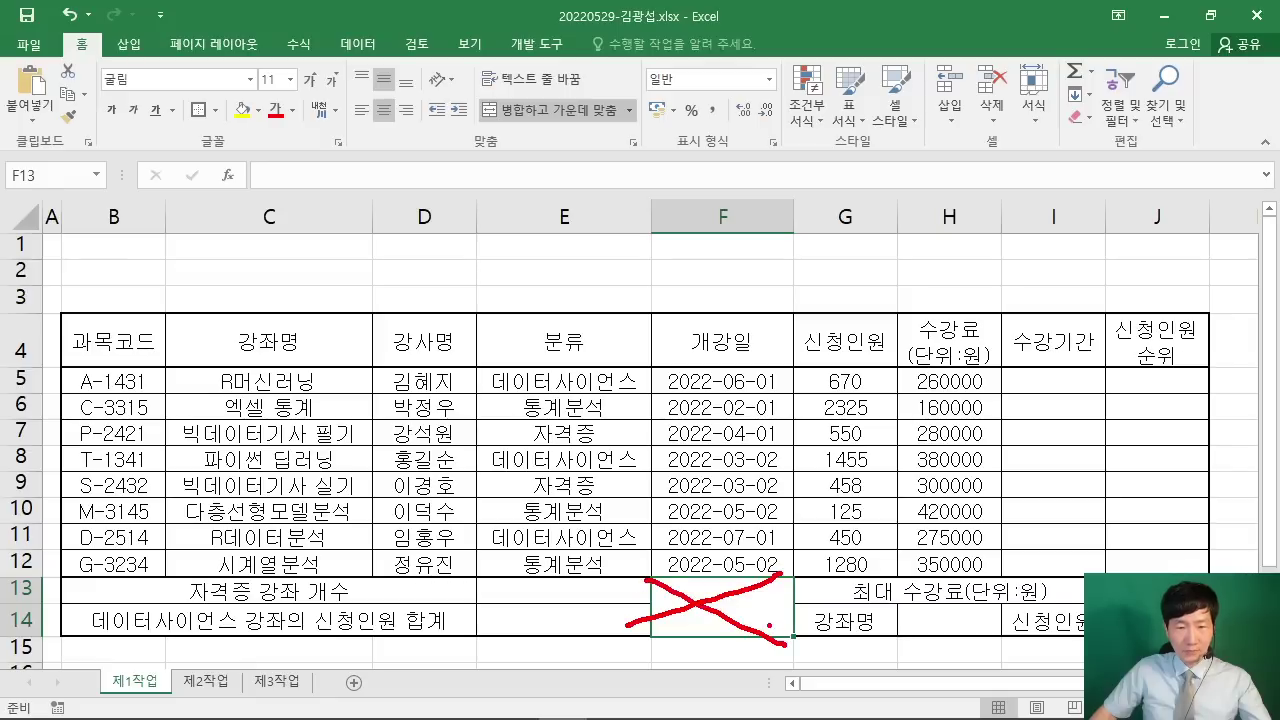
{"action": "key", "text": "Escape"}
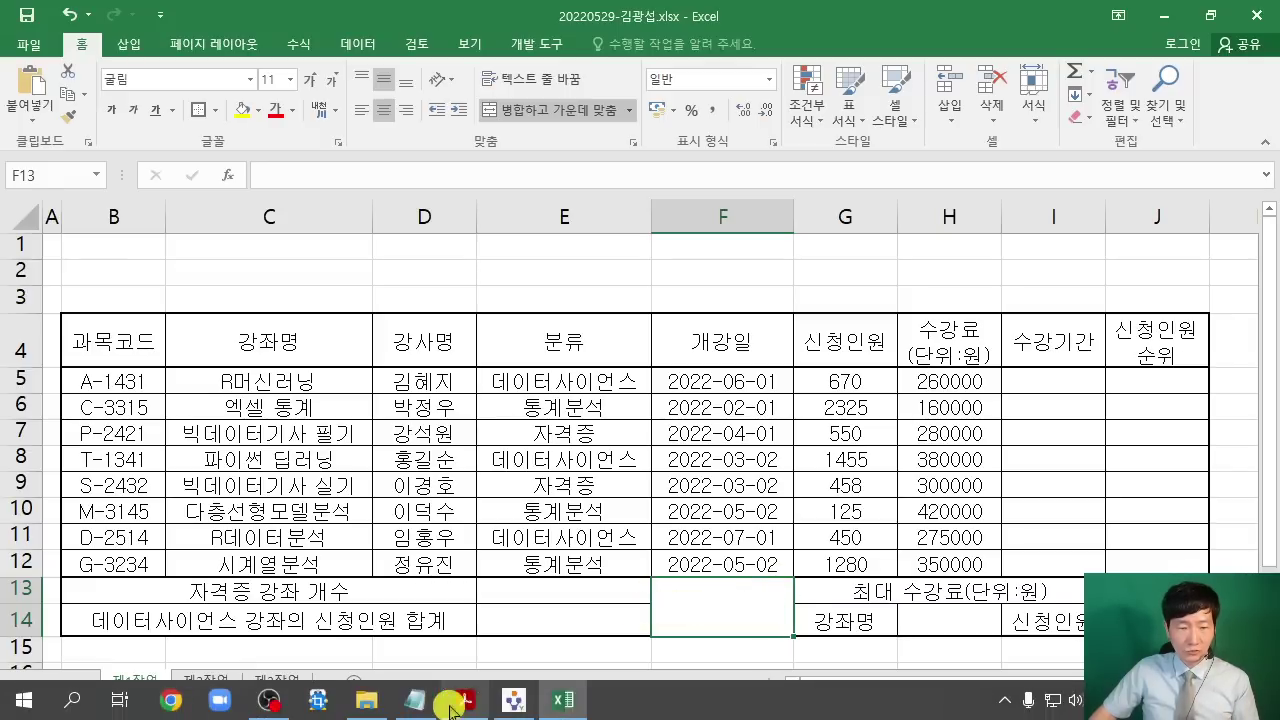
{"action": "left_click", "coordinate": [457, 703]}
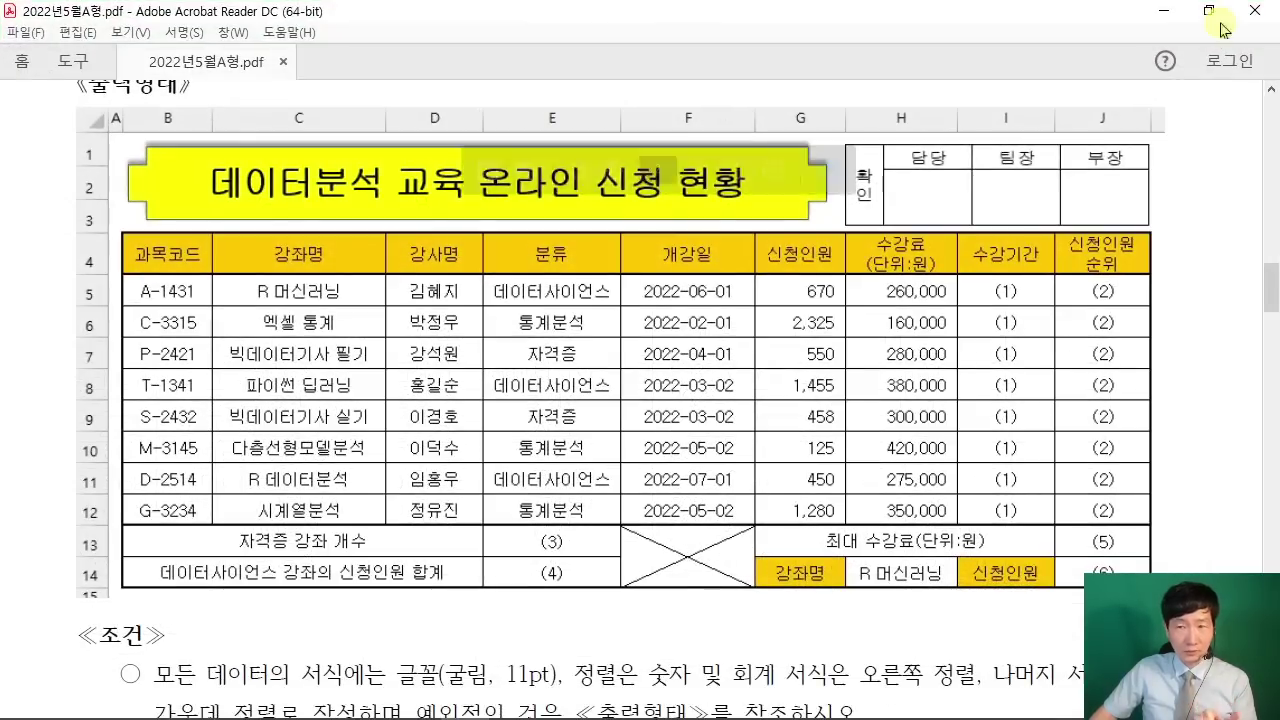
{"action": "left_click", "coordinate": [1163, 12]}
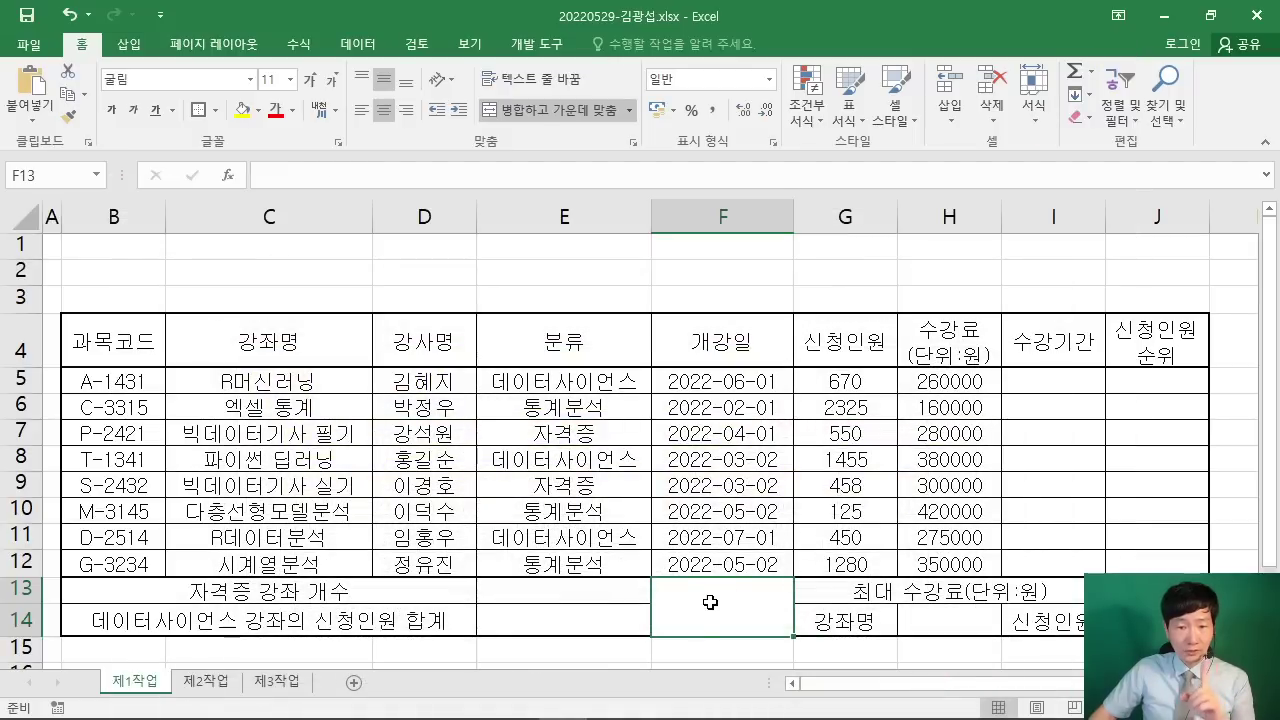
Step: Give F13:F14 both rising and falling diagonal borders via Format Cells
{"action": "right_click", "coordinate": [710, 604]}
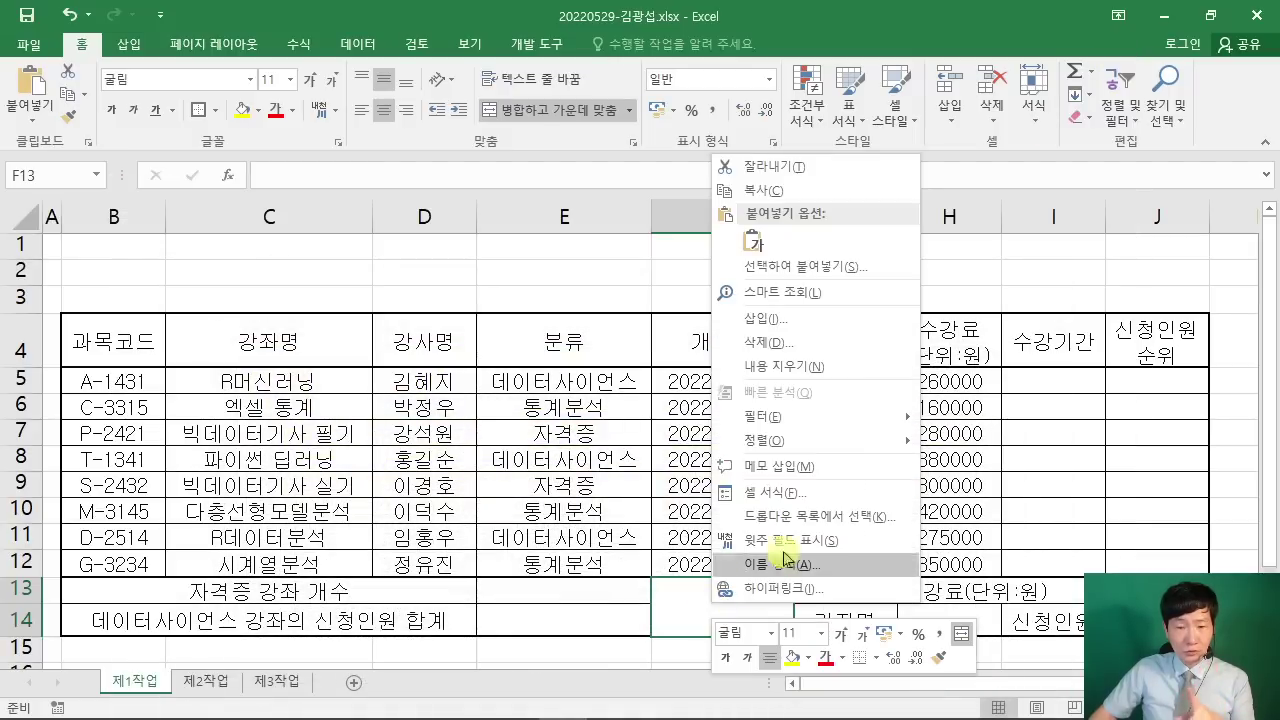
{"action": "left_click", "coordinate": [803, 493]}
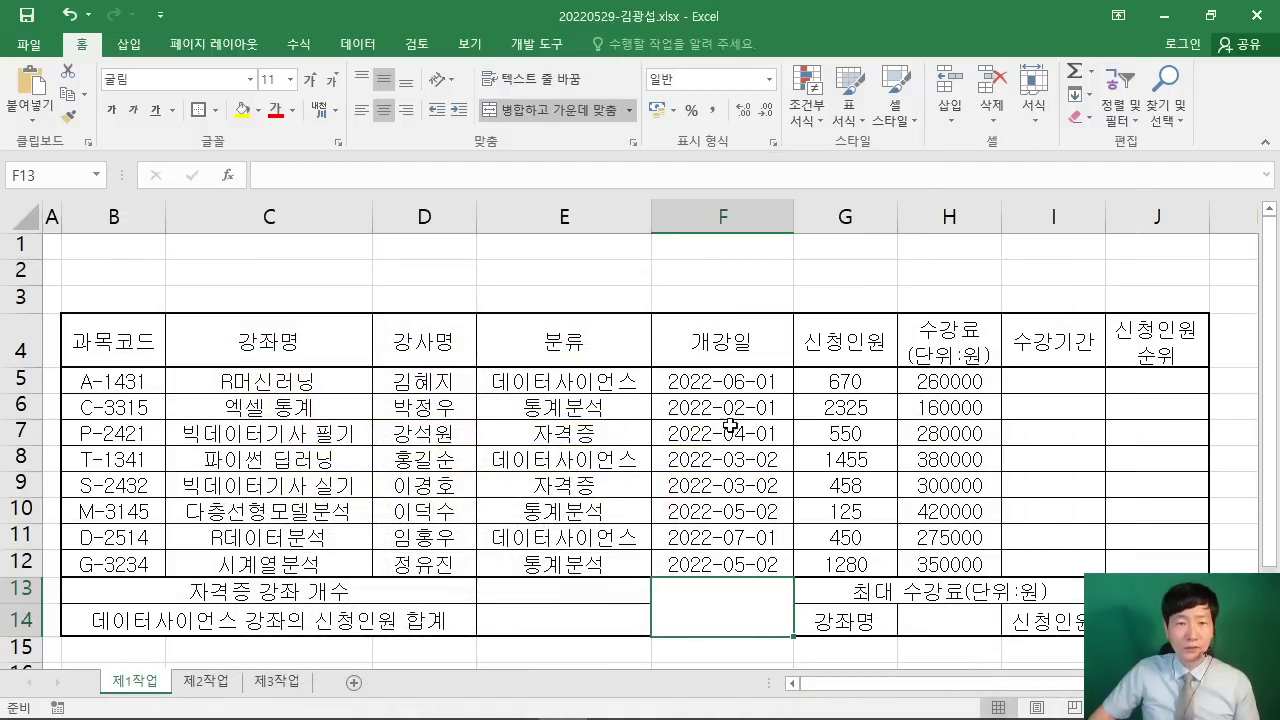
{"action": "left_click_drag", "start_coordinate": [605, 180], "coordinate": [406, 46]}
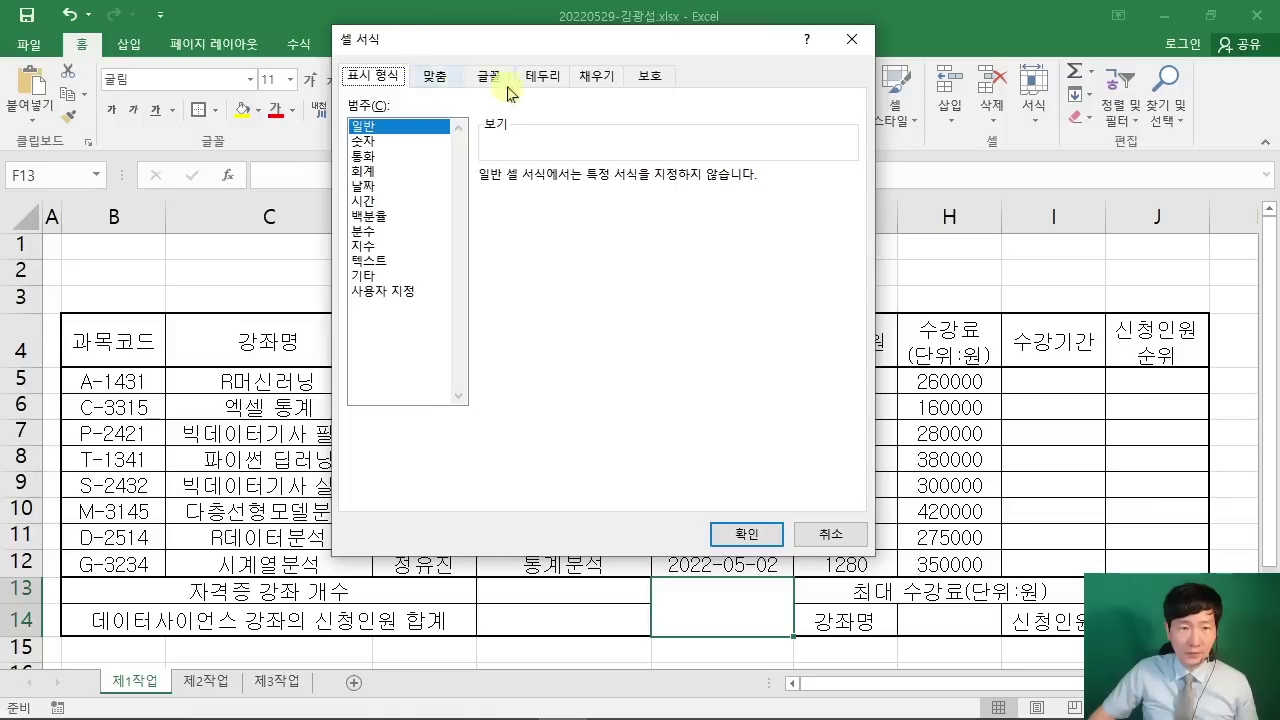
{"action": "left_click", "coordinate": [541, 76]}
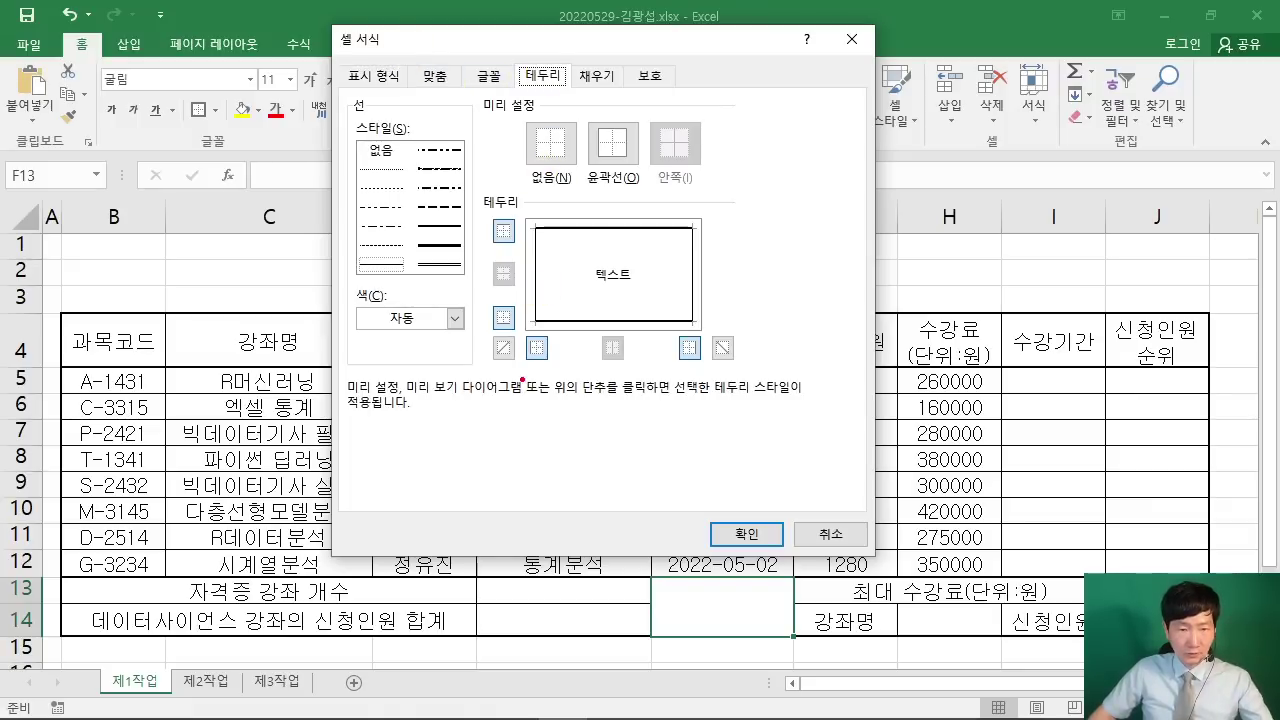
{"action": "left_click_drag", "start_coordinate": [486, 324], "coordinate": [521, 364]}
{"action": "left_click_drag", "start_coordinate": [708, 326], "coordinate": [744, 366]}
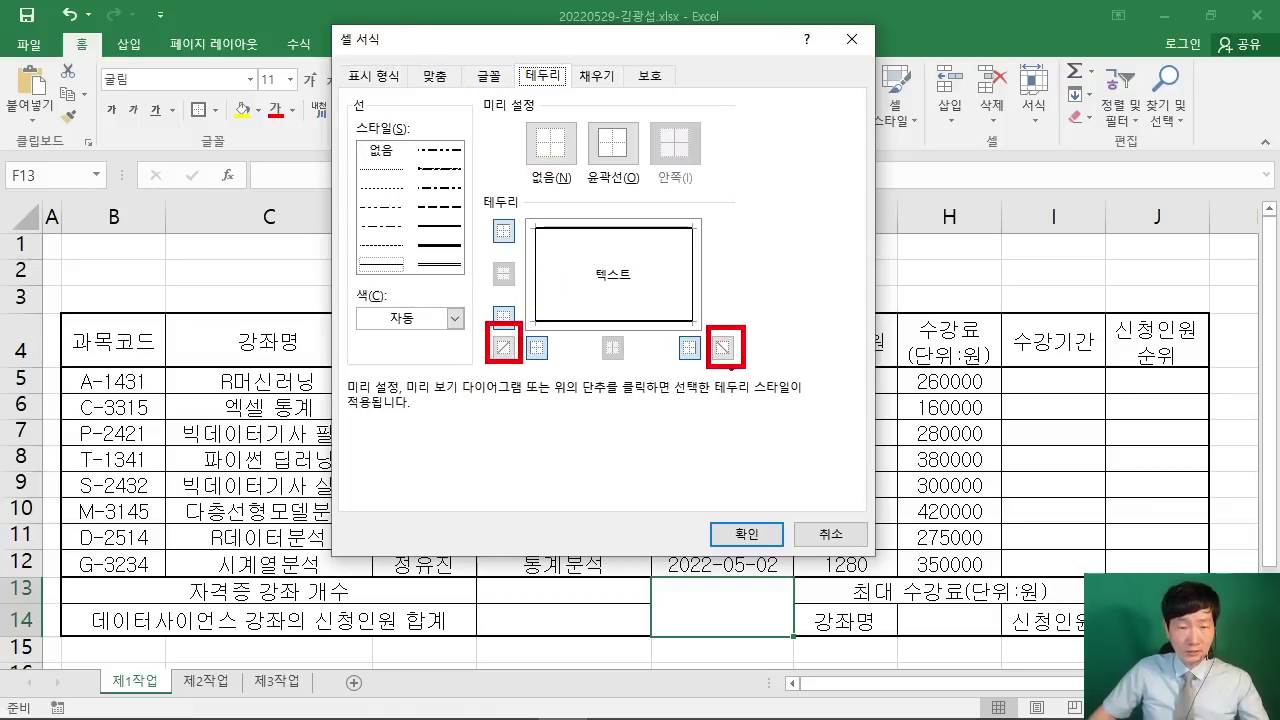
{"action": "left_click", "coordinate": [503, 347]}
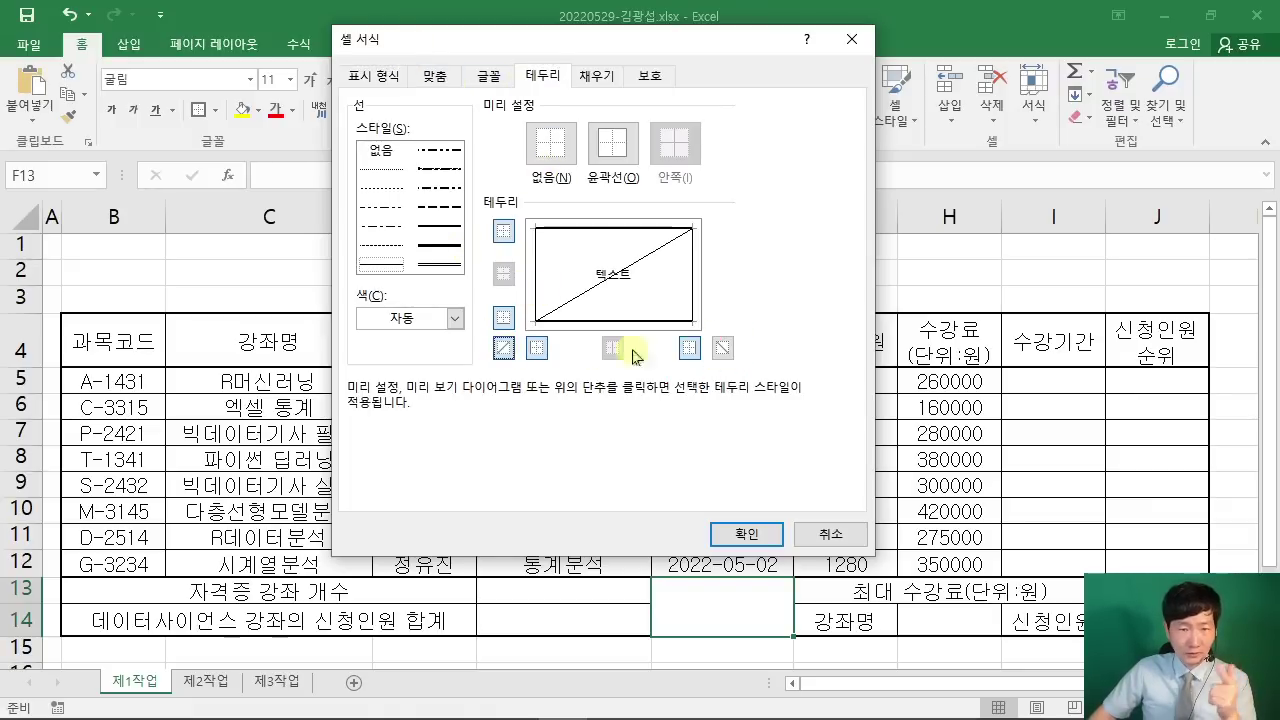
{"action": "left_click", "coordinate": [722, 347]}
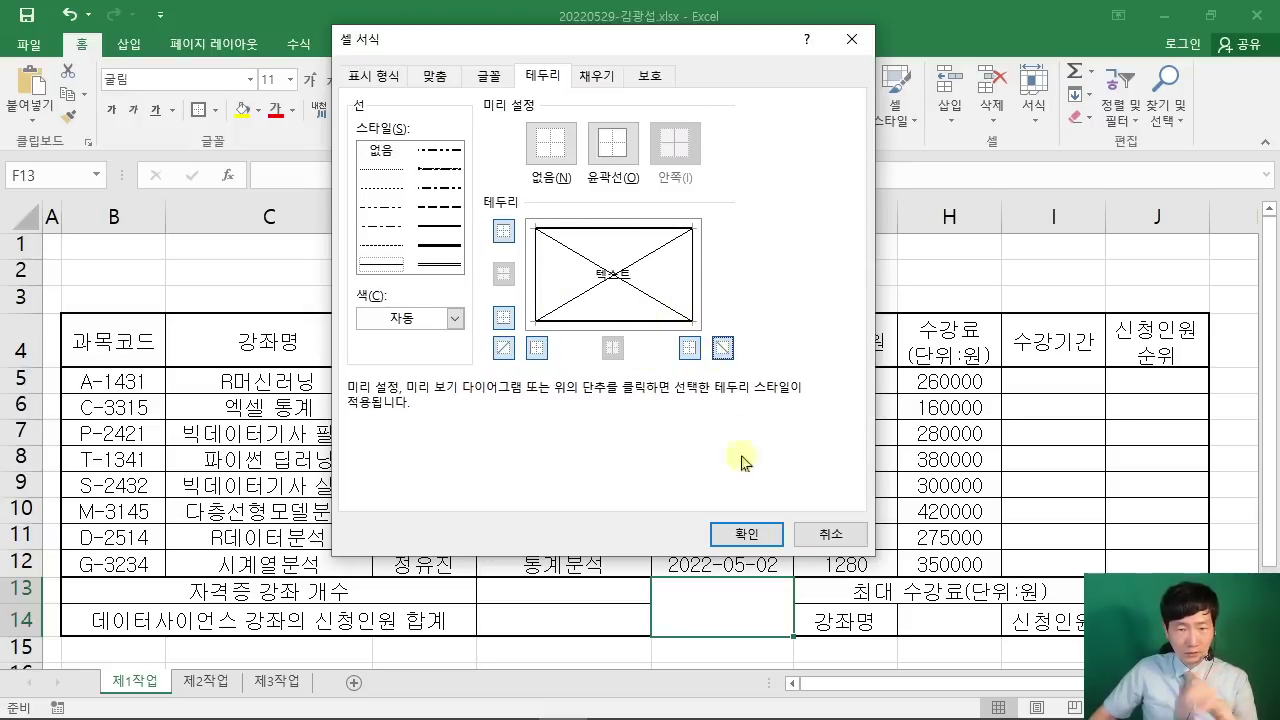
{"action": "left_click", "coordinate": [750, 535]}
Step: Bring up the reference PDF and mark its 신청인원 and 수강료 columns
{"action": "left_click", "coordinate": [703, 414]}
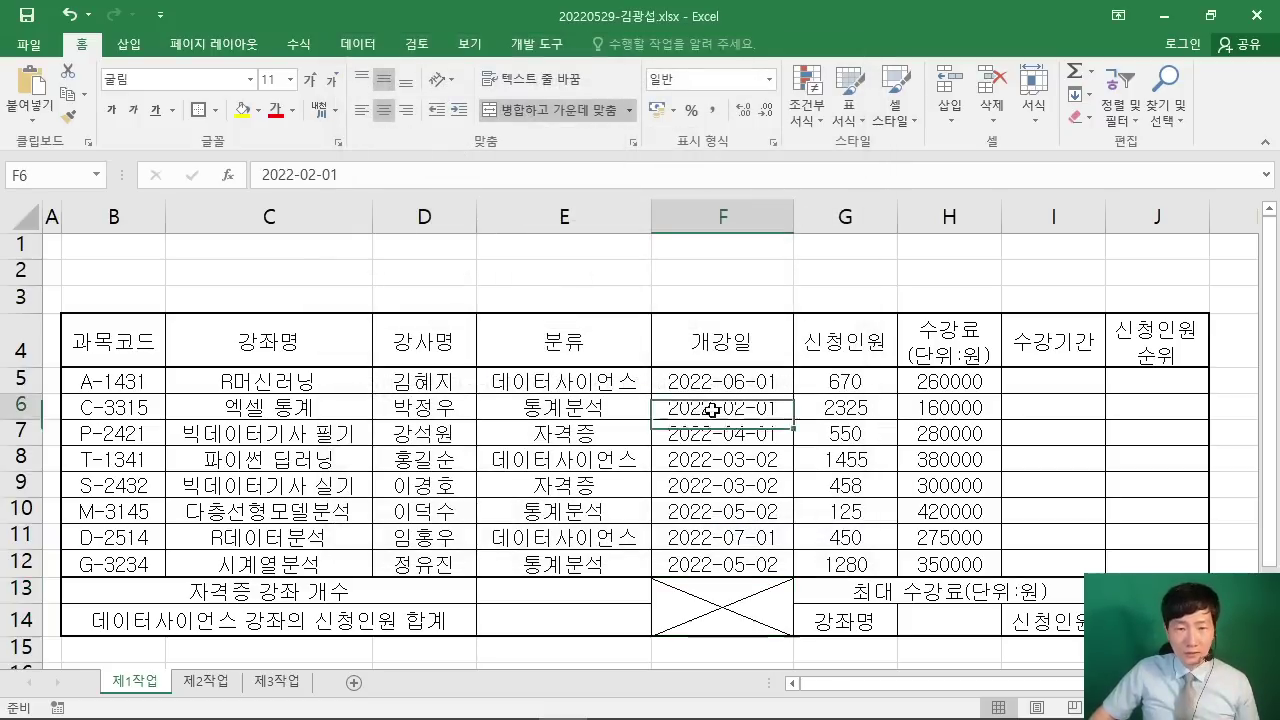
{"action": "left_click", "coordinate": [464, 700]}
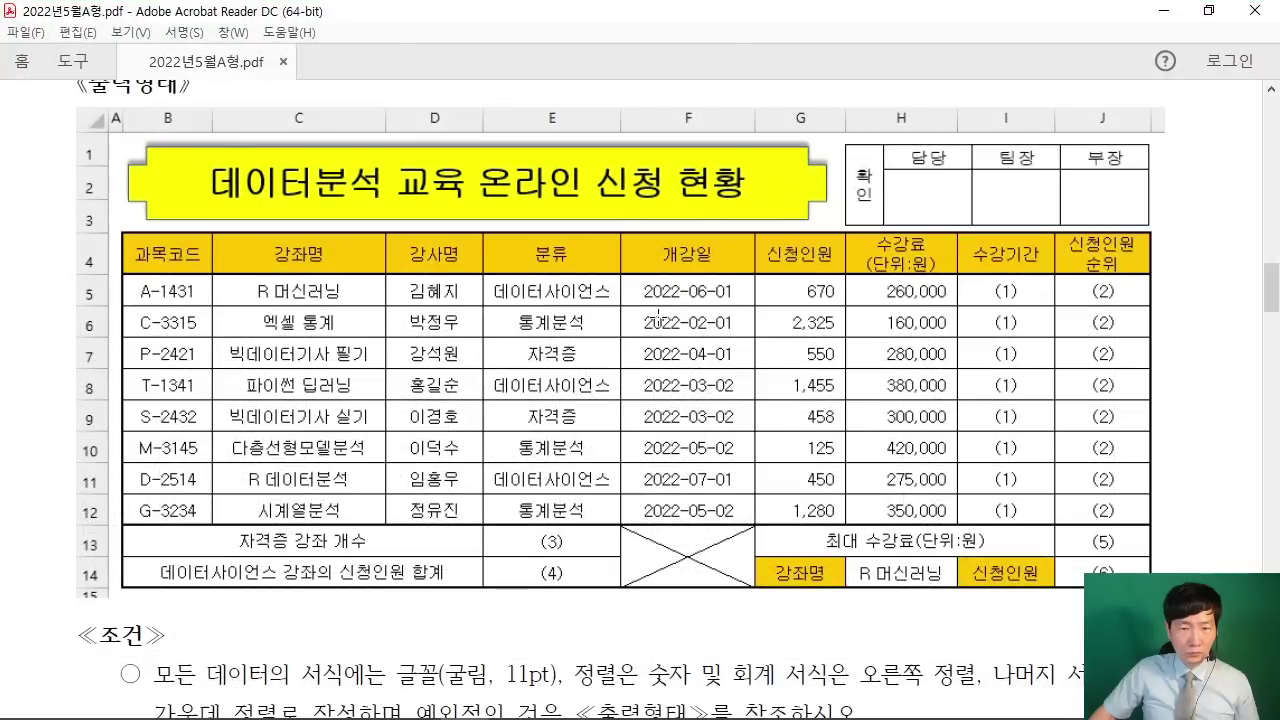
{"action": "left_click_drag", "start_coordinate": [748, 268], "coordinate": [970, 530]}
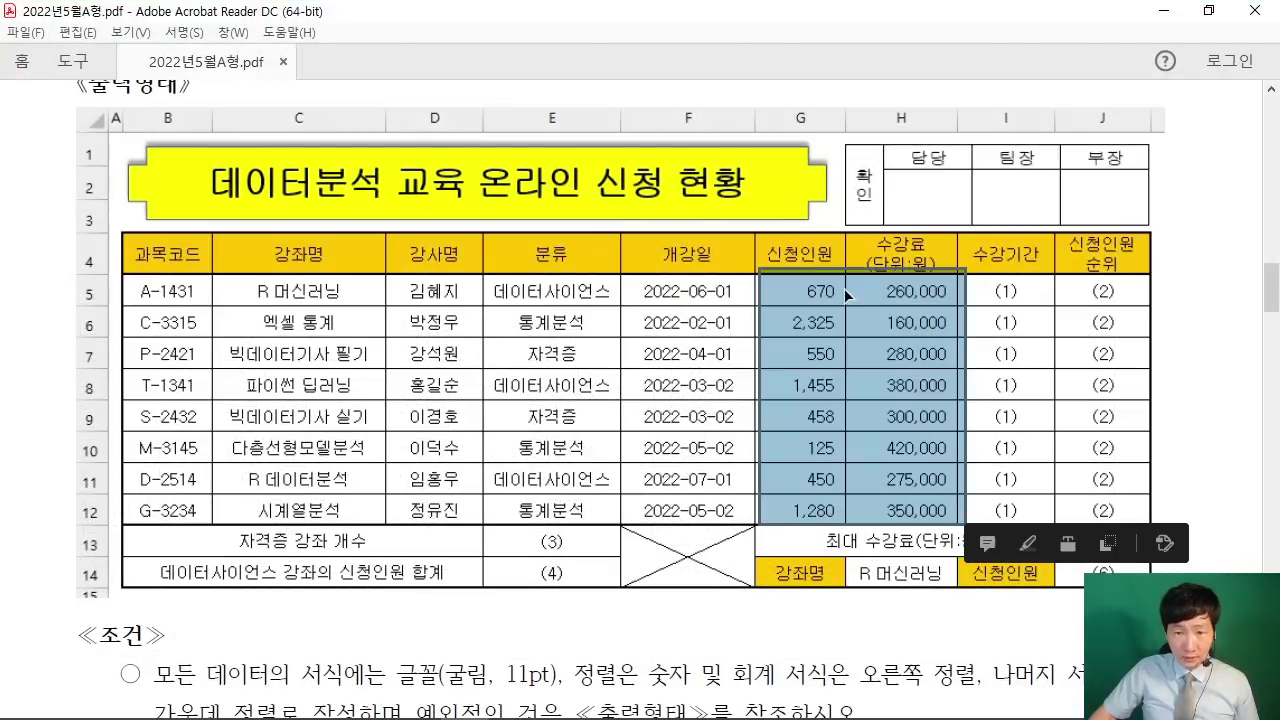
Step: Annotate the sample's 신청인원 and 수강료 columns, switch back to read mode, and minimize Acrobat
{"action": "key", "text": "ctrl+2"}
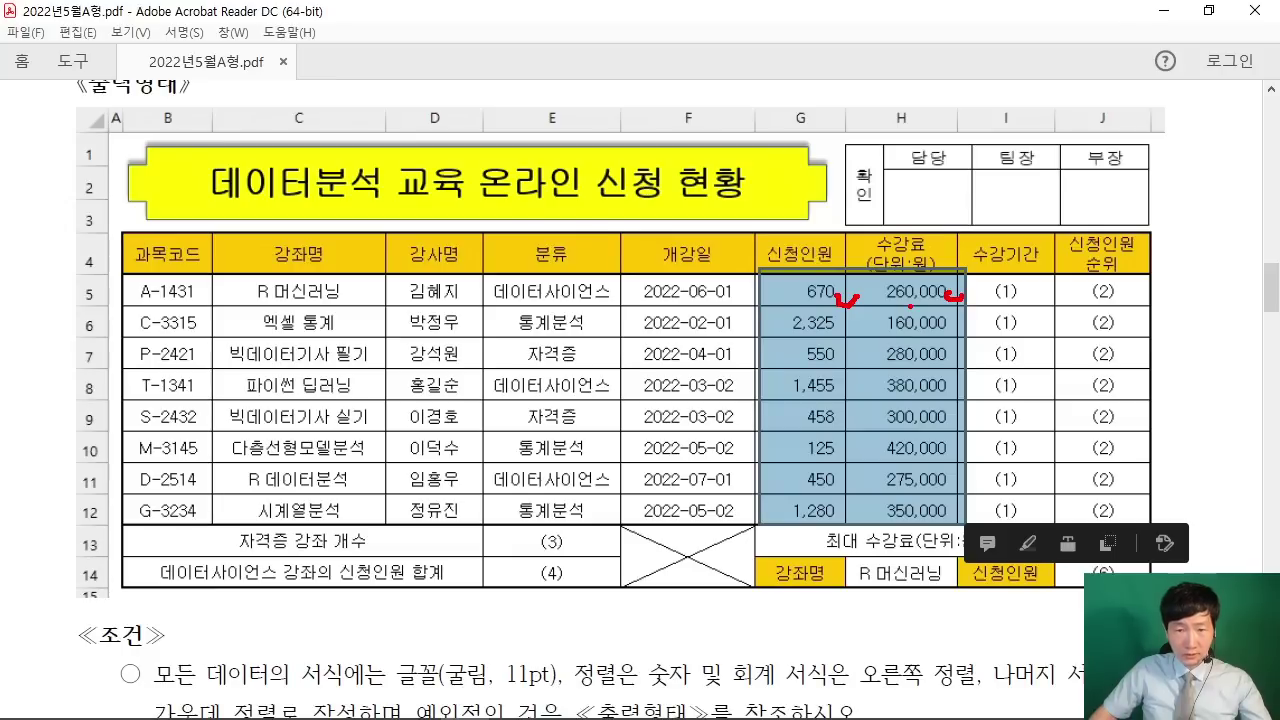
{"action": "key", "text": "Escape"}
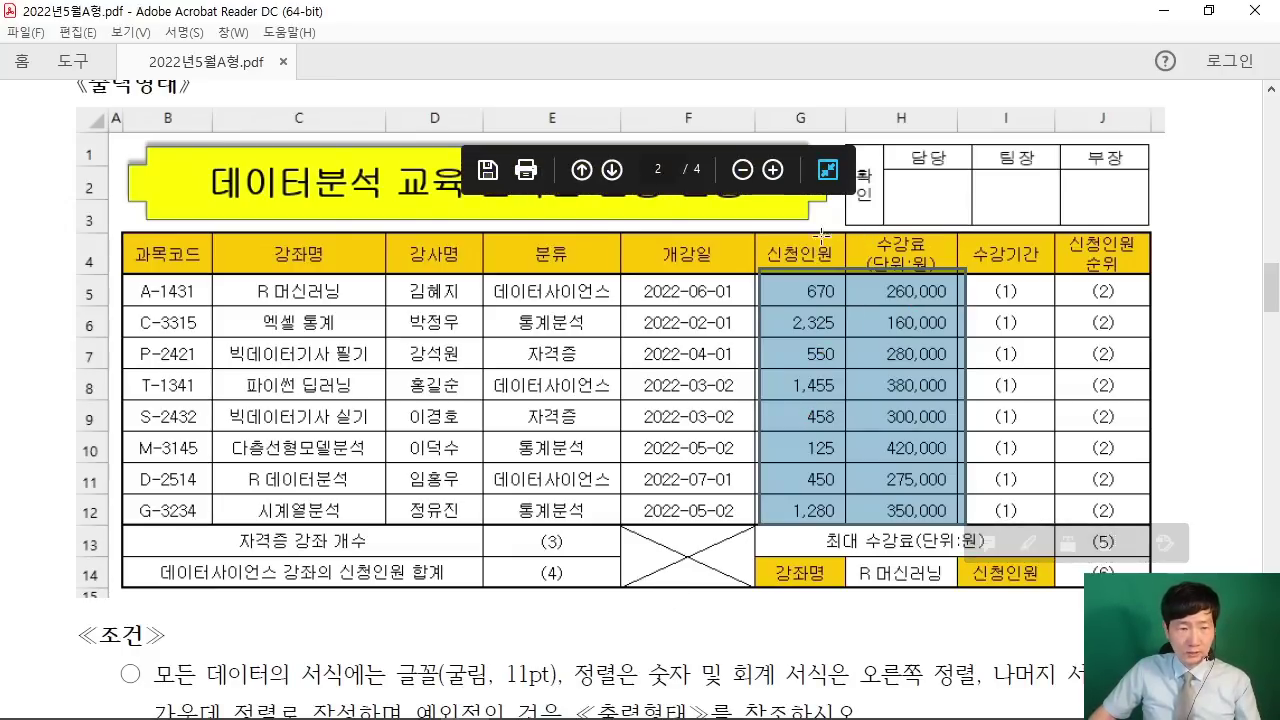
{"action": "left_click", "coordinate": [827, 169]}
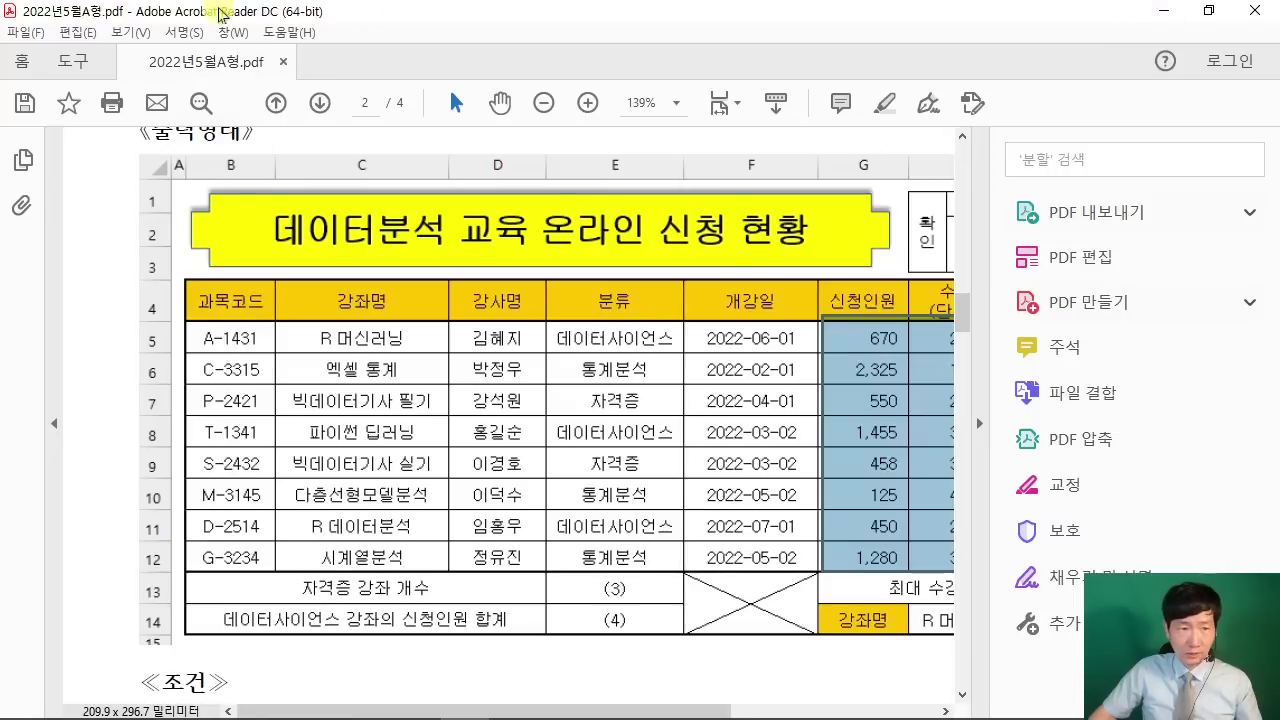
{"action": "left_click", "coordinate": [130, 32]}
{"action": "left_click", "coordinate": [210, 347]}
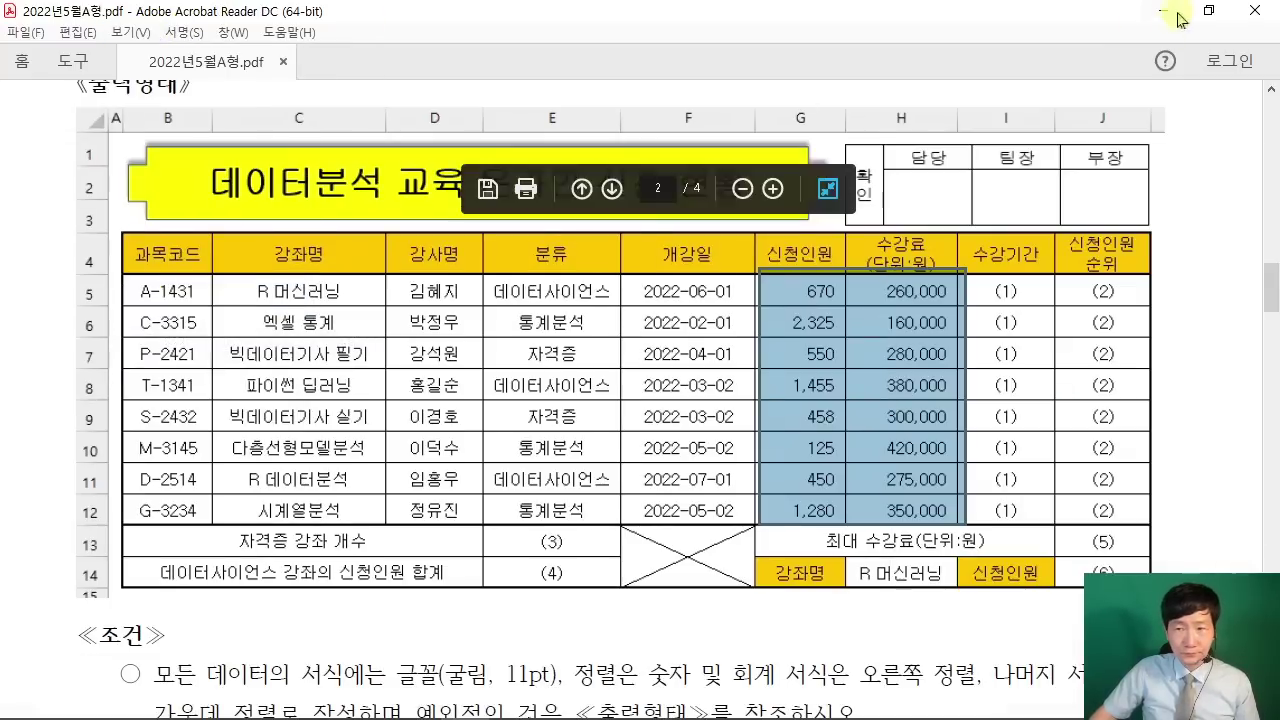
{"action": "left_click", "coordinate": [1177, 14]}
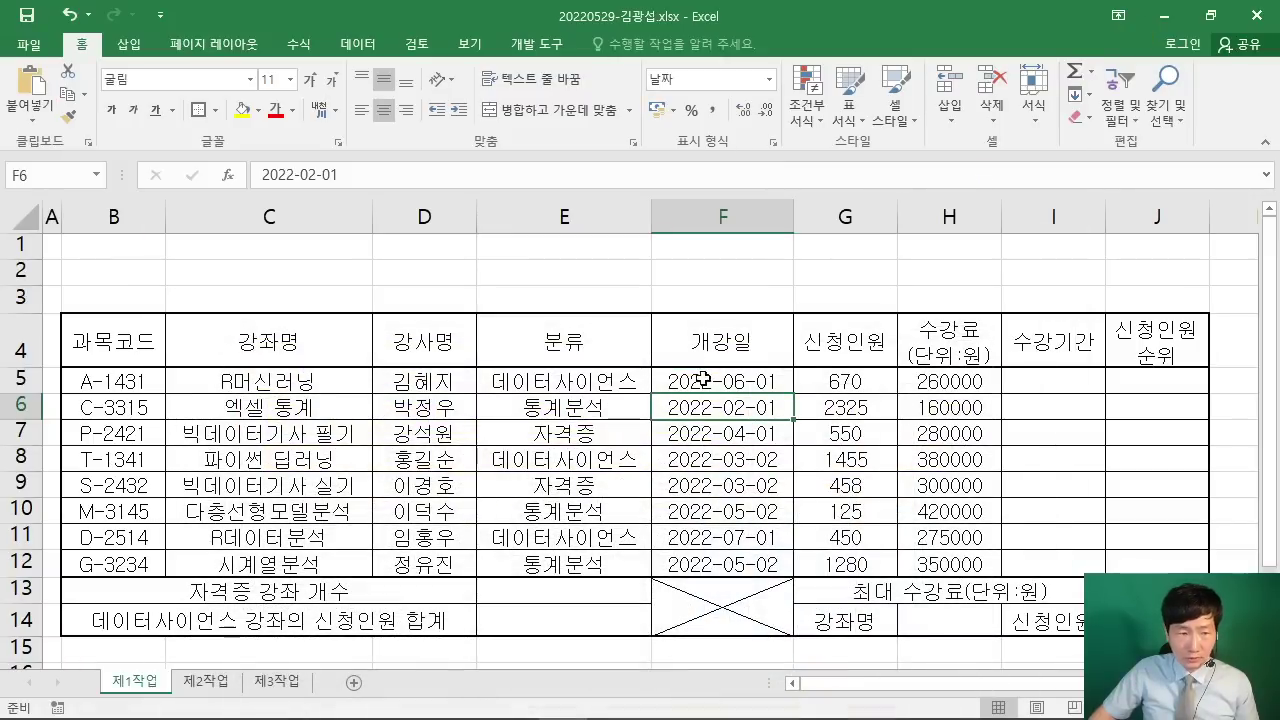
Step: Apply comma style and right alignment to the G5:H12 figures
{"action": "left_click_drag", "start_coordinate": [833, 372], "coordinate": [962, 560]}
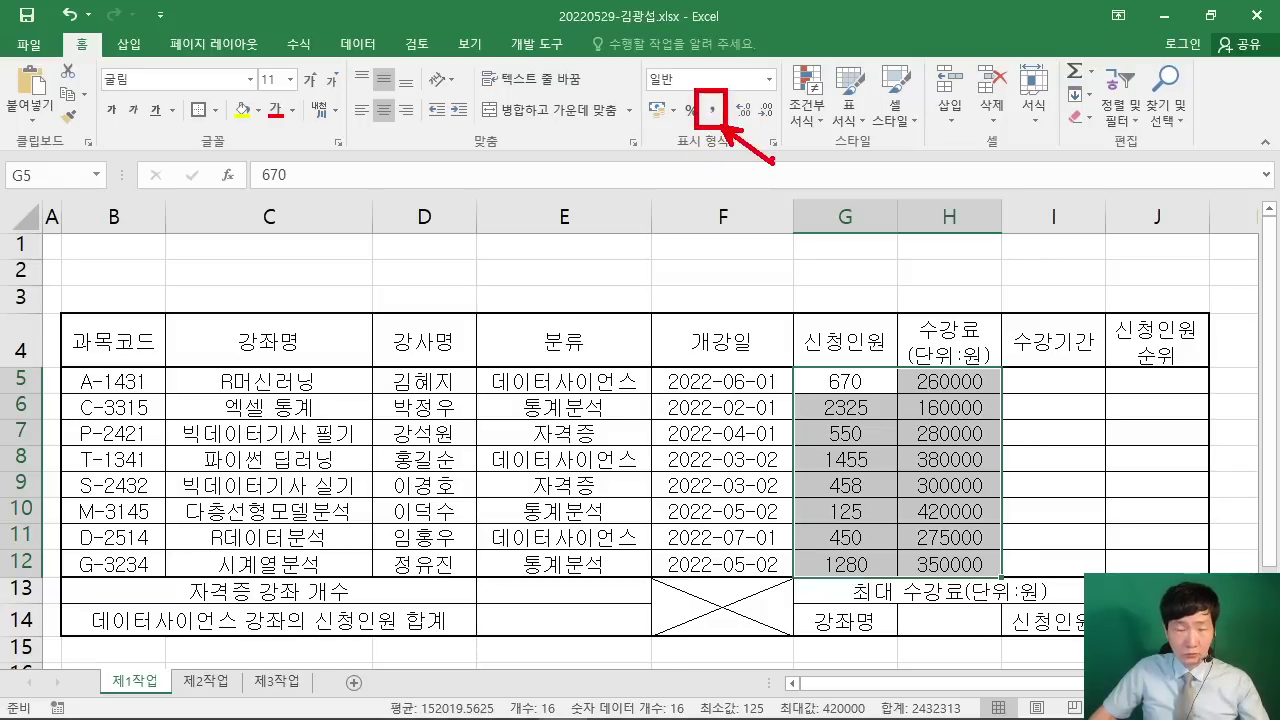
{"action": "left_click", "coordinate": [713, 111]}
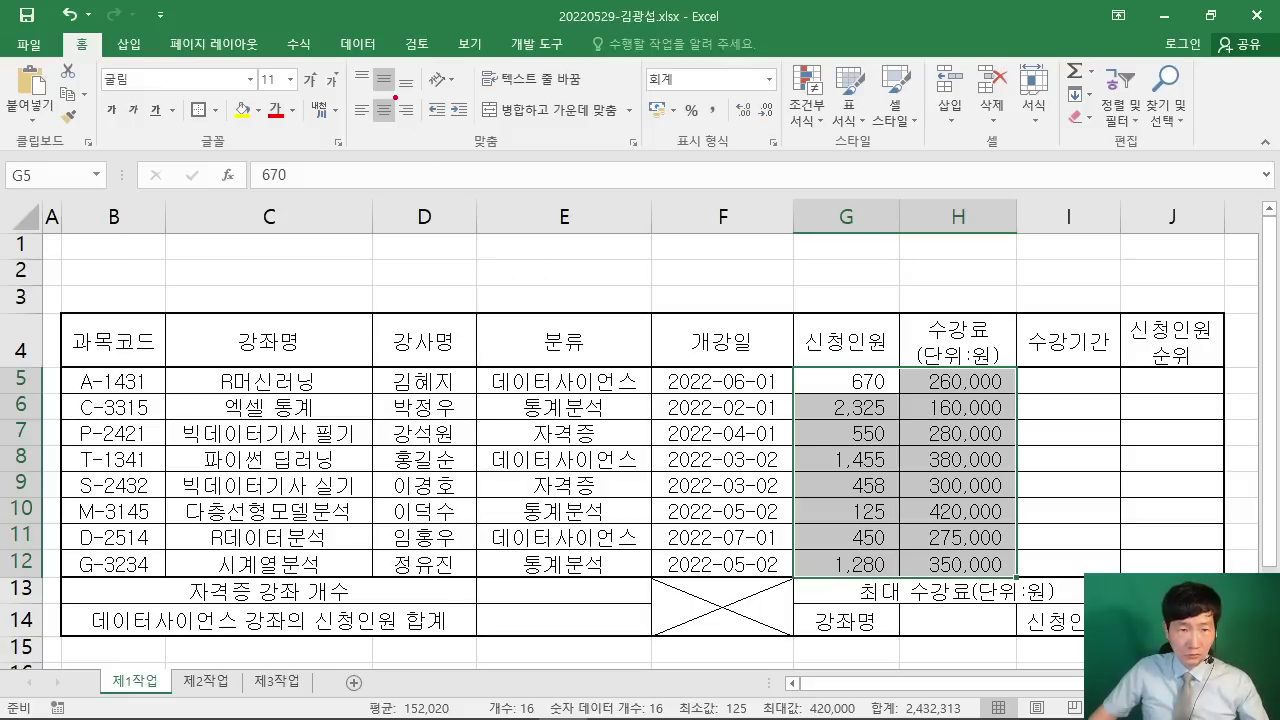
{"action": "mouse_move", "coordinate": [395, 94]}
{"action": "left_mouse_down"}
{"action": "mouse_move", "coordinate": [458, 214]}
{"action": "mouse_move", "coordinate": [500, 238]}
{"action": "left_mouse_up"}
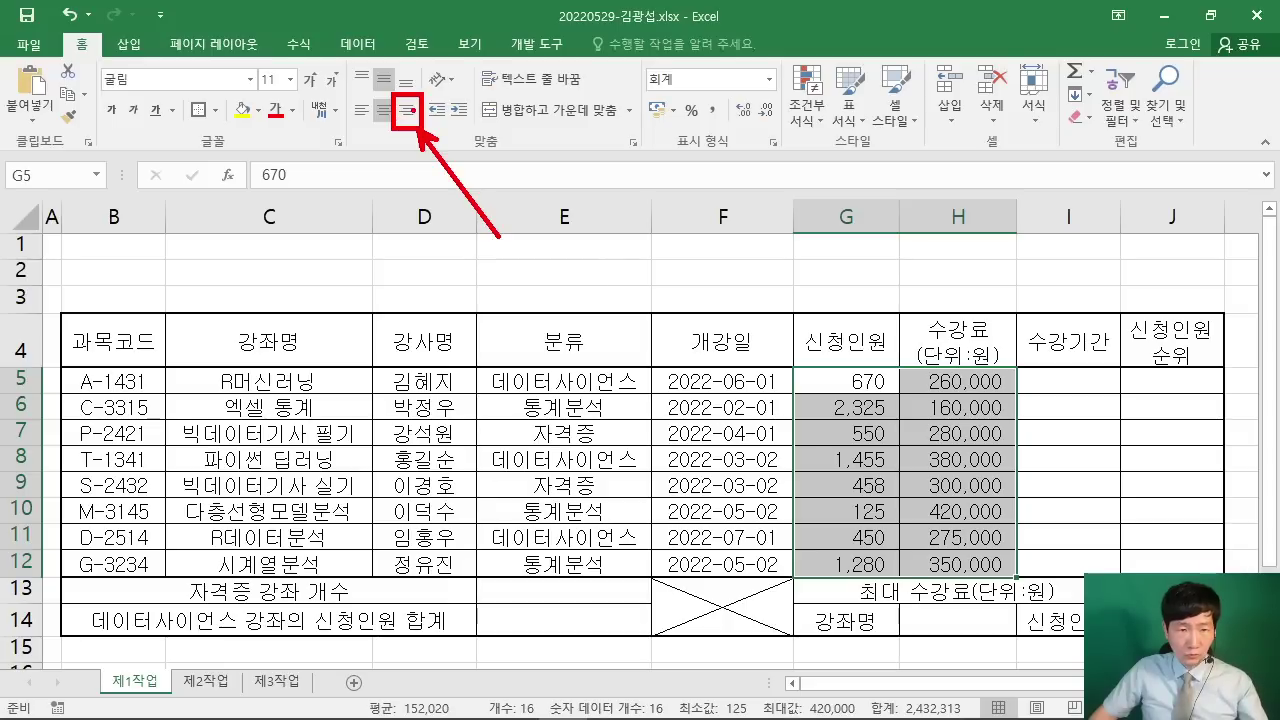
{"action": "key", "text": "Escape"}
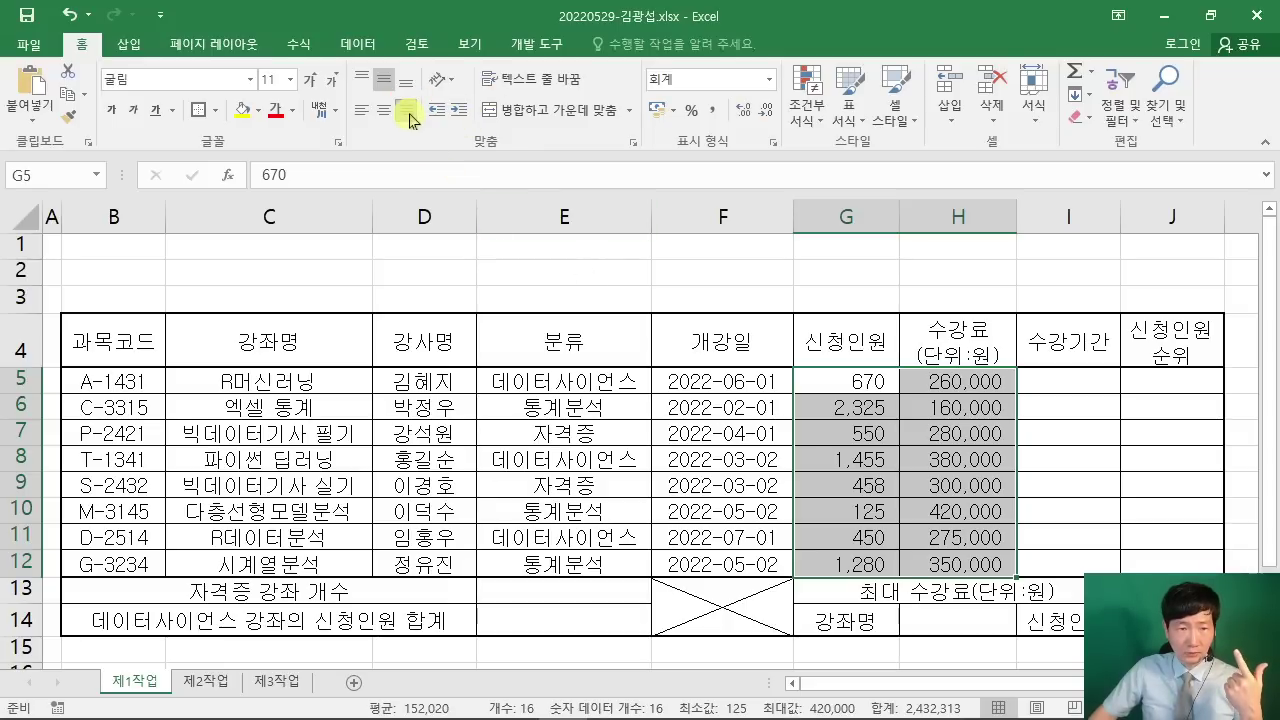
{"action": "left_click", "coordinate": [408, 114]}
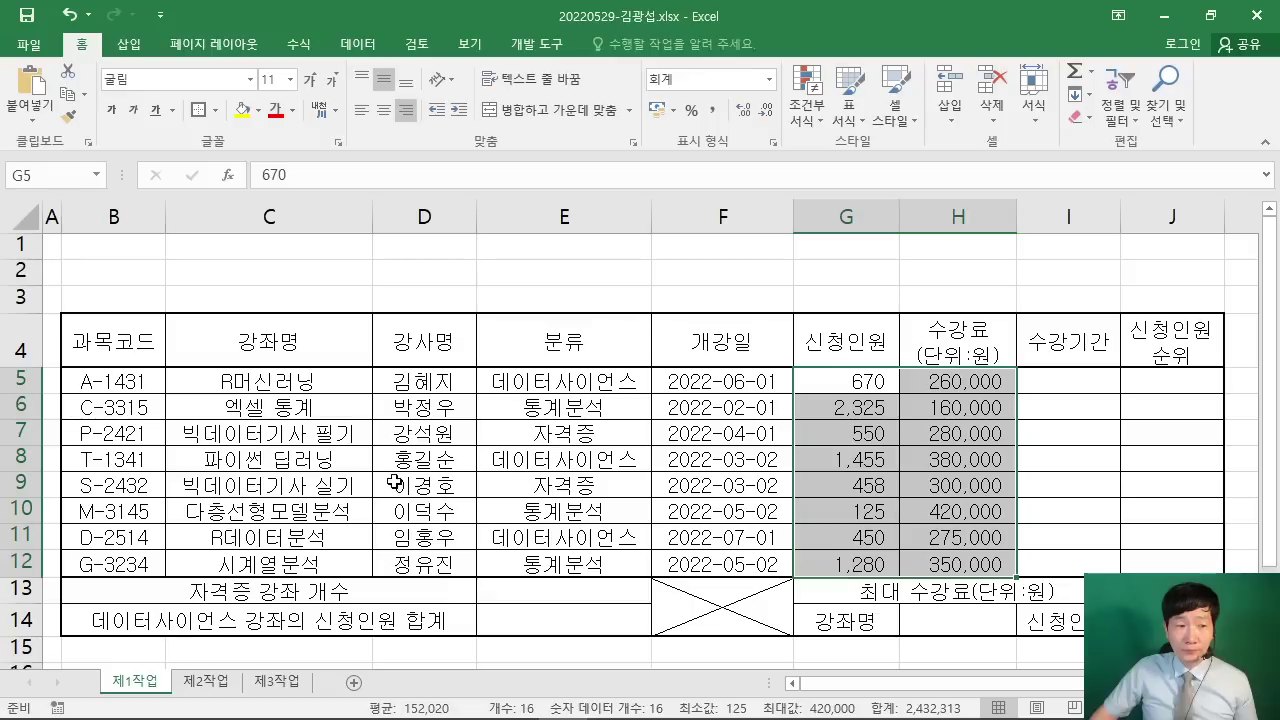
{"action": "left_click_drag", "start_coordinate": [20, 244], "coordinate": [20, 302]}
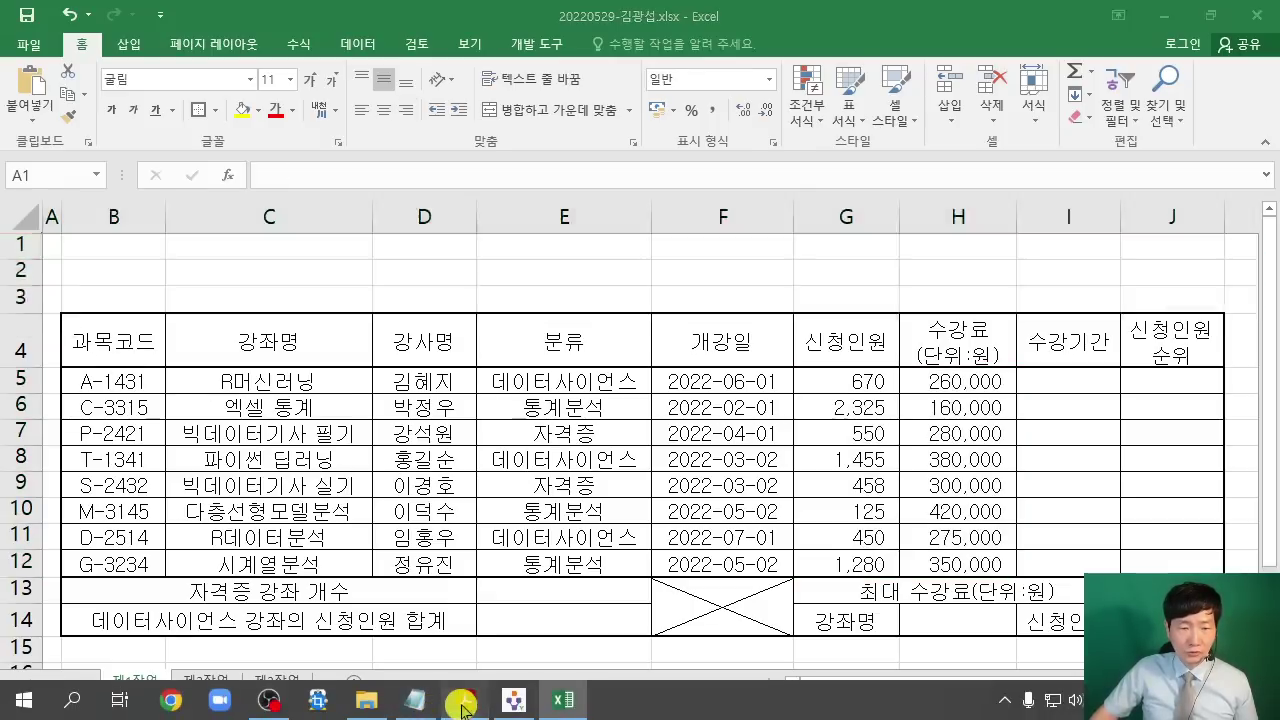
Step: Set rows 1–3 to a row height of 25
{"action": "left_click", "coordinate": [462, 706]}
{"action": "scroll", "coordinate": [85, 153], "scroll_direction": "up", "scroll_amount": 1}
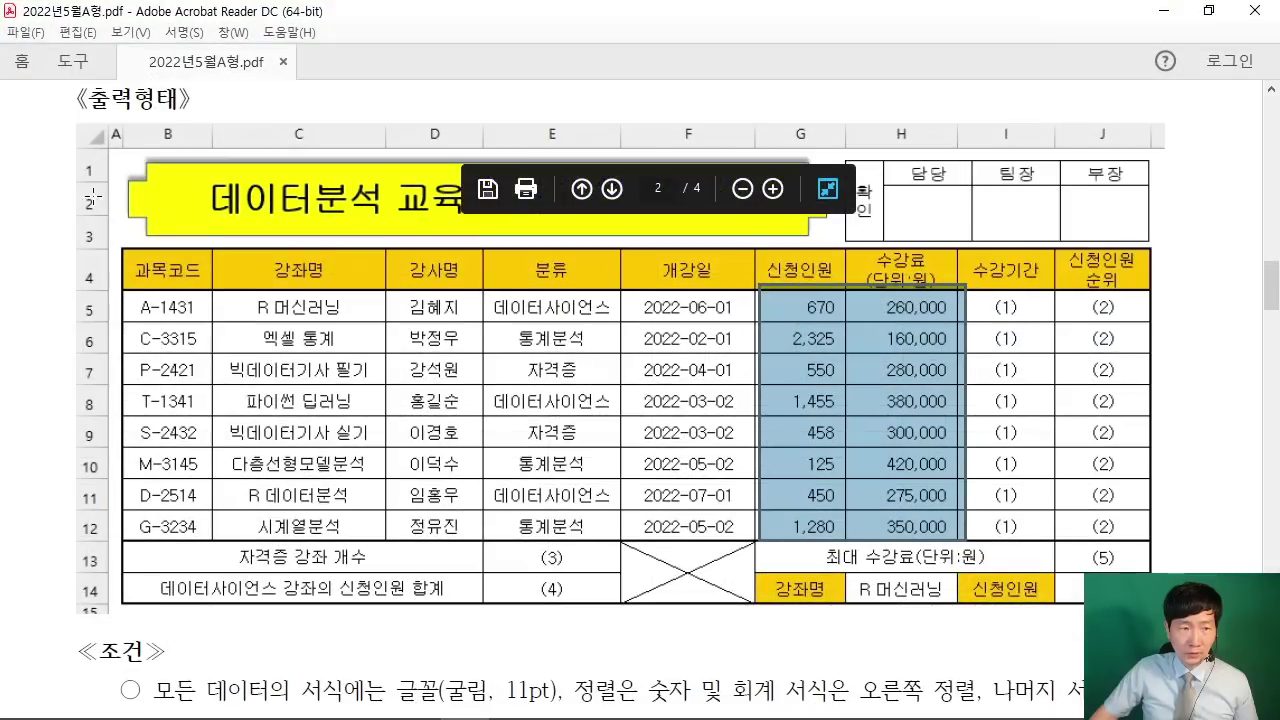
{"action": "left_click", "coordinate": [1164, 12]}
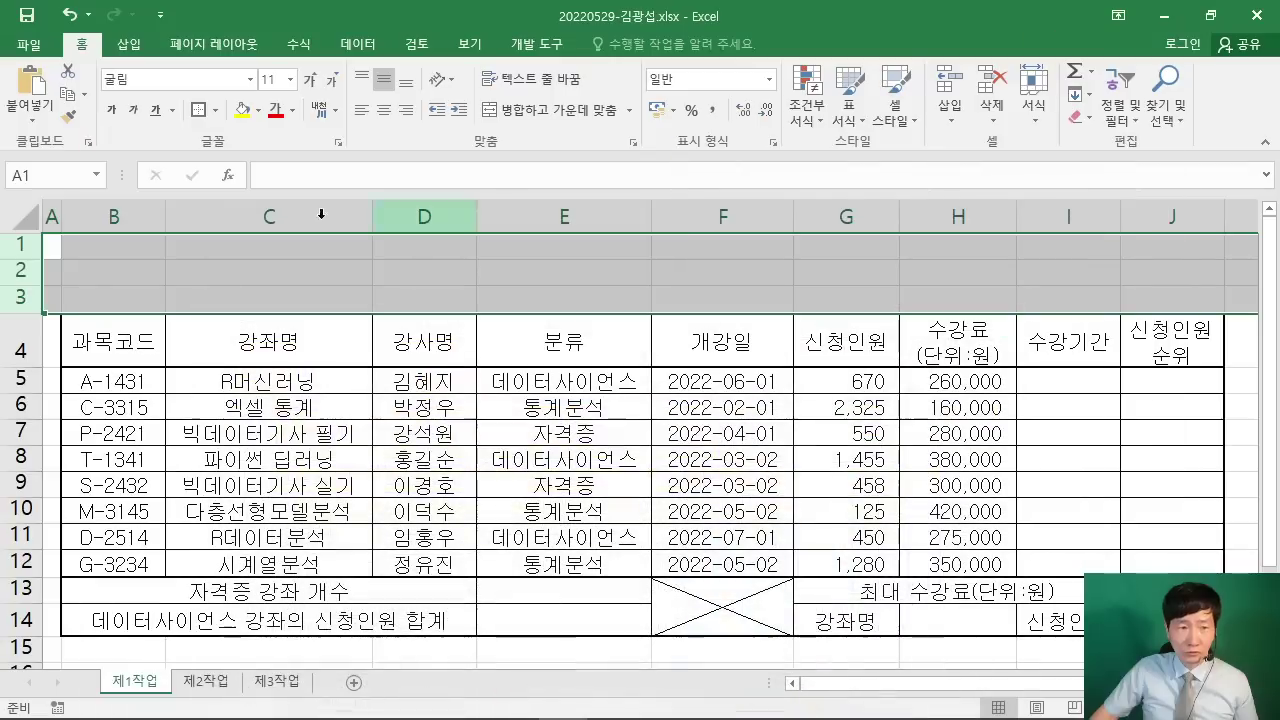
{"action": "left_click_drag", "start_coordinate": [18, 246], "coordinate": [15, 295]}
{"action": "right_click", "coordinate": [22, 282]}
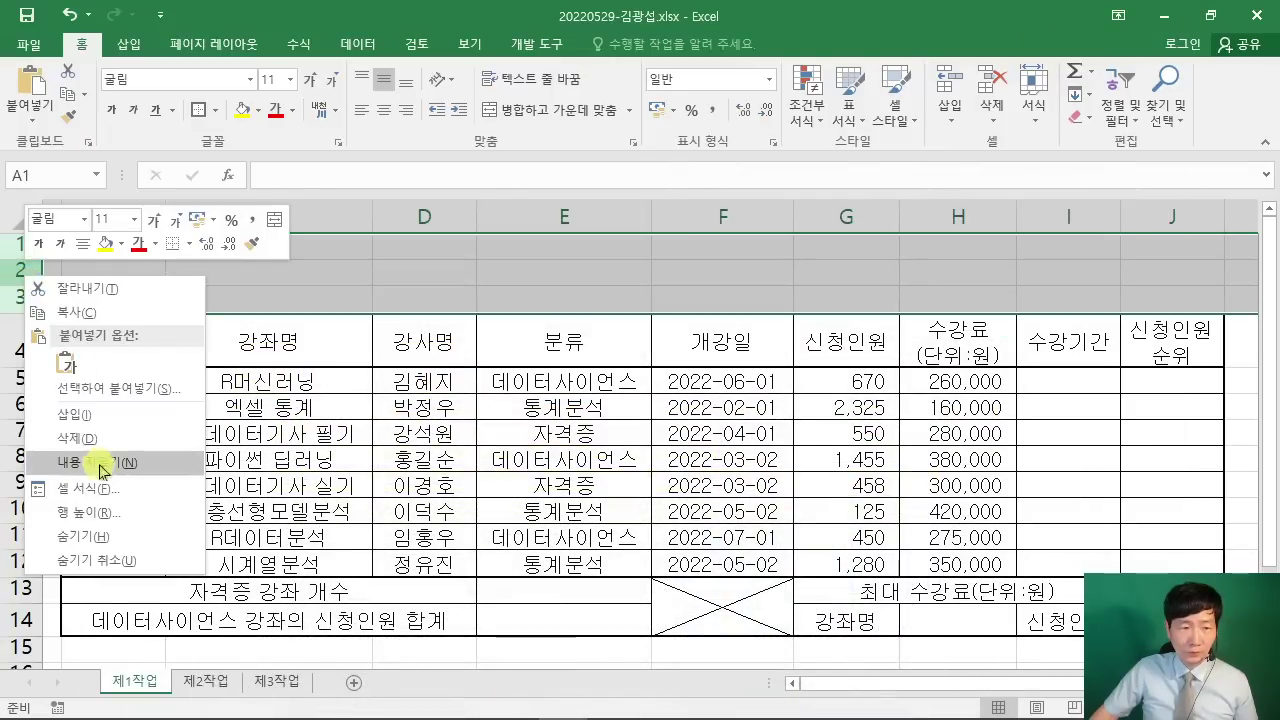
{"action": "left_click", "coordinate": [116, 514]}
{"action": "left_click_drag", "start_coordinate": [90, 468], "coordinate": [532, 145]}
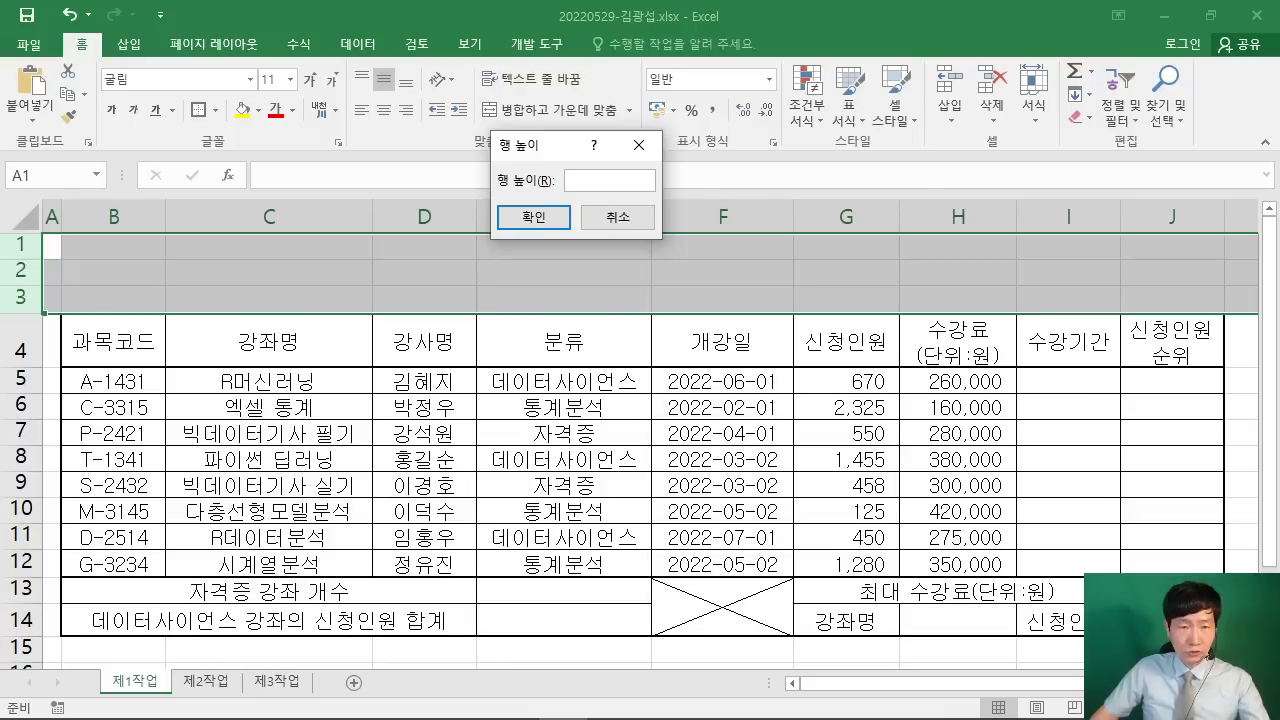
{"action": "mouse_move", "coordinate": [487, 73]}
{"action": "left_mouse_down"}
{"action": "mouse_move", "coordinate": [515, 106]}
{"action": "mouse_move", "coordinate": [566, 108]}
{"action": "left_mouse_up"}
{"action": "left_click_drag", "start_coordinate": [586, 57], "coordinate": [585, 118]}
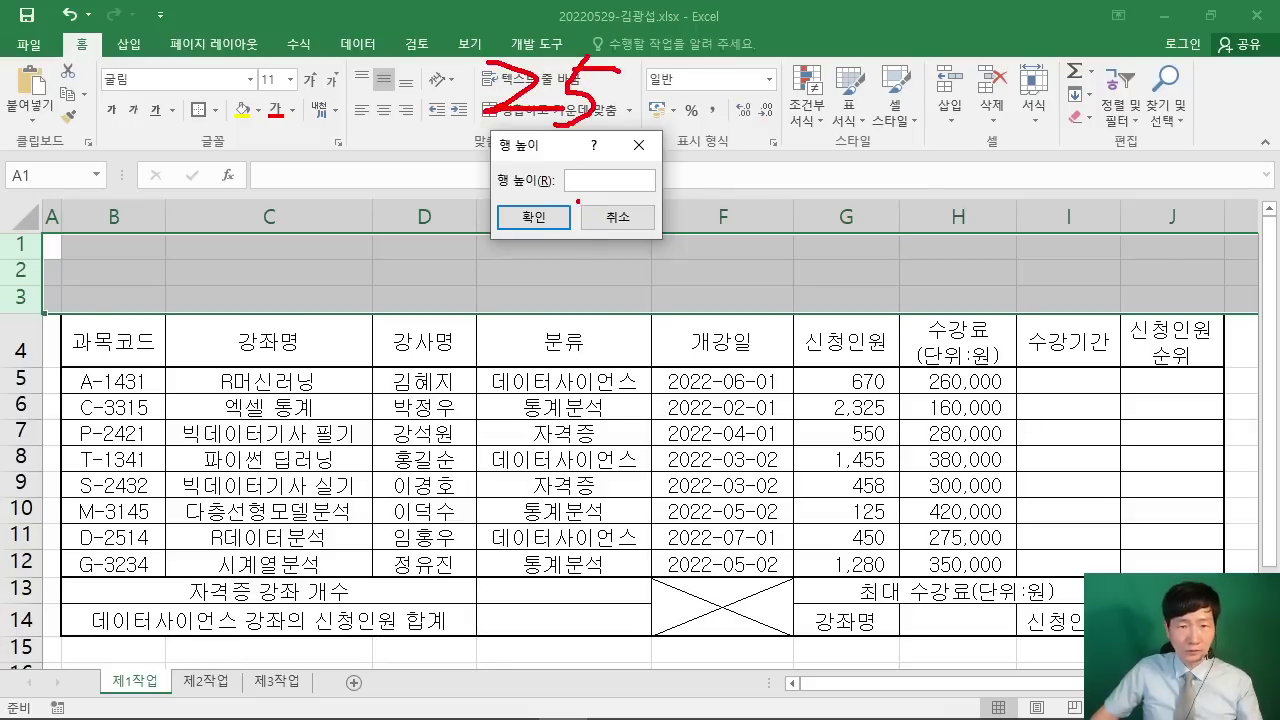
{"action": "type", "text": "25"}
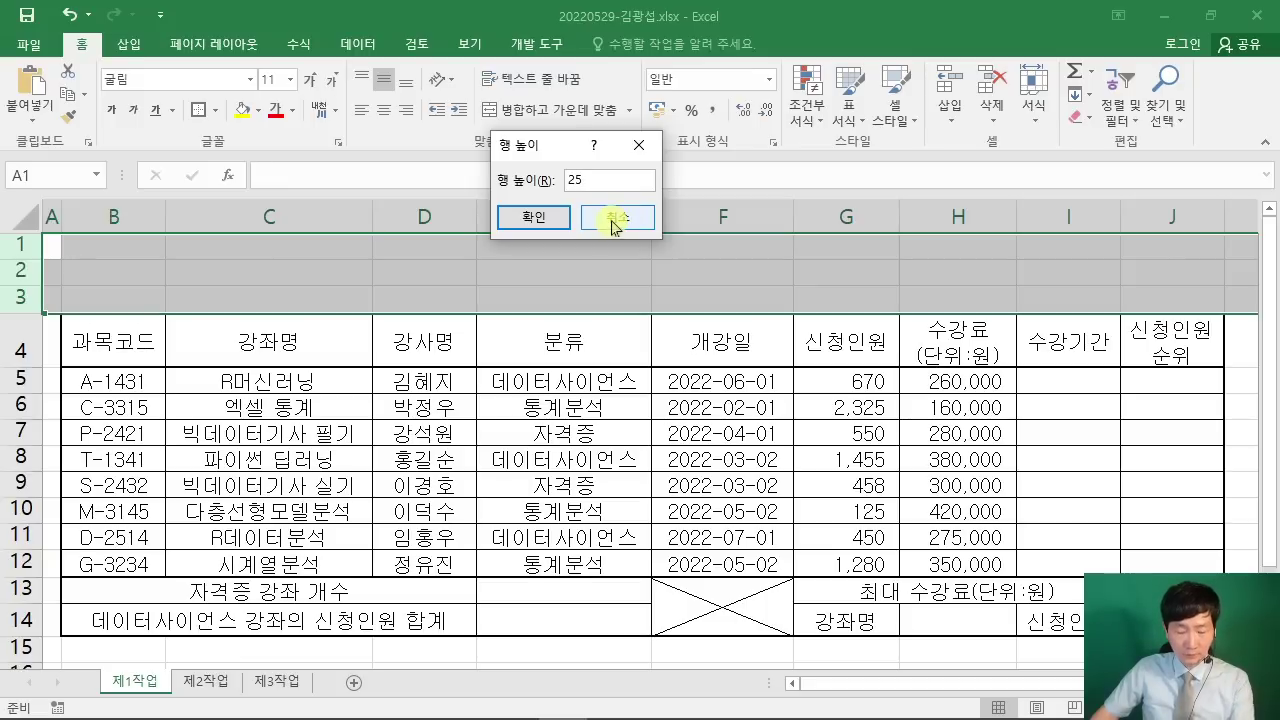
{"action": "key", "text": "Return"}
{"action": "left_click", "coordinate": [523, 314]}
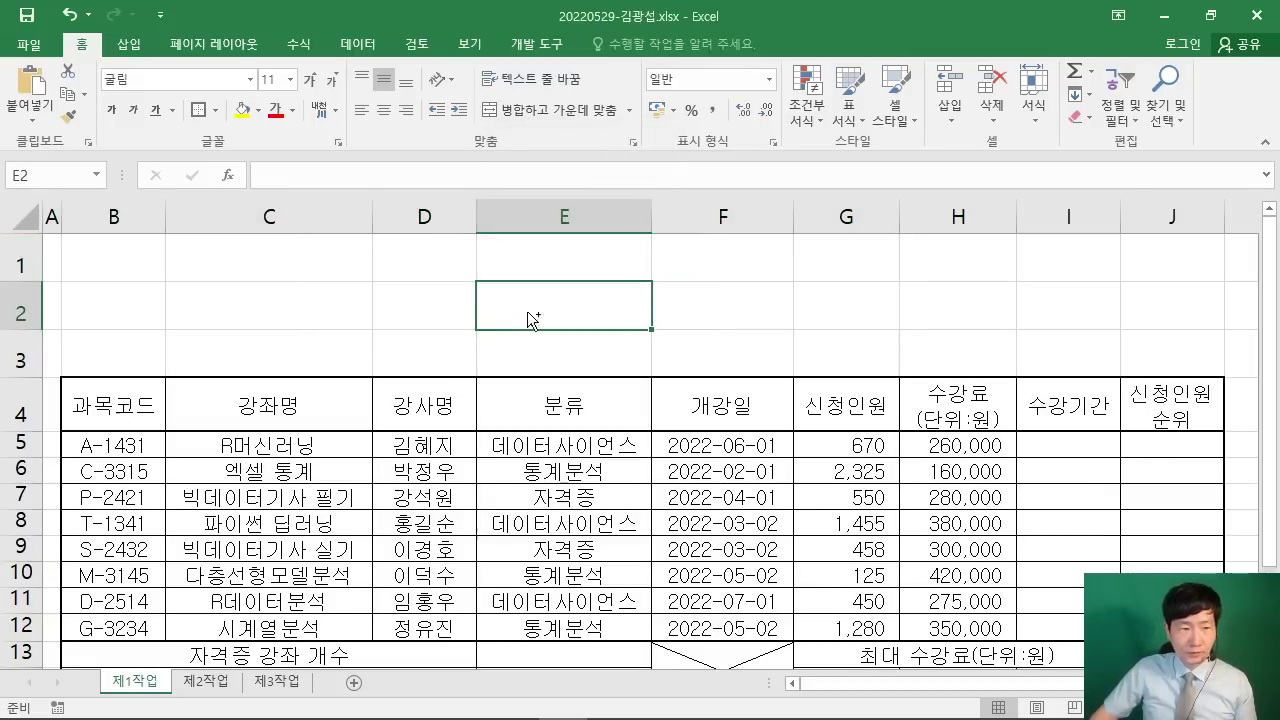
Step: Set rows 5–14 to a row height of 22
{"action": "scroll", "coordinate": [532, 319], "scroll_direction": "down", "scroll_amount": 1}
{"action": "left_click_drag", "start_coordinate": [20, 414], "coordinate": [20, 632]}
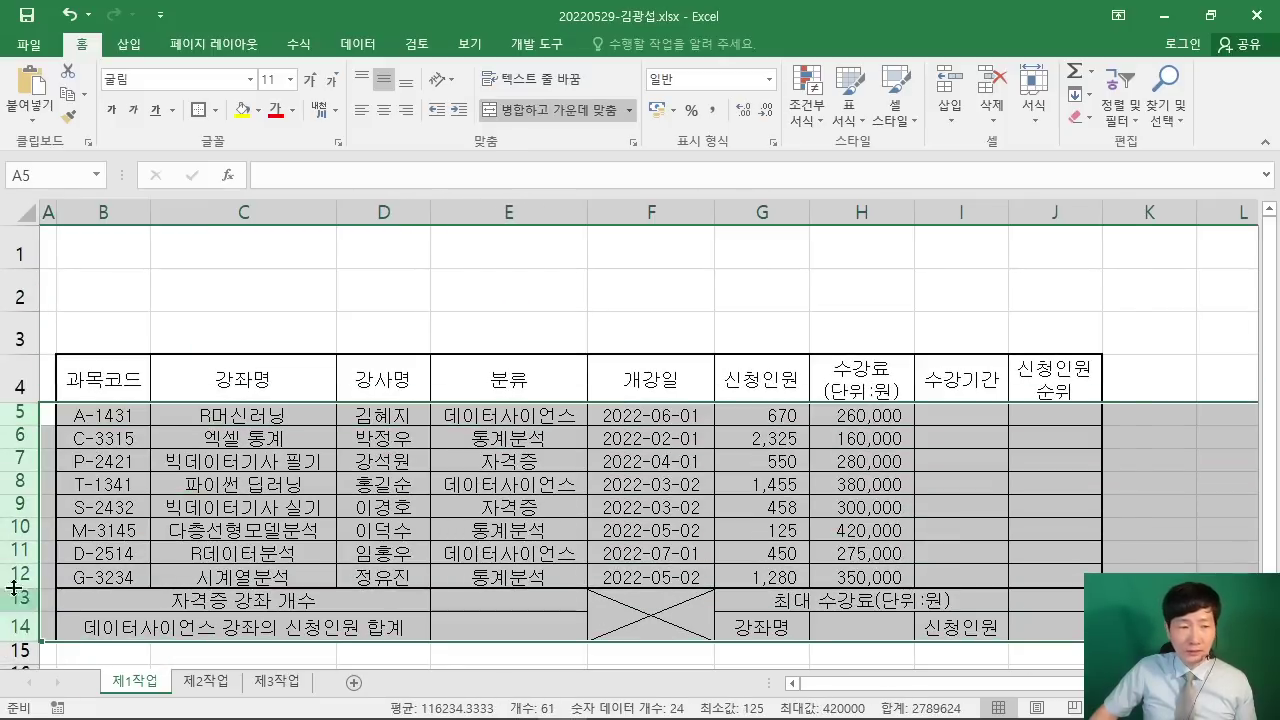
{"action": "right_click", "coordinate": [18, 455]}
{"action": "left_click", "coordinate": [200, 404]}
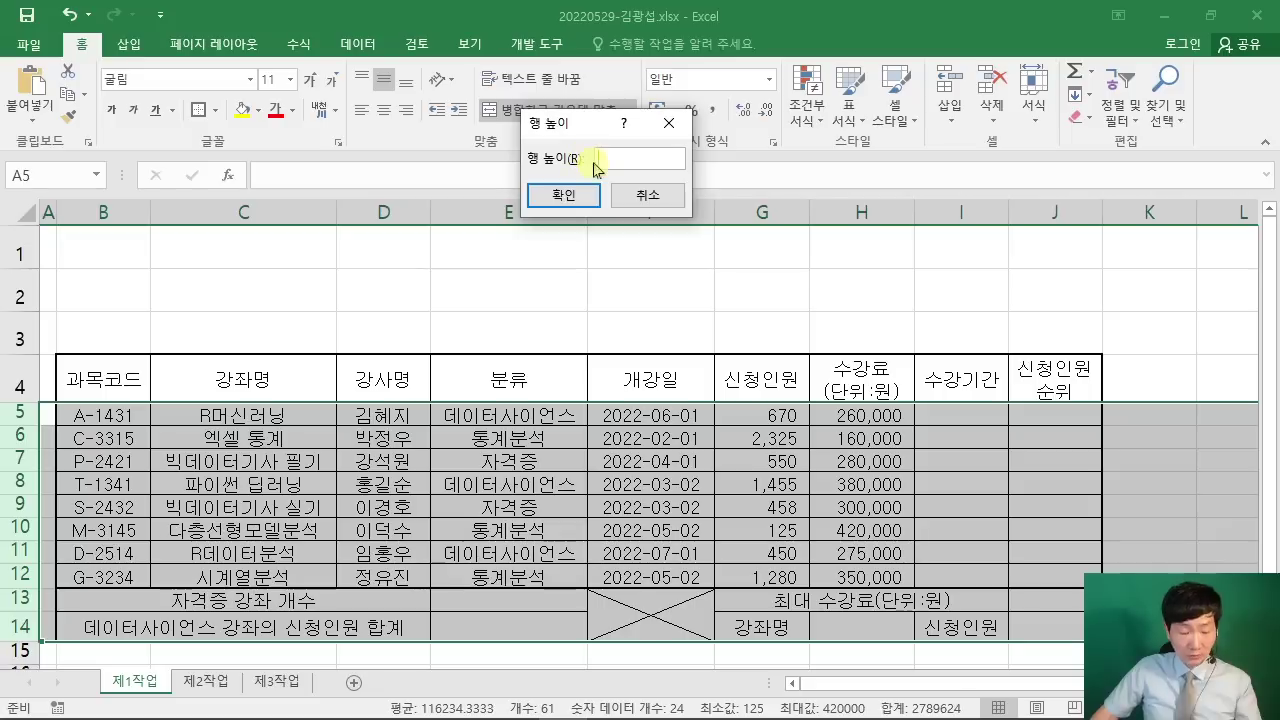
{"action": "type", "text": "22"}
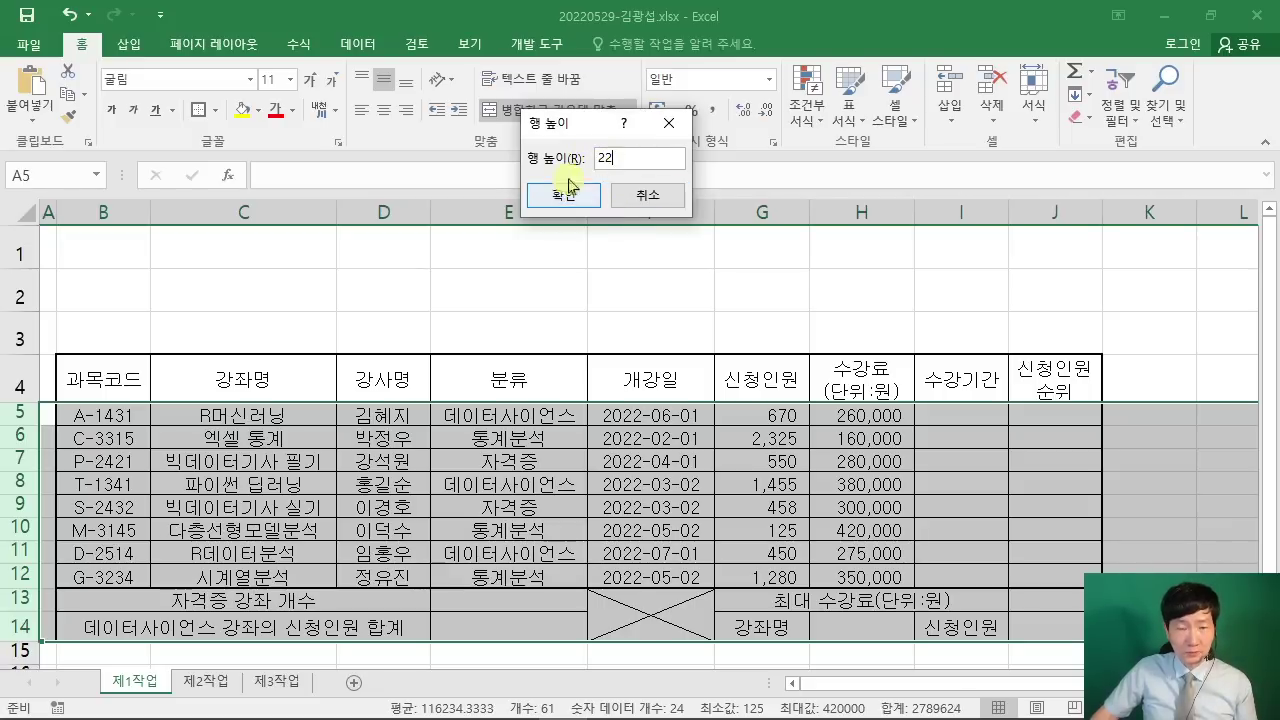
{"action": "left_click", "coordinate": [576, 197]}
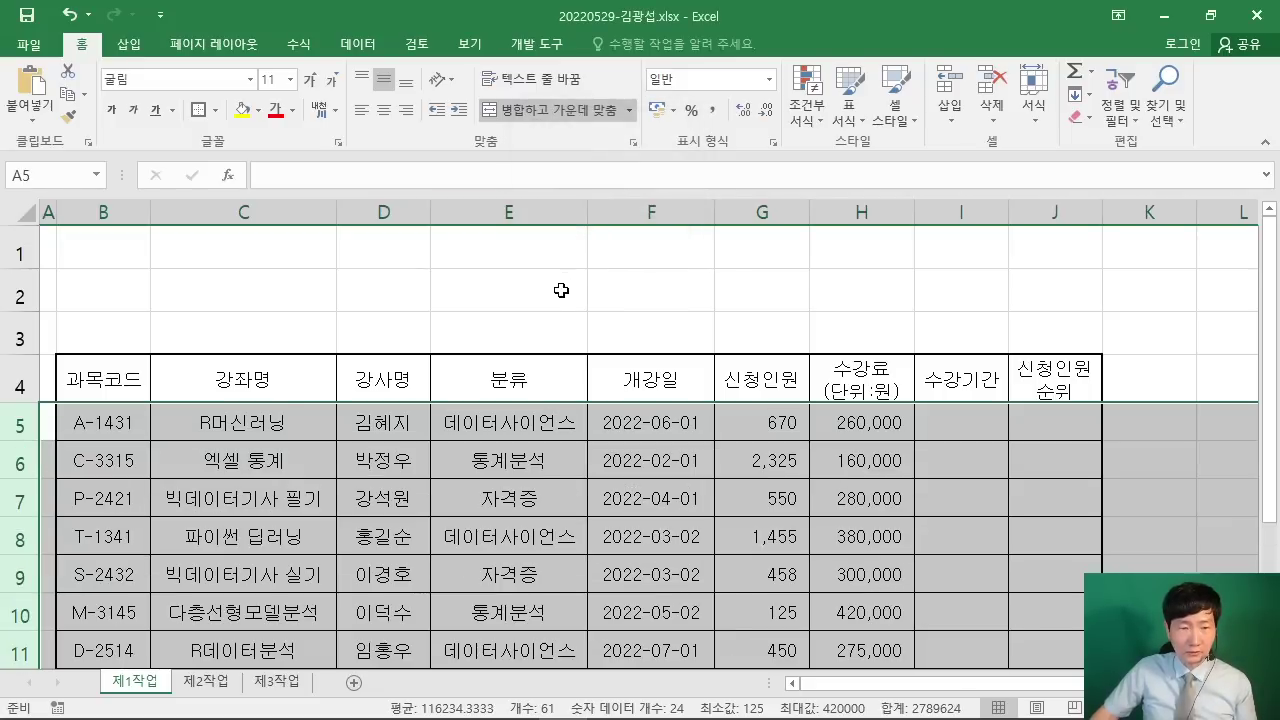
{"action": "left_click", "coordinate": [563, 291]}
{"action": "scroll", "coordinate": [563, 300], "scroll_direction": "down", "scroll_amount": 1}
Step: Restore the Excel window down and move it to the top of the screen
{"action": "left_click", "coordinate": [1118, 409]}
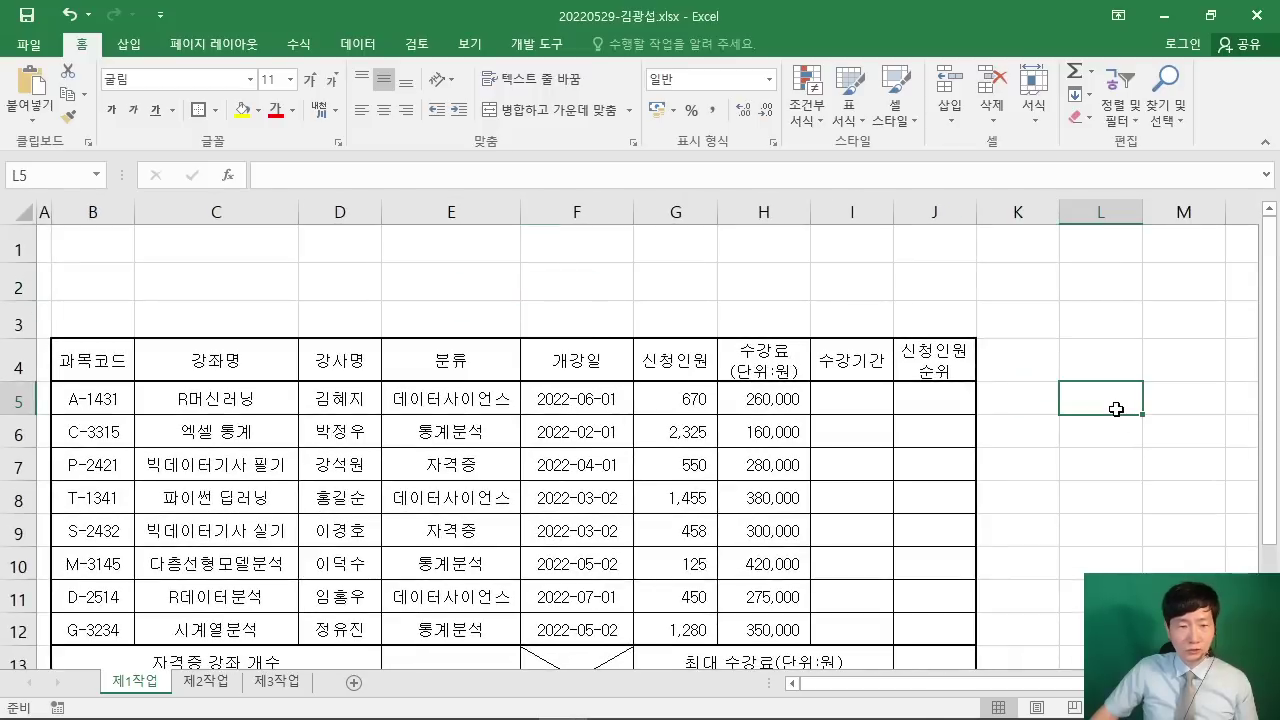
{"action": "left_click", "coordinate": [1210, 15]}
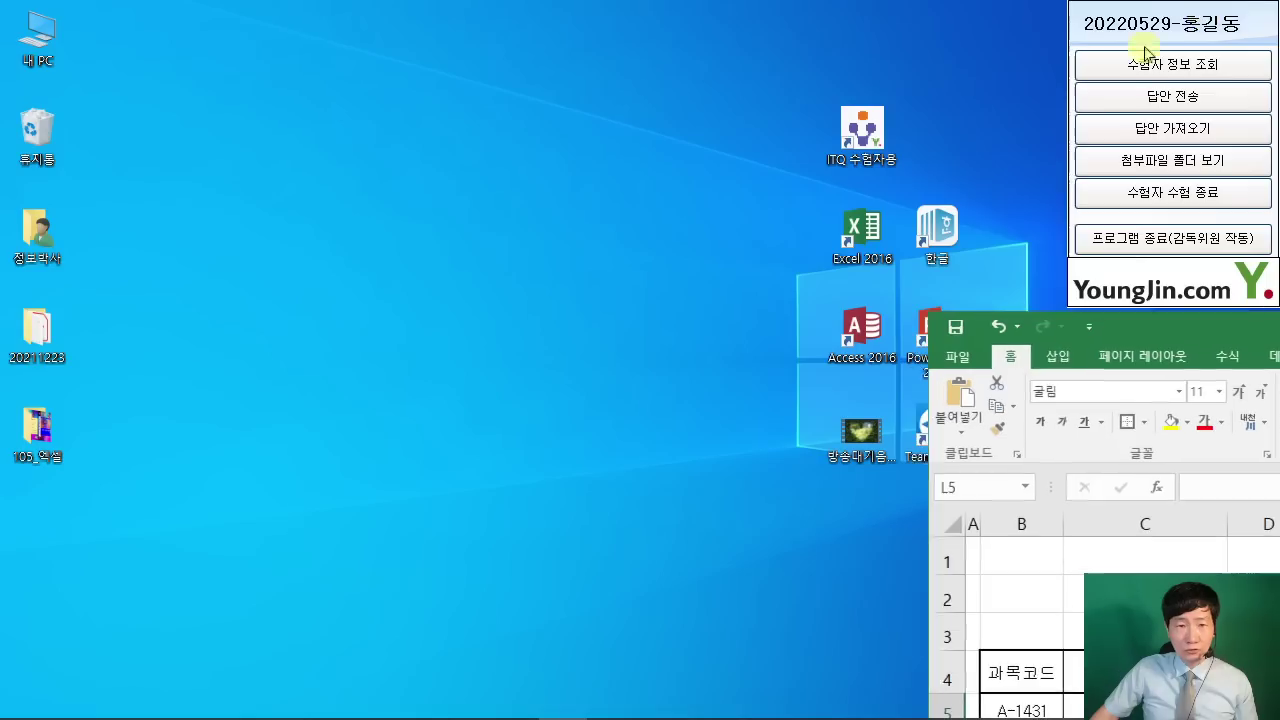
{"action": "left_click", "coordinate": [1090, 322]}
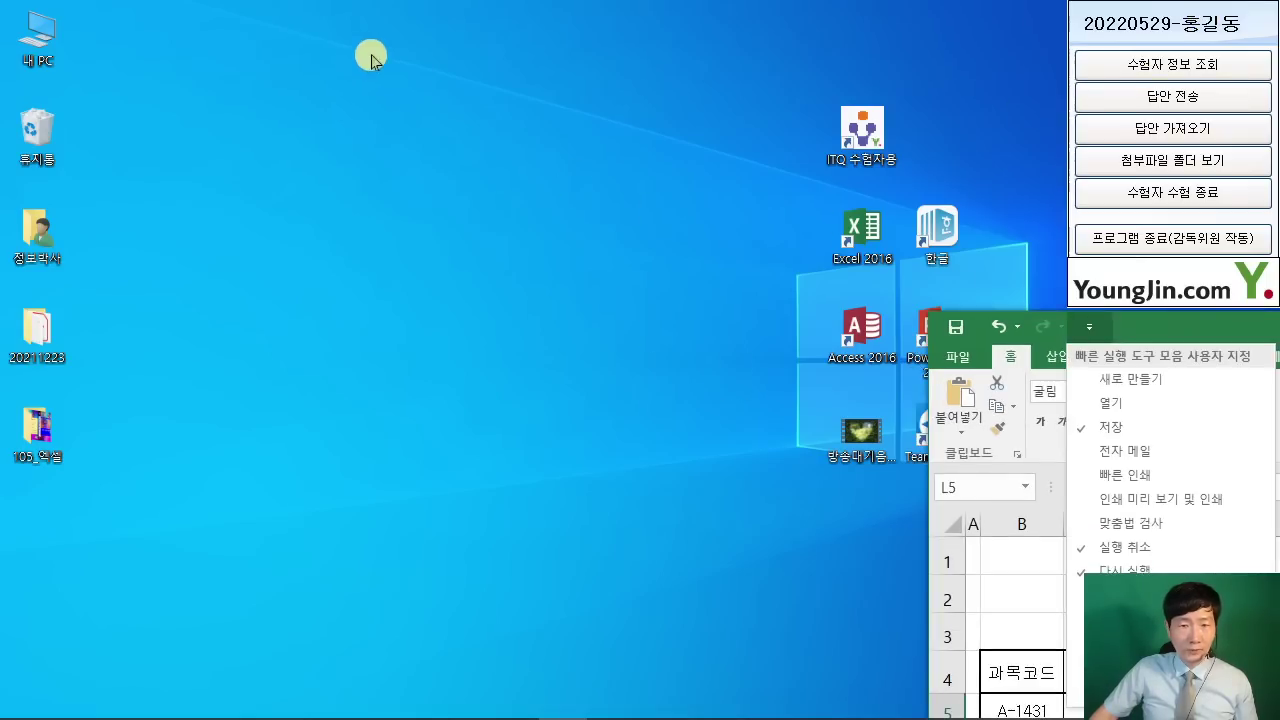
{"action": "left_click", "coordinate": [1222, 330]}
{"action": "left_click_drag", "start_coordinate": [1222, 336], "coordinate": [297, 25]}
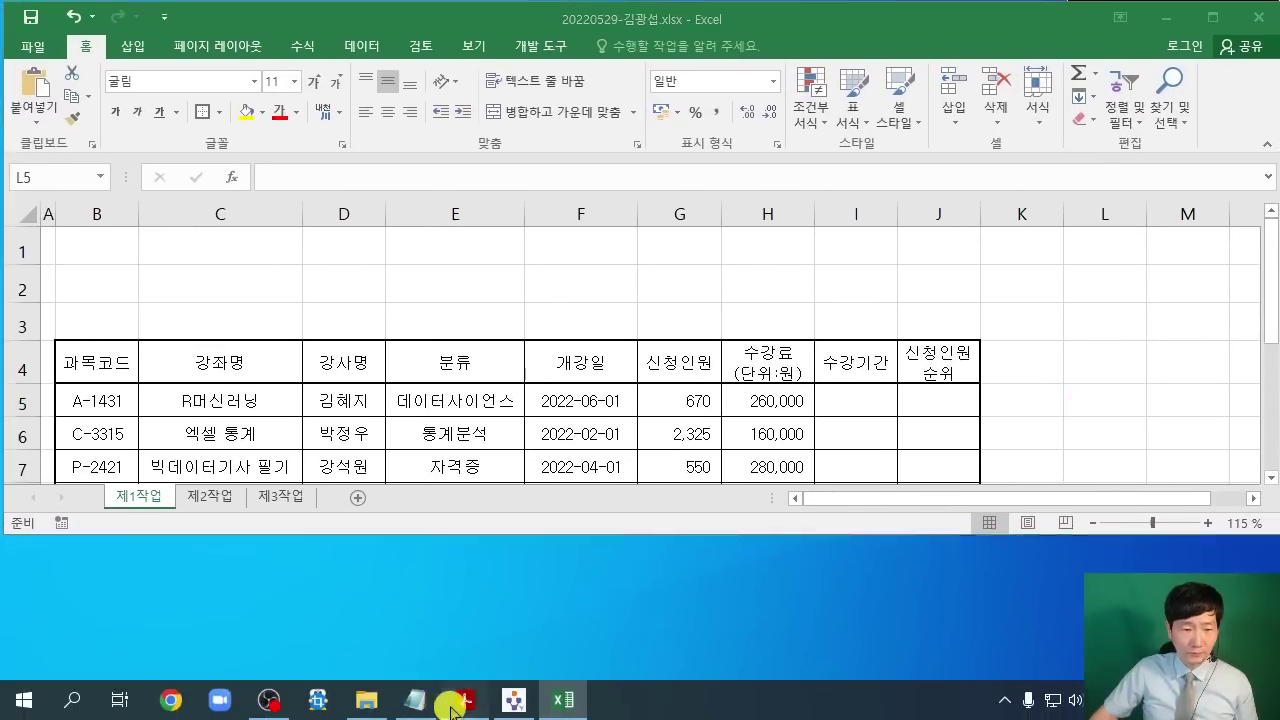
Step: Resize the Acrobat PDF window and position it below Excel's top rows
{"action": "left_click", "coordinate": [464, 712]}
{"action": "left_click_drag", "start_coordinate": [460, 12], "coordinate": [253, 335]}
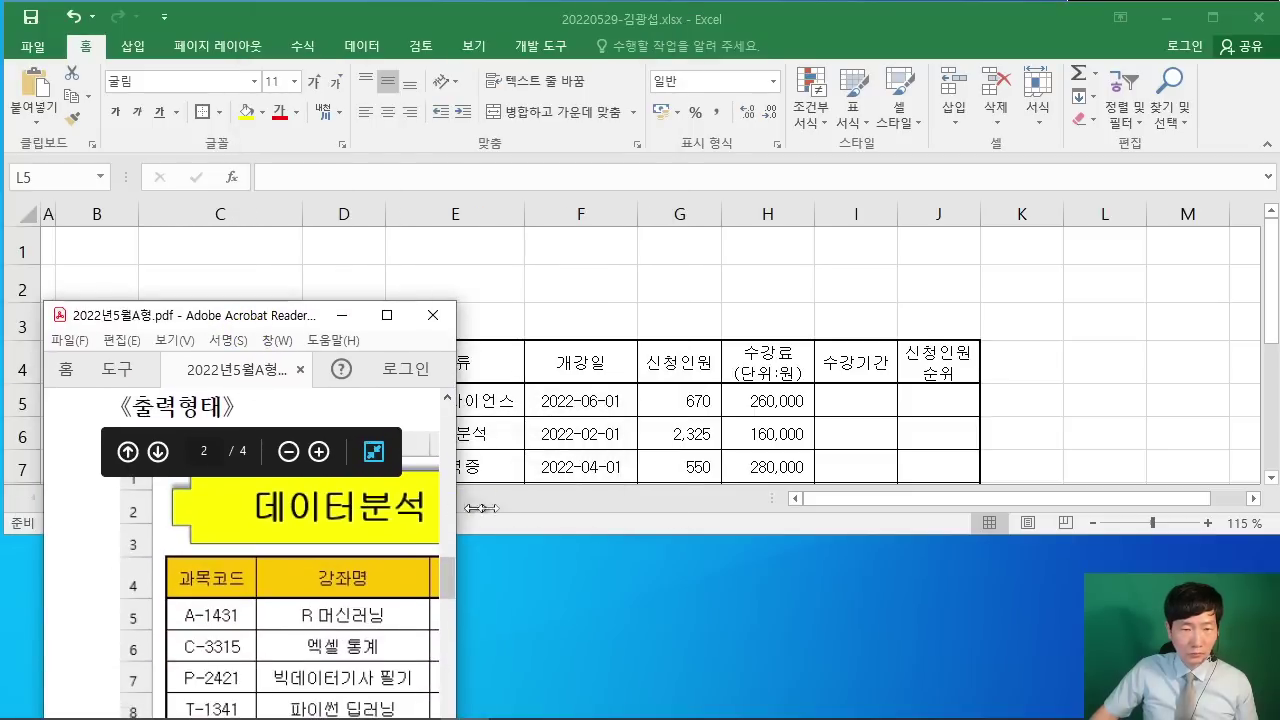
{"action": "left_click_drag", "start_coordinate": [481, 508], "coordinate": [1240, 508]}
{"action": "left_click_drag", "start_coordinate": [689, 364], "coordinate": [541, 347]}
{"action": "scroll", "coordinate": [354, 605], "scroll_direction": "down", "scroll_amount": 1}
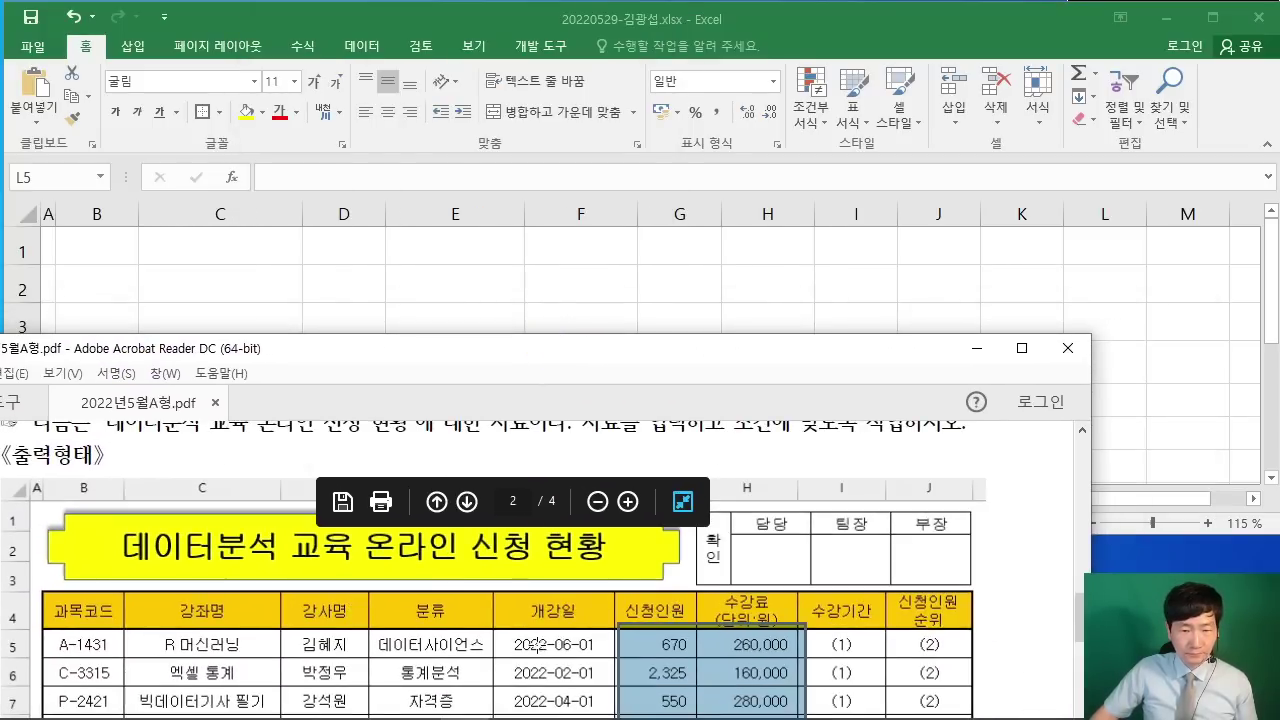
{"action": "left_click", "coordinate": [1012, 571]}
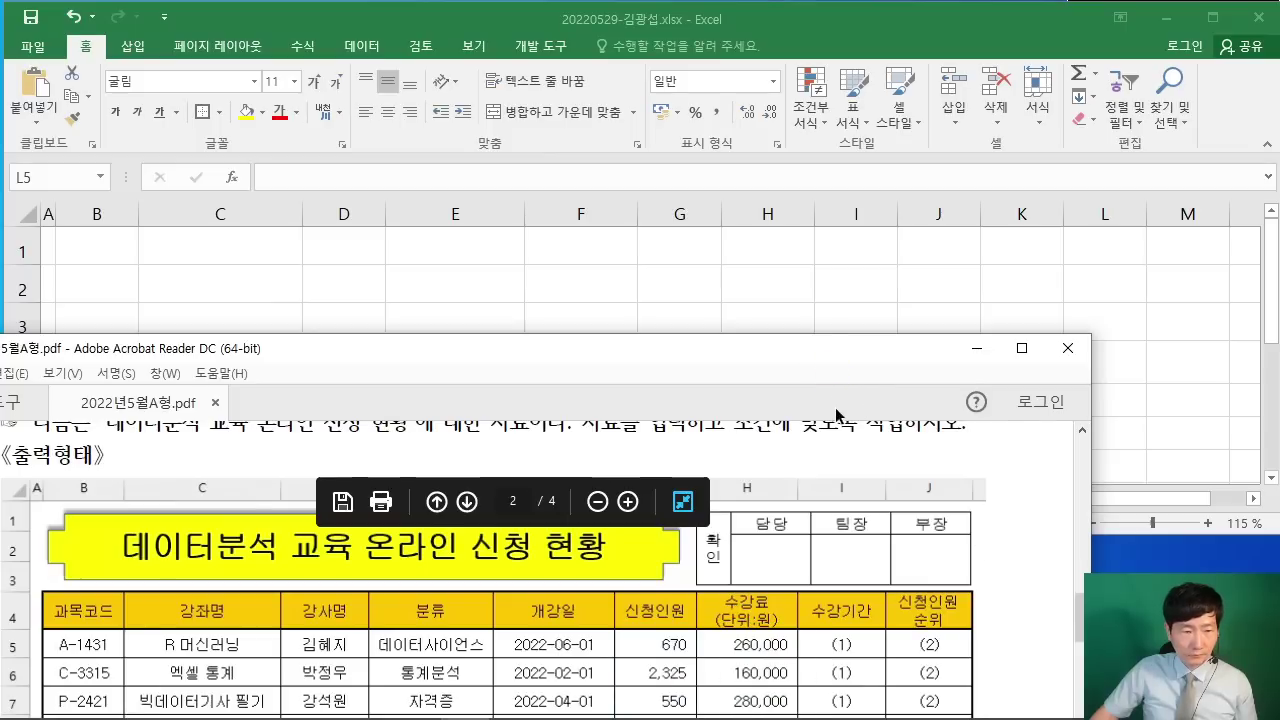
{"action": "left_click_drag", "start_coordinate": [735, 349], "coordinate": [754, 395]}
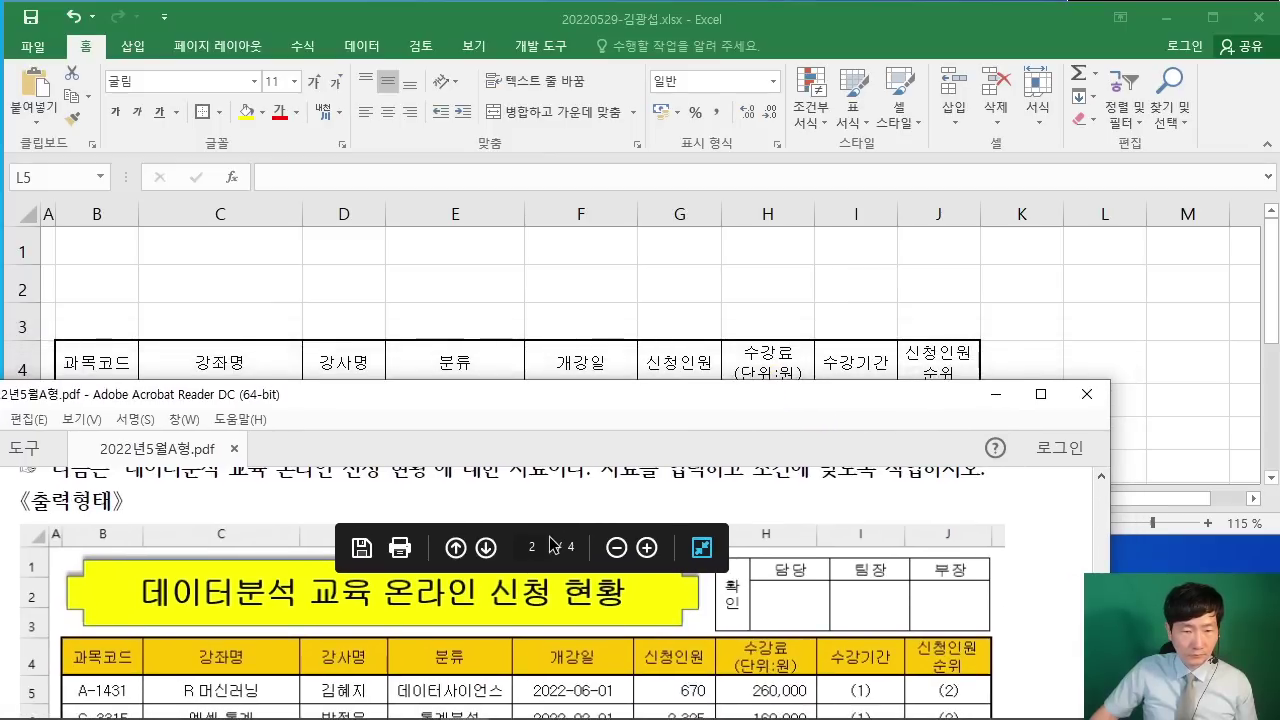
{"action": "left_click", "coordinate": [625, 355]}
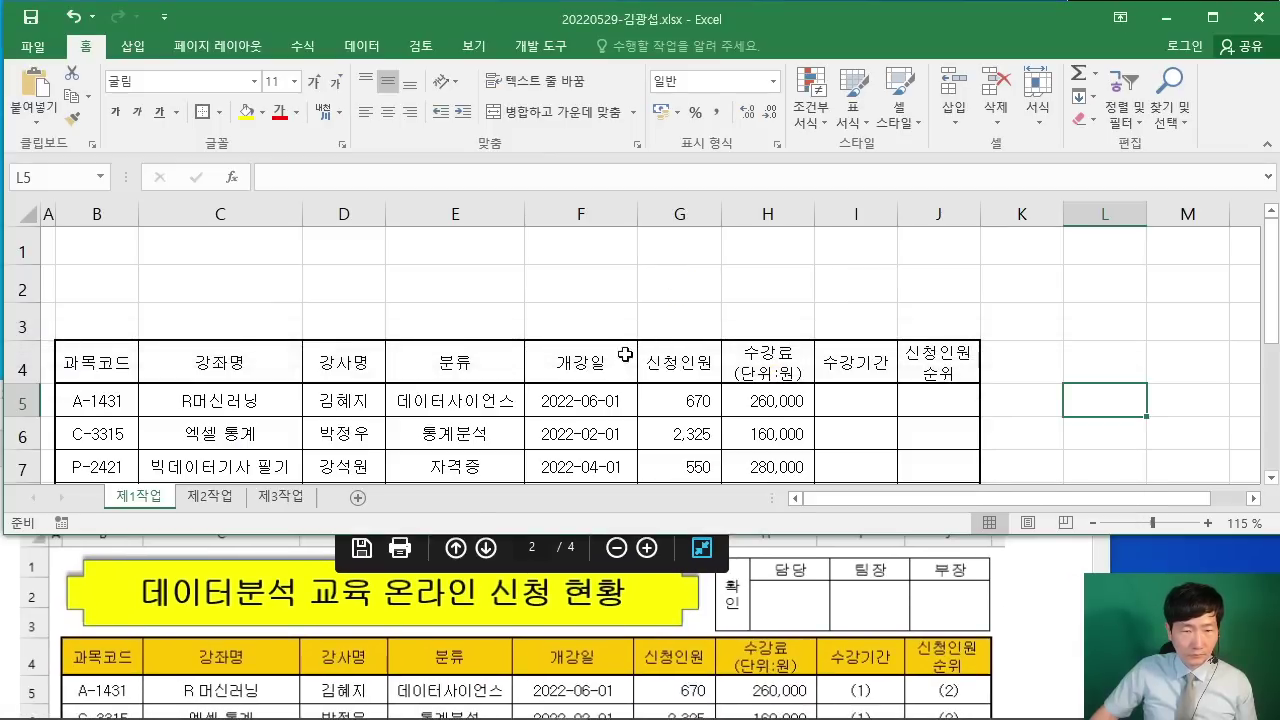
{"action": "left_click", "coordinate": [977, 590]}
{"action": "left_click_drag", "start_coordinate": [786, 402], "coordinate": [829, 46]}
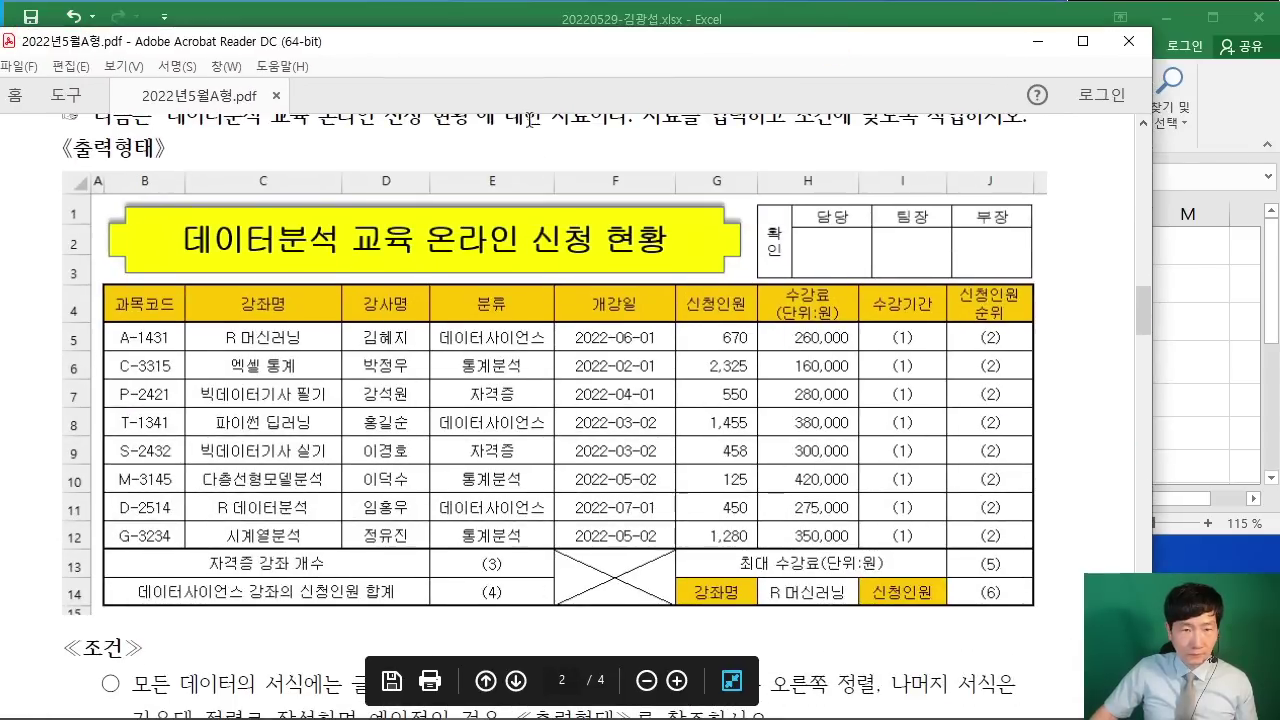
{"action": "left_click_drag", "start_coordinate": [555, 43], "coordinate": [542, 414]}
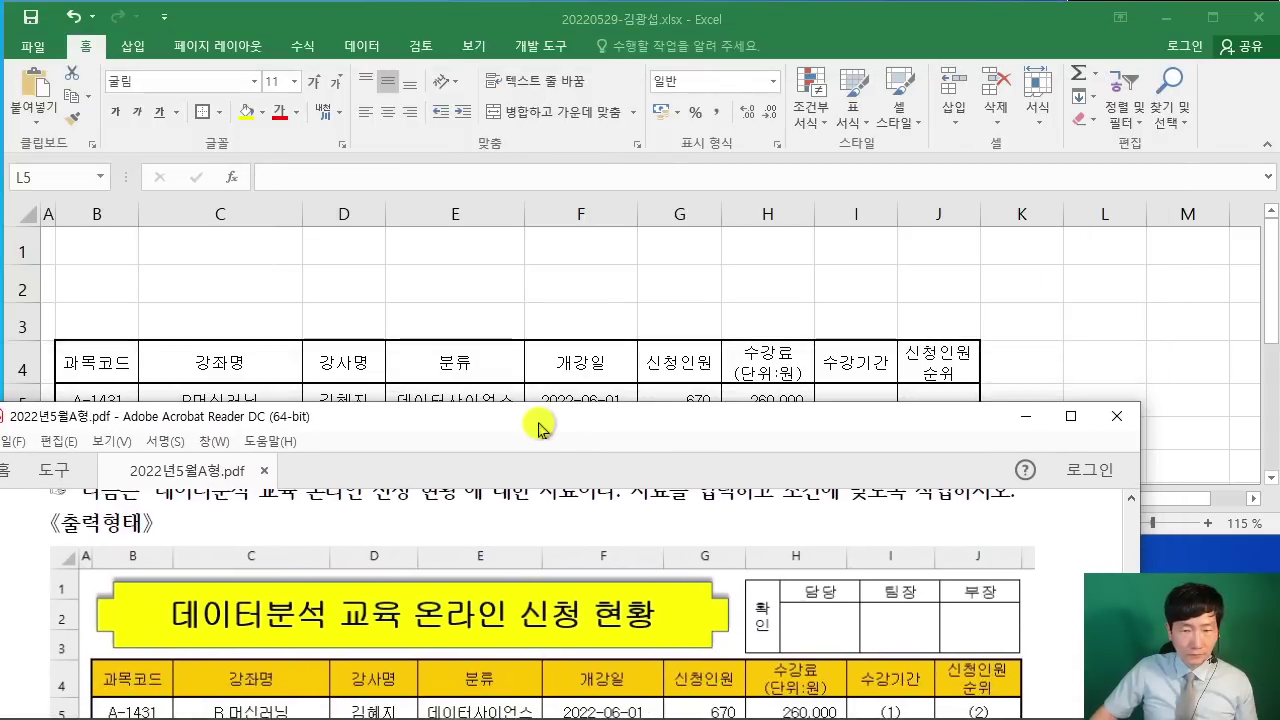
Step: Compare the Excel sheet with the reference PDF's column layout
{"action": "left_click", "coordinate": [499, 290]}
{"action": "scroll", "coordinate": [228, 640], "scroll_direction": "down", "scroll_amount": 2}
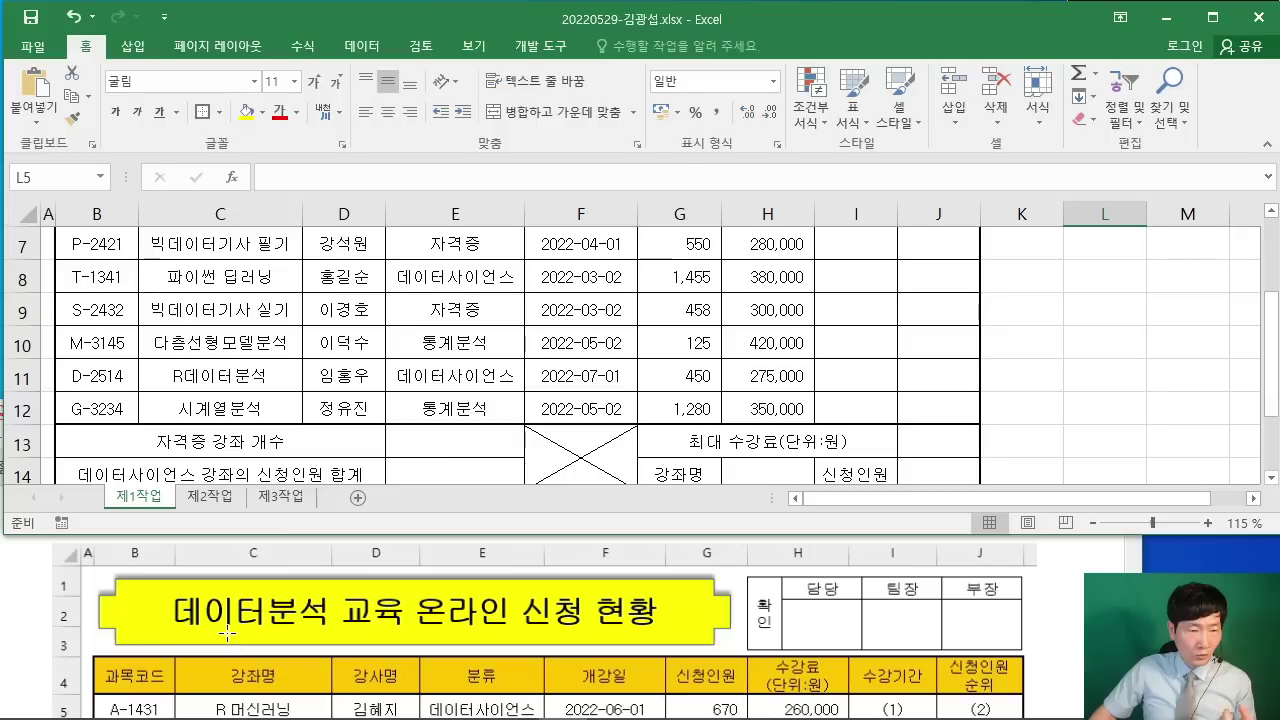
{"action": "scroll", "coordinate": [228, 640], "scroll_direction": "up", "scroll_amount": 2}
{"action": "left_click", "coordinate": [120, 612]}
{"action": "scroll", "coordinate": [120, 612], "scroll_direction": "down", "scroll_amount": 1}
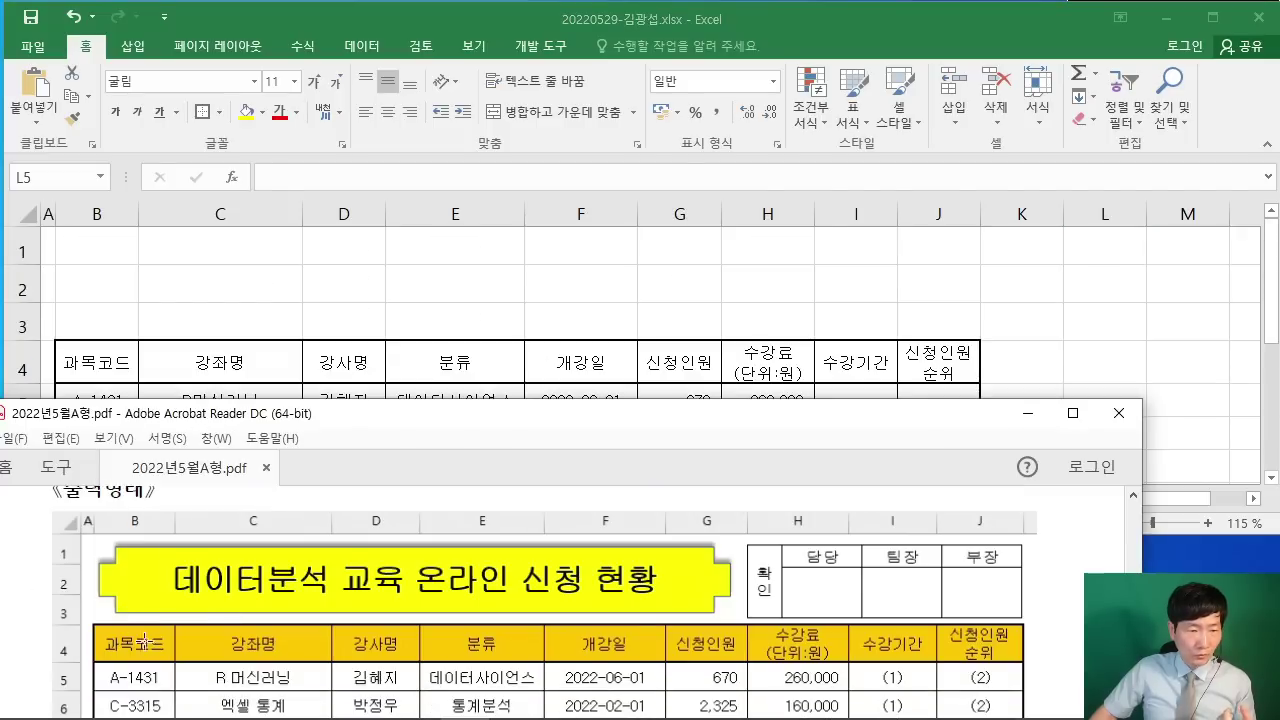
{"action": "left_click", "coordinate": [134, 258]}
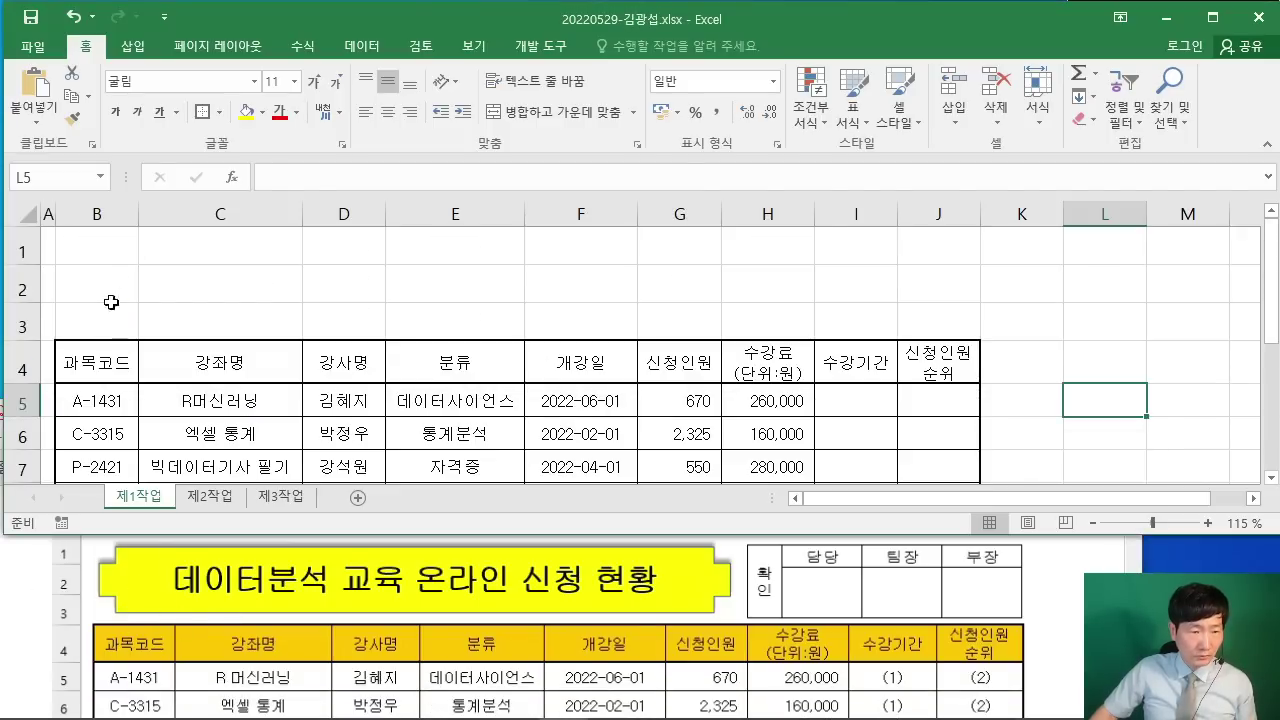
Step: Widen columns B, D, F, G, H, I and J, with J at 8.88
{"action": "left_click_drag", "start_coordinate": [141, 215], "coordinate": [144, 215]}
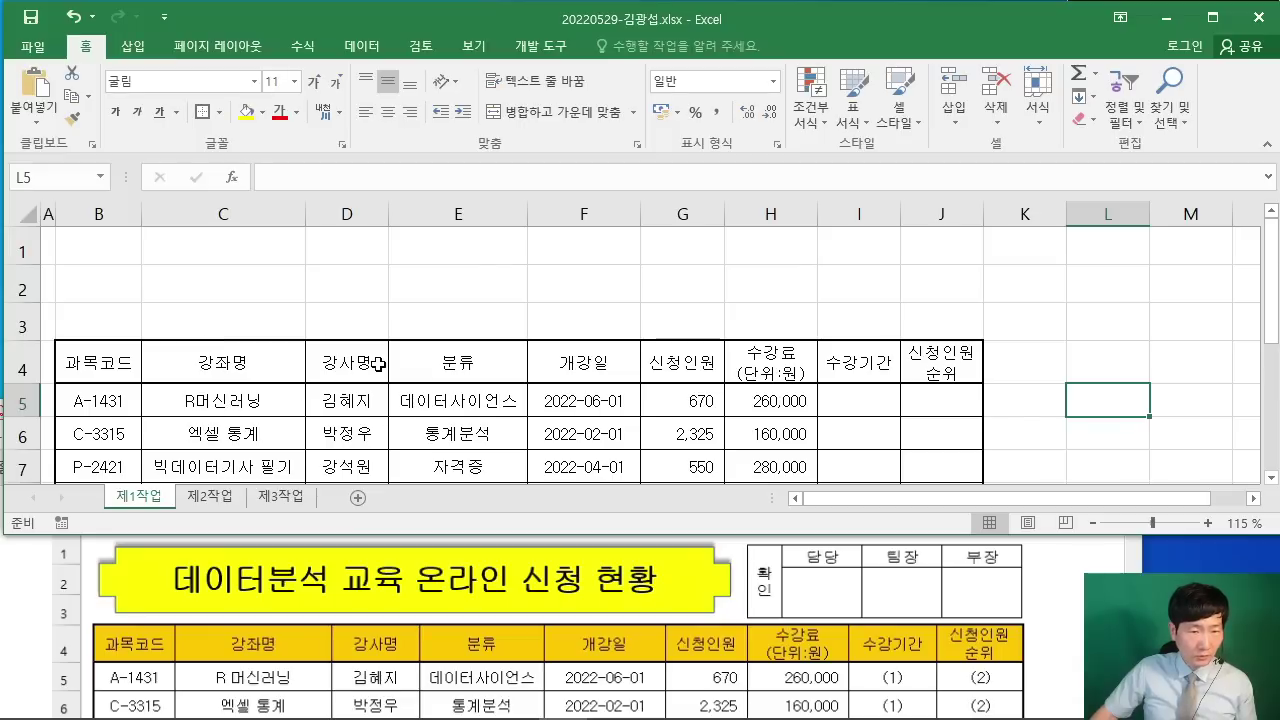
{"action": "left_click_drag", "start_coordinate": [389, 214], "coordinate": [392, 214]}
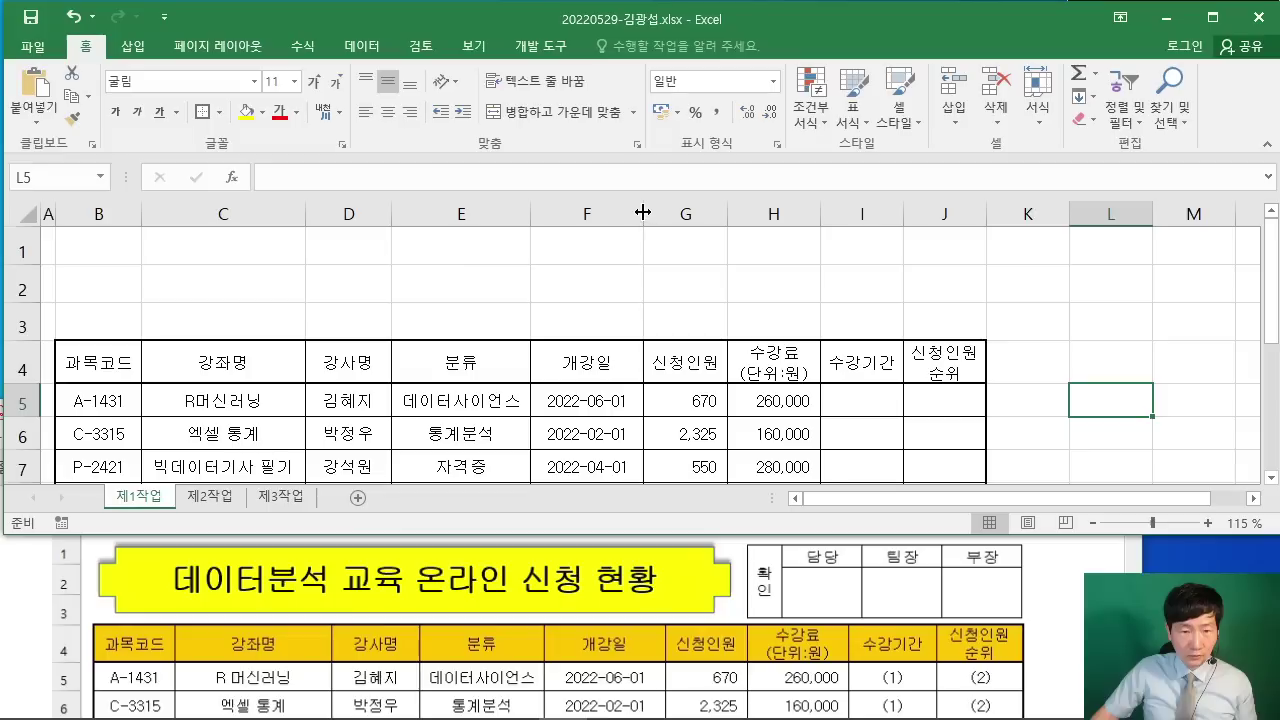
{"action": "left_click_drag", "start_coordinate": [643, 212], "coordinate": [647, 214]}
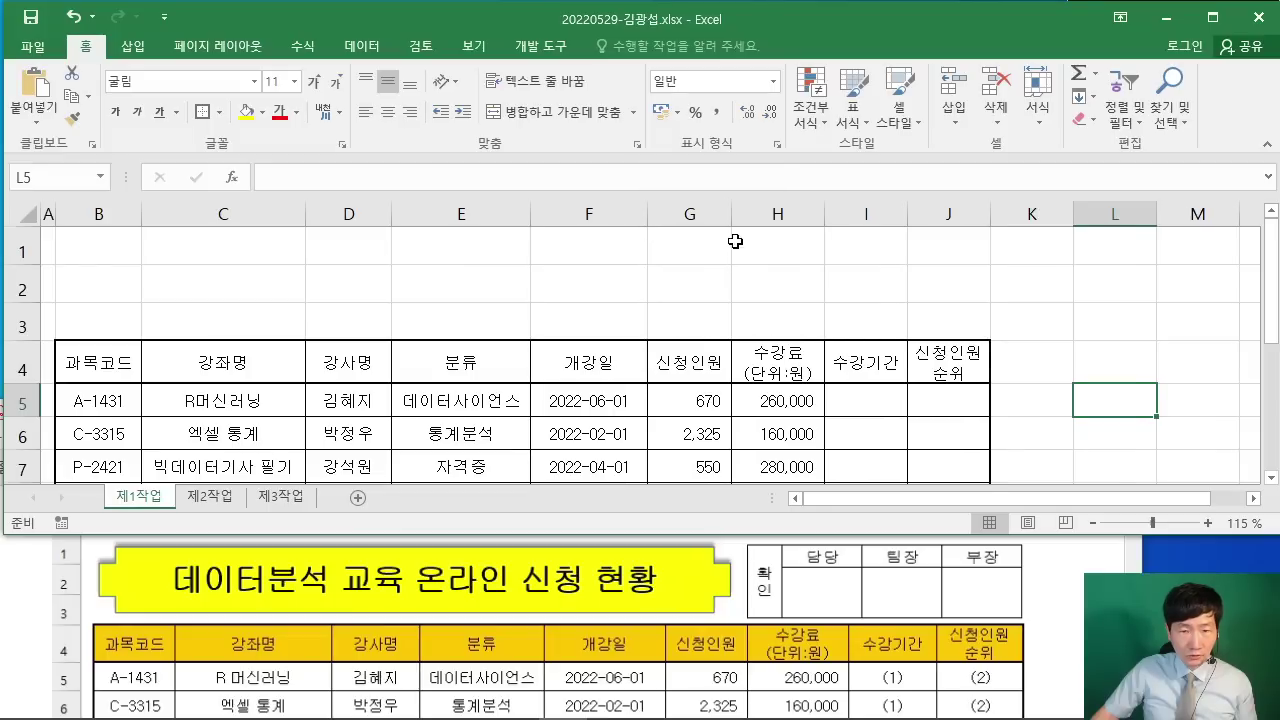
{"action": "left_click_drag", "start_coordinate": [731, 214], "coordinate": [738, 221]}
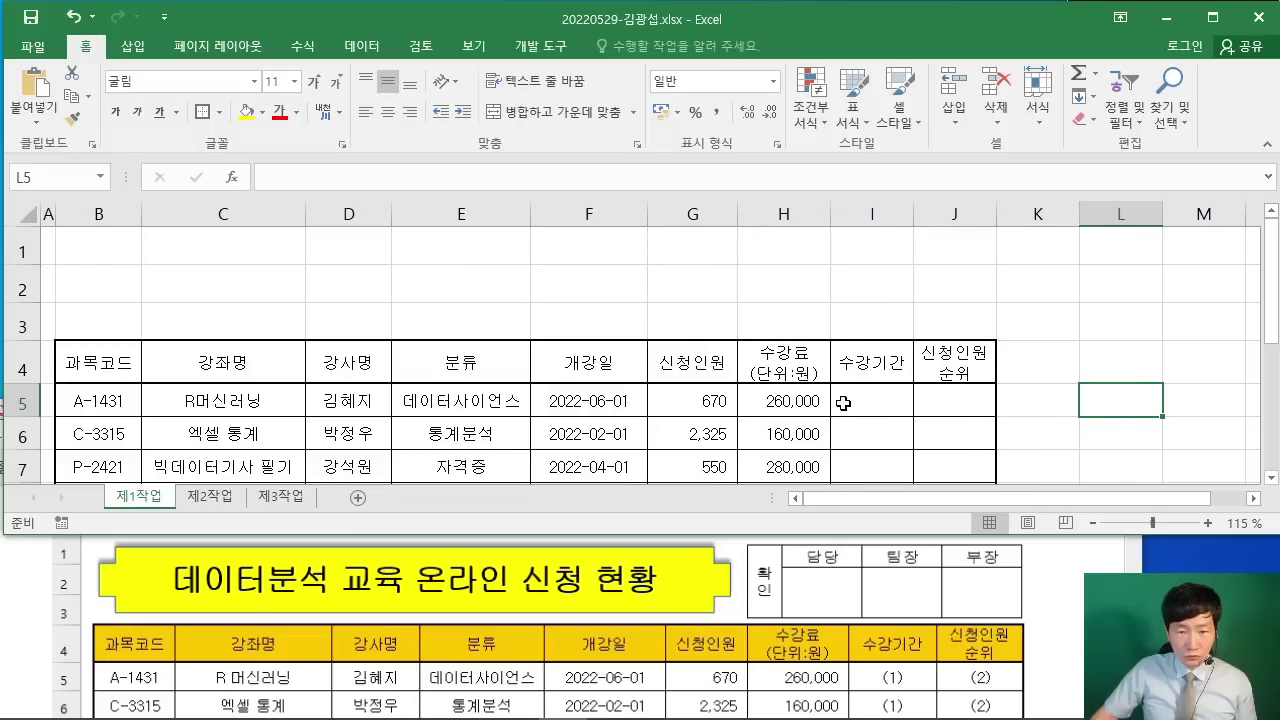
{"action": "left_click_drag", "start_coordinate": [830, 214], "coordinate": [852, 218]}
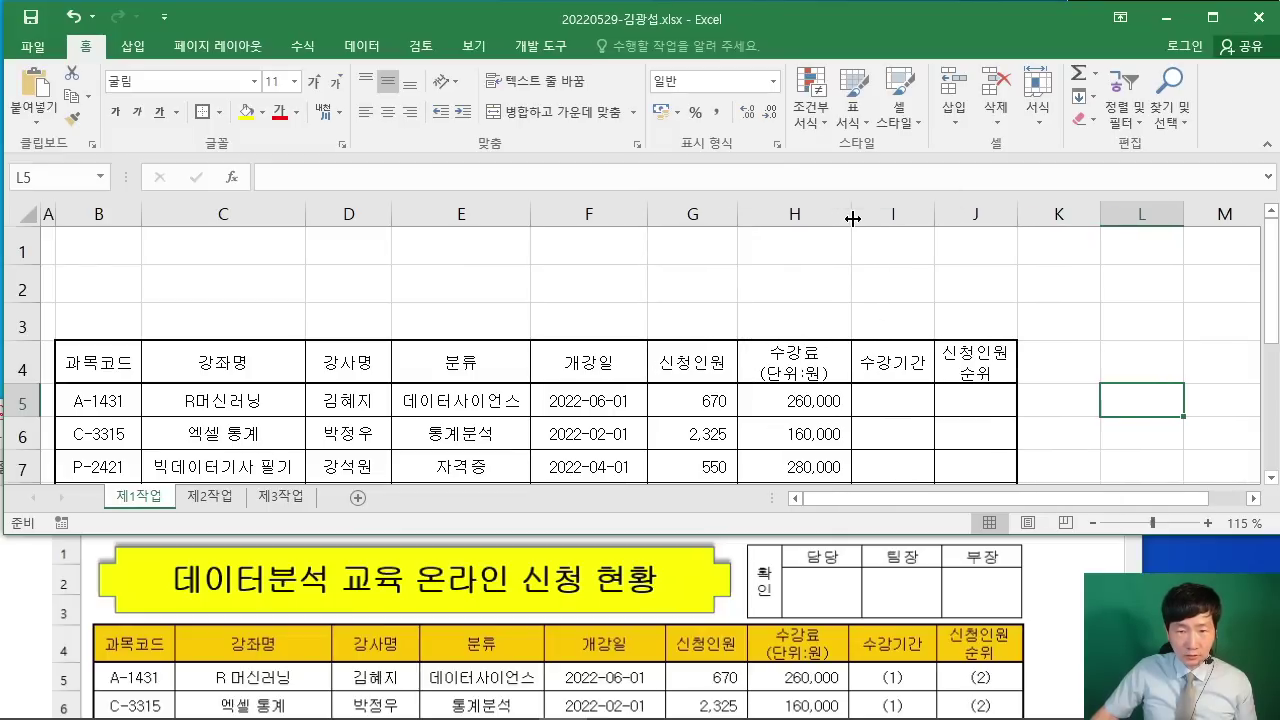
{"action": "left_click_drag", "start_coordinate": [934, 214], "coordinate": [944, 216]}
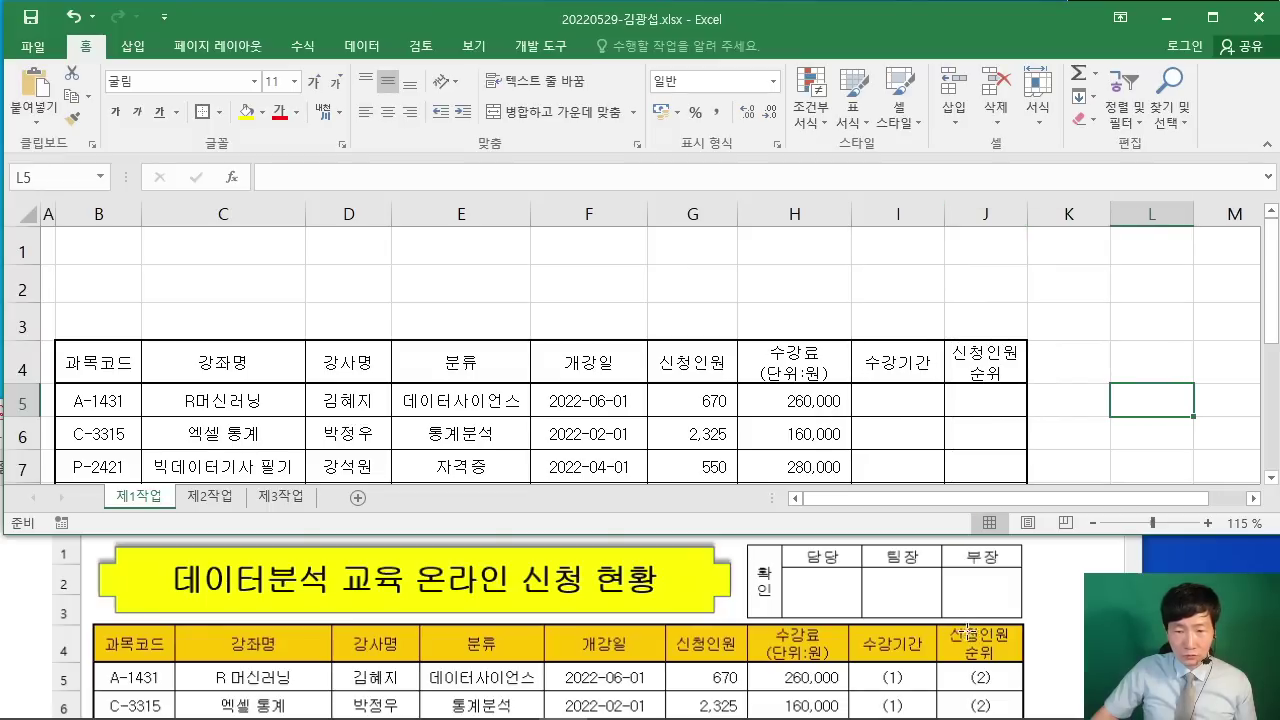
{"action": "left_click_drag", "start_coordinate": [1027, 214], "coordinate": [1042, 214]}
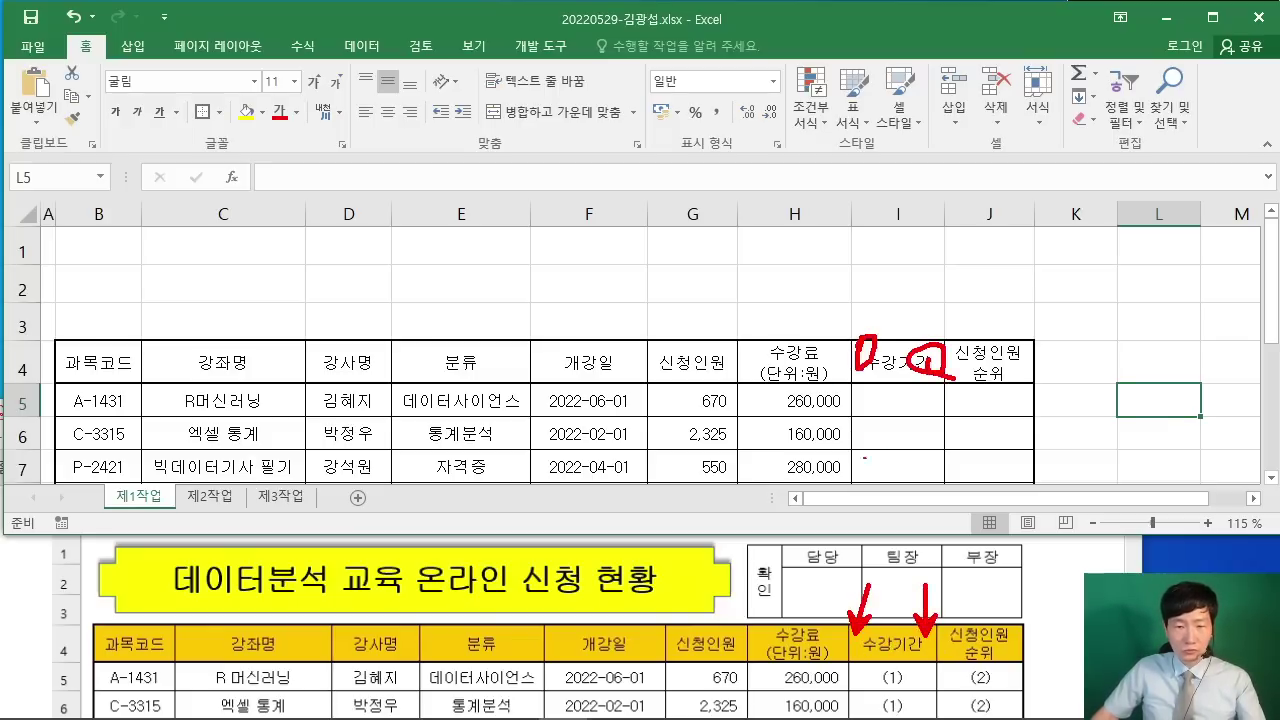
{"action": "key", "text": "e"}
{"action": "left_click", "coordinate": [640, 290]}
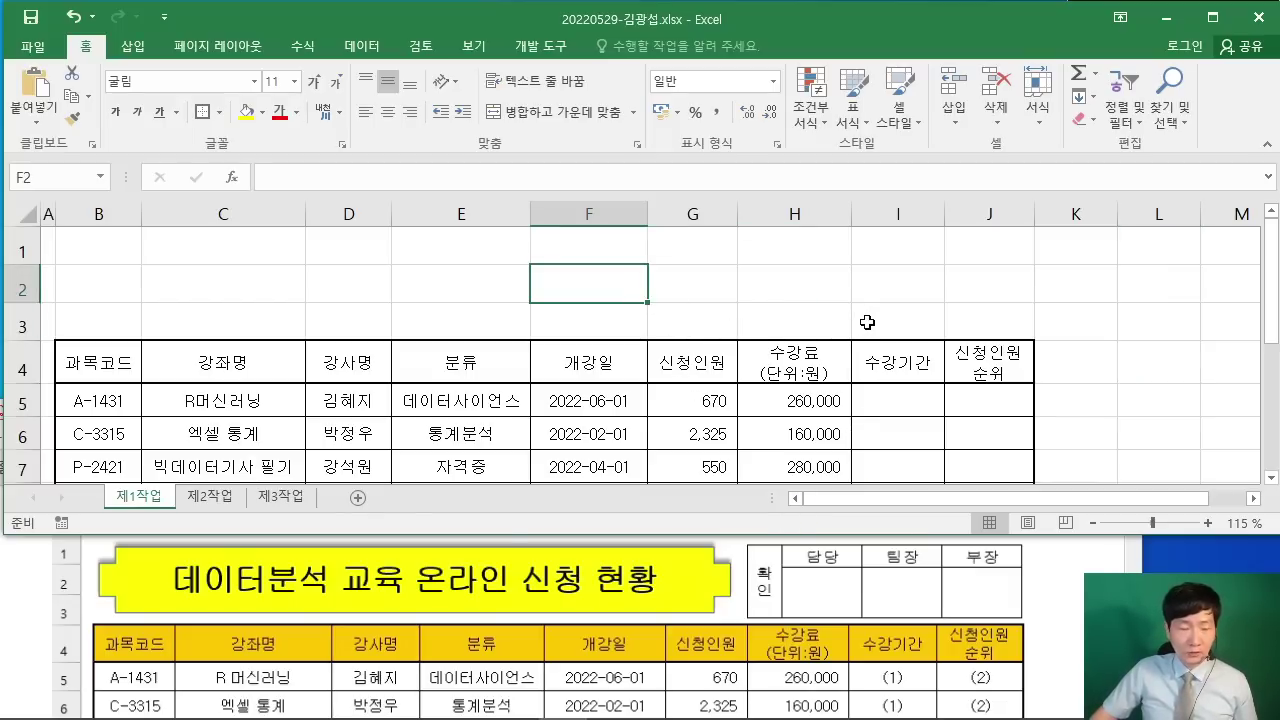
Step: Read the PDF's title requirements (cross shape, top-offset shadow) and the sample output
{"action": "left_click", "coordinate": [1053, 586]}
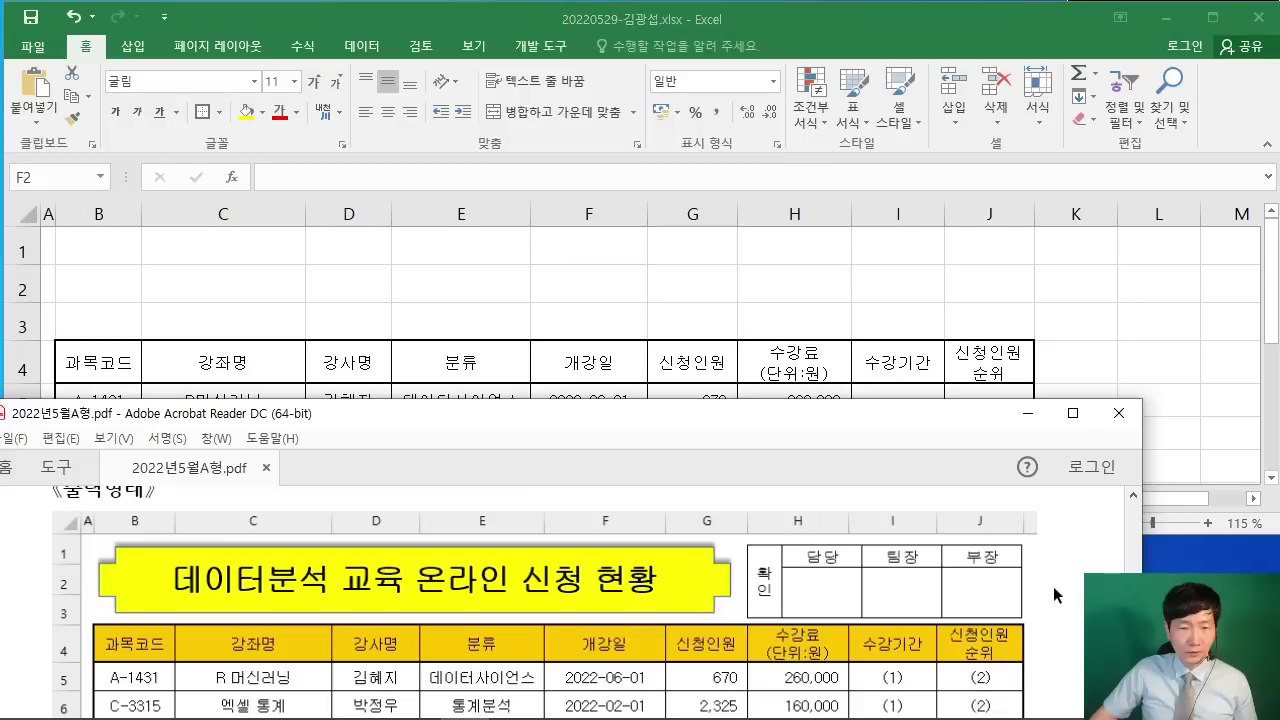
{"action": "scroll", "coordinate": [1053, 584], "scroll_direction": "down", "scroll_amount": 1}
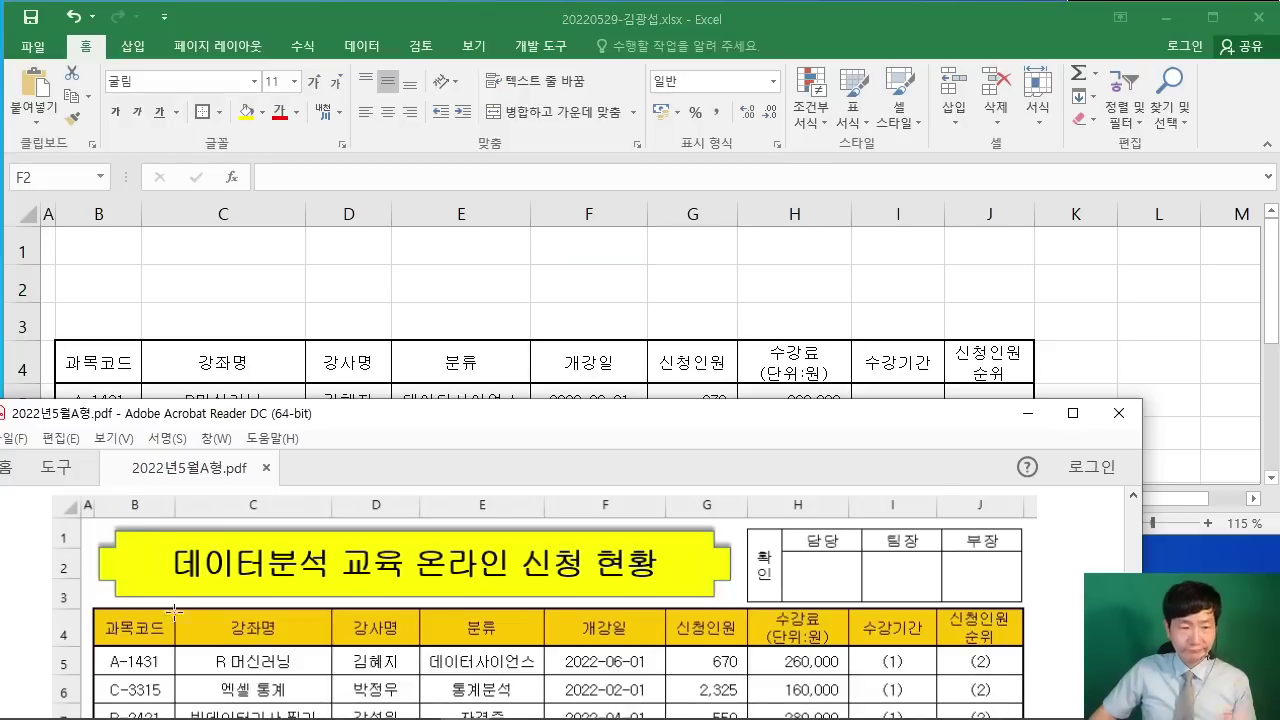
{"action": "scroll", "coordinate": [200, 605], "scroll_direction": "down", "scroll_amount": 5}
{"action": "scroll", "coordinate": [245, 592], "scroll_direction": "down", "scroll_amount": 1}
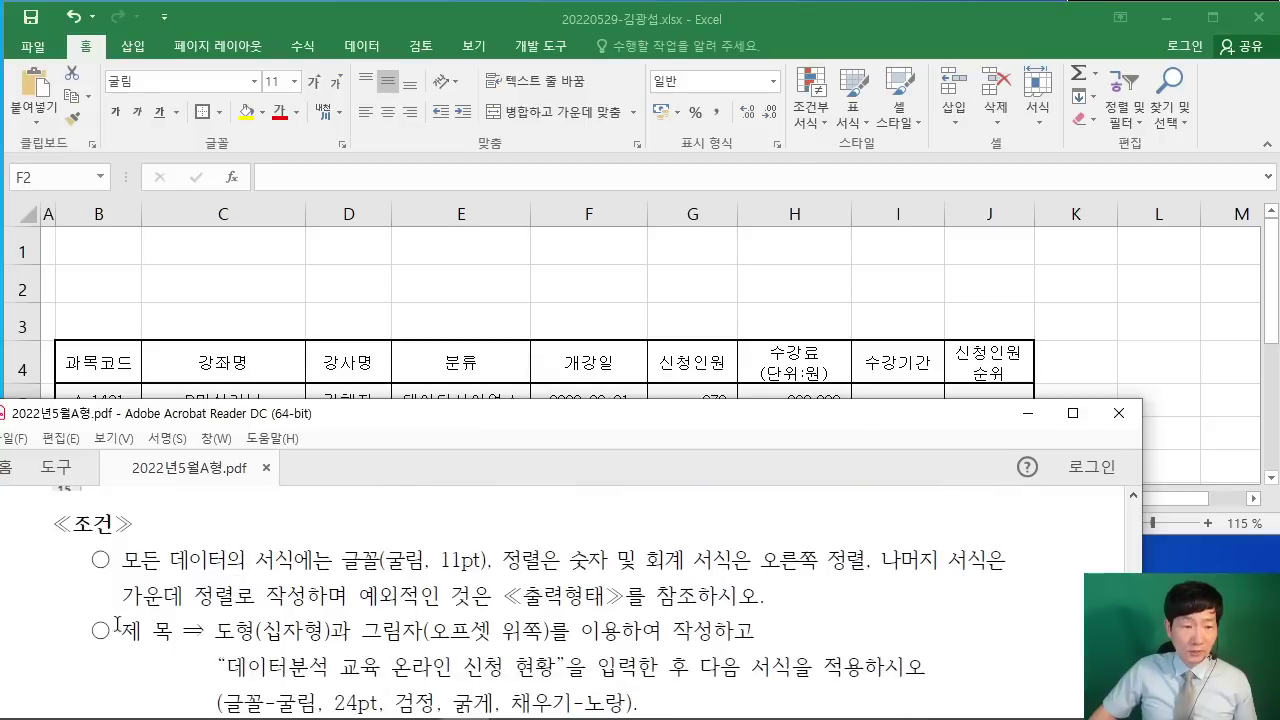
{"action": "left_click_drag", "start_coordinate": [117, 625], "coordinate": [614, 632]}
{"action": "left_click", "coordinate": [319, 640]}
{"action": "left_click_drag", "start_coordinate": [334, 632], "coordinate": [210, 637]}
{"action": "left_click_drag", "start_coordinate": [362, 630], "coordinate": [662, 632]}
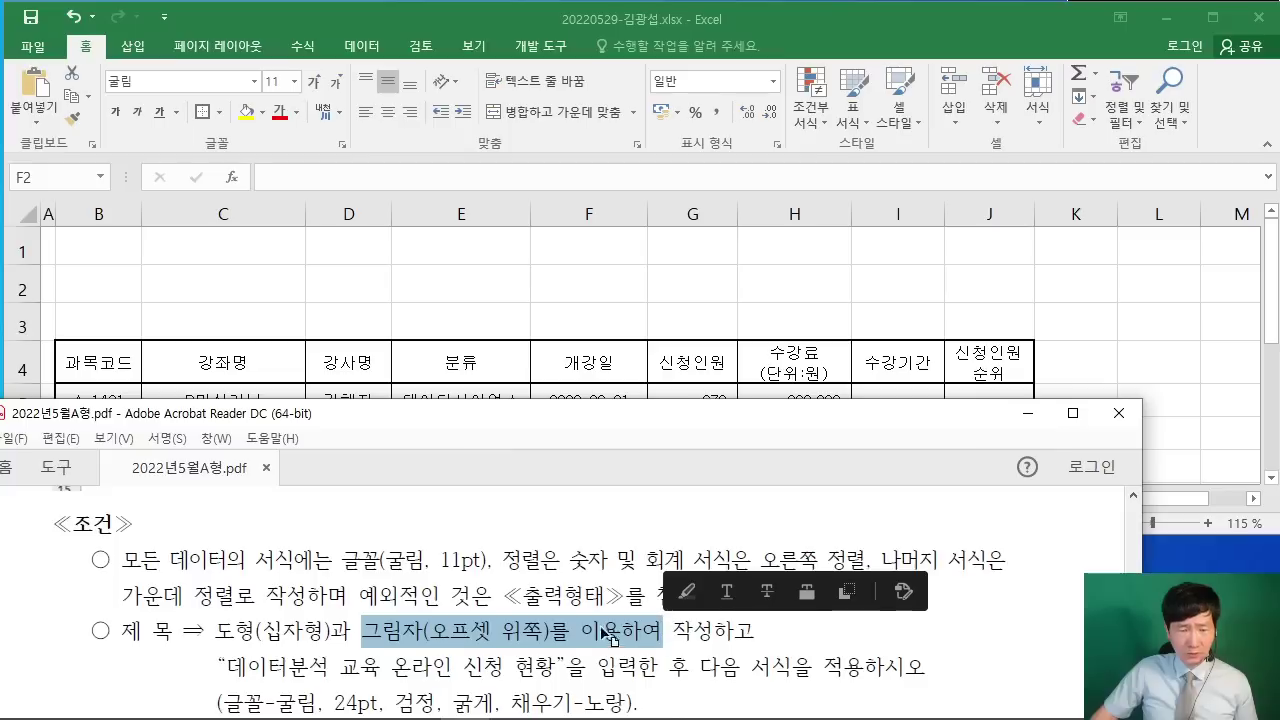
{"action": "scroll", "coordinate": [613, 638], "scroll_direction": "down", "scroll_amount": 1}
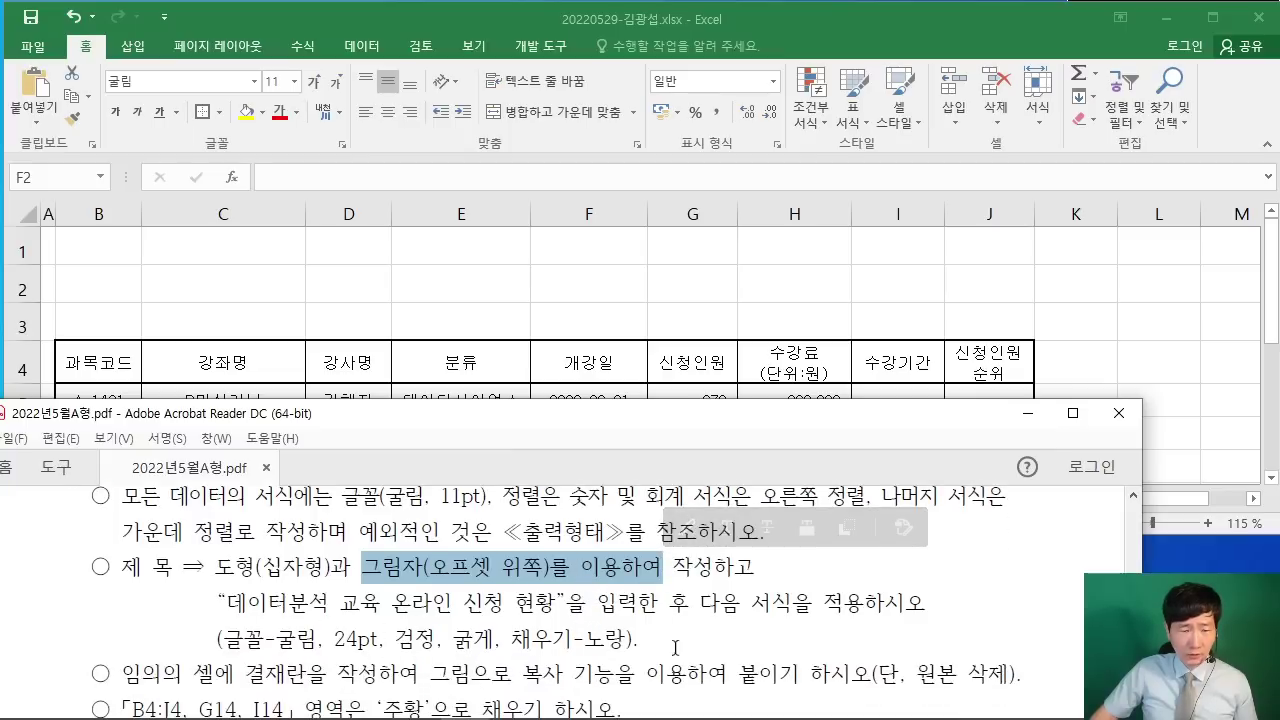
{"action": "scroll", "coordinate": [675, 648], "scroll_direction": "up", "scroll_amount": 7}
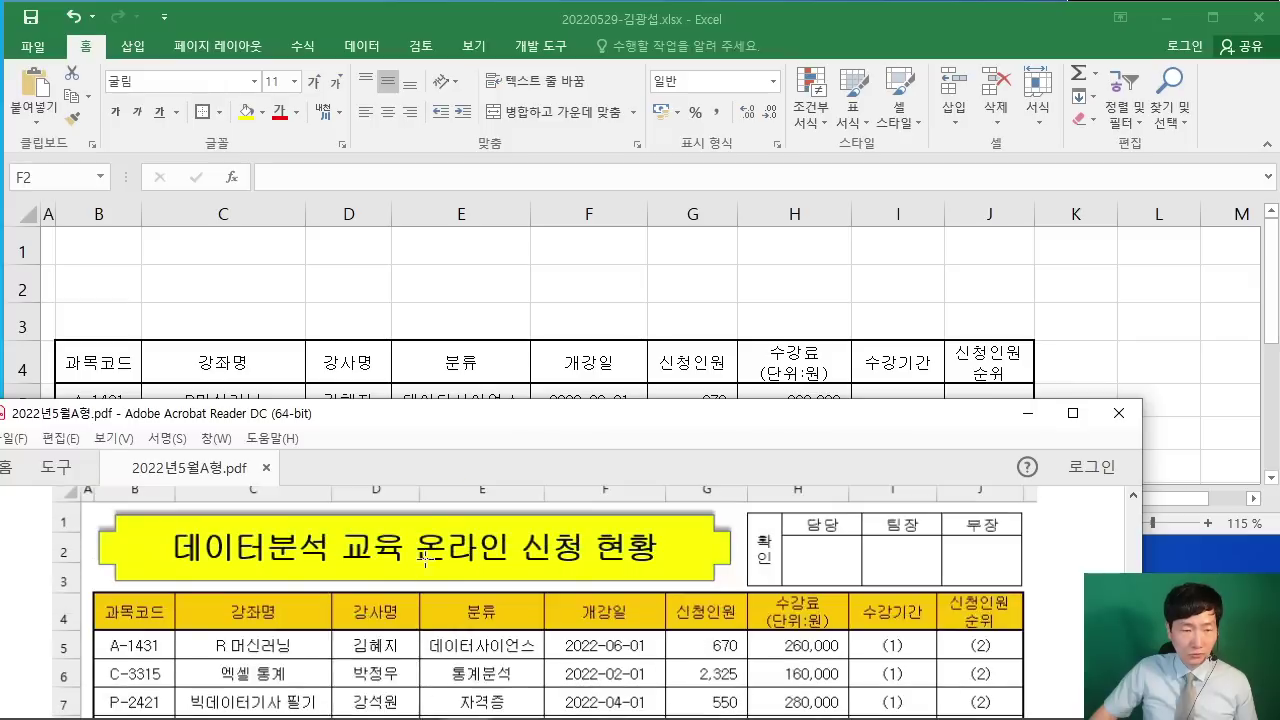
{"action": "scroll", "coordinate": [426, 560], "scroll_direction": "up", "scroll_amount": 2}
Step: Draw a Cross (십자형) shape from A1 to G3, then trim its height slightly to about 2.14 cm
{"action": "left_click", "coordinate": [383, 292]}
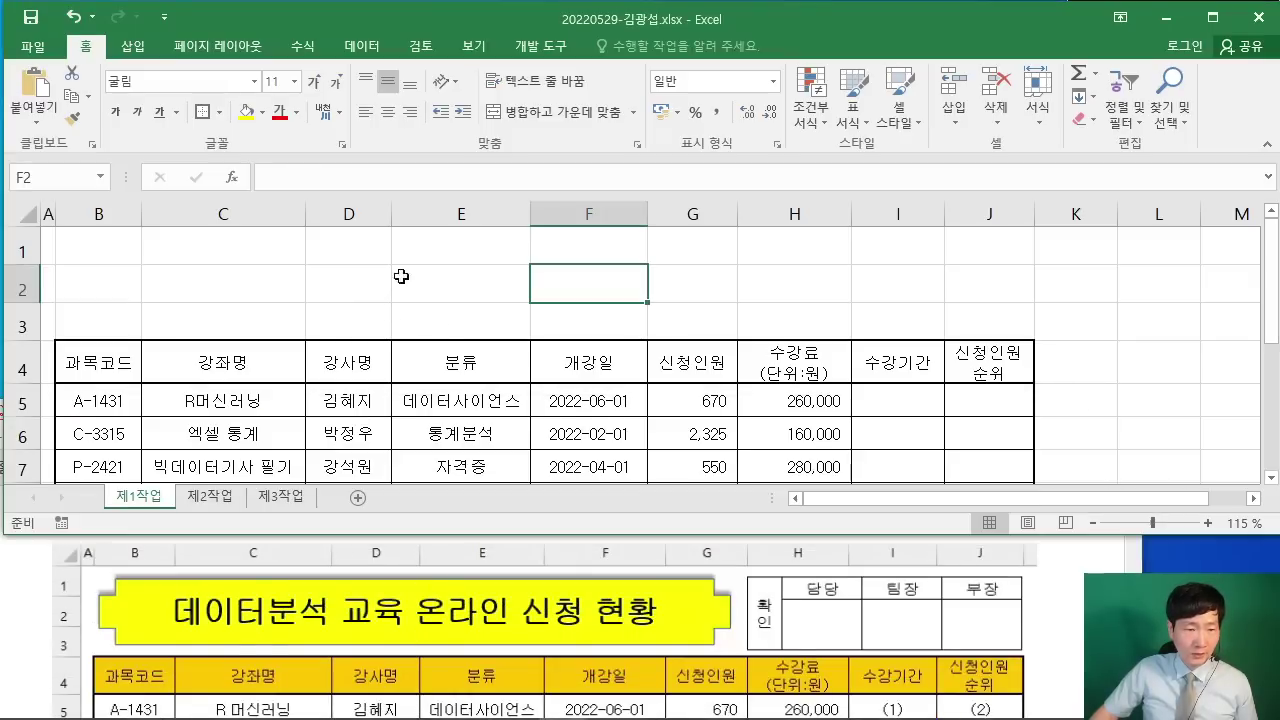
{"action": "left_click", "coordinate": [131, 46]}
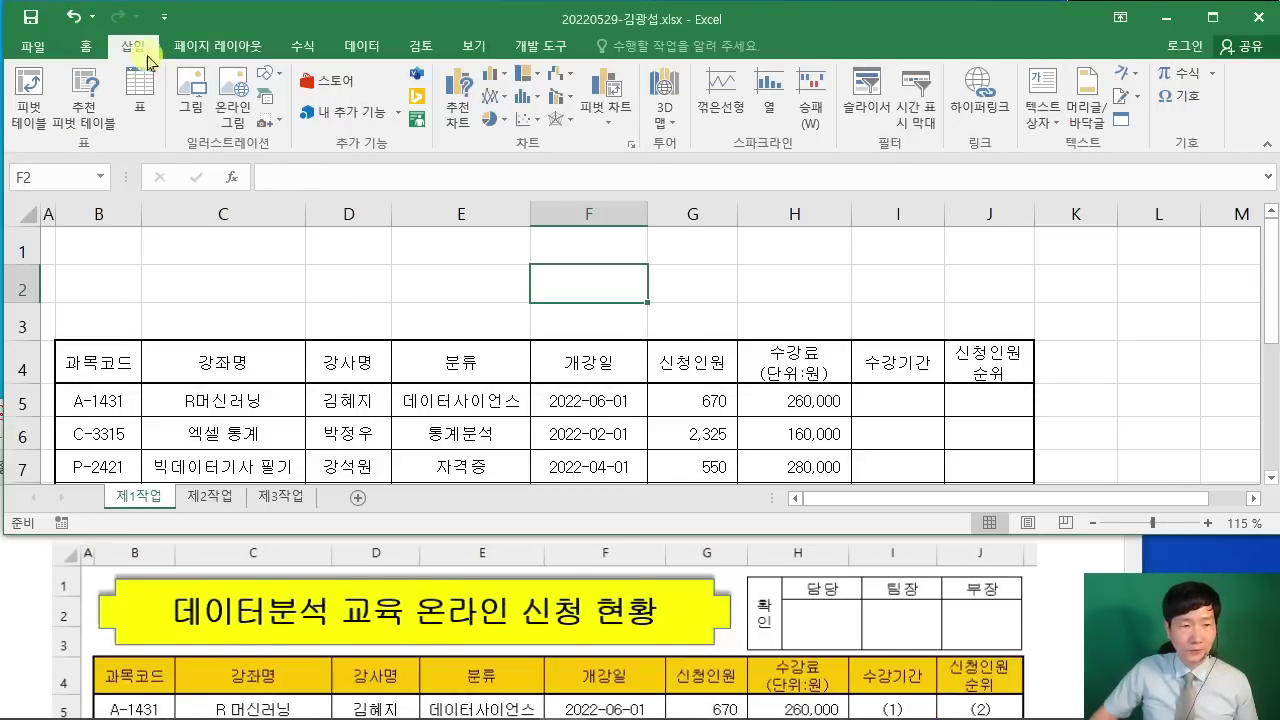
{"action": "left_click", "coordinate": [274, 74]}
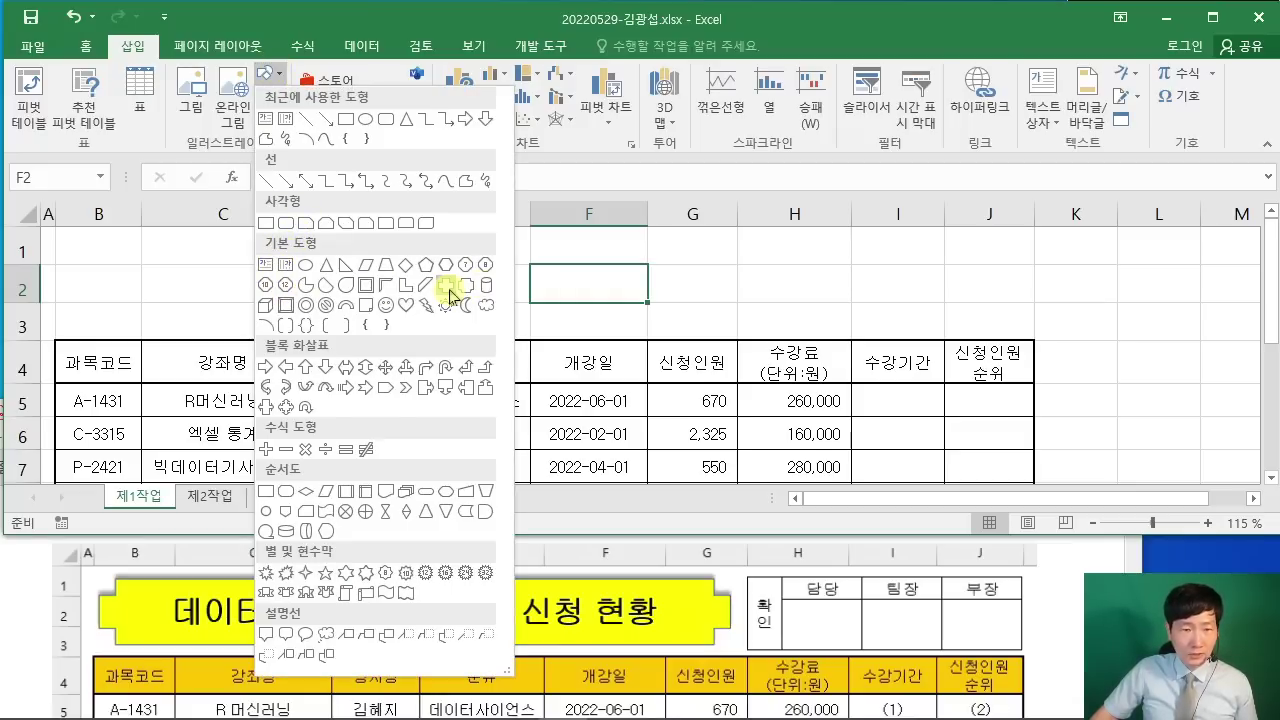
{"action": "left_click", "coordinate": [450, 292]}
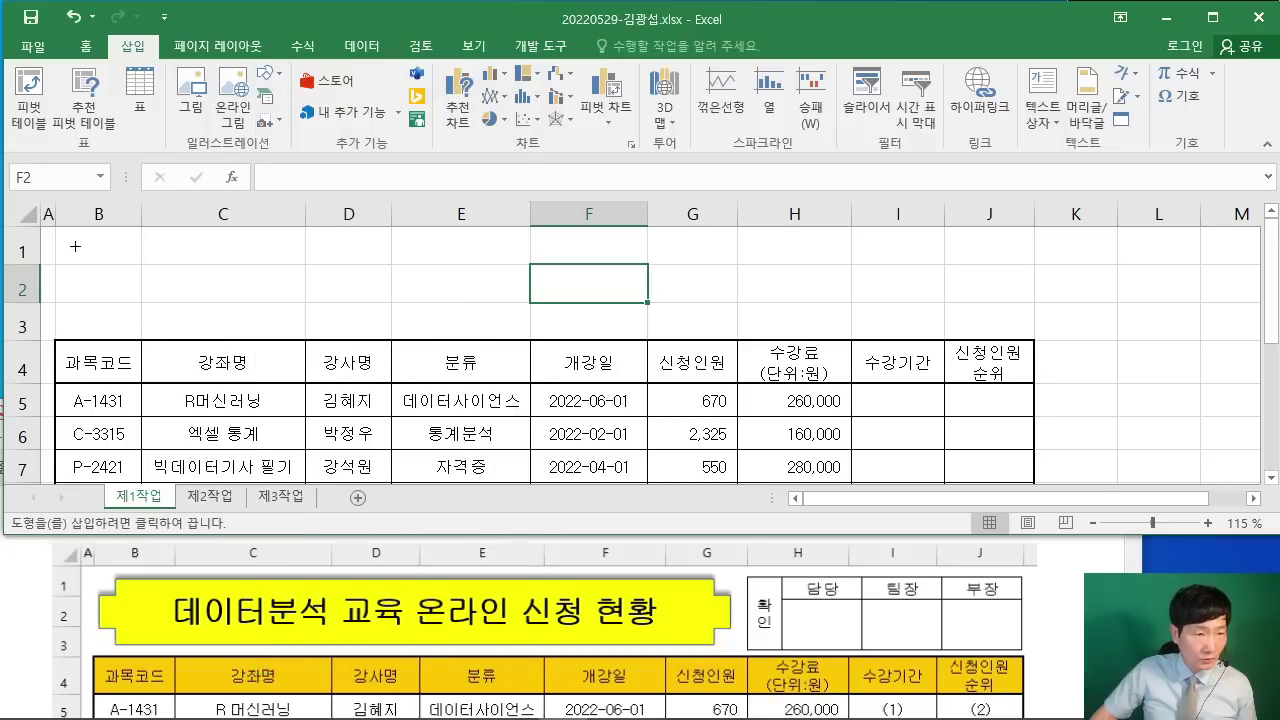
{"action": "mouse_move", "coordinate": [55, 234]}
{"action": "left_mouse_down"}
{"action": "mouse_move", "coordinate": [346, 291]}
{"action": "mouse_move", "coordinate": [620, 309]}
{"action": "mouse_move", "coordinate": [717, 331]}
{"action": "left_mouse_up"}
{"action": "left_click_drag", "start_coordinate": [385, 233], "coordinate": [387, 237]}
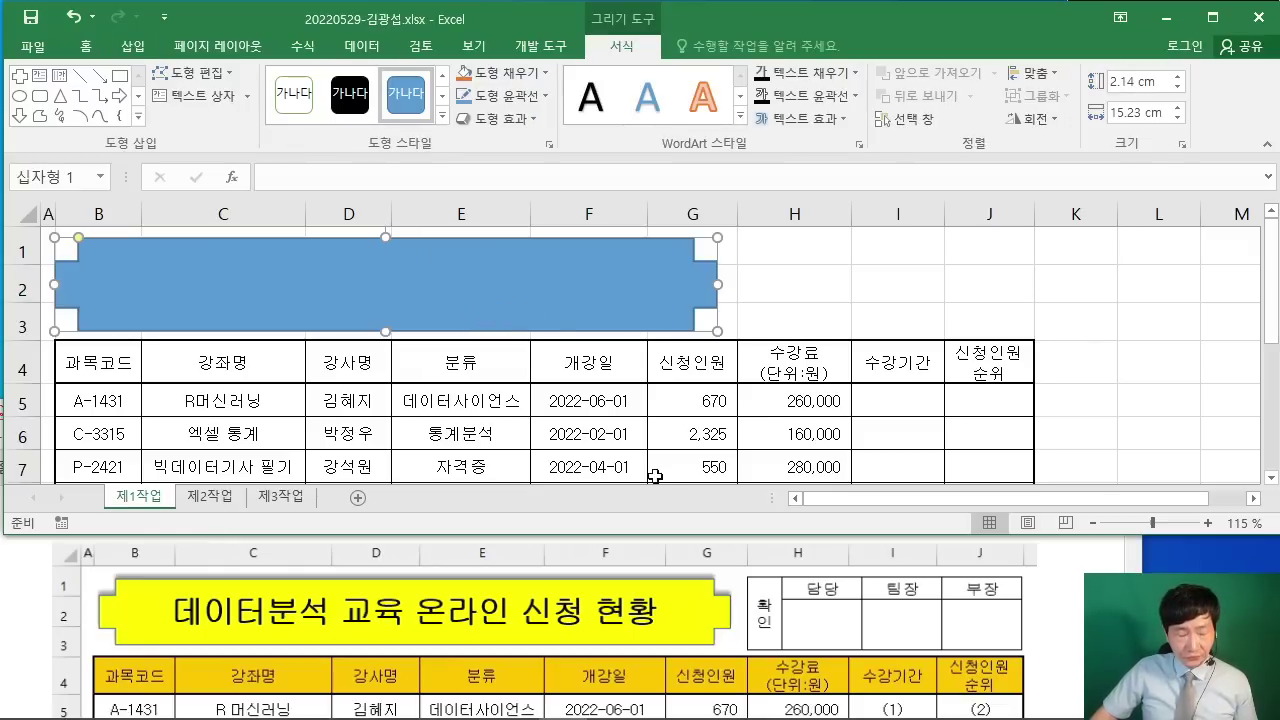
Step: Check the PDF, then apply the Offset Top (오프셋 위쪽) outer shadow to the cross banner
{"action": "left_click", "coordinate": [1070, 588]}
{"action": "scroll", "coordinate": [1070, 588], "scroll_direction": "down", "scroll_amount": 5}
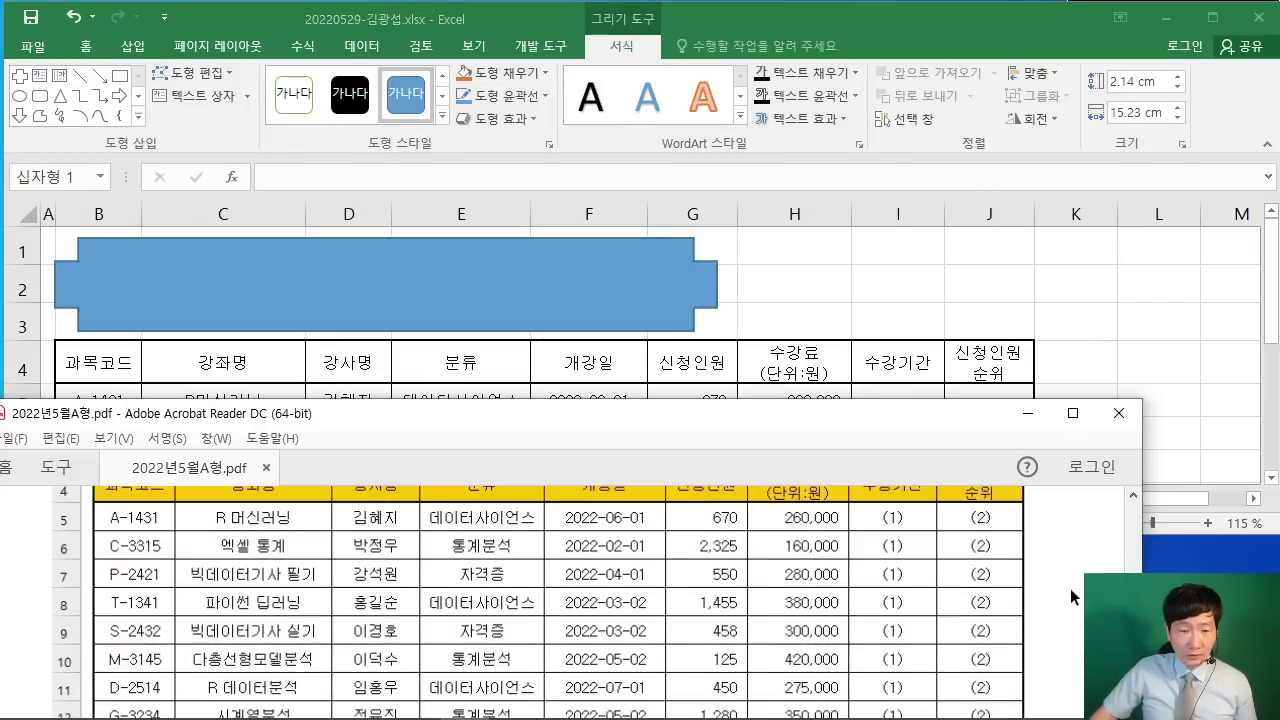
{"action": "scroll", "coordinate": [537, 641], "scroll_direction": "down", "scroll_amount": 1}
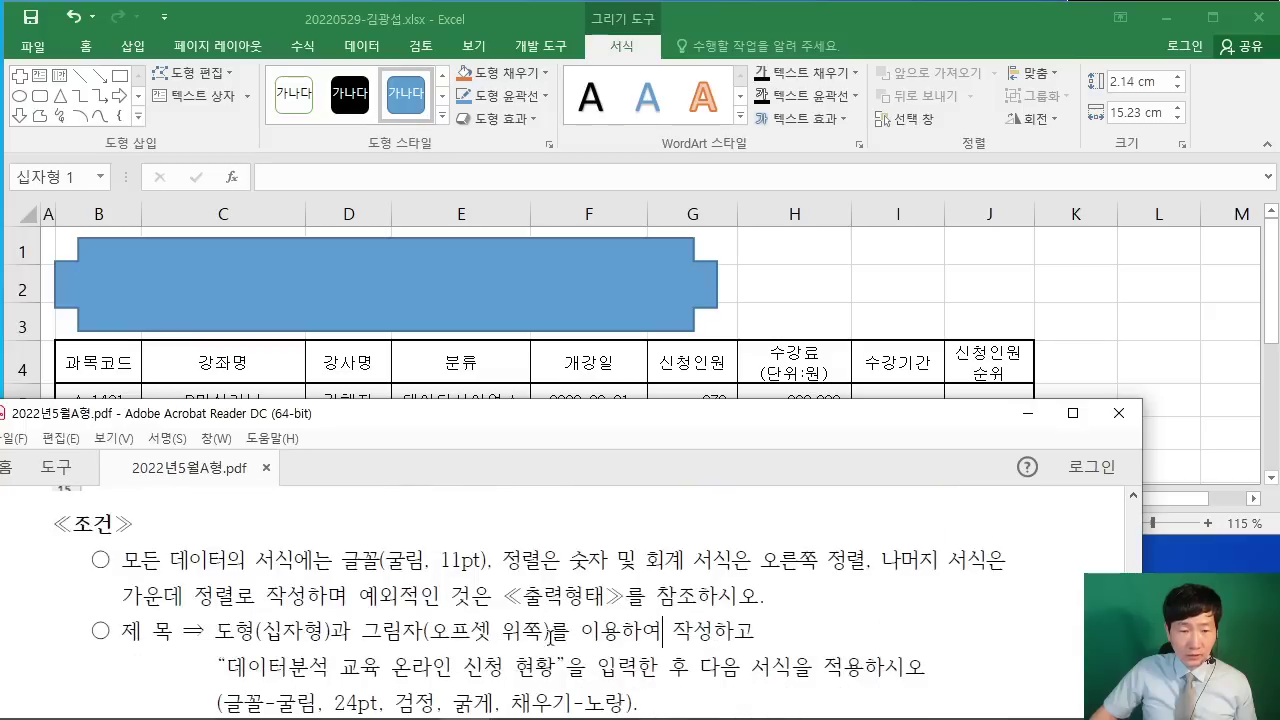
{"action": "left_click", "coordinate": [812, 14]}
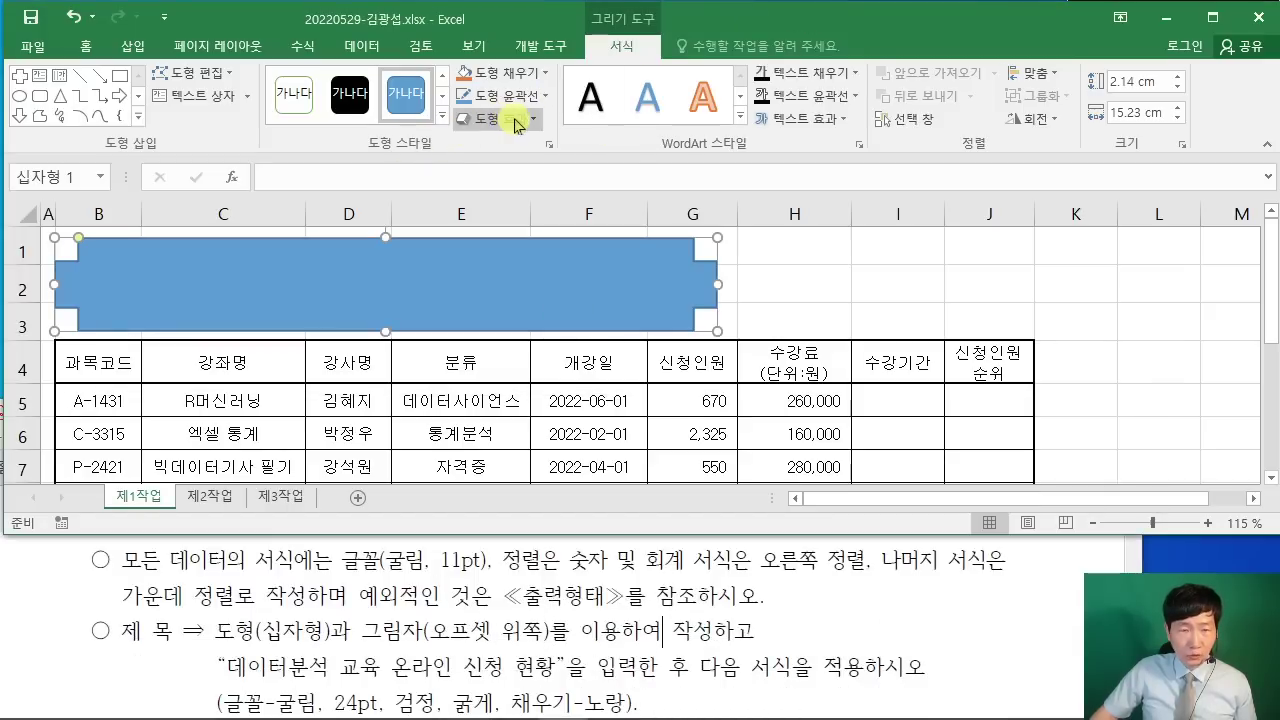
{"action": "left_click", "coordinate": [505, 118]}
{"action": "mouse_move", "coordinate": [531, 205]}
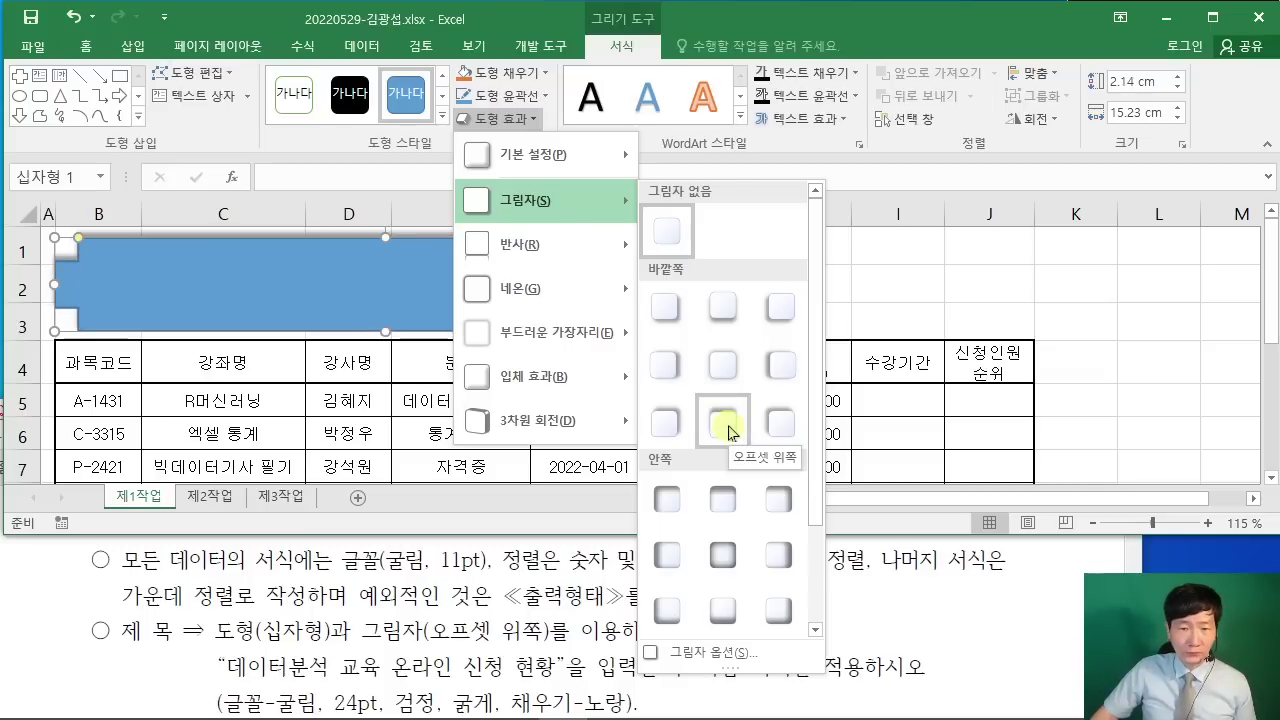
{"action": "left_click", "coordinate": [726, 428]}
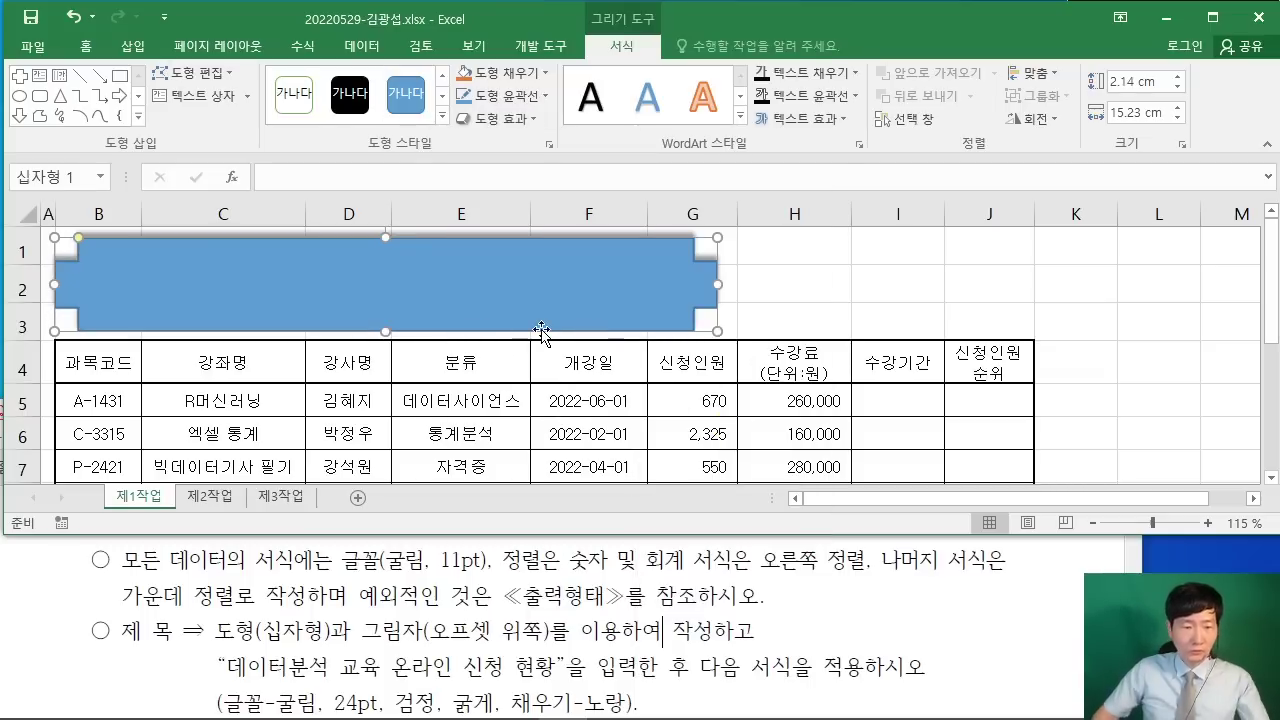
Step: Type 데이터분석 교육 온라인 신청 현황 into the cross banner and check the PDF
{"action": "type", "text": "데이터"}
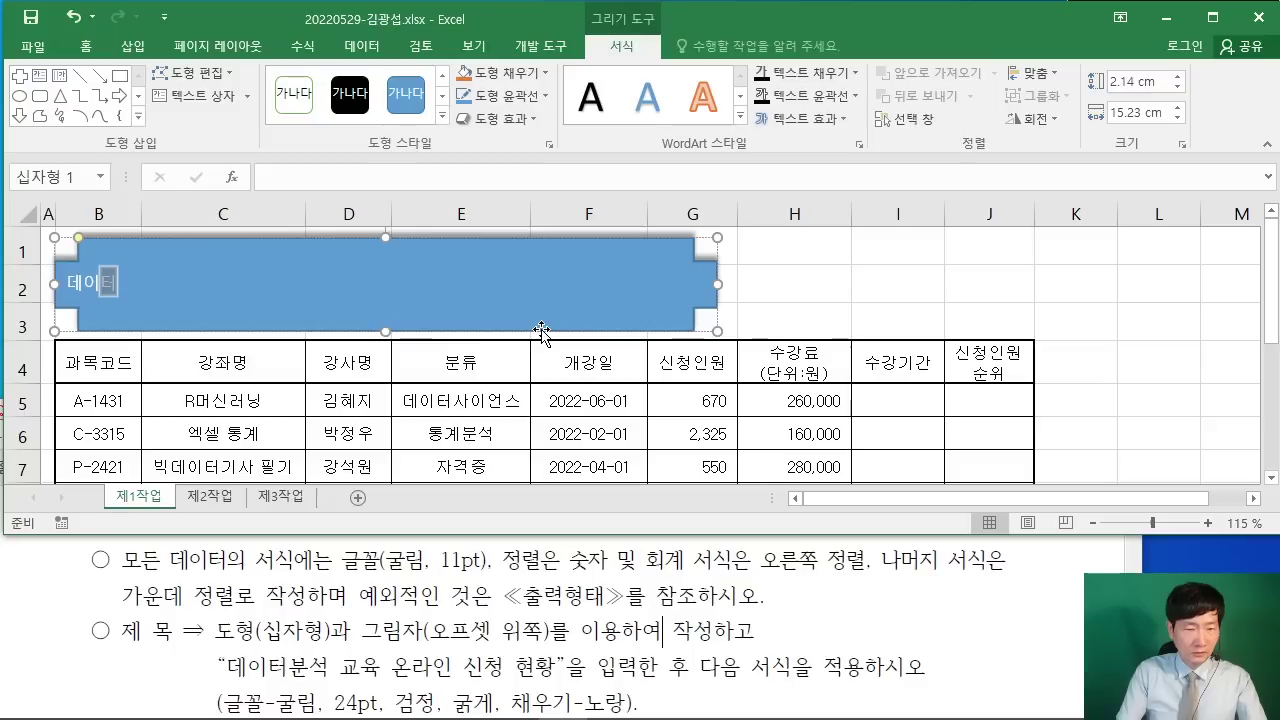
{"action": "type", "text": "분석 교육"}
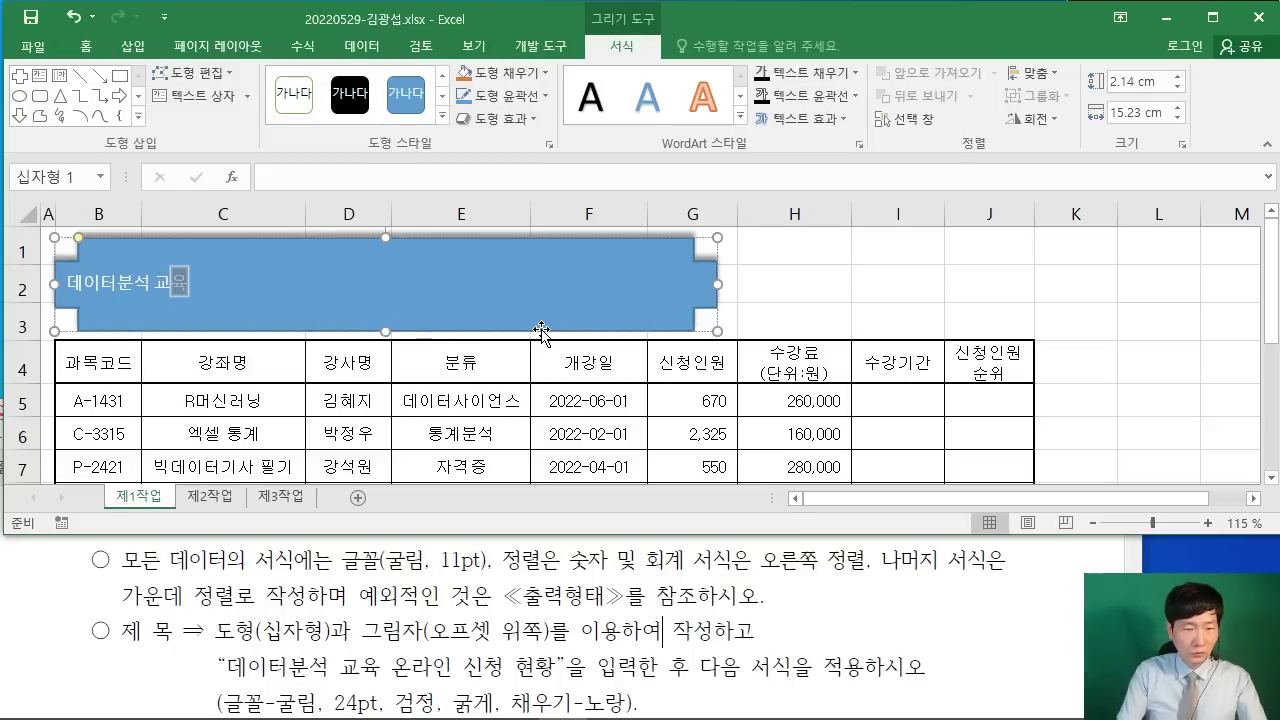
{"action": "type", "text": " 온라인 신청"}
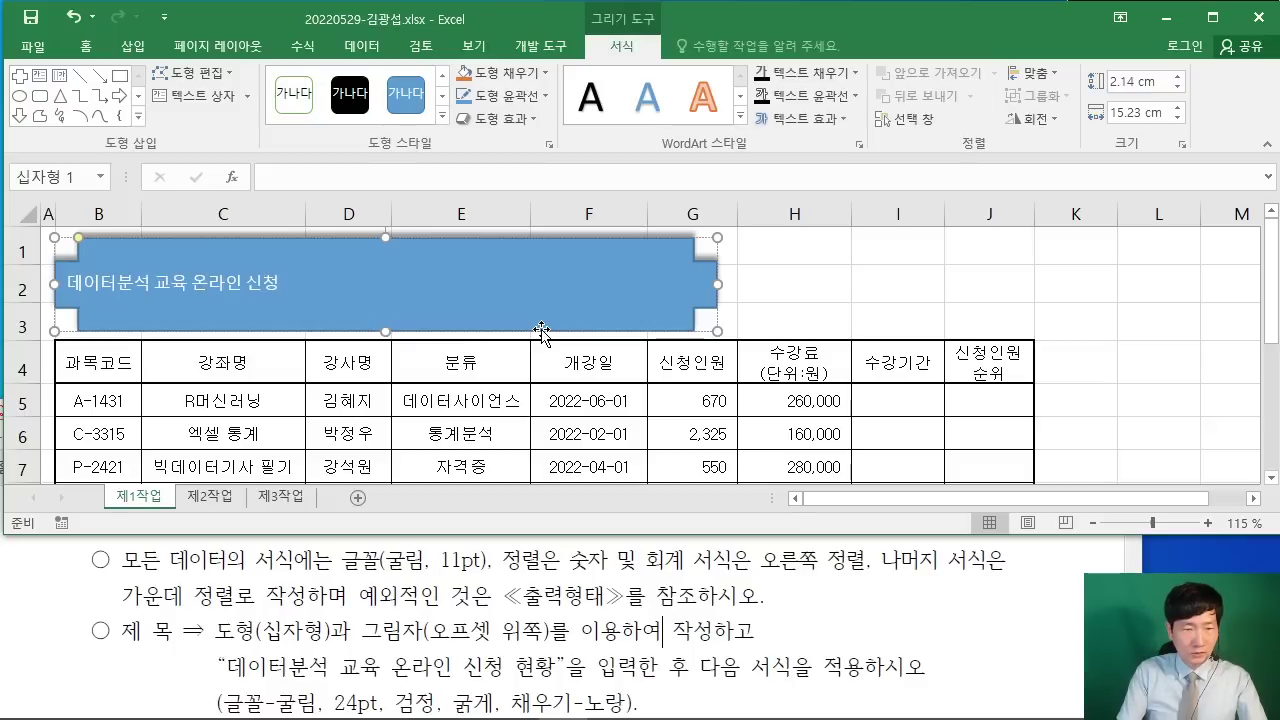
{"action": "type", "text": " 현황"}
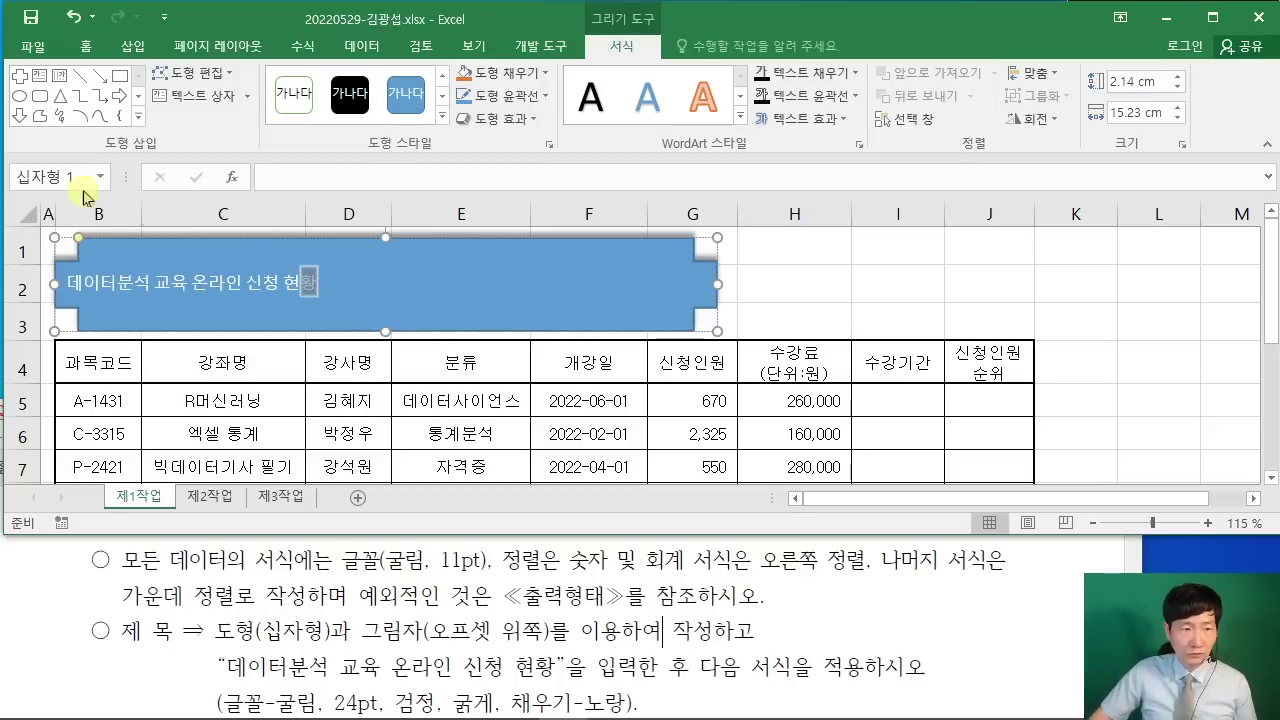
{"action": "left_click", "coordinate": [89, 238]}
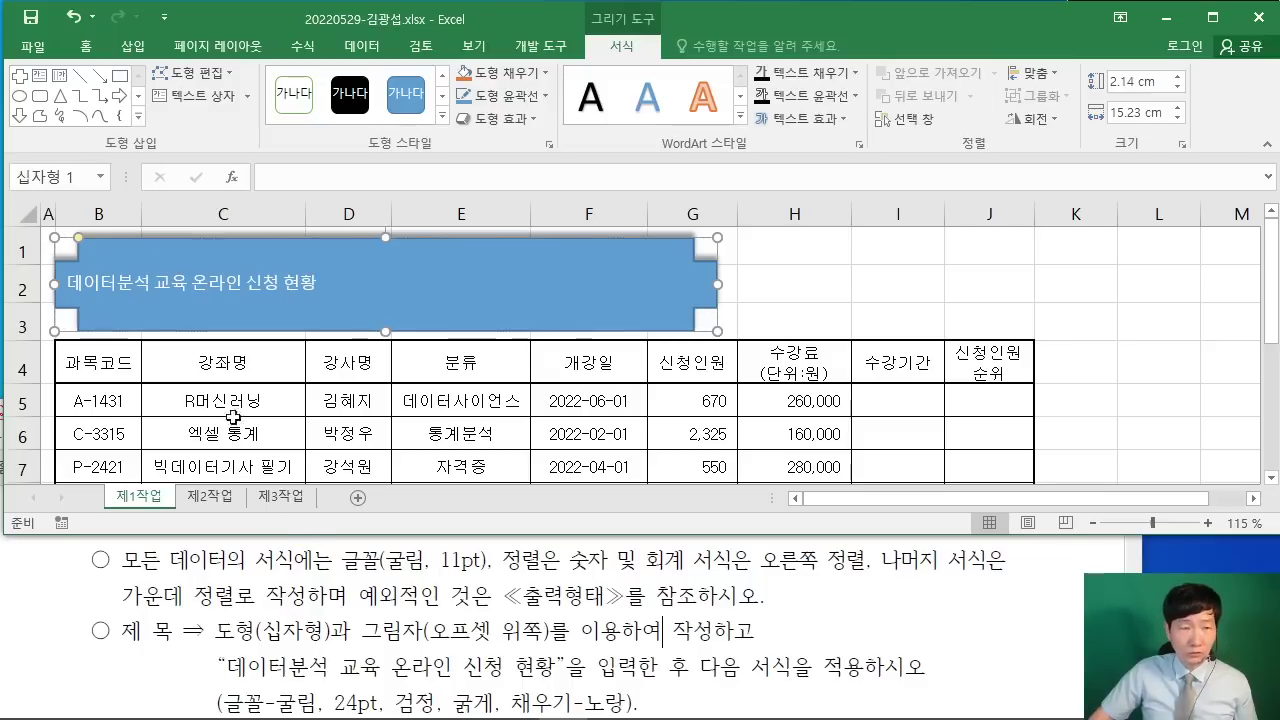
{"action": "left_click", "coordinate": [110, 607]}
{"action": "scroll", "coordinate": [60, 607], "scroll_direction": "down", "scroll_amount": 1}
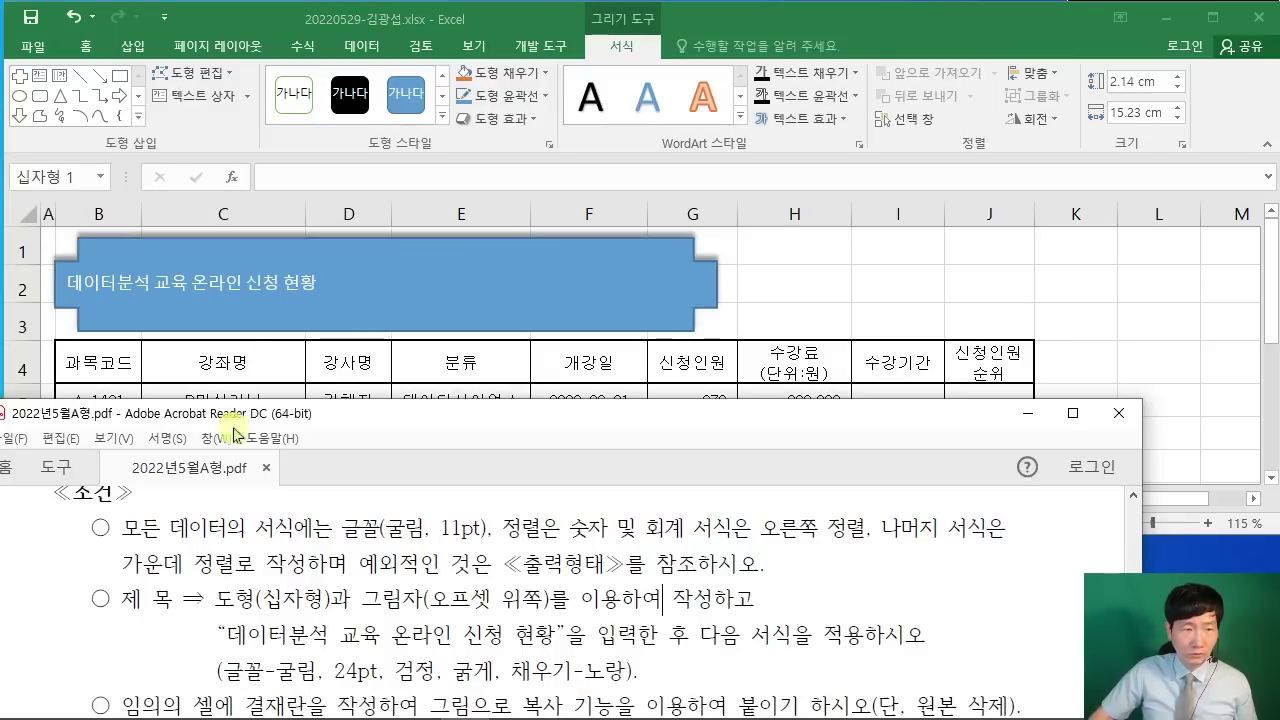
Step: Set the banner text to 굴림, 24 pt, black and bold
{"action": "left_click", "coordinate": [88, 48]}
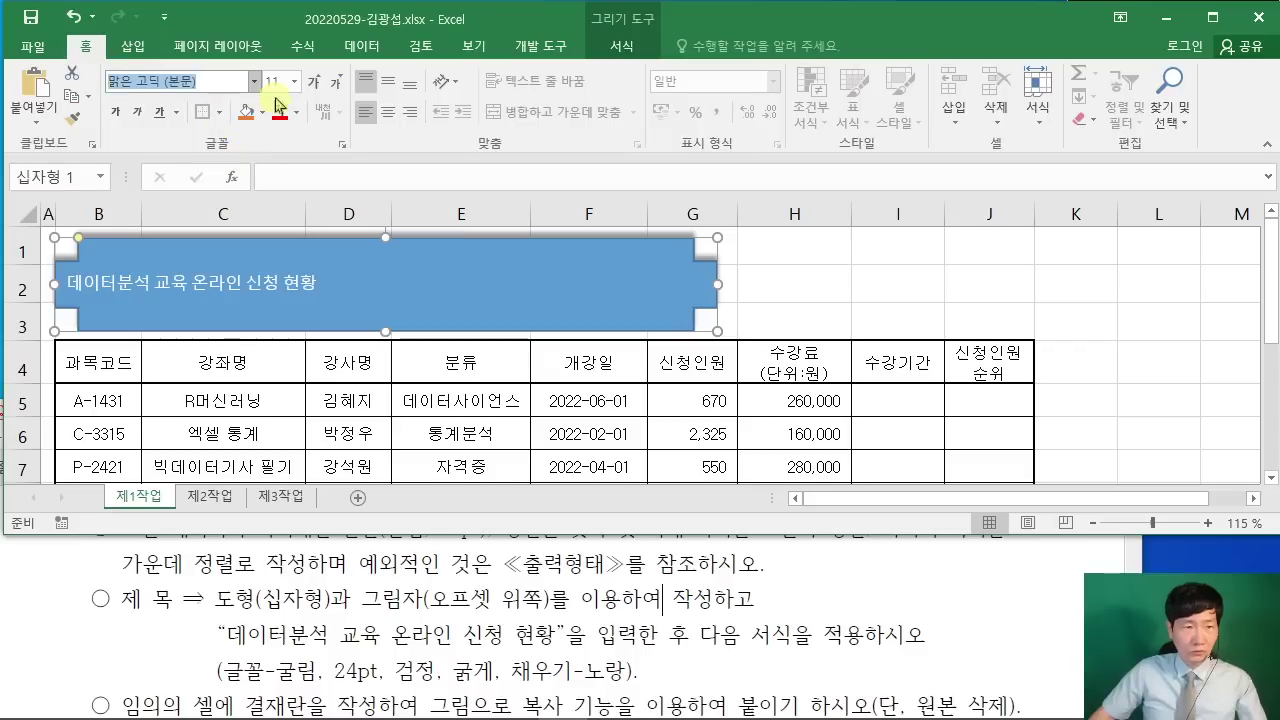
{"action": "type", "text": "ㄱ"}
{"action": "type", "text": "림"}
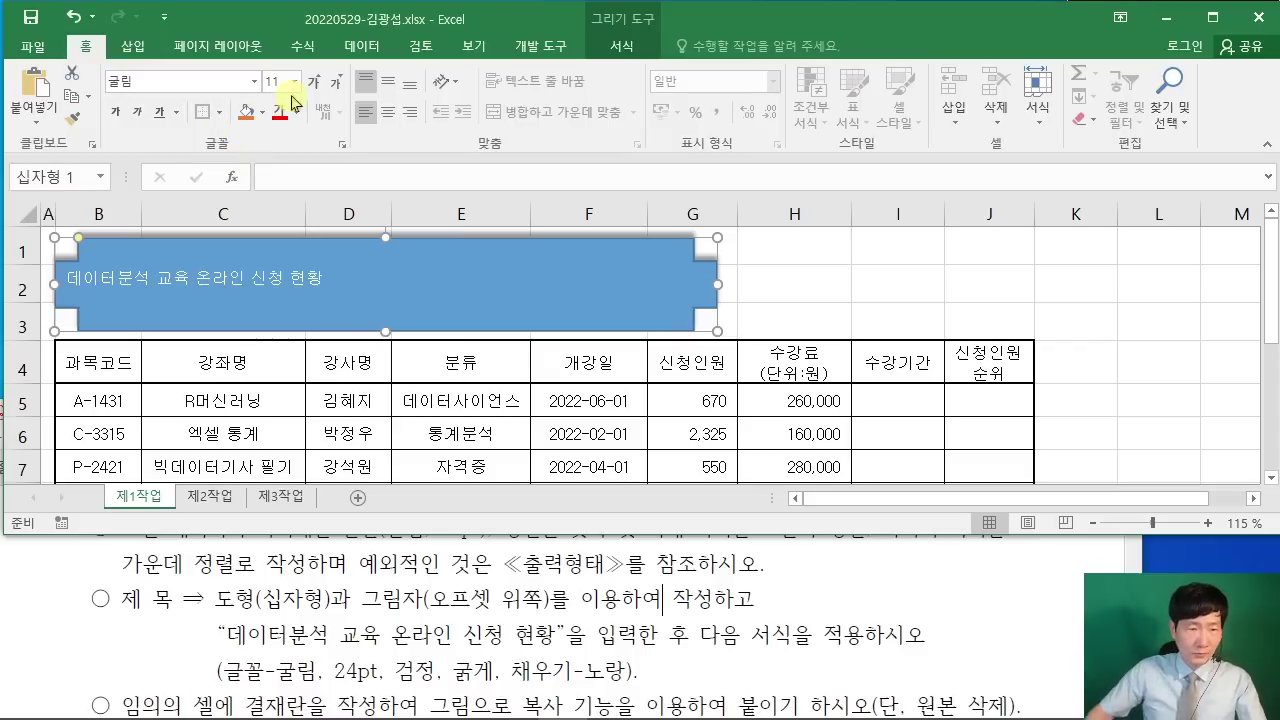
{"action": "key", "text": "Tab"}
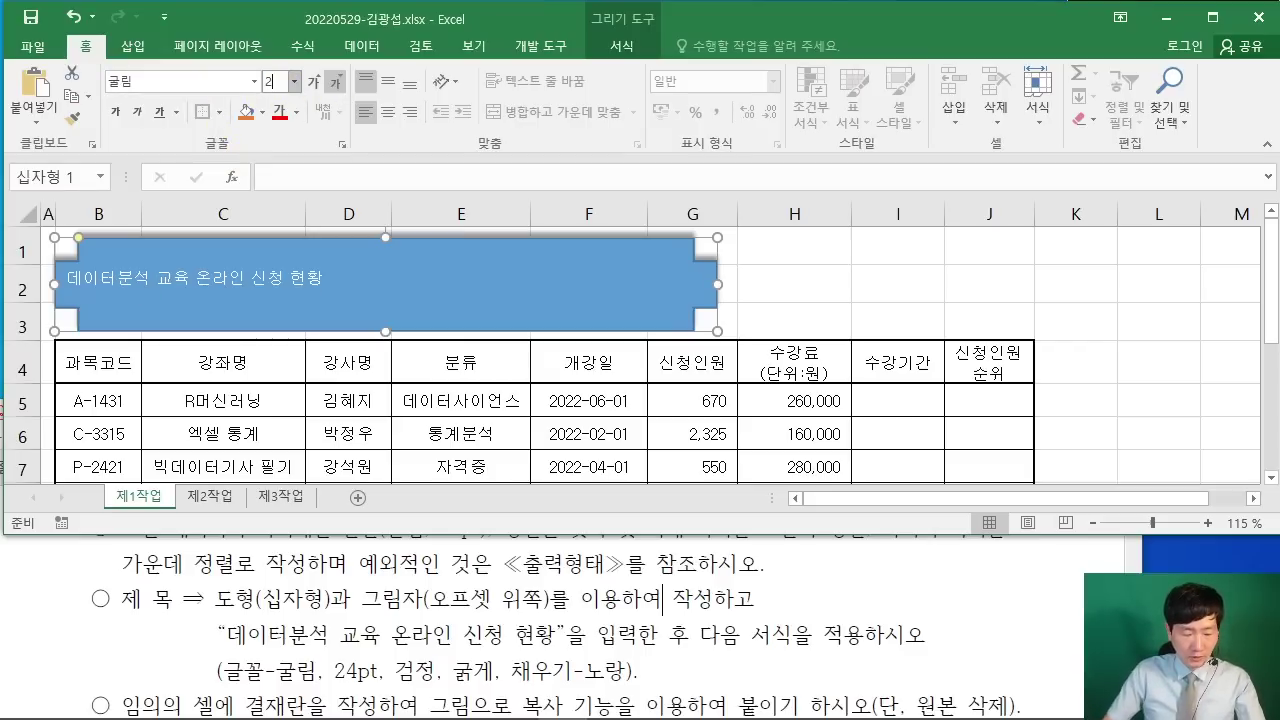
{"action": "type", "text": "24"}
{"action": "key", "text": "Return"}
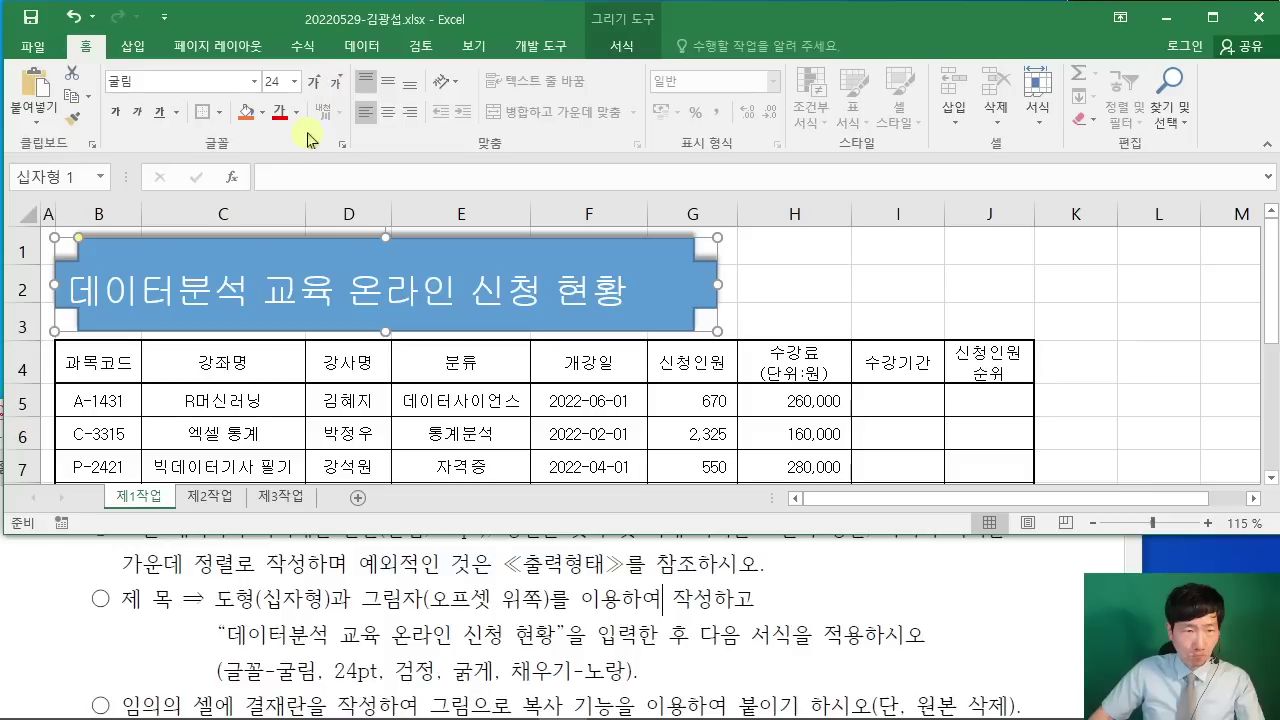
{"action": "left_click", "coordinate": [296, 112]}
{"action": "left_click", "coordinate": [298, 183]}
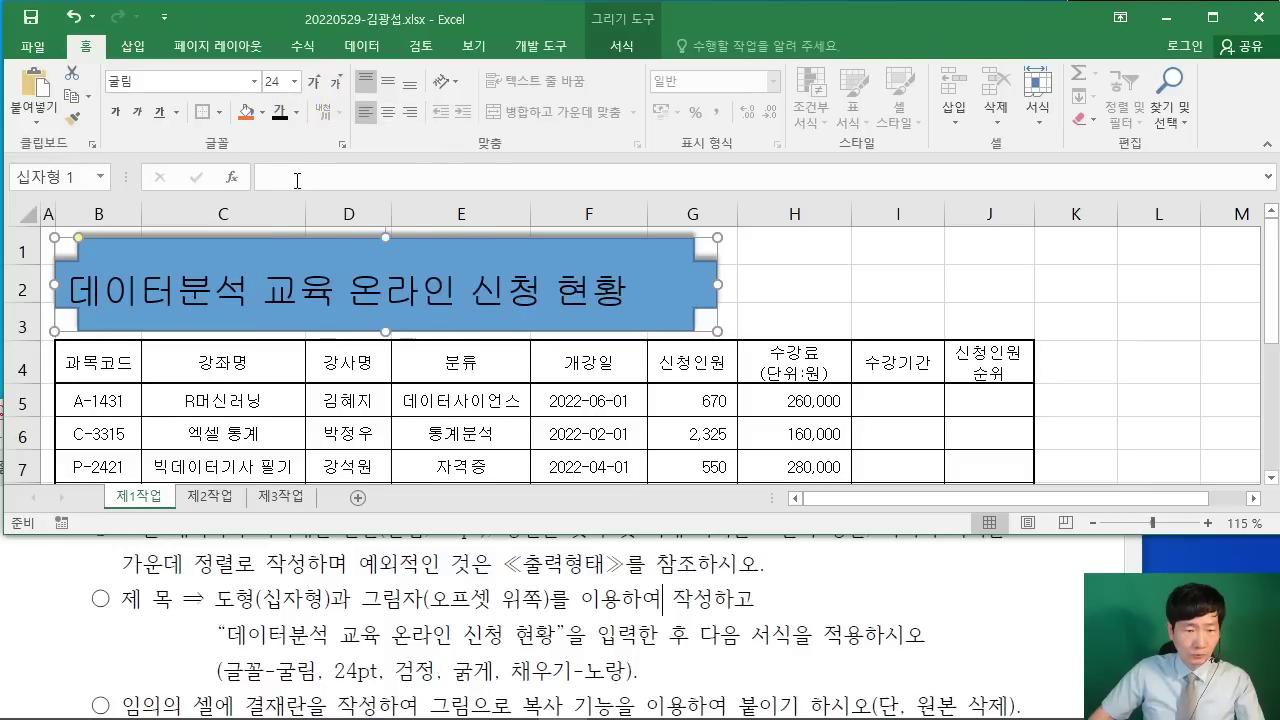
{"action": "left_click", "coordinate": [116, 112]}
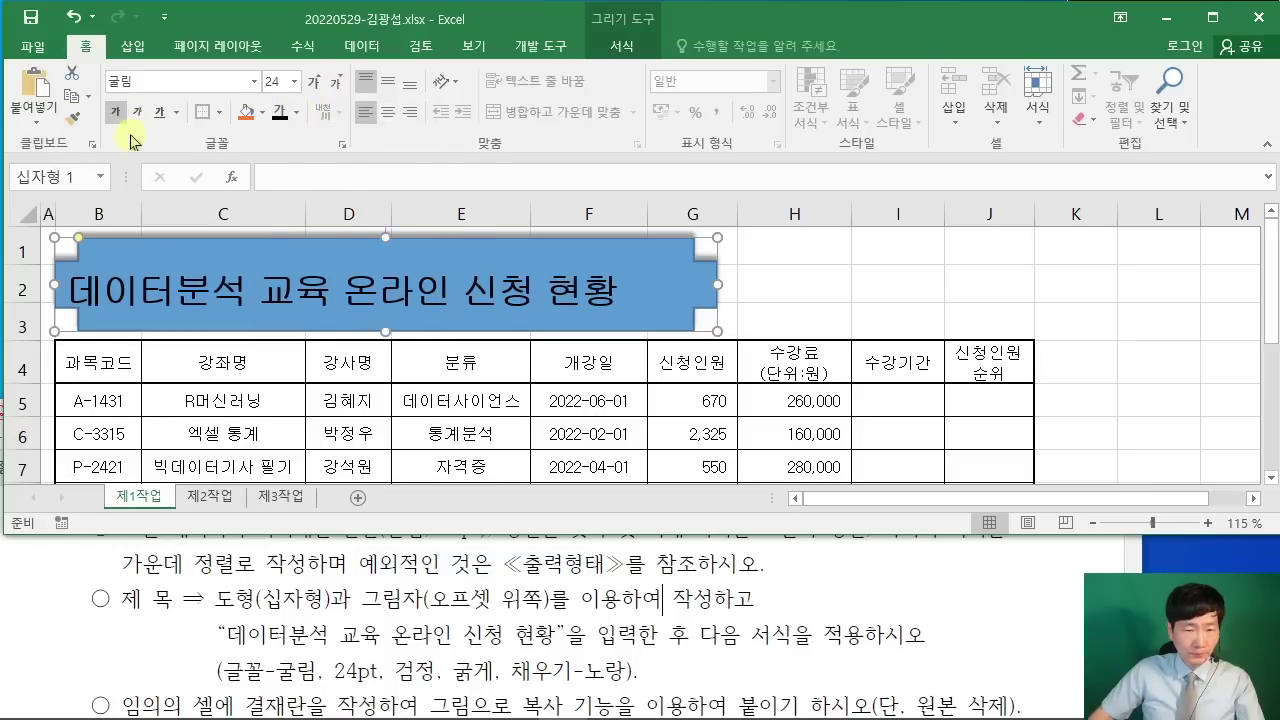
Step: Fill the banner yellow, compare with the sample, and centre the title text
{"action": "left_click", "coordinate": [262, 112]}
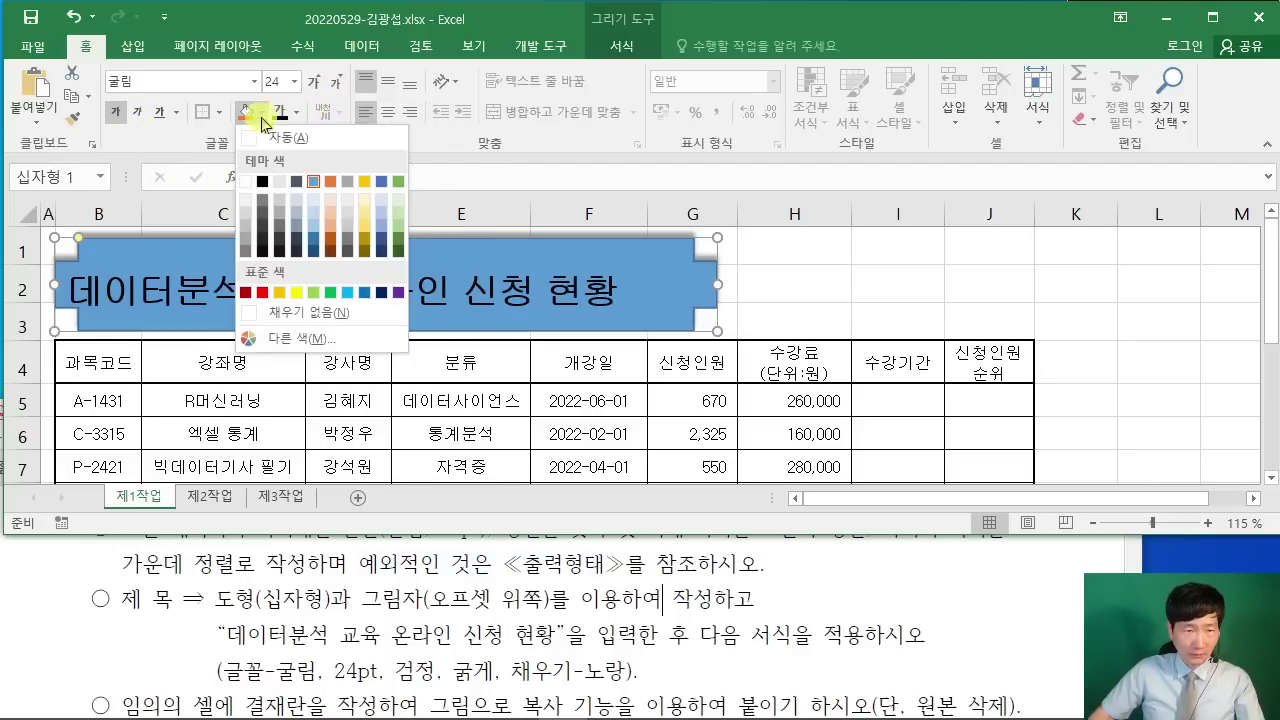
{"action": "left_click", "coordinate": [294, 296]}
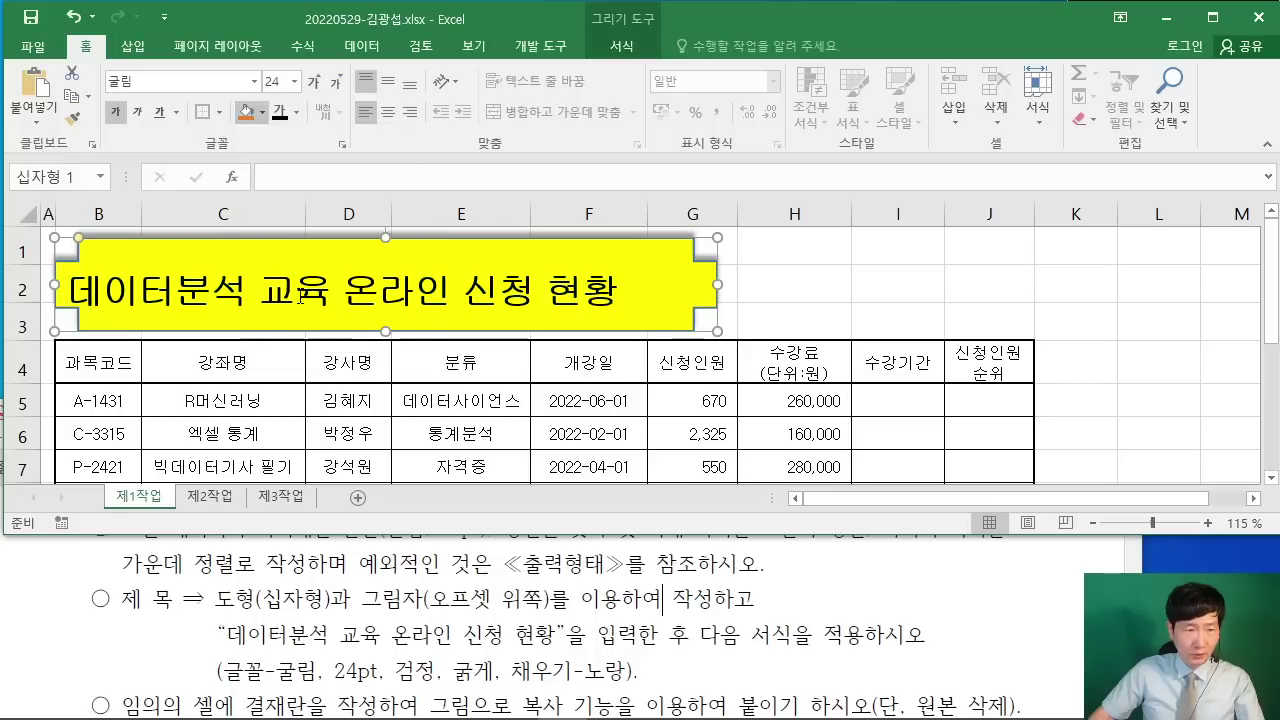
{"action": "left_click", "coordinate": [935, 624]}
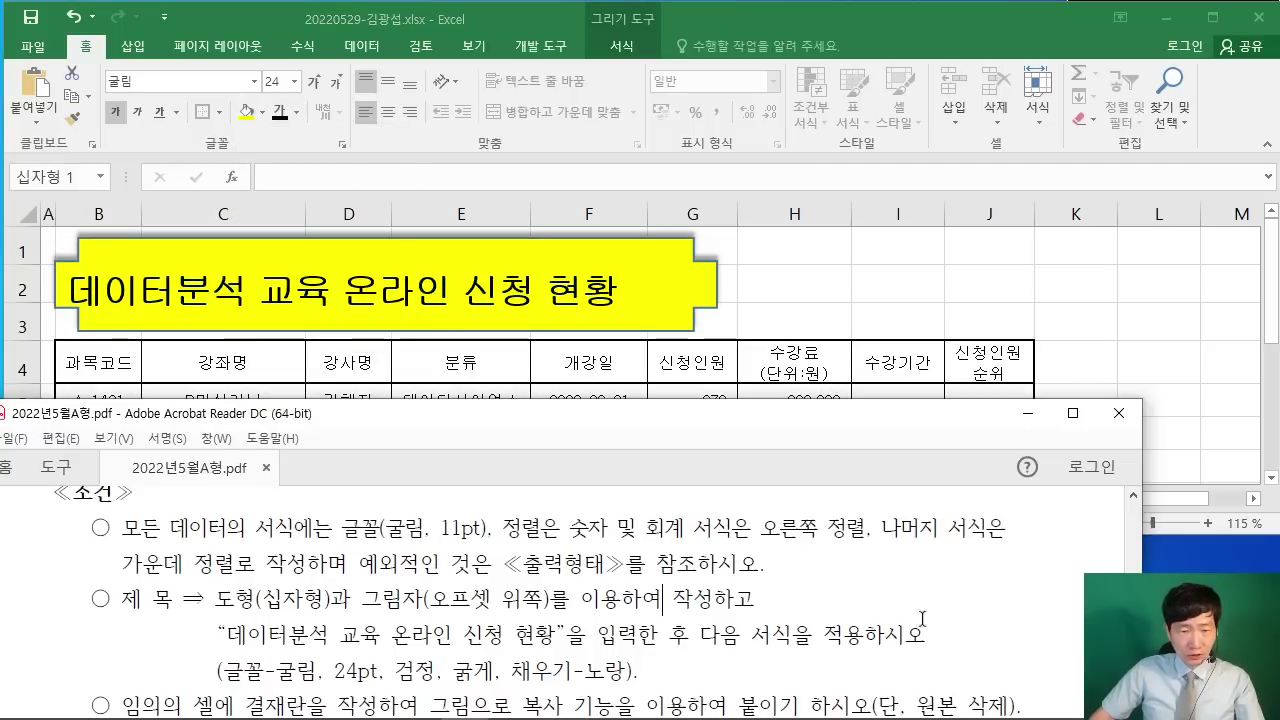
{"action": "scroll", "coordinate": [900, 610], "scroll_direction": "up", "scroll_amount": 6}
{"action": "scroll", "coordinate": [900, 603], "scroll_direction": "up", "scroll_amount": 1}
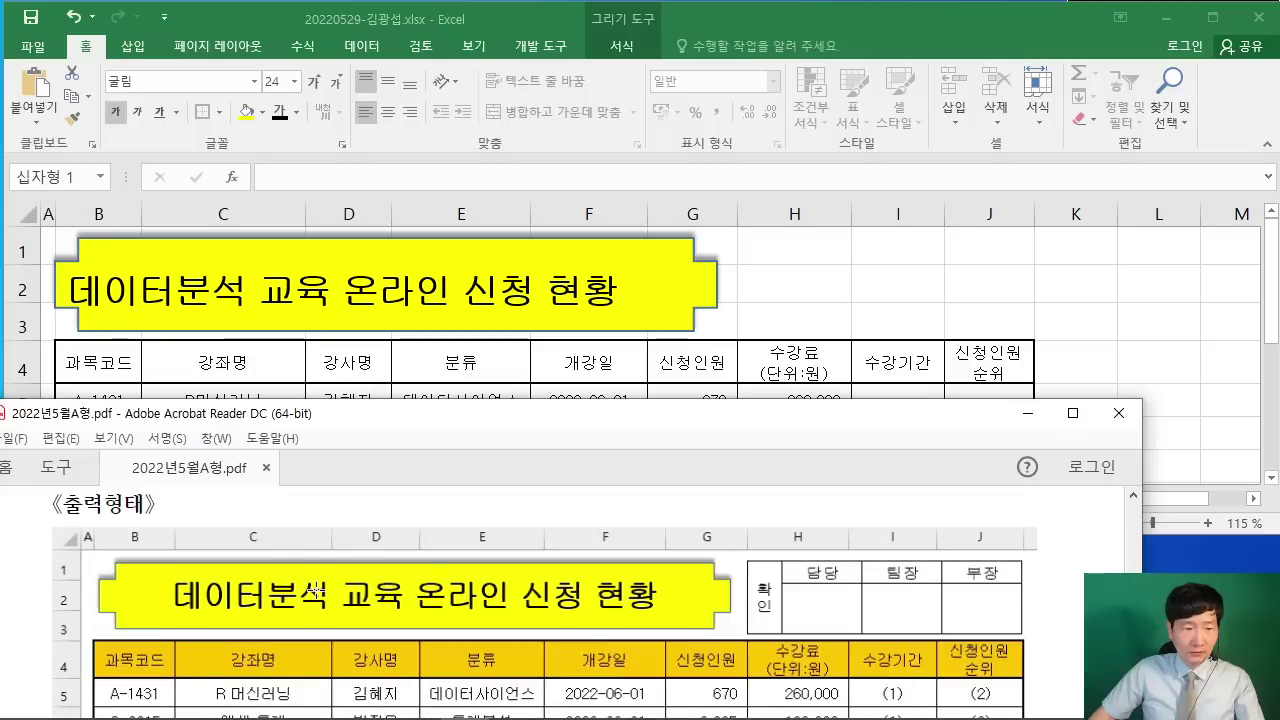
{"action": "left_click", "coordinate": [393, 80]}
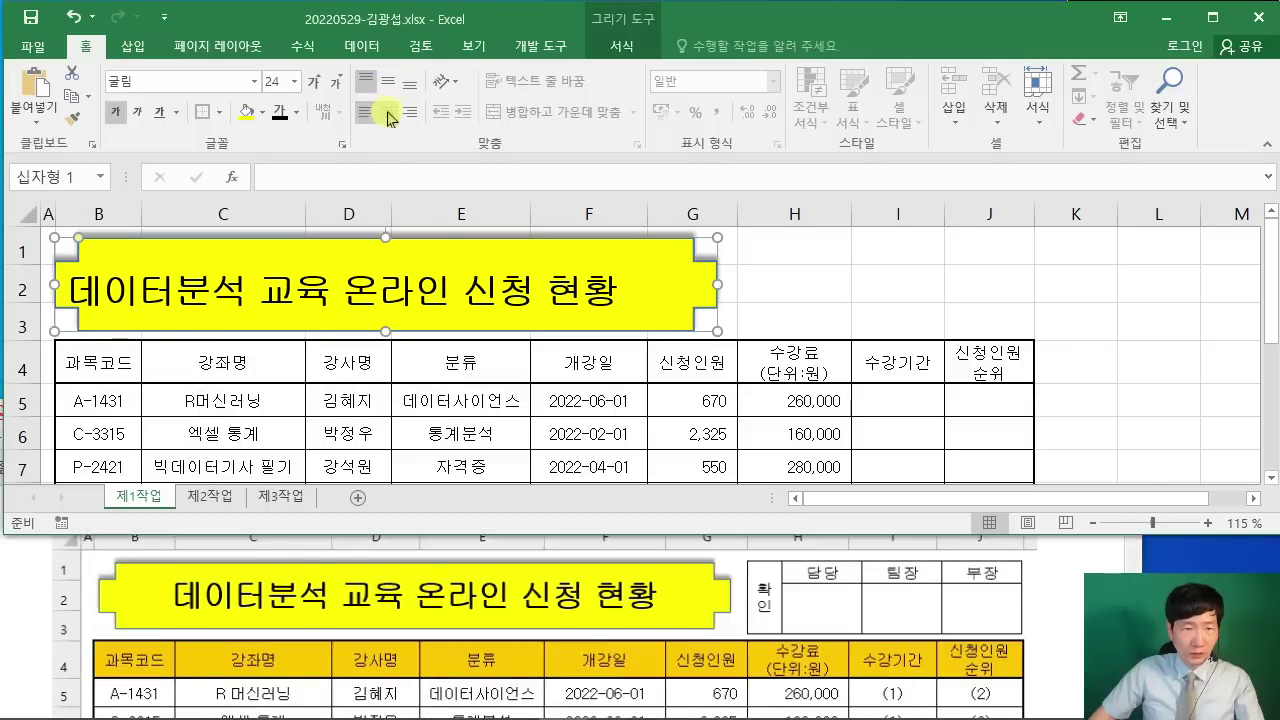
{"action": "left_click", "coordinate": [388, 112]}
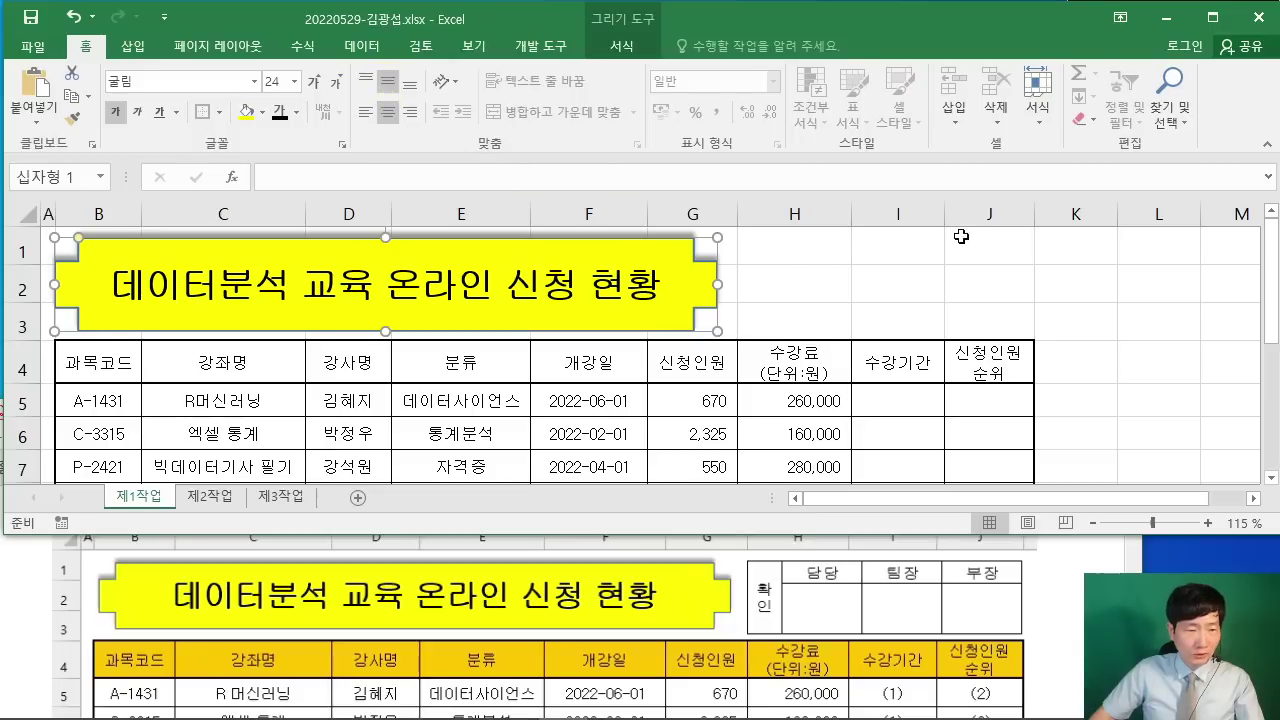
{"action": "left_click", "coordinate": [940, 271]}
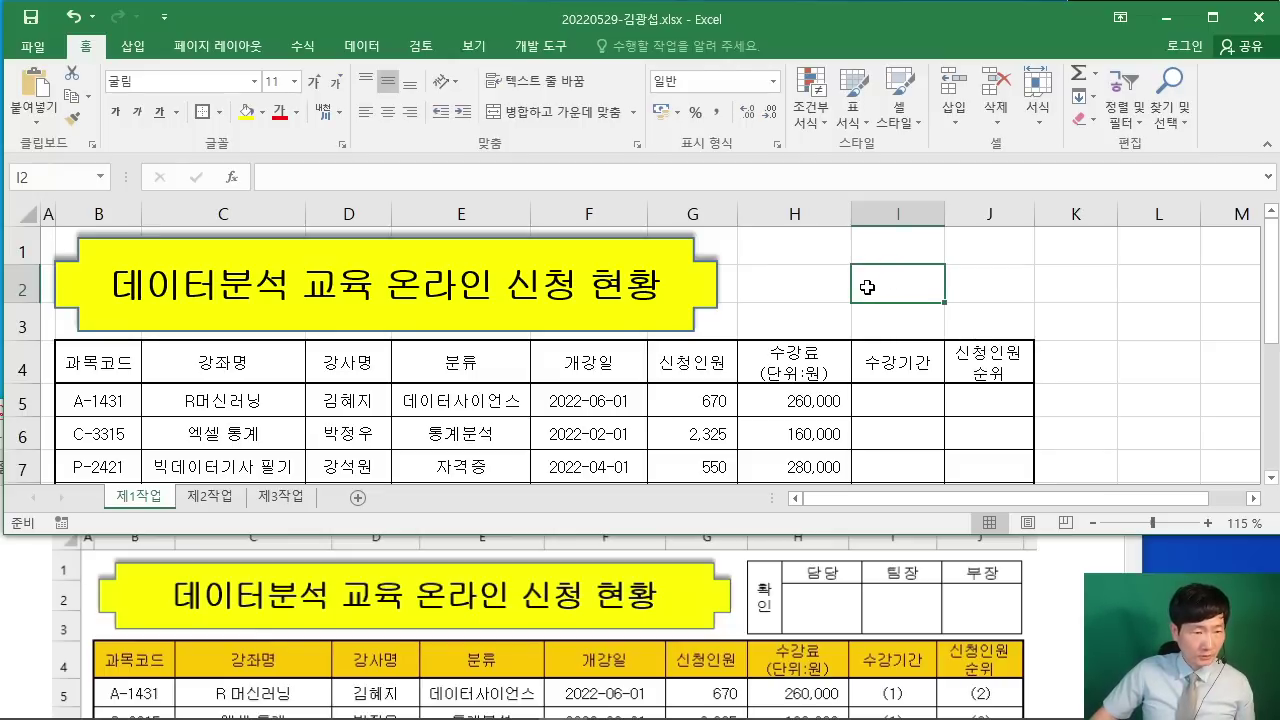
{"action": "left_click", "coordinate": [1005, 546]}
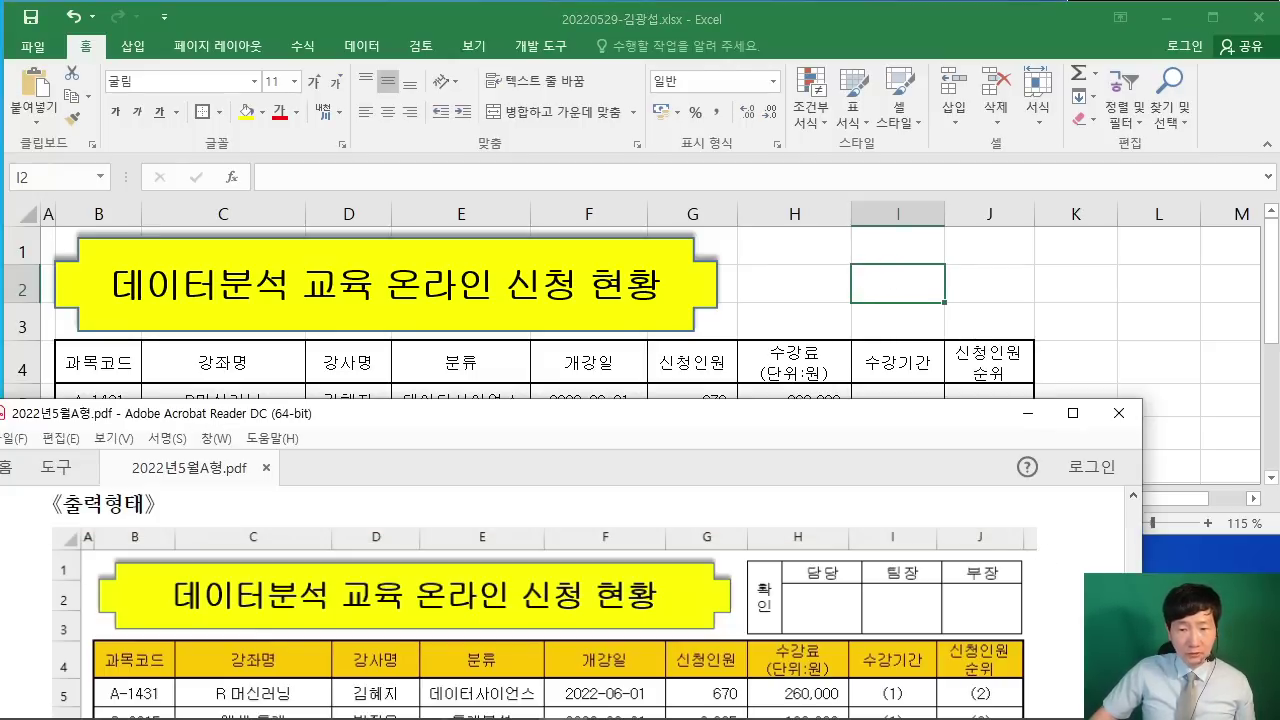
{"action": "scroll", "coordinate": [1074, 578], "scroll_direction": "down", "scroll_amount": 10}
{"action": "scroll", "coordinate": [1074, 586], "scroll_direction": "down", "scroll_amount": 3}
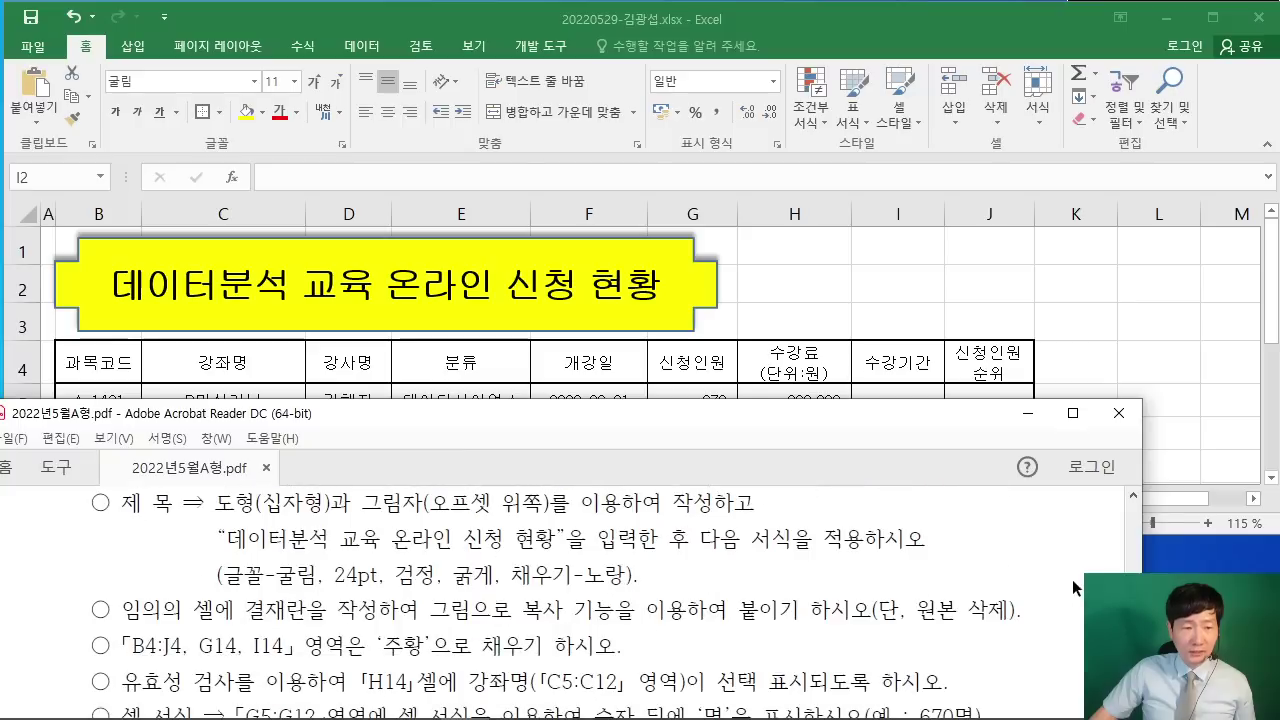
{"action": "left_click_drag", "start_coordinate": [131, 604], "coordinate": [997, 586]}
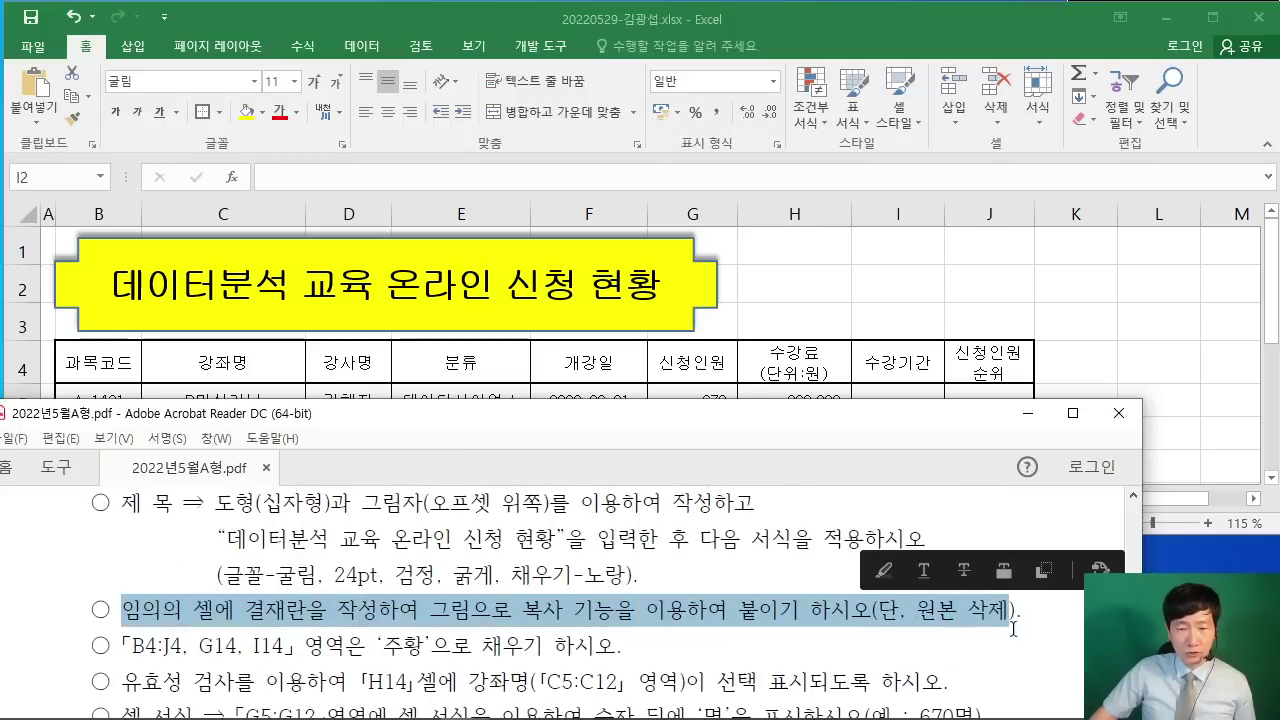
{"action": "left_click", "coordinate": [1022, 628]}
{"action": "scroll", "coordinate": [1030, 617], "scroll_direction": "up", "scroll_amount": 10}
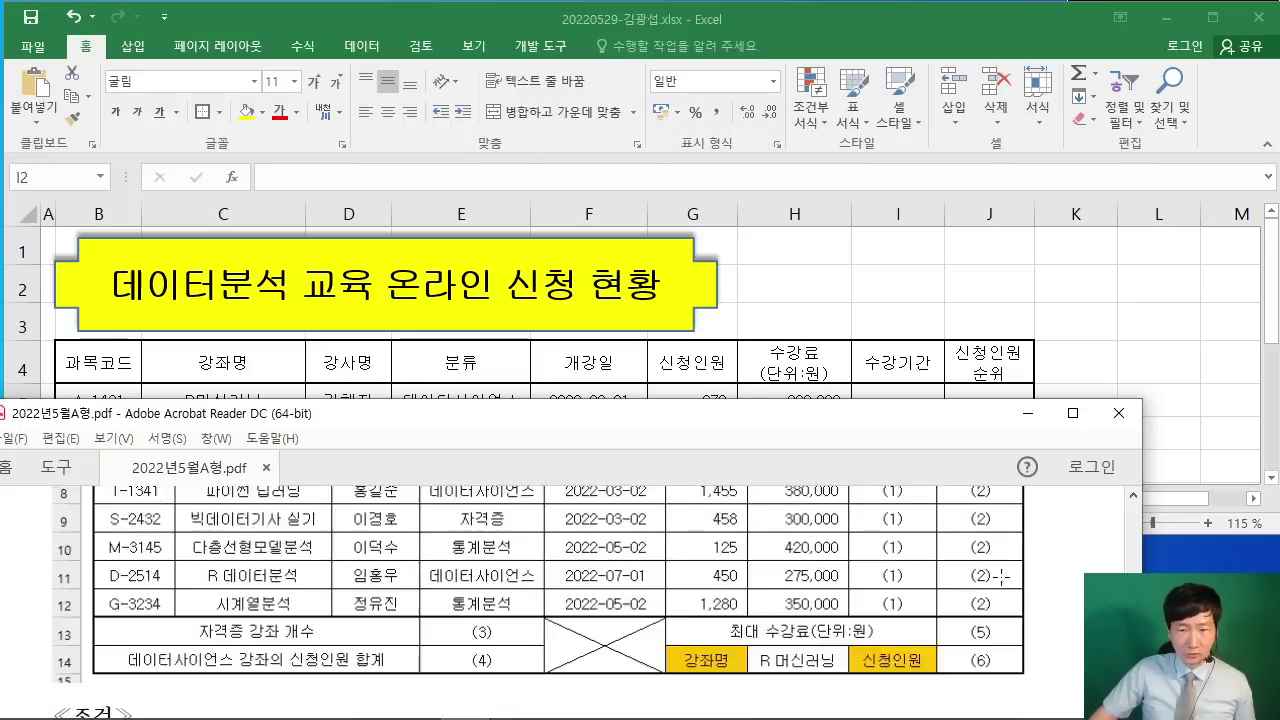
{"action": "left_click", "coordinate": [864, 295]}
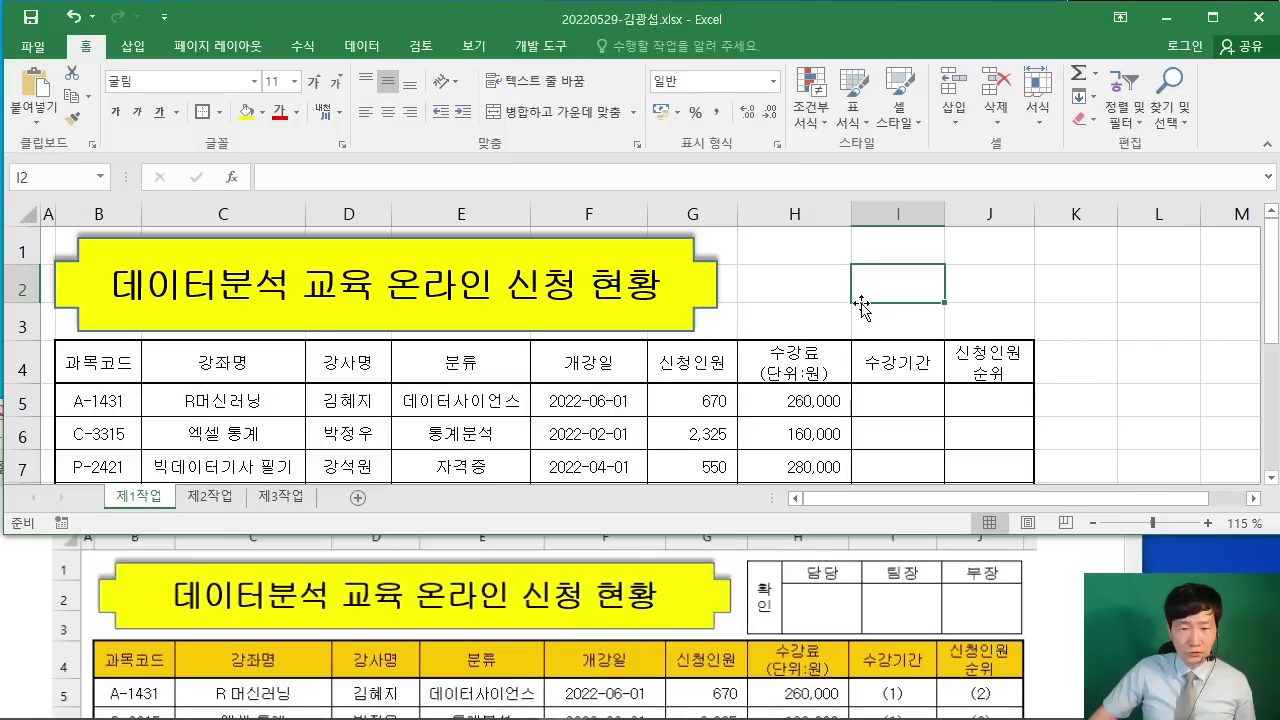
{"action": "left_click", "coordinate": [205, 497]}
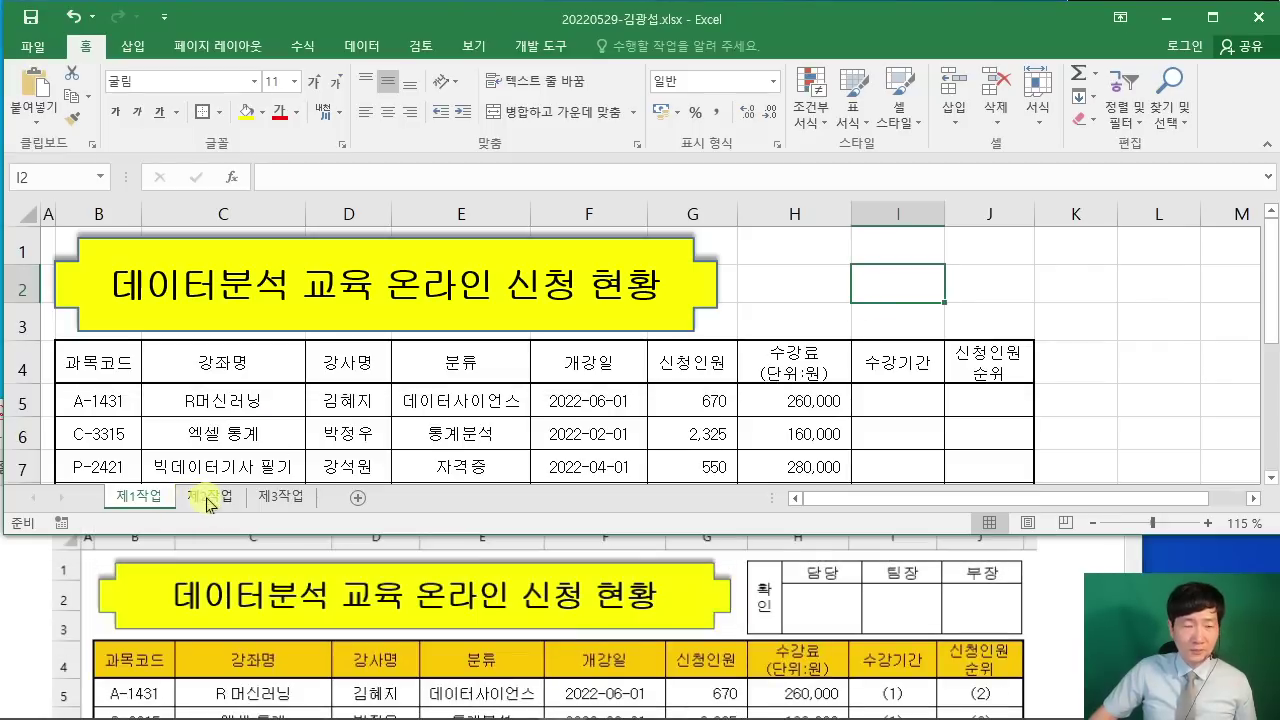
Step: Enter the headings 확인, 담당, 팀장, 부장 in C2:F2 on 제2작업
{"action": "left_click", "coordinate": [391, 377]}
{"action": "scroll", "coordinate": [391, 378], "scroll_direction": "up", "scroll_amount": 5}
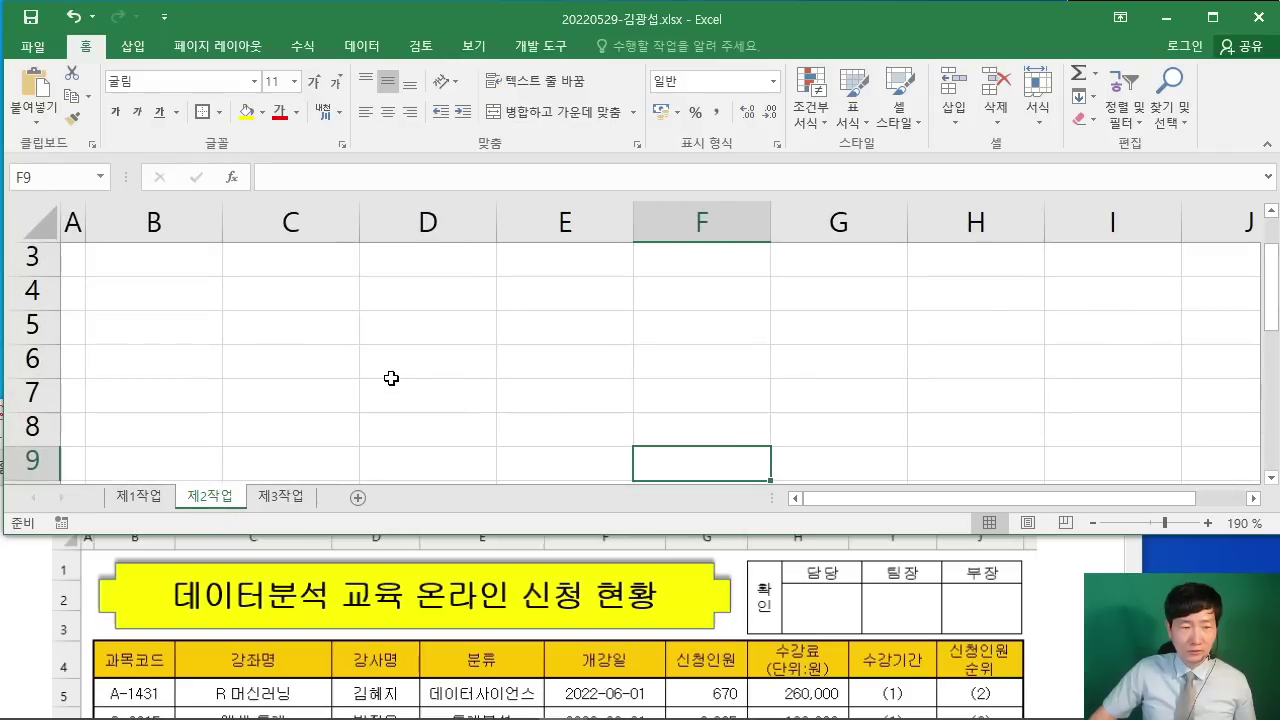
{"action": "scroll", "coordinate": [289, 377], "scroll_direction": "up", "scroll_amount": 1}
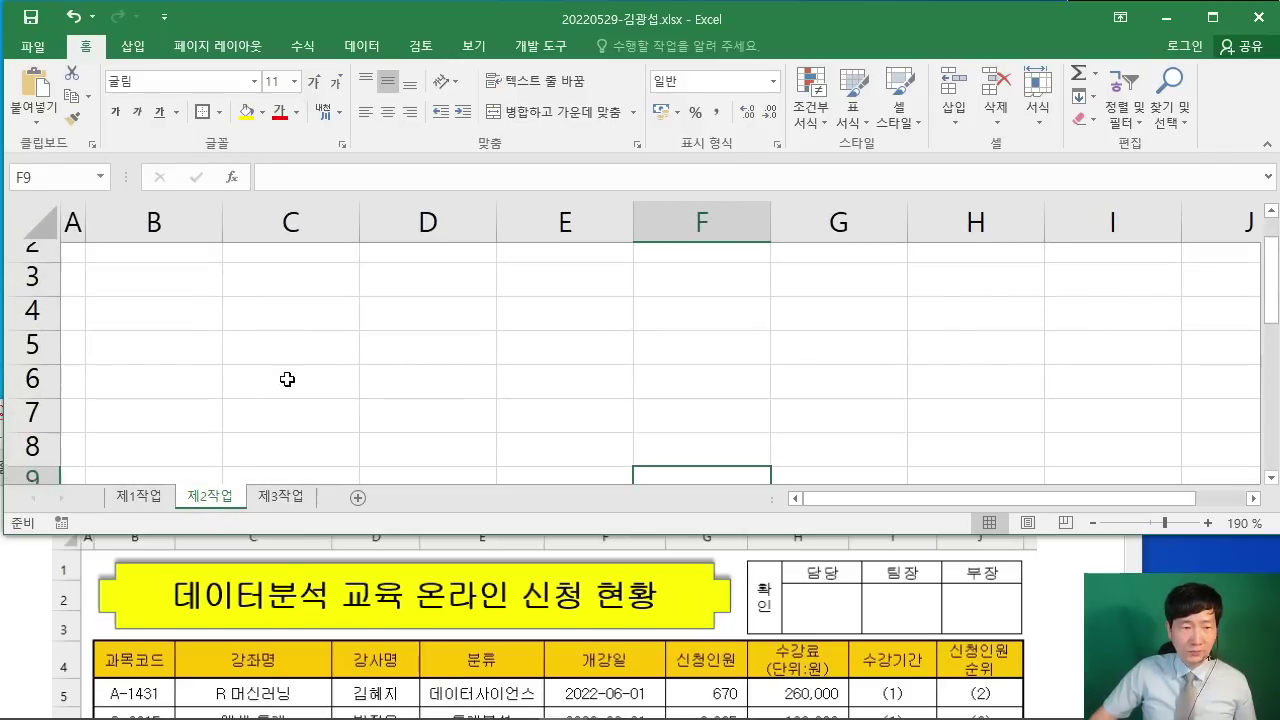
{"action": "left_click", "coordinate": [300, 293]}
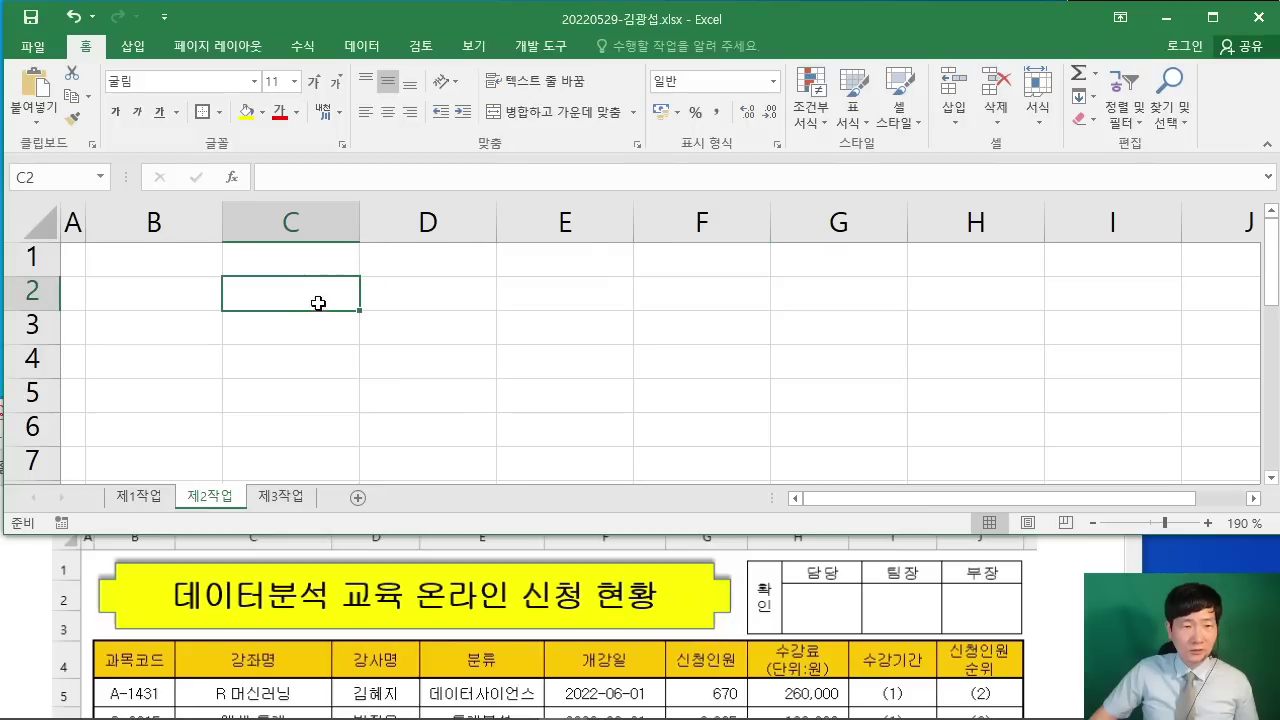
{"action": "left_click_drag", "start_coordinate": [334, 305], "coordinate": [709, 351]}
{"action": "left_click", "coordinate": [709, 351]}
{"action": "left_click", "coordinate": [284, 282]}
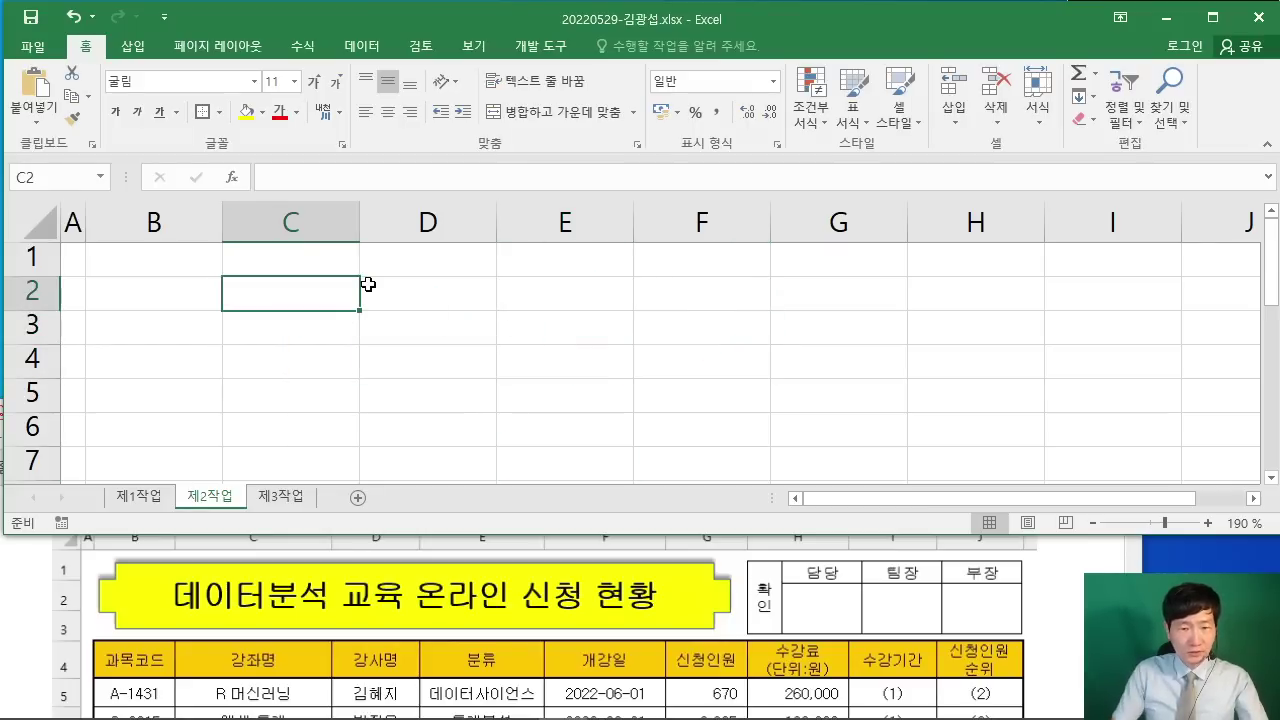
{"action": "type", "text": "확인"}
{"action": "left_click", "coordinate": [368, 285]}
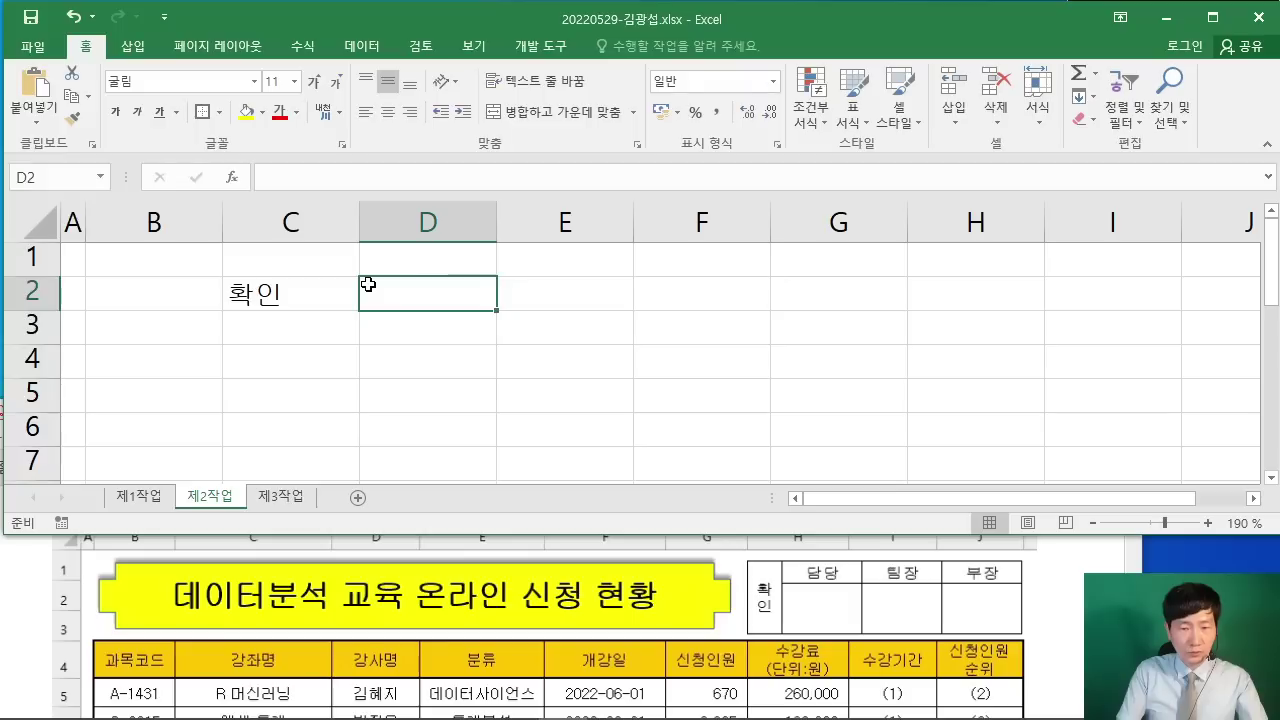
{"action": "type", "text": "담당"}
{"action": "key", "text": "Tab"}
{"action": "type", "text": "팀장"}
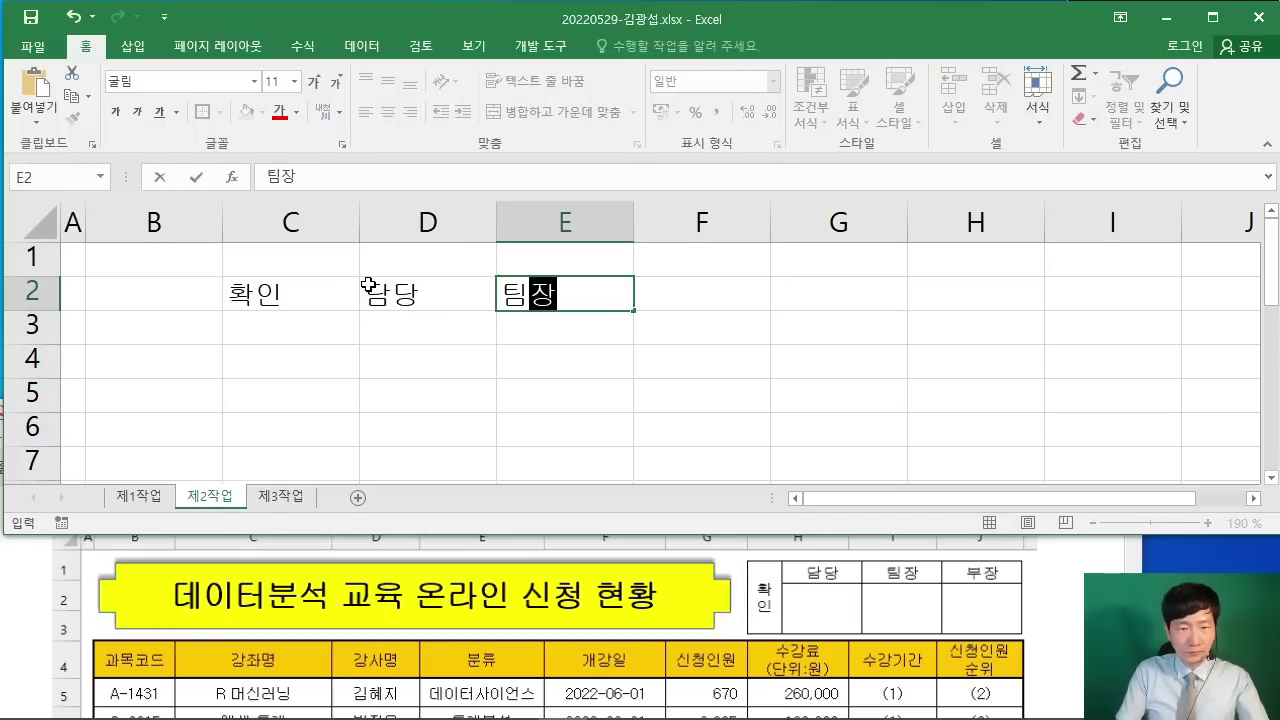
{"action": "key", "text": "Tab"}
{"action": "type", "text": "부장"}
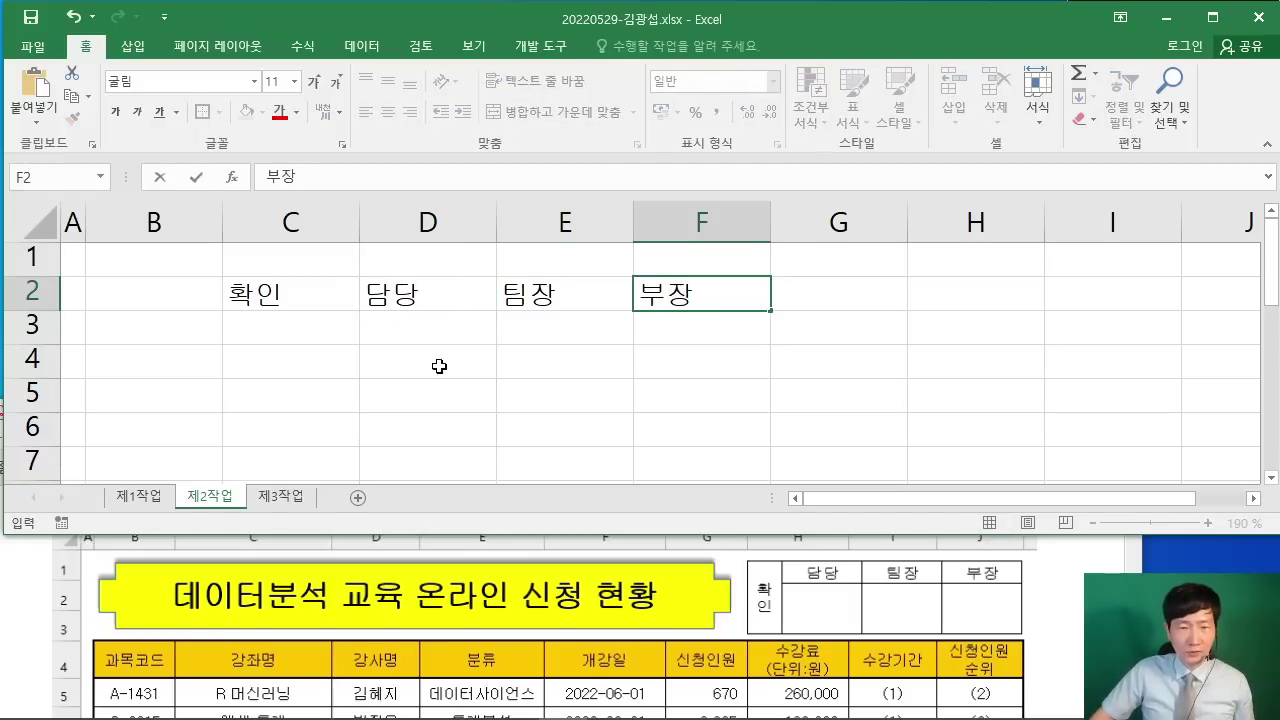
{"action": "left_click", "coordinate": [661, 365]}
Step: Give C2:F3 all borders and centre the headings
{"action": "left_click_drag", "start_coordinate": [255, 285], "coordinate": [639, 329]}
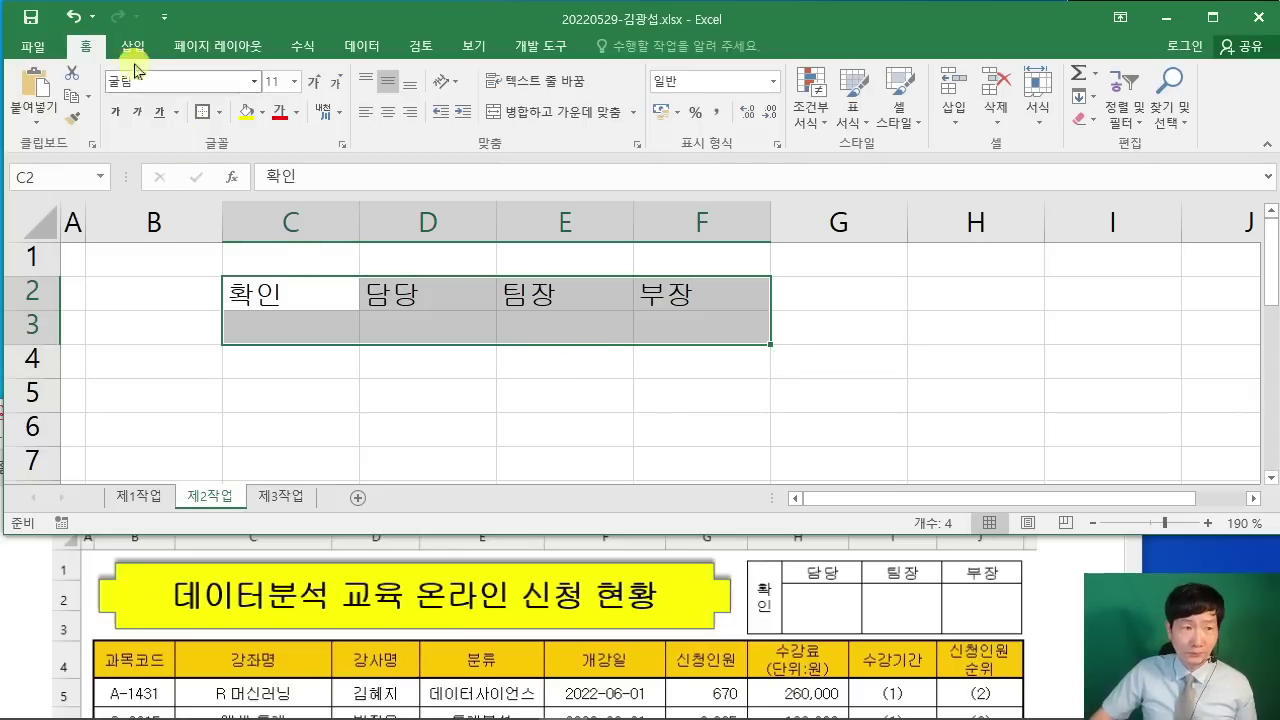
{"action": "left_click", "coordinate": [219, 112]}
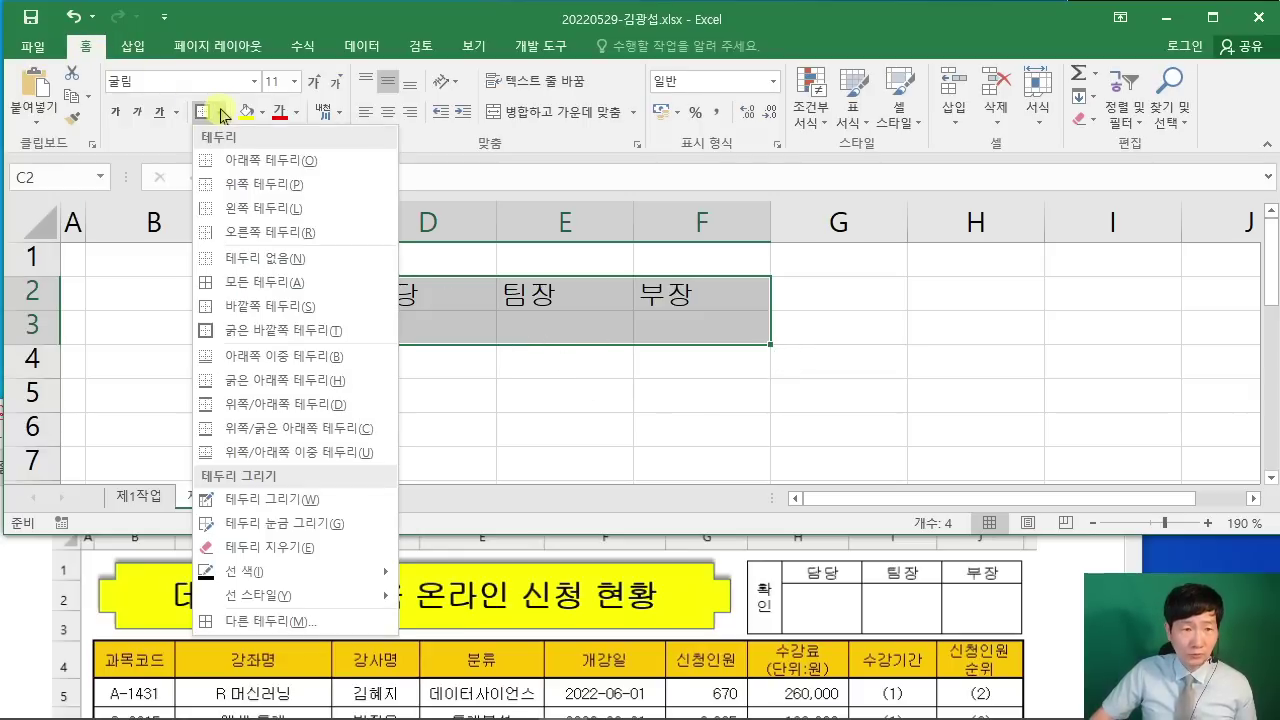
{"action": "left_click", "coordinate": [262, 290]}
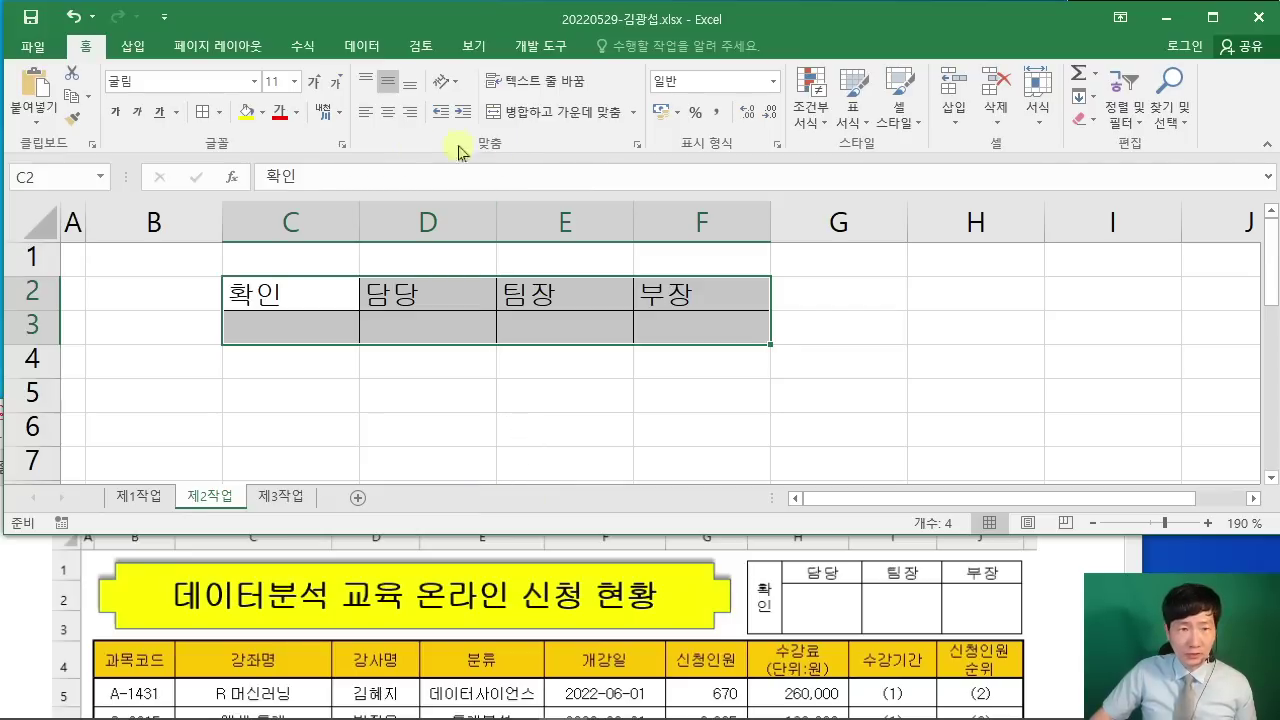
{"action": "left_click", "coordinate": [388, 116]}
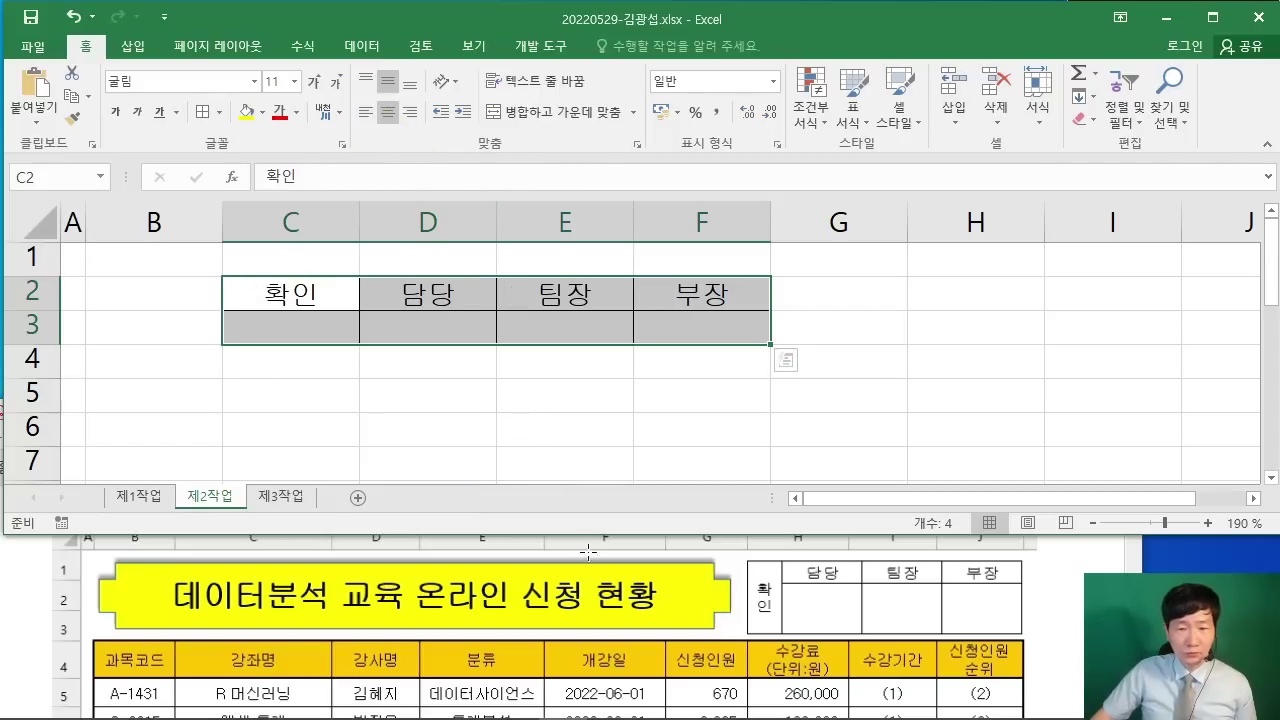
Step: Merge and centre C2:C3 holding 확인
{"action": "left_click_drag", "start_coordinate": [303, 295], "coordinate": [303, 330]}
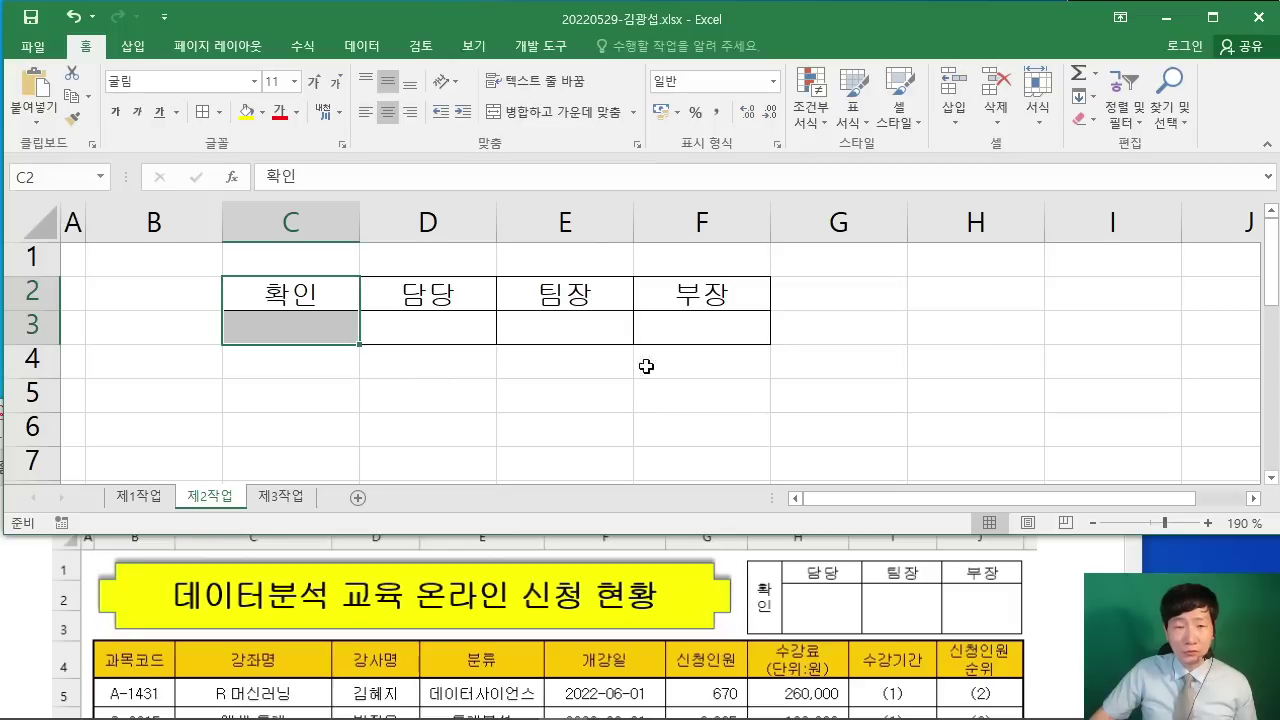
{"action": "left_click", "coordinate": [548, 116]}
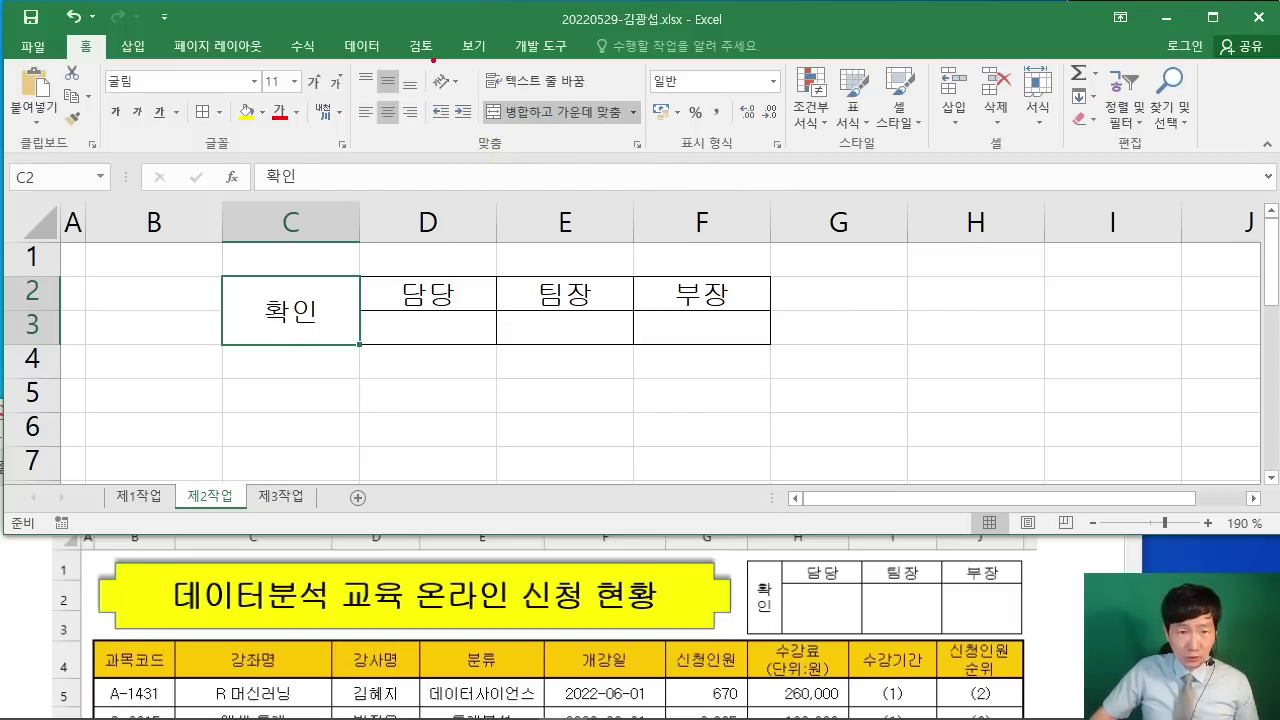
{"action": "mouse_move", "coordinate": [420, 57]}
{"action": "left_mouse_down"}
{"action": "mouse_move", "coordinate": [448, 96]}
{"action": "mouse_move", "coordinate": [470, 96]}
{"action": "left_mouse_up"}
{"action": "left_click_drag", "start_coordinate": [410, 134], "coordinate": [412, 192]}
{"action": "left_click_drag", "start_coordinate": [432, 168], "coordinate": [457, 150]}
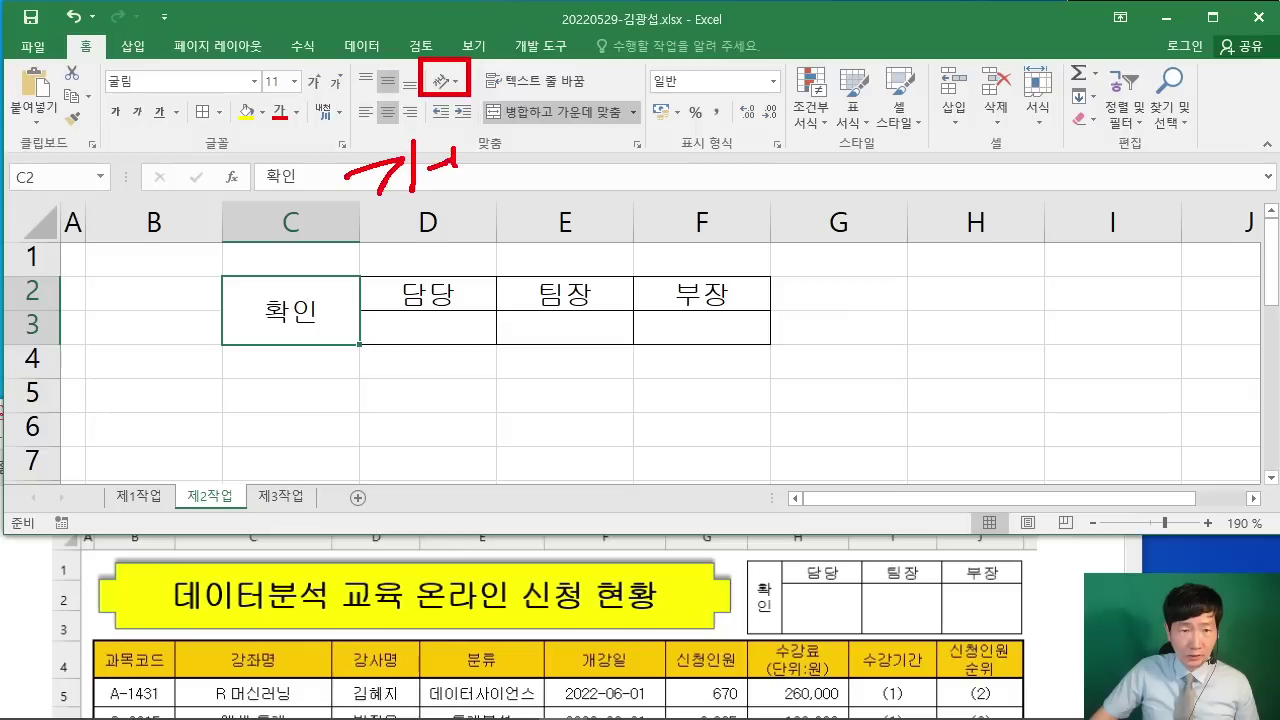
{"action": "left_click_drag", "start_coordinate": [511, 182], "coordinate": [448, 264]}
{"action": "left_click_drag", "start_coordinate": [437, 213], "coordinate": [508, 173]}
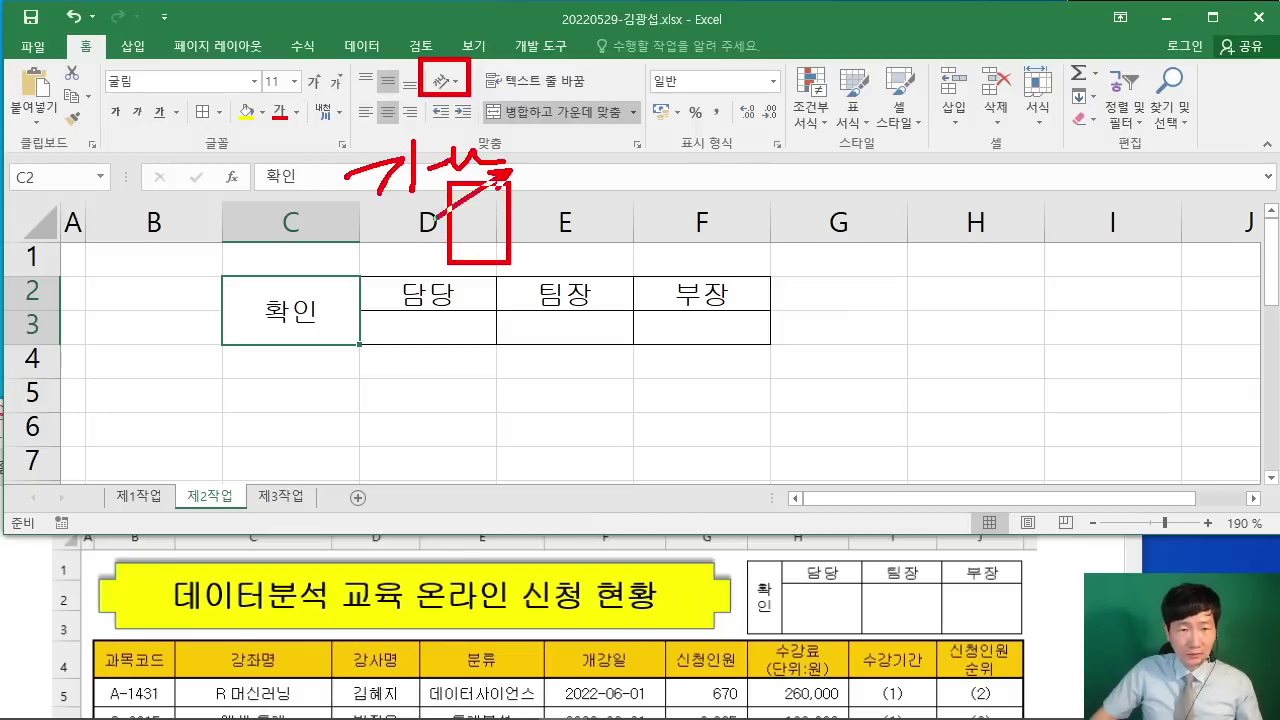
{"action": "left_click_drag", "start_coordinate": [307, 120], "coordinate": [545, 246]}
{"action": "key", "text": "Escape"}
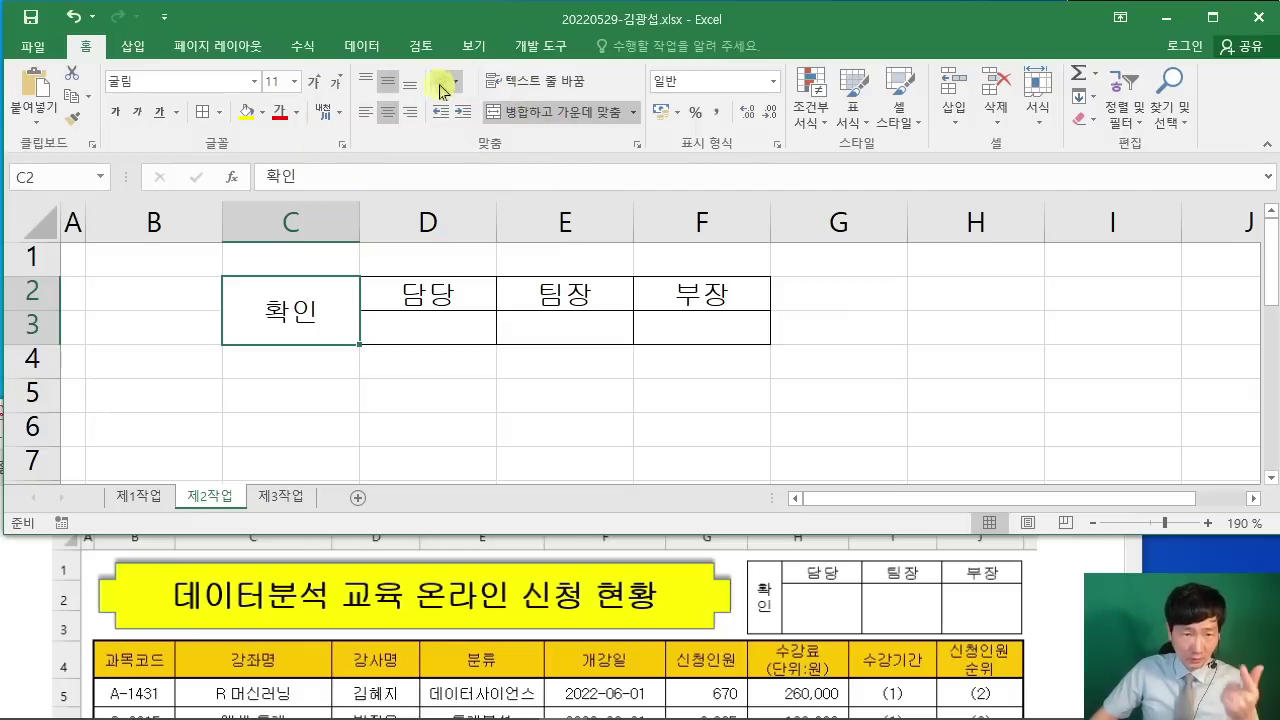
Step: Set 확인's orientation to Vertical Text
{"action": "left_click", "coordinate": [443, 81]}
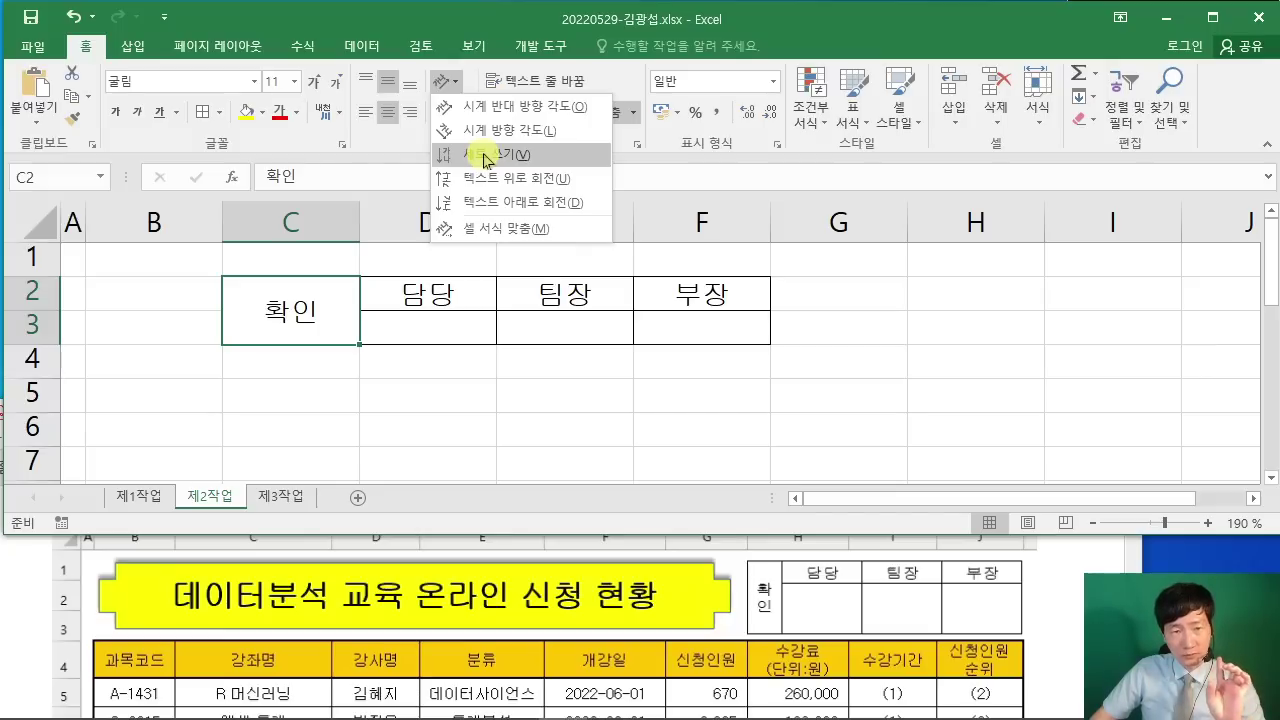
{"action": "left_click", "coordinate": [446, 82]}
{"action": "left_click", "coordinate": [446, 82]}
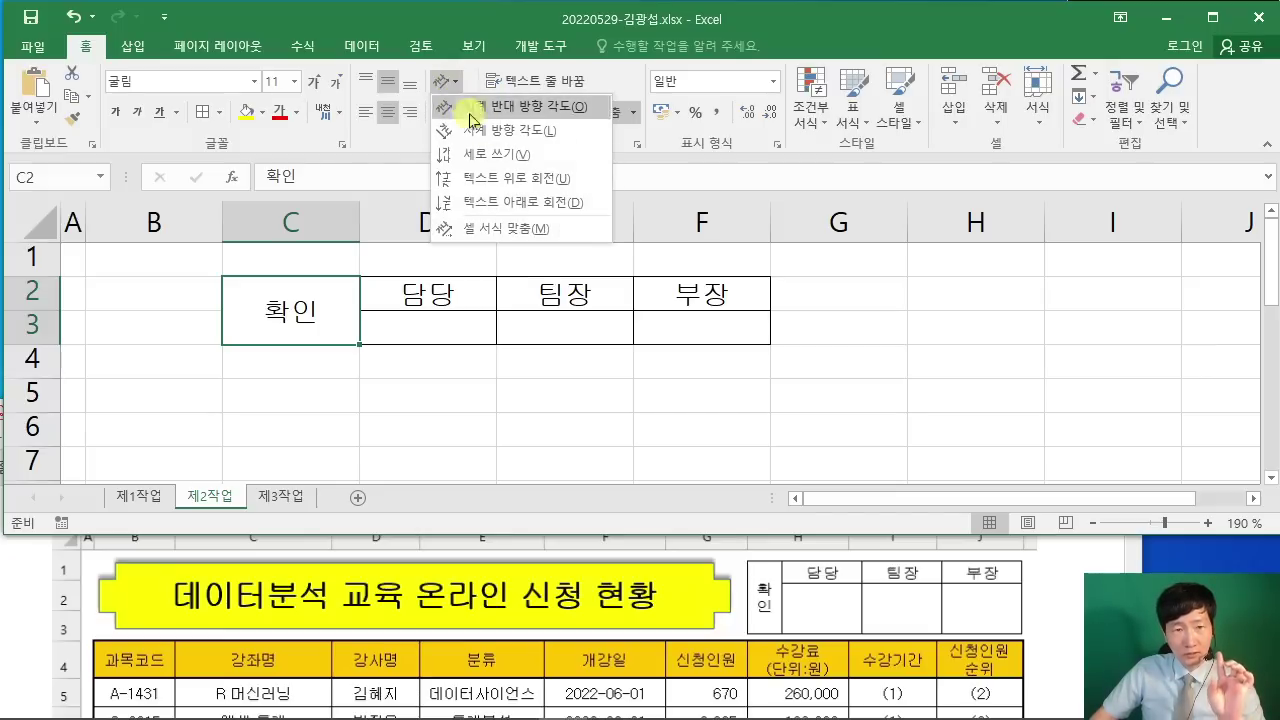
{"action": "left_click", "coordinate": [489, 155]}
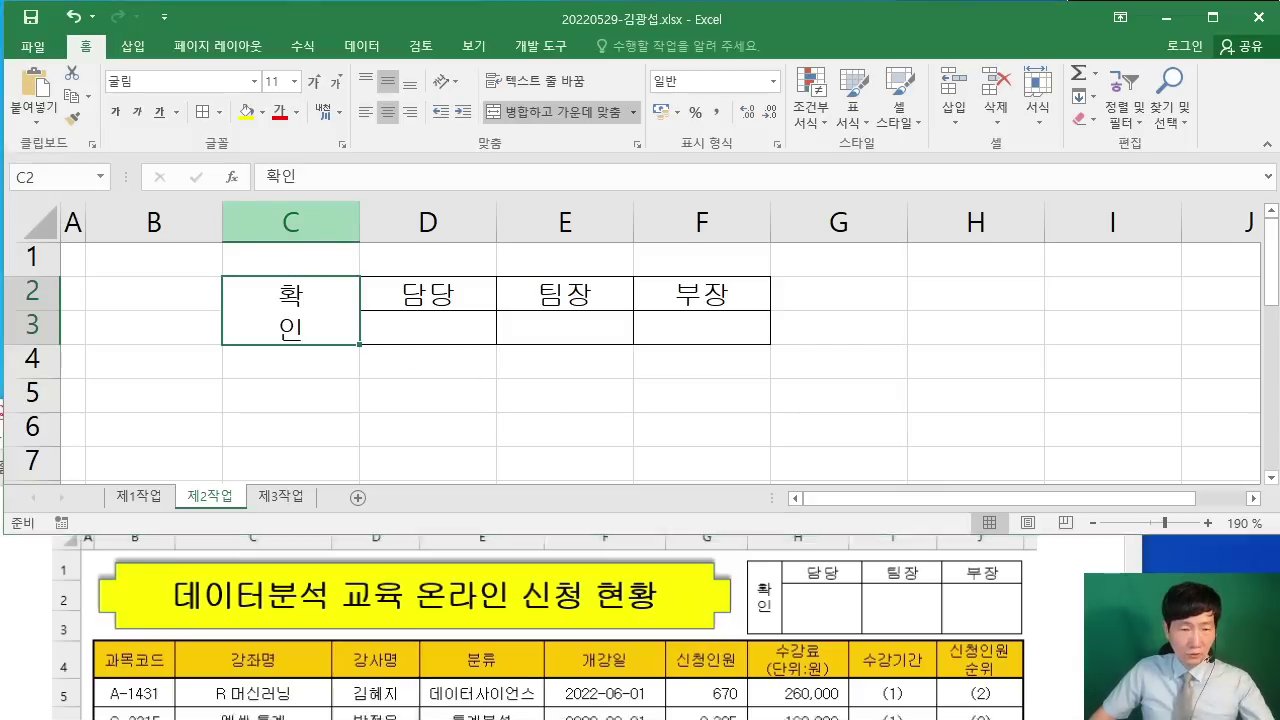
Step: Set column C's width to 4
{"action": "mouse_move", "coordinate": [222, 204]}
{"action": "left_mouse_down"}
{"action": "mouse_move", "coordinate": [286, 154]}
{"action": "mouse_move", "coordinate": [349, 204]}
{"action": "mouse_move", "coordinate": [568, 178]}
{"action": "mouse_move", "coordinate": [760, 218]}
{"action": "left_mouse_up"}
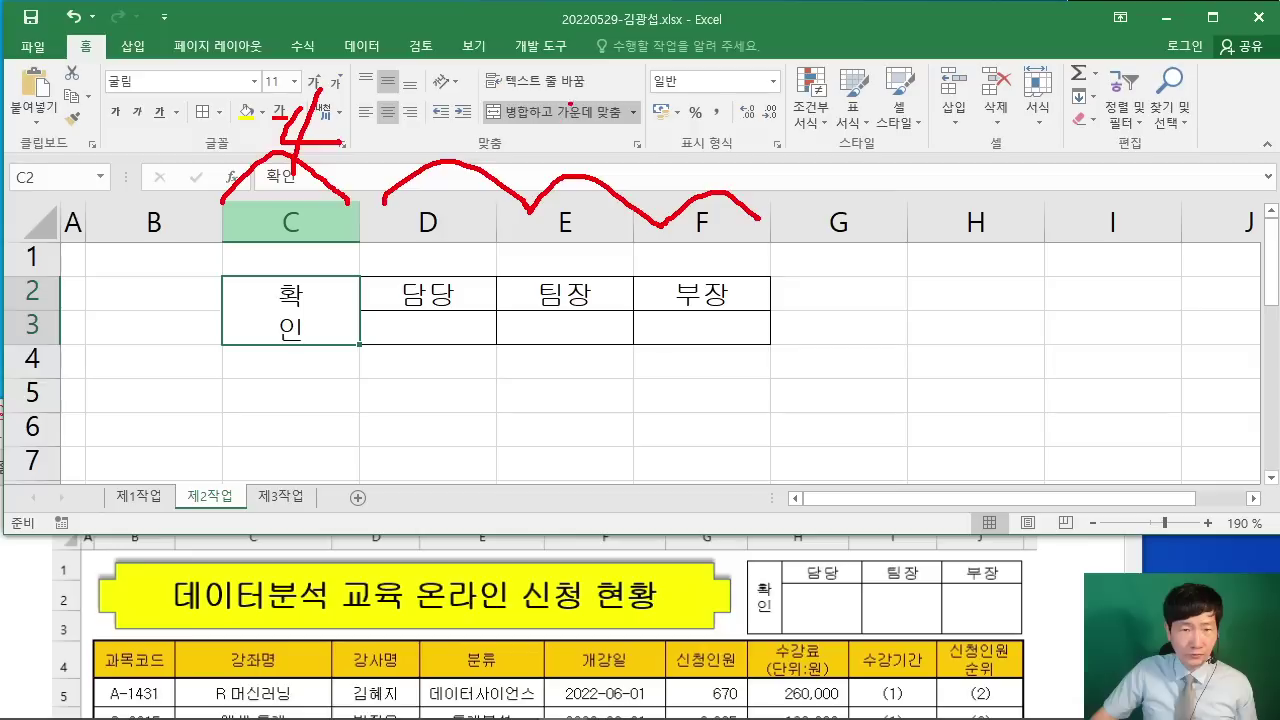
{"action": "left_click_drag", "start_coordinate": [562, 104], "coordinate": [556, 156]}
{"action": "left_click_drag", "start_coordinate": [636, 94], "coordinate": [614, 155]}
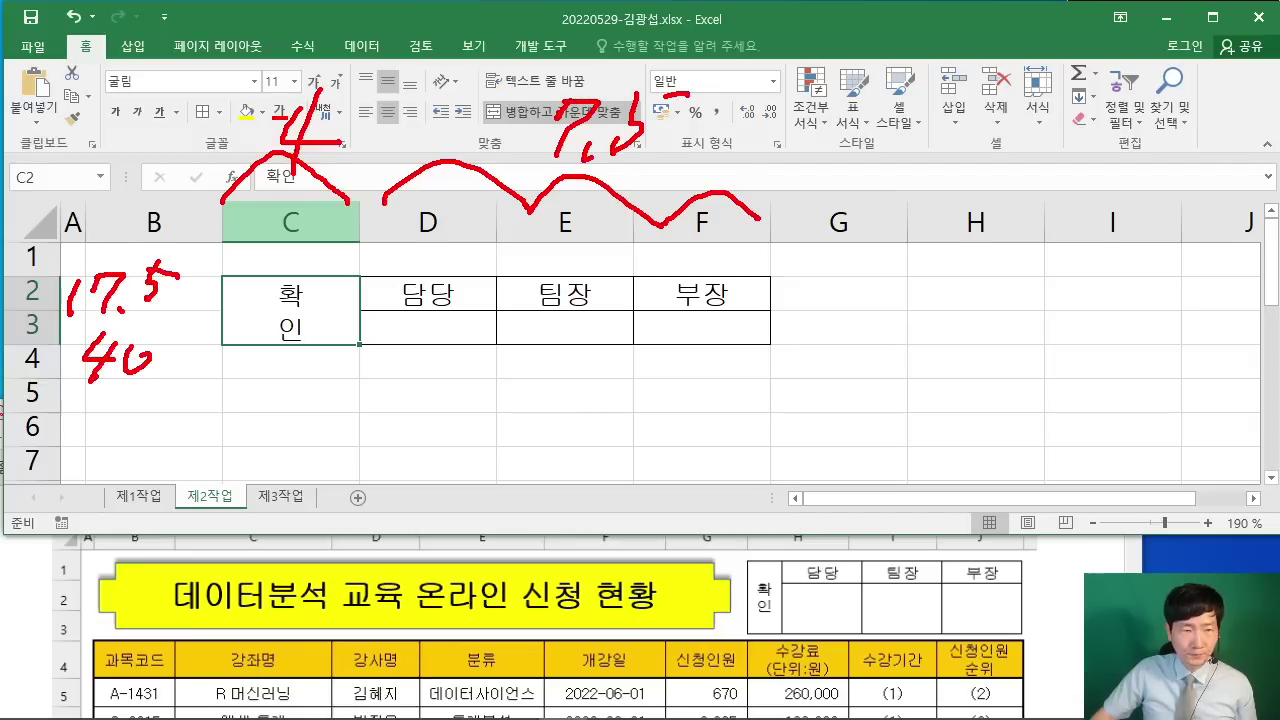
{"action": "left_click_drag", "start_coordinate": [204, 292], "coordinate": [216, 310]}
{"action": "left_click_drag", "start_coordinate": [222, 314], "coordinate": [198, 362]}
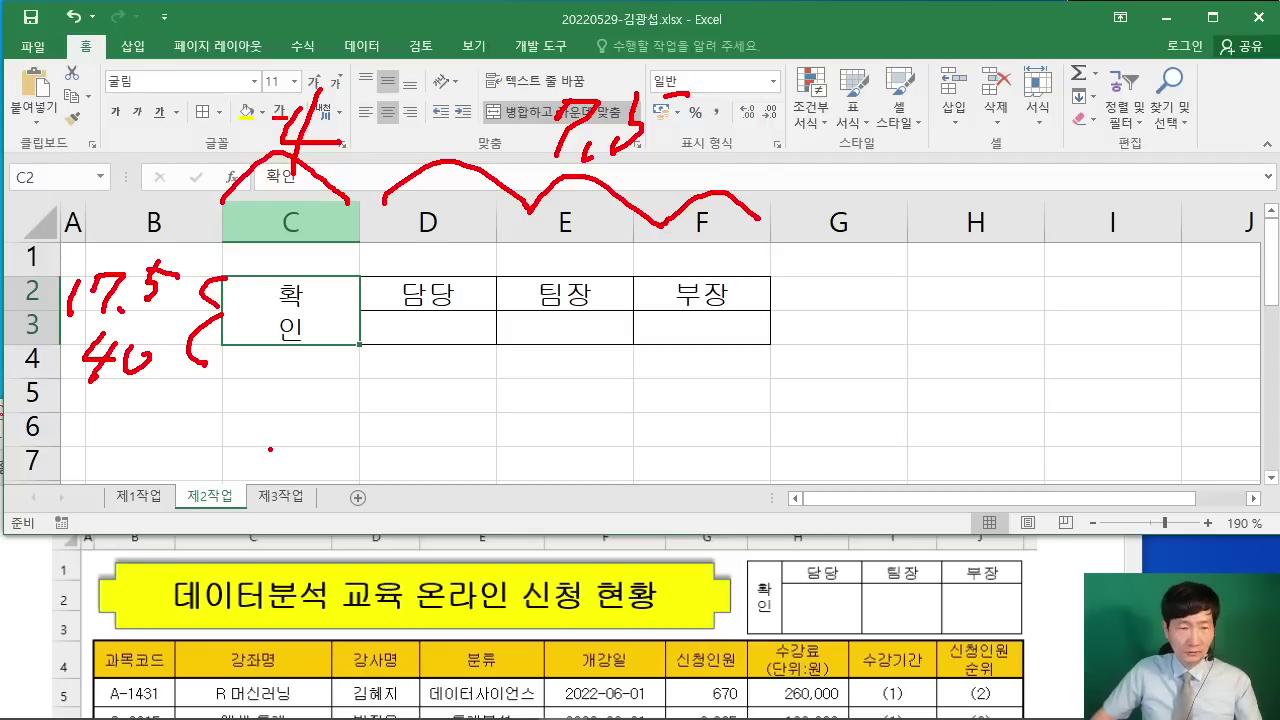
{"action": "key", "text": "Escape"}
{"action": "left_click", "coordinate": [290, 224]}
{"action": "right_click", "coordinate": [293, 226]}
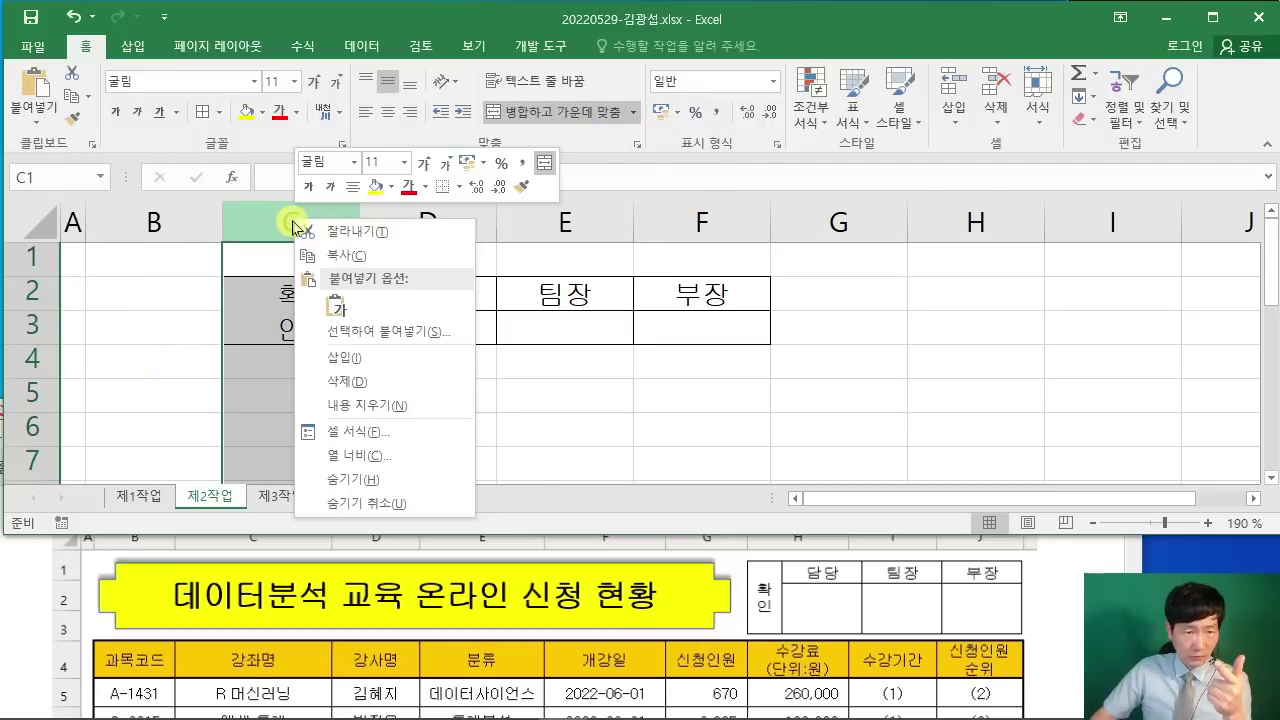
{"action": "left_click", "coordinate": [417, 456]}
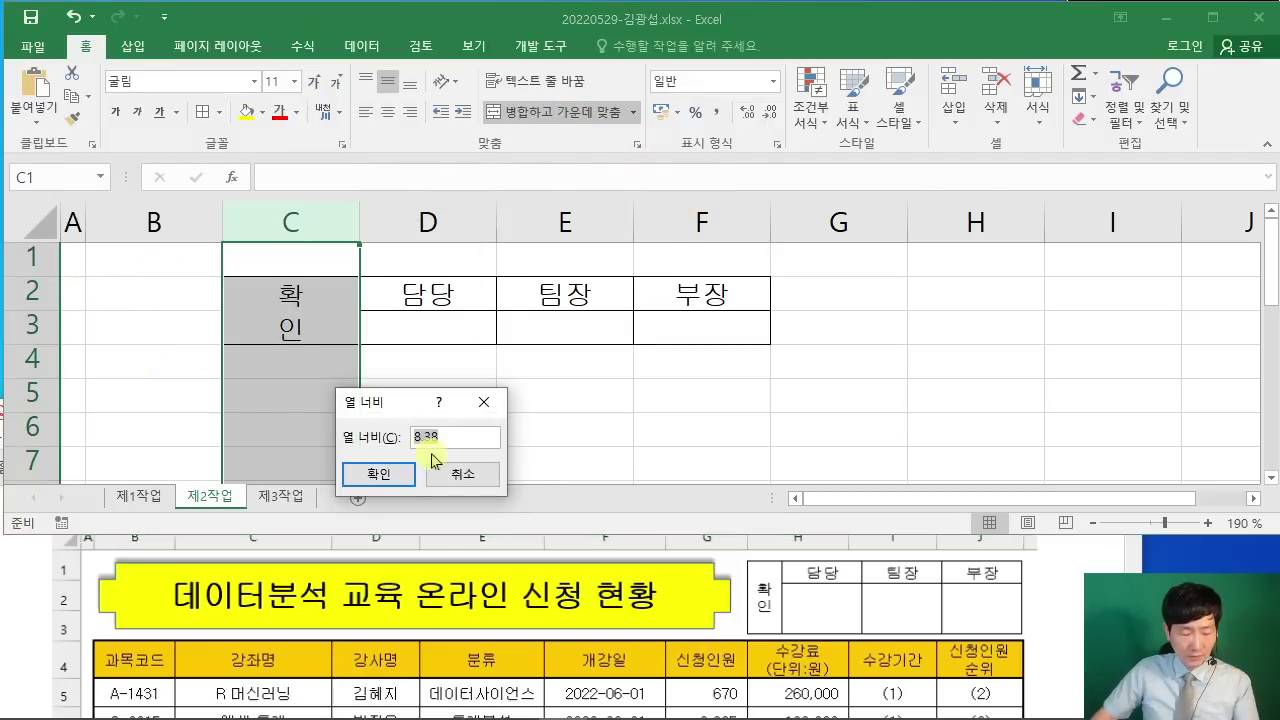
{"action": "type", "text": "4"}
{"action": "left_click", "coordinate": [398, 474]}
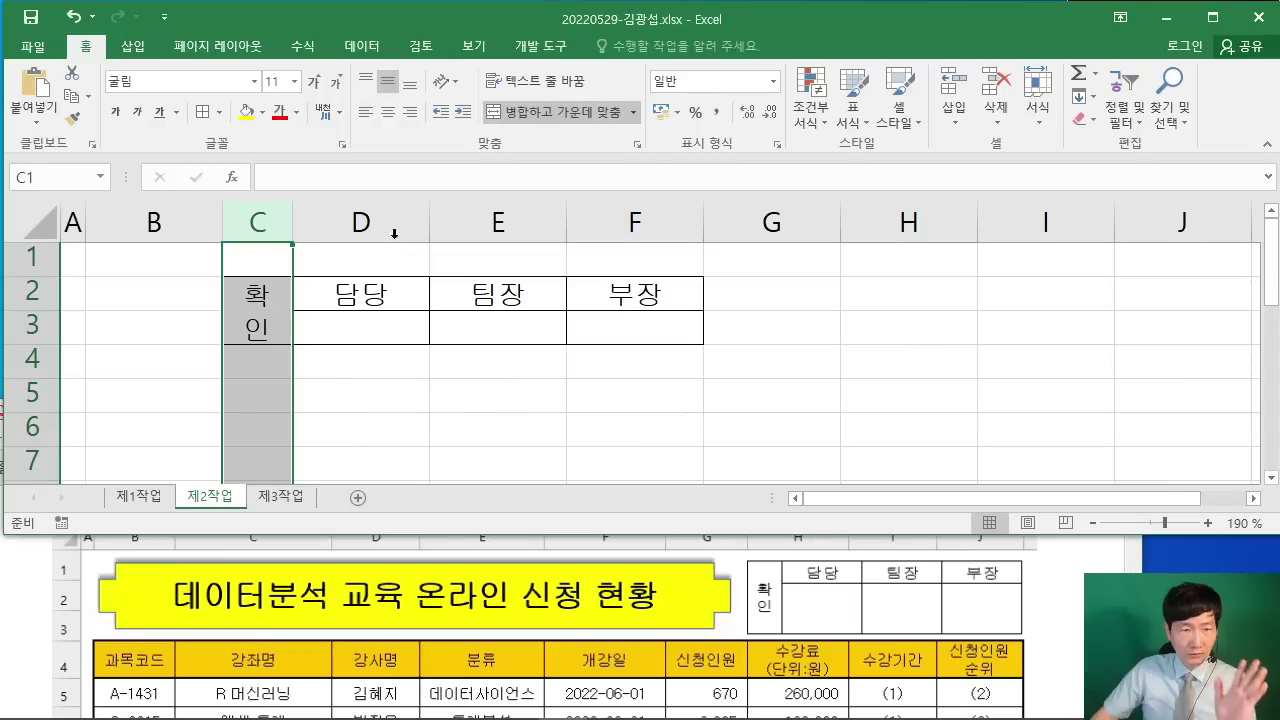
Step: Set columns D–F to width 7.5
{"action": "left_click_drag", "start_coordinate": [394, 233], "coordinate": [603, 210]}
{"action": "right_click", "coordinate": [604, 214]}
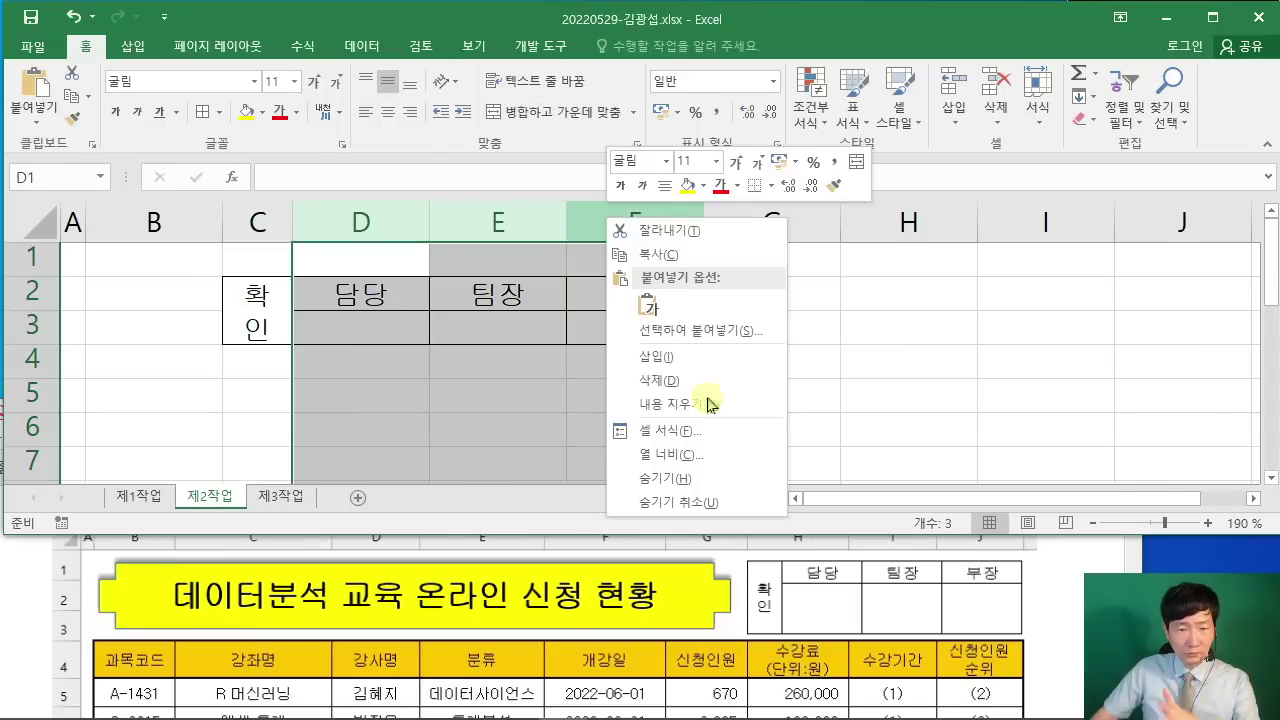
{"action": "left_click", "coordinate": [705, 453]}
{"action": "type", "text": "7"}
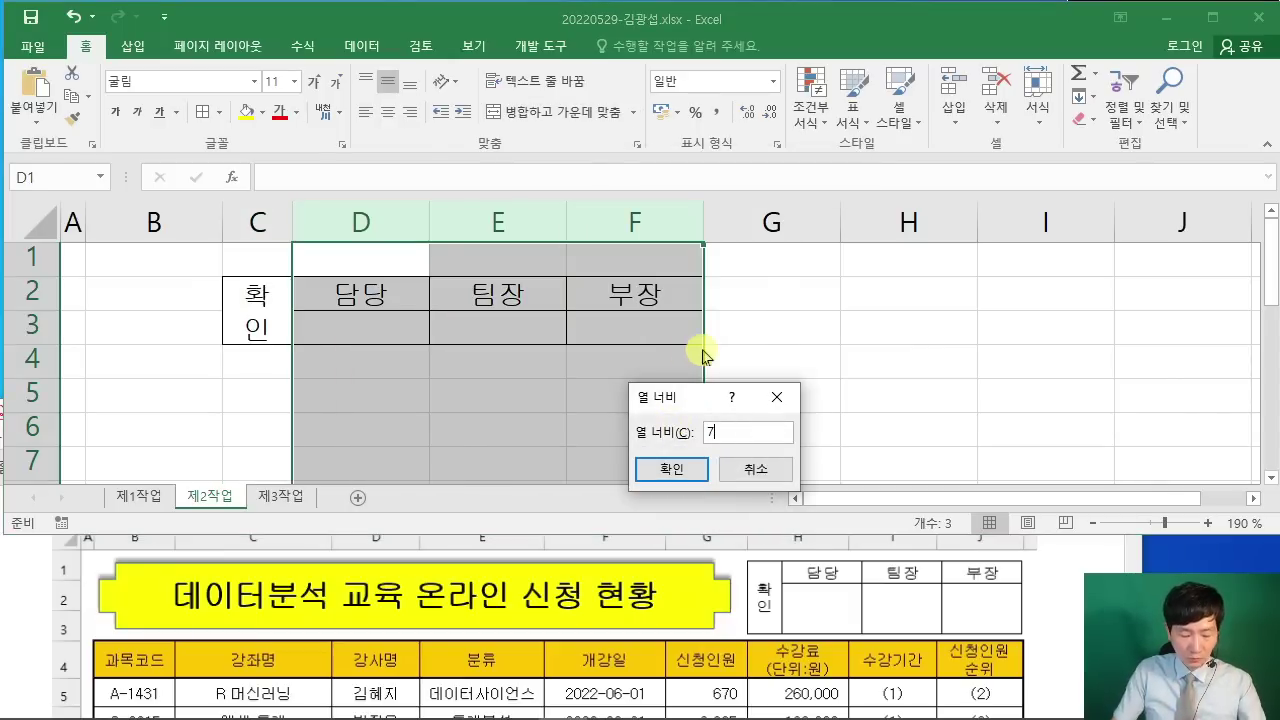
{"action": "type", "text": ".5"}
{"action": "key", "text": "Return"}
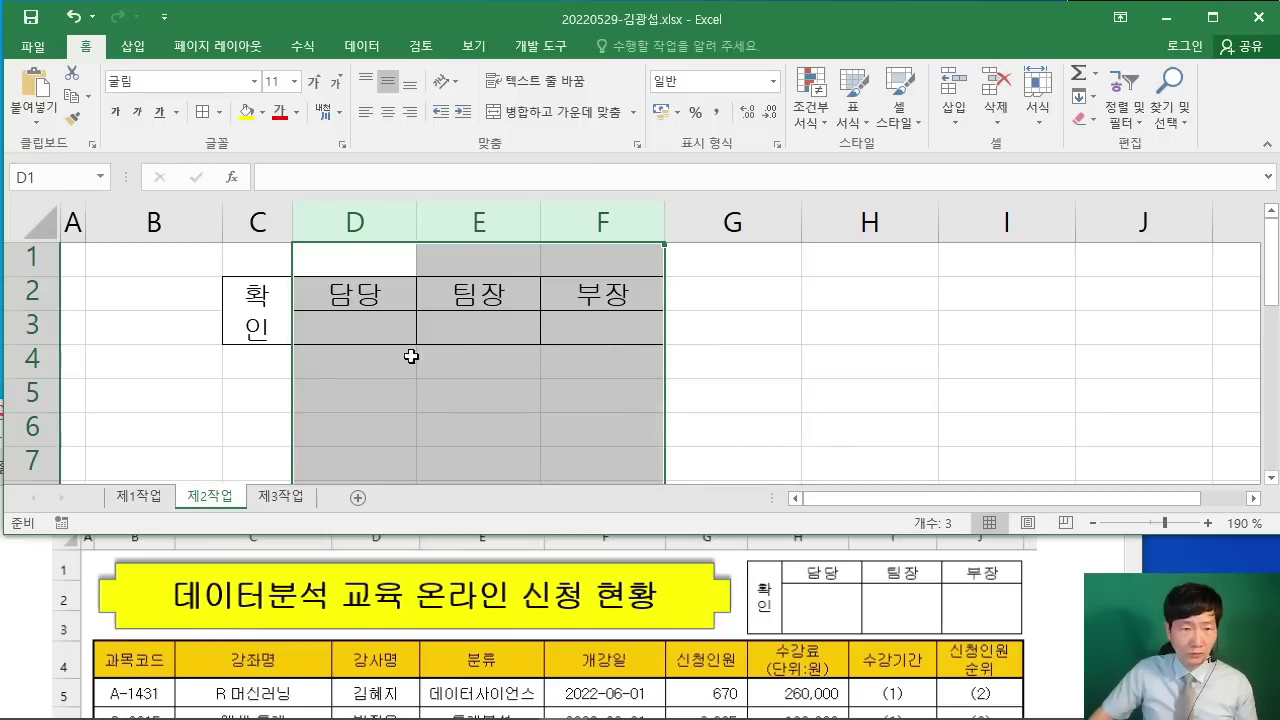
Step: Set row 2's height to 17.5 and row 3's height to 40
{"action": "left_click", "coordinate": [34, 294]}
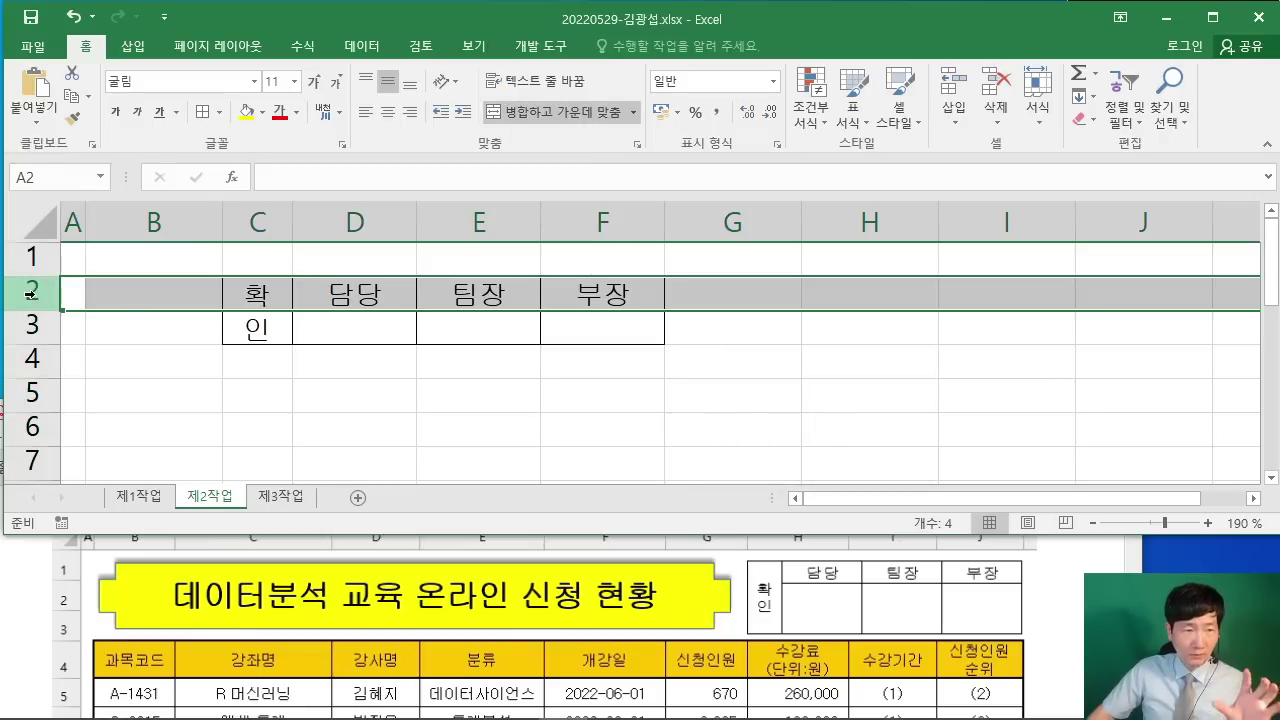
{"action": "right_click", "coordinate": [31, 293]}
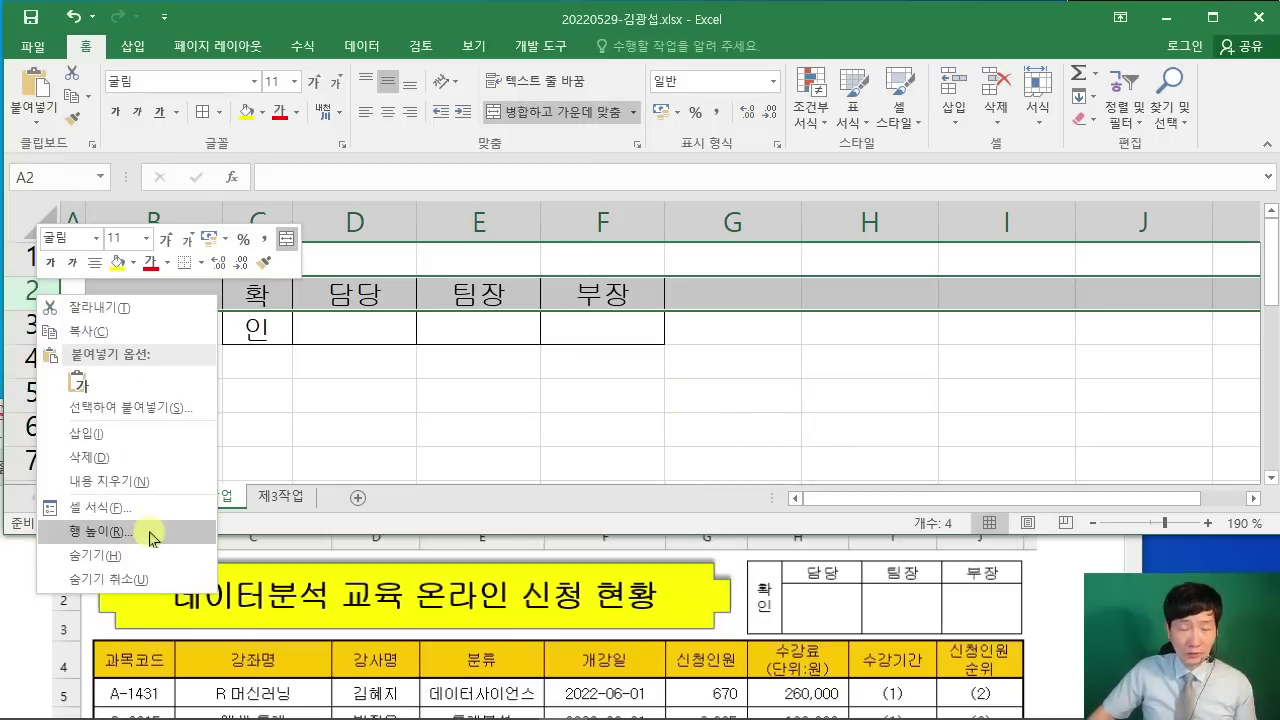
{"action": "left_click", "coordinate": [153, 539]}
{"action": "left_click_drag", "start_coordinate": [171, 478], "coordinate": [563, 222]}
{"action": "type", "text": "17."}
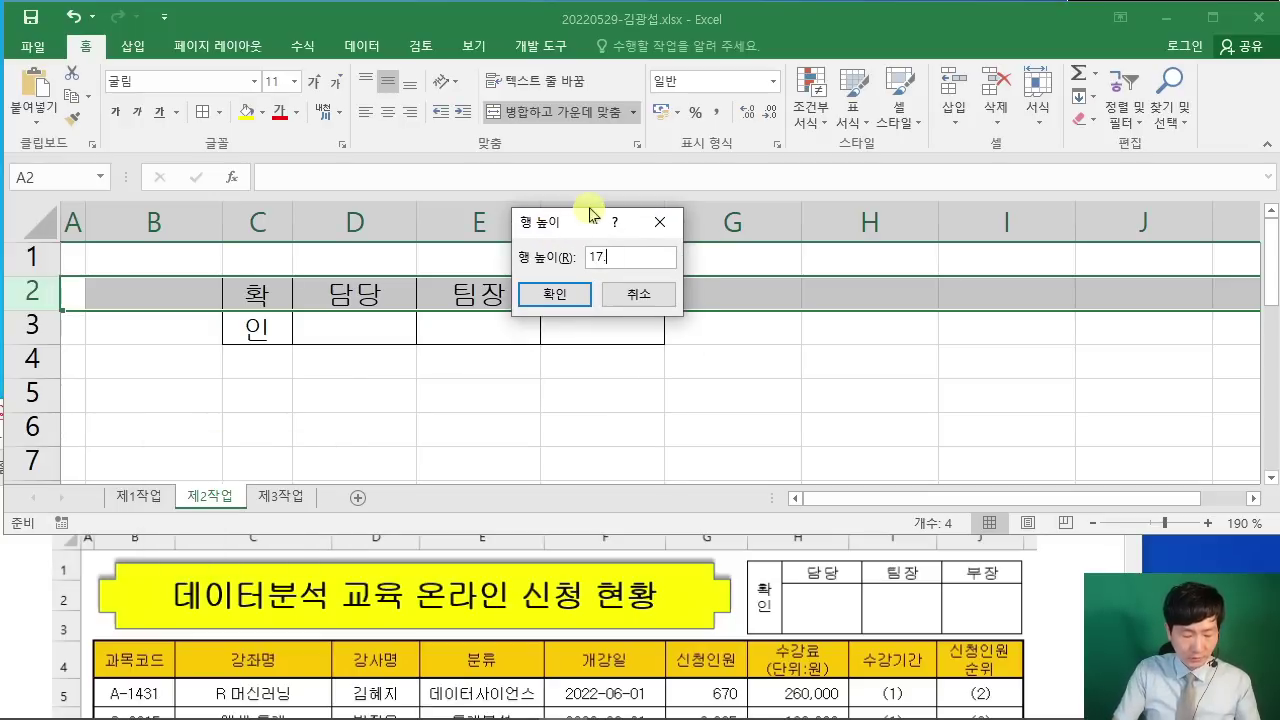
{"action": "type", "text": "5"}
{"action": "key", "text": "Return"}
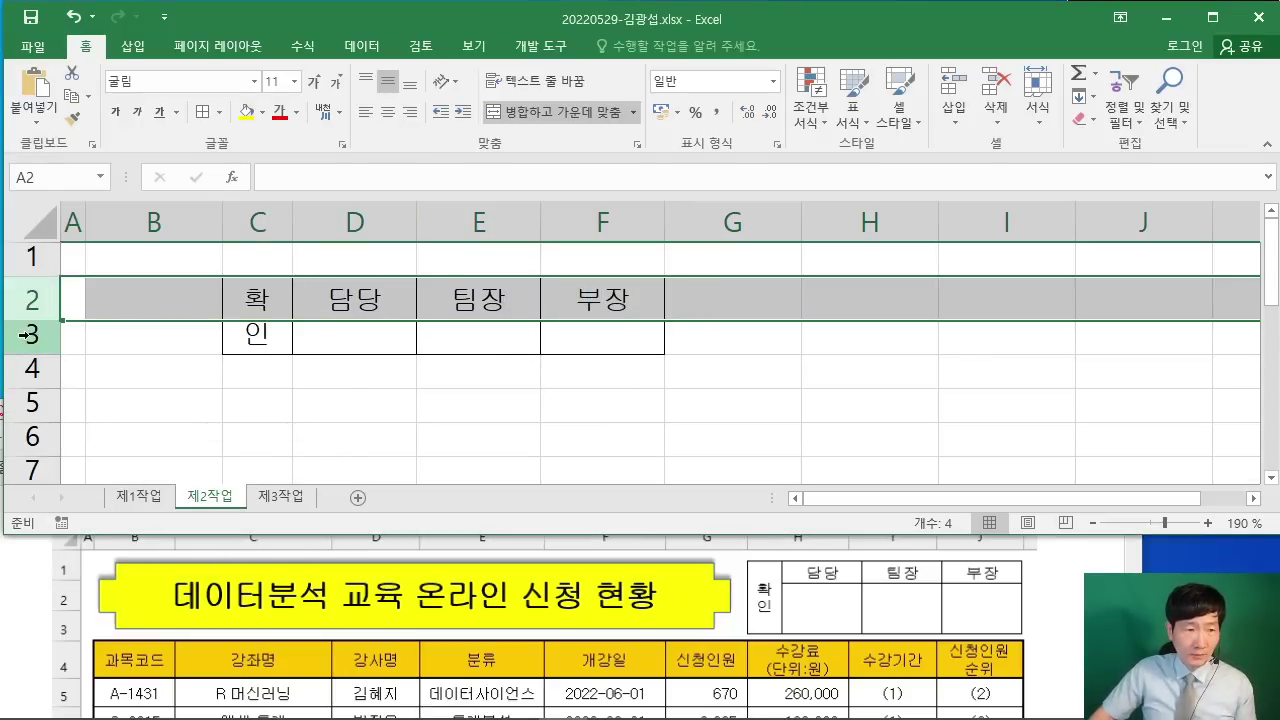
{"action": "right_click", "coordinate": [22, 335]}
{"action": "left_click", "coordinate": [149, 566]}
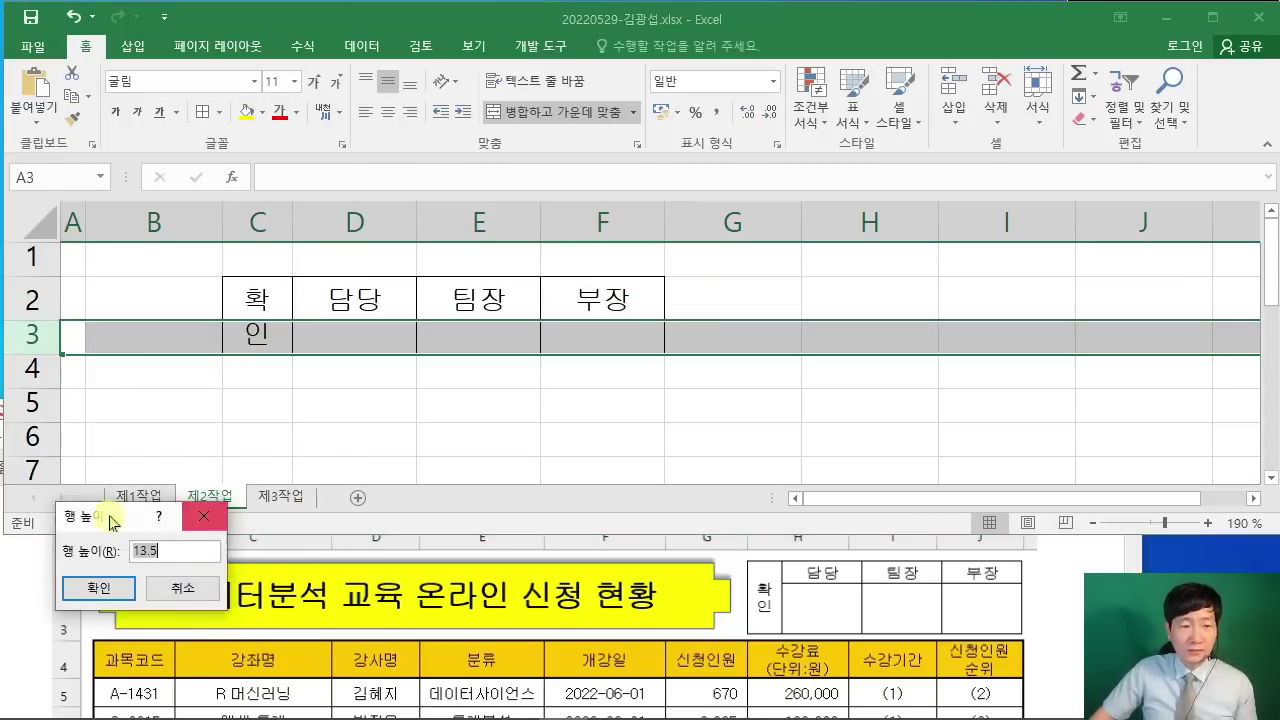
{"action": "left_click_drag", "start_coordinate": [113, 522], "coordinate": [533, 354]}
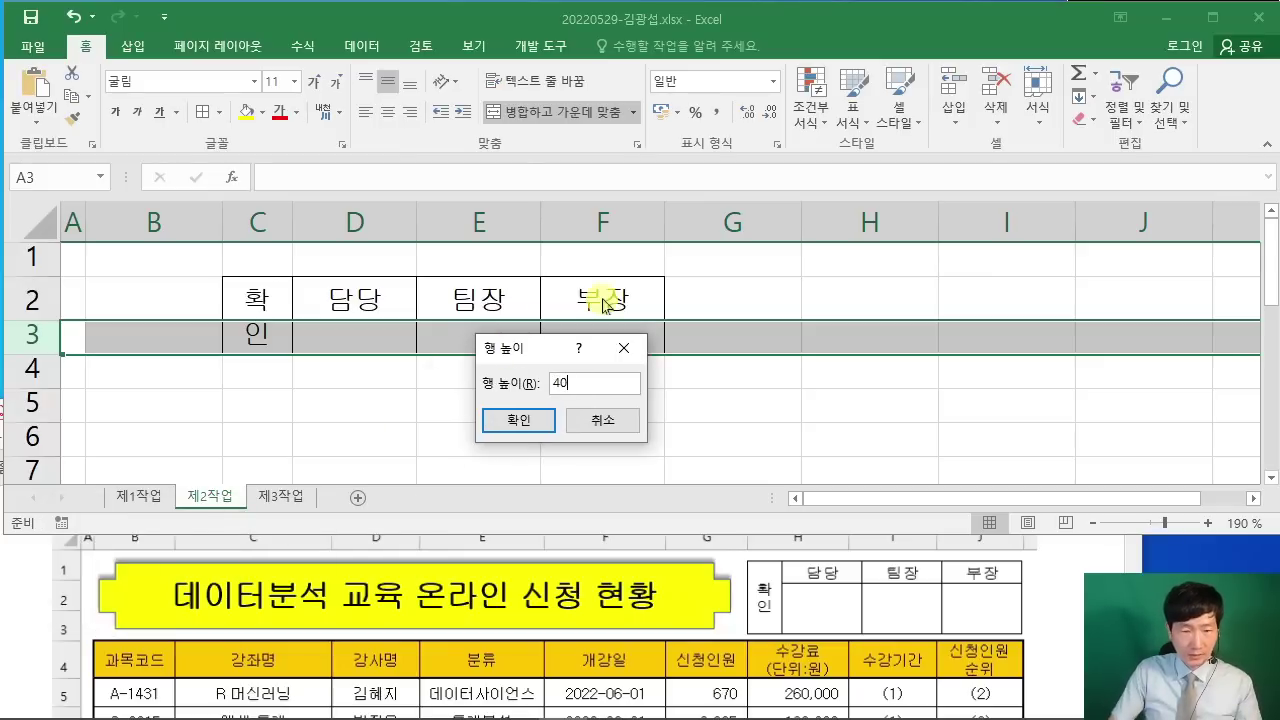
{"action": "type", "text": "40"}
{"action": "key", "text": "Return"}
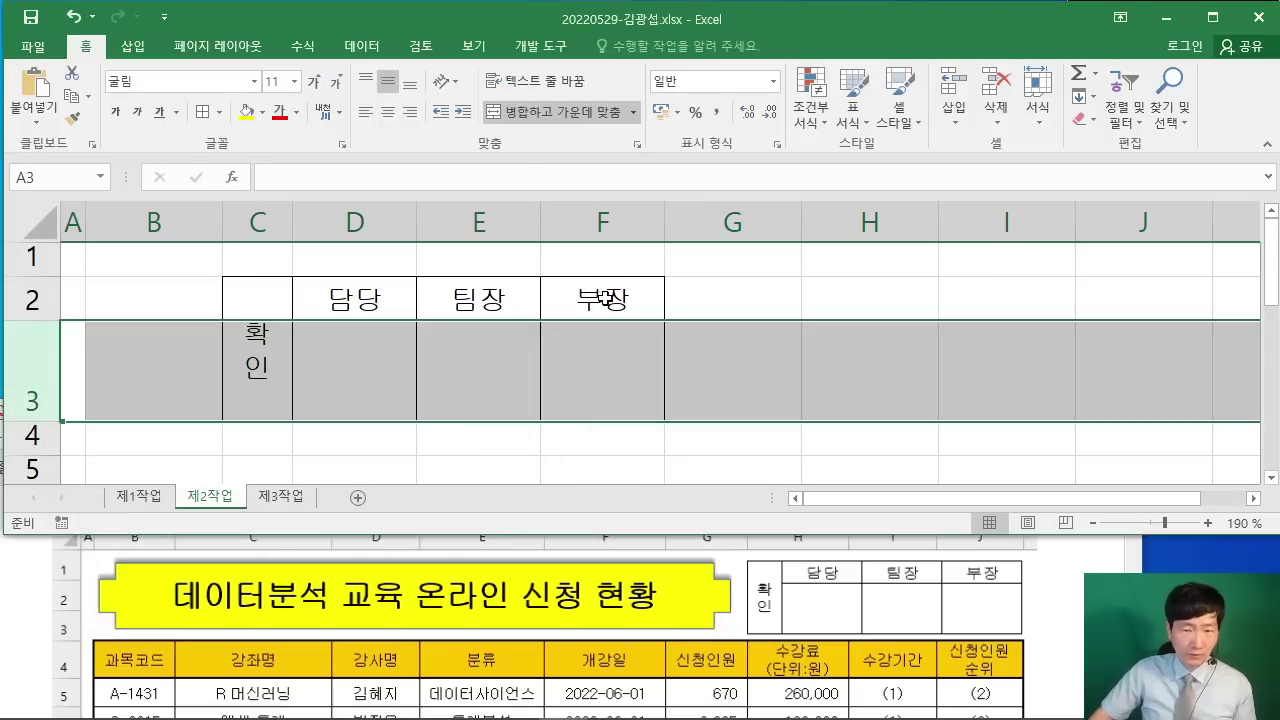
{"action": "left_click", "coordinate": [808, 362]}
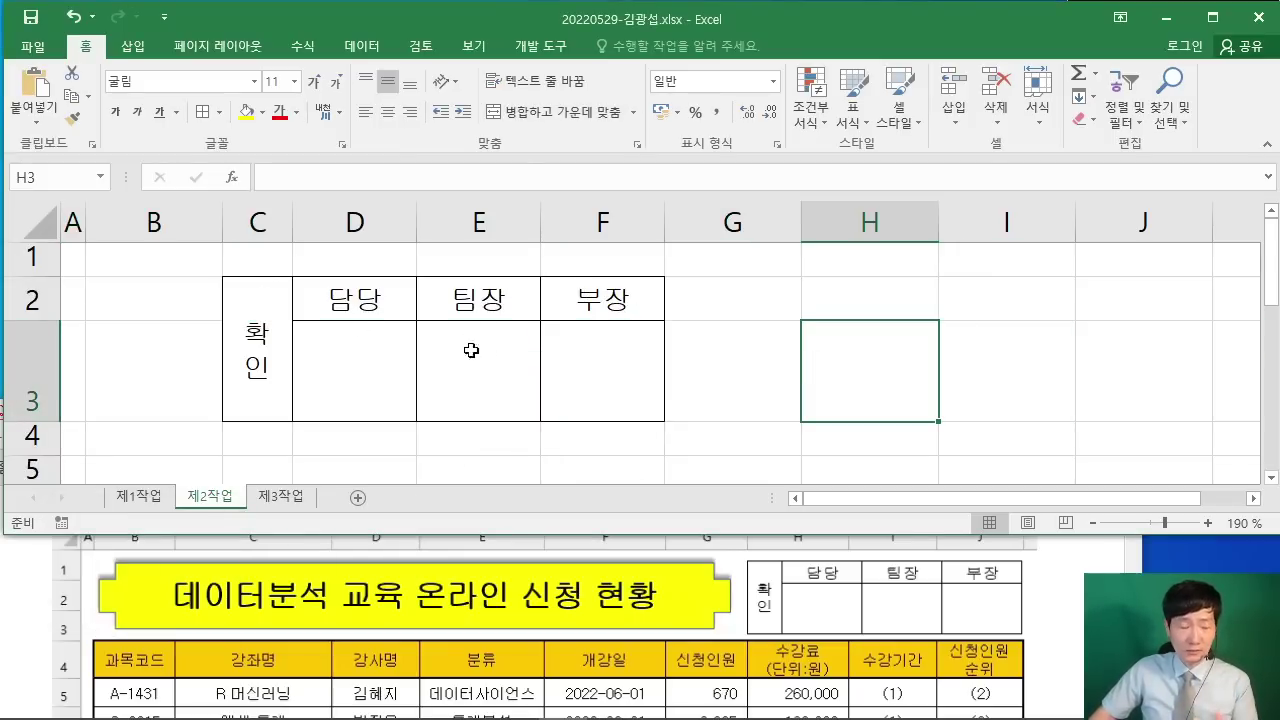
Step: Annotate the sizes 4, 7.5, 17.5 and 40 in red ink, then erase the notes
{"action": "left_click_drag", "start_coordinate": [216, 195], "coordinate": [298, 201]}
{"action": "left_click_drag", "start_coordinate": [279, 104], "coordinate": [304, 147]}
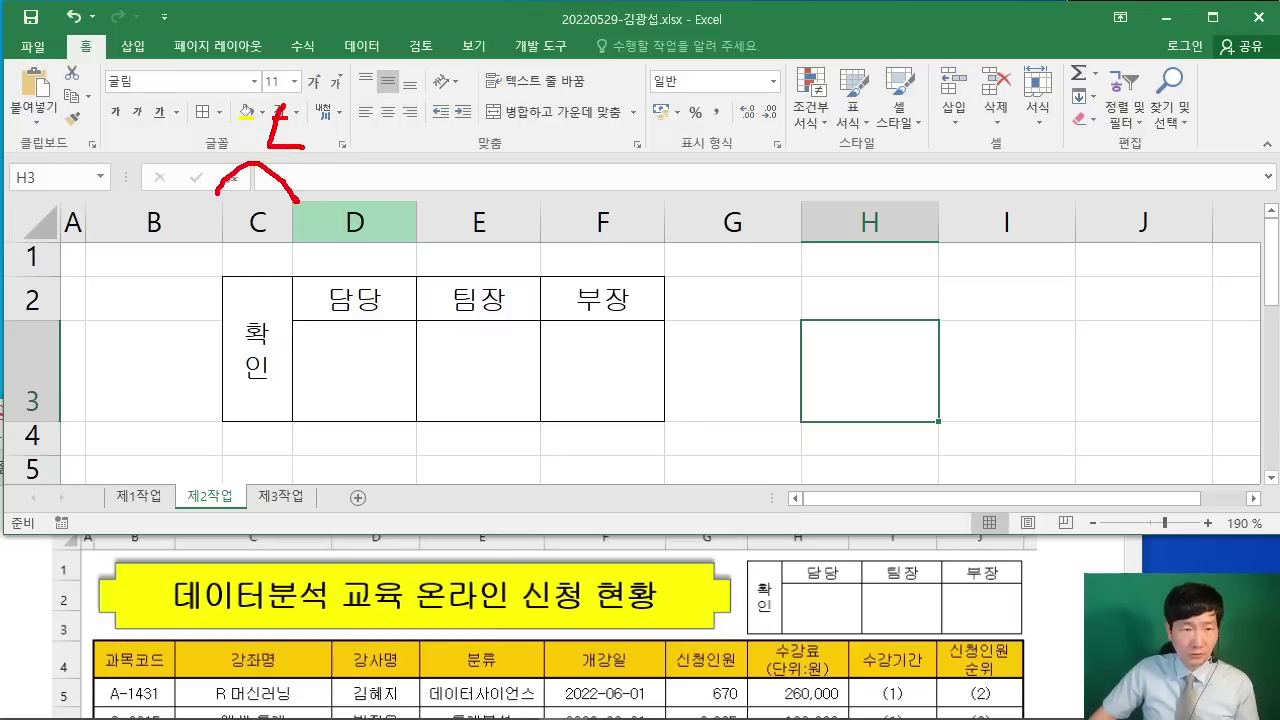
{"action": "left_click_drag", "start_coordinate": [312, 206], "coordinate": [636, 206]}
{"action": "left_click_drag", "start_coordinate": [565, 105], "coordinate": [564, 135]}
{"action": "mouse_move", "coordinate": [560, 106]}
{"action": "left_mouse_down"}
{"action": "mouse_move", "coordinate": [584, 147]}
{"action": "mouse_move", "coordinate": [648, 159]}
{"action": "left_mouse_up"}
{"action": "left_click_drag", "start_coordinate": [644, 112], "coordinate": [698, 106]}
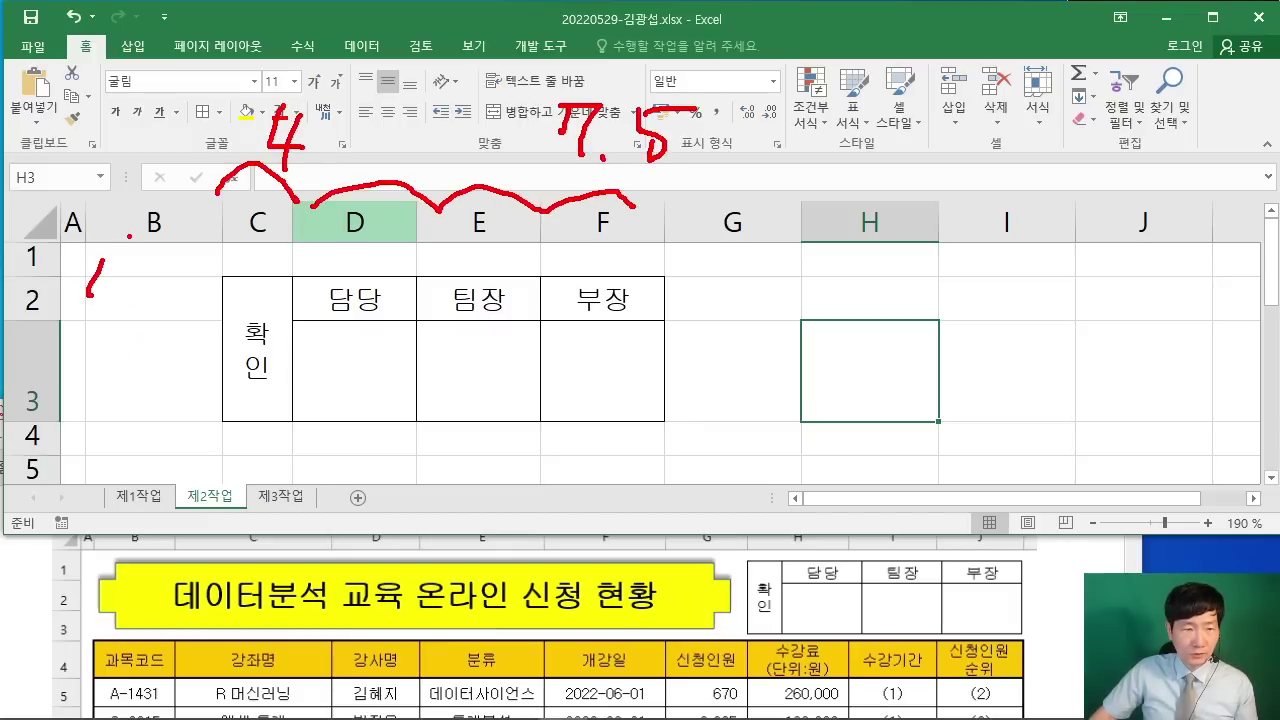
{"action": "left_click_drag", "start_coordinate": [129, 237], "coordinate": [122, 264]}
{"action": "left_click_drag", "start_coordinate": [130, 250], "coordinate": [118, 302]}
{"action": "left_click_drag", "start_coordinate": [180, 271], "coordinate": [220, 268]}
{"action": "mouse_move", "coordinate": [96, 363]}
{"action": "left_mouse_down"}
{"action": "mouse_move", "coordinate": [118, 388]}
{"action": "mouse_move", "coordinate": [108, 413]}
{"action": "mouse_move", "coordinate": [150, 377]}
{"action": "left_mouse_up"}
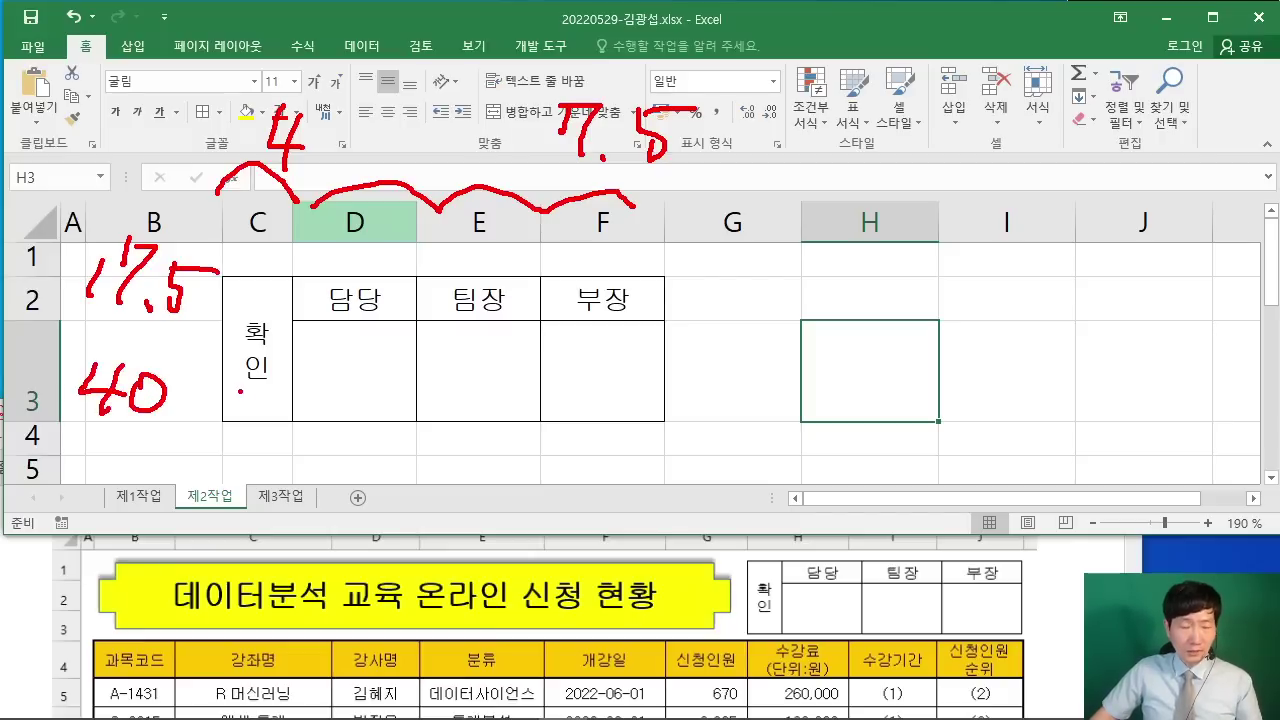
{"action": "key", "text": "Escape"}
Step: Copy the approval box C2:F3 as a picture
{"action": "left_click_drag", "start_coordinate": [253, 318], "coordinate": [616, 334]}
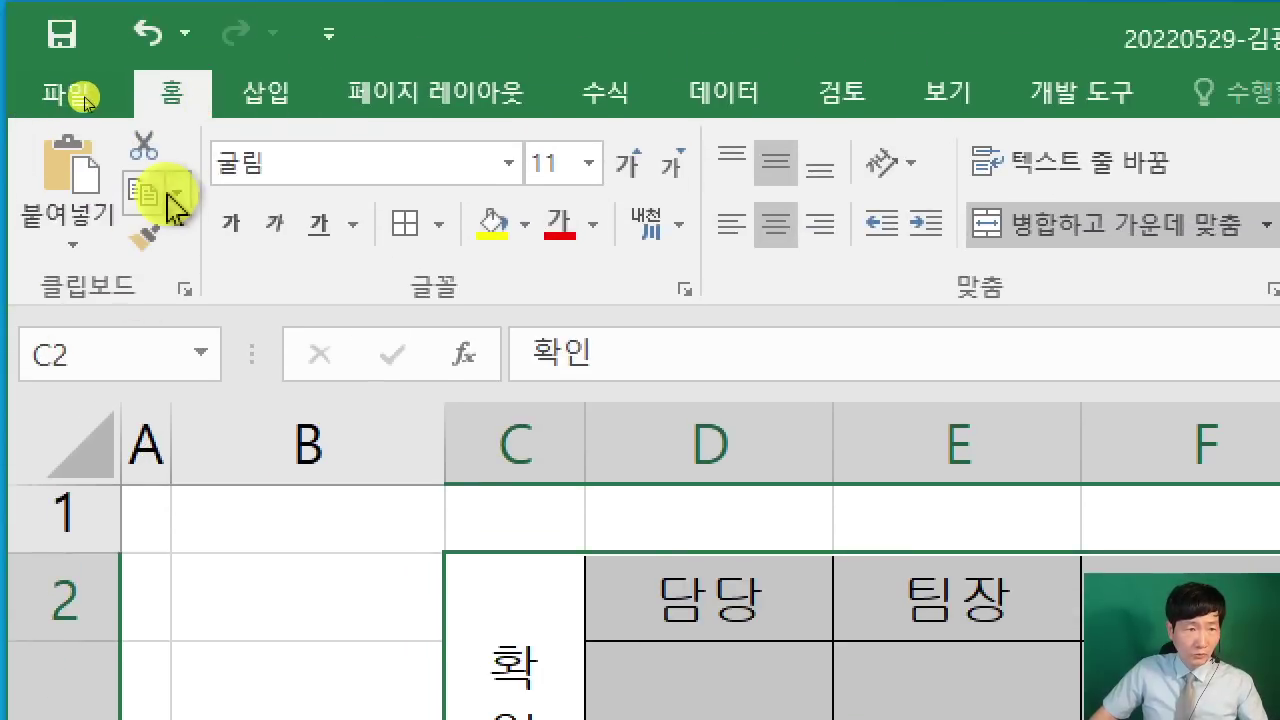
{"action": "left_click", "coordinate": [176, 194]}
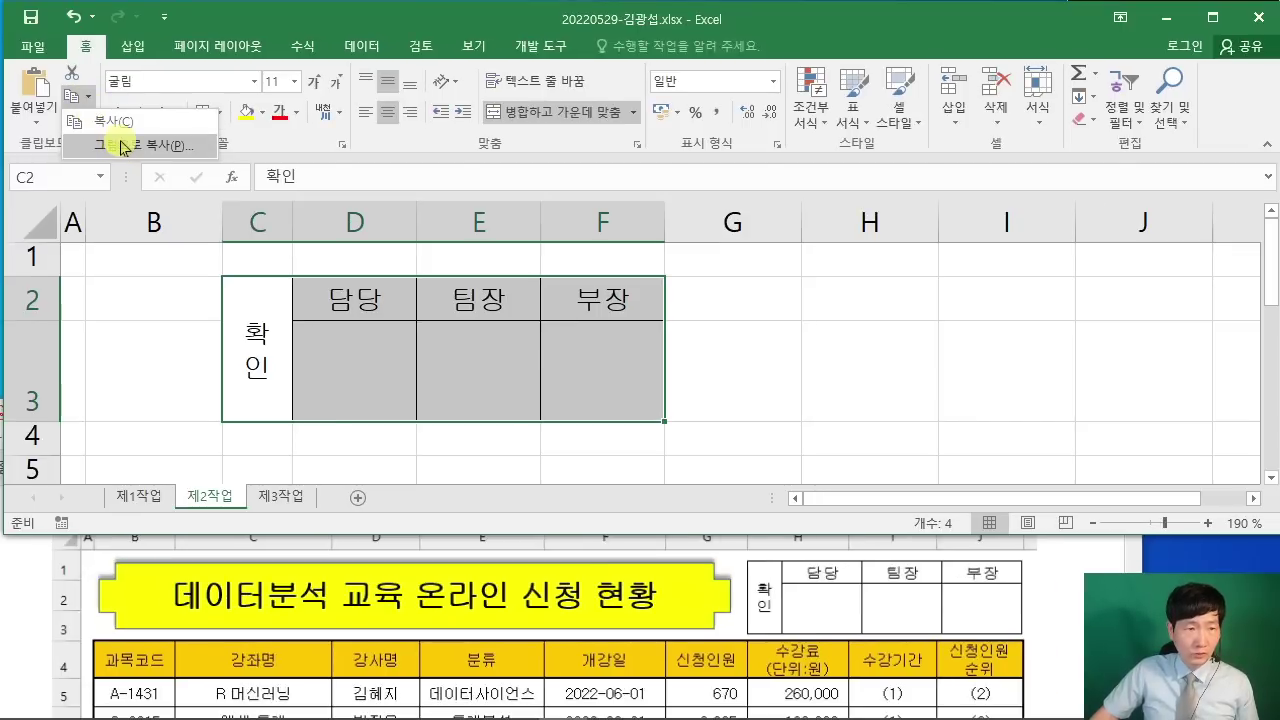
{"action": "left_click", "coordinate": [106, 144]}
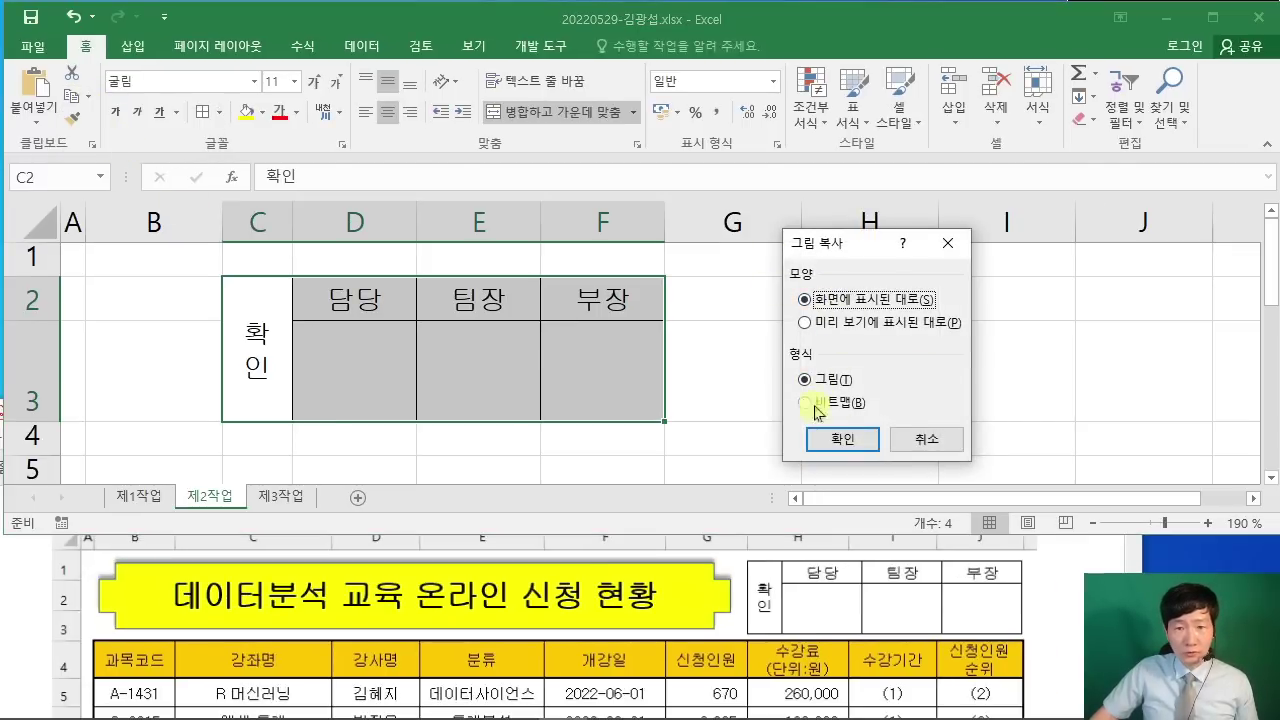
{"action": "left_click", "coordinate": [843, 438]}
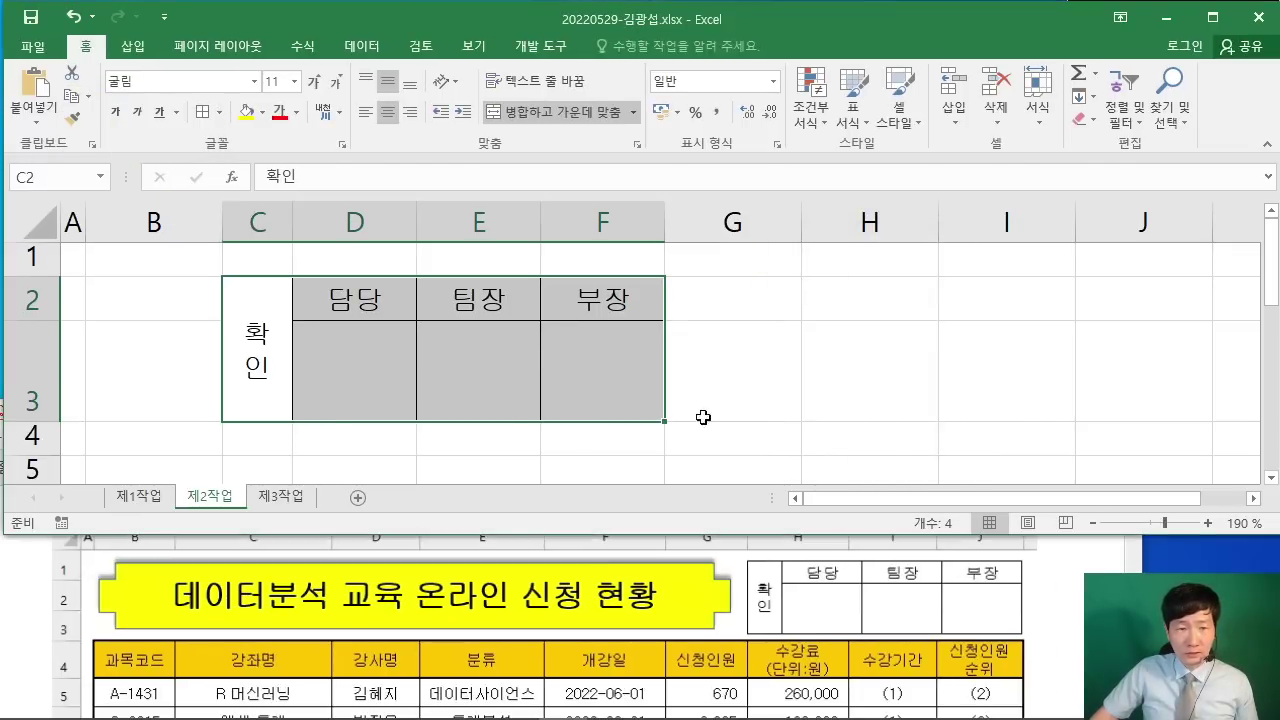
Step: Paste the approval box picture at H1 on the 제1작업 sheet
{"action": "left_click", "coordinate": [168, 496]}
{"action": "left_click", "coordinate": [789, 244]}
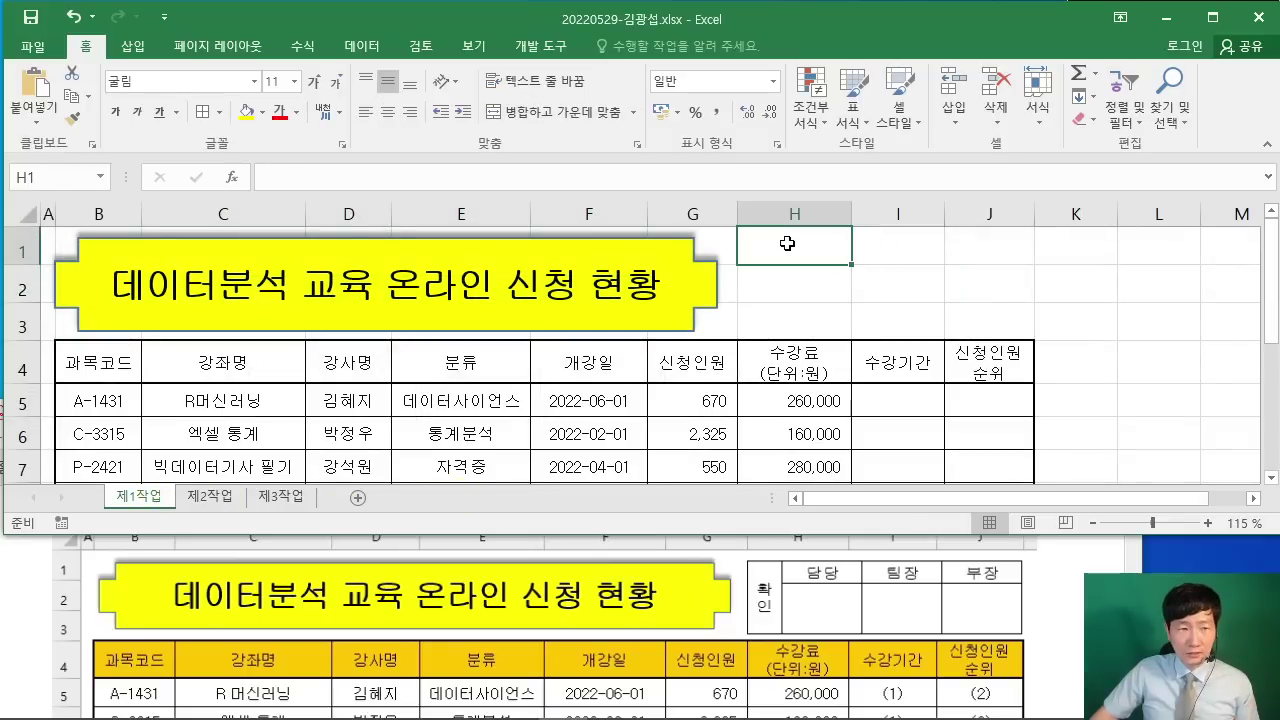
{"action": "right_click", "coordinate": [788, 241]}
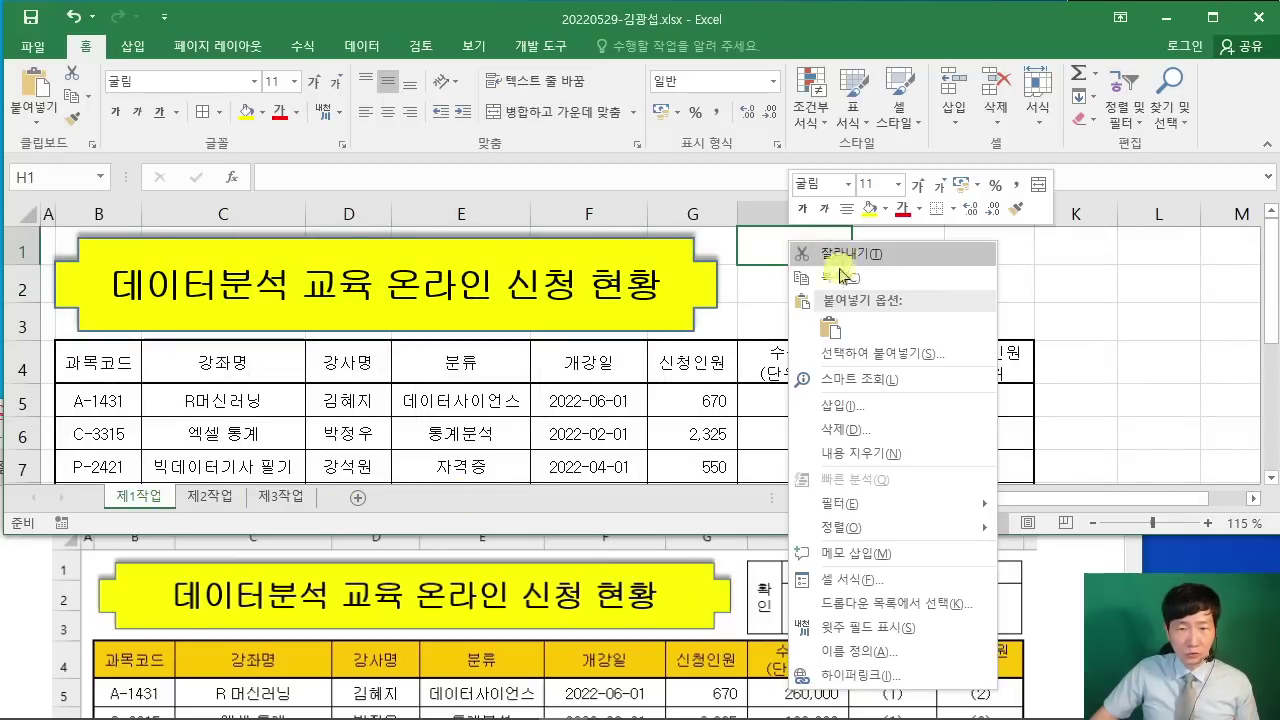
{"action": "left_click", "coordinate": [830, 334]}
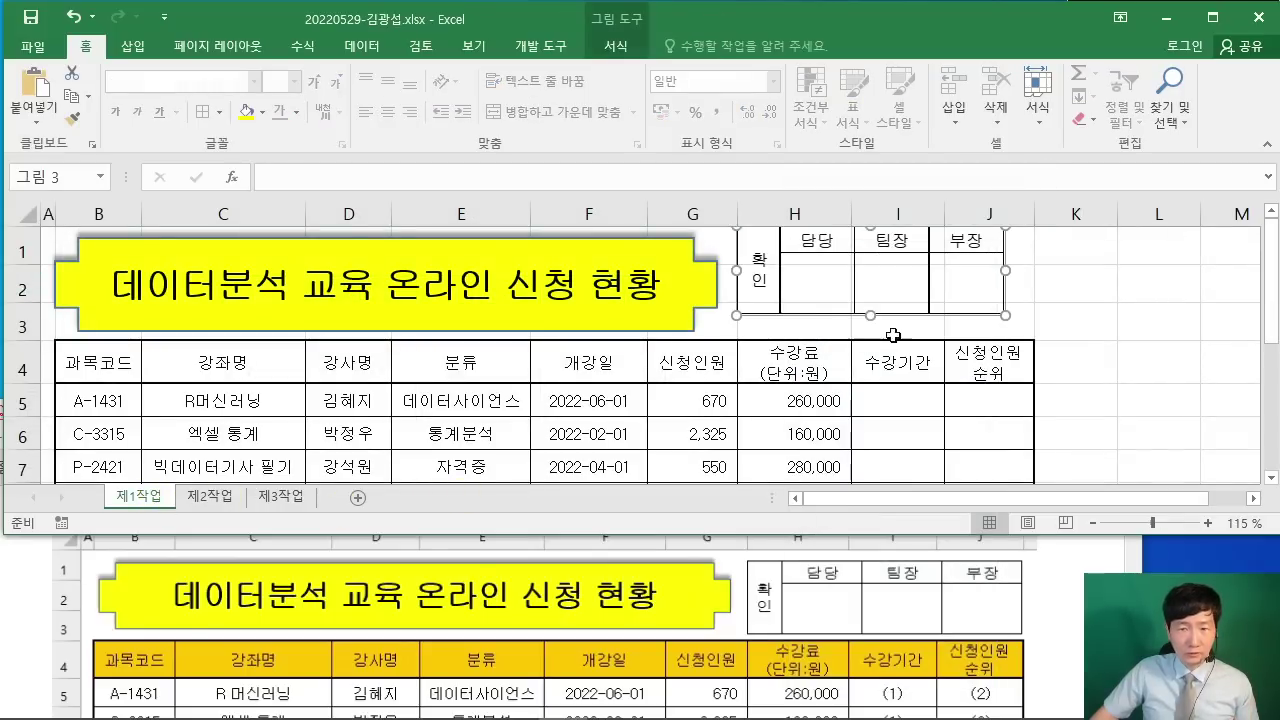
{"action": "left_click_drag", "start_coordinate": [967, 290], "coordinate": [997, 303]}
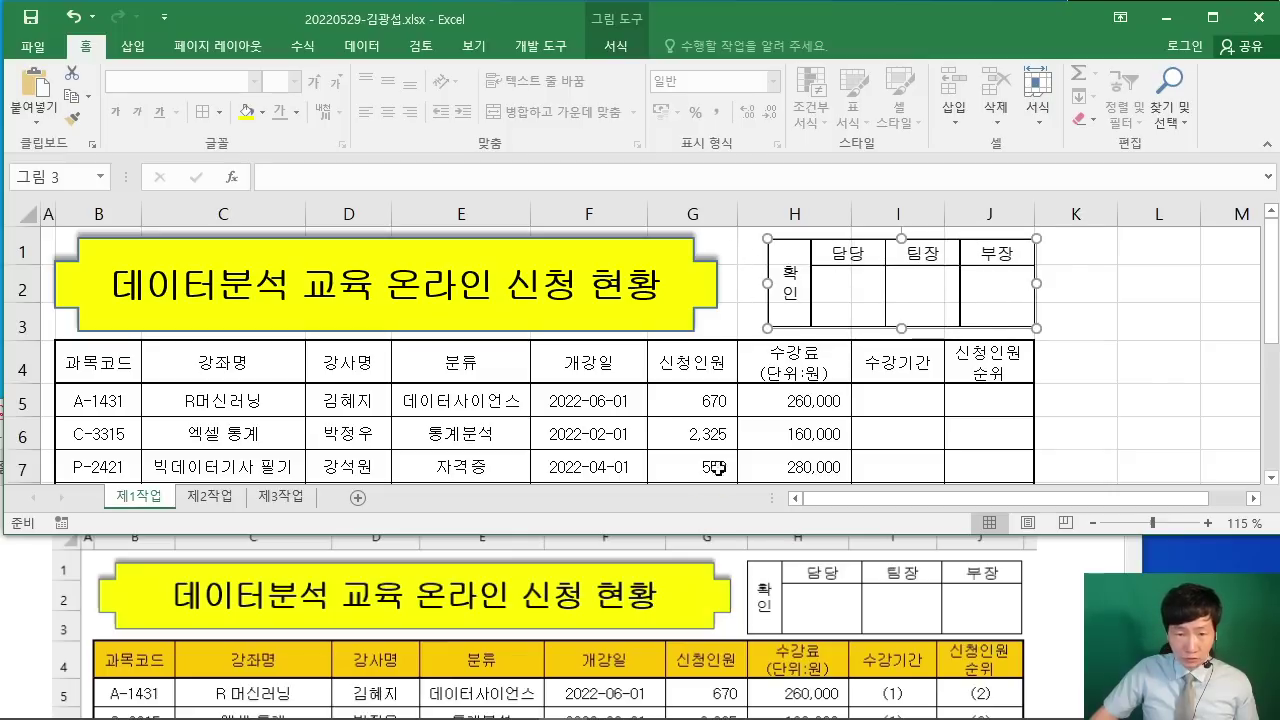
Step: Compare with the PDF sample and widen the picture leftward toward column G
{"action": "left_click", "coordinate": [1048, 595]}
{"action": "scroll", "coordinate": [872, 597], "scroll_direction": "up", "scroll_amount": 1}
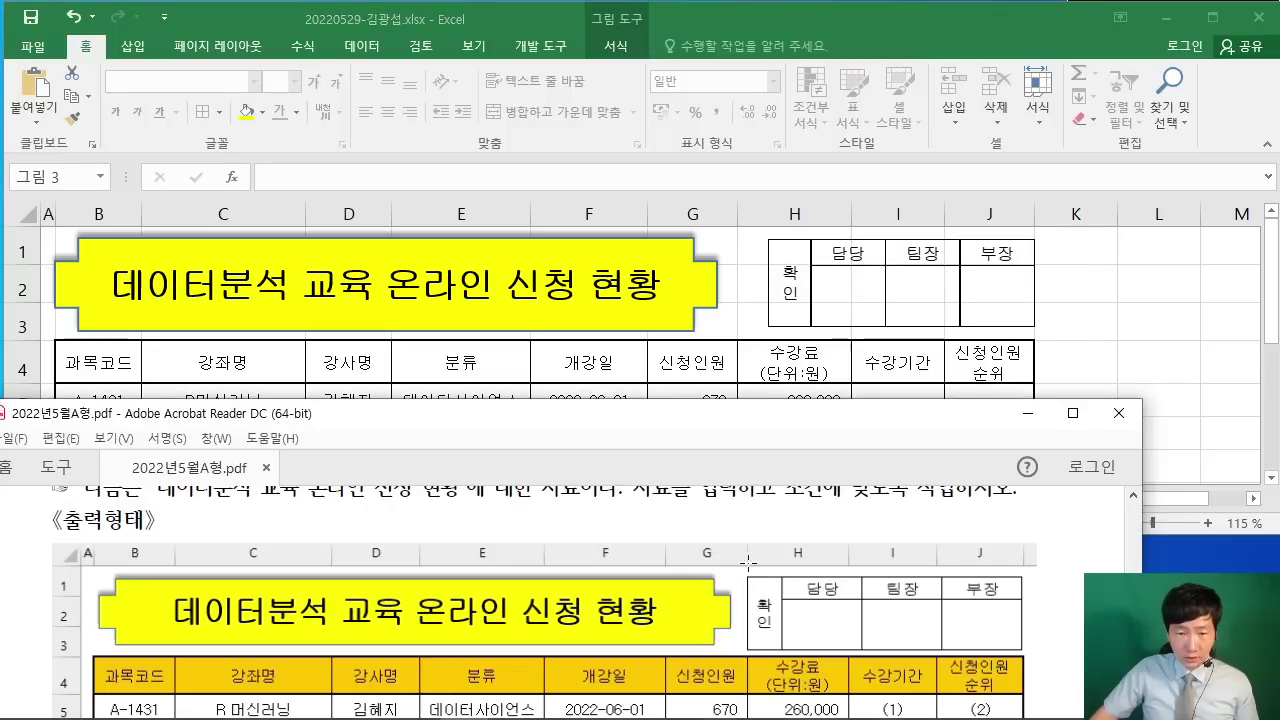
{"action": "left_click", "coordinate": [830, 286]}
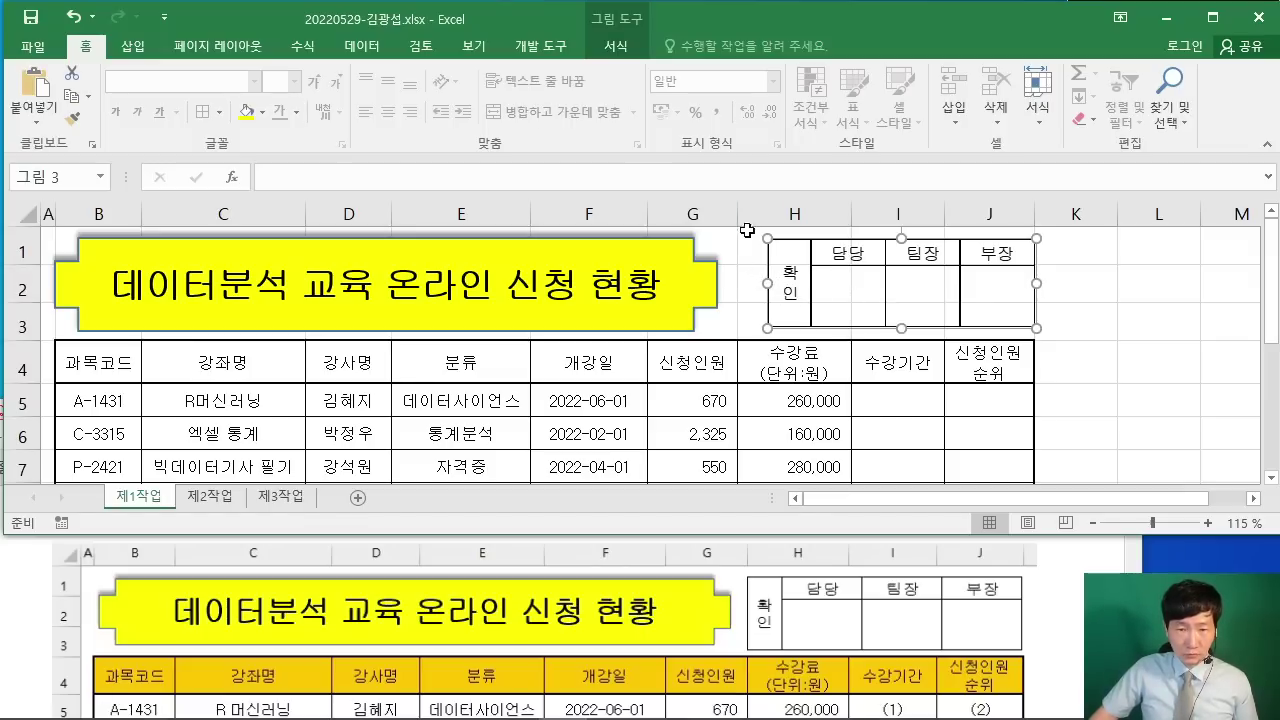
{"action": "left_click_drag", "start_coordinate": [768, 283], "coordinate": [737, 283]}
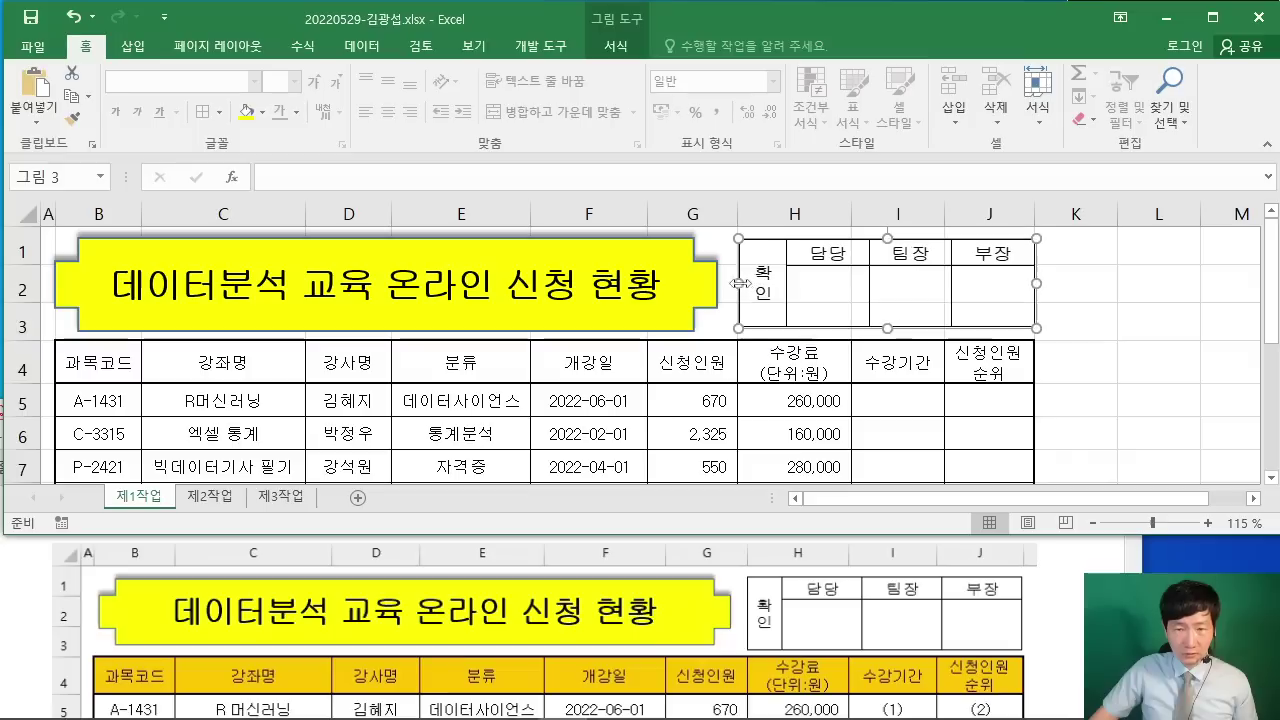
{"action": "left_click", "coordinate": [1080, 349]}
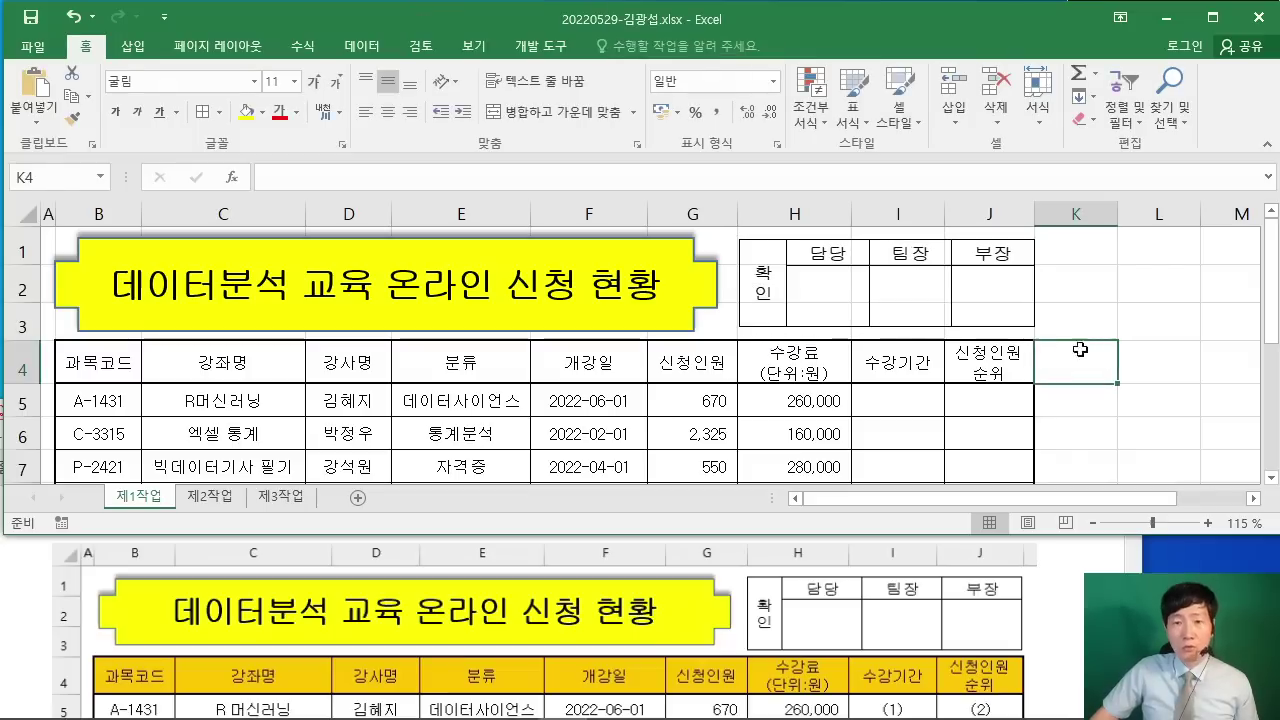
{"action": "left_click", "coordinate": [748, 318]}
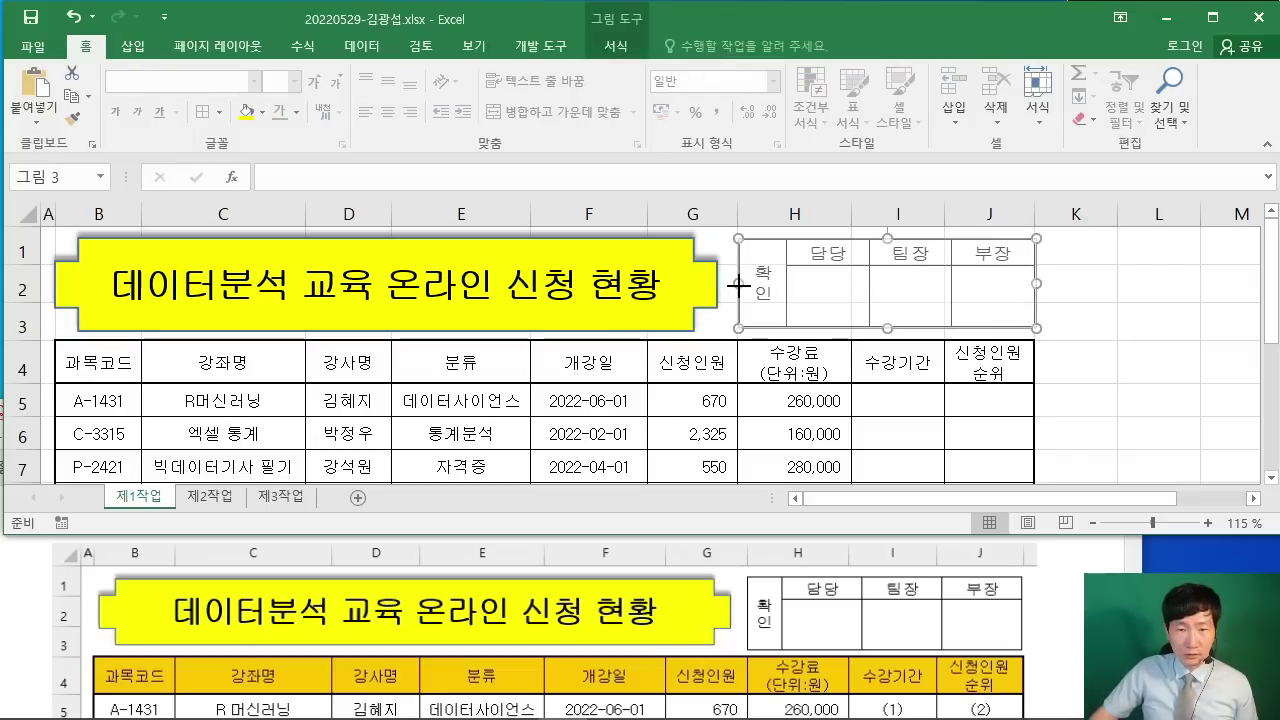
{"action": "left_click", "coordinate": [1045, 372]}
{"action": "left_click", "coordinate": [220, 503]}
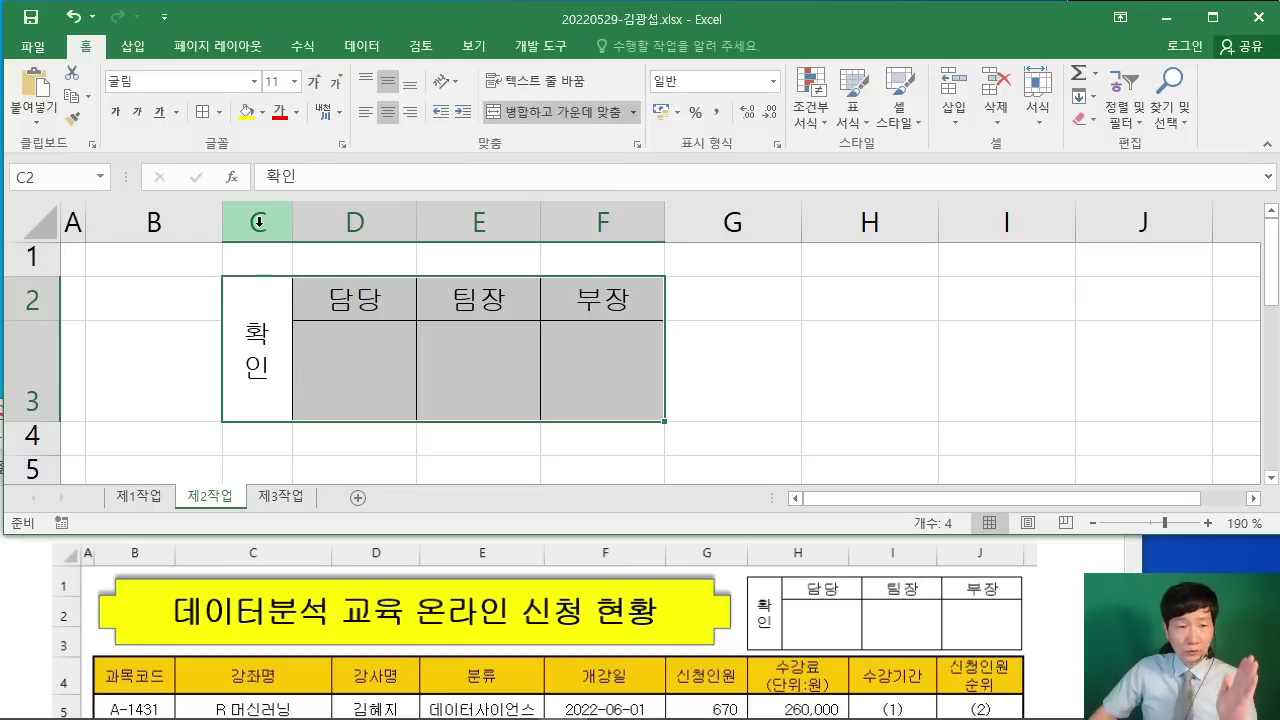
Step: Delete columns C through F from the 제2작업 sheet
{"action": "left_click", "coordinate": [258, 222]}
{"action": "left_click_drag", "start_coordinate": [288, 221], "coordinate": [600, 216]}
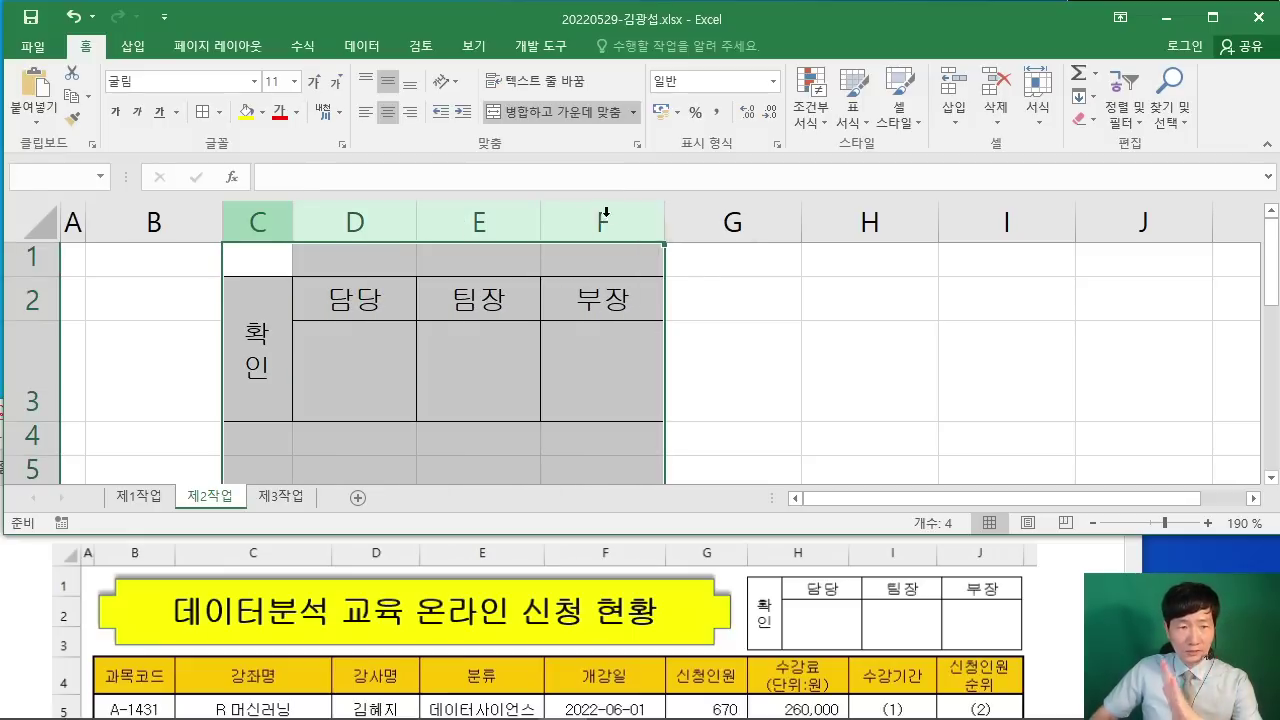
{"action": "left_click_drag", "start_coordinate": [266, 220], "coordinate": [620, 211]}
{"action": "right_click", "coordinate": [620, 211]}
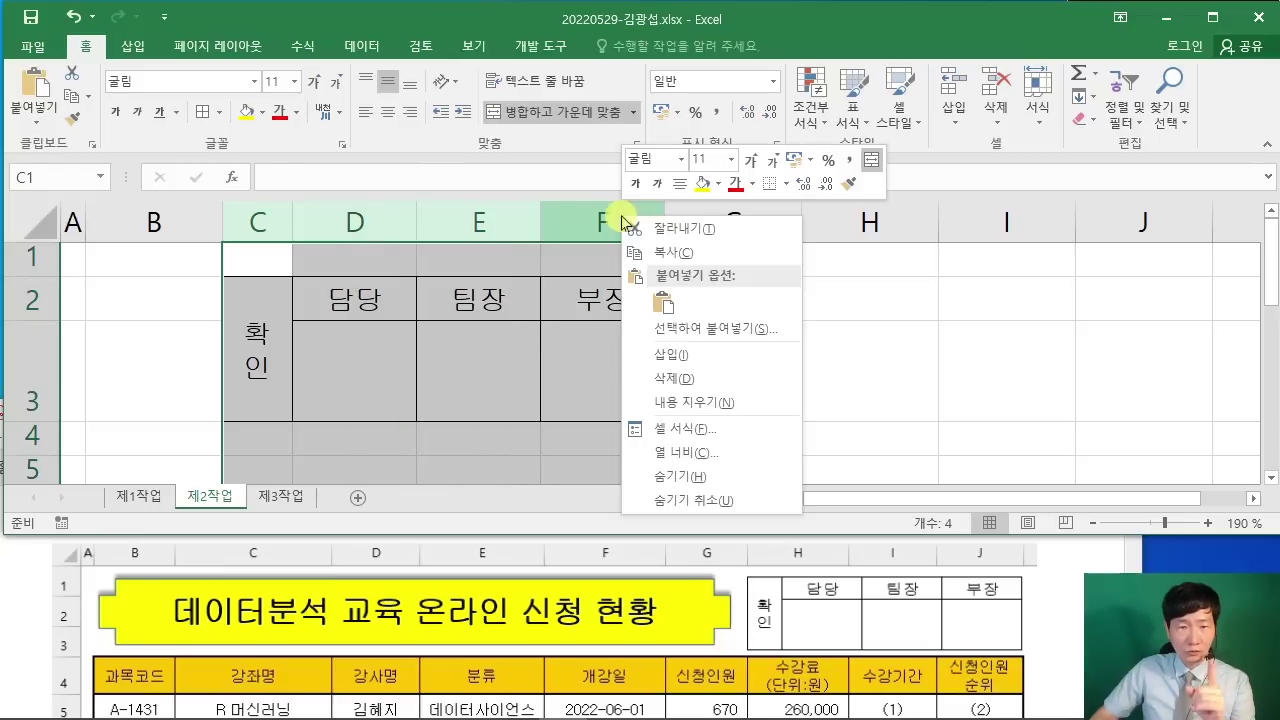
{"action": "left_click", "coordinate": [714, 378]}
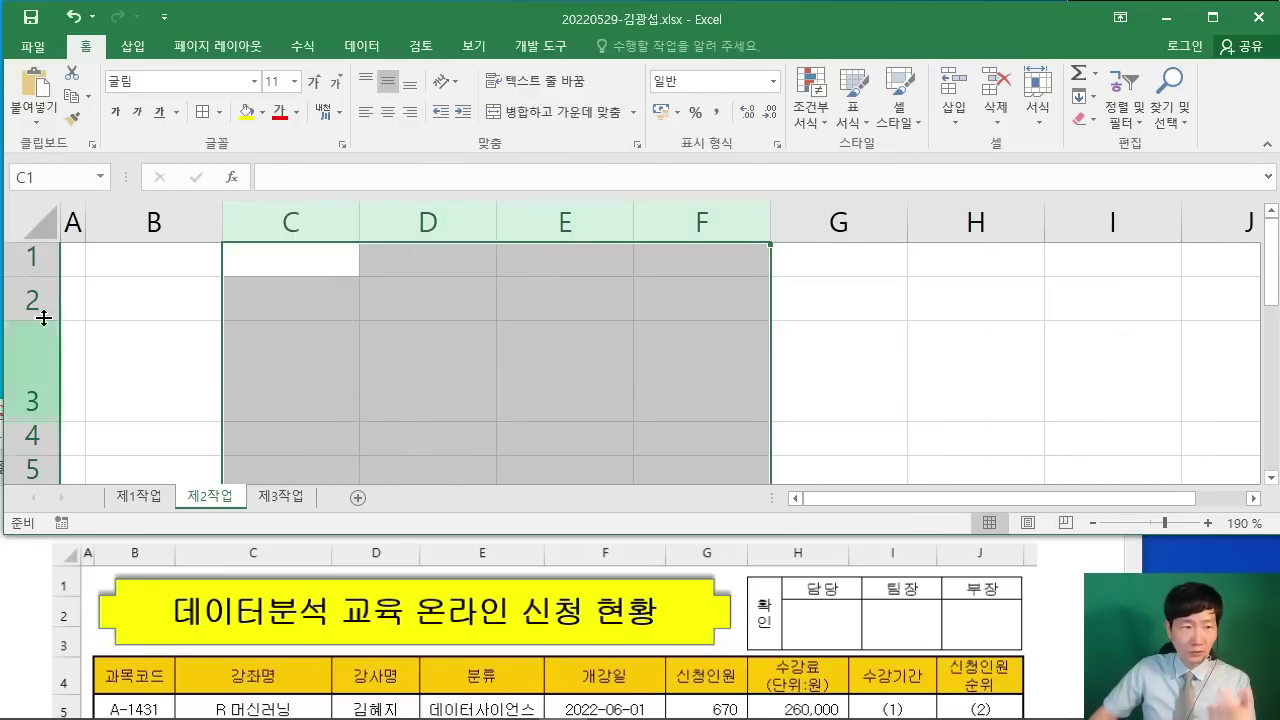
Step: Delete rows 2 and 3, leaving the sheet blank
{"action": "left_click_drag", "start_coordinate": [20, 299], "coordinate": [26, 371]}
{"action": "right_click", "coordinate": [33, 357]}
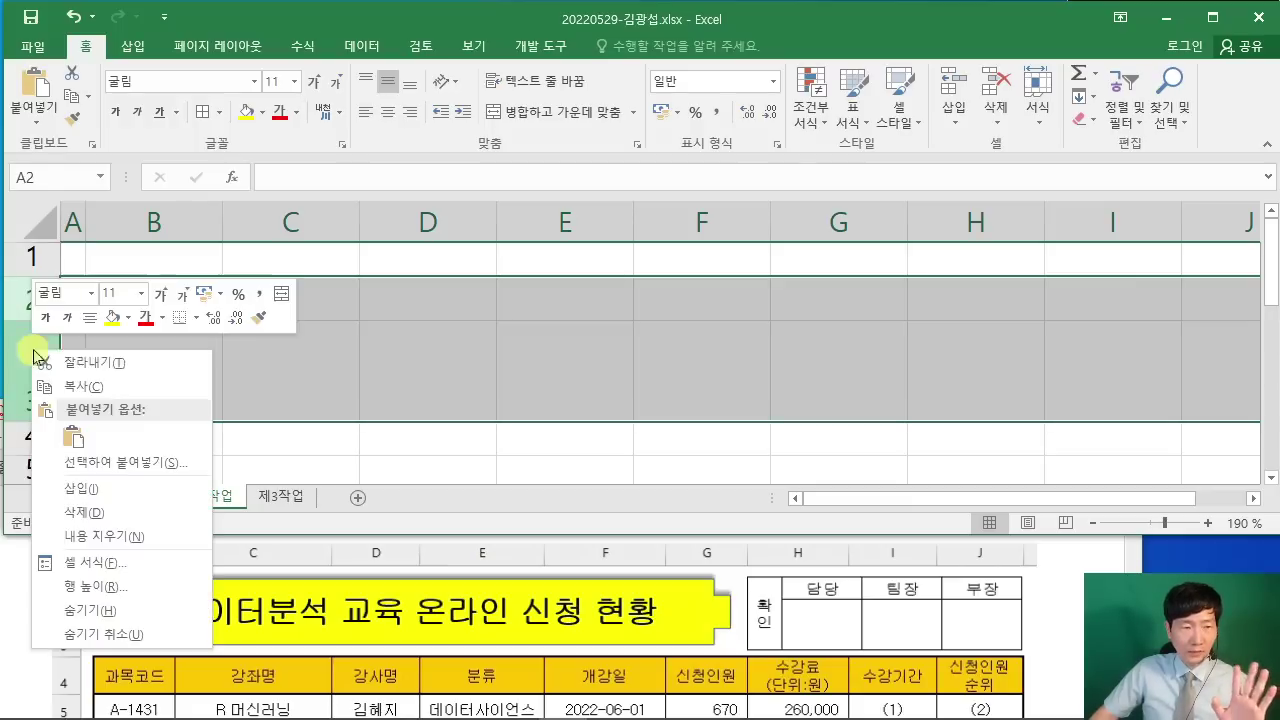
{"action": "left_click", "coordinate": [66, 512]}
{"action": "left_click", "coordinate": [386, 381]}
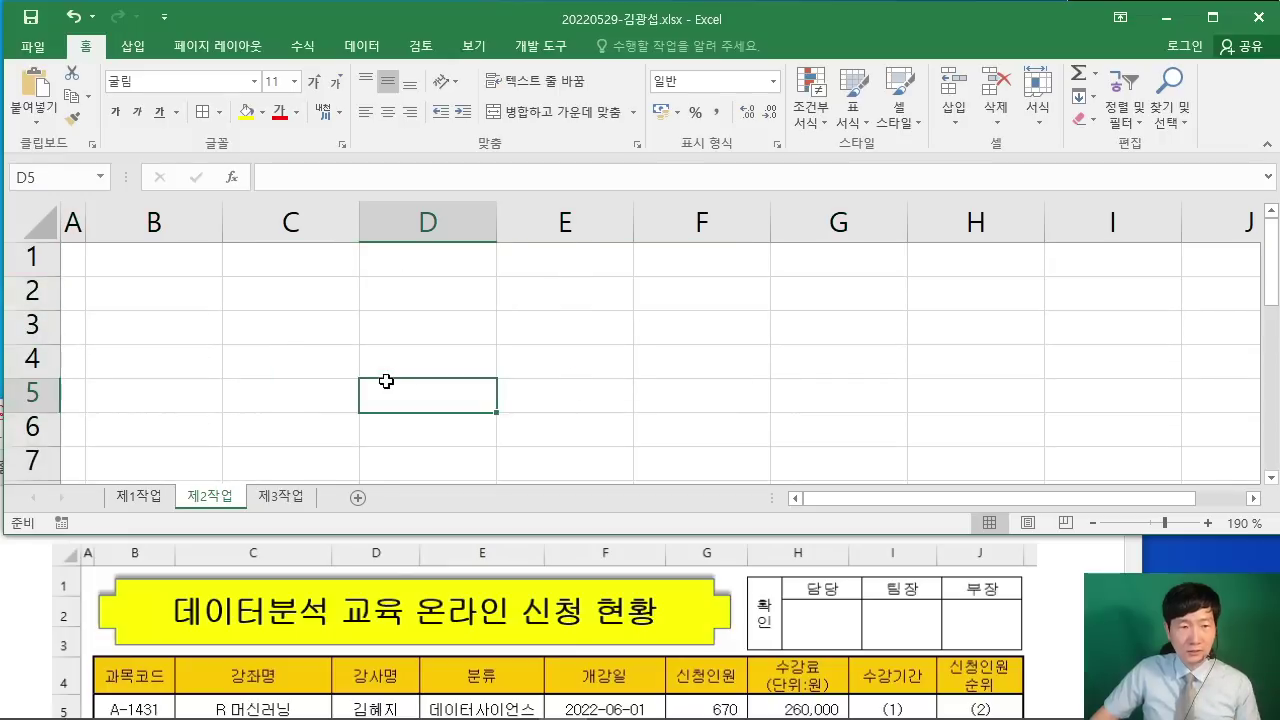
Step: Check the required range in the instructions and select header row B4:J4 on 제1작업
{"action": "left_click", "coordinate": [112, 497]}
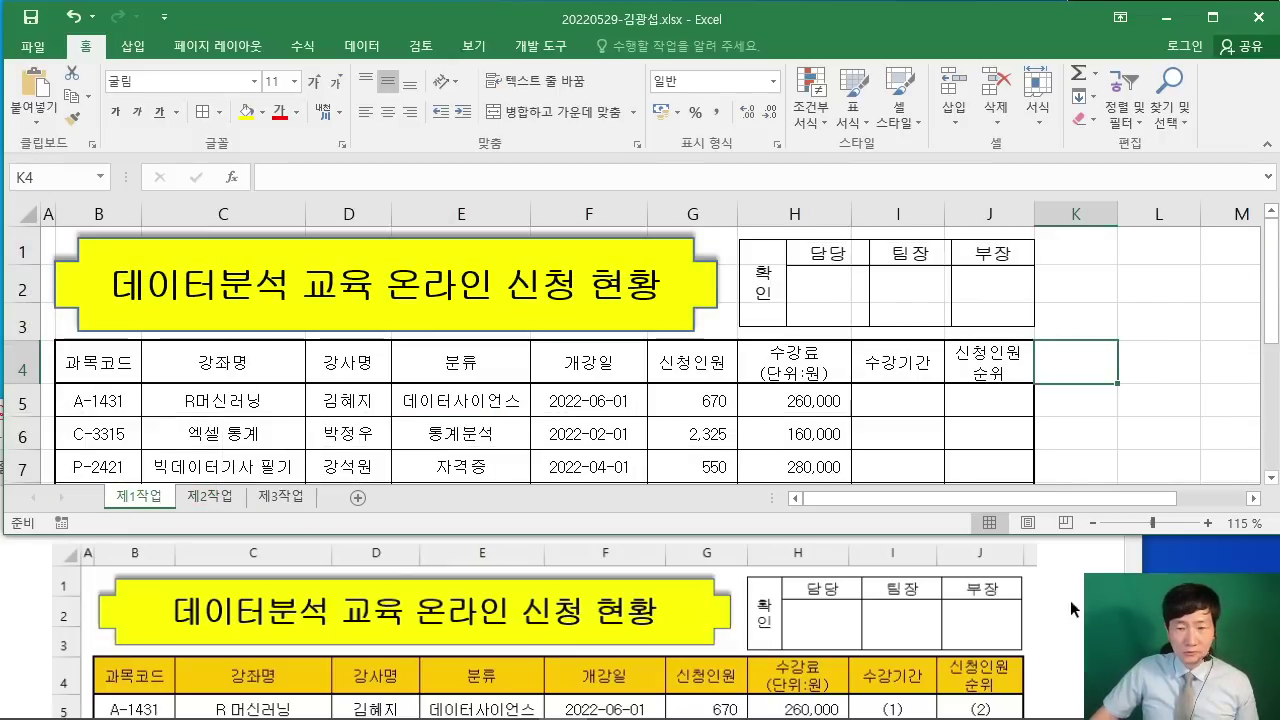
{"action": "left_click", "coordinate": [1075, 607]}
{"action": "scroll", "coordinate": [1079, 609], "scroll_direction": "down", "scroll_amount": 10}
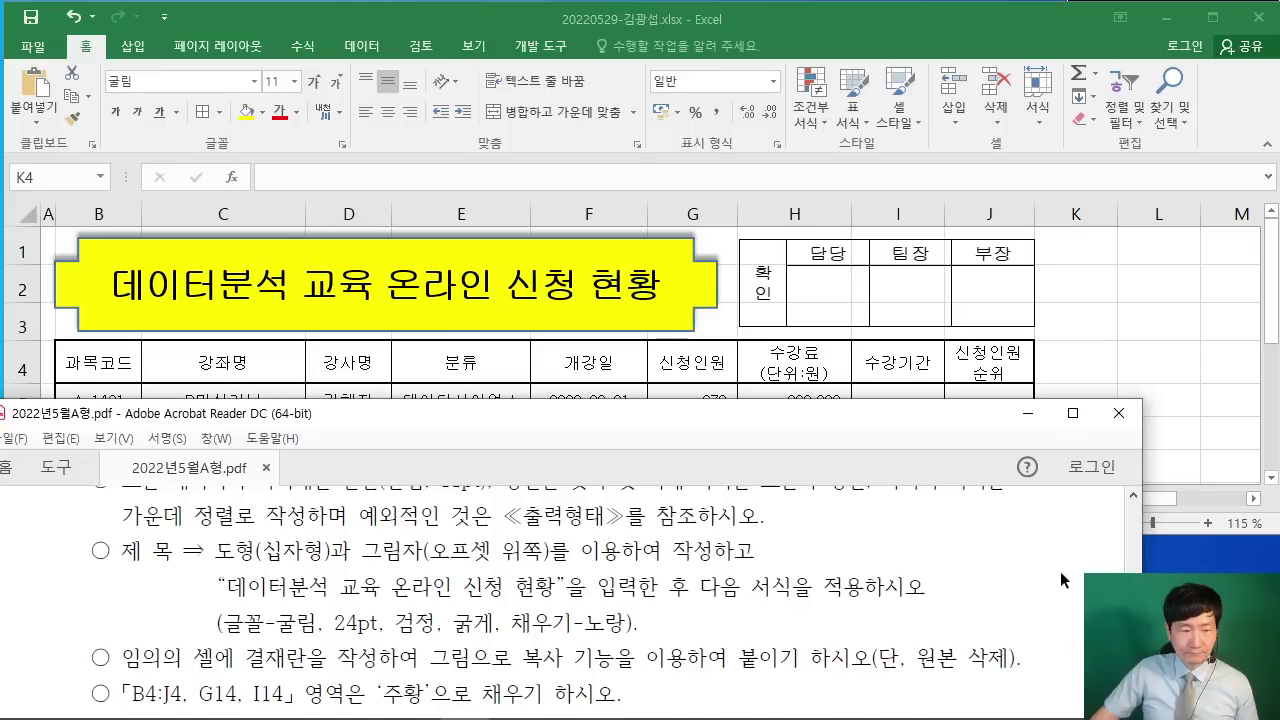
{"action": "scroll", "coordinate": [1060, 571], "scroll_direction": "down", "scroll_amount": 3}
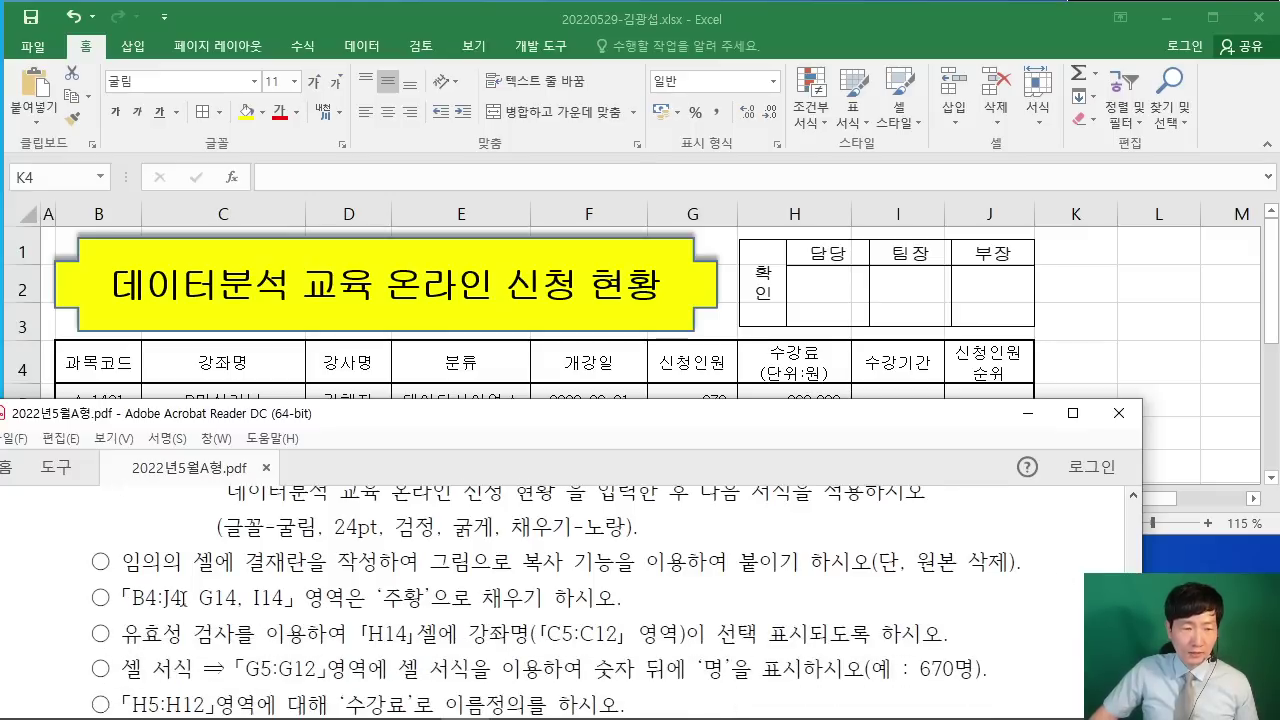
{"action": "left_click_drag", "start_coordinate": [131, 598], "coordinate": [182, 598]}
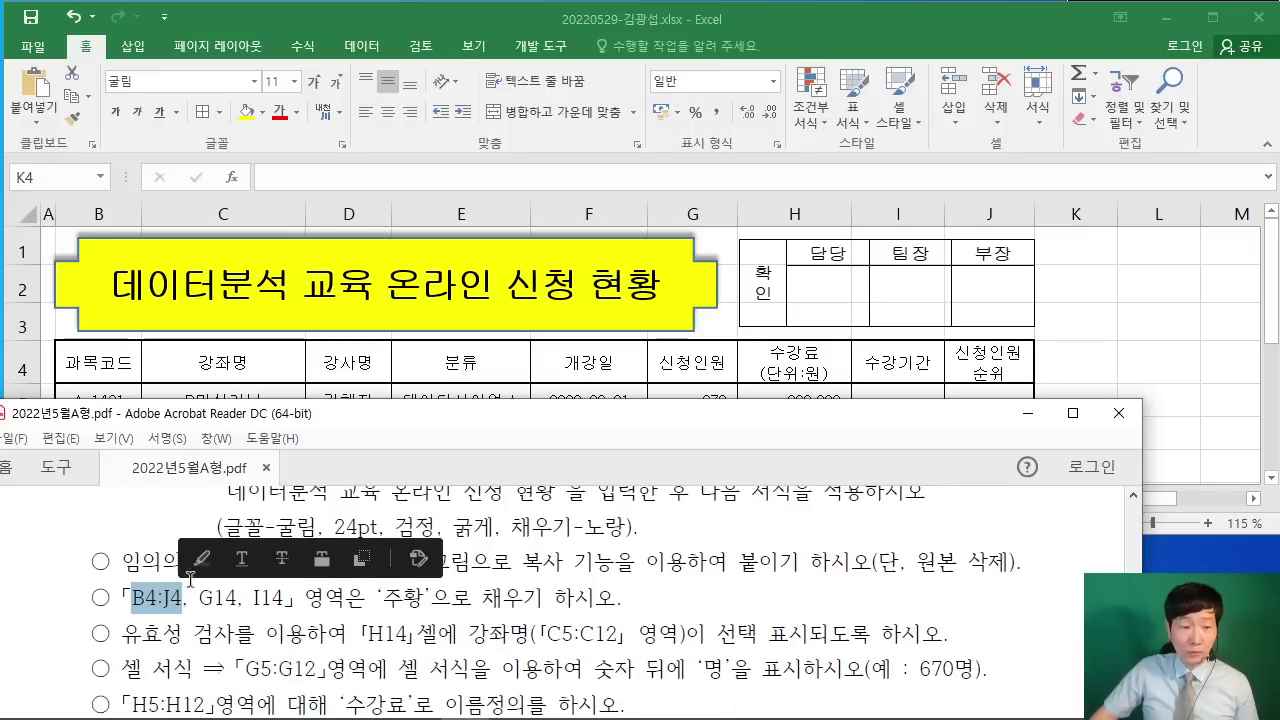
{"action": "key", "text": "alt+Tab"}
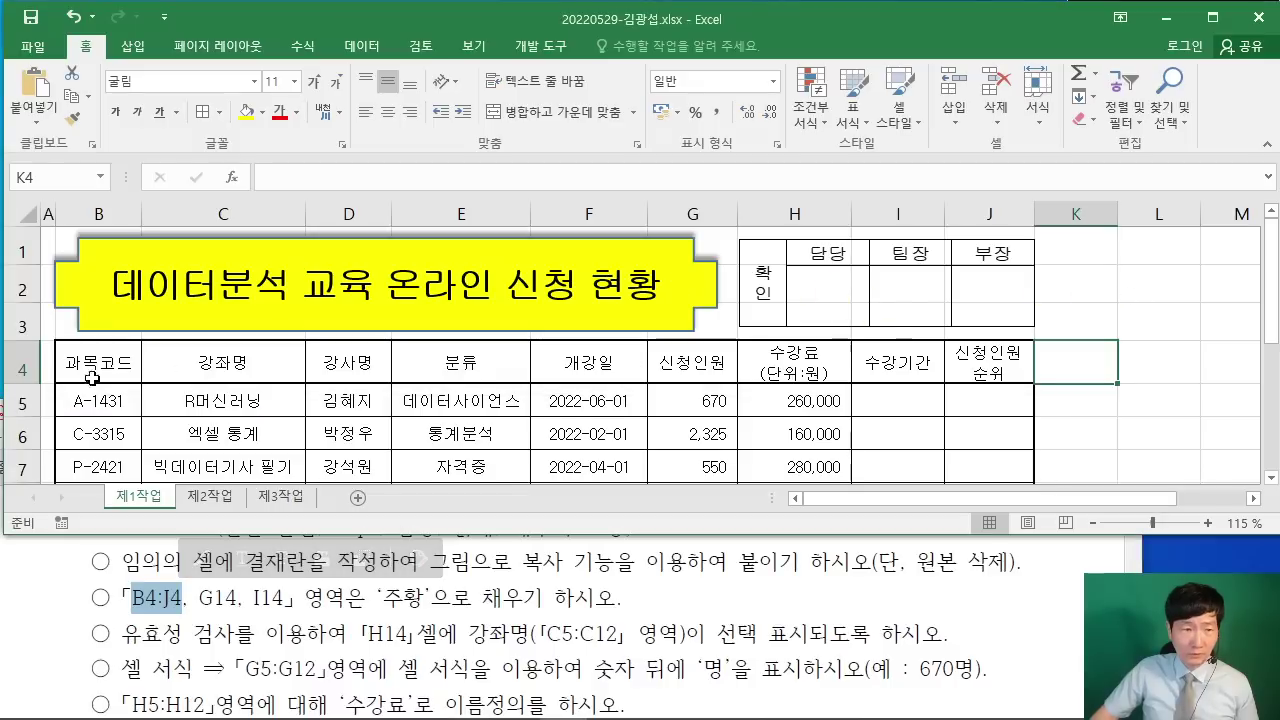
{"action": "left_click_drag", "start_coordinate": [63, 365], "coordinate": [955, 363]}
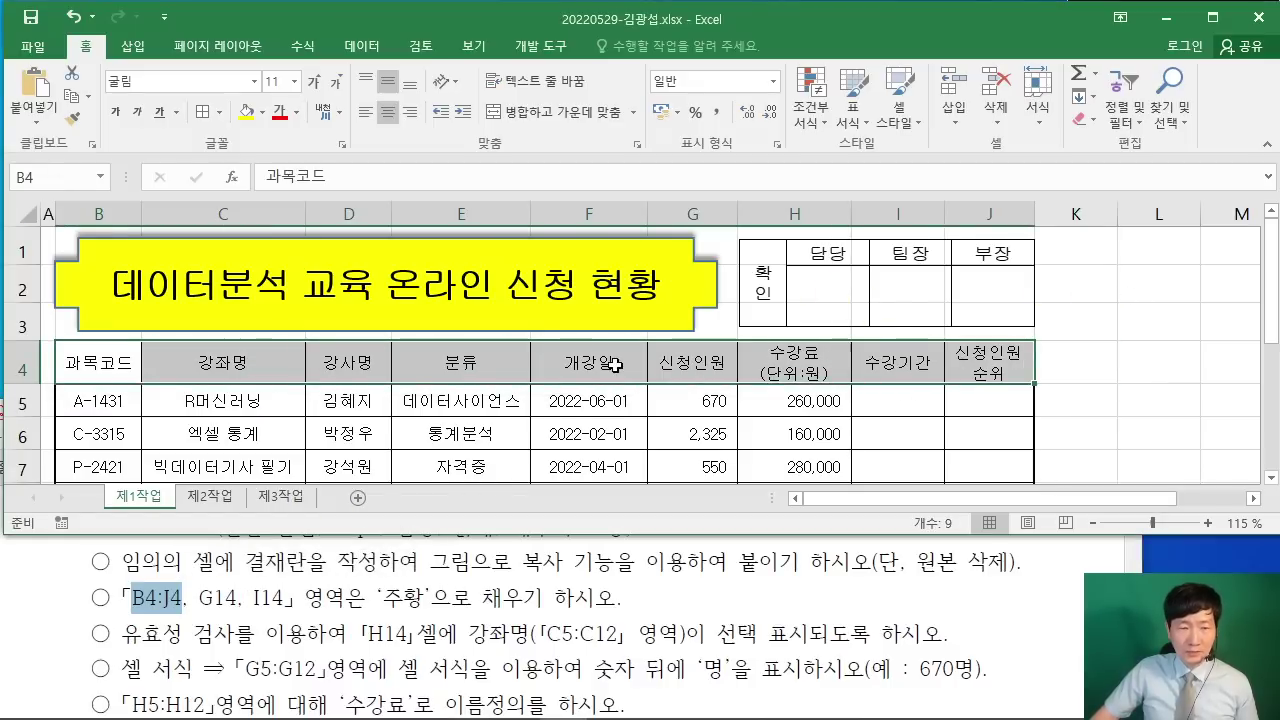
Step: Add G14 and I14 to the B4:J4 selection and fill them all orange
{"action": "scroll", "coordinate": [614, 366], "scroll_direction": "down", "scroll_amount": 3}
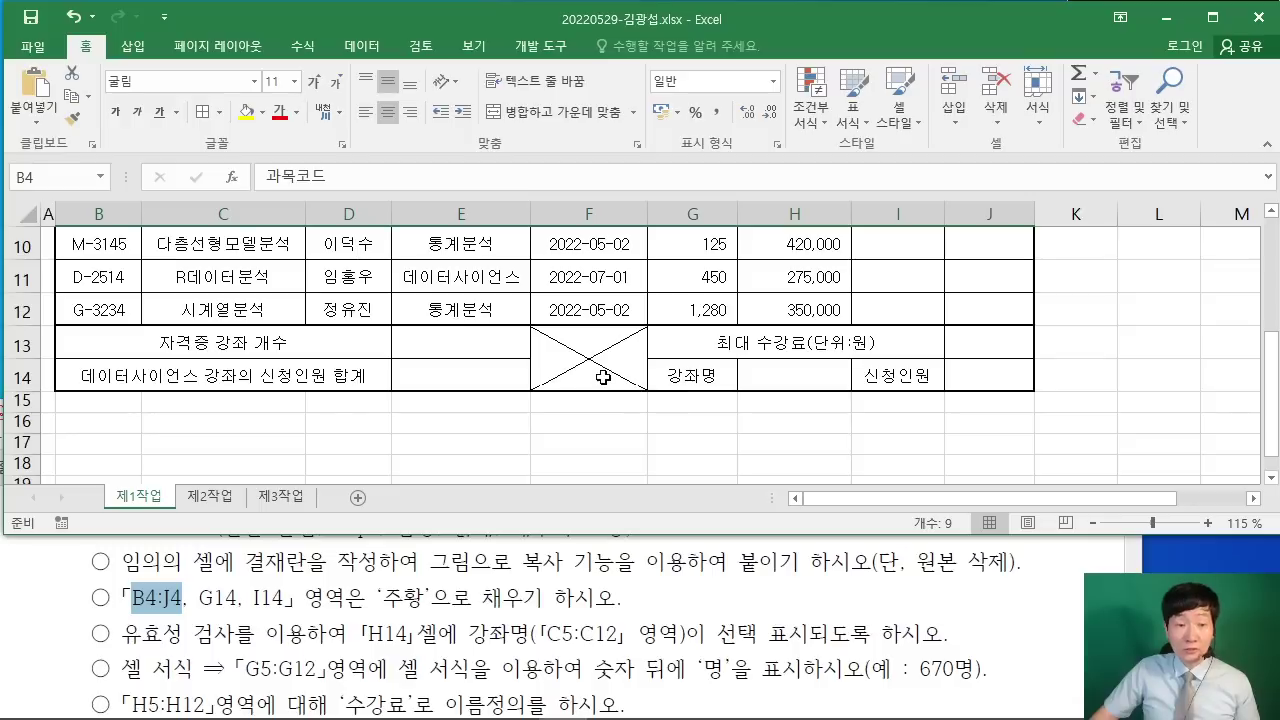
{"action": "left_click_drag", "start_coordinate": [448, 120], "coordinate": [662, 238]}
{"action": "mouse_move", "coordinate": [503, 134]}
{"action": "left_mouse_down"}
{"action": "mouse_move", "coordinate": [480, 140]}
{"action": "mouse_move", "coordinate": [572, 165]}
{"action": "left_mouse_up"}
{"action": "mouse_move", "coordinate": [578, 200]}
{"action": "left_mouse_down"}
{"action": "mouse_move", "coordinate": [625, 125]}
{"action": "mouse_move", "coordinate": [612, 205]}
{"action": "left_mouse_up"}
{"action": "mouse_move", "coordinate": [335, 245]}
{"action": "left_mouse_down"}
{"action": "mouse_move", "coordinate": [408, 216]}
{"action": "mouse_move", "coordinate": [430, 330]}
{"action": "left_mouse_up"}
{"action": "left_click_drag", "start_coordinate": [725, 302], "coordinate": [686, 368]}
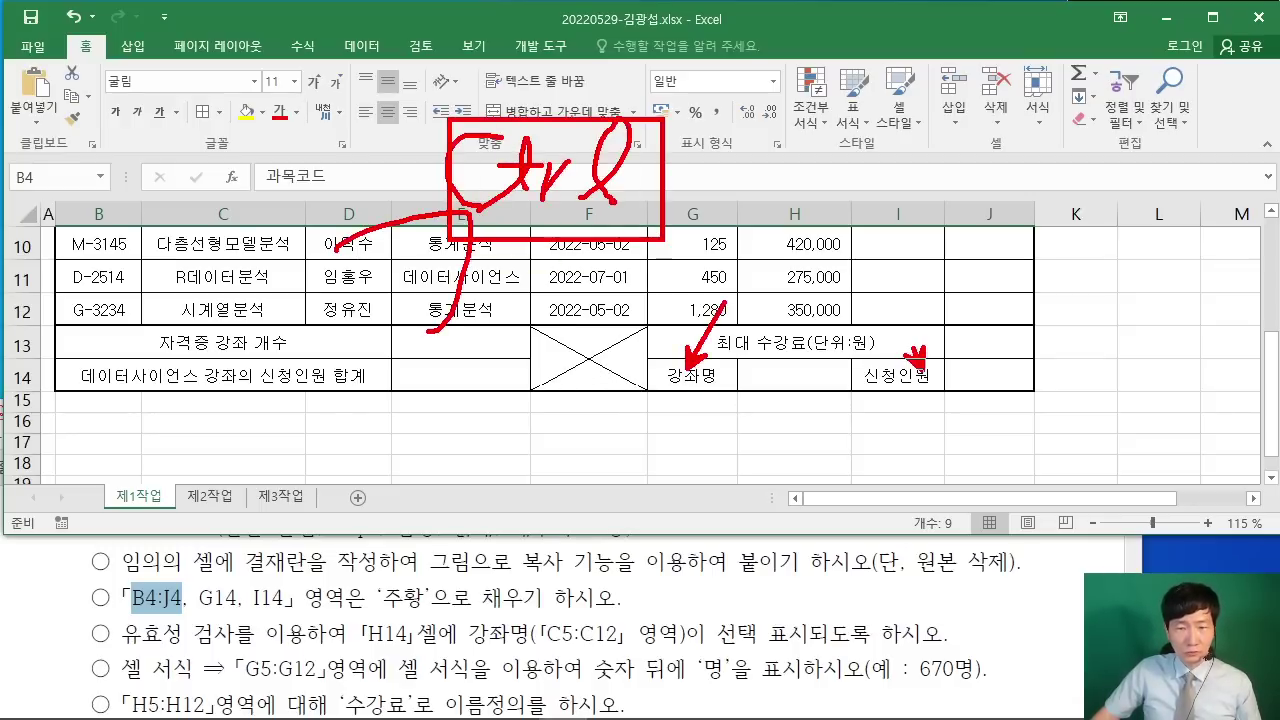
{"action": "key", "text": "Escape"}
{"action": "left_click", "coordinate": [734, 378], "text": "ctrl"}
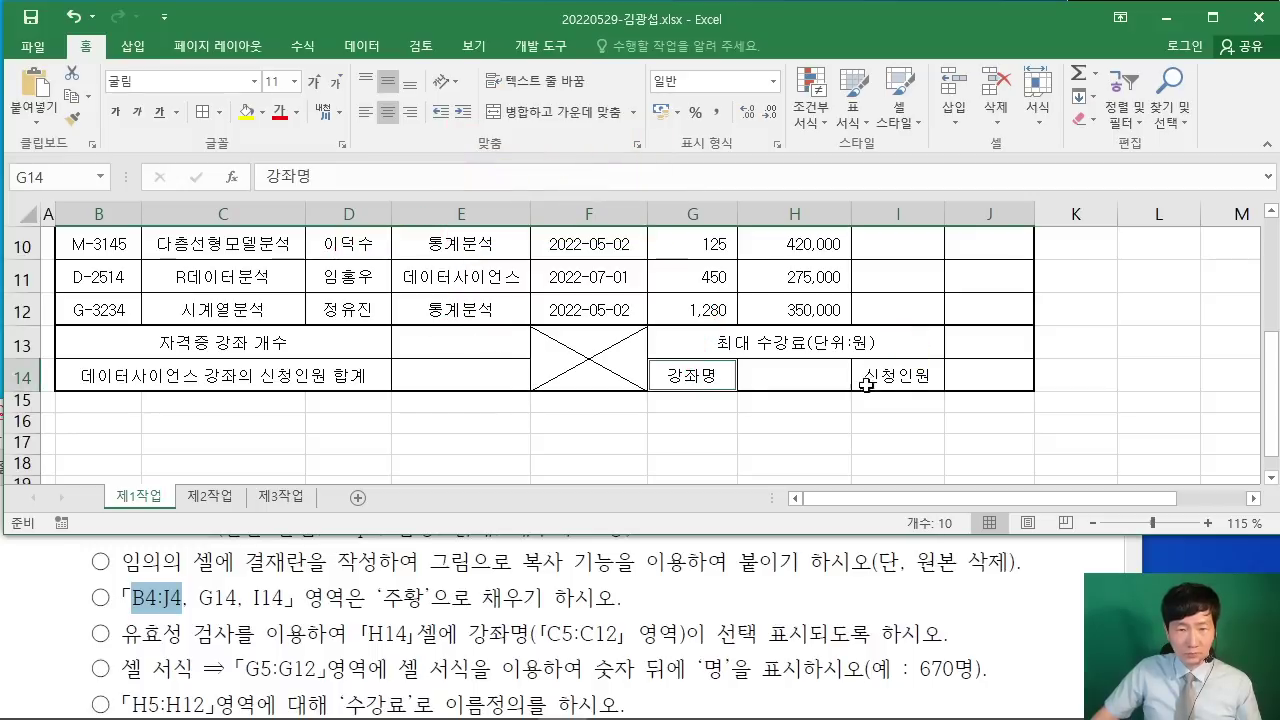
{"action": "left_click", "coordinate": [922, 377], "text": "ctrl"}
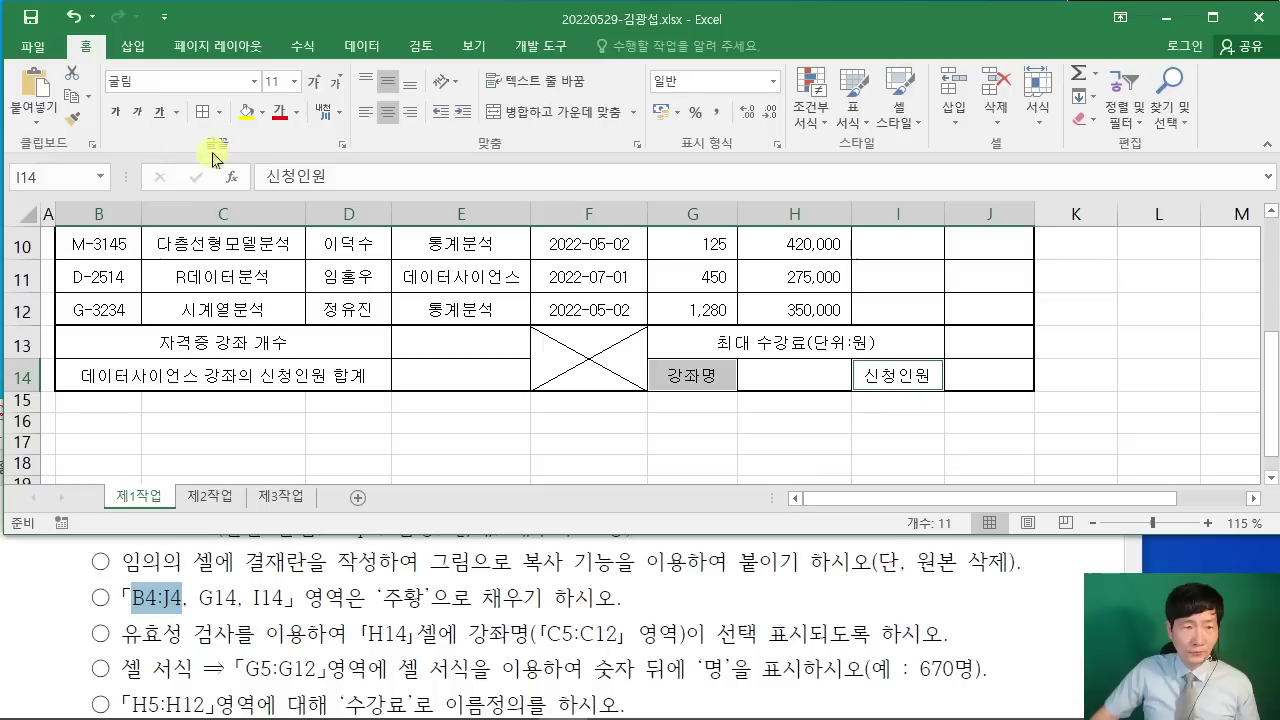
{"action": "left_click", "coordinate": [261, 112]}
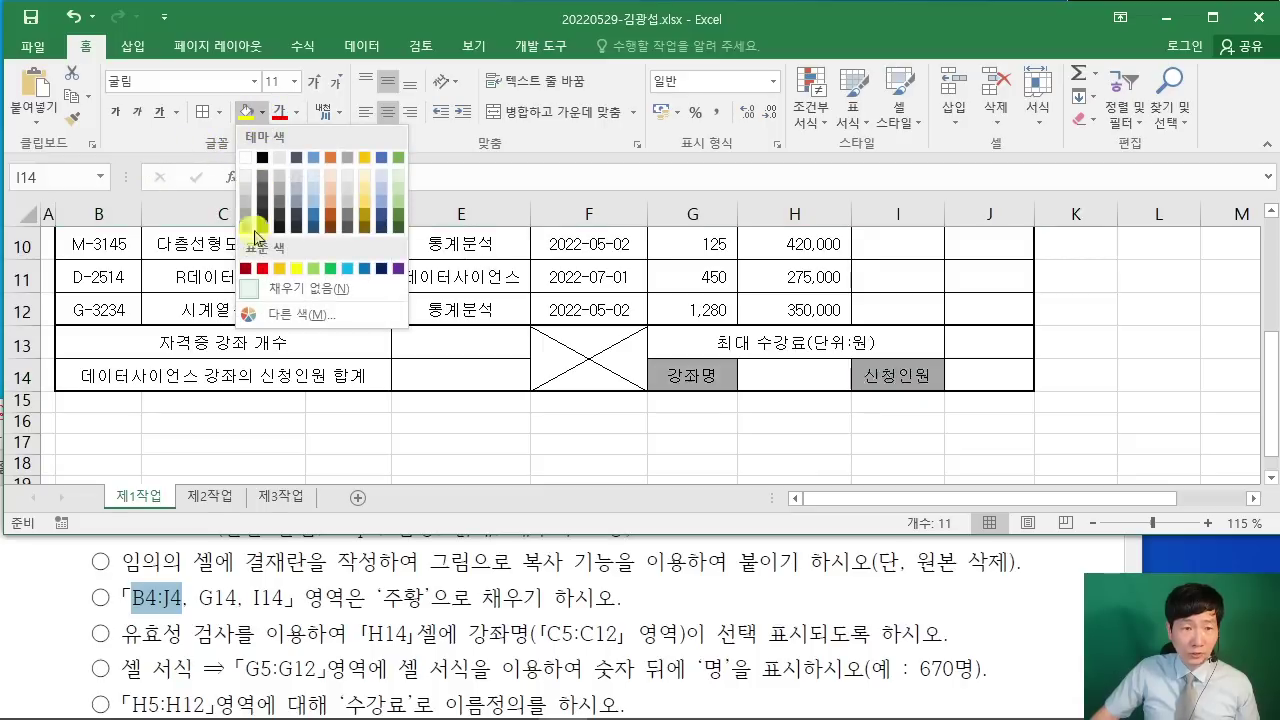
{"action": "left_click", "coordinate": [281, 269]}
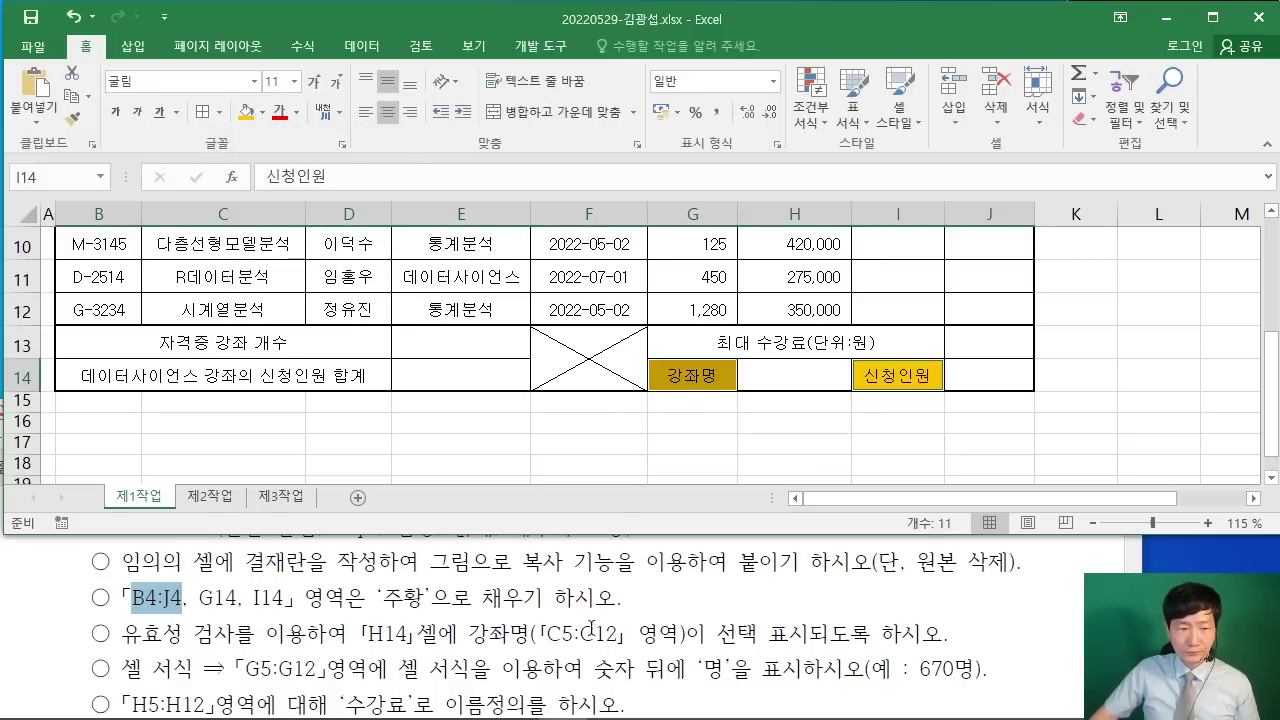
{"action": "left_click_drag", "start_coordinate": [122, 634], "coordinate": [572, 636]}
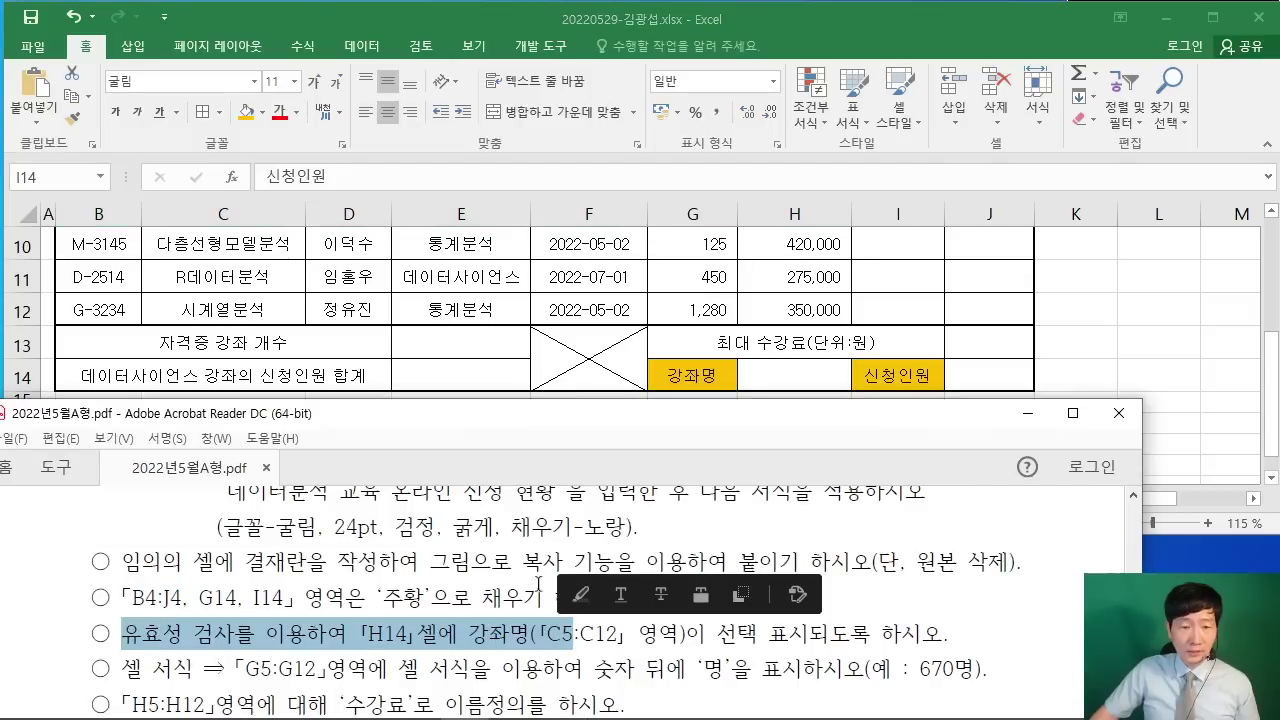
Step: Start a Data Validation rule on H14 that allows a List
{"action": "left_click", "coordinate": [815, 372]}
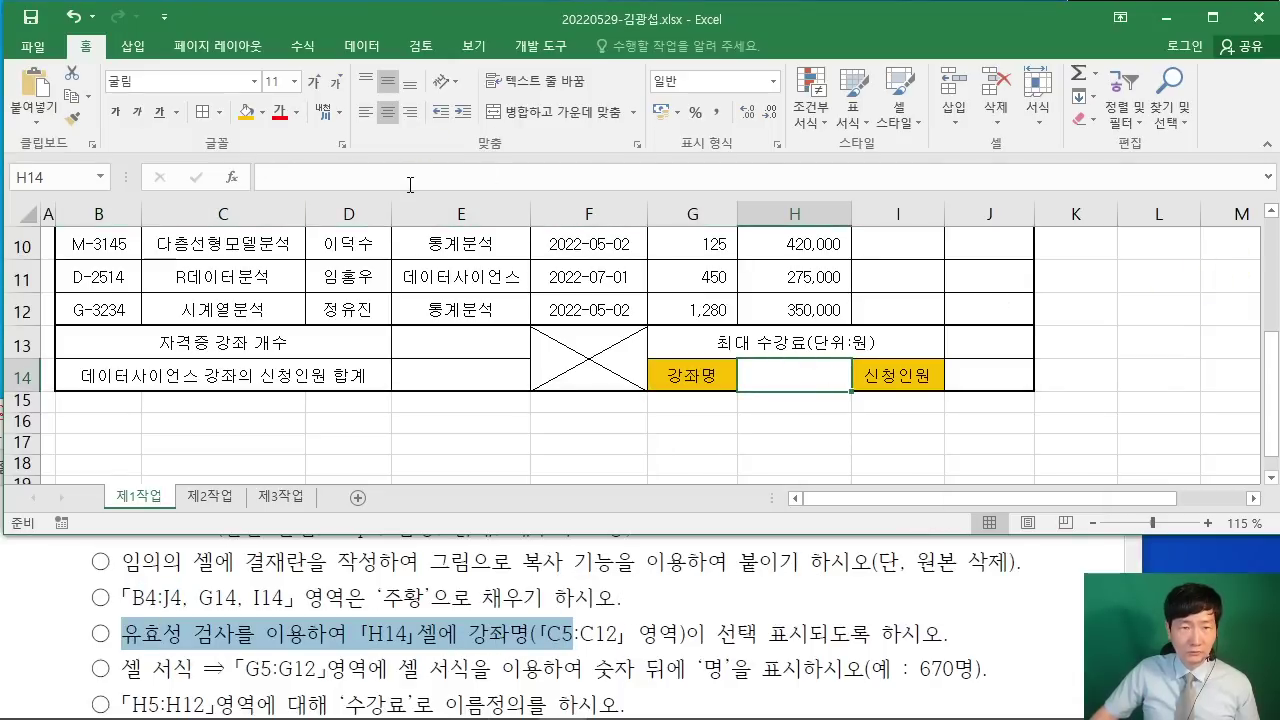
{"action": "left_click", "coordinate": [363, 46]}
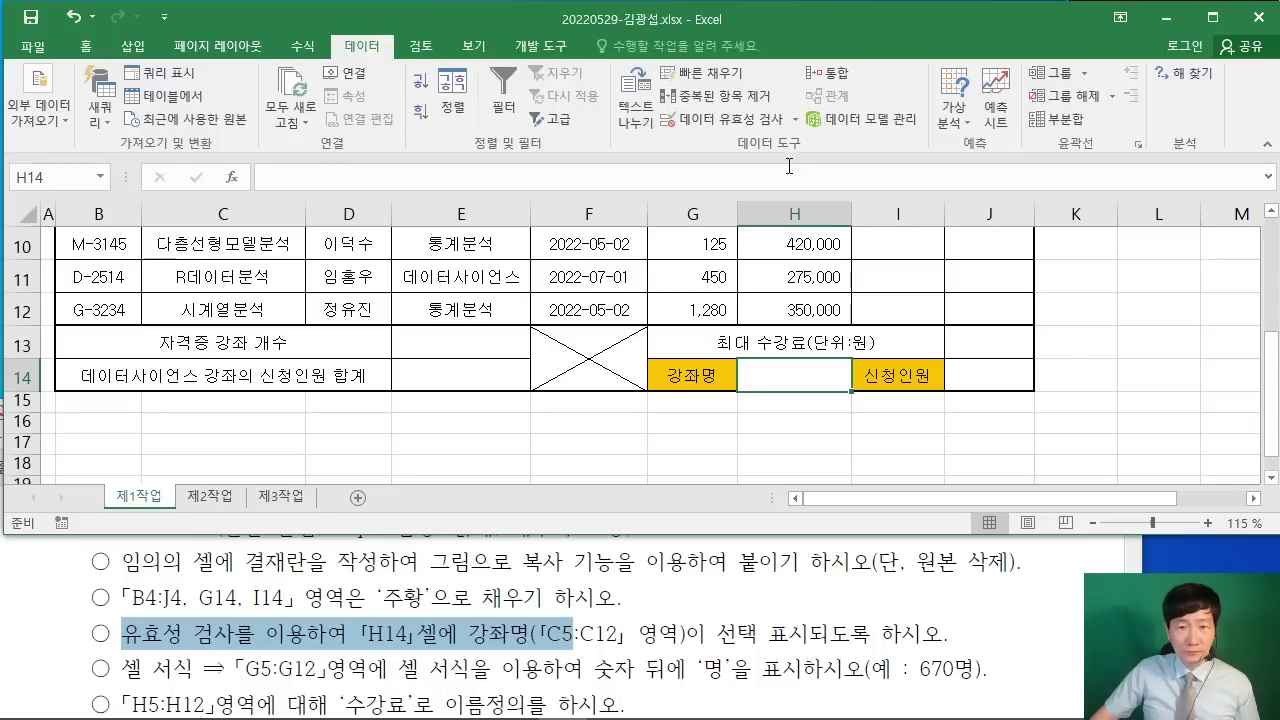
{"action": "left_click", "coordinate": [740, 125]}
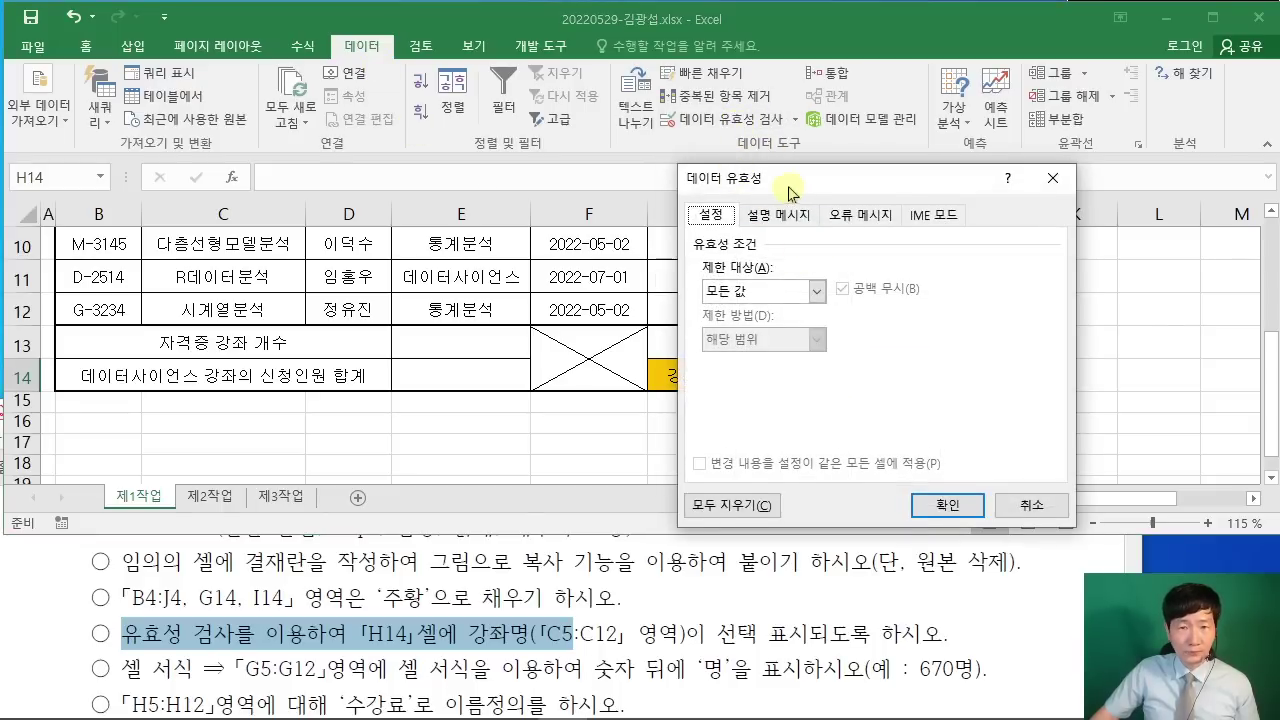
{"action": "left_click_drag", "start_coordinate": [790, 166], "coordinate": [508, 100]}
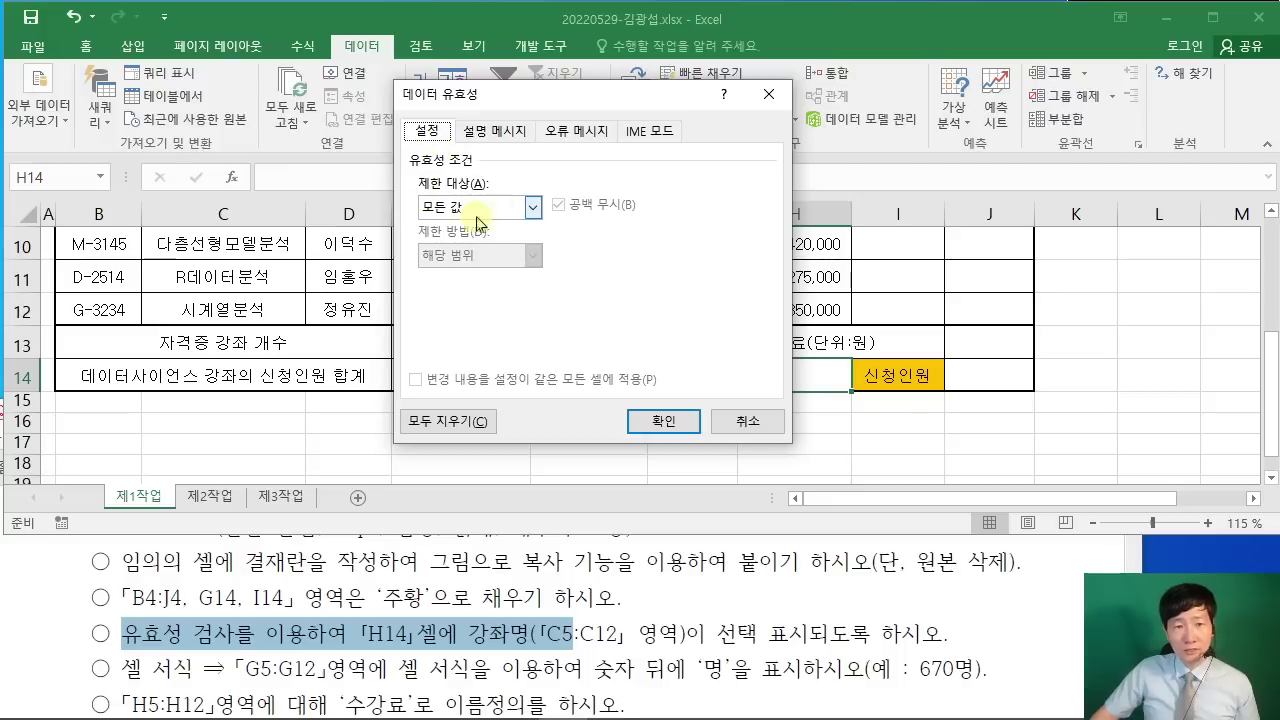
{"action": "left_click", "coordinate": [535, 209]}
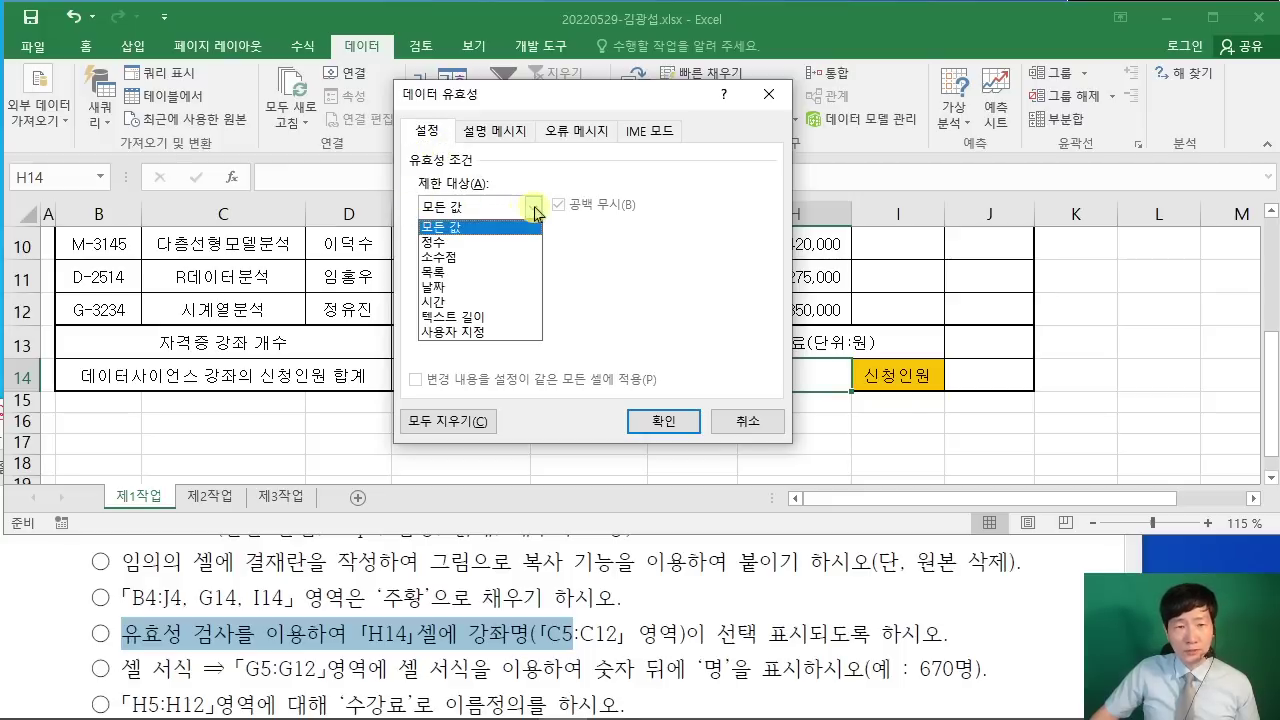
{"action": "left_click", "coordinate": [498, 271]}
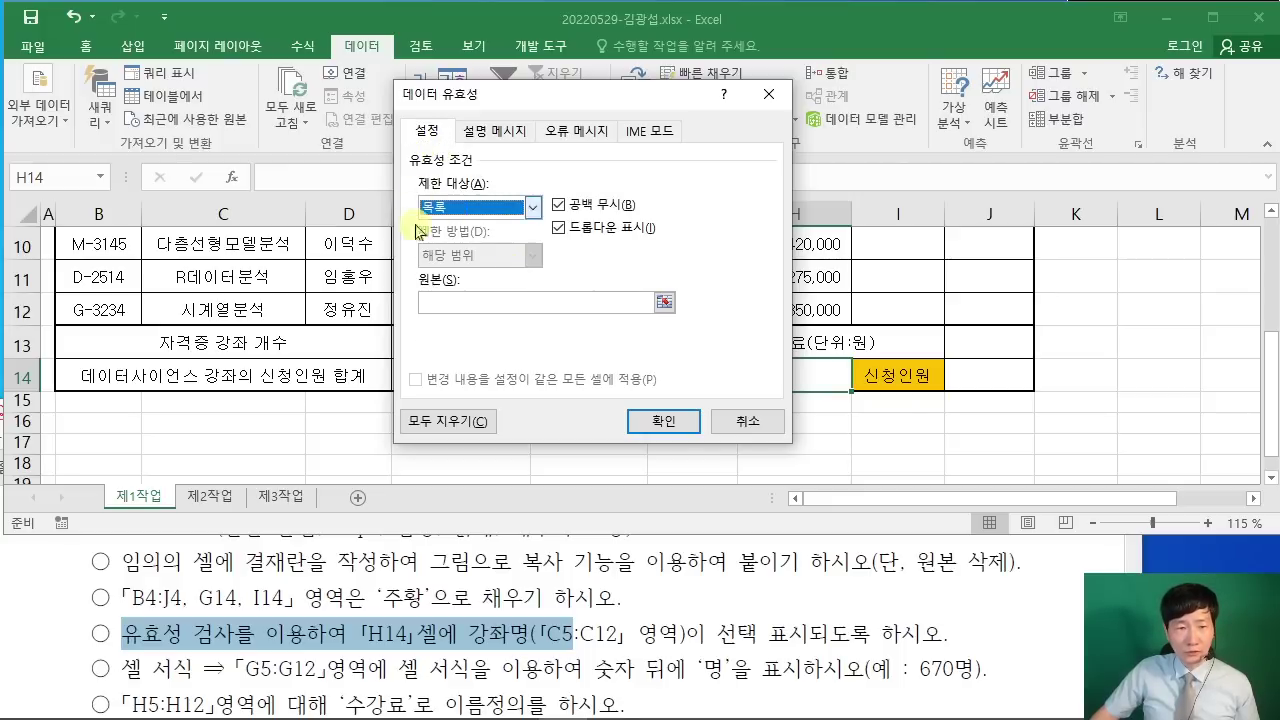
{"action": "left_click", "coordinate": [559, 637]}
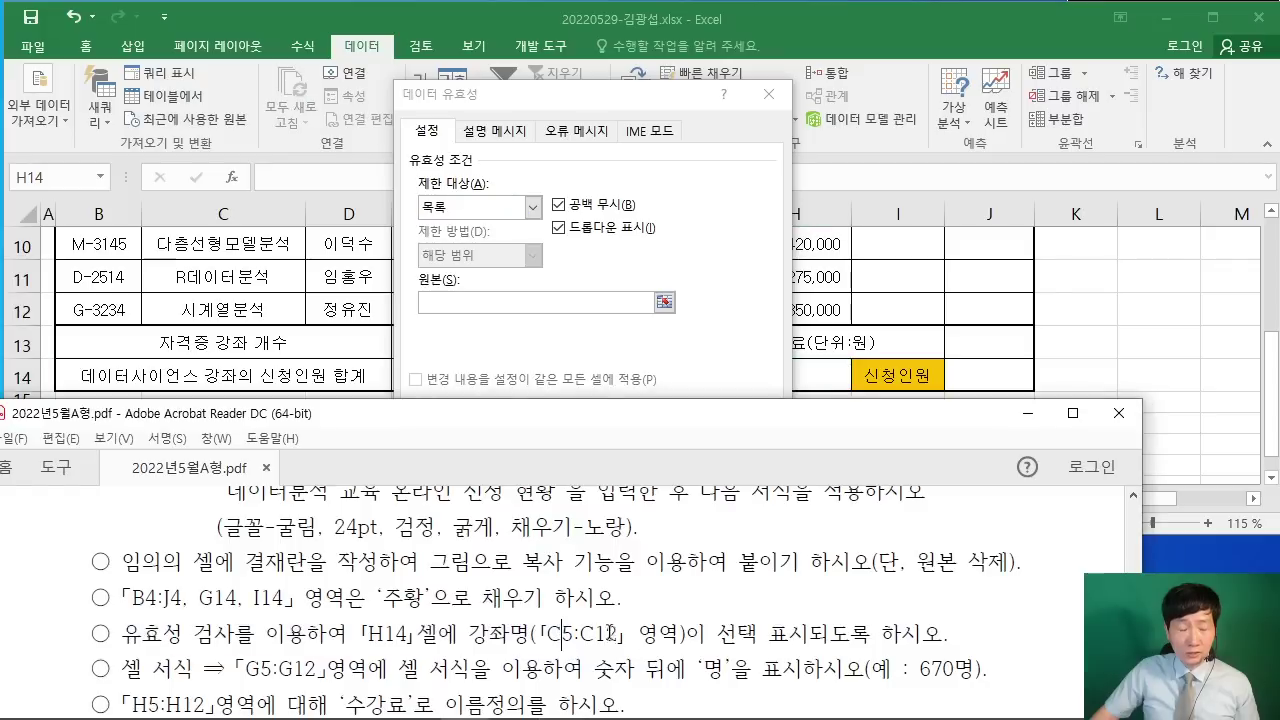
{"action": "left_click", "coordinate": [472, 302]}
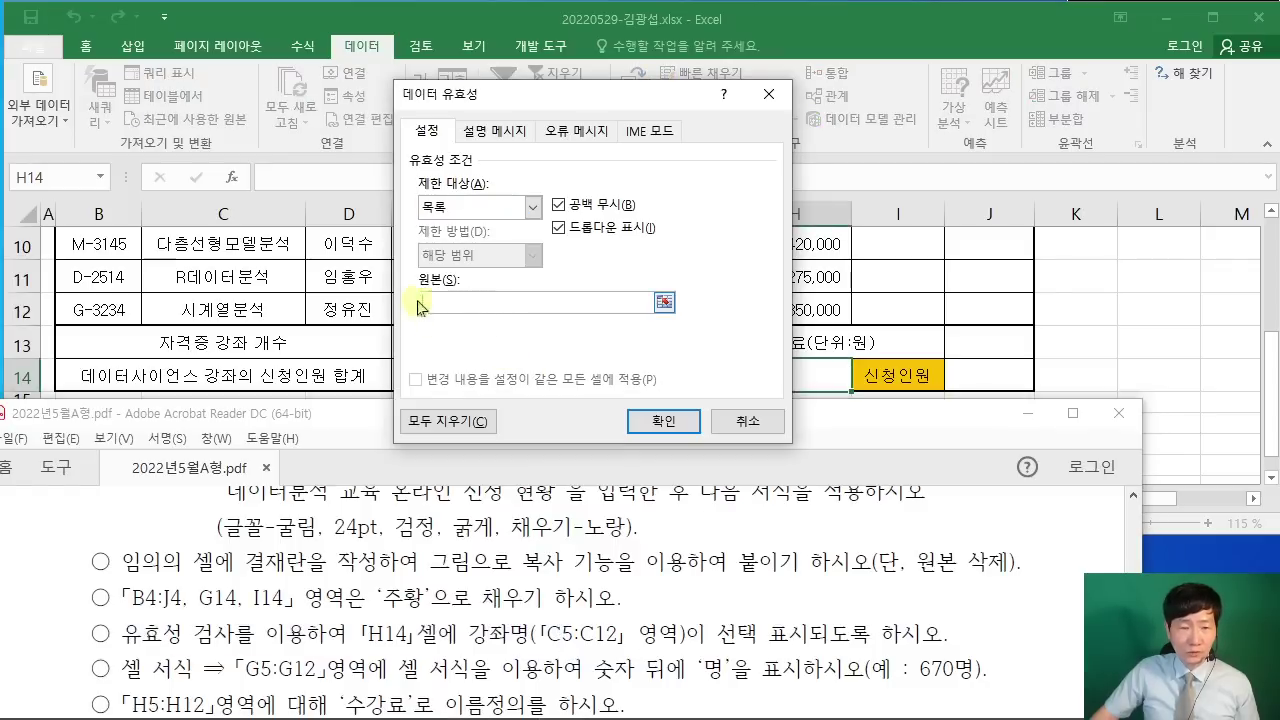
Step: Set the list source to =$C$5:$C$12 and confirm the rule
{"action": "scroll", "coordinate": [290, 300], "scroll_direction": "up", "scroll_amount": 2}
{"action": "left_click_drag", "start_coordinate": [240, 291], "coordinate": [266, 390]}
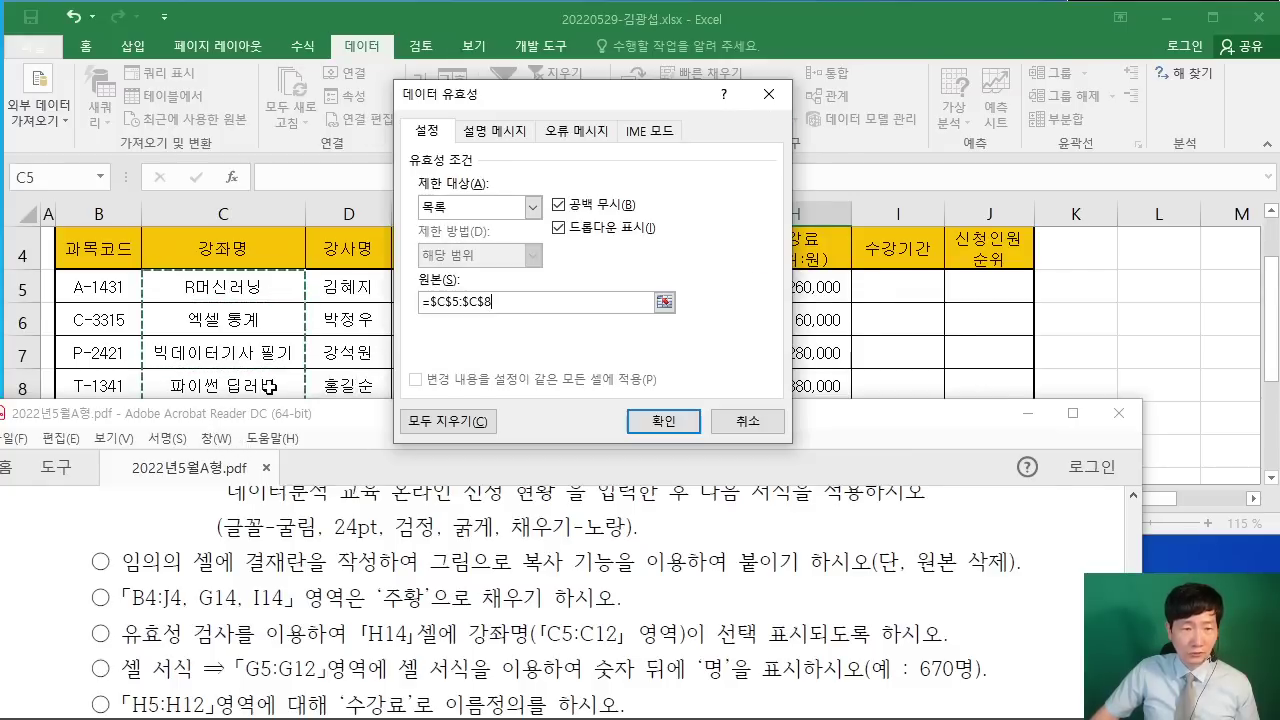
{"action": "left_click_drag", "start_coordinate": [929, 414], "coordinate": [910, 505]}
{"action": "left_click", "coordinate": [440, 301]}
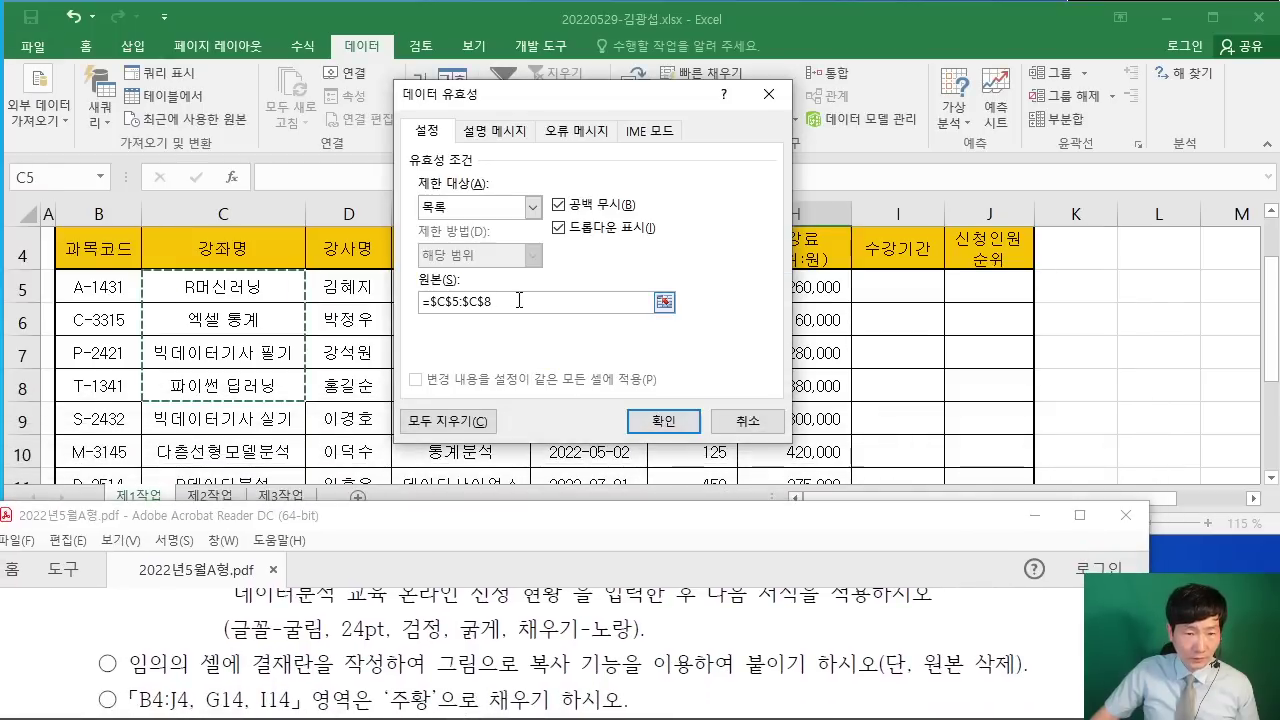
{"action": "left_click", "coordinate": [178, 283]}
{"action": "left_click_drag", "start_coordinate": [178, 283], "coordinate": [216, 374]}
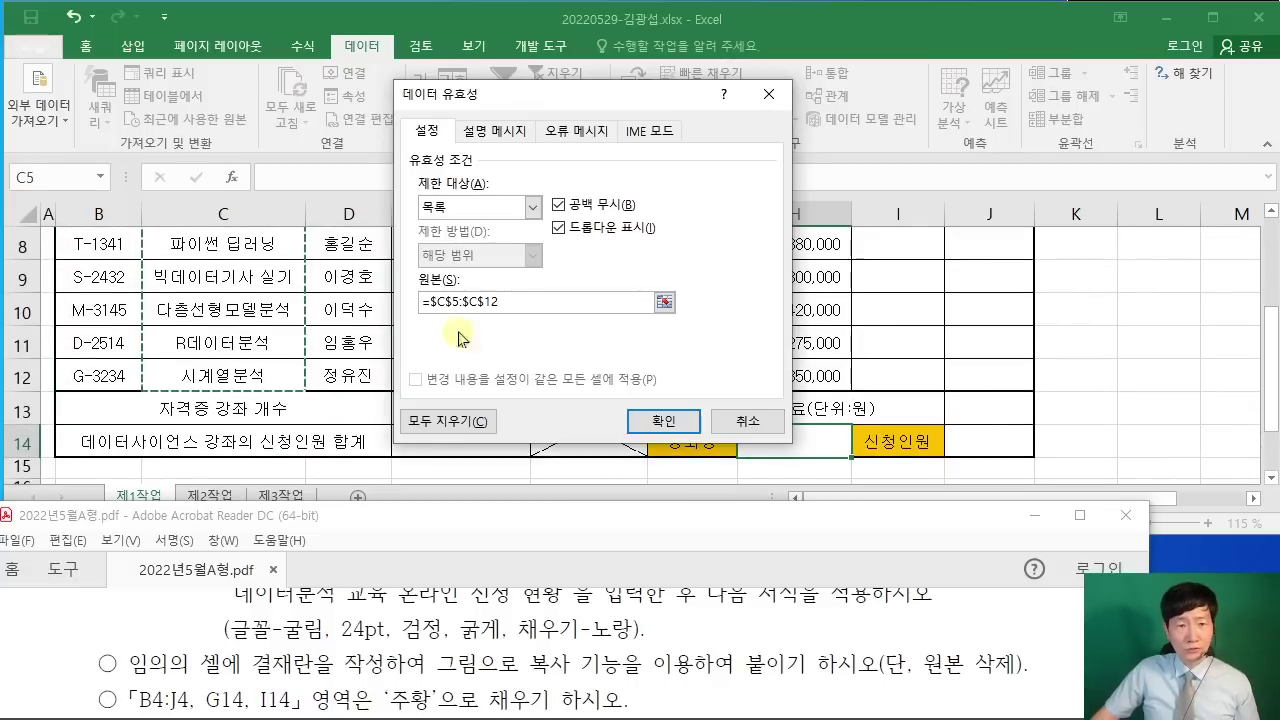
{"action": "left_click", "coordinate": [671, 423]}
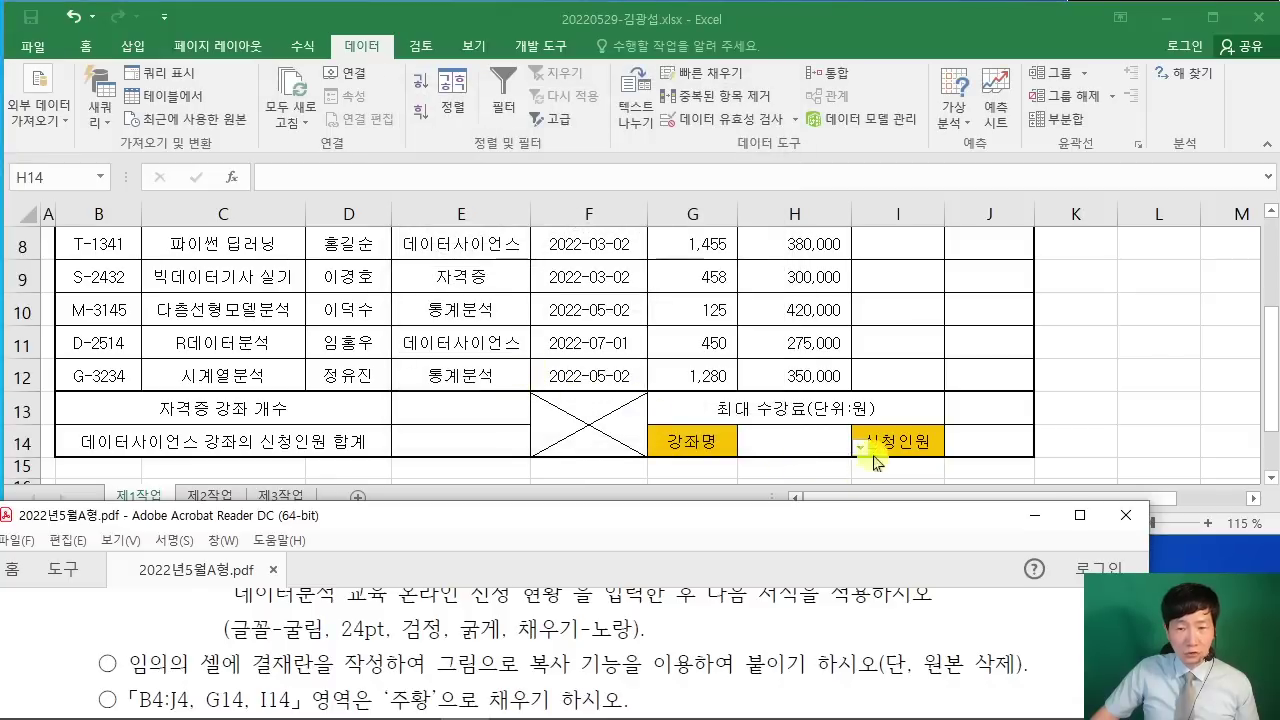
Step: Choose R머신러닝 from H14's new dropdown
{"action": "scroll", "coordinate": [829, 620], "scroll_direction": "up", "scroll_amount": 3}
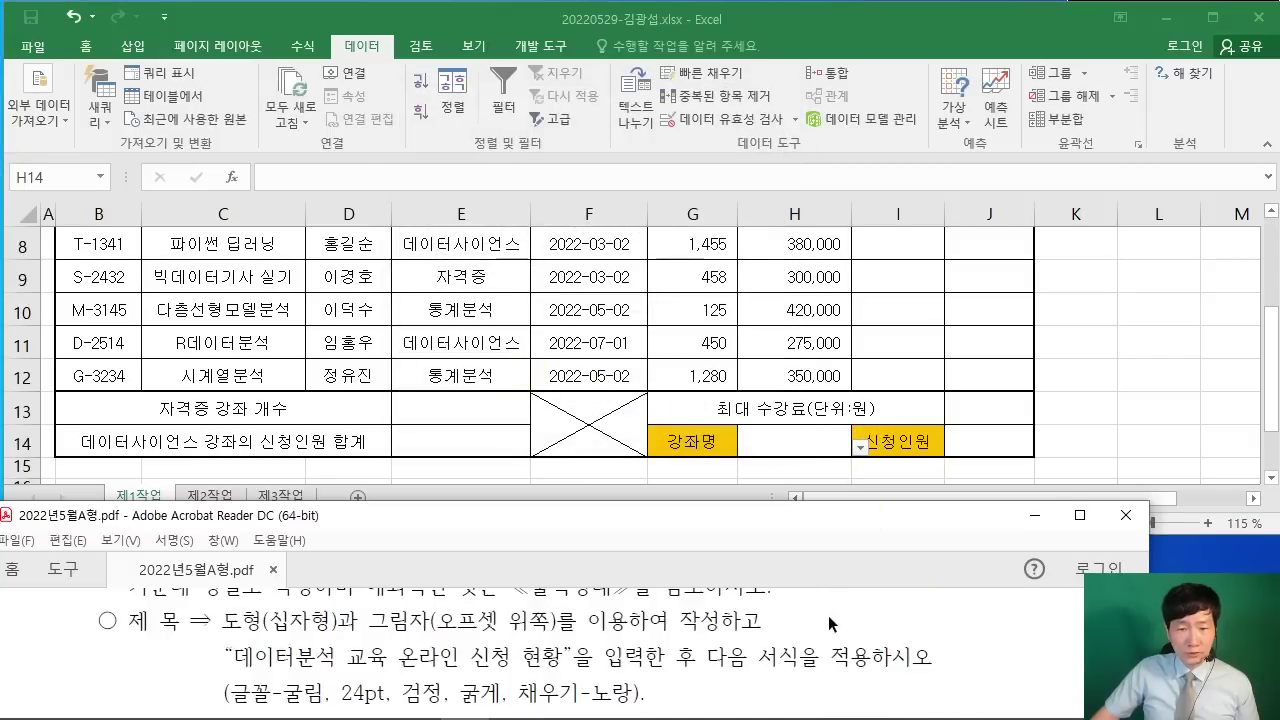
{"action": "scroll", "coordinate": [829, 624], "scroll_direction": "up", "scroll_amount": 3}
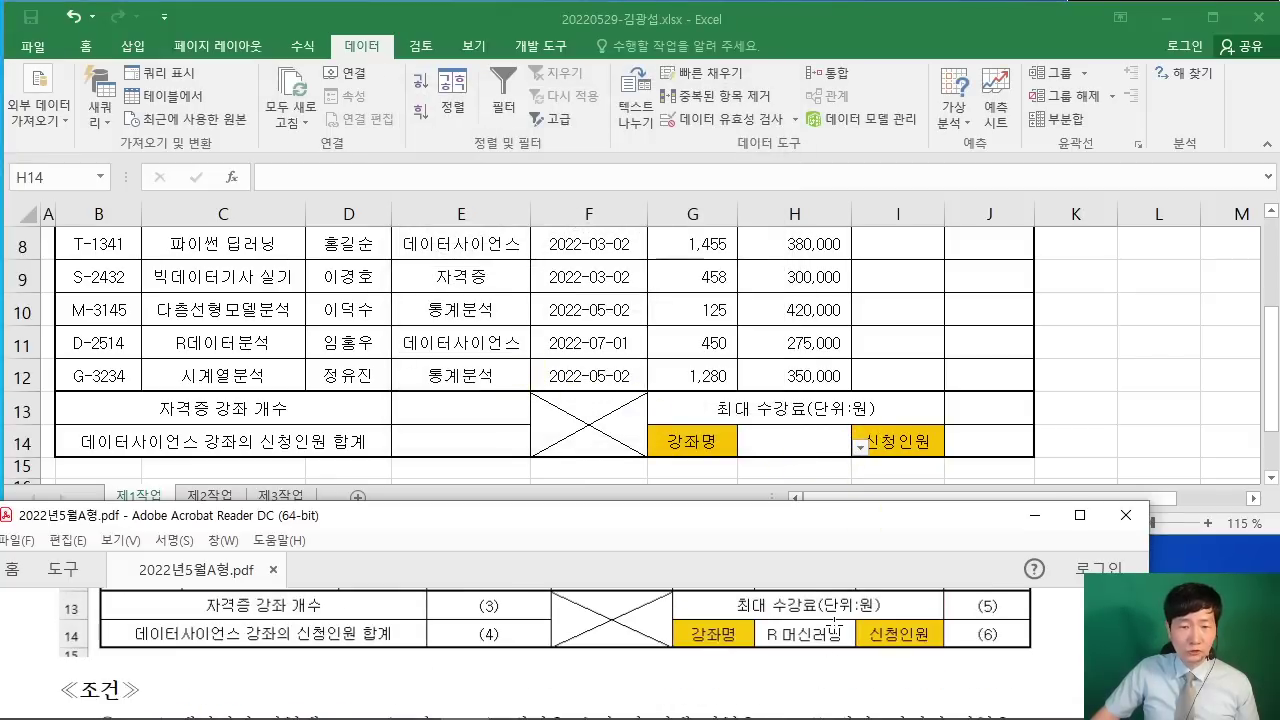
{"action": "left_click", "coordinate": [864, 455]}
{"action": "left_click", "coordinate": [862, 452]}
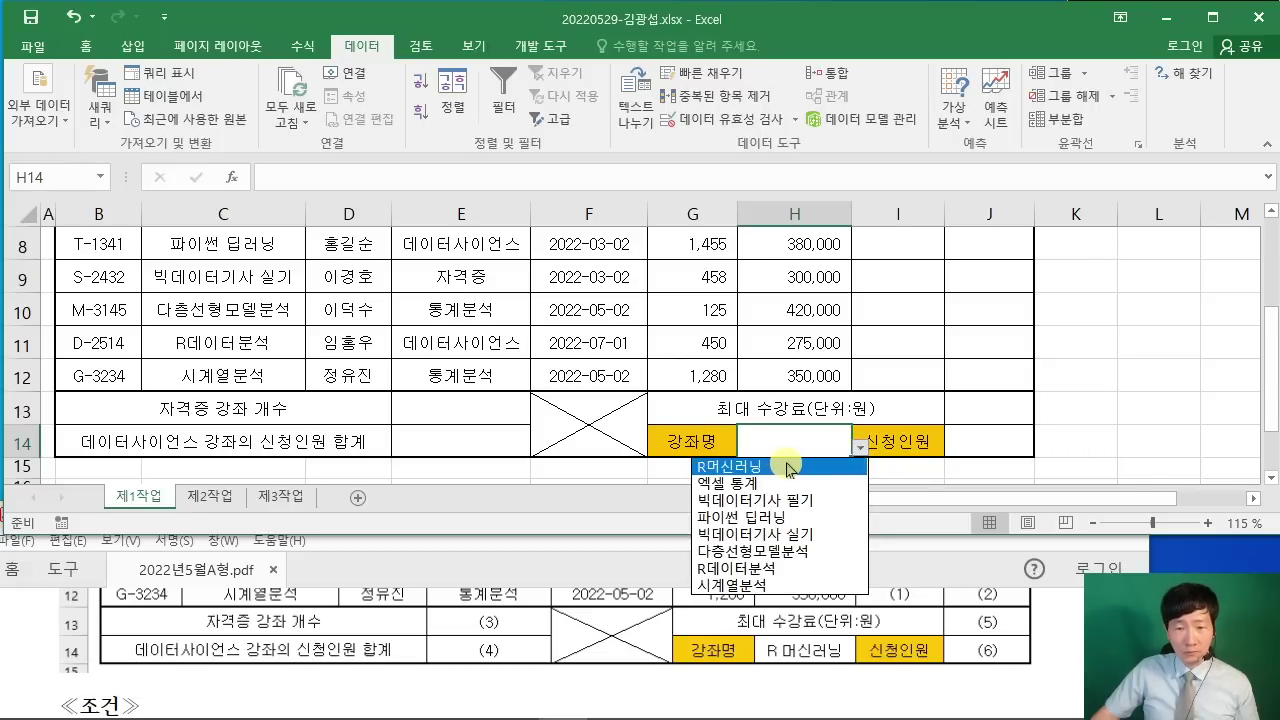
{"action": "left_click", "coordinate": [792, 467]}
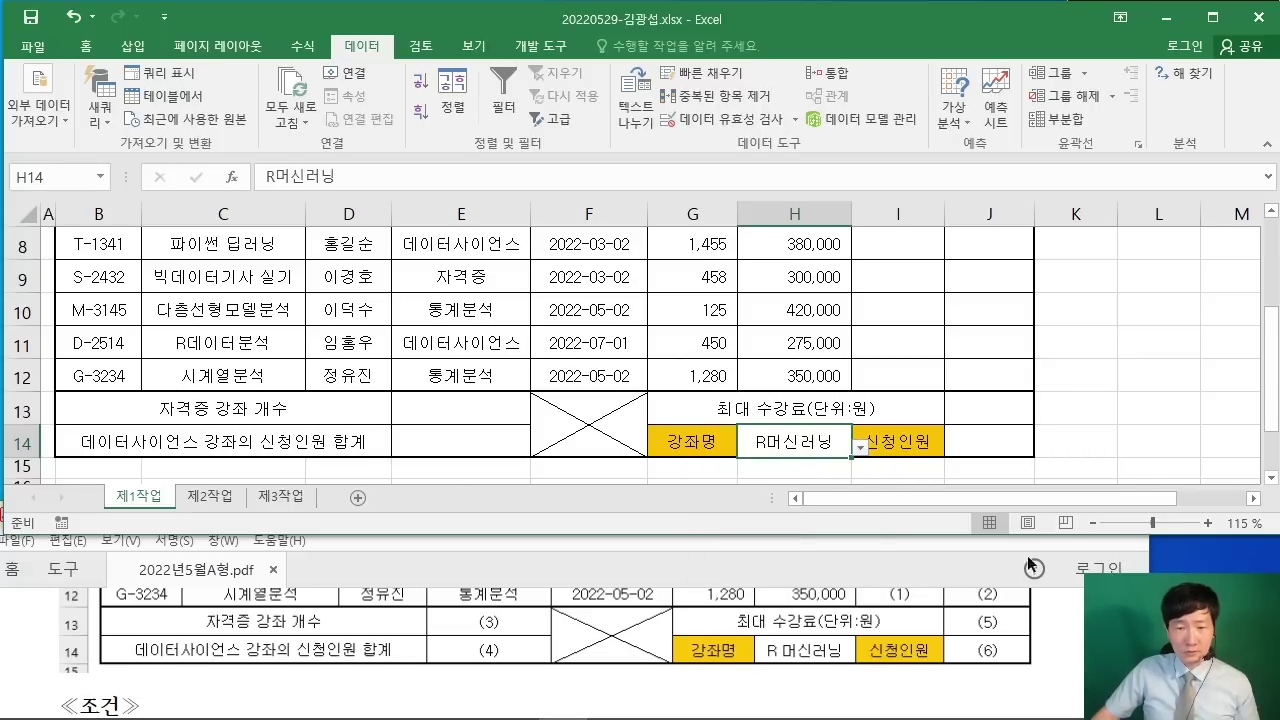
{"action": "left_click", "coordinate": [1069, 637]}
Step: Select the attendee counts G5:G12 and open their Format Cells settings
{"action": "scroll", "coordinate": [1067, 636], "scroll_direction": "down", "scroll_amount": 3}
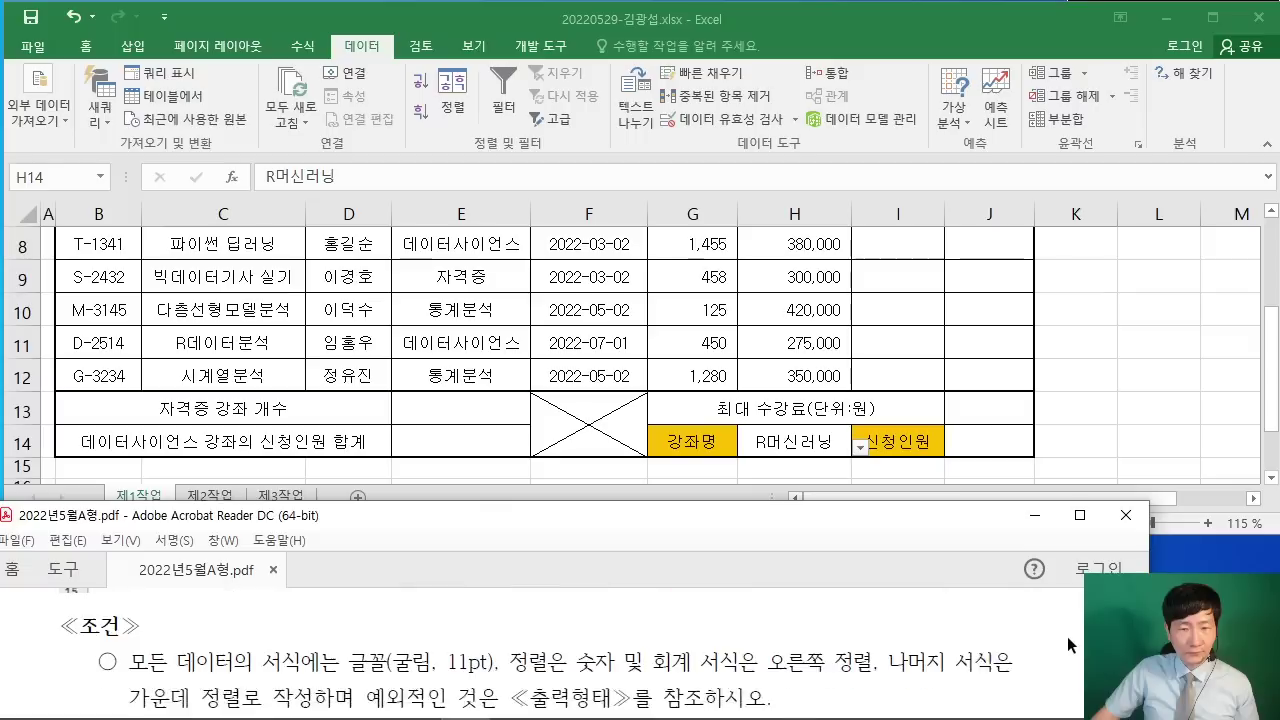
{"action": "scroll", "coordinate": [1052, 635], "scroll_direction": "down", "scroll_amount": 5}
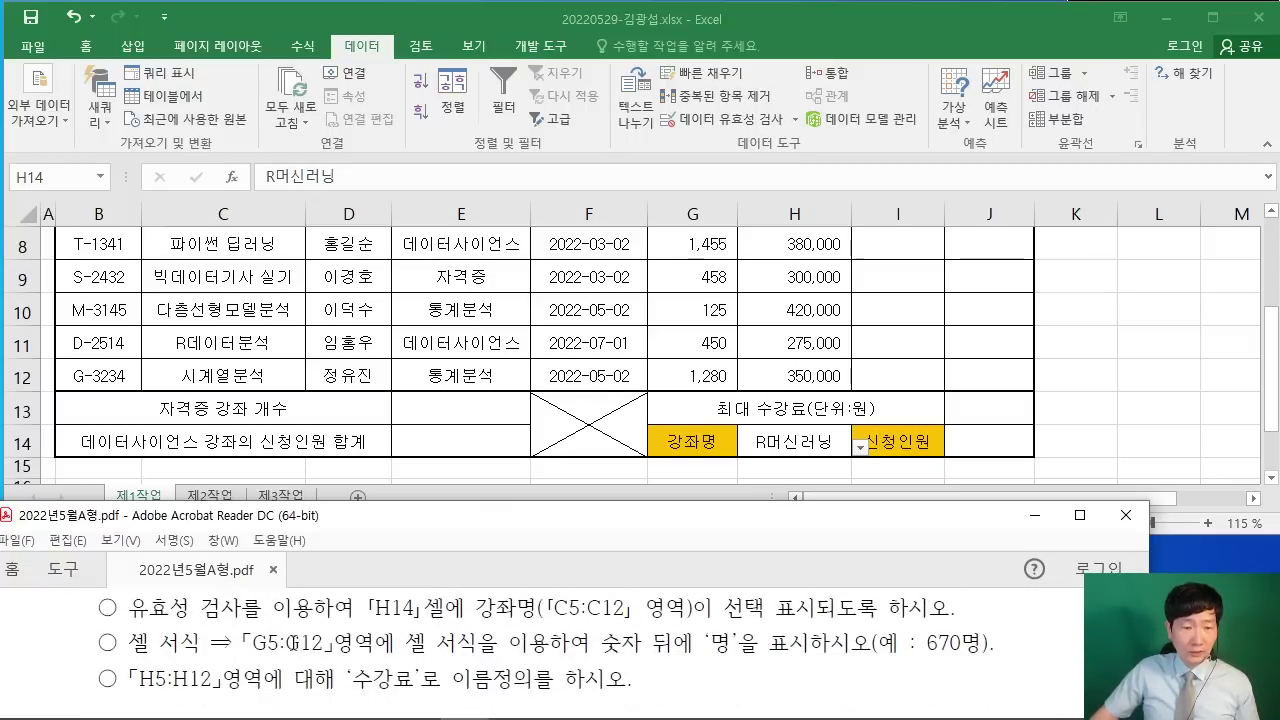
{"action": "scroll", "coordinate": [288, 645], "scroll_direction": "up", "scroll_amount": 1}
{"action": "scroll", "coordinate": [296, 648], "scroll_direction": "down", "scroll_amount": 1}
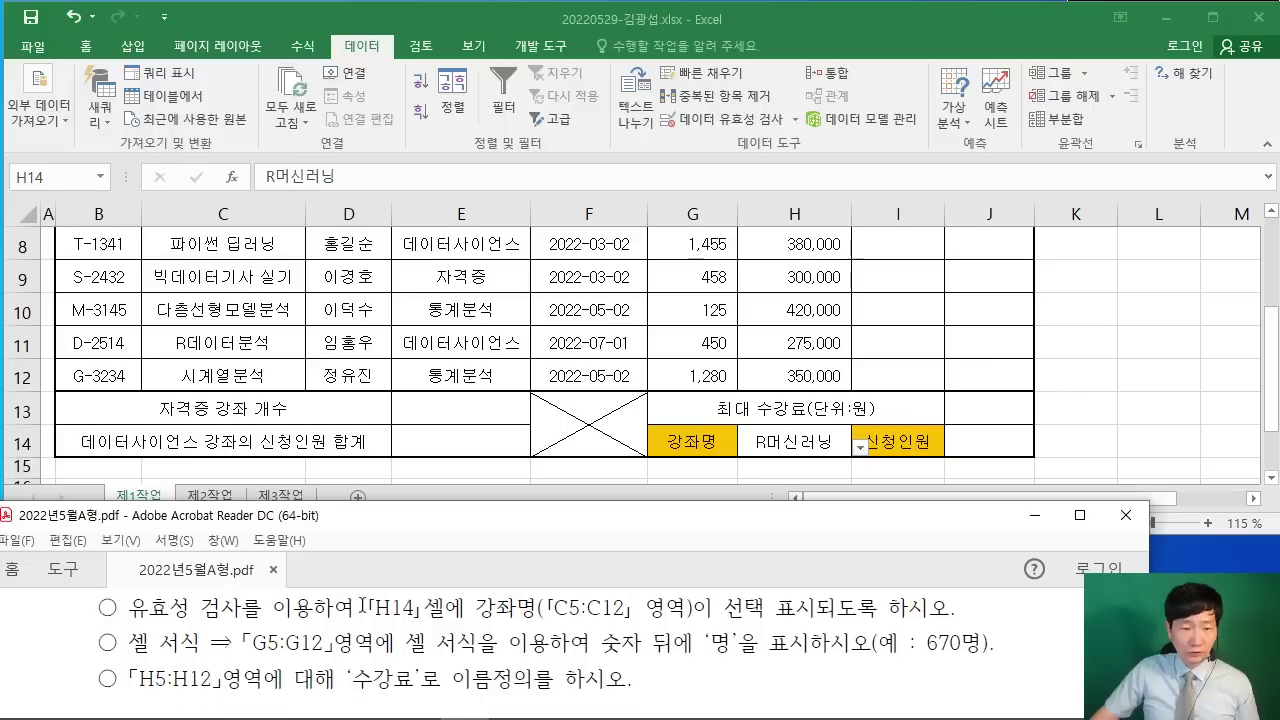
{"action": "left_click", "coordinate": [436, 500]}
{"action": "scroll", "coordinate": [693, 300], "scroll_direction": "up", "scroll_amount": 2}
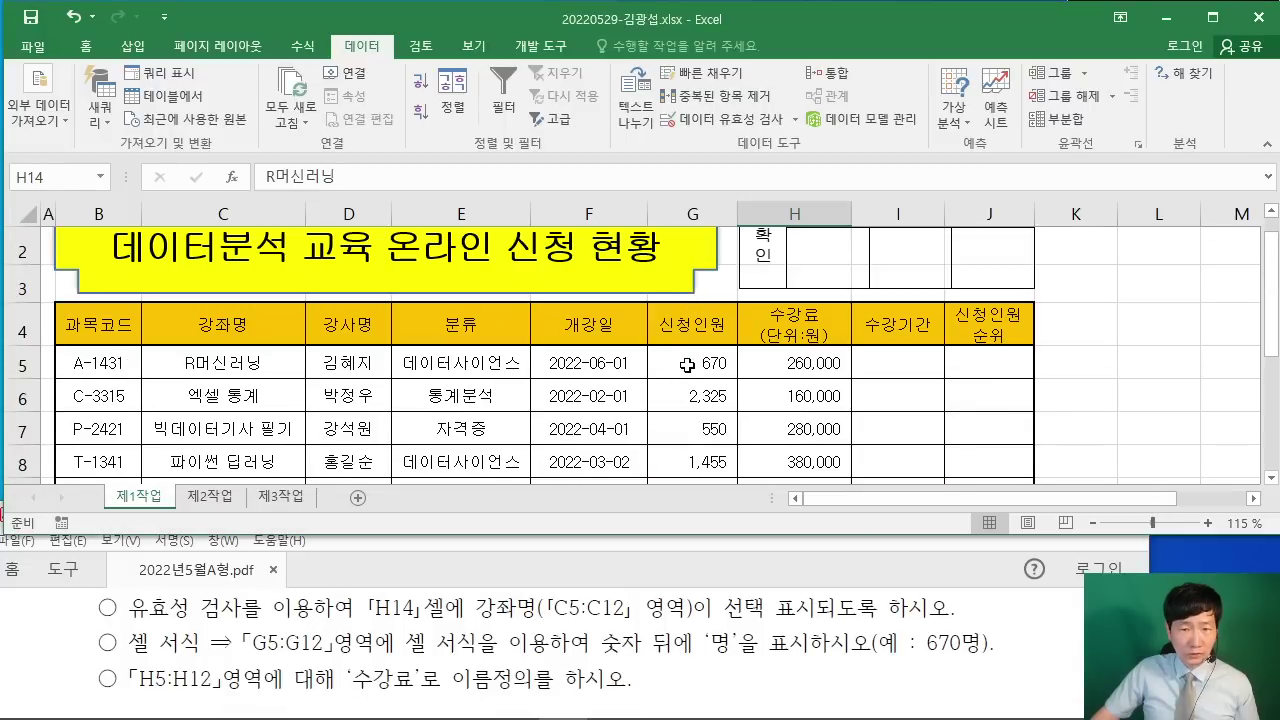
{"action": "mouse_move", "coordinate": [687, 366]}
{"action": "left_mouse_down"}
{"action": "mouse_move", "coordinate": [700, 475]}
{"action": "mouse_move", "coordinate": [712, 366]}
{"action": "left_mouse_up"}
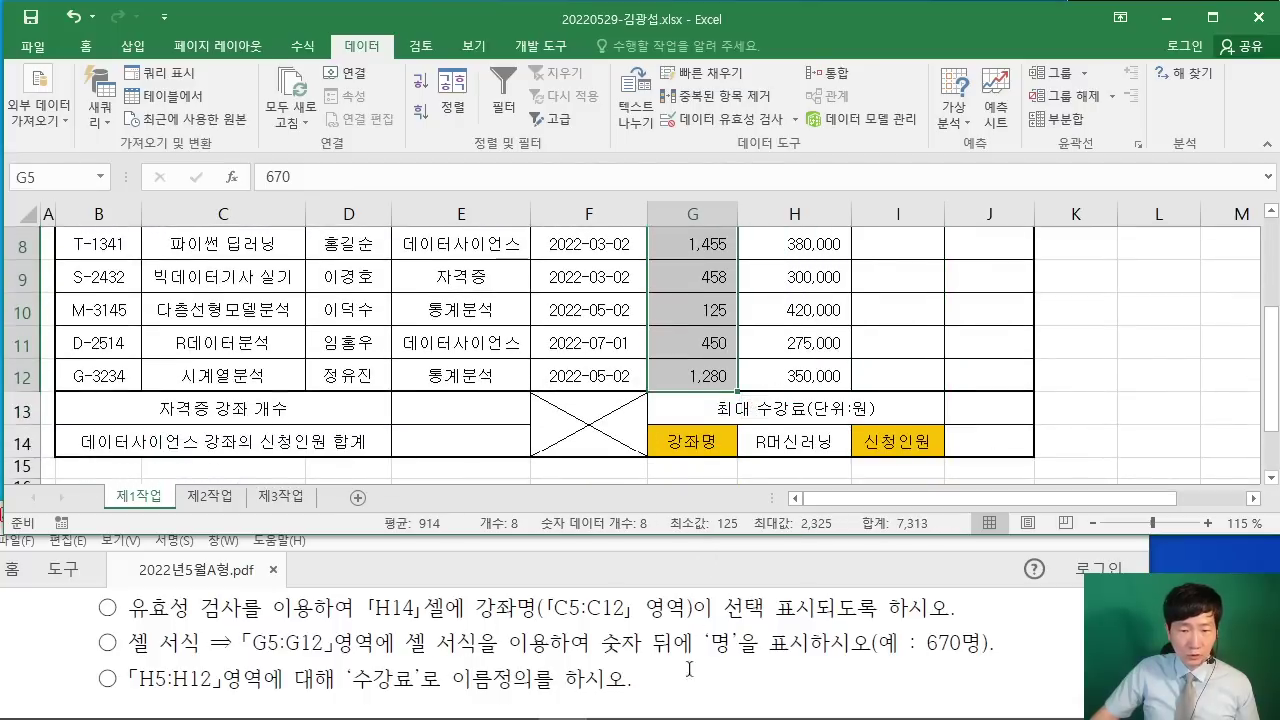
{"action": "right_click", "coordinate": [698, 267]}
{"action": "left_click", "coordinate": [737, 597]}
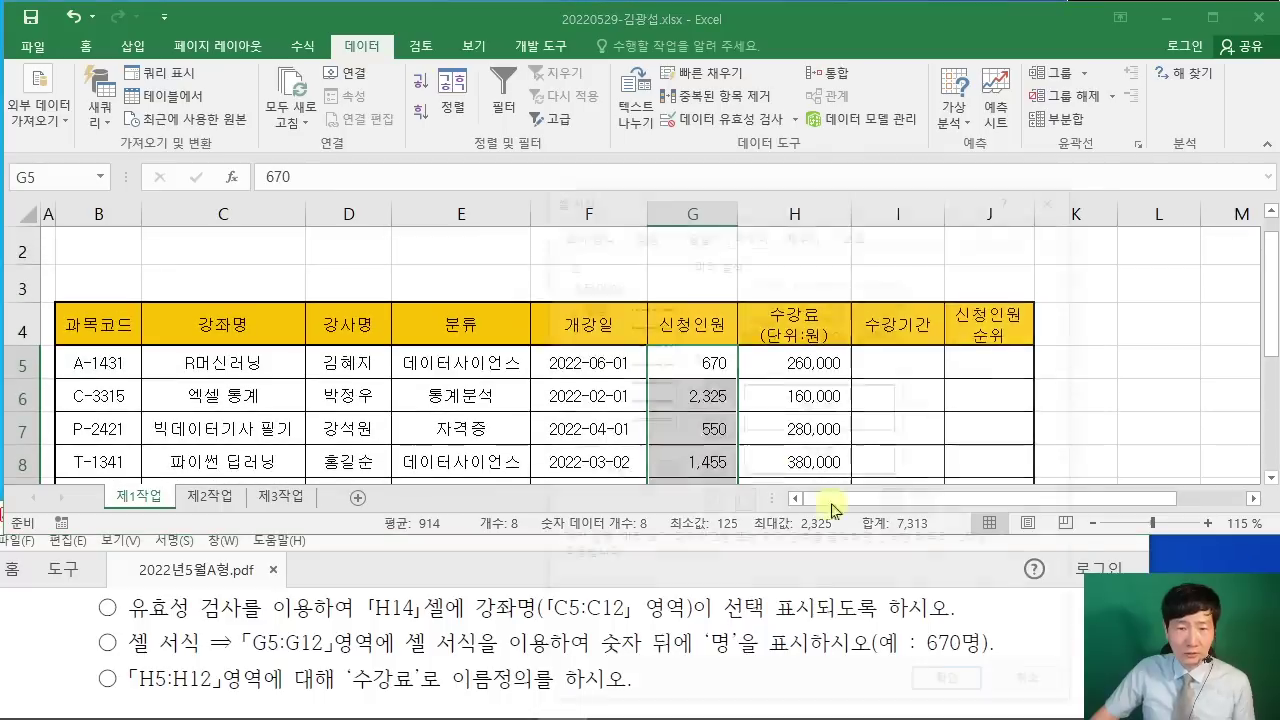
{"action": "left_click_drag", "start_coordinate": [752, 197], "coordinate": [247, 77]}
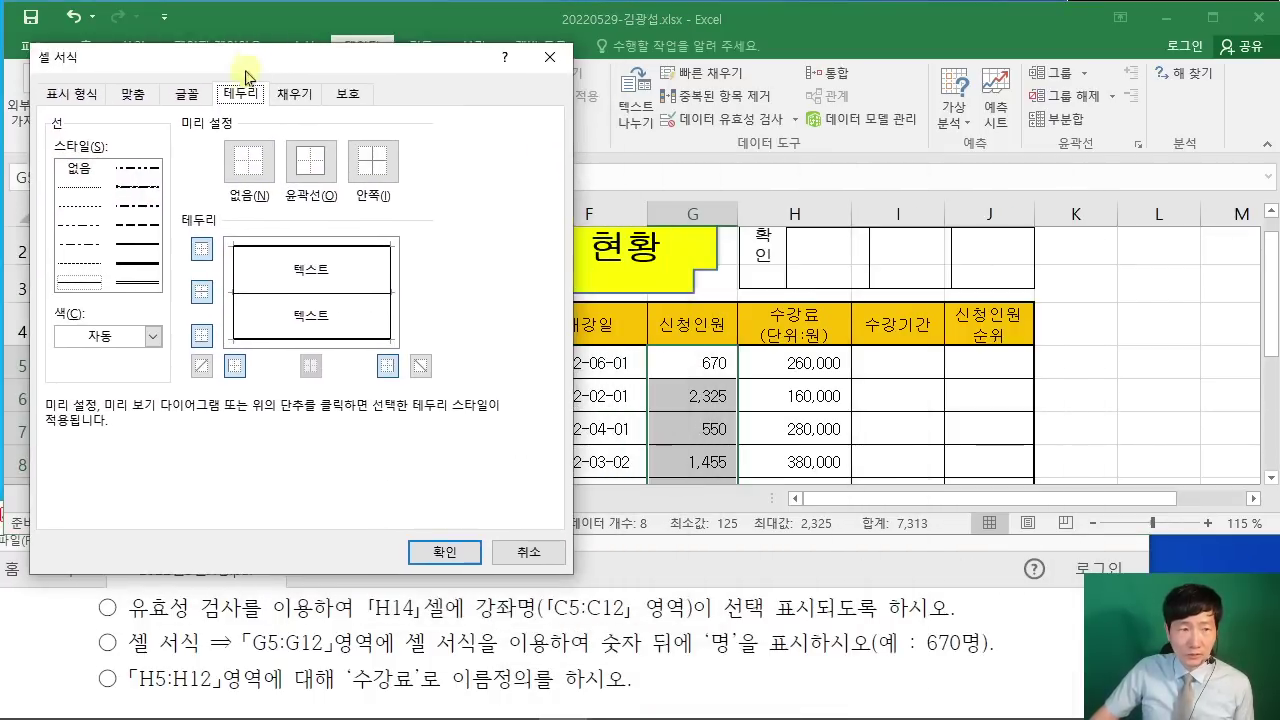
{"action": "left_click_drag", "start_coordinate": [118, 57], "coordinate": [170, 51]}
Step: Apply the custom format #,##0"명" so counts read like 670명
{"action": "left_click", "coordinate": [125, 88]}
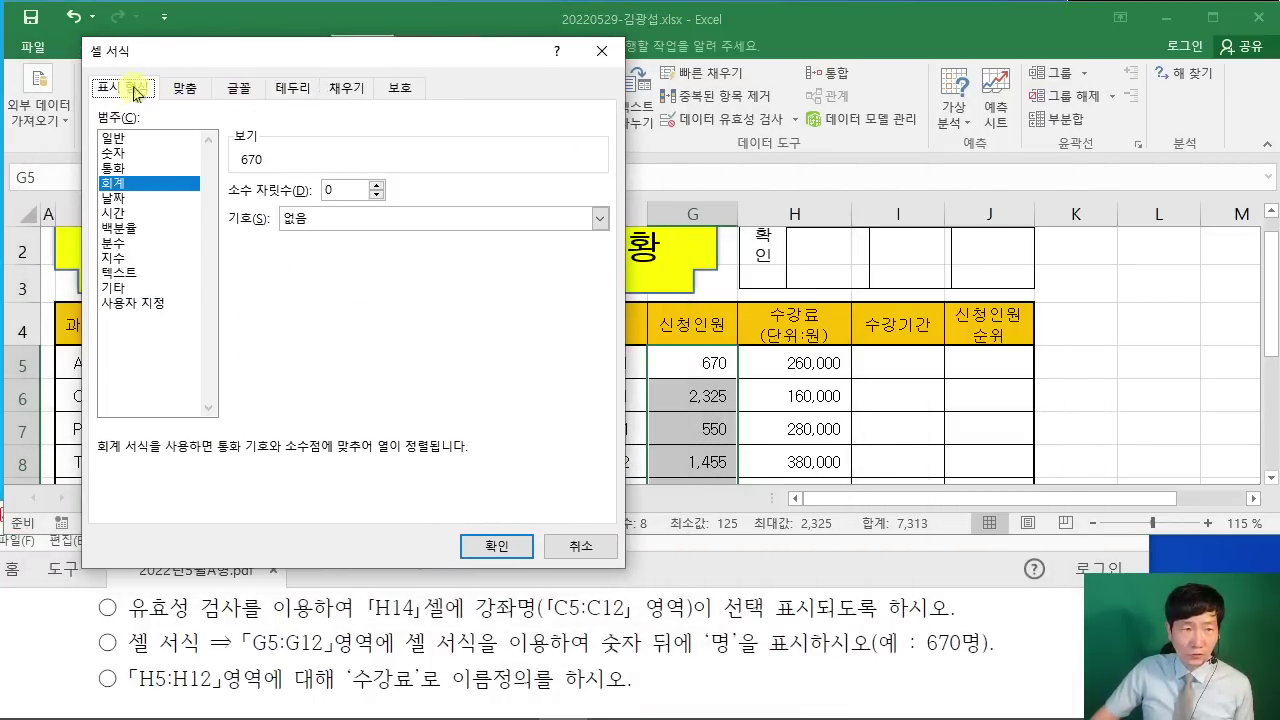
{"action": "left_click", "coordinate": [158, 304]}
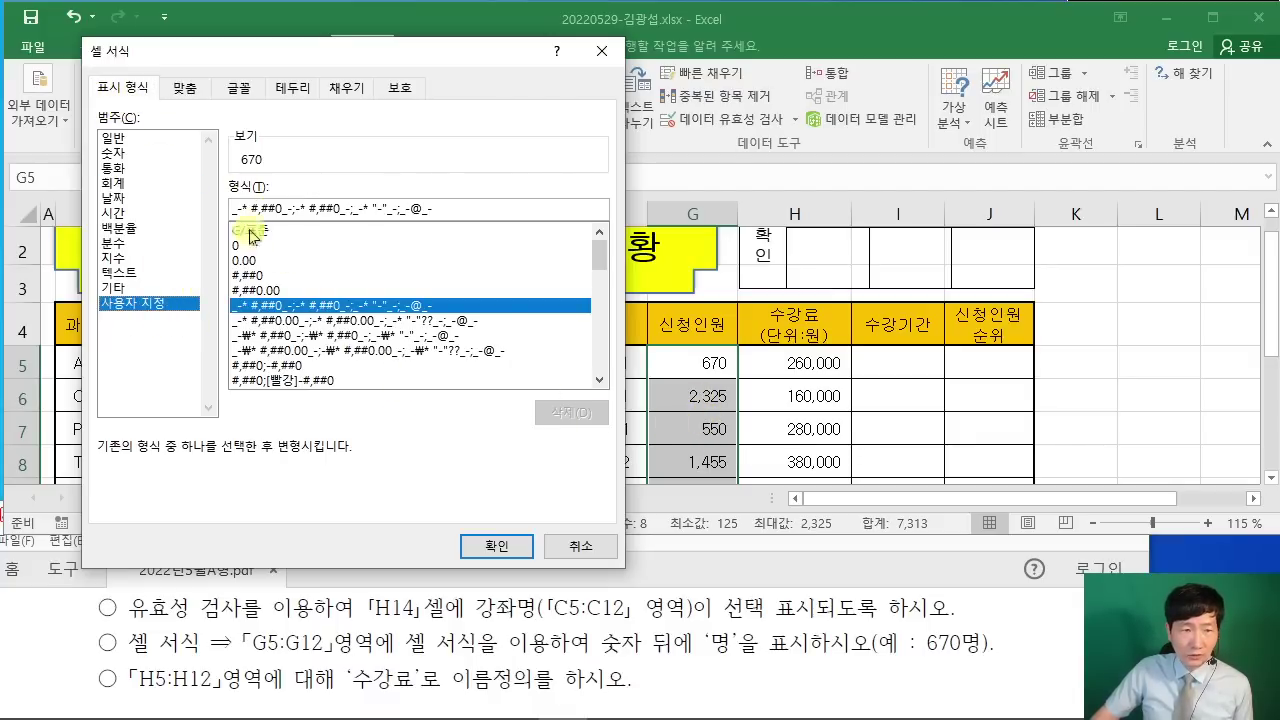
{"action": "left_click", "coordinate": [262, 275]}
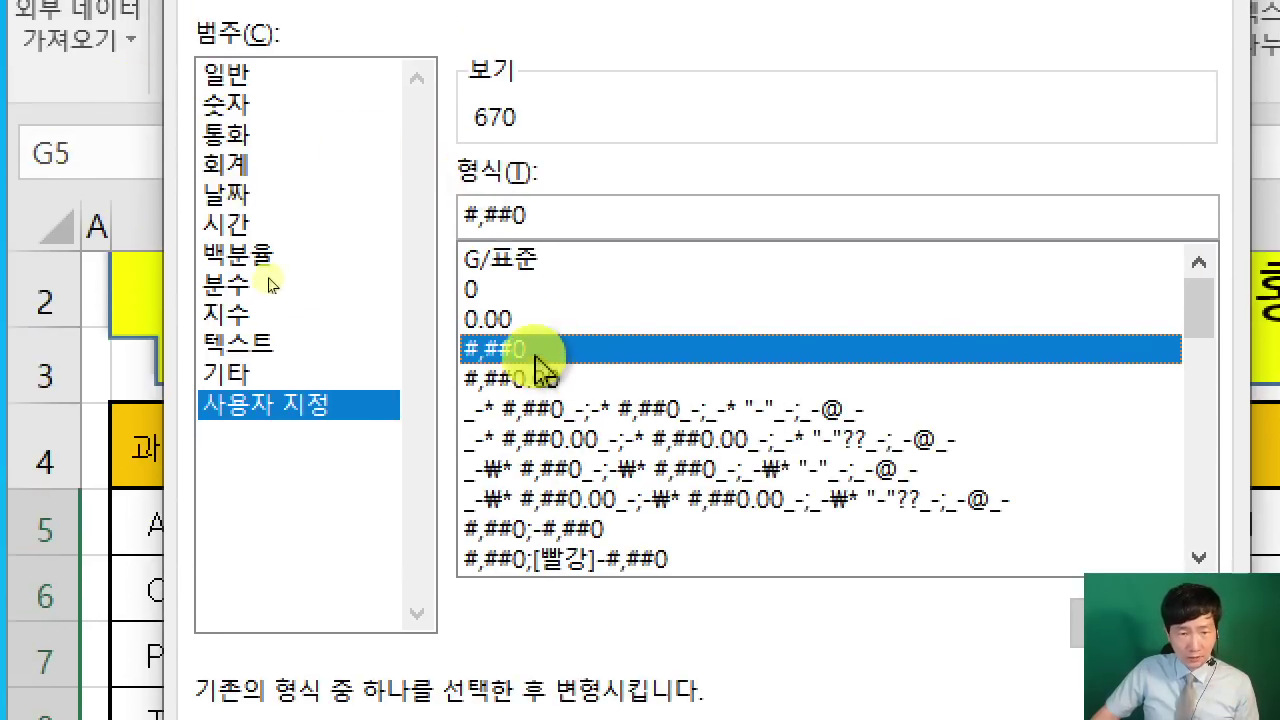
{"action": "left_click", "coordinate": [557, 212]}
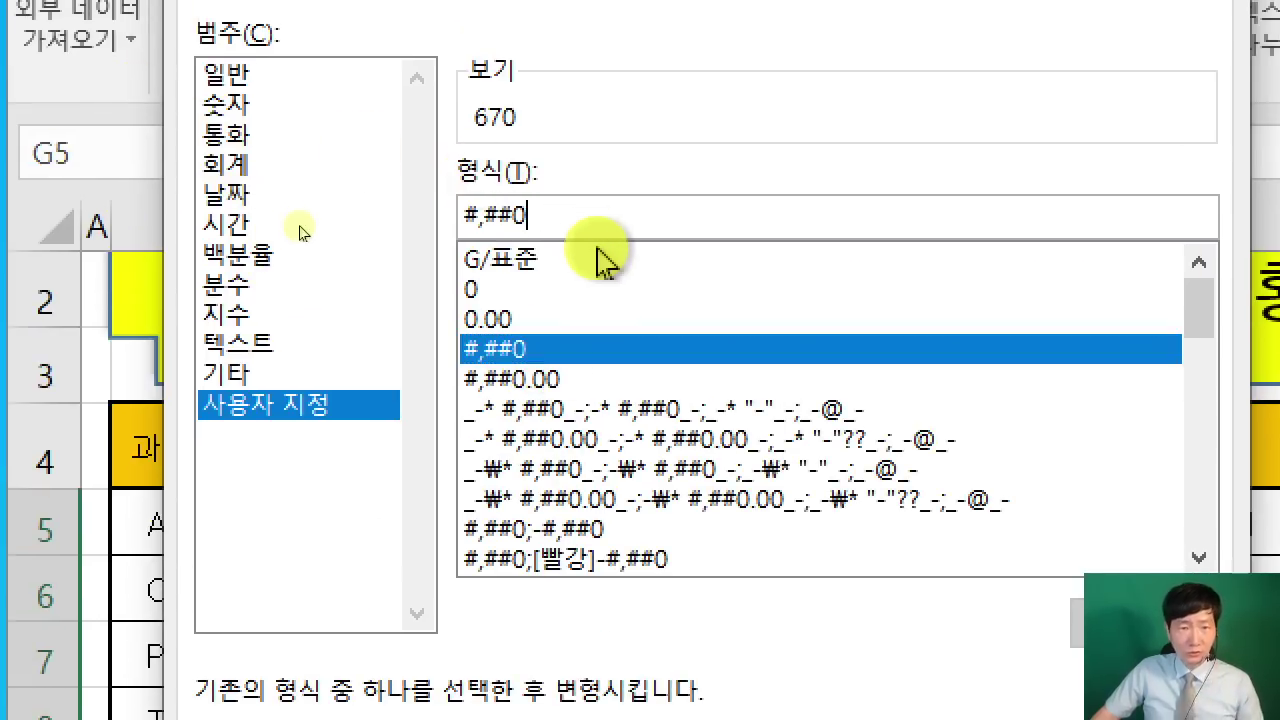
{"action": "type", "text": "\"명\""}
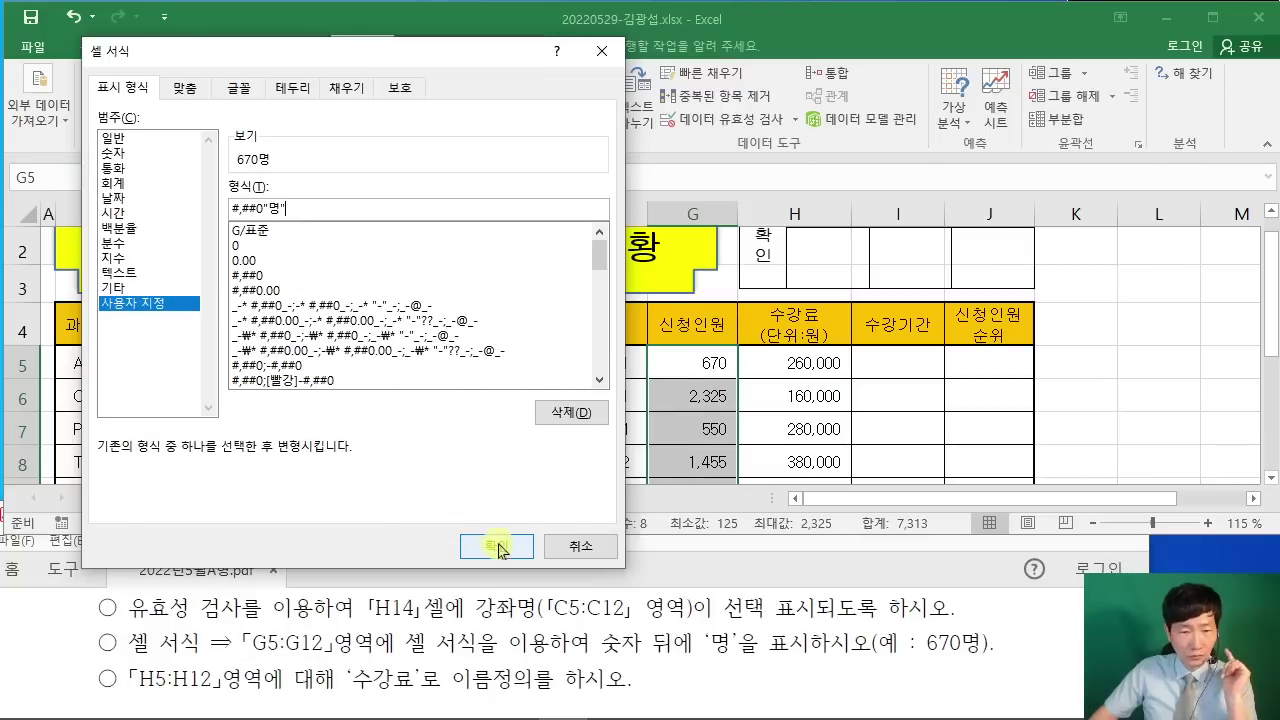
{"action": "left_click", "coordinate": [497, 546]}
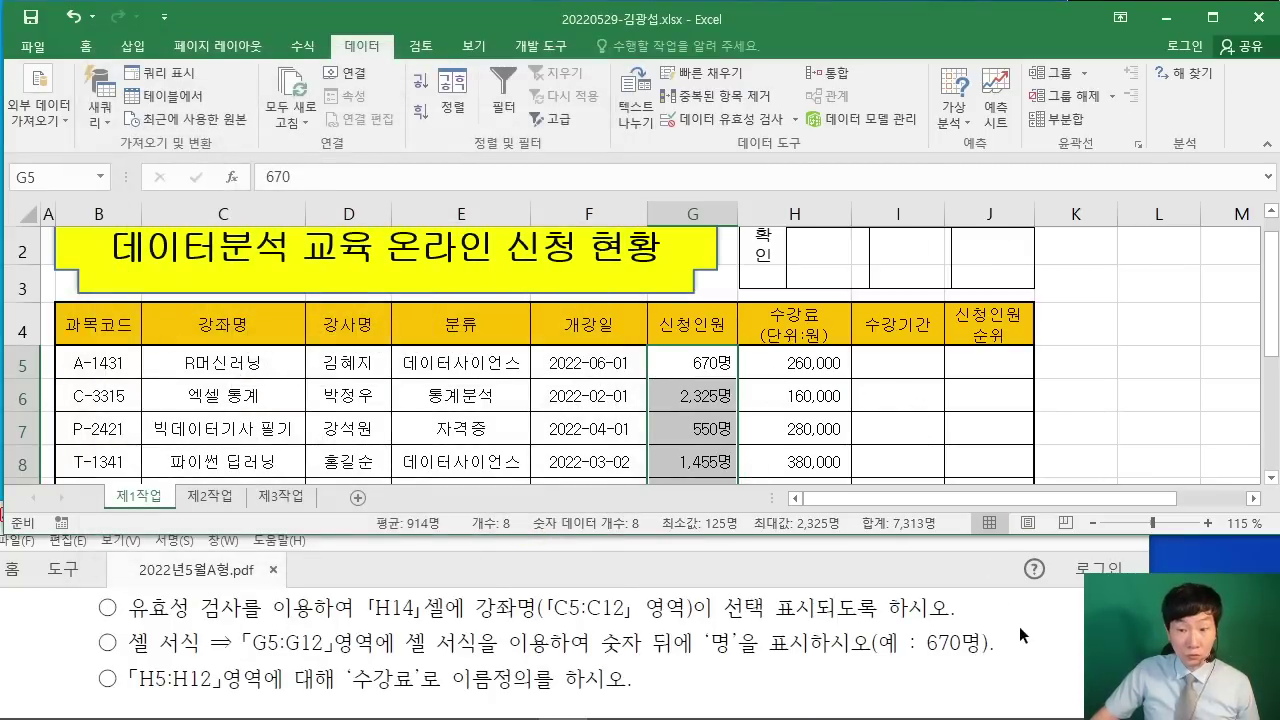
{"action": "left_click", "coordinate": [1106, 385]}
{"action": "scroll", "coordinate": [1106, 380], "scroll_direction": "down", "scroll_amount": 2}
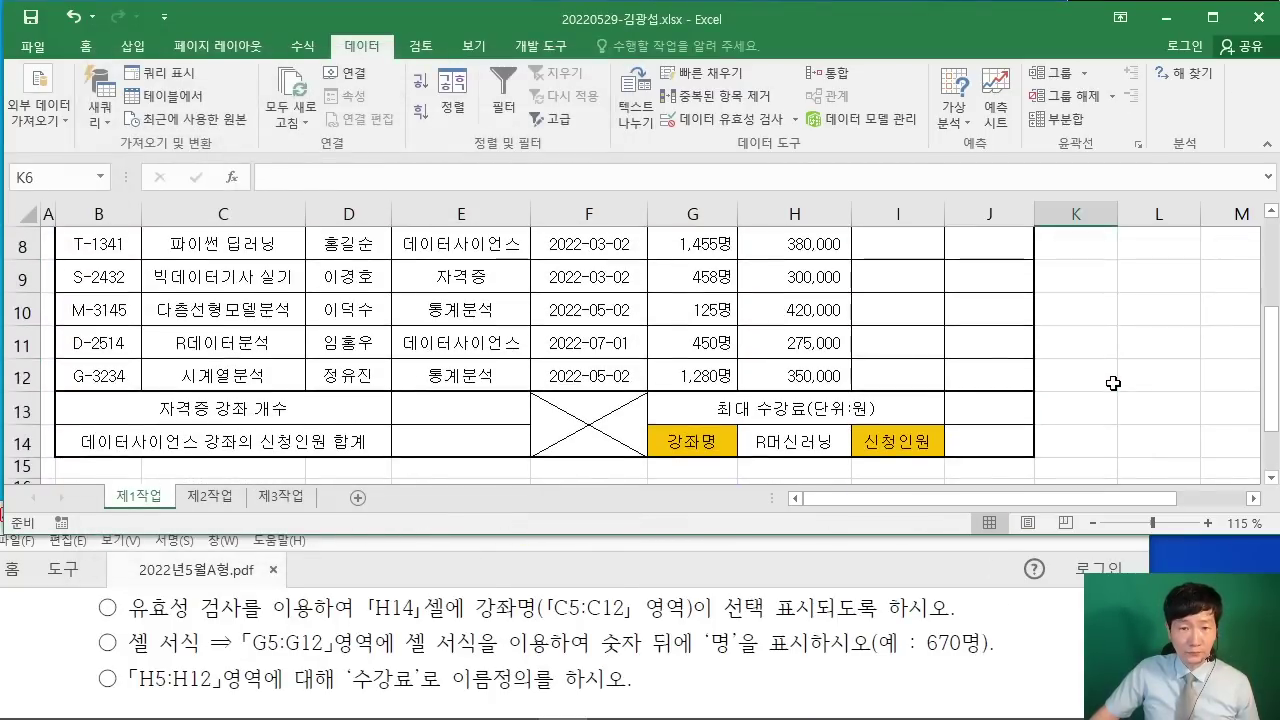
Step: After checking the task in the PDF, select the course fee cells H5:H12
{"action": "scroll", "coordinate": [1106, 380], "scroll_direction": "up", "scroll_amount": 1}
{"action": "scroll", "coordinate": [1106, 380], "scroll_direction": "up", "scroll_amount": 1}
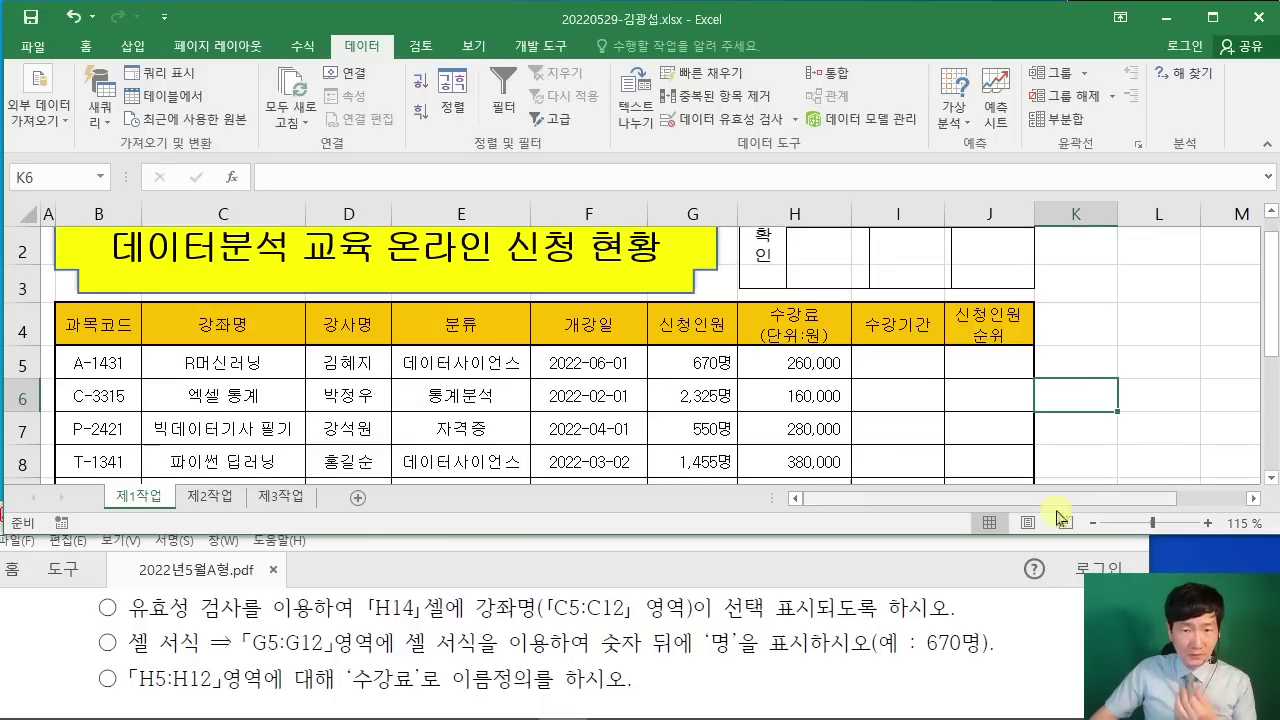
{"action": "left_click", "coordinate": [1060, 632]}
{"action": "scroll", "coordinate": [1058, 632], "scroll_direction": "down", "scroll_amount": 1}
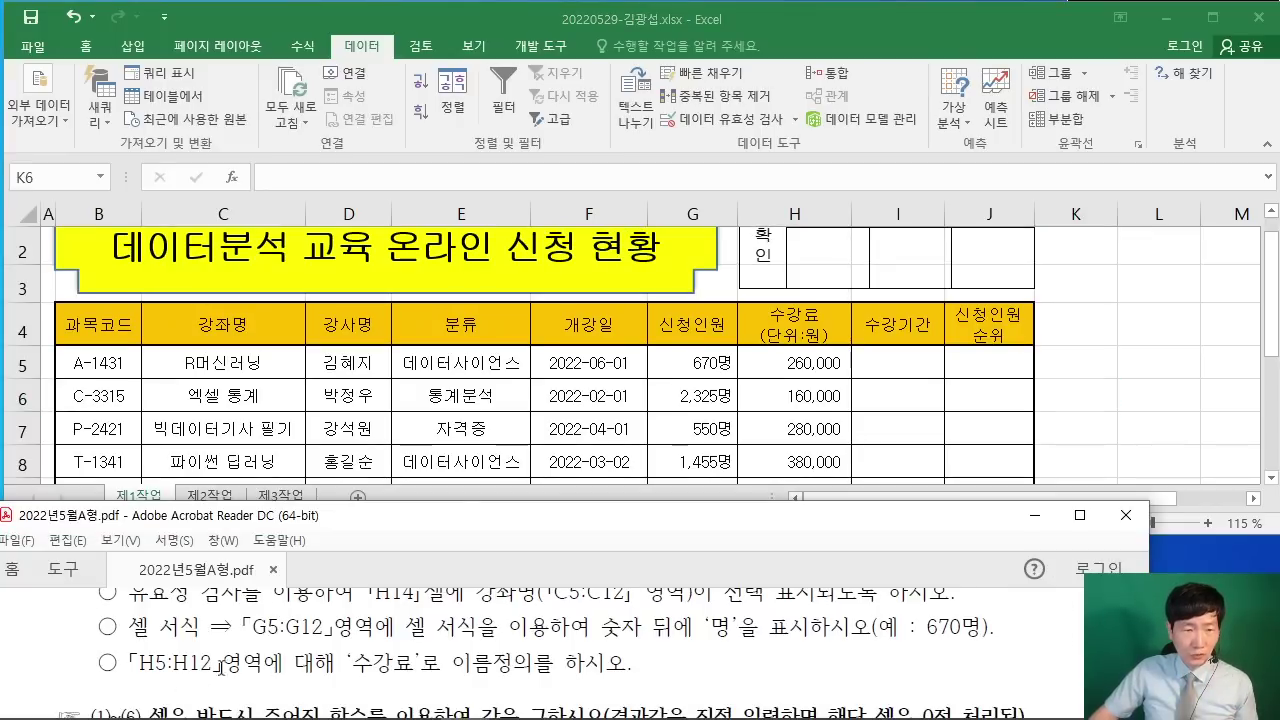
{"action": "key", "text": "alt+Tab"}
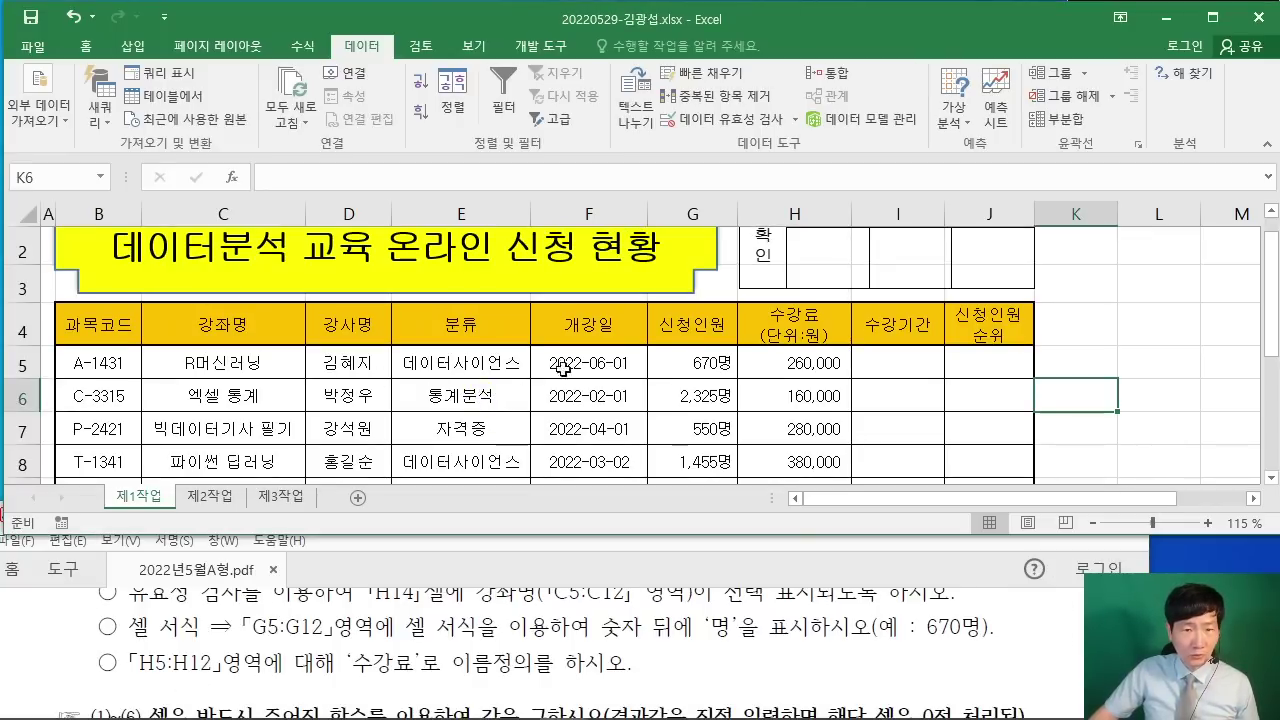
{"action": "left_click_drag", "start_coordinate": [792, 366], "coordinate": [798, 409]}
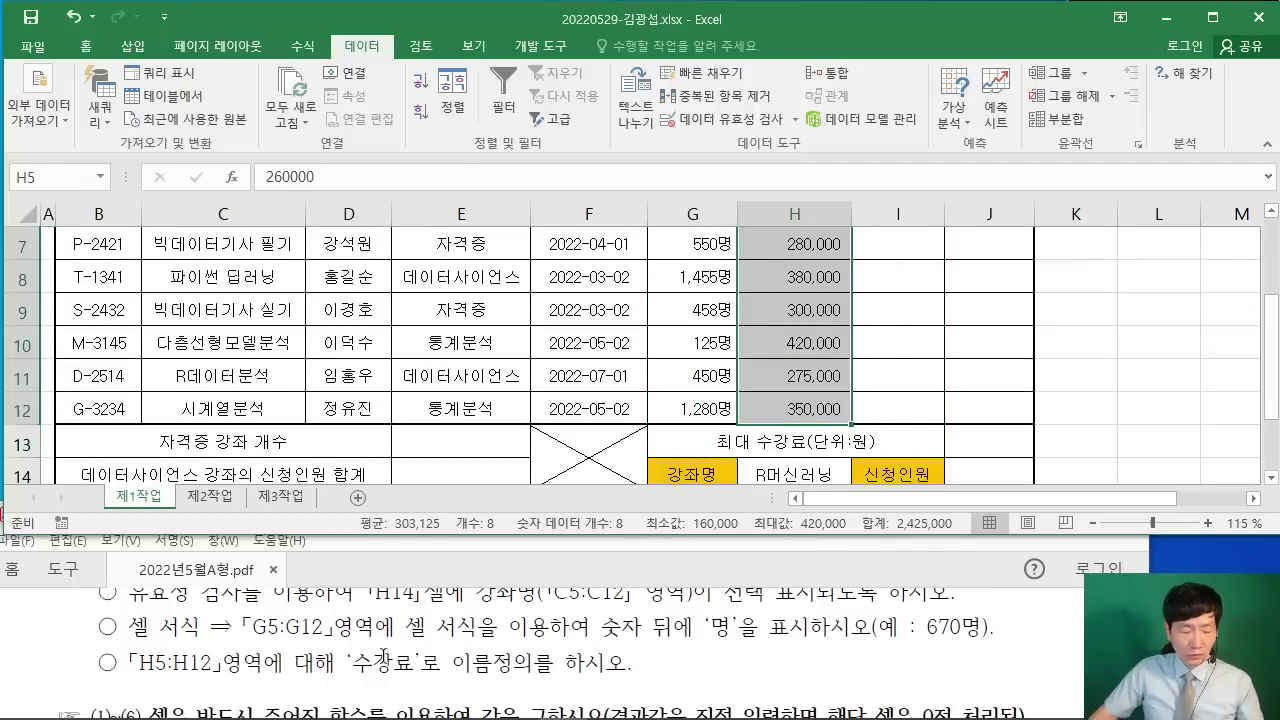
{"action": "left_click_drag", "start_coordinate": [344, 630], "coordinate": [422, 692]}
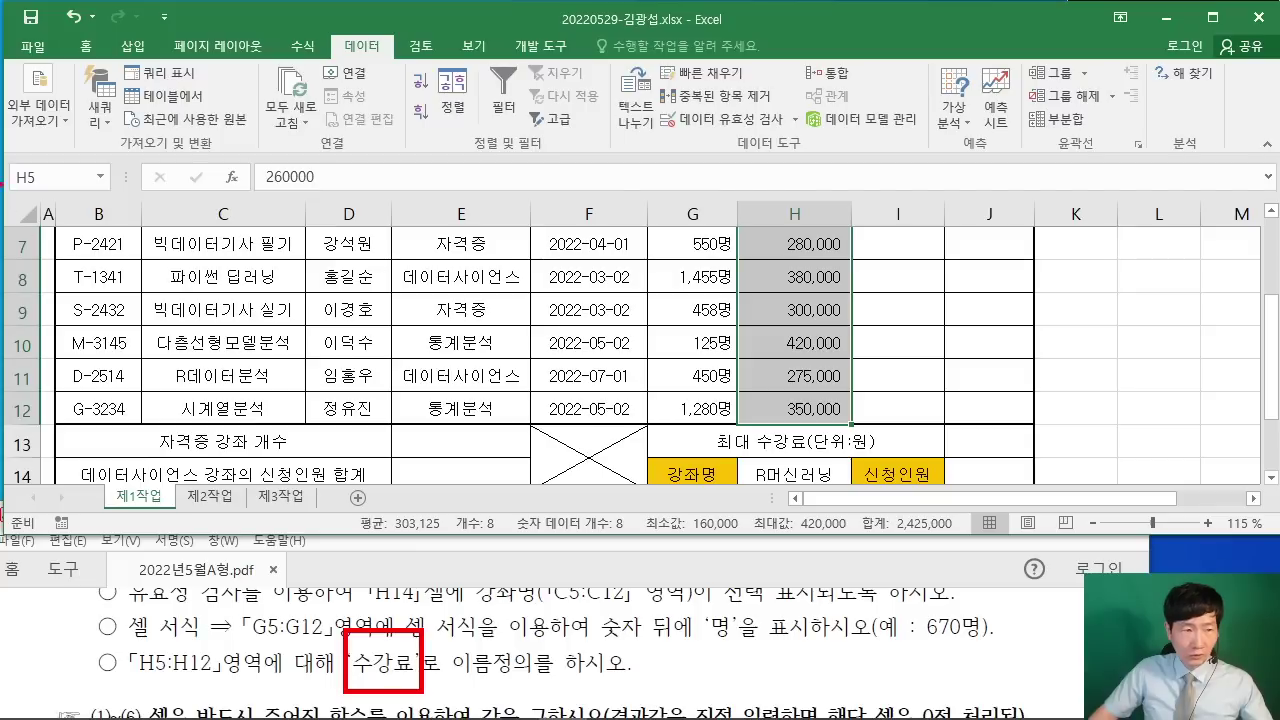
{"action": "mouse_move", "coordinate": [3, 149]}
{"action": "left_mouse_down"}
{"action": "mouse_move", "coordinate": [68, 192]}
{"action": "mouse_move", "coordinate": [119, 197]}
{"action": "mouse_move", "coordinate": [372, 650]}
{"action": "left_mouse_up"}
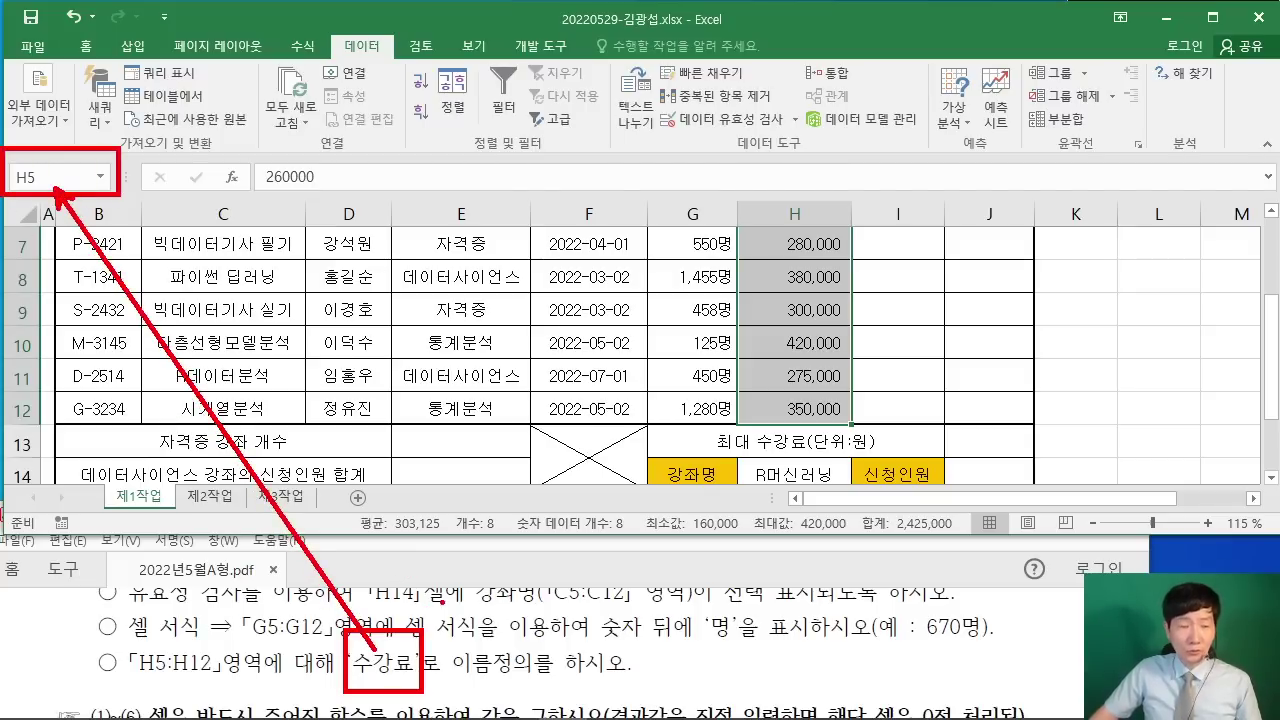
Step: Name the H5:H12 range 수강료 through the Name Box
{"action": "key", "text": "Escape"}
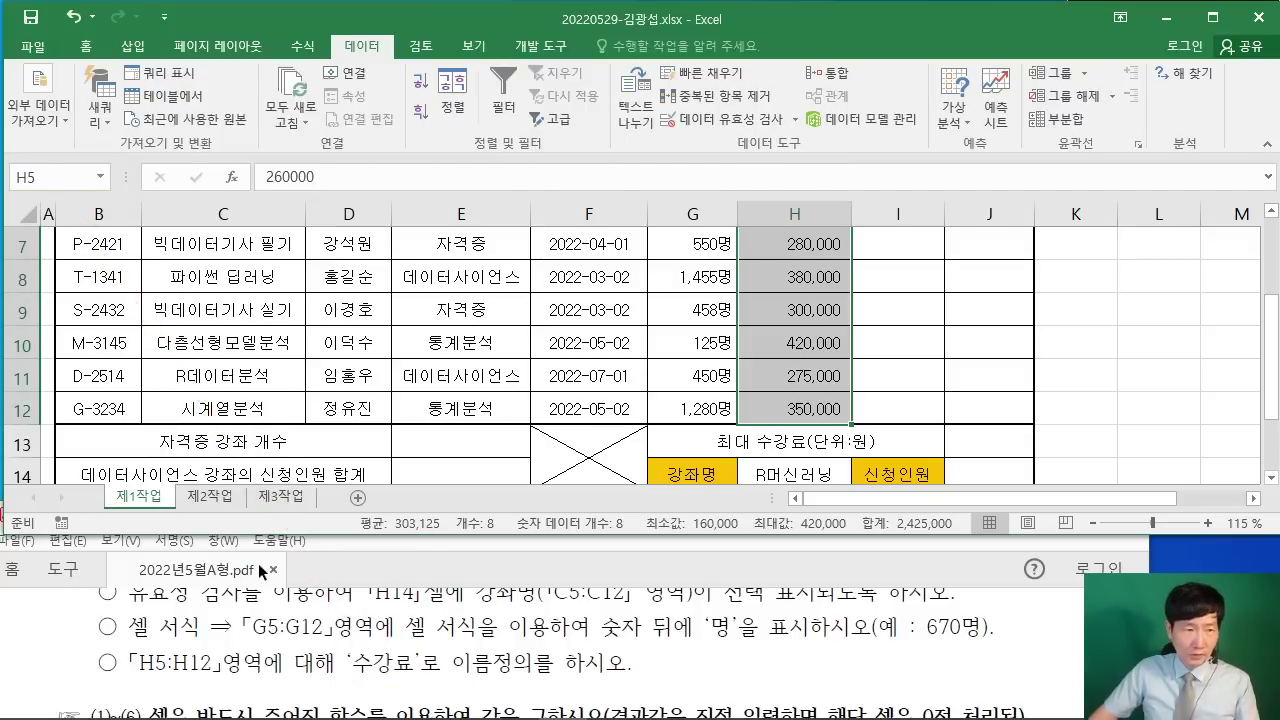
{"action": "left_click", "coordinate": [30, 177]}
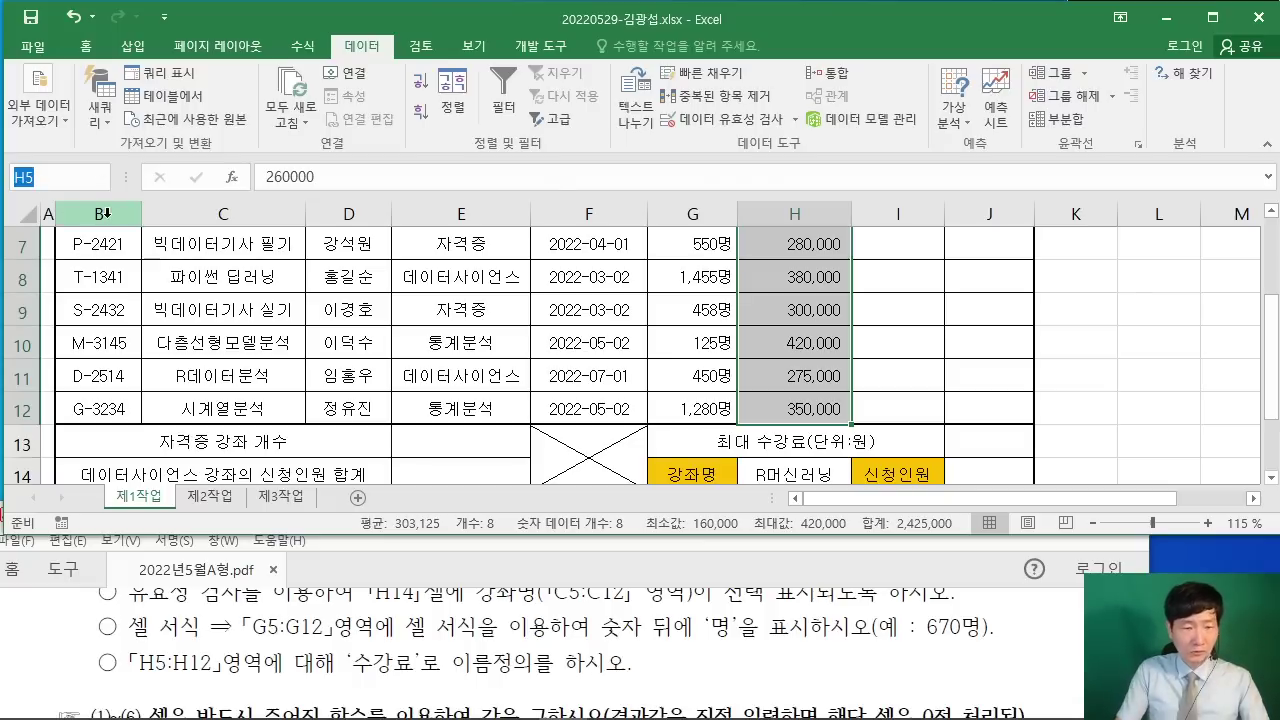
{"action": "type", "text": "수강ㄹ"}
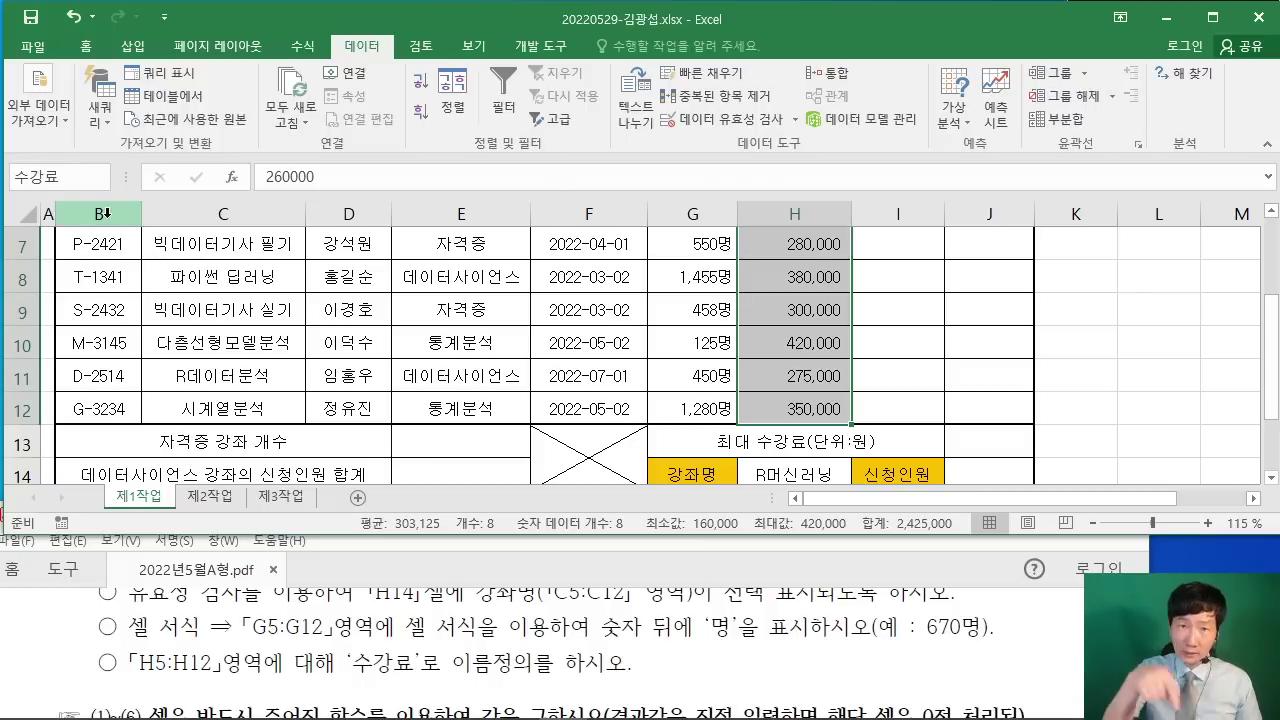
{"action": "key", "text": "Return"}
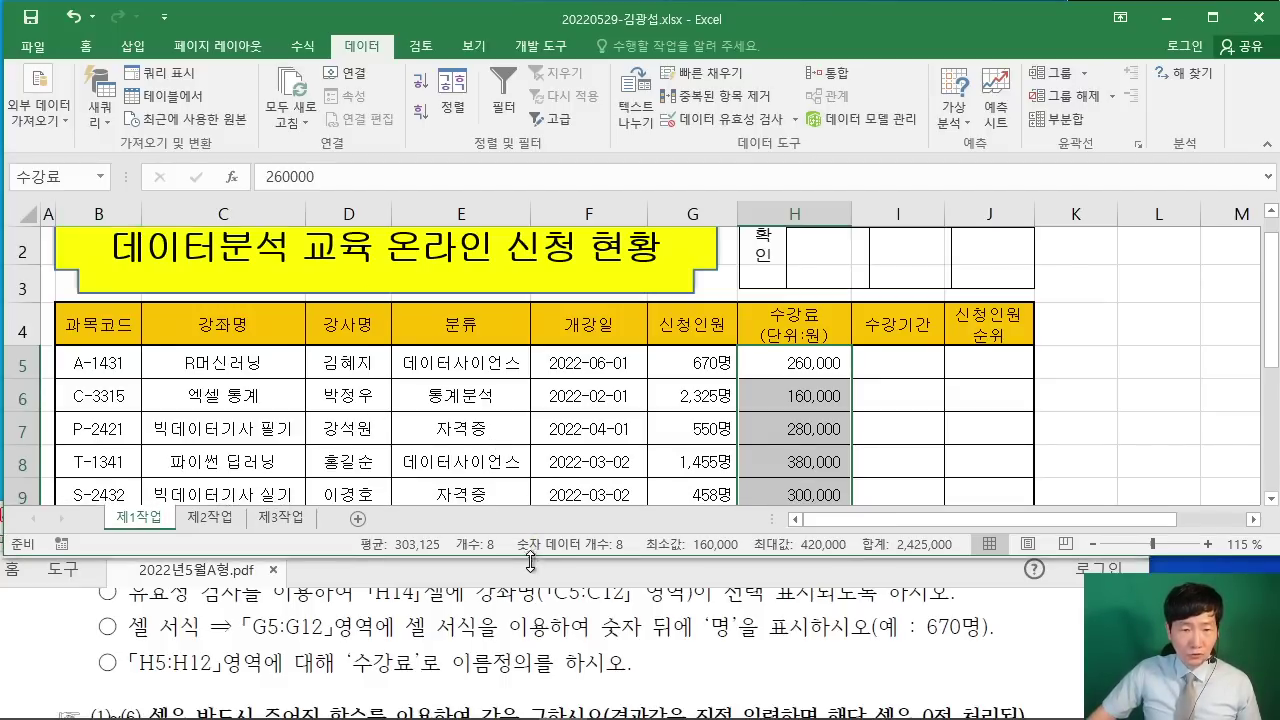
Step: Compare the sheet with the PDF's sample, deselect the fee range, and show the View settings
{"action": "left_click", "coordinate": [1005, 700]}
{"action": "left_click", "coordinate": [1005, 635]}
{"action": "scroll", "coordinate": [895, 622], "scroll_direction": "down", "scroll_amount": 10}
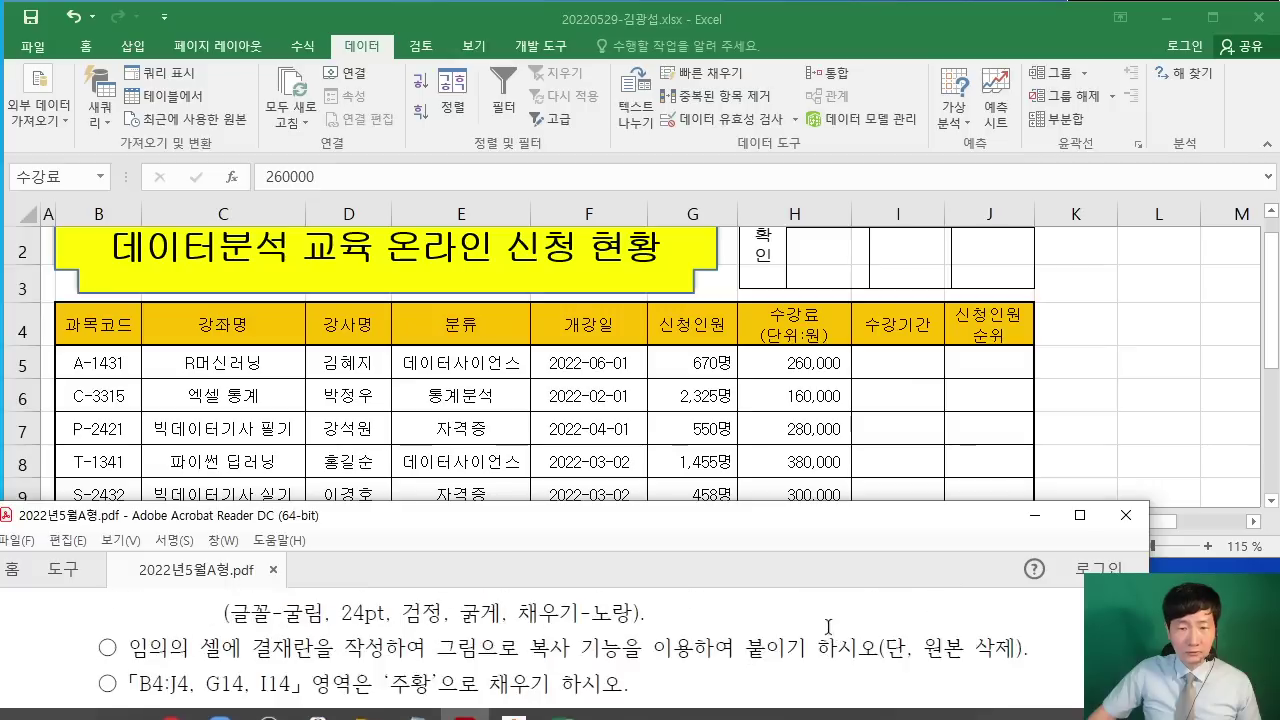
{"action": "scroll", "coordinate": [895, 622], "scroll_direction": "up", "scroll_amount": 8}
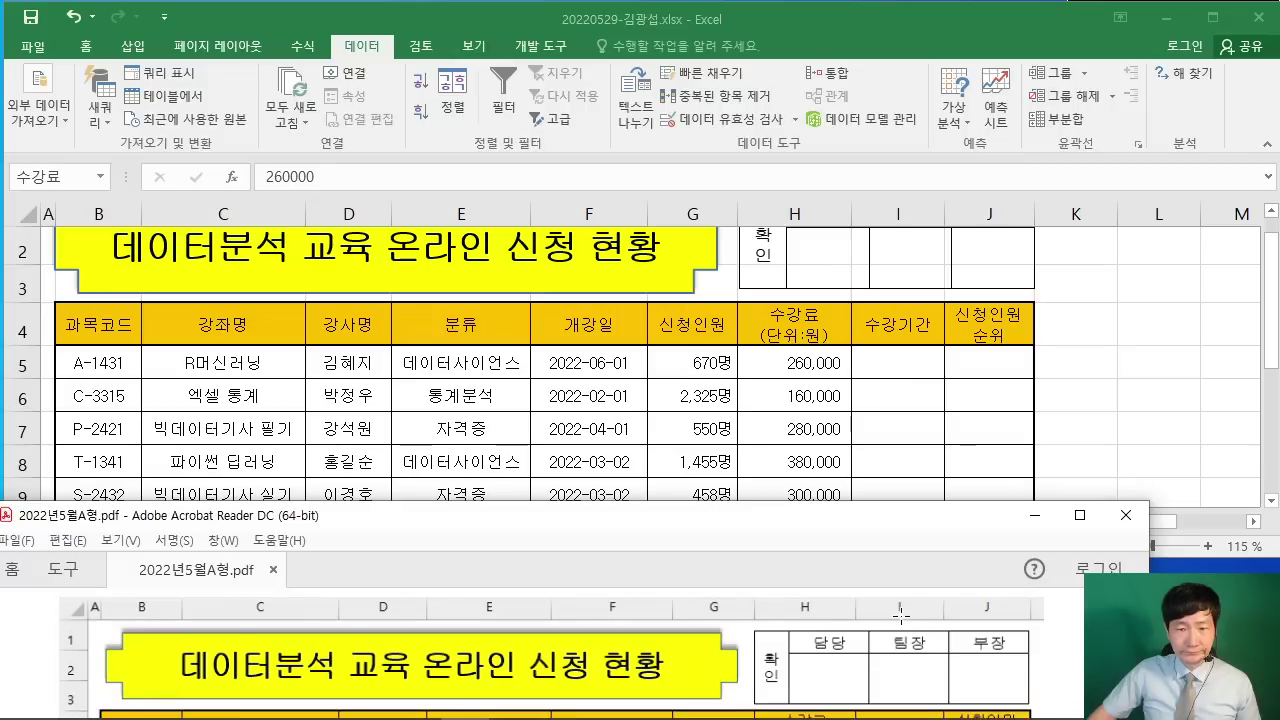
{"action": "left_click", "coordinate": [1156, 359]}
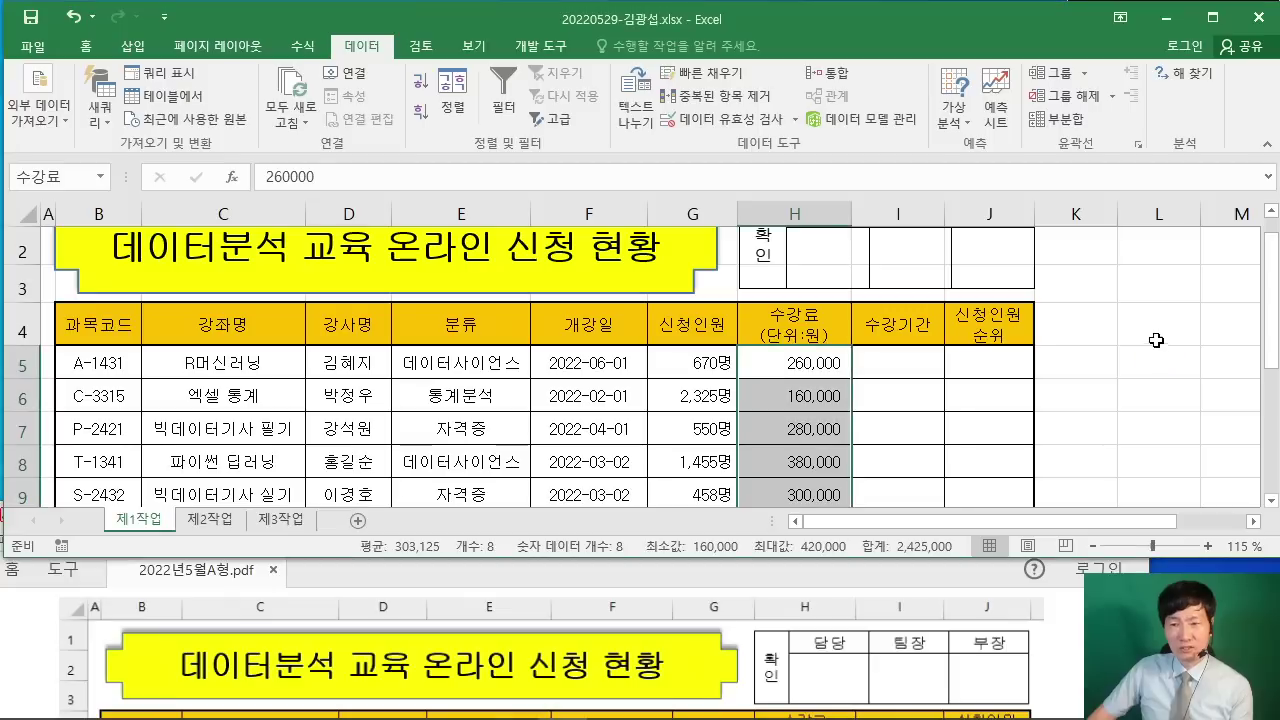
{"action": "left_click", "coordinate": [1154, 327]}
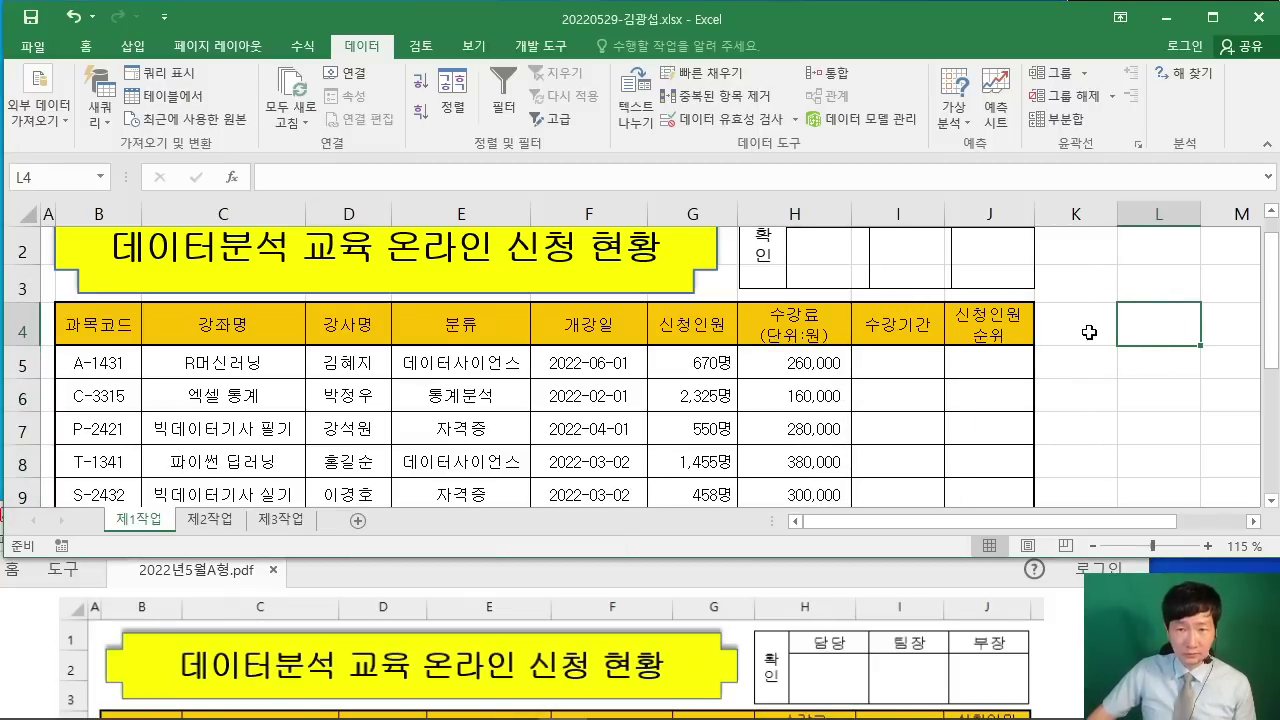
{"action": "scroll", "coordinate": [1089, 332], "scroll_direction": "up", "scroll_amount": 1}
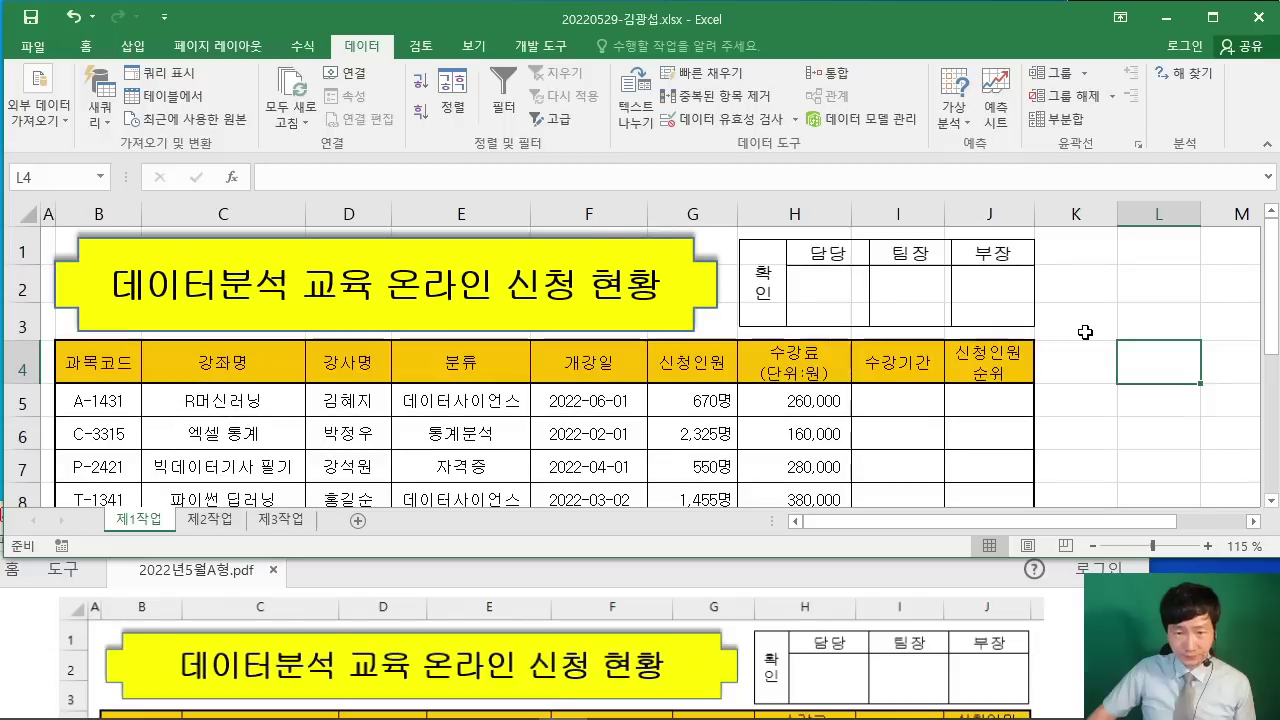
{"action": "left_click", "coordinate": [474, 46]}
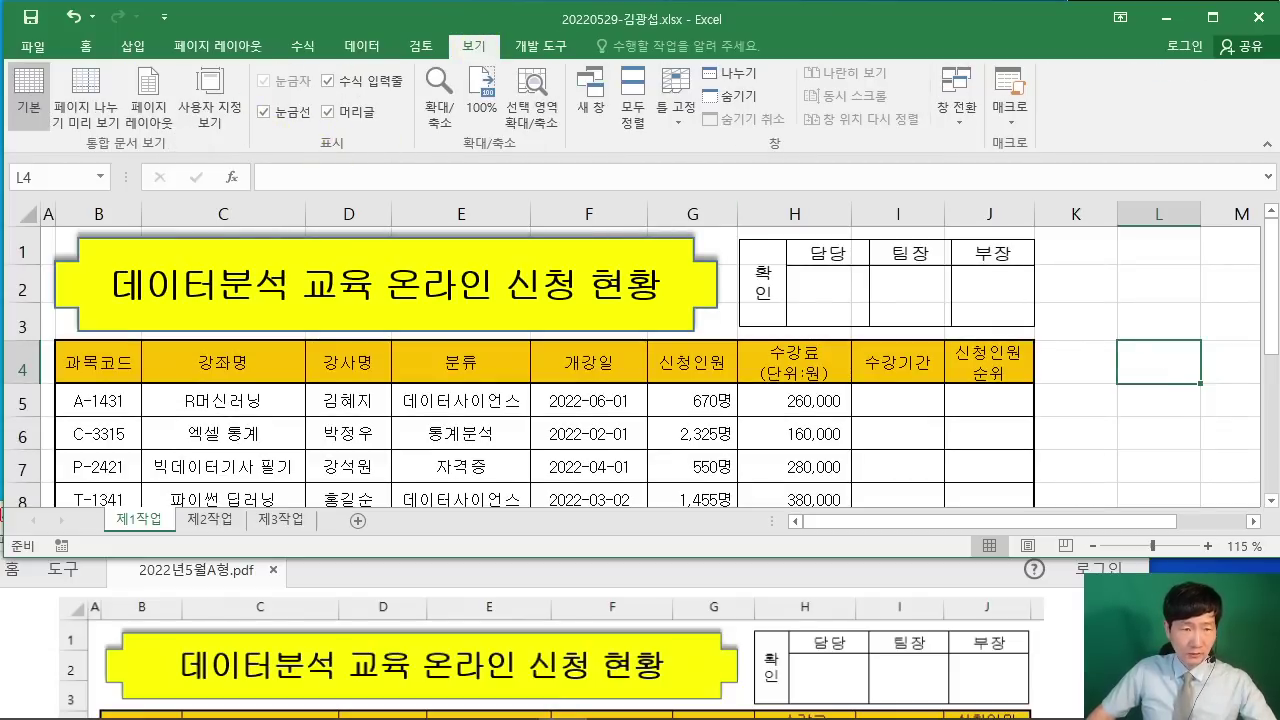
Step: Turn off gridlines on 제1작업 and maximize the Excel window
{"action": "left_click", "coordinate": [264, 113]}
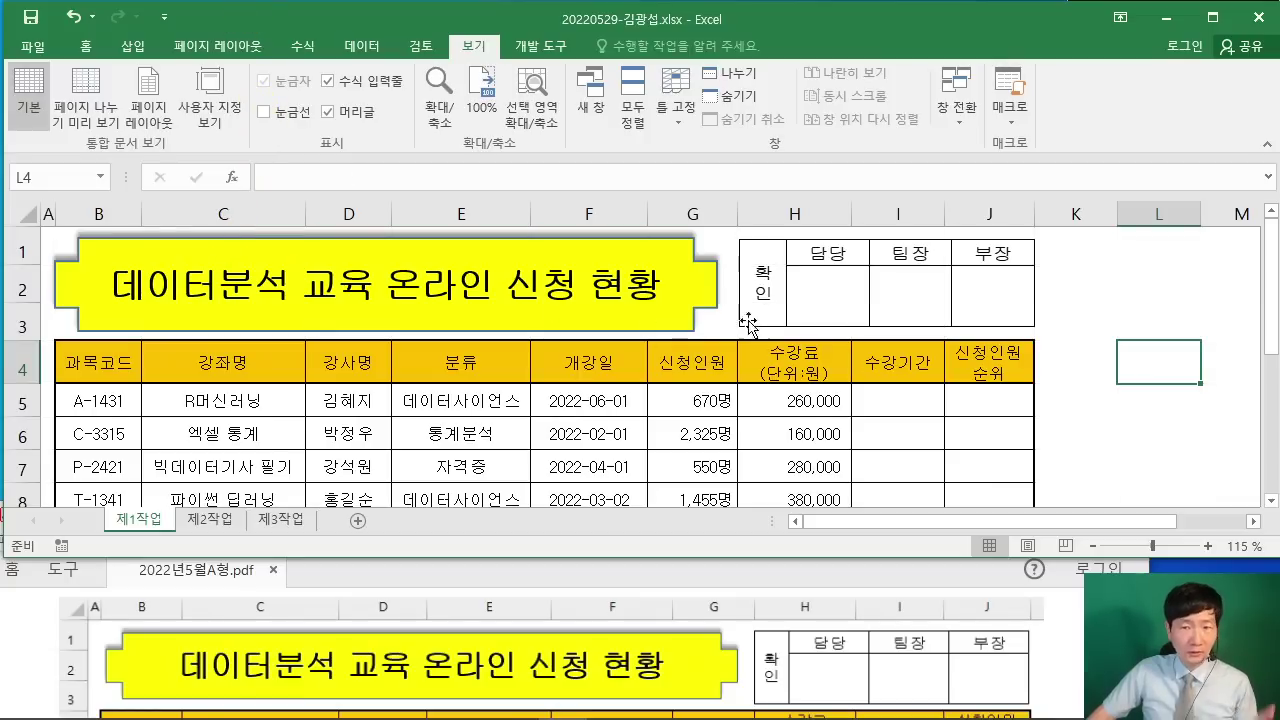
{"action": "left_click", "coordinate": [1209, 323]}
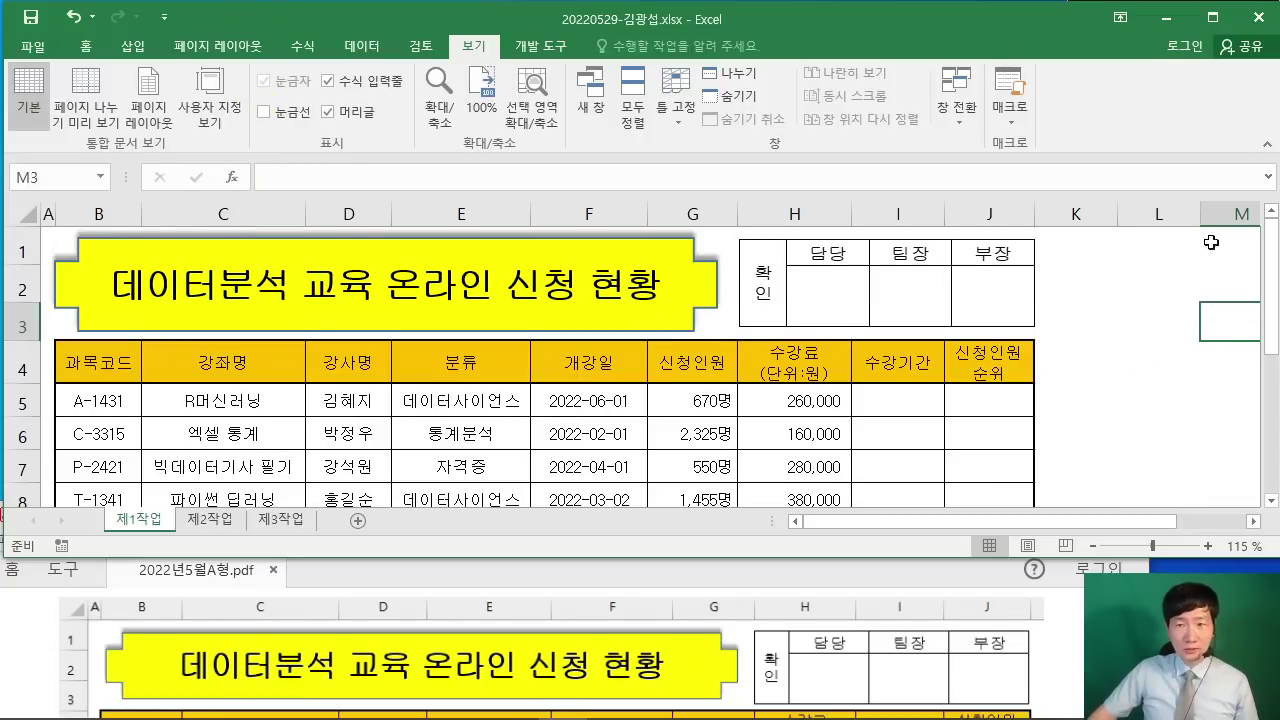
{"action": "left_click", "coordinate": [1212, 17]}
{"action": "scroll", "coordinate": [1132, 378], "scroll_direction": "down", "scroll_amount": 2}
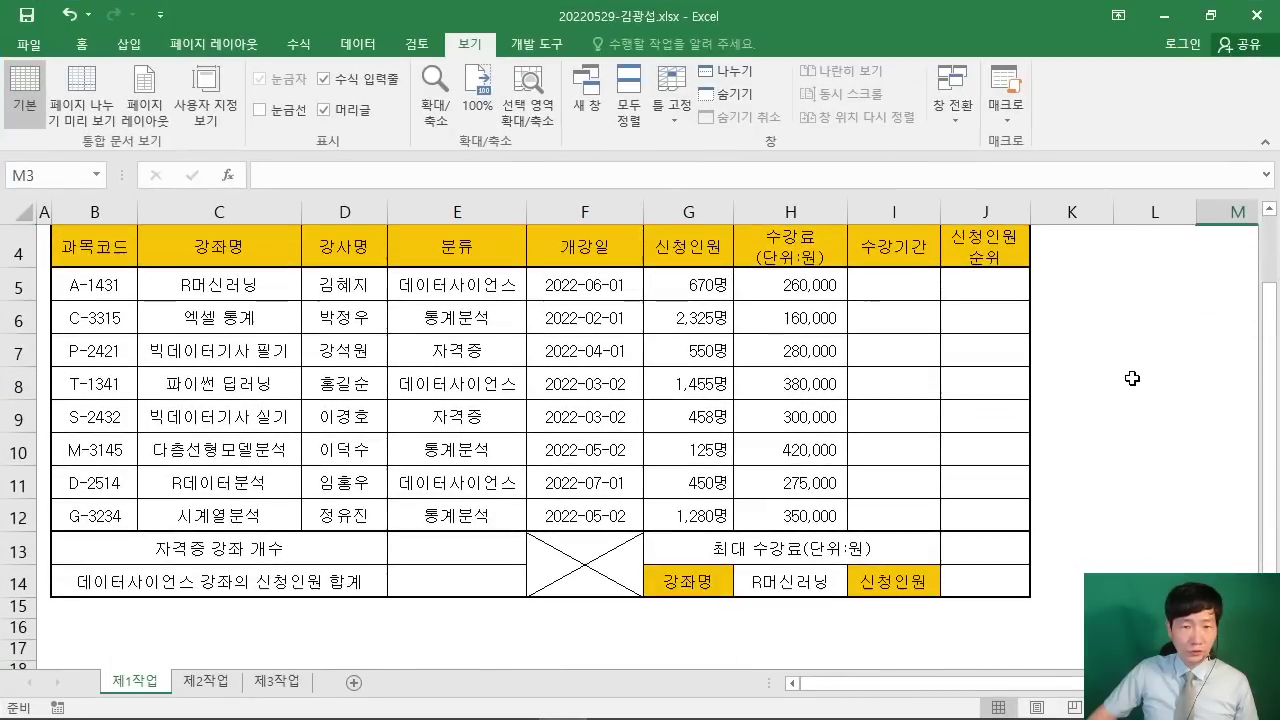
{"action": "scroll", "coordinate": [1132, 378], "scroll_direction": "up", "scroll_amount": 2}
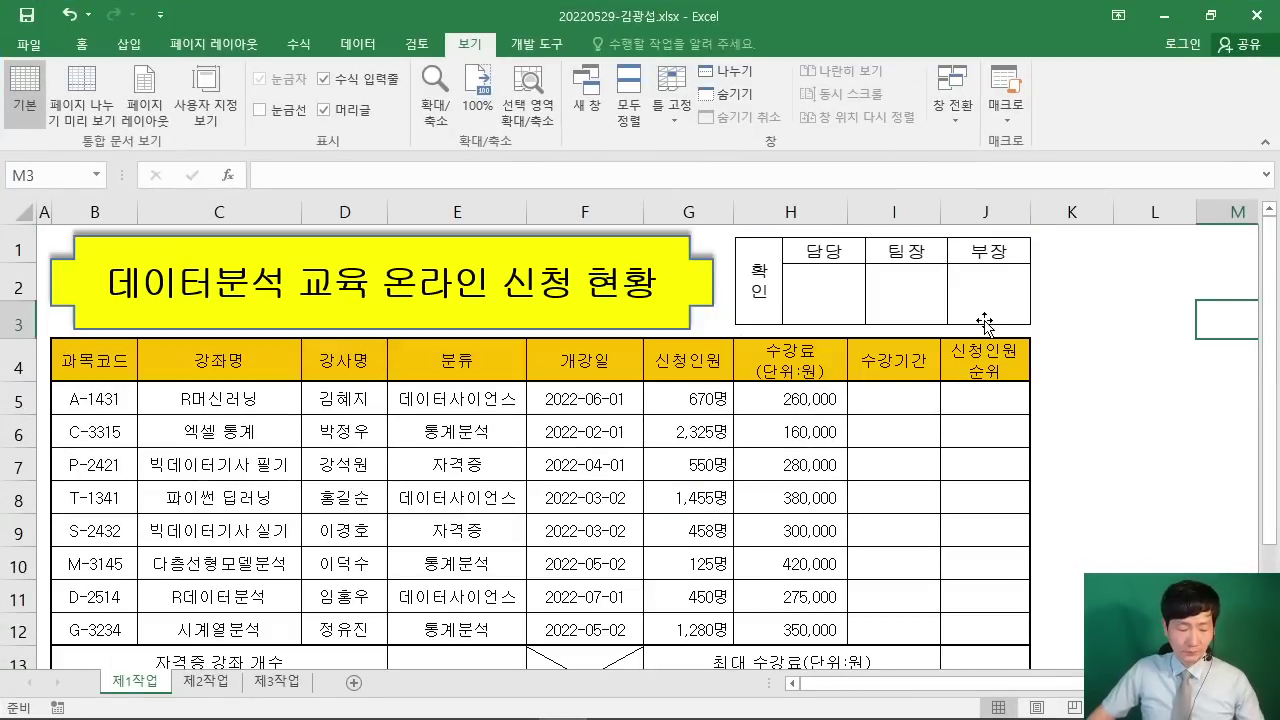
Step: Sketch screen notes on the approval box and 신청인원 header, then clear them
{"action": "left_click_drag", "start_coordinate": [792, 240], "coordinate": [866, 297]}
{"action": "left_click_drag", "start_coordinate": [920, 266], "coordinate": [910, 306]}
{"action": "mouse_move", "coordinate": [975, 266]}
{"action": "left_mouse_down"}
{"action": "mouse_move", "coordinate": [958, 268]}
{"action": "mouse_move", "coordinate": [972, 265]}
{"action": "left_mouse_up"}
{"action": "mouse_move", "coordinate": [886, 122]}
{"action": "left_mouse_down"}
{"action": "mouse_move", "coordinate": [800, 206]}
{"action": "mouse_move", "coordinate": [684, 380]}
{"action": "left_mouse_up"}
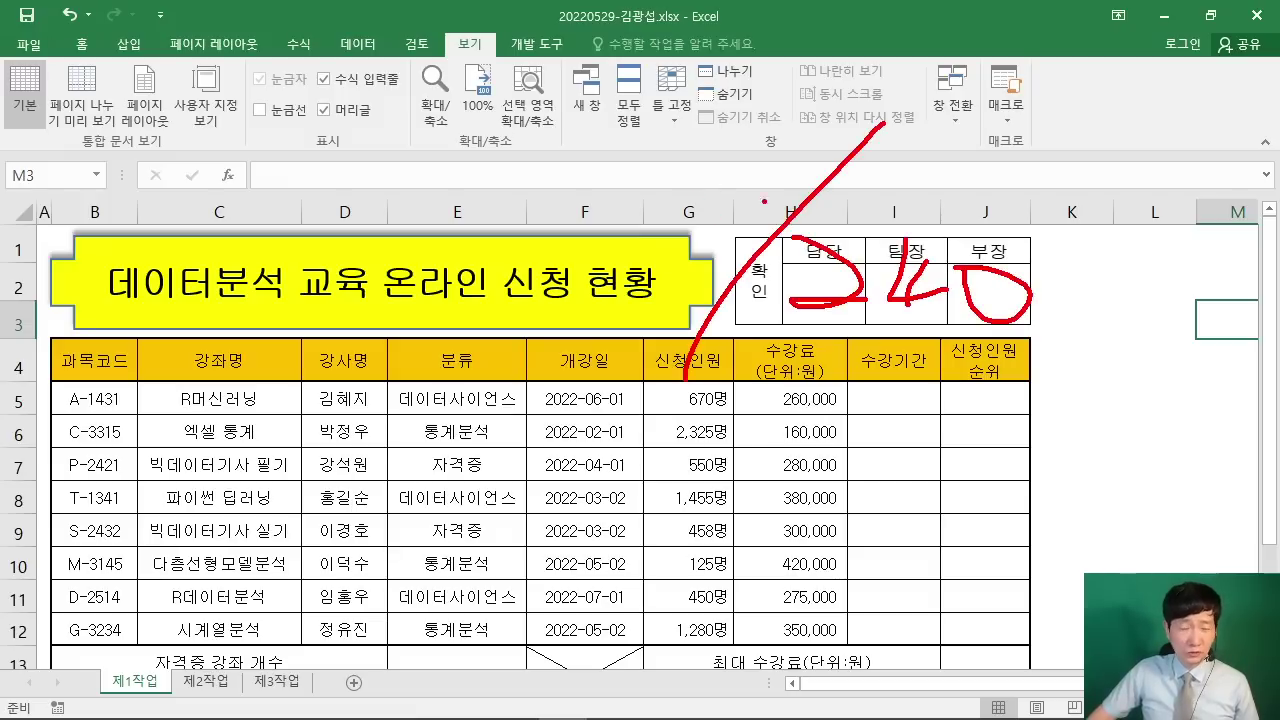
{"action": "left_click_drag", "start_coordinate": [606, 160], "coordinate": [664, 156]}
{"action": "left_click_drag", "start_coordinate": [694, 142], "coordinate": [756, 126]}
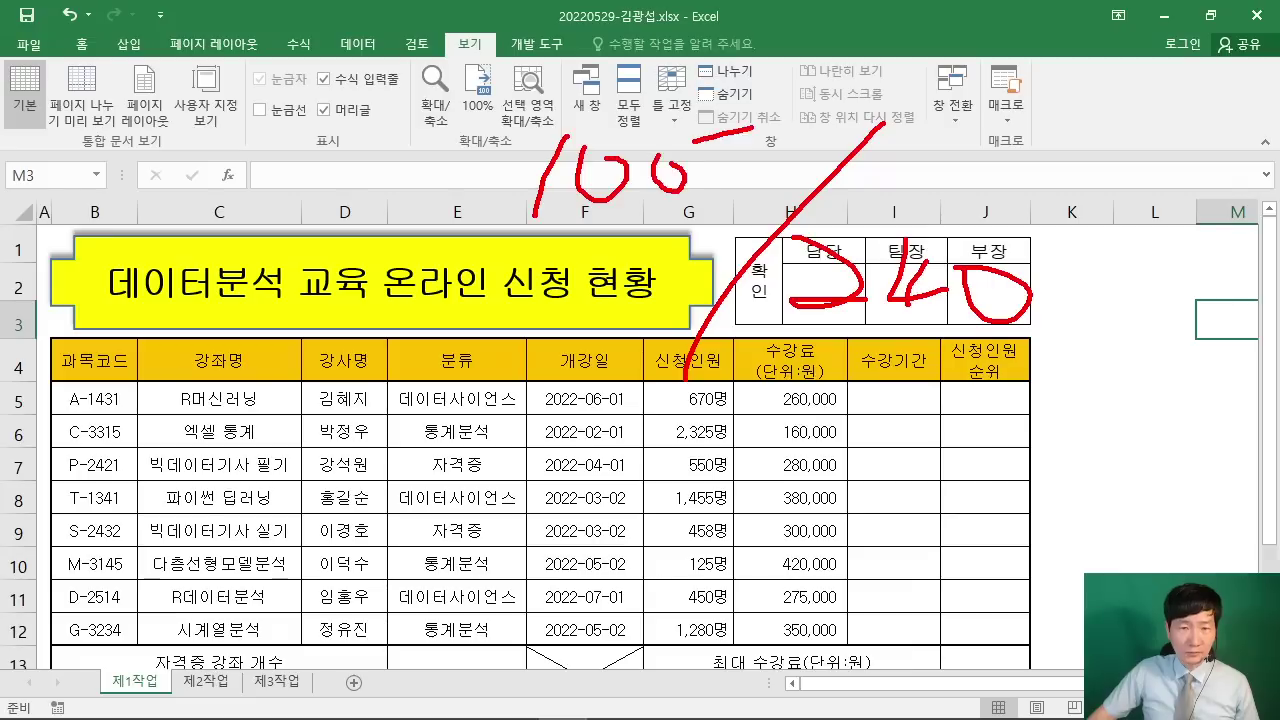
{"action": "left_click_drag", "start_coordinate": [538, 212], "coordinate": [776, 226]}
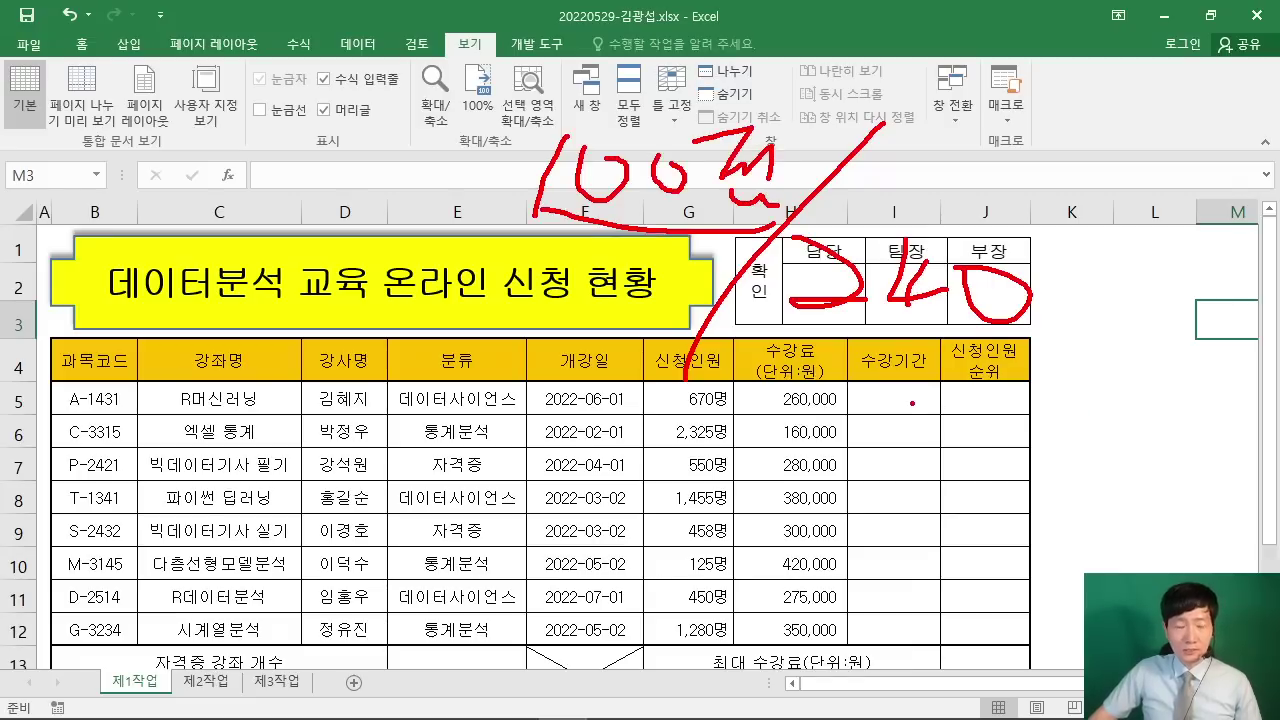
{"action": "key", "text": "Escape"}
{"action": "left_click", "coordinate": [1130, 366]}
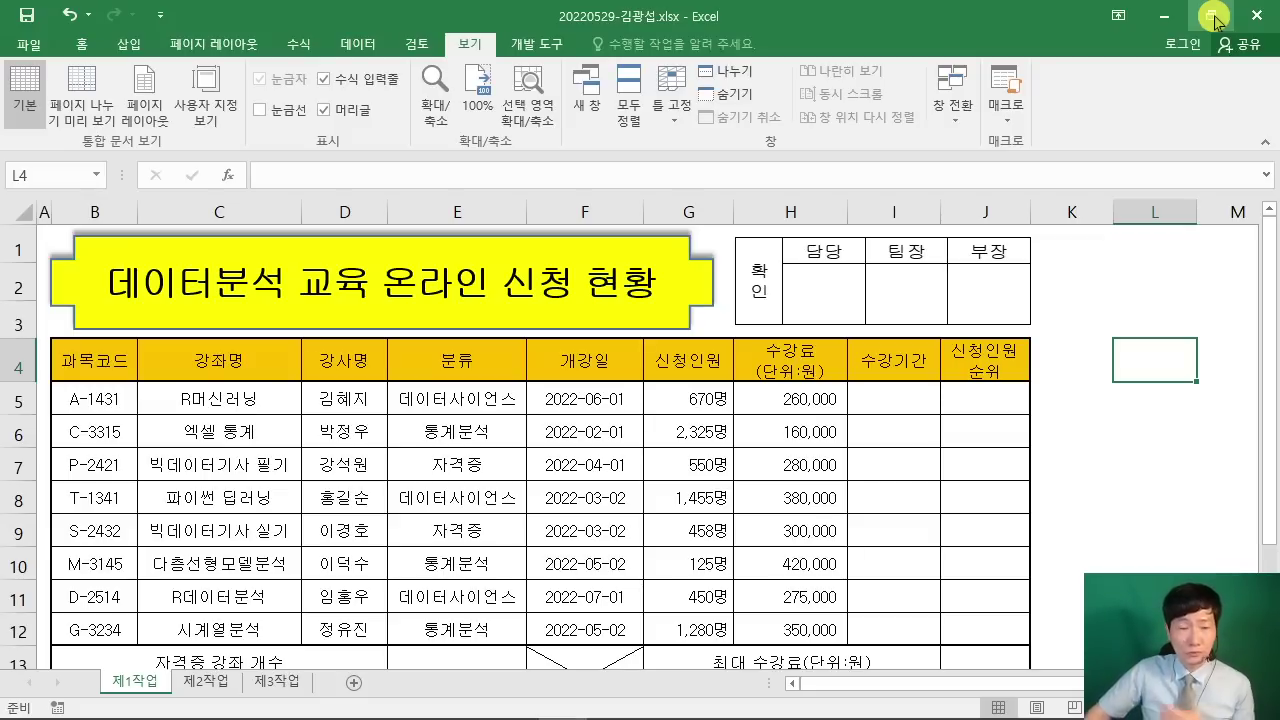
Step: Restore Excel from full screen and place the exam PDF window beneath it
{"action": "left_click", "coordinate": [1209, 17]}
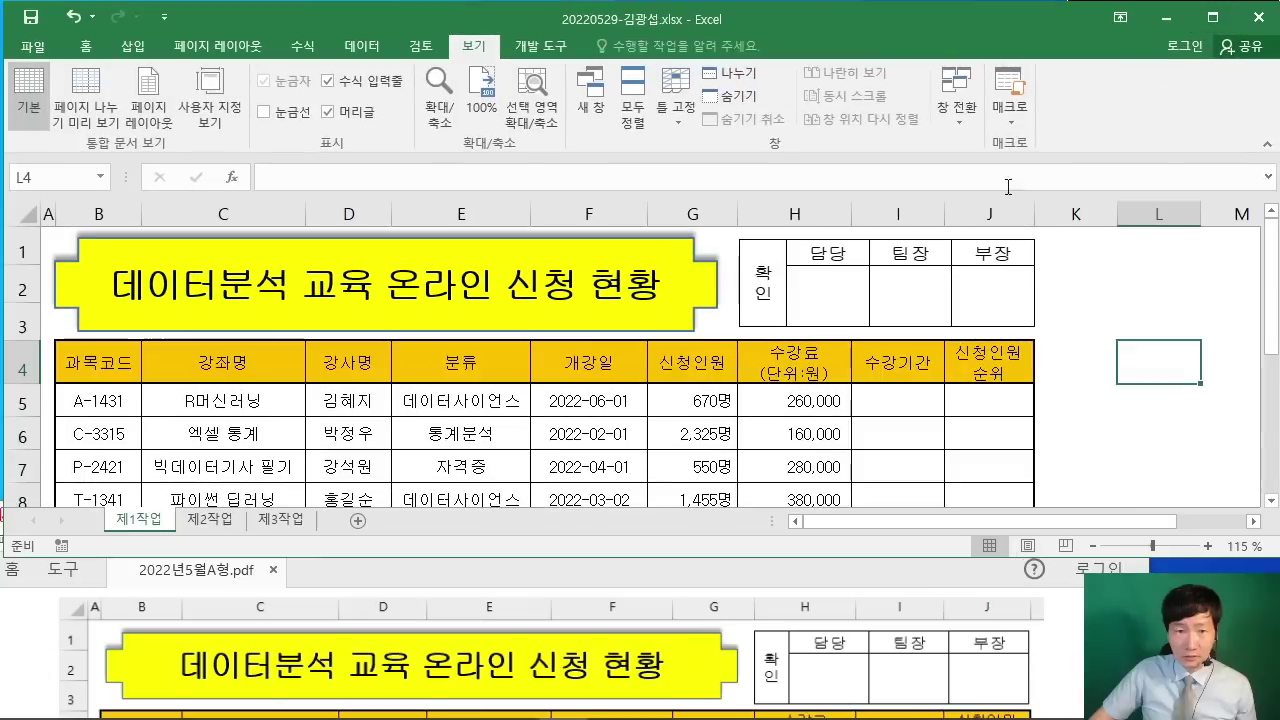
{"action": "left_click_drag", "start_coordinate": [873, 420], "coordinate": [870, 446]}
{"action": "scroll", "coordinate": [762, 585], "scroll_direction": "down", "scroll_amount": 5}
{"action": "scroll", "coordinate": [762, 578], "scroll_direction": "down", "scroll_amount": 10}
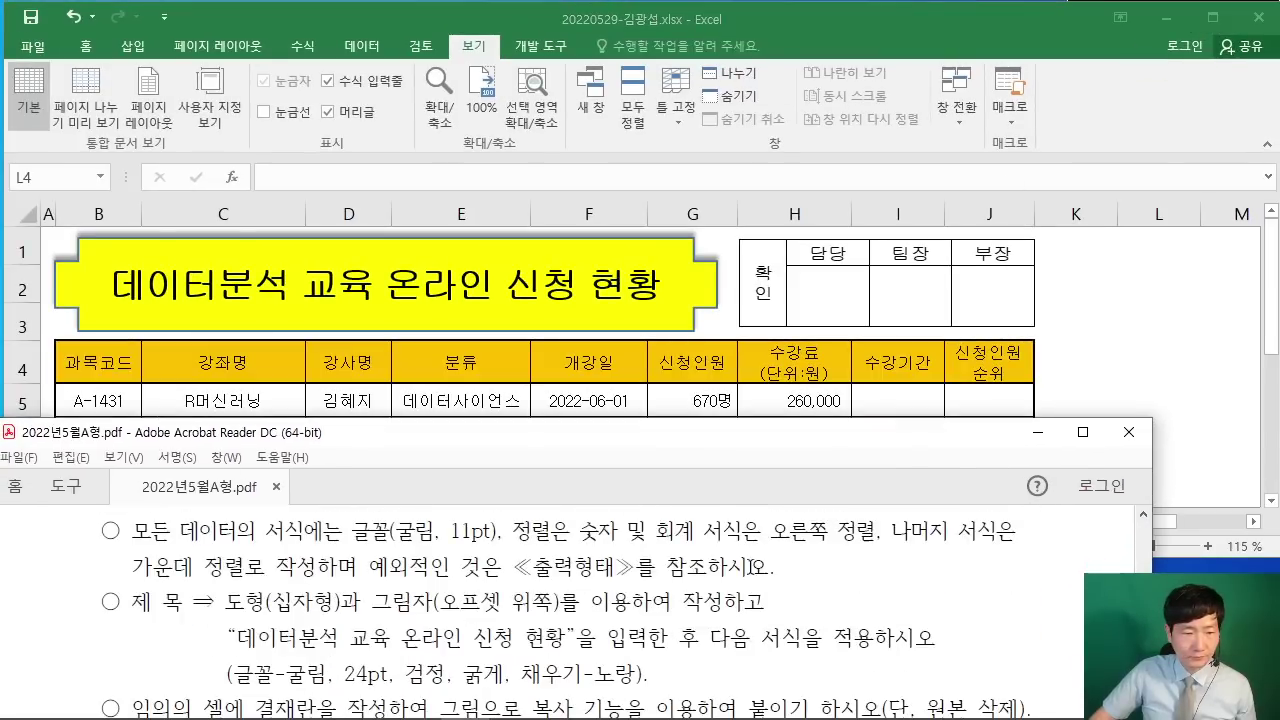
{"action": "scroll", "coordinate": [762, 574], "scroll_direction": "up", "scroll_amount": 5}
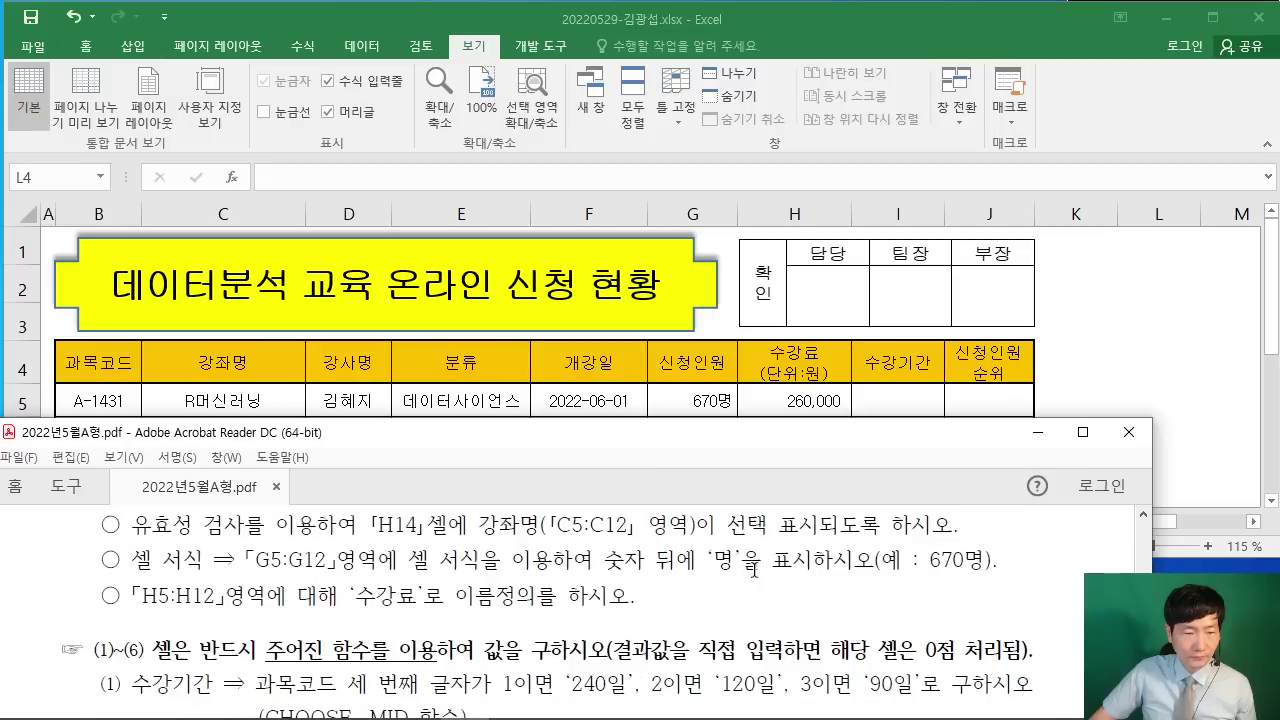
{"action": "left_click_drag", "start_coordinate": [632, 452], "coordinate": [600, 476]}
{"action": "scroll", "coordinate": [533, 597], "scroll_direction": "down", "scroll_amount": 3}
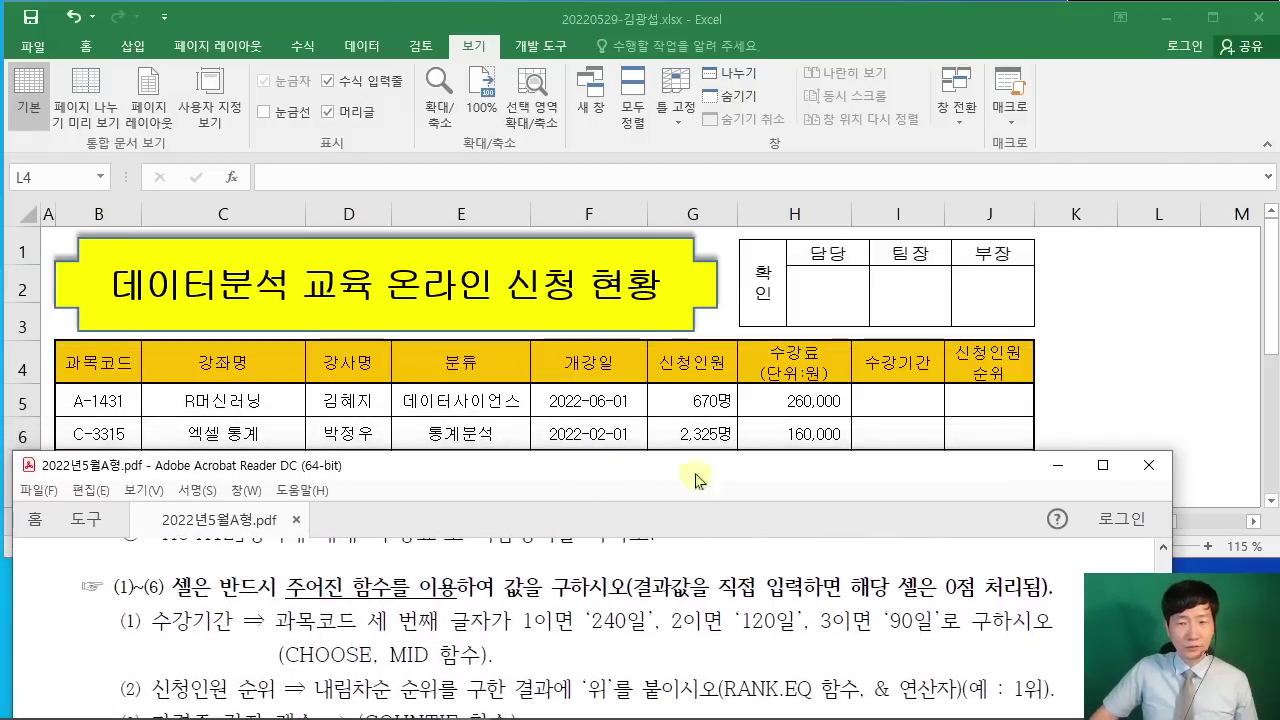
Step: Switch between workbook and PDF while checking the 수강기간 cells I5:I12
{"action": "left_click", "coordinate": [1148, 375]}
{"action": "left_click", "coordinate": [962, 399]}
{"action": "left_click", "coordinate": [930, 605]}
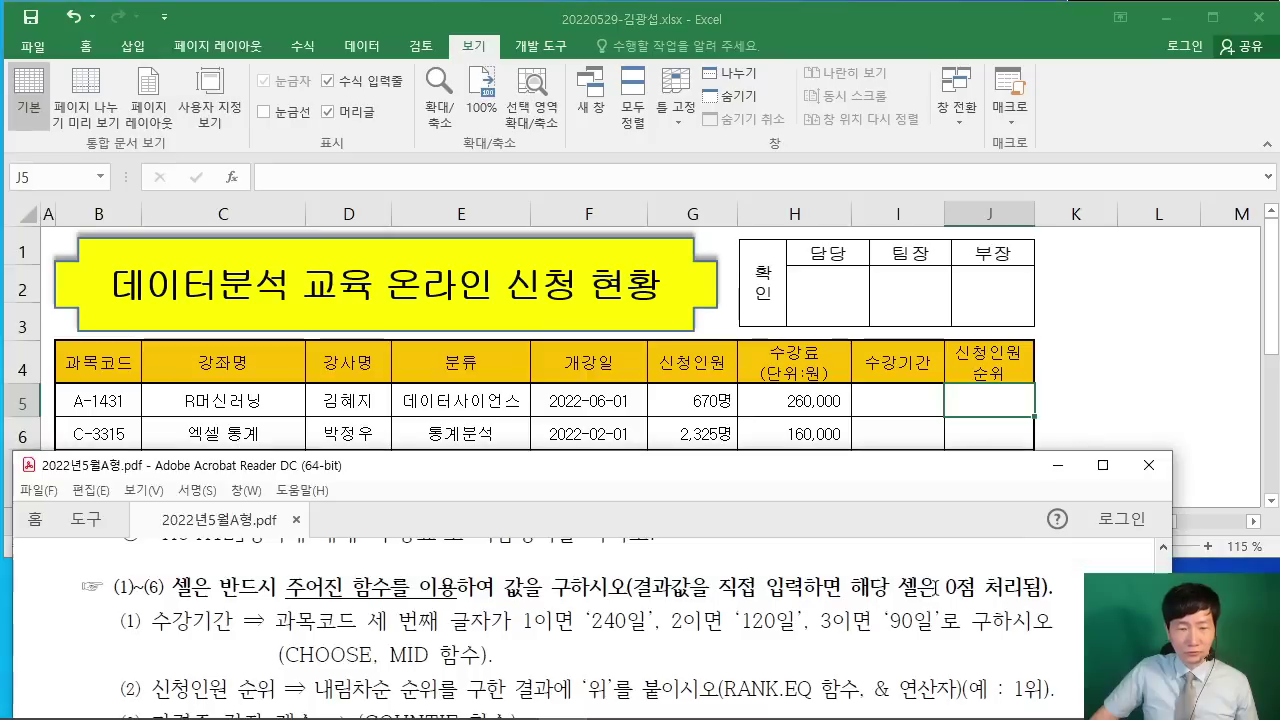
{"action": "scroll", "coordinate": [910, 608], "scroll_direction": "up", "scroll_amount": 6}
{"action": "scroll", "coordinate": [908, 610], "scroll_direction": "up", "scroll_amount": 8}
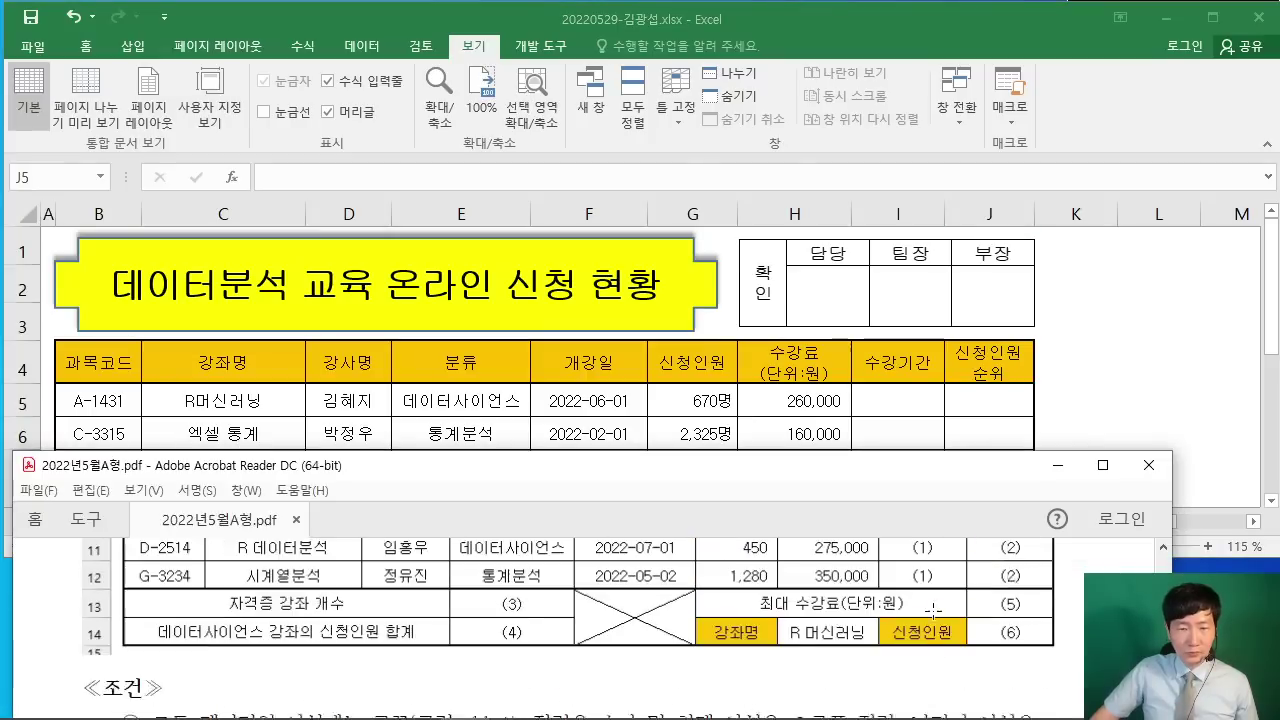
{"action": "left_click", "coordinate": [898, 400]}
{"action": "left_click_drag", "start_coordinate": [898, 400], "coordinate": [901, 437]}
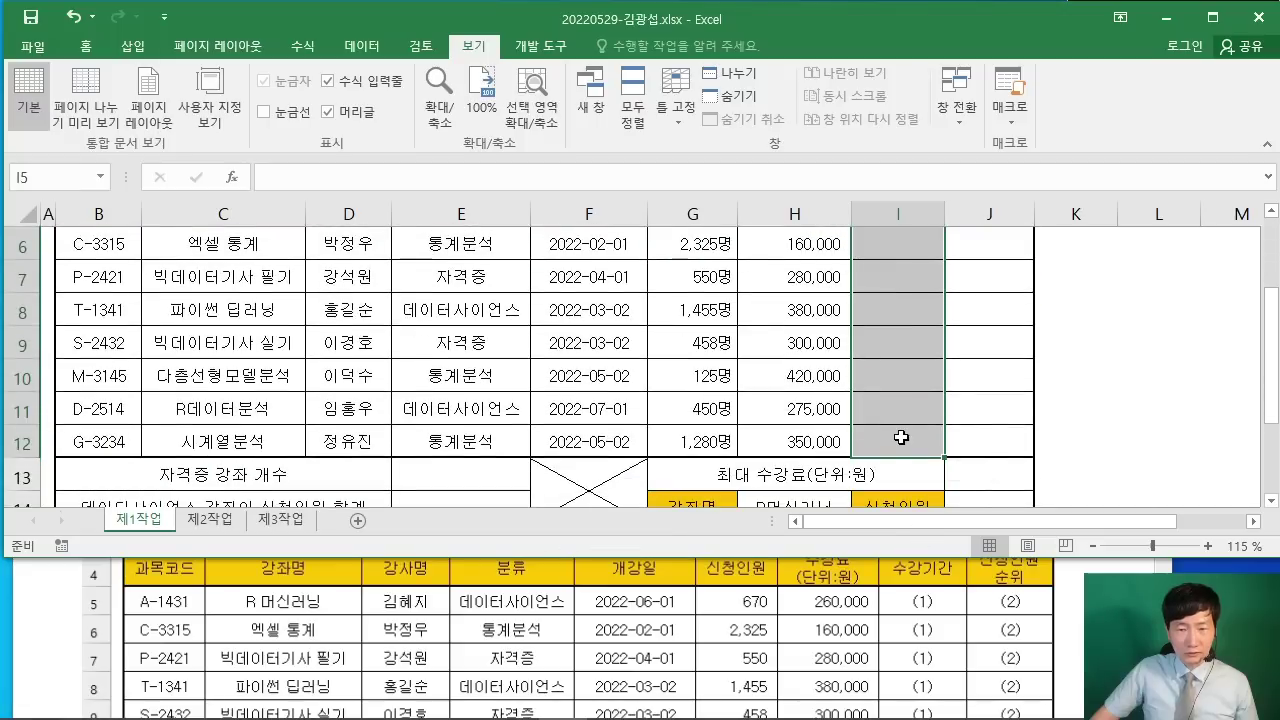
{"action": "left_click", "coordinate": [1005, 572]}
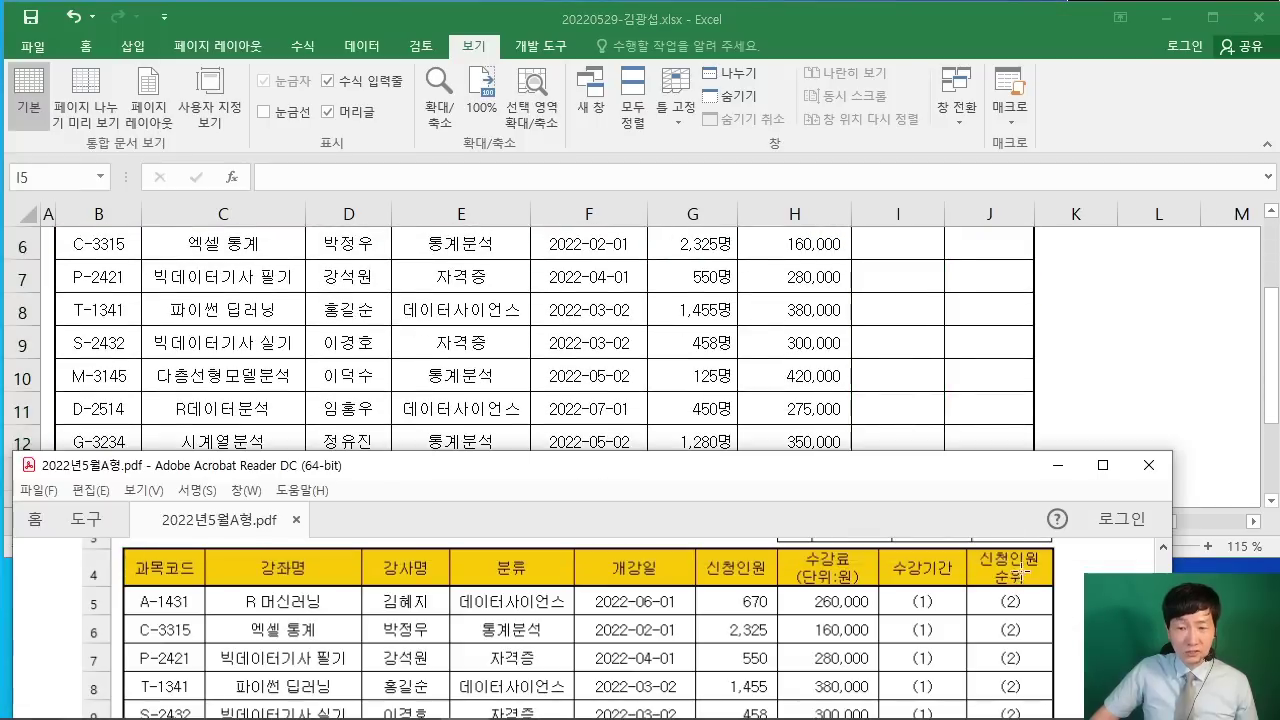
{"action": "key", "text": "alt+Tab"}
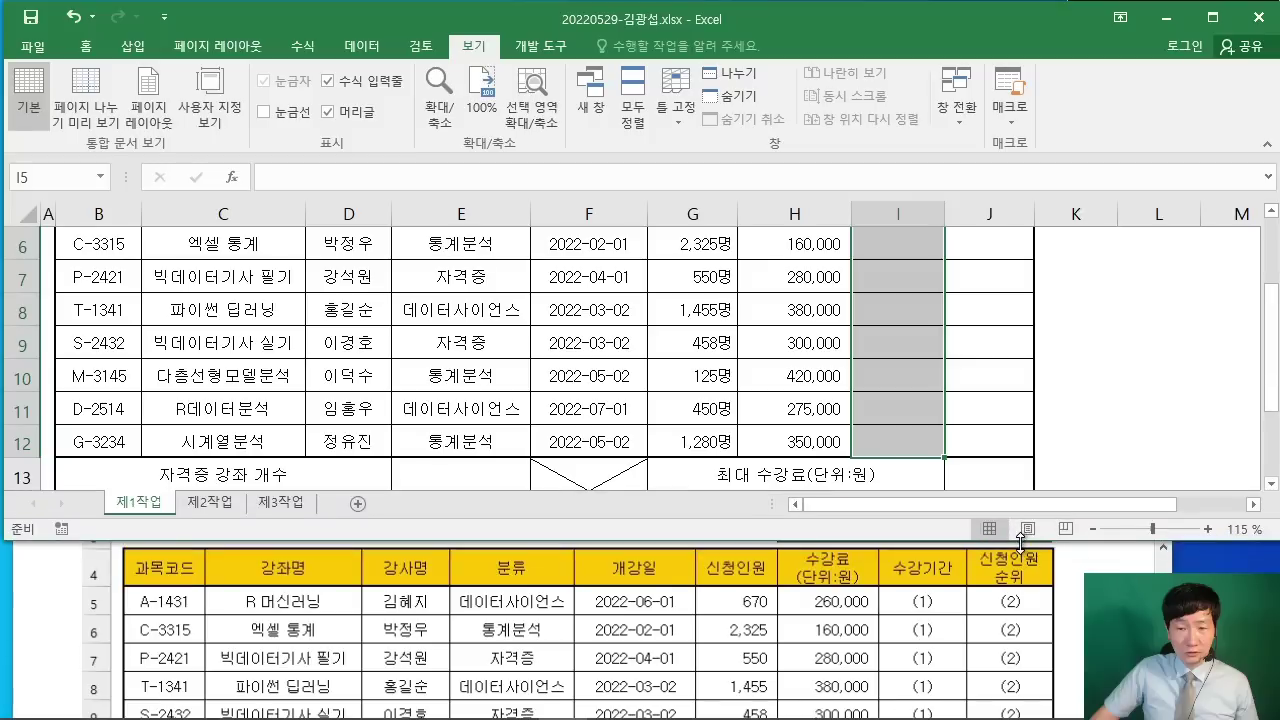
{"action": "left_click", "coordinate": [1140, 345]}
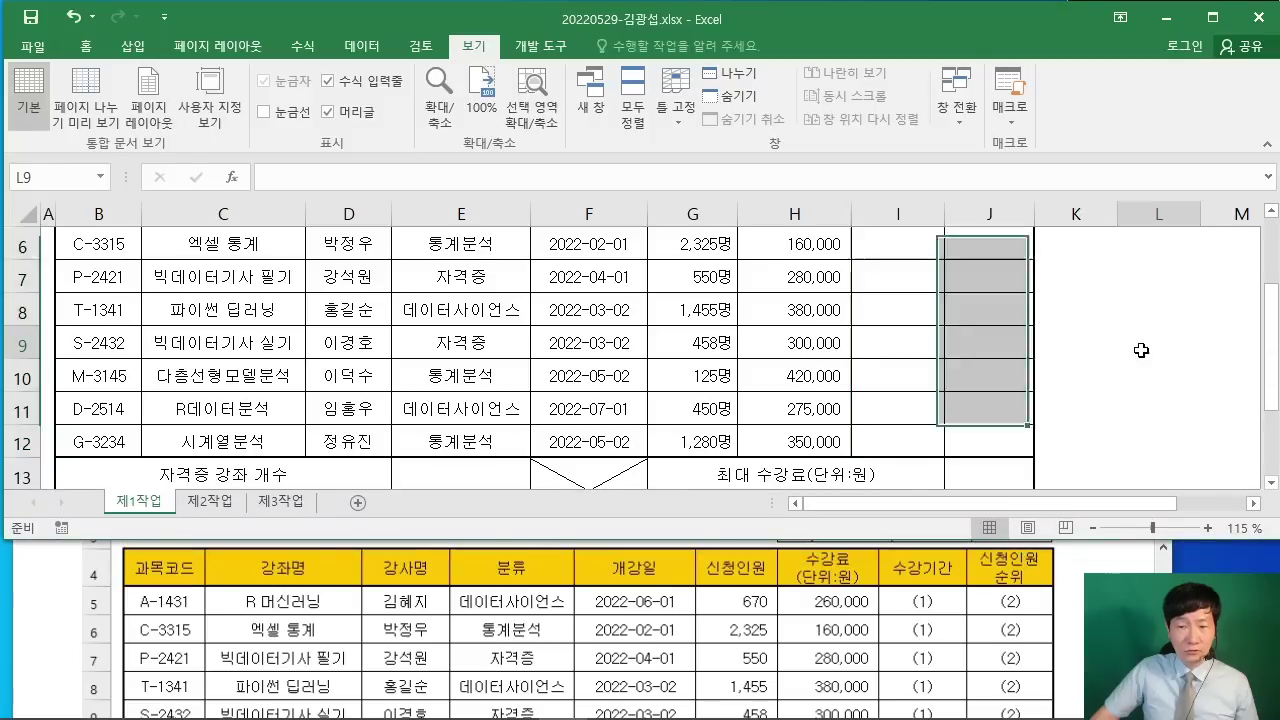
Step: Scroll the PDF to the 수강기간 CHOOSE/MID question and select cell I5
{"action": "left_click", "coordinate": [1066, 617]}
{"action": "scroll", "coordinate": [1066, 617], "scroll_direction": "down", "scroll_amount": 3}
{"action": "scroll", "coordinate": [1066, 617], "scroll_direction": "down", "scroll_amount": 10}
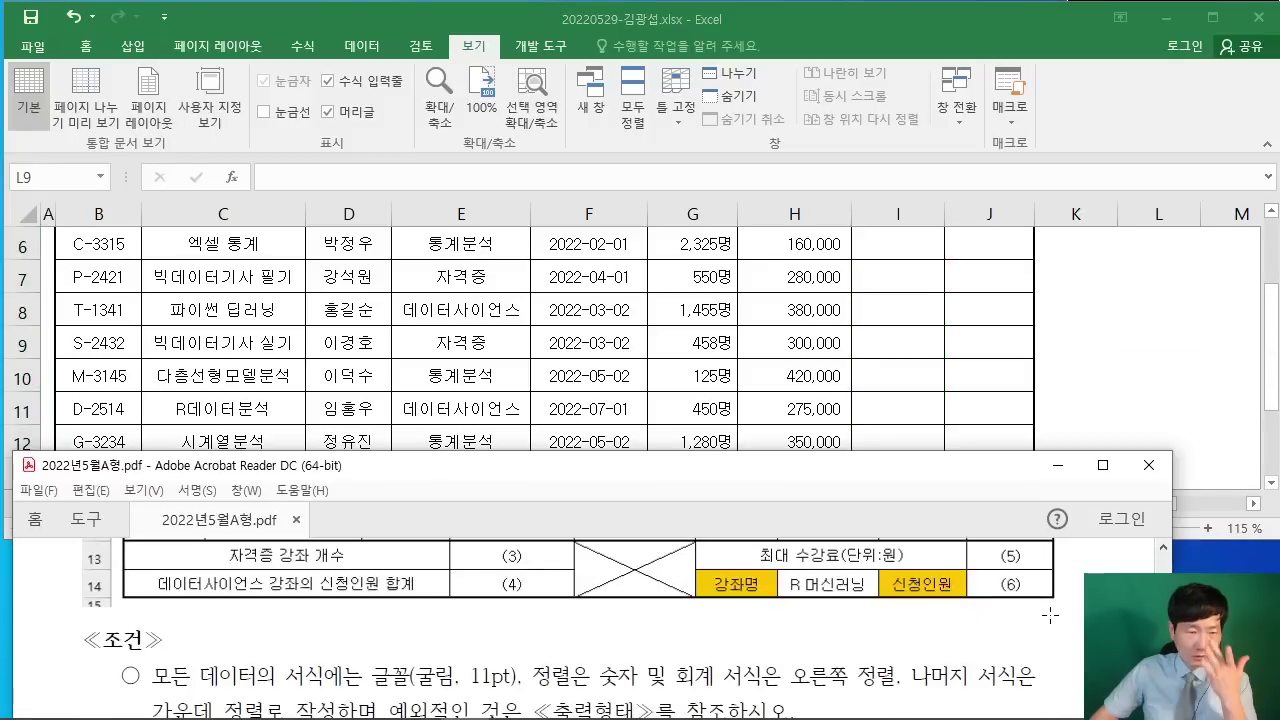
{"action": "scroll", "coordinate": [1049, 609], "scroll_direction": "down", "scroll_amount": 5}
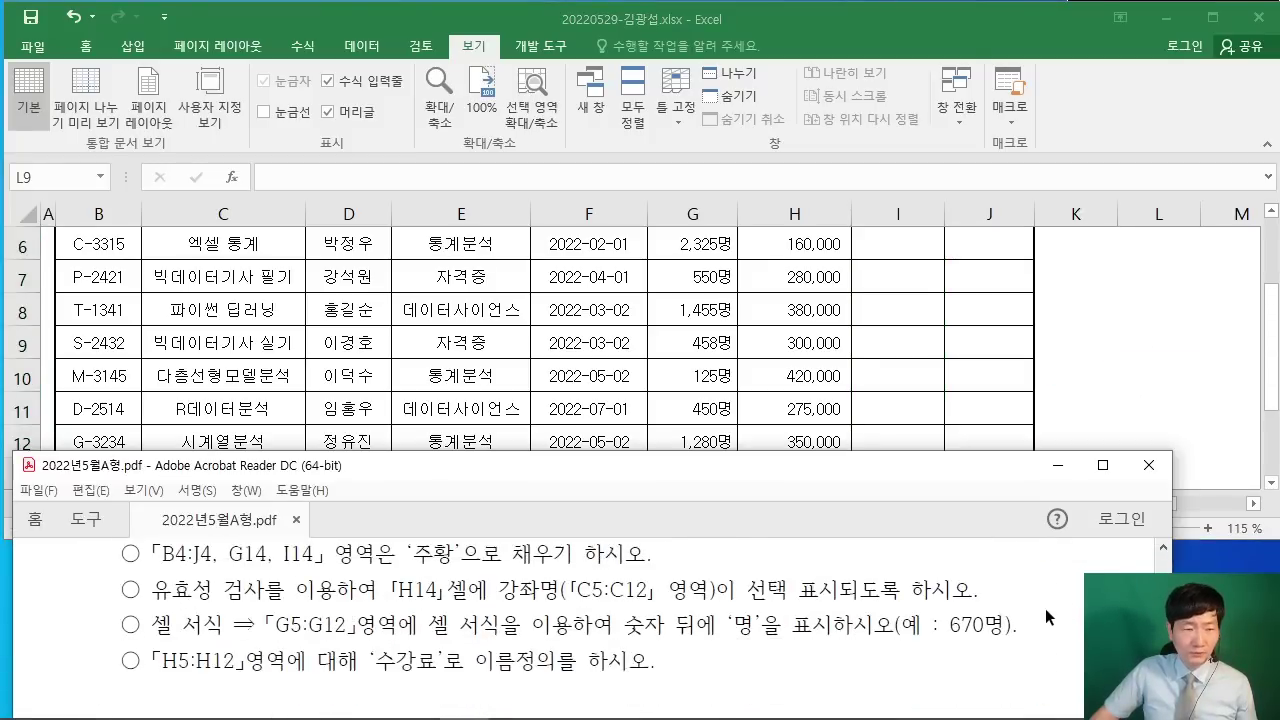
{"action": "scroll", "coordinate": [1040, 604], "scroll_direction": "up", "scroll_amount": 1}
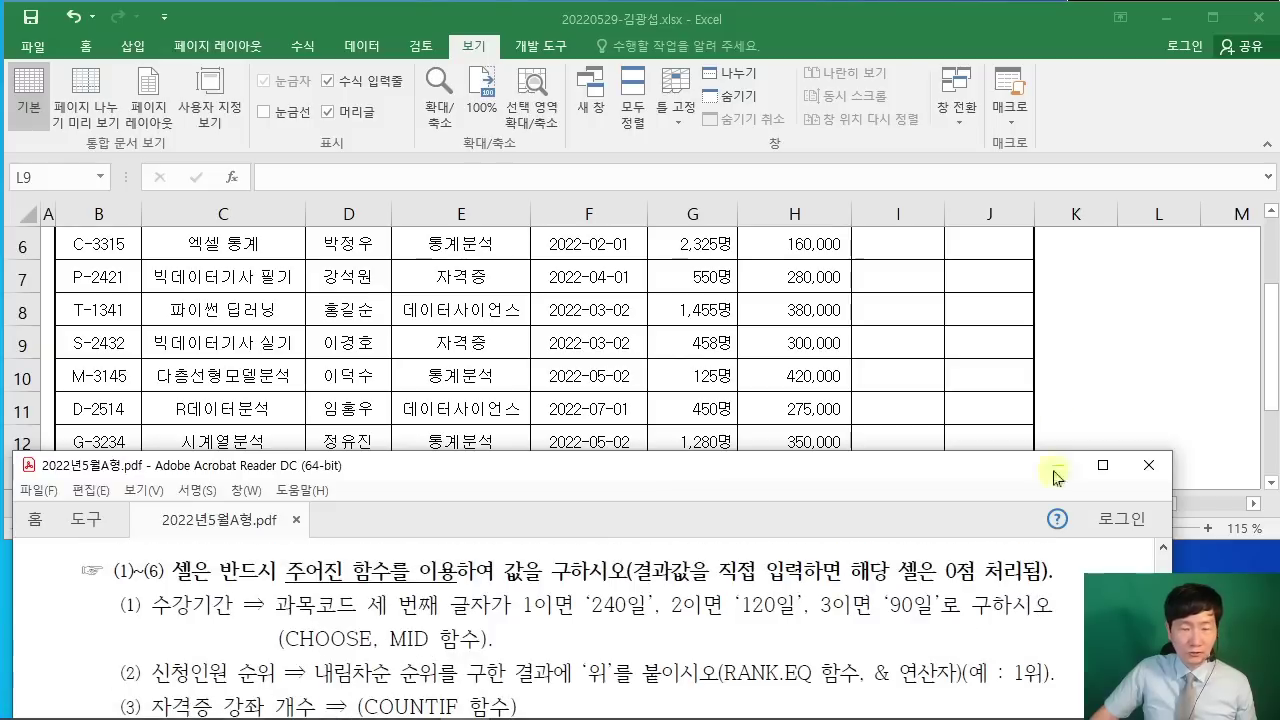
{"action": "left_click", "coordinate": [1085, 378]}
{"action": "scroll", "coordinate": [900, 346], "scroll_direction": "up", "scroll_amount": 2}
{"action": "left_click", "coordinate": [903, 399]}
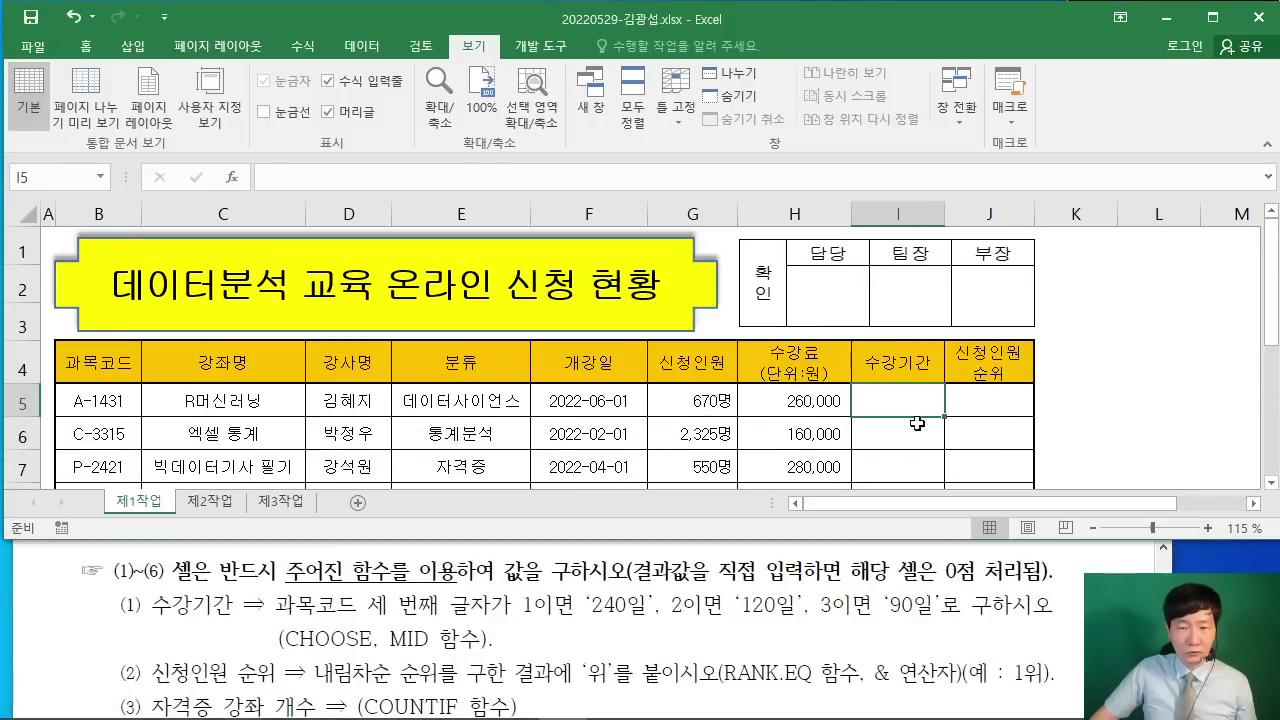
{"action": "scroll", "coordinate": [955, 420], "scroll_direction": "down", "scroll_amount": 1}
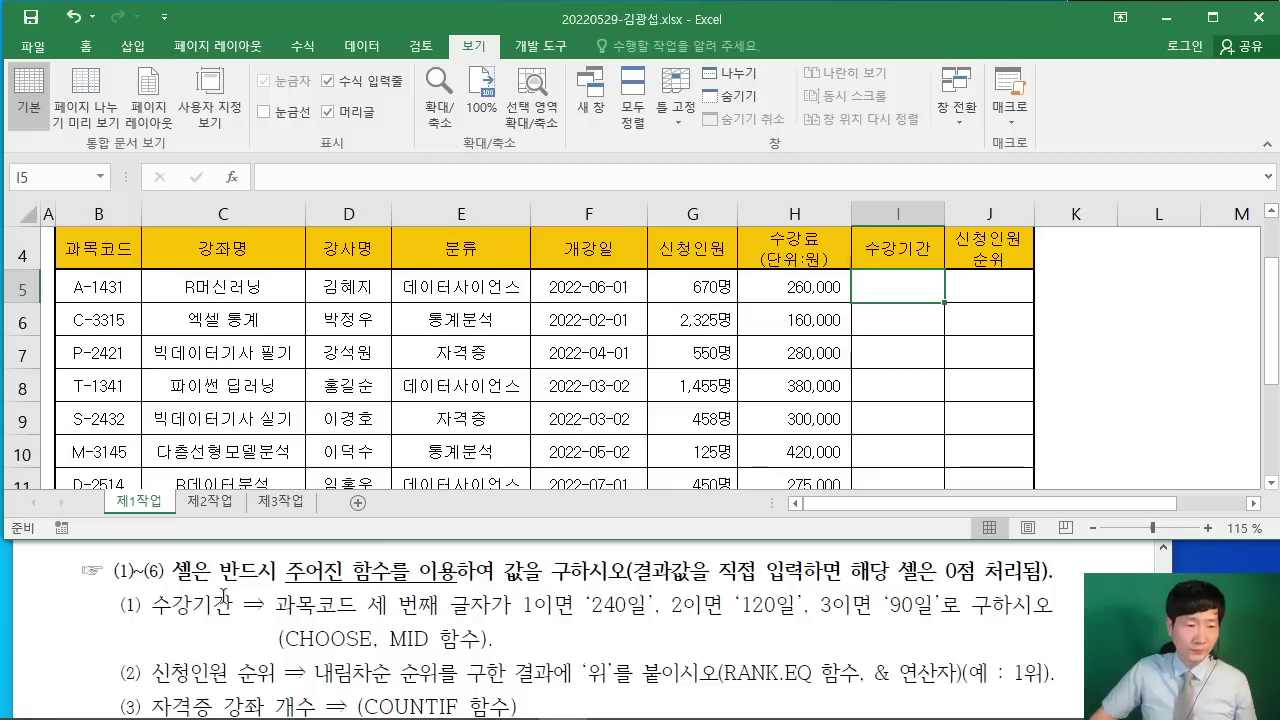
{"action": "left_click", "coordinate": [1090, 418]}
{"action": "scroll", "coordinate": [1090, 418], "scroll_direction": "up", "scroll_amount": 1}
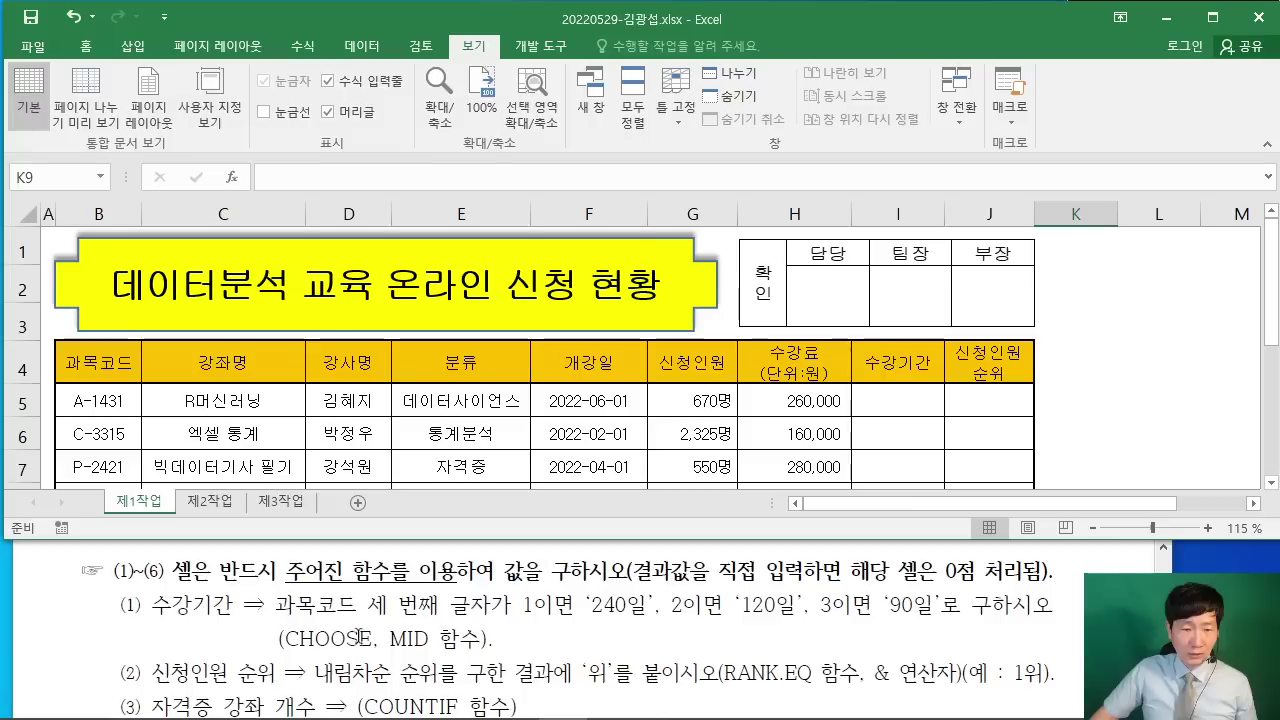
{"action": "left_click", "coordinate": [905, 436]}
{"action": "left_click", "coordinate": [899, 392]}
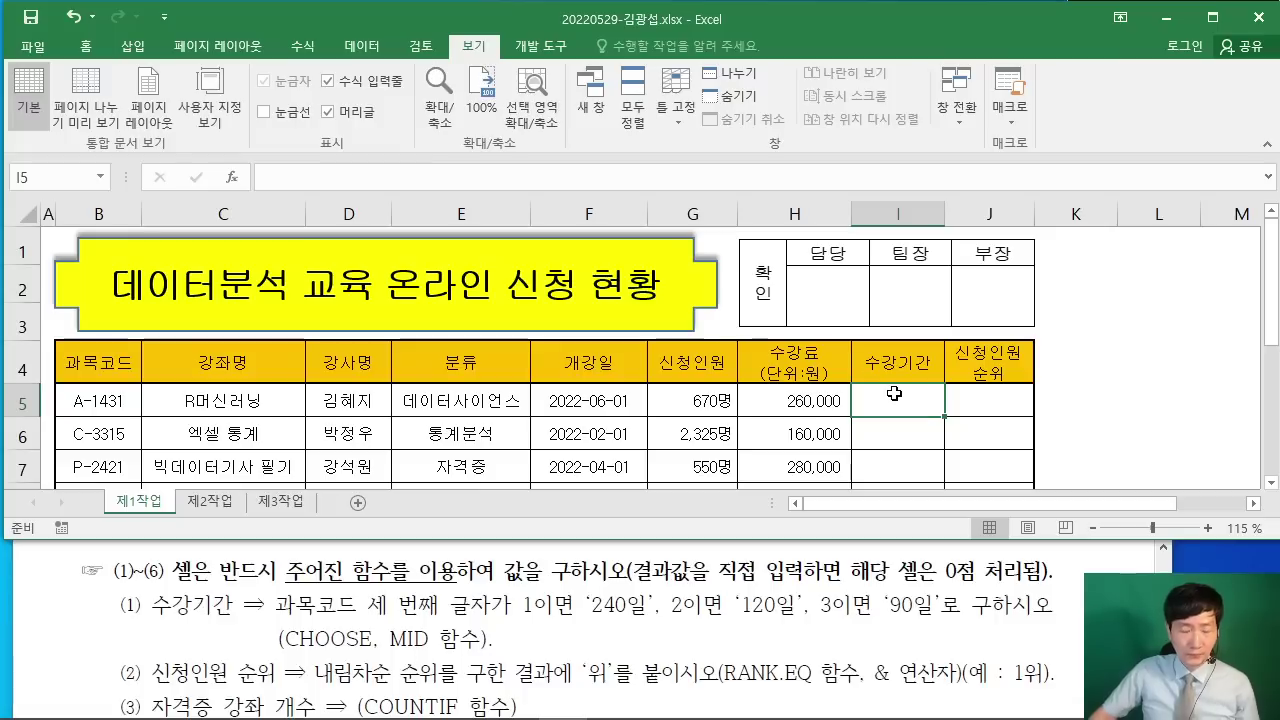
{"action": "type", "text": "=초"}
{"action": "key", "text": "BackSpace"}
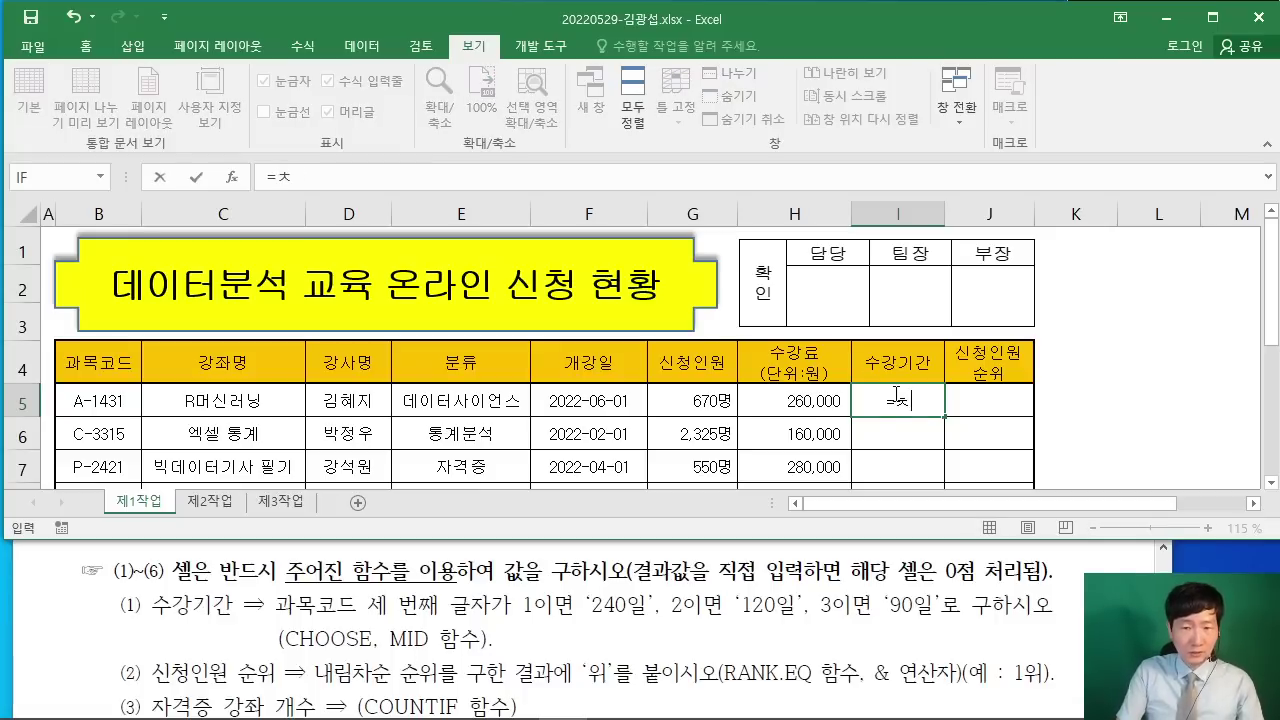
{"action": "key", "text": "BackSpace"}
{"action": "type", "text": "CHO"}
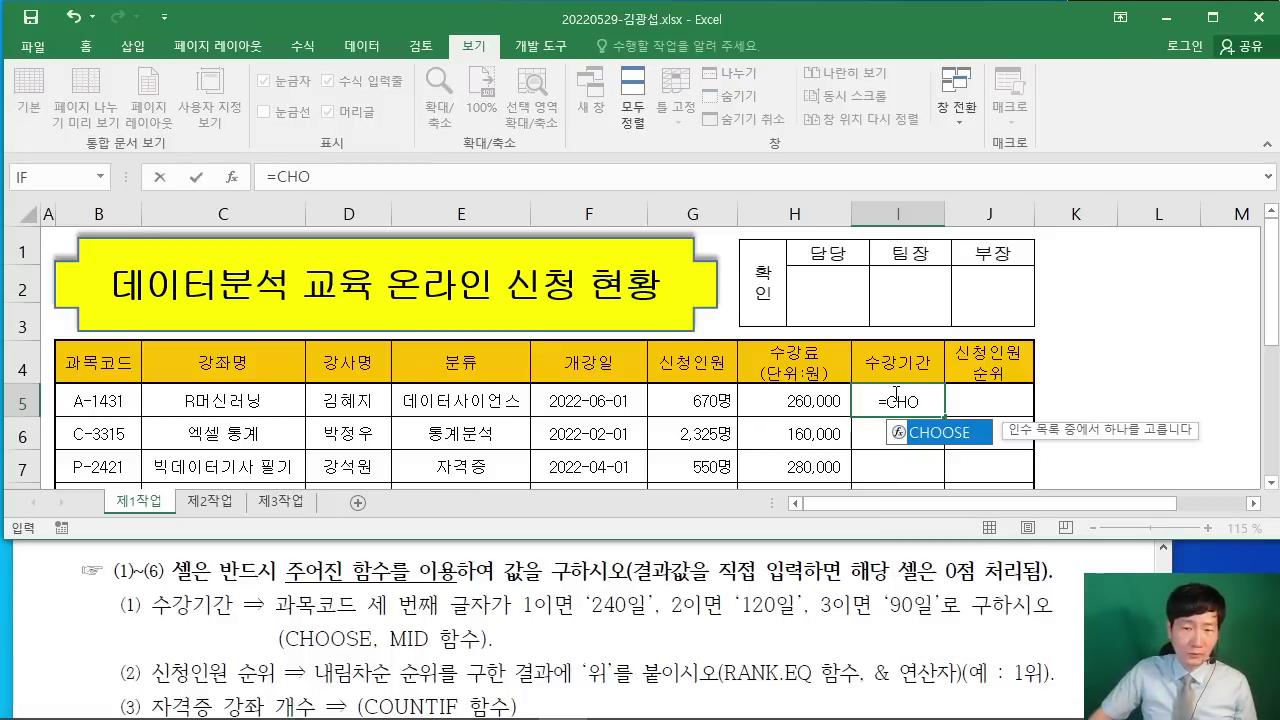
{"action": "double_click", "coordinate": [948, 448]}
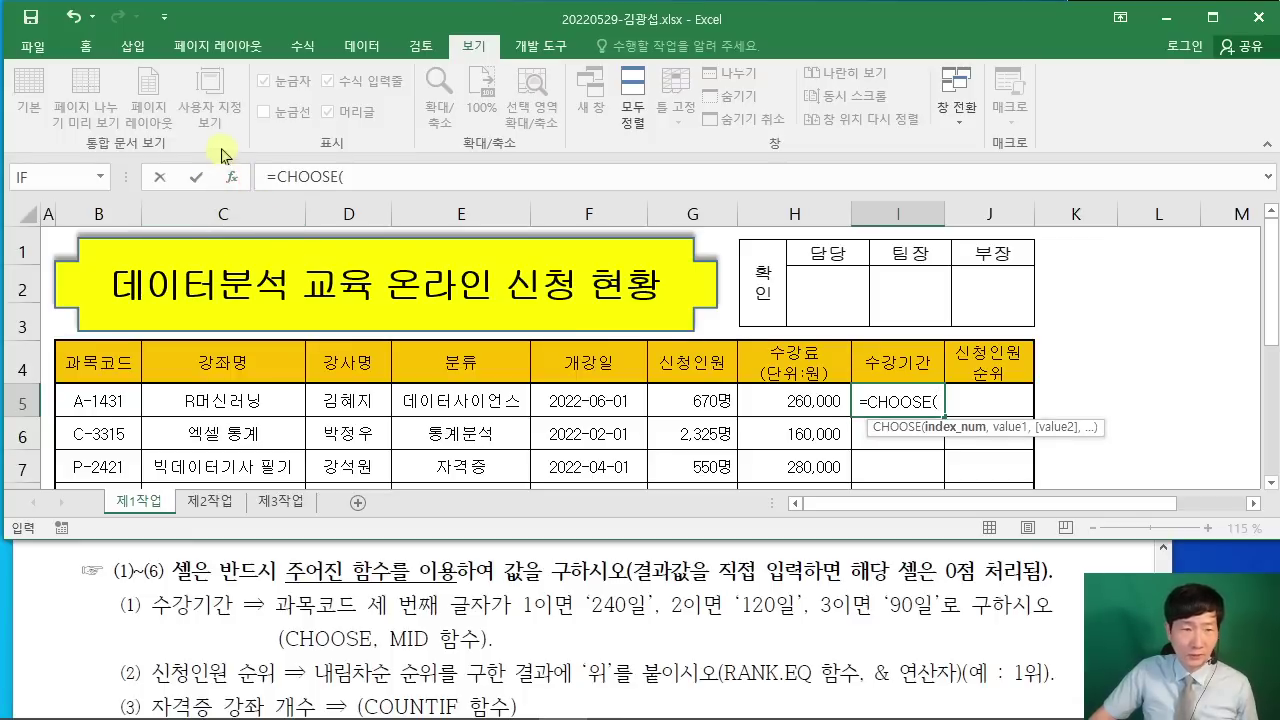
{"action": "left_click", "coordinate": [236, 178]}
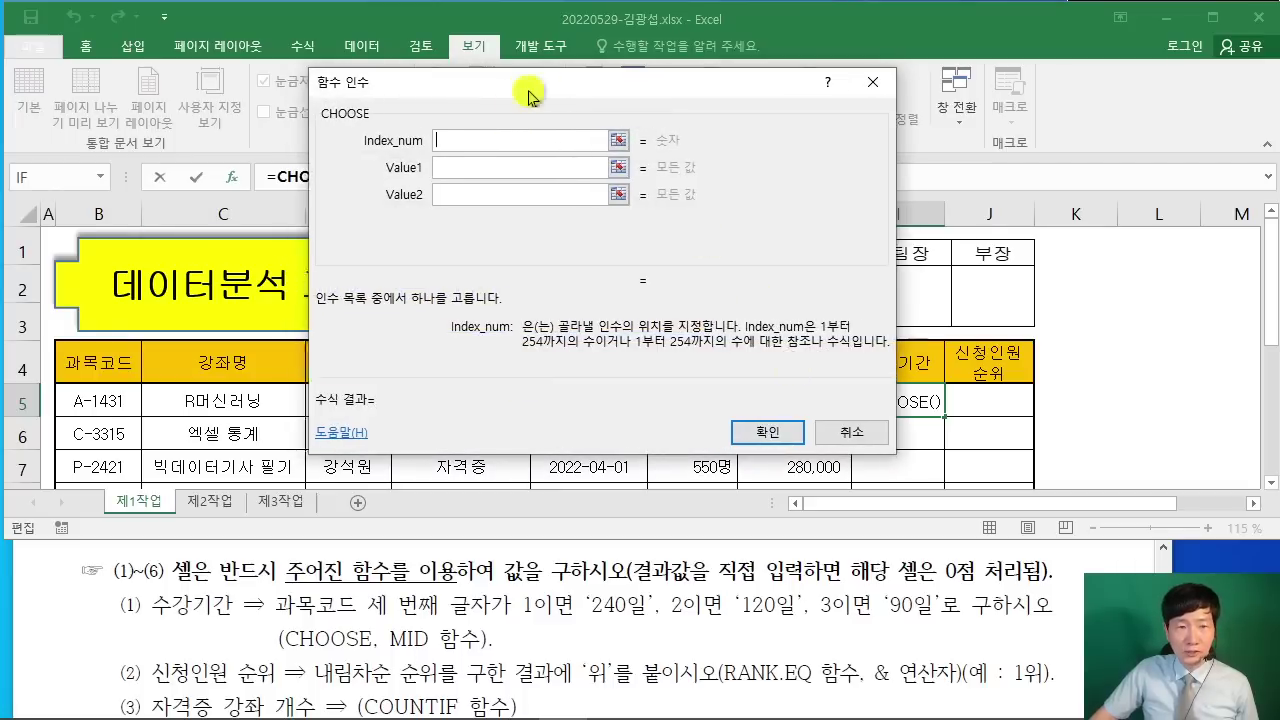
{"action": "left_click_drag", "start_coordinate": [521, 95], "coordinate": [831, 22]}
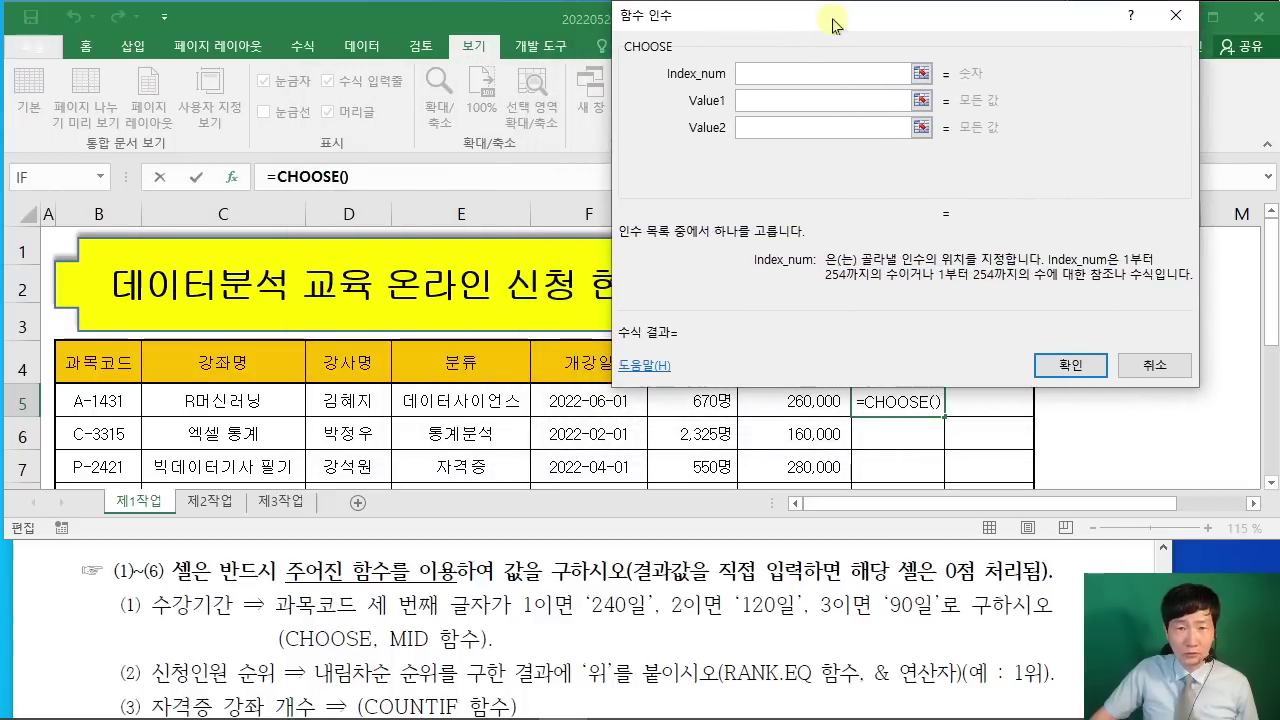
{"action": "left_click", "coordinate": [1176, 9]}
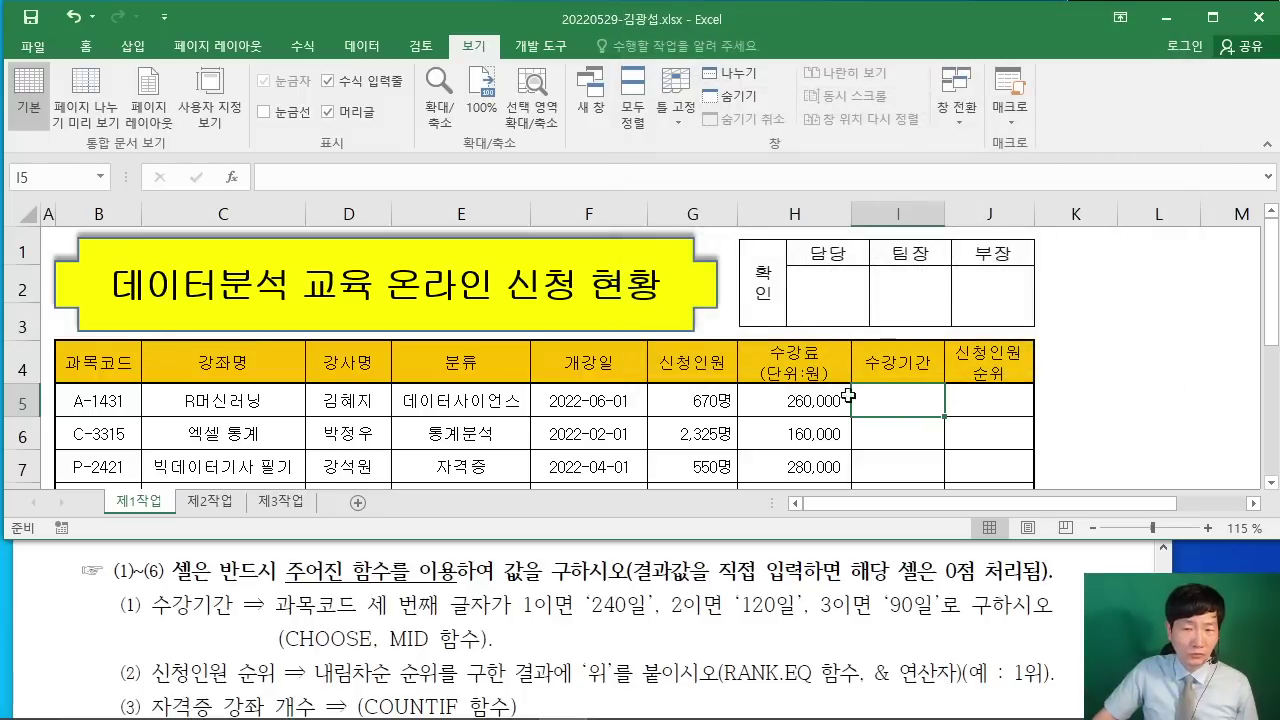
Step: Search Insert Function for CHOOSE and open its Function Arguments form for I5
{"action": "left_click", "coordinate": [232, 177]}
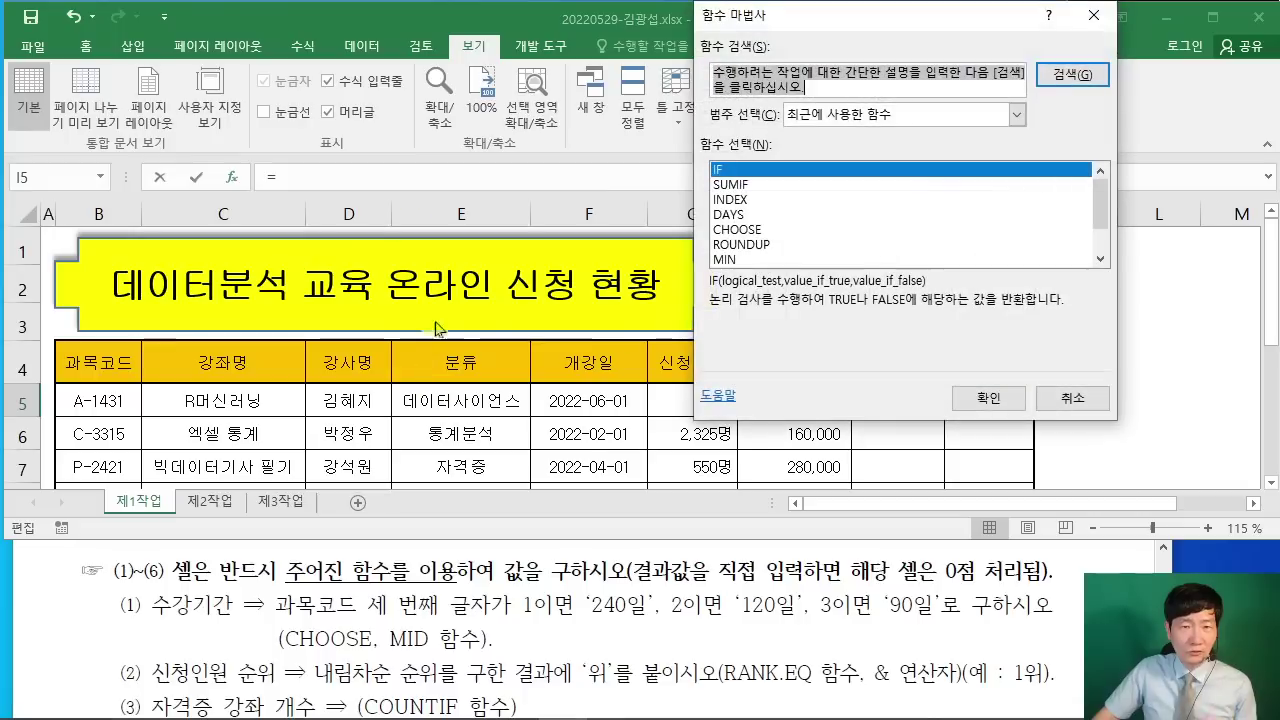
{"action": "left_click_drag", "start_coordinate": [905, 27], "coordinate": [649, 69]}
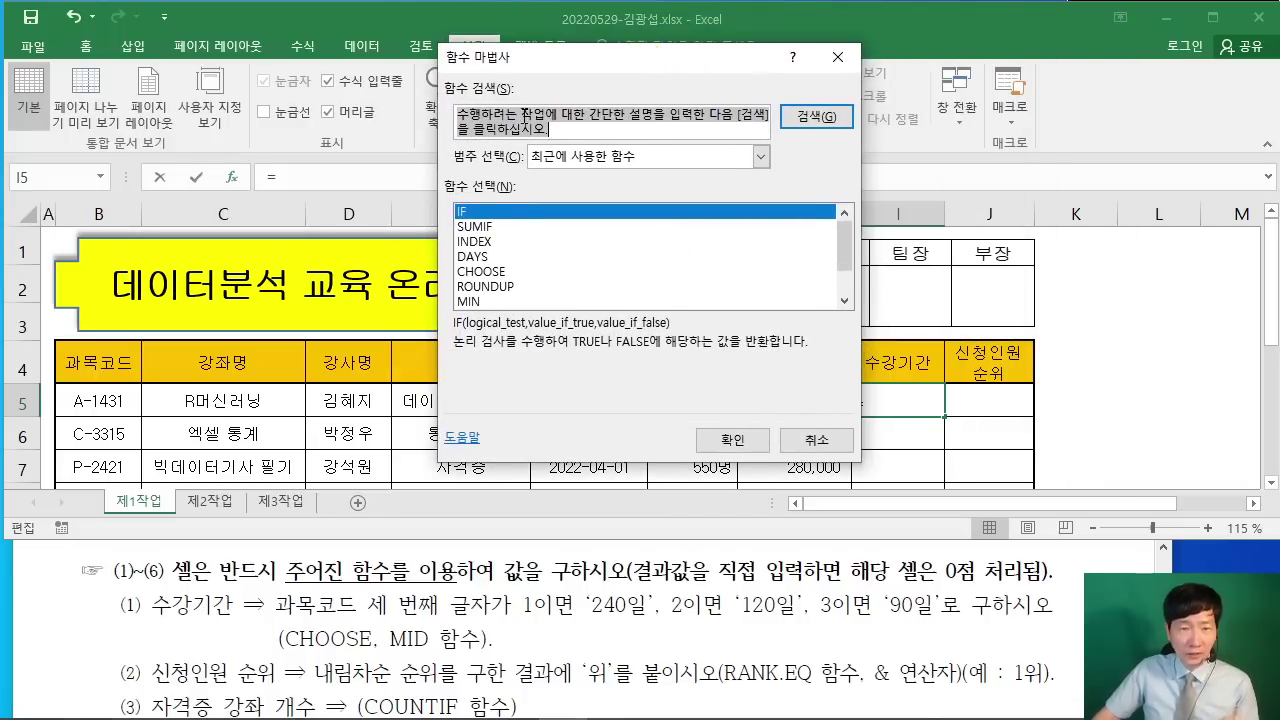
{"action": "type", "text": "CHOOSE"}
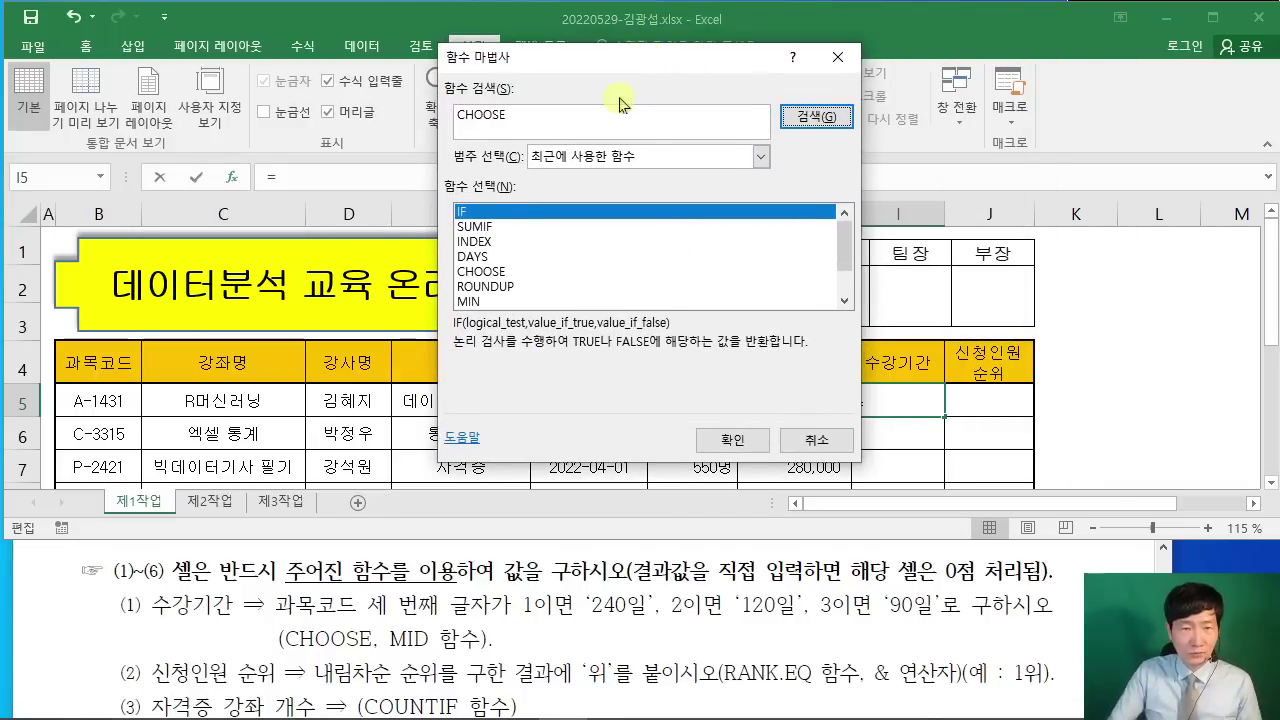
{"action": "key", "text": "Return"}
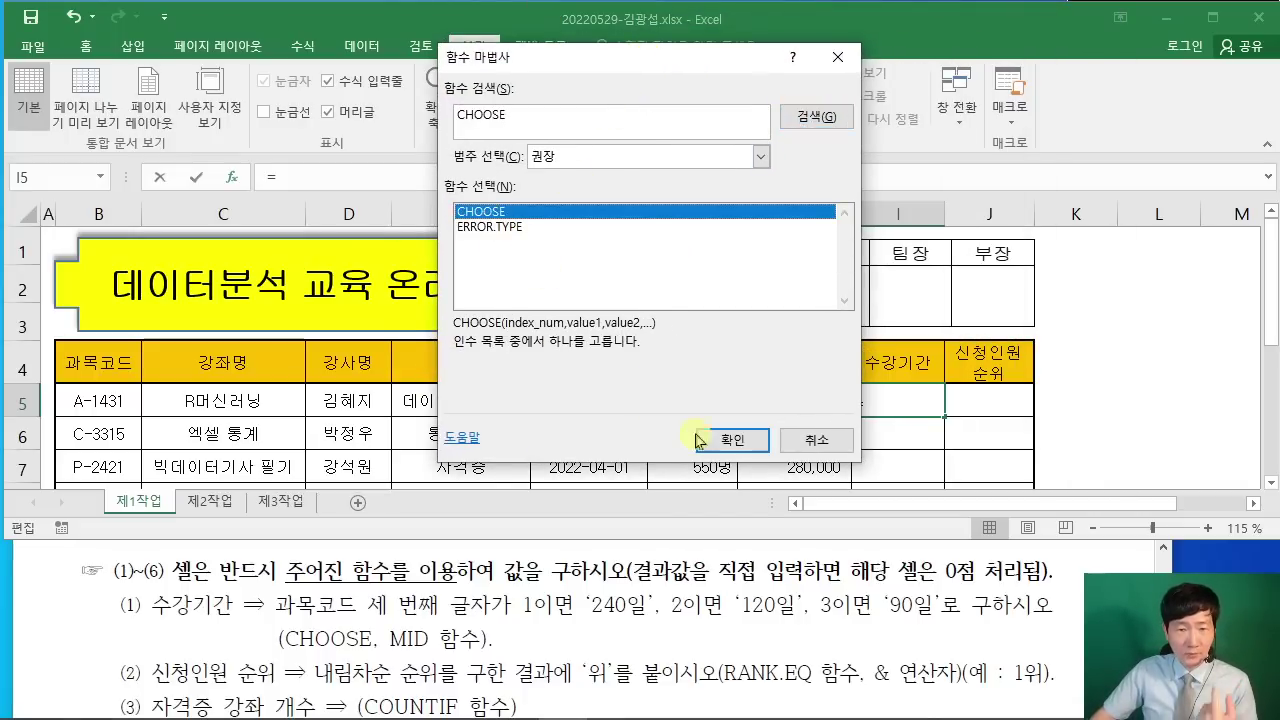
{"action": "left_click", "coordinate": [724, 441]}
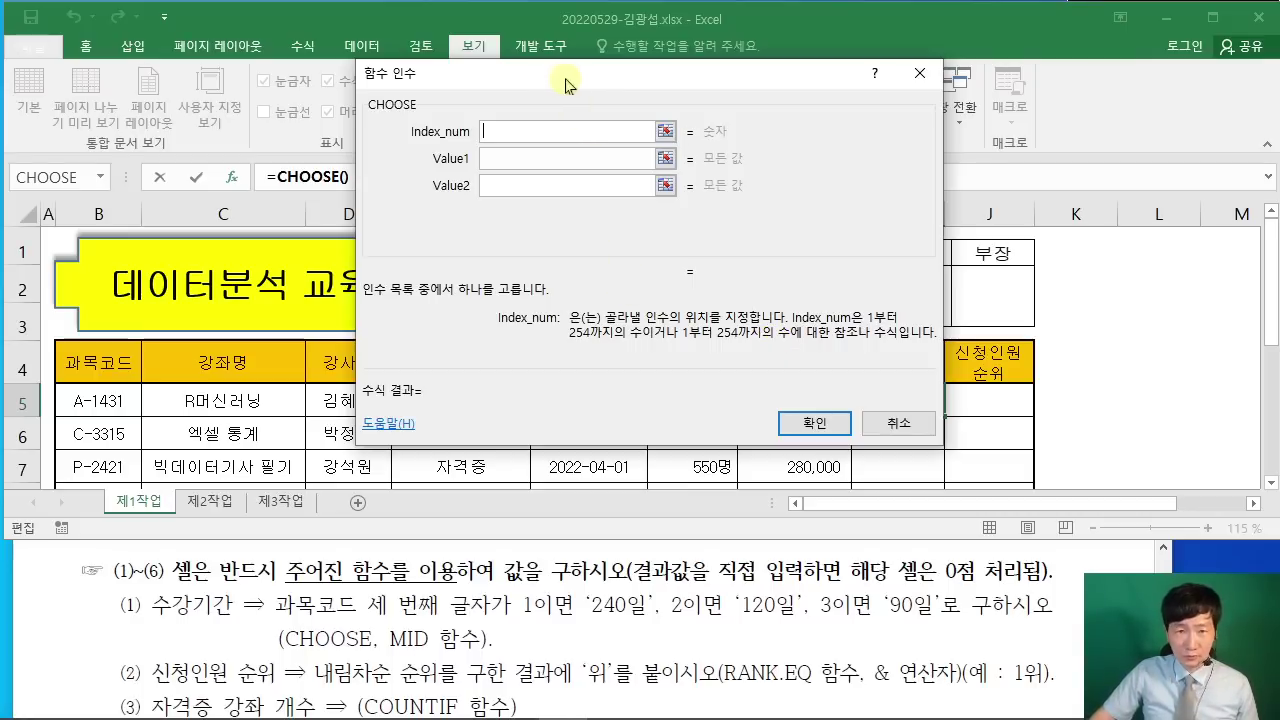
{"action": "left_click_drag", "start_coordinate": [578, 84], "coordinate": [558, 164]}
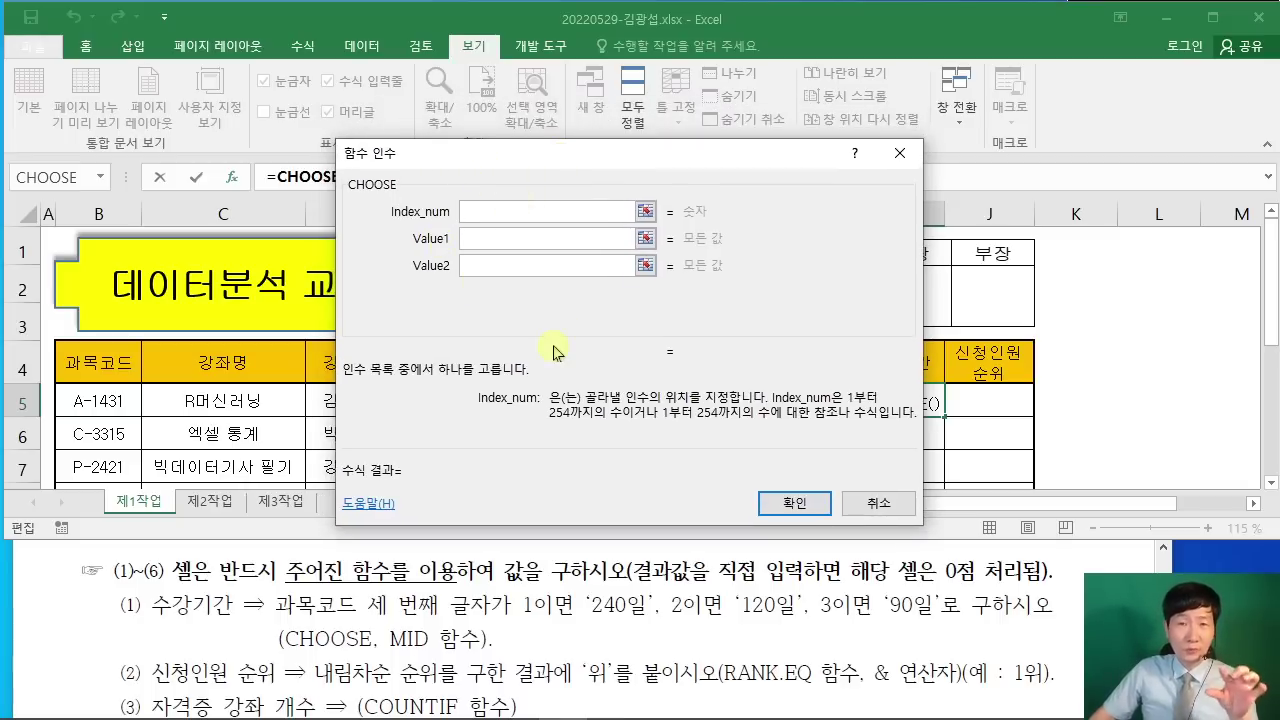
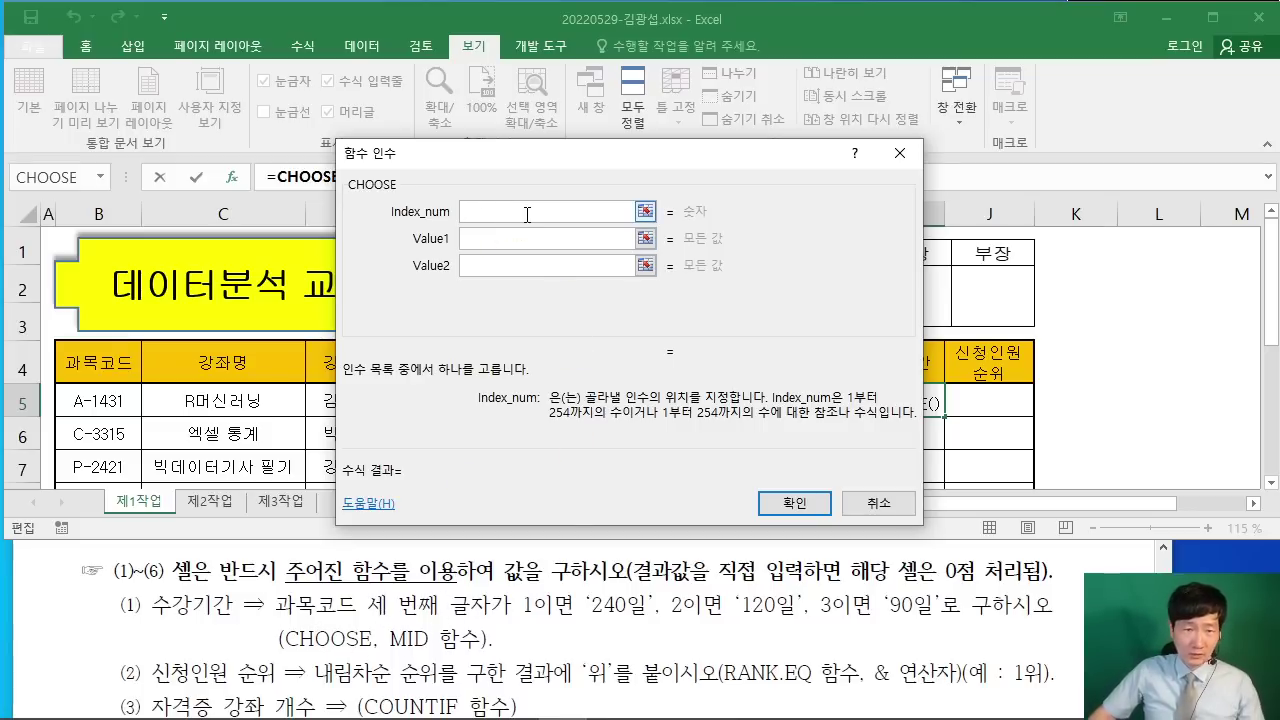
Step: Enter MID( as the CHOOSE index number for I5
{"action": "type", "text": "MID"}
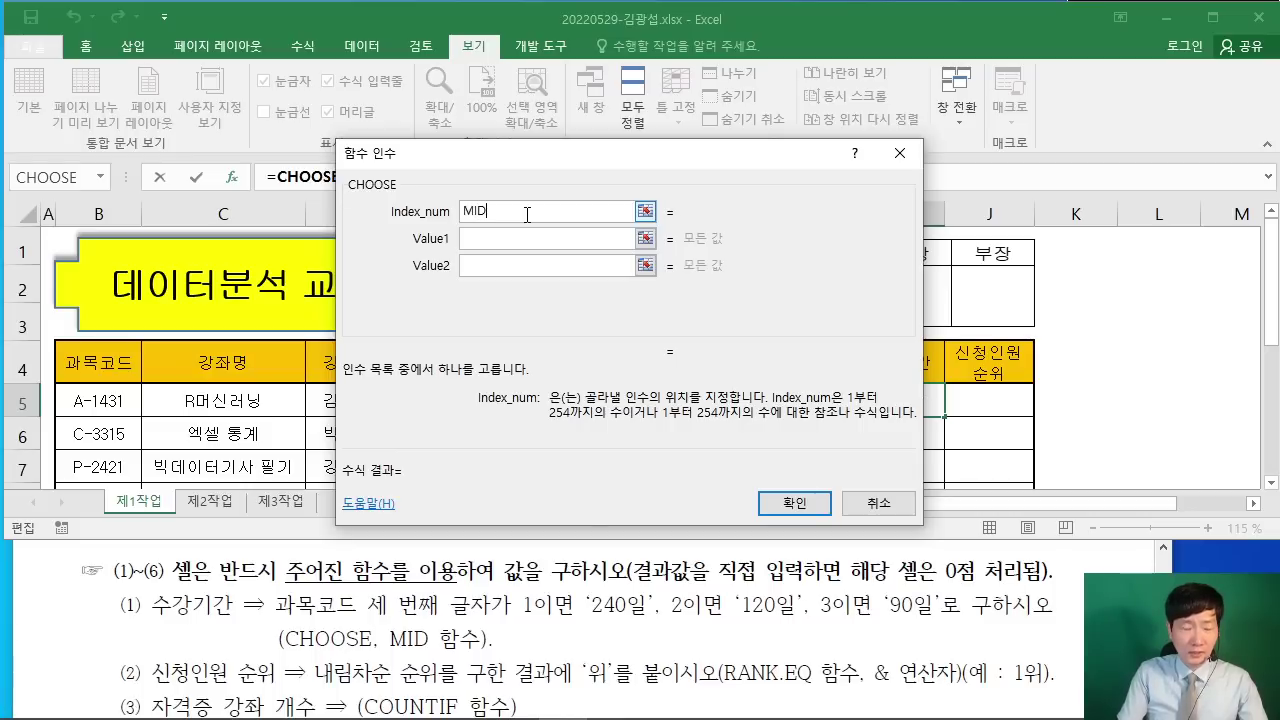
{"action": "type", "text": "("}
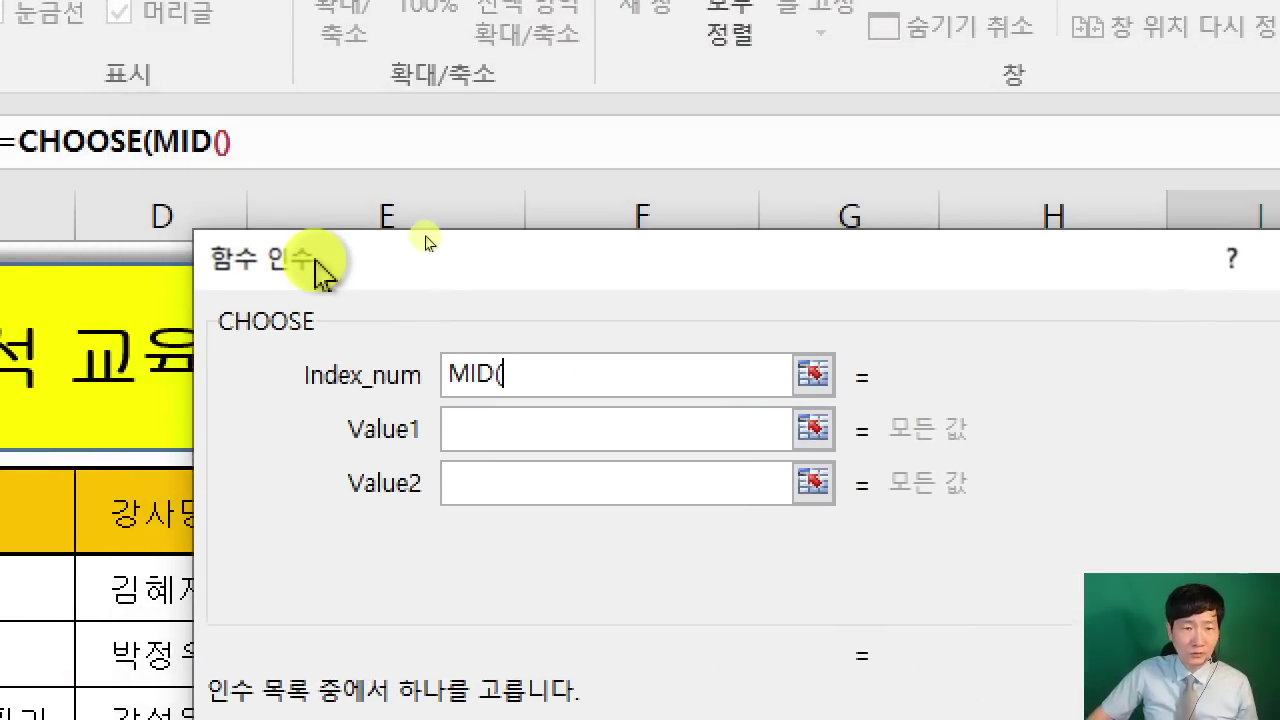
{"action": "left_click_drag", "start_coordinate": [318, 270], "coordinate": [319, 243]}
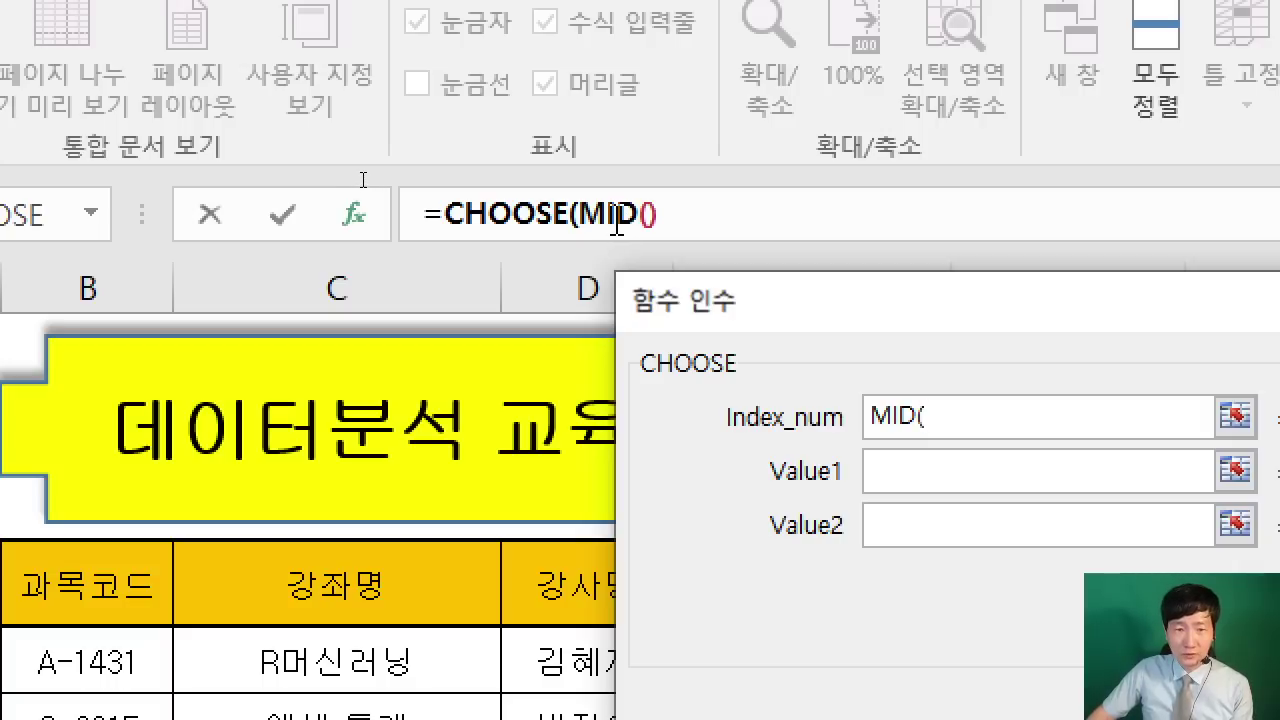
Step: Set MID's arguments to Text B5, Start_num 3 and Num_chars 1
{"action": "left_click", "coordinate": [617, 215]}
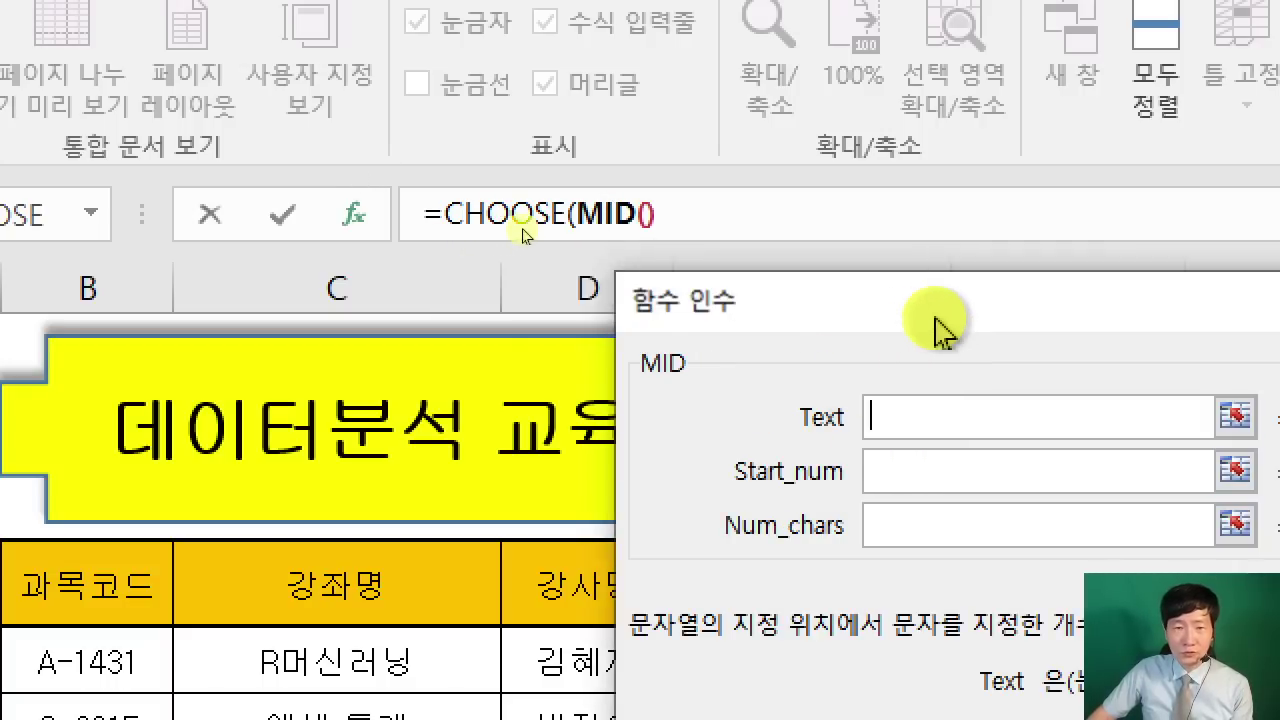
{"action": "left_click_drag", "start_coordinate": [940, 325], "coordinate": [794, 309]}
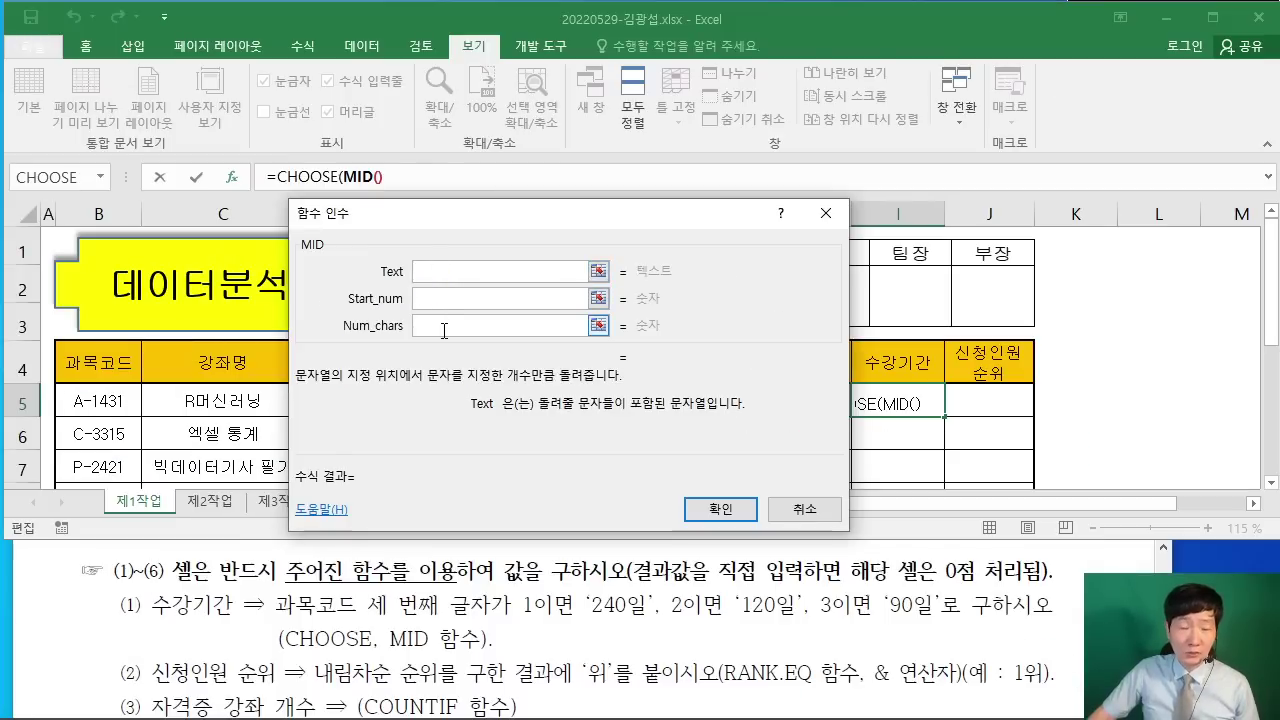
{"action": "left_click_drag", "start_coordinate": [474, 250], "coordinate": [598, 248]}
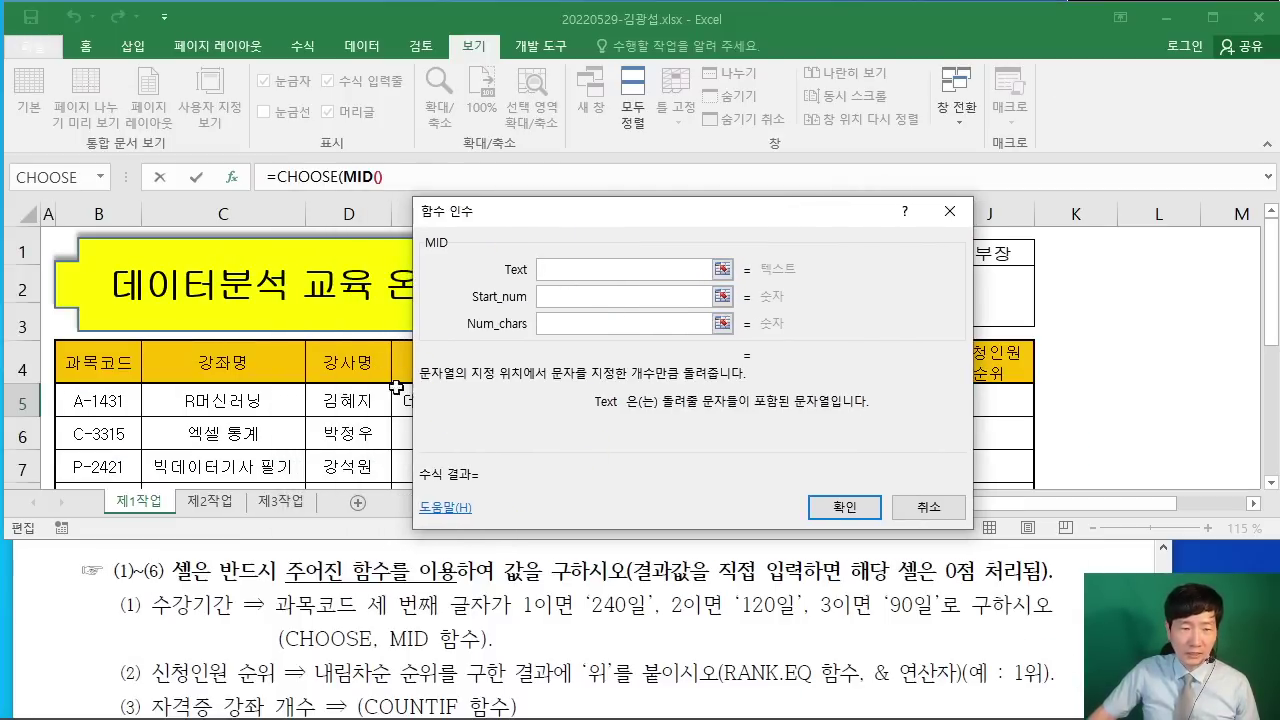
{"action": "left_click", "coordinate": [99, 400]}
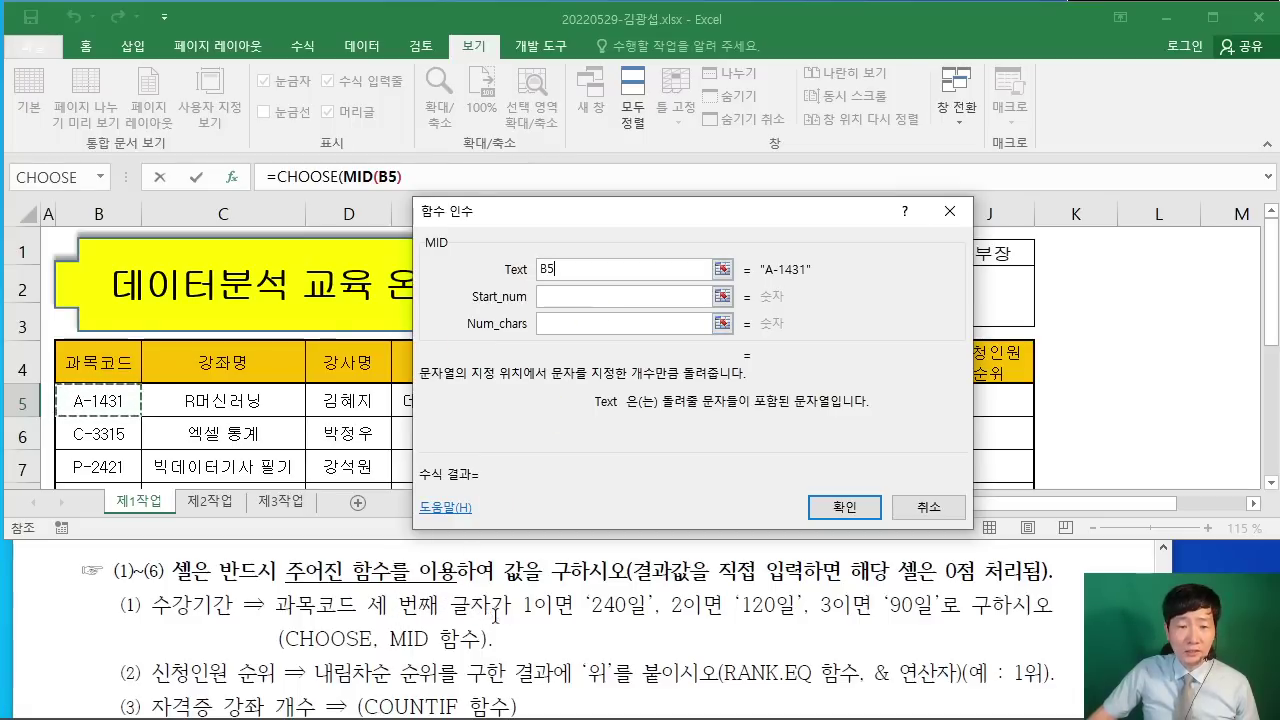
{"action": "left_click", "coordinate": [552, 298]}
{"action": "type", "text": "3"}
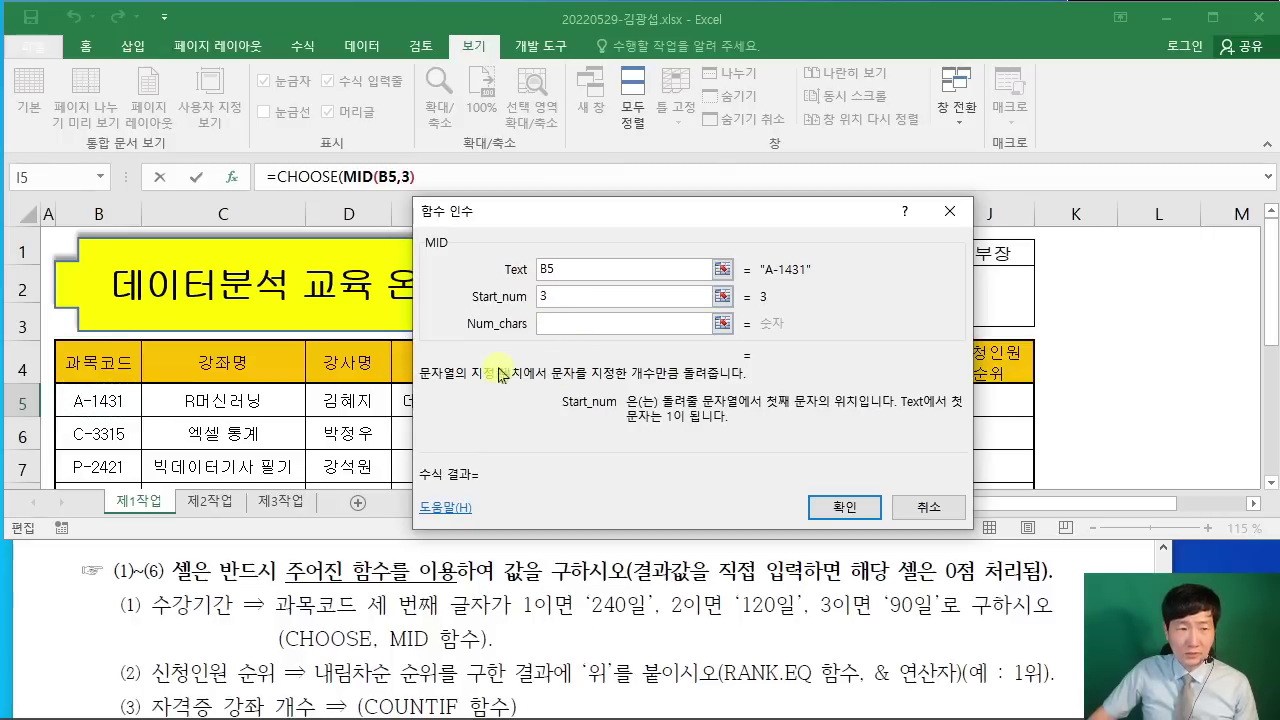
{"action": "left_click", "coordinate": [562, 326]}
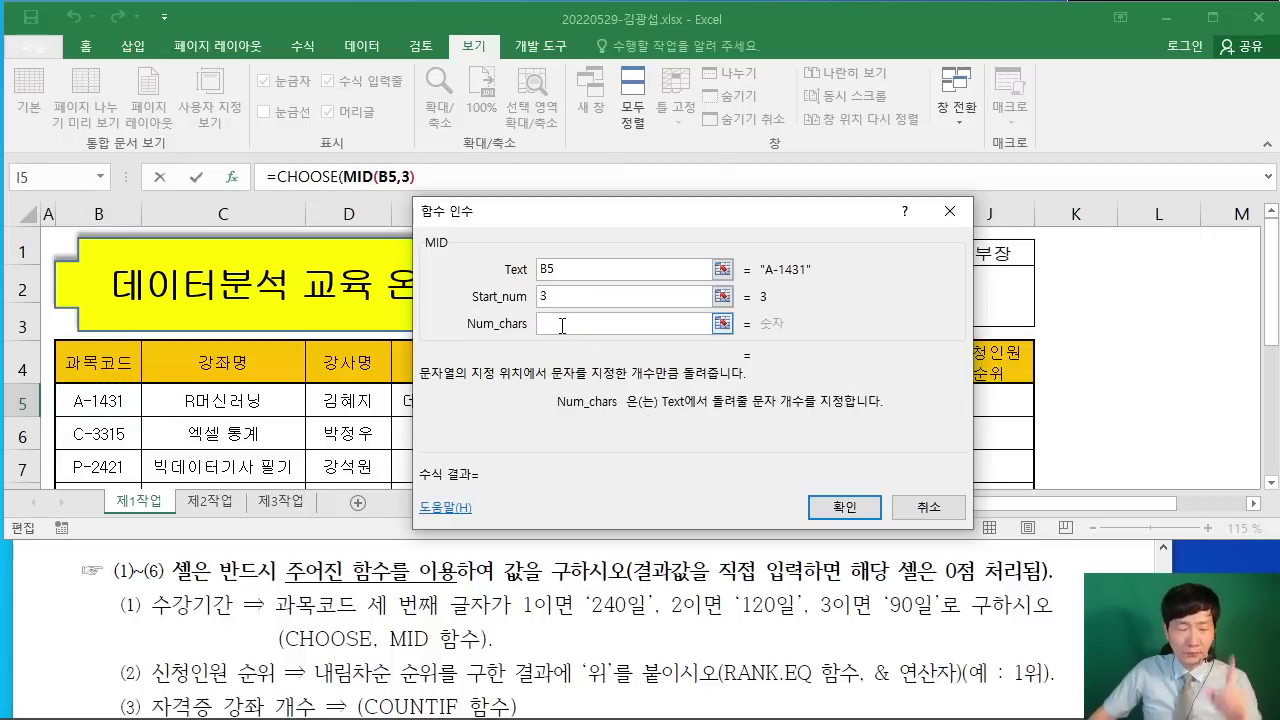
{"action": "type", "text": "1"}
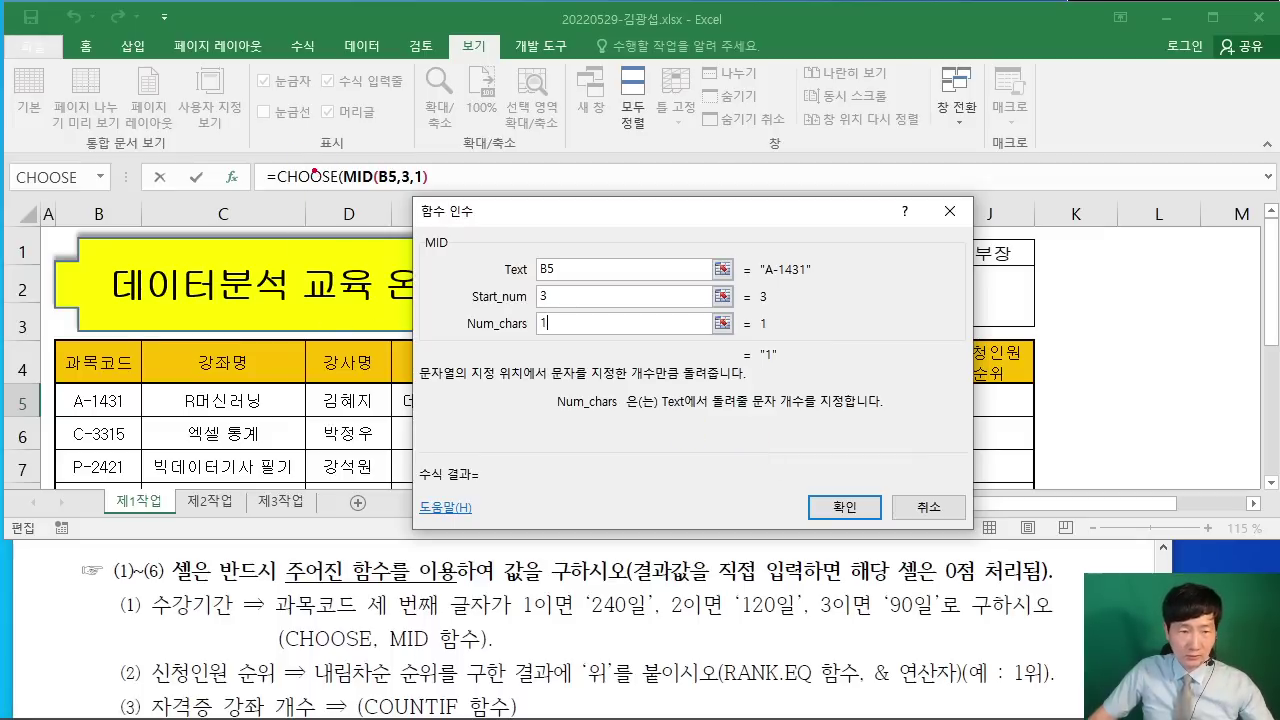
{"action": "left_click_drag", "start_coordinate": [314, 163], "coordinate": [385, 82]}
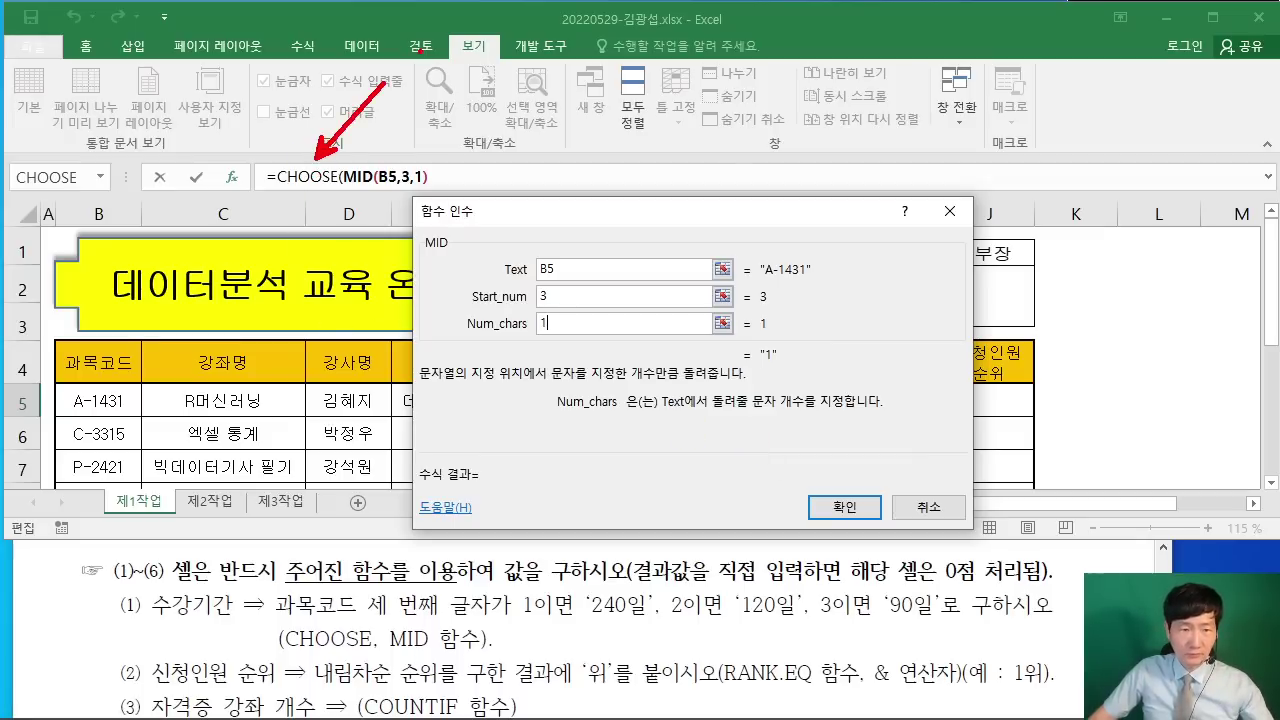
Step: Give CHOOSE the values "240일", "120일", "90일" and confirm, so I5 shows 240일
{"action": "left_click", "coordinate": [314, 178]}
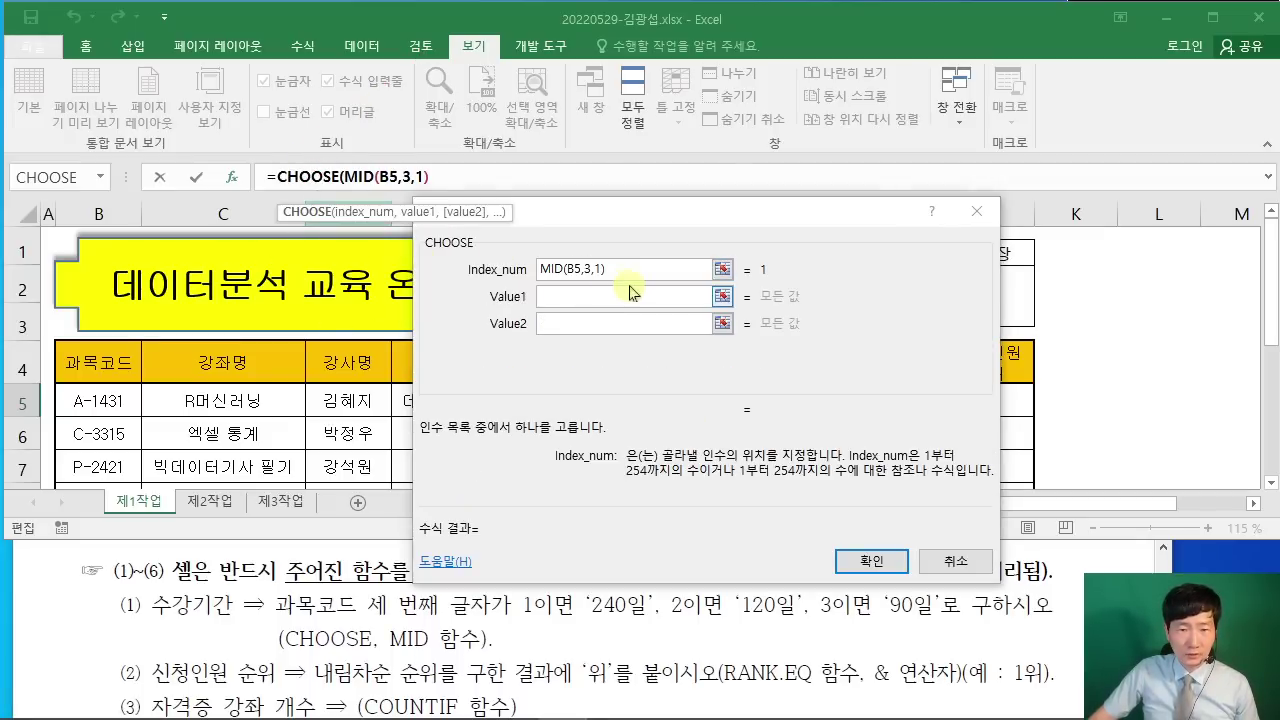
{"action": "left_click", "coordinate": [548, 295]}
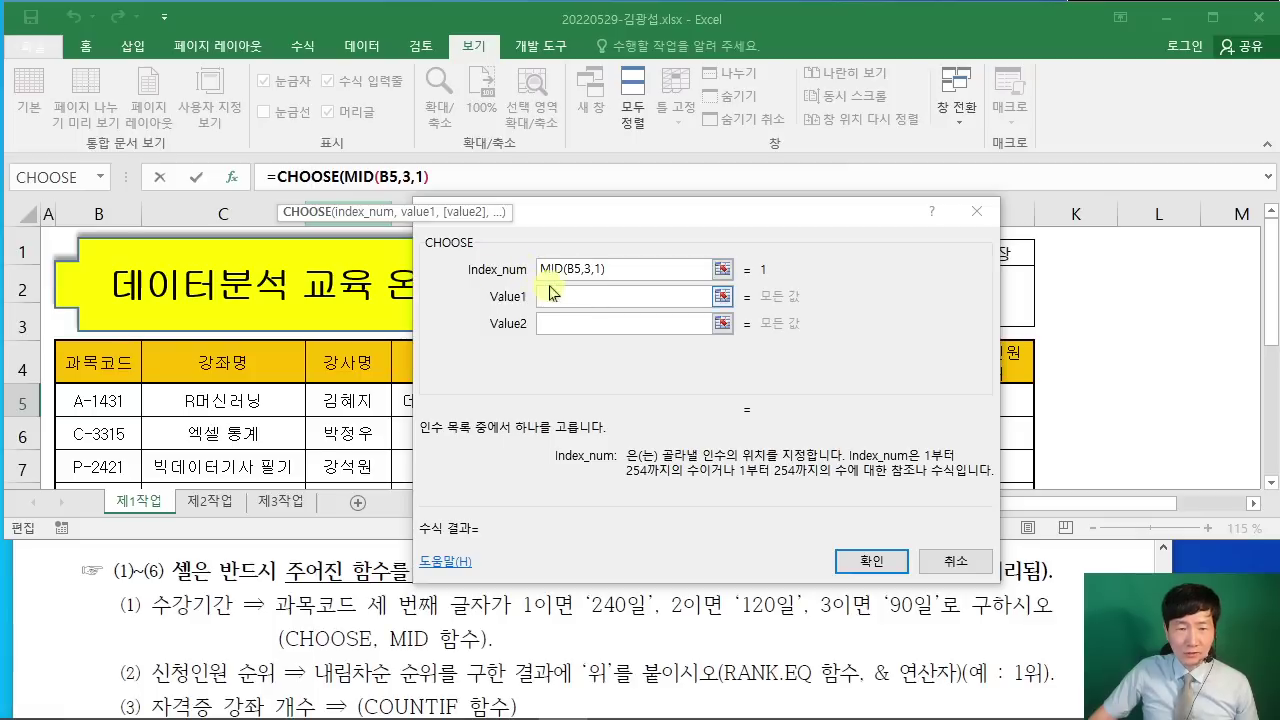
{"action": "left_click", "coordinate": [580, 290]}
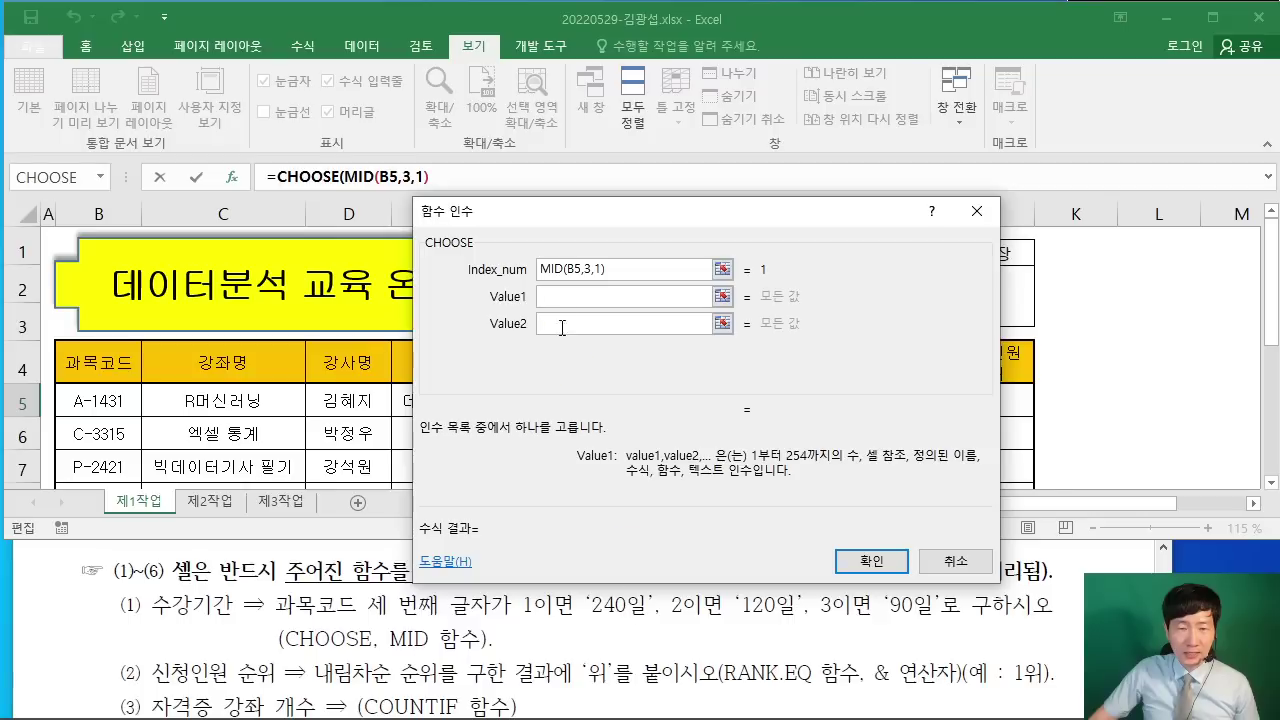
{"action": "type", "text": "\"24"}
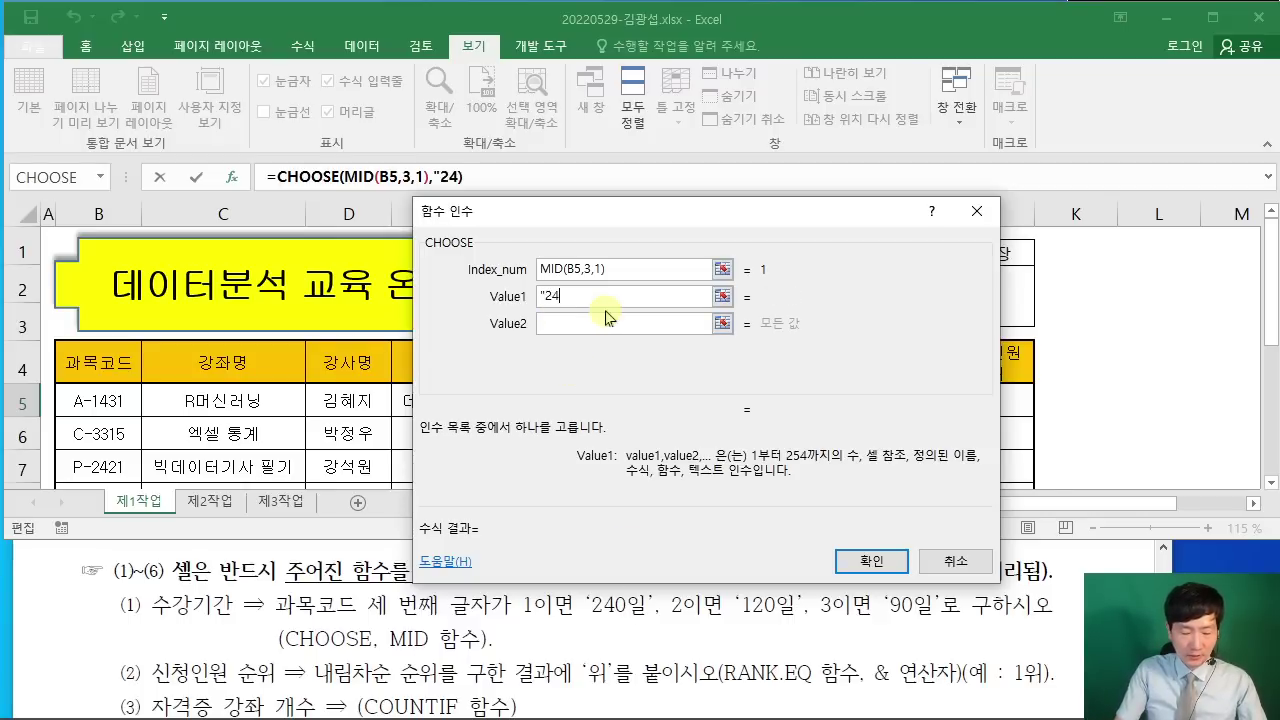
{"action": "type", "text": "0\""}
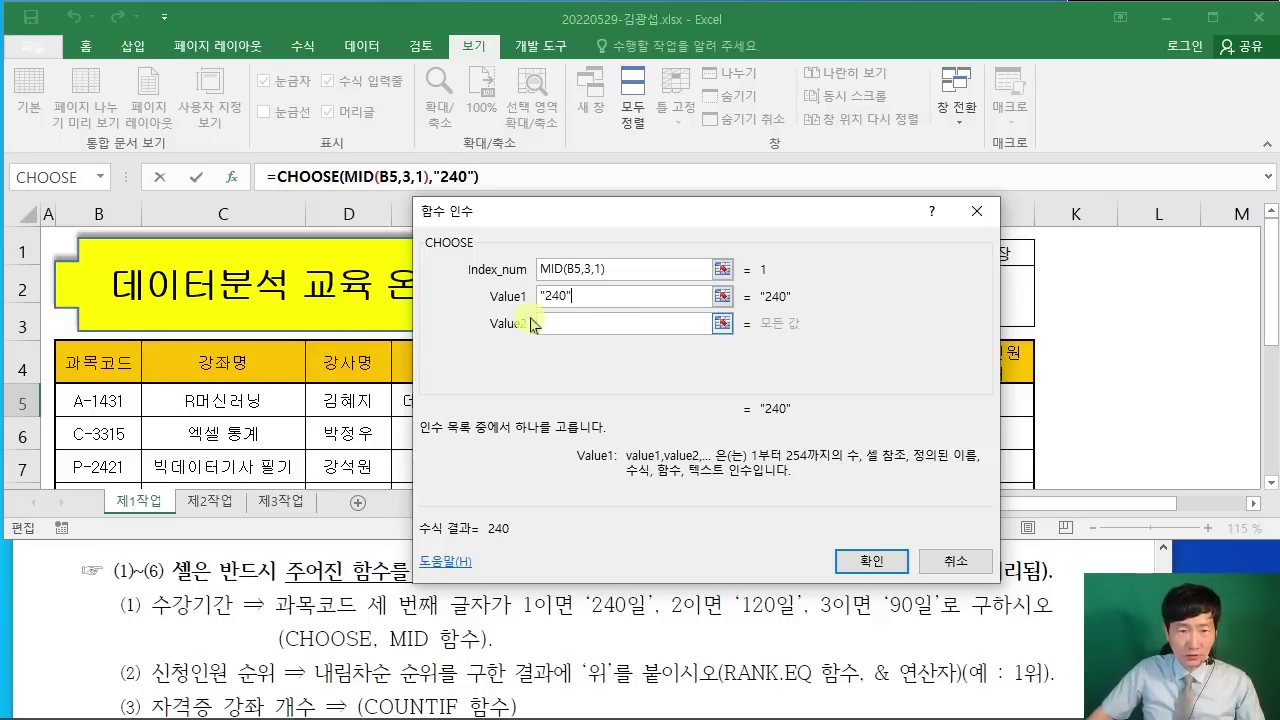
{"action": "key", "text": "BackSpace"}
{"action": "type", "text": "DL"}
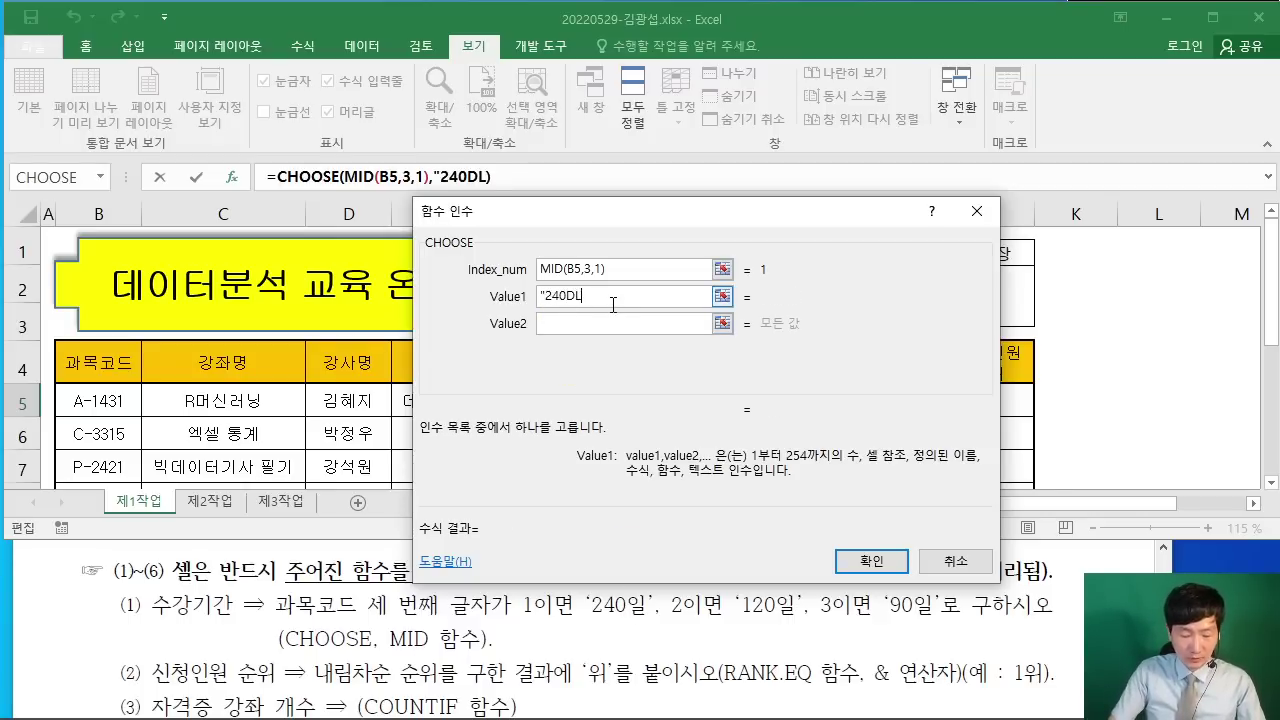
{"action": "type", "text": "F이"}
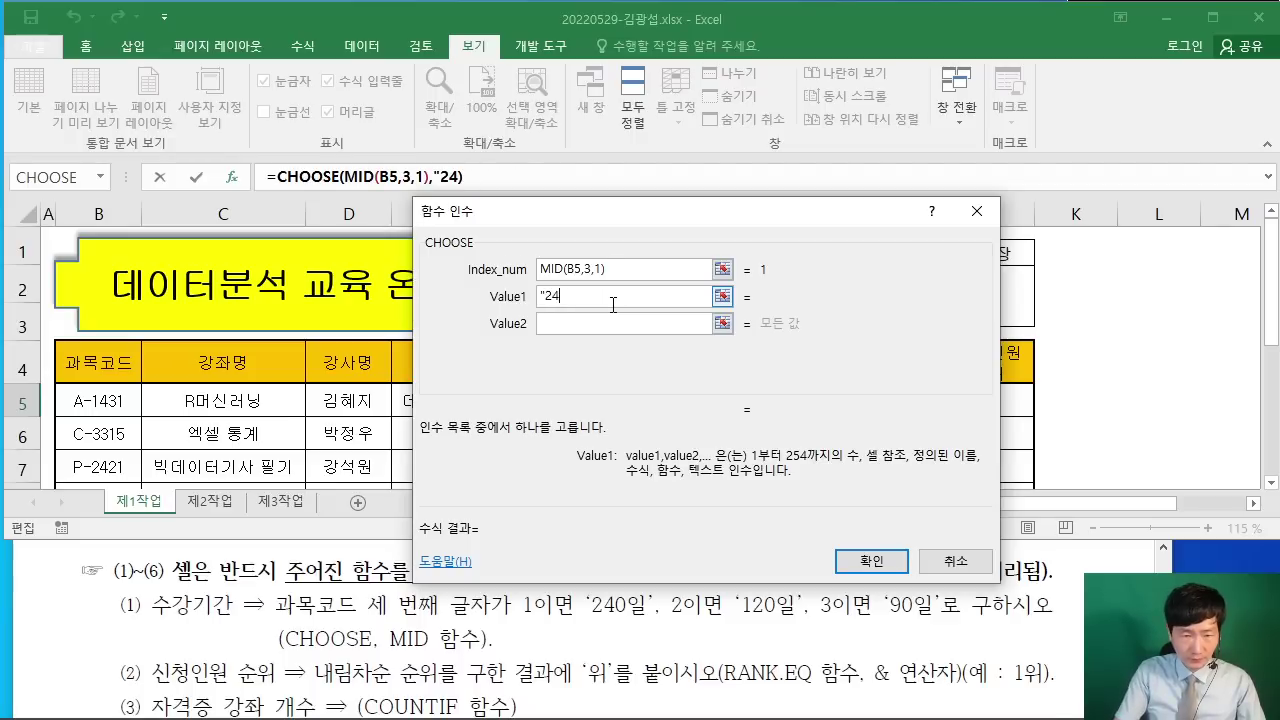
{"action": "type", "text": "0일\""}
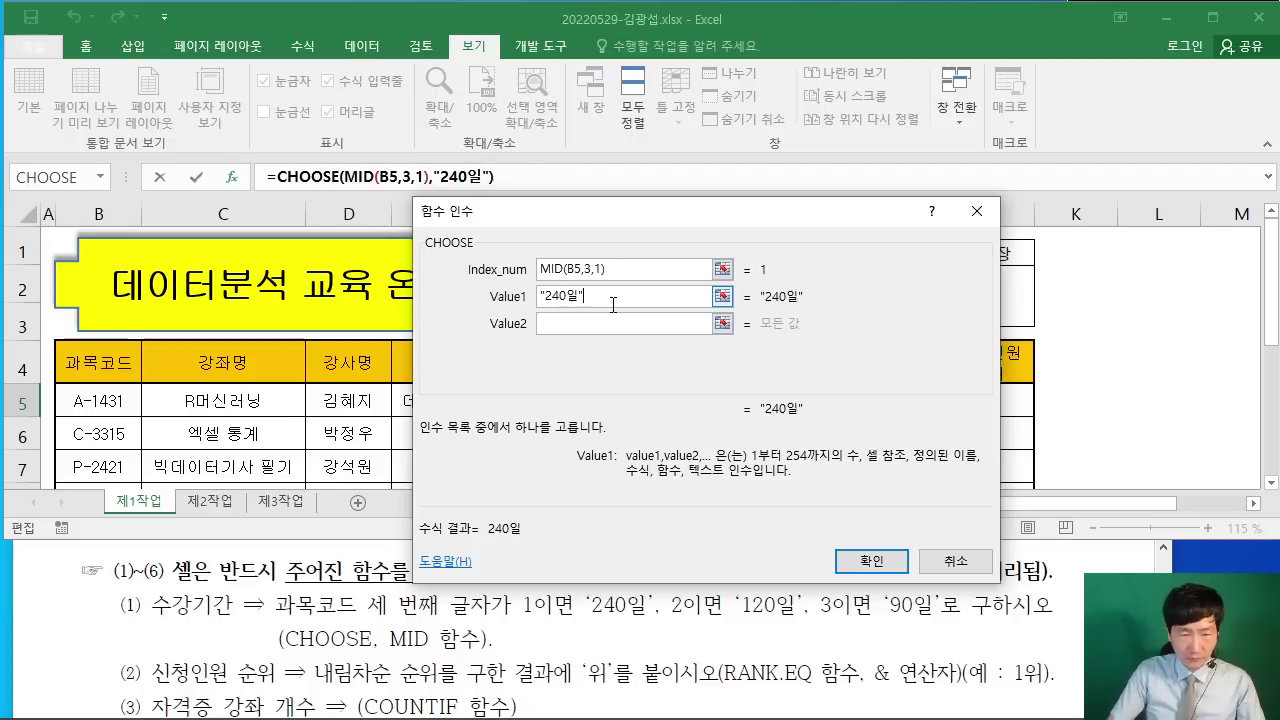
{"action": "left_click", "coordinate": [606, 323]}
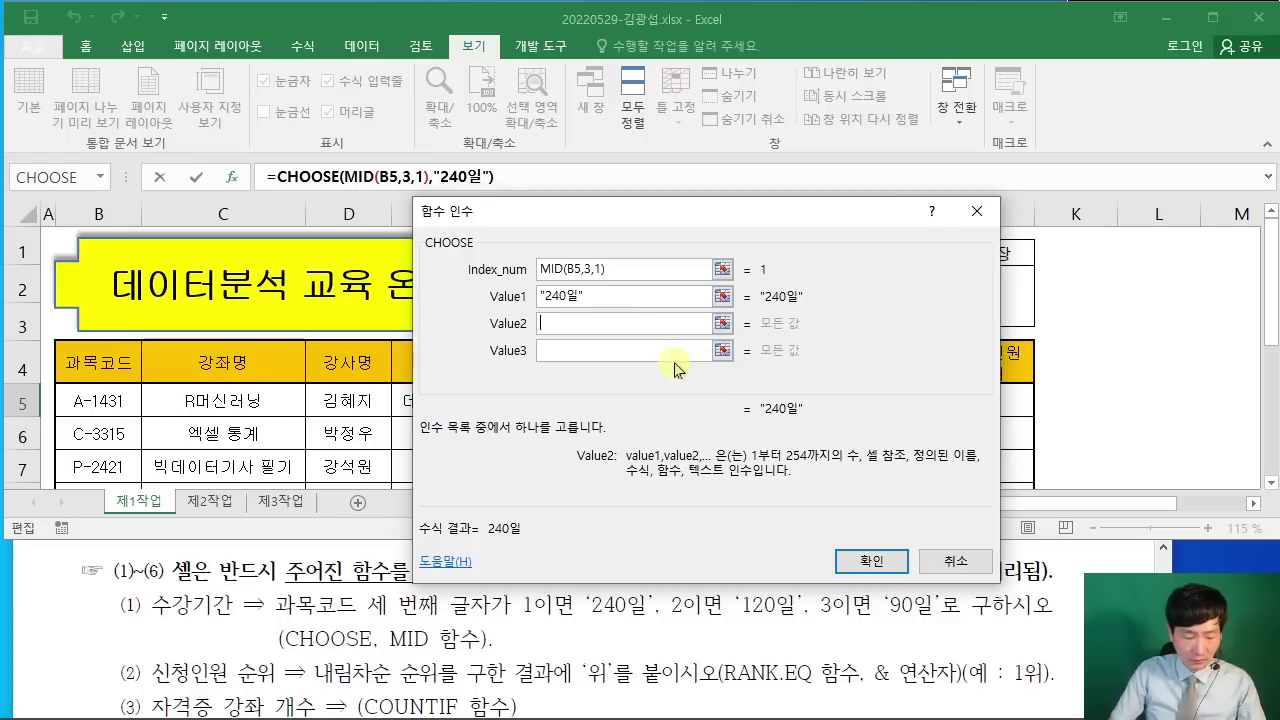
{"action": "type", "text": "\"120이ㅏ"}
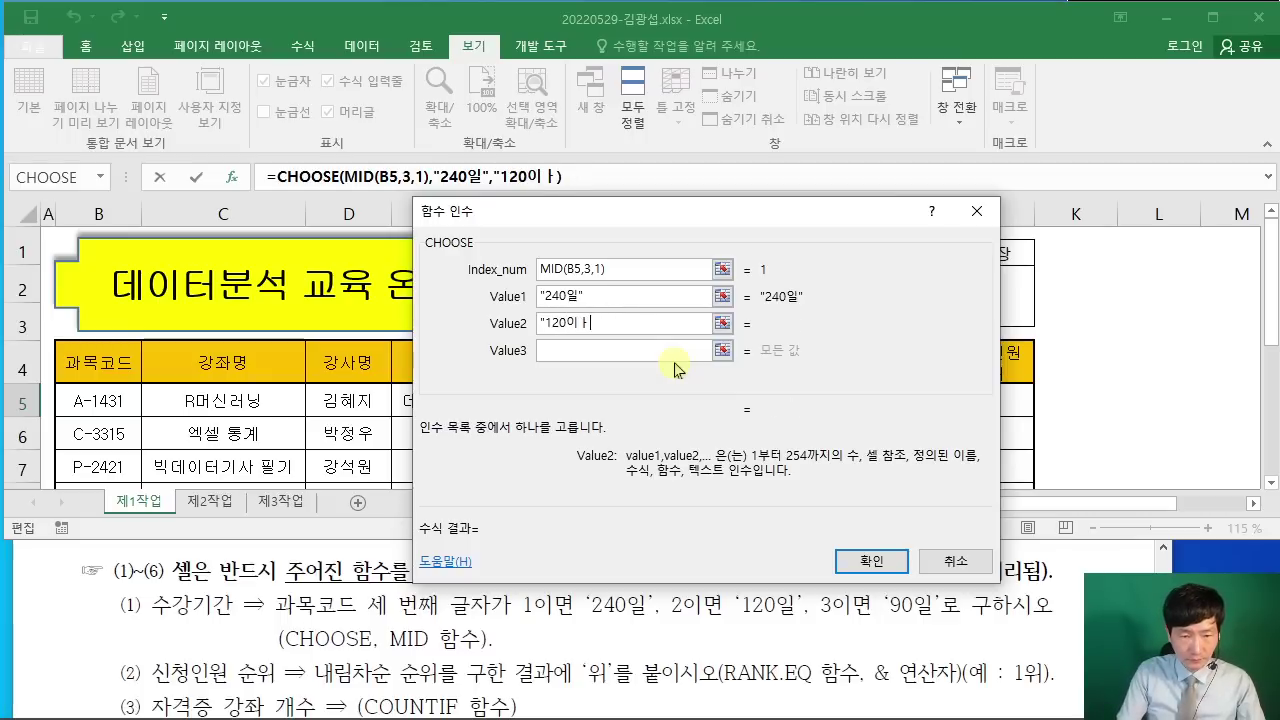
{"action": "key", "text": "BackSpace"}
{"action": "key", "text": "BackSpace"}
{"action": "type", "text": "일\""}
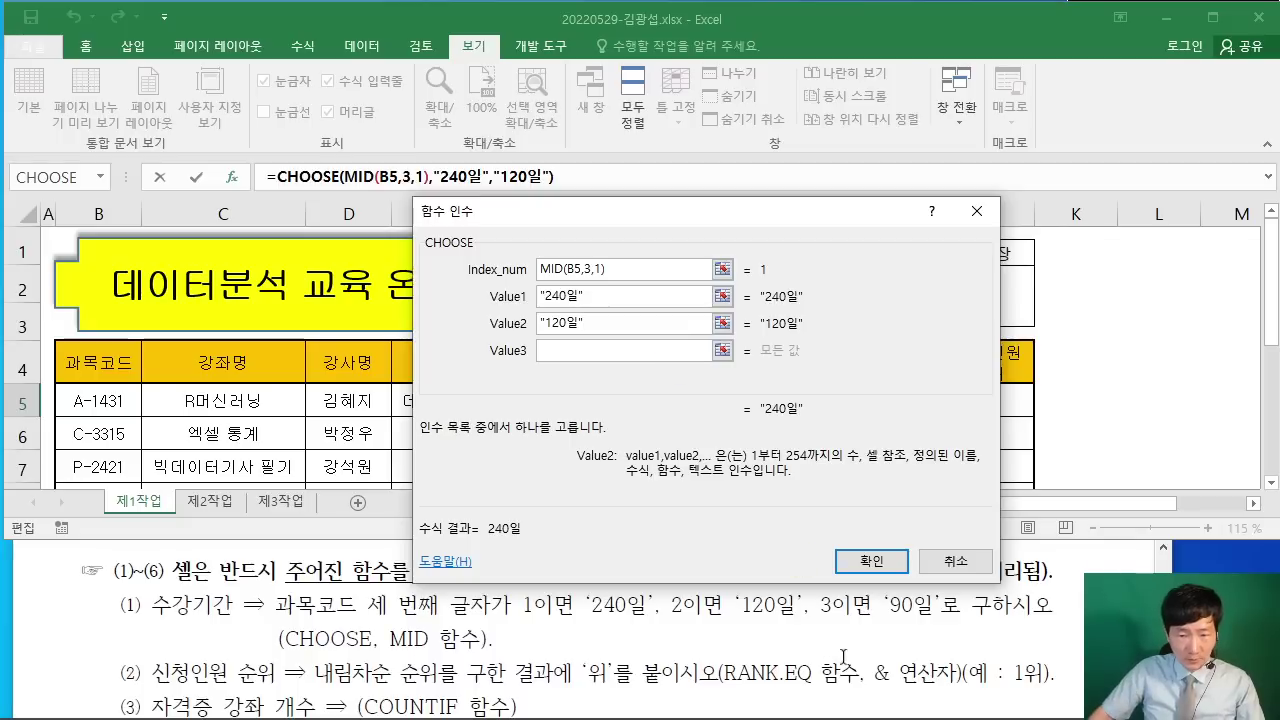
{"action": "left_click", "coordinate": [611, 352]}
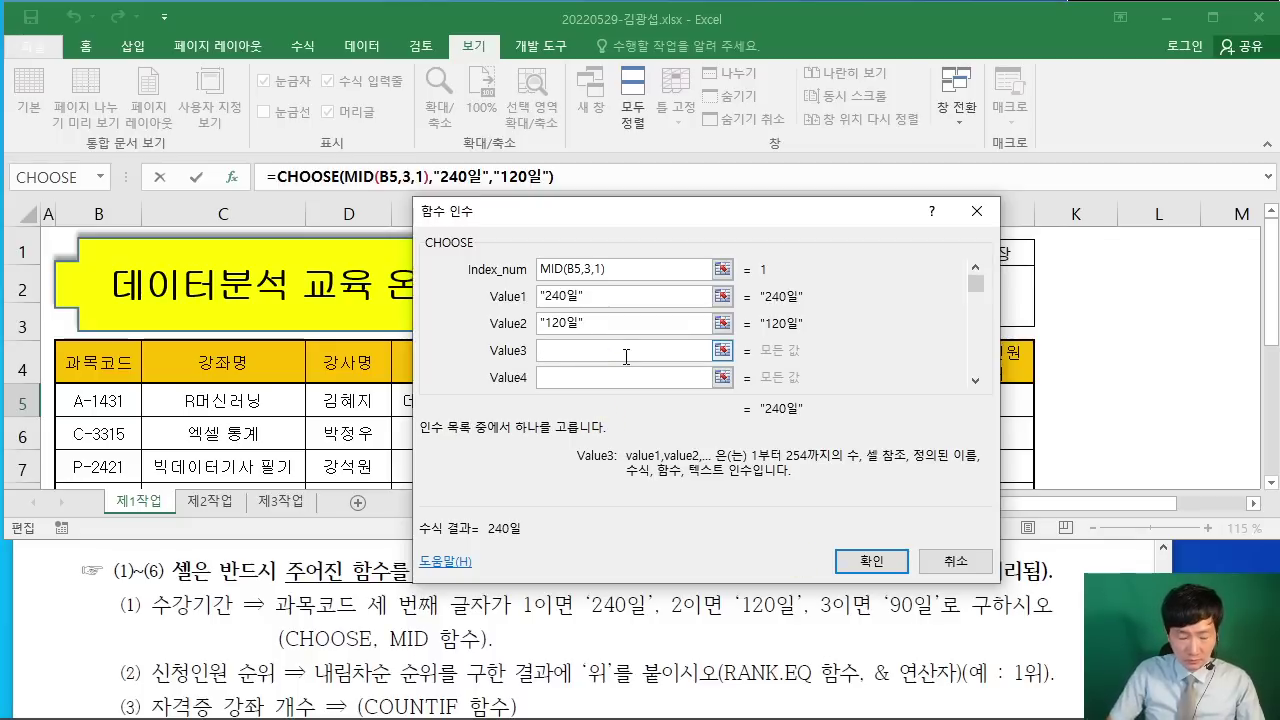
{"action": "type", "text": "\"90이"}
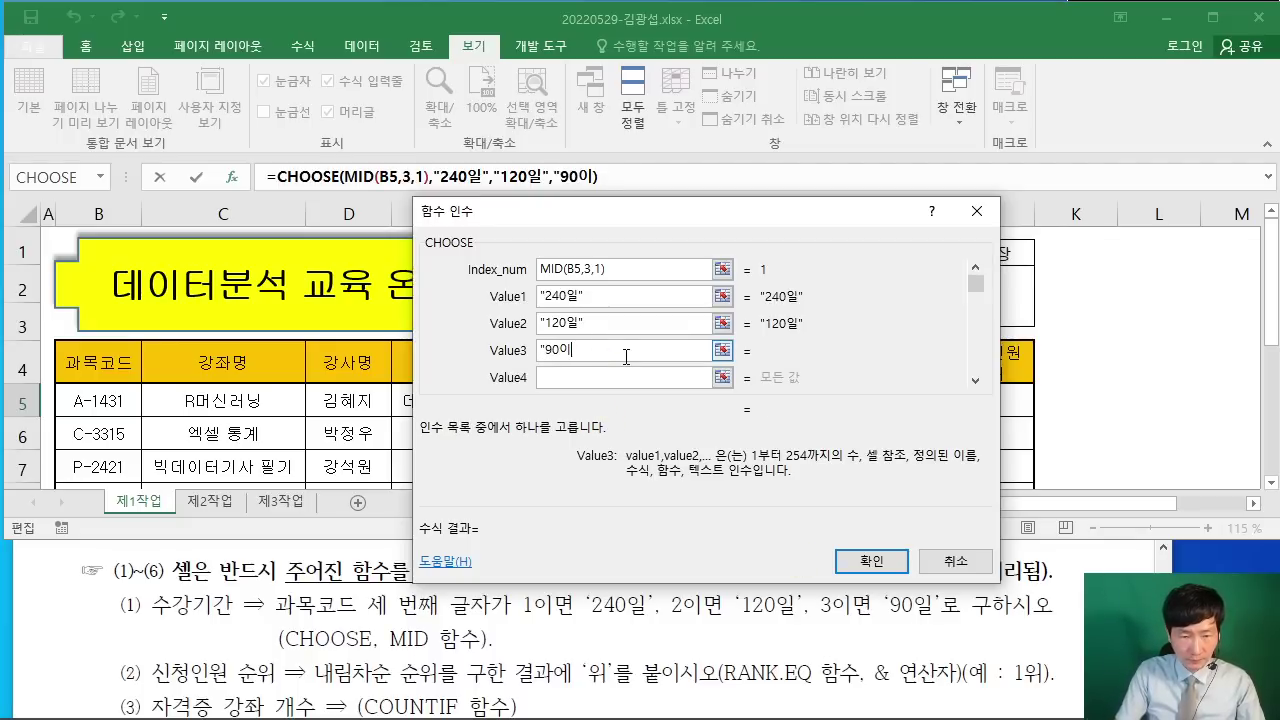
{"action": "type", "text": ",ㄹ일\""}
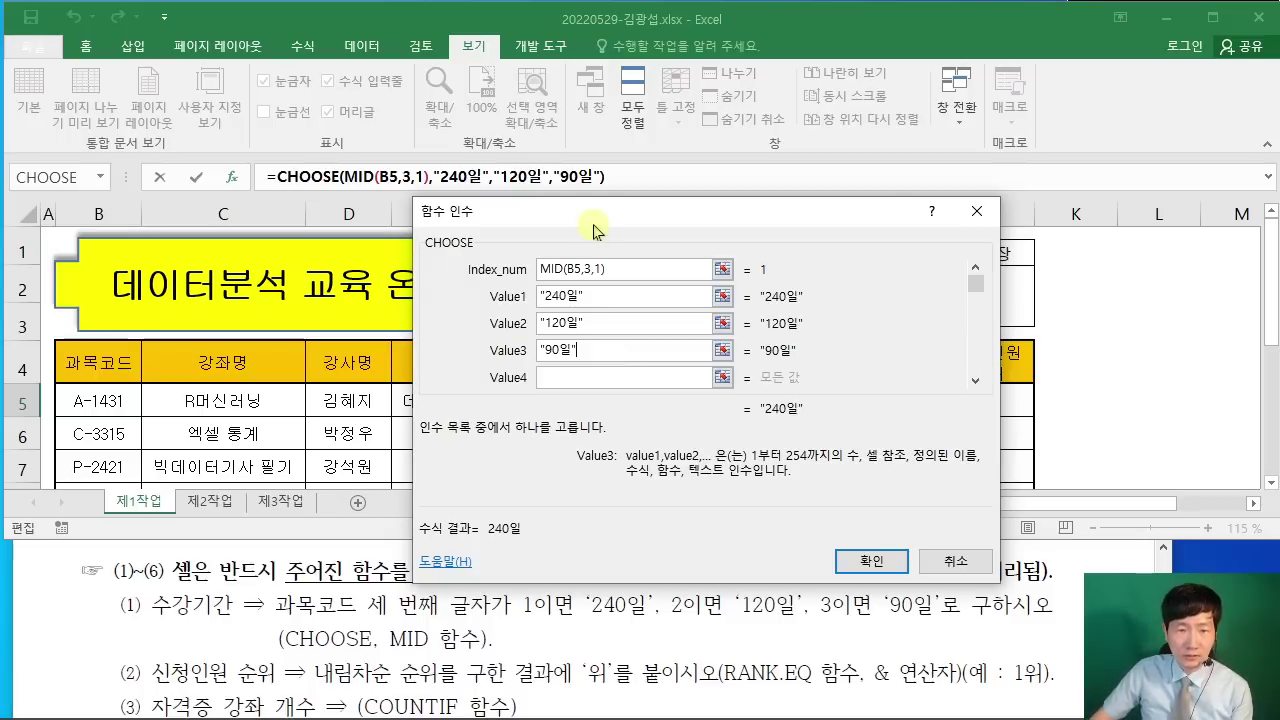
{"action": "left_click_drag", "start_coordinate": [598, 213], "coordinate": [587, 249]}
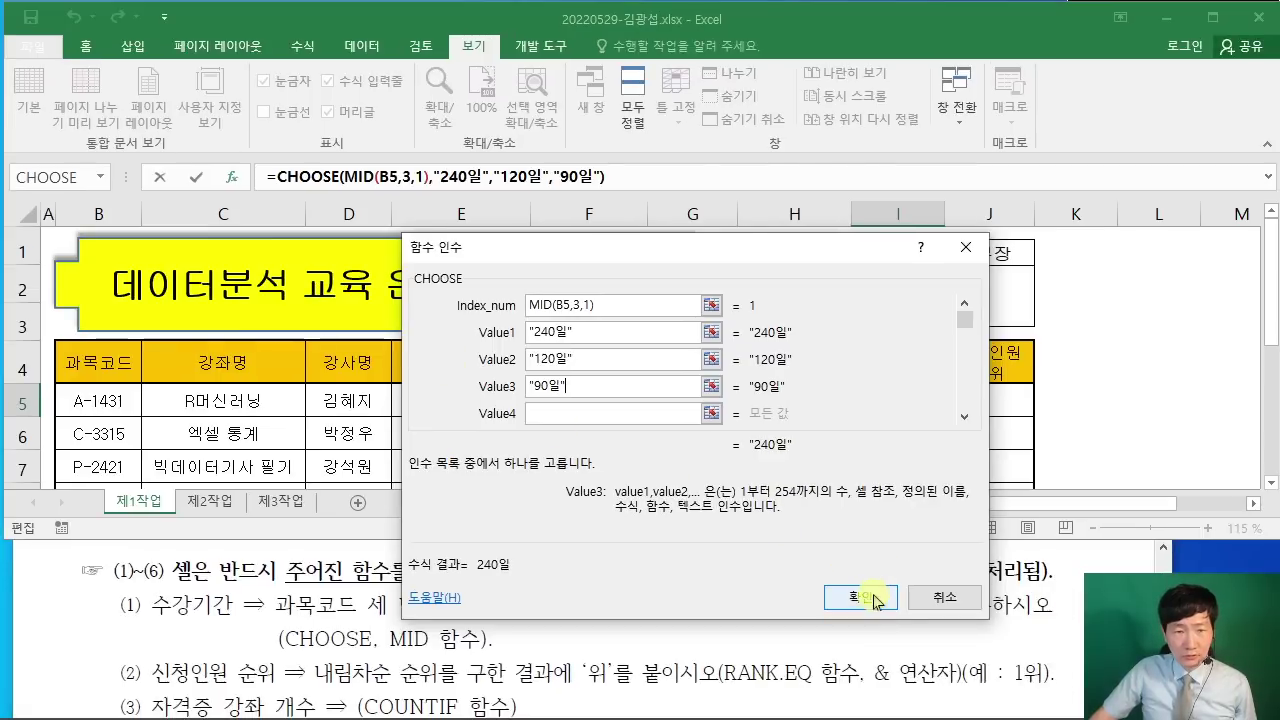
{"action": "left_click", "coordinate": [858, 596]}
Step: Fill I5's CHOOSE formula down to I12 using Fill Without Formatting
{"action": "scroll", "coordinate": [968, 434], "scroll_direction": "down", "scroll_amount": 1}
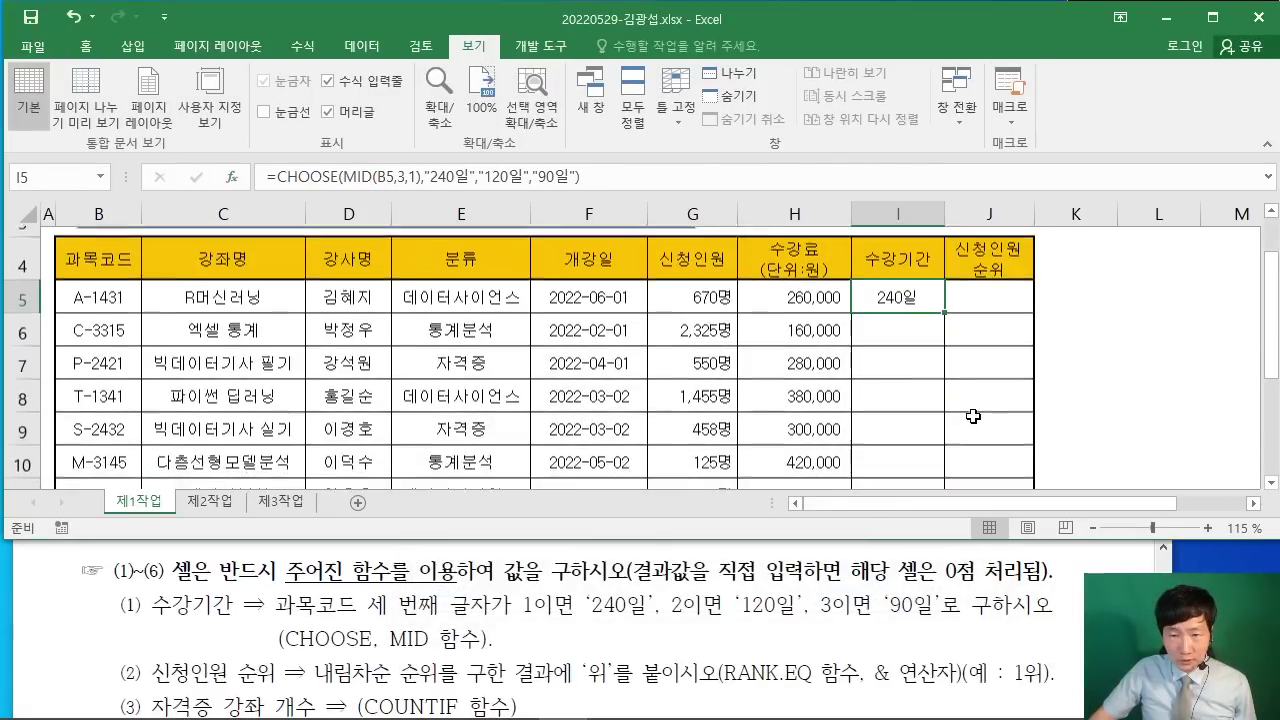
{"action": "double_click", "coordinate": [474, 50]}
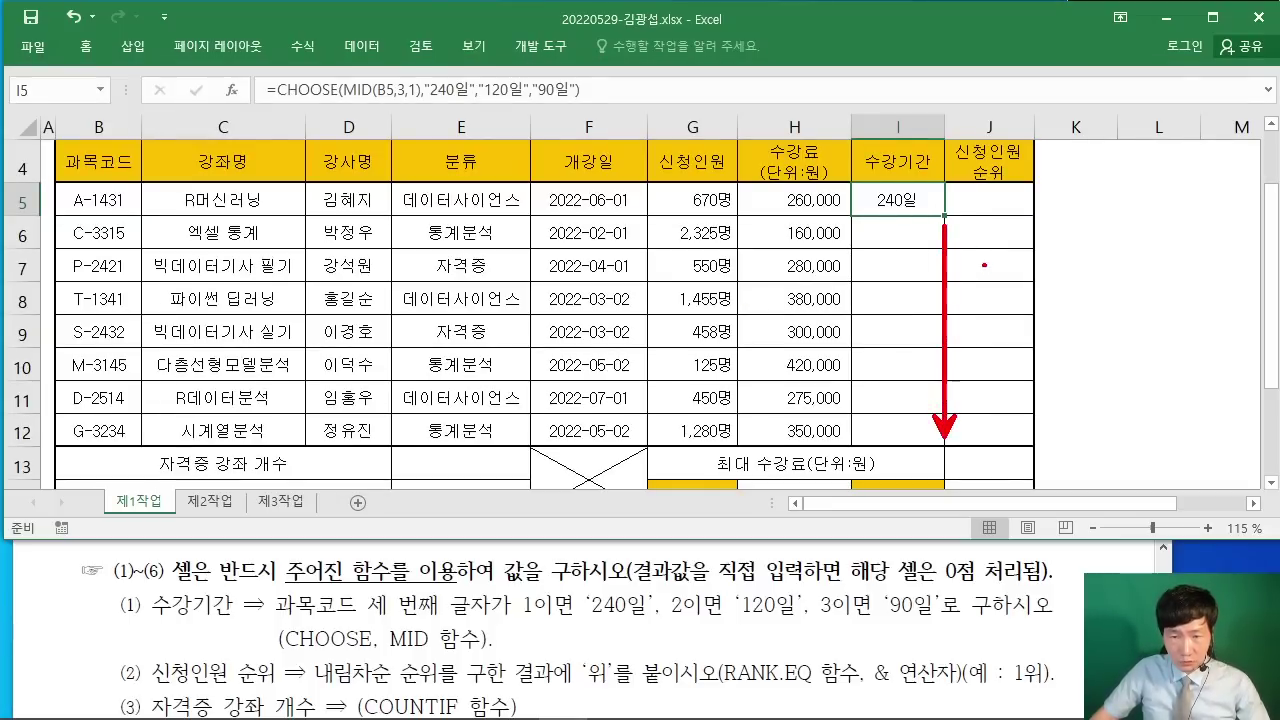
{"action": "left_click_drag", "start_coordinate": [944, 215], "coordinate": [951, 441]}
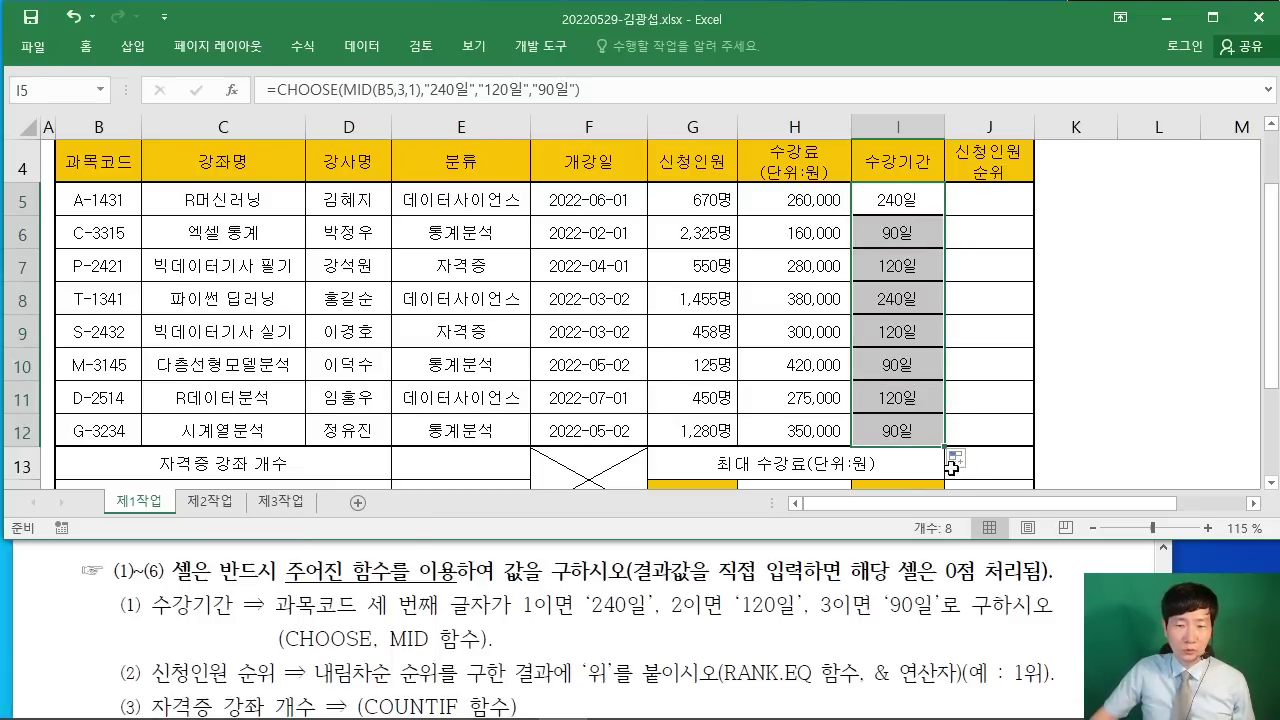
{"action": "left_click", "coordinate": [958, 466]}
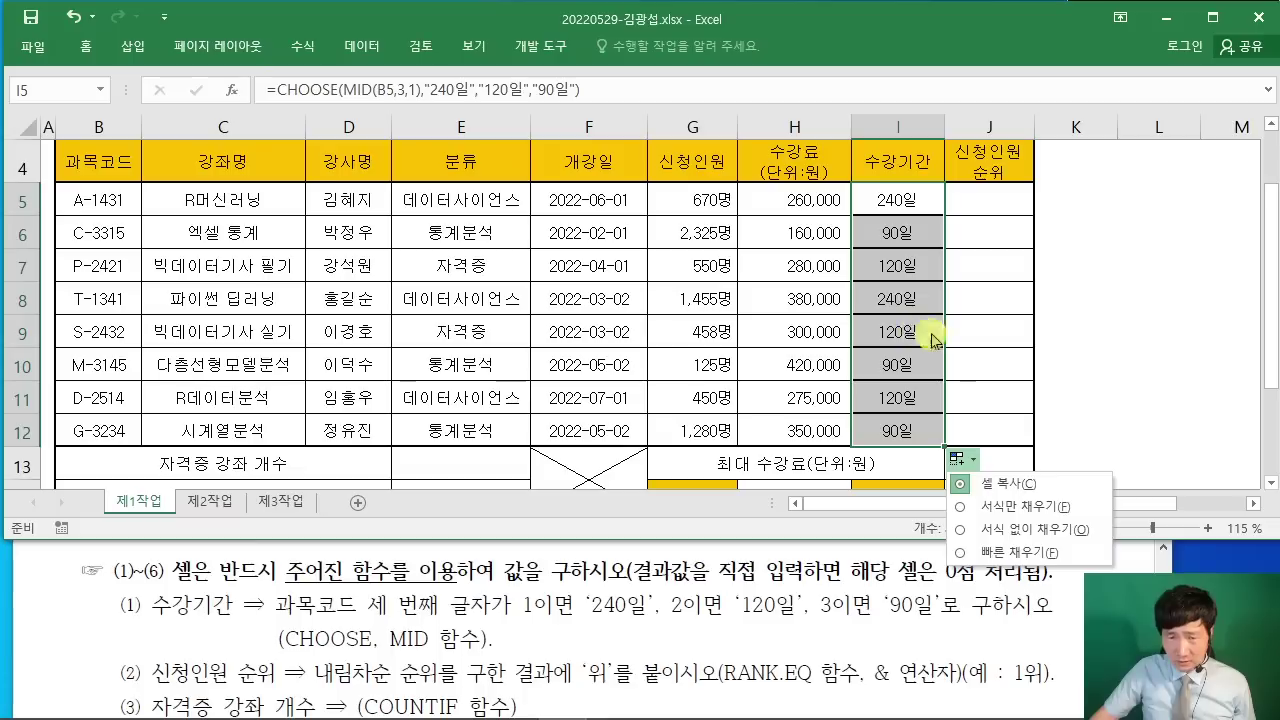
{"action": "left_click", "coordinate": [960, 530]}
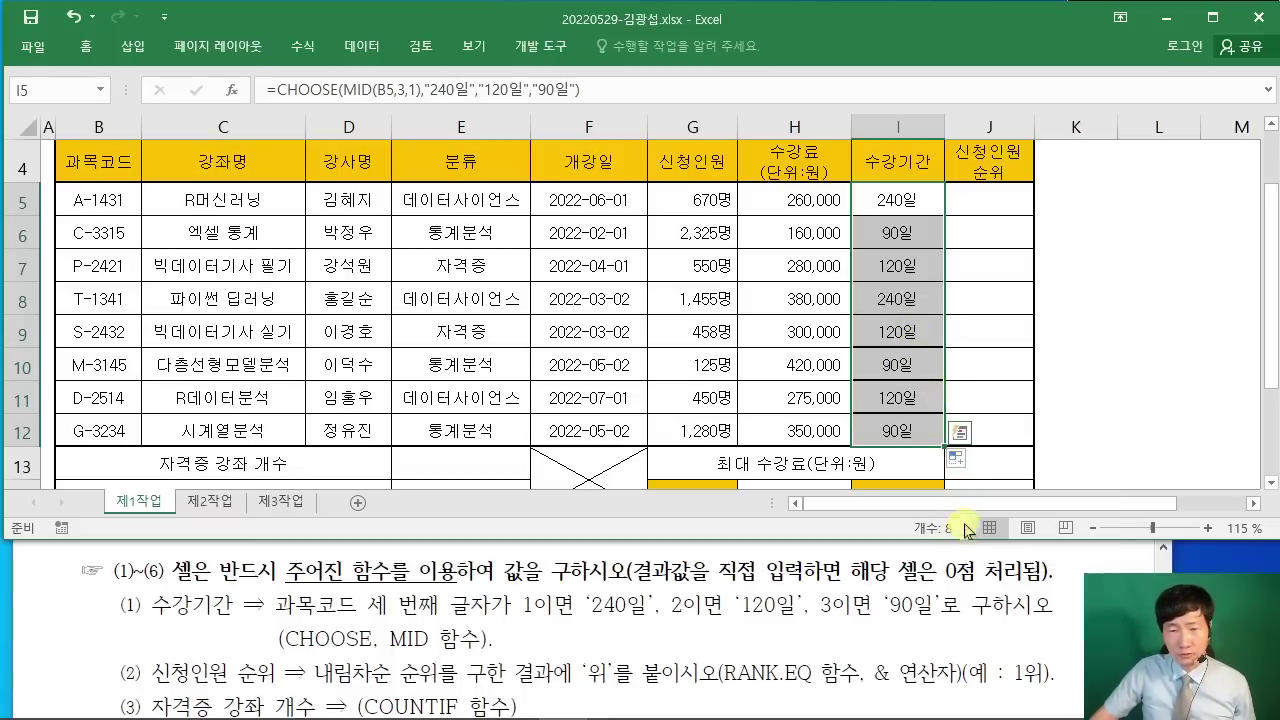
{"action": "left_click", "coordinate": [1168, 363]}
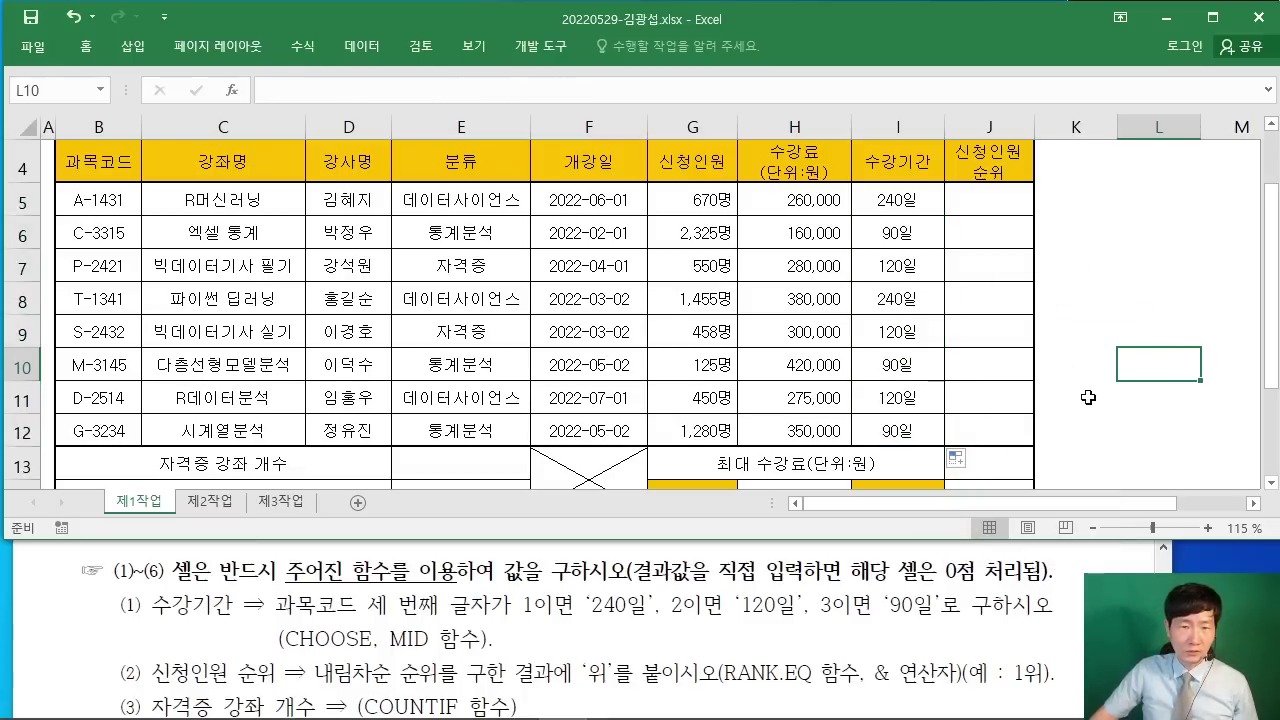
Step: Select cell J5 and check the rank question in the instructions PDF
{"action": "scroll", "coordinate": [1088, 397], "scroll_direction": "up", "scroll_amount": 1}
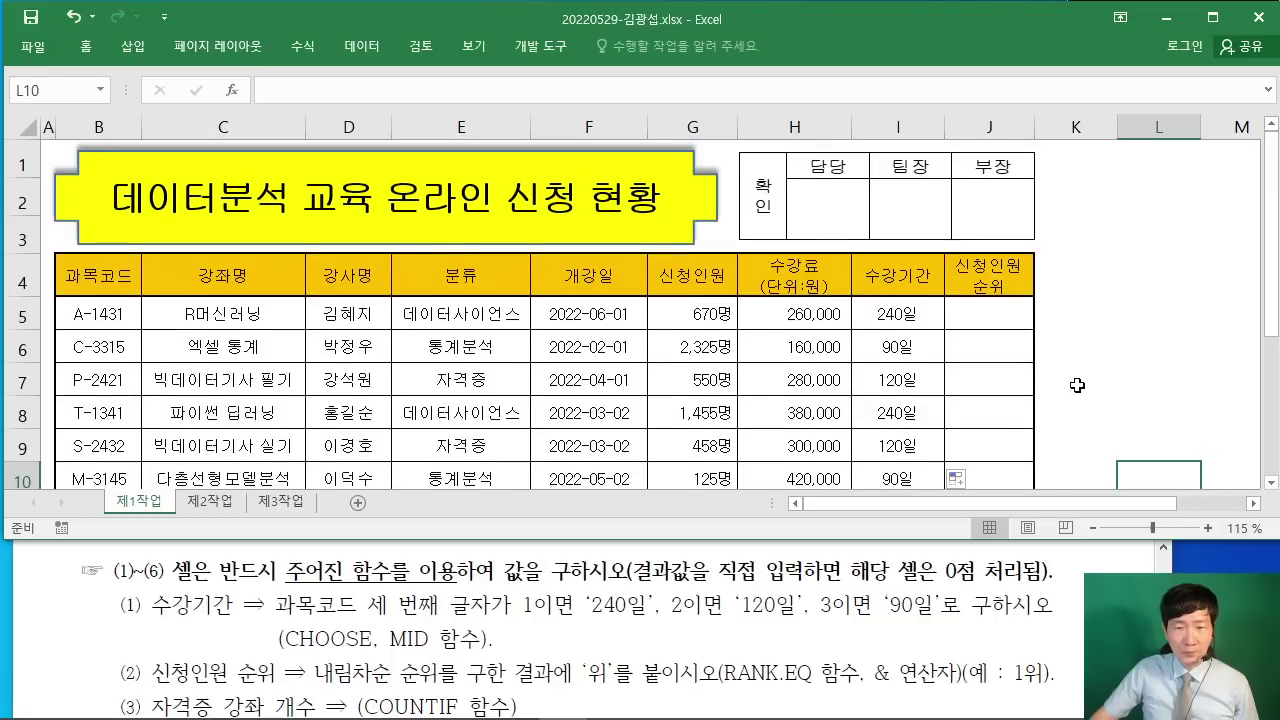
{"action": "left_click", "coordinate": [1015, 321]}
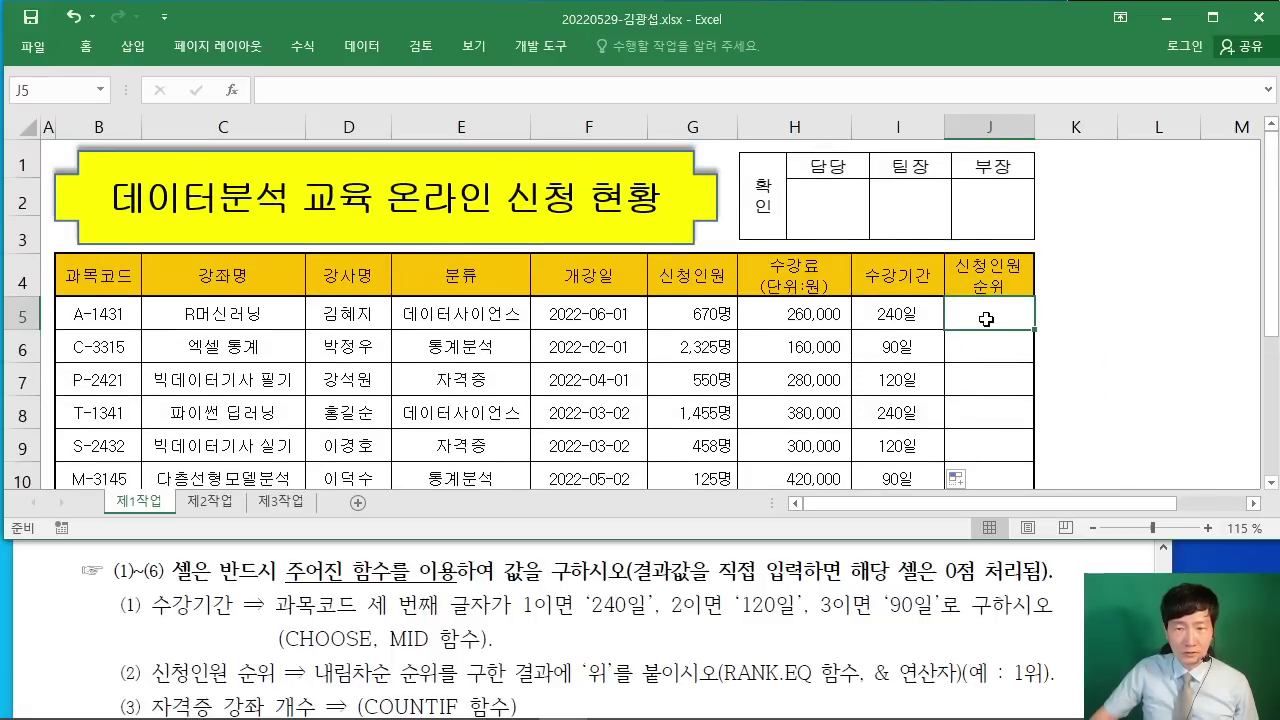
{"action": "left_click", "coordinate": [128, 605]}
{"action": "scroll", "coordinate": [320, 627], "scroll_direction": "down", "scroll_amount": 1}
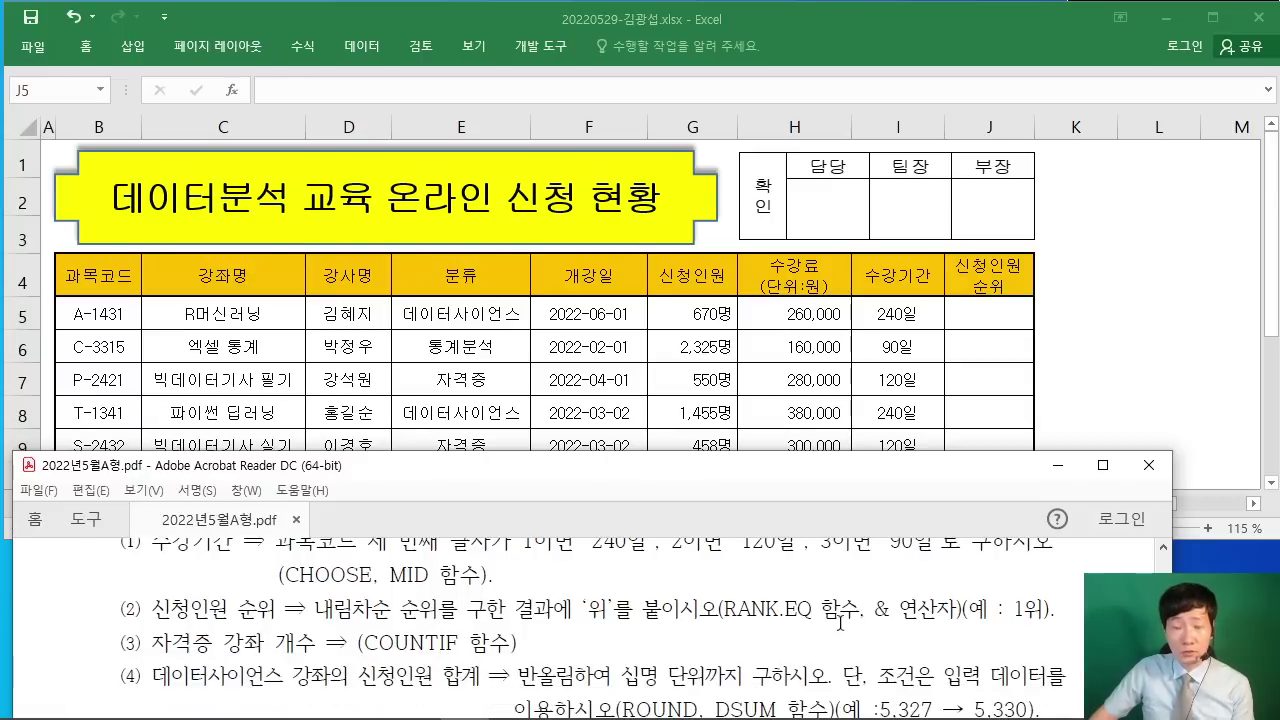
{"action": "left_click", "coordinate": [1003, 326]}
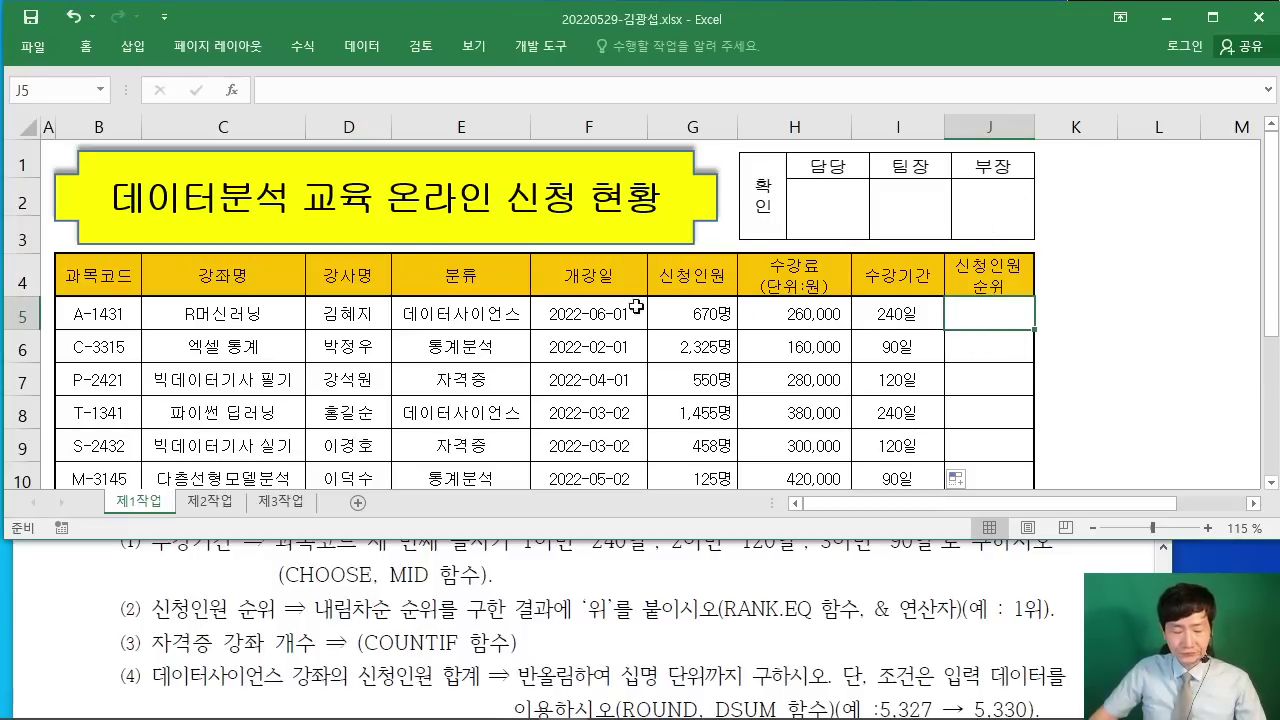
Step: Search Insert Function for RANK.EQ and insert it into J5
{"action": "left_click", "coordinate": [230, 90]}
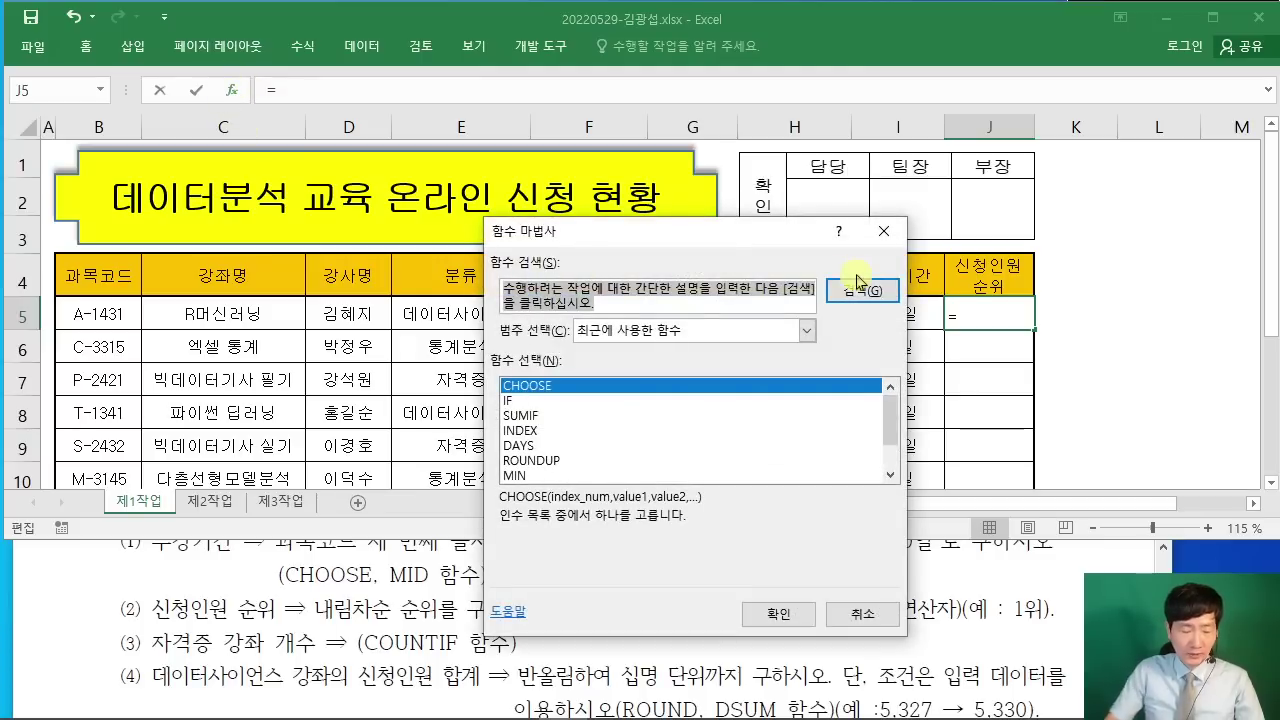
{"action": "type", "text": "ㄱ무ㅏ"}
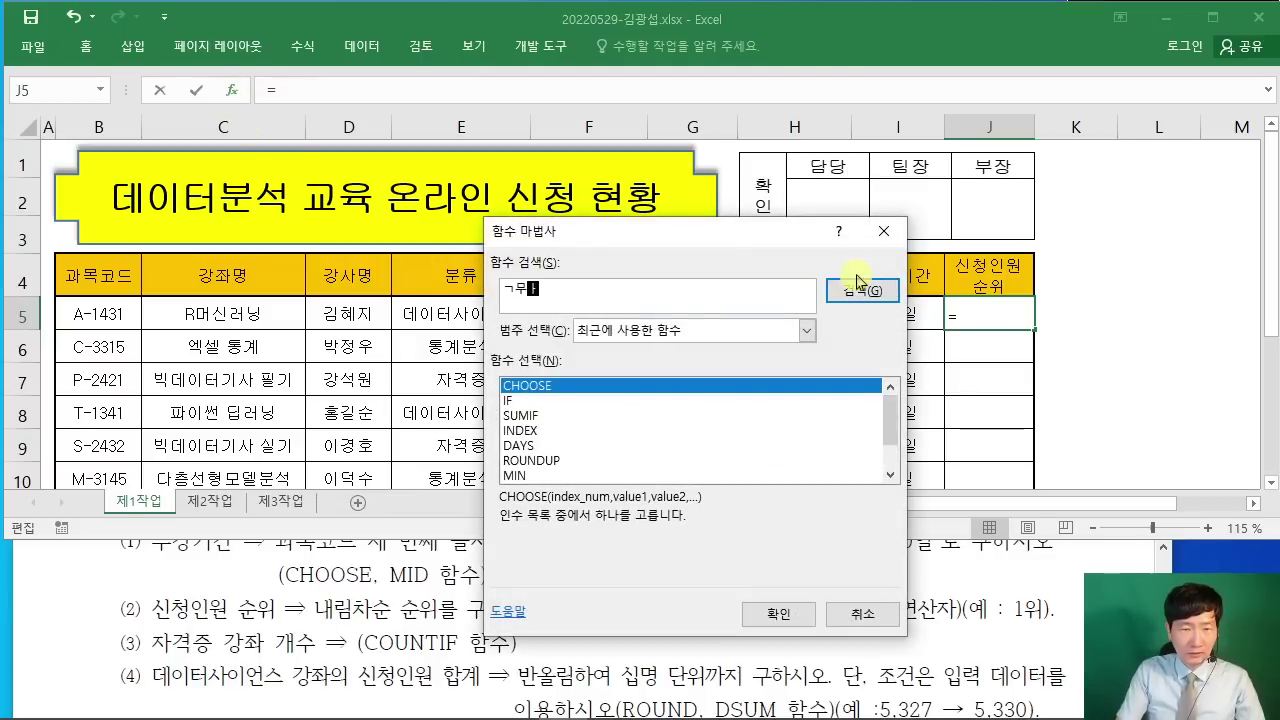
{"action": "type", "text": "RANK.EQ"}
{"action": "left_click", "coordinate": [856, 289]}
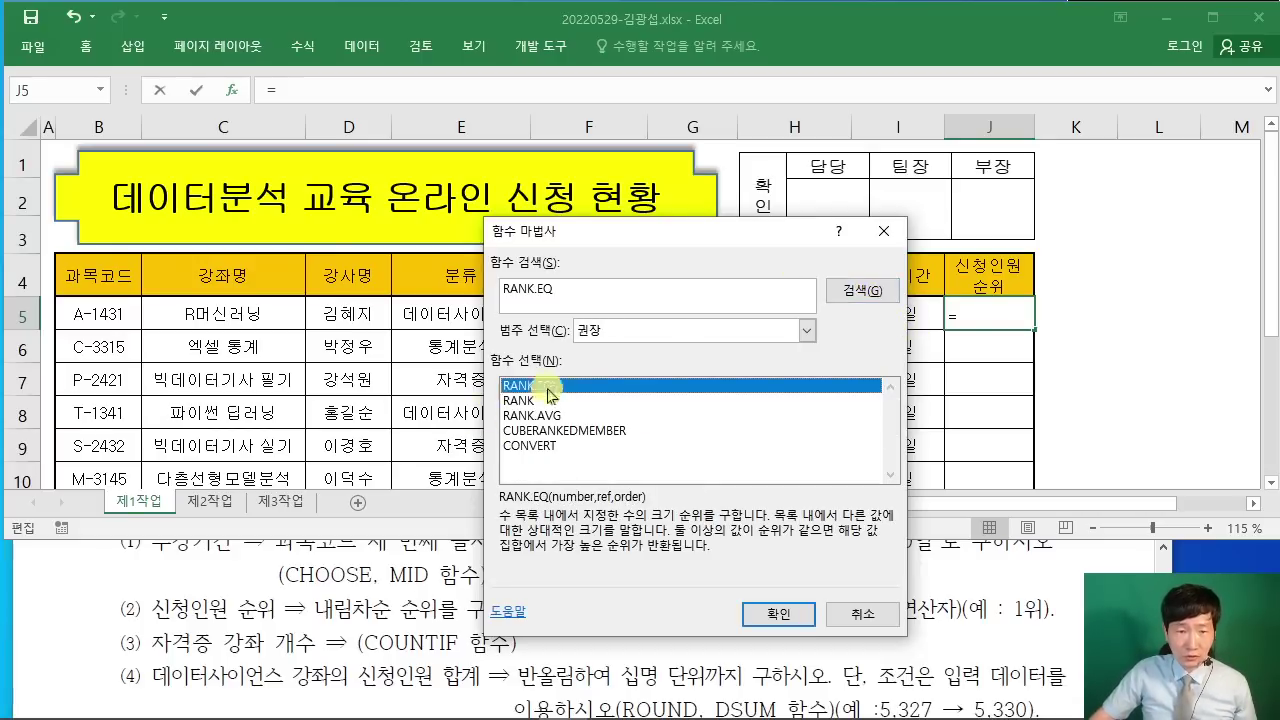
{"action": "left_click", "coordinate": [806, 620]}
Step: Set RANK.EQ's Number argument to G5
{"action": "left_click_drag", "start_coordinate": [563, 289], "coordinate": [586, 127]}
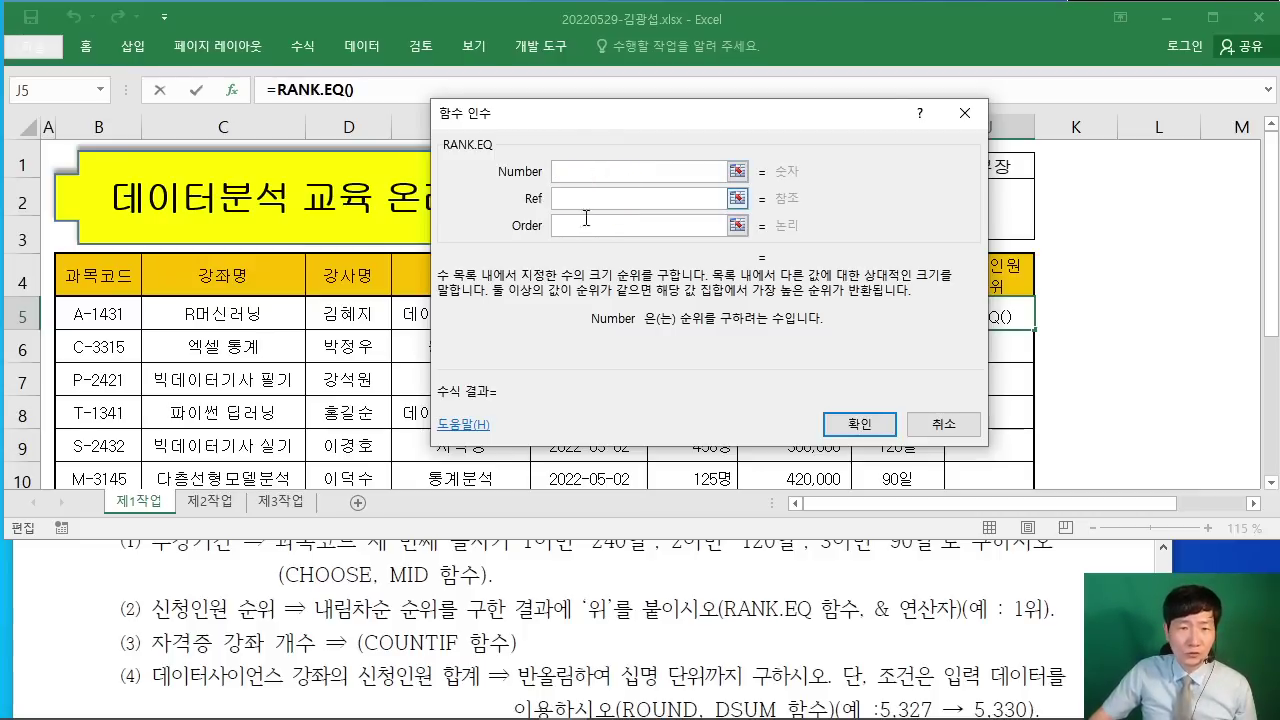
{"action": "left_click_drag", "start_coordinate": [715, 125], "coordinate": [433, 69]}
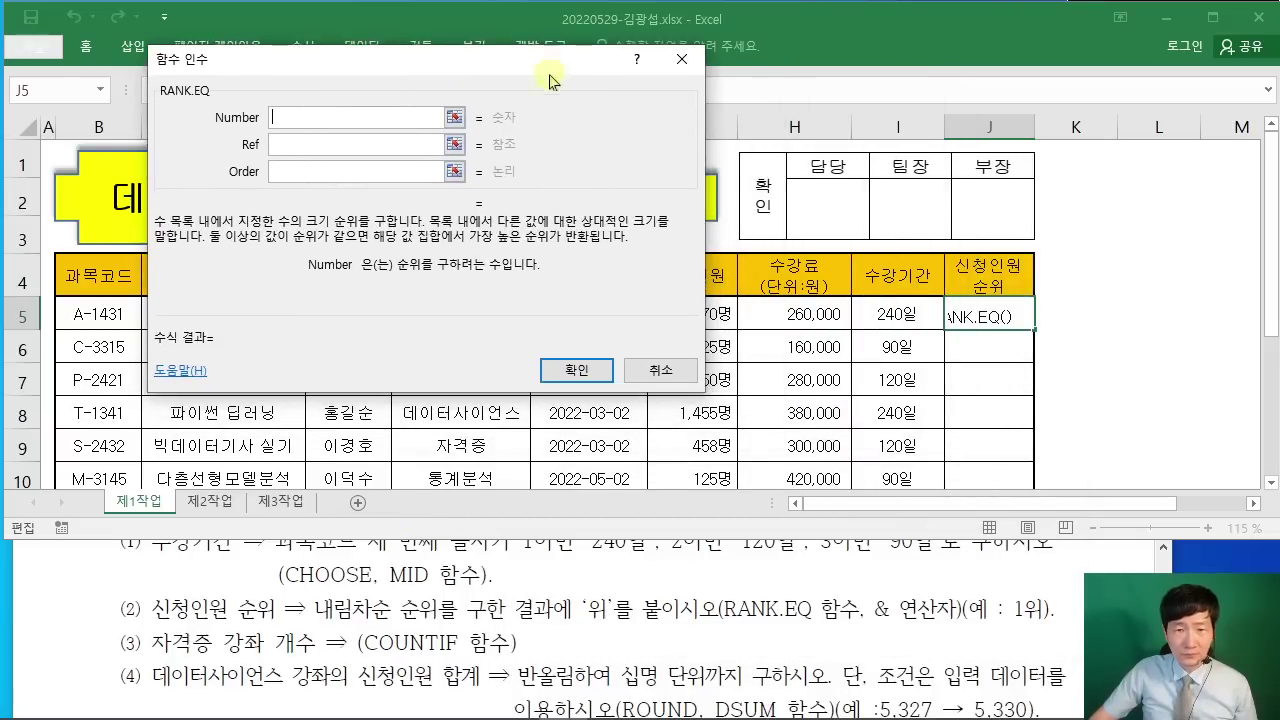
{"action": "left_click_drag", "start_coordinate": [548, 70], "coordinate": [703, 365]}
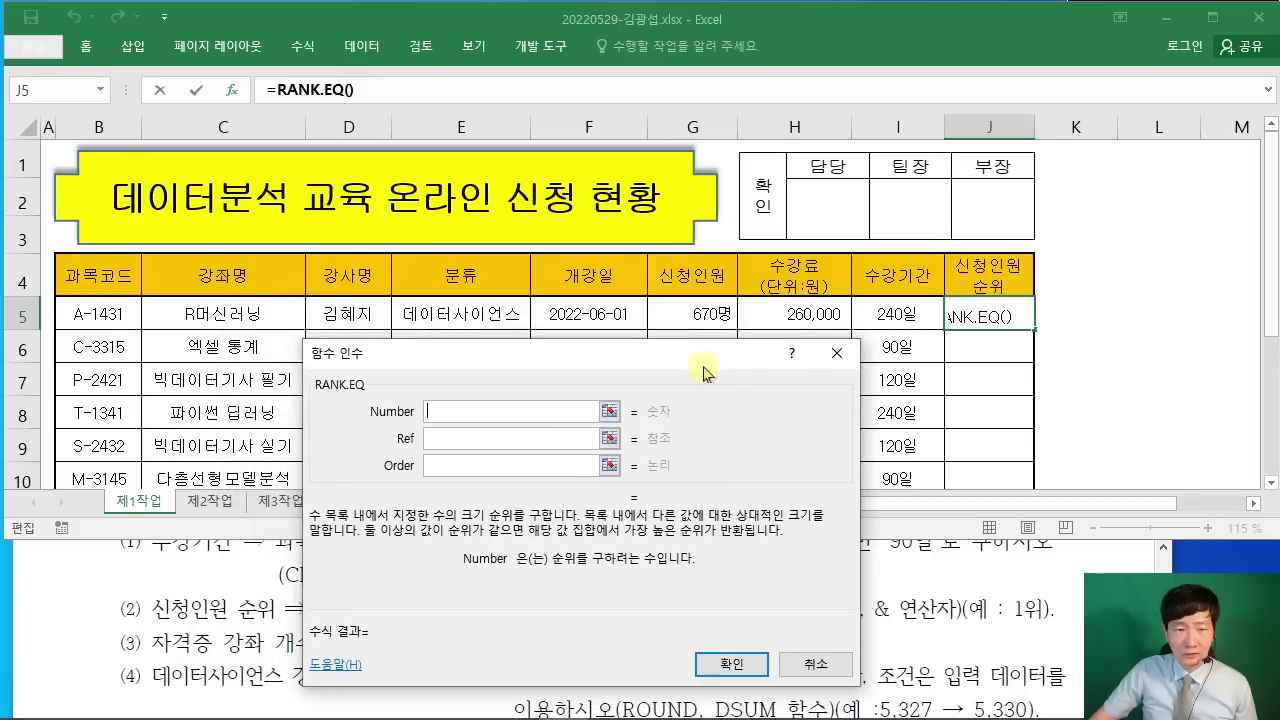
{"action": "left_click", "coordinate": [692, 313]}
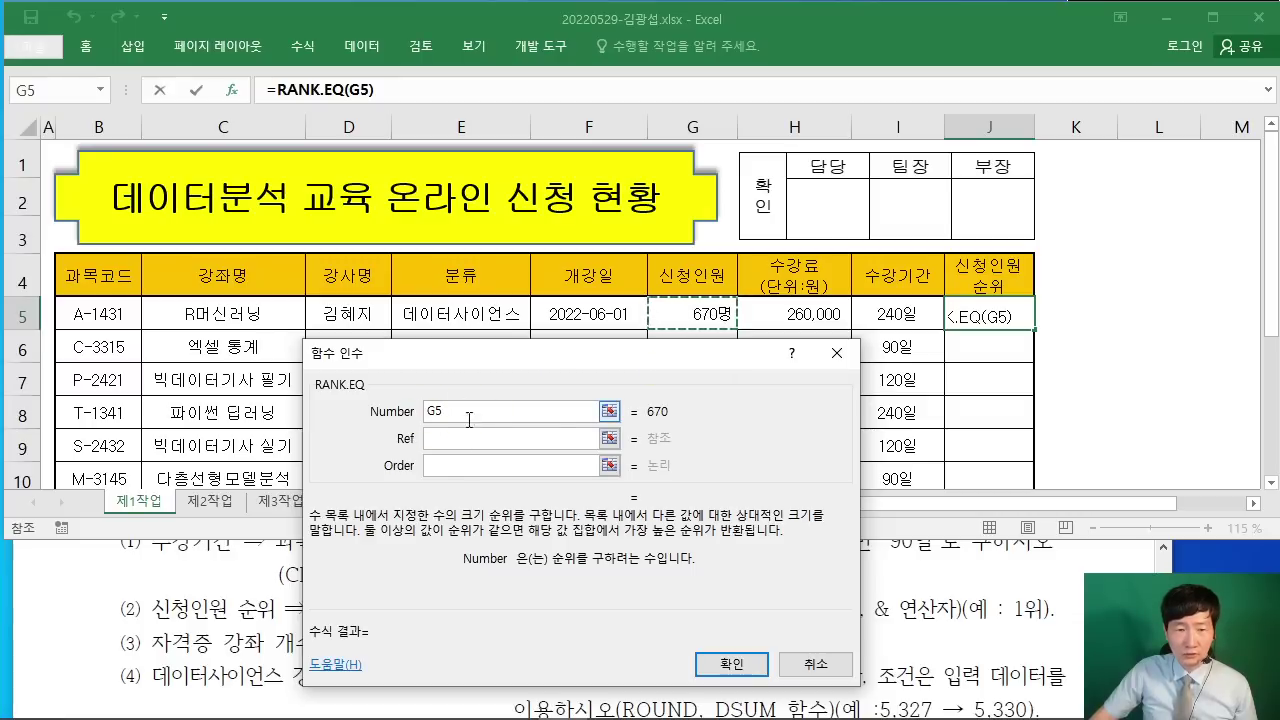
Step: Set the Ref range to G5:G12
{"action": "left_click_drag", "start_coordinate": [563, 357], "coordinate": [331, 314]}
{"action": "left_click", "coordinate": [248, 390]}
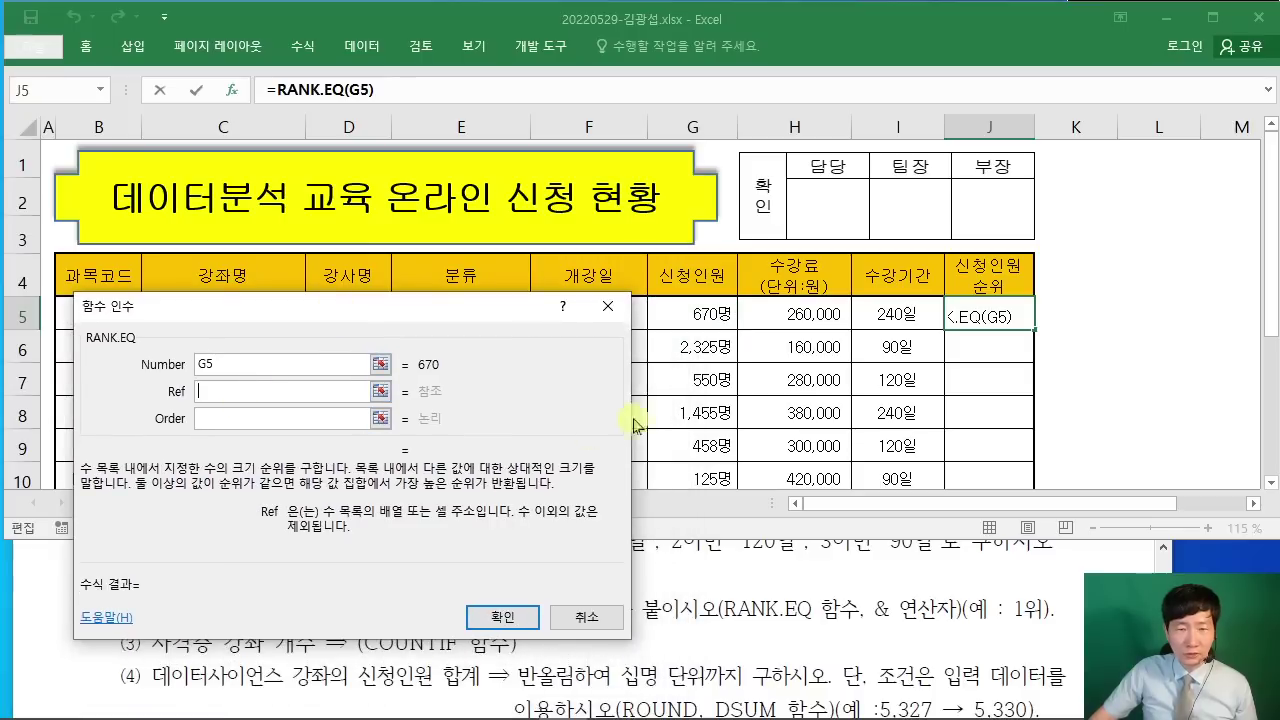
{"action": "left_click", "coordinate": [699, 312]}
{"action": "left_click_drag", "start_coordinate": [697, 307], "coordinate": [705, 427]}
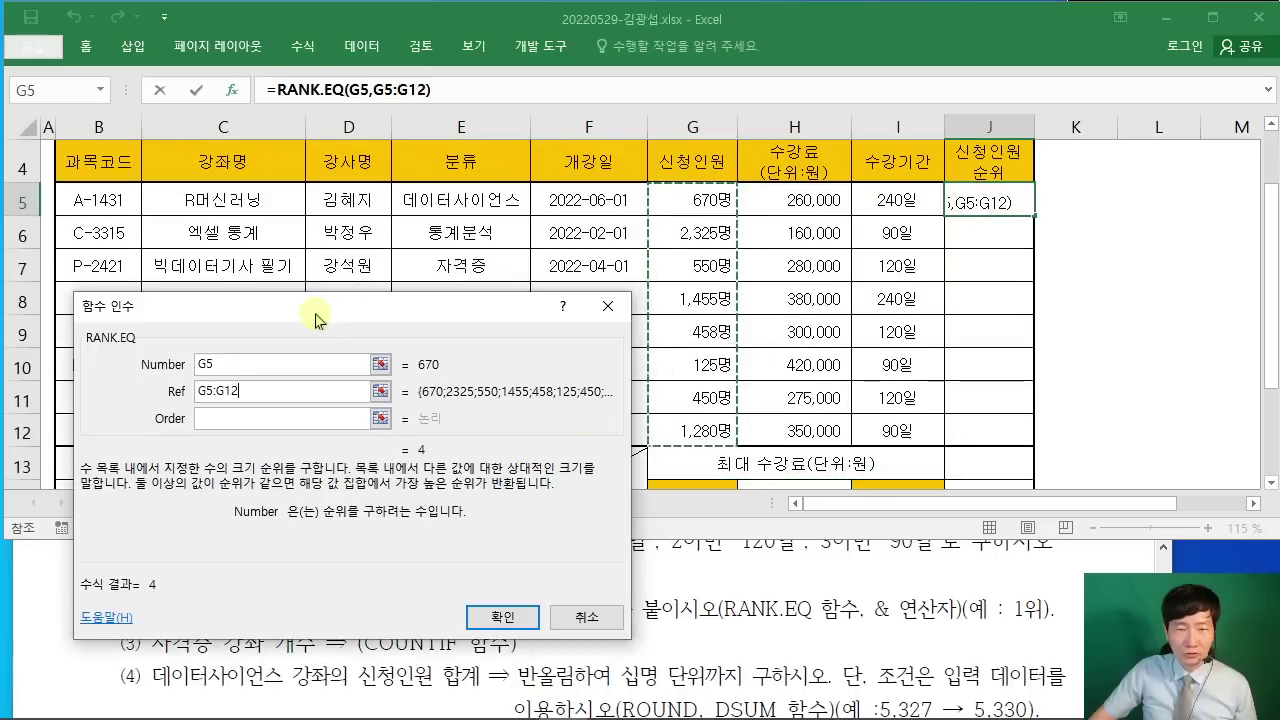
{"action": "left_click_drag", "start_coordinate": [315, 320], "coordinate": [1010, 250]}
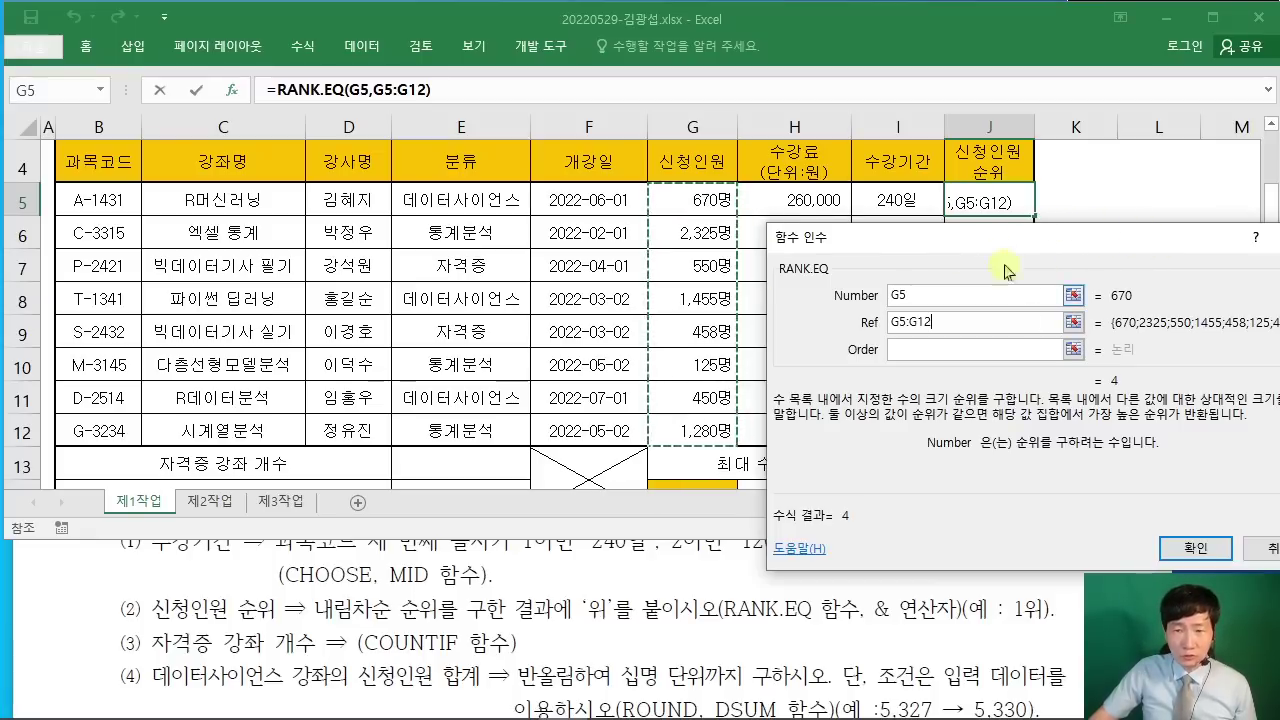
{"action": "left_click_drag", "start_coordinate": [1003, 246], "coordinate": [1021, 322]}
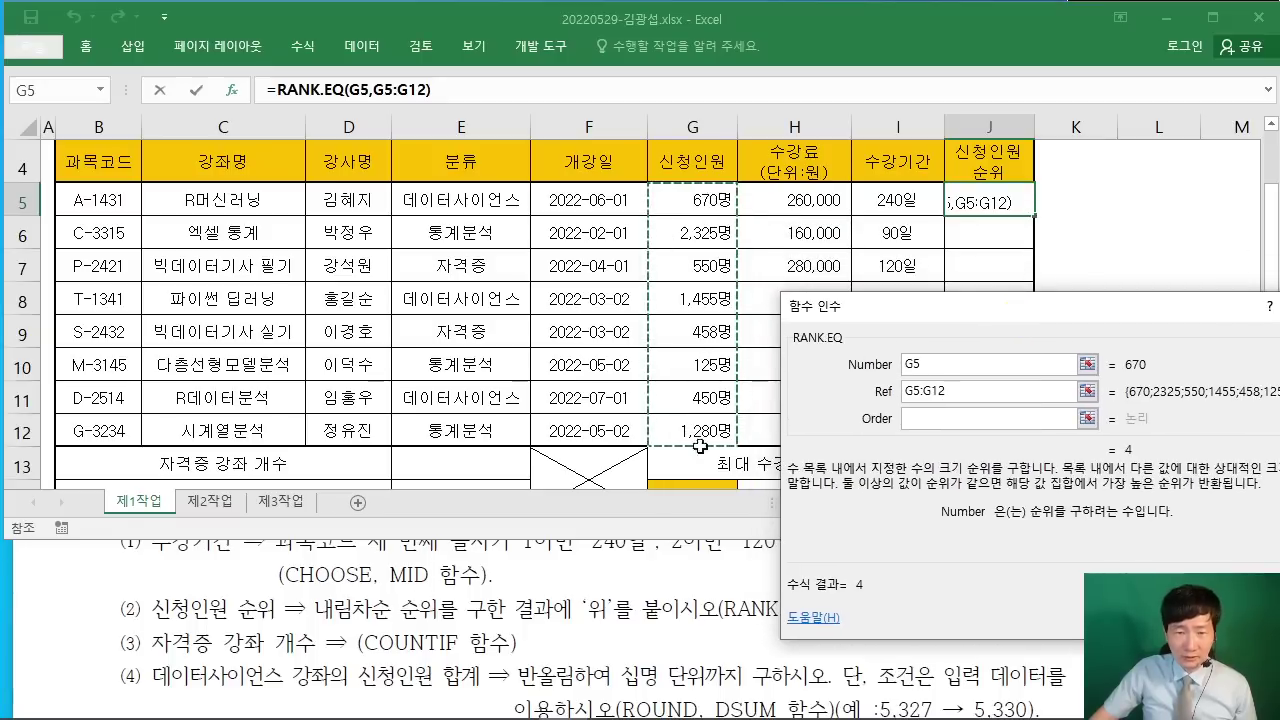
{"action": "left_click_drag", "start_coordinate": [888, 312], "coordinate": [477, 156]}
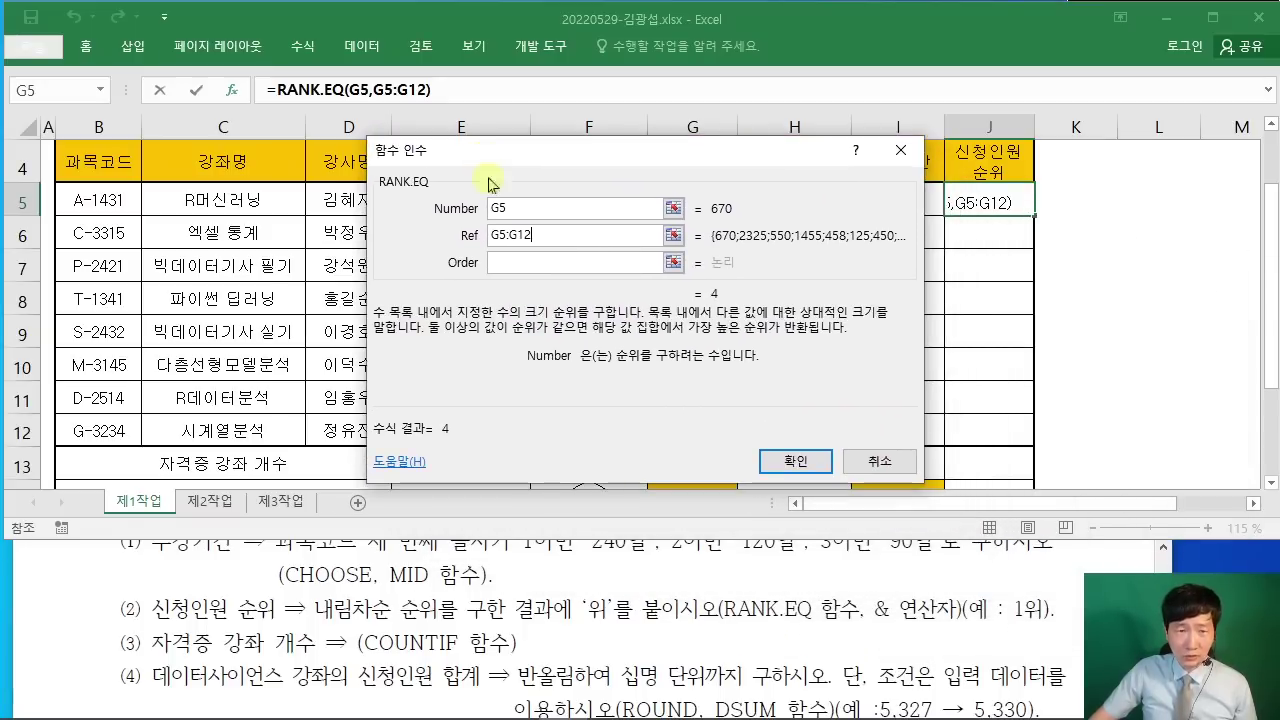
Step: Convert the Ref range to the absolute reference $G$5:$G$12
{"action": "left_click_drag", "start_coordinate": [549, 233], "coordinate": [457, 233]}
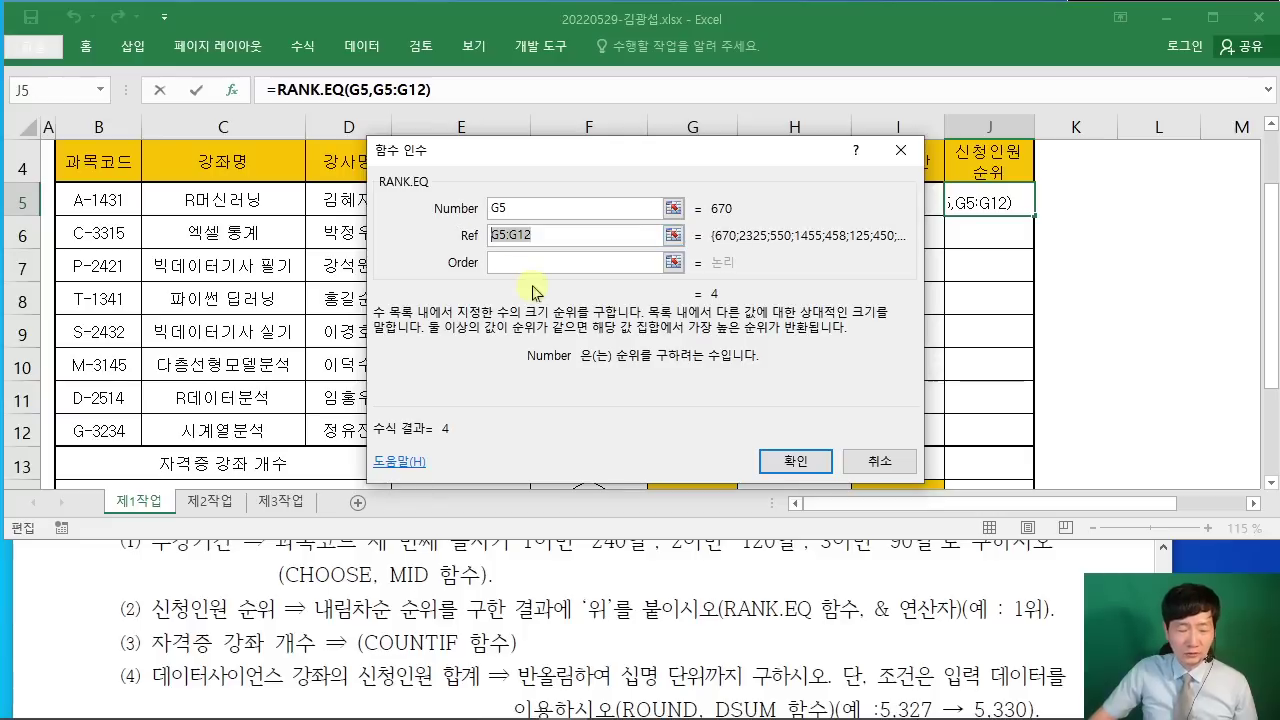
{"action": "mouse_move", "coordinate": [697, 108]}
{"action": "left_mouse_down"}
{"action": "mouse_move", "coordinate": [697, 160]}
{"action": "mouse_move", "coordinate": [909, 289]}
{"action": "left_mouse_up"}
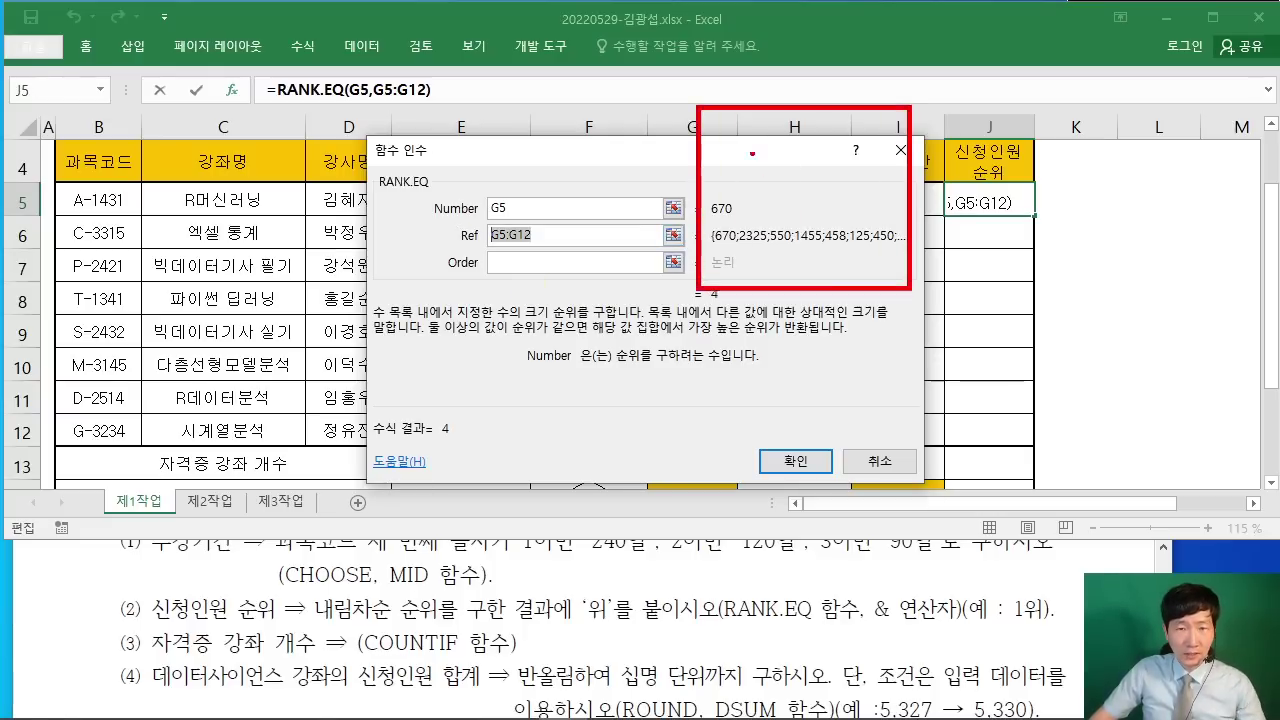
{"action": "left_click_drag", "start_coordinate": [733, 146], "coordinate": [818, 148]}
{"action": "left_click_drag", "start_coordinate": [728, 152], "coordinate": [722, 238]}
{"action": "mouse_move", "coordinate": [708, 190]}
{"action": "left_mouse_down"}
{"action": "mouse_move", "coordinate": [772, 190]}
{"action": "mouse_move", "coordinate": [840, 224]}
{"action": "mouse_move", "coordinate": [778, 282]}
{"action": "left_mouse_up"}
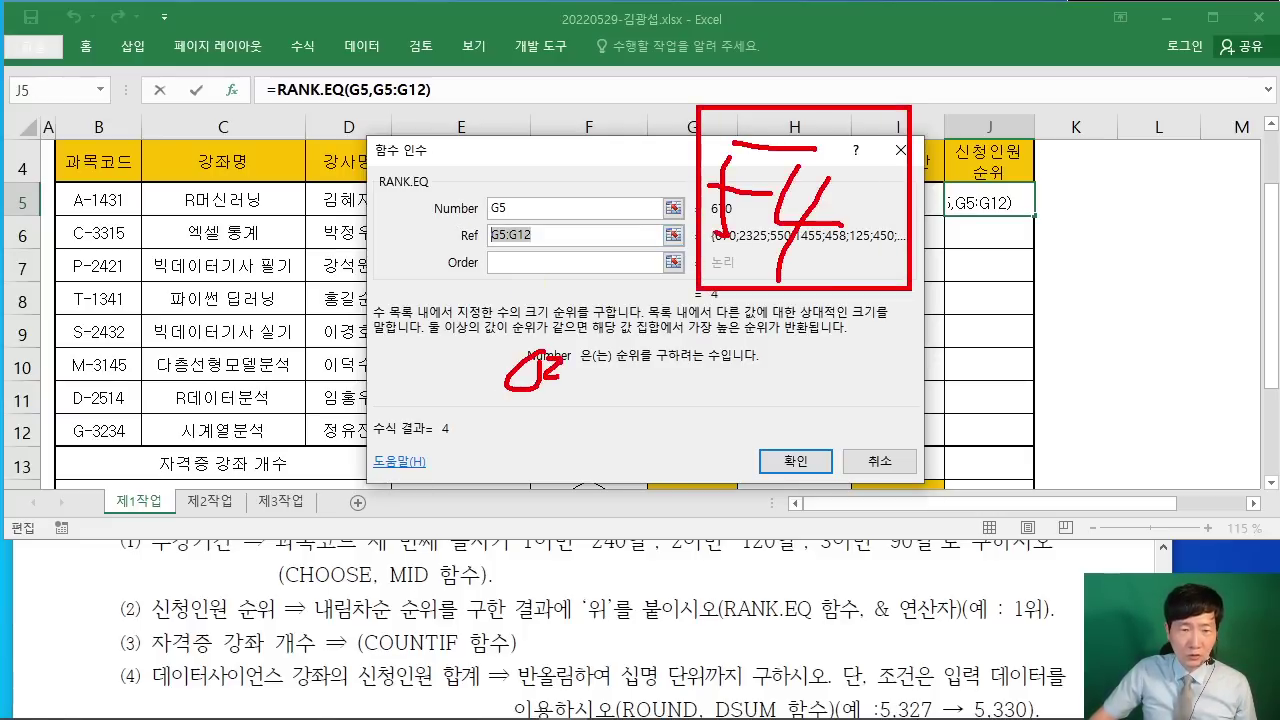
{"action": "left_click_drag", "start_coordinate": [574, 353], "coordinate": [576, 396]}
{"action": "left_click_drag", "start_coordinate": [552, 396], "coordinate": [553, 428]}
{"action": "left_click_drag", "start_coordinate": [658, 372], "coordinate": [726, 430]}
{"action": "left_click_drag", "start_coordinate": [712, 412], "coordinate": [716, 440]}
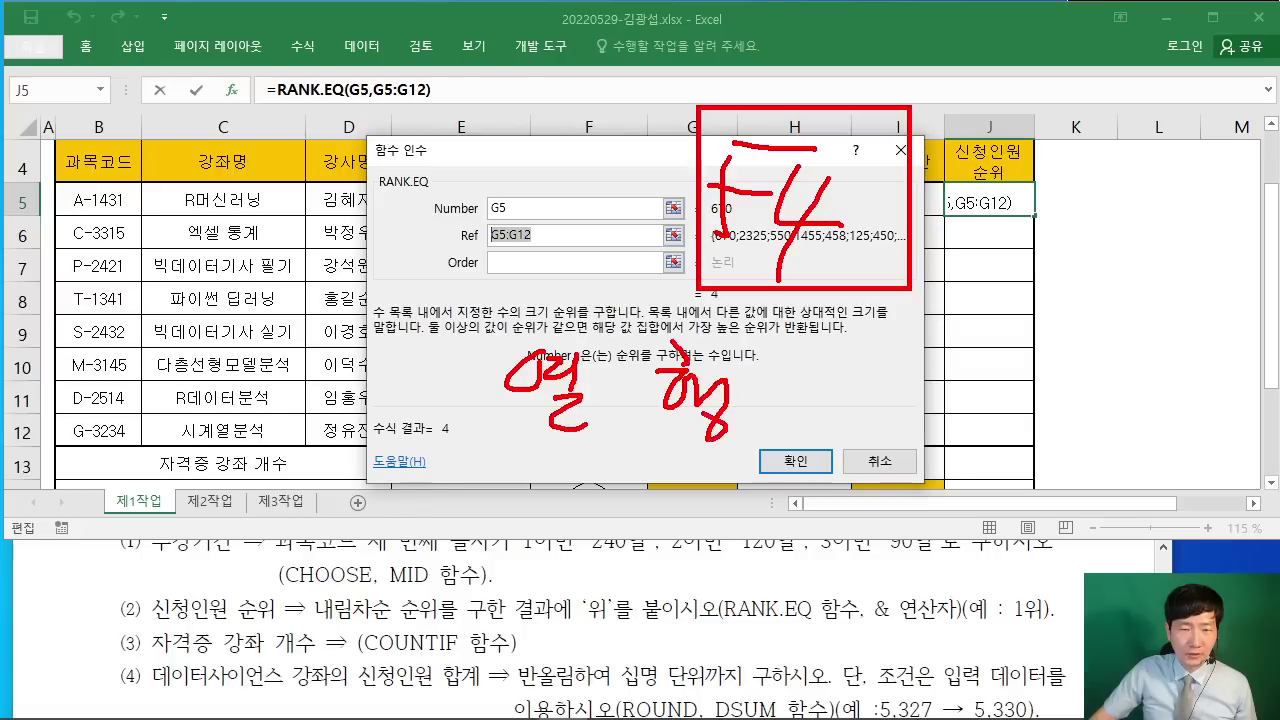
{"action": "mouse_move", "coordinate": [440, 374]}
{"action": "left_mouse_down"}
{"action": "mouse_move", "coordinate": [430, 406]}
{"action": "mouse_move", "coordinate": [470, 428]}
{"action": "left_mouse_up"}
{"action": "left_click_drag", "start_coordinate": [462, 348], "coordinate": [462, 466]}
{"action": "mouse_move", "coordinate": [588, 358]}
{"action": "left_mouse_down"}
{"action": "mouse_move", "coordinate": [652, 404]}
{"action": "mouse_move", "coordinate": [620, 422]}
{"action": "left_mouse_up"}
{"action": "left_click_drag", "start_coordinate": [626, 326], "coordinate": [630, 446]}
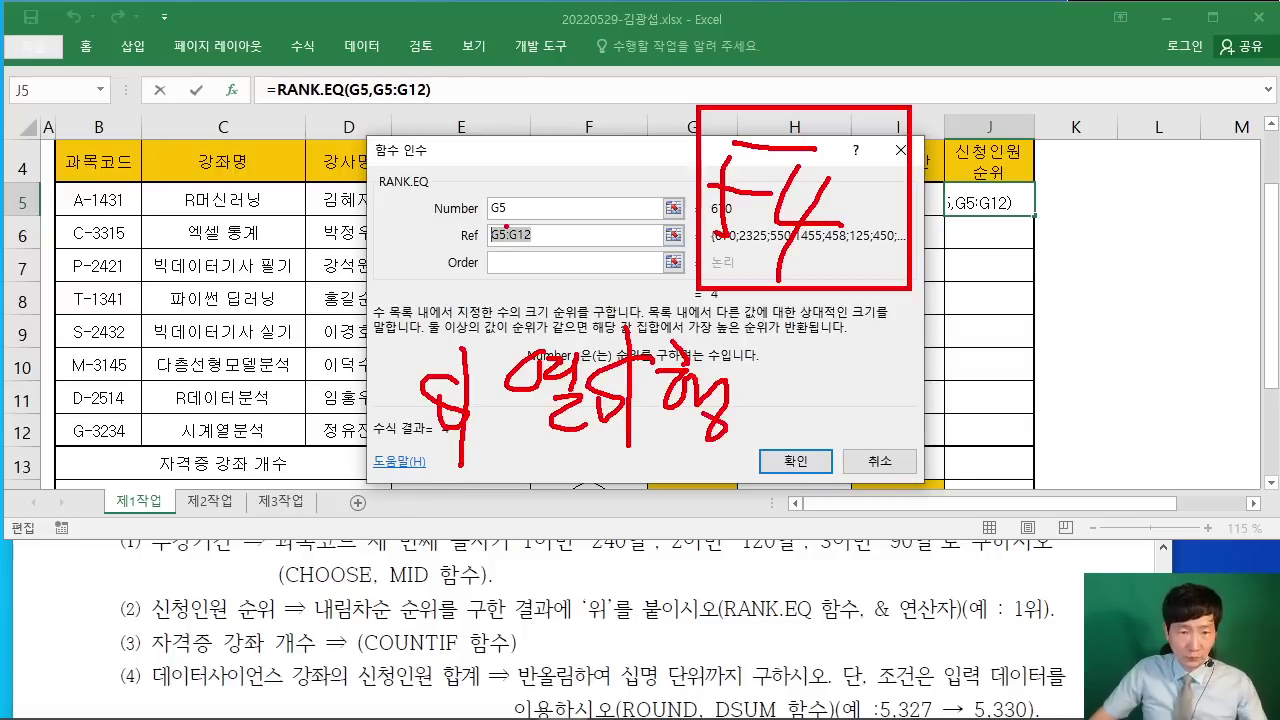
{"action": "key", "text": "Escape"}
{"action": "left_click", "coordinate": [462, 236]}
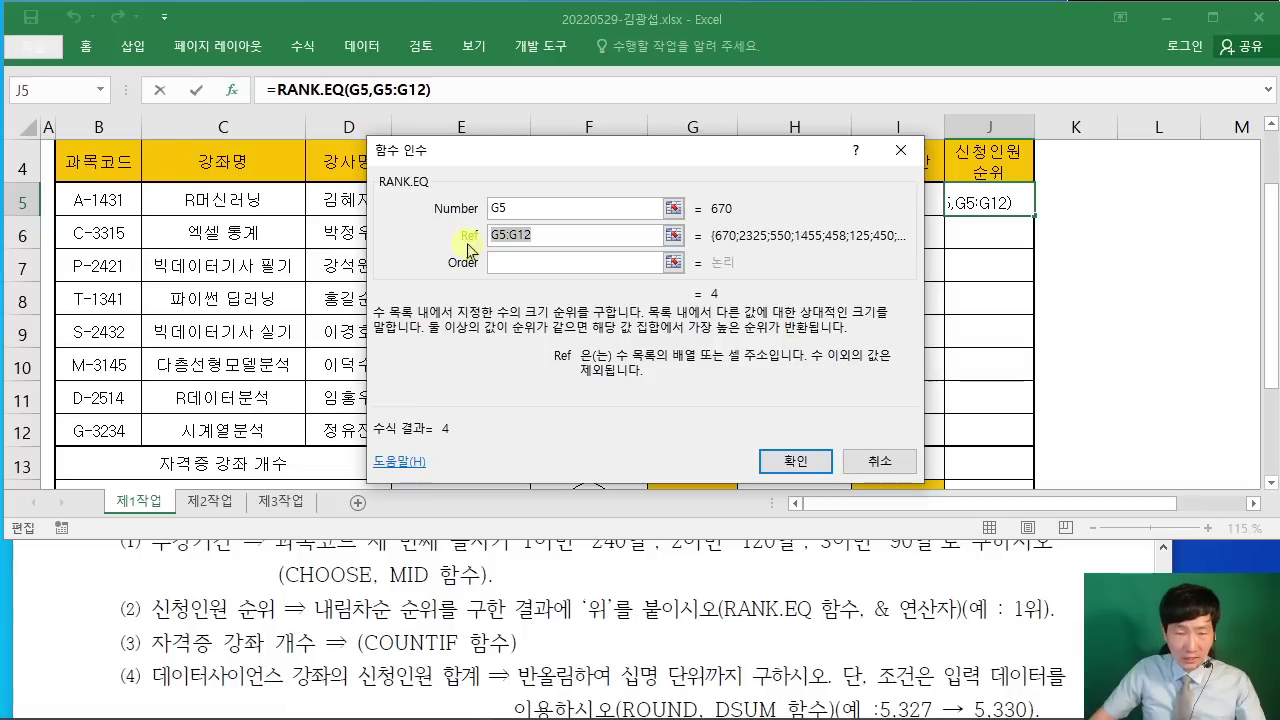
{"action": "key", "text": "F4"}
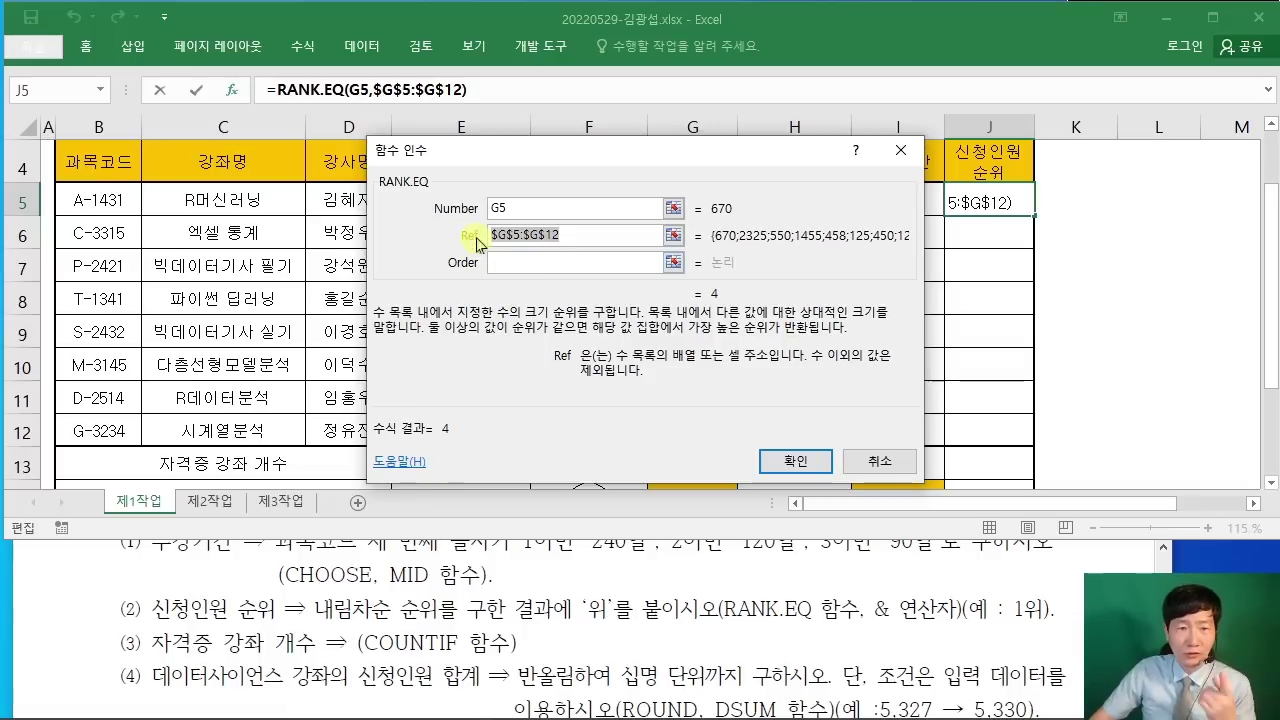
{"action": "left_click", "coordinate": [571, 238]}
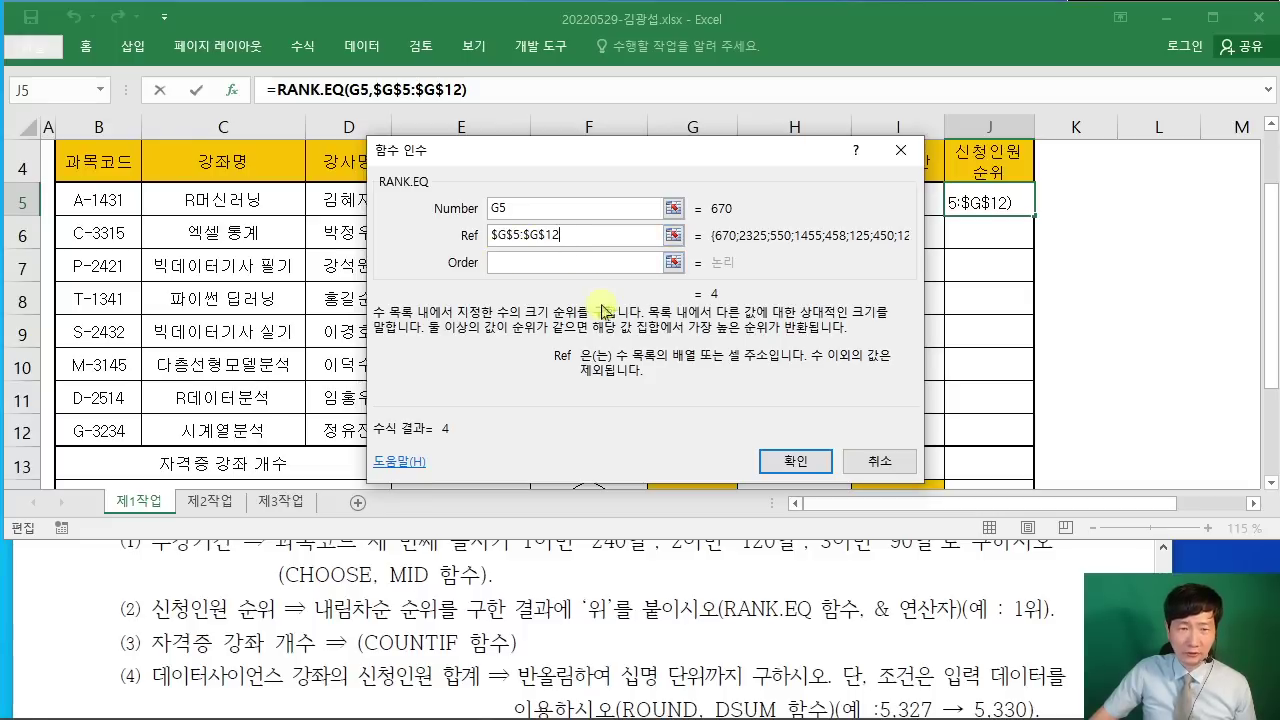
{"action": "left_click", "coordinate": [559, 260]}
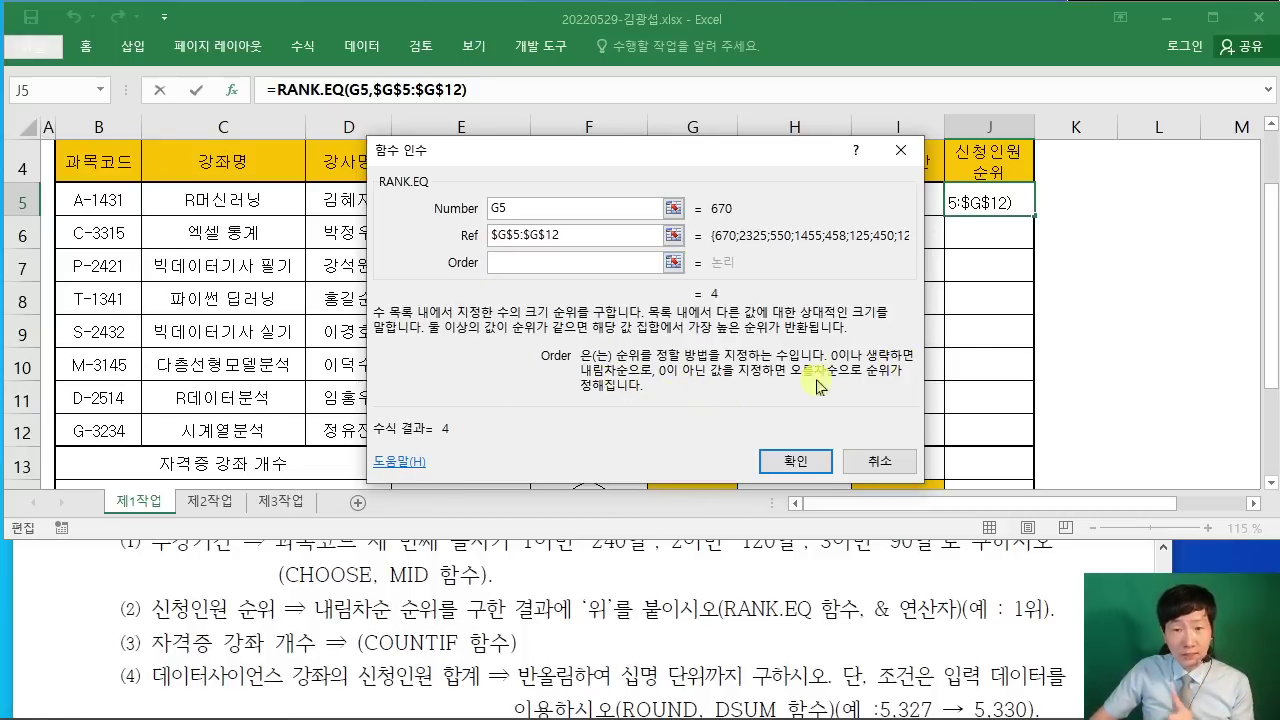
Step: Set Order to 0 and append &"위", so J5 shows 4위
{"action": "type", "text": "0"}
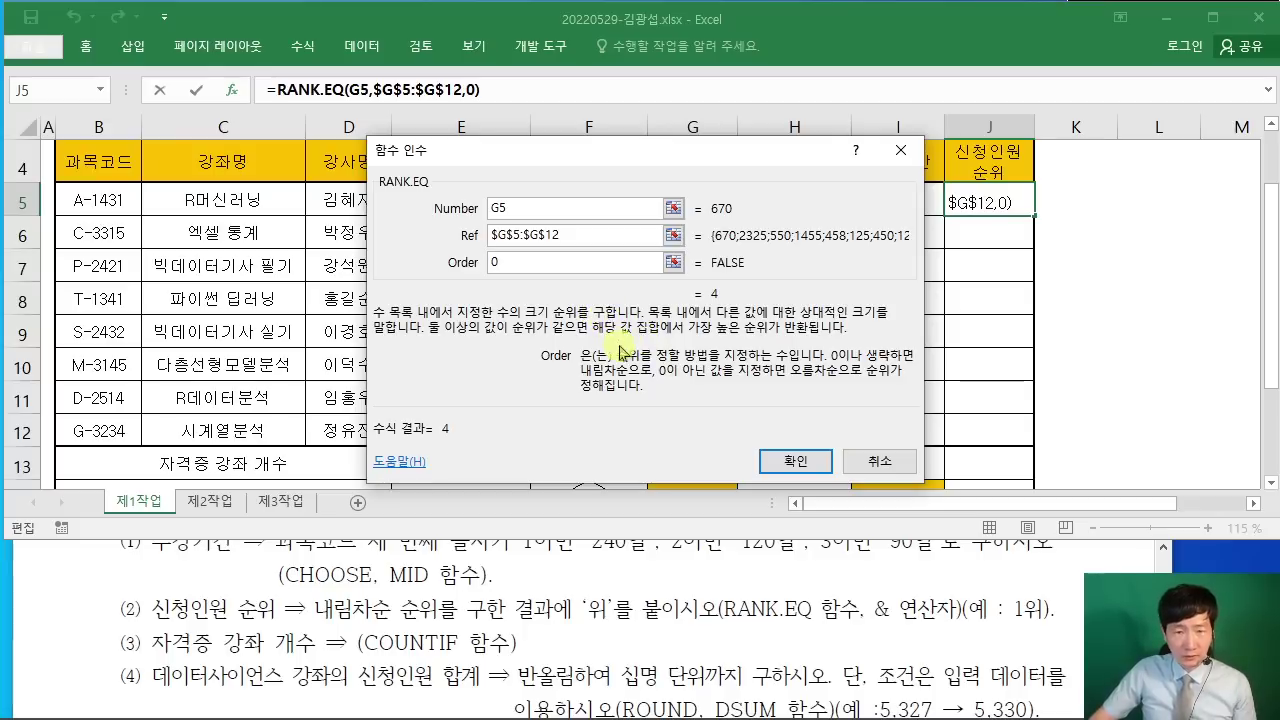
{"action": "mouse_move", "coordinate": [577, 160]}
{"action": "left_mouse_down"}
{"action": "mouse_move", "coordinate": [557, 178]}
{"action": "mouse_move", "coordinate": [554, 168]}
{"action": "left_mouse_up"}
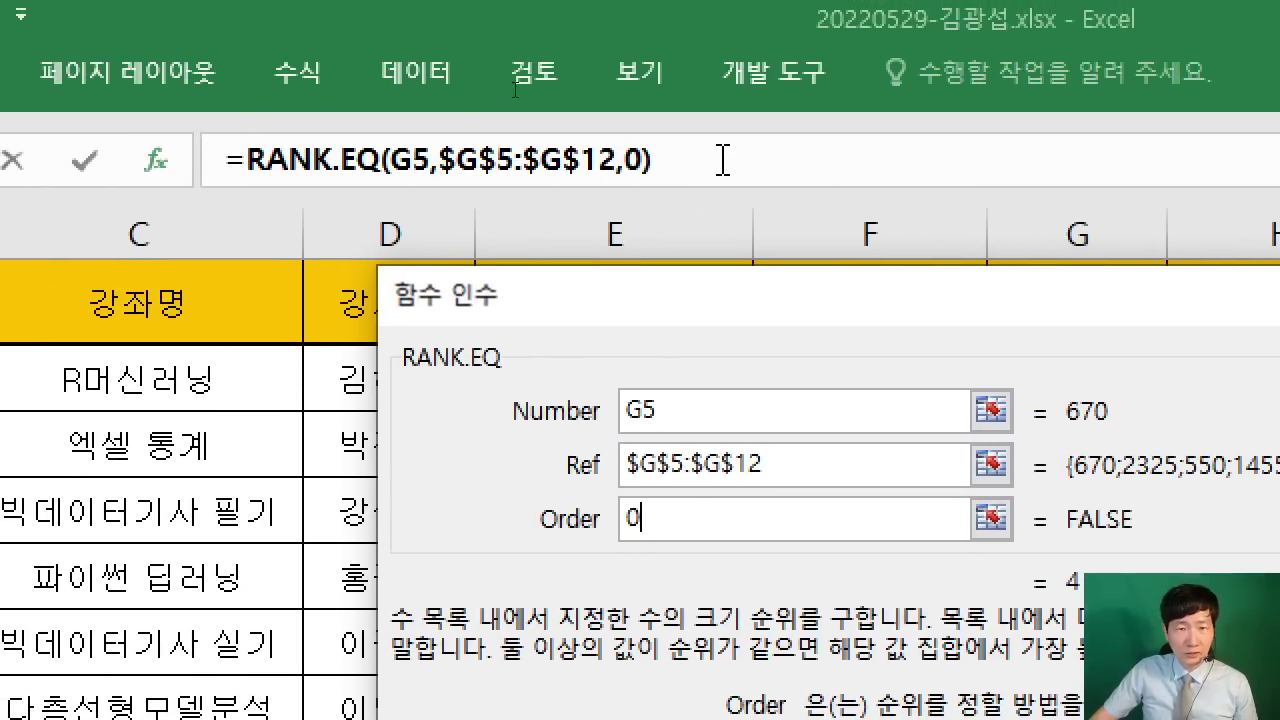
{"action": "left_click", "coordinate": [722, 160]}
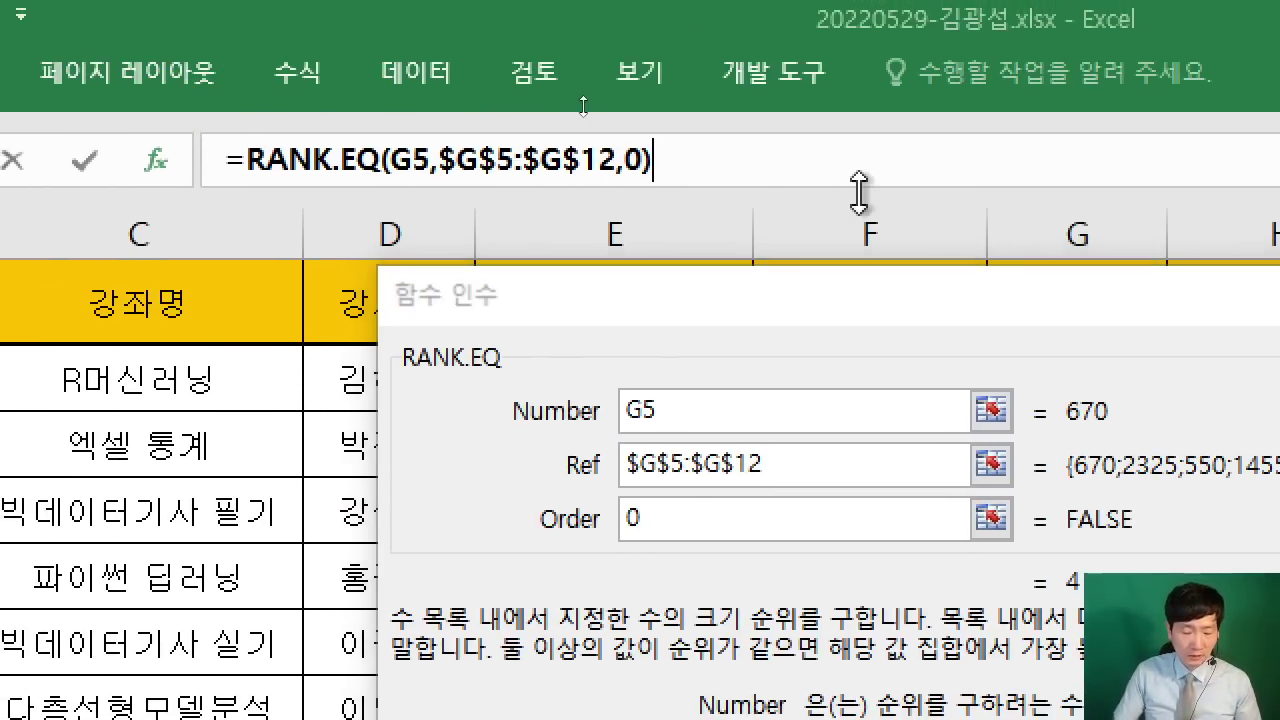
{"action": "type", "text": "&\""}
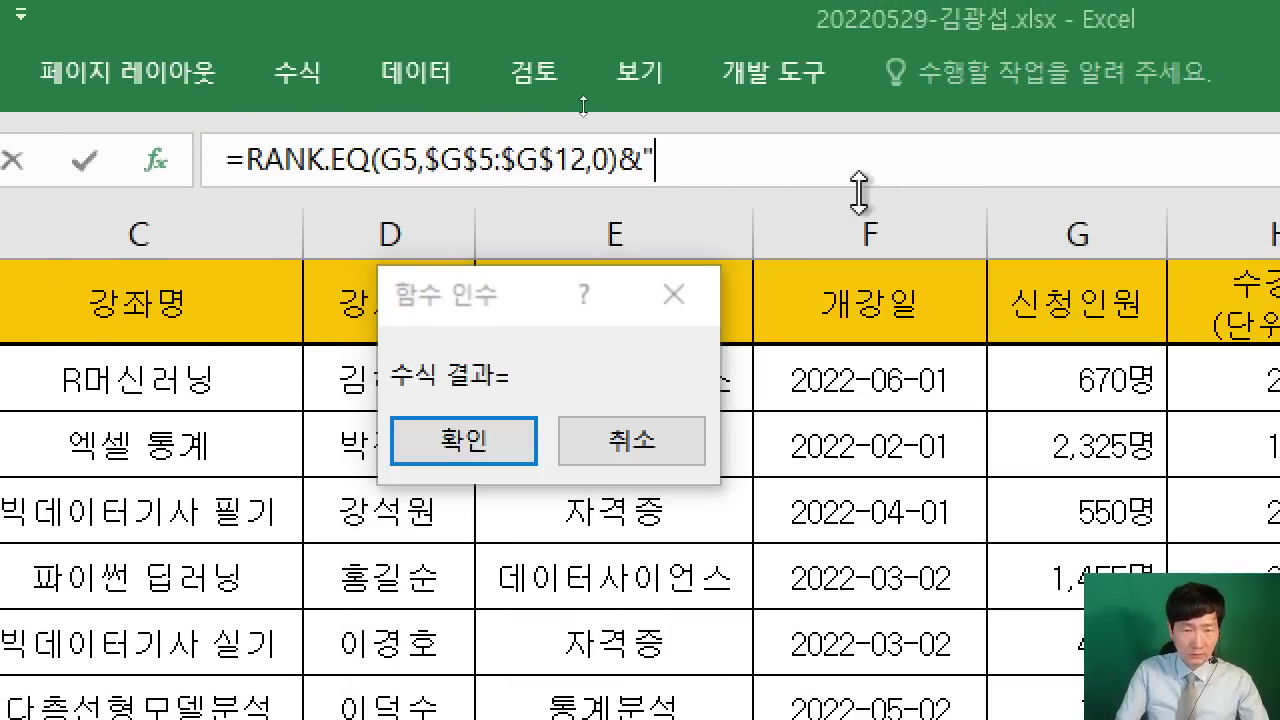
{"action": "type", "text": "DNL"}
{"action": "key", "text": "BackSpace"}
{"action": "key", "text": "BackSpace"}
{"action": "key", "text": "BackSpace"}
{"action": "key", "text": "Hangul"}
{"action": "type", "text": "위"}
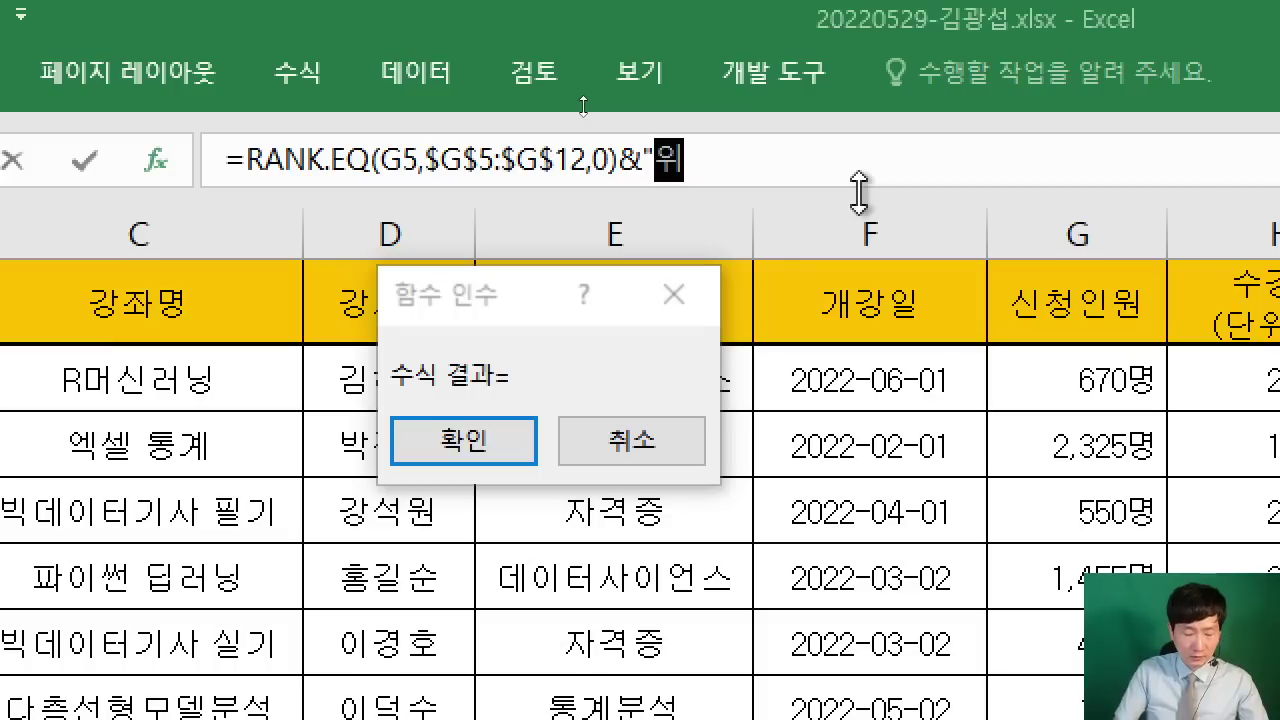
{"action": "type", "text": "\""}
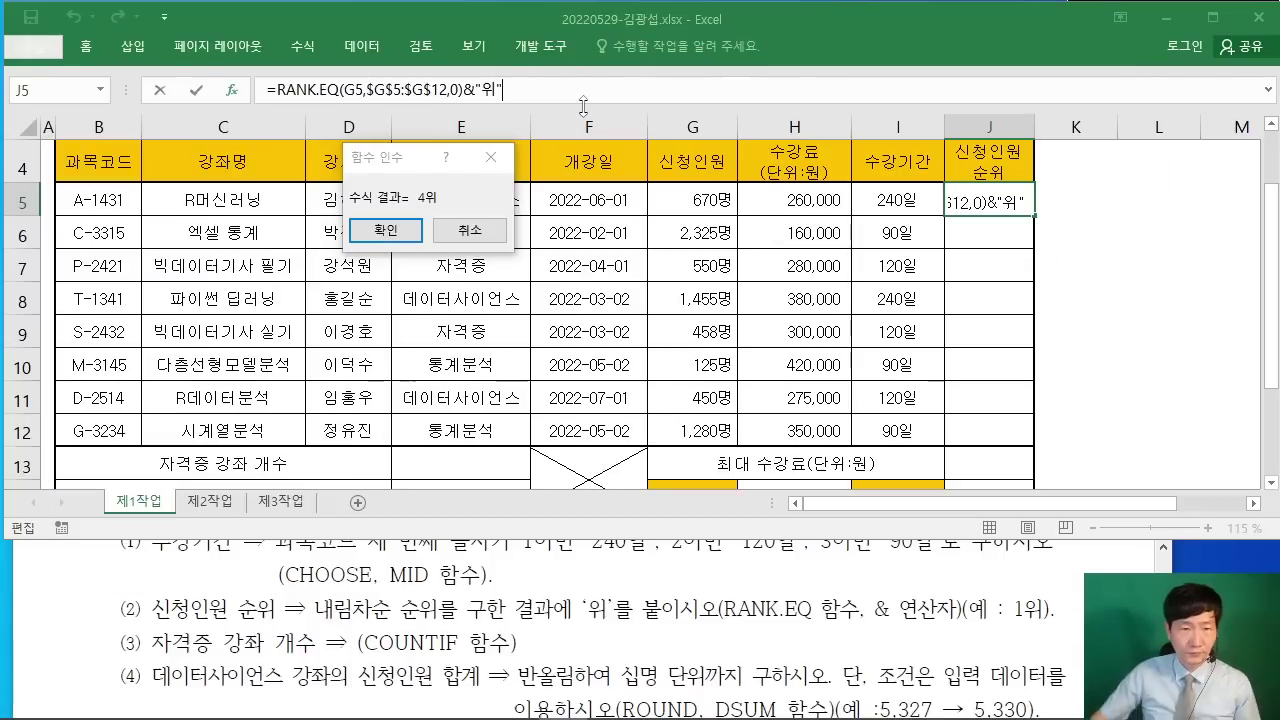
{"action": "left_click", "coordinate": [385, 231]}
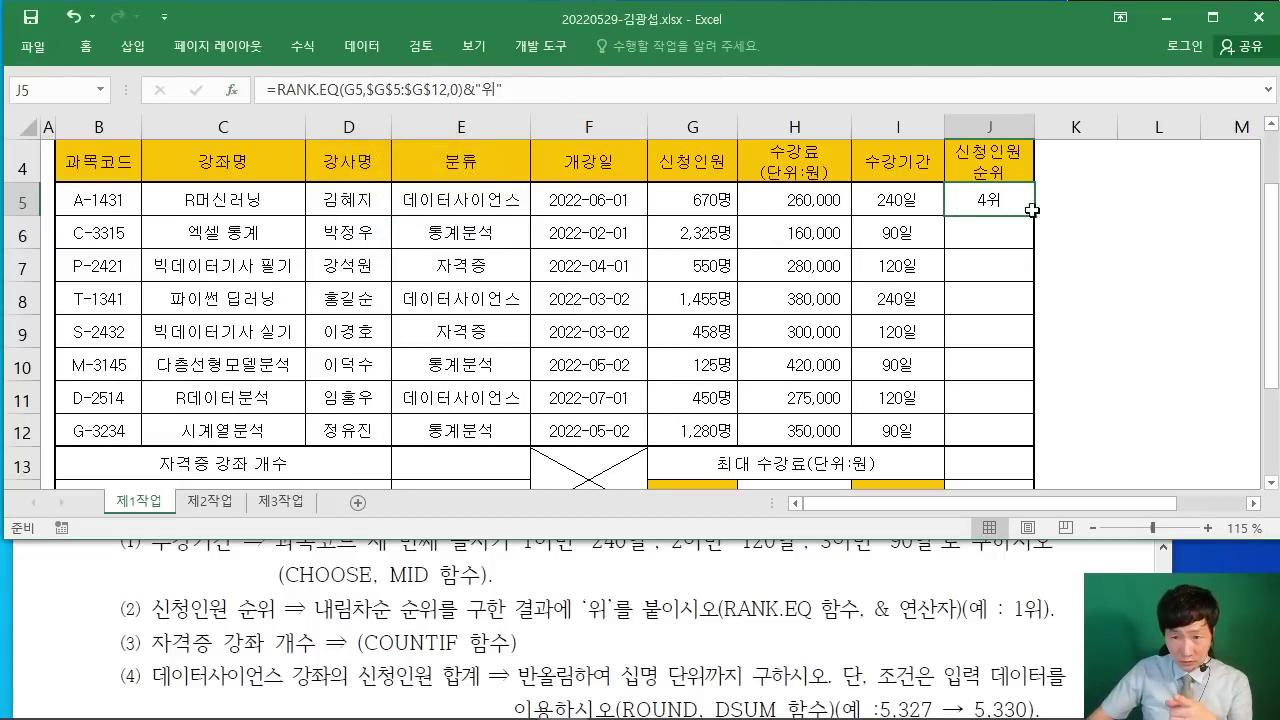
Step: Fill J5's rank formula down to J12 with Fill Without Formatting
{"action": "left_click_drag", "start_coordinate": [1035, 217], "coordinate": [1039, 442]}
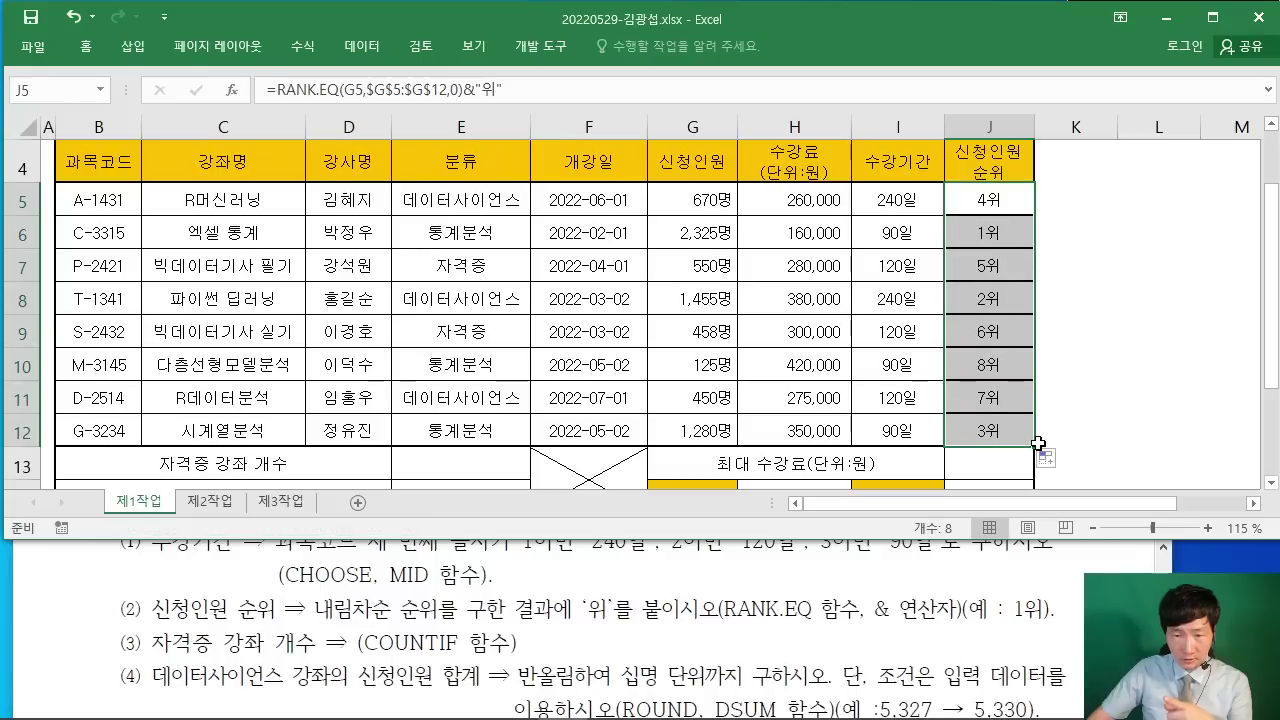
{"action": "left_click", "coordinate": [1050, 458]}
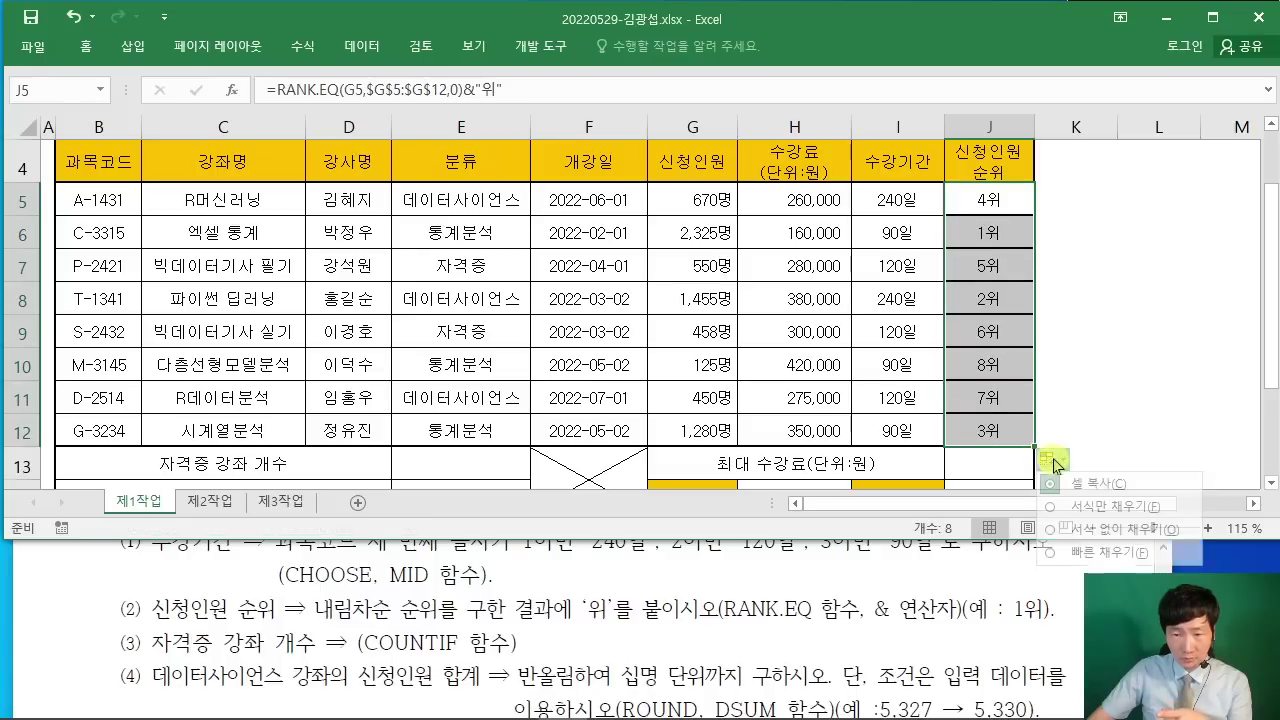
{"action": "left_click", "coordinate": [1052, 530]}
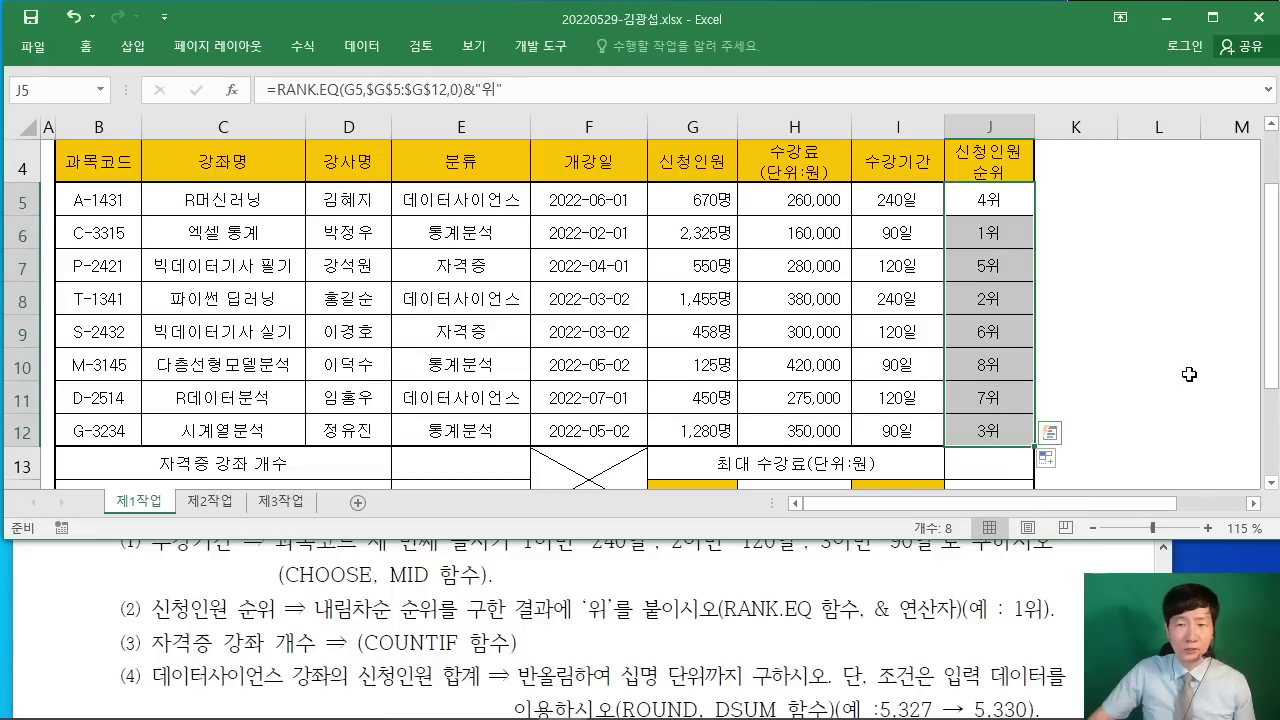
{"action": "left_click", "coordinate": [992, 203]}
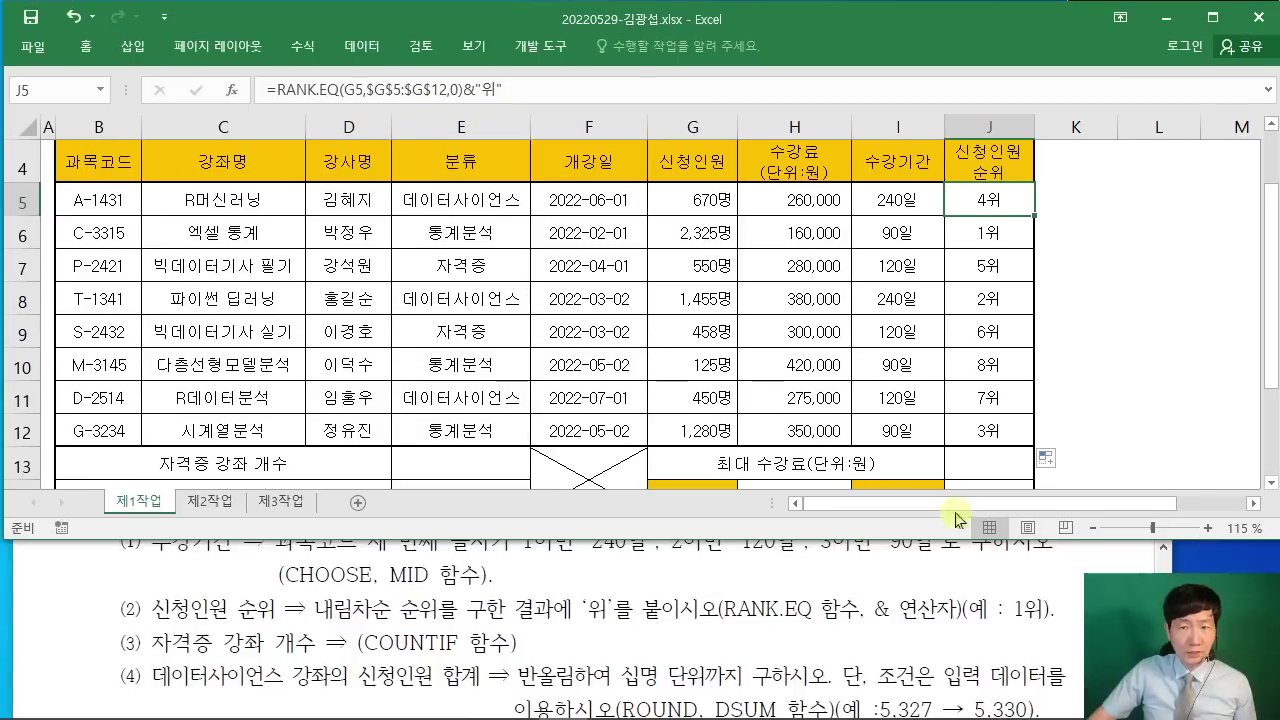
{"action": "left_click_drag", "start_coordinate": [1075, 397], "coordinate": [1075, 430]}
{"action": "scroll", "coordinate": [480, 390], "scroll_direction": "down", "scroll_amount": 1}
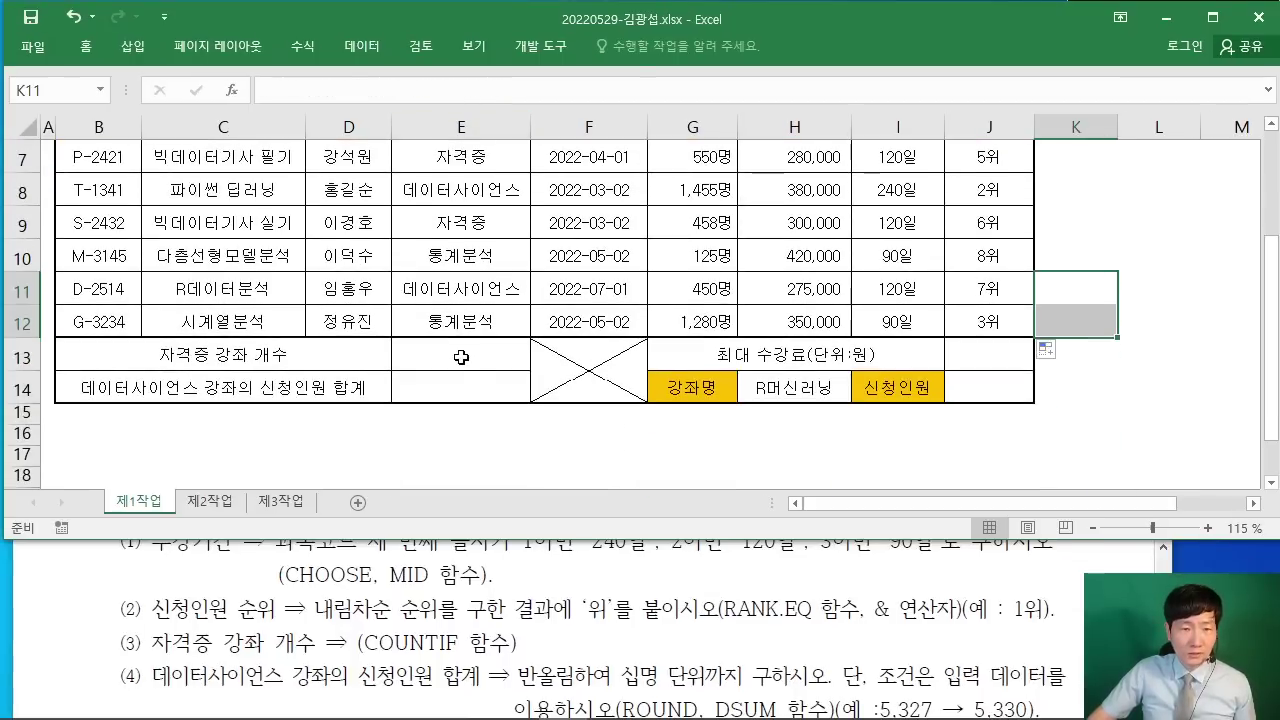
Step: Select E13 and check the certification-count question in the instructions PDF
{"action": "left_click", "coordinate": [461, 357]}
{"action": "left_click", "coordinate": [475, 386]}
{"action": "left_click", "coordinate": [955, 358]}
{"action": "left_click", "coordinate": [982, 384]}
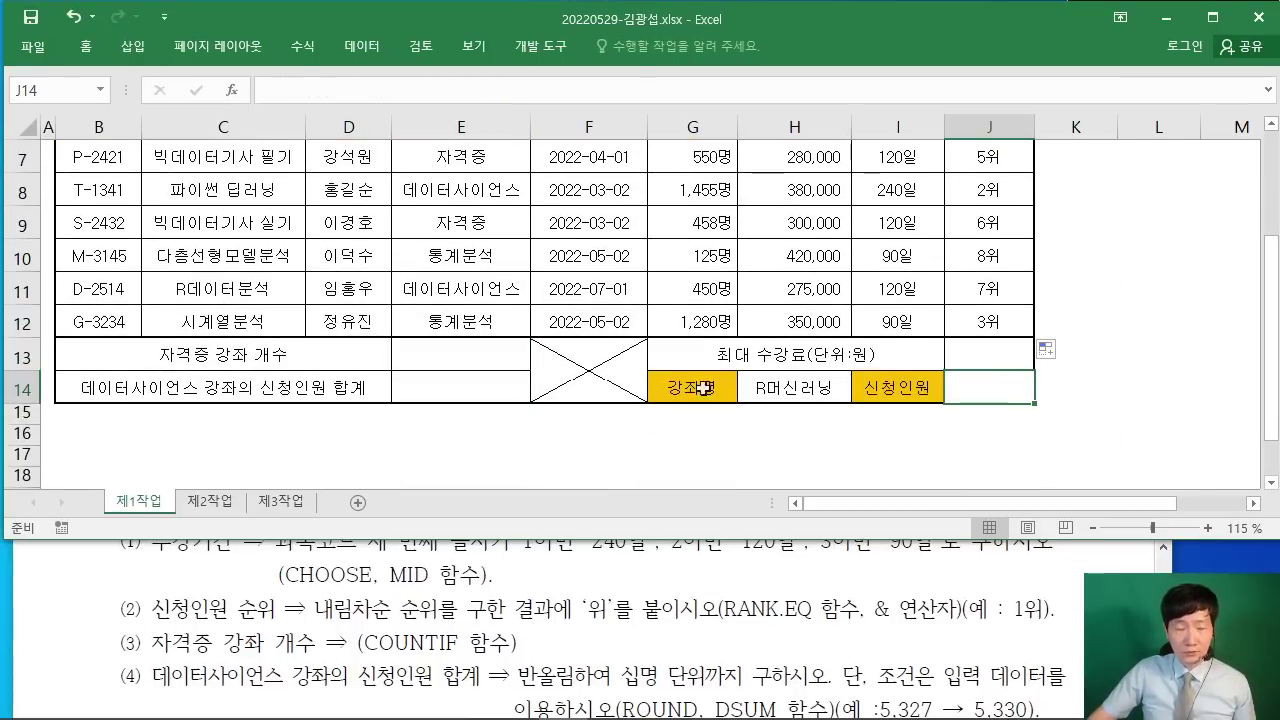
{"action": "left_click", "coordinate": [479, 359]}
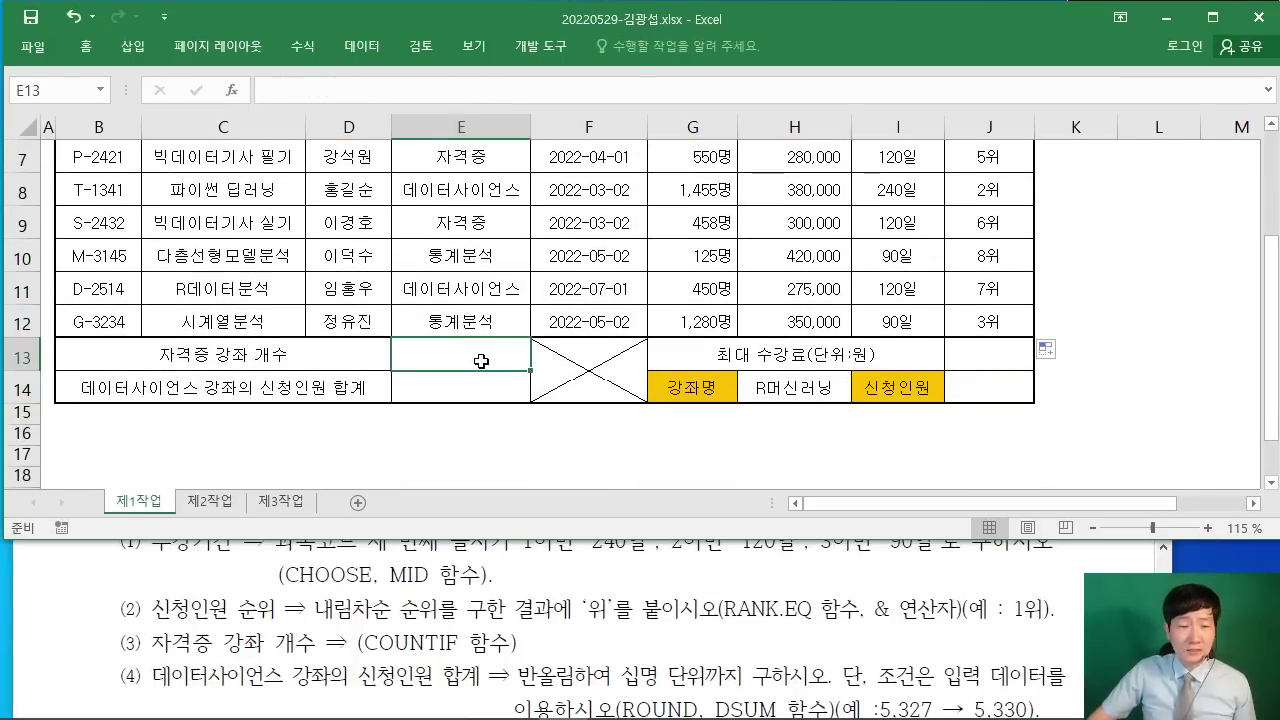
{"action": "left_click", "coordinate": [50, 566]}
{"action": "scroll", "coordinate": [50, 566], "scroll_direction": "down", "scroll_amount": 2}
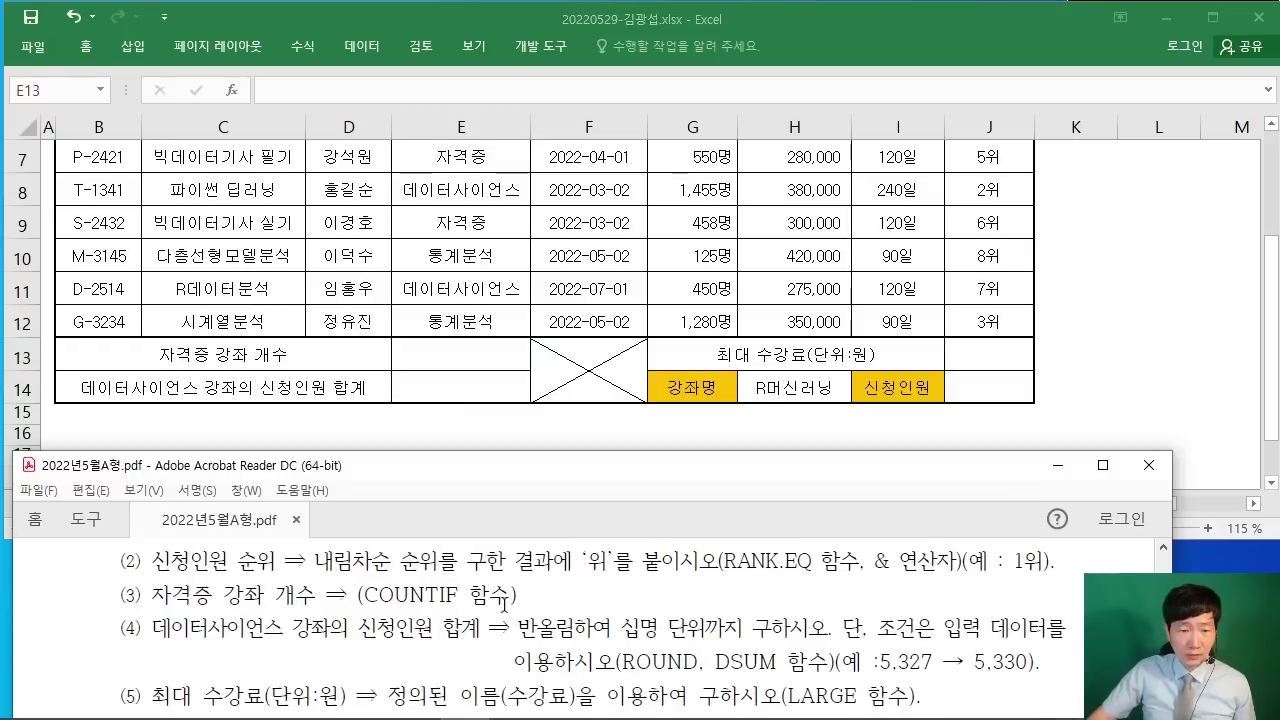
{"action": "left_click", "coordinate": [450, 352]}
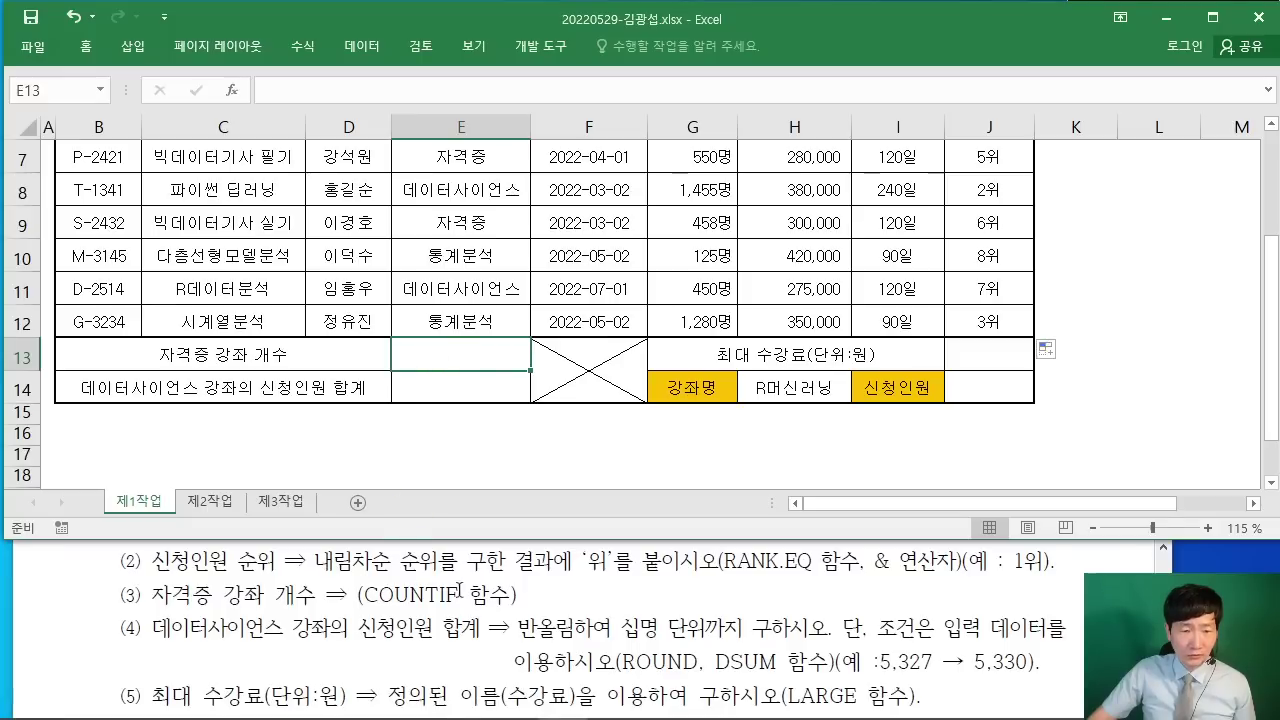
Step: Search for COUNTIF and insert it into E13
{"action": "left_click", "coordinate": [227, 91]}
{"action": "type", "text": "채ㅋ"}
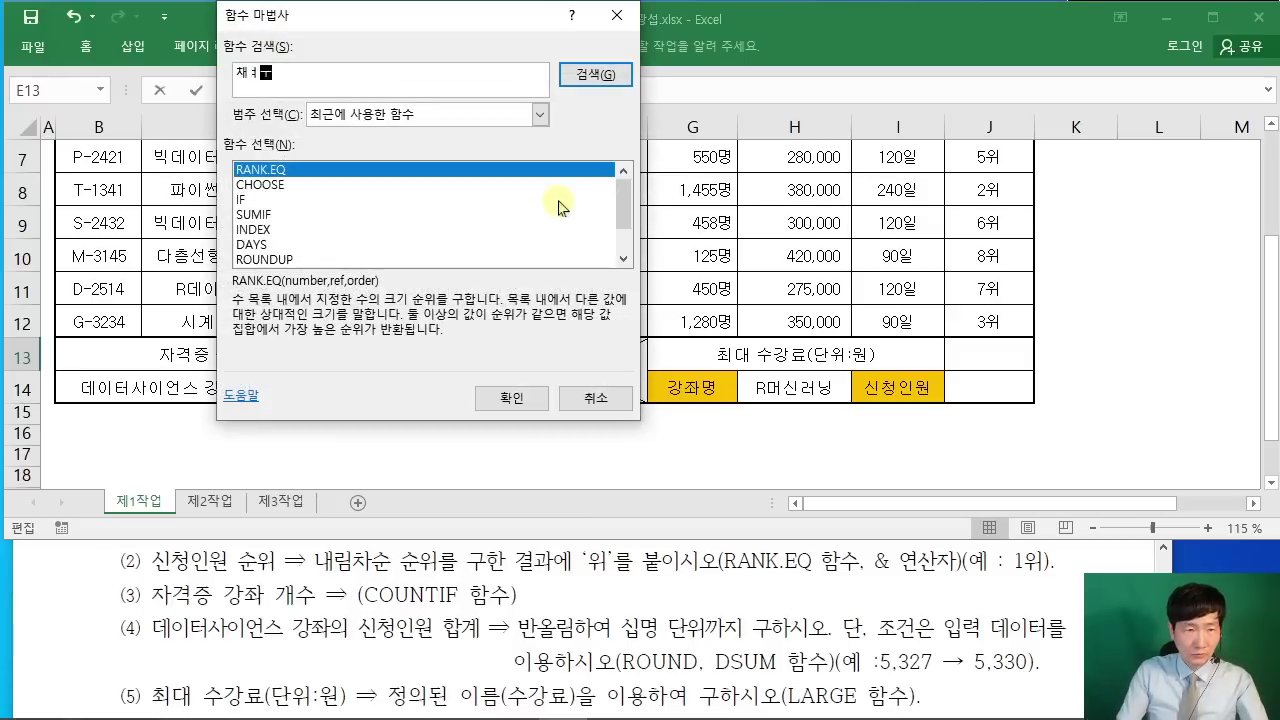
{"action": "type", "text": "CO"}
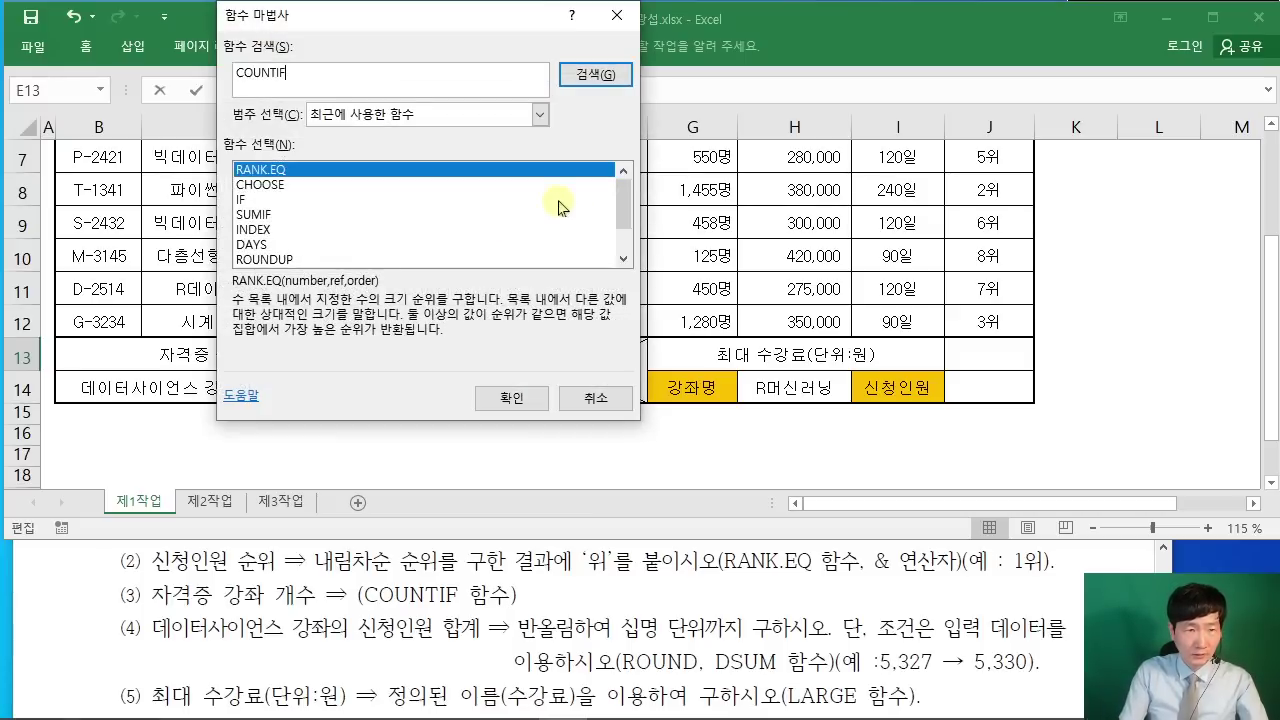
{"action": "type", "text": "UNTIF"}
{"action": "key", "text": "Return"}
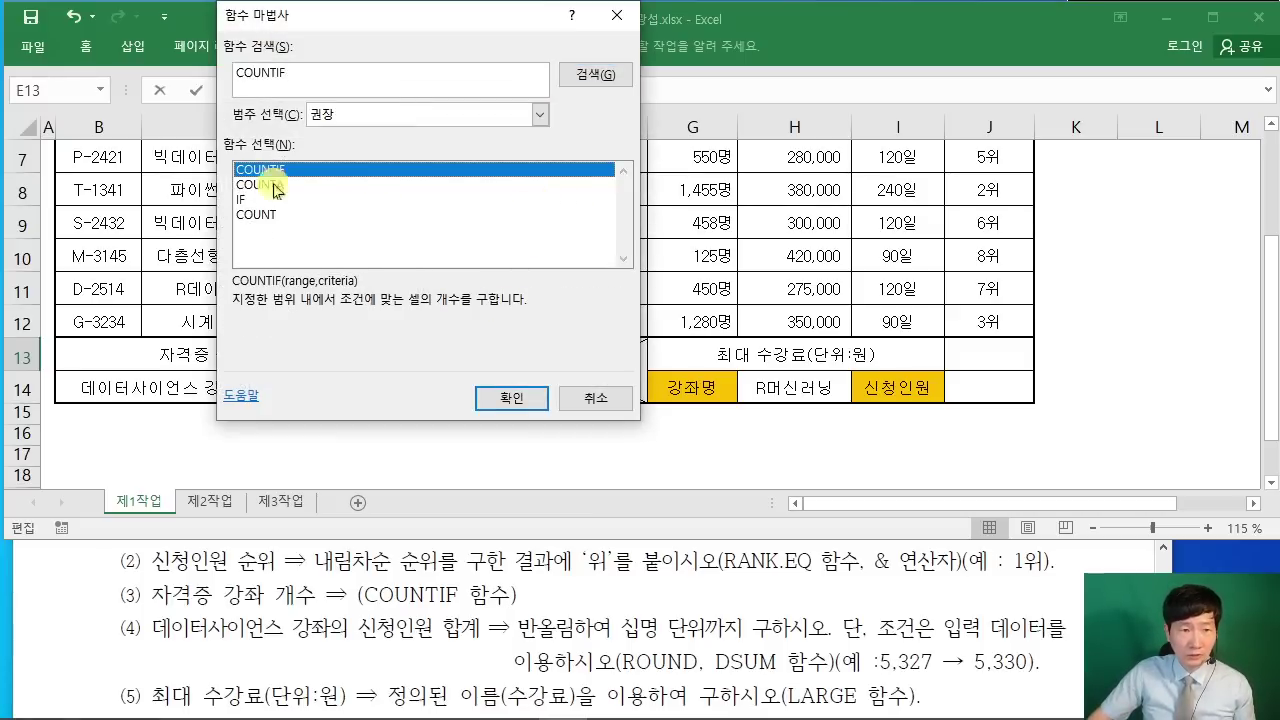
{"action": "left_click", "coordinate": [503, 396]}
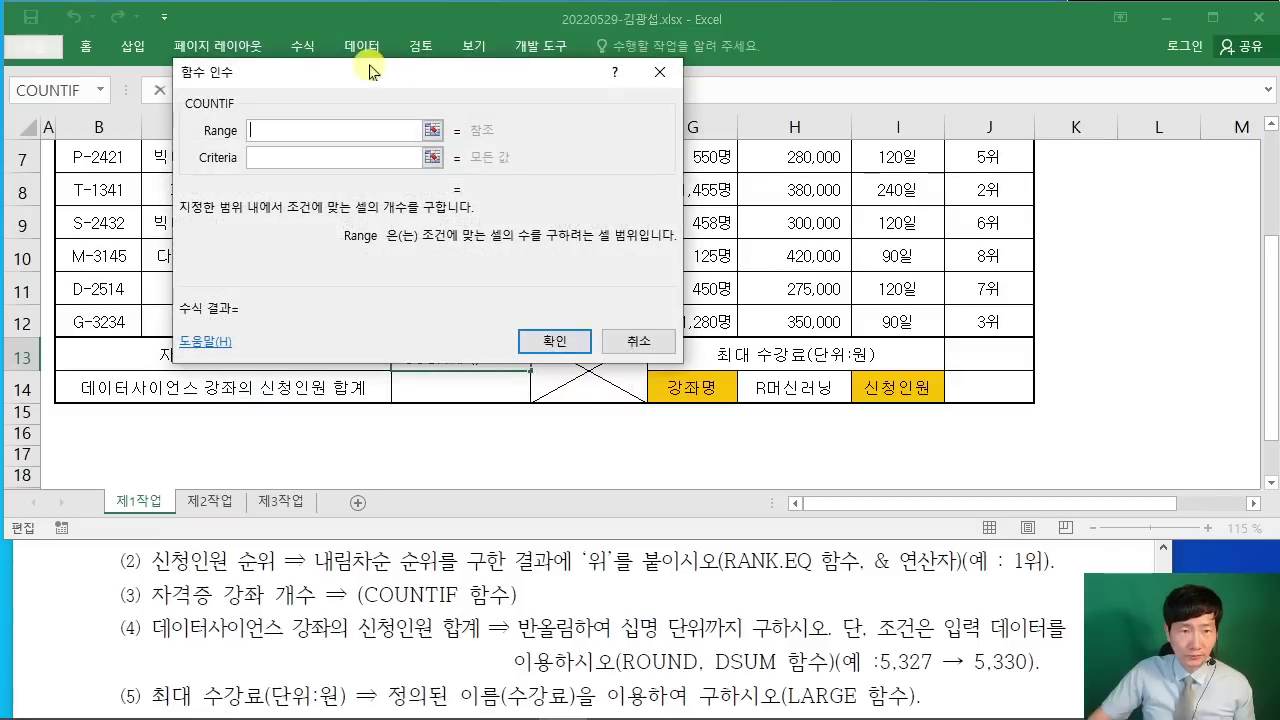
{"action": "left_click_drag", "start_coordinate": [369, 71], "coordinate": [770, 187]}
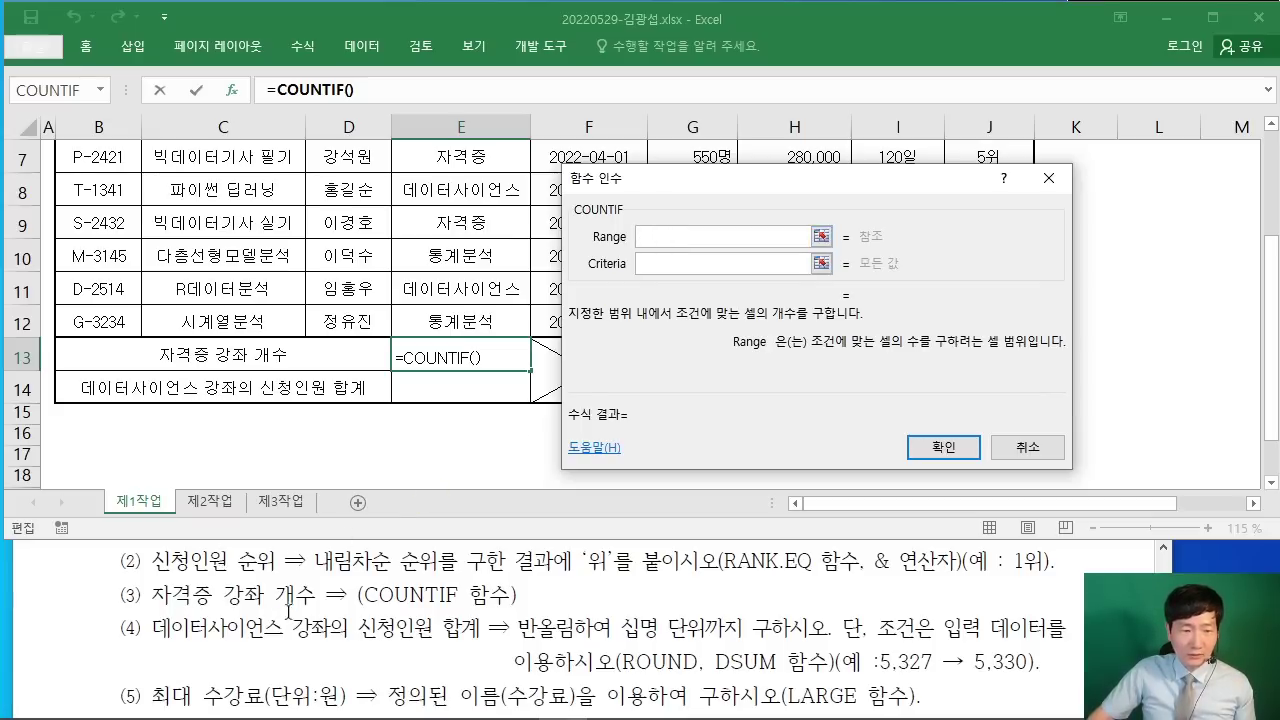
Step: Set COUNTIF's Range to E5:E12 and Criteria to E7, giving 2
{"action": "scroll", "coordinate": [423, 354], "scroll_direction": "up", "scroll_amount": 2}
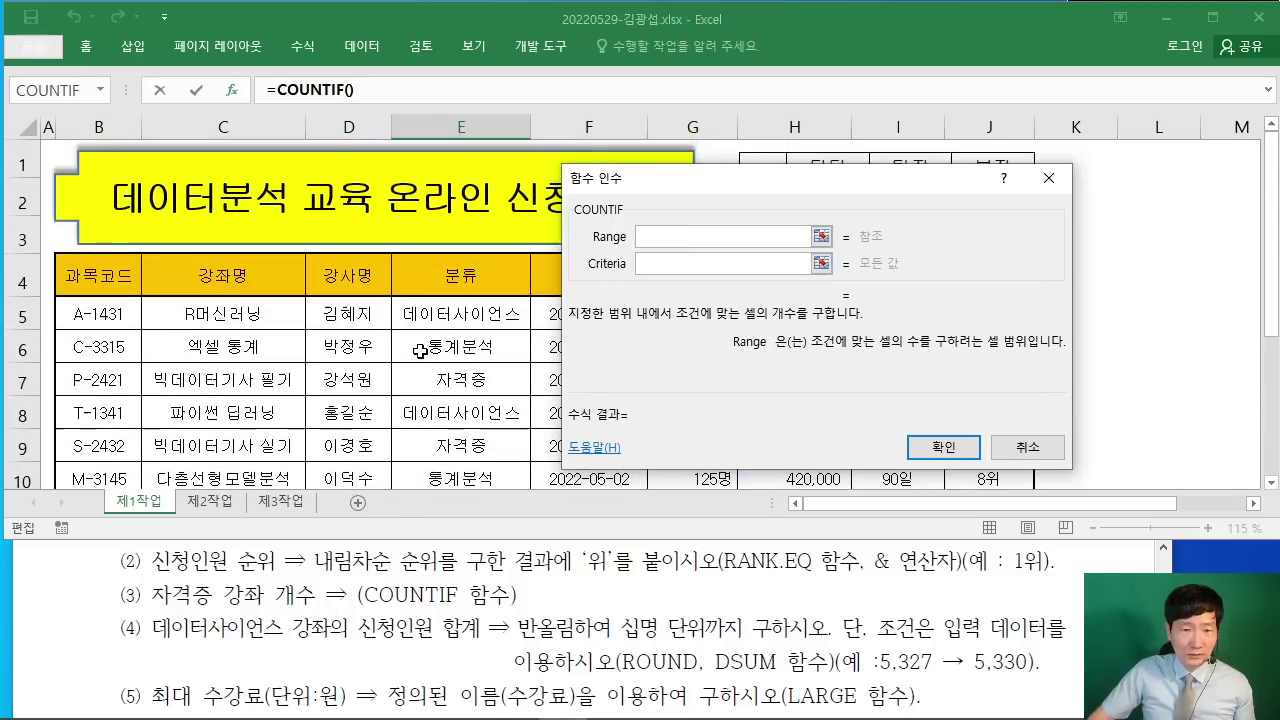
{"action": "scroll", "coordinate": [425, 355], "scroll_direction": "down", "scroll_amount": 1}
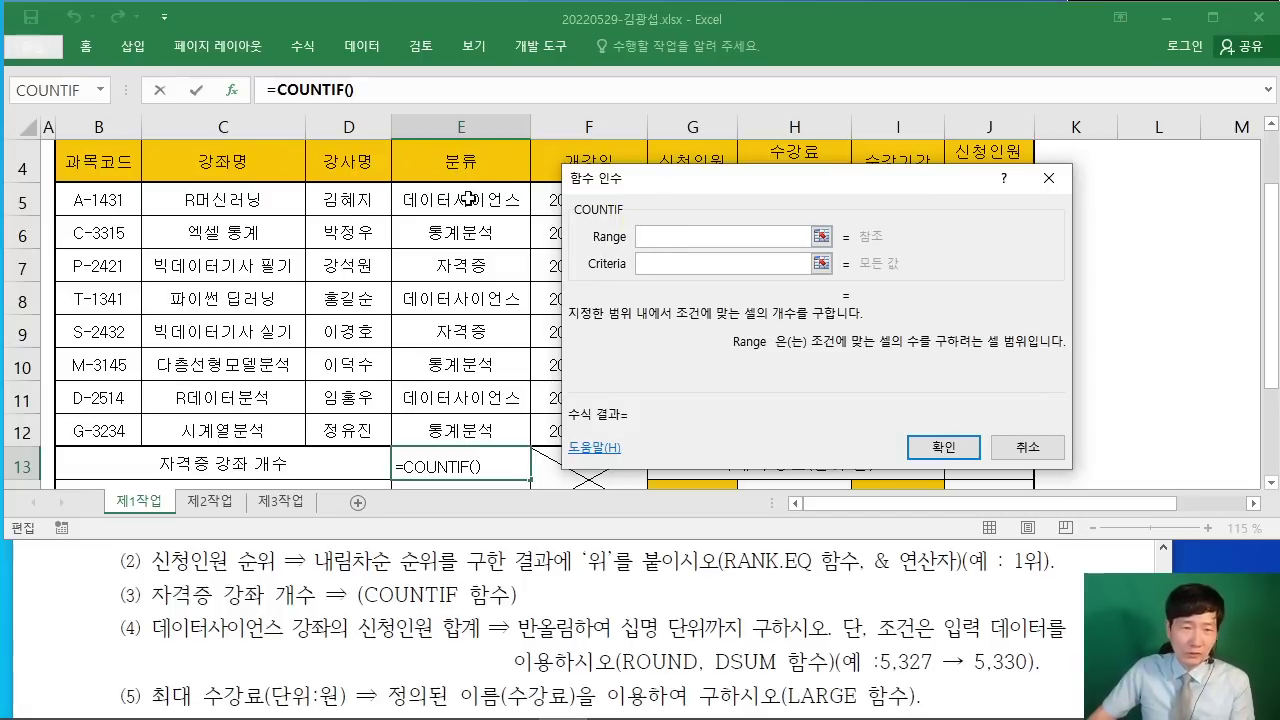
{"action": "left_click_drag", "start_coordinate": [458, 200], "coordinate": [463, 428]}
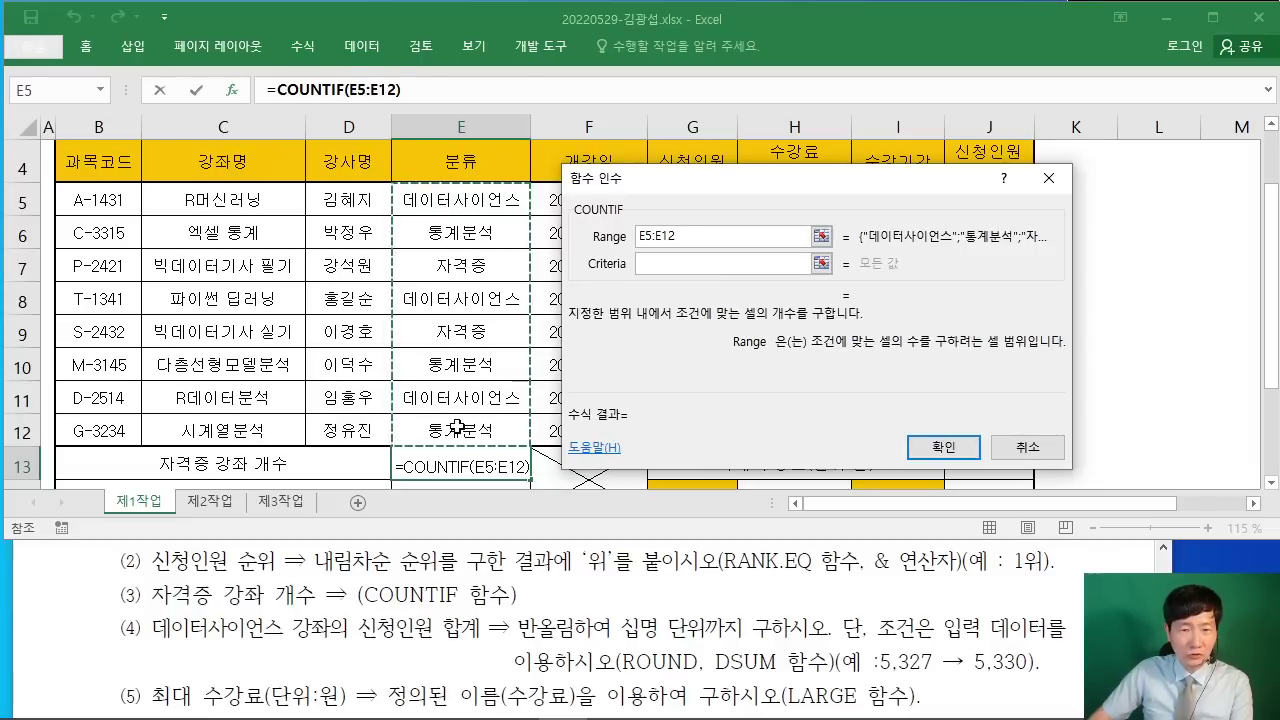
{"action": "left_click", "coordinate": [660, 264]}
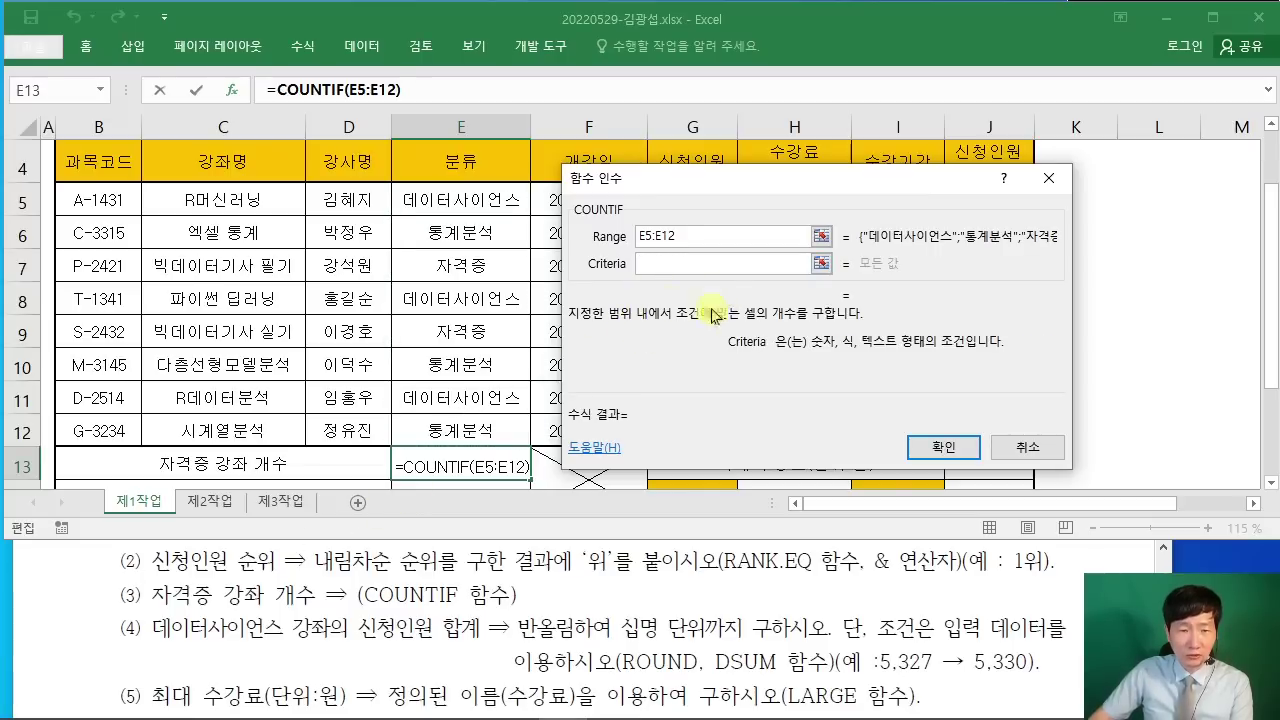
{"action": "left_click", "coordinate": [481, 265]}
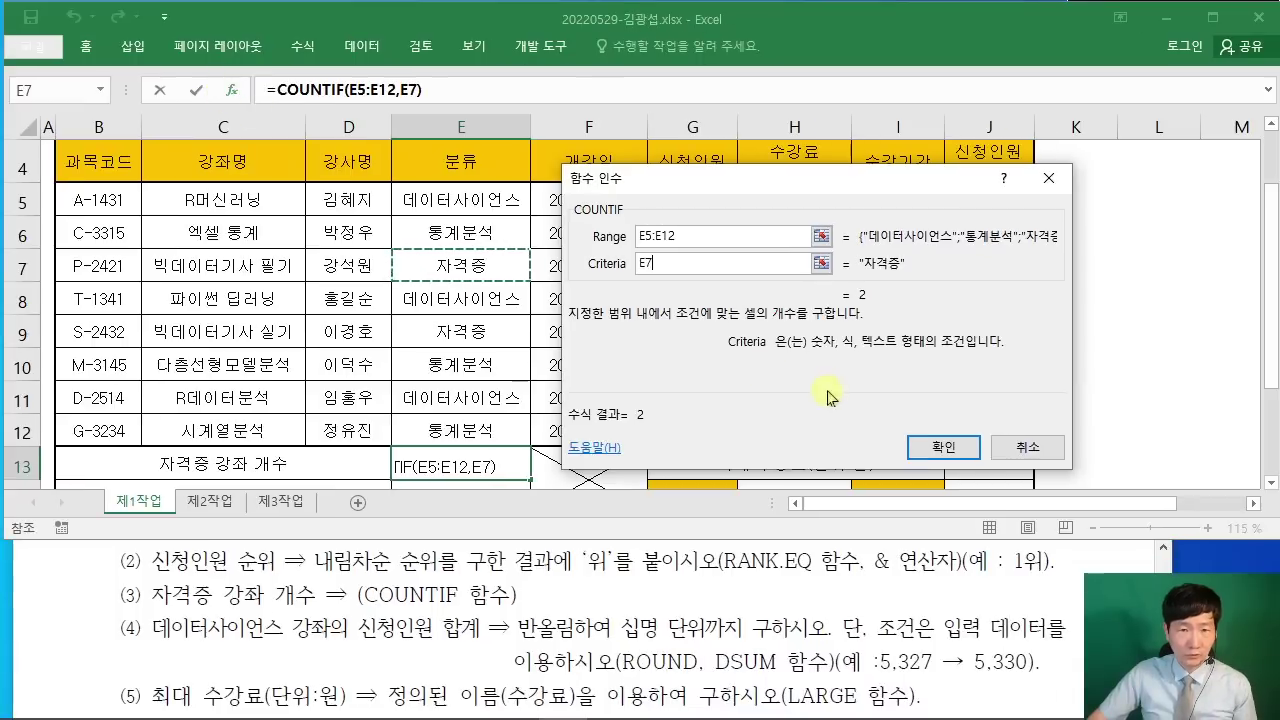
{"action": "left_click", "coordinate": [943, 447]}
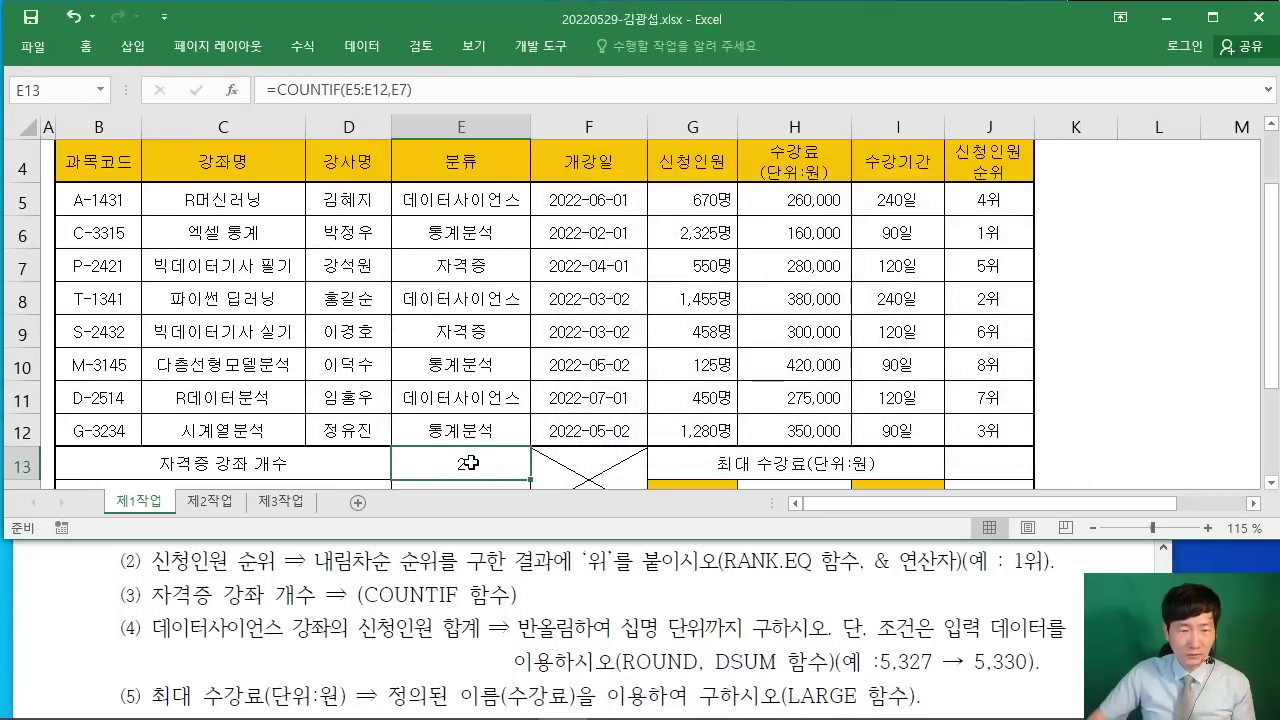
{"action": "scroll", "coordinate": [497, 452], "scroll_direction": "down", "scroll_amount": 1}
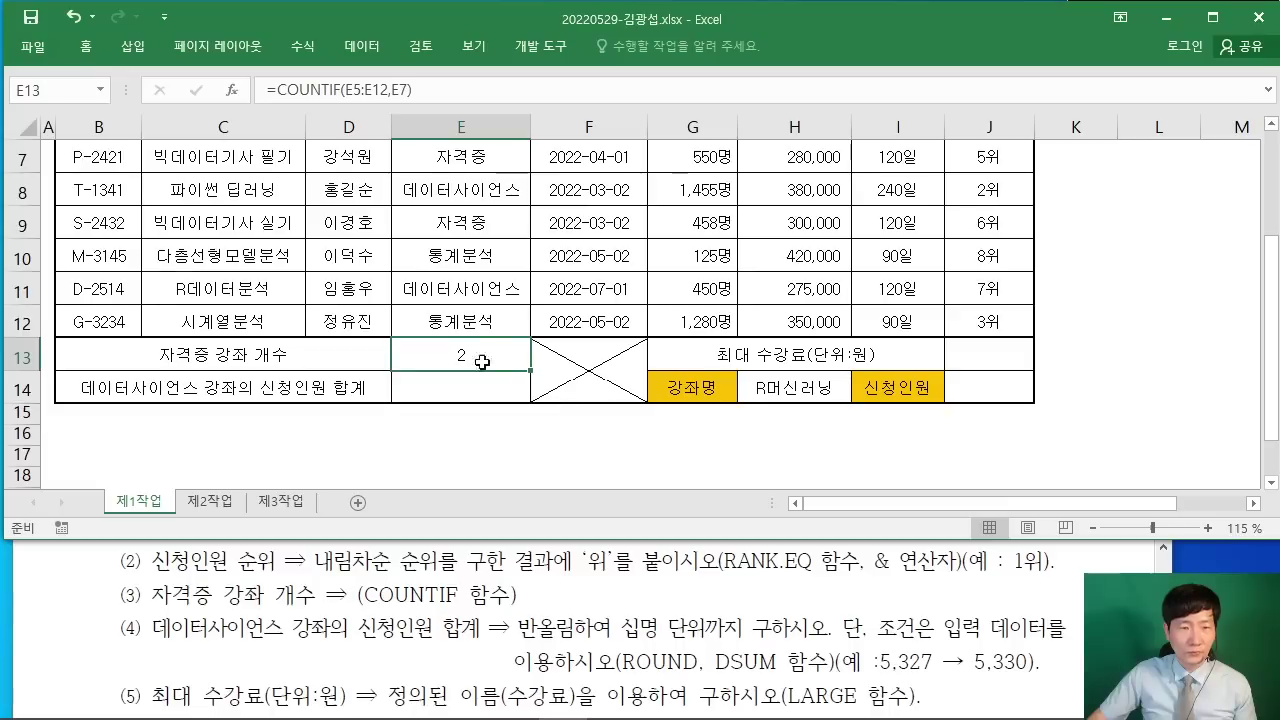
{"action": "left_click", "coordinate": [463, 391]}
Step: Insert ROUND into E14 and enter DSUM as its Number argument
{"action": "left_click", "coordinate": [480, 364]}
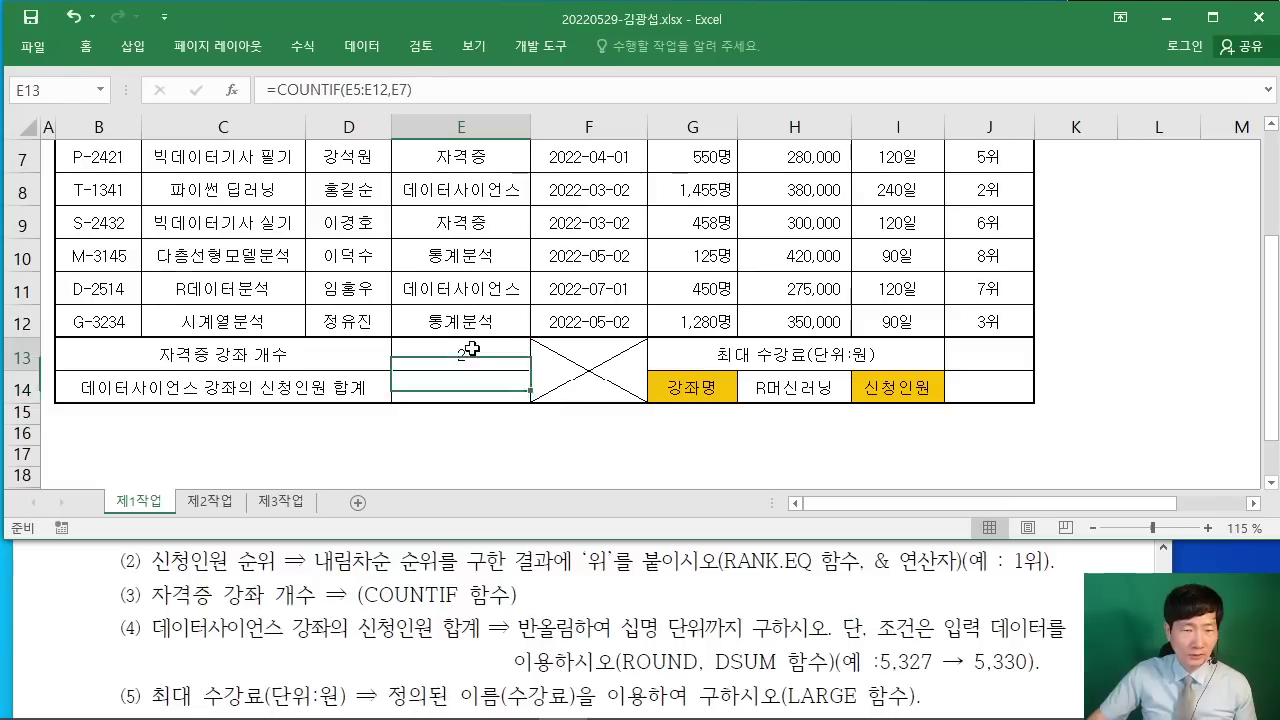
{"action": "left_click", "coordinate": [458, 391]}
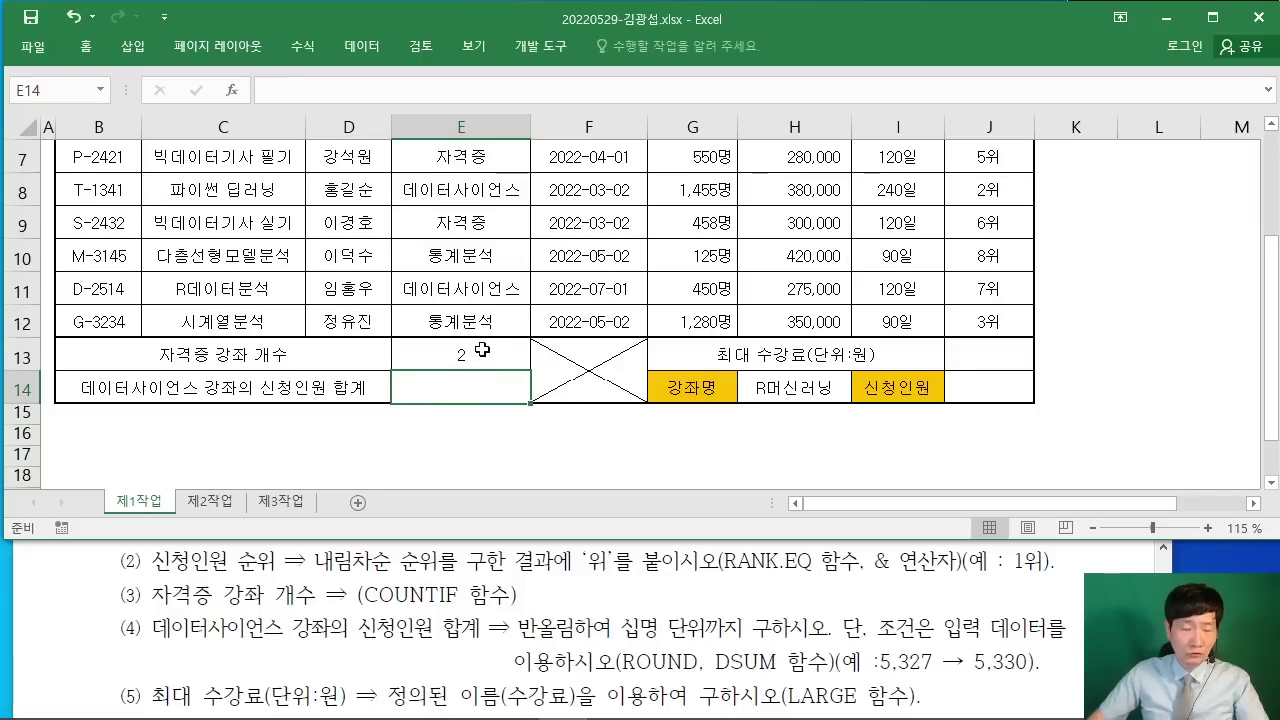
{"action": "left_click", "coordinate": [232, 90]}
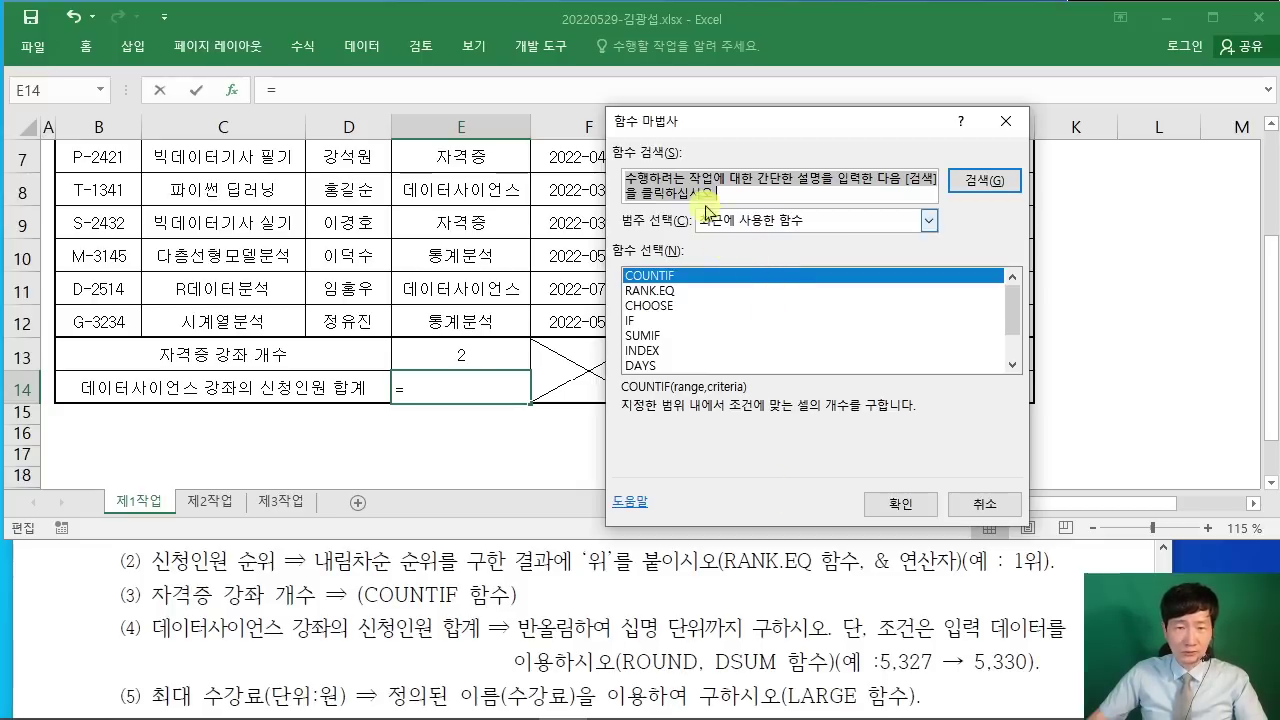
{"action": "type", "text": "ROUYN"}
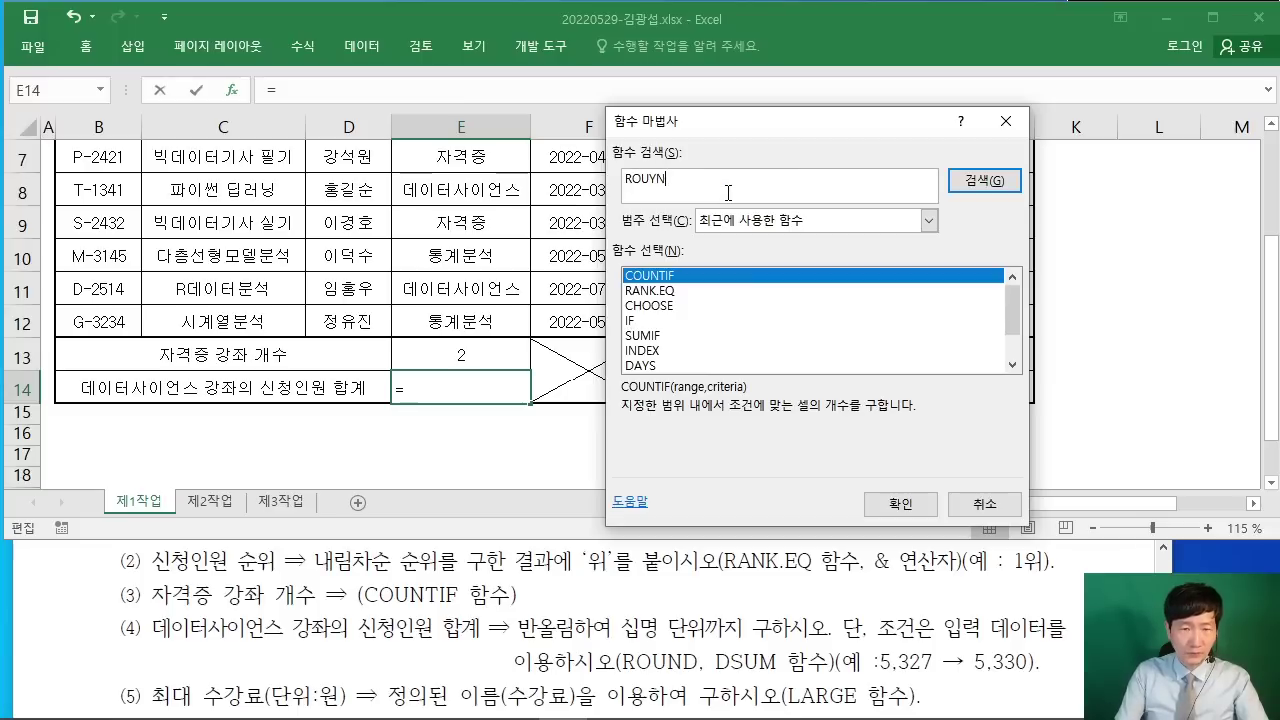
{"action": "type", "text": "D"}
{"action": "key", "text": "Return"}
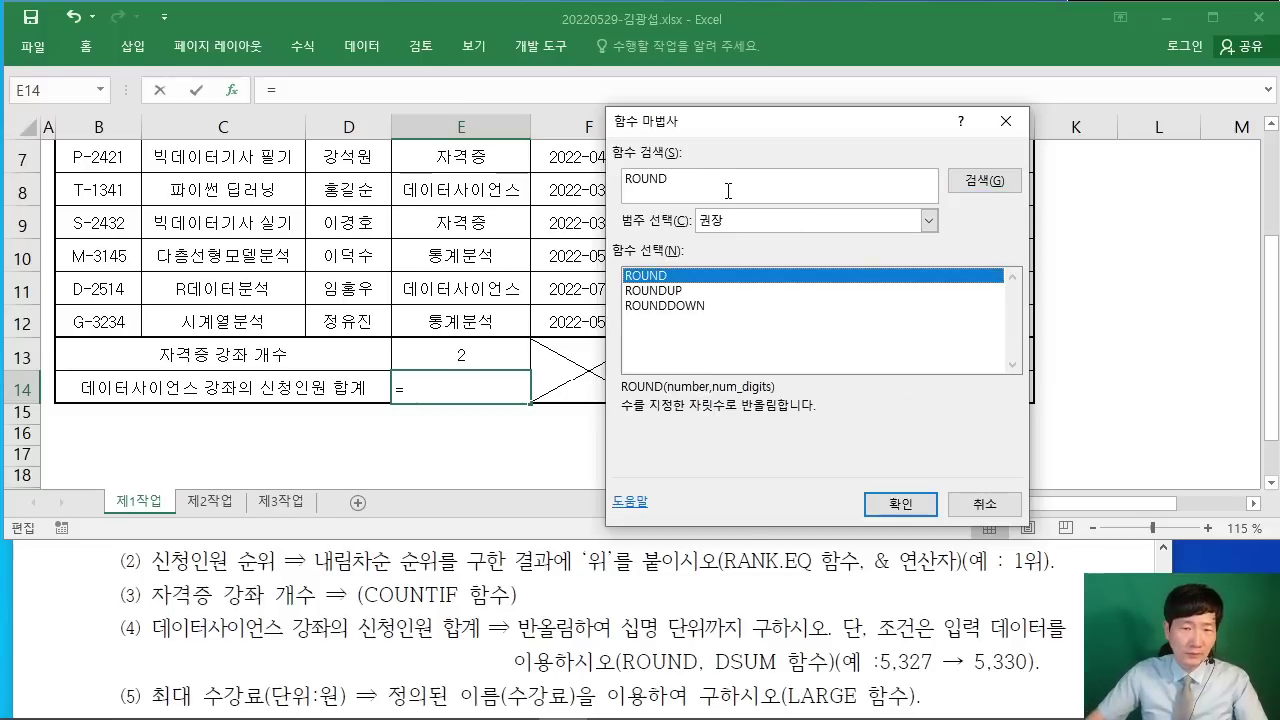
{"action": "left_click", "coordinate": [897, 503]}
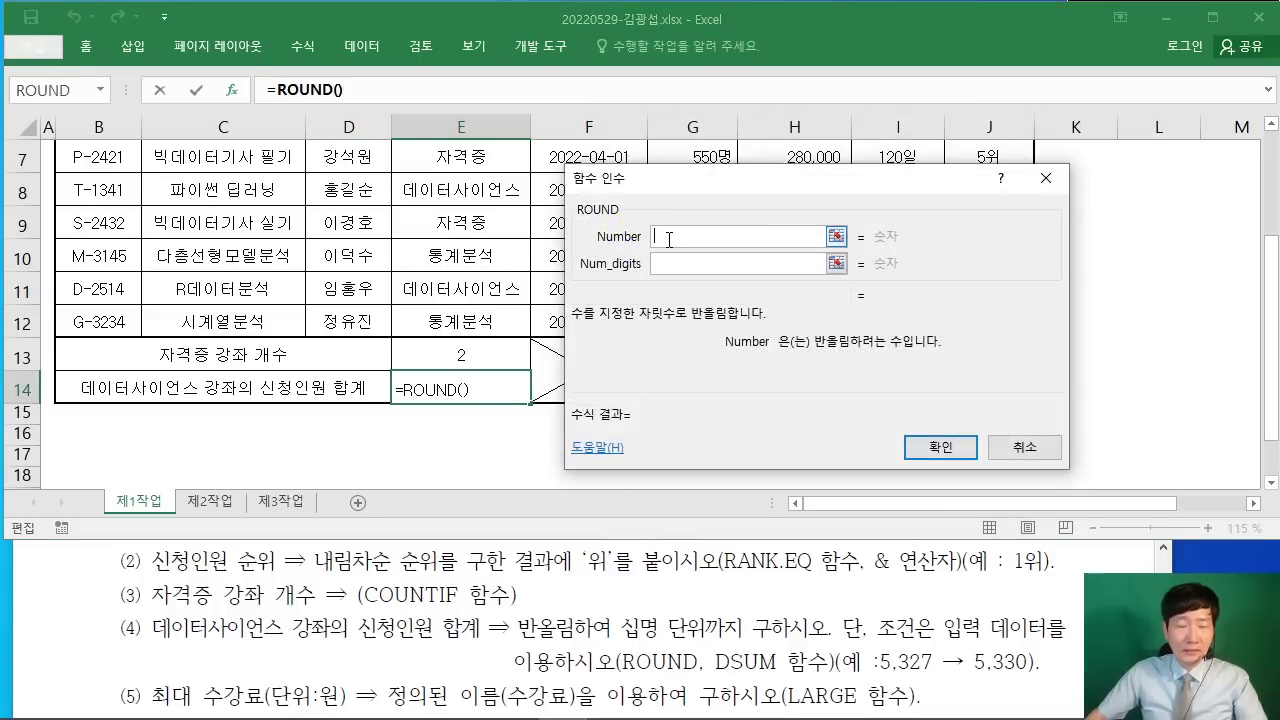
{"action": "type", "text": "DSUM("}
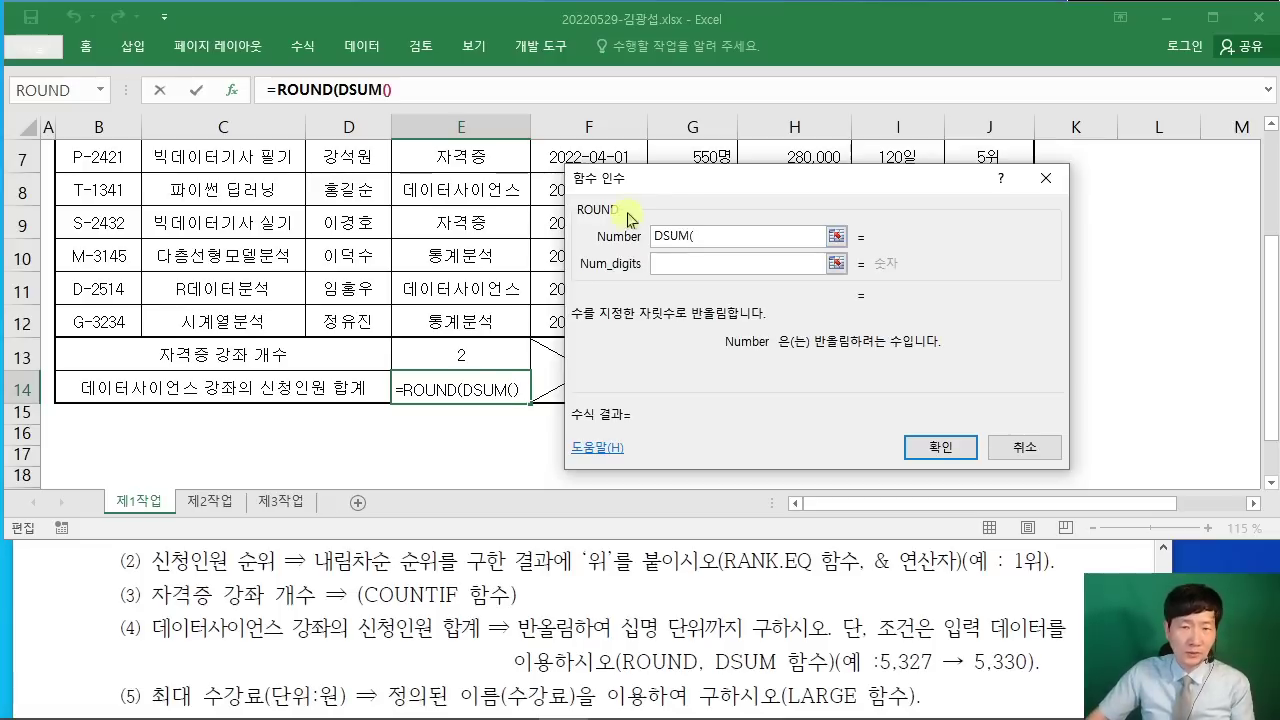
Step: Set DSUM's Database argument to the course table B4:H12
{"action": "left_click_drag", "start_coordinate": [672, 185], "coordinate": [470, 175]}
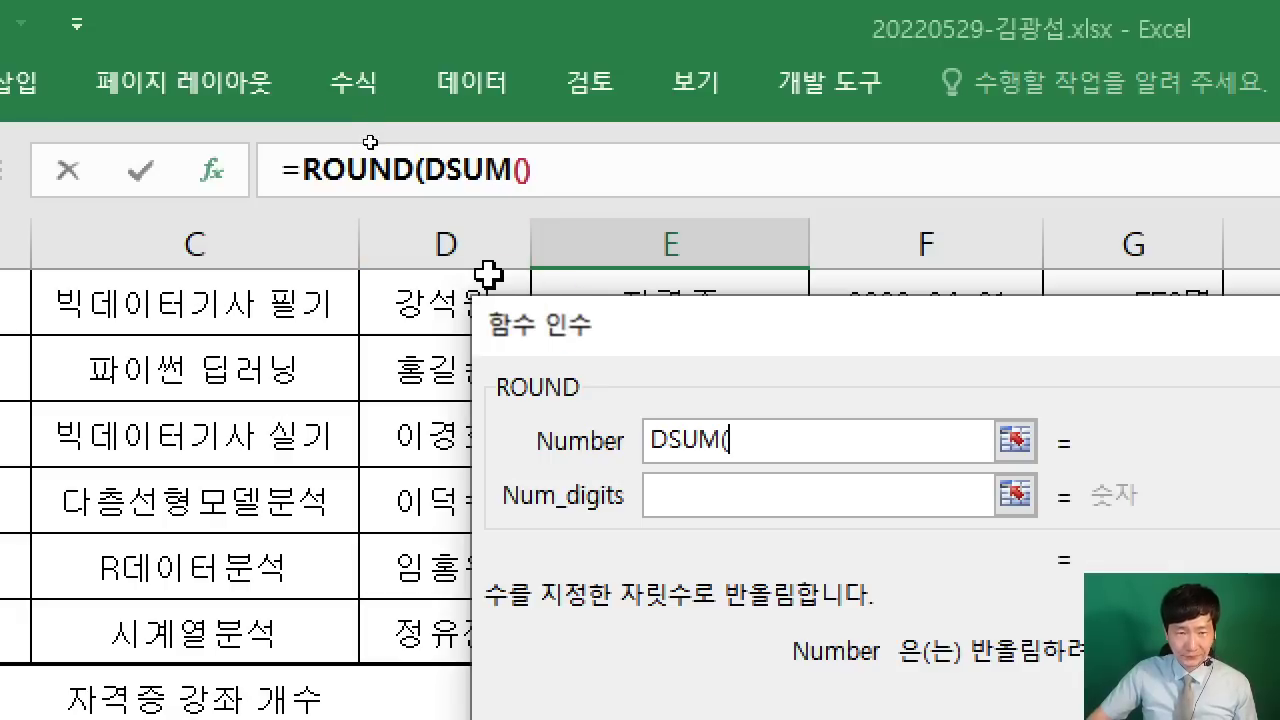
{"action": "left_click", "coordinate": [484, 169]}
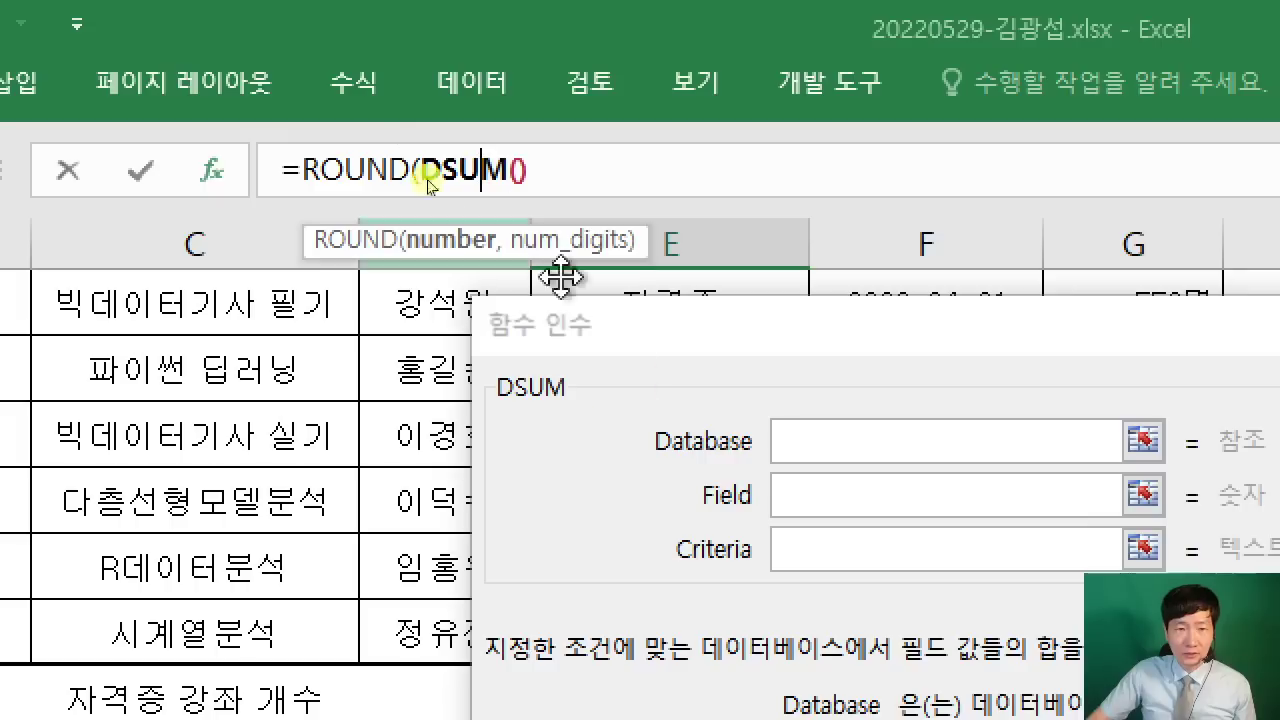
{"action": "left_click_drag", "start_coordinate": [829, 371], "coordinate": [682, 266]}
{"action": "left_click", "coordinate": [686, 368]}
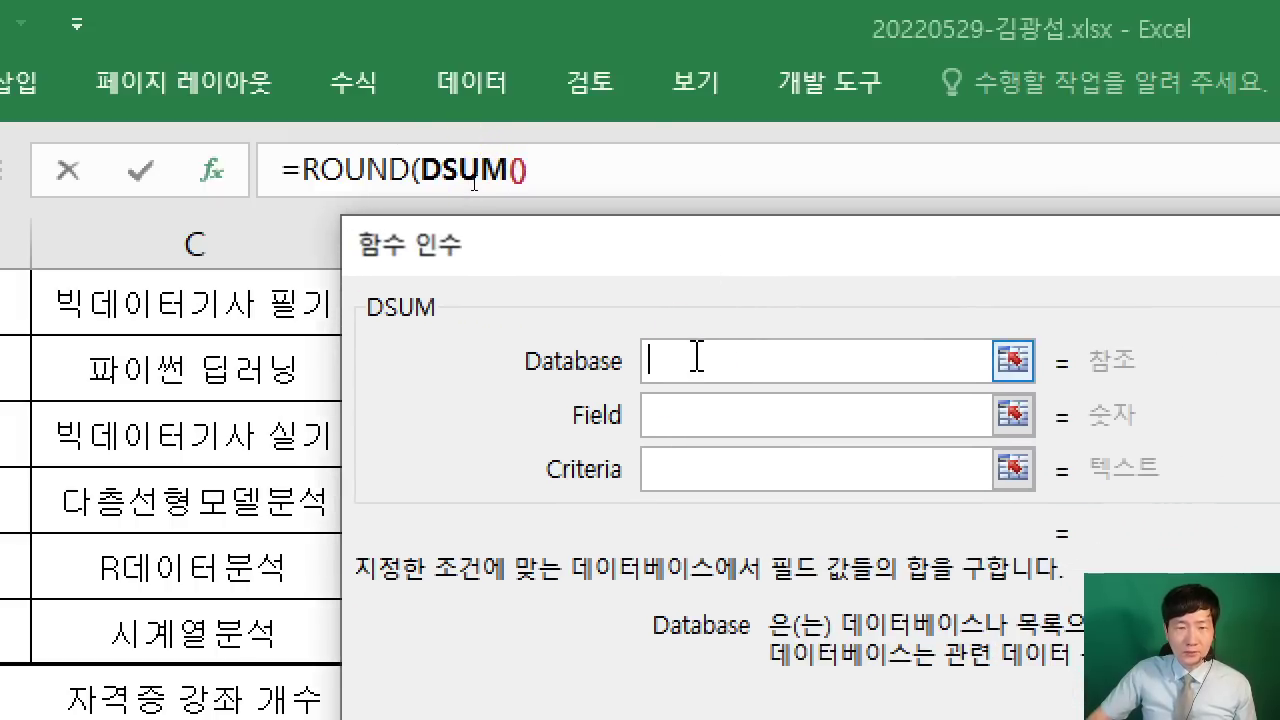
{"action": "left_click", "coordinate": [782, 400]}
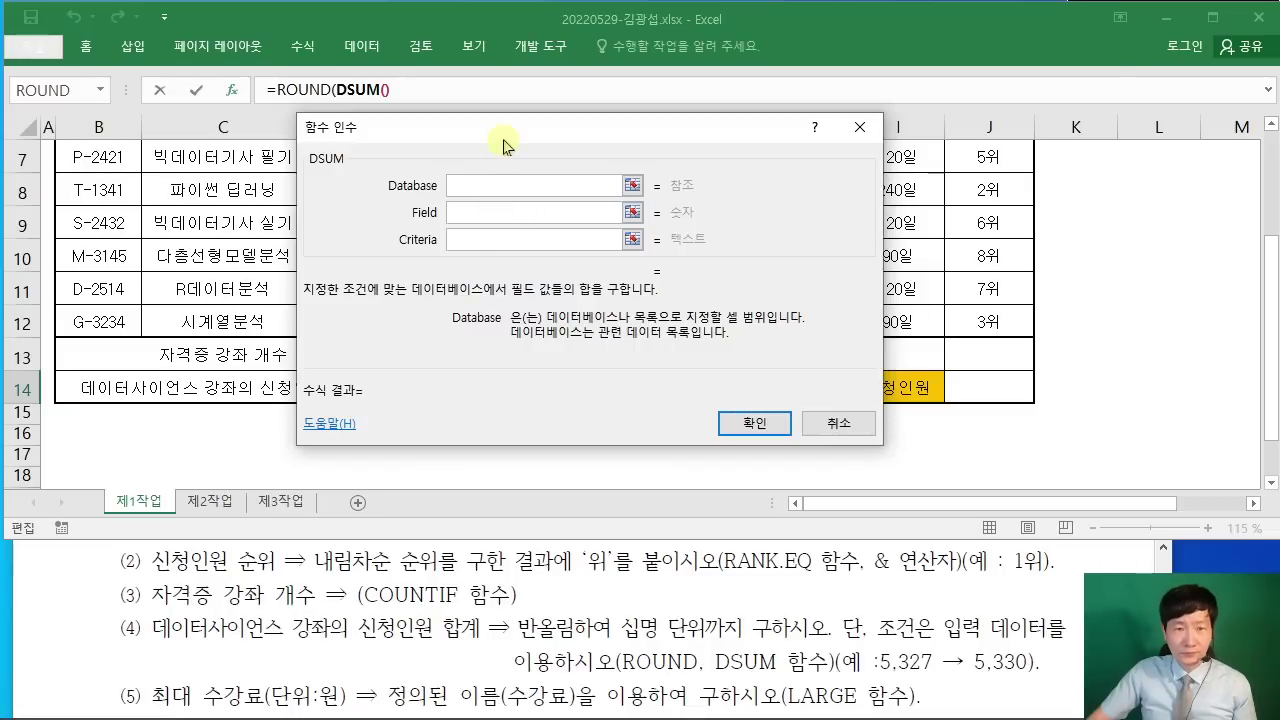
{"action": "left_click_drag", "start_coordinate": [757, 255], "coordinate": [973, 371]}
{"action": "left_click_drag", "start_coordinate": [612, 188], "coordinate": [610, 186]}
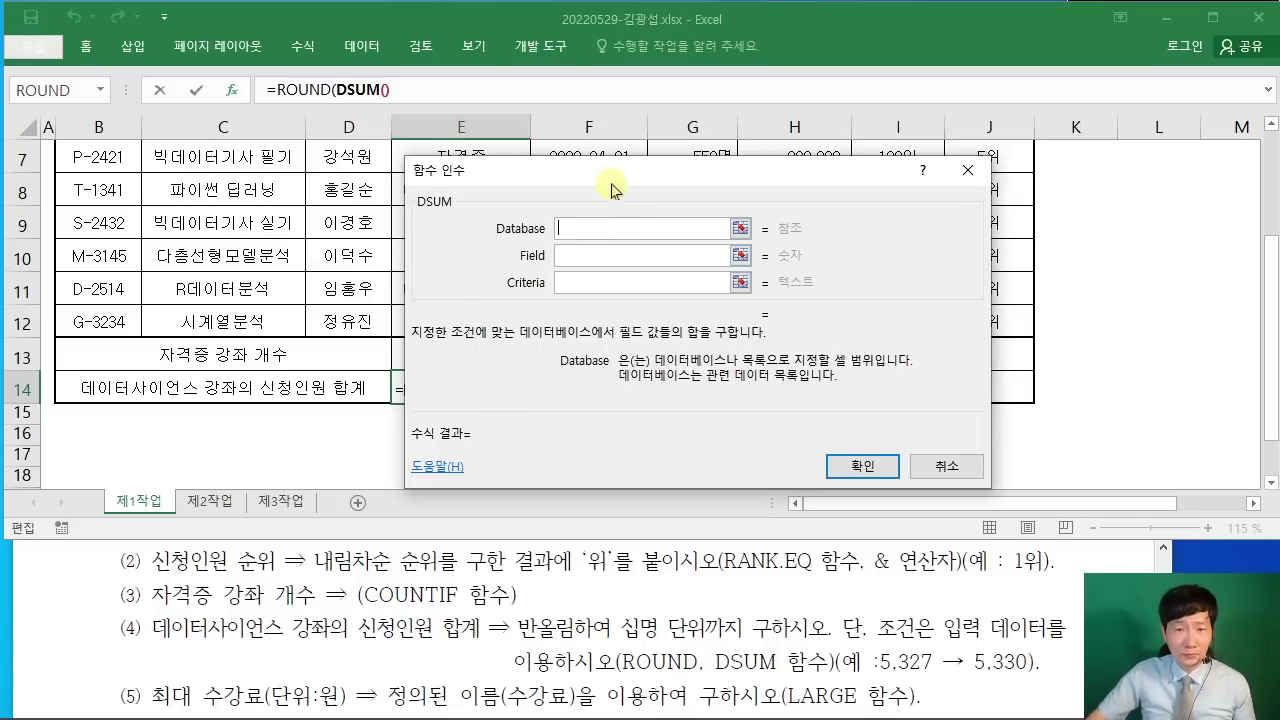
{"action": "left_click_drag", "start_coordinate": [608, 177], "coordinate": [724, 183]}
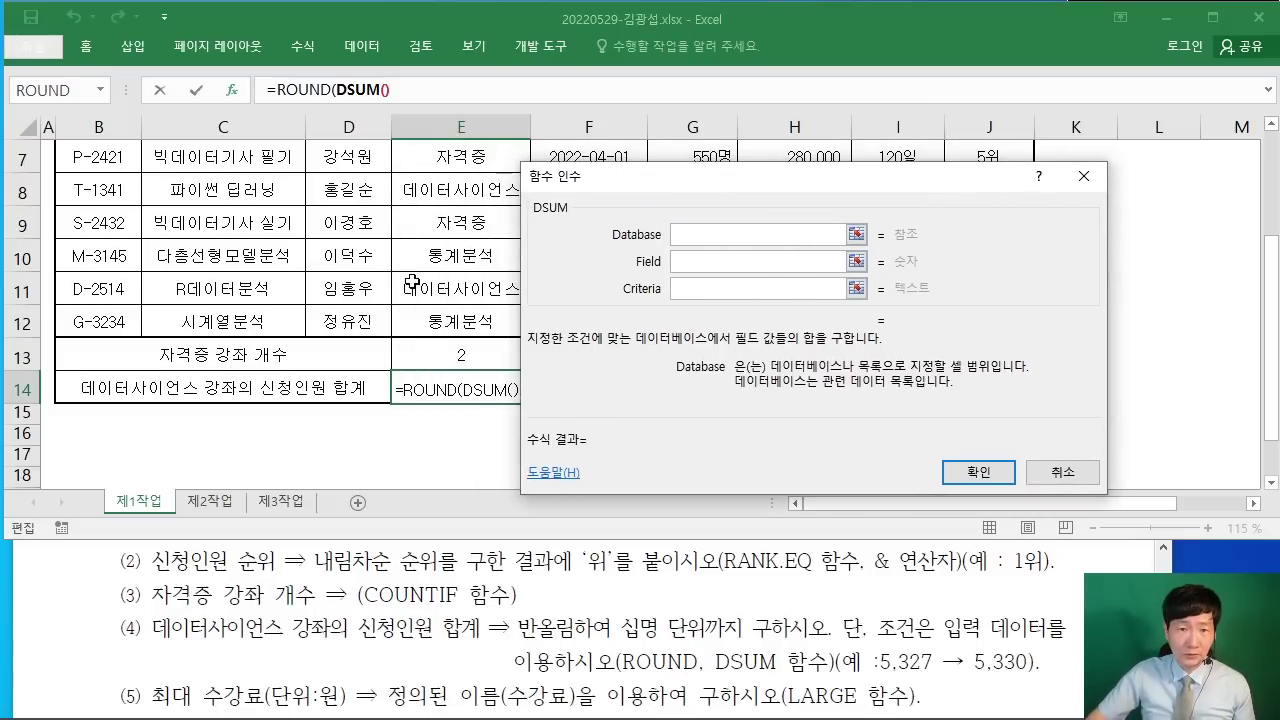
{"action": "scroll", "coordinate": [410, 282], "scroll_direction": "up", "scroll_amount": 1}
{"action": "left_click_drag", "start_coordinate": [93, 175], "coordinate": [776, 422]}
{"action": "left_click_drag", "start_coordinate": [712, 180], "coordinate": [836, 144]}
{"action": "scroll", "coordinate": [116, 234], "scroll_direction": "up", "scroll_amount": 1}
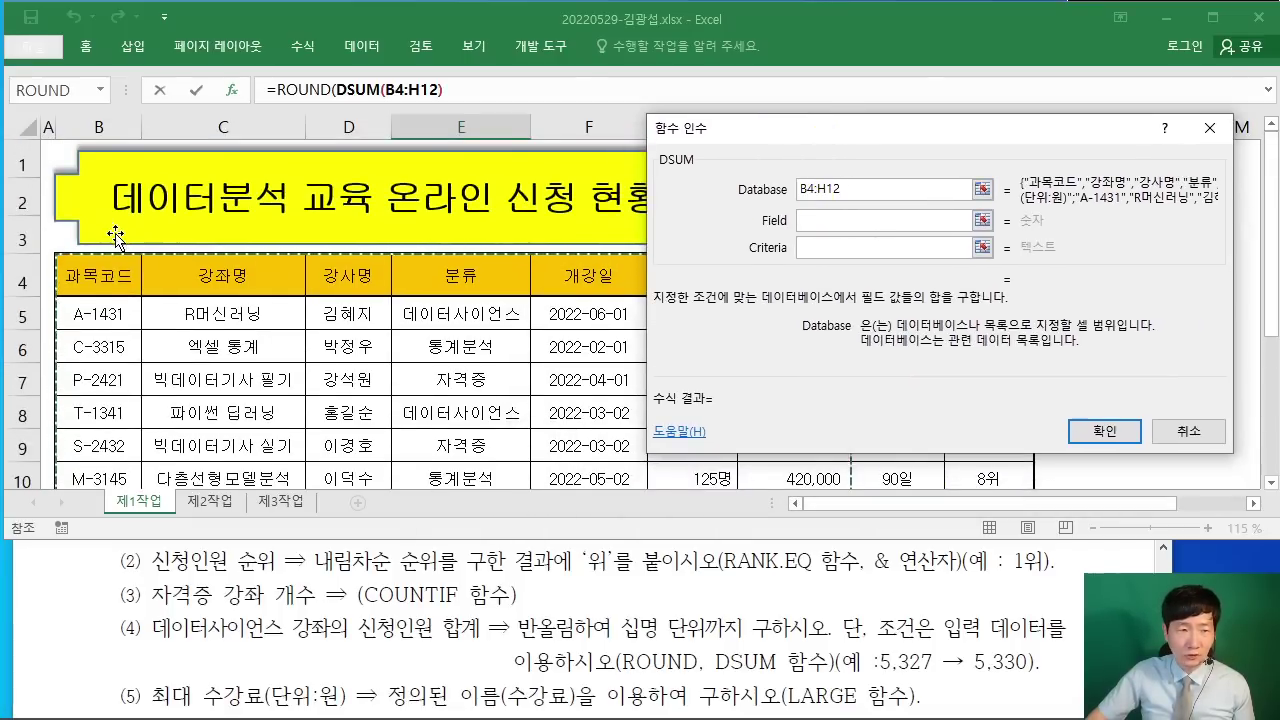
{"action": "scroll", "coordinate": [116, 234], "scroll_direction": "down", "scroll_amount": 1}
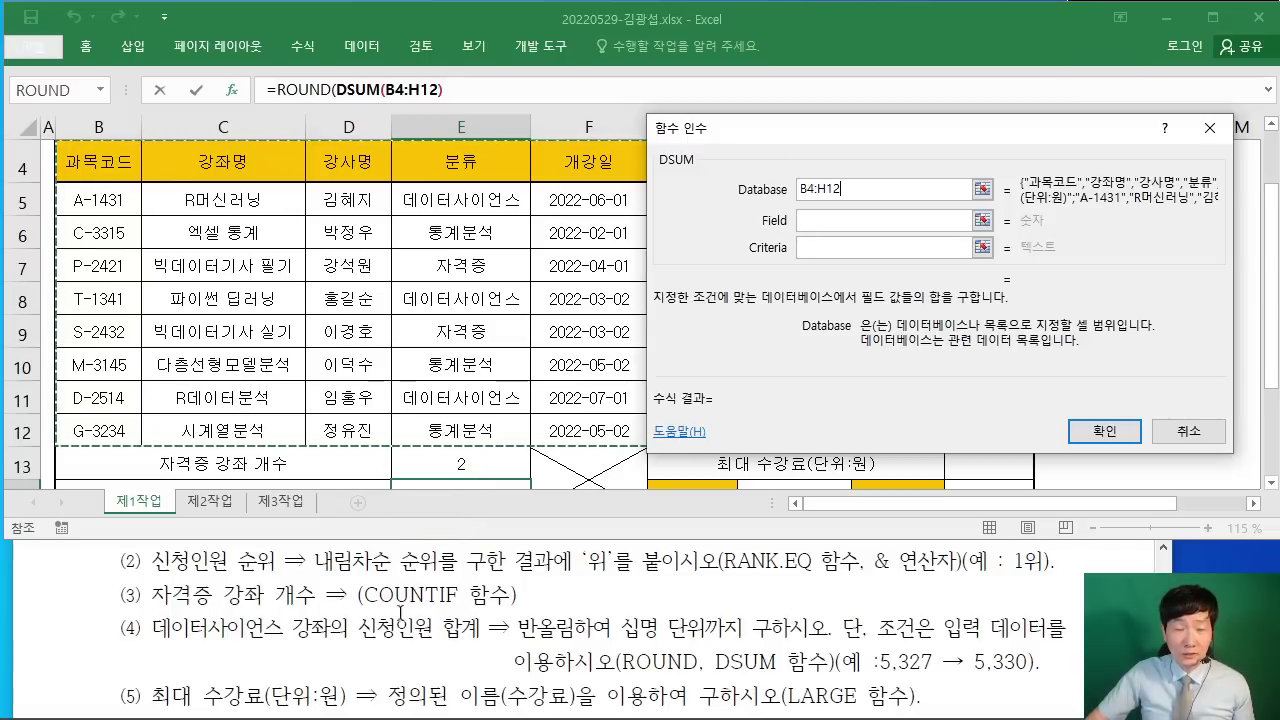
Step: Set DSUM's Field to G4 (신청인원) and Criteria to E4:E5, previewing 2575
{"action": "left_click", "coordinate": [815, 226]}
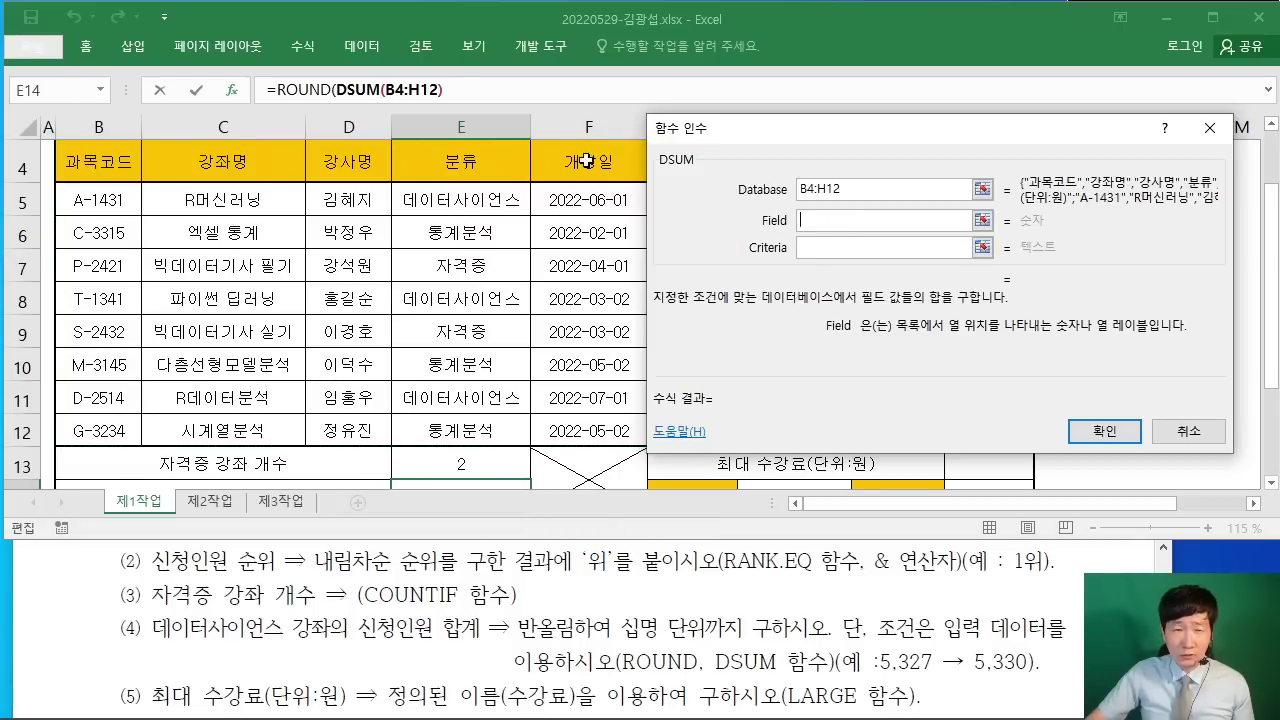
{"action": "left_click_drag", "start_coordinate": [737, 130], "coordinate": [856, 124]}
{"action": "left_click", "coordinate": [722, 152]}
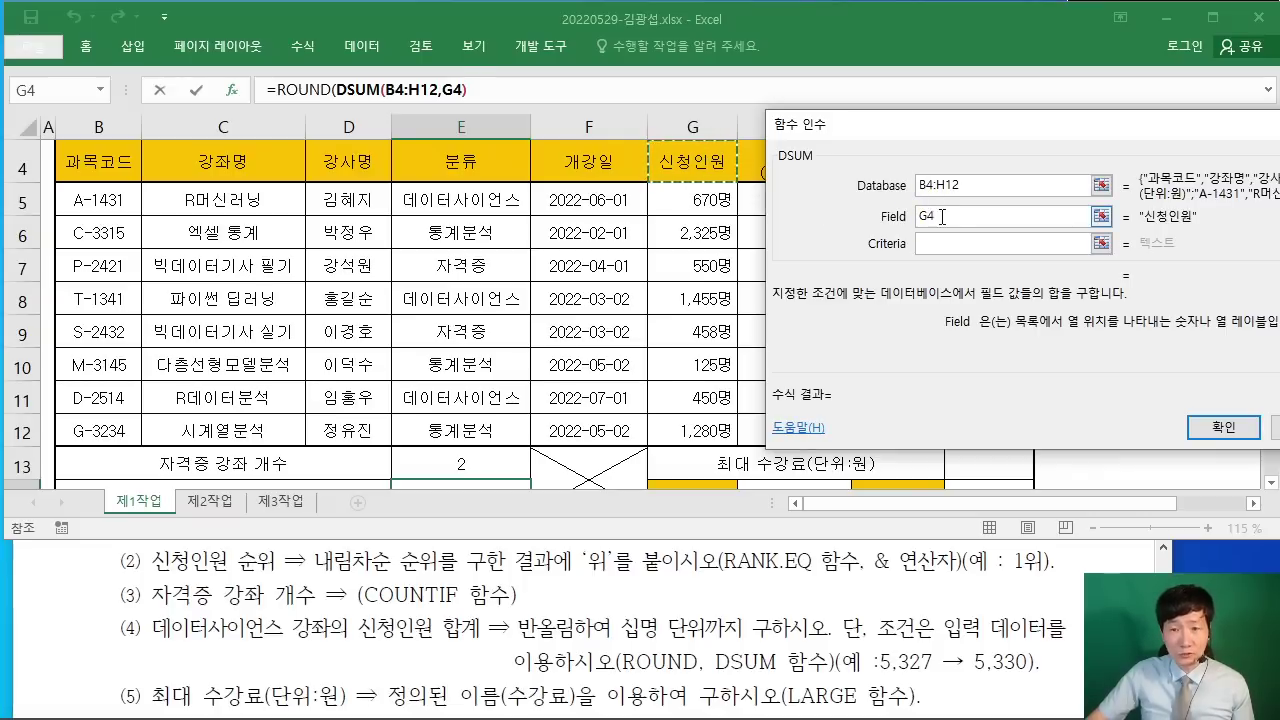
{"action": "left_click", "coordinate": [912, 246]}
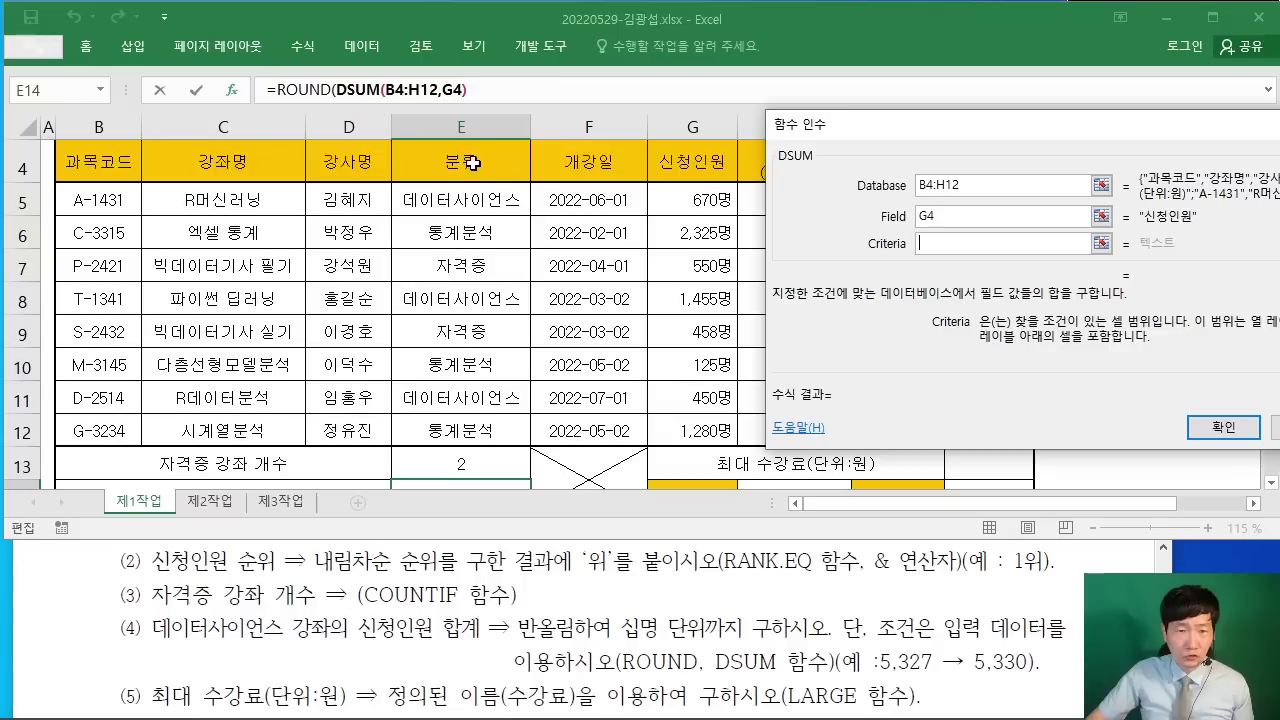
{"action": "left_click", "coordinate": [461, 162]}
{"action": "left_click_drag", "start_coordinate": [461, 162], "coordinate": [459, 197]}
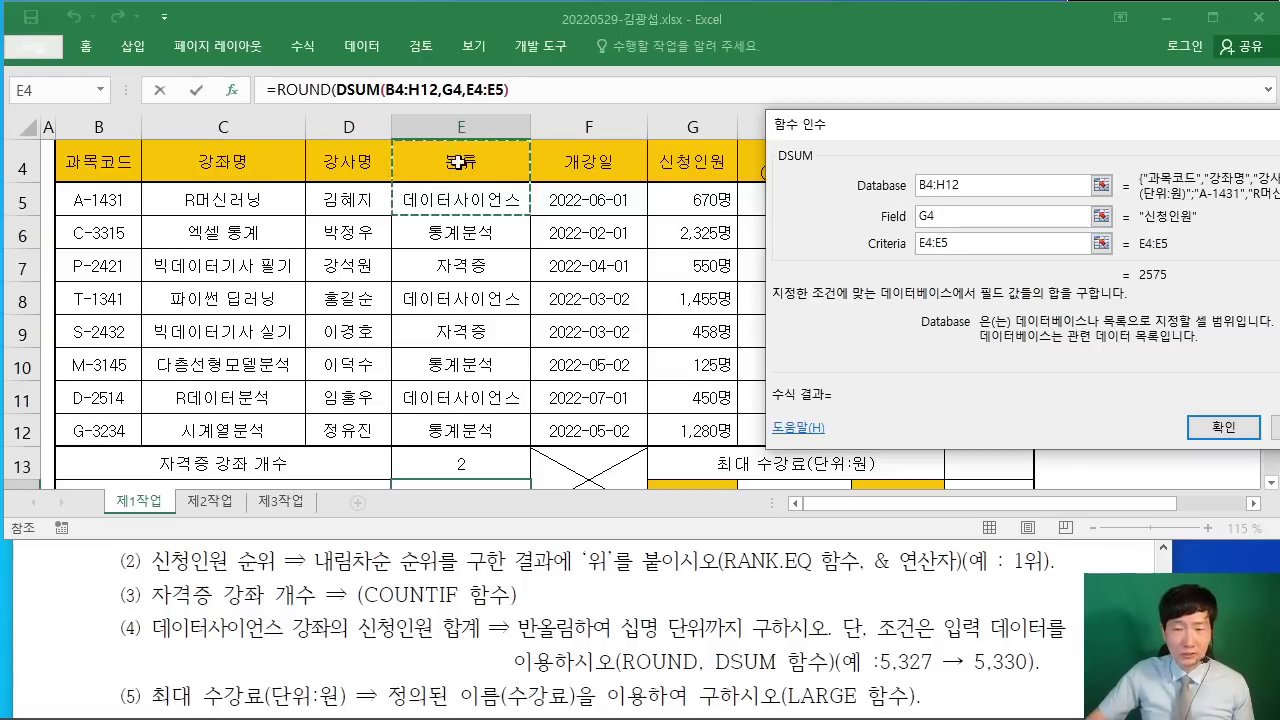
{"action": "left_click_drag", "start_coordinate": [958, 134], "coordinate": [728, 170]}
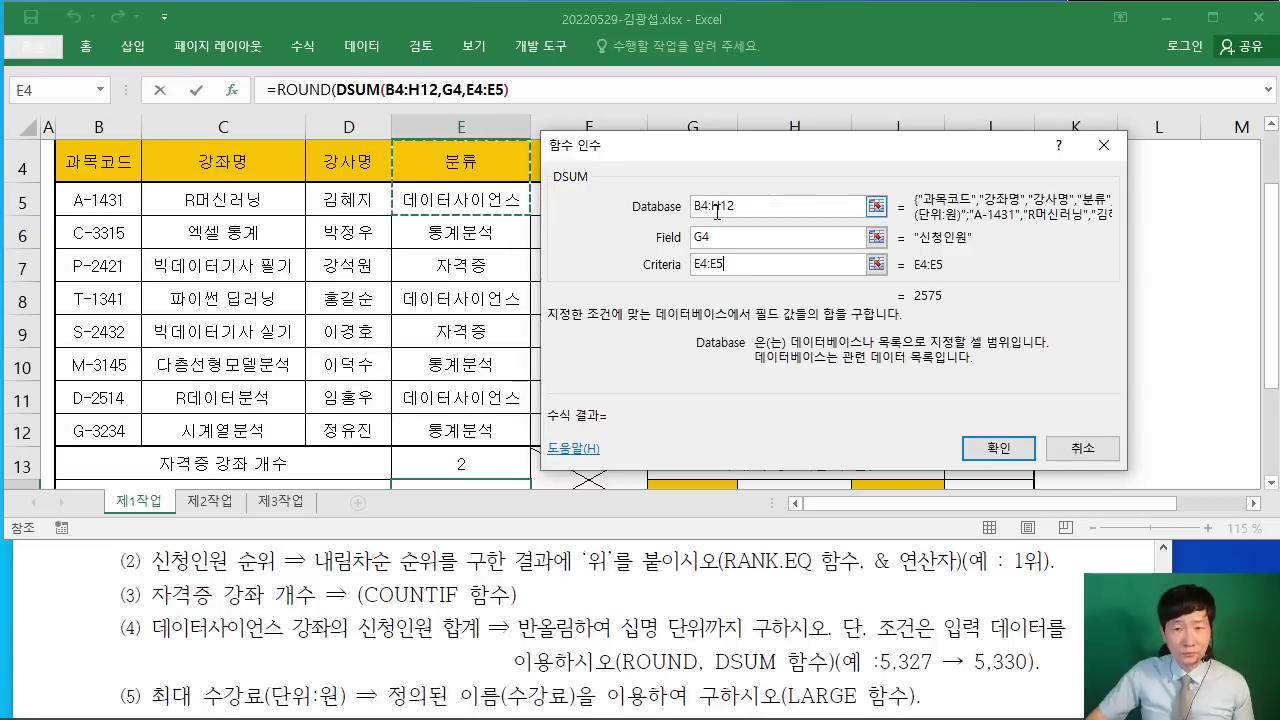
{"action": "left_click_drag", "start_coordinate": [725, 163], "coordinate": [626, 147]}
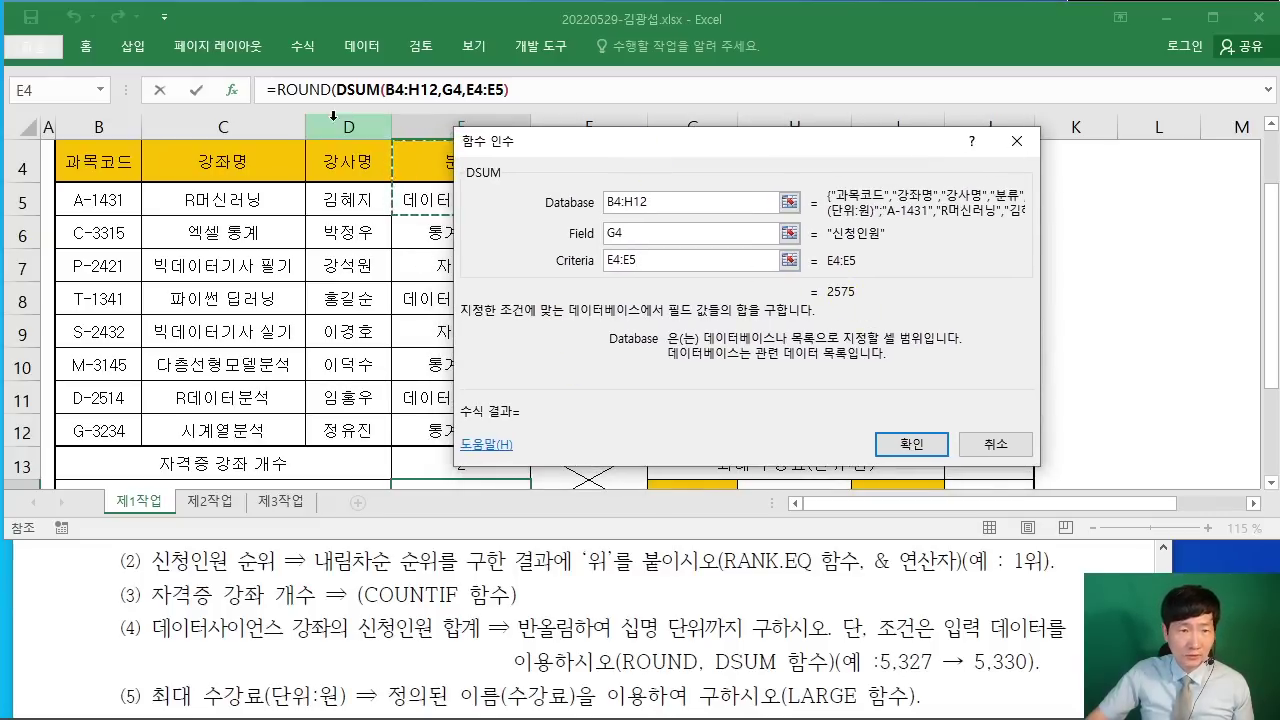
Step: Give ROUND a Num_digits of -1 so E14 shows =ROUND(DSUM(B4:H12,G4,E4:E5),-1) = 2580
{"action": "left_click", "coordinate": [313, 90]}
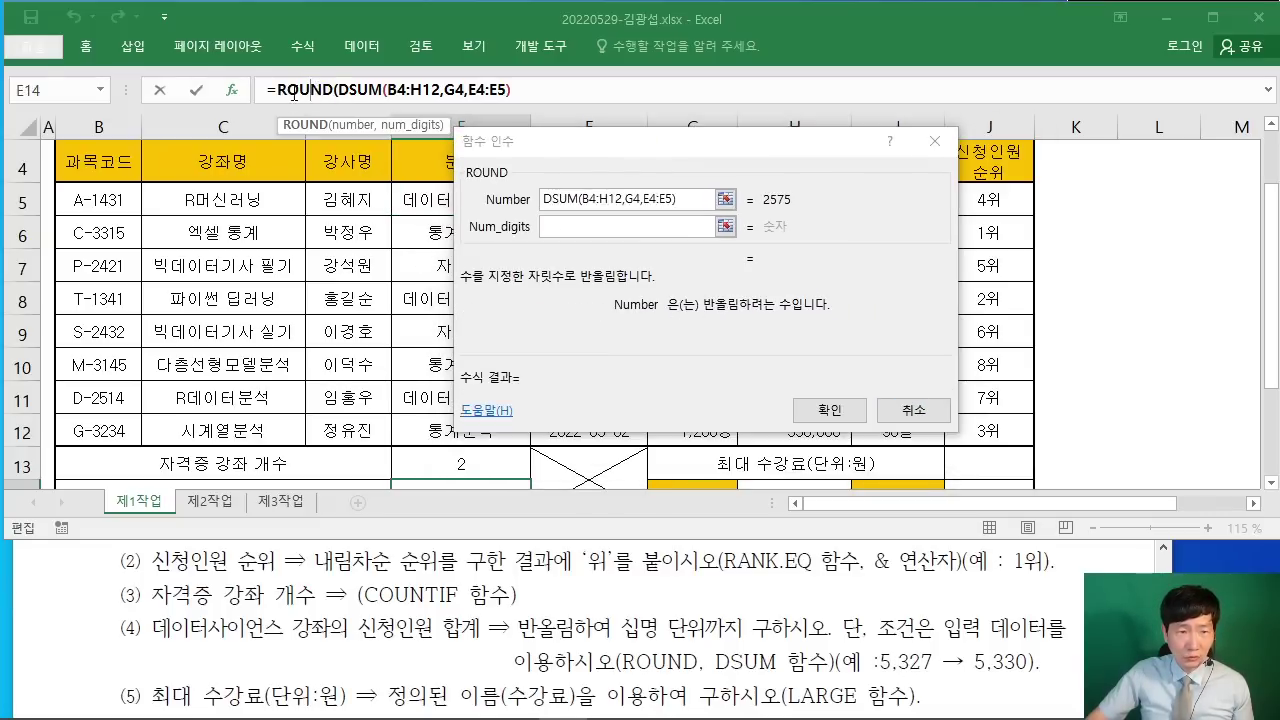
{"action": "left_click", "coordinate": [556, 227]}
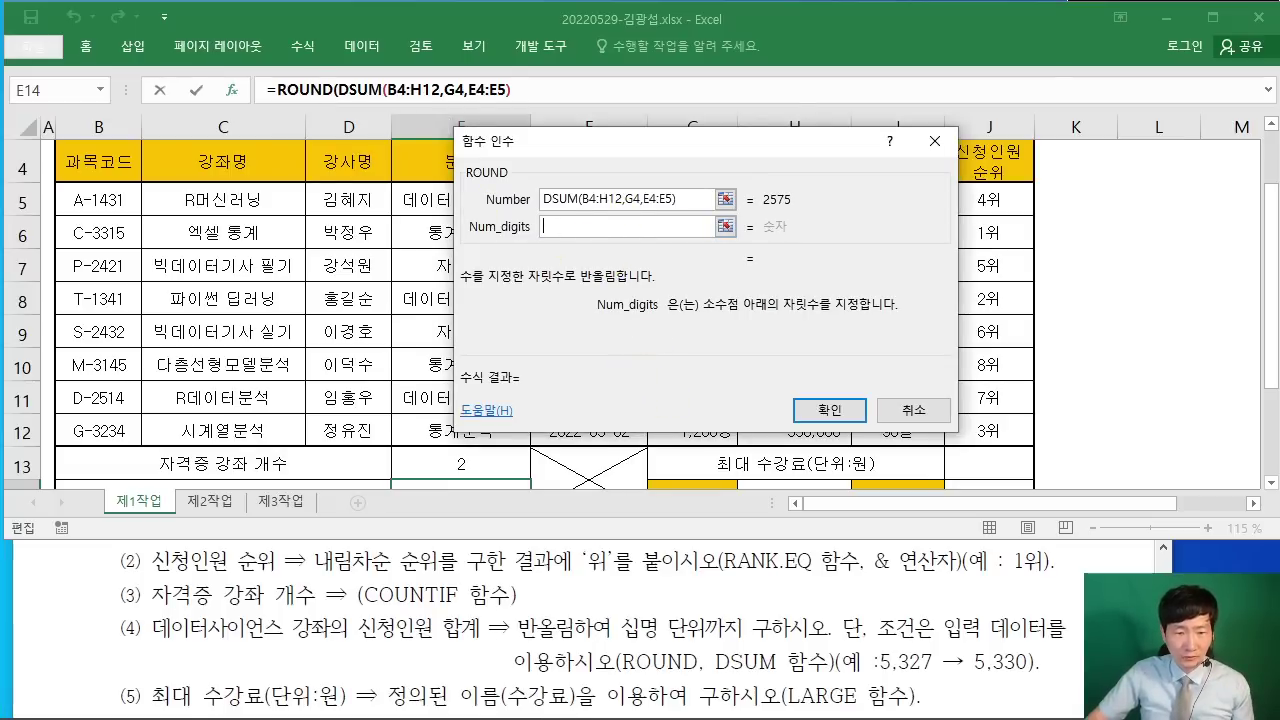
{"action": "left_click_drag", "start_coordinate": [624, 643], "coordinate": [714, 637]}
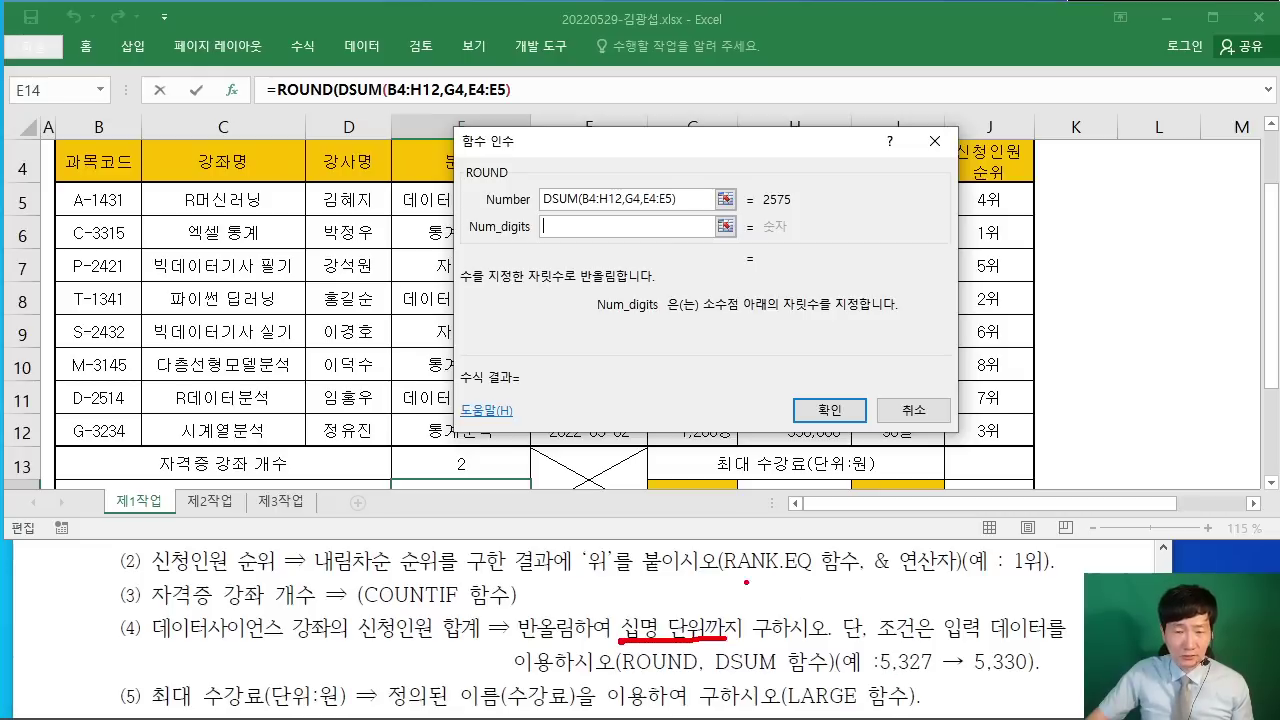
{"action": "mouse_move", "coordinate": [537, 318]}
{"action": "left_mouse_down"}
{"action": "mouse_move", "coordinate": [533, 350]}
{"action": "mouse_move", "coordinate": [580, 313]}
{"action": "left_mouse_up"}
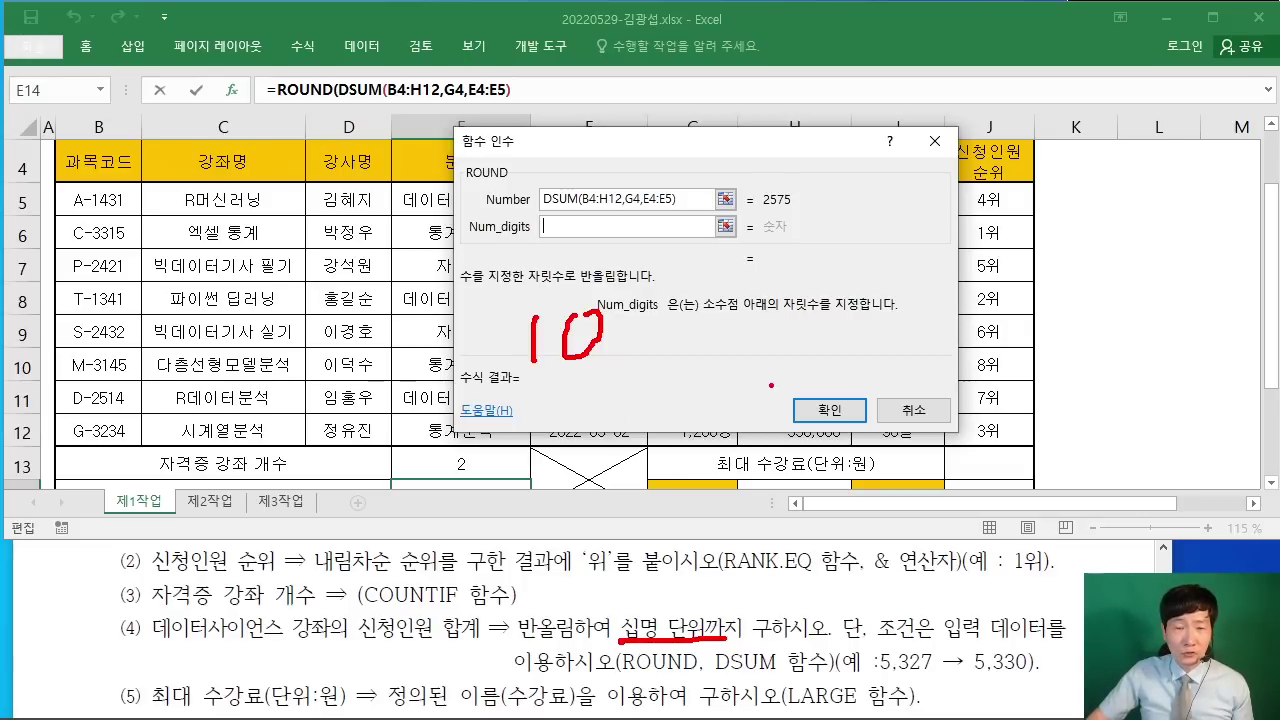
{"action": "left_click_drag", "start_coordinate": [718, 332], "coordinate": [757, 332]}
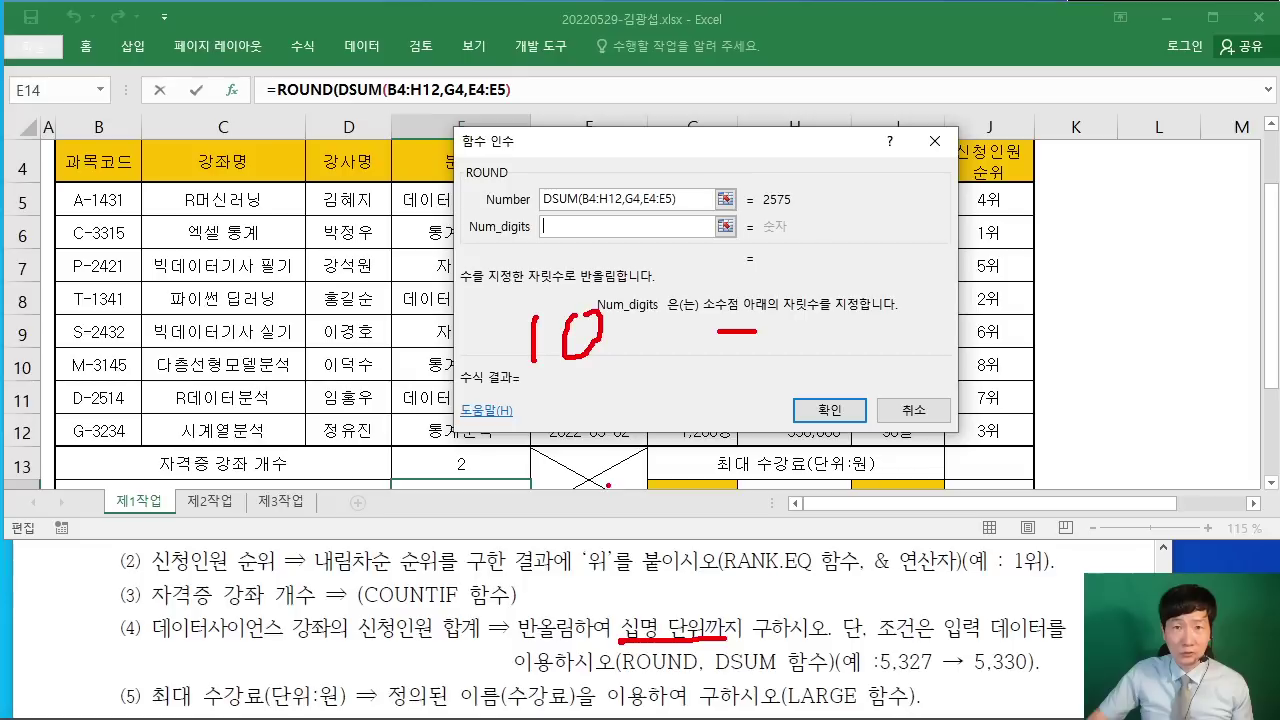
{"action": "left_click_drag", "start_coordinate": [780, 324], "coordinate": [772, 371]}
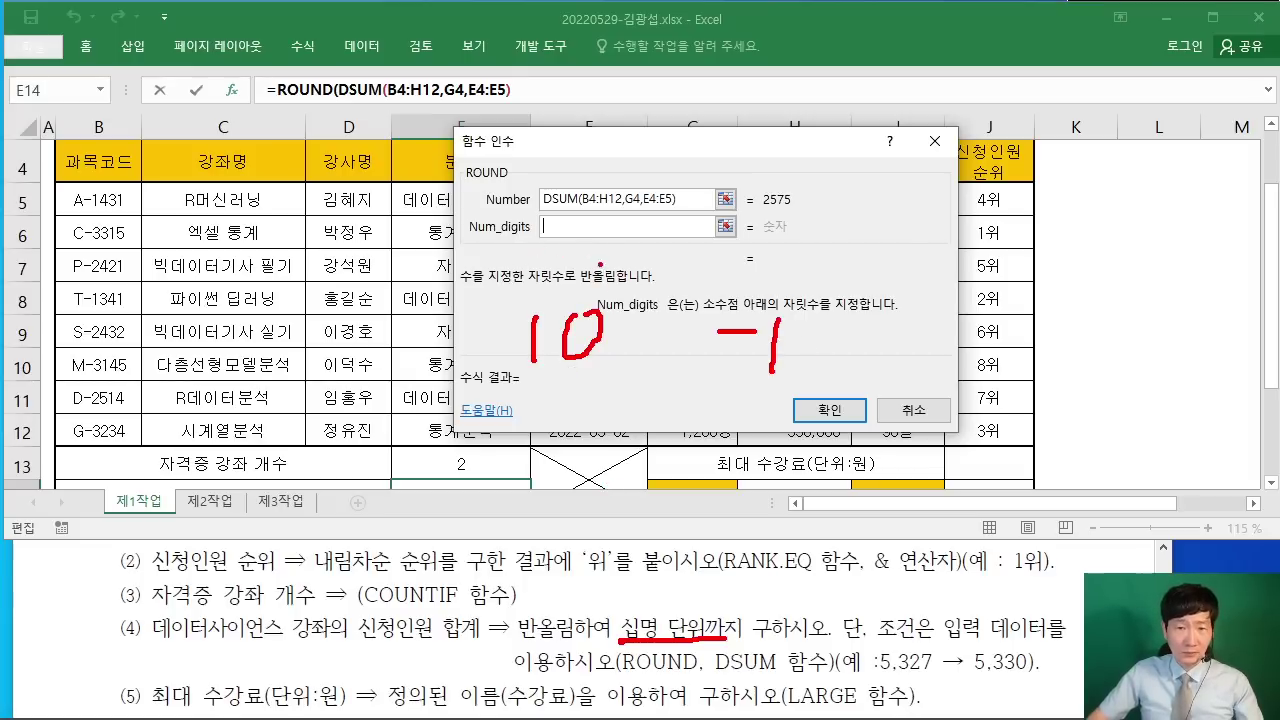
{"action": "key", "text": "Escape"}
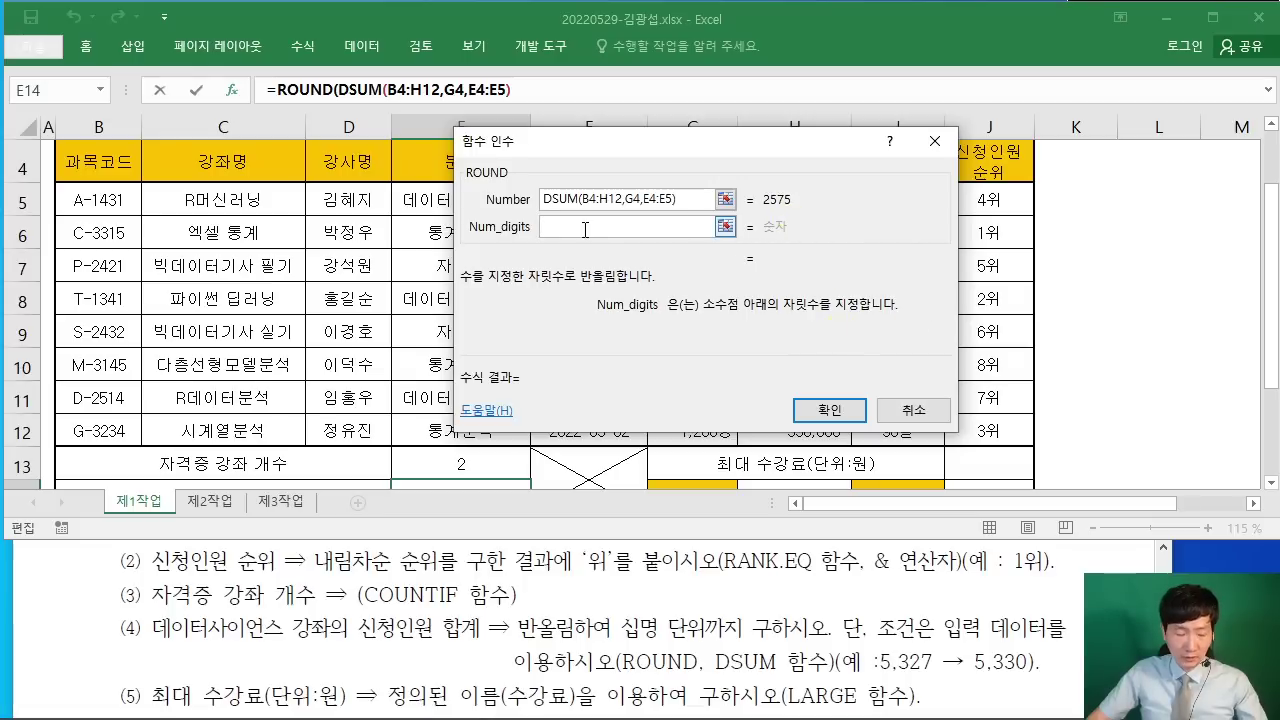
{"action": "type", "text": "-1"}
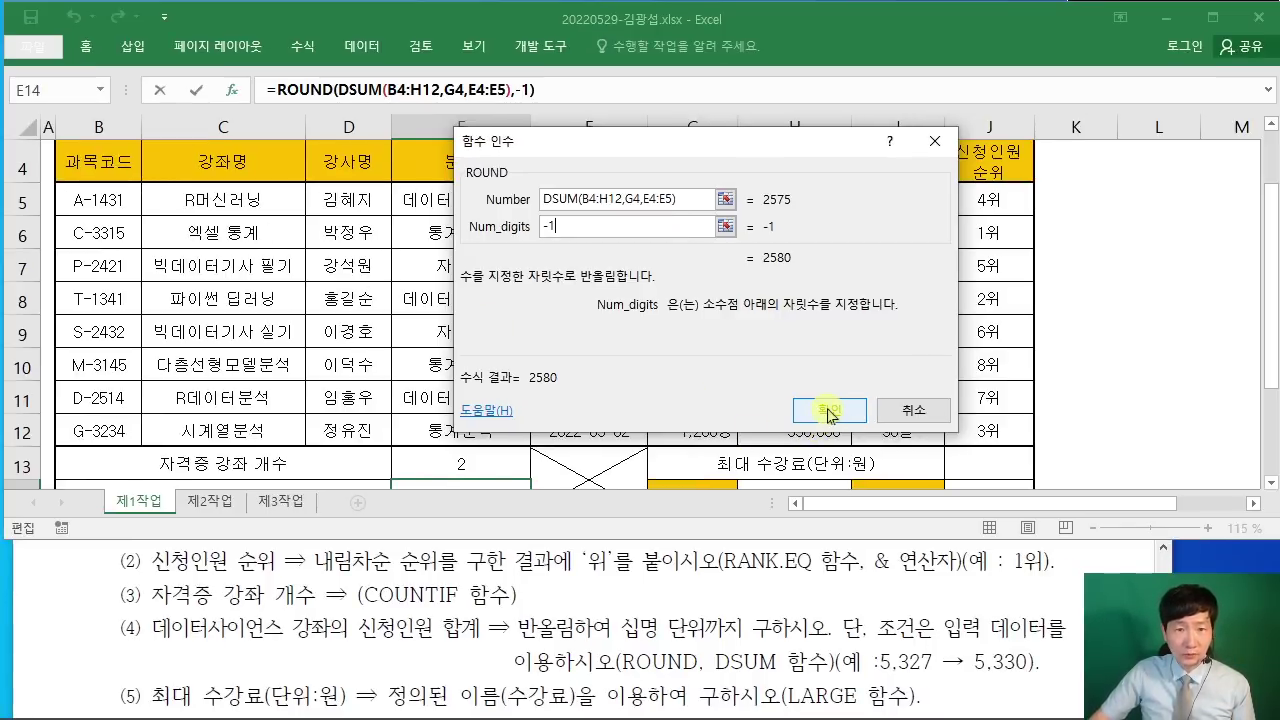
{"action": "left_click", "coordinate": [827, 411]}
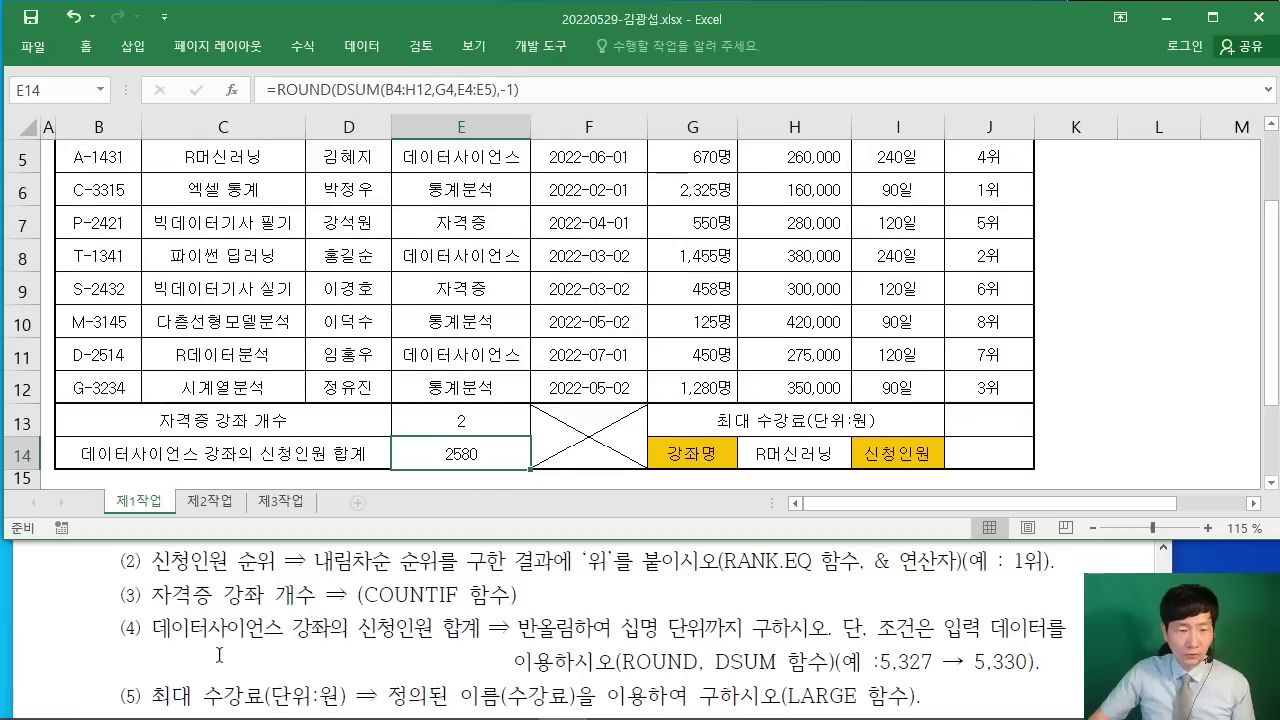
Step: Review instruction items (4)–(7) in the PDF, then select J13 in the workbook
{"action": "left_click", "coordinate": [77, 652]}
{"action": "scroll", "coordinate": [103, 650], "scroll_direction": "down", "scroll_amount": 5}
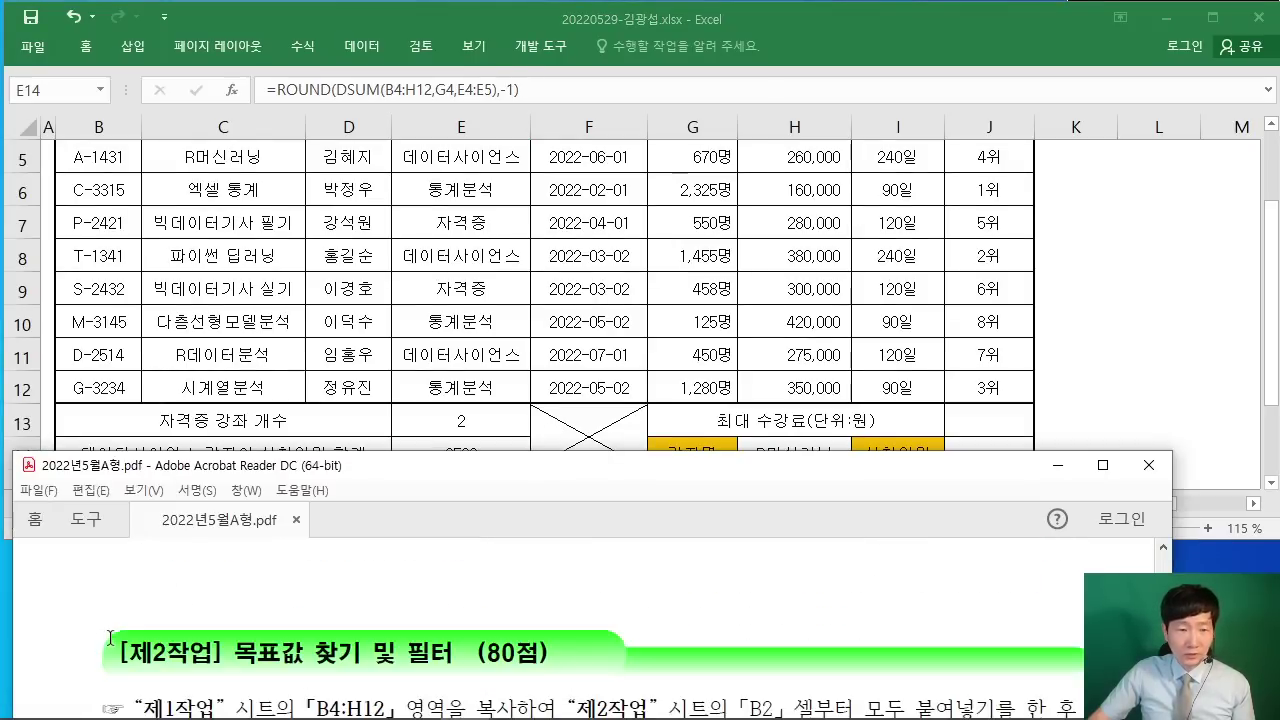
{"action": "scroll", "coordinate": [135, 636], "scroll_direction": "up", "scroll_amount": 3}
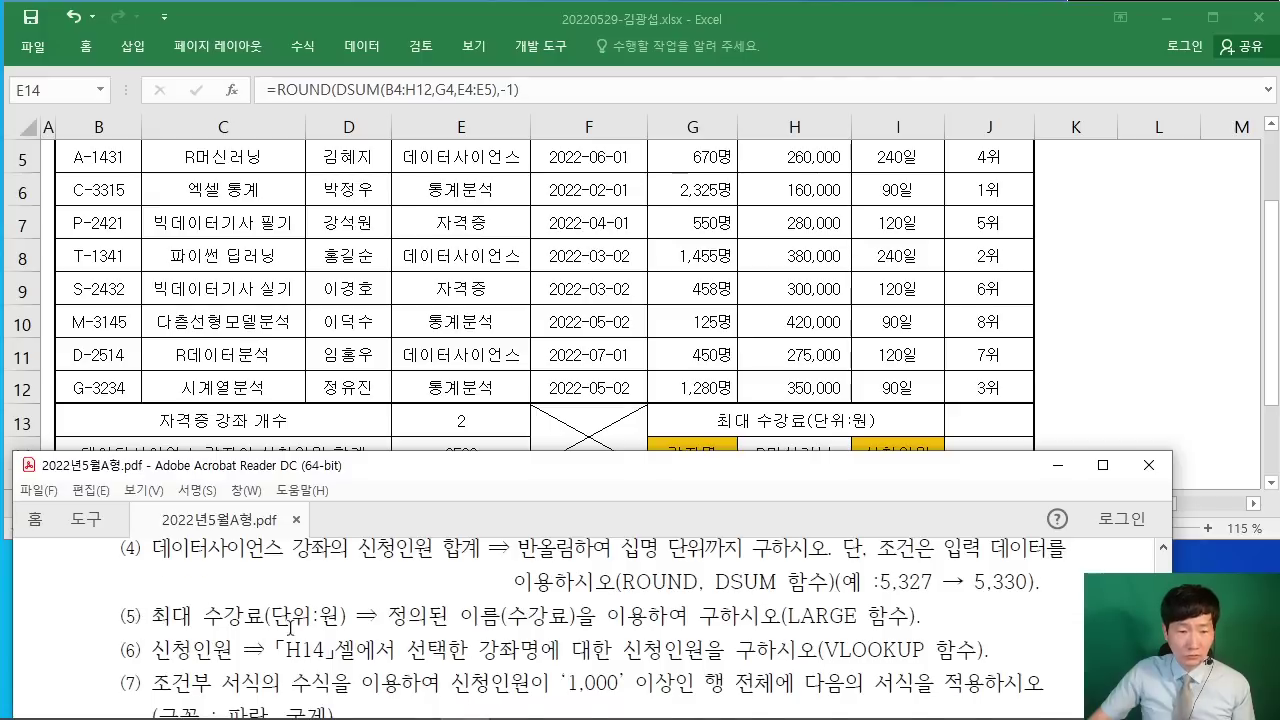
{"action": "scroll", "coordinate": [291, 628], "scroll_direction": "up", "scroll_amount": 1}
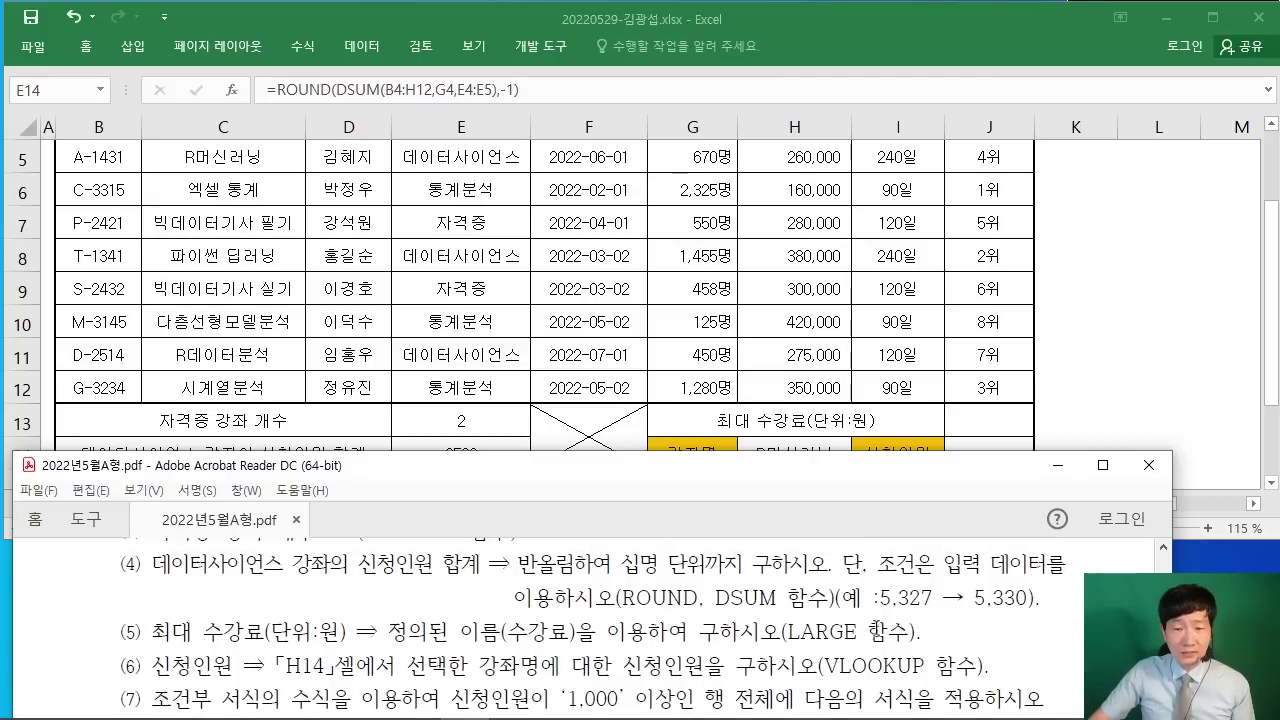
{"action": "left_click", "coordinate": [1190, 399]}
{"action": "left_click", "coordinate": [975, 417]}
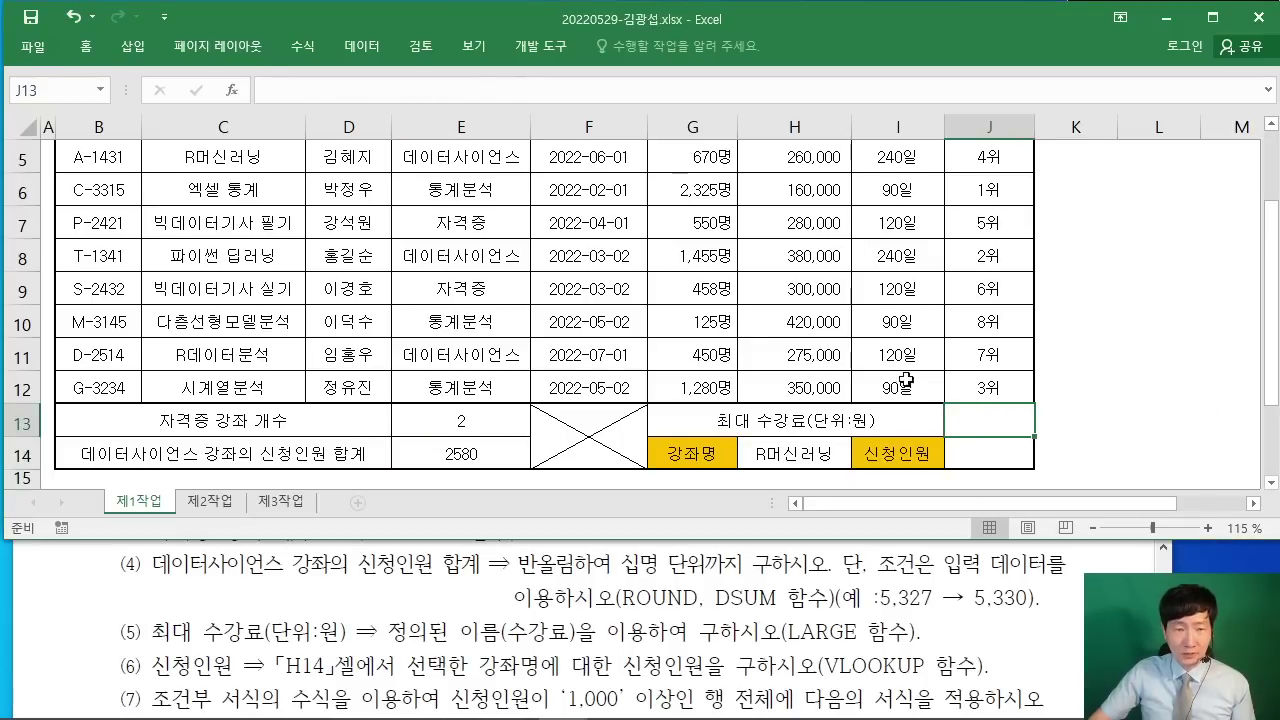
Step: Insert the LARGE function into J13
{"action": "left_click", "coordinate": [231, 90]}
{"action": "type", "text": "L"}
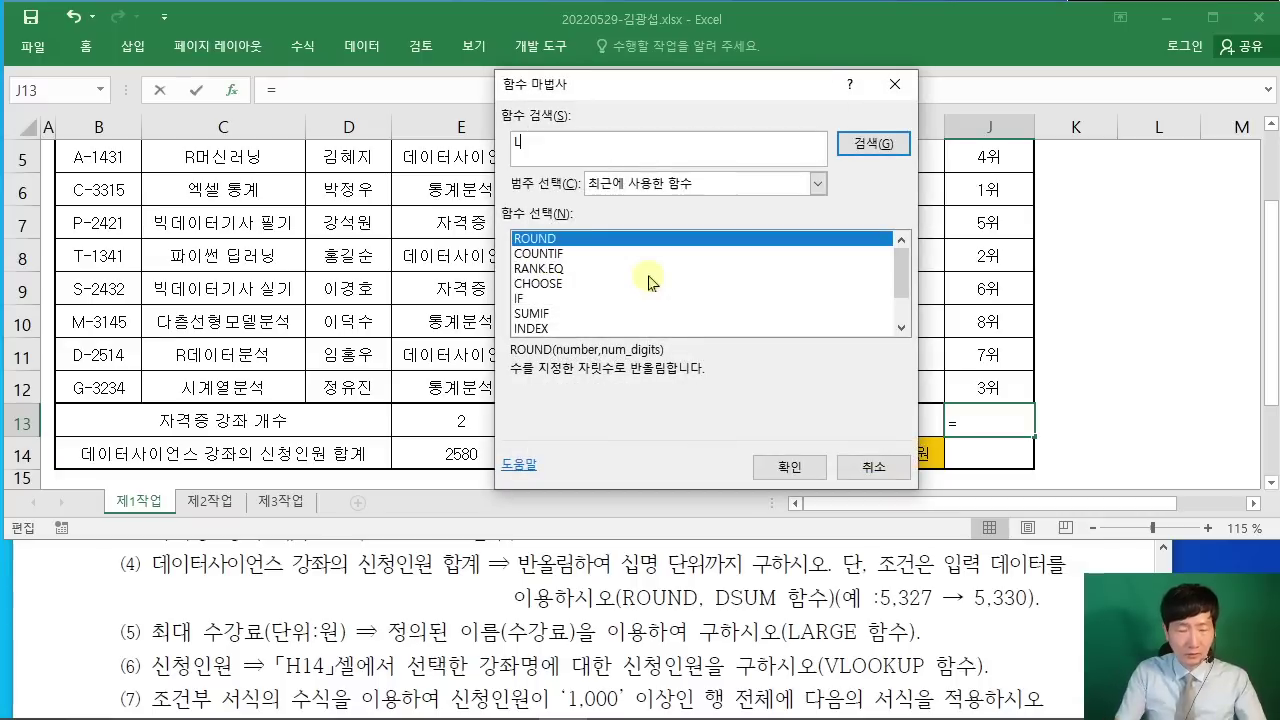
{"action": "type", "text": "ARGE"}
{"action": "key", "text": "Return"}
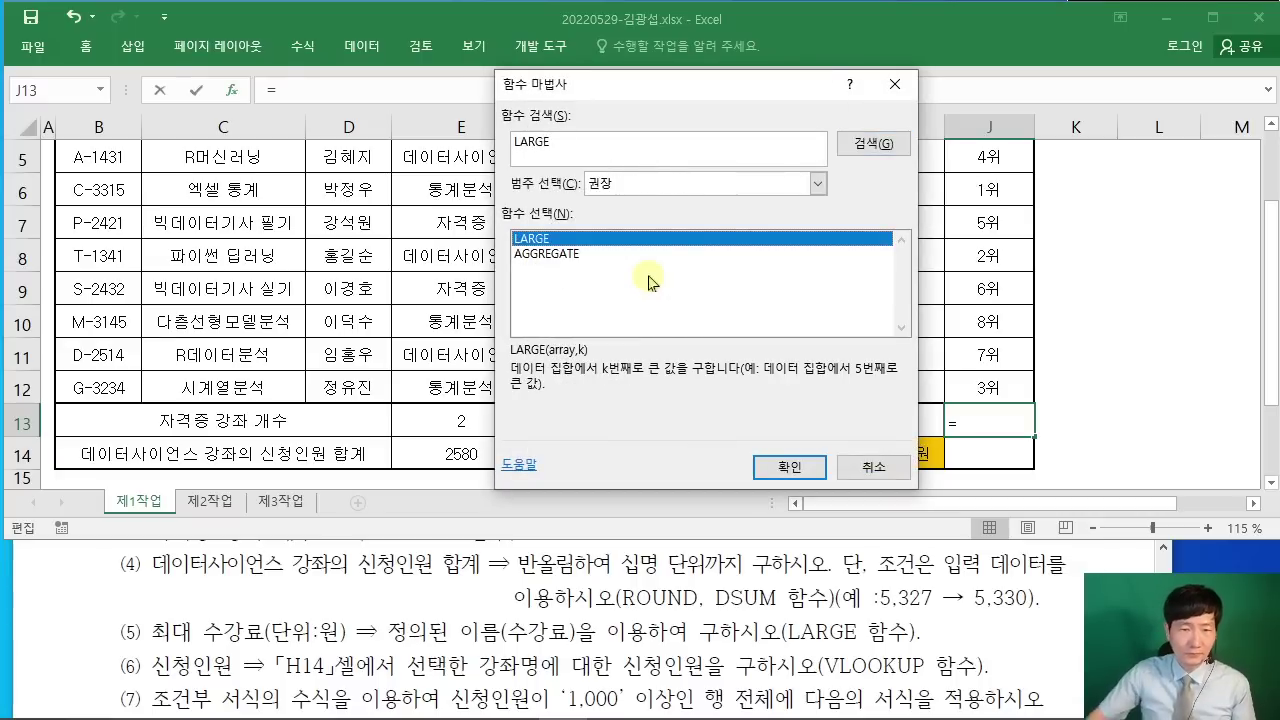
{"action": "left_click", "coordinate": [785, 470]}
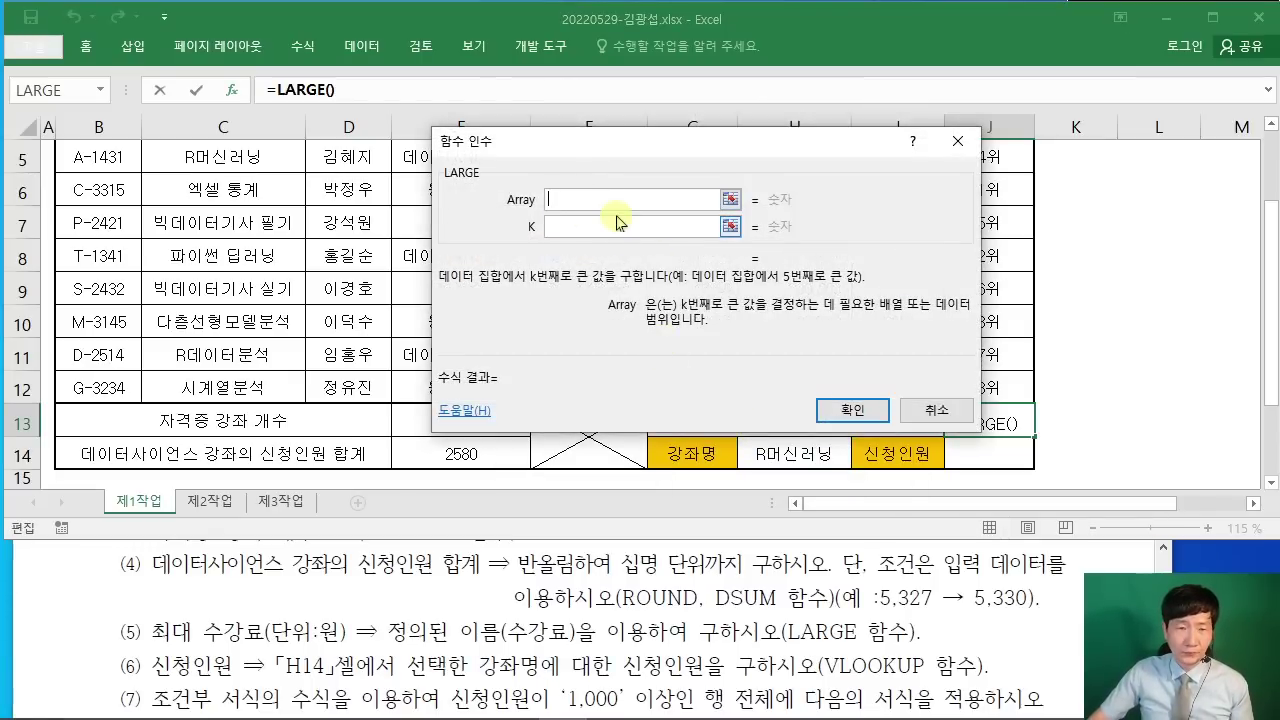
Step: Enter the named range 수강료 as LARGE's Array argument
{"action": "left_click_drag", "start_coordinate": [617, 149], "coordinate": [673, 145]}
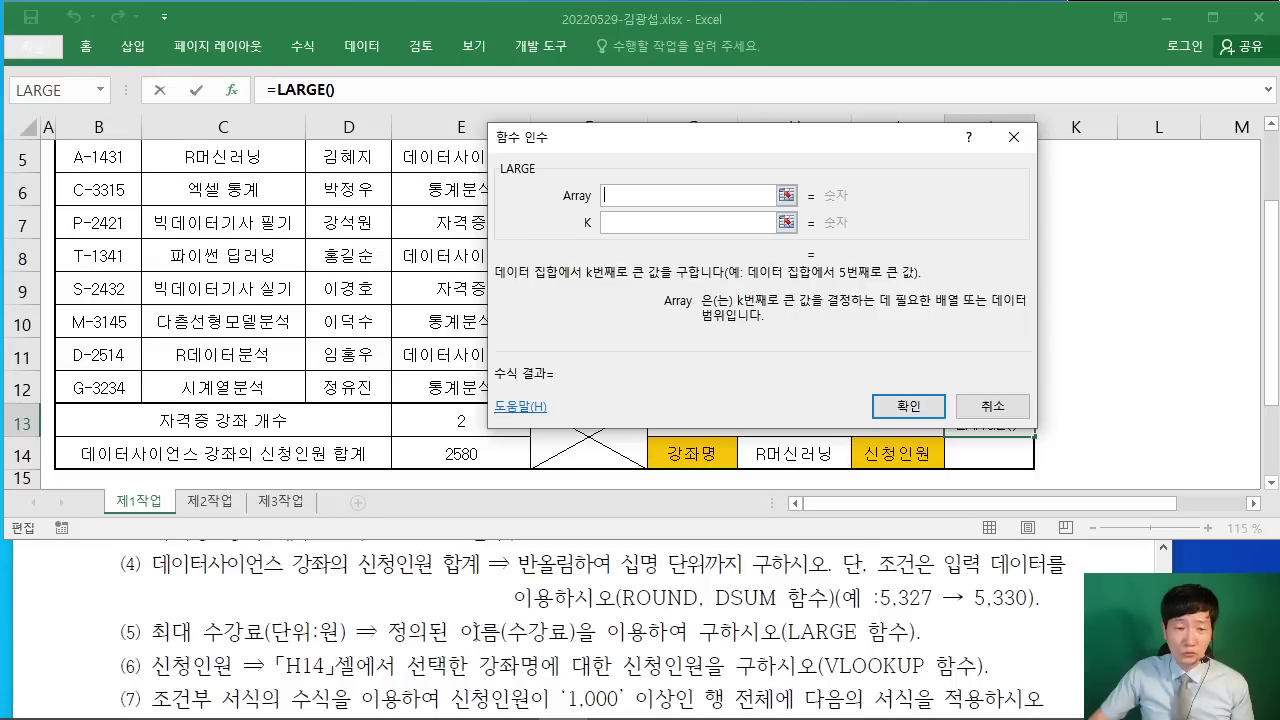
{"action": "left_click_drag", "start_coordinate": [640, 140], "coordinate": [744, 117]}
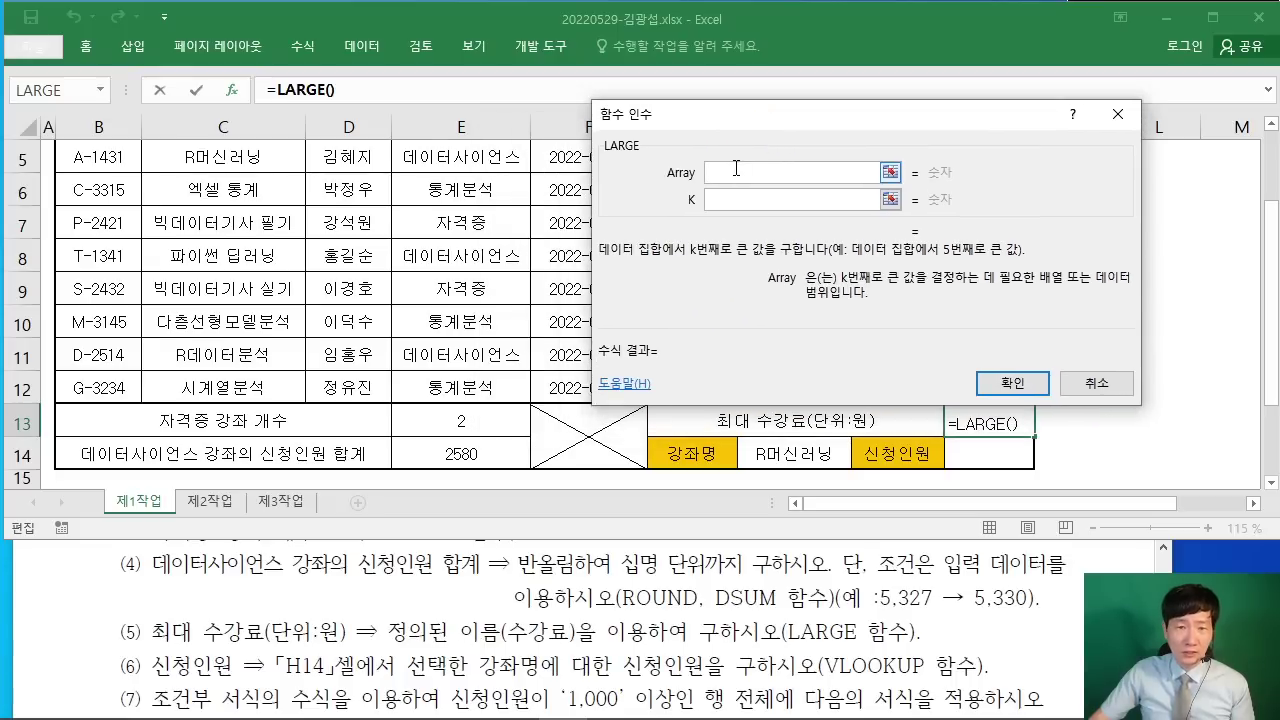
{"action": "type", "text": "TNRK"}
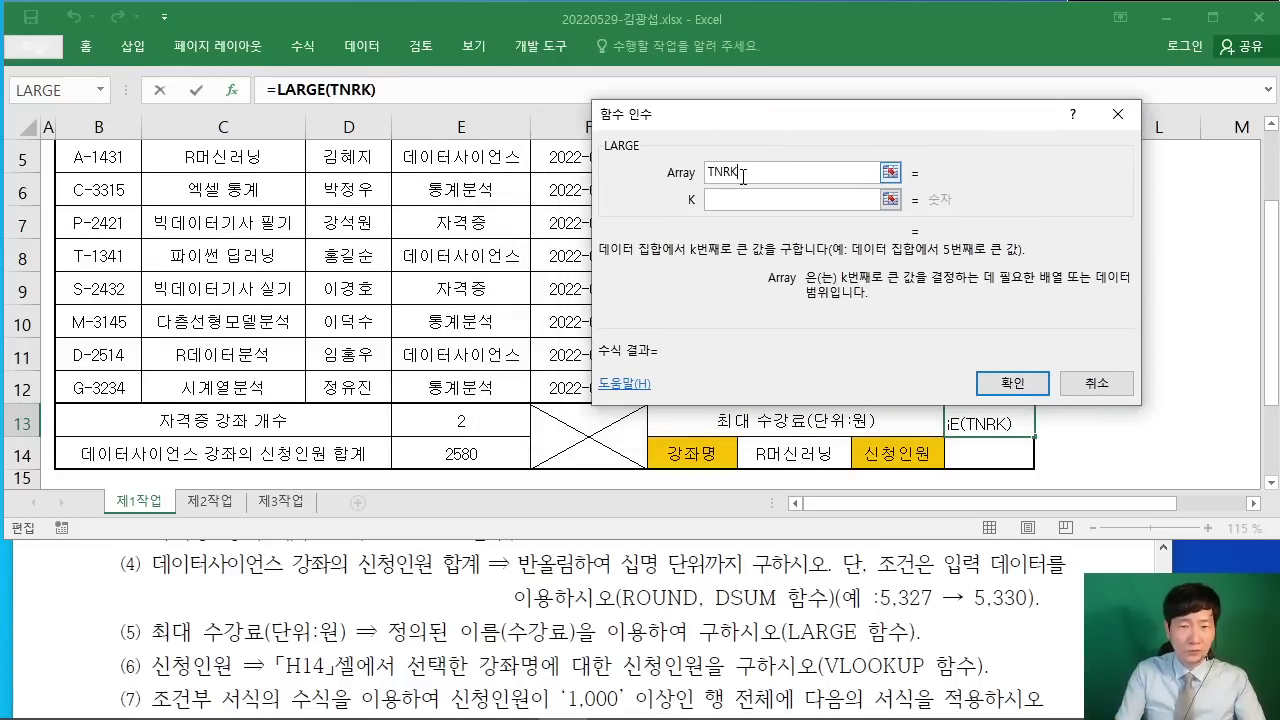
{"action": "key", "text": "BackSpace"}
{"action": "key", "text": "BackSpace"}
{"action": "key", "text": "BackSpace"}
{"action": "key", "text": "BackSpace"}
{"action": "type", "text": "TNRK"}
{"action": "key", "text": "BackSpace"}
{"action": "key", "text": "BackSpace"}
{"action": "key", "text": "BackSpace"}
{"action": "key", "text": "BackSpace"}
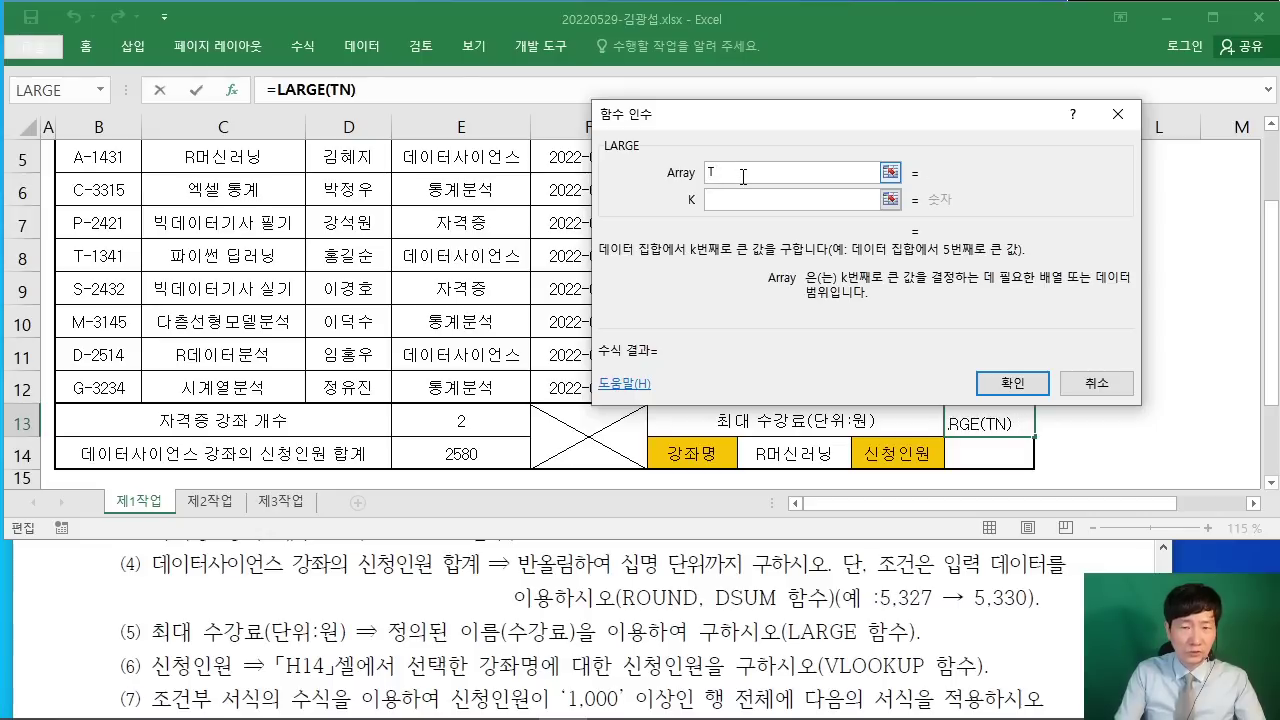
{"action": "type", "text": "수강"}
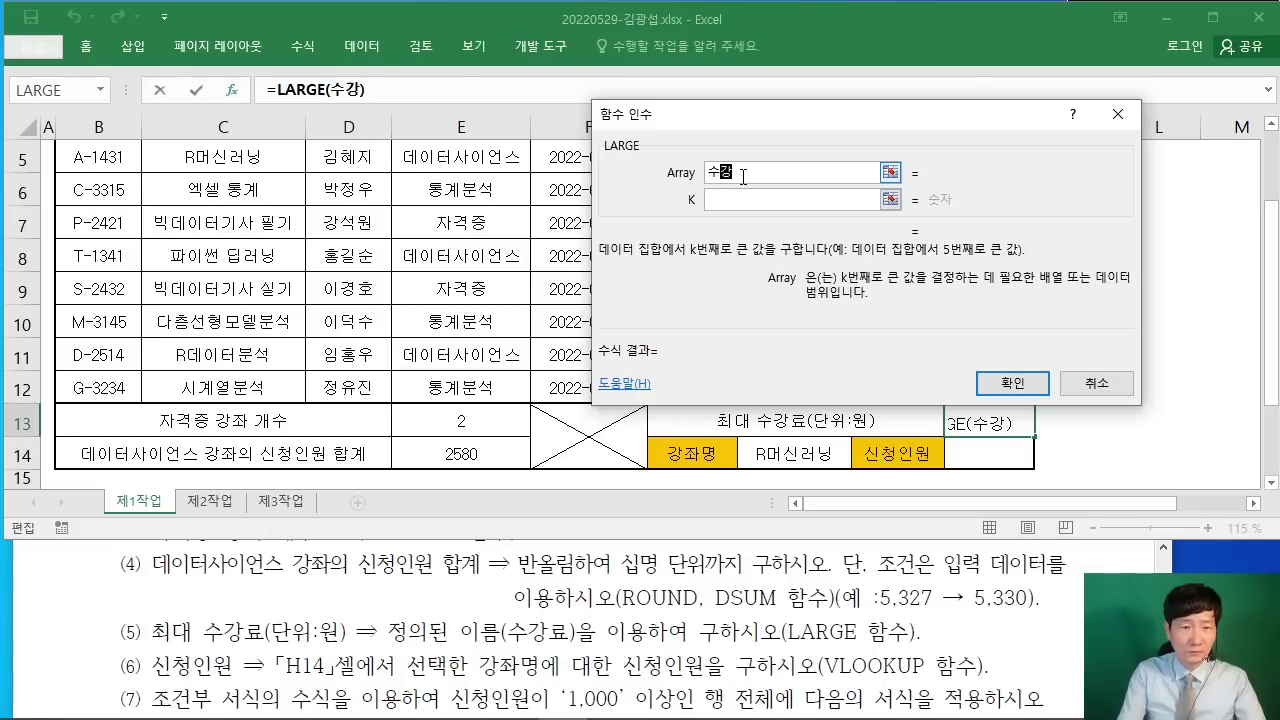
{"action": "type", "text": "료"}
{"action": "left_click_drag", "start_coordinate": [830, 127], "coordinate": [1001, 244]}
{"action": "scroll", "coordinate": [528, 250], "scroll_direction": "up", "scroll_amount": 2}
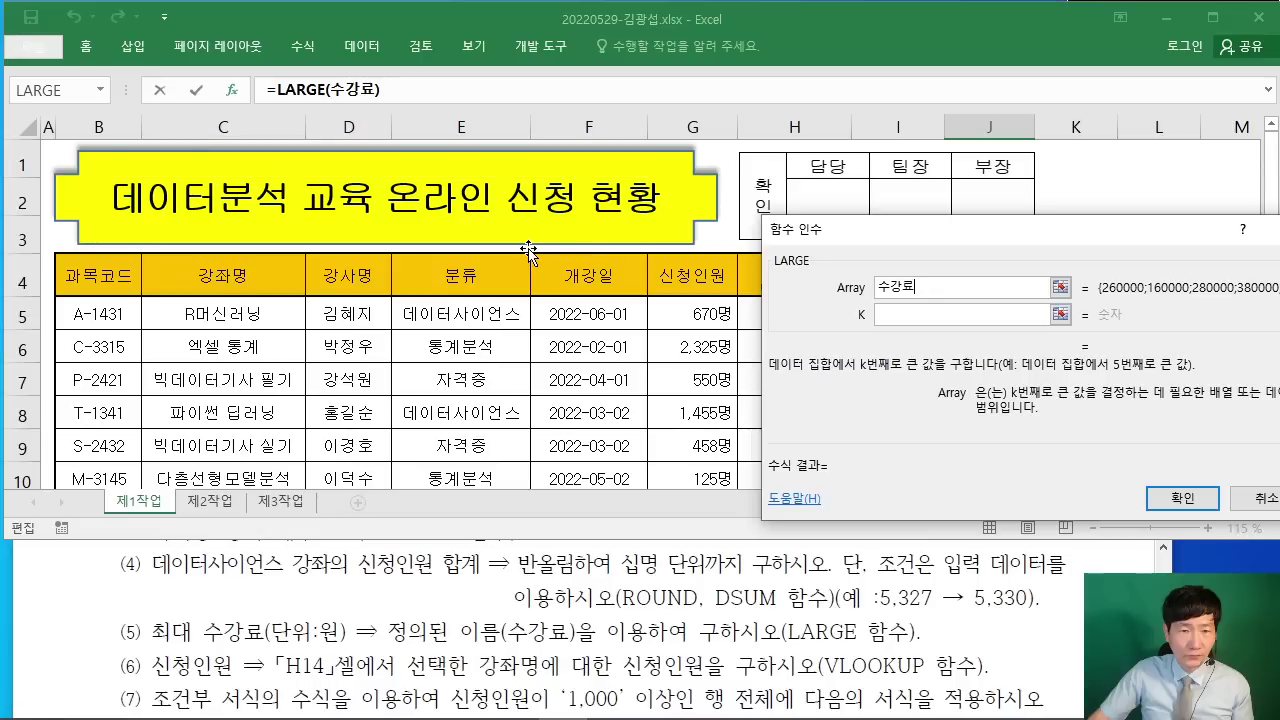
{"action": "left_click_drag", "start_coordinate": [852, 240], "coordinate": [424, 153]}
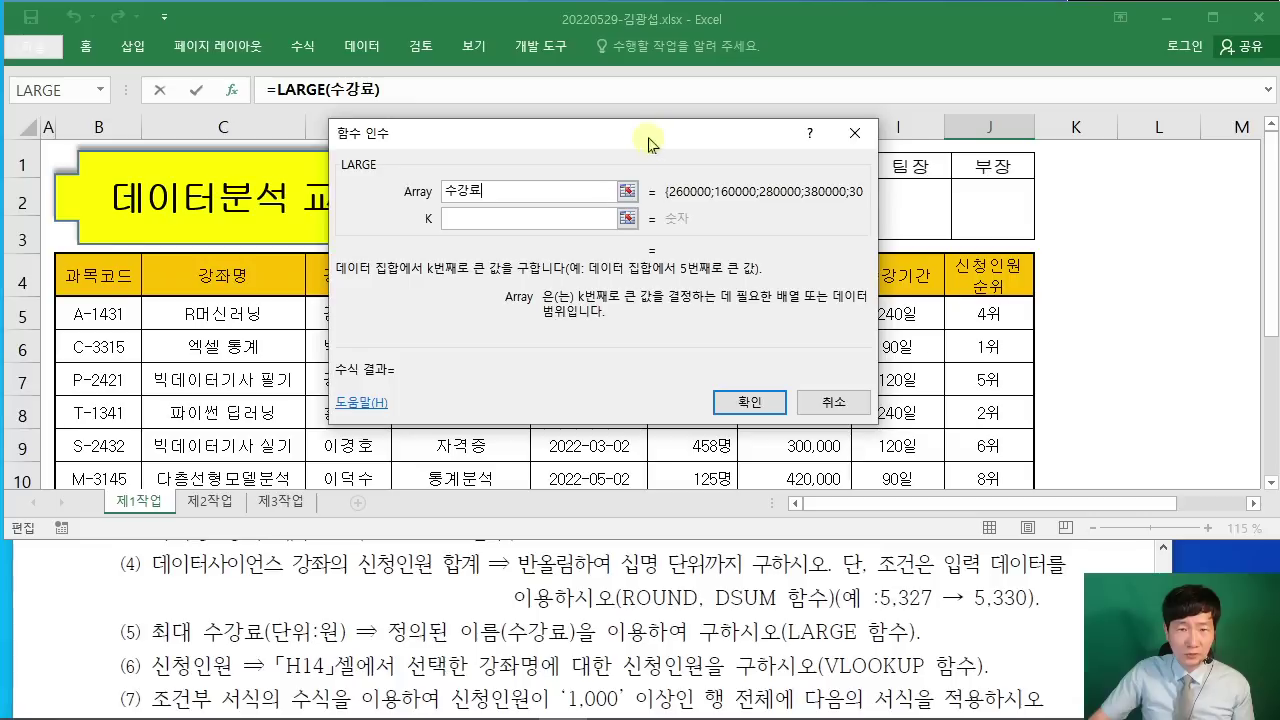
{"action": "left_click_drag", "start_coordinate": [646, 132], "coordinate": [466, 130]}
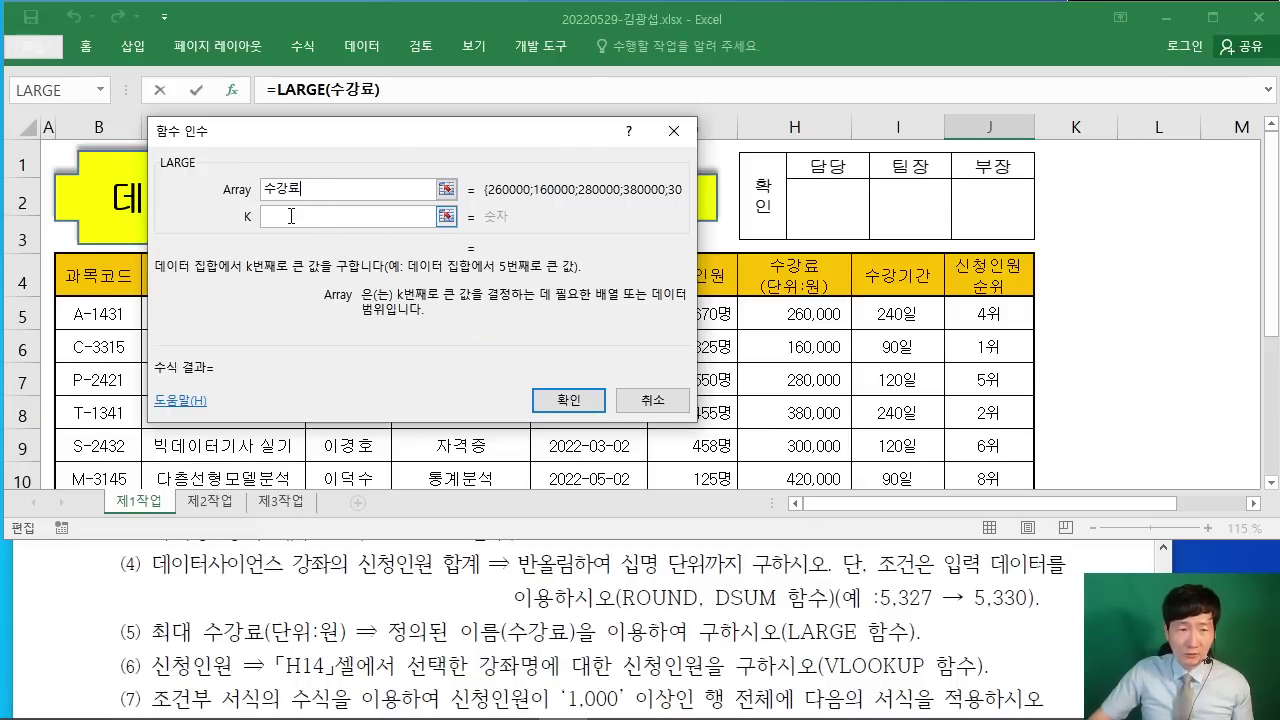
Step: Set k to 1, then handwrite LARGE, SMALL, MAX and MIN as a teaching note
{"action": "left_click", "coordinate": [432, 216]}
{"action": "type", "text": "1"}
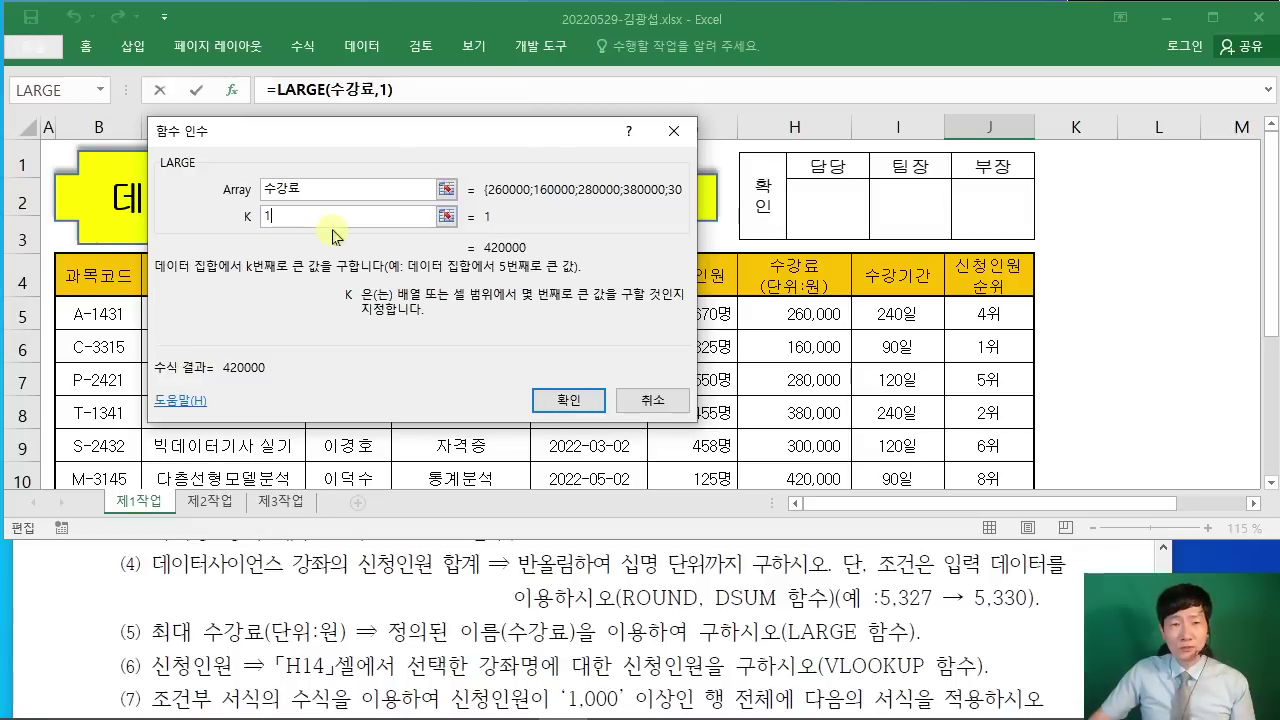
{"action": "mouse_move", "coordinate": [558, 117]}
{"action": "left_mouse_down"}
{"action": "mouse_move", "coordinate": [632, 184]}
{"action": "mouse_move", "coordinate": [668, 172]}
{"action": "left_mouse_up"}
{"action": "left_click_drag", "start_coordinate": [644, 147], "coordinate": [748, 158]}
{"action": "mouse_move", "coordinate": [788, 112]}
{"action": "left_mouse_down"}
{"action": "mouse_move", "coordinate": [790, 160]}
{"action": "mouse_move", "coordinate": [816, 150]}
{"action": "left_mouse_up"}
{"action": "mouse_move", "coordinate": [812, 116]}
{"action": "left_mouse_down"}
{"action": "mouse_move", "coordinate": [812, 168]}
{"action": "mouse_move", "coordinate": [880, 138]}
{"action": "left_mouse_up"}
{"action": "mouse_move", "coordinate": [600, 240]}
{"action": "left_mouse_down"}
{"action": "mouse_move", "coordinate": [550, 272]}
{"action": "mouse_move", "coordinate": [618, 230]}
{"action": "mouse_move", "coordinate": [678, 284]}
{"action": "mouse_move", "coordinate": [730, 282]}
{"action": "mouse_move", "coordinate": [720, 249]}
{"action": "left_mouse_up"}
{"action": "mouse_move", "coordinate": [758, 228]}
{"action": "left_mouse_down"}
{"action": "mouse_move", "coordinate": [766, 280]}
{"action": "mouse_move", "coordinate": [796, 266]}
{"action": "left_mouse_up"}
{"action": "left_click_drag", "start_coordinate": [808, 224], "coordinate": [858, 284]}
{"action": "mouse_move", "coordinate": [496, 336]}
{"action": "left_mouse_down"}
{"action": "mouse_move", "coordinate": [494, 390]}
{"action": "mouse_move", "coordinate": [644, 396]}
{"action": "mouse_move", "coordinate": [630, 366]}
{"action": "left_mouse_up"}
{"action": "left_click_drag", "start_coordinate": [676, 326], "coordinate": [718, 402]}
{"action": "mouse_move", "coordinate": [506, 494]}
{"action": "left_mouse_down"}
{"action": "mouse_move", "coordinate": [532, 430]}
{"action": "mouse_move", "coordinate": [582, 426]}
{"action": "mouse_move", "coordinate": [614, 500]}
{"action": "left_mouse_up"}
{"action": "left_click_drag", "start_coordinate": [648, 448], "coordinate": [640, 498]}
{"action": "mouse_move", "coordinate": [658, 496]}
{"action": "left_mouse_down"}
{"action": "mouse_move", "coordinate": [676, 490]}
{"action": "mouse_move", "coordinate": [688, 458]}
{"action": "left_mouse_up"}
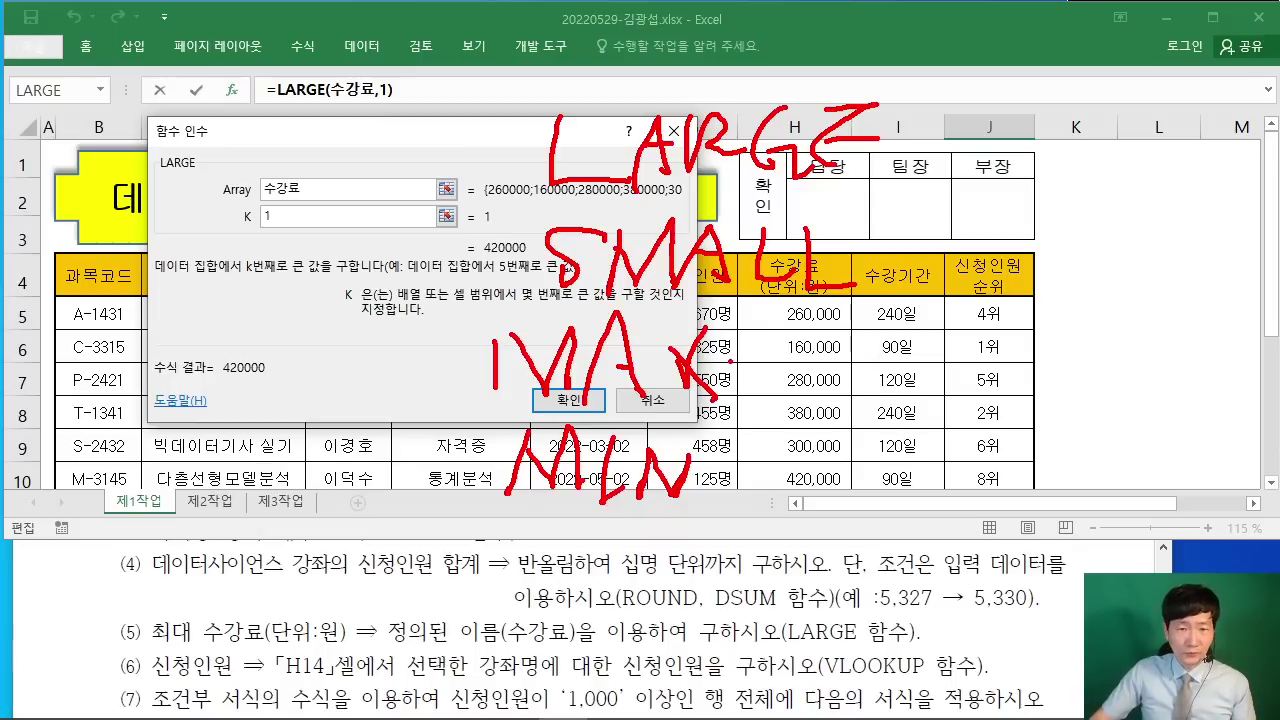
Step: Annotate each function's arguments (범위, and 범위 with k for LARGE/SMALL), then clear the notes
{"action": "left_click_drag", "start_coordinate": [765, 322], "coordinate": [760, 405]}
{"action": "left_click_drag", "start_coordinate": [878, 325], "coordinate": [882, 397]}
{"action": "left_click_drag", "start_coordinate": [766, 418], "coordinate": [742, 510]}
{"action": "left_click_drag", "start_coordinate": [898, 443], "coordinate": [896, 498]}
{"action": "left_click_drag", "start_coordinate": [790, 338], "coordinate": [836, 384]}
{"action": "left_click_drag", "start_coordinate": [828, 348], "coordinate": [858, 350]}
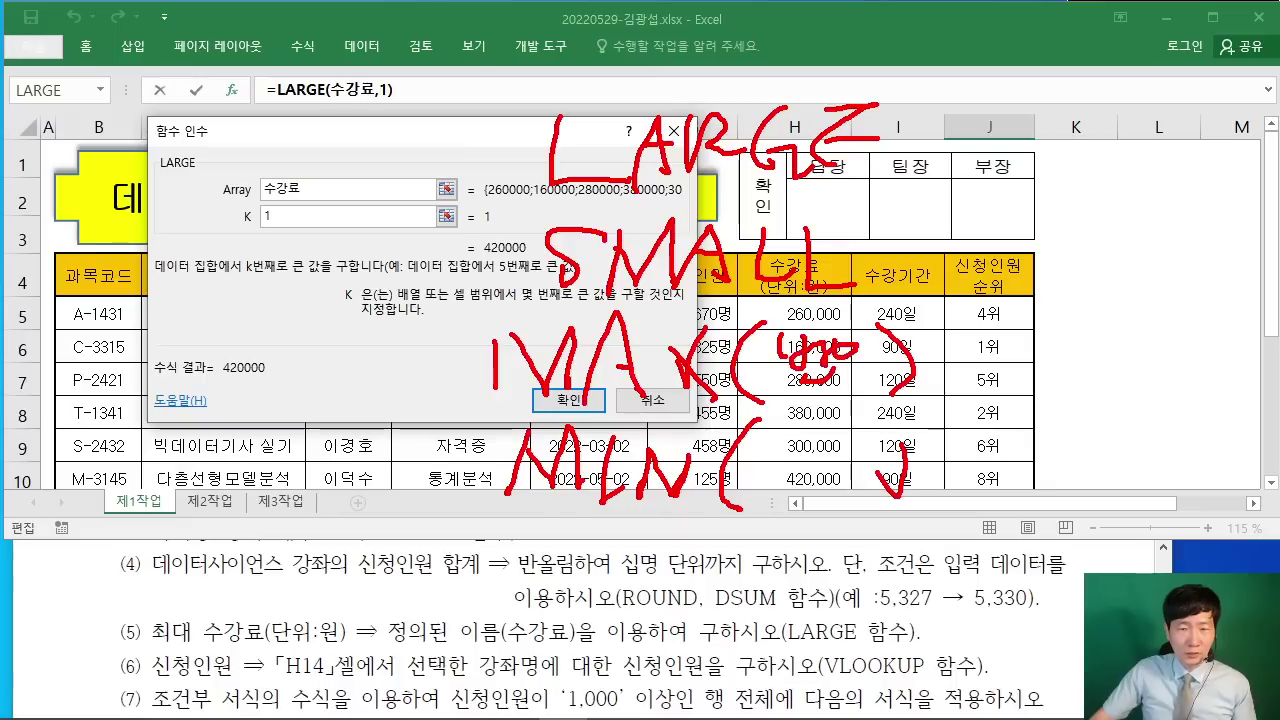
{"action": "left_click_drag", "start_coordinate": [916, 90], "coordinate": [912, 188]}
{"action": "mouse_move", "coordinate": [930, 110]}
{"action": "left_mouse_down"}
{"action": "mouse_move", "coordinate": [938, 142]}
{"action": "mouse_move", "coordinate": [980, 114]}
{"action": "mouse_move", "coordinate": [1016, 160]}
{"action": "left_mouse_up"}
{"action": "mouse_move", "coordinate": [1044, 96]}
{"action": "left_mouse_down"}
{"action": "mouse_move", "coordinate": [1036, 184]}
{"action": "mouse_move", "coordinate": [1058, 198]}
{"action": "left_mouse_up"}
{"action": "left_click_drag", "start_coordinate": [1098, 106], "coordinate": [1094, 176]}
{"action": "left_click_drag", "start_coordinate": [1130, 104], "coordinate": [1136, 186]}
{"action": "left_click_drag", "start_coordinate": [840, 222], "coordinate": [858, 292]}
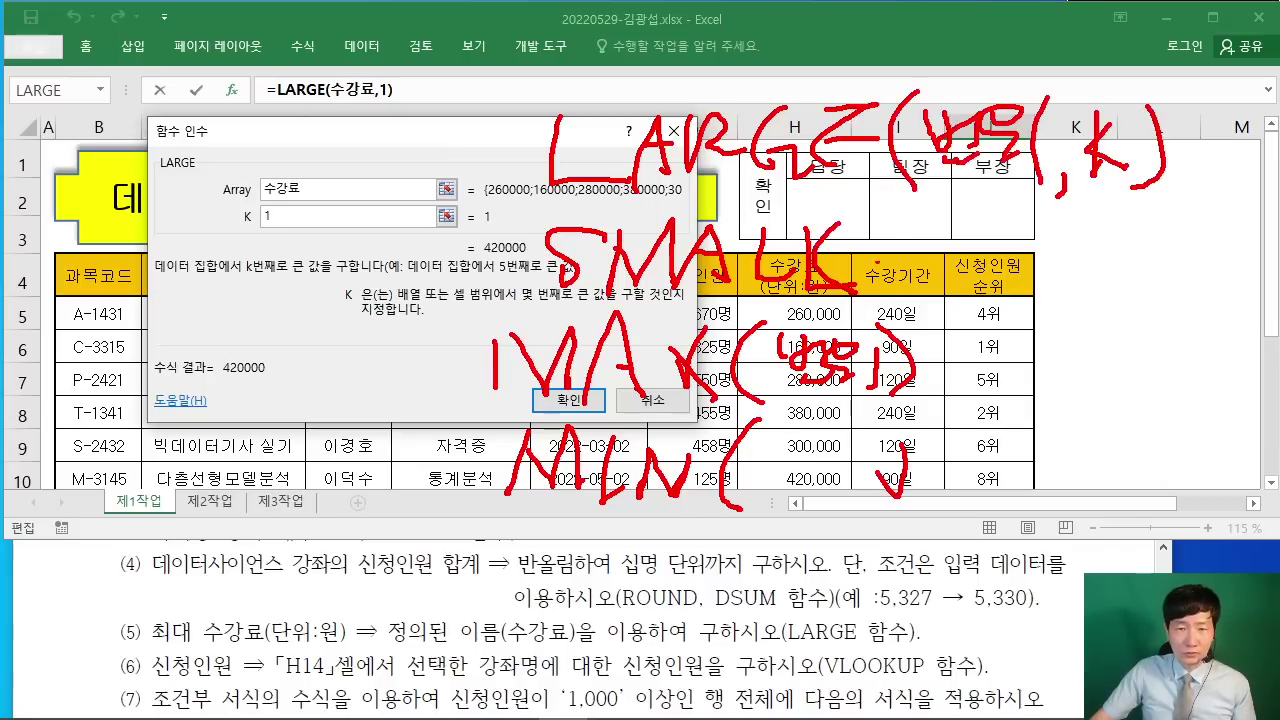
{"action": "mouse_move", "coordinate": [900, 216]}
{"action": "left_mouse_down"}
{"action": "mouse_move", "coordinate": [906, 270]}
{"action": "mouse_move", "coordinate": [958, 278]}
{"action": "left_mouse_up"}
{"action": "mouse_move", "coordinate": [974, 224]}
{"action": "left_mouse_down"}
{"action": "mouse_move", "coordinate": [968, 246]}
{"action": "mouse_move", "coordinate": [984, 258]}
{"action": "left_mouse_up"}
{"action": "left_click_drag", "start_coordinate": [970, 266], "coordinate": [972, 280]}
{"action": "left_click_drag", "start_coordinate": [1006, 206], "coordinate": [1004, 252]}
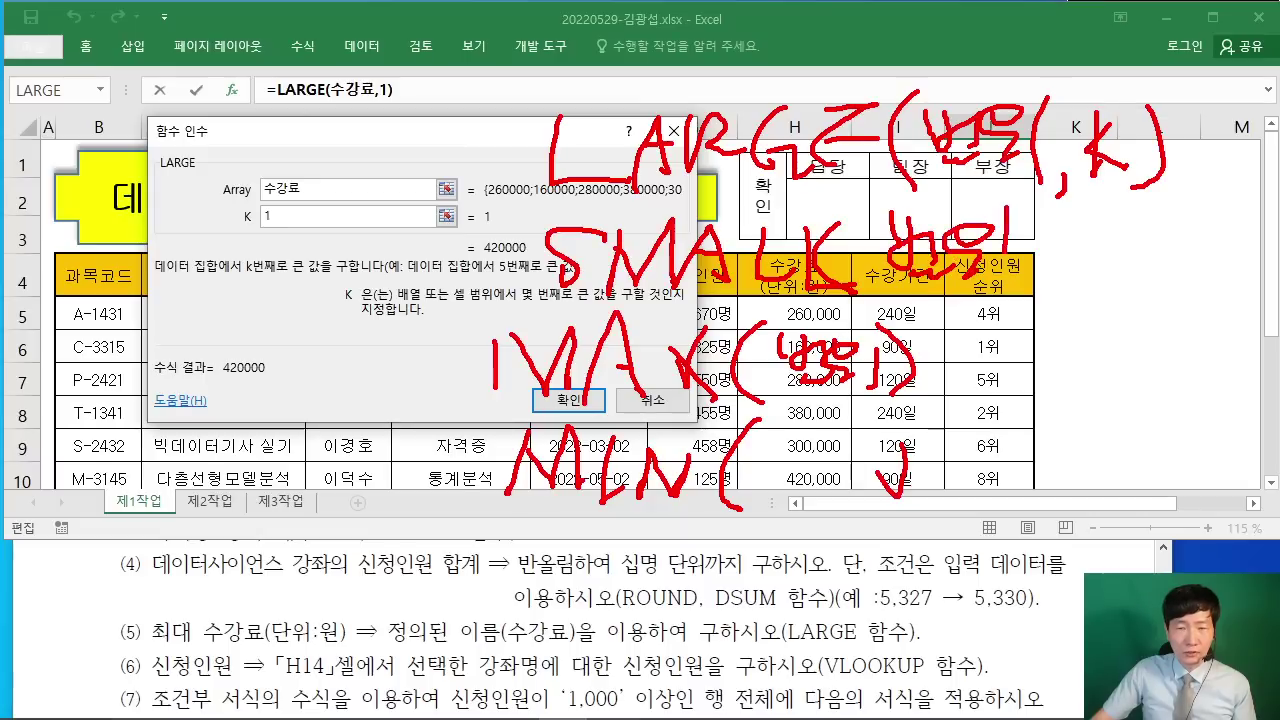
{"action": "left_click_drag", "start_coordinate": [1060, 214], "coordinate": [1054, 272]}
{"action": "left_click_drag", "start_coordinate": [1084, 236], "coordinate": [1118, 294]}
{"action": "left_click_drag", "start_coordinate": [1090, 292], "coordinate": [1094, 298]}
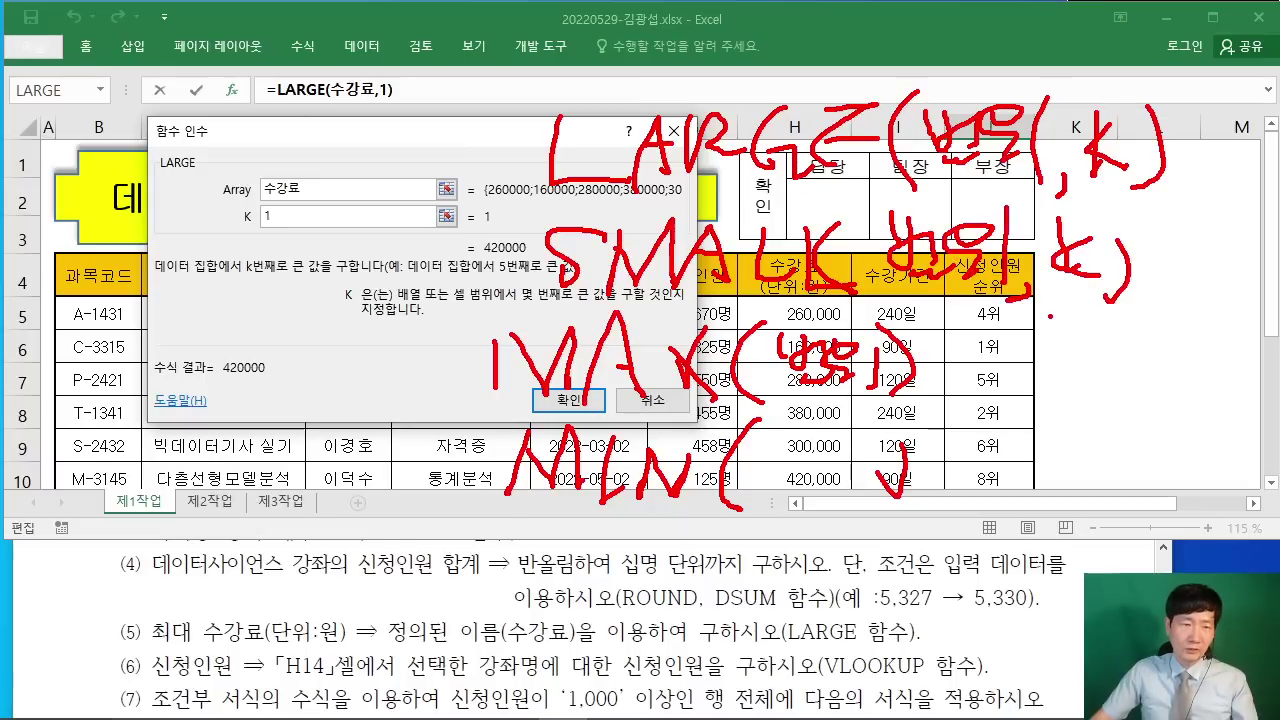
{"action": "key", "text": "Escape"}
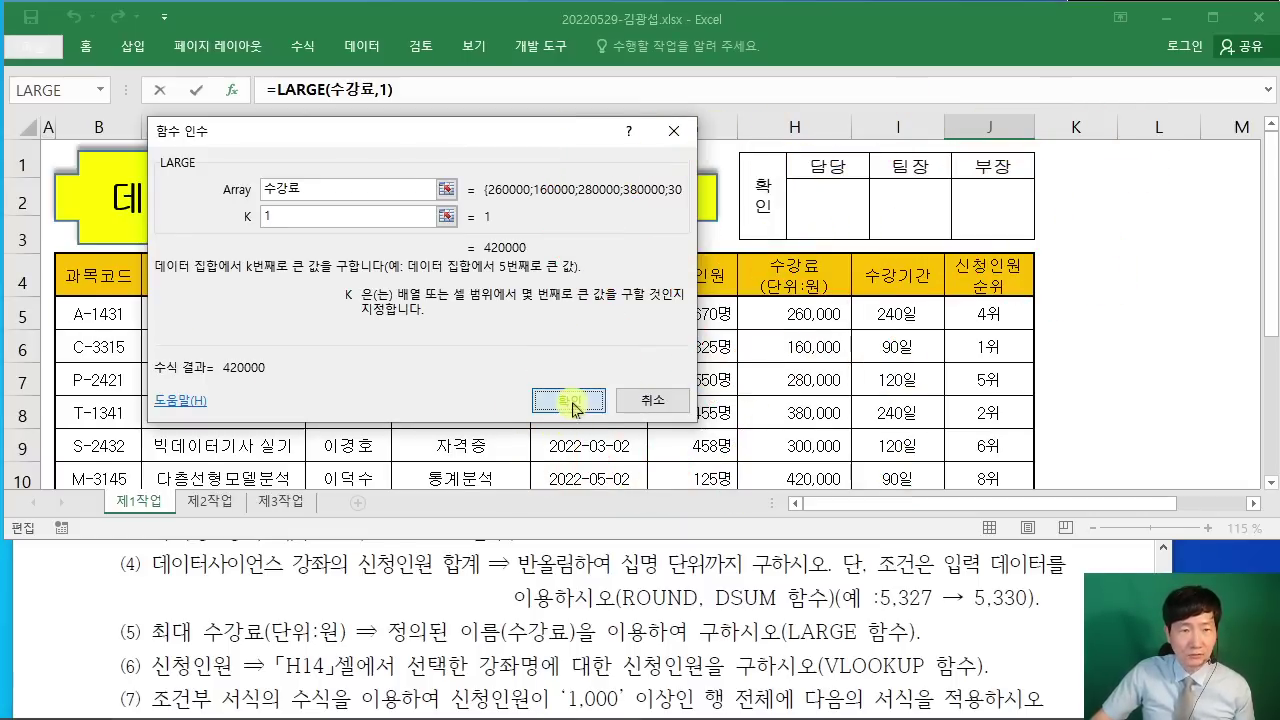
Step: Confirm =LARGE(수강료,1) showing 420000 and check it against the fees in H5:H12
{"action": "left_click", "coordinate": [570, 403]}
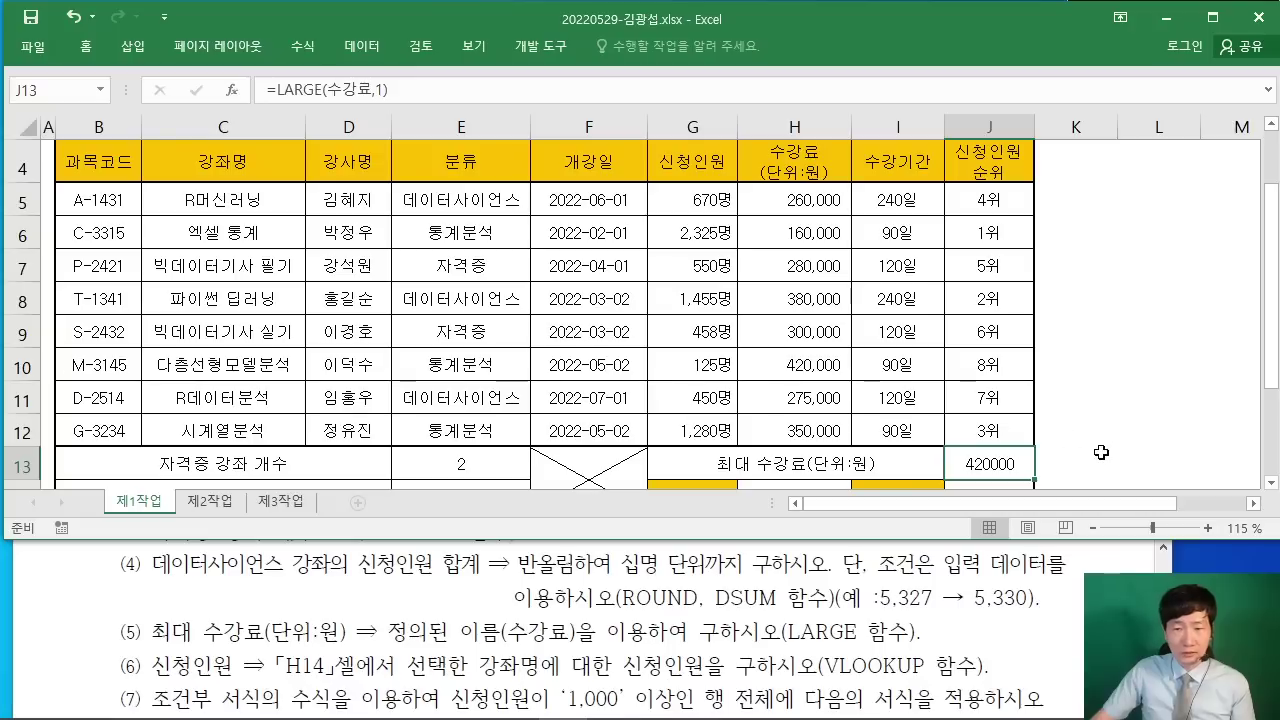
{"action": "left_click_drag", "start_coordinate": [772, 201], "coordinate": [803, 428]}
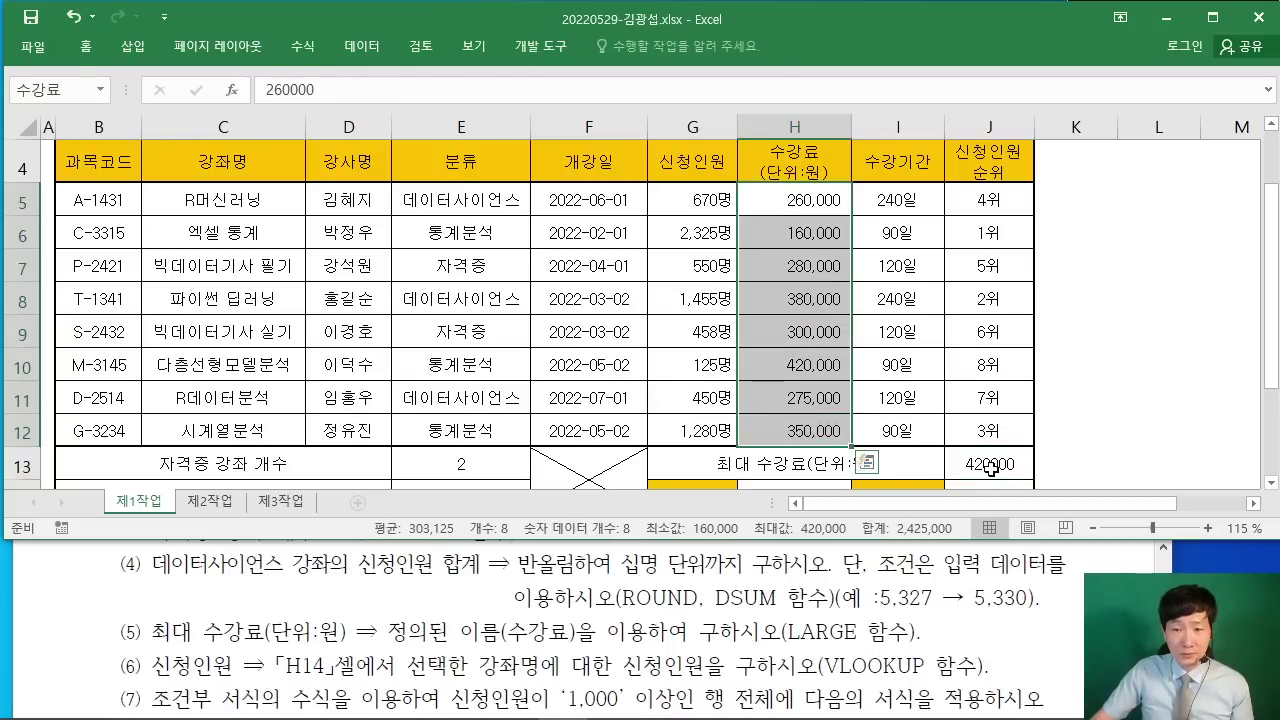
{"action": "left_click", "coordinate": [1118, 398]}
{"action": "scroll", "coordinate": [1118, 398], "scroll_direction": "down", "scroll_amount": 1}
{"action": "left_click", "coordinate": [1110, 392]}
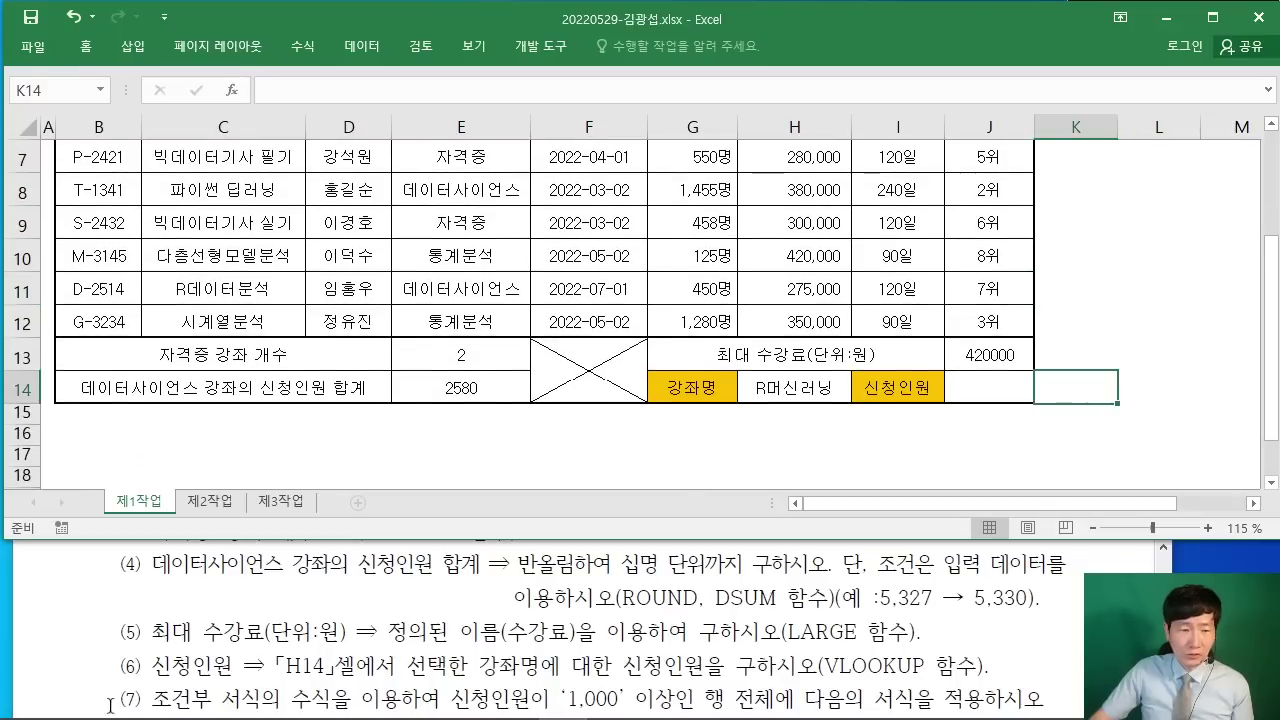
{"action": "scroll", "coordinate": [204, 660], "scroll_direction": "down", "scroll_amount": 1}
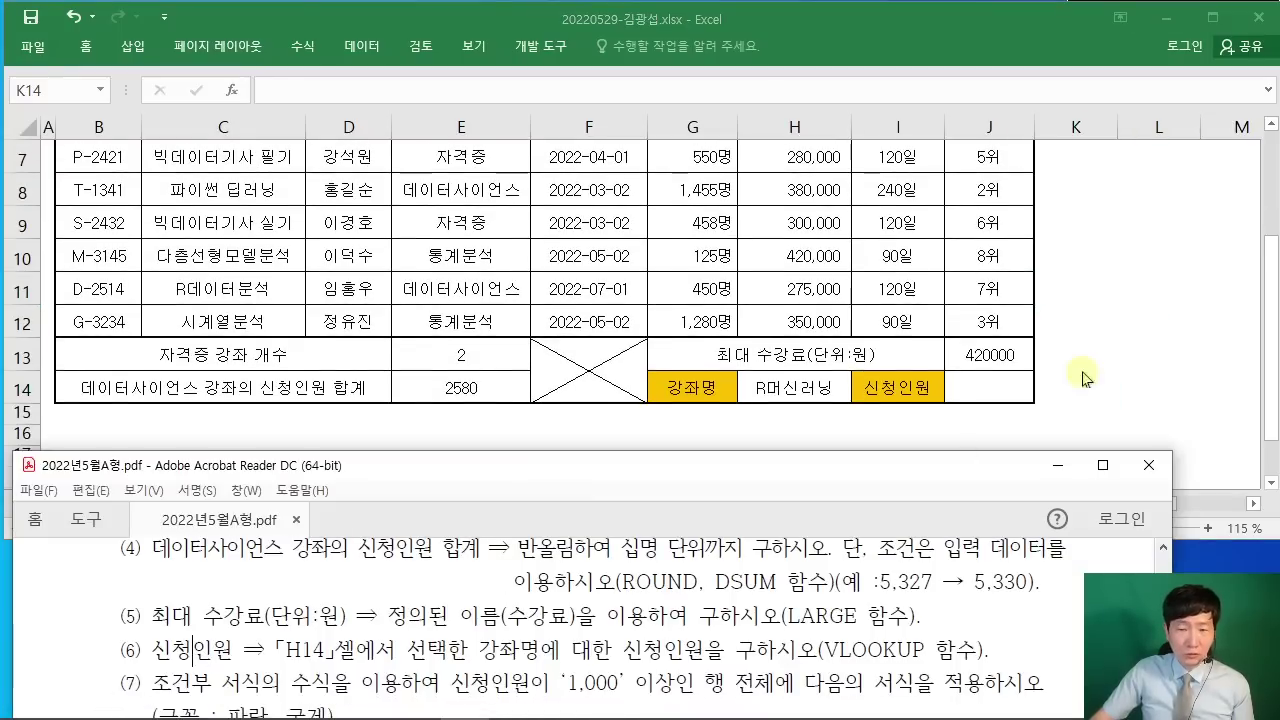
Step: Insert VLOOKUP into J14 with H14 (R머신러닝) as the Lookup_value
{"action": "left_click", "coordinate": [984, 387]}
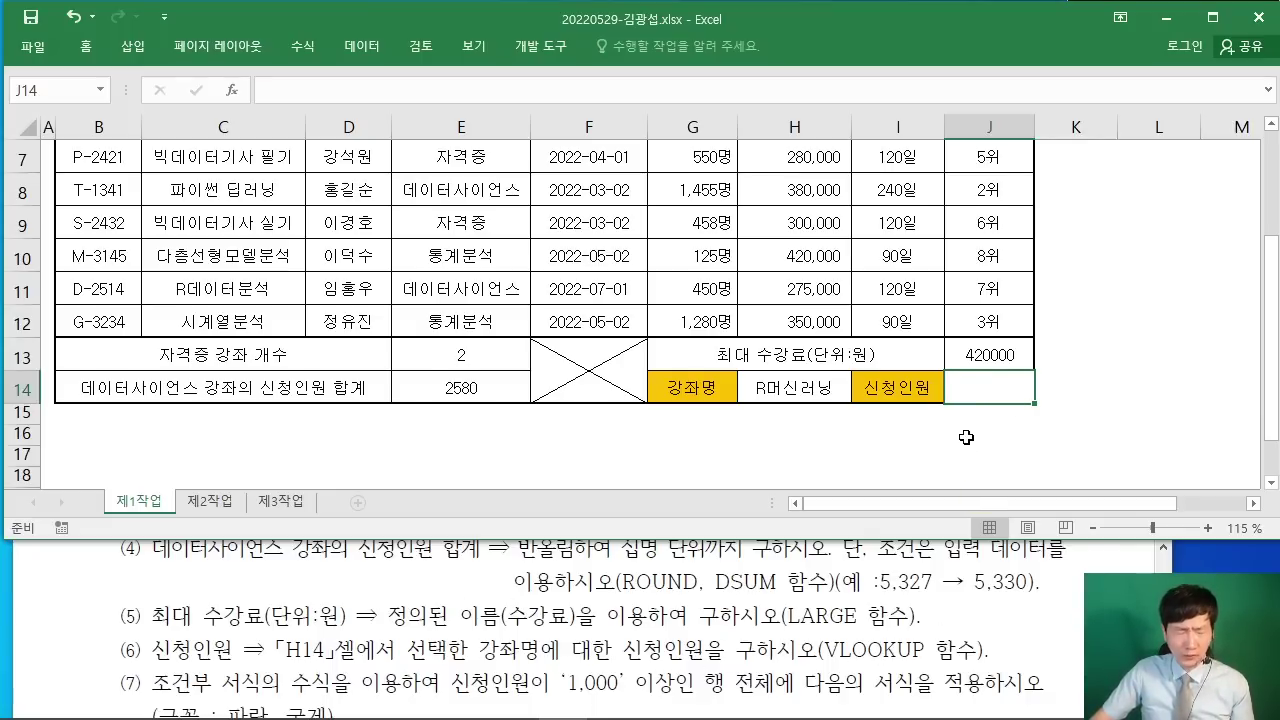
{"action": "left_click", "coordinate": [228, 95]}
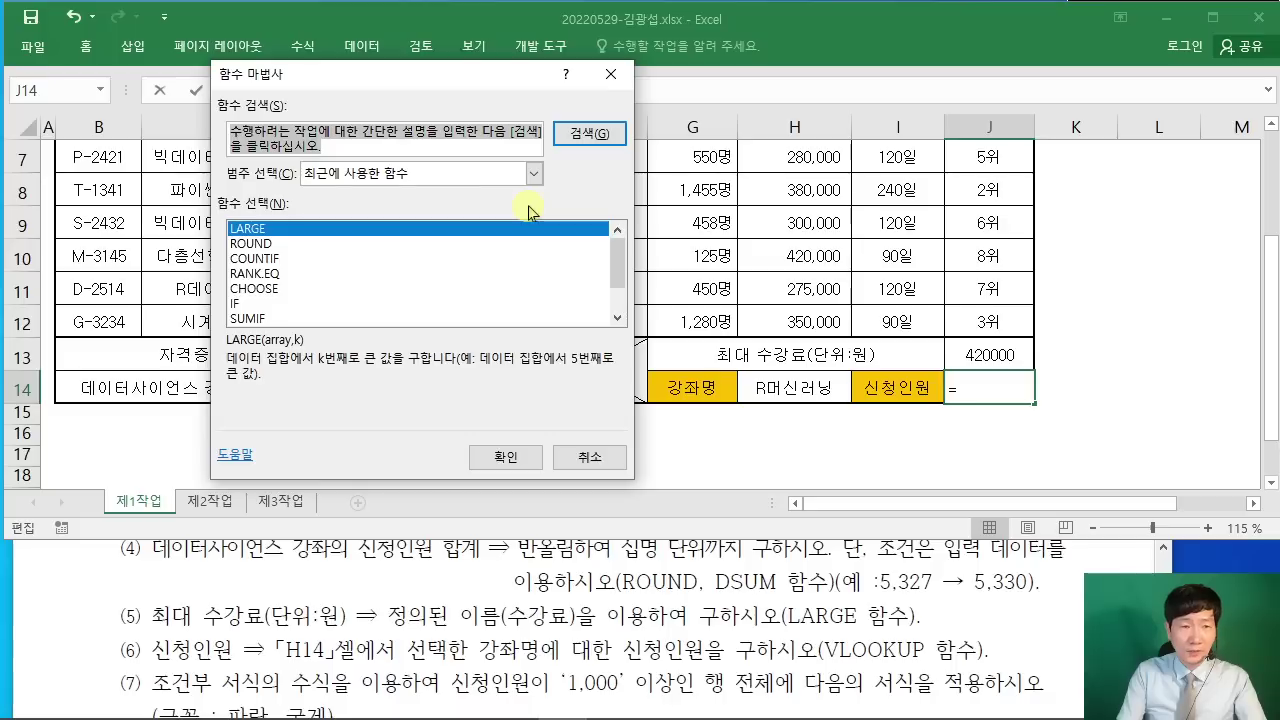
{"action": "type", "text": "ㅍ"}
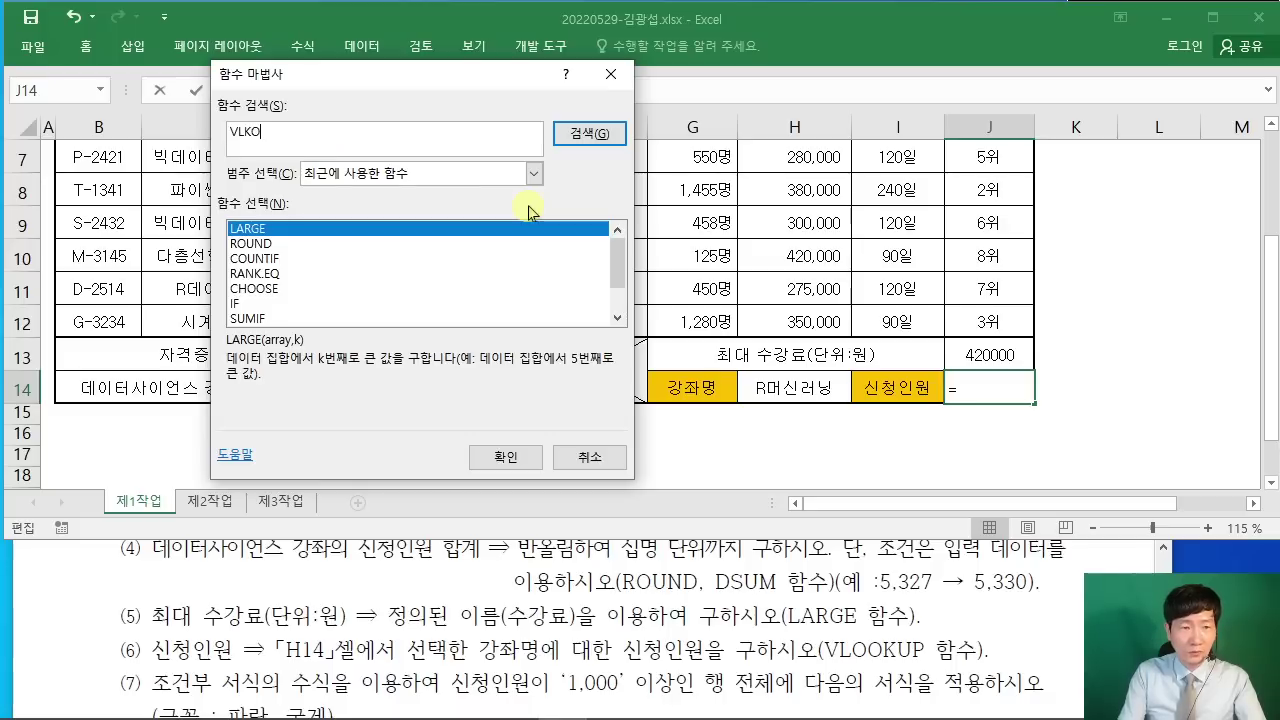
{"action": "type", "text": "LOOKUP"}
{"action": "key", "text": "Return"}
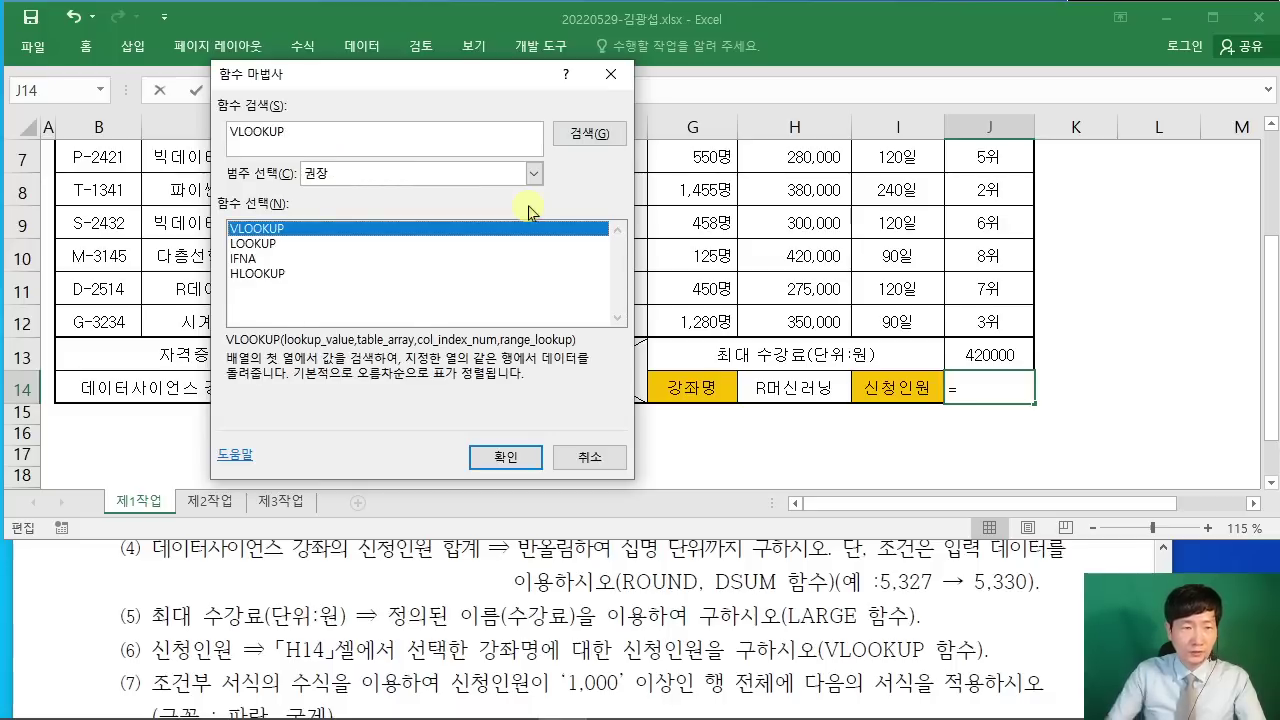
{"action": "left_click", "coordinate": [497, 450]}
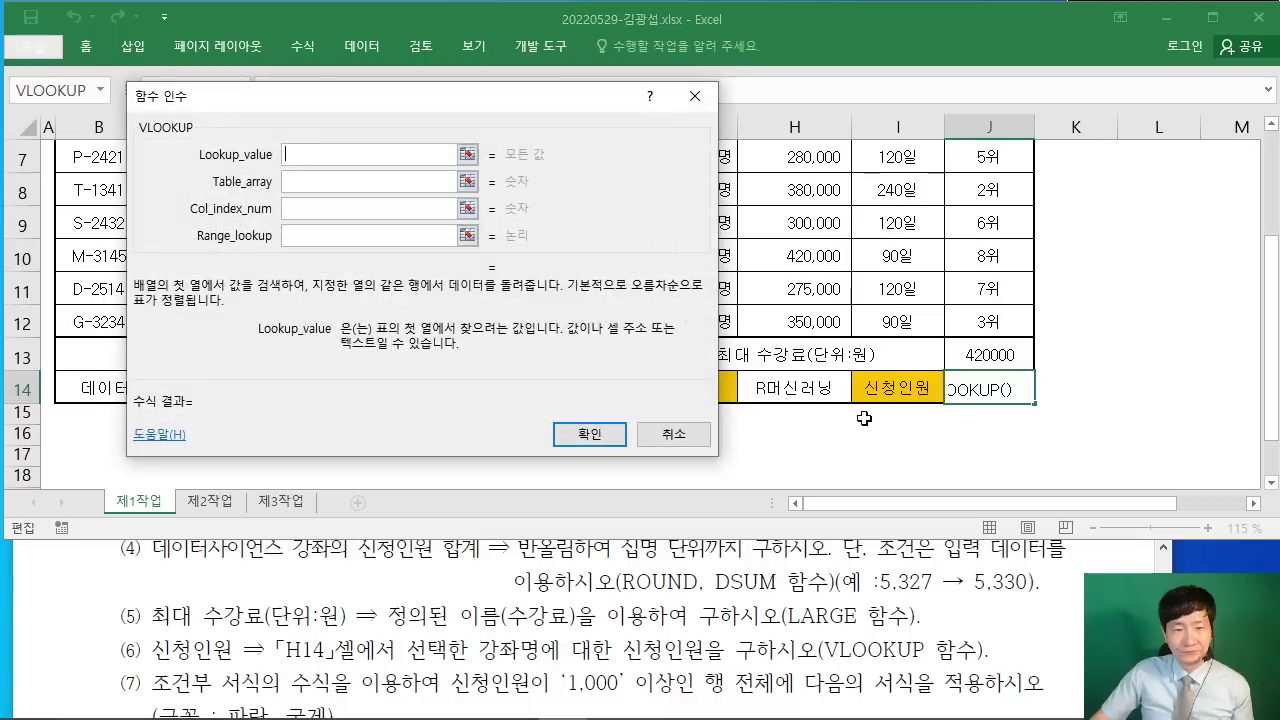
{"action": "left_click_drag", "start_coordinate": [371, 100], "coordinate": [299, 99]}
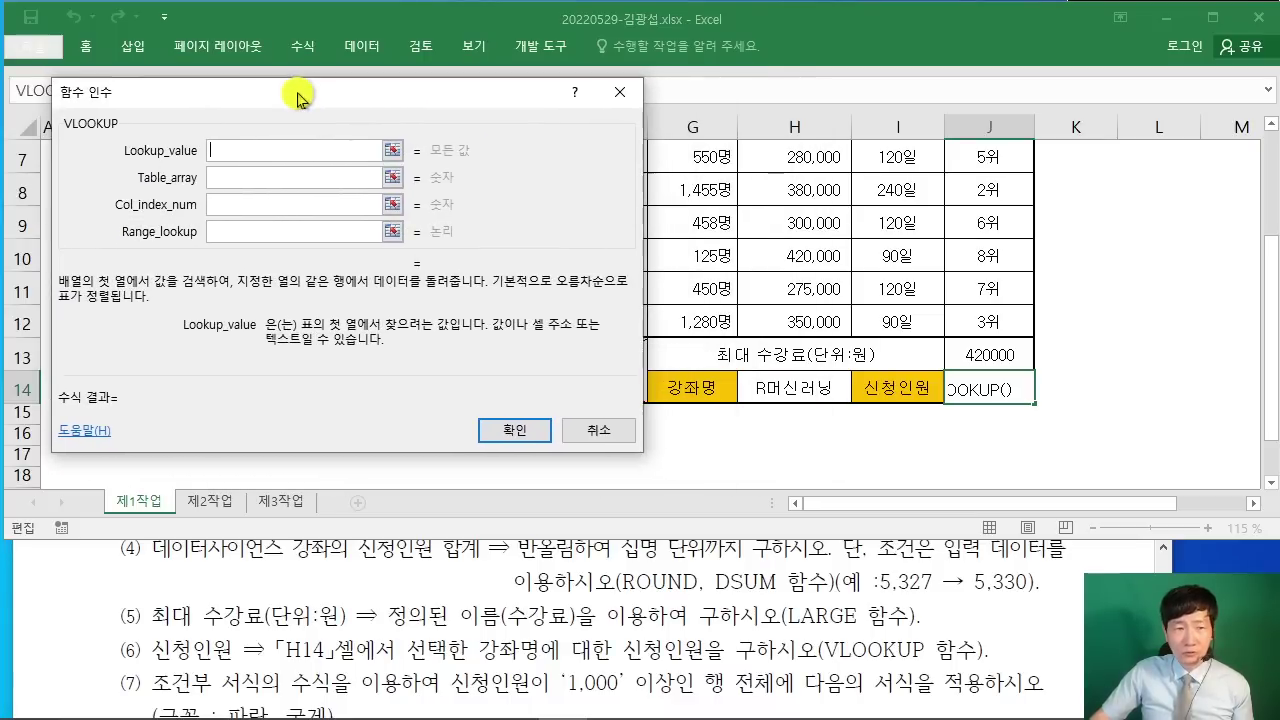
{"action": "left_click", "coordinate": [804, 382]}
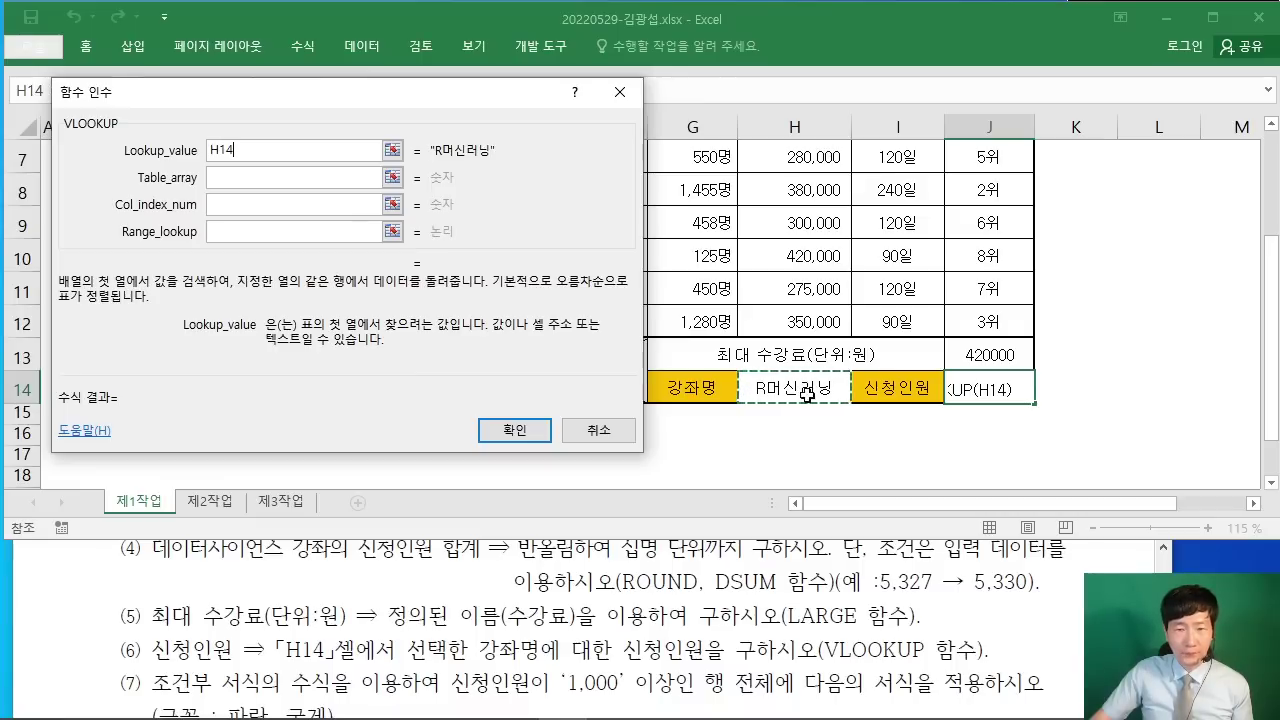
Step: Set VLOOKUP's Table_array to C5:H12
{"action": "left_click", "coordinate": [224, 177]}
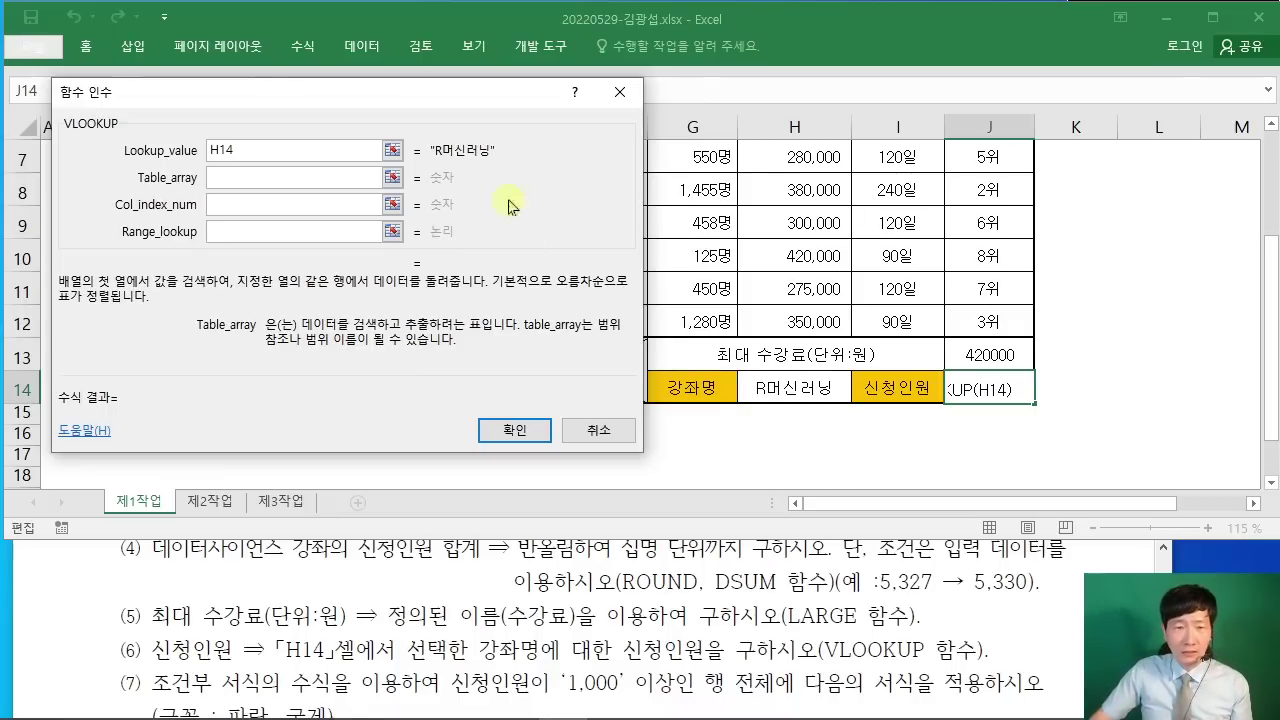
{"action": "left_click_drag", "start_coordinate": [330, 95], "coordinate": [972, 159]}
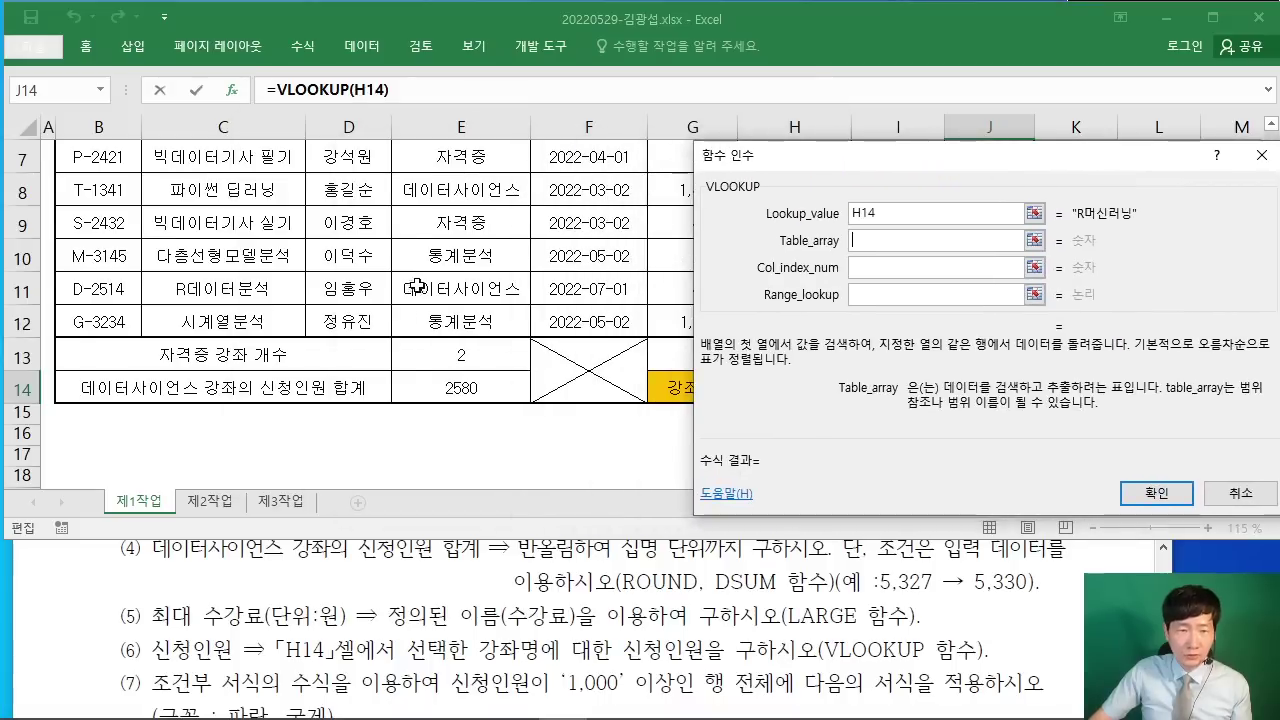
{"action": "scroll", "coordinate": [415, 287], "scroll_direction": "up", "scroll_amount": 1}
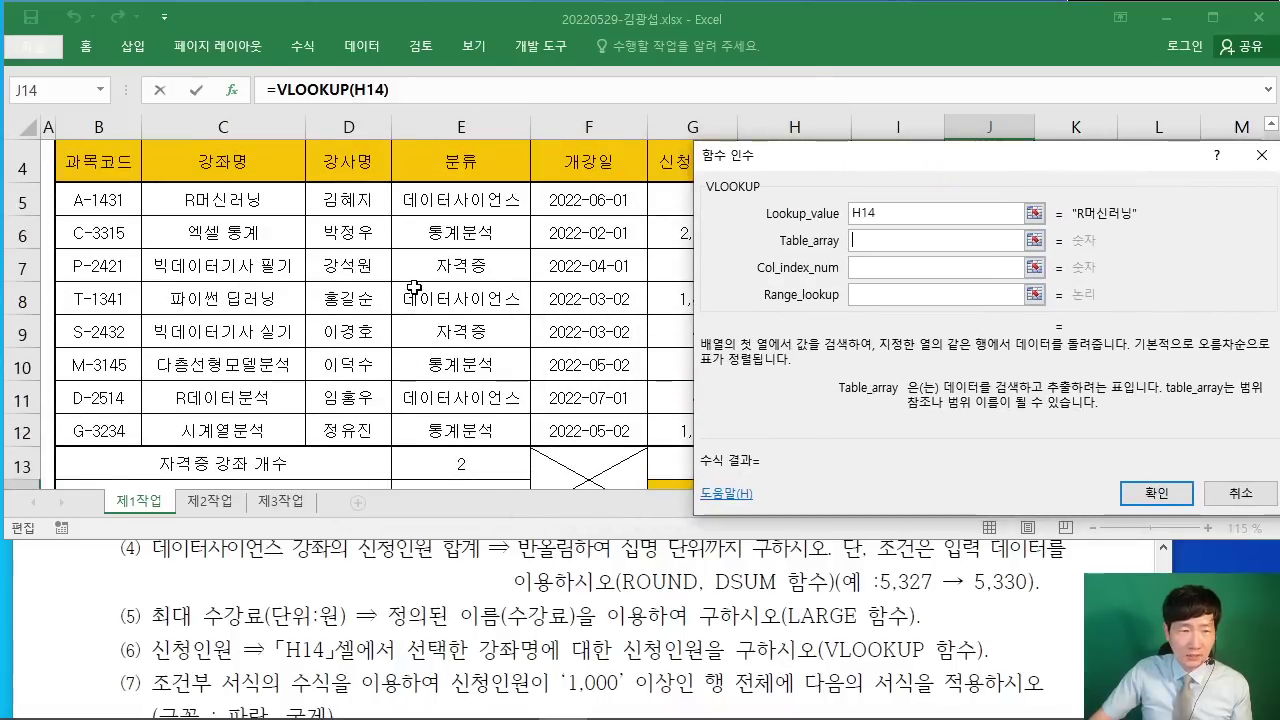
{"action": "left_click", "coordinate": [219, 200]}
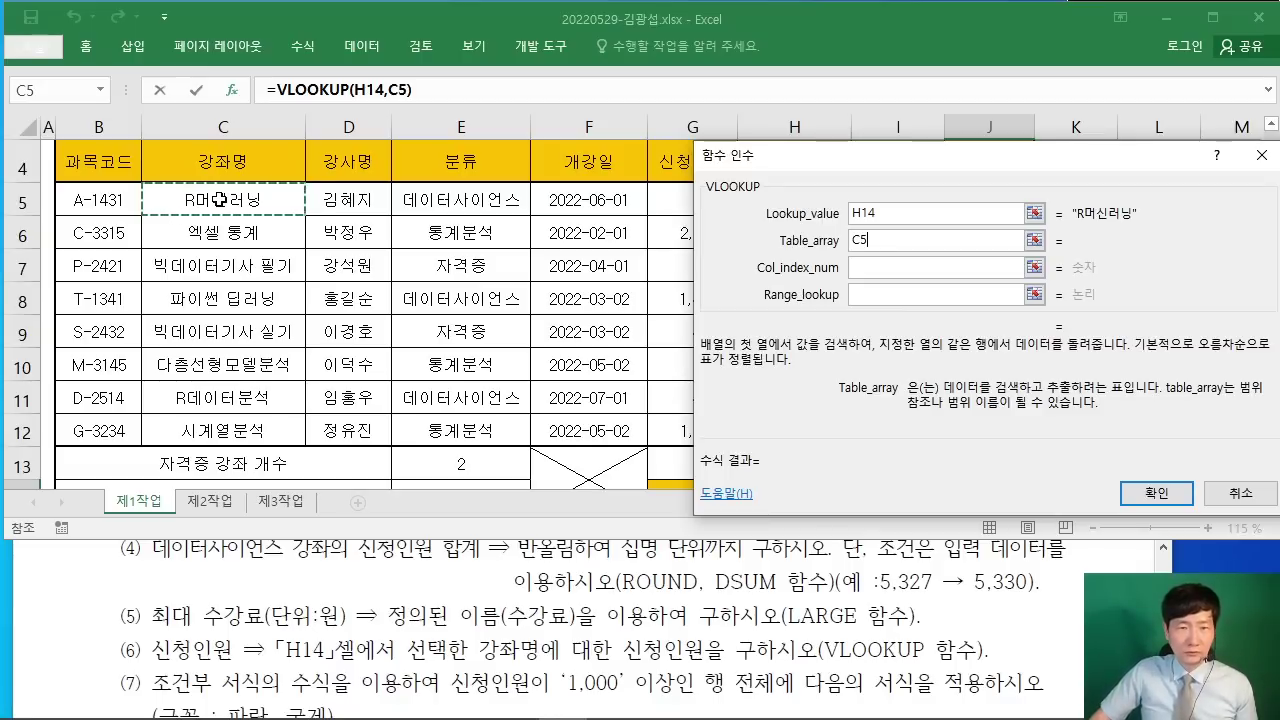
{"action": "left_click_drag", "start_coordinate": [219, 200], "coordinate": [776, 425]}
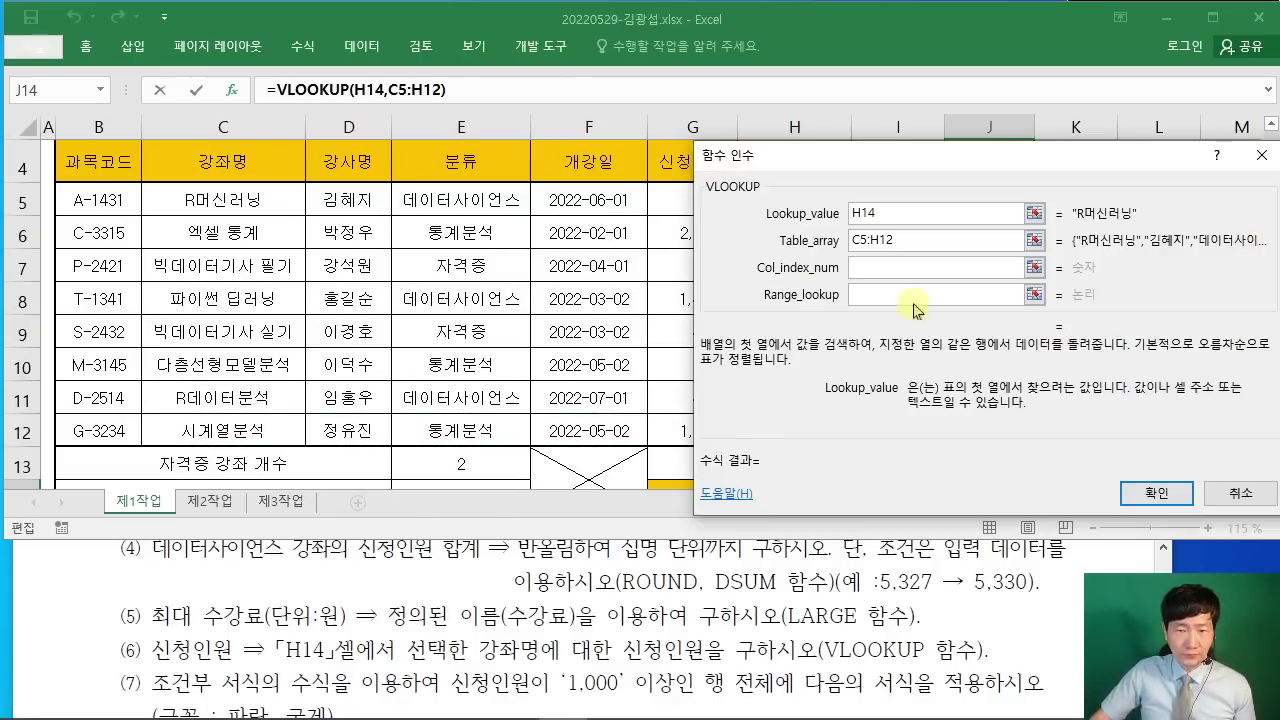
Step: Reposition the arguments box to reveal the course table and mark C5:H12 in red
{"action": "left_click_drag", "start_coordinate": [818, 168], "coordinate": [129, 187]}
{"action": "scroll", "coordinate": [882, 353], "scroll_direction": "down", "scroll_amount": 1}
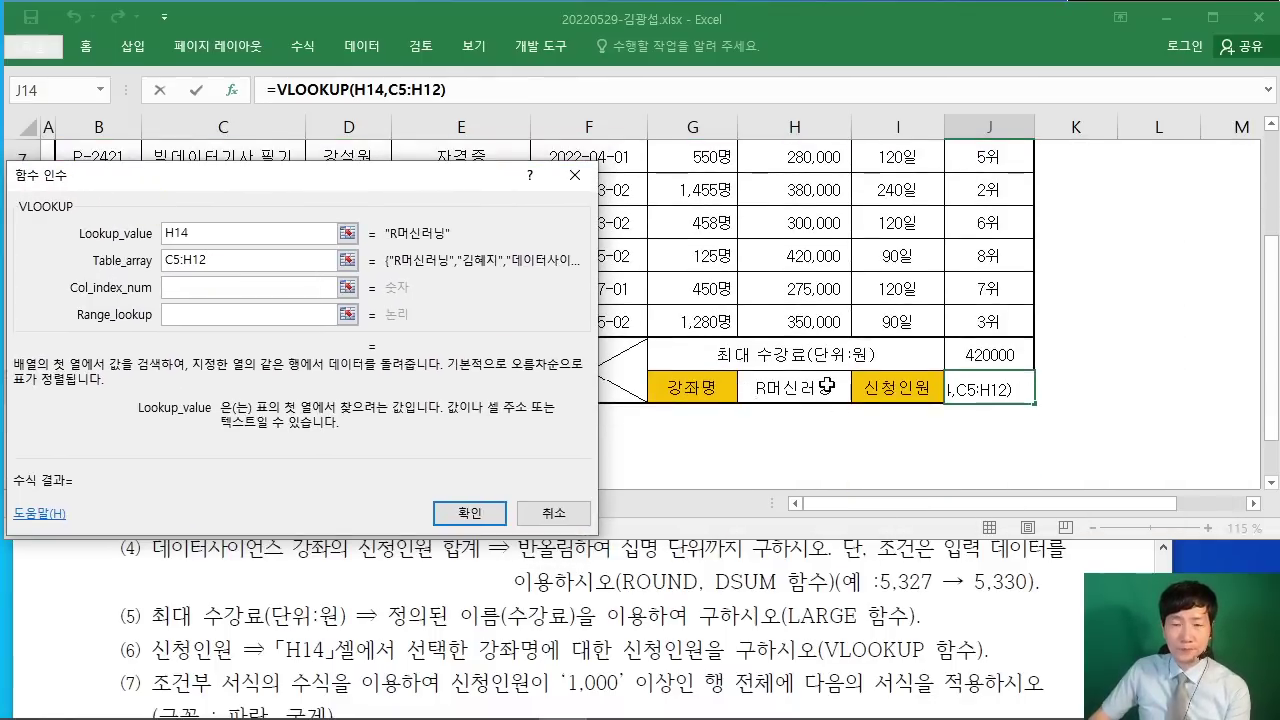
{"action": "left_click_drag", "start_coordinate": [286, 183], "coordinate": [940, 181]}
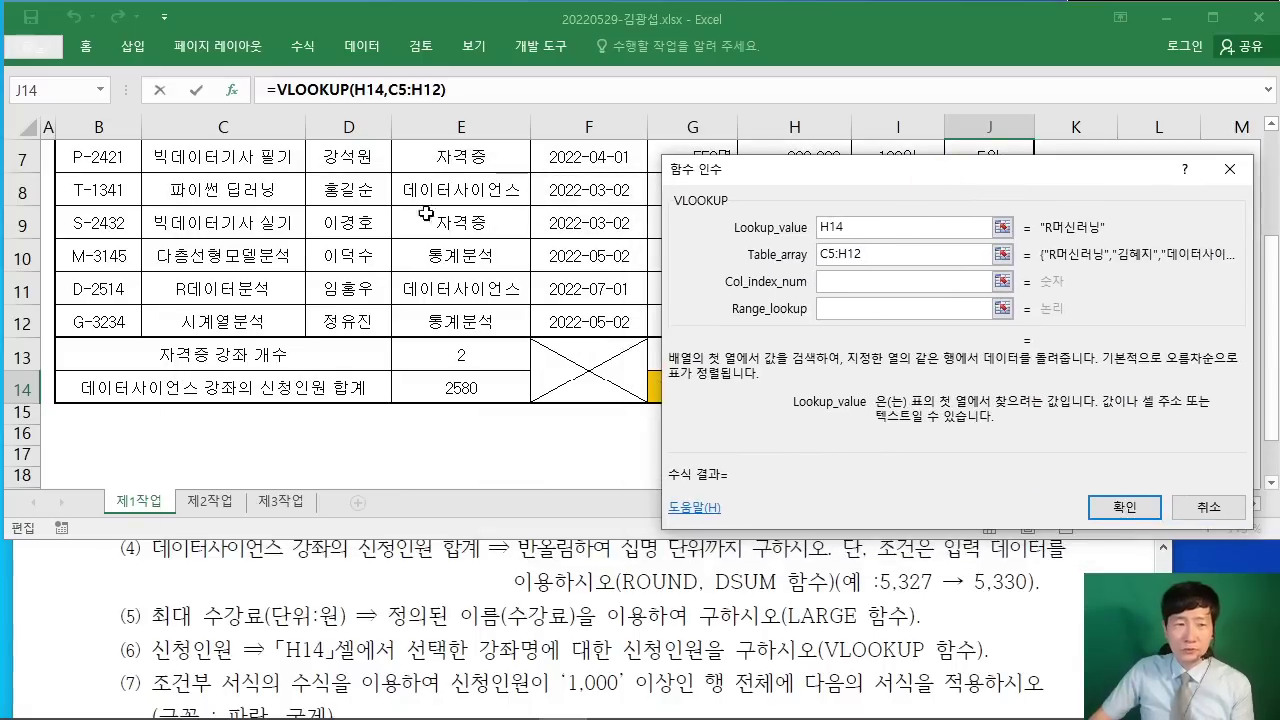
{"action": "scroll", "coordinate": [370, 216], "scroll_direction": "up", "scroll_amount": 1}
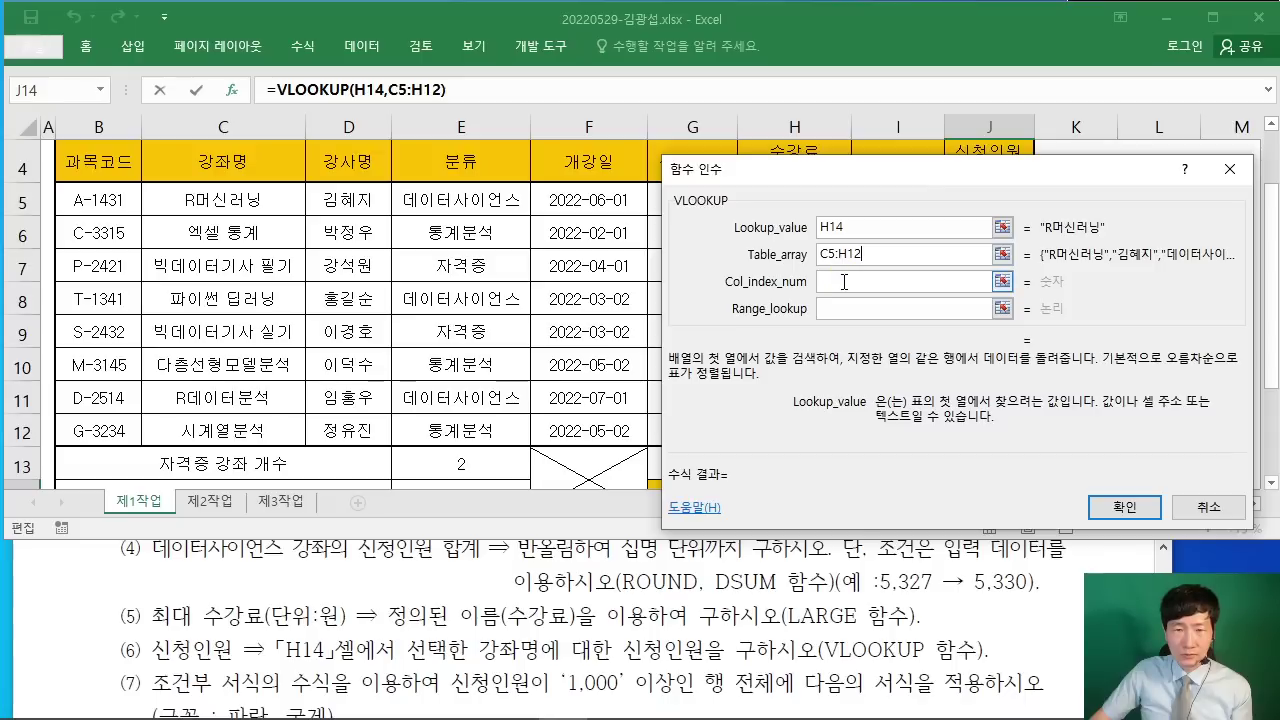
{"action": "left_click_drag", "start_coordinate": [845, 169], "coordinate": [972, 79]}
{"action": "scroll", "coordinate": [770, 350], "scroll_direction": "up", "scroll_amount": 1}
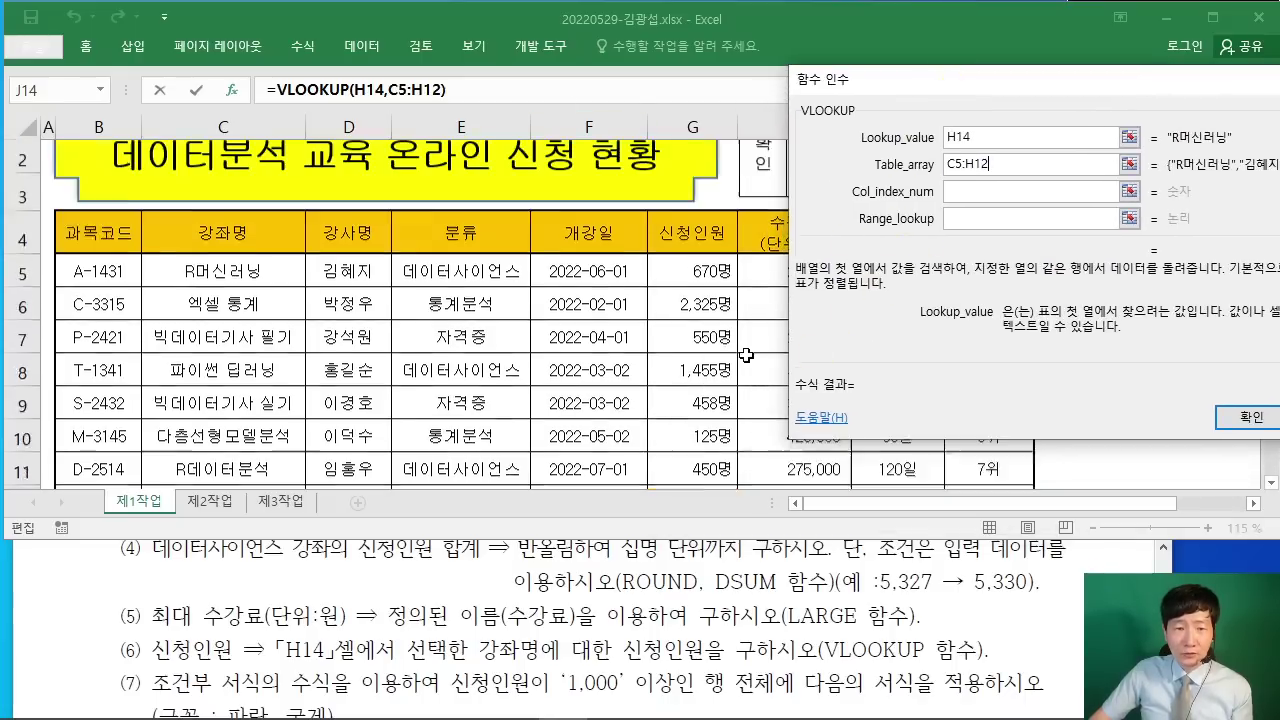
{"action": "left_click_drag", "start_coordinate": [866, 93], "coordinate": [928, 97]}
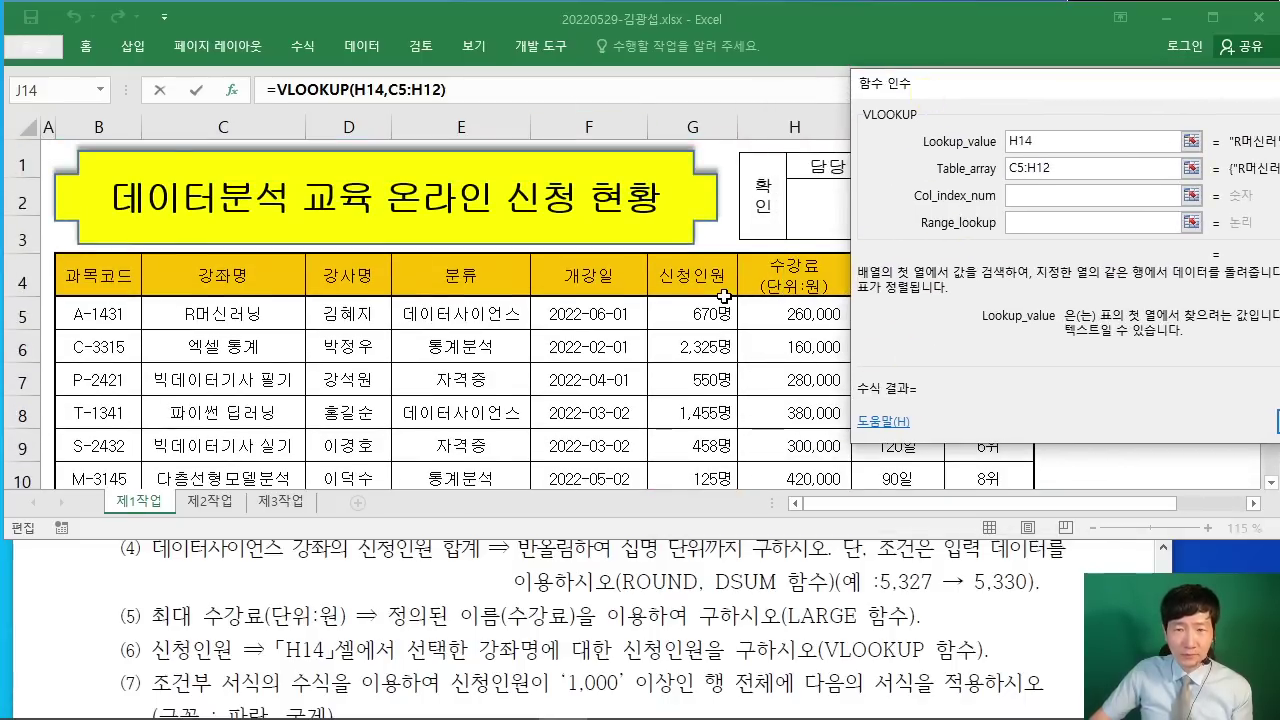
{"action": "scroll", "coordinate": [742, 331], "scroll_direction": "down", "scroll_amount": 1}
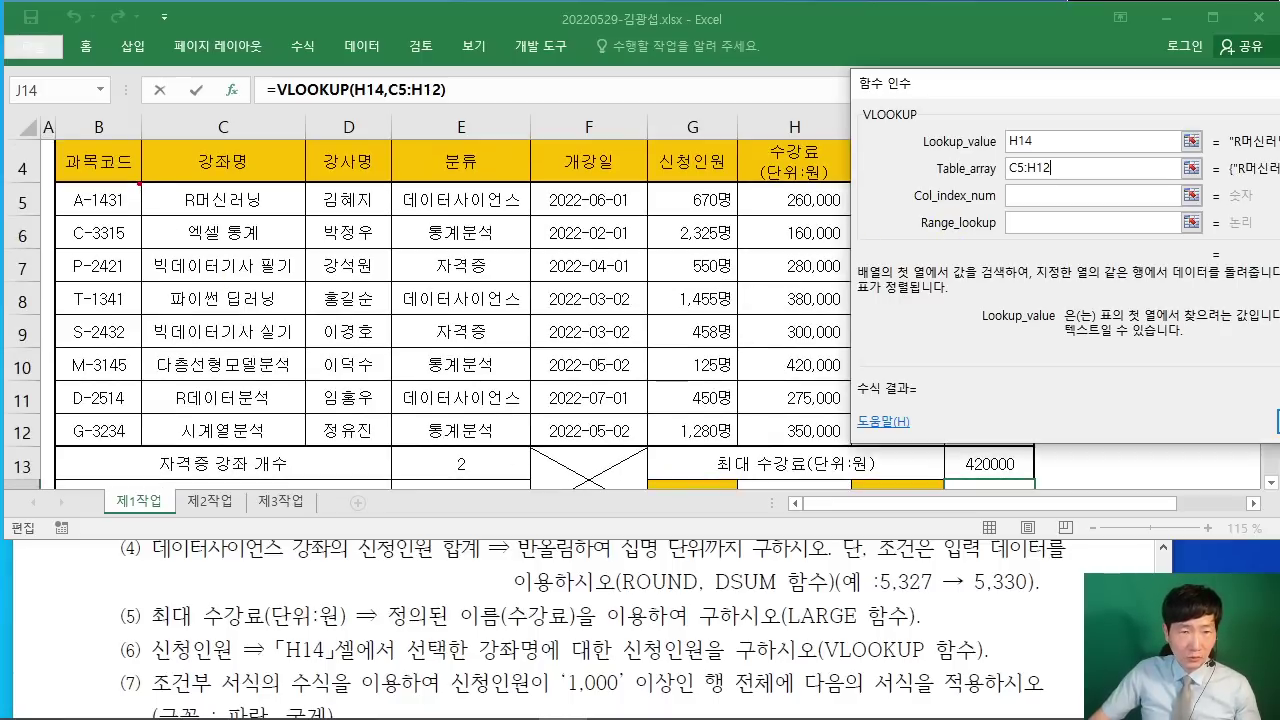
{"action": "mouse_move", "coordinate": [139, 183]}
{"action": "left_mouse_down"}
{"action": "mouse_move", "coordinate": [850, 416]}
{"action": "mouse_move", "coordinate": [878, 456]}
{"action": "mouse_move", "coordinate": [850, 444]}
{"action": "left_mouse_up"}
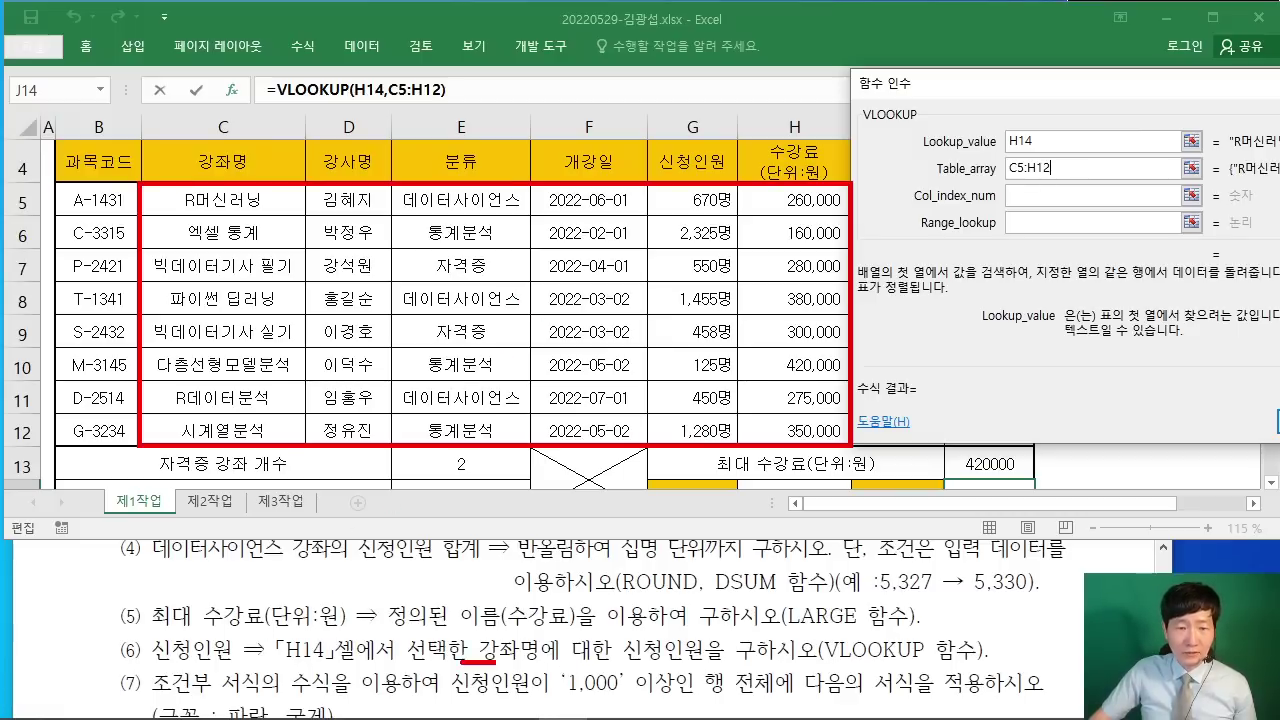
{"action": "left_click_drag", "start_coordinate": [624, 662], "coordinate": [720, 660]}
{"action": "left_click_drag", "start_coordinate": [658, 604], "coordinate": [705, 590]}
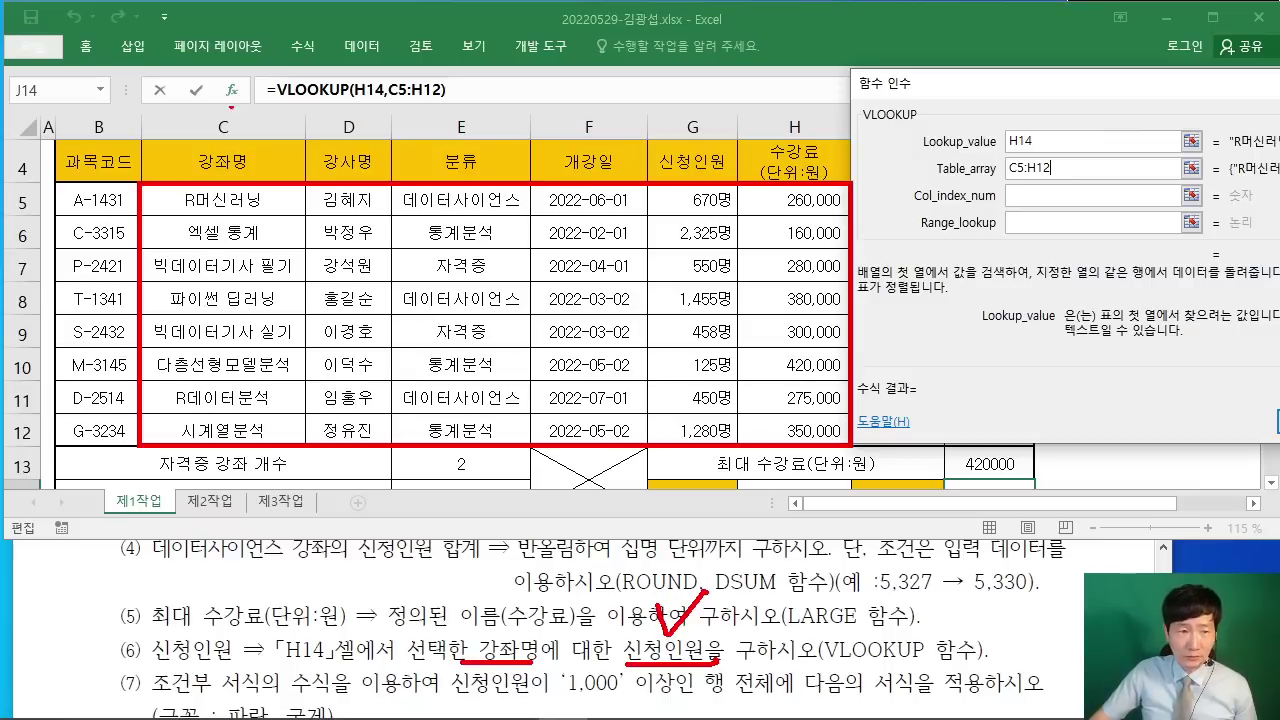
{"action": "left_click_drag", "start_coordinate": [236, 130], "coordinate": [257, 128]}
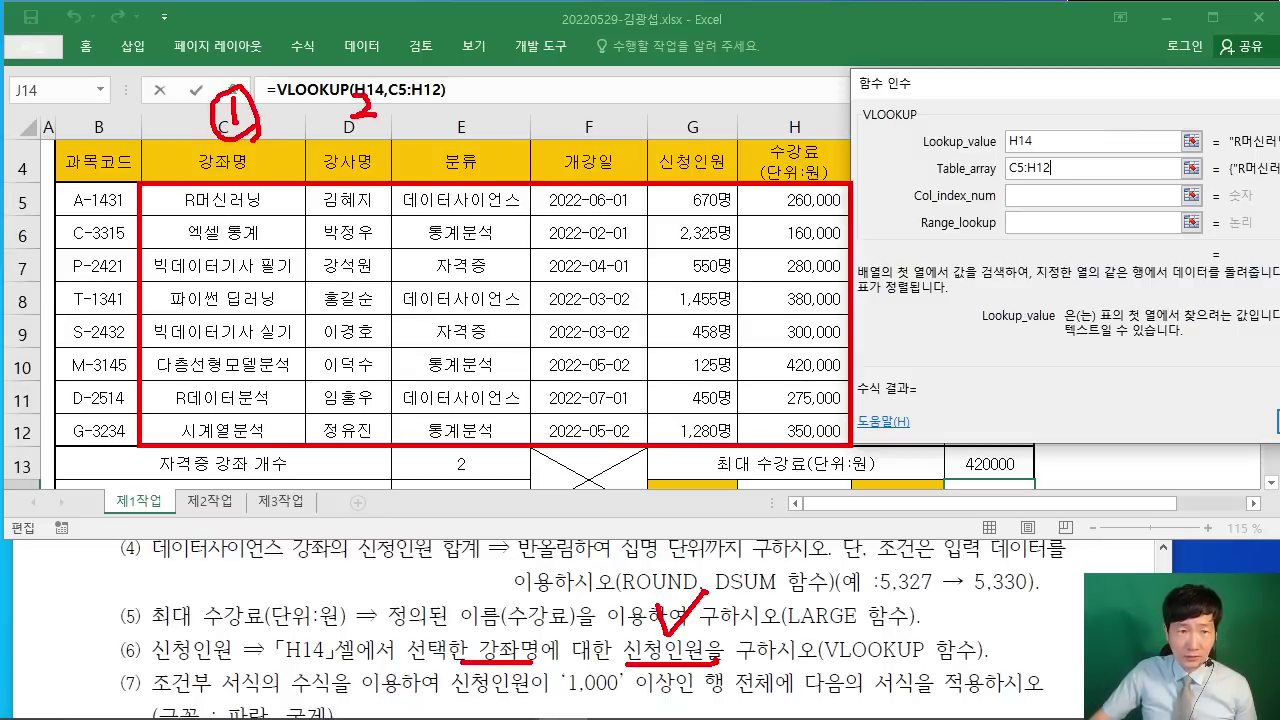
{"action": "left_click_drag", "start_coordinate": [372, 128], "coordinate": [384, 100]}
{"action": "left_click_drag", "start_coordinate": [489, 86], "coordinate": [490, 102]}
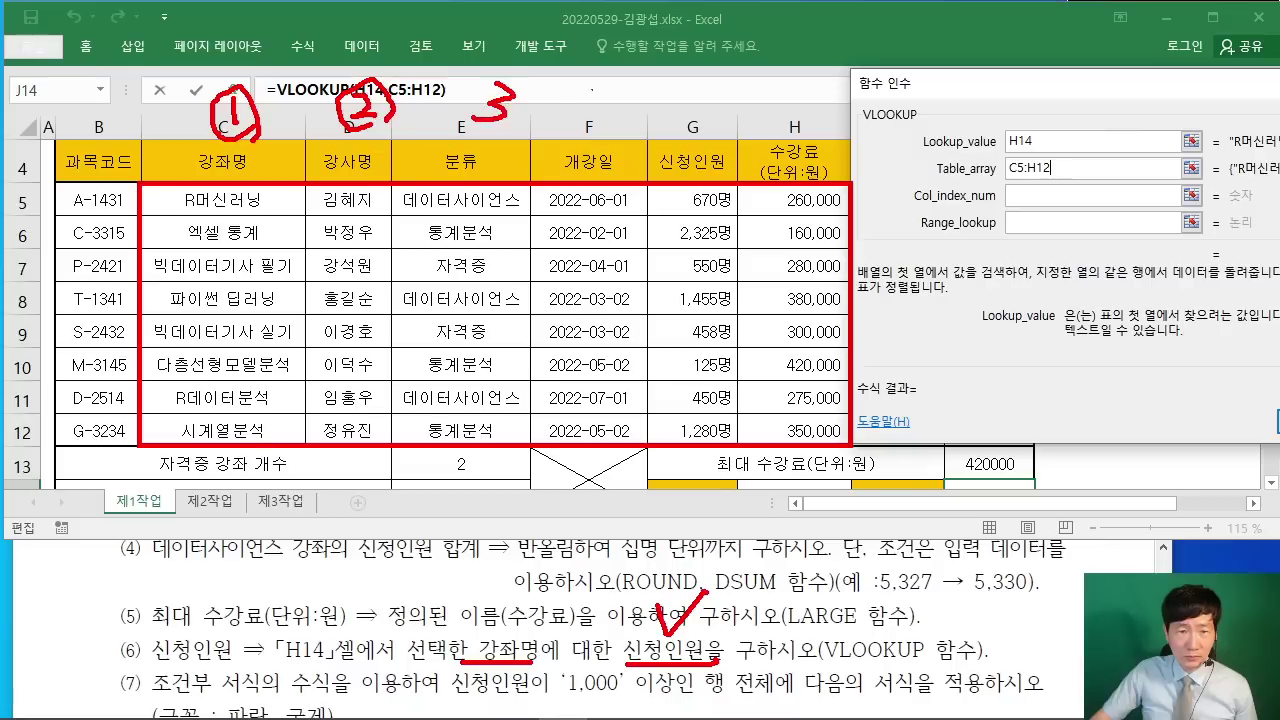
{"action": "left_click_drag", "start_coordinate": [603, 78], "coordinate": [610, 118]}
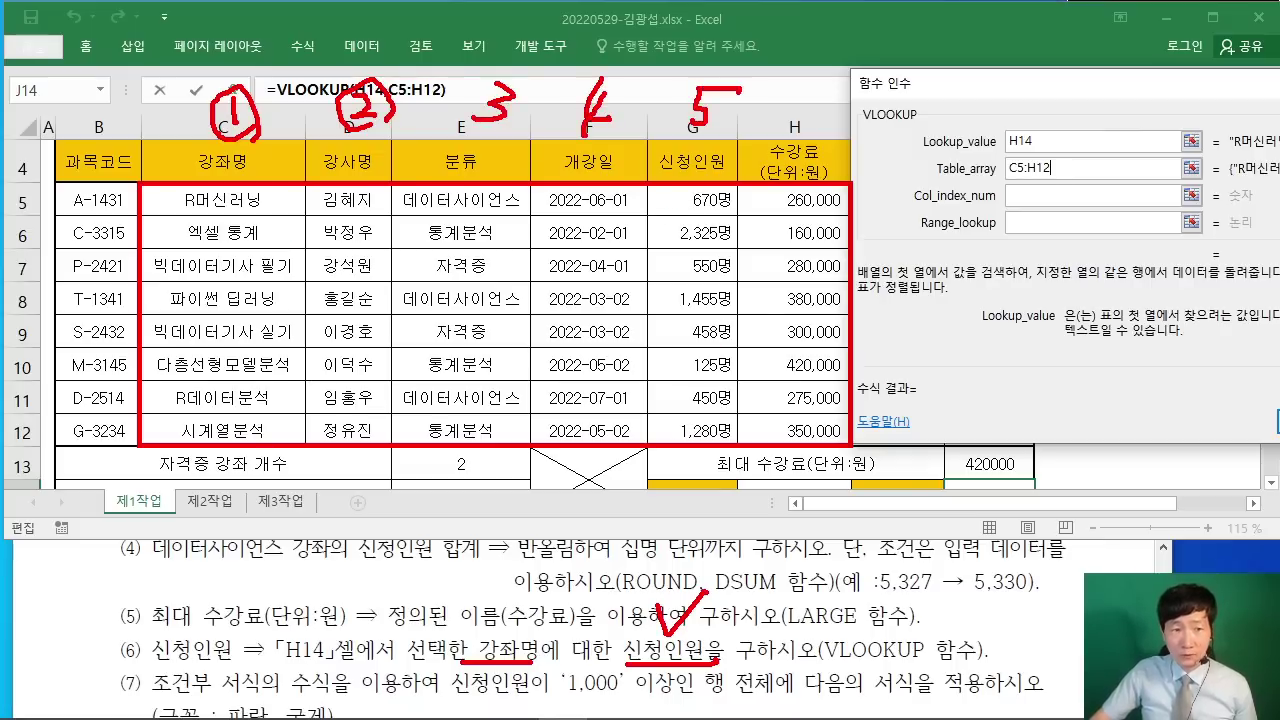
{"action": "key", "text": "Escape"}
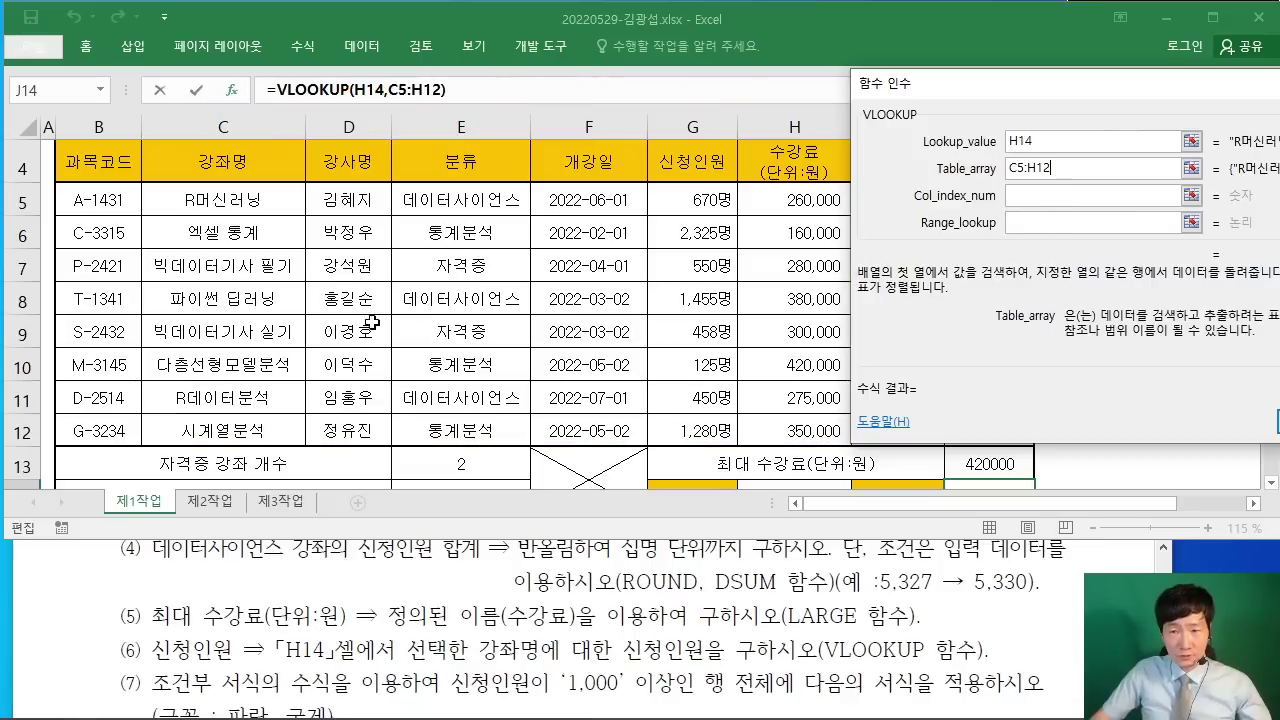
Step: Set Col_index_num to 5 and Range_lookup to FALSE, so J14 shows 670
{"action": "left_click", "coordinate": [1066, 196]}
{"action": "type", "text": "5"}
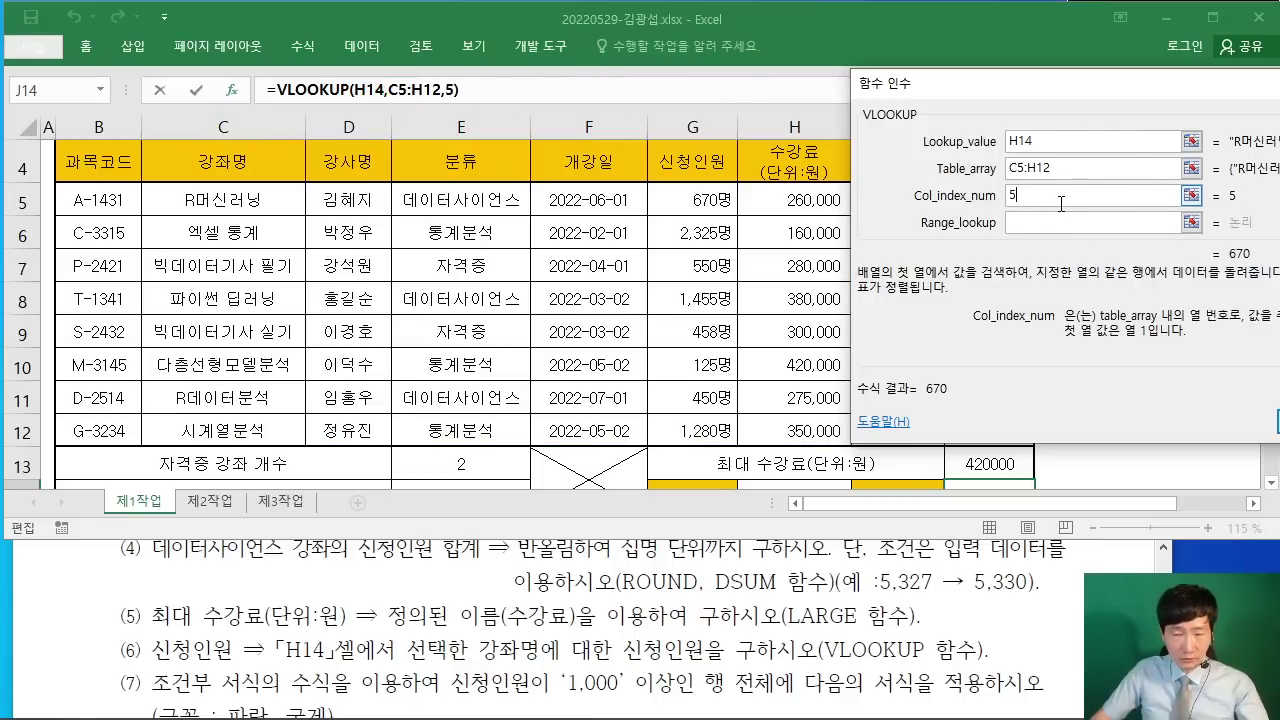
{"action": "left_click", "coordinate": [1050, 224]}
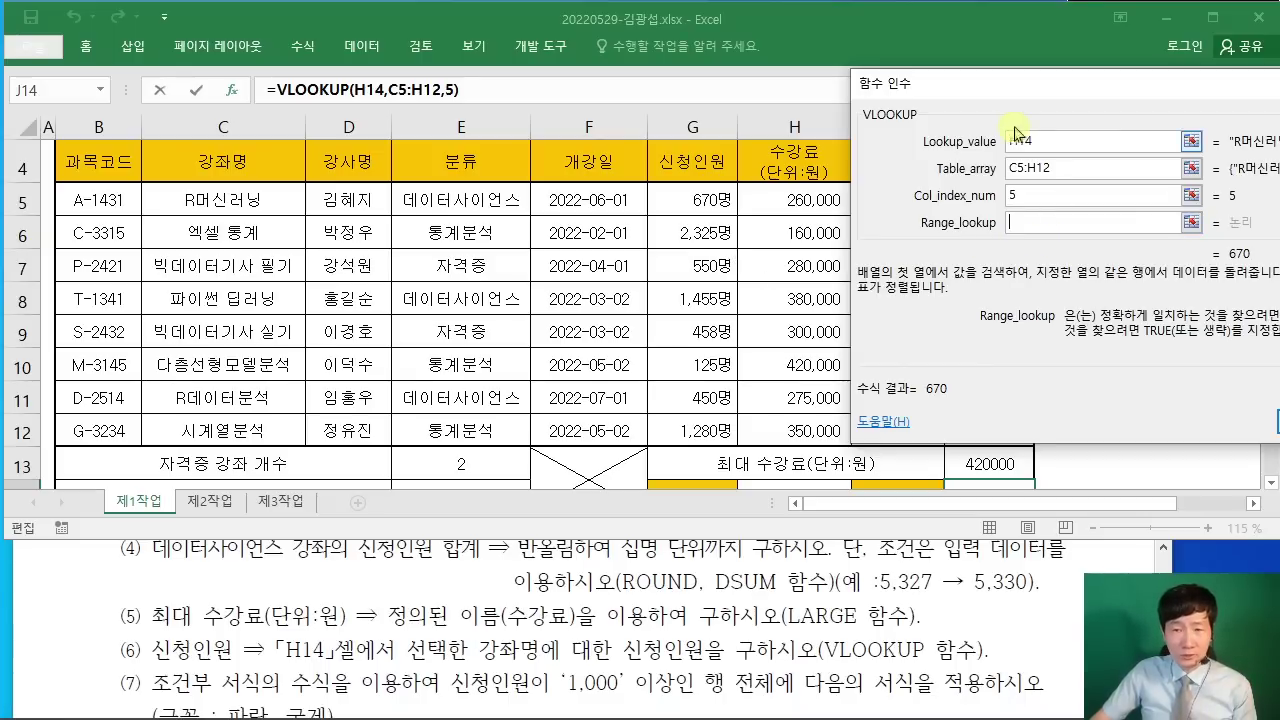
{"action": "left_click_drag", "start_coordinate": [996, 88], "coordinate": [486, 118]}
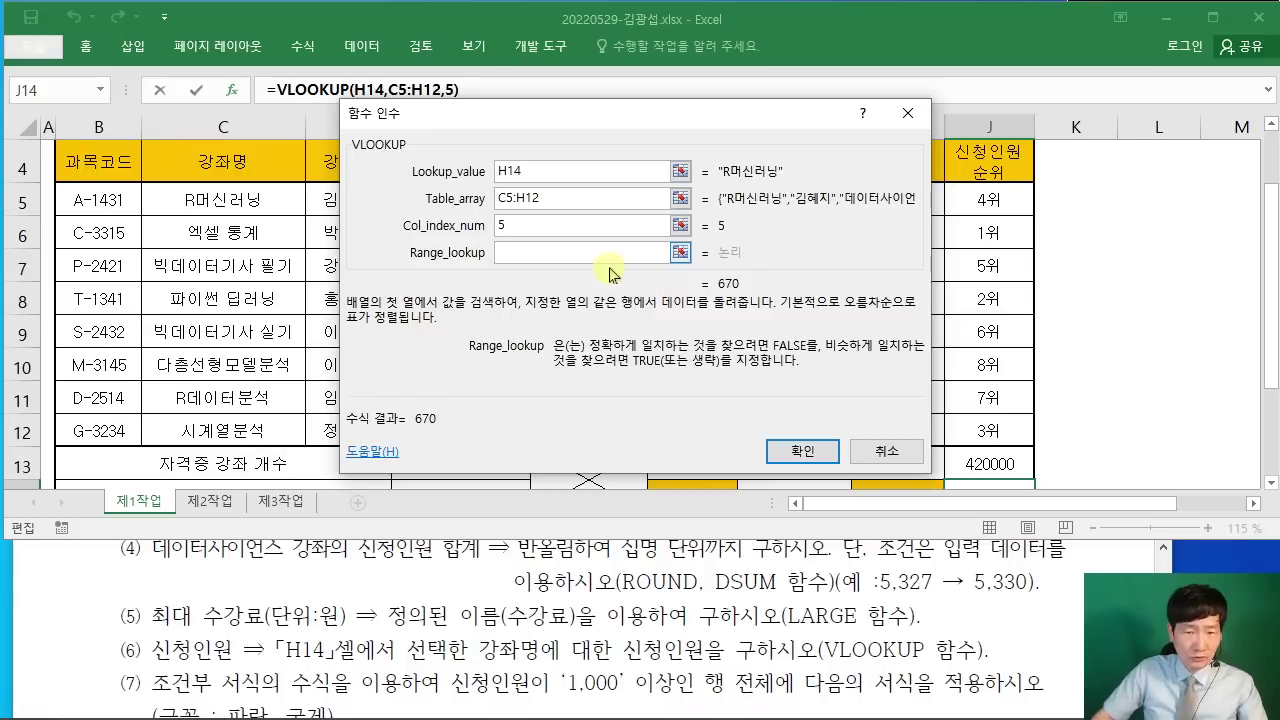
{"action": "type", "text": "FAL"}
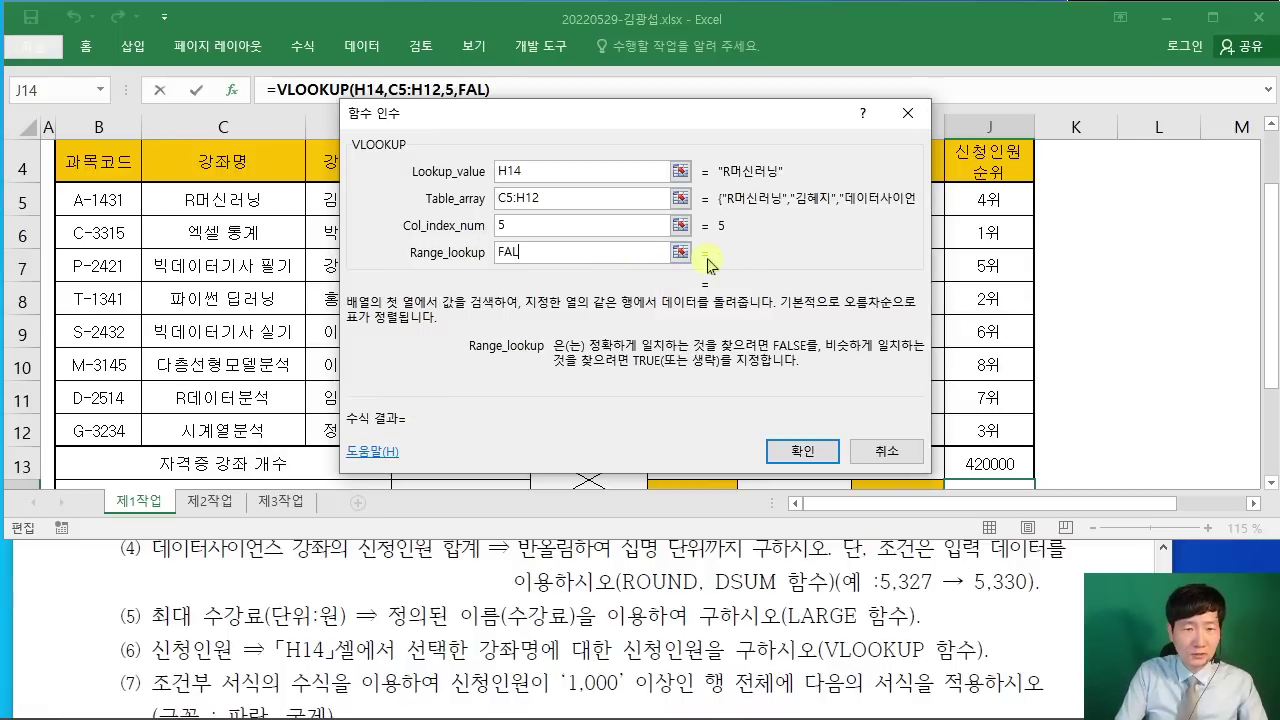
{"action": "type", "text": "SE"}
{"action": "left_click_drag", "start_coordinate": [486, 115], "coordinate": [474, 183]}
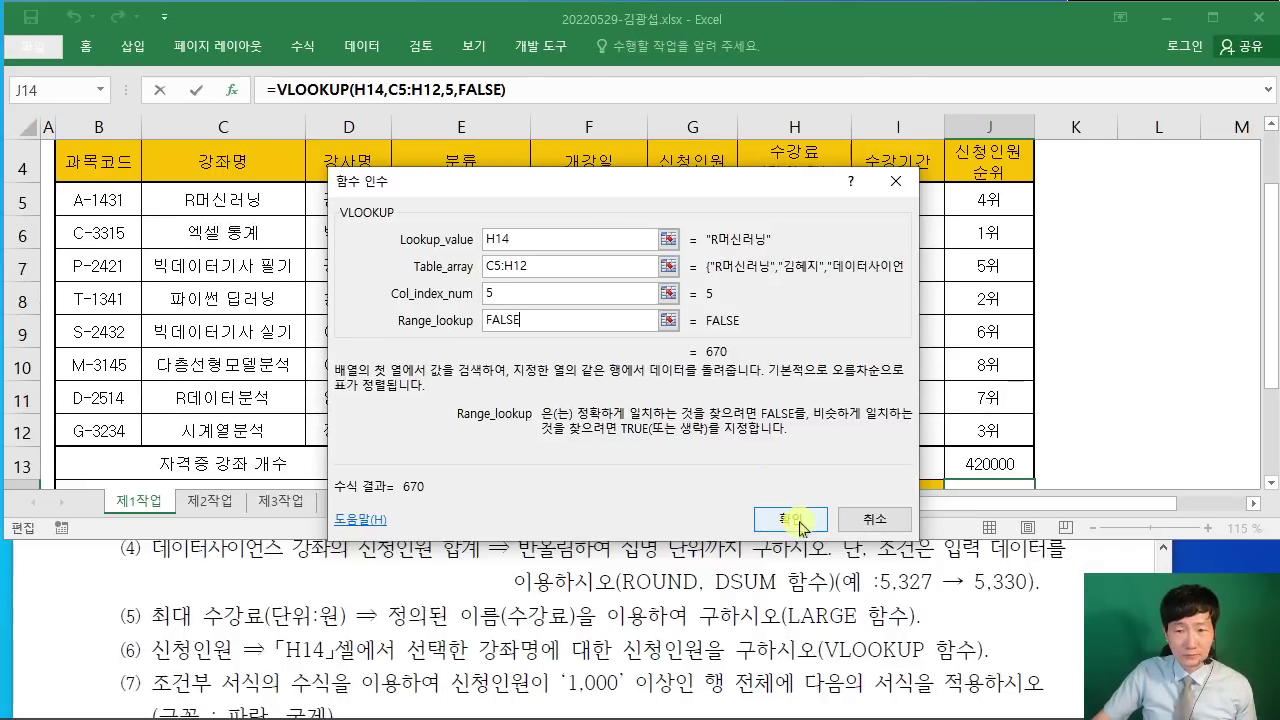
{"action": "left_click", "coordinate": [790, 519]}
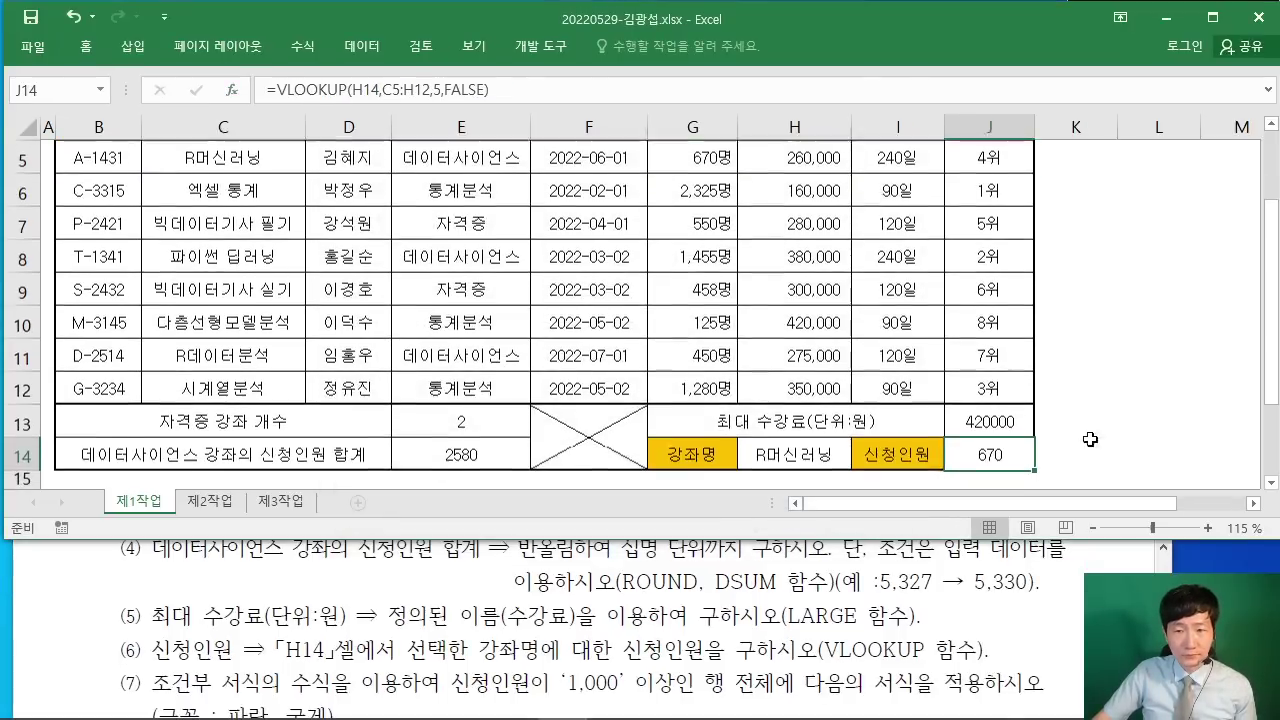
{"action": "left_click", "coordinate": [1075, 421]}
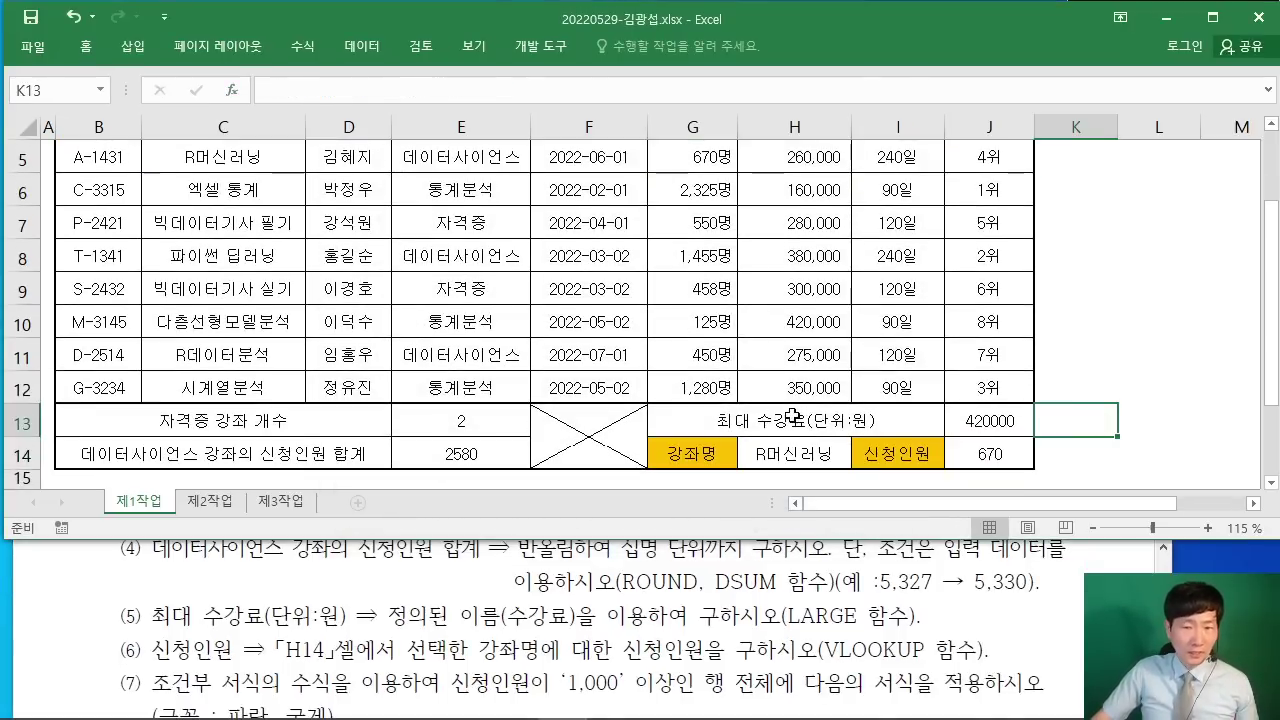
Step: Check the task in the PDF, then select the course data B5:J12 in Excel
{"action": "left_click", "coordinate": [57, 595]}
{"action": "scroll", "coordinate": [60, 596], "scroll_direction": "down", "scroll_amount": 5}
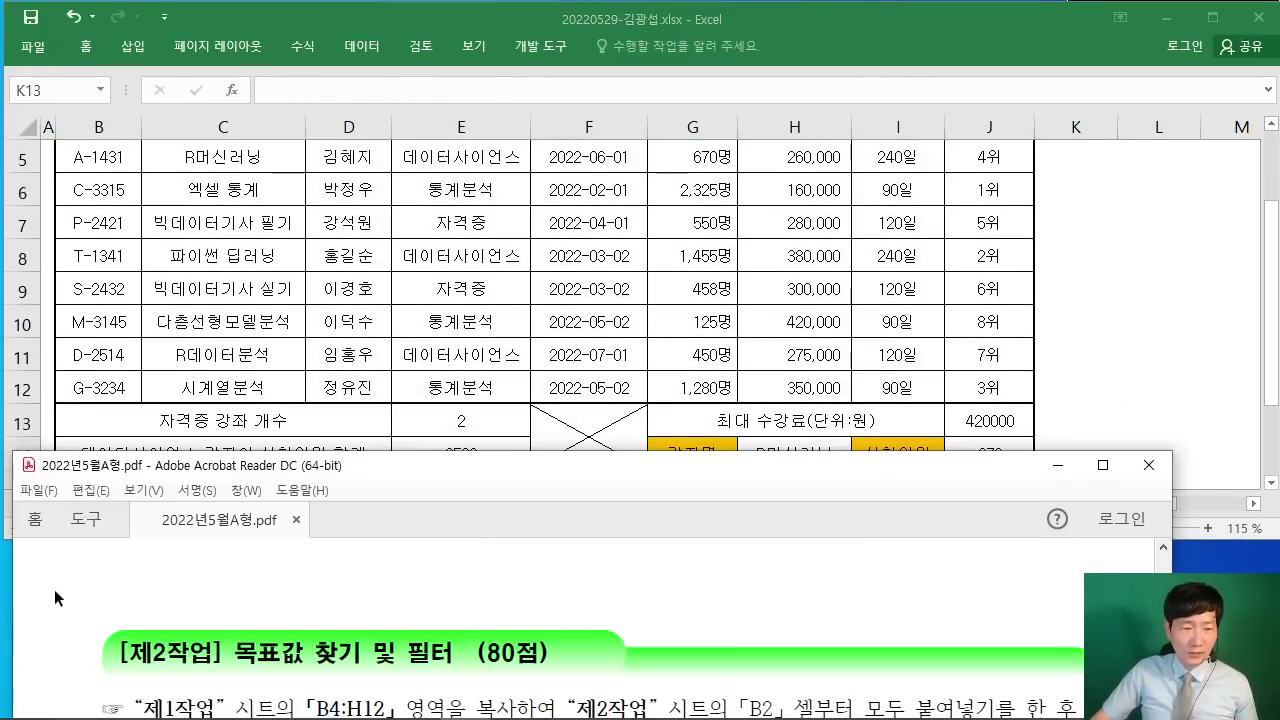
{"action": "scroll", "coordinate": [60, 596], "scroll_direction": "up", "scroll_amount": 5}
{"action": "left_click_drag", "start_coordinate": [332, 464], "coordinate": [332, 437]}
{"action": "key", "text": "alt+Tab"}
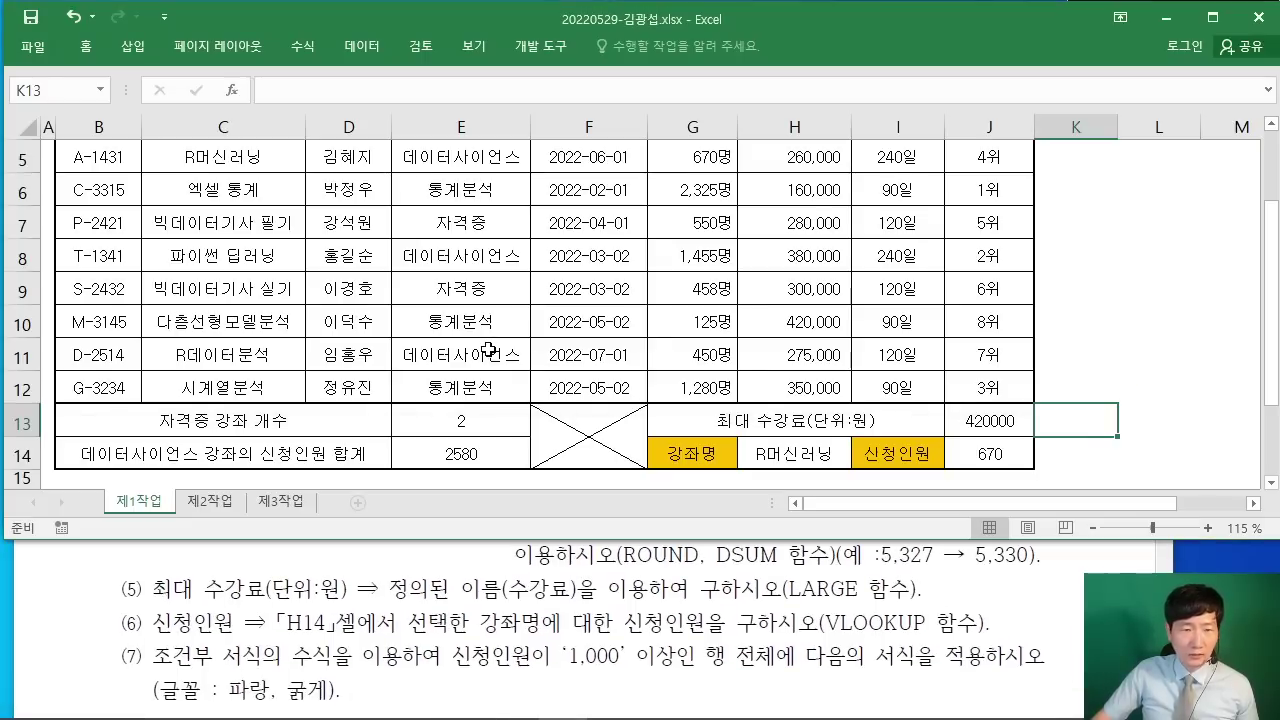
{"action": "left_click", "coordinate": [488, 349]}
{"action": "scroll", "coordinate": [488, 349], "scroll_direction": "up", "scroll_amount": 1}
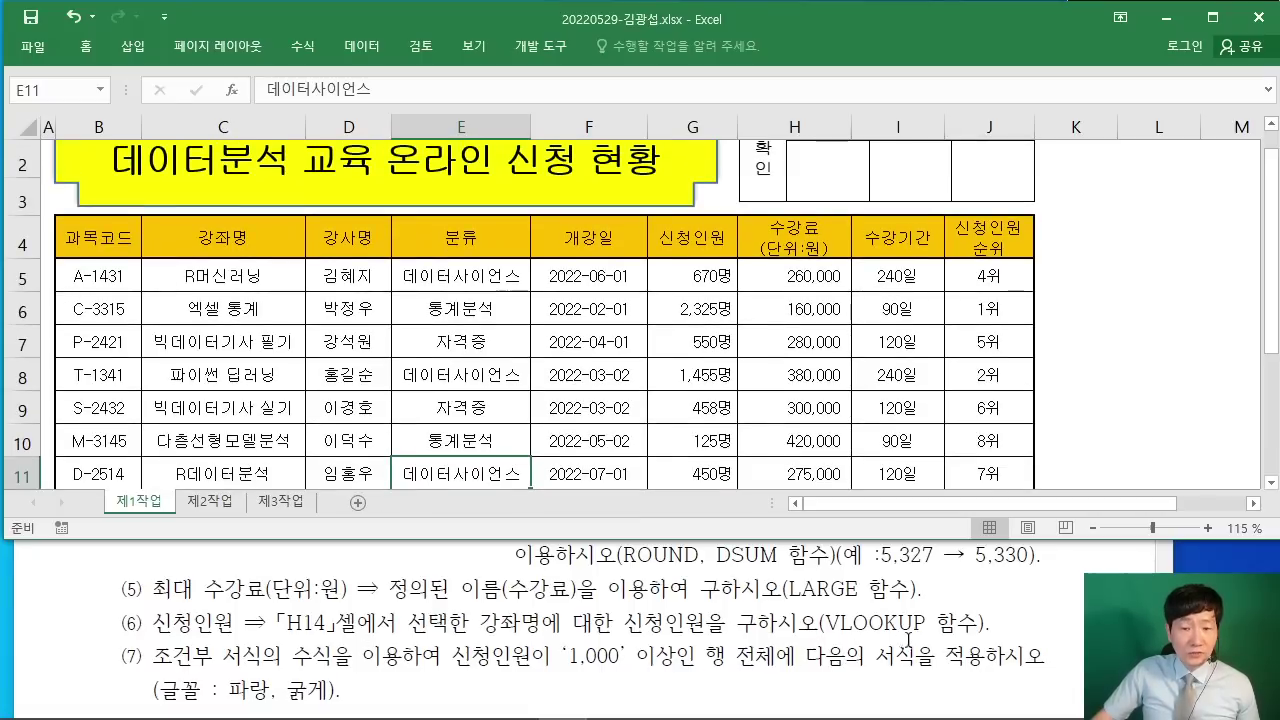
{"action": "left_click_drag", "start_coordinate": [100, 281], "coordinate": [990, 378]}
{"action": "scroll", "coordinate": [988, 378], "scroll_direction": "up", "scroll_amount": 1}
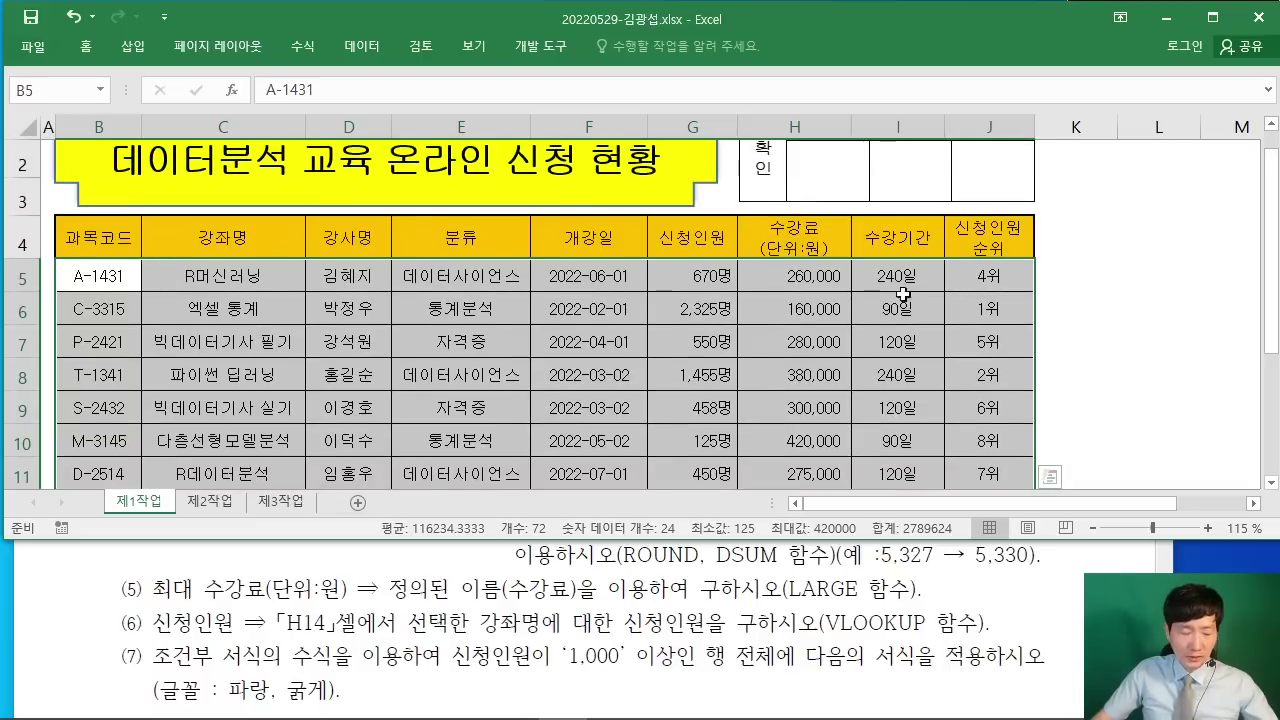
Step: Annotate the range's starting cell and header row in red, then clear the marks
{"action": "left_click_drag", "start_coordinate": [494, 200], "coordinate": [446, 312]}
{"action": "mouse_move", "coordinate": [497, 197]}
{"action": "left_mouse_down"}
{"action": "mouse_move", "coordinate": [520, 250]}
{"action": "mouse_move", "coordinate": [465, 290]}
{"action": "left_mouse_up"}
{"action": "mouse_move", "coordinate": [568, 205]}
{"action": "left_mouse_down"}
{"action": "mouse_move", "coordinate": [548, 280]}
{"action": "mouse_move", "coordinate": [556, 300]}
{"action": "left_mouse_up"}
{"action": "left_click_drag", "start_coordinate": [566, 238], "coordinate": [604, 238]}
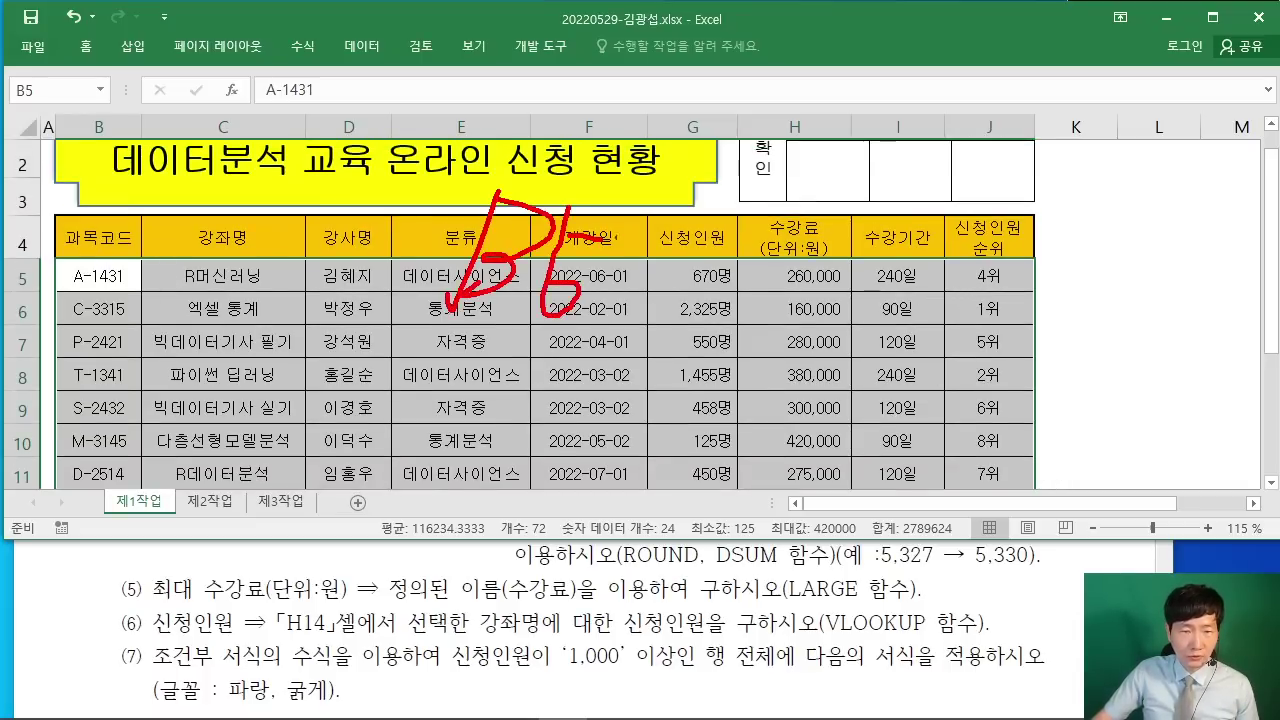
{"action": "mouse_move", "coordinate": [688, 214]}
{"action": "left_mouse_down"}
{"action": "mouse_move", "coordinate": [752, 212]}
{"action": "mouse_move", "coordinate": [684, 282]}
{"action": "left_mouse_up"}
{"action": "left_click_drag", "start_coordinate": [765, 234], "coordinate": [762, 300]}
{"action": "left_click_drag", "start_coordinate": [803, 246], "coordinate": [865, 266]}
{"action": "key", "text": "Escape"}
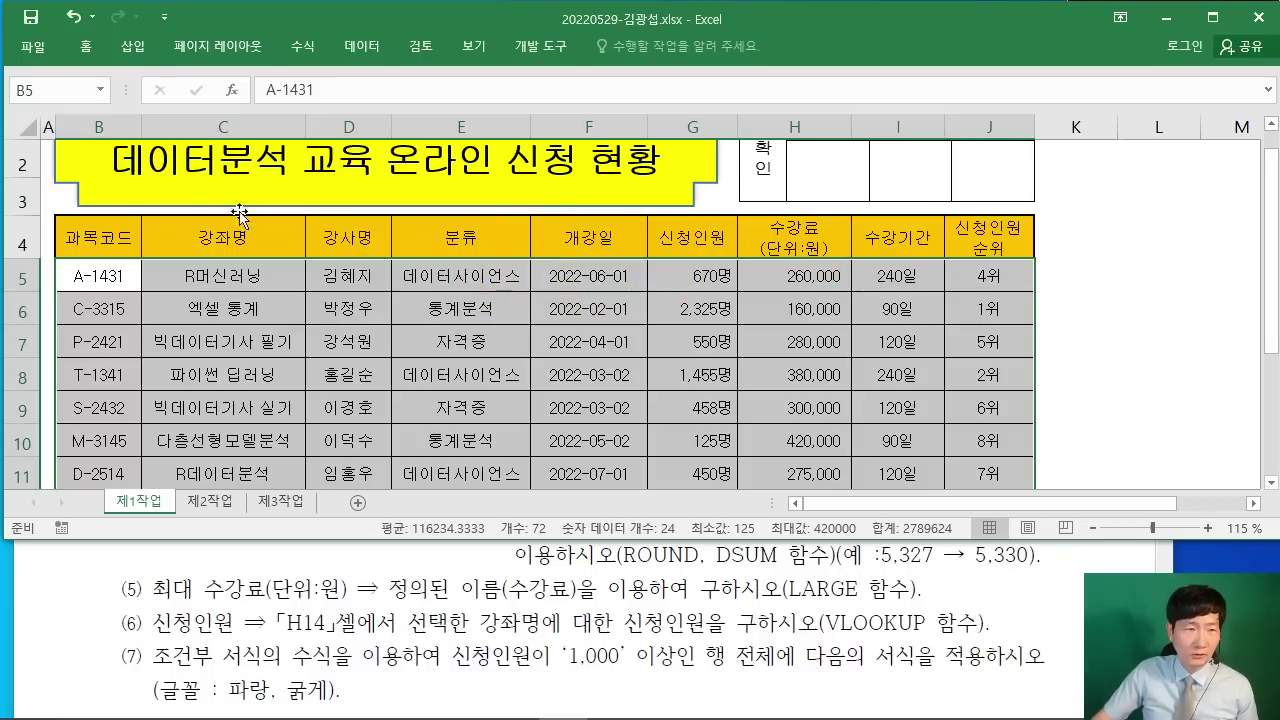
Step: Start a new formula-based conditional formatting rule and begin the formula with =
{"action": "left_click", "coordinate": [90, 50]}
{"action": "left_click", "coordinate": [93, 52]}
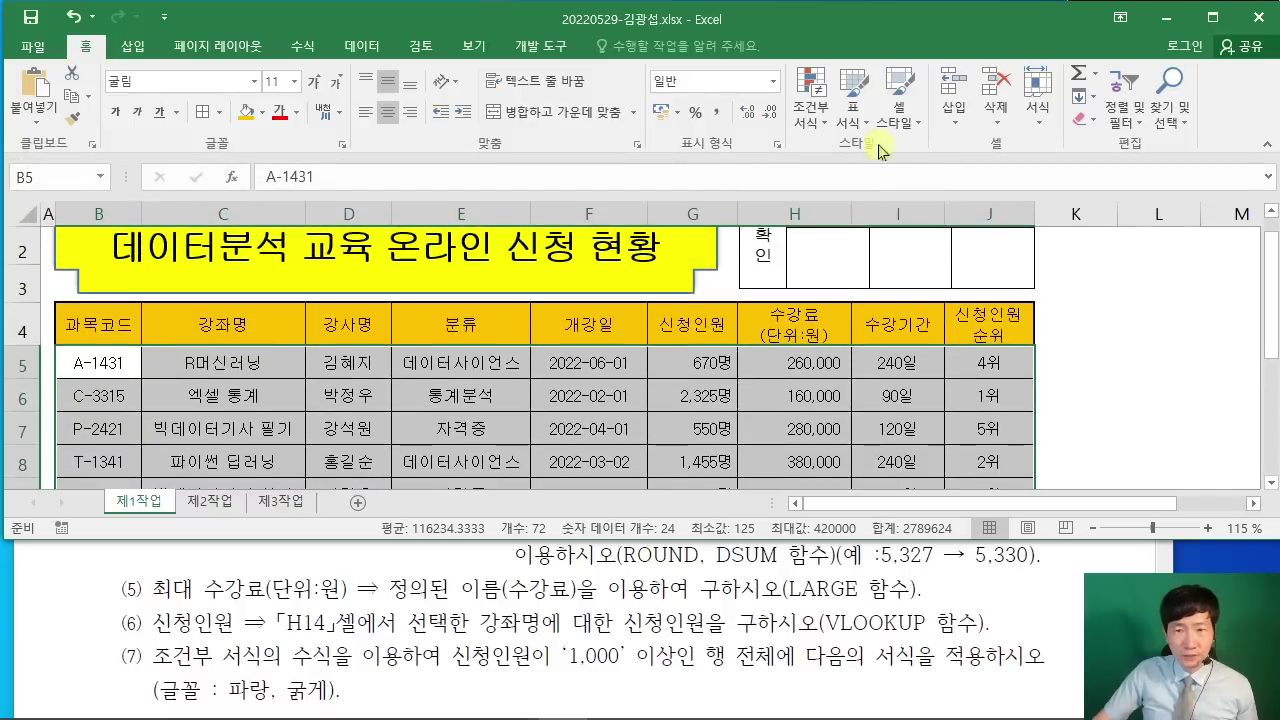
{"action": "left_click", "coordinate": [813, 122]}
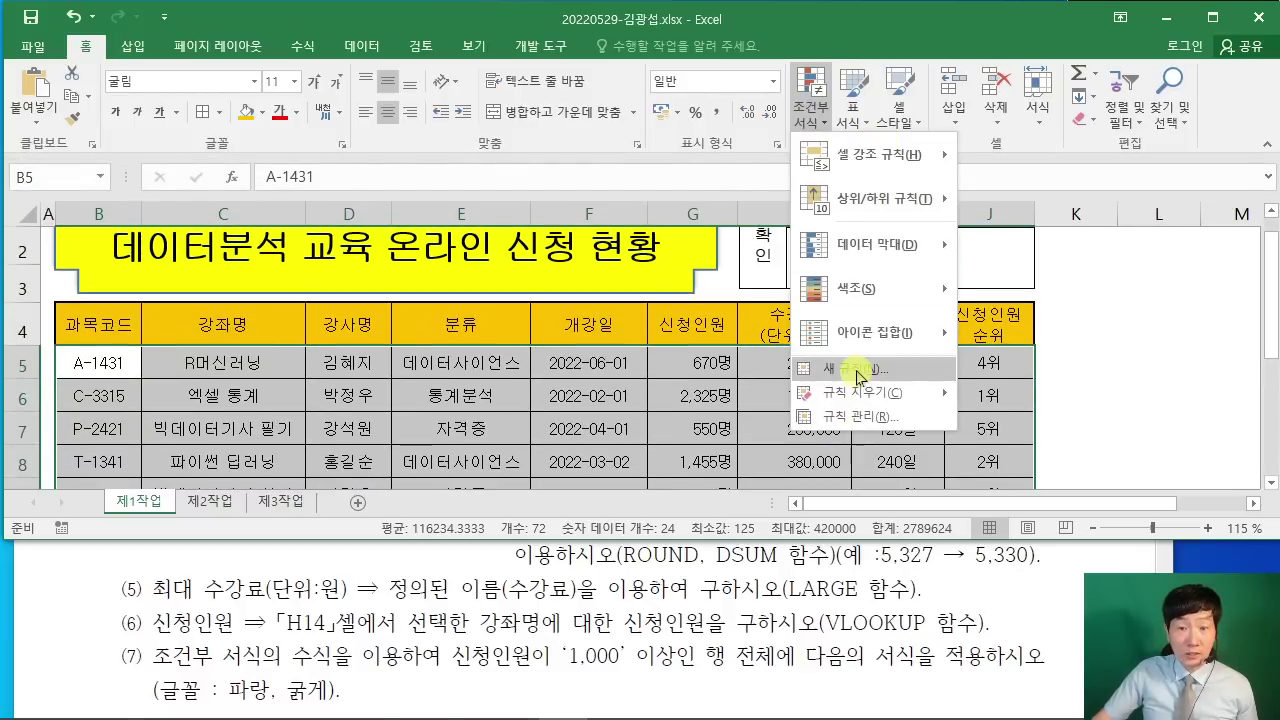
{"action": "left_click", "coordinate": [861, 376]}
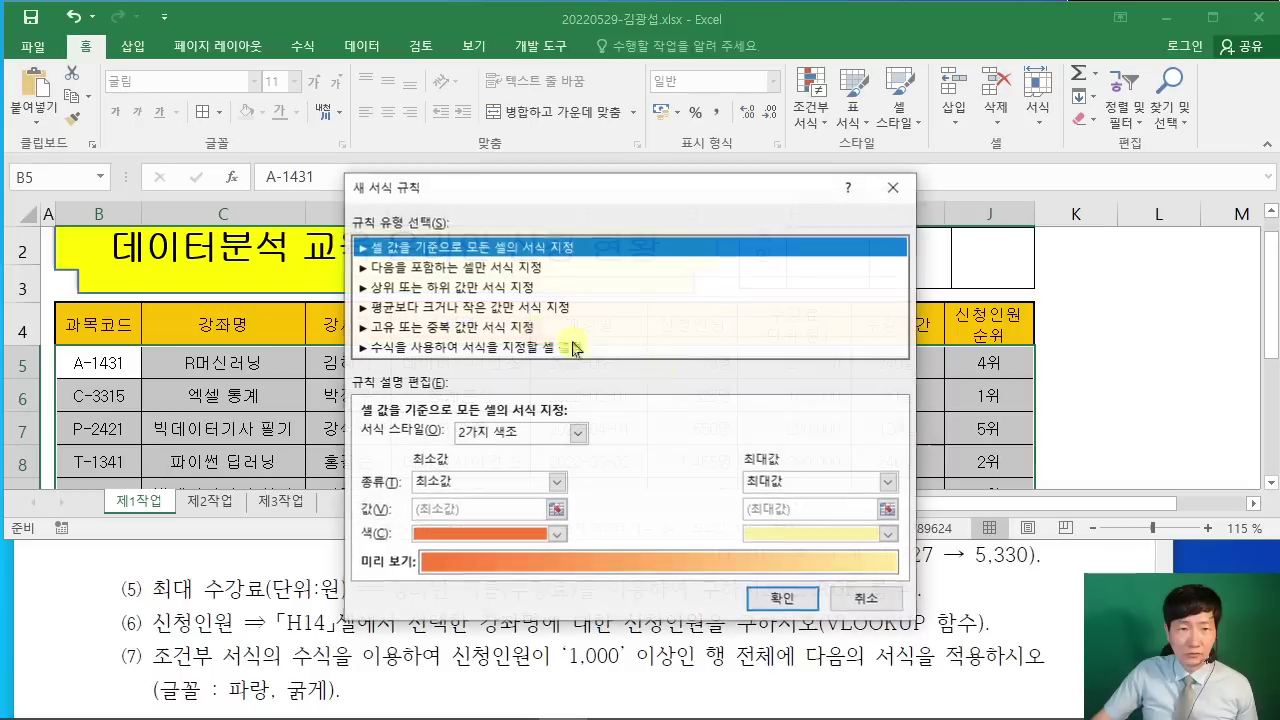
{"action": "left_click_drag", "start_coordinate": [537, 54], "coordinate": [491, 59]}
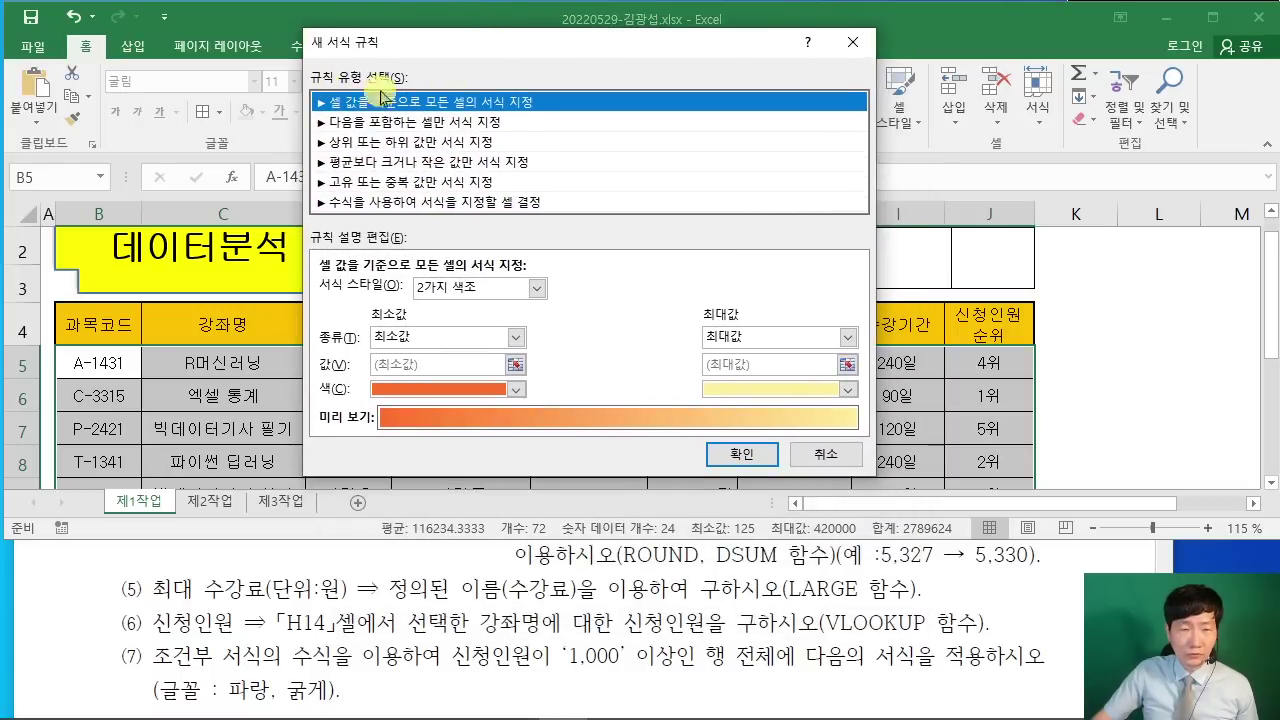
{"action": "left_click", "coordinate": [372, 202]}
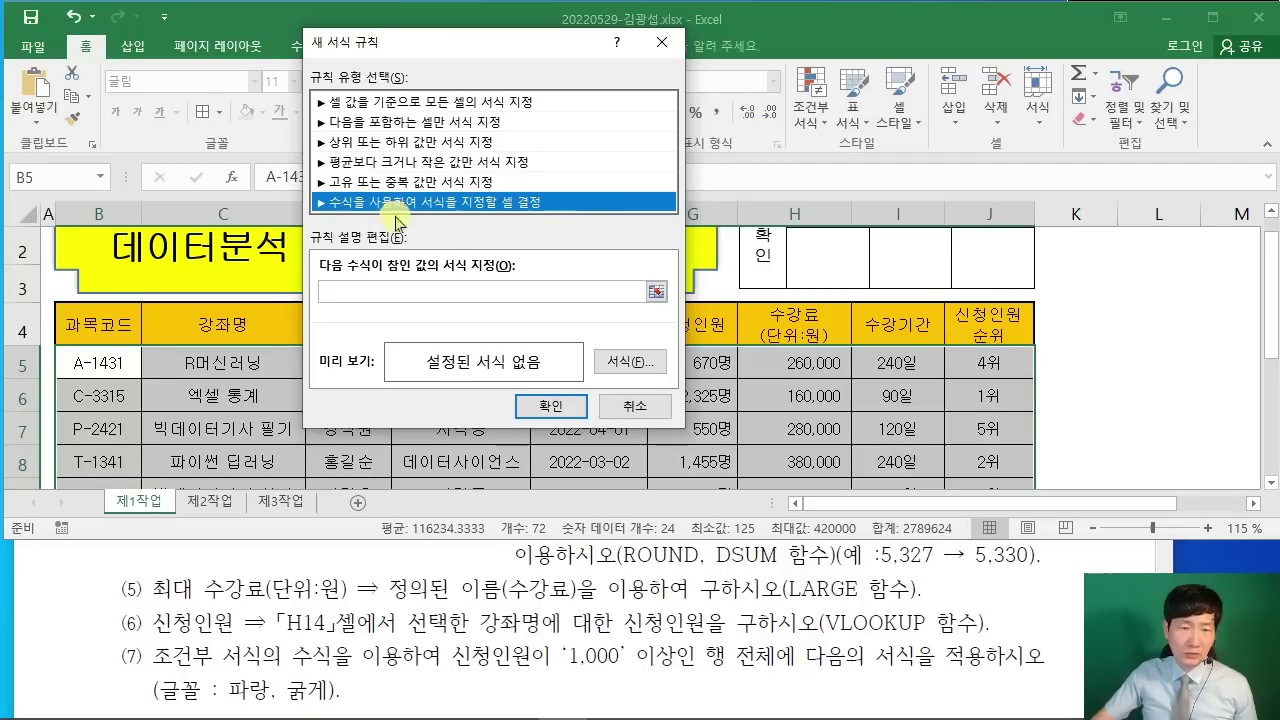
{"action": "left_click", "coordinate": [384, 295]}
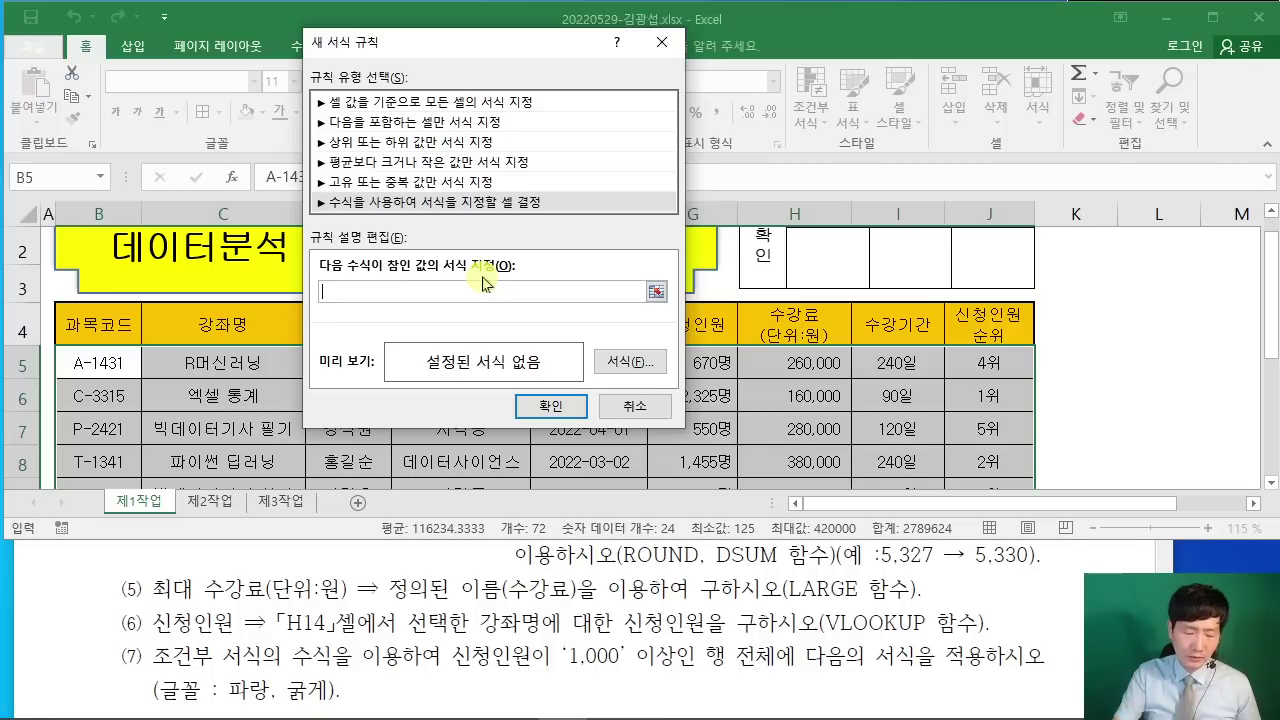
{"action": "type", "text": "="}
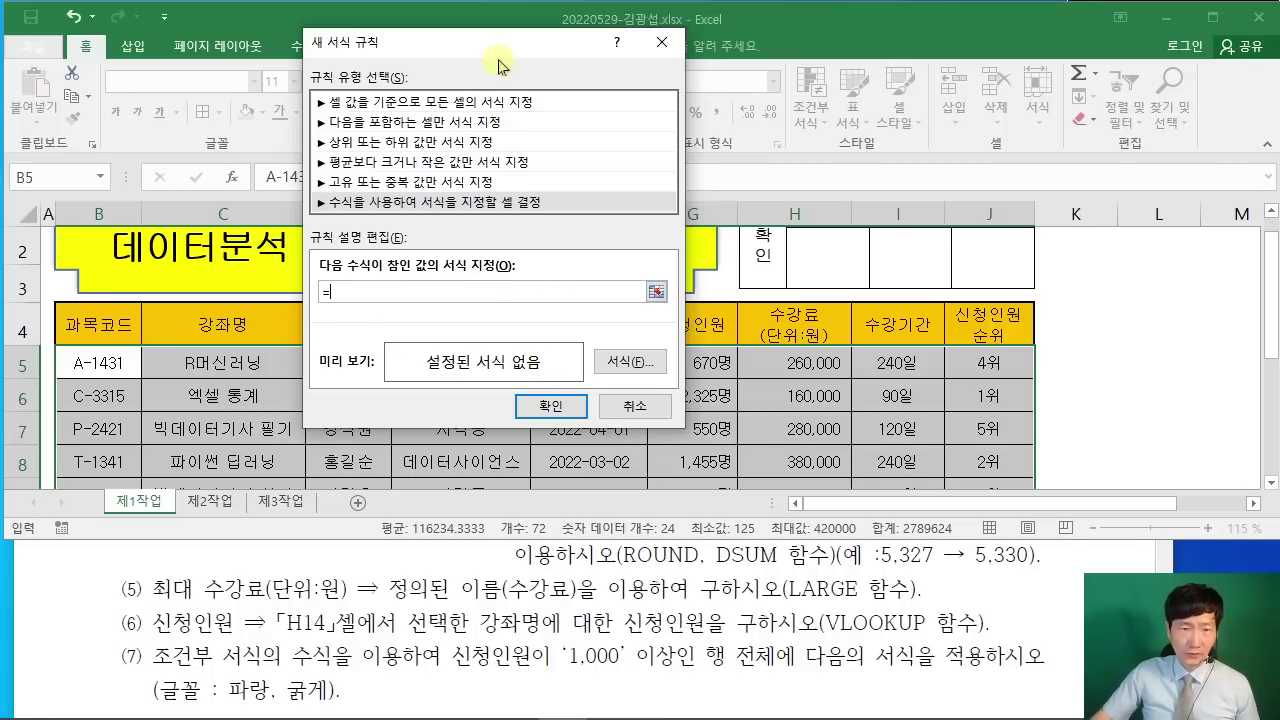
Step: Add G5 to the rule formula, remove the stray +$G$5, and lock it as $G5
{"action": "left_click_drag", "start_coordinate": [498, 57], "coordinate": [838, 34]}
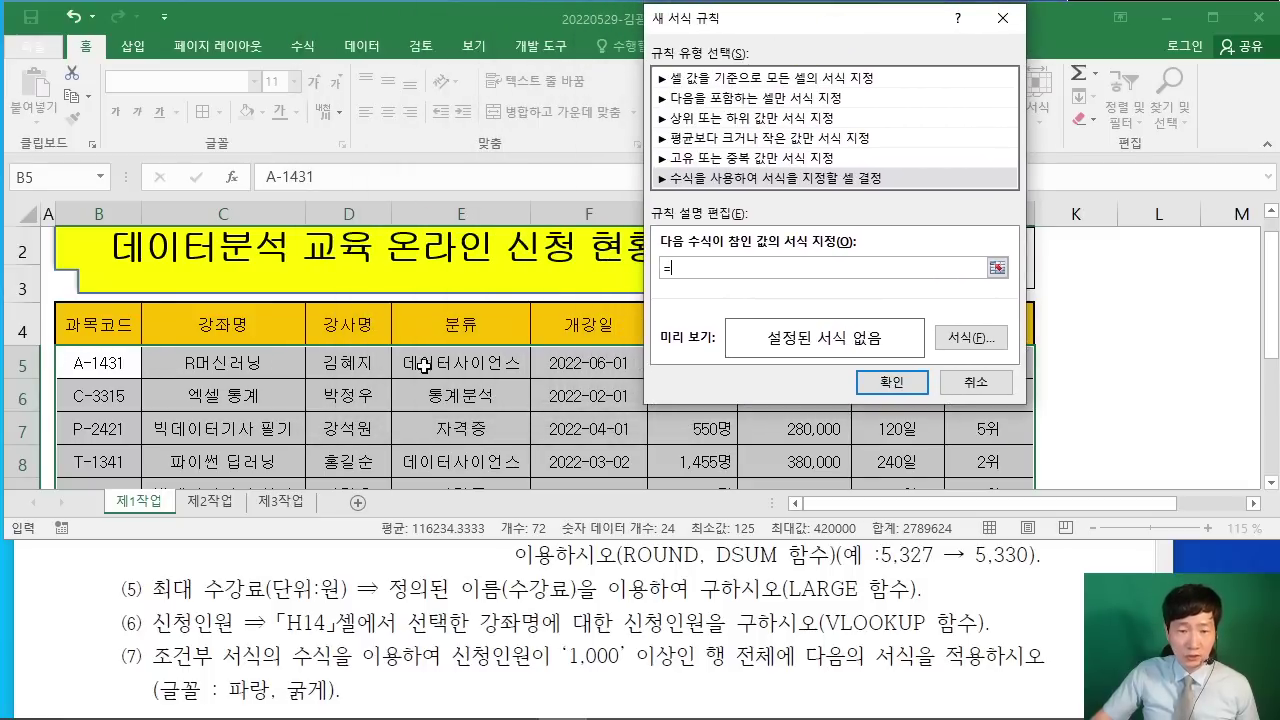
{"action": "left_click_drag", "start_coordinate": [850, 20], "coordinate": [352, 59]}
{"action": "left_click", "coordinate": [700, 362]}
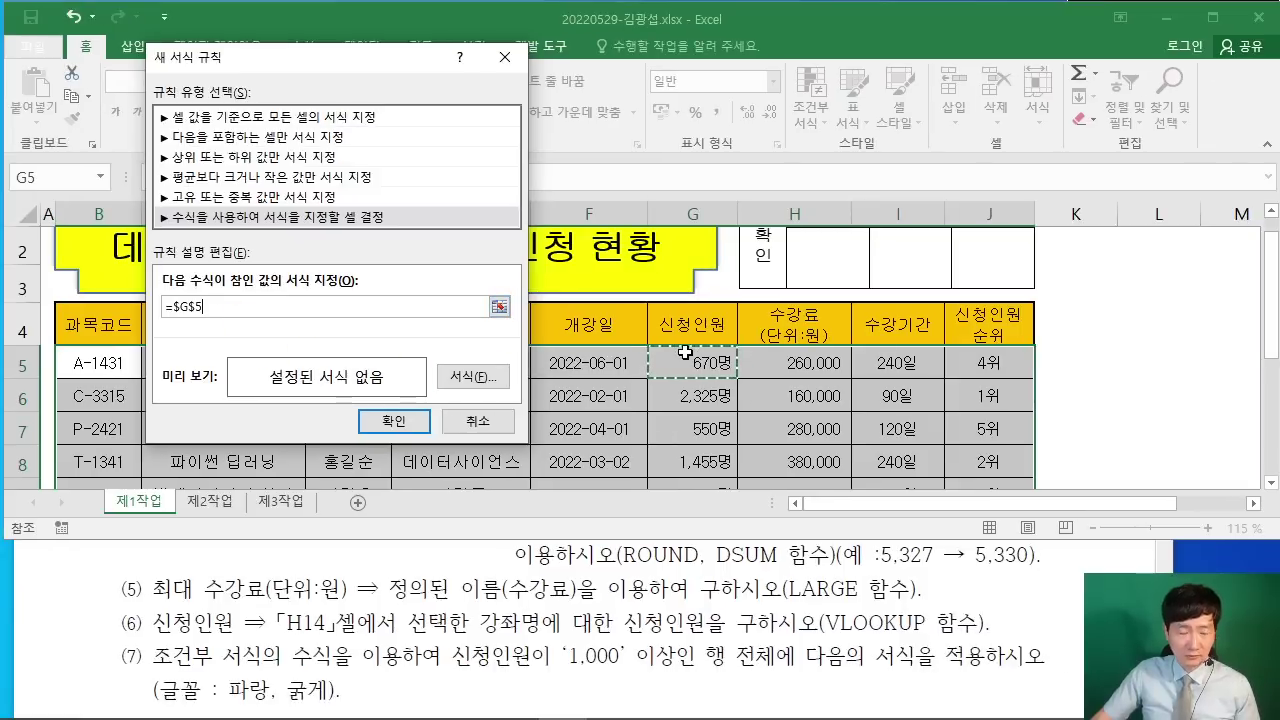
{"action": "mouse_move", "coordinate": [735, 391]}
{"action": "left_mouse_down"}
{"action": "mouse_move", "coordinate": [776, 403]}
{"action": "mouse_move", "coordinate": [788, 428]}
{"action": "left_mouse_up"}
{"action": "left_click_drag", "start_coordinate": [736, 461], "coordinate": [780, 462]}
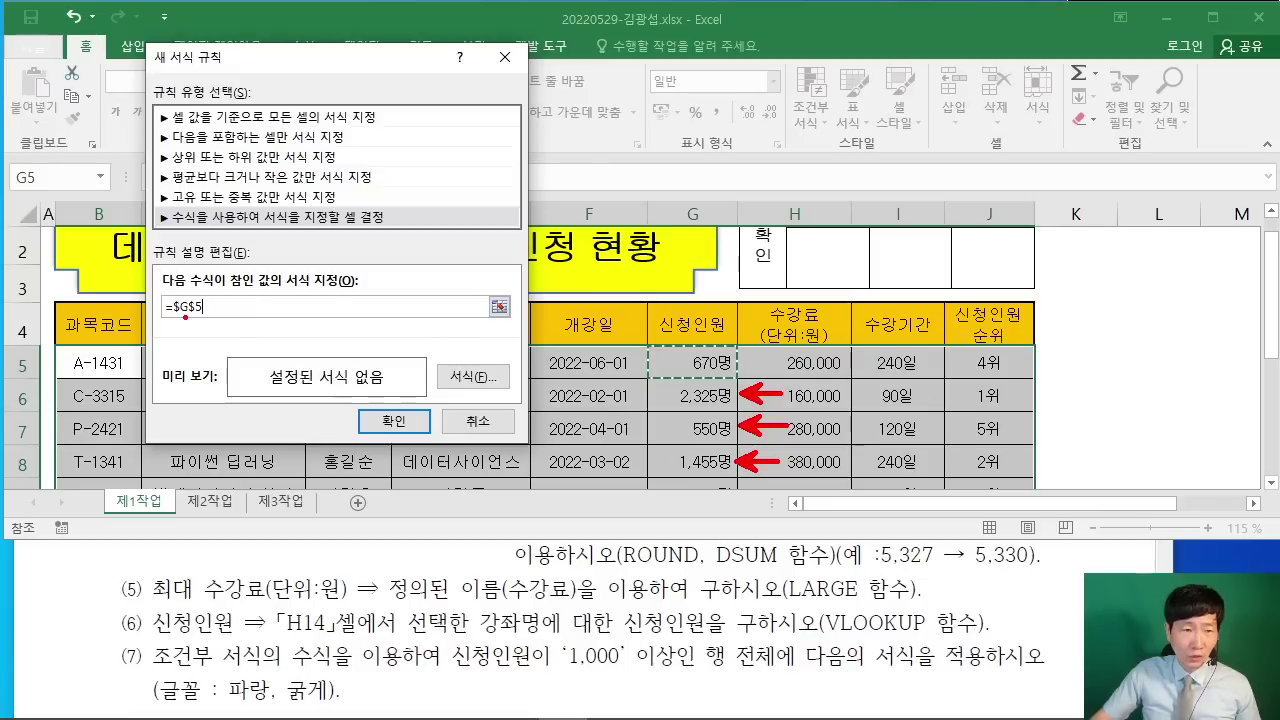
{"action": "left_click_drag", "start_coordinate": [186, 317], "coordinate": [213, 258]}
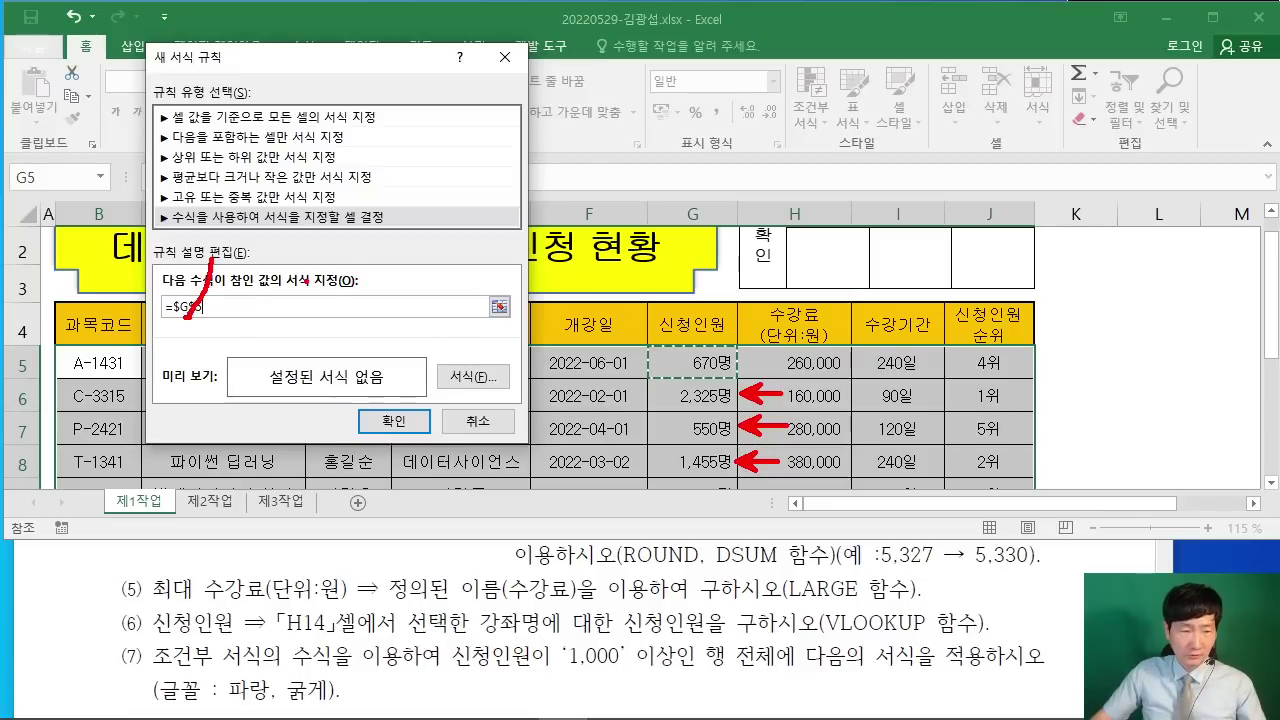
{"action": "key", "text": "Escape"}
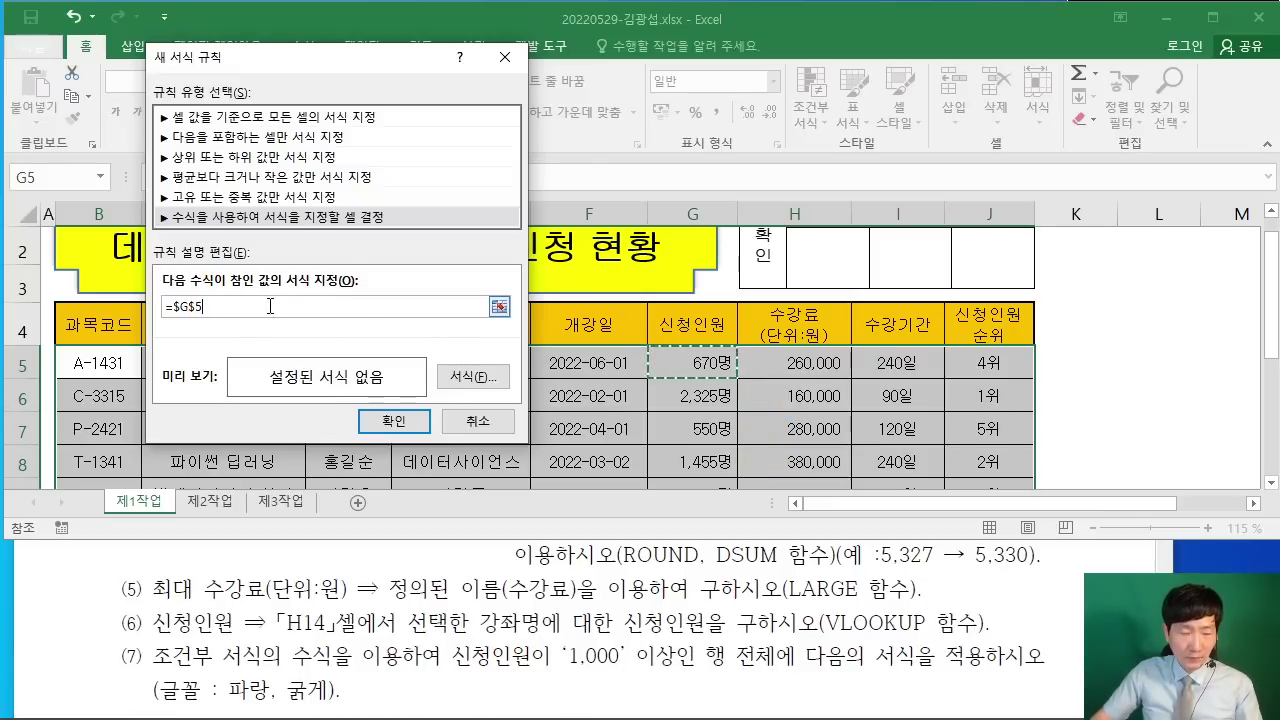
{"action": "type", "text": "+$G$5"}
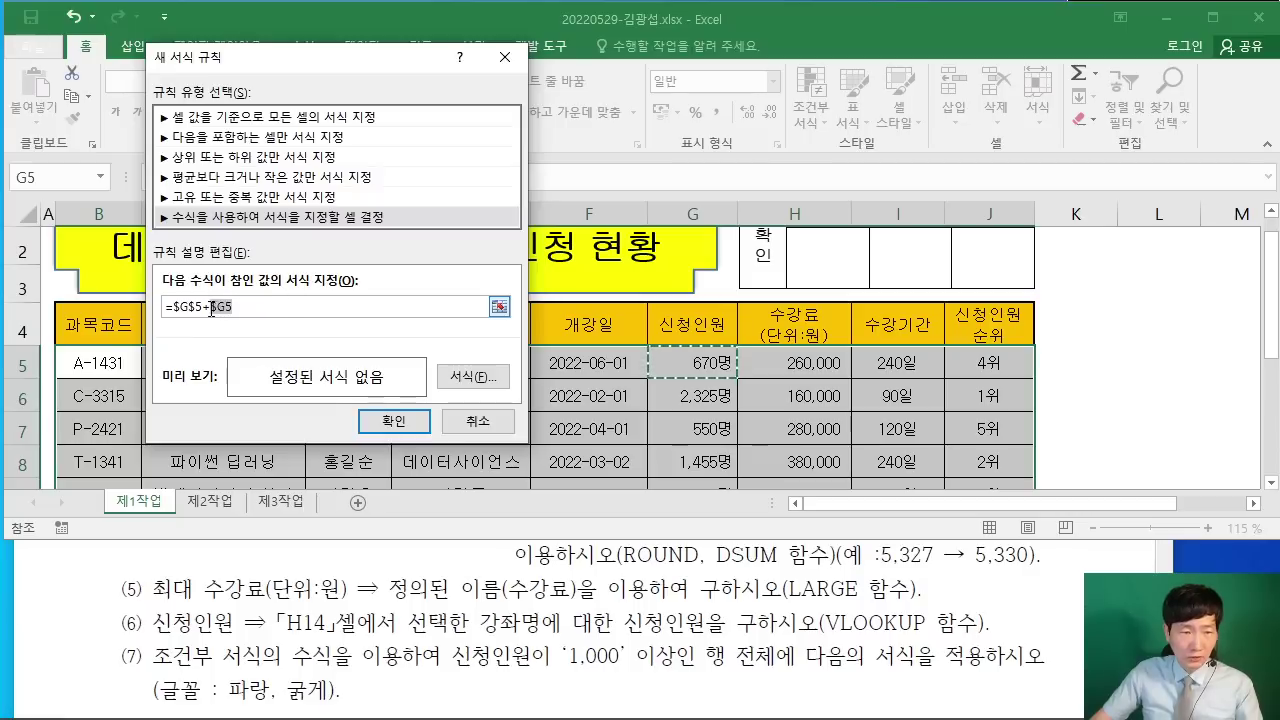
{"action": "left_click_drag", "start_coordinate": [211, 311], "coordinate": [254, 304]}
{"action": "key", "text": "BackSpace"}
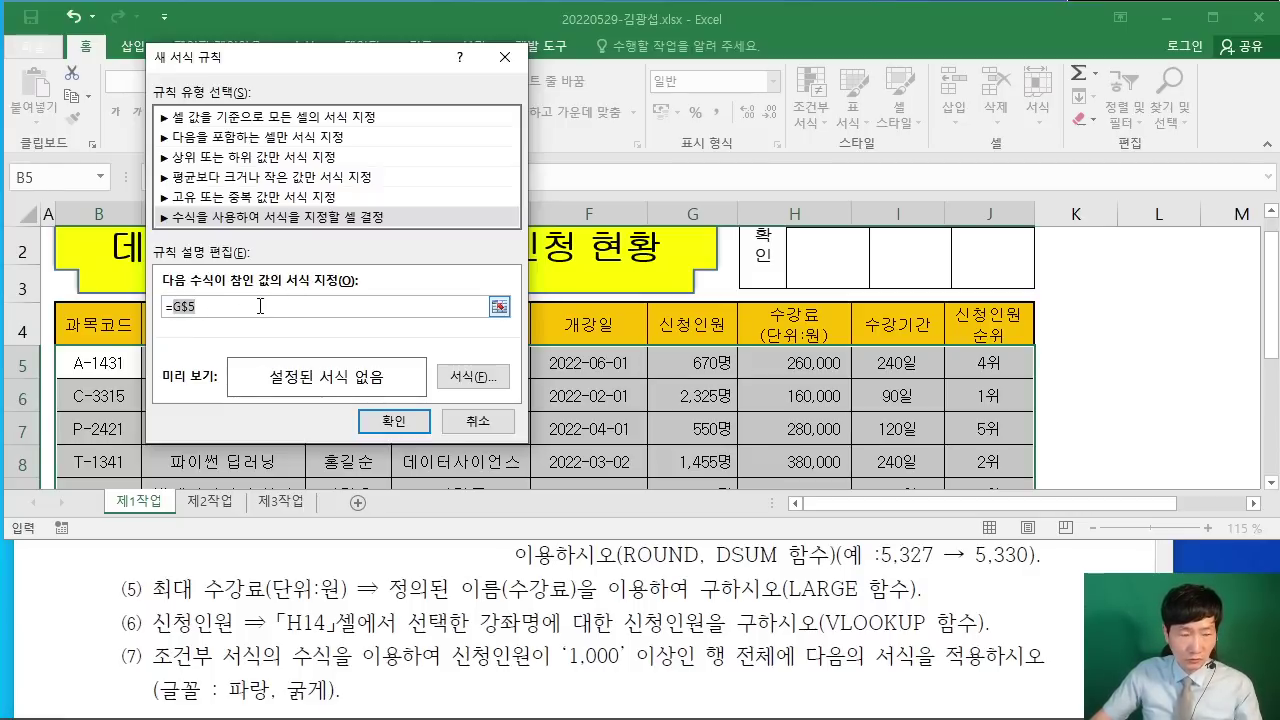
{"action": "key", "text": "F4"}
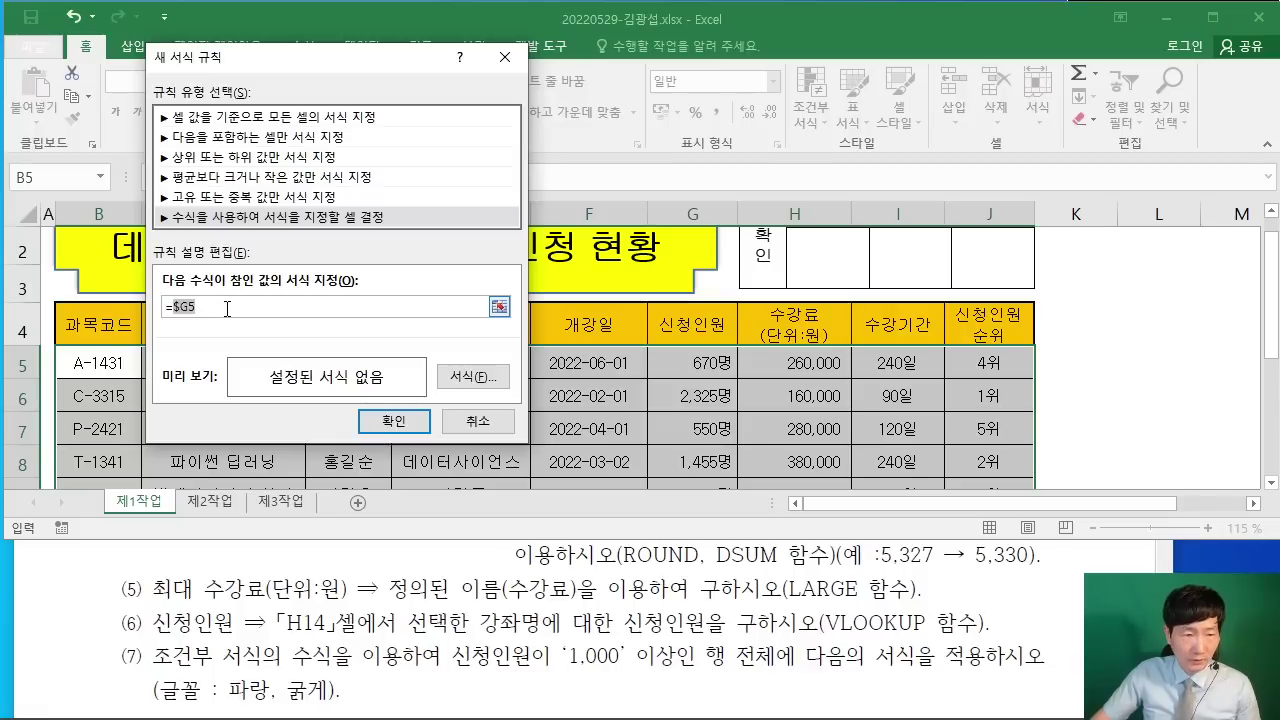
Step: Annotate the $G5>=1000 condition on screen, then type the >= comparison into the formula
{"action": "mouse_move", "coordinate": [390, 120]}
{"action": "left_mouse_down"}
{"action": "mouse_move", "coordinate": [330, 160]}
{"action": "mouse_move", "coordinate": [372, 188]}
{"action": "left_mouse_up"}
{"action": "left_click_drag", "start_coordinate": [372, 84], "coordinate": [368, 206]}
{"action": "mouse_move", "coordinate": [456, 104]}
{"action": "left_mouse_down"}
{"action": "mouse_move", "coordinate": [408, 160]}
{"action": "mouse_move", "coordinate": [494, 129]}
{"action": "left_mouse_up"}
{"action": "left_click_drag", "start_coordinate": [466, 172], "coordinate": [446, 192]}
{"action": "mouse_move", "coordinate": [522, 92]}
{"action": "left_mouse_down"}
{"action": "mouse_move", "coordinate": [530, 150]}
{"action": "mouse_move", "coordinate": [498, 184]}
{"action": "left_mouse_up"}
{"action": "left_click_drag", "start_coordinate": [526, 121], "coordinate": [576, 118]}
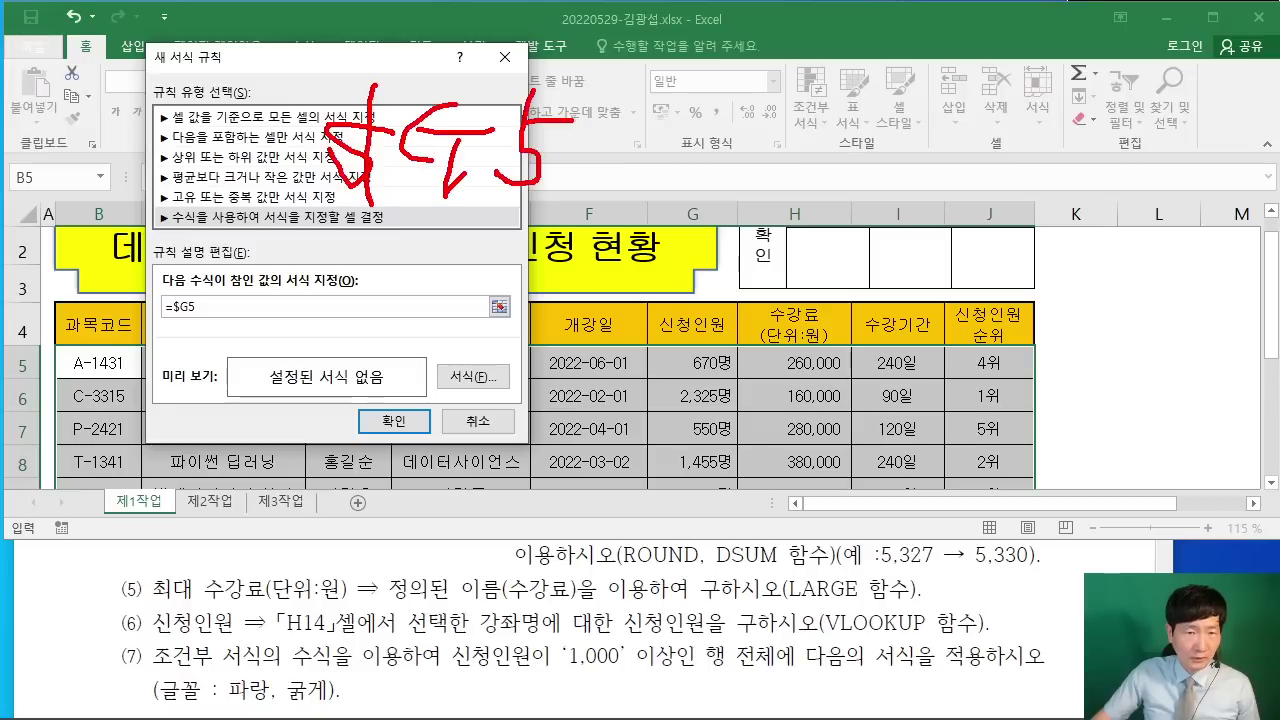
{"action": "left_click_drag", "start_coordinate": [568, 681], "coordinate": [714, 673]}
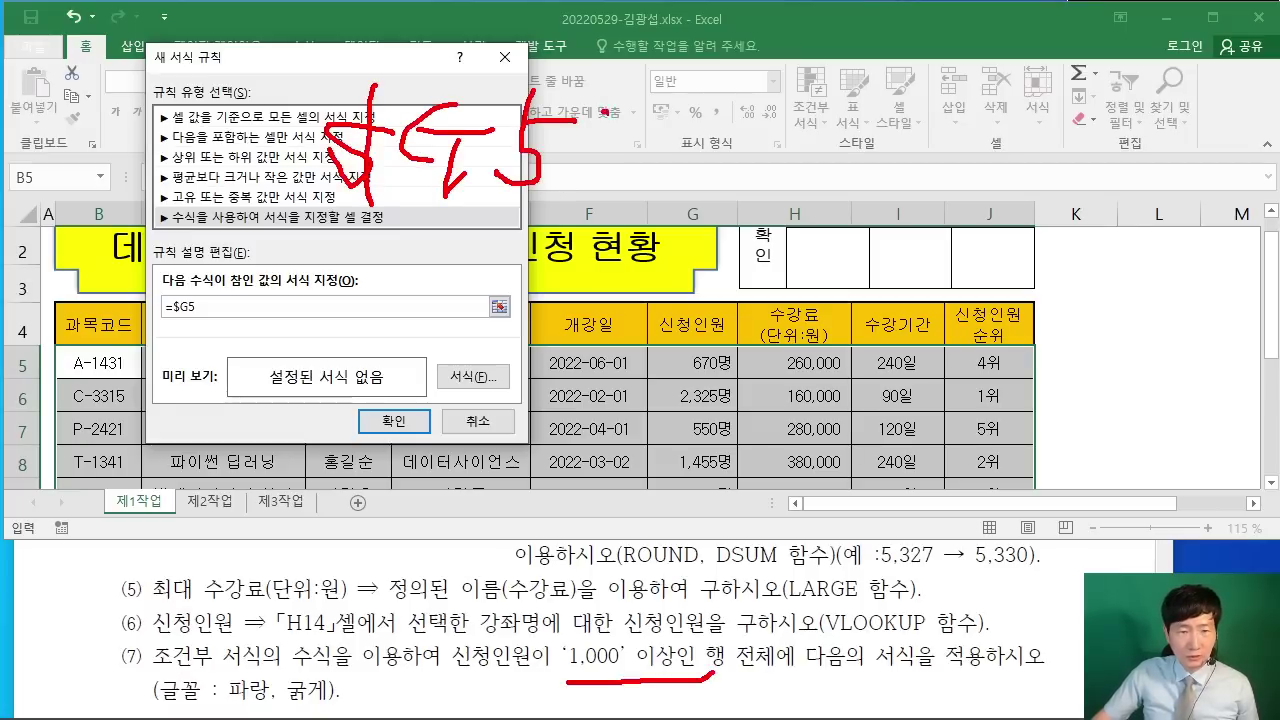
{"action": "left_click_drag", "start_coordinate": [604, 112], "coordinate": [610, 178]}
{"action": "left_click_drag", "start_coordinate": [804, 116], "coordinate": [800, 120]}
{"action": "left_click_drag", "start_coordinate": [852, 110], "coordinate": [848, 116]}
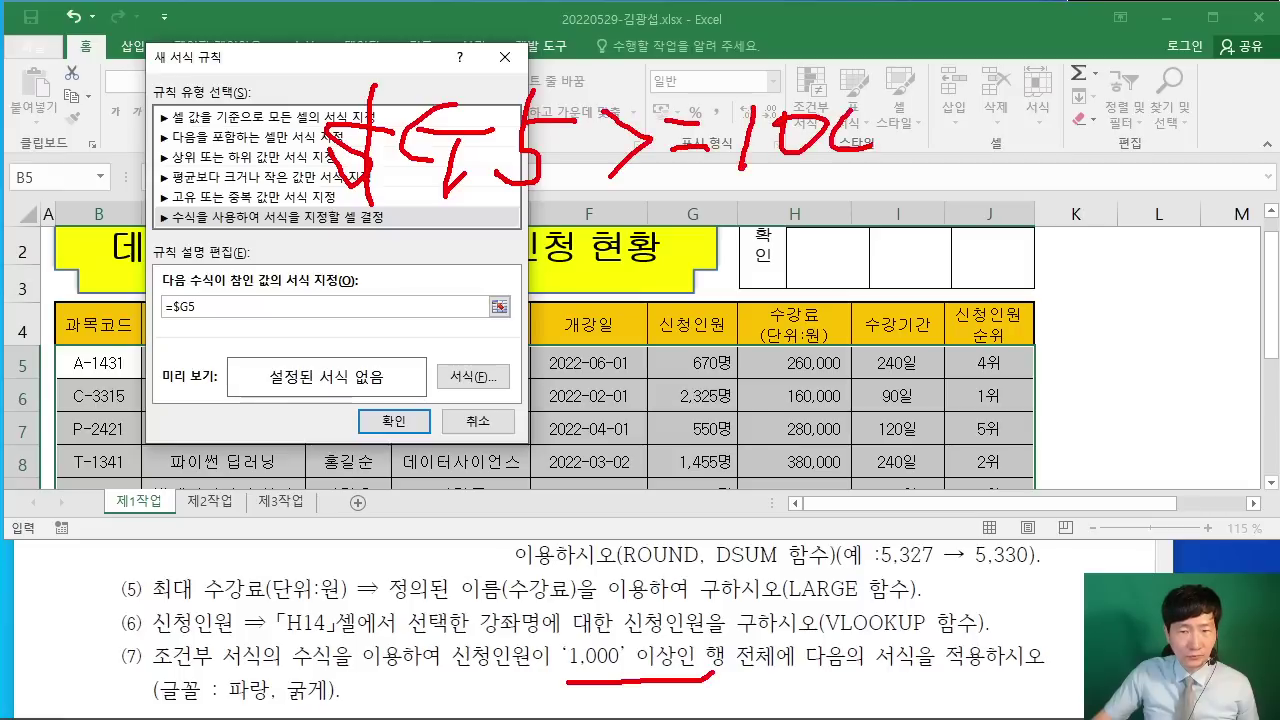
{"action": "left_click_drag", "start_coordinate": [935, 112], "coordinate": [930, 118]}
{"action": "mouse_move", "coordinate": [918, 198]}
{"action": "left_mouse_down"}
{"action": "mouse_move", "coordinate": [338, 185]}
{"action": "mouse_move", "coordinate": [238, 281]}
{"action": "left_mouse_up"}
{"action": "key", "text": "Escape"}
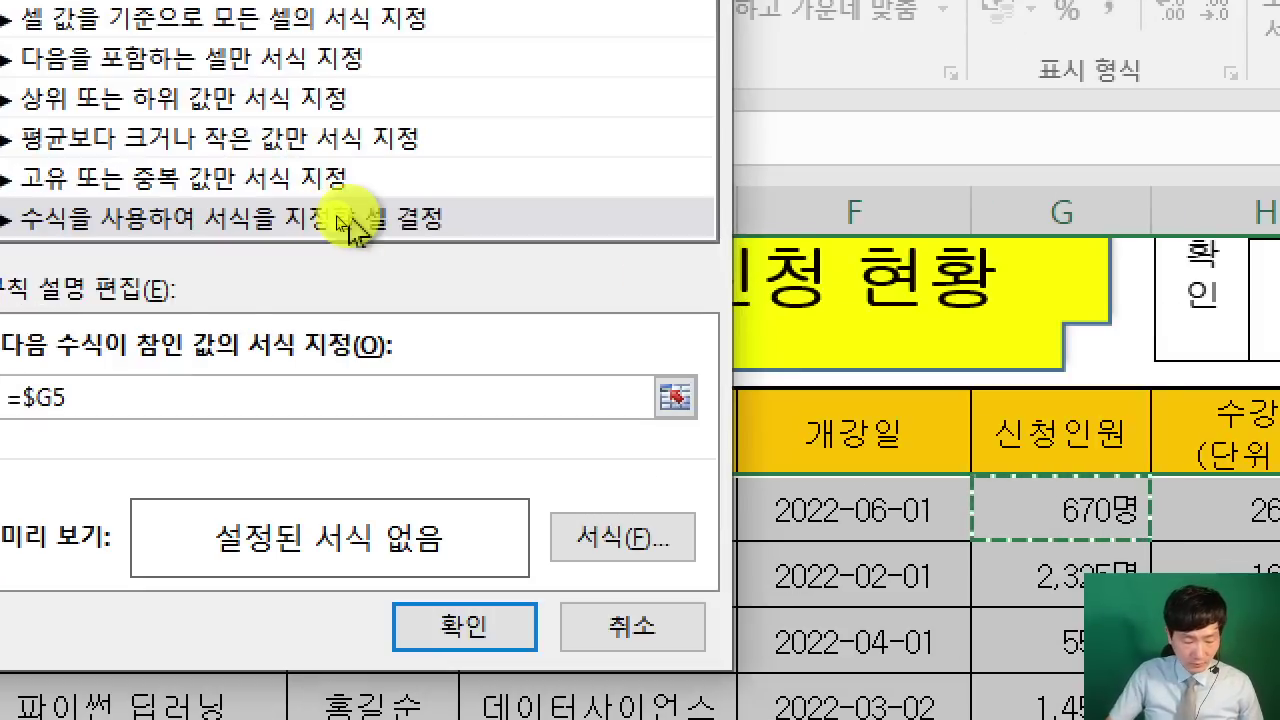
{"action": "type", "text": ">=1000"}
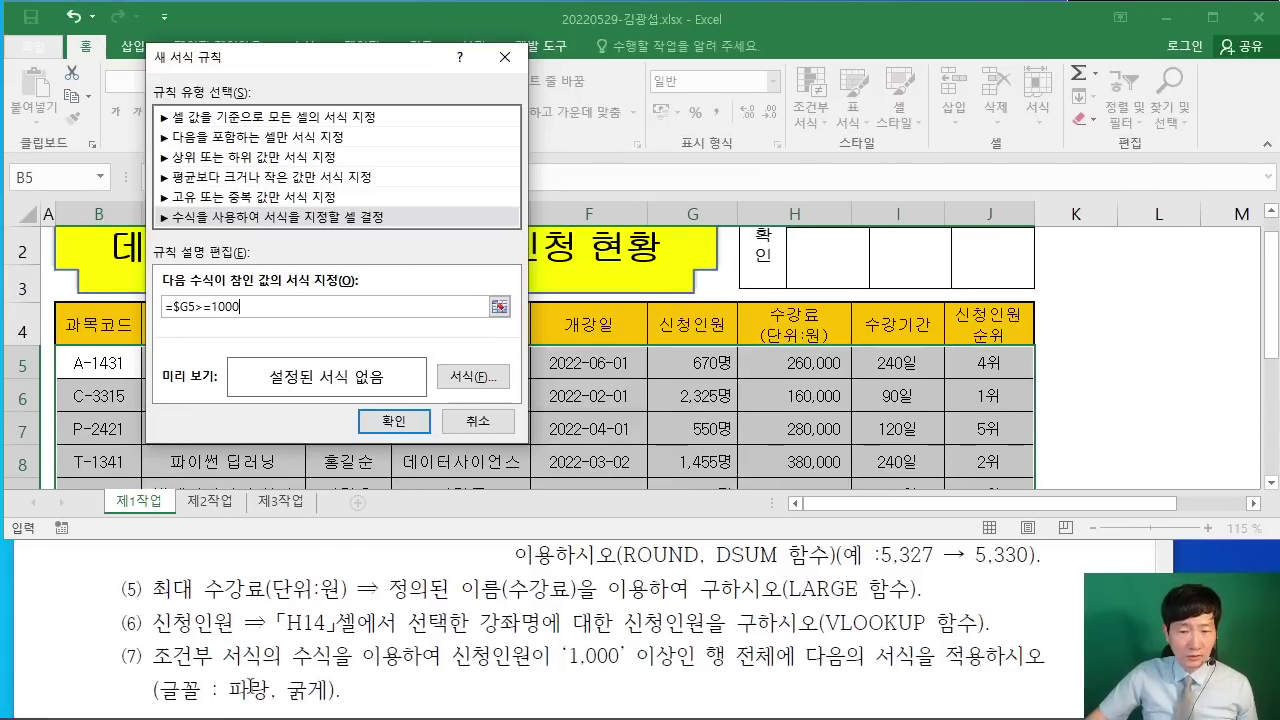
Step: Give the rule a bold blue font format
{"action": "left_click", "coordinate": [488, 377]}
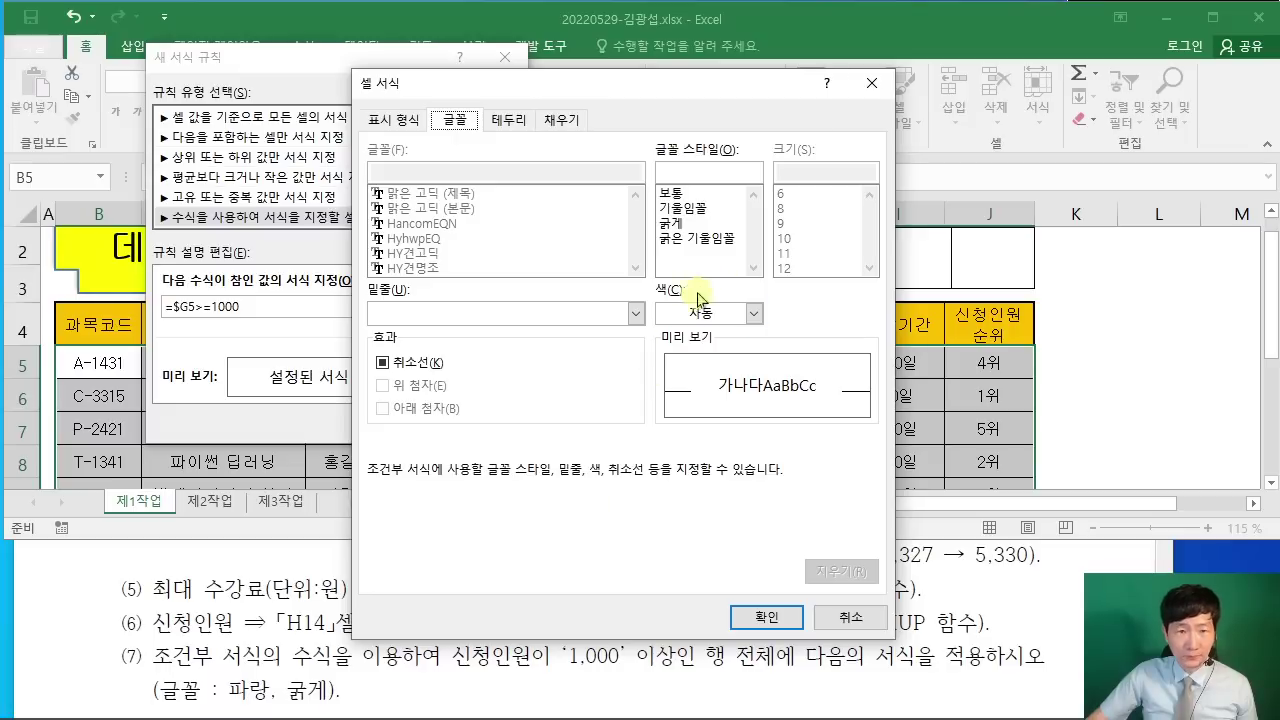
{"action": "left_click", "coordinate": [754, 313]}
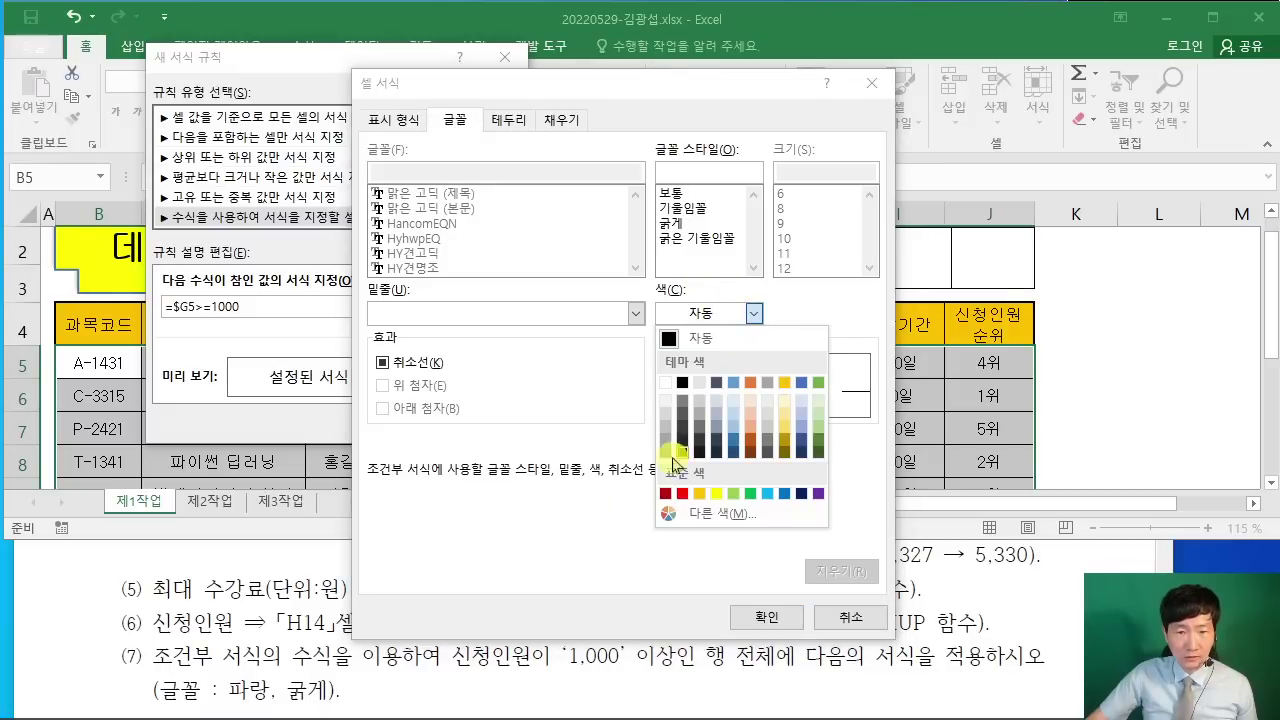
{"action": "left_click", "coordinate": [786, 494]}
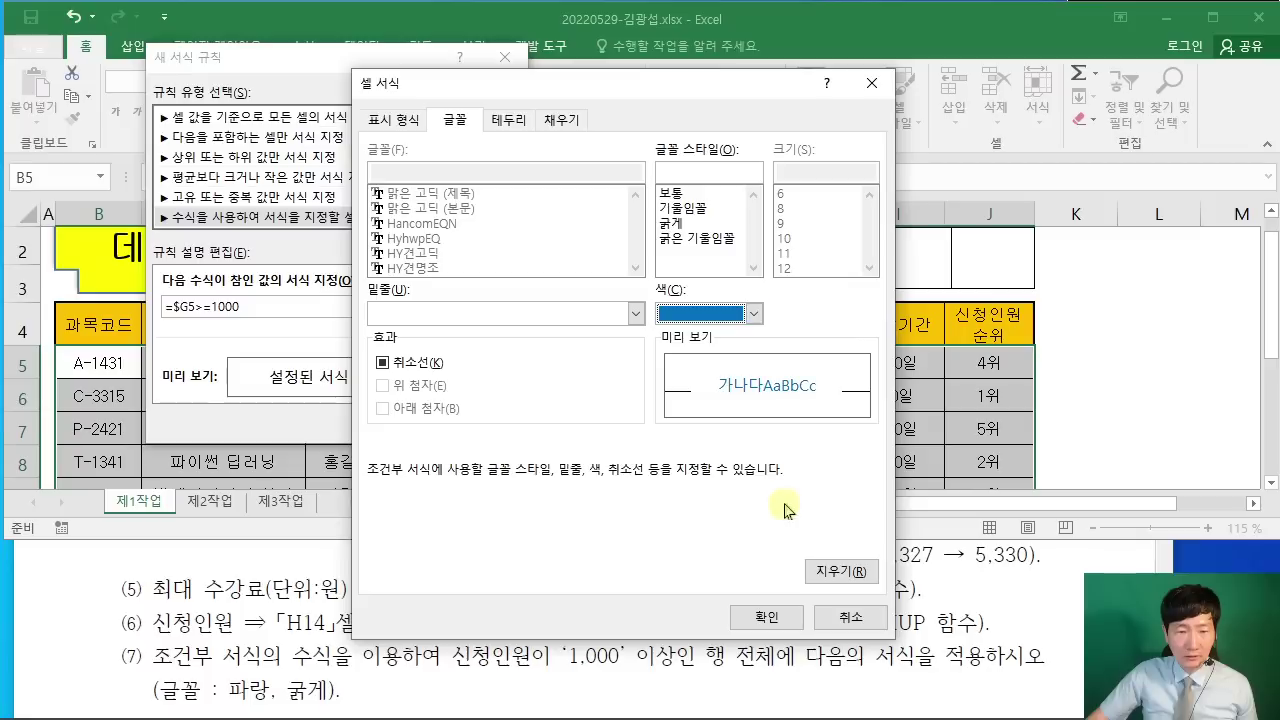
{"action": "left_click", "coordinate": [670, 223]}
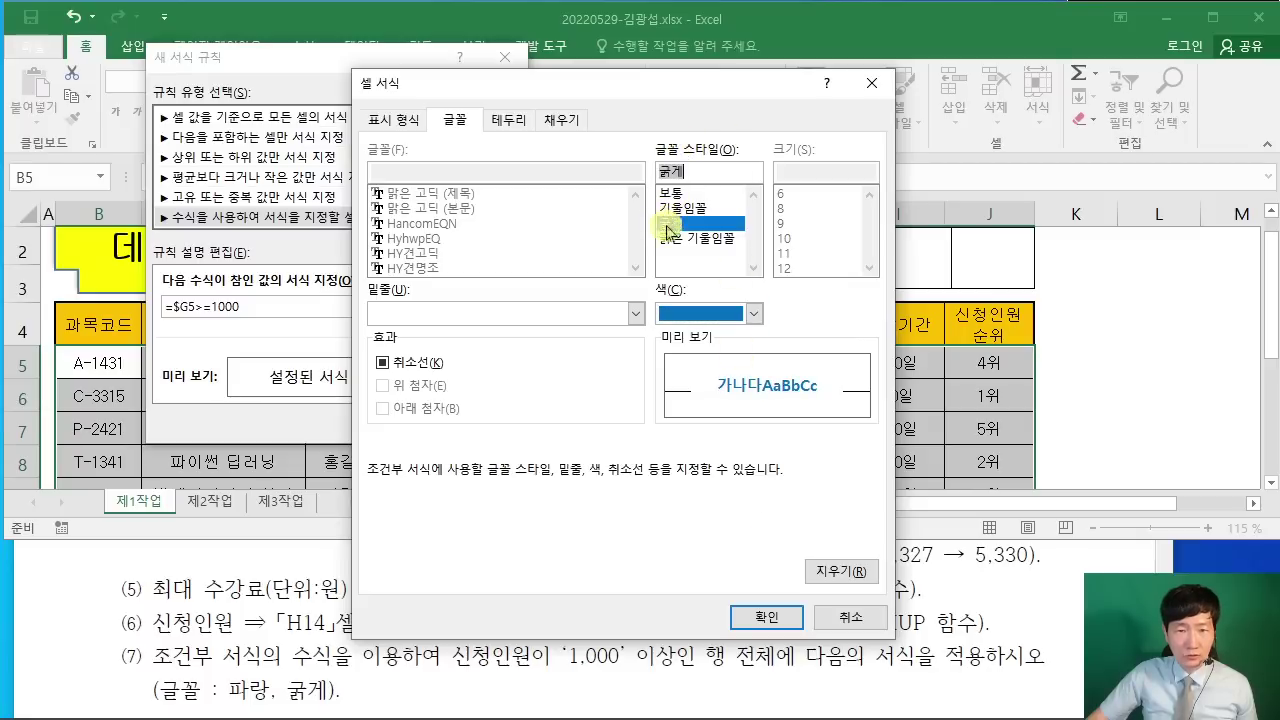
{"action": "left_click", "coordinate": [762, 614]}
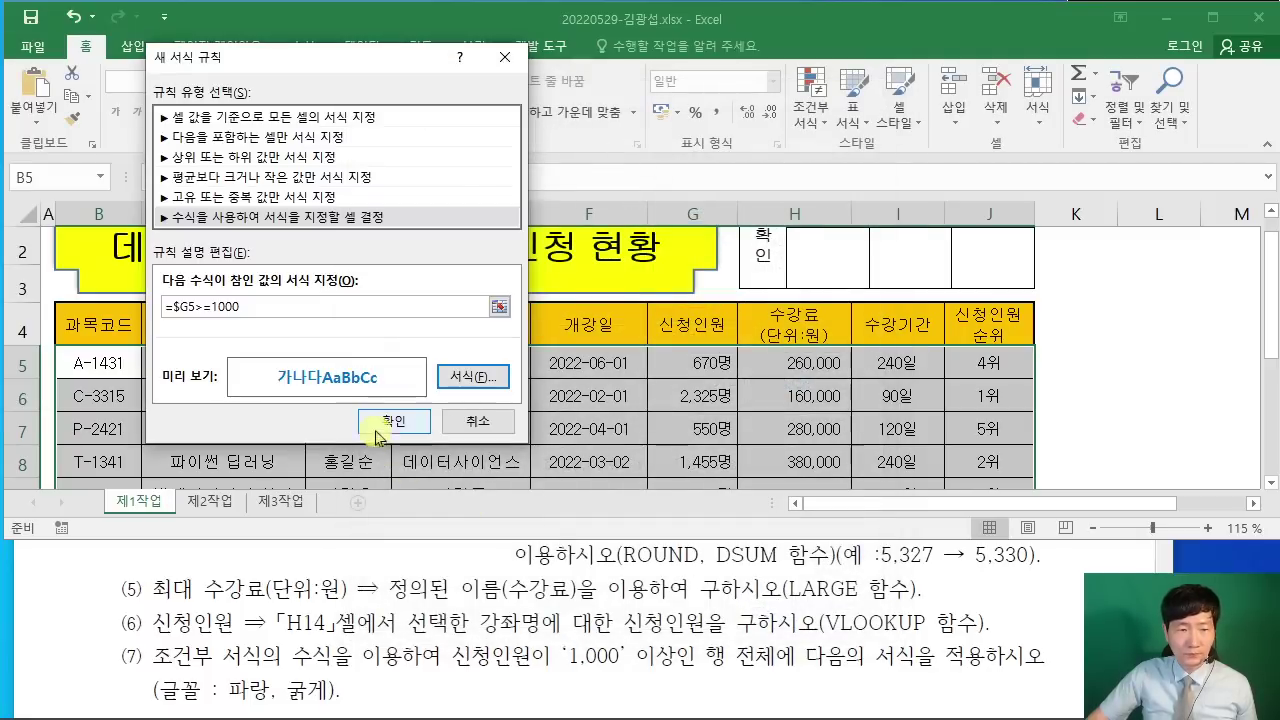
Step: Recheck the blue font, apply the rule, and verify highlighted rows such as G6's 2,325
{"action": "left_click", "coordinate": [472, 377]}
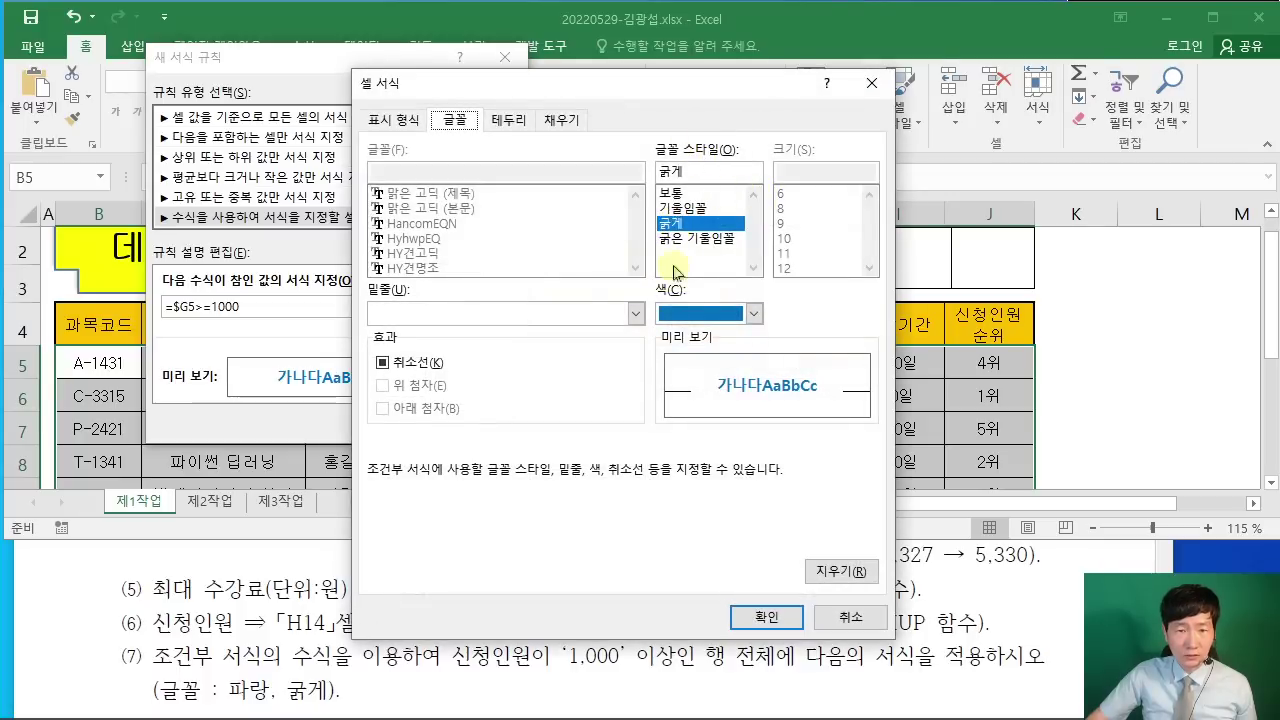
{"action": "left_click", "coordinate": [714, 314]}
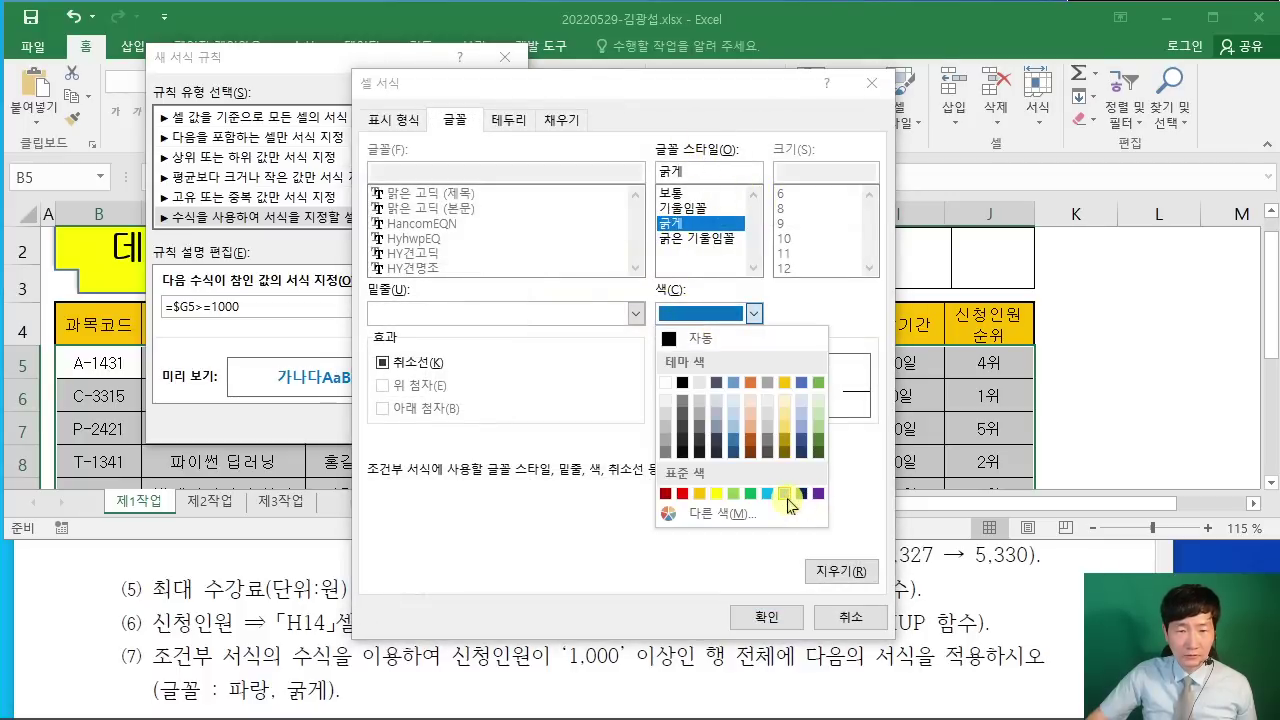
{"action": "left_click", "coordinate": [785, 493]}
{"action": "left_click", "coordinate": [766, 617]}
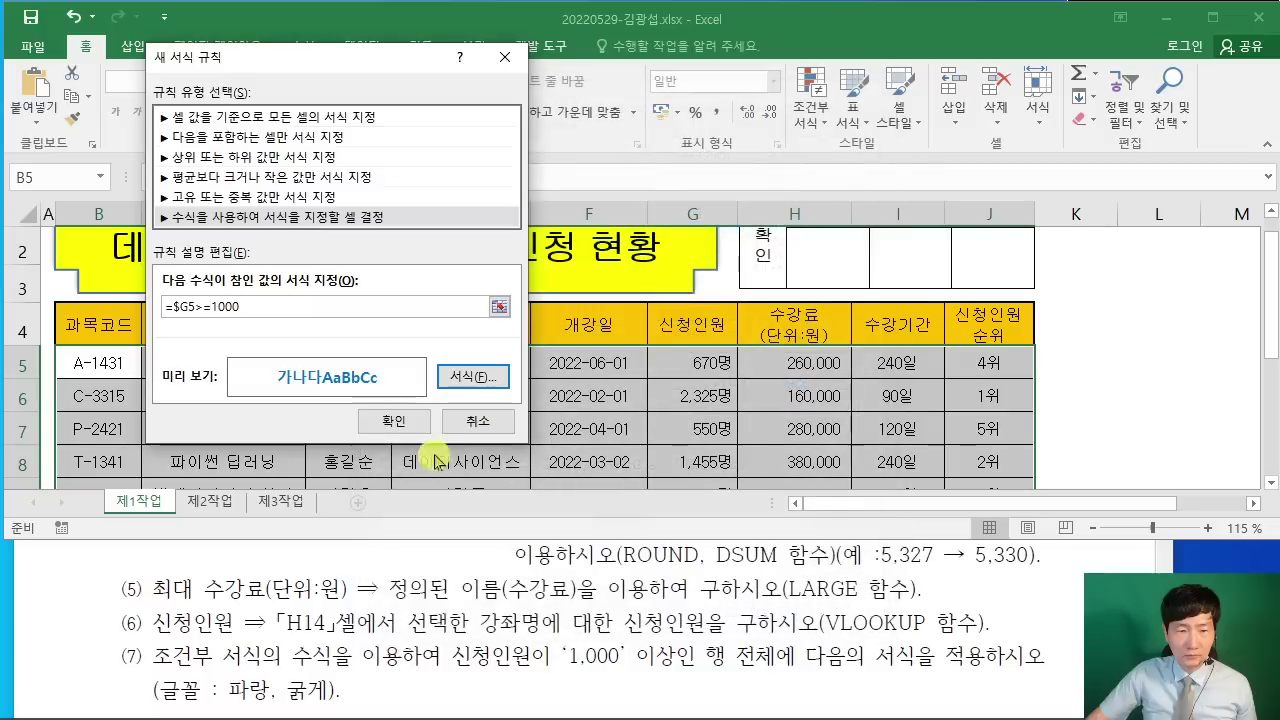
{"action": "left_click", "coordinate": [391, 424]}
{"action": "left_click", "coordinate": [1128, 394]}
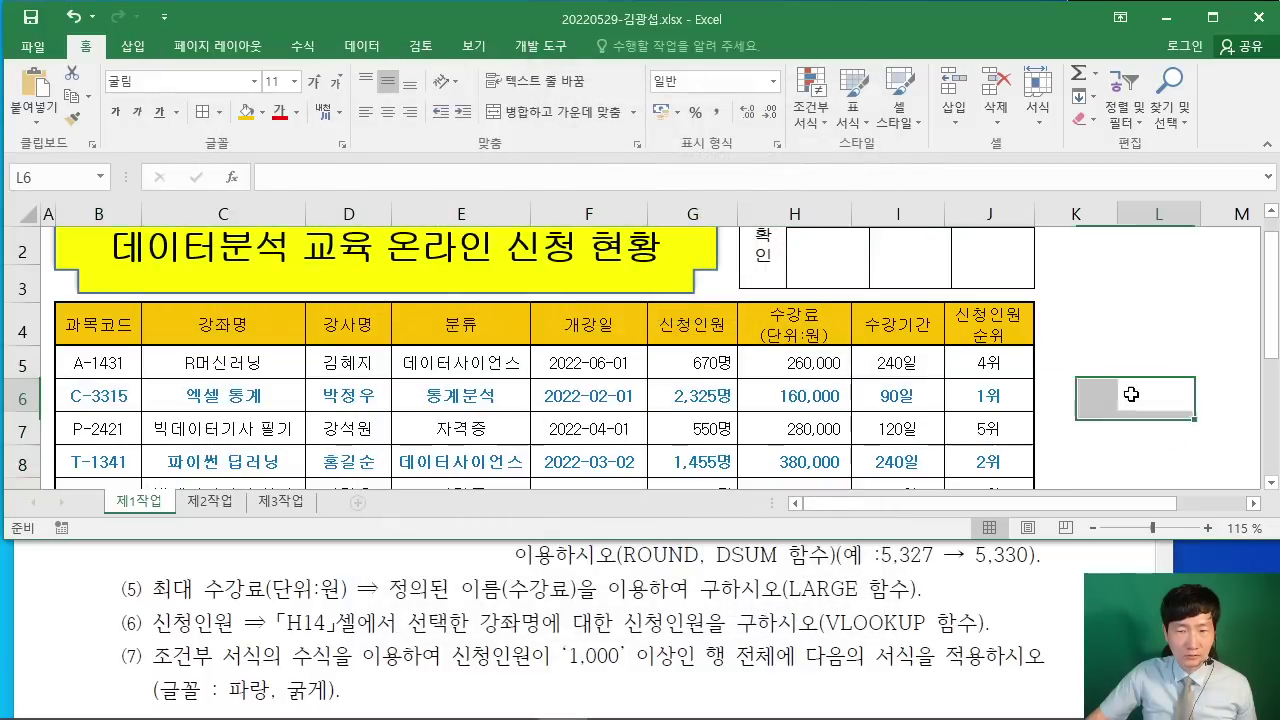
{"action": "left_click", "coordinate": [690, 398]}
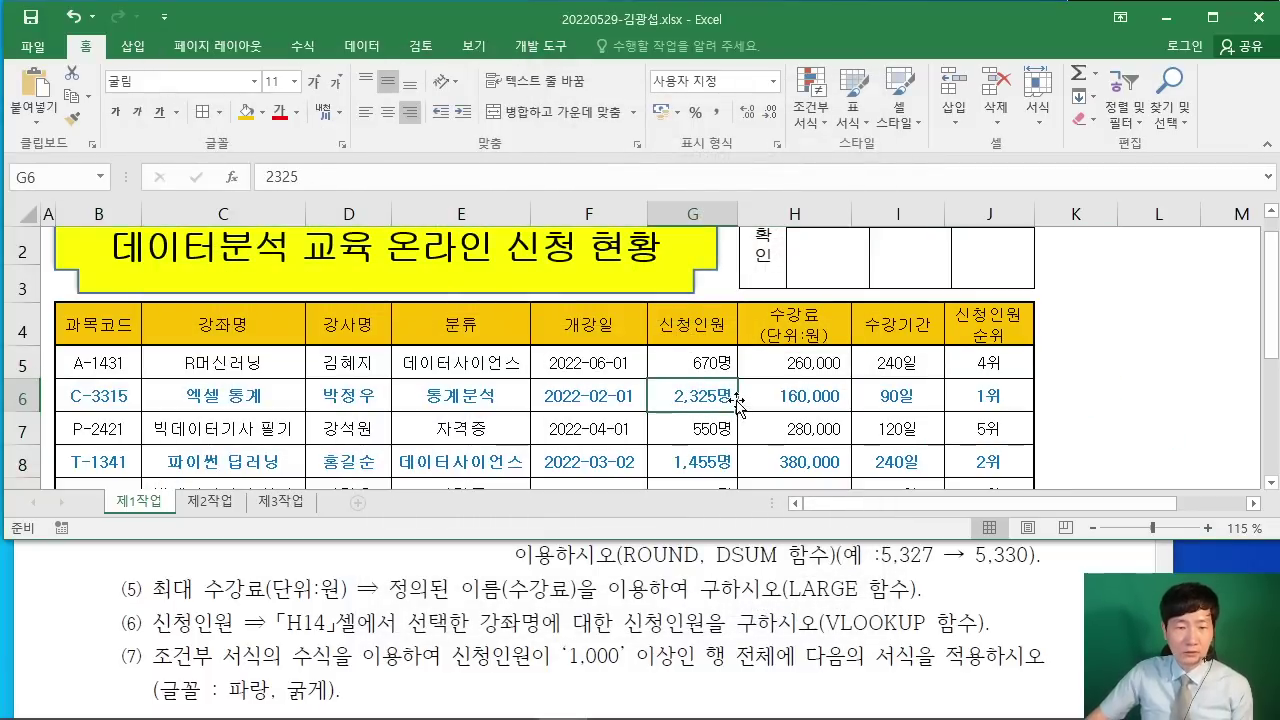
Step: Restore down the Excel window and scroll the PDF to the [제2작업] 목표값 찾기 및 필터 section
{"action": "scroll", "coordinate": [720, 399], "scroll_direction": "down", "scroll_amount": 2}
{"action": "scroll", "coordinate": [727, 399], "scroll_direction": "up", "scroll_amount": 2}
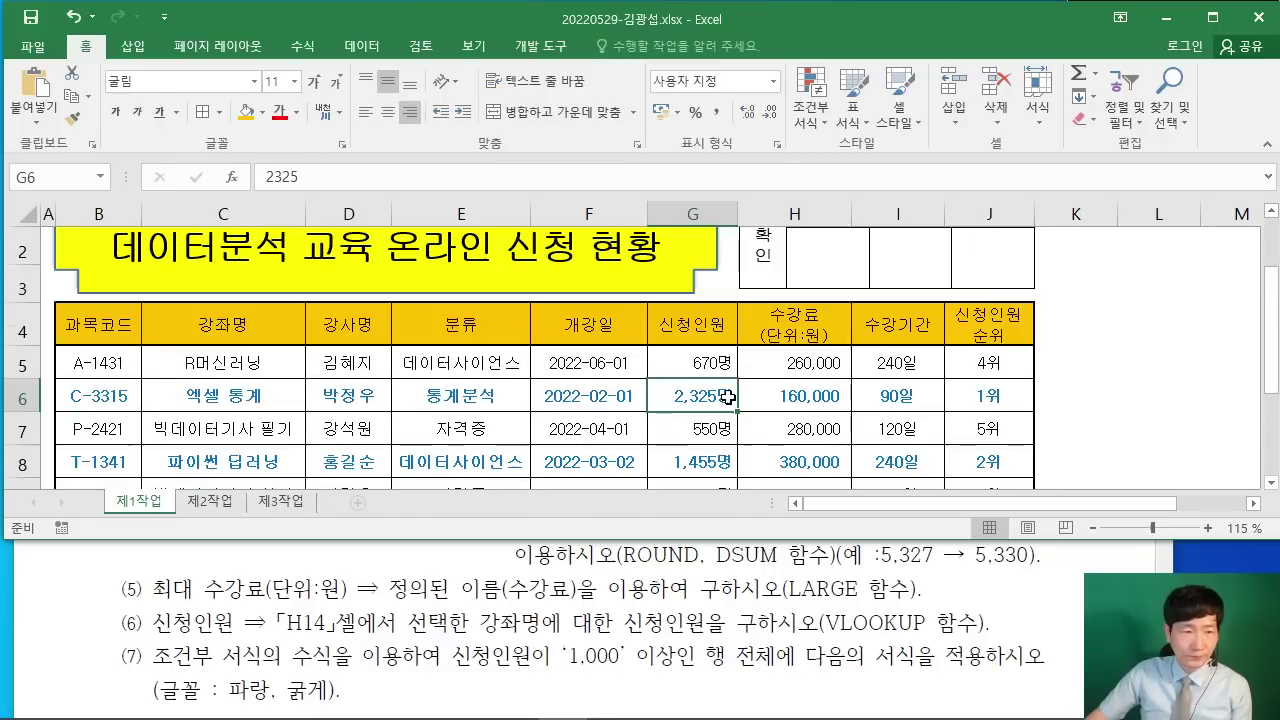
{"action": "scroll", "coordinate": [729, 396], "scroll_direction": "down", "scroll_amount": 1}
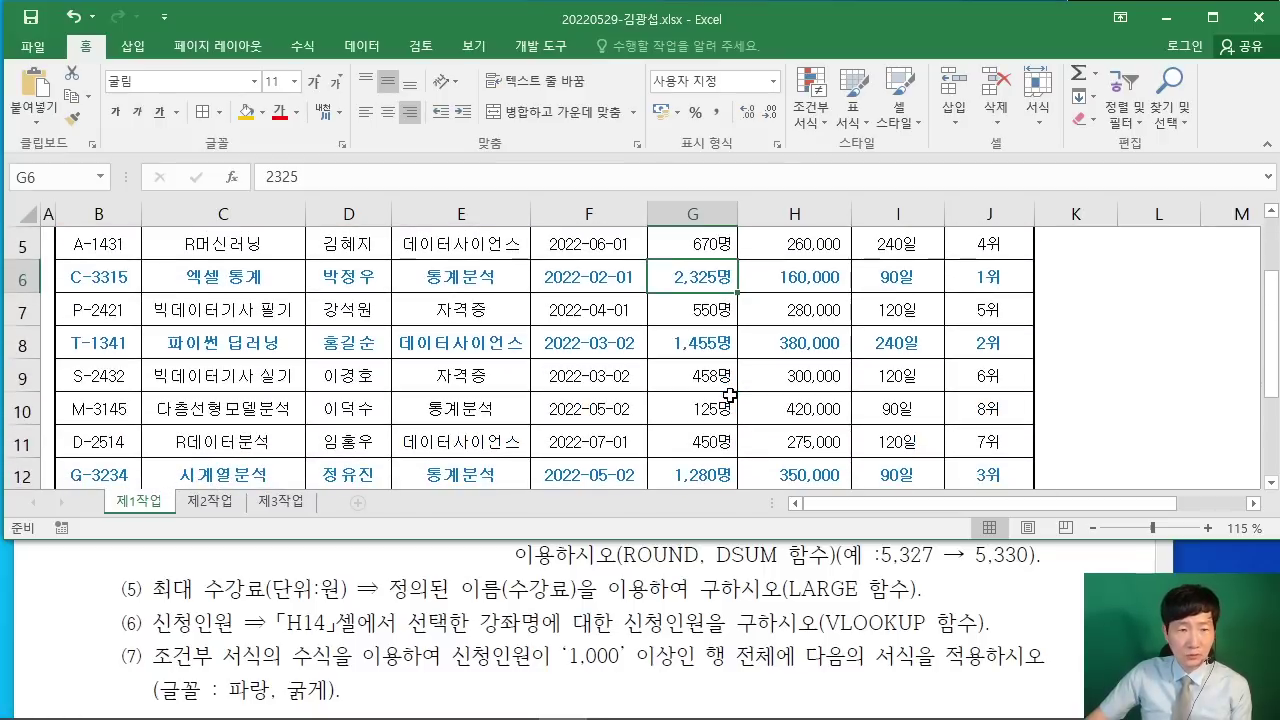
{"action": "scroll", "coordinate": [338, 368], "scroll_direction": "down", "scroll_amount": 1}
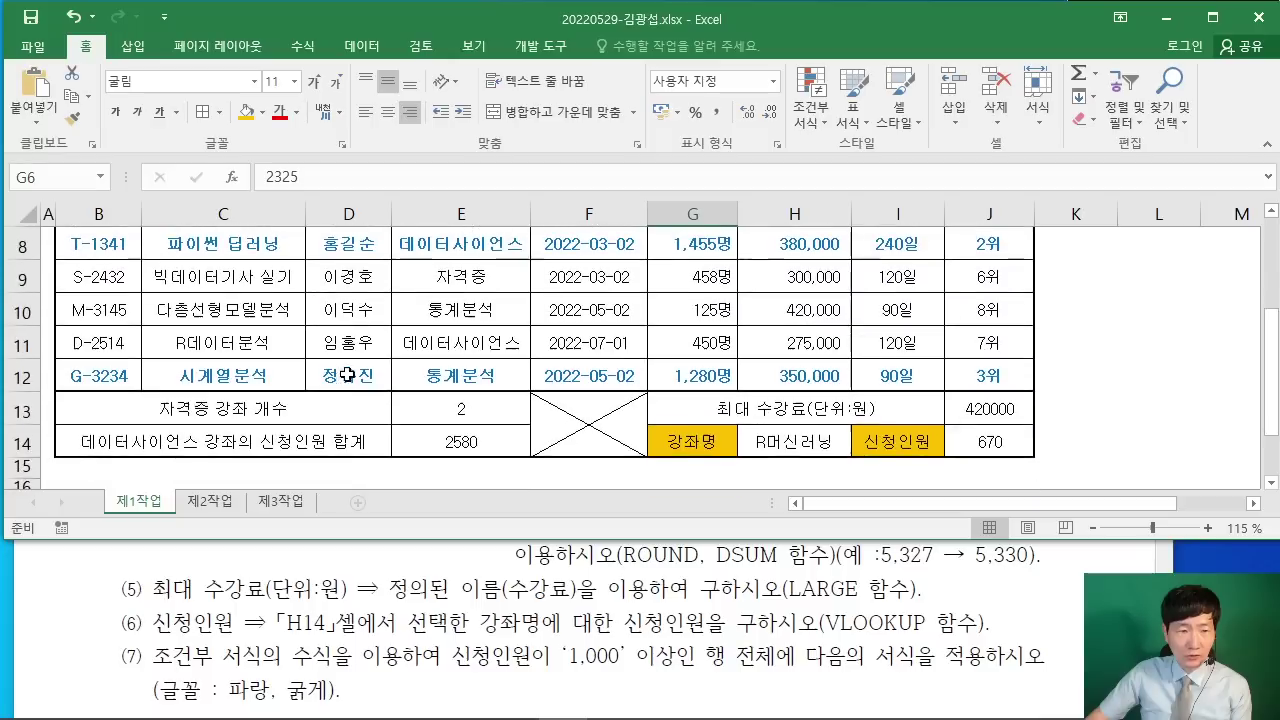
{"action": "scroll", "coordinate": [630, 410], "scroll_direction": "up", "scroll_amount": 1}
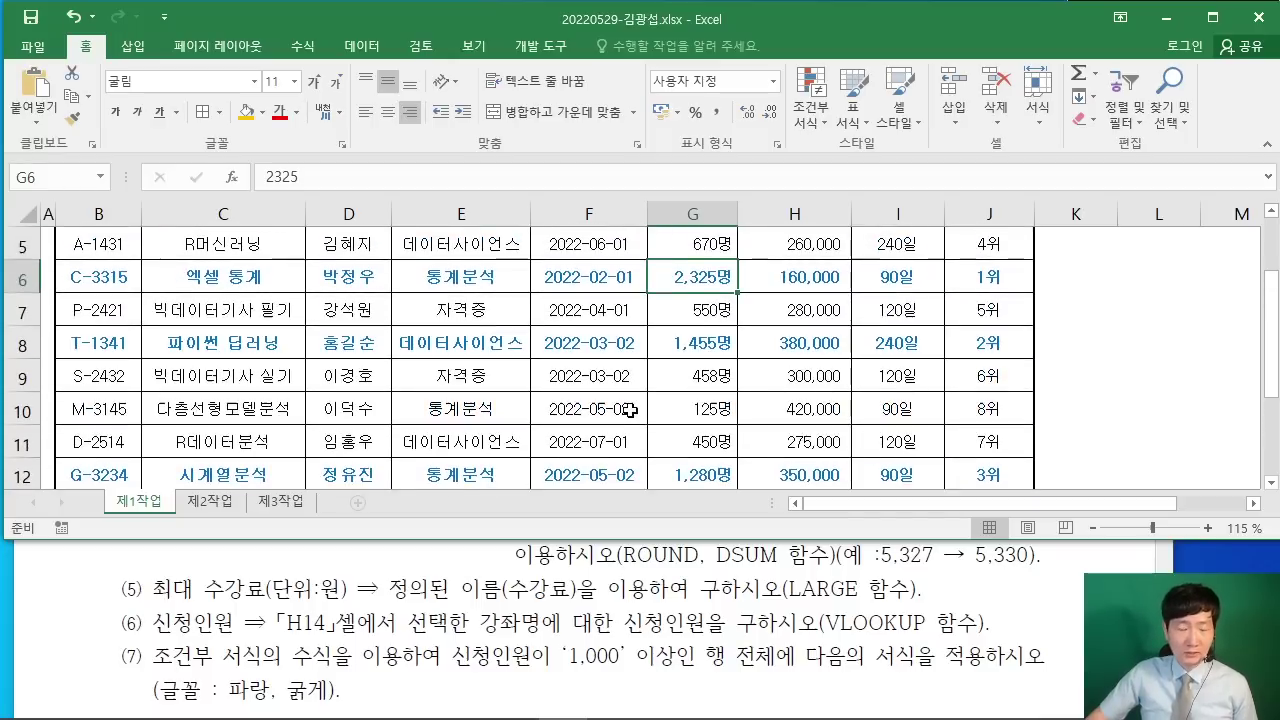
{"action": "scroll", "coordinate": [630, 410], "scroll_direction": "up", "scroll_amount": 1}
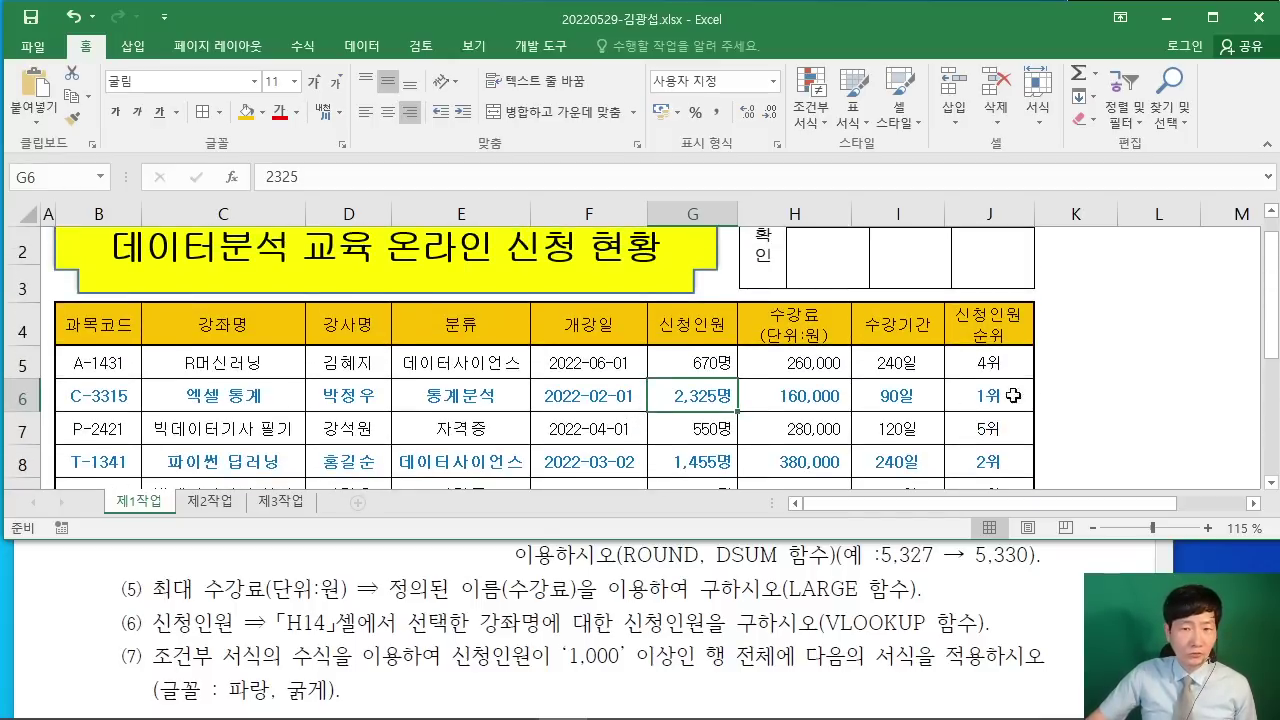
{"action": "left_click", "coordinate": [1213, 17]}
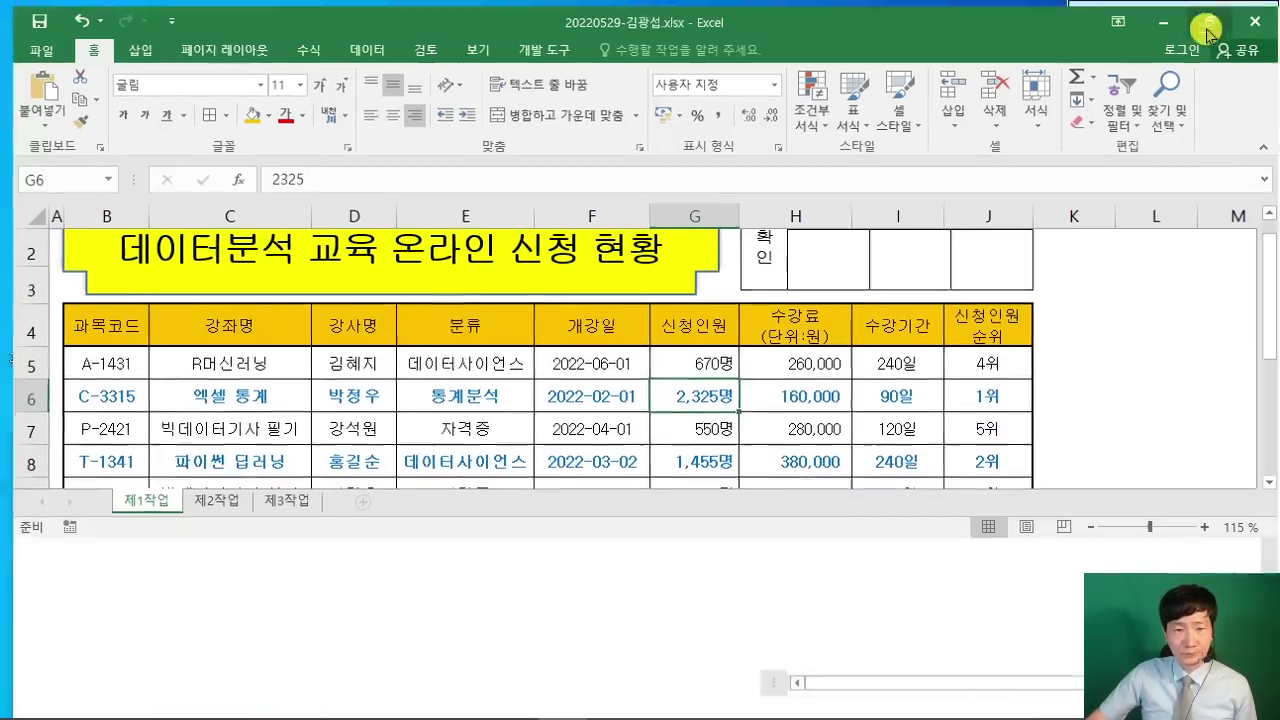
{"action": "scroll", "coordinate": [1130, 374], "scroll_direction": "up", "scroll_amount": 1}
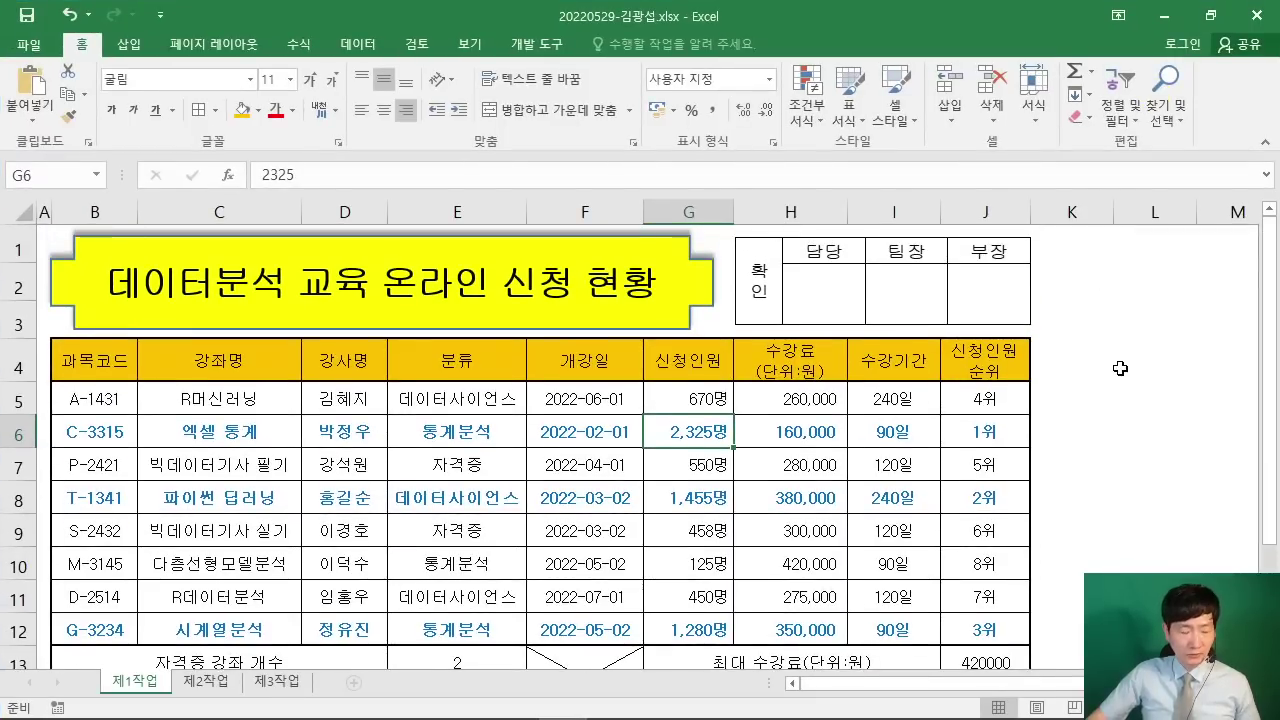
{"action": "scroll", "coordinate": [1120, 368], "scroll_direction": "down", "scroll_amount": 1}
{"action": "left_click", "coordinate": [1054, 397]}
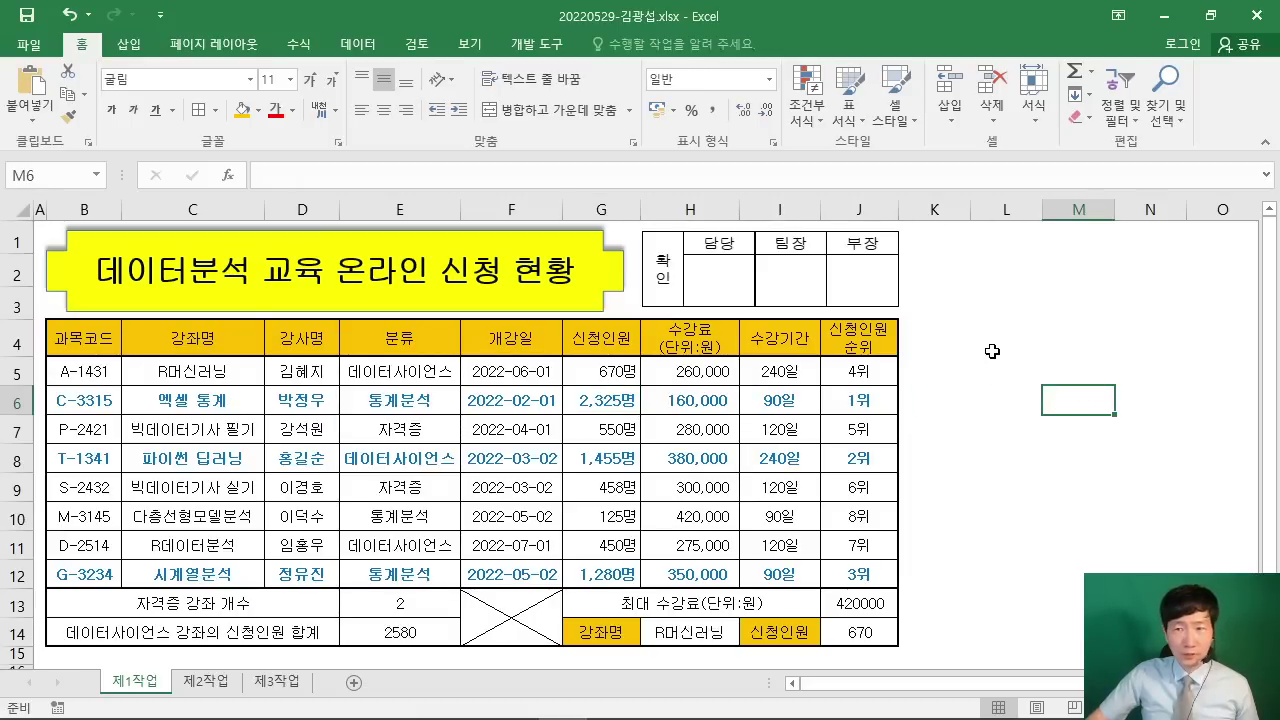
{"action": "left_click", "coordinate": [1210, 15]}
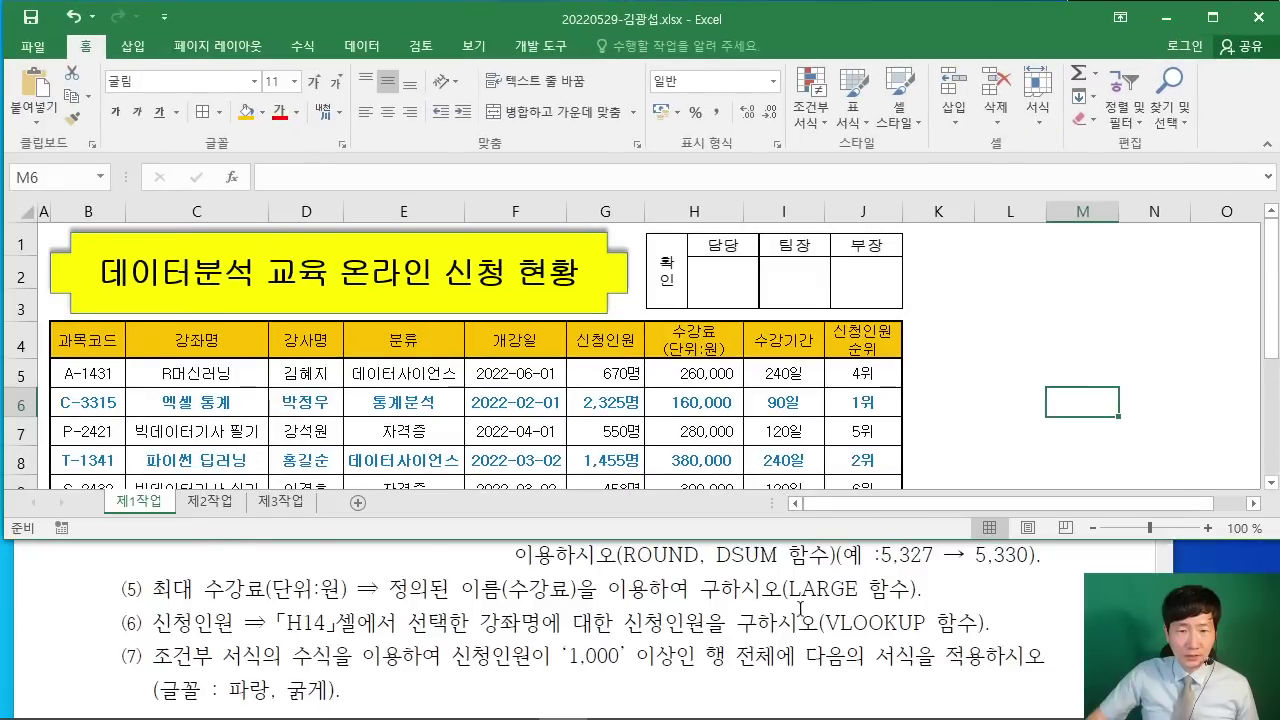
{"action": "scroll", "coordinate": [868, 615], "scroll_direction": "down", "scroll_amount": 5}
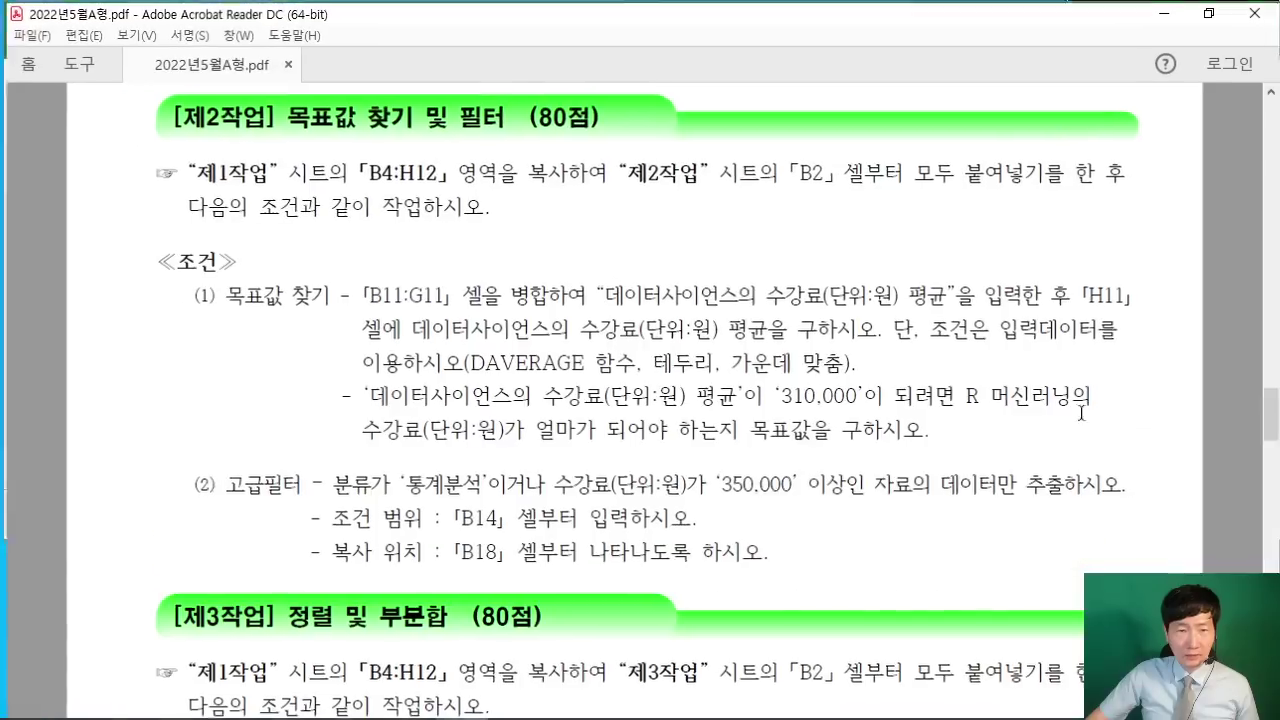
Step: Maximize the PDF to read the 제2작업 conditions, restore it, and return to Excel
{"action": "left_click", "coordinate": [1104, 438]}
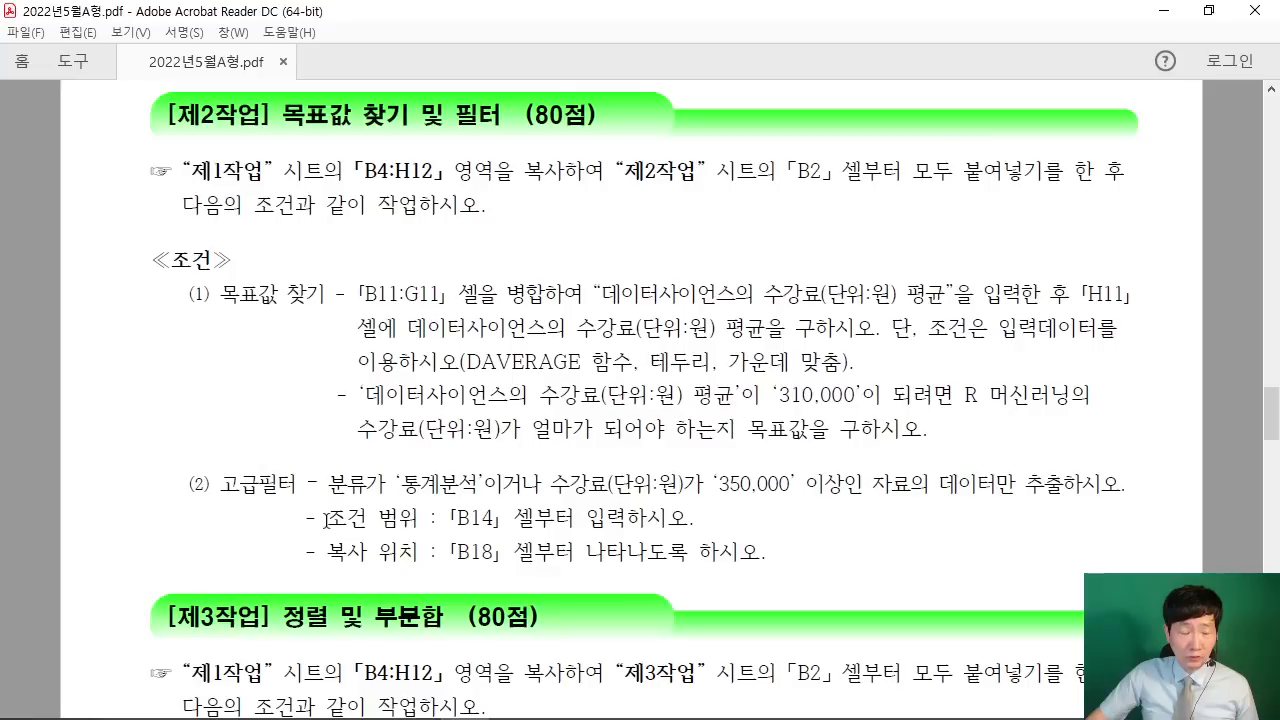
{"action": "left_click", "coordinate": [1205, 12]}
{"action": "left_click", "coordinate": [955, 329]}
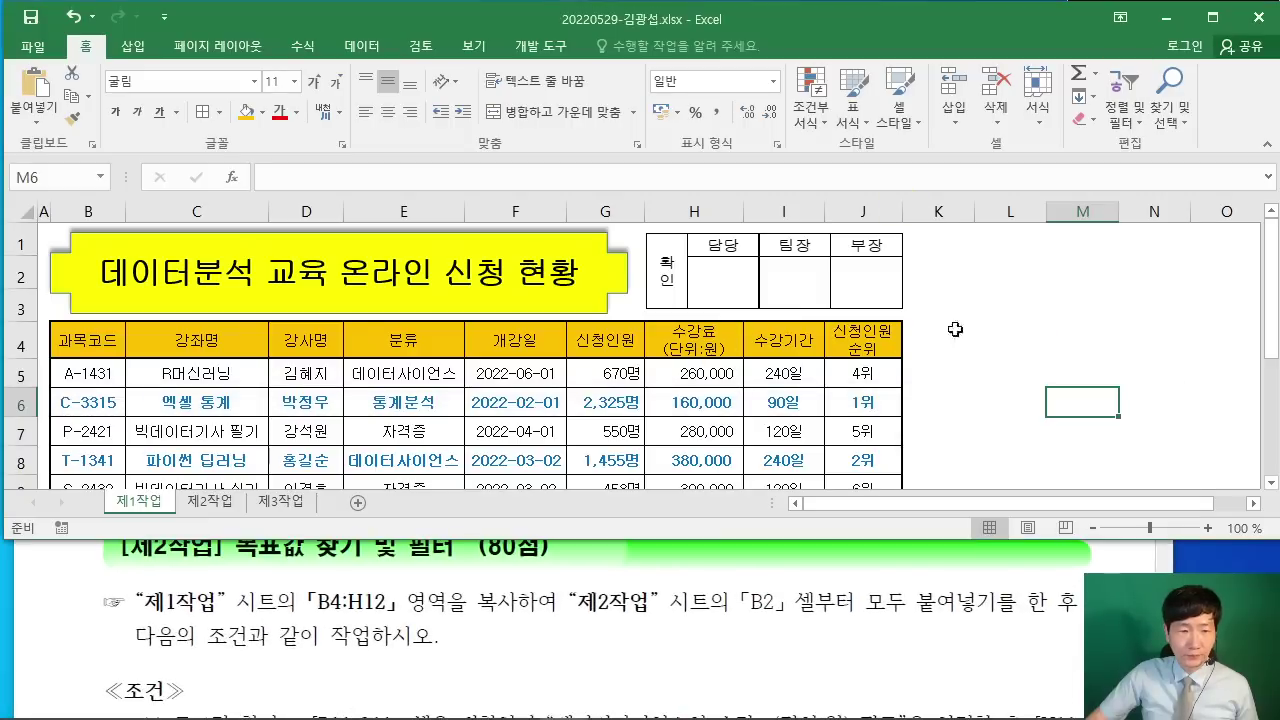
Step: Copy the 제1작업 table B4:H12 and paste it into the 제2작업 sheet at B2
{"action": "left_click_drag", "start_coordinate": [88, 340], "coordinate": [720, 411]}
{"action": "right_click", "coordinate": [593, 340]}
{"action": "left_click", "coordinate": [644, 303]}
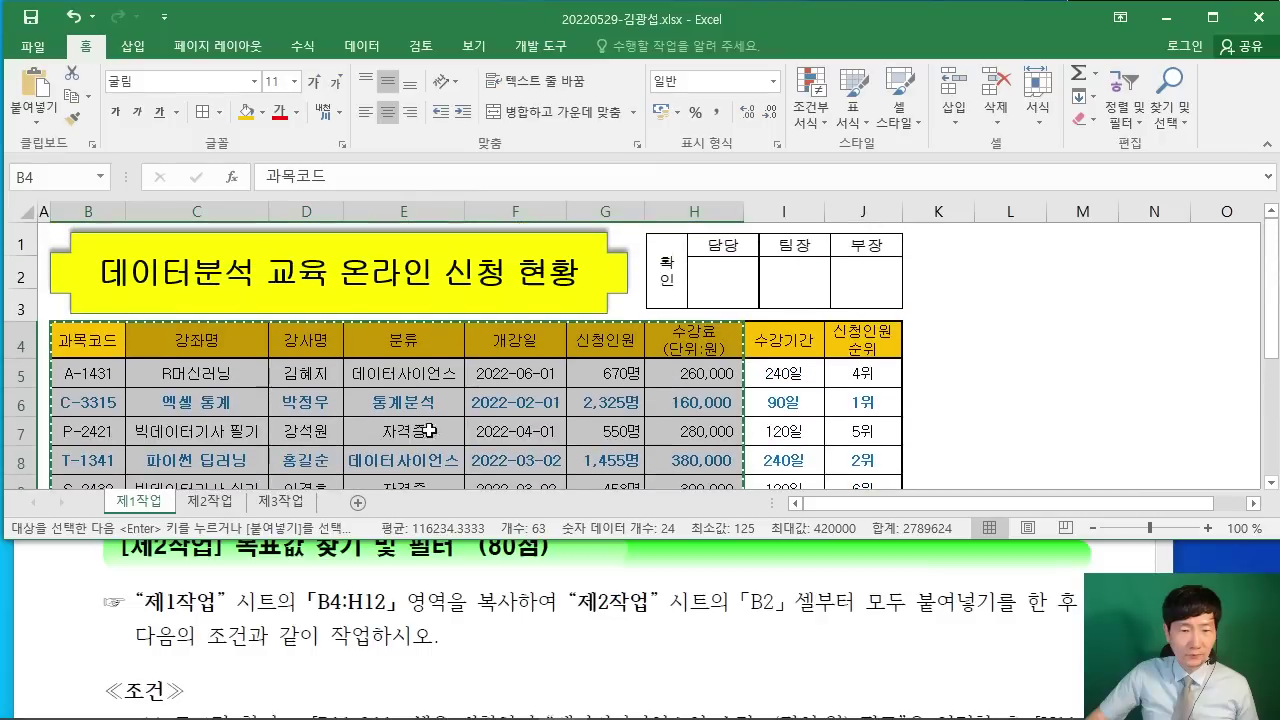
{"action": "left_click", "coordinate": [210, 501]}
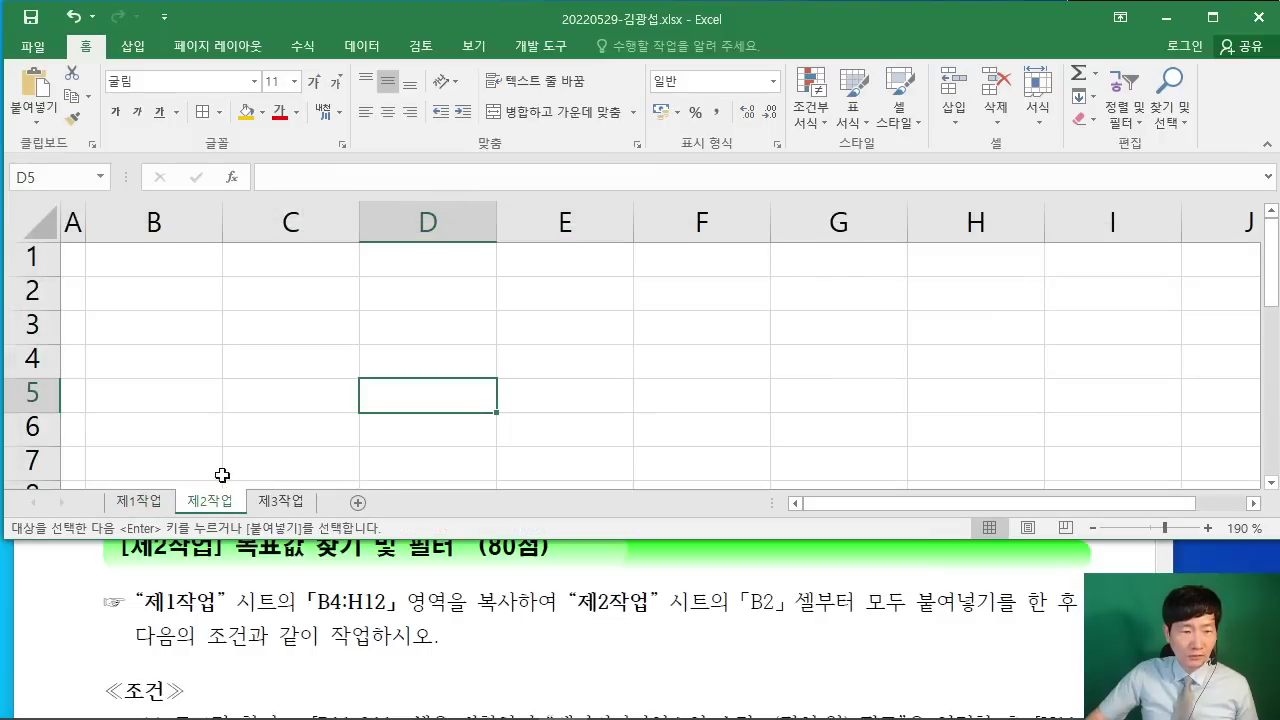
{"action": "left_click", "coordinate": [141, 289]}
{"action": "scroll", "coordinate": [144, 287], "scroll_direction": "down", "scroll_amount": 5, "text": "ctrl"}
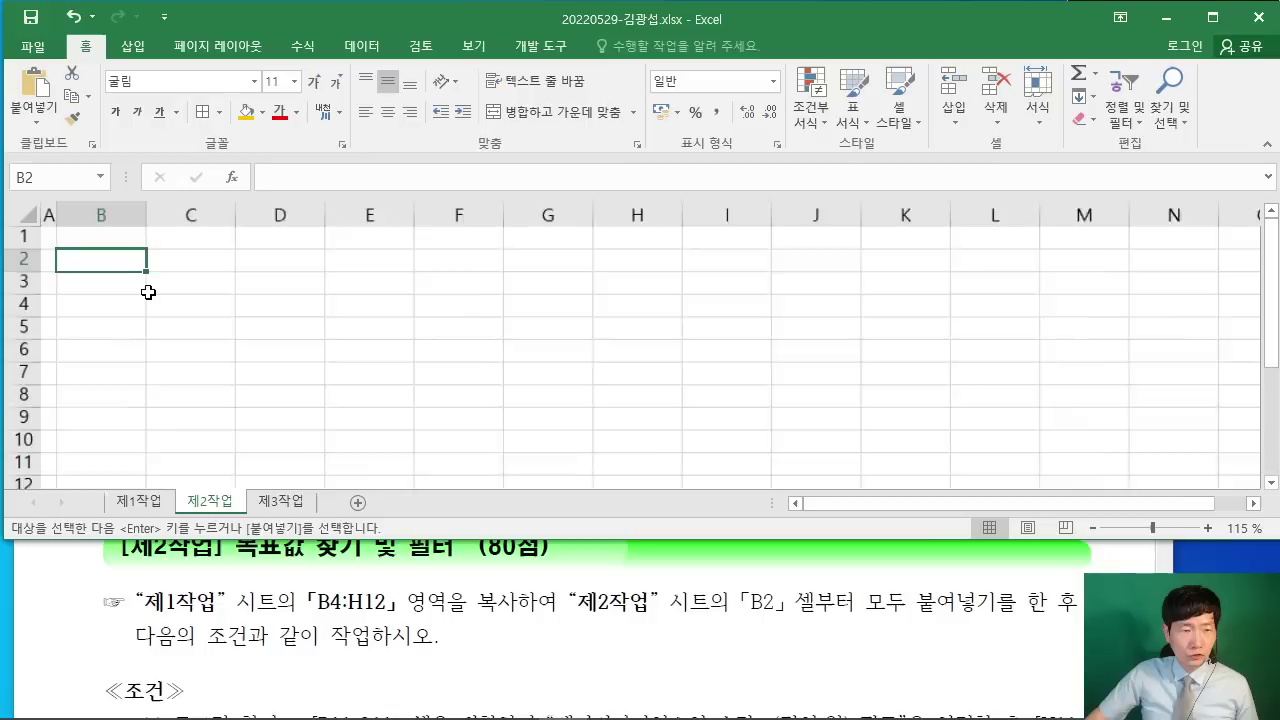
{"action": "right_click", "coordinate": [108, 255]}
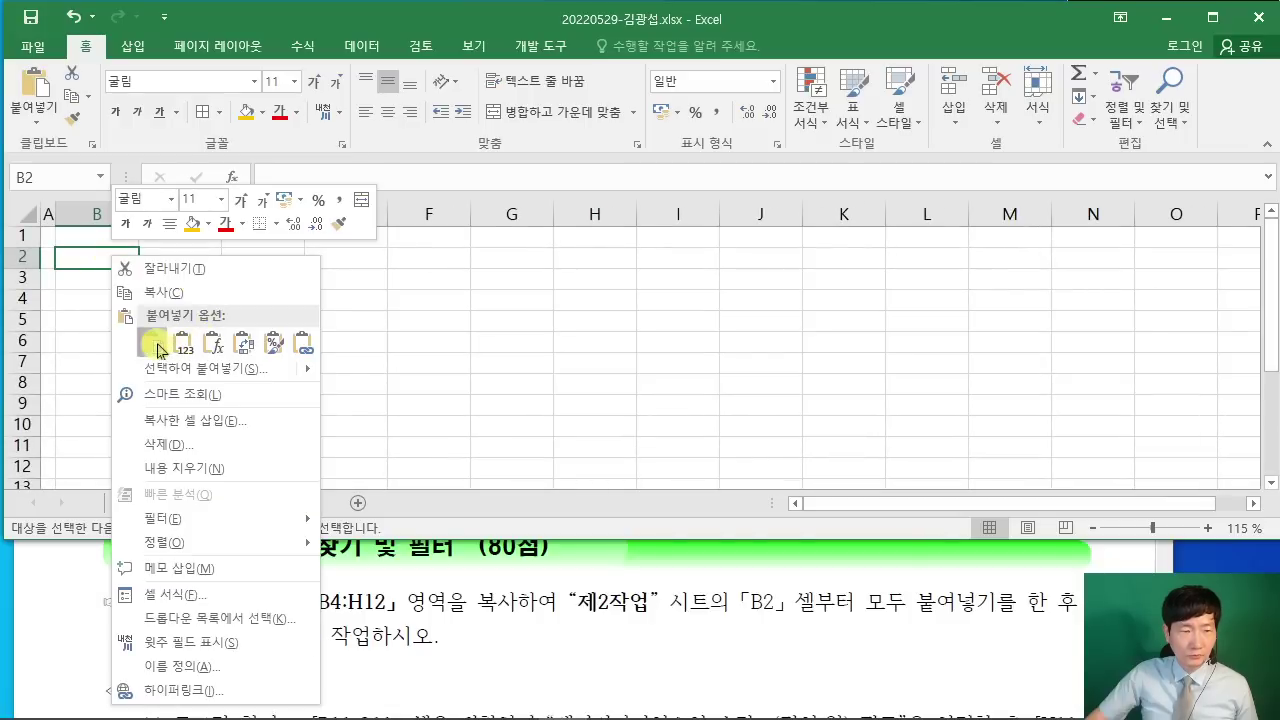
{"action": "left_click", "coordinate": [187, 343]}
{"action": "left_click", "coordinate": [757, 362]}
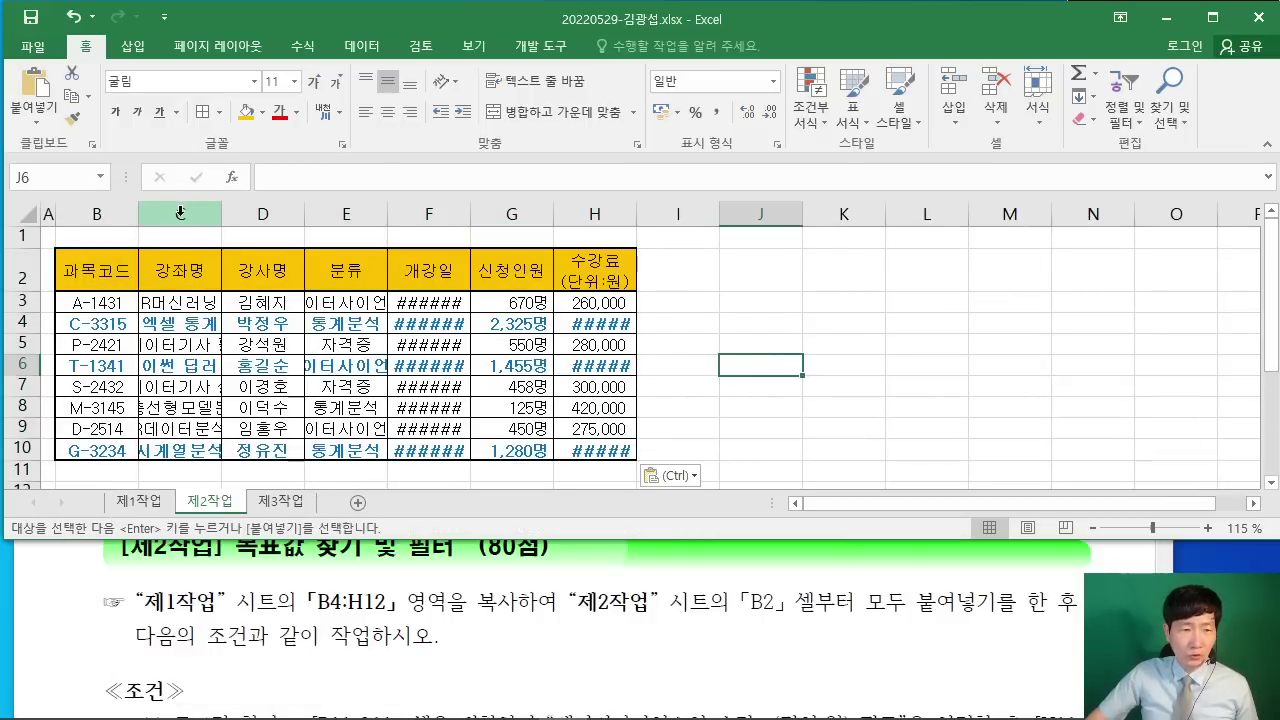
Step: Autofit columns C, E, F and H so names, categories, dates and fees show fully
{"action": "double_click", "coordinate": [220, 215]}
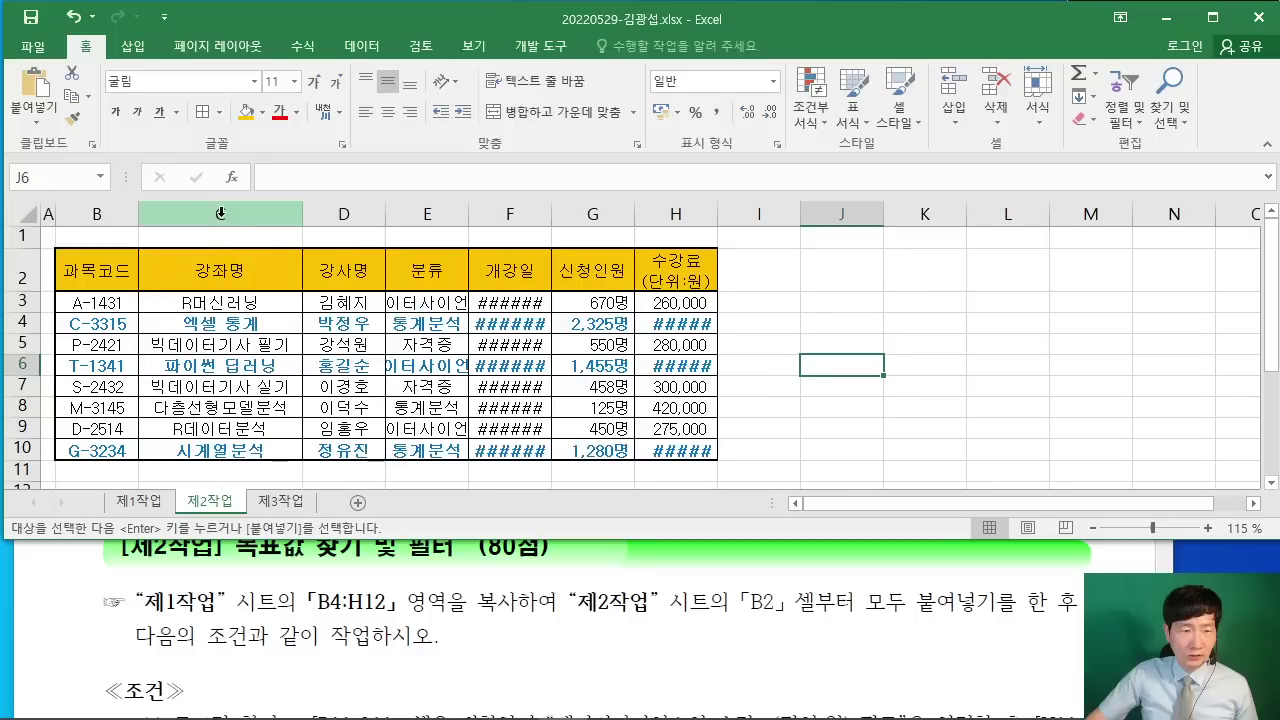
{"action": "double_click", "coordinate": [469, 214]}
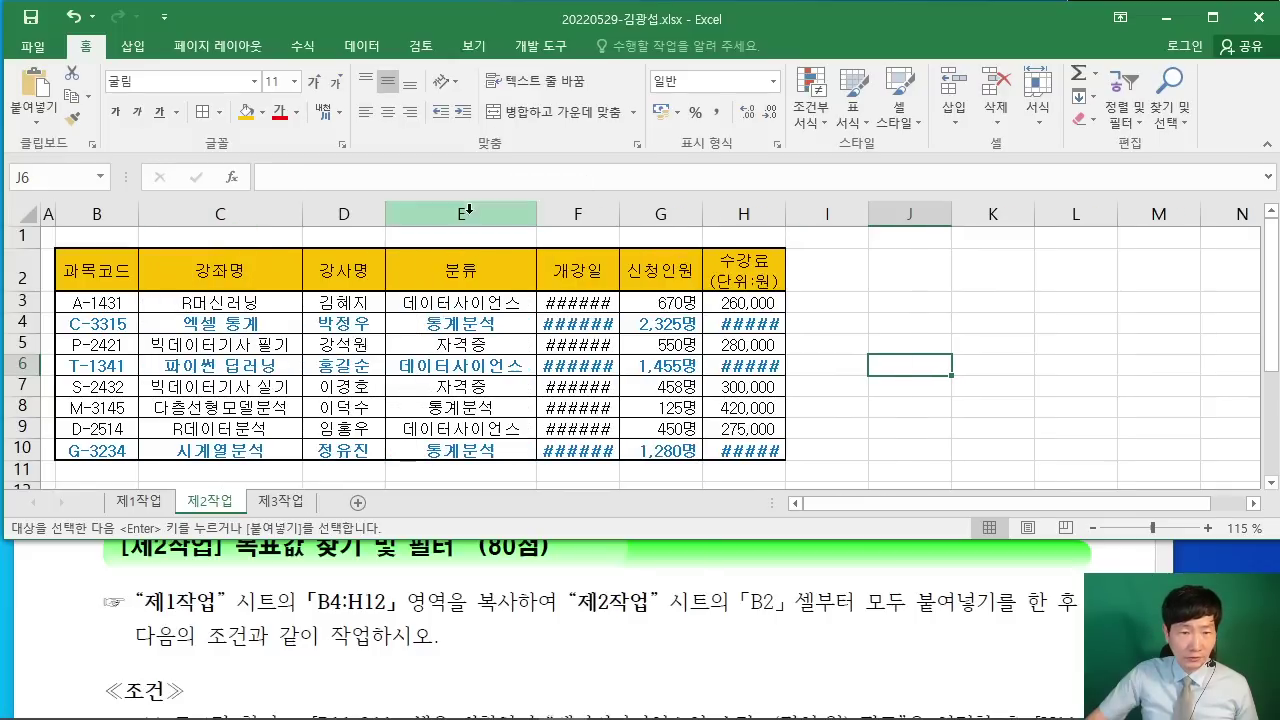
{"action": "double_click", "coordinate": [619, 214]}
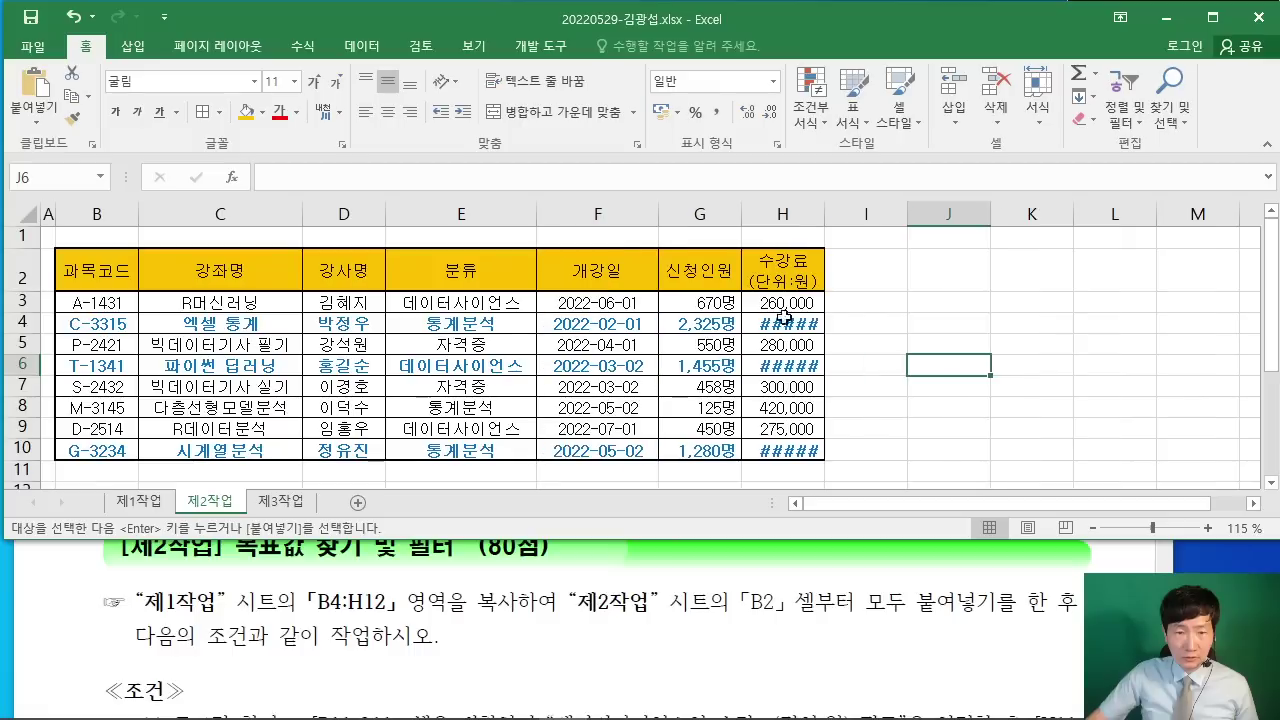
{"action": "double_click", "coordinate": [824, 214]}
Step: Check the ≪조건≫ in the PDF, then select B11:G11 and enlarge Excel to show row 12
{"action": "left_click", "coordinate": [1052, 344]}
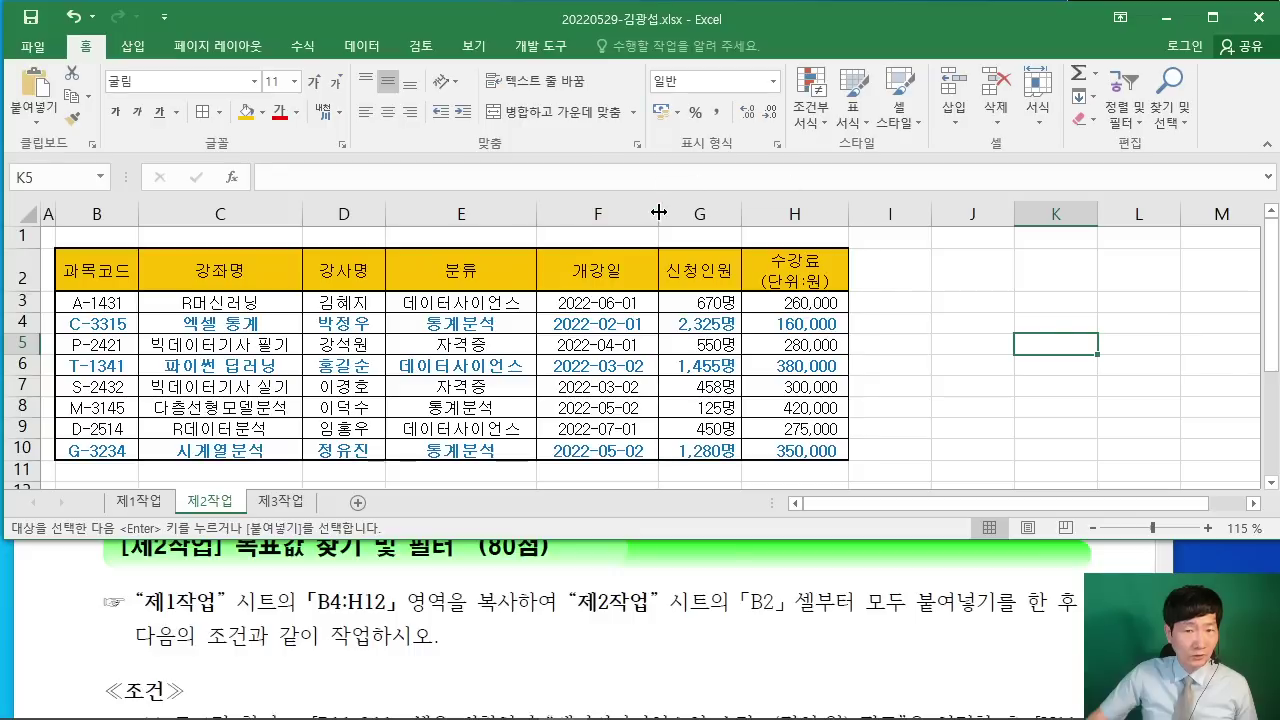
{"action": "left_click", "coordinate": [1016, 297]}
{"action": "left_click", "coordinate": [690, 573]}
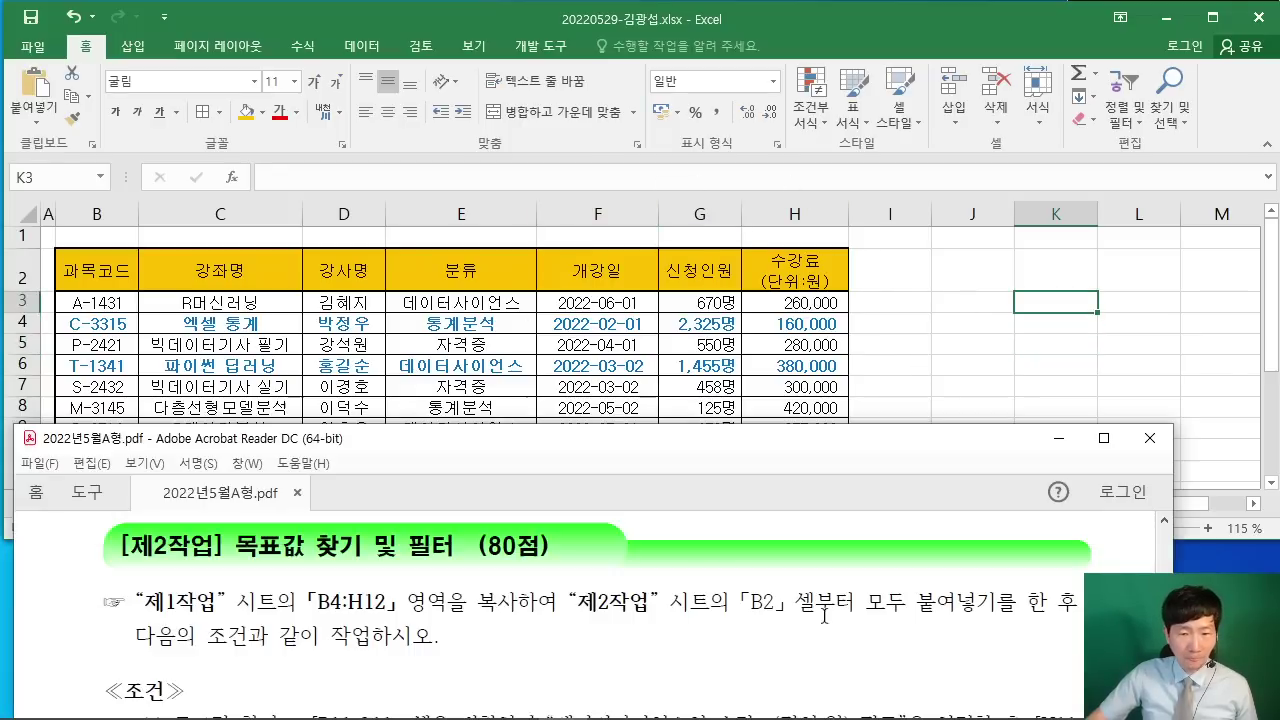
{"action": "scroll", "coordinate": [600, 600], "scroll_direction": "down", "scroll_amount": 2}
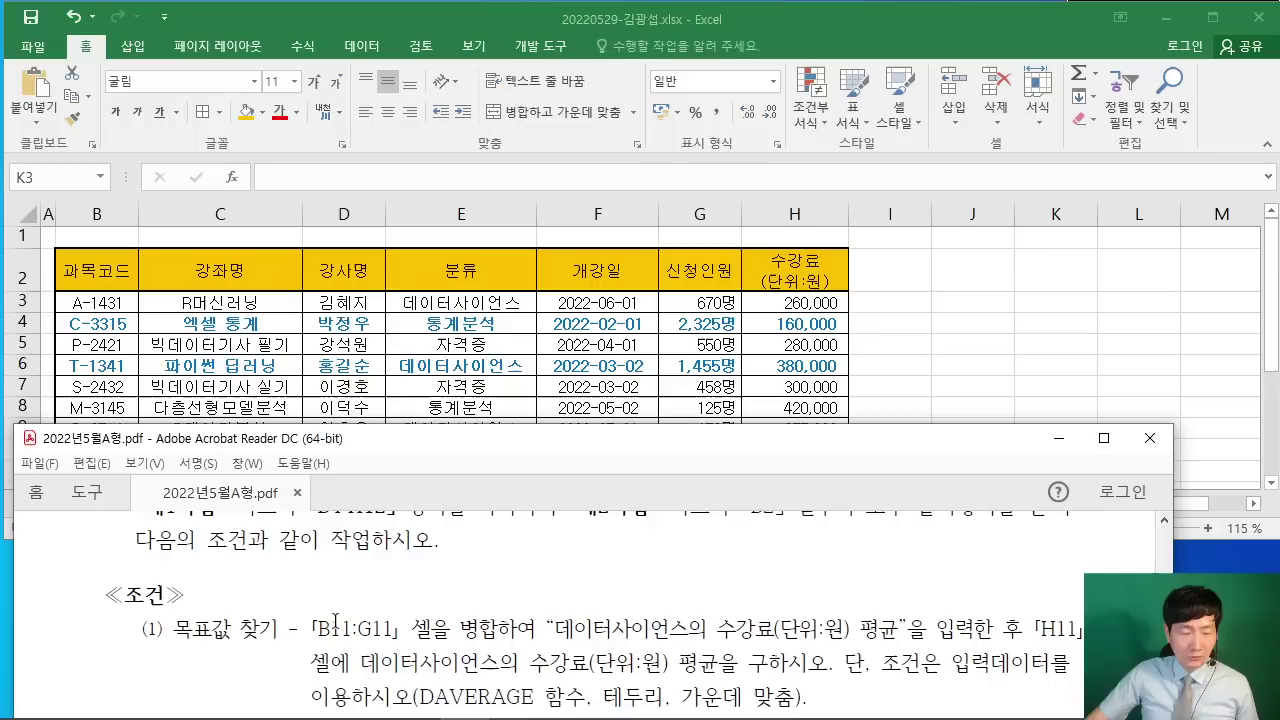
{"action": "scroll", "coordinate": [352, 615], "scroll_direction": "down", "scroll_amount": 1}
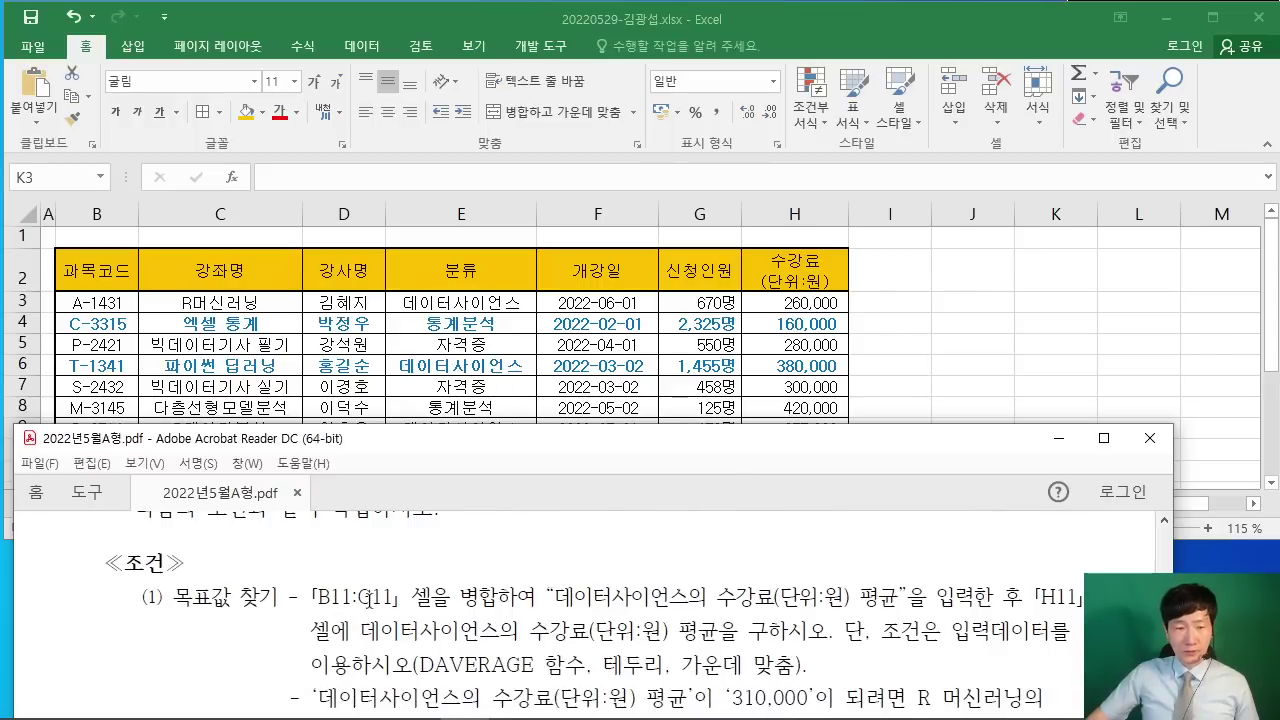
{"action": "left_click", "coordinate": [986, 354]}
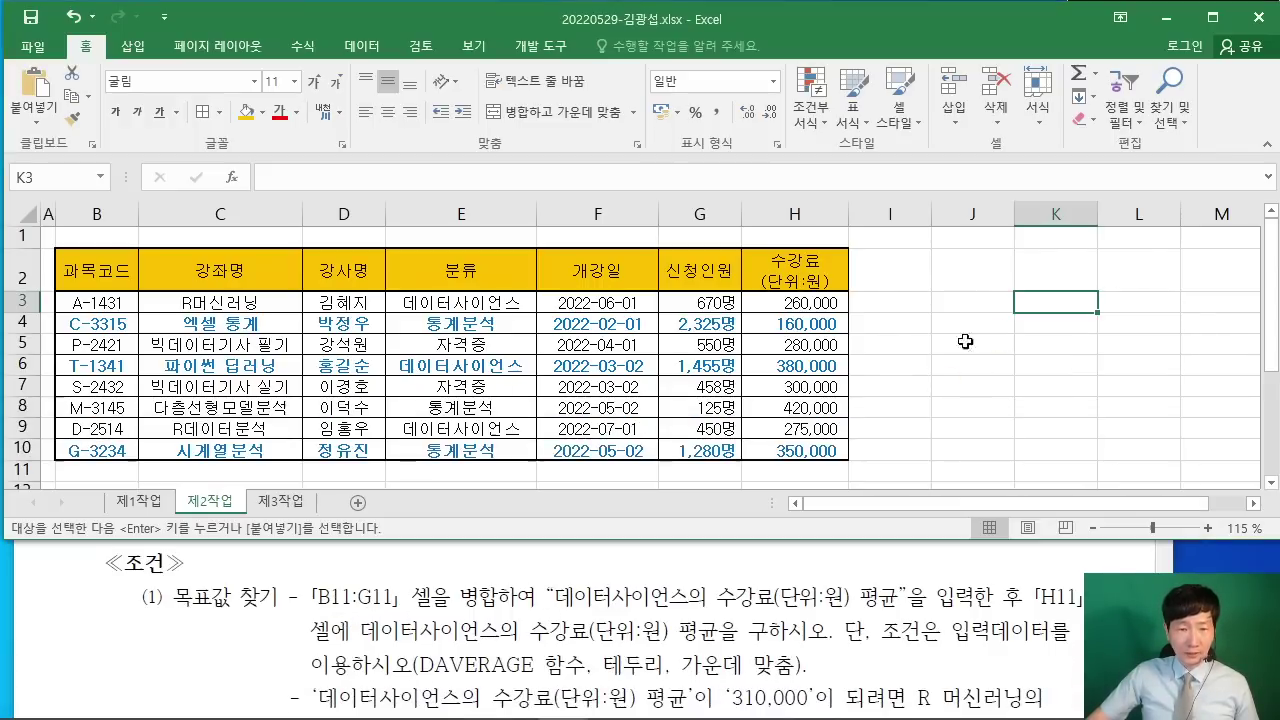
{"action": "left_click_drag", "start_coordinate": [90, 473], "coordinate": [692, 463]}
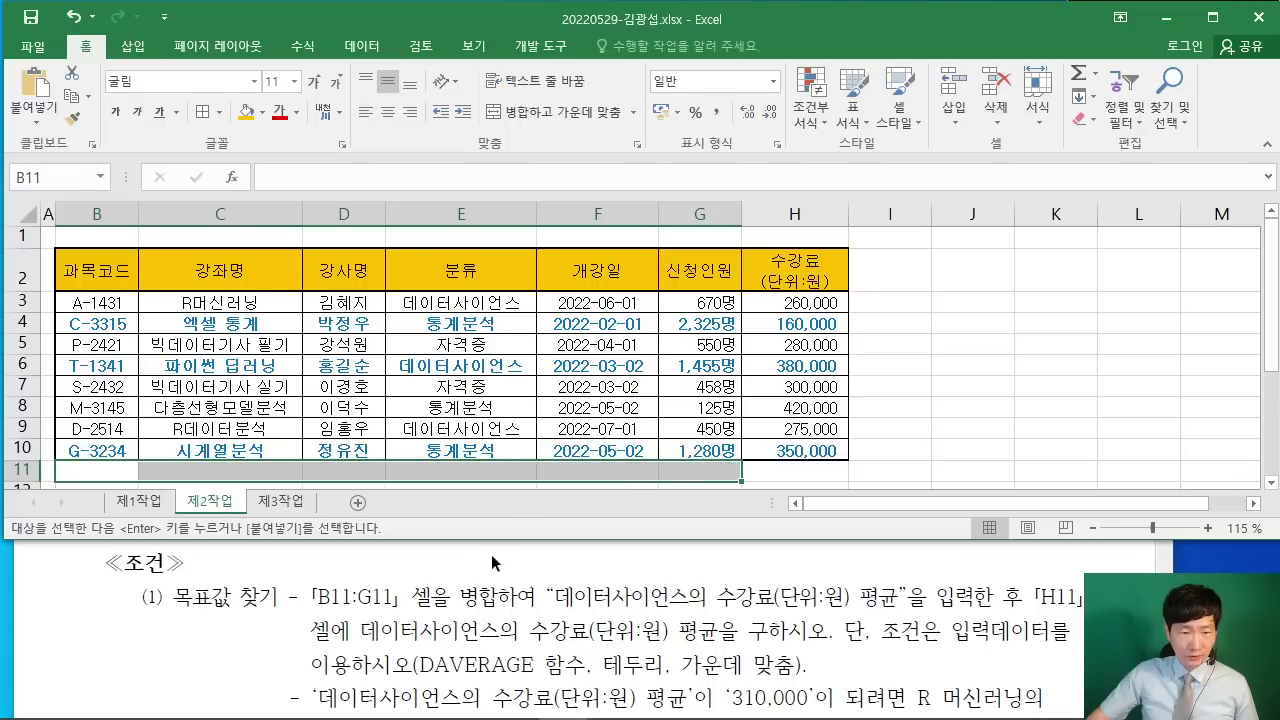
{"action": "left_click_drag", "start_coordinate": [500, 541], "coordinate": [500, 556]}
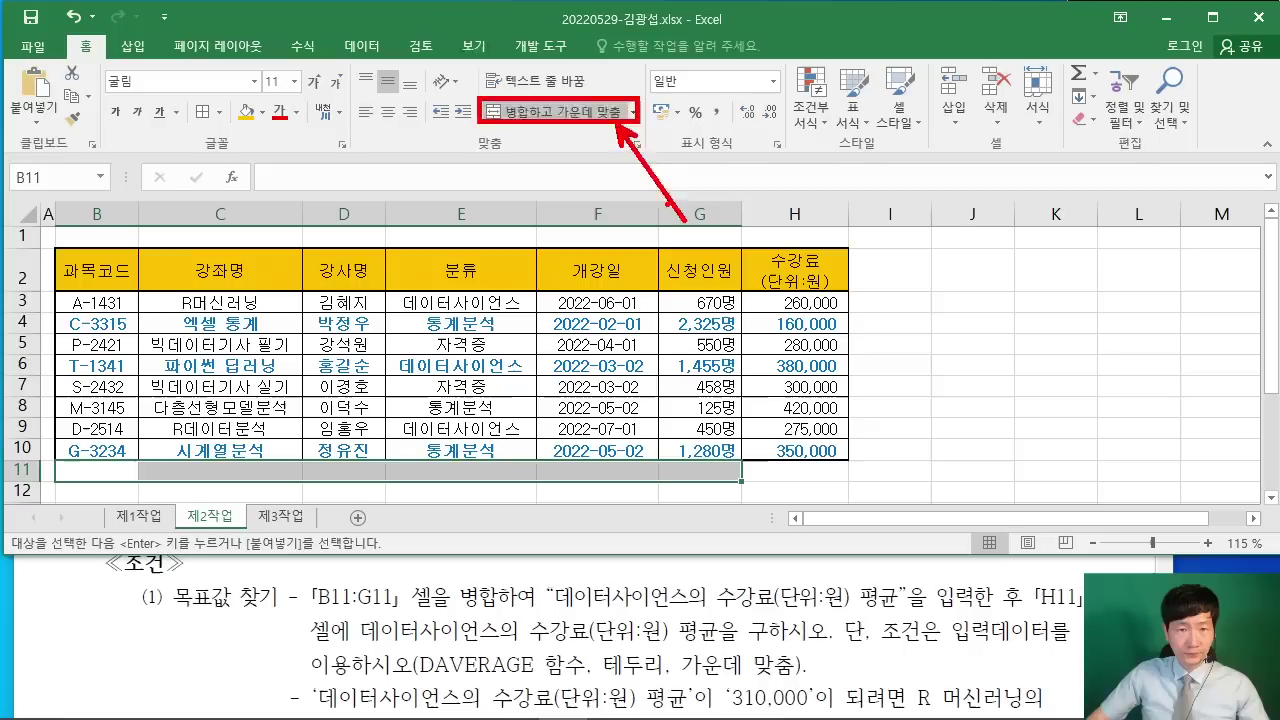
Step: Merge and centre B11:G11 and enter 데이터사이언스의 수강료(단위:원) 평균, checking the wording against the PDF
{"action": "left_click", "coordinate": [549, 110]}
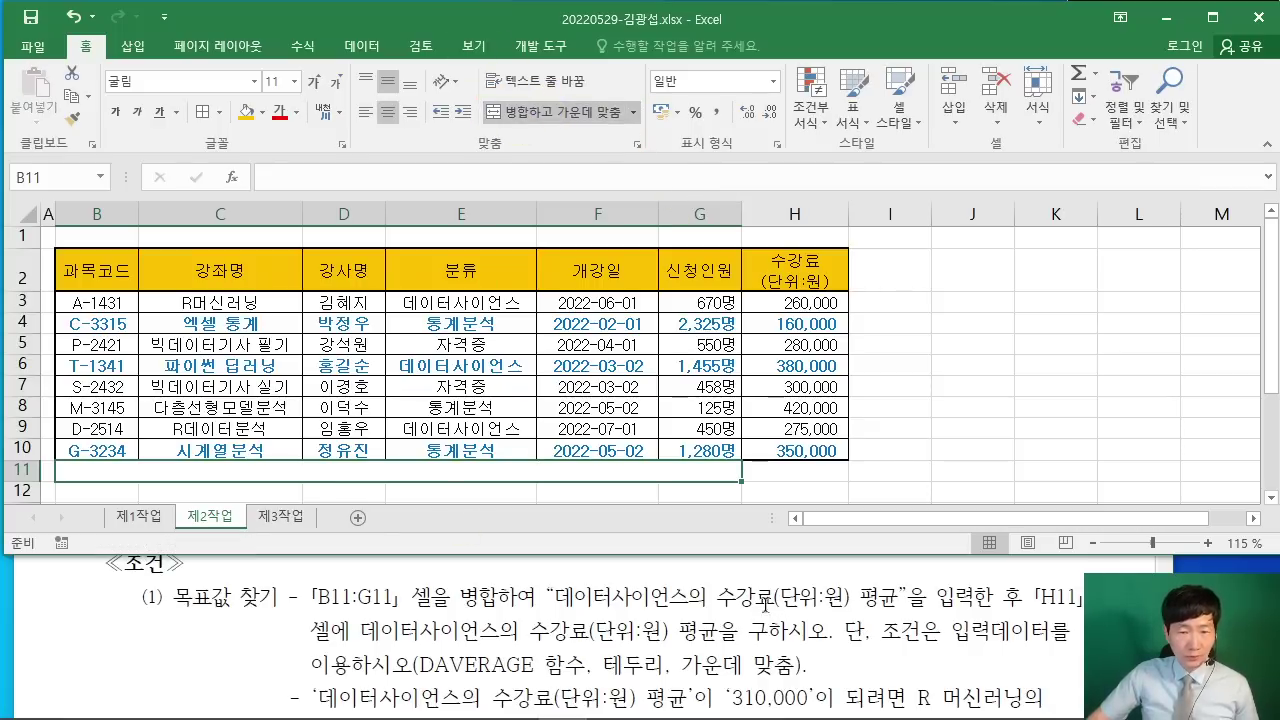
{"action": "type", "text": "EPDL"}
{"action": "key", "text": "BackSpace"}
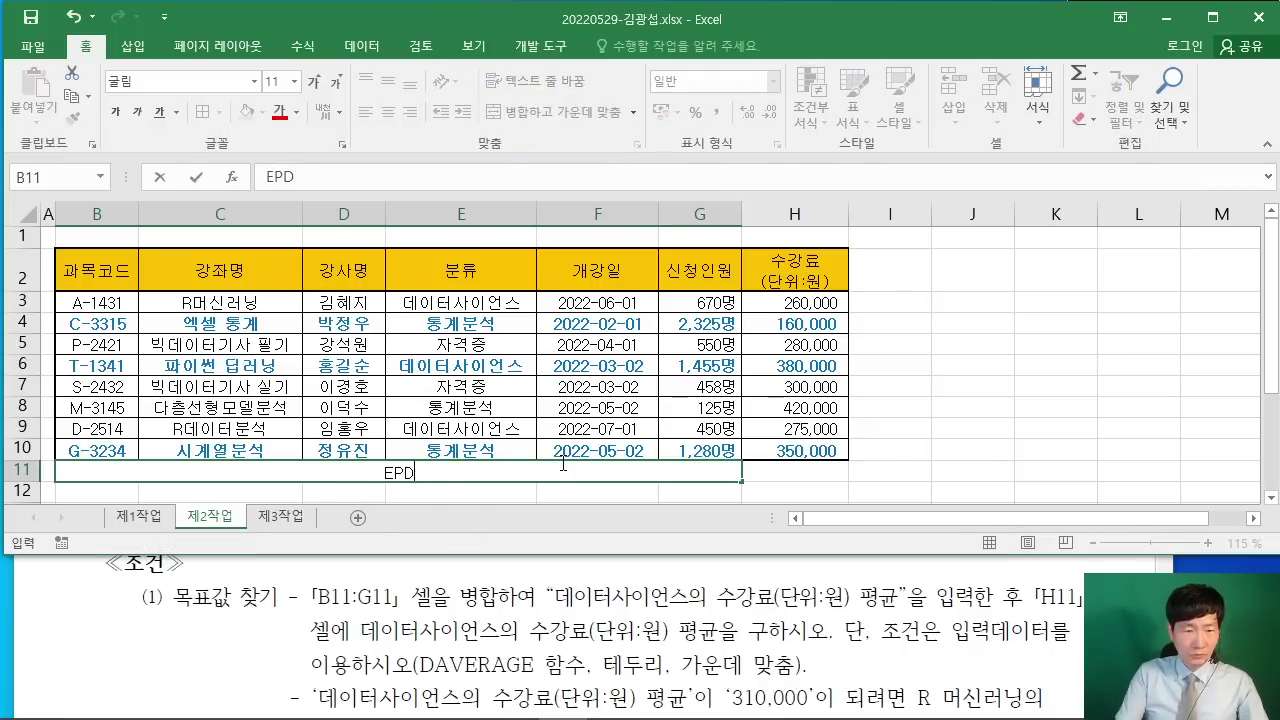
{"action": "key", "text": "BackSpace"}
{"action": "key", "text": "BackSpace"}
{"action": "key", "text": "BackSpace"}
{"action": "type", "text": "데이터사"}
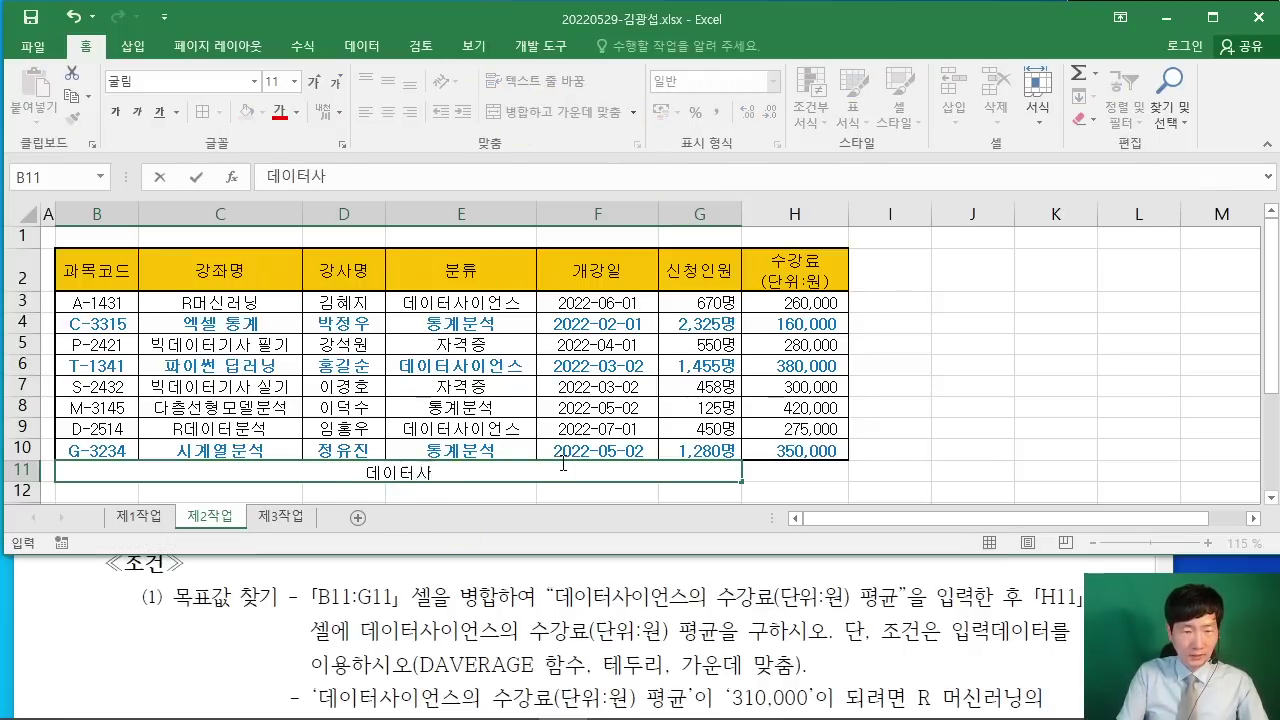
{"action": "type", "text": "이언스의 수"}
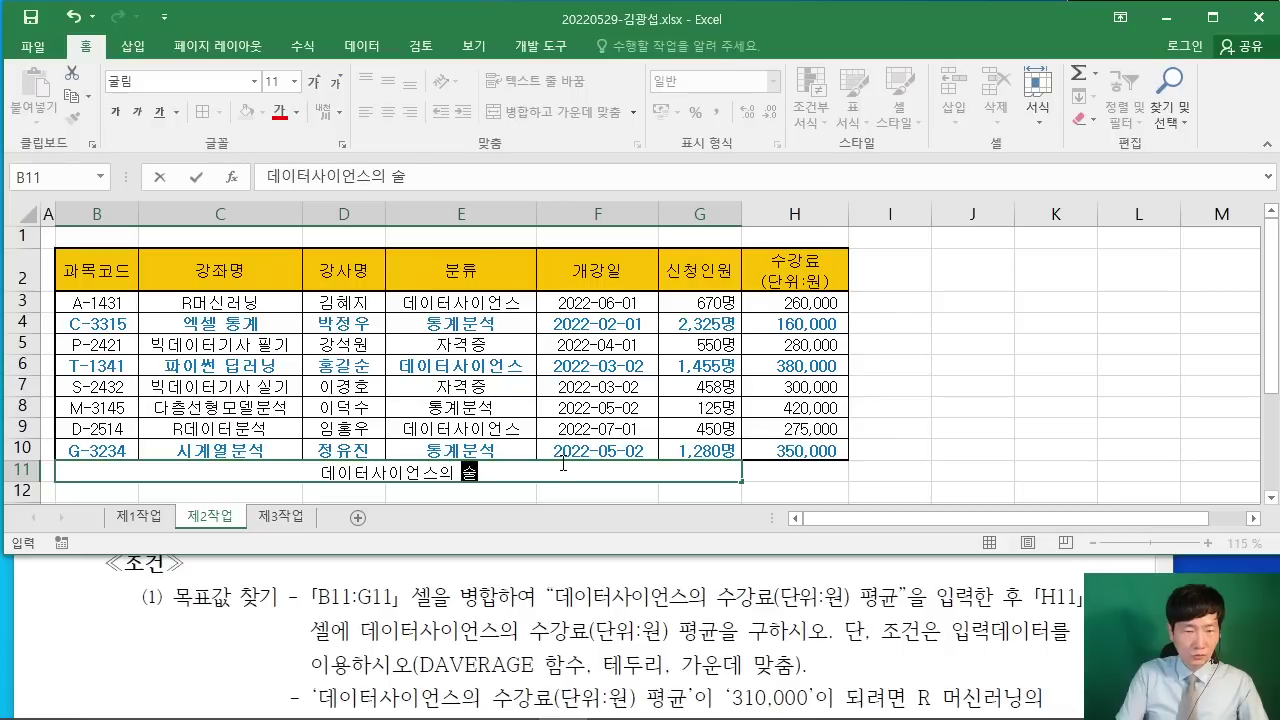
{"action": "type", "text": "강료"}
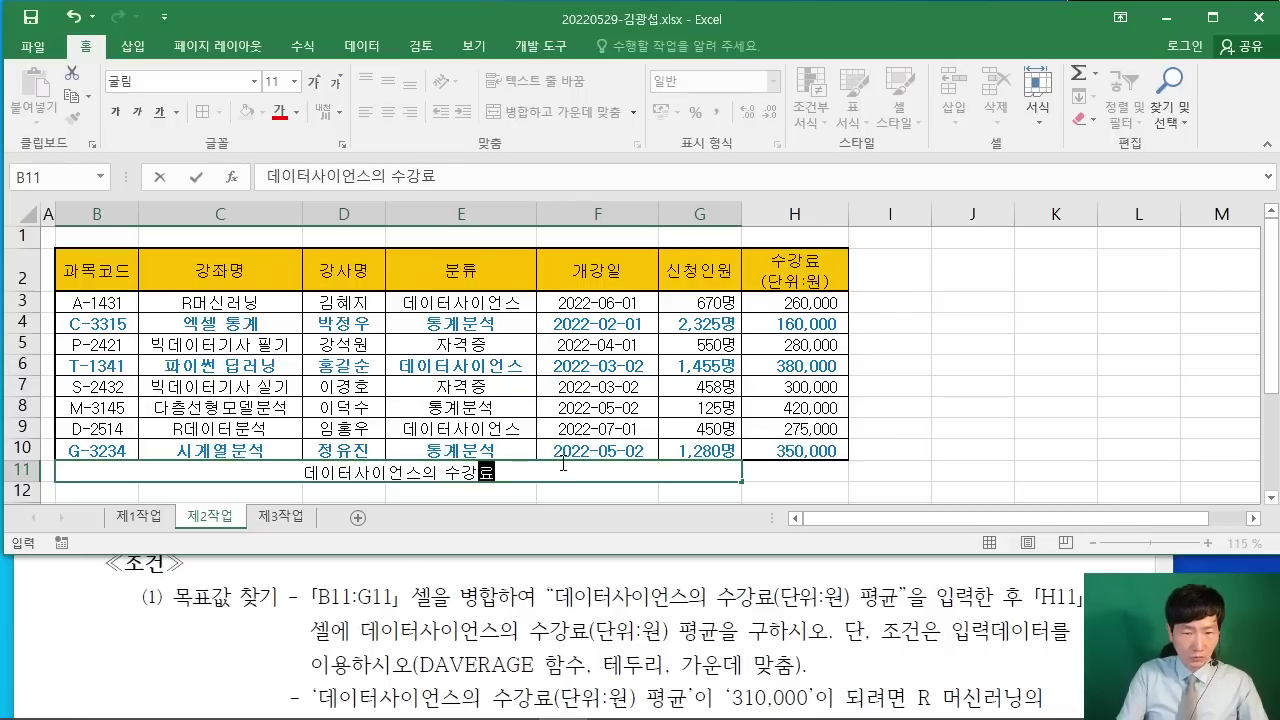
{"action": "type", "text": "(단위:원"}
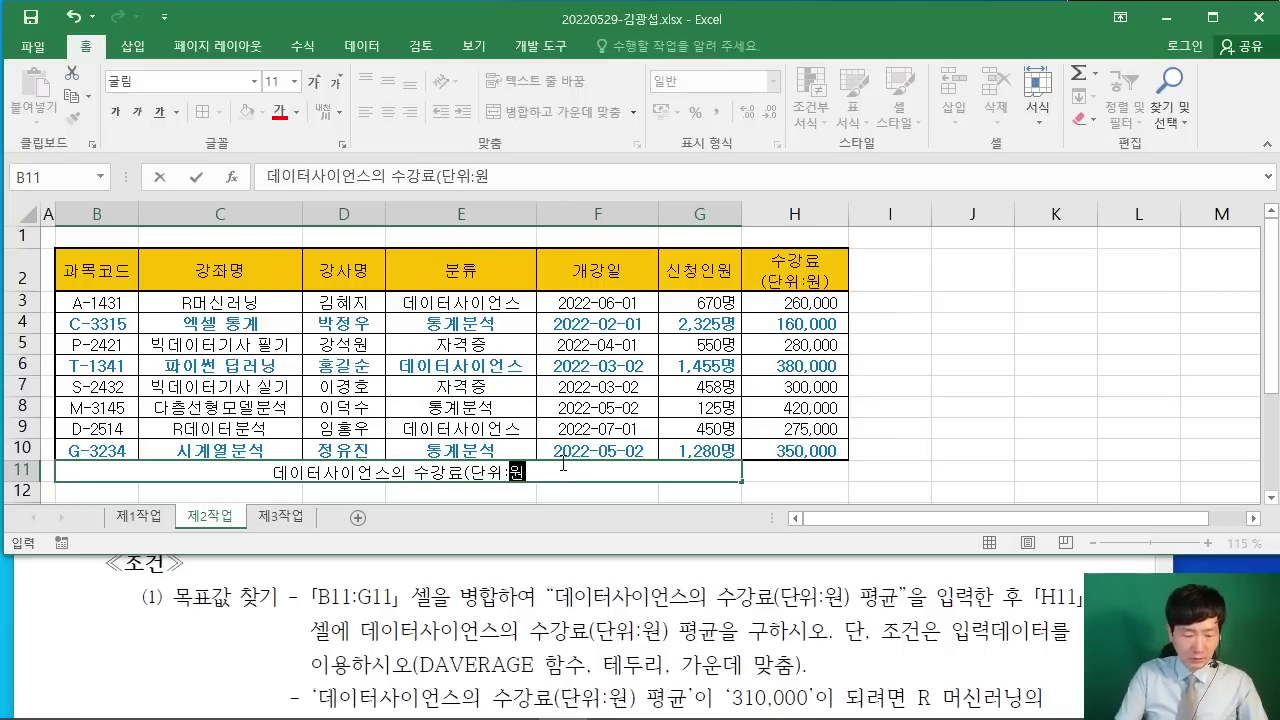
{"action": "type", "text": ") 평균"}
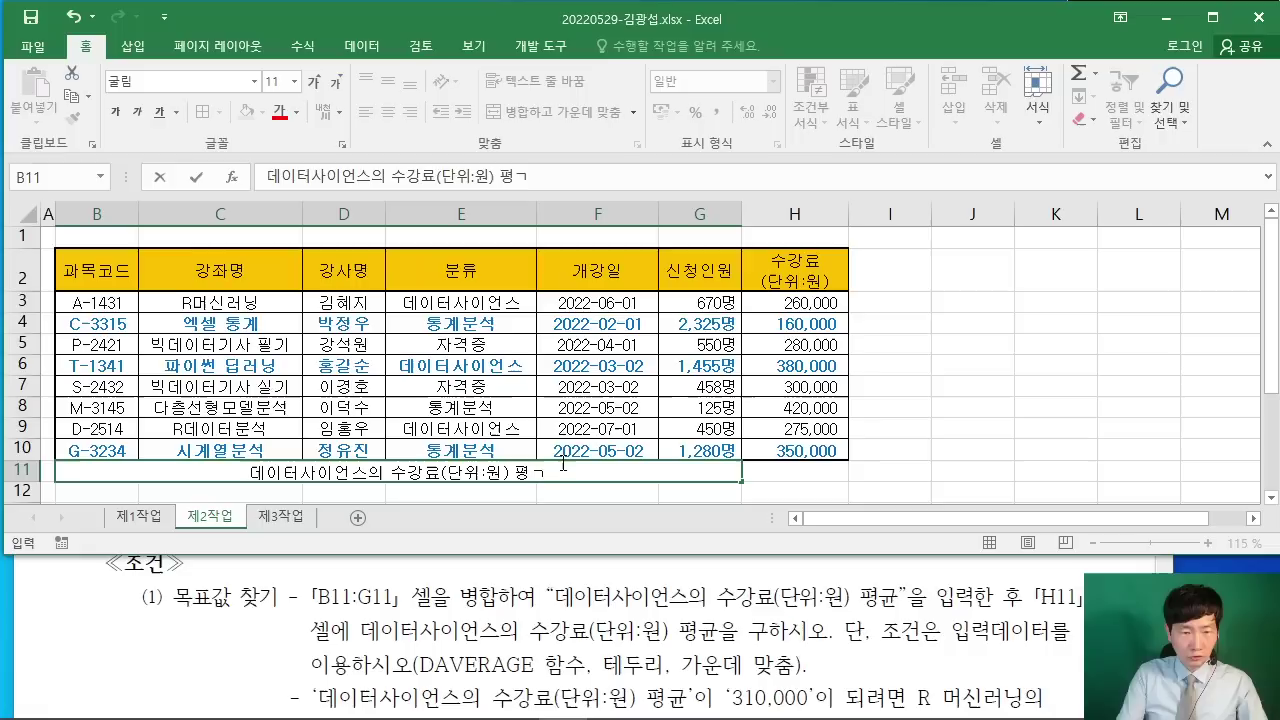
{"action": "left_click", "coordinate": [918, 588]}
{"action": "left_click_drag", "start_coordinate": [755, 452], "coordinate": [719, 458]}
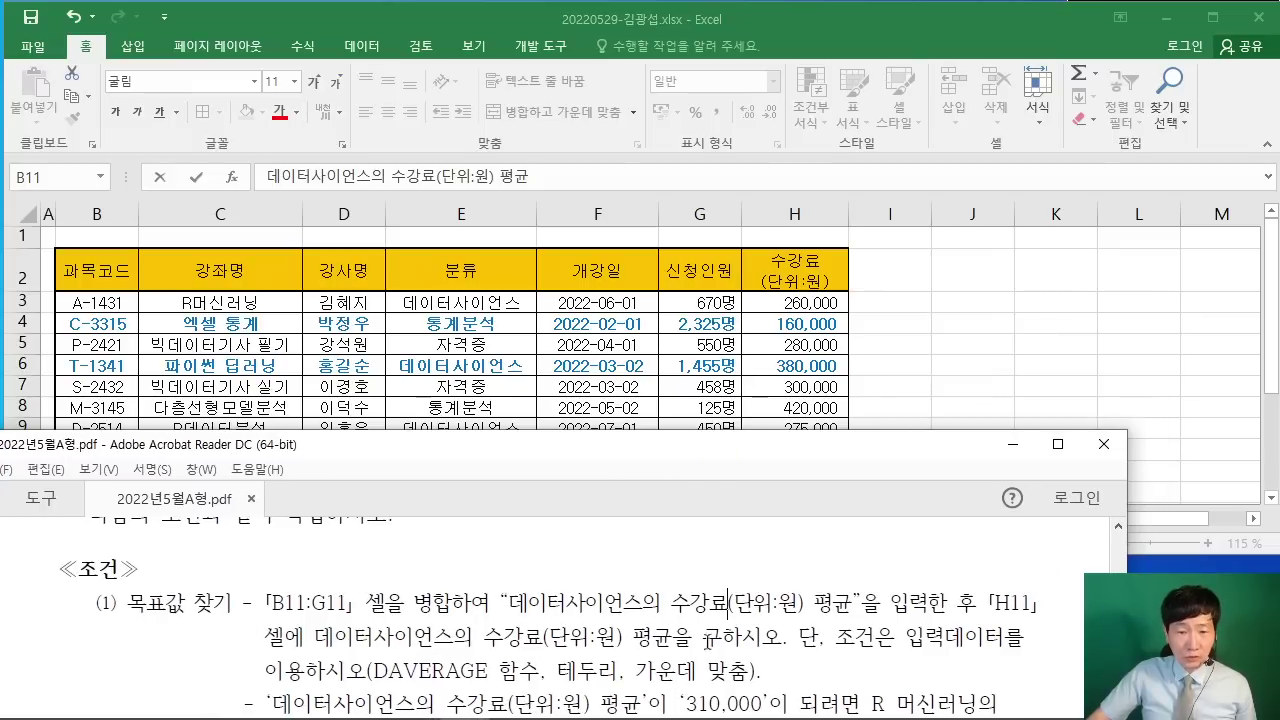
{"action": "left_click", "coordinate": [998, 378]}
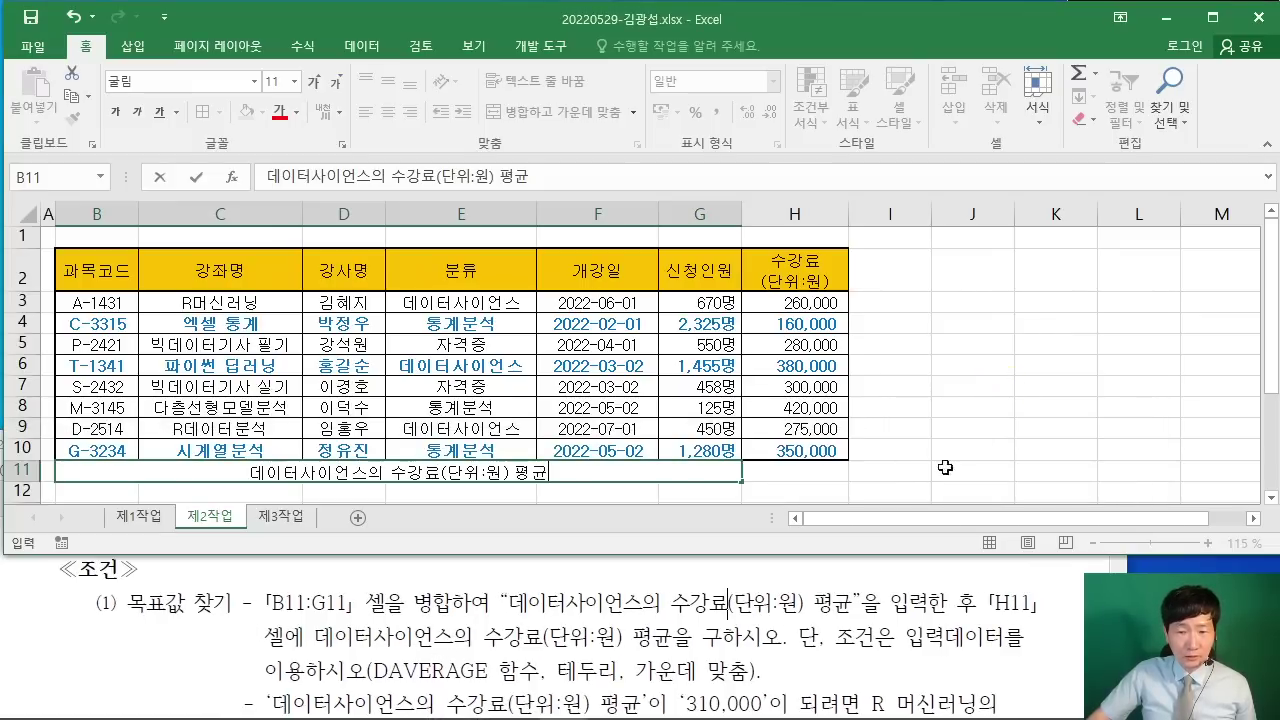
{"action": "left_click", "coordinate": [800, 481]}
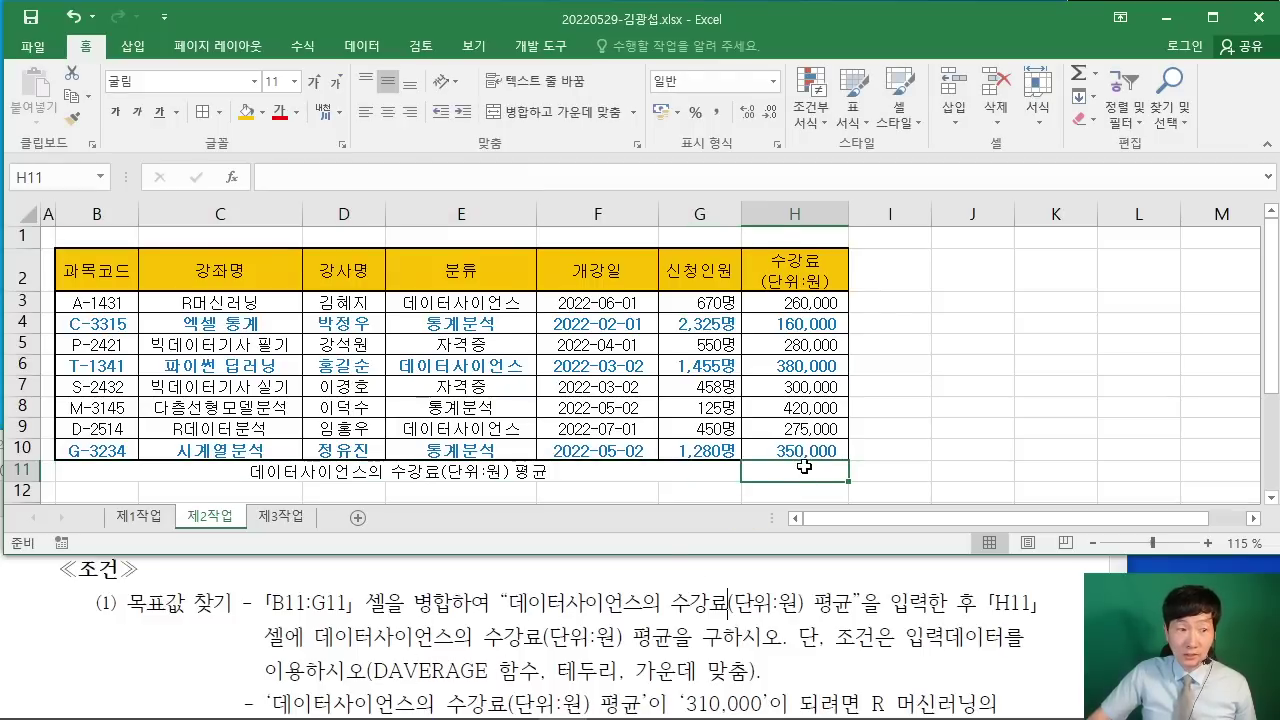
Step: Search for and insert the DAVERAGE function into H11
{"action": "left_click", "coordinate": [233, 180]}
{"action": "left_click_drag", "start_coordinate": [313, 37], "coordinate": [612, 80]}
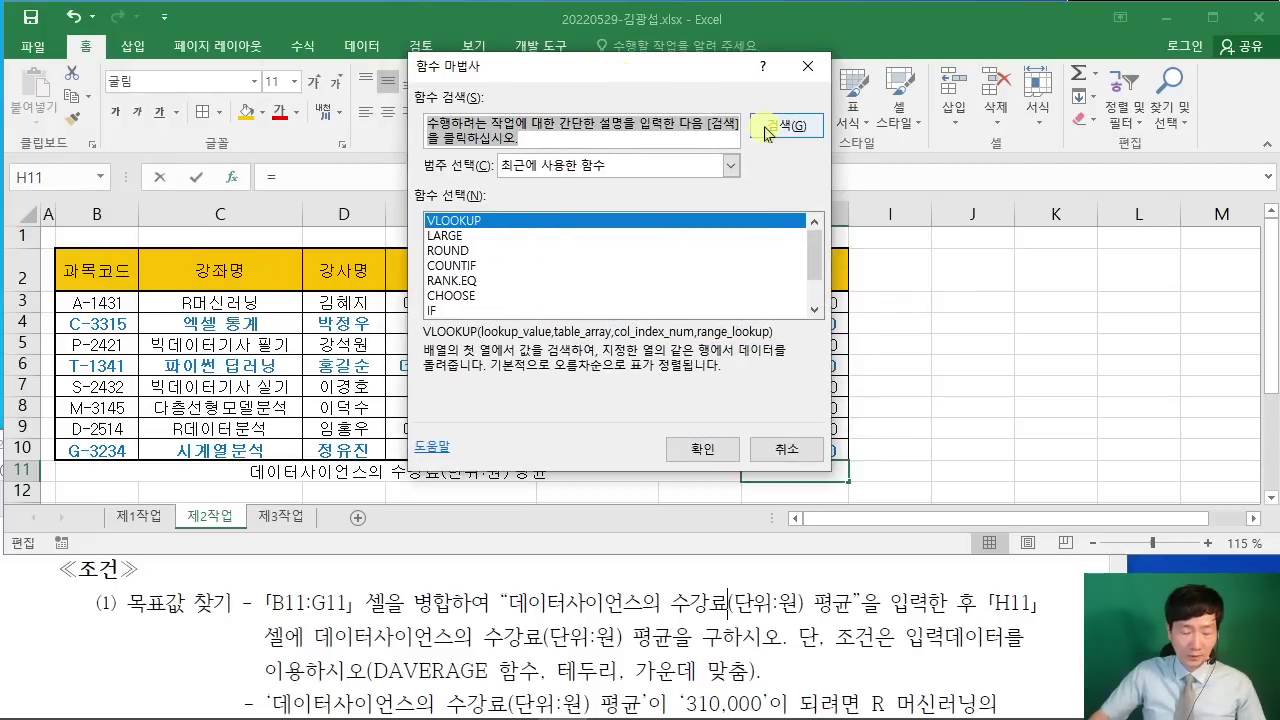
{"action": "type", "text": "DAVERA"}
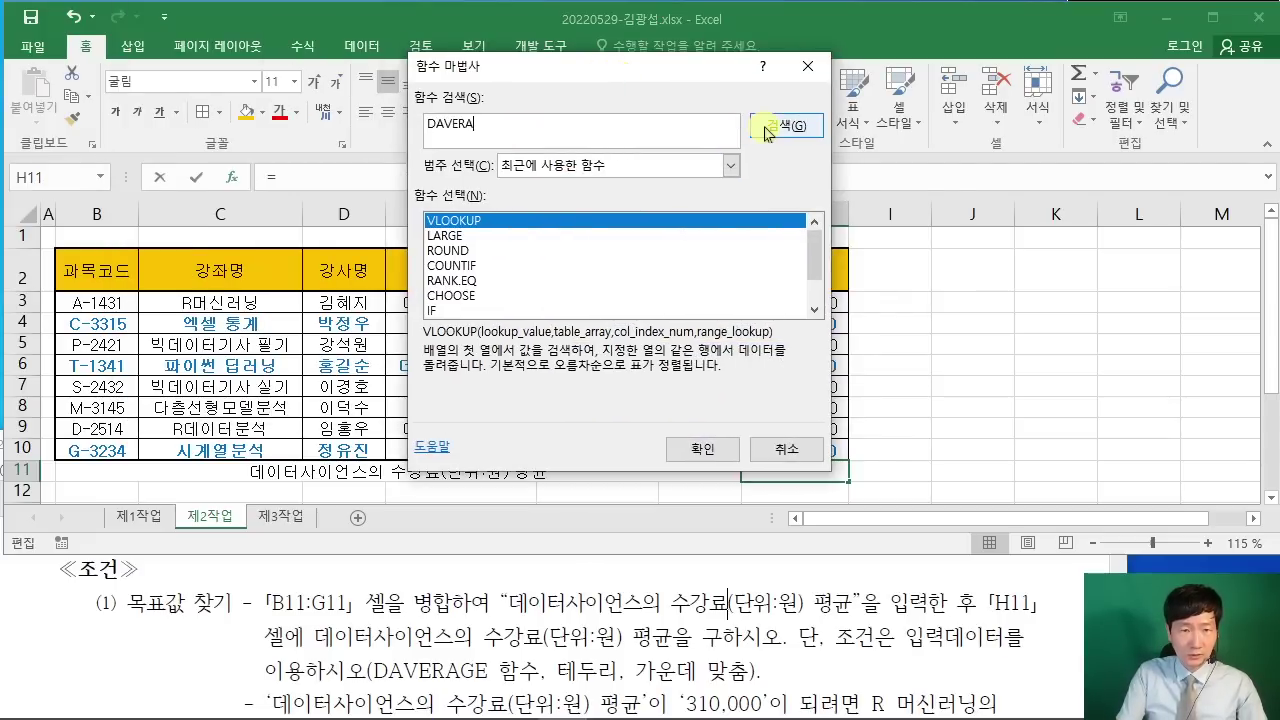
{"action": "type", "text": "GE"}
{"action": "left_click", "coordinate": [766, 130]}
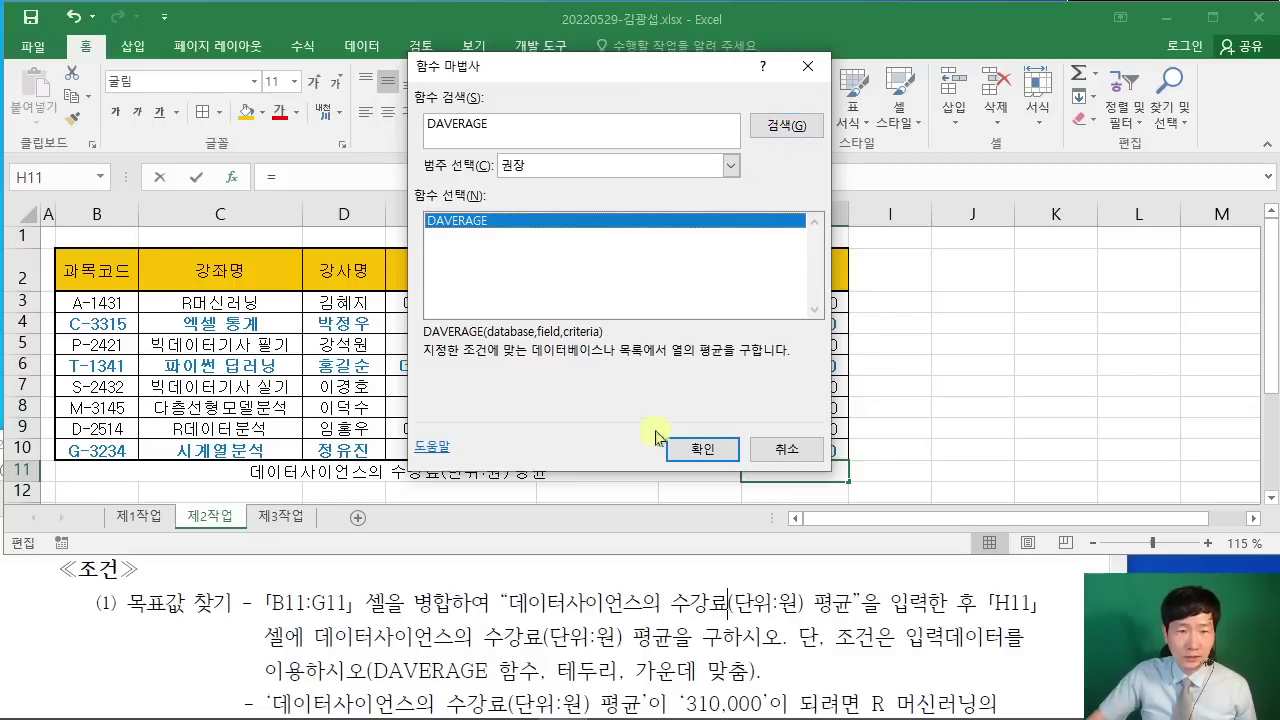
{"action": "left_click", "coordinate": [698, 450]}
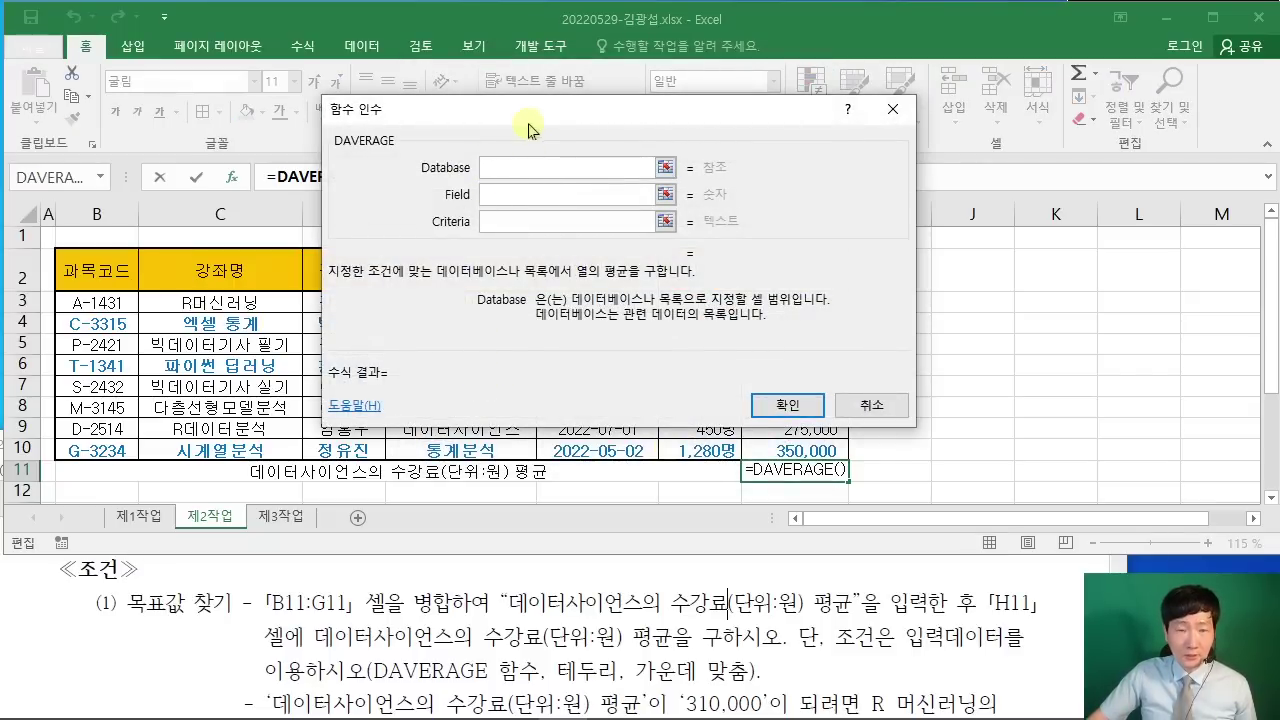
{"action": "left_click_drag", "start_coordinate": [535, 123], "coordinate": [666, 148]}
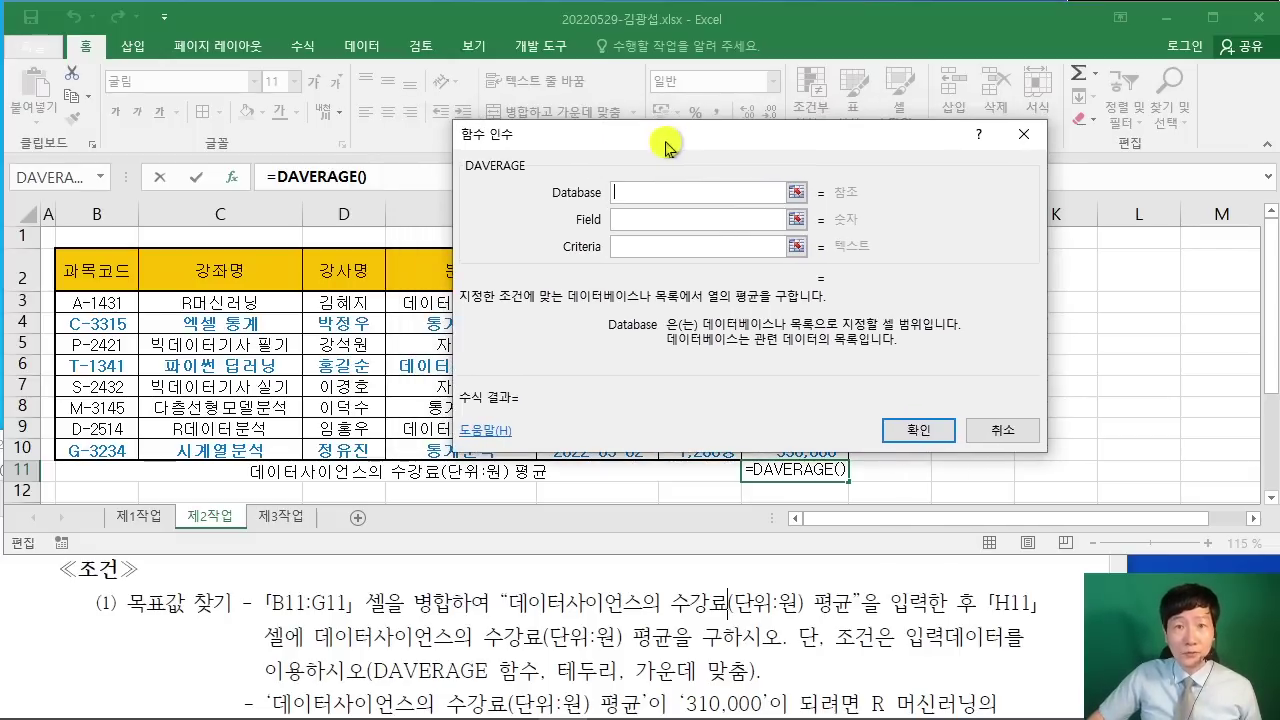
{"action": "left_click_drag", "start_coordinate": [666, 148], "coordinate": [1073, 105]}
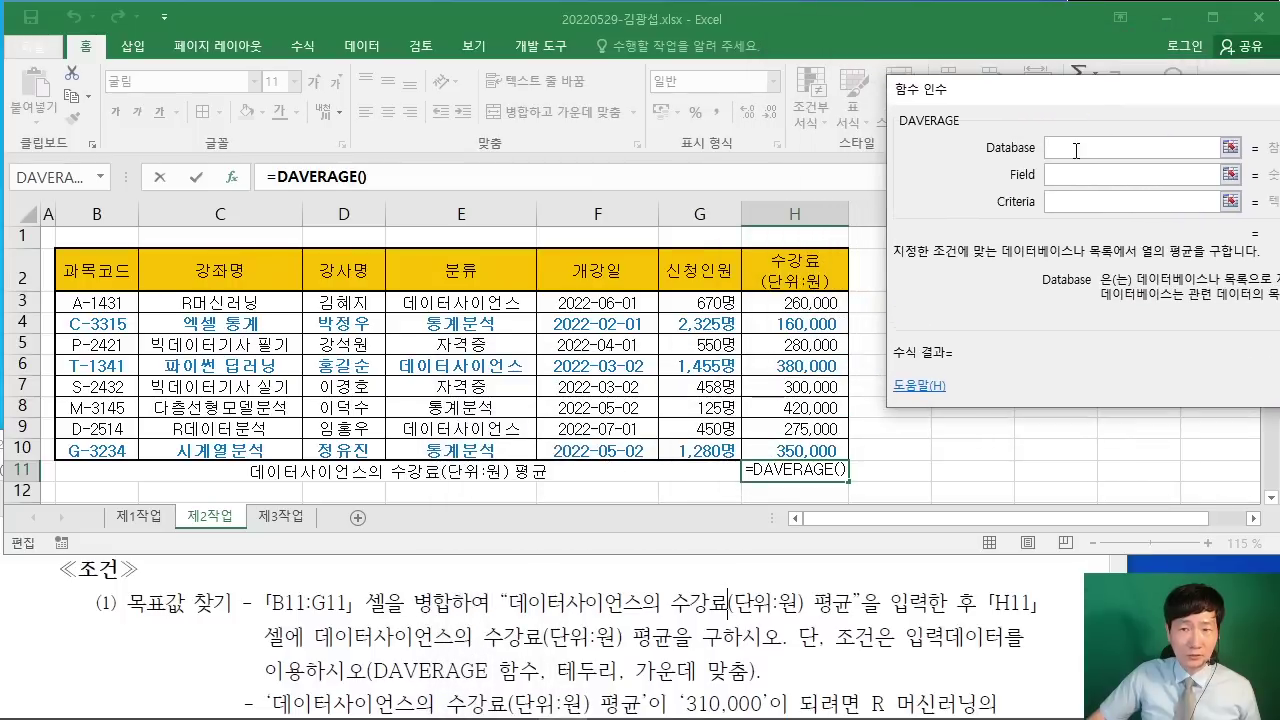
Step: Set DAVERAGE's database B2:H10, field H2 and criteria E2:E3, giving 305000
{"action": "left_click_drag", "start_coordinate": [112, 280], "coordinate": [790, 438]}
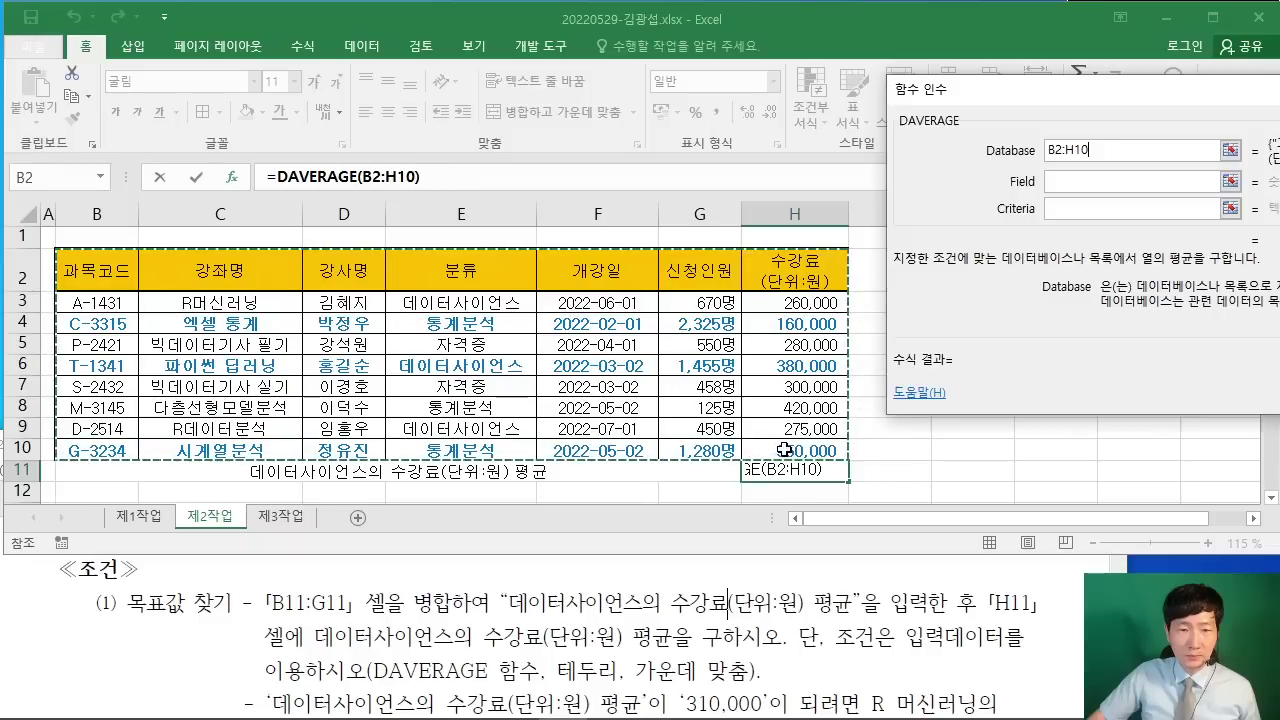
{"action": "left_click", "coordinate": [1064, 181]}
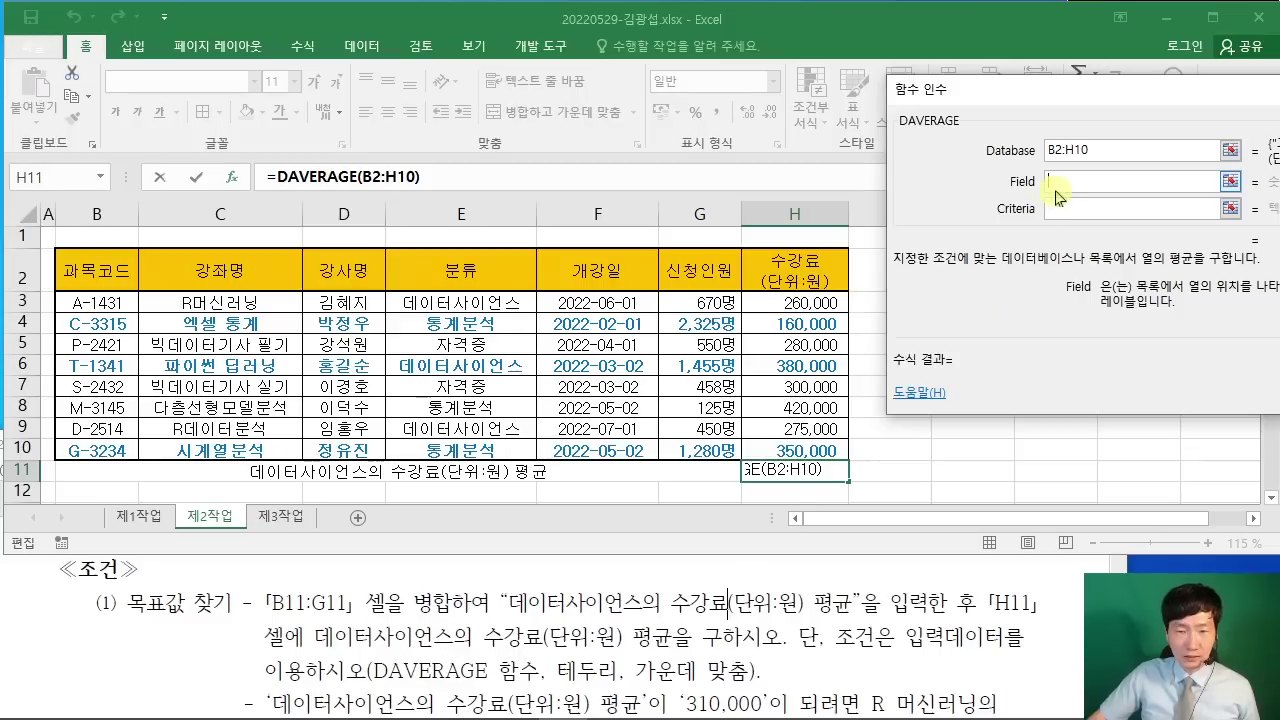
{"action": "left_click", "coordinate": [806, 272]}
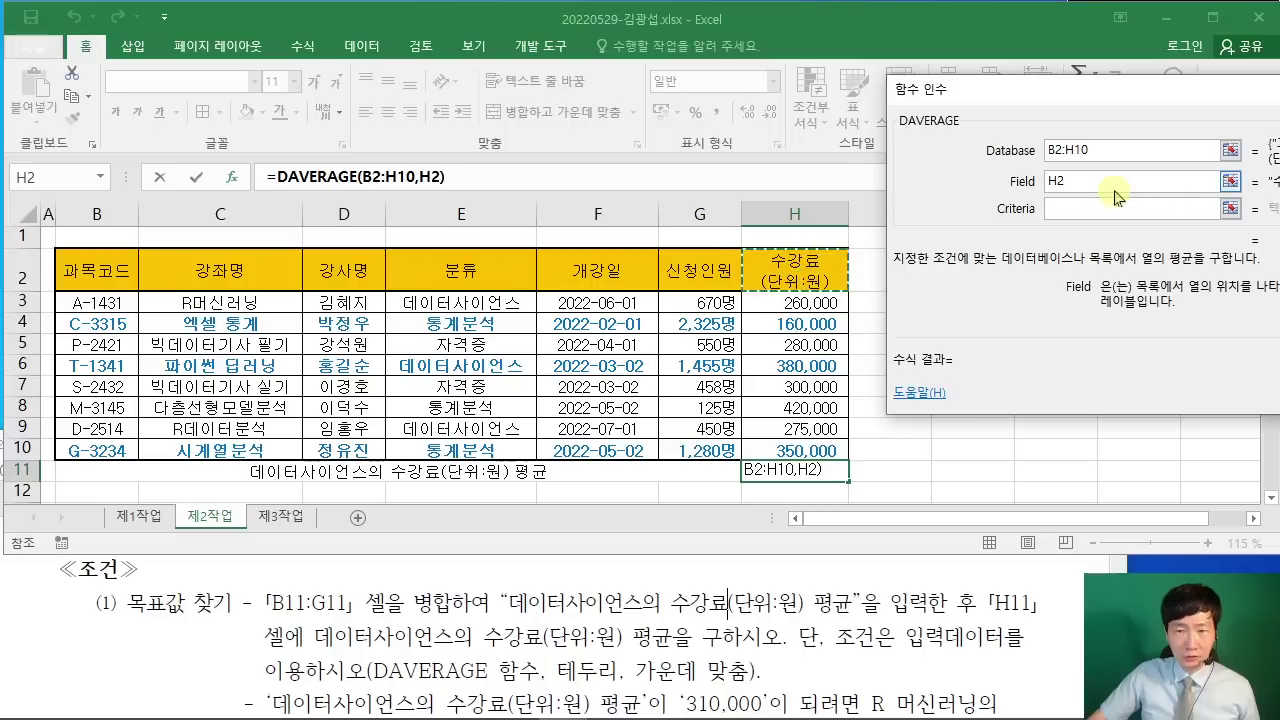
{"action": "left_click", "coordinate": [1072, 210]}
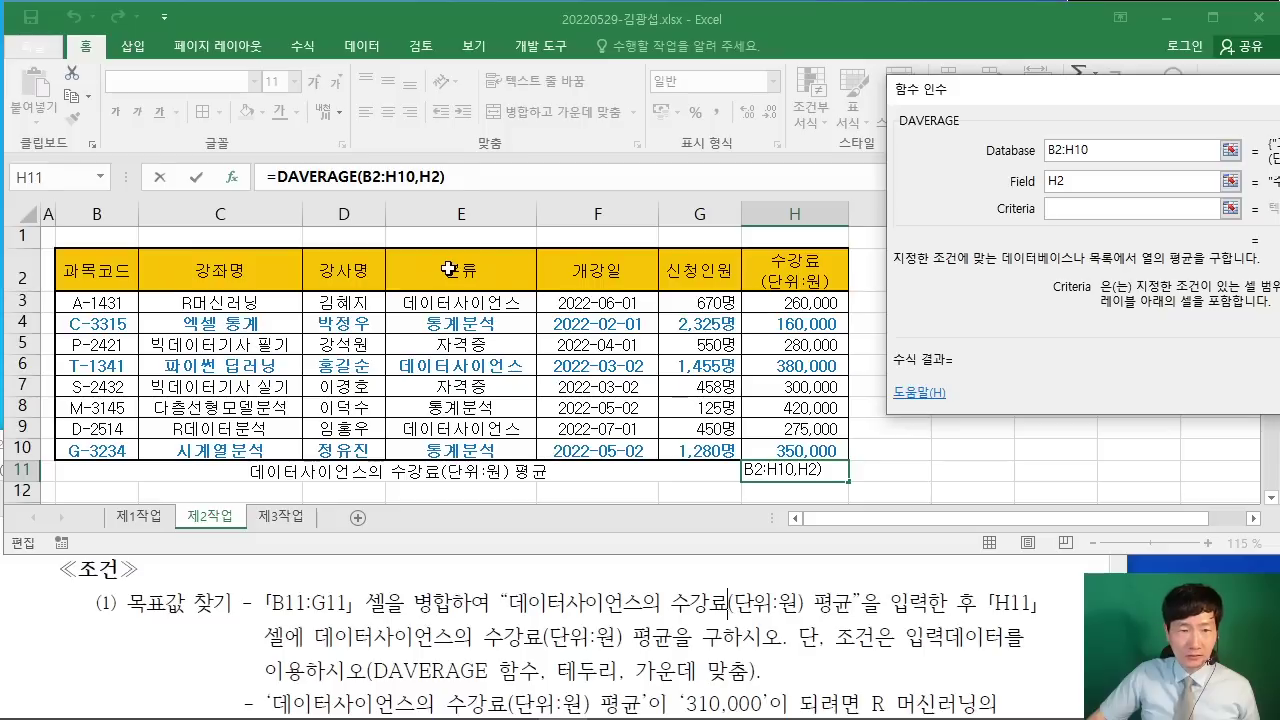
{"action": "left_click_drag", "start_coordinate": [449, 269], "coordinate": [468, 302]}
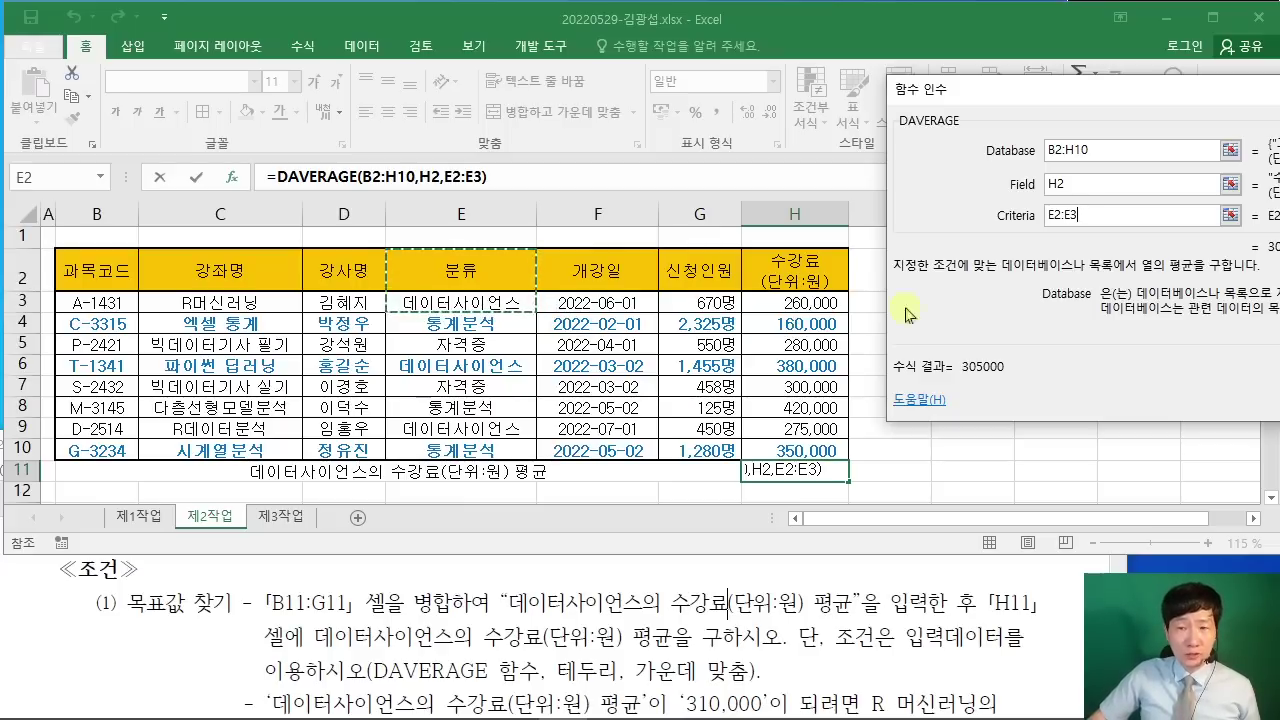
{"action": "left_click_drag", "start_coordinate": [1136, 109], "coordinate": [615, 248]}
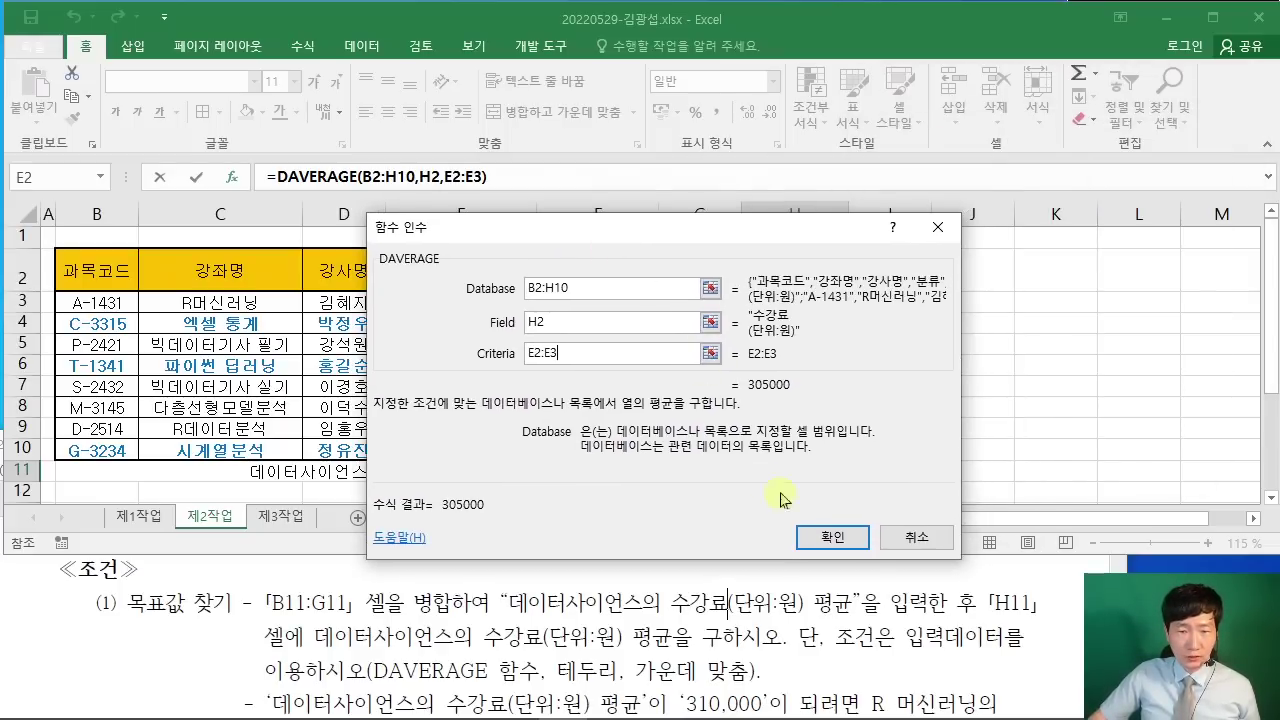
{"action": "left_click", "coordinate": [829, 540]}
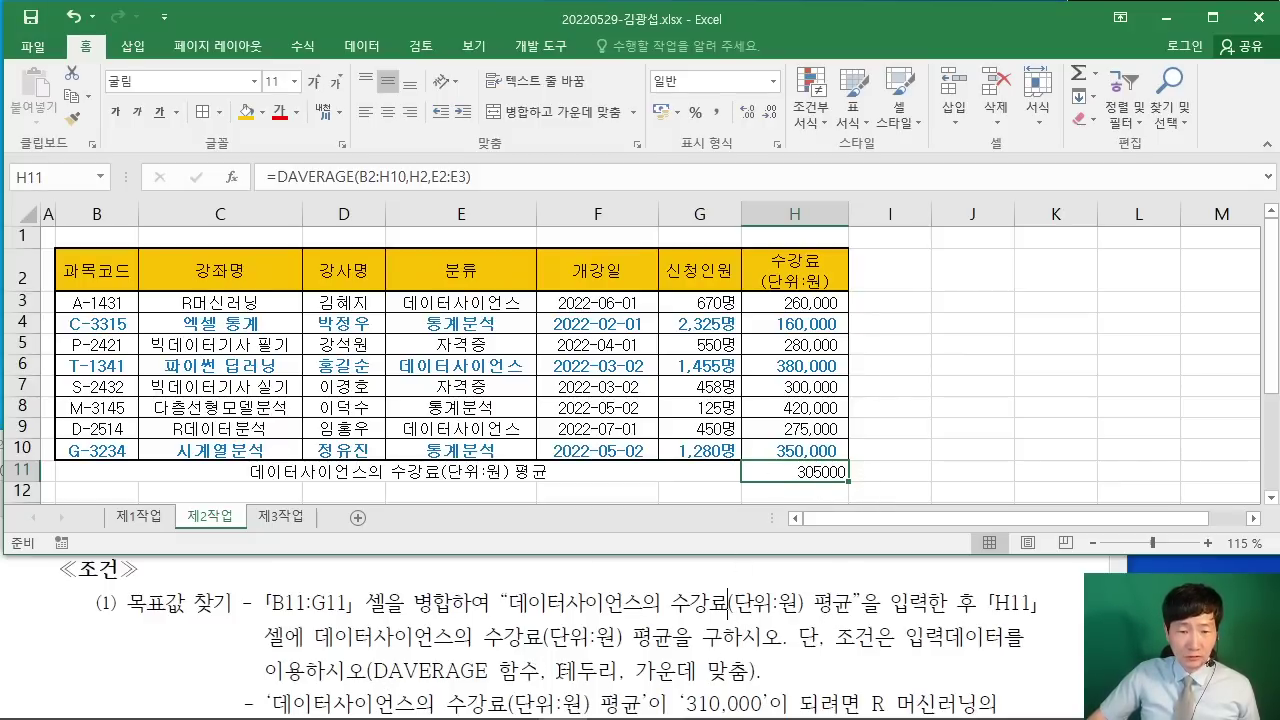
{"action": "double_click", "coordinate": [590, 670]}
Step: Apply all borders (모든 테두리) to B11:H11
{"action": "left_click_drag", "start_coordinate": [636, 670], "coordinate": [762, 670]}
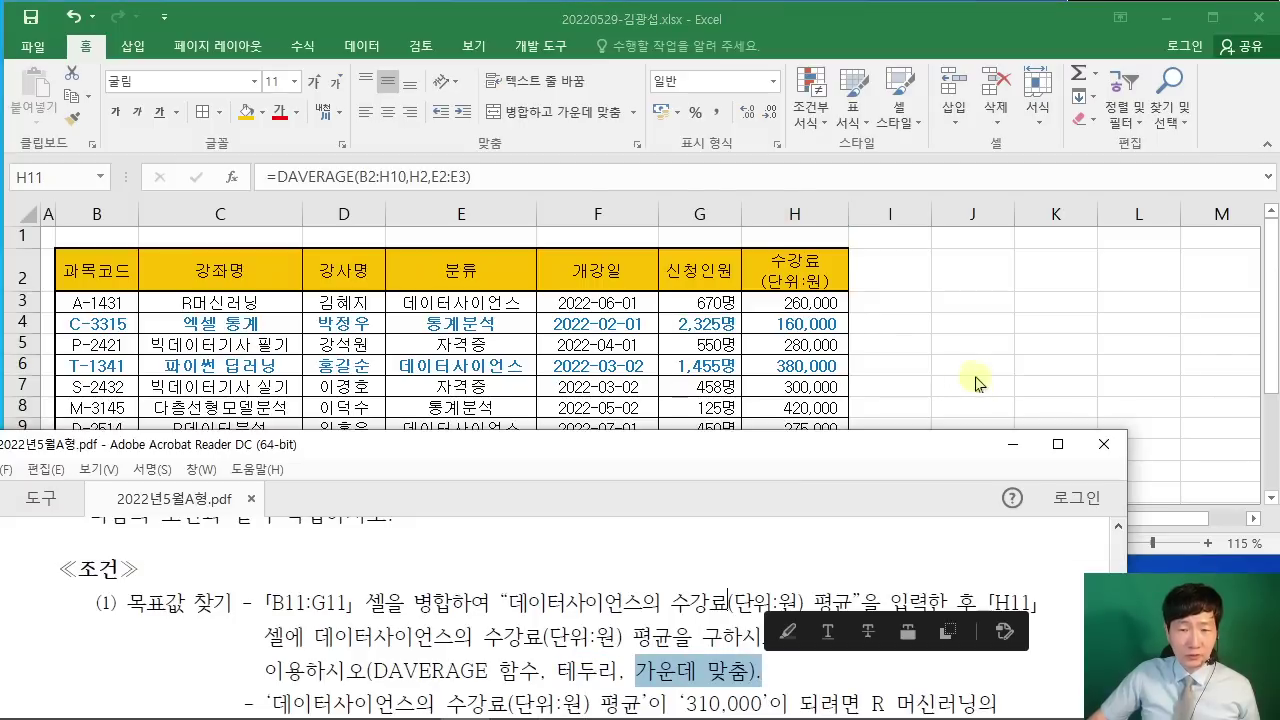
{"action": "key", "text": "alt+Tab"}
{"action": "left_click", "coordinate": [108, 472]}
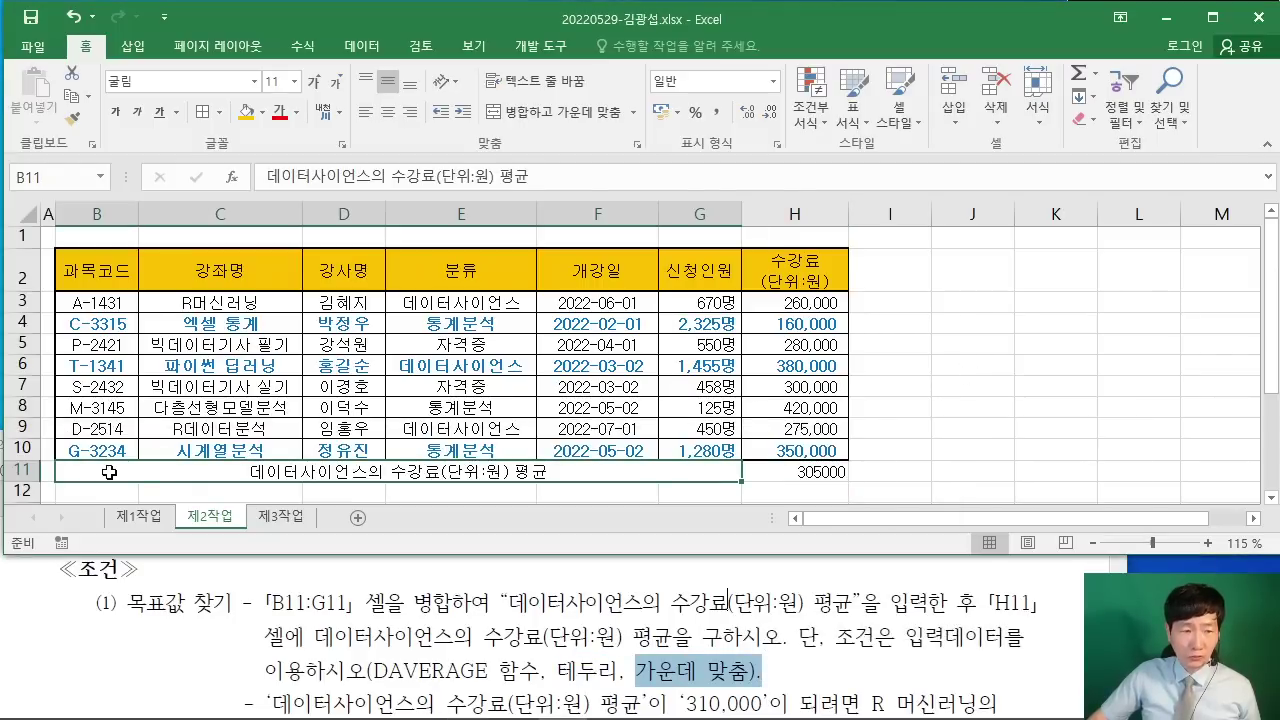
{"action": "left_click_drag", "start_coordinate": [513, 468], "coordinate": [770, 474]}
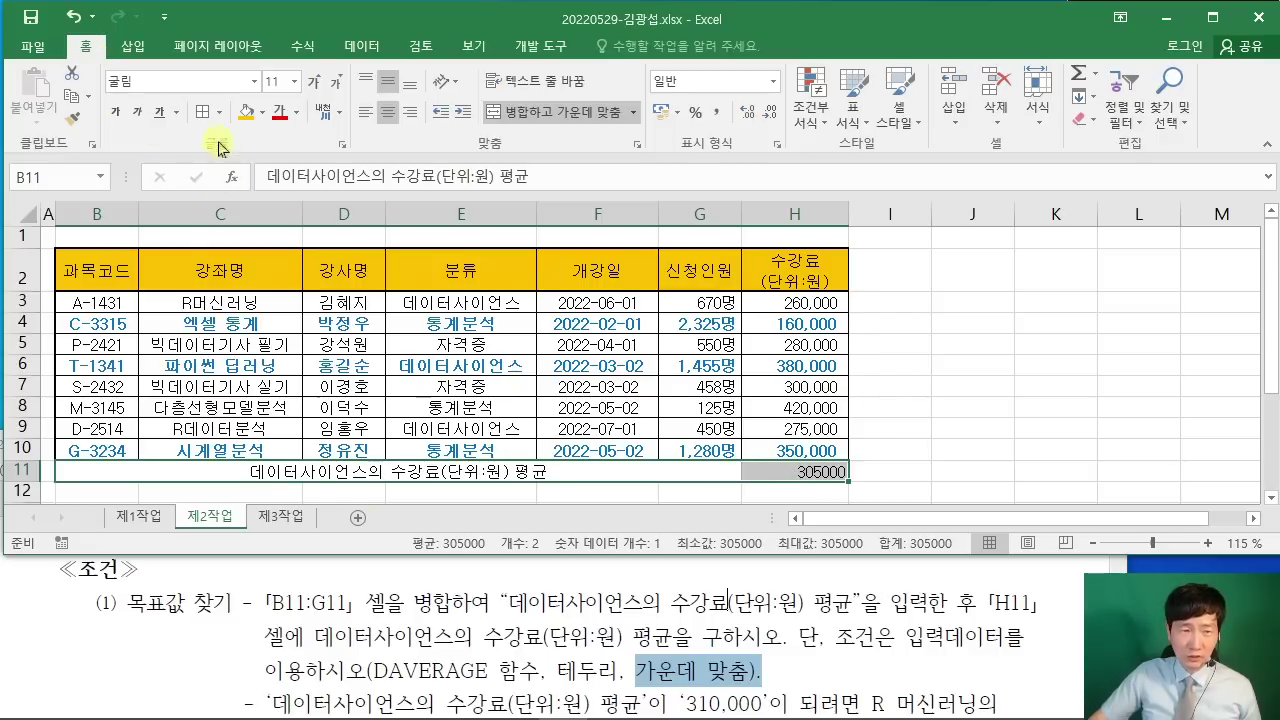
{"action": "left_click", "coordinate": [219, 112]}
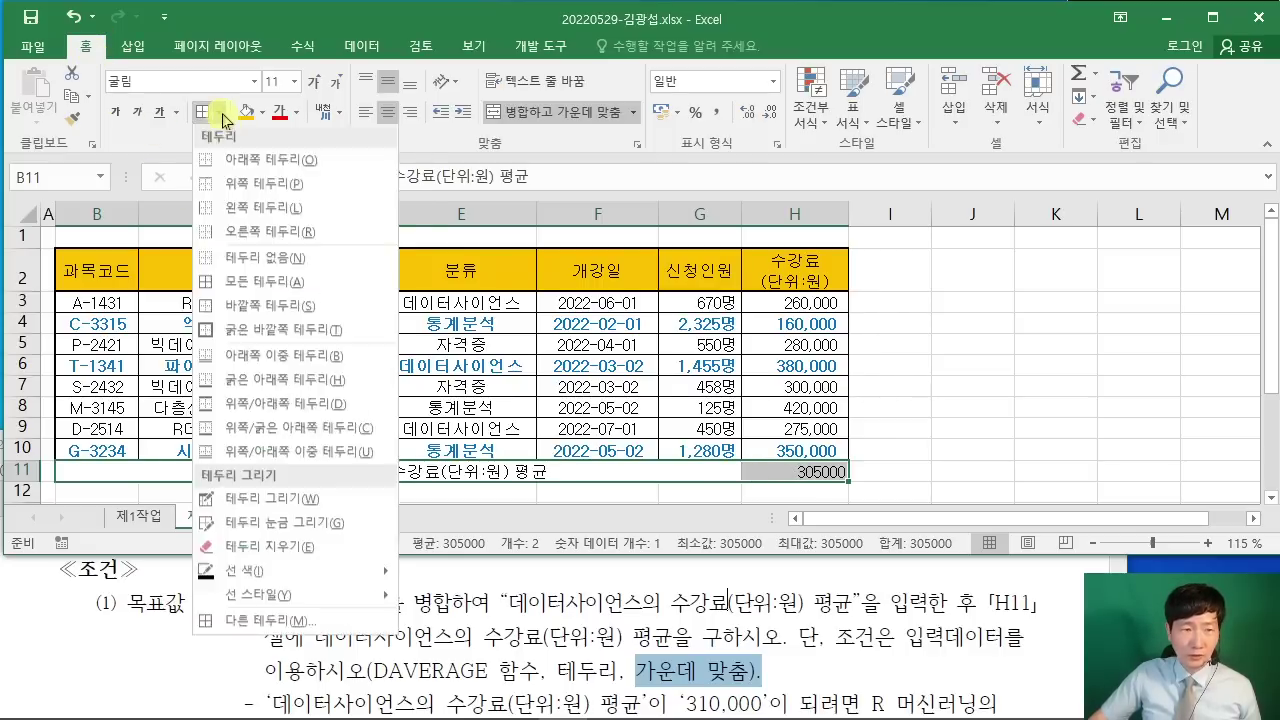
{"action": "left_click", "coordinate": [257, 290]}
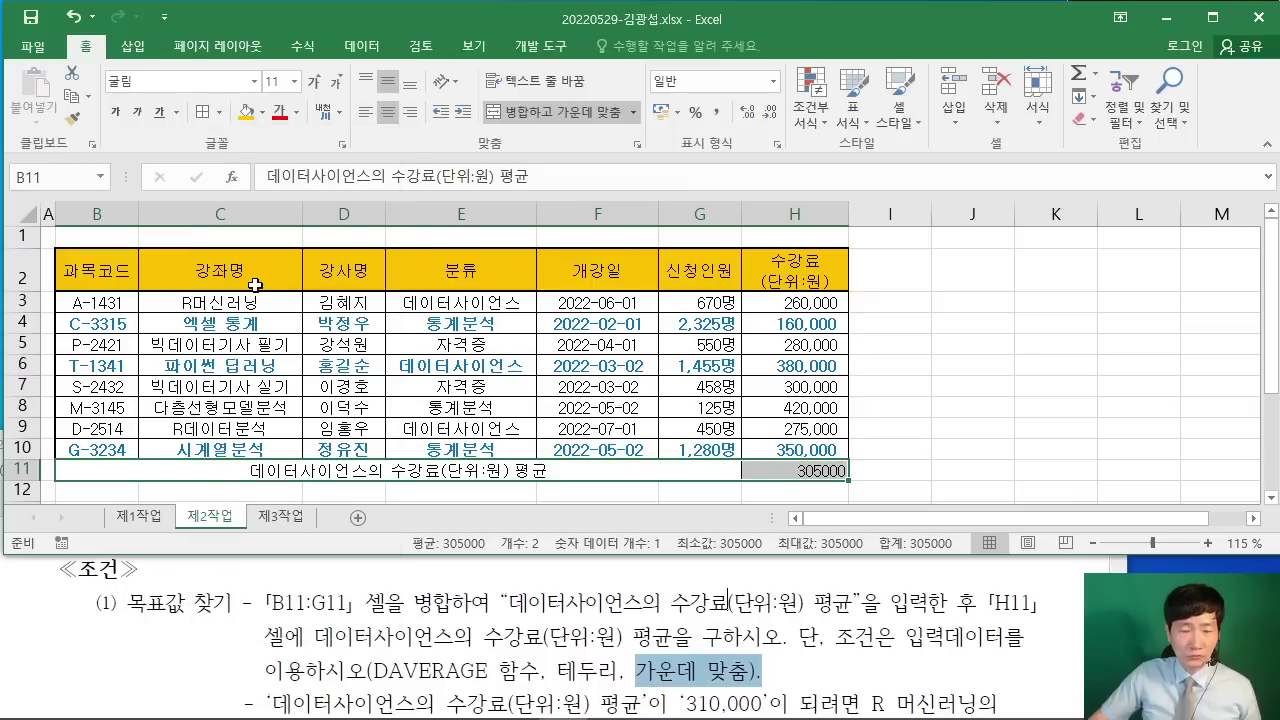
Step: Centre the 305000 average in H11 and check row 11's borders
{"action": "left_click", "coordinate": [683, 688]}
{"action": "key", "text": "alt+Tab"}
{"action": "left_click", "coordinate": [480, 472]}
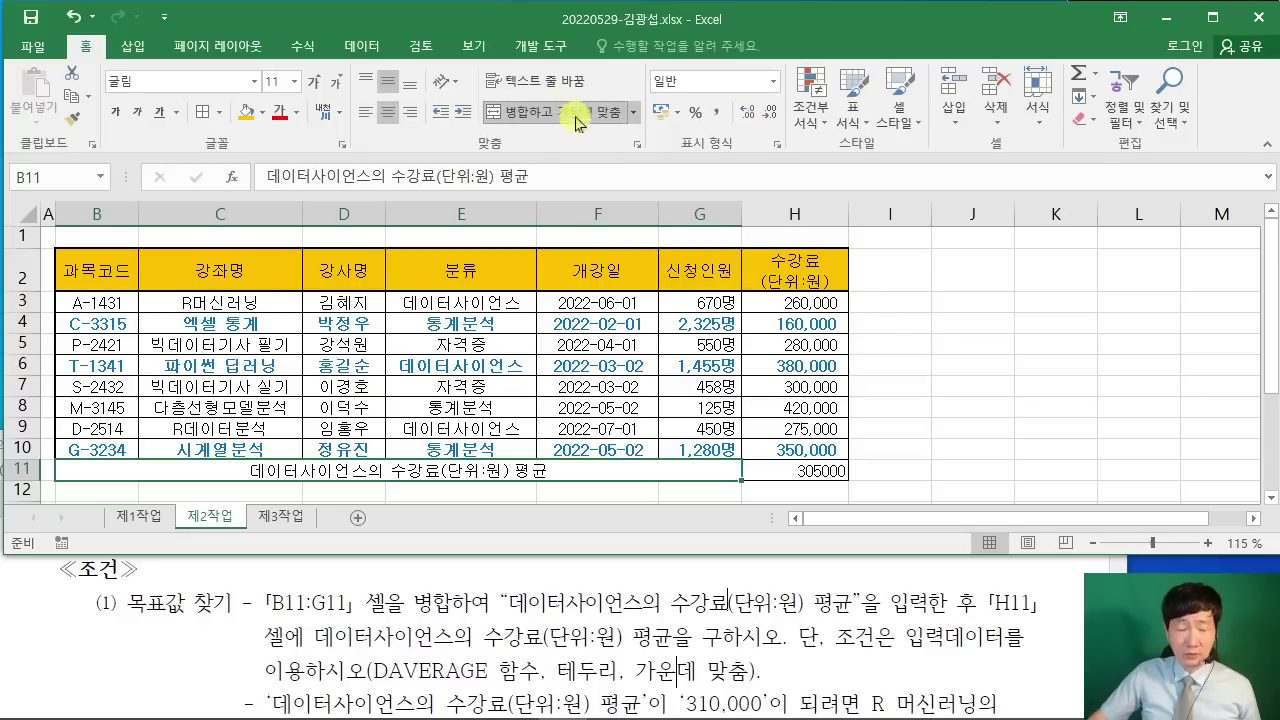
{"action": "left_click", "coordinate": [794, 470]}
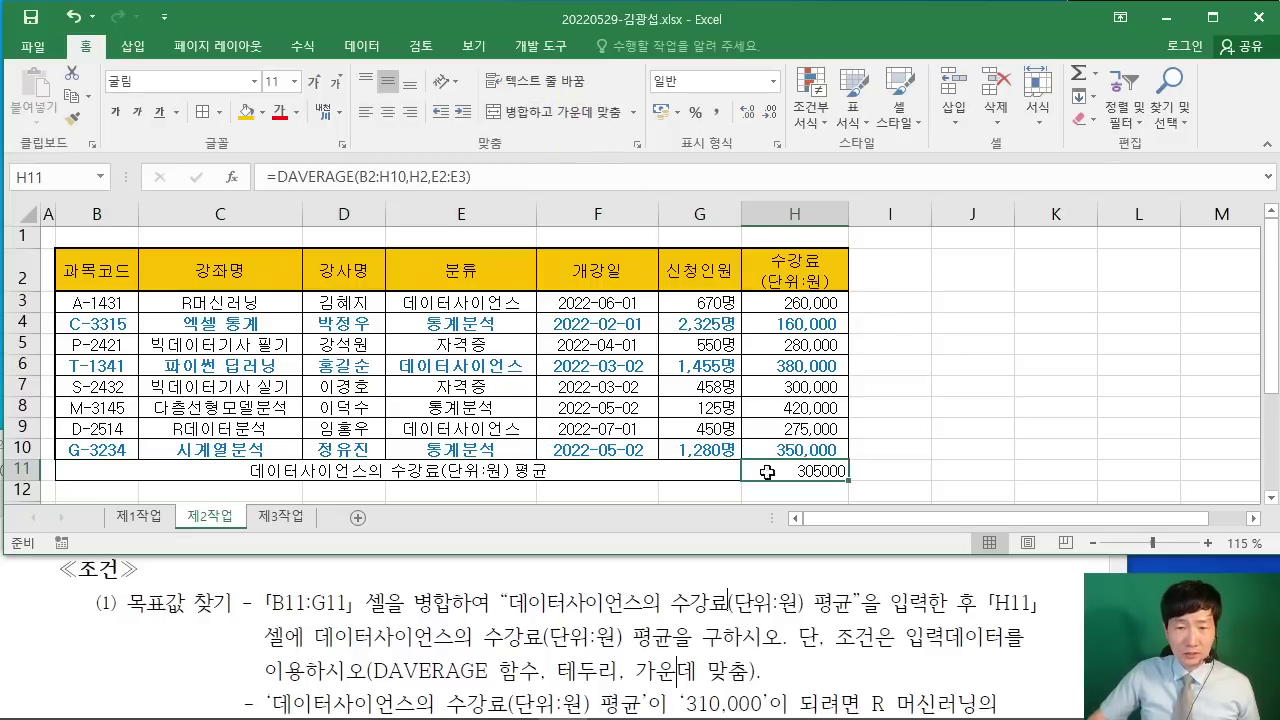
{"action": "left_click", "coordinate": [384, 113]}
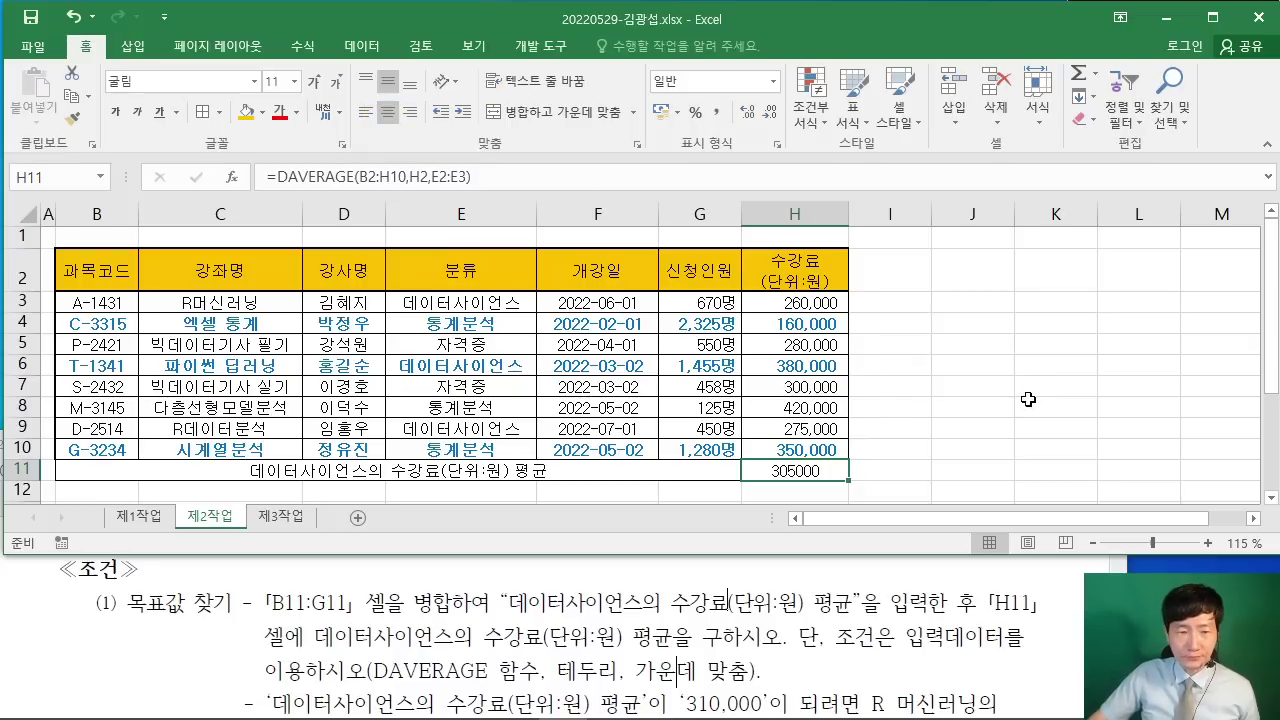
{"action": "left_click", "coordinate": [1029, 627]}
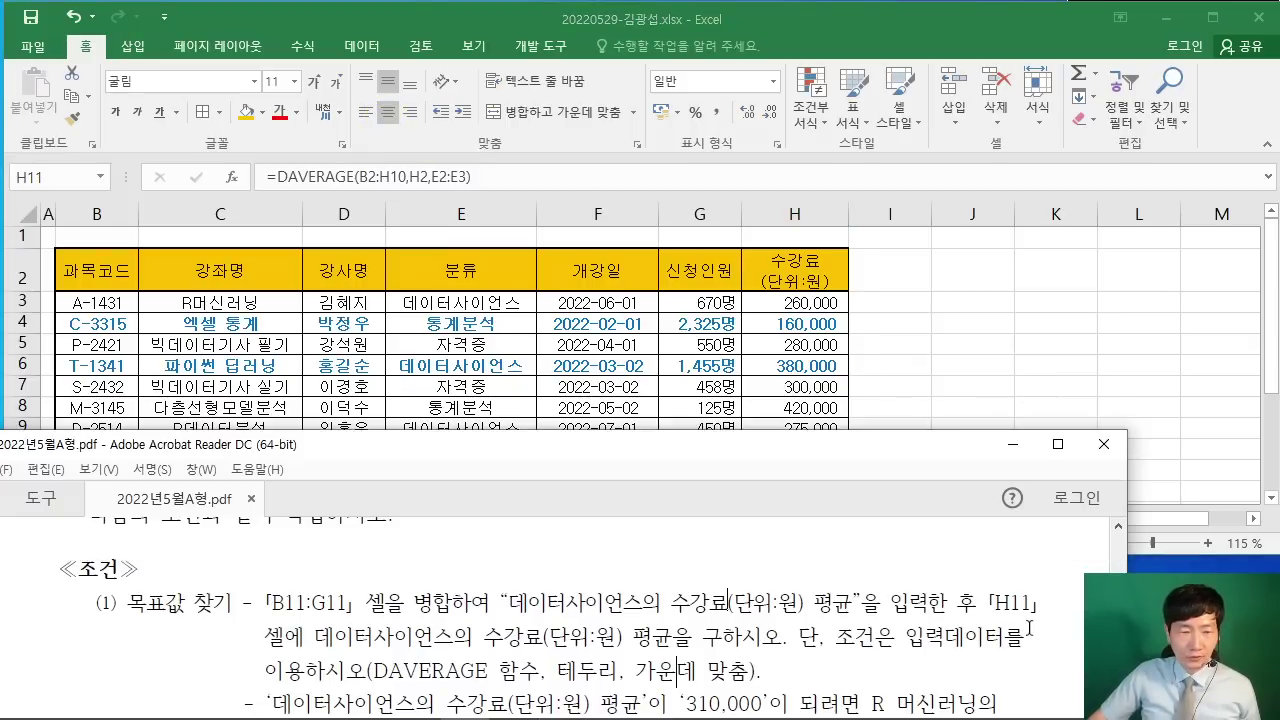
{"action": "scroll", "coordinate": [1030, 632], "scroll_direction": "down", "scroll_amount": 2}
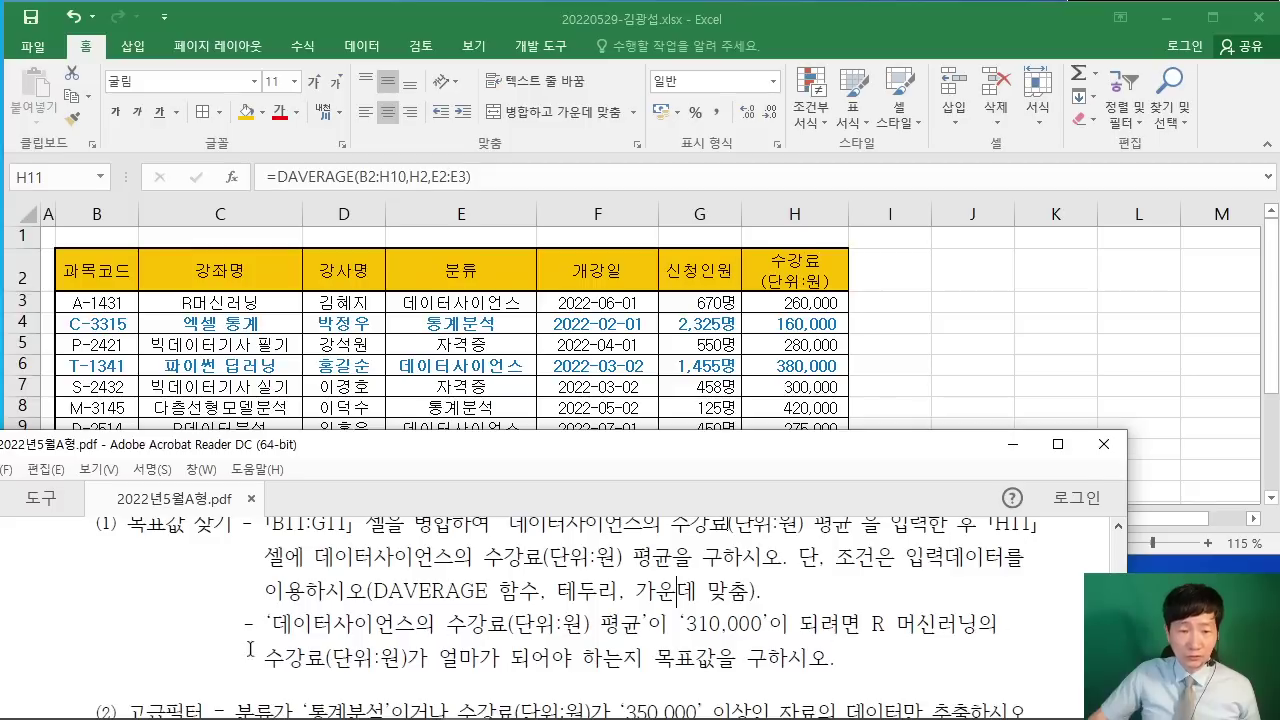
{"action": "left_click", "coordinate": [948, 347]}
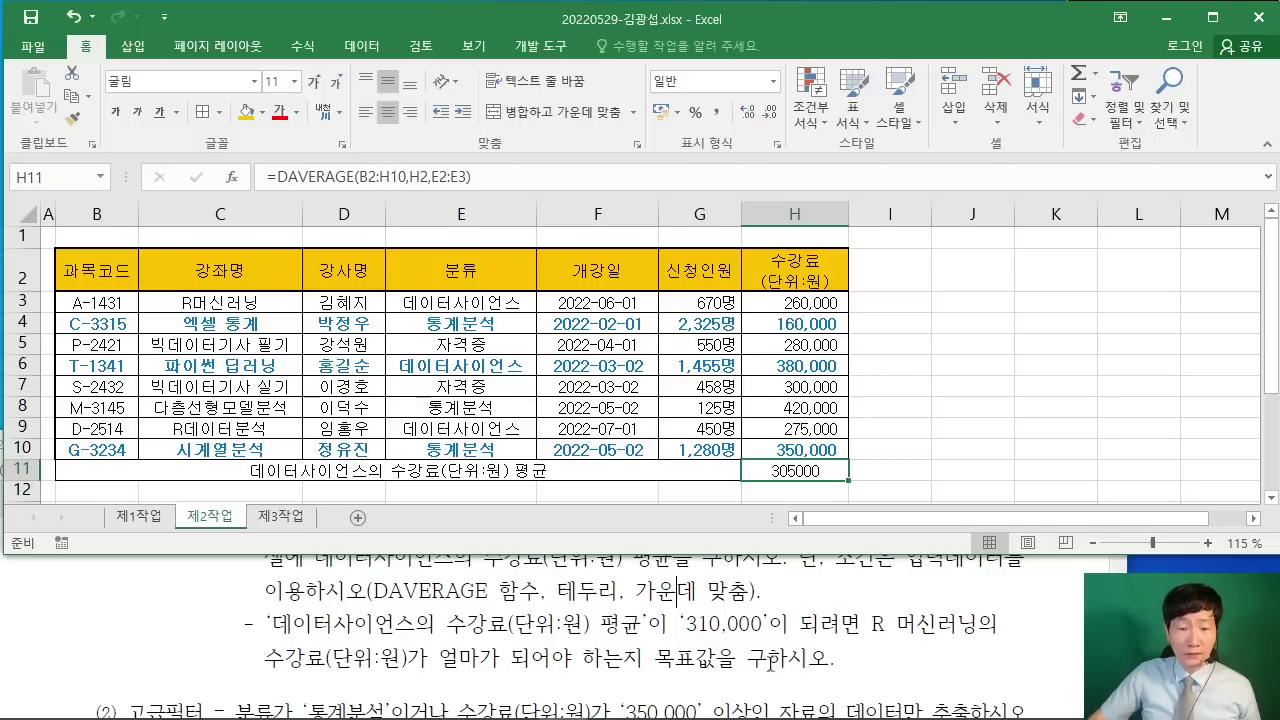
{"action": "left_click", "coordinate": [1002, 412]}
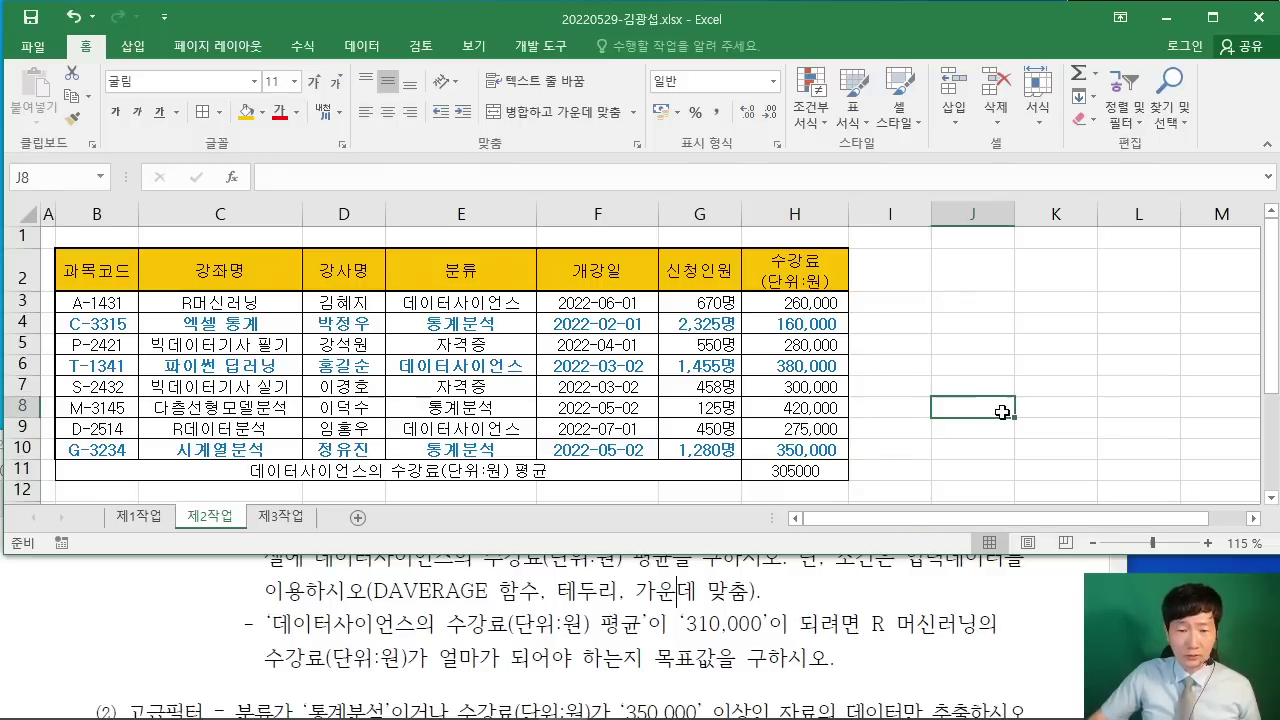
{"action": "left_click", "coordinate": [796, 472]}
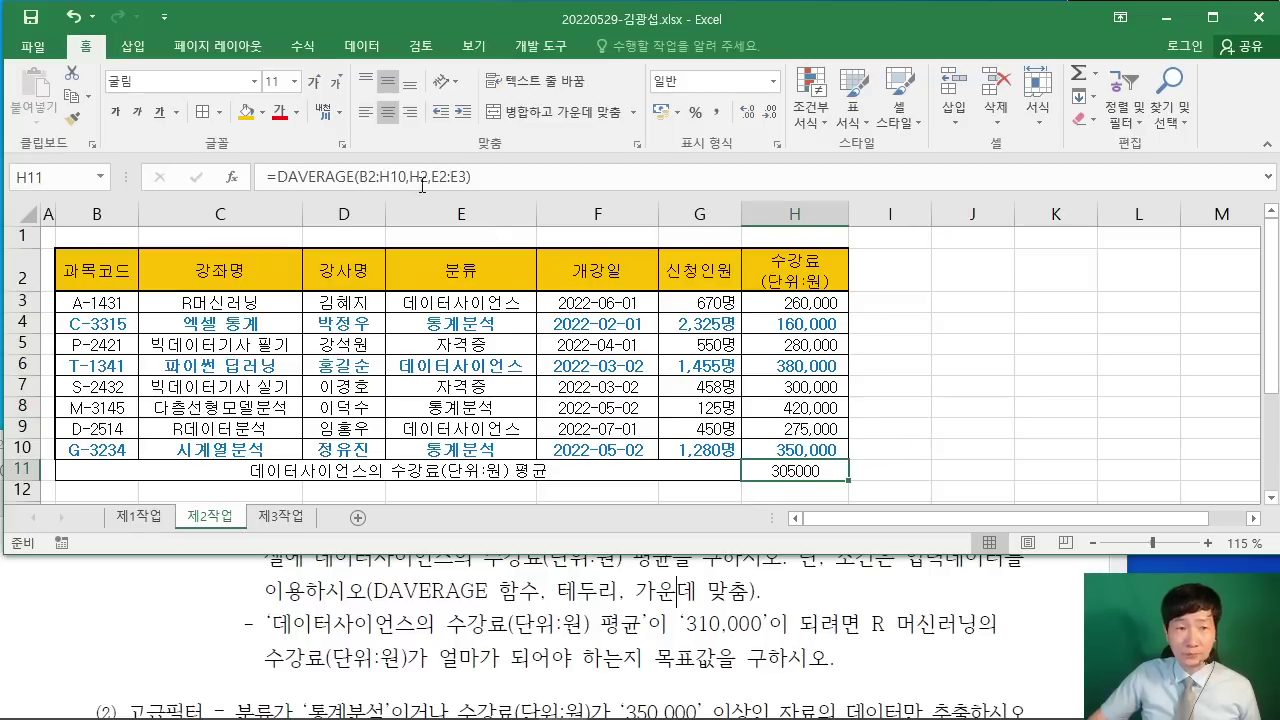
Step: Set up Goal Seek on H11 for 310000, changing the R머신러닝 fee in $H$3
{"action": "left_click", "coordinate": [360, 46]}
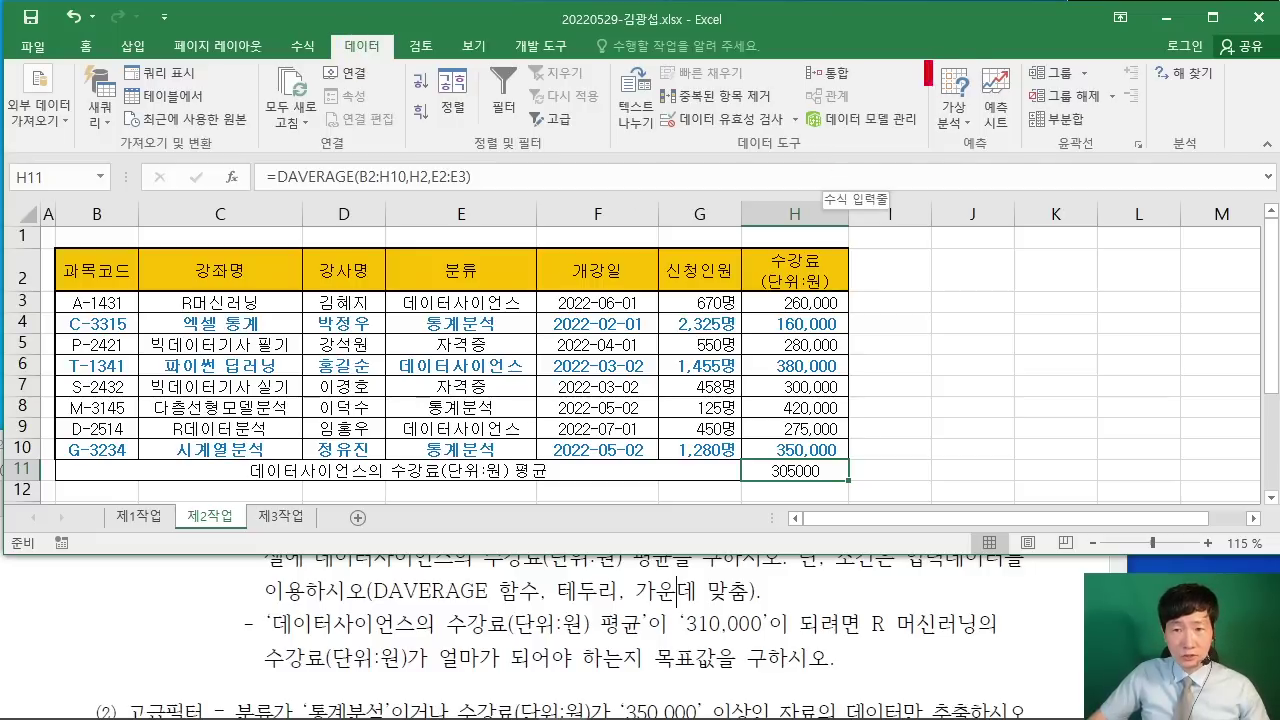
{"action": "left_click", "coordinate": [953, 105]}
{"action": "left_click", "coordinate": [953, 105]}
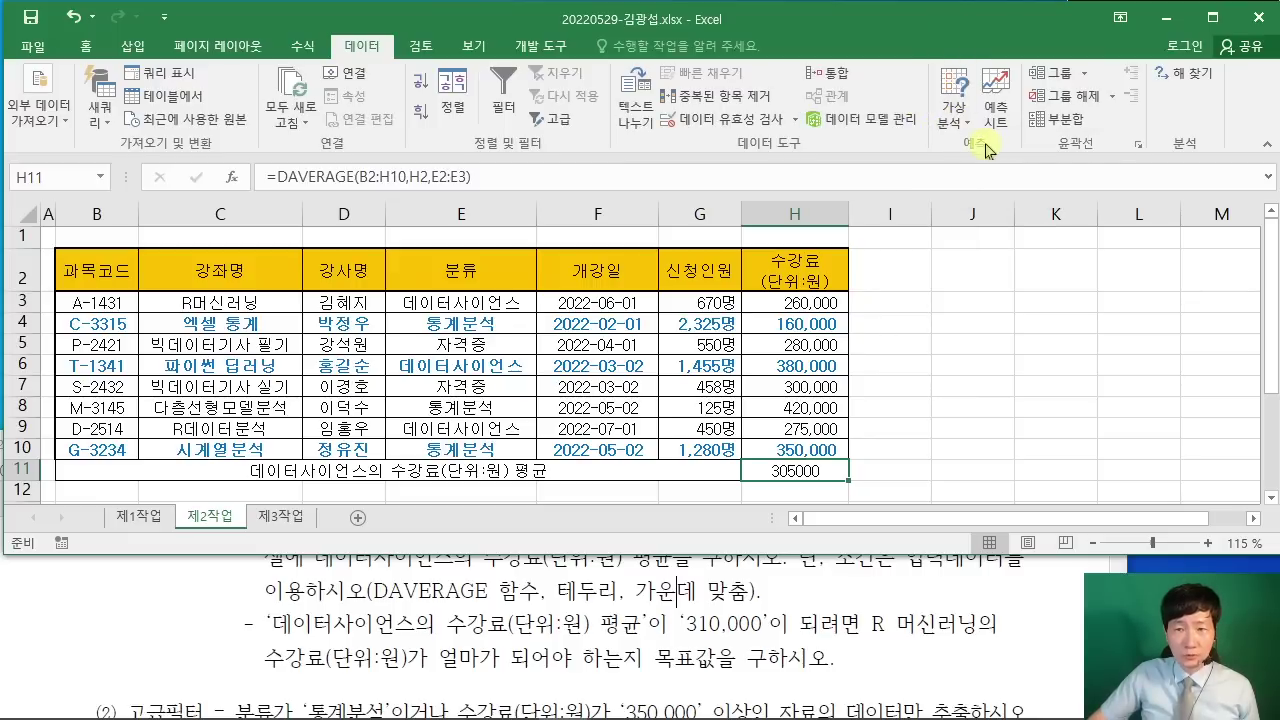
{"action": "left_click", "coordinate": [953, 108]}
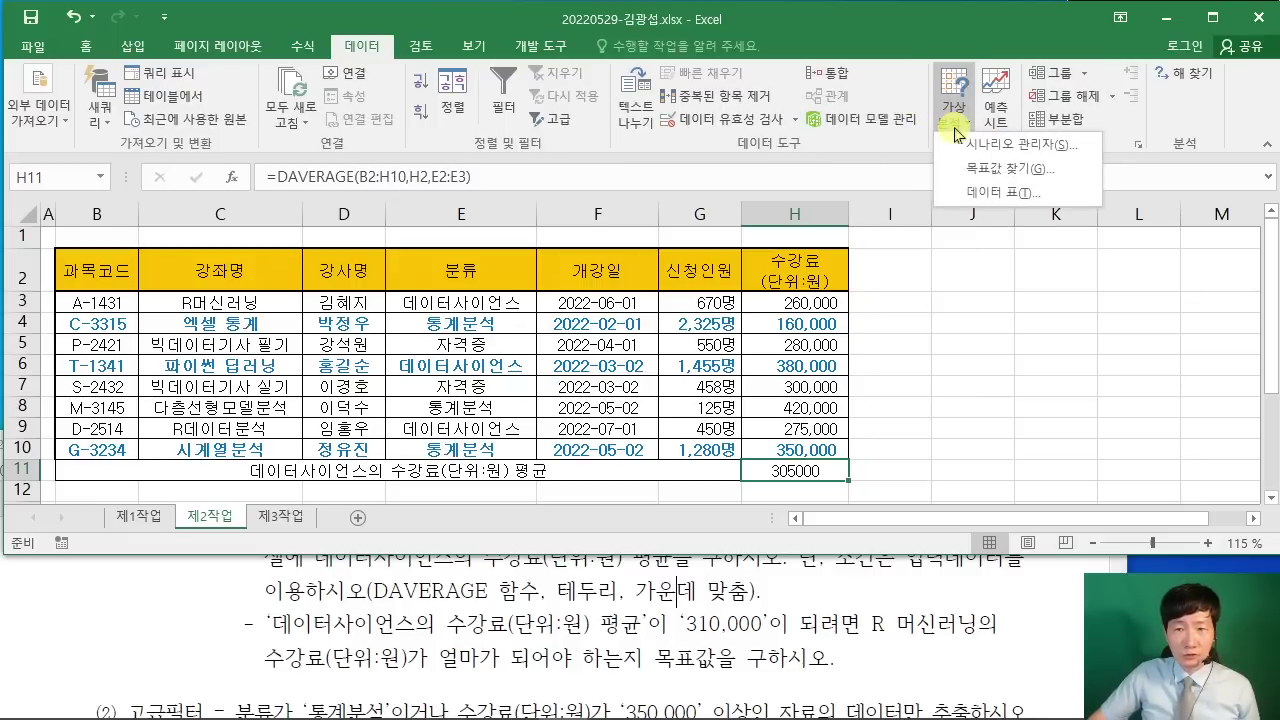
{"action": "left_click", "coordinate": [1000, 168]}
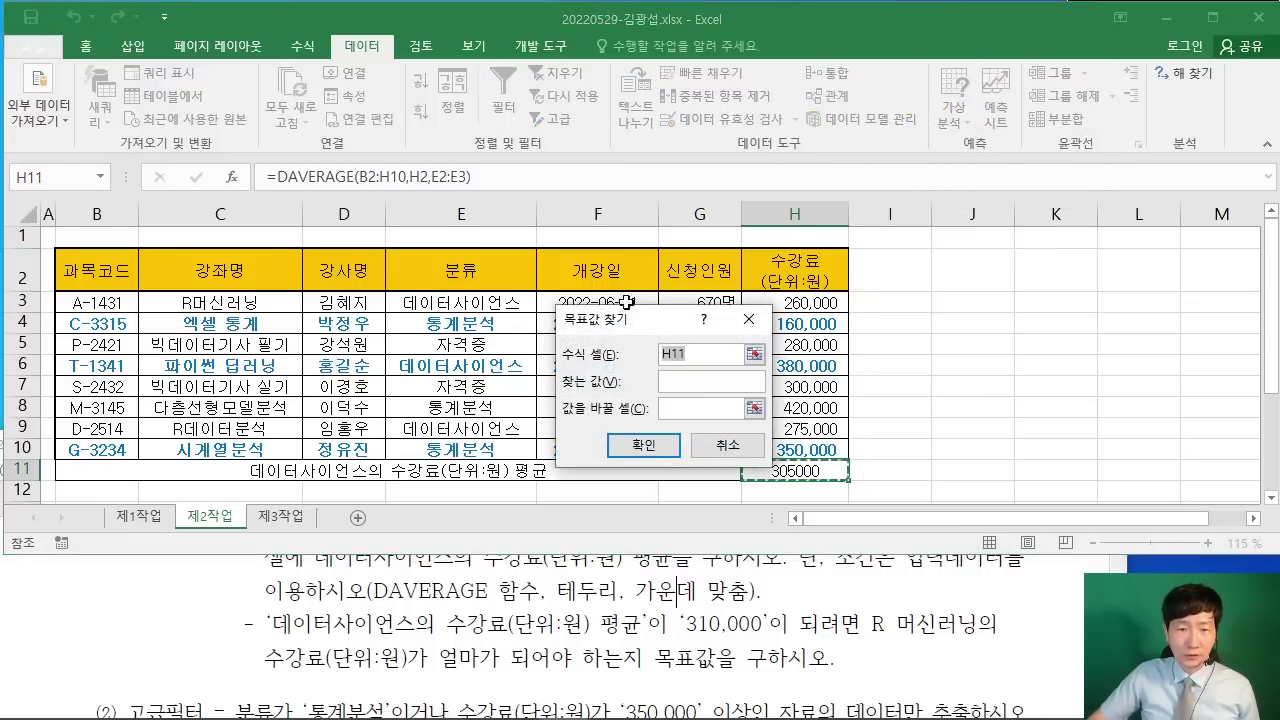
{"action": "left_click_drag", "start_coordinate": [610, 320], "coordinate": [622, 80]}
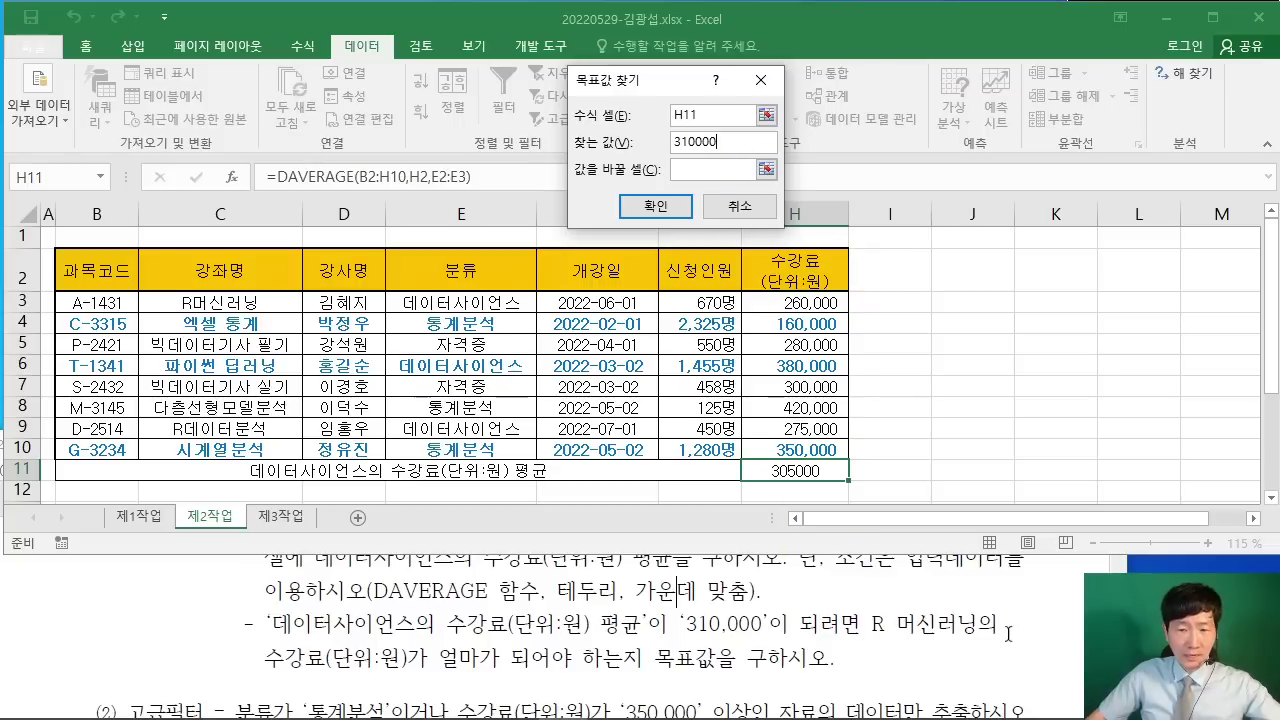
{"action": "left_click", "coordinate": [680, 169]}
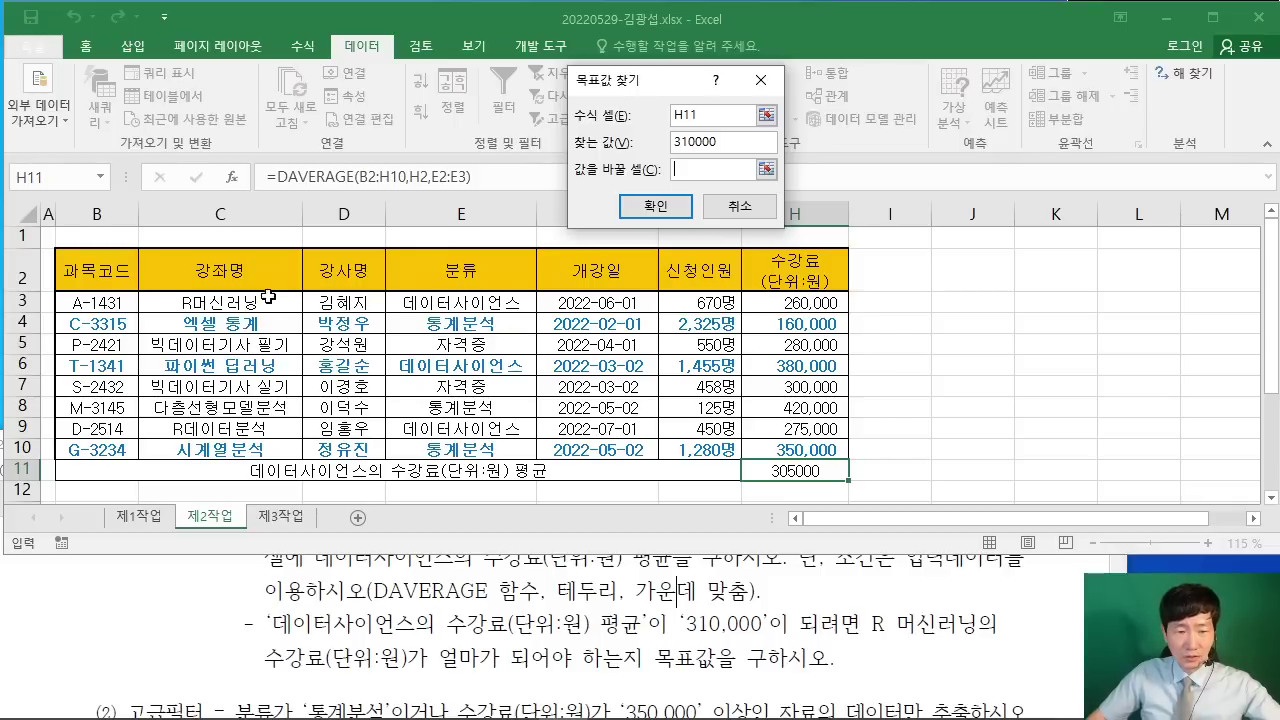
{"action": "left_click", "coordinate": [793, 302]}
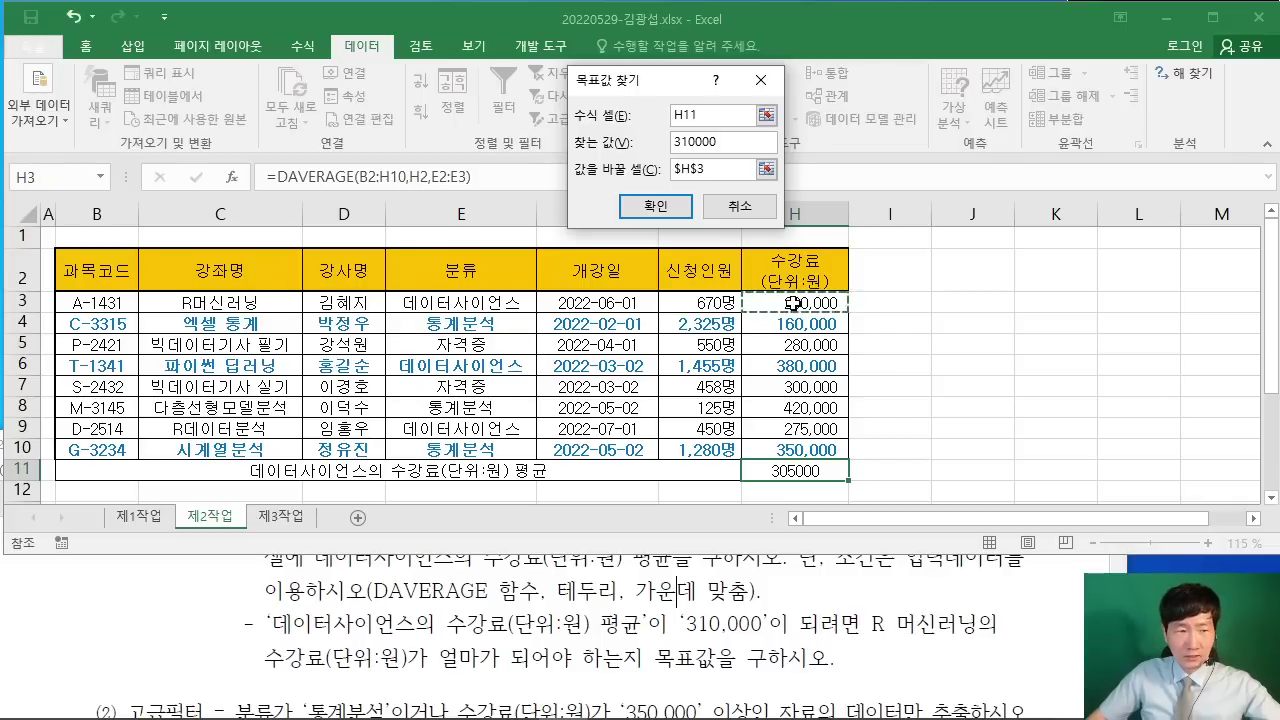
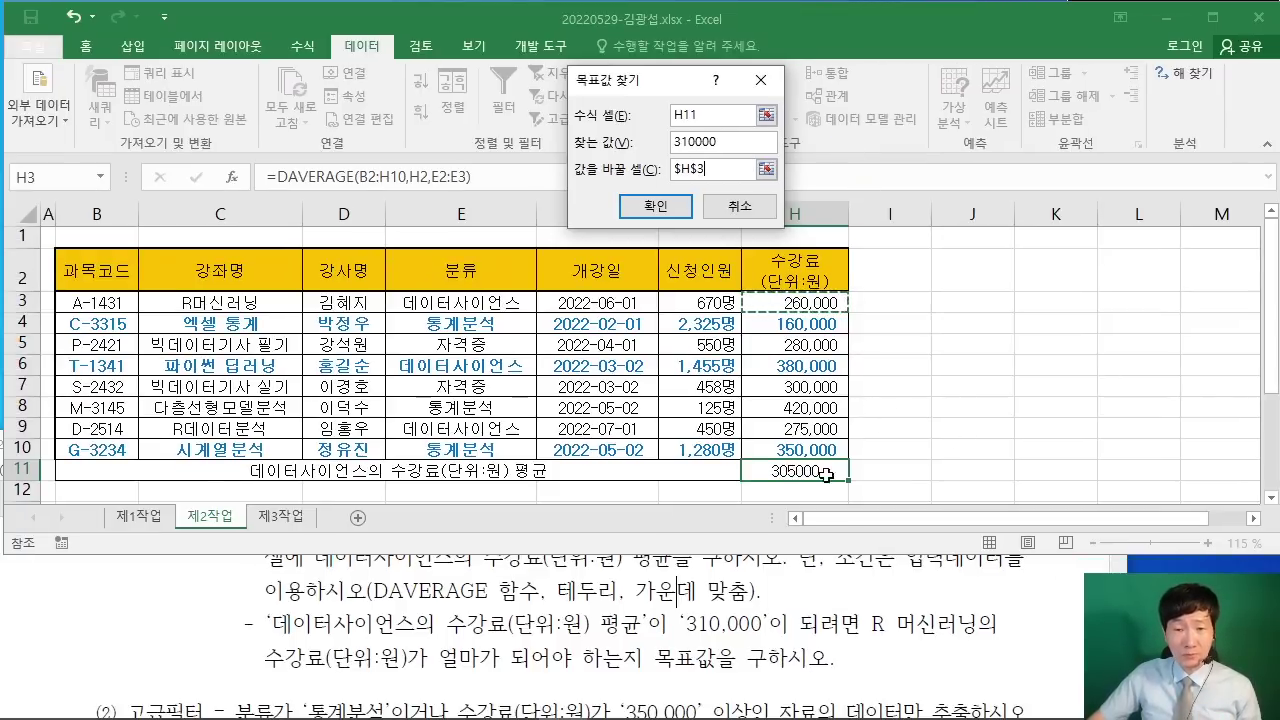
Step: Run Goal Seek so H11 reaches 310000, which sets the R머신러닝 fee in H3 to 275,000, and accept it
{"action": "left_click", "coordinate": [818, 304]}
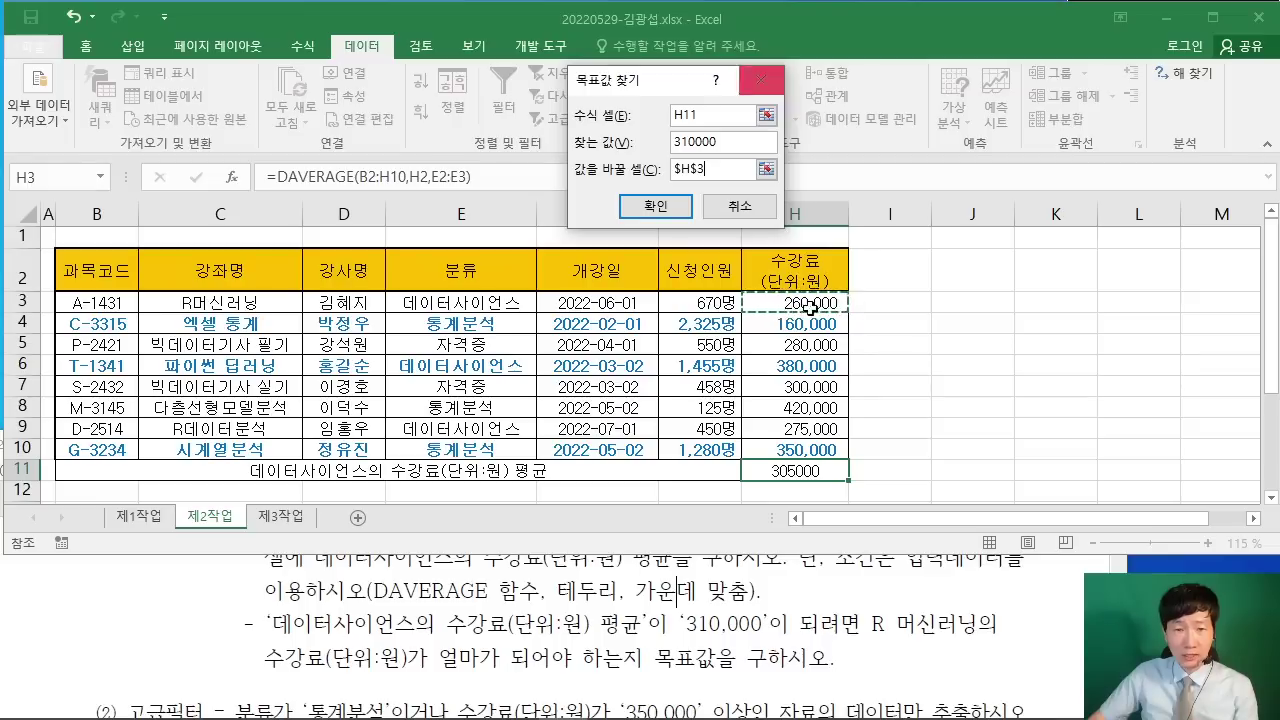
{"action": "left_click", "coordinate": [645, 206]}
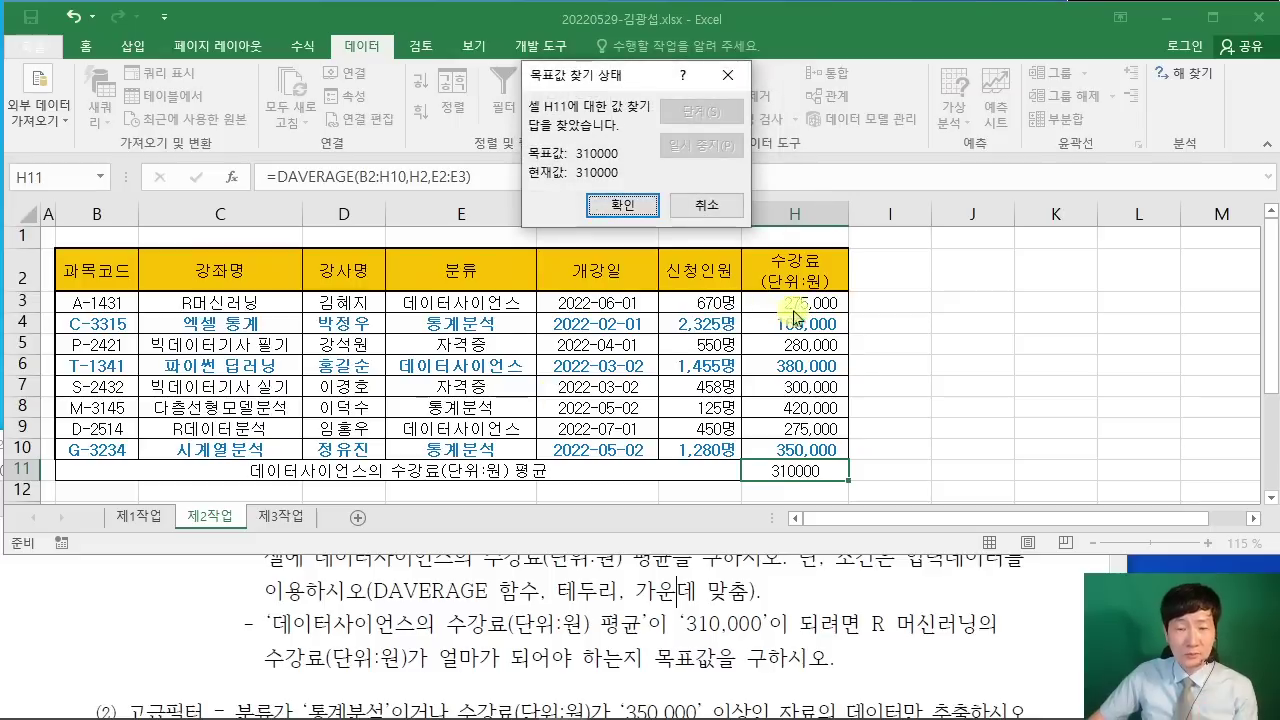
{"action": "left_click", "coordinate": [620, 206]}
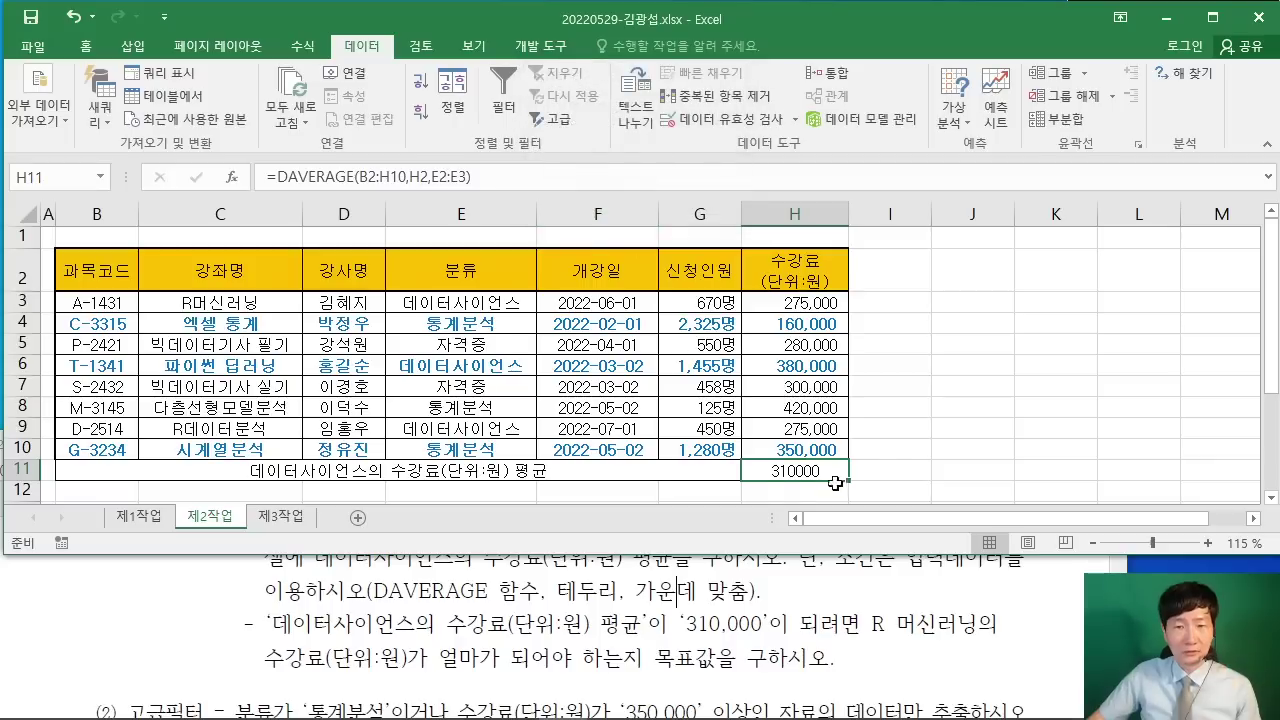
{"action": "left_click", "coordinate": [1022, 622]}
Step: Scroll the exam PDF to task (2) 고급필터 and mark its 분류 and 수강료(단위:원) conditions
{"action": "scroll", "coordinate": [1014, 619], "scroll_direction": "up", "scroll_amount": 1}
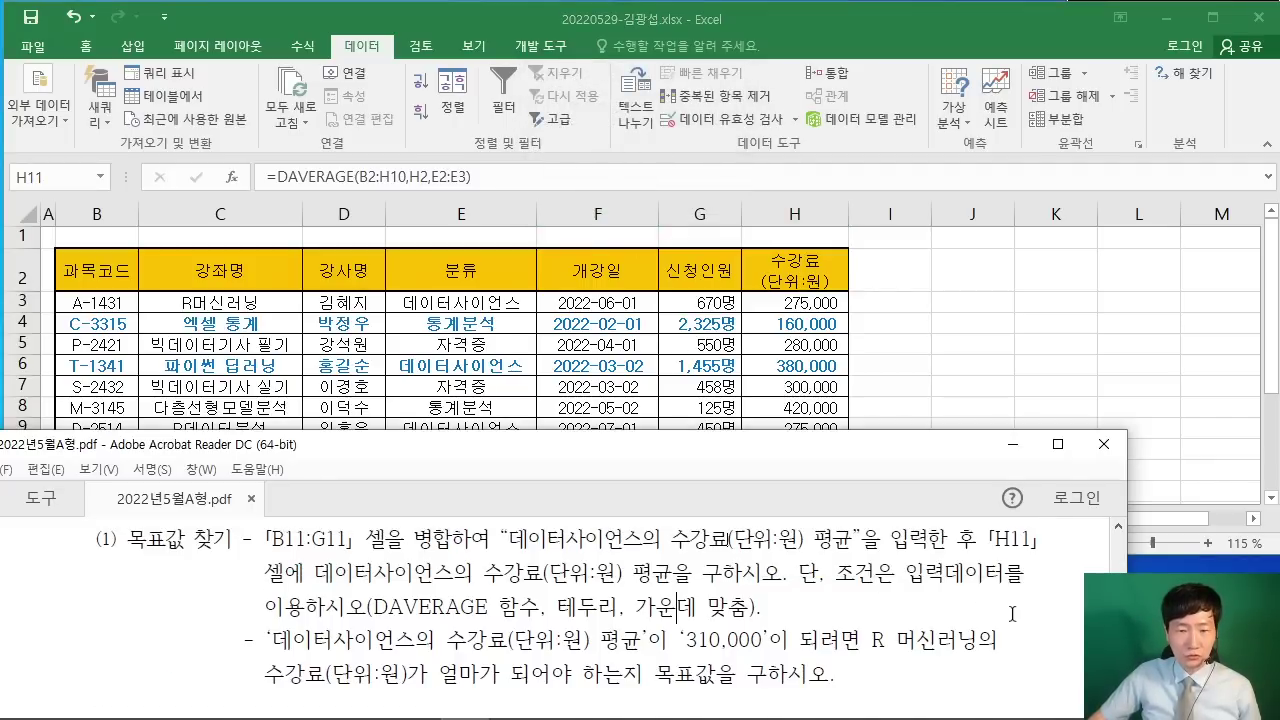
{"action": "scroll", "coordinate": [1012, 614], "scroll_direction": "down", "scroll_amount": 4}
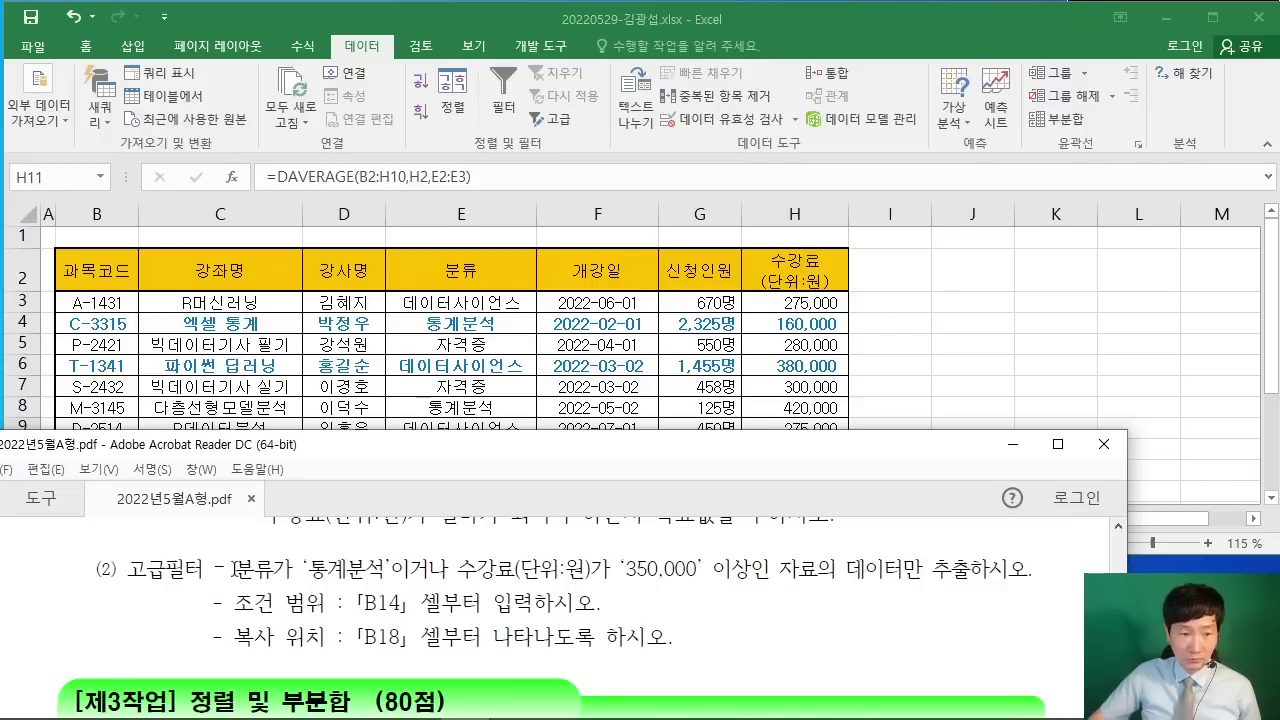
{"action": "left_click_drag", "start_coordinate": [233, 568], "coordinate": [809, 573]}
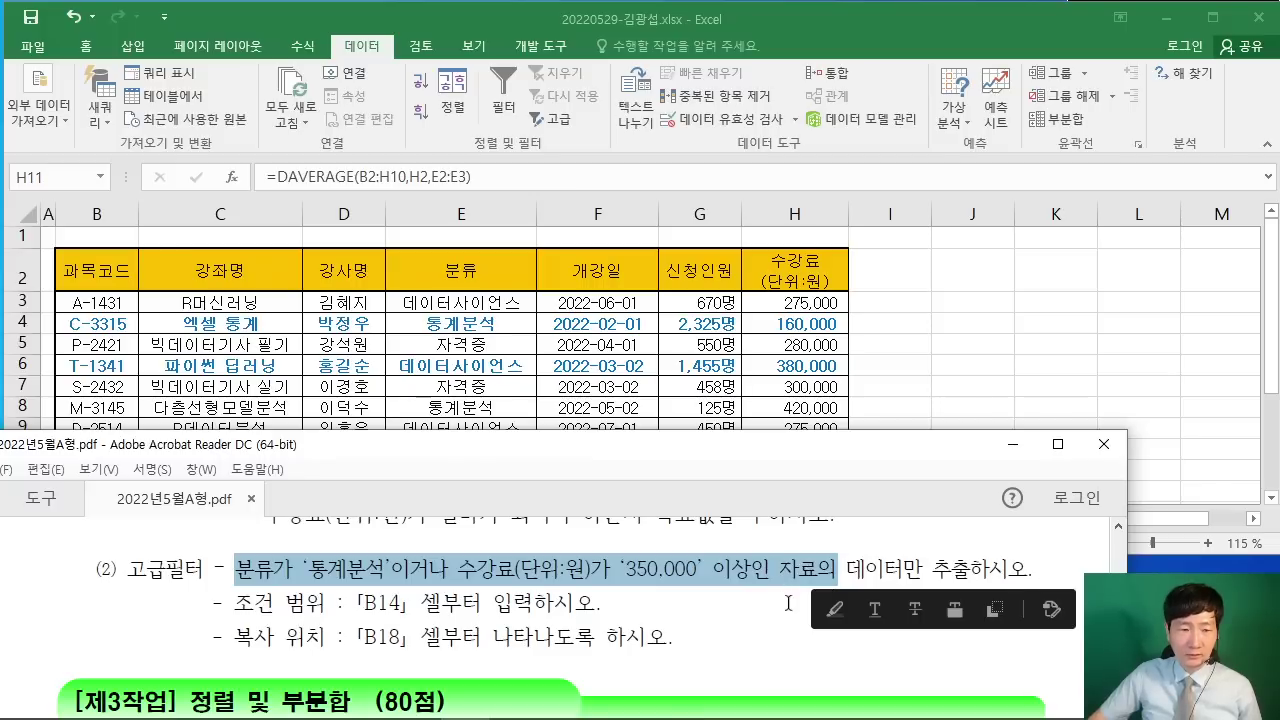
{"action": "left_click", "coordinate": [578, 605]}
{"action": "scroll", "coordinate": [546, 605], "scroll_direction": "up", "scroll_amount": 1}
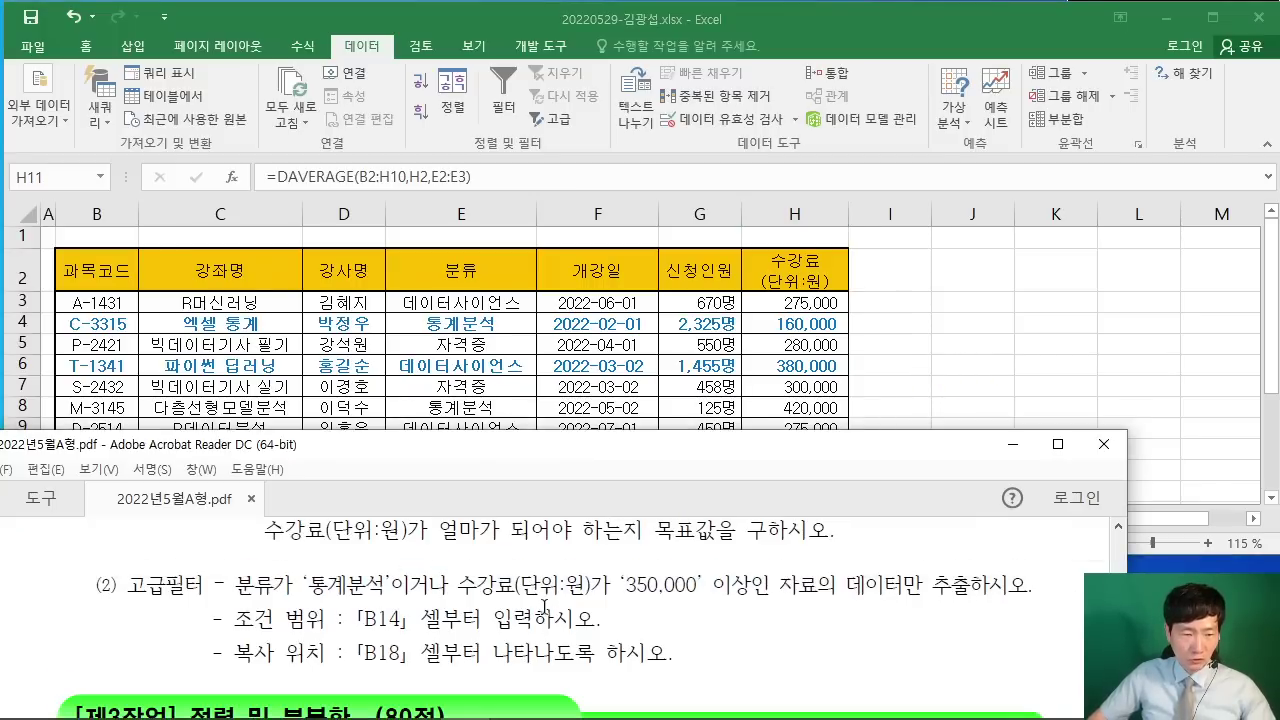
{"action": "left_click_drag", "start_coordinate": [226, 559], "coordinate": [276, 605]}
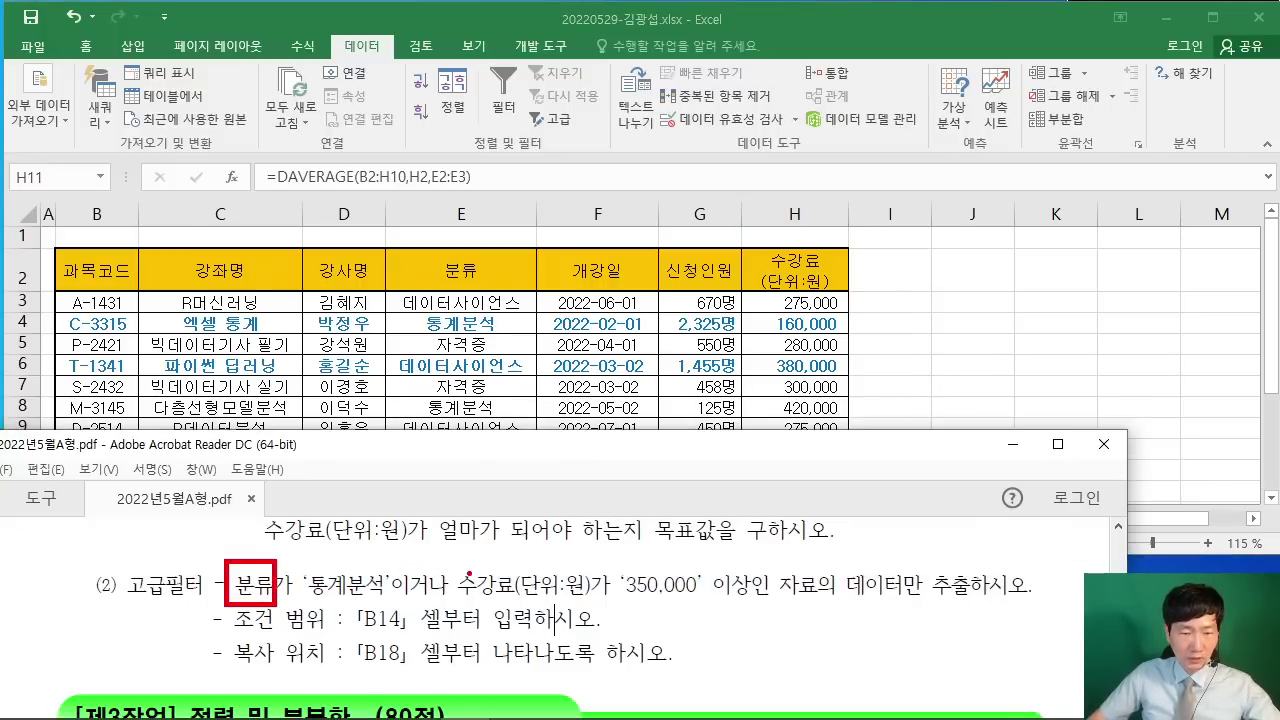
{"action": "left_click_drag", "start_coordinate": [450, 548], "coordinate": [600, 606]}
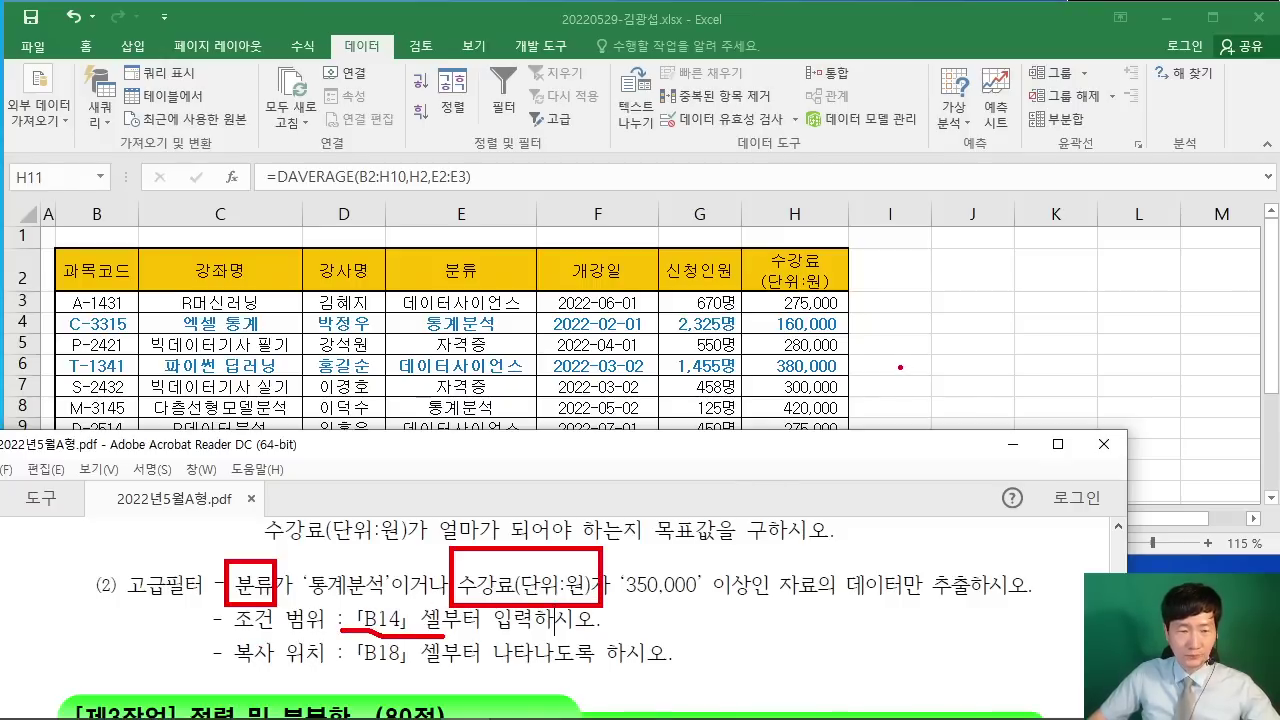
{"action": "key", "text": "Escape"}
Step: Copy the 분류 (E2) and 수강료(단위:원) (H2) headers into B14:C14
{"action": "left_click", "coordinate": [421, 273]}
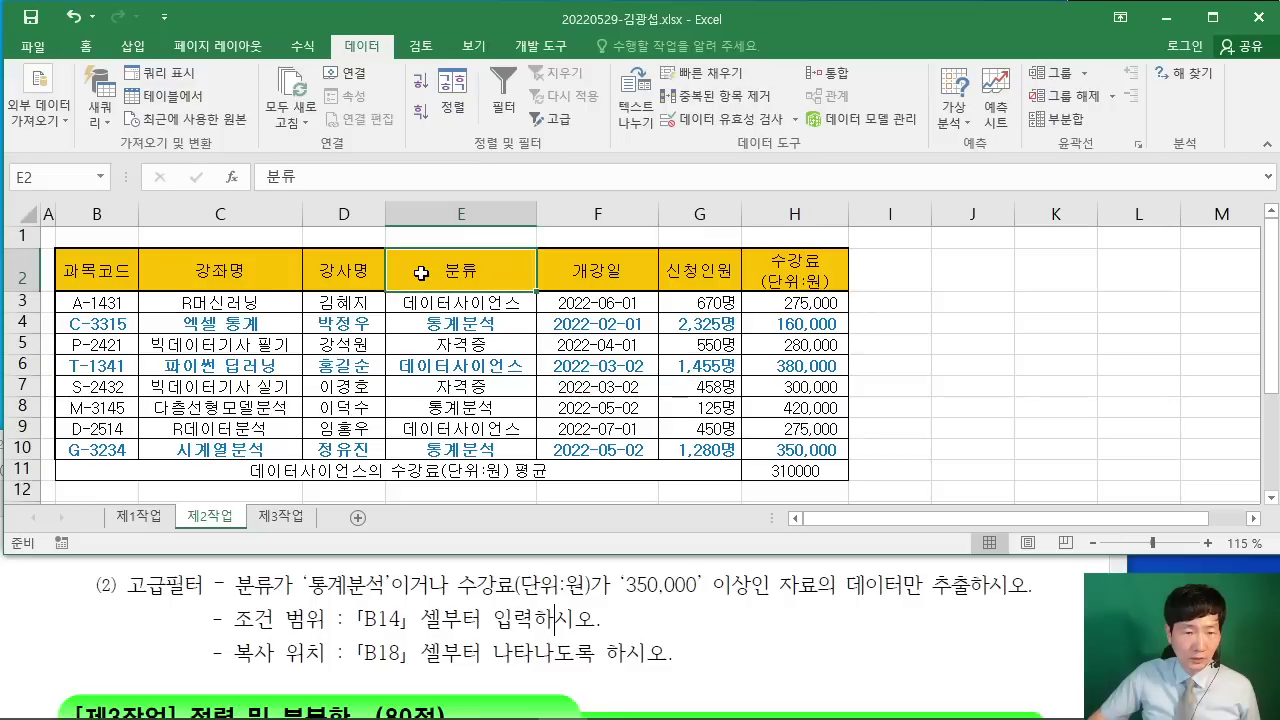
{"action": "left_click", "coordinate": [800, 280], "text": "ctrl"}
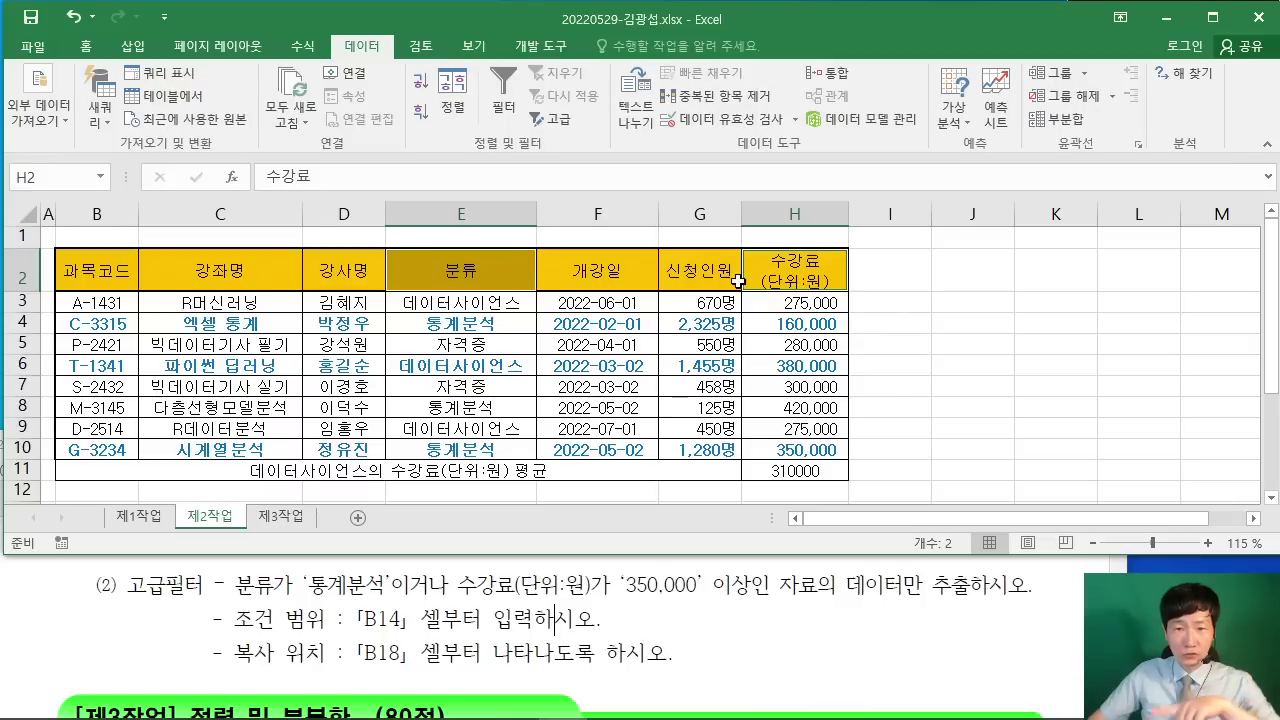
{"action": "right_click", "coordinate": [785, 265]}
{"action": "left_click", "coordinate": [790, 300]}
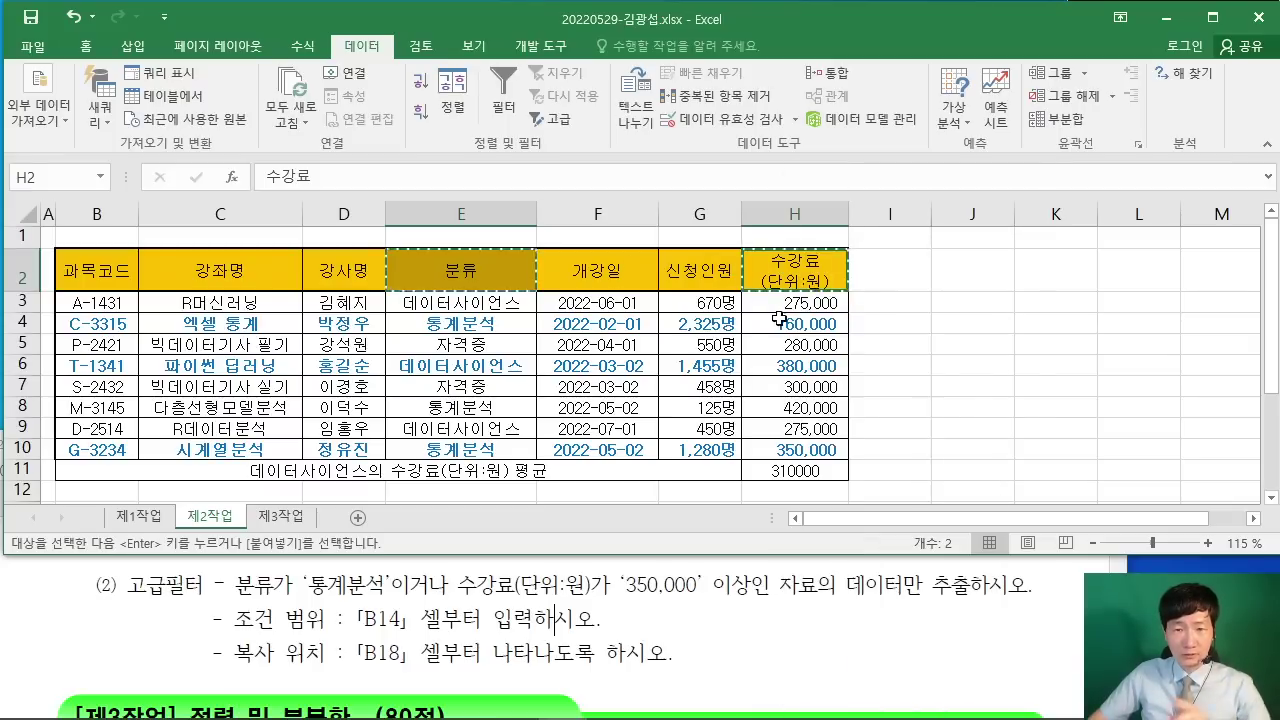
{"action": "left_click", "coordinate": [343, 365]}
{"action": "scroll", "coordinate": [343, 372], "scroll_direction": "down", "scroll_amount": 2}
{"action": "left_click", "coordinate": [105, 386]}
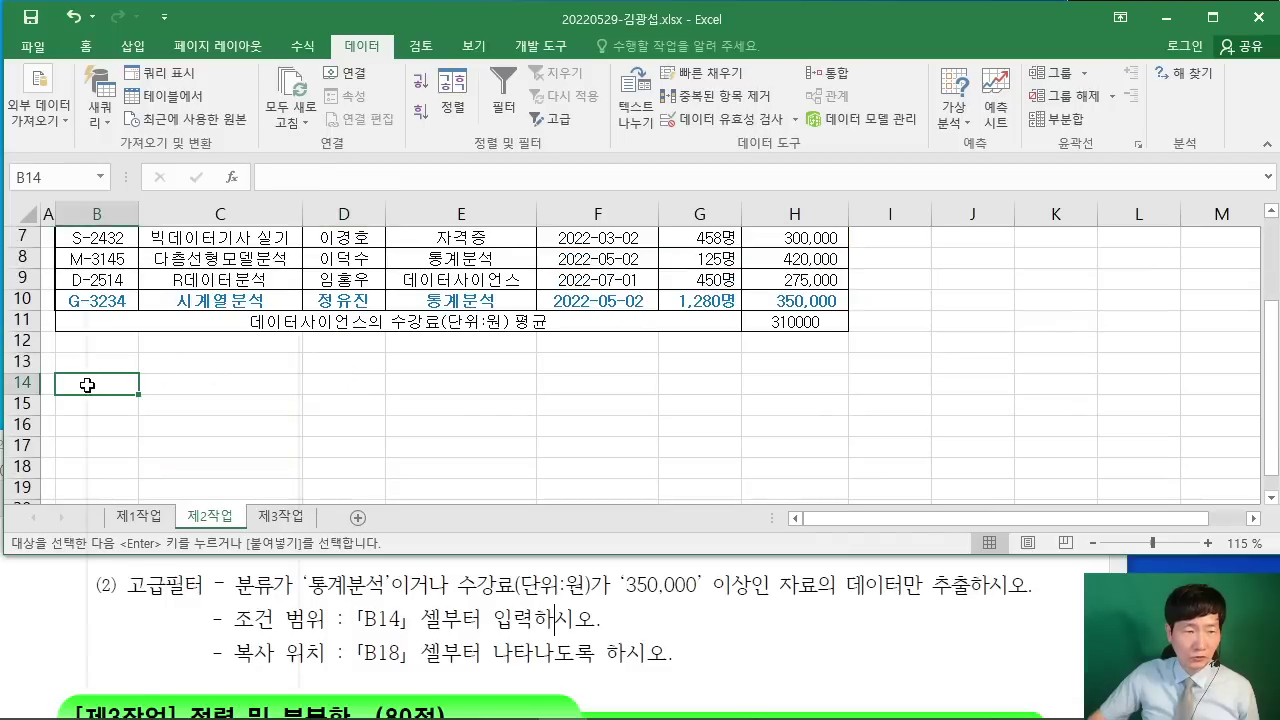
{"action": "right_click", "coordinate": [105, 386]}
{"action": "left_click", "coordinate": [130, 356]}
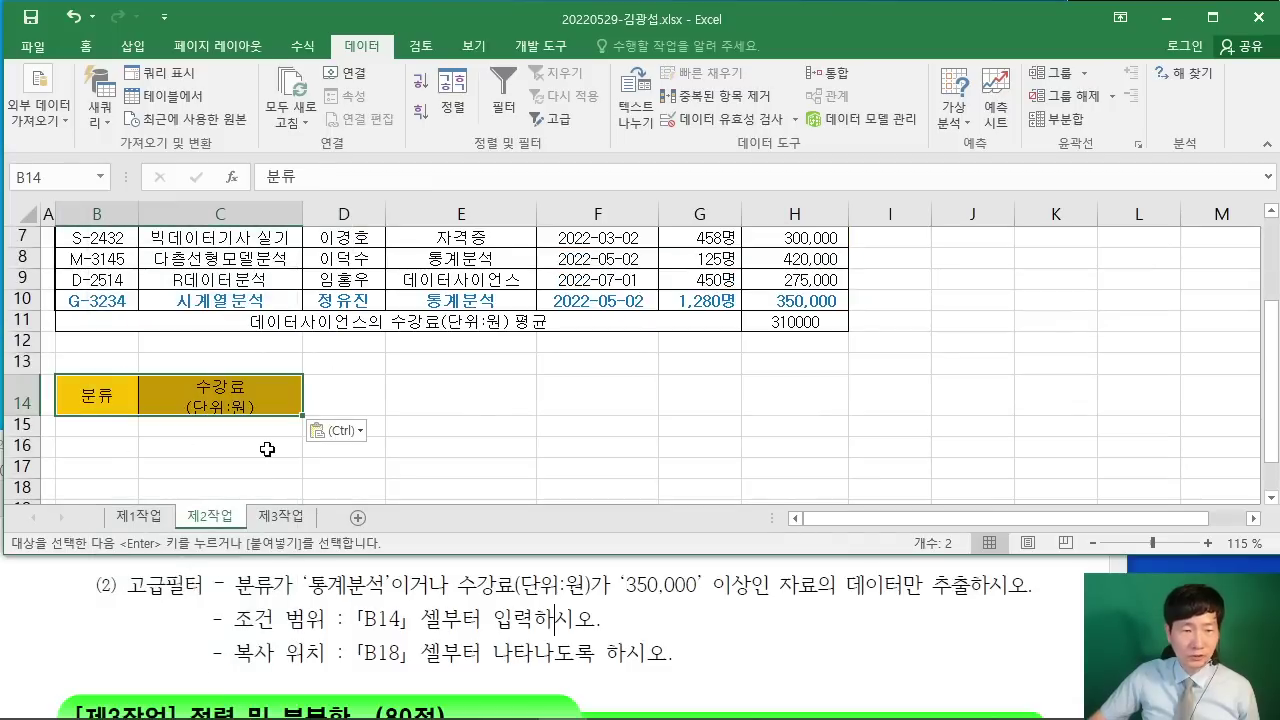
{"action": "left_click", "coordinate": [90, 433]}
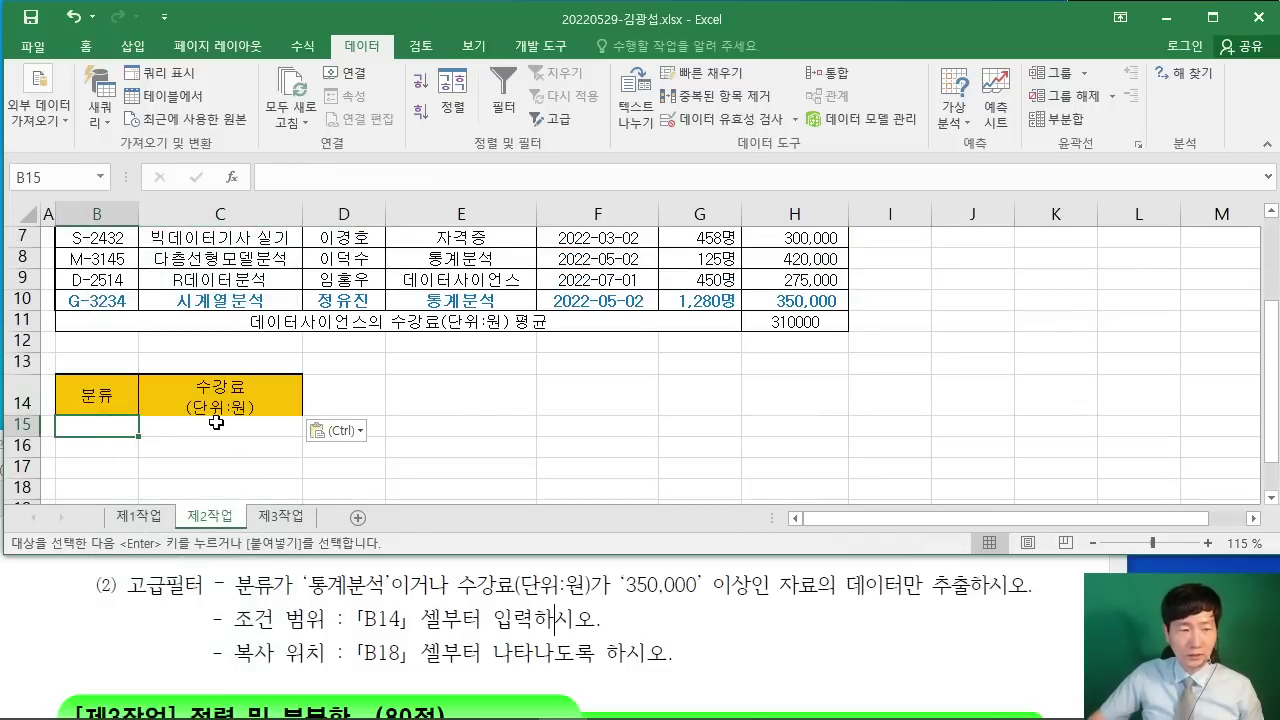
{"action": "scroll", "coordinate": [218, 422], "scroll_direction": "up", "scroll_amount": 3, "text": "ctrl"}
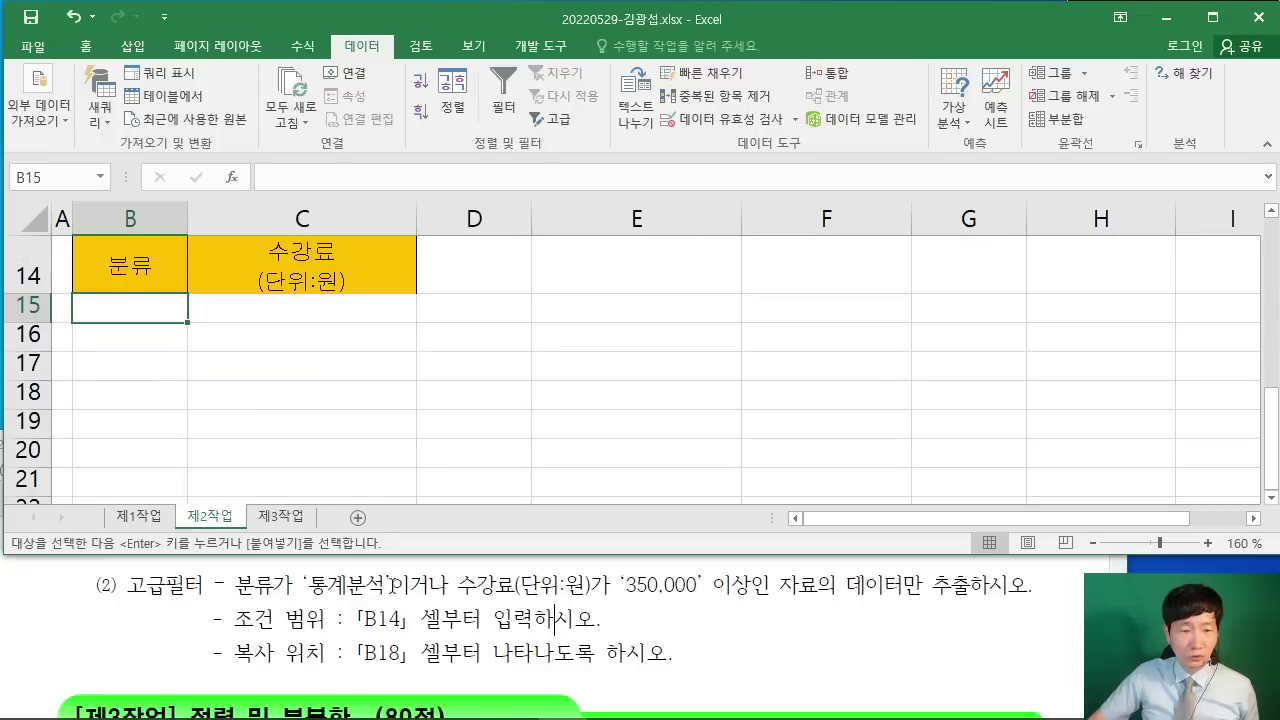
Step: Enter 통계분석 in B15 as the first criterion
{"action": "type", "text": "XHD"}
{"action": "key", "text": "BackSpace"}
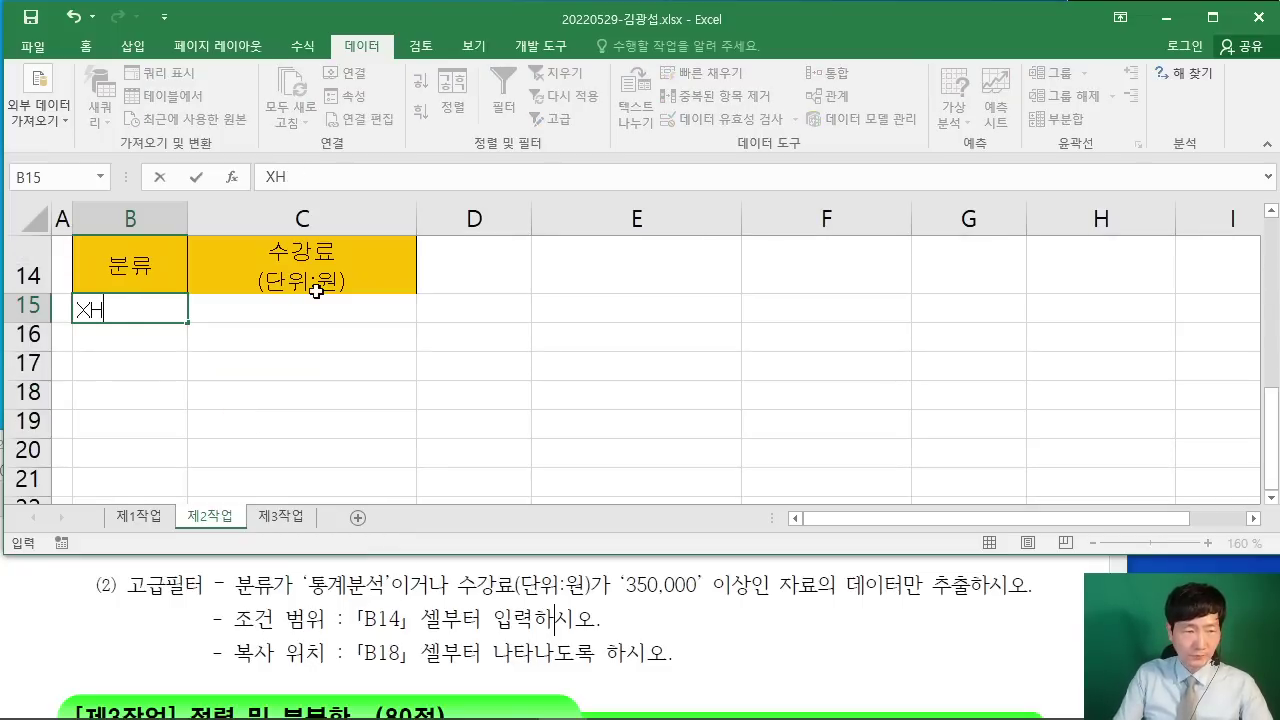
{"action": "type", "text": "통계분석"}
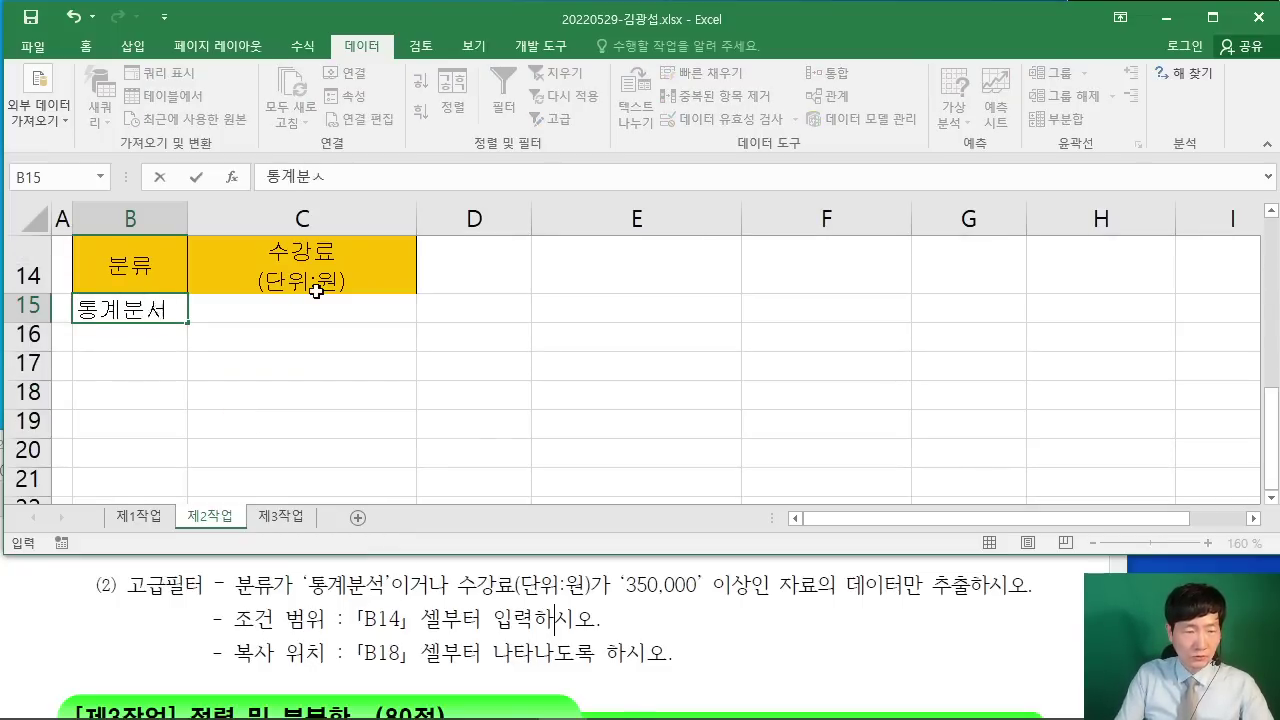
{"action": "key", "text": "Return"}
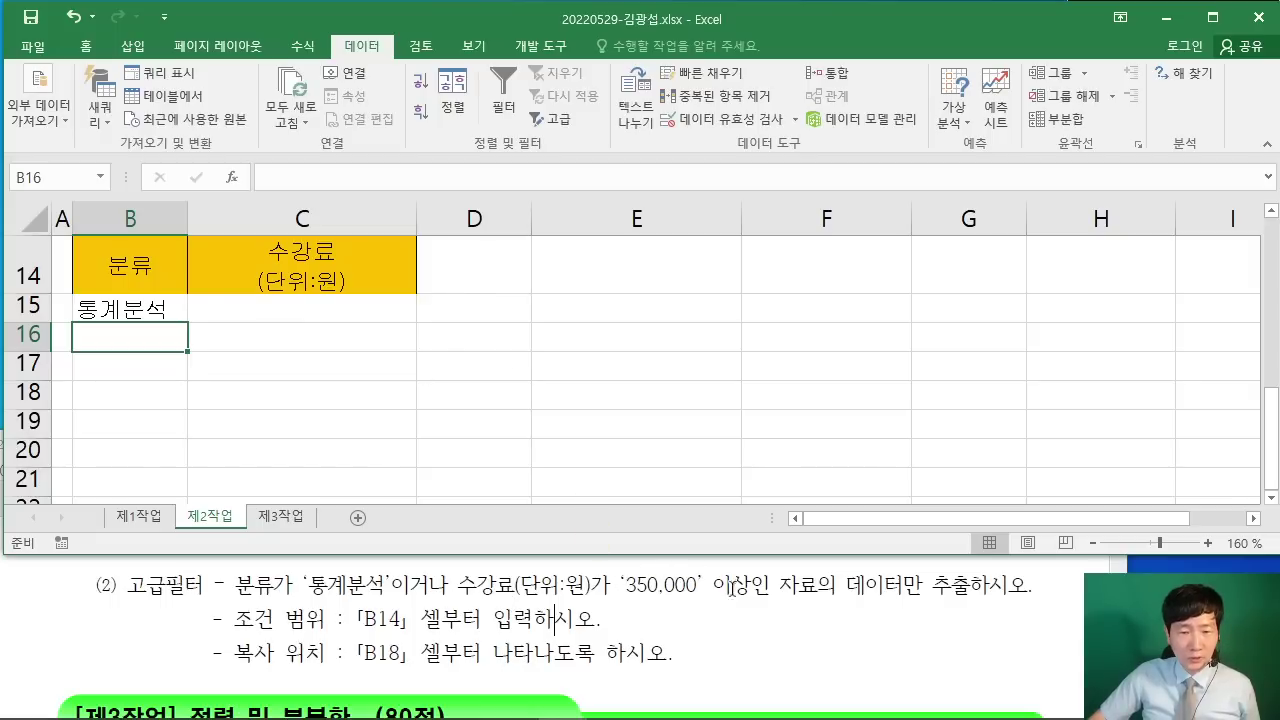
Step: Annotate the task: AND criteria share a row, OR criteria go on the next row (C16)
{"action": "left_click_drag", "start_coordinate": [370, 592], "coordinate": [445, 606]}
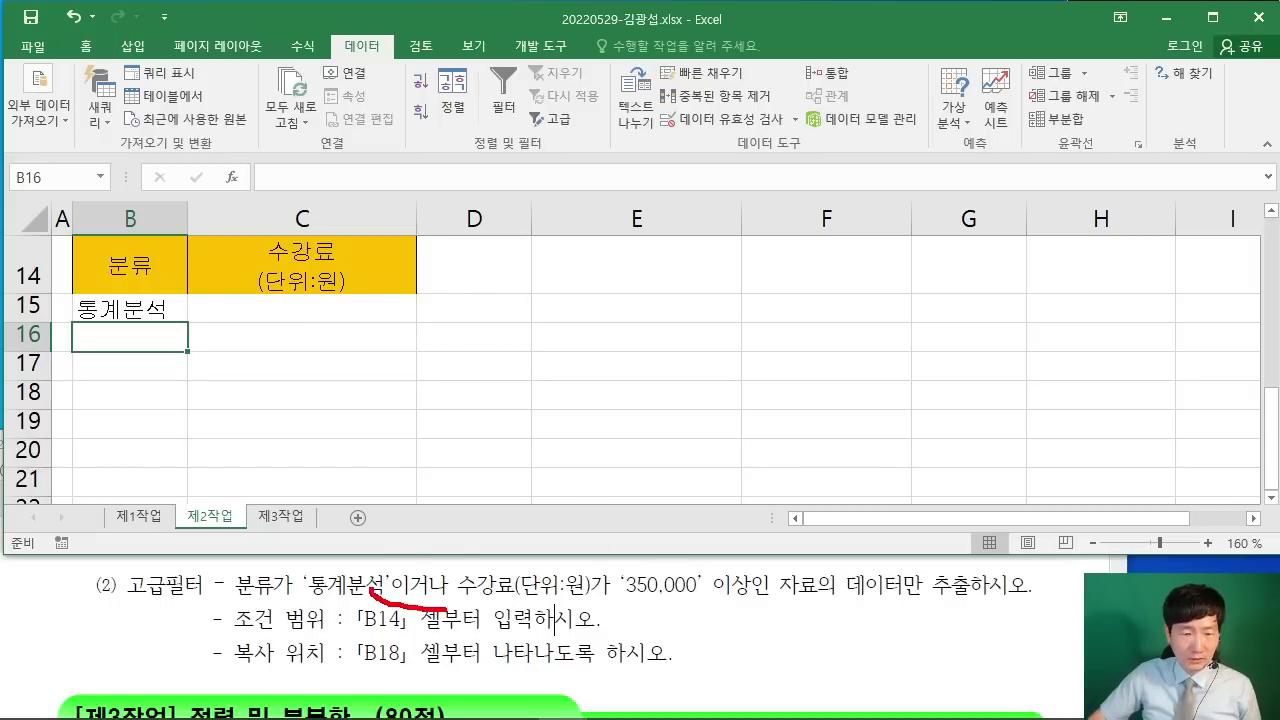
{"action": "left_click_drag", "start_coordinate": [450, 552], "coordinate": [462, 592]}
{"action": "left_click_drag", "start_coordinate": [565, 460], "coordinate": [660, 532]}
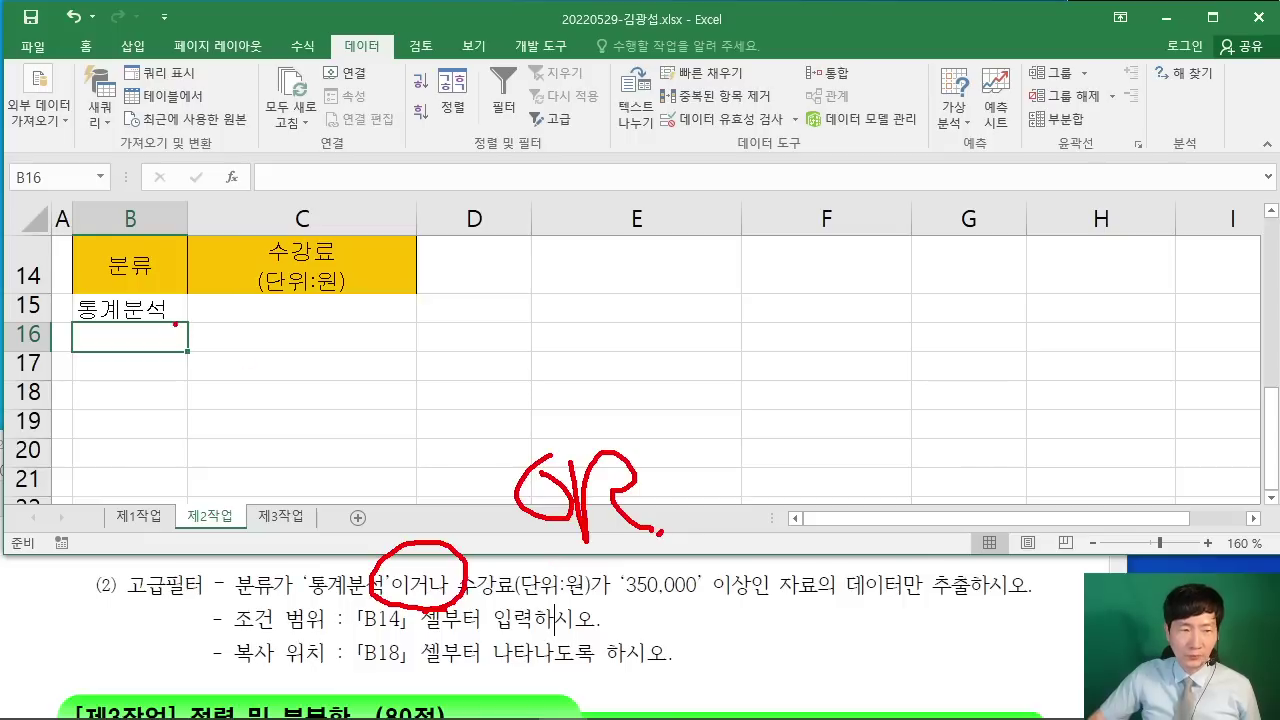
{"action": "mouse_move", "coordinate": [190, 293]}
{"action": "left_mouse_down"}
{"action": "mouse_move", "coordinate": [415, 326]}
{"action": "mouse_move", "coordinate": [548, 312]}
{"action": "mouse_move", "coordinate": [636, 328]}
{"action": "left_mouse_up"}
{"action": "mouse_move", "coordinate": [661, 284]}
{"action": "left_mouse_down"}
{"action": "mouse_move", "coordinate": [712, 279]}
{"action": "mouse_move", "coordinate": [778, 311]}
{"action": "left_mouse_up"}
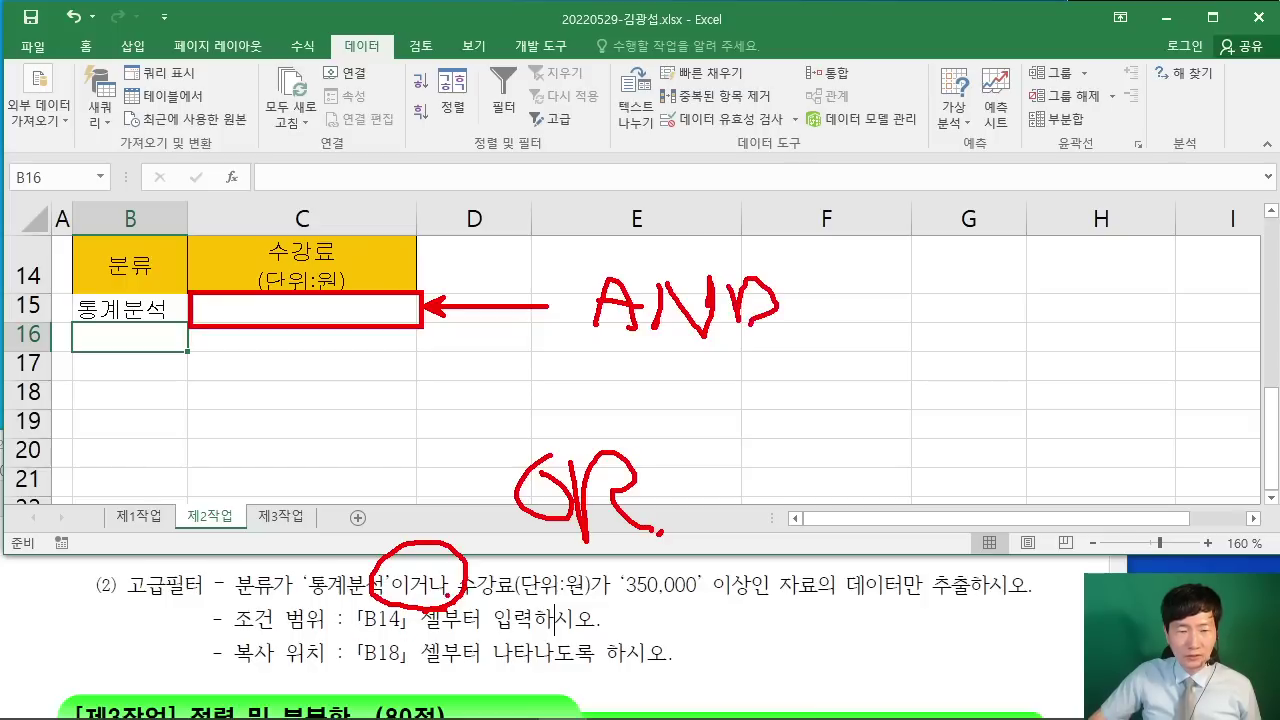
{"action": "left_click_drag", "start_coordinate": [378, 484], "coordinate": [376, 486]}
{"action": "left_click_drag", "start_coordinate": [404, 471], "coordinate": [405, 532]}
{"action": "left_click_drag", "start_coordinate": [428, 468], "coordinate": [458, 493]}
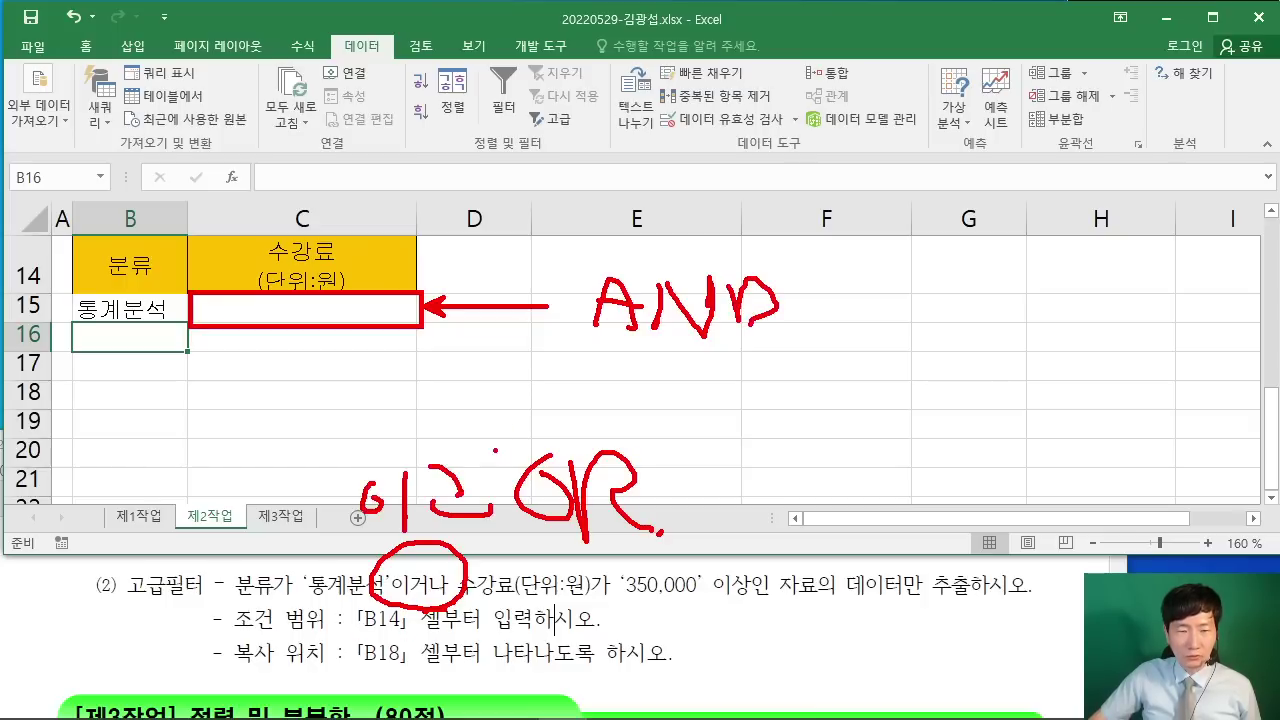
{"action": "left_click_drag", "start_coordinate": [494, 450], "coordinate": [618, 366]}
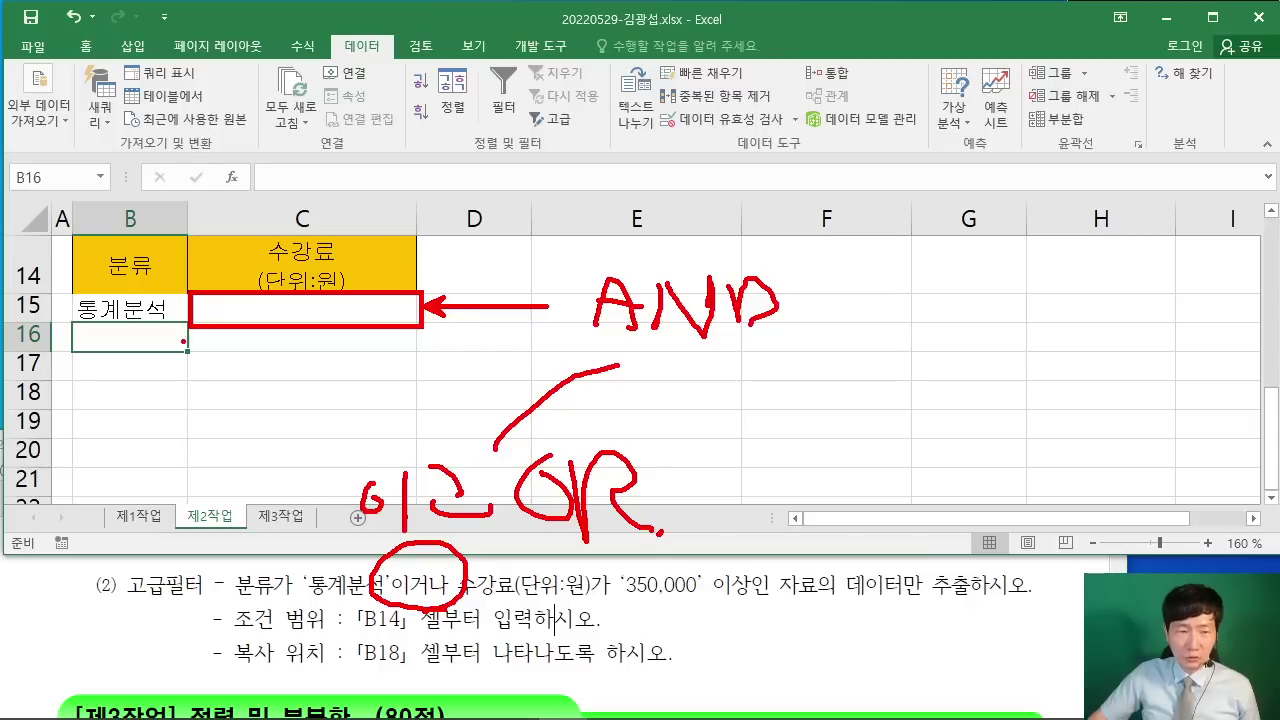
{"action": "mouse_move", "coordinate": [190, 326]}
{"action": "left_mouse_down"}
{"action": "mouse_move", "coordinate": [240, 361]}
{"action": "mouse_move", "coordinate": [421, 326]}
{"action": "mouse_move", "coordinate": [190, 326]}
{"action": "left_mouse_up"}
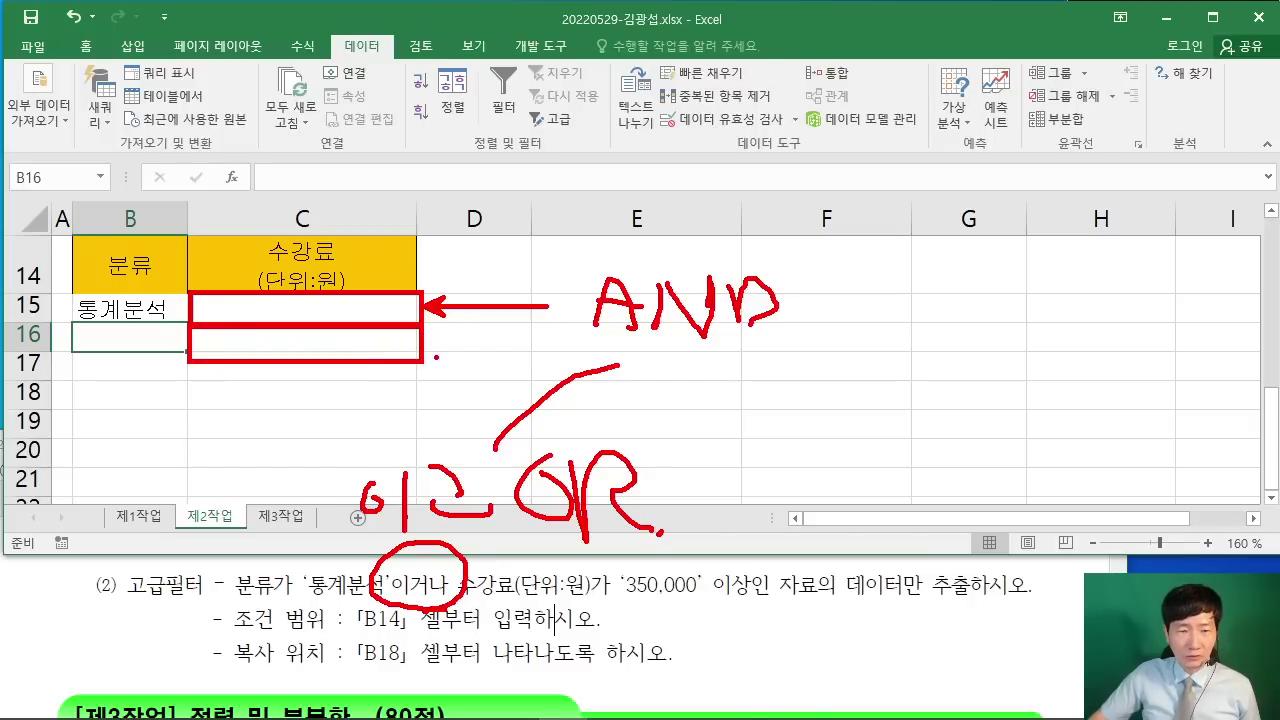
{"action": "left_click_drag", "start_coordinate": [537, 376], "coordinate": [455, 344]}
{"action": "key", "text": "Escape"}
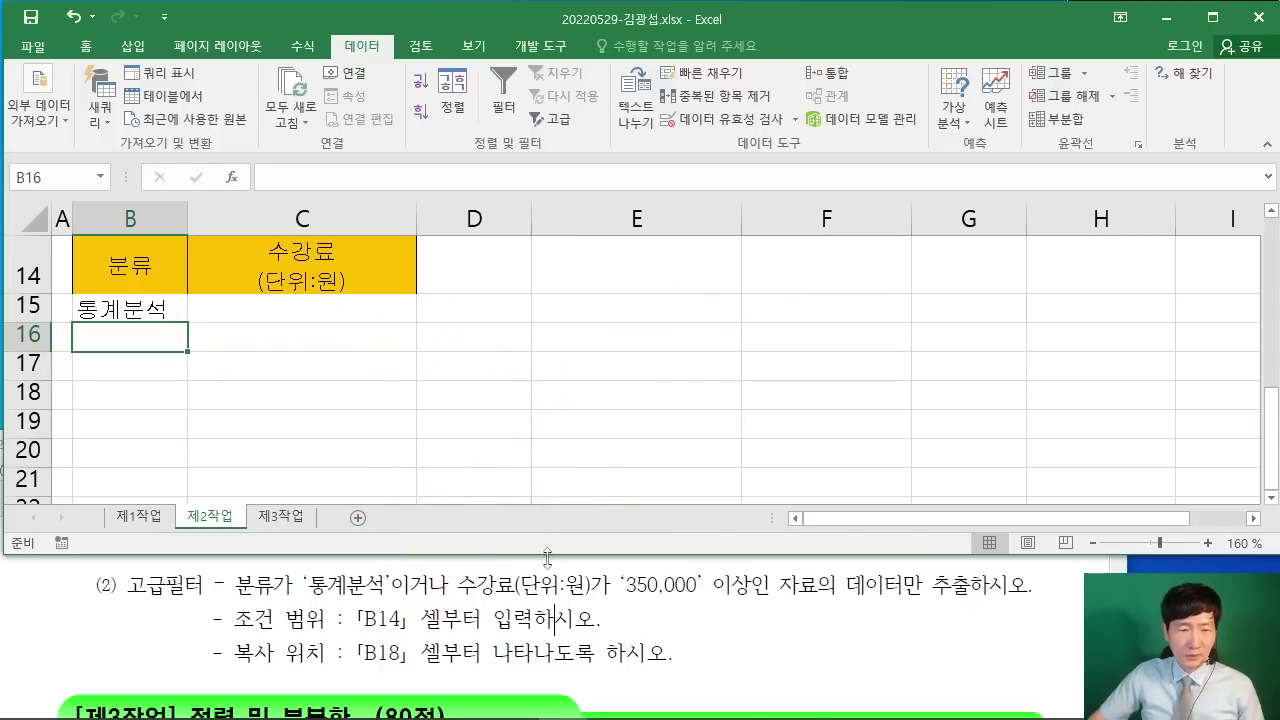
{"action": "left_click", "coordinate": [337, 337]}
{"action": "type", "text": ">"}
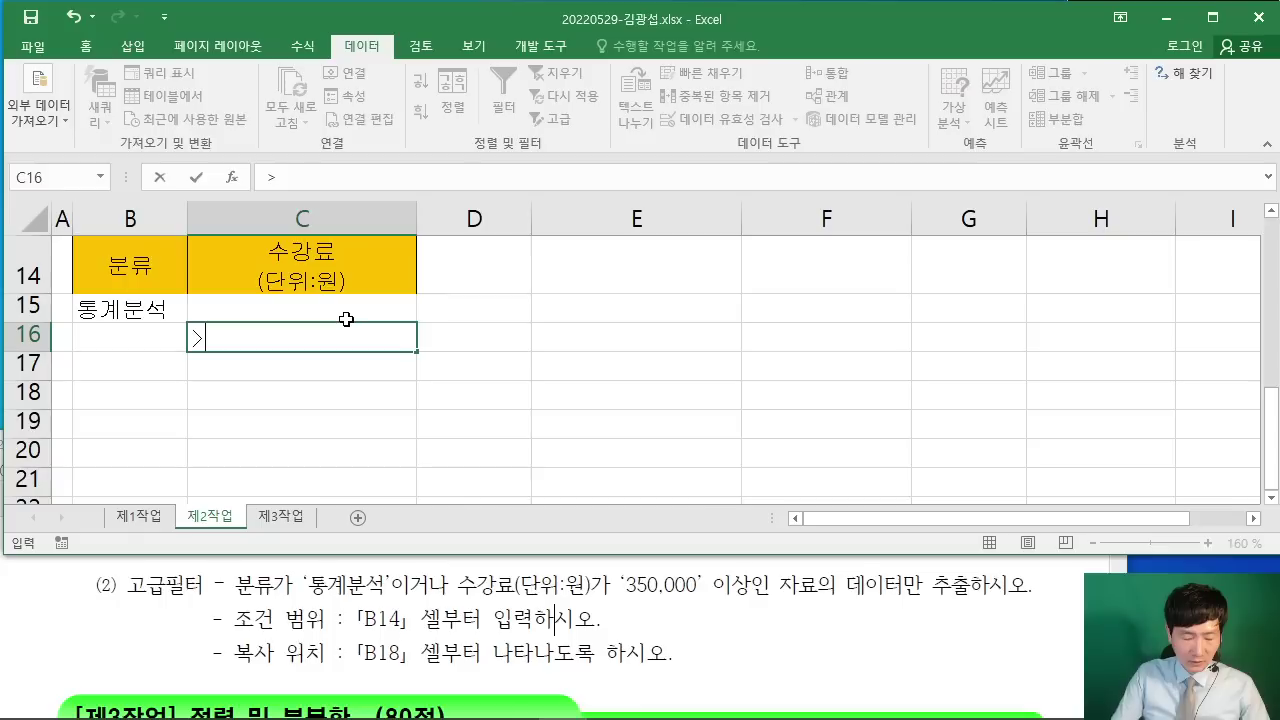
{"action": "type", "text": "=35000"}
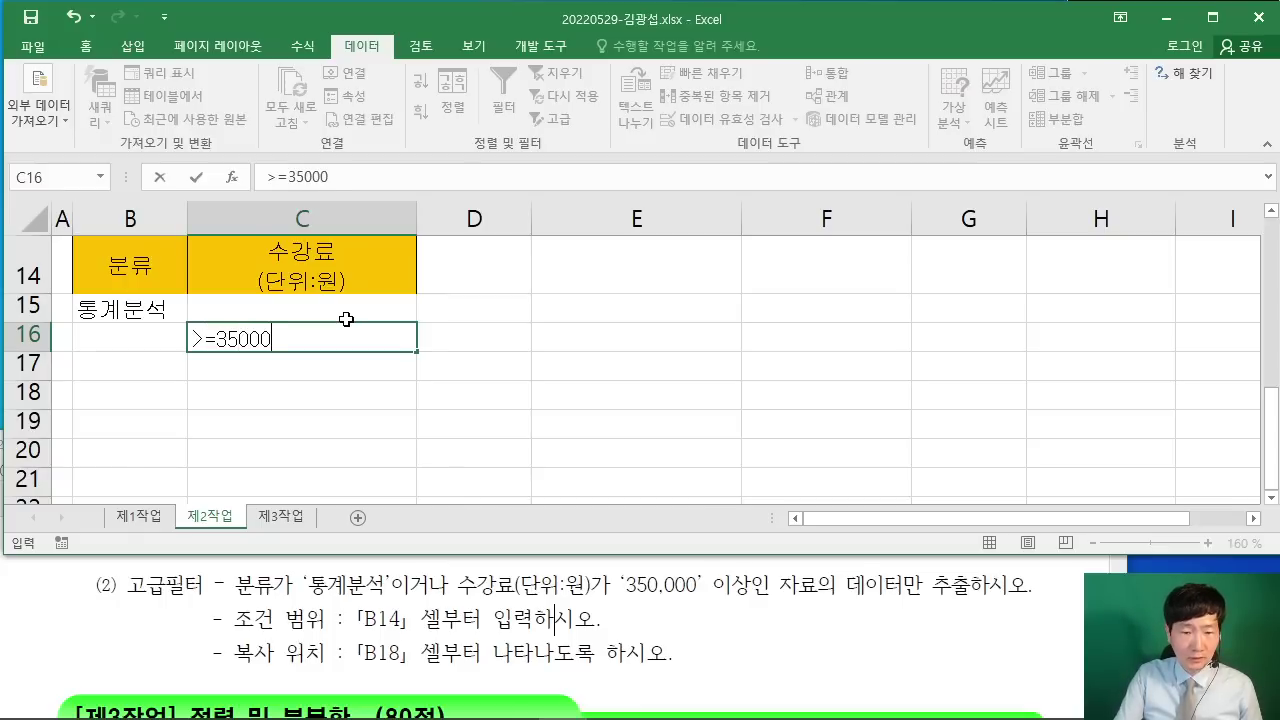
{"action": "type", "text": "0"}
{"action": "key", "text": "Return"}
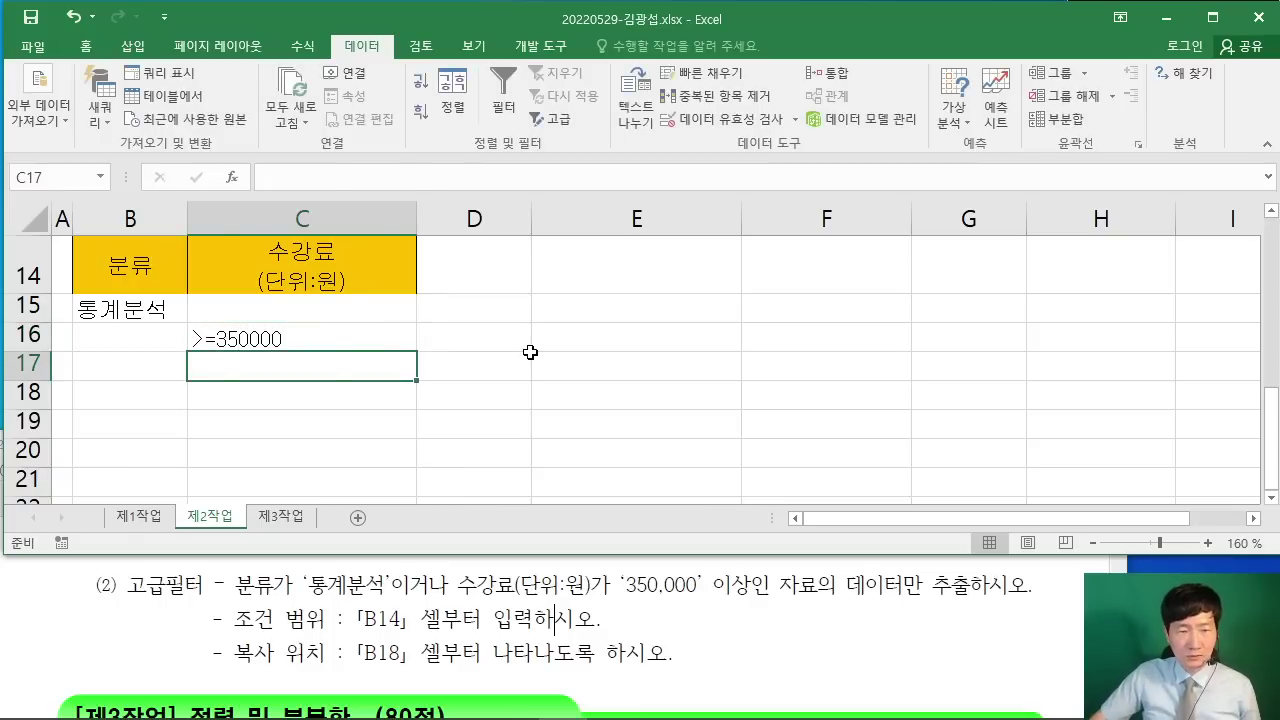
{"action": "left_click", "coordinate": [527, 360]}
{"action": "scroll", "coordinate": [553, 378], "scroll_direction": "up", "scroll_amount": 1}
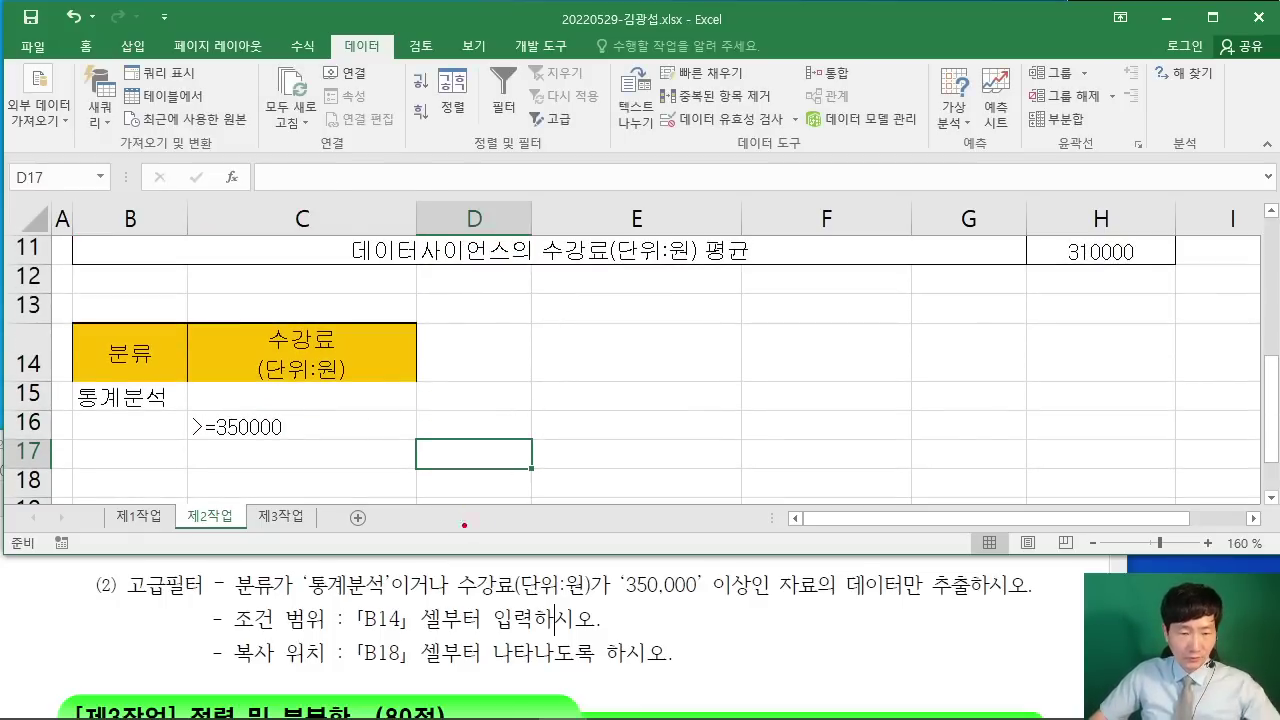
{"action": "left_click_drag", "start_coordinate": [368, 612], "coordinate": [446, 612]}
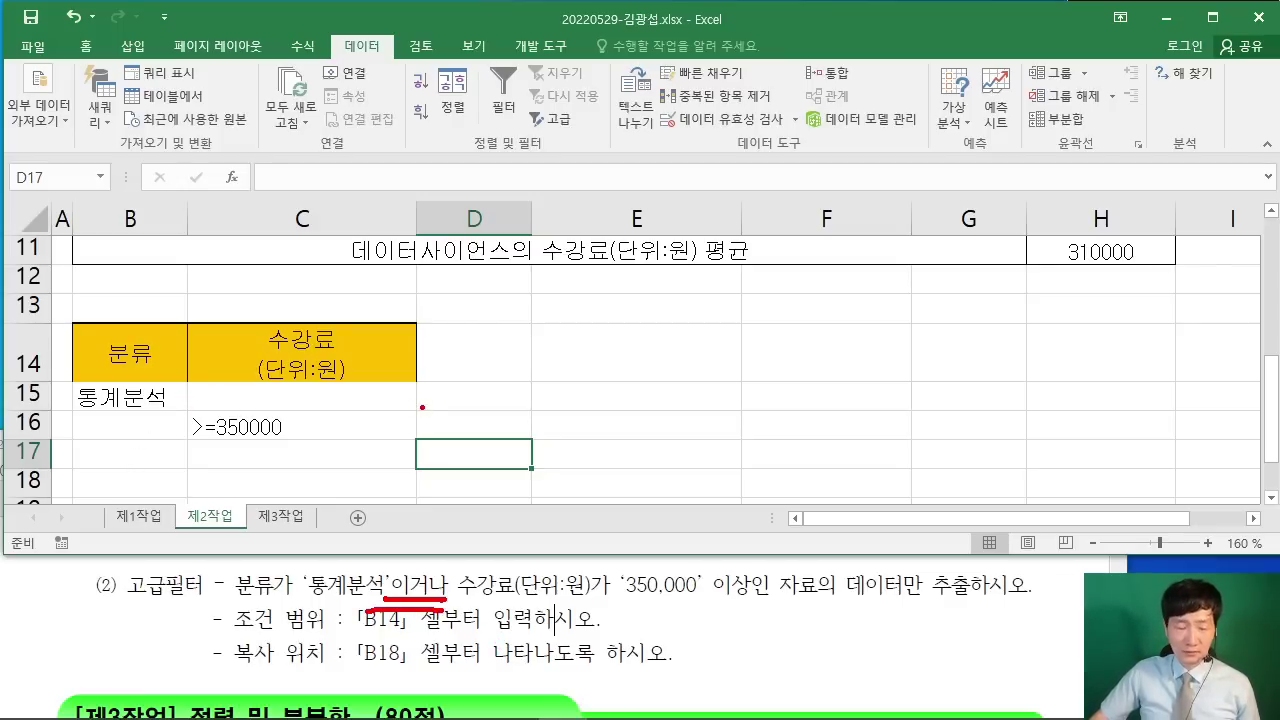
{"action": "left_click_drag", "start_coordinate": [528, 397], "coordinate": [392, 397]}
{"action": "left_click_drag", "start_coordinate": [612, 367], "coordinate": [576, 427]}
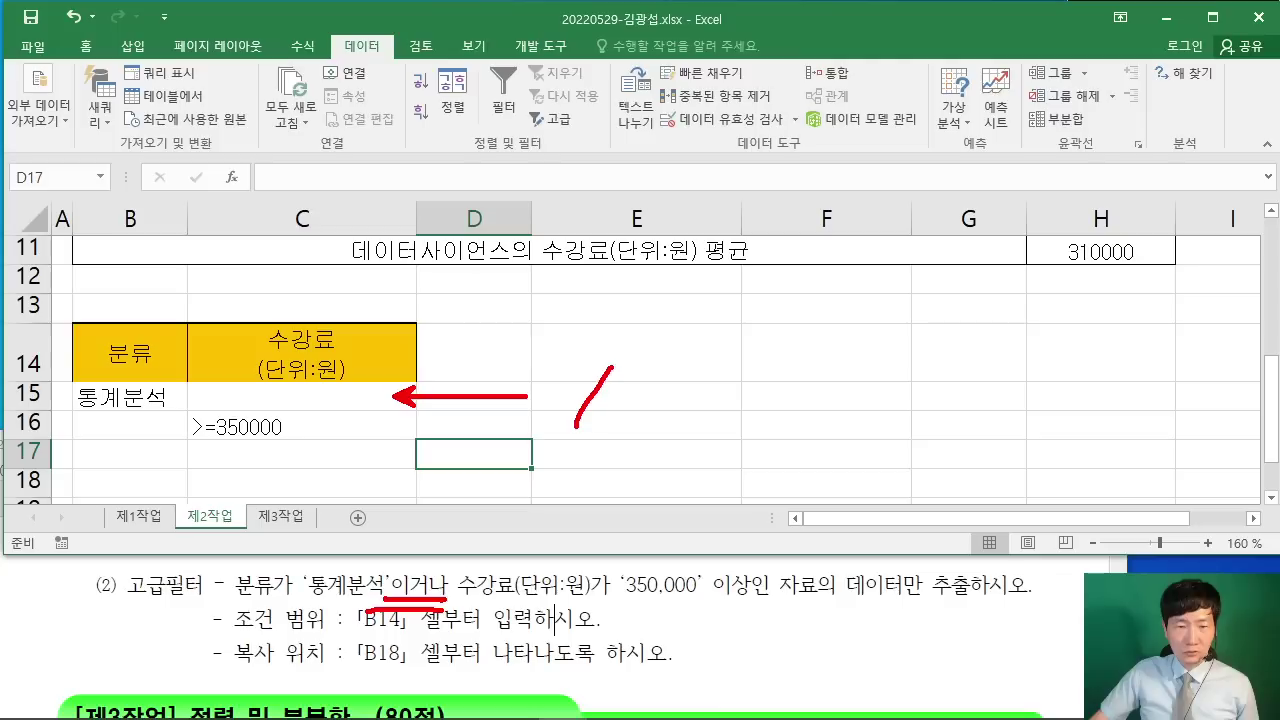
{"action": "left_click_drag", "start_coordinate": [660, 420], "coordinate": [672, 372]}
{"action": "left_click_drag", "start_coordinate": [704, 374], "coordinate": [712, 404]}
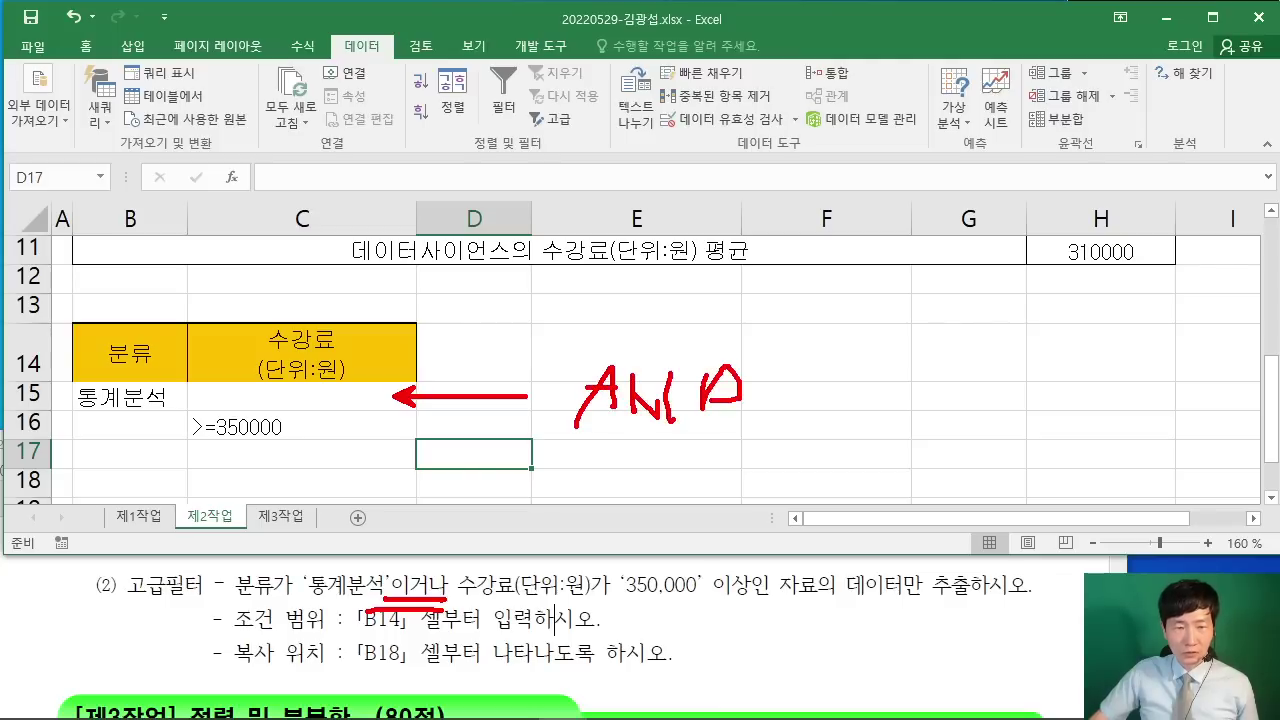
{"action": "left_click_drag", "start_coordinate": [420, 428], "coordinate": [418, 446]}
{"action": "left_click_drag", "start_coordinate": [402, 437], "coordinate": [518, 451]}
{"action": "mouse_move", "coordinate": [606, 448]}
{"action": "left_mouse_down"}
{"action": "mouse_move", "coordinate": [582, 466]}
{"action": "mouse_move", "coordinate": [606, 452]}
{"action": "left_mouse_up"}
{"action": "left_click_drag", "start_coordinate": [628, 440], "coordinate": [668, 484]}
{"action": "left_click", "coordinate": [672, 487]}
{"action": "key", "text": "Escape"}
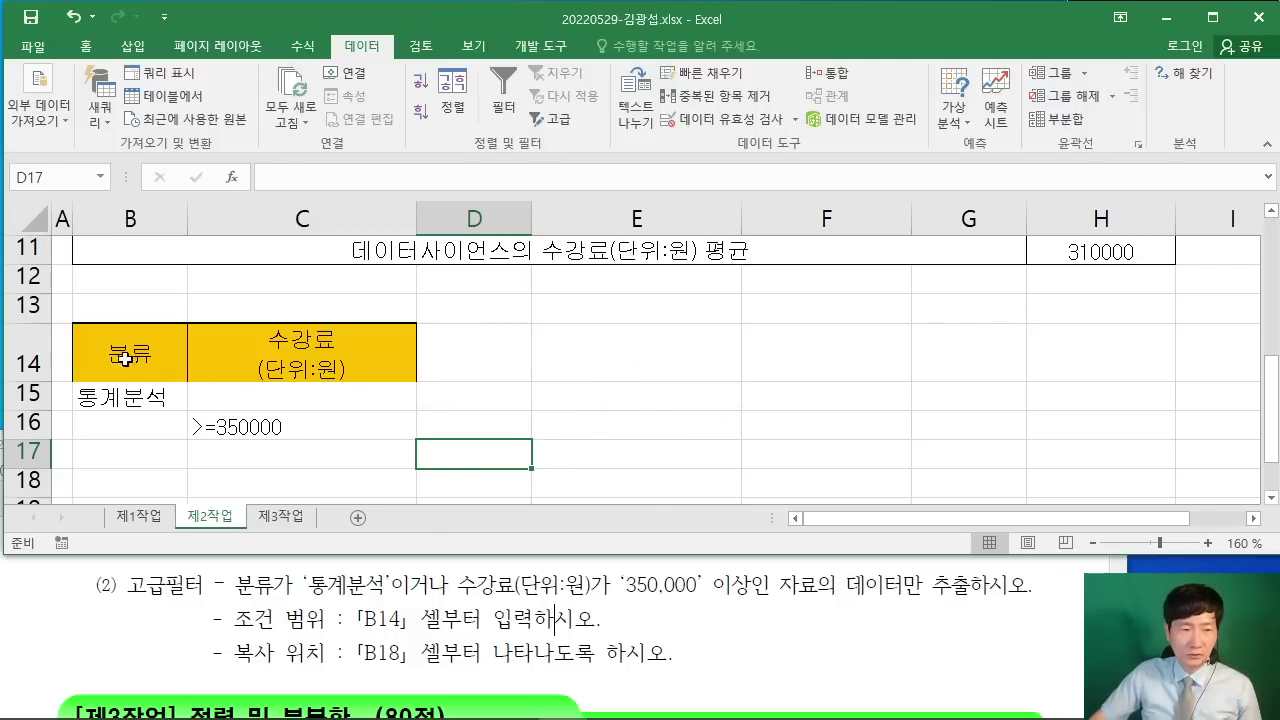
Step: Review the B14:C16 criteria and the PDF's extract-only and copy-to-B18 instructions
{"action": "left_click_drag", "start_coordinate": [125, 360], "coordinate": [322, 430]}
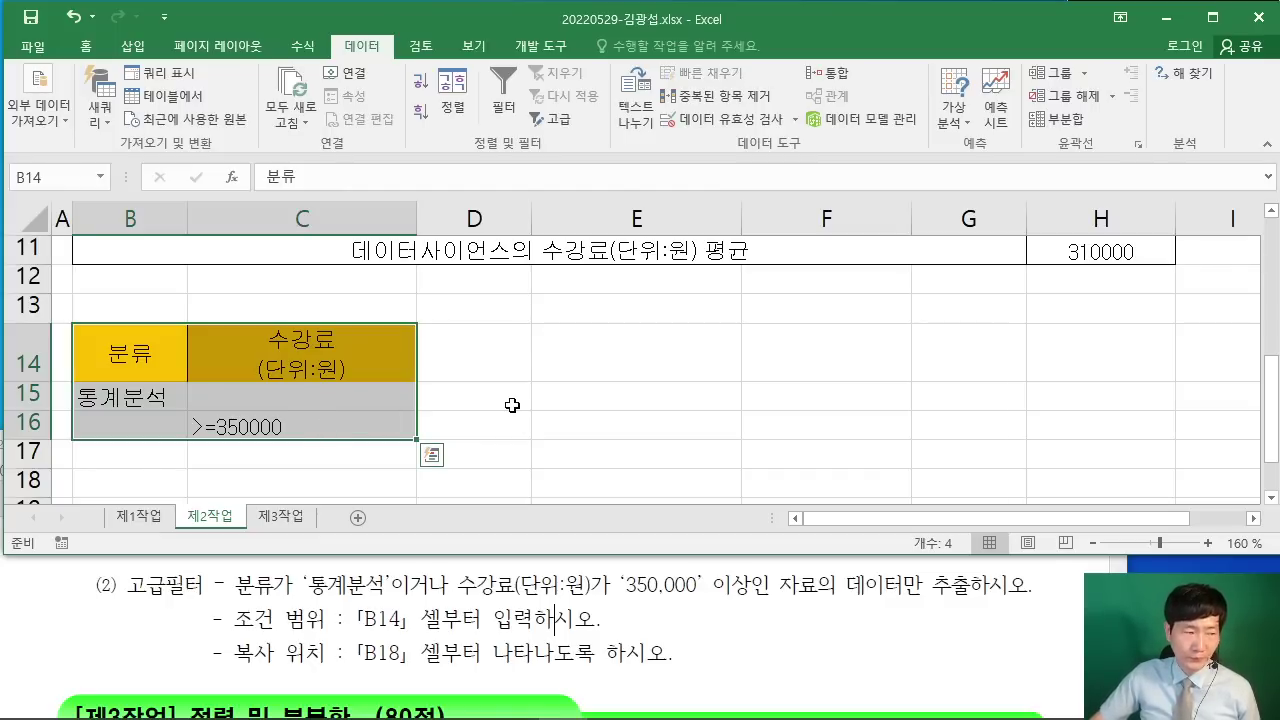
{"action": "left_click", "coordinate": [542, 398]}
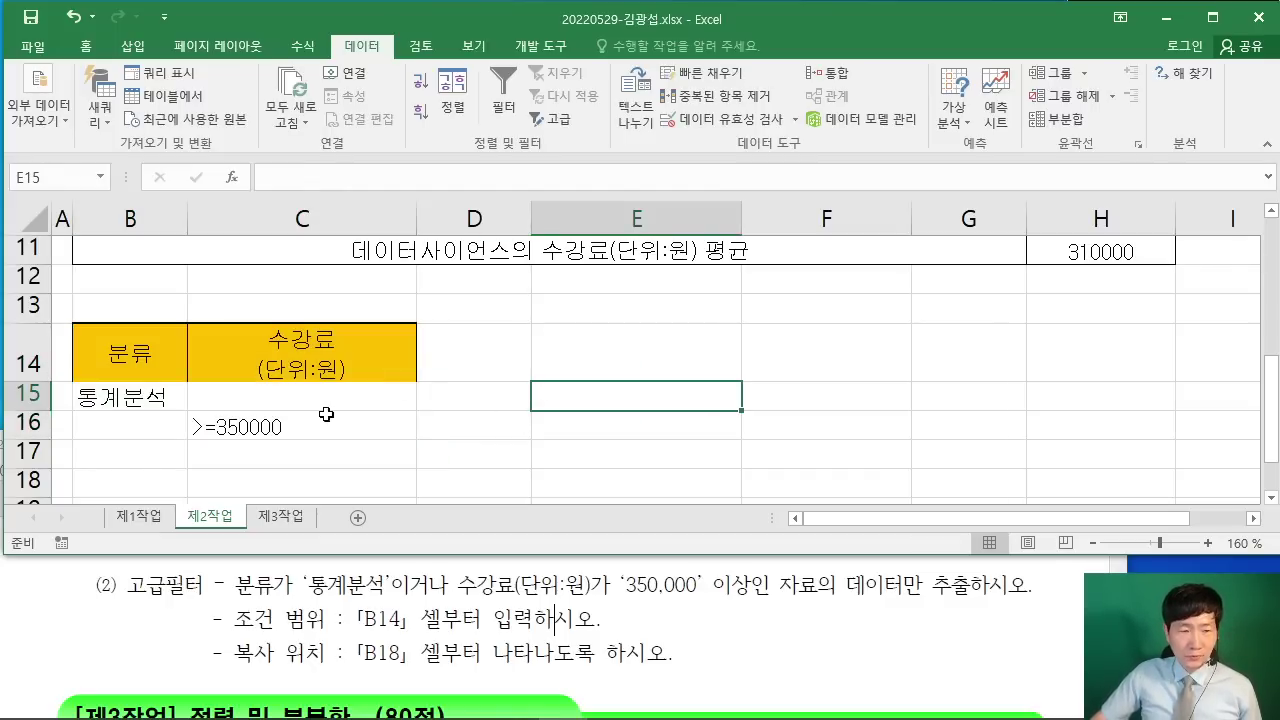
{"action": "left_click_drag", "start_coordinate": [848, 584], "coordinate": [976, 600]}
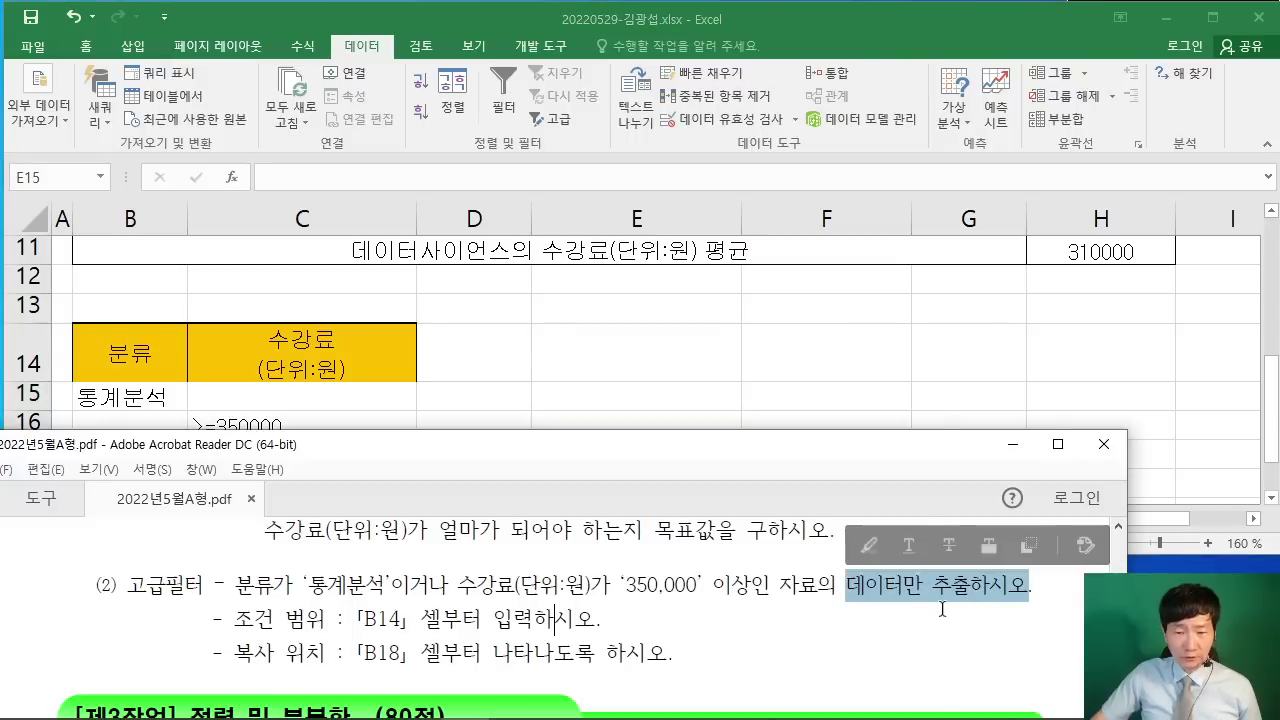
{"action": "left_click", "coordinate": [890, 594]}
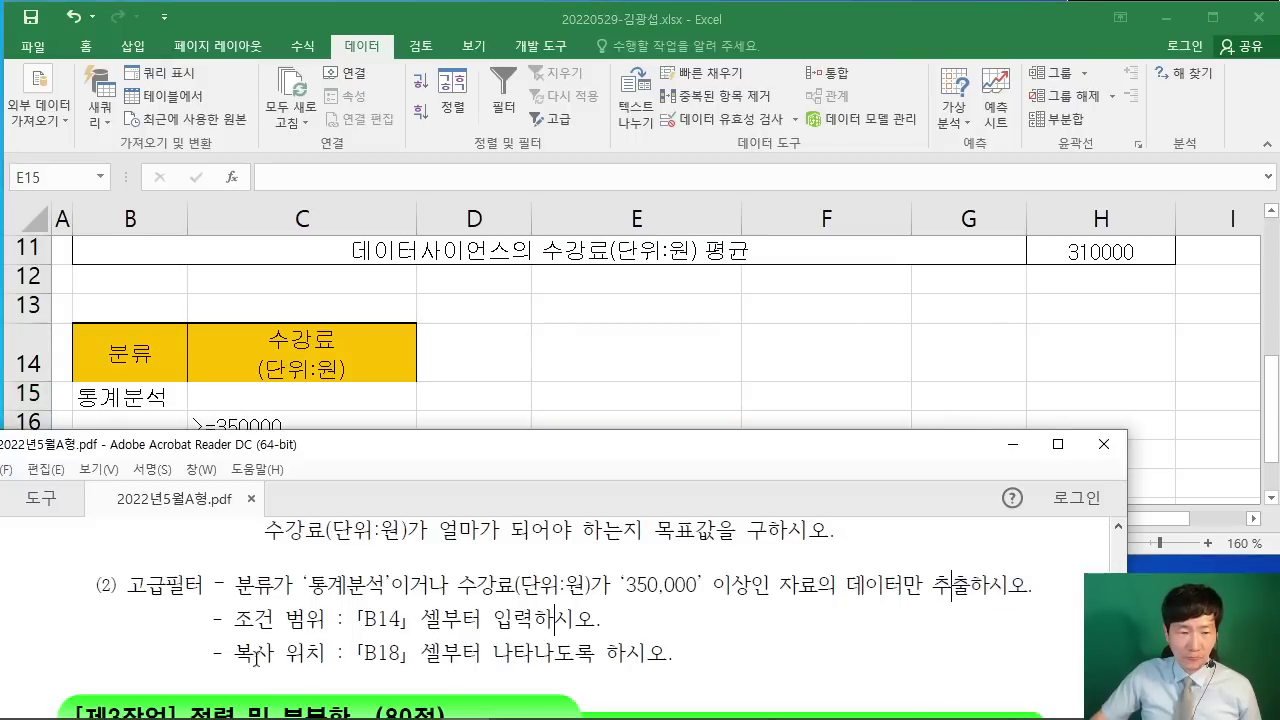
{"action": "left_click_drag", "start_coordinate": [256, 658], "coordinate": [482, 656]}
{"action": "left_click", "coordinate": [510, 652]}
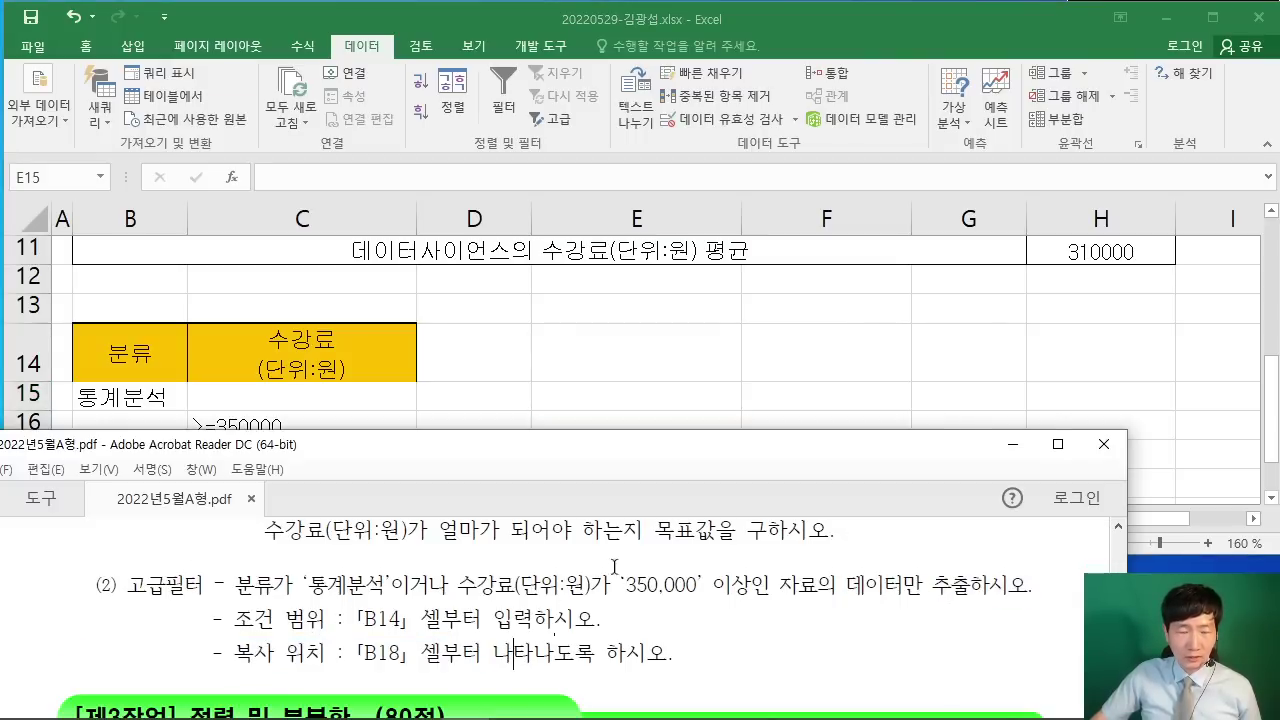
Step: Select the course table B2:H10 as the list range and mark the Advanced filter command
{"action": "left_click", "coordinate": [694, 384]}
{"action": "scroll", "coordinate": [647, 396], "scroll_direction": "up", "scroll_amount": 3}
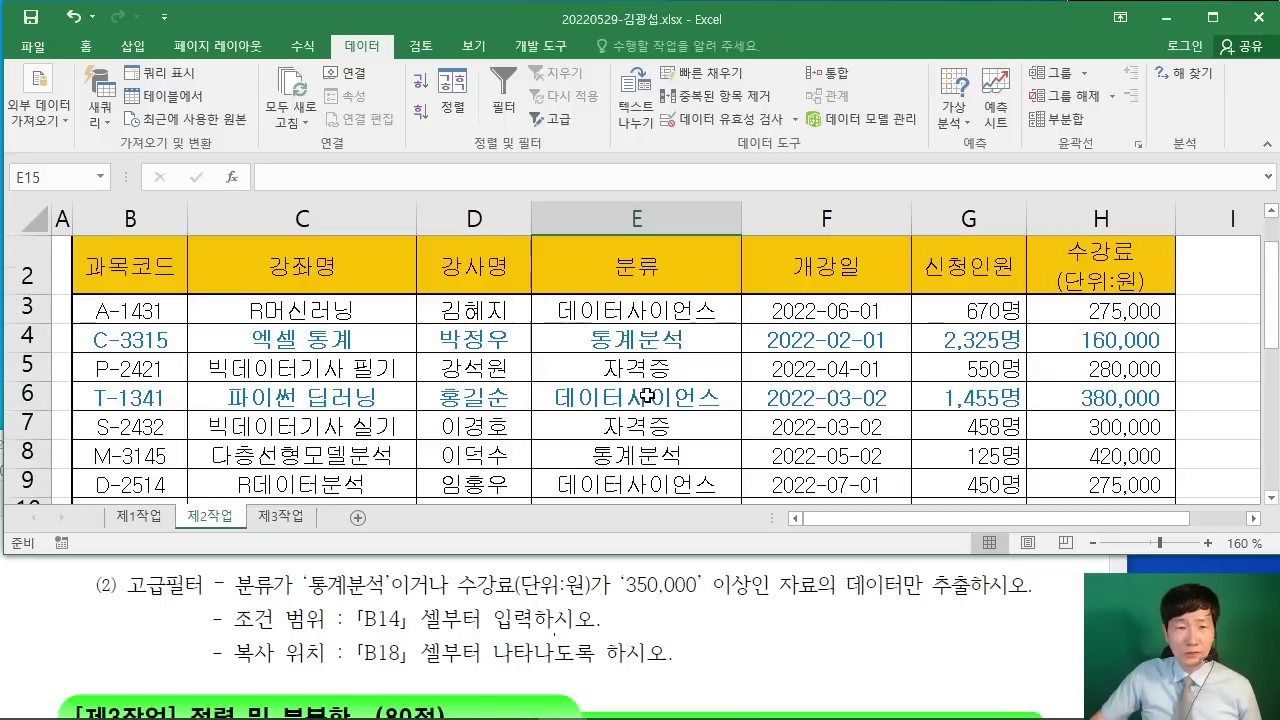
{"action": "scroll", "coordinate": [643, 392], "scroll_direction": "down", "scroll_amount": 2, "text": "ctrl"}
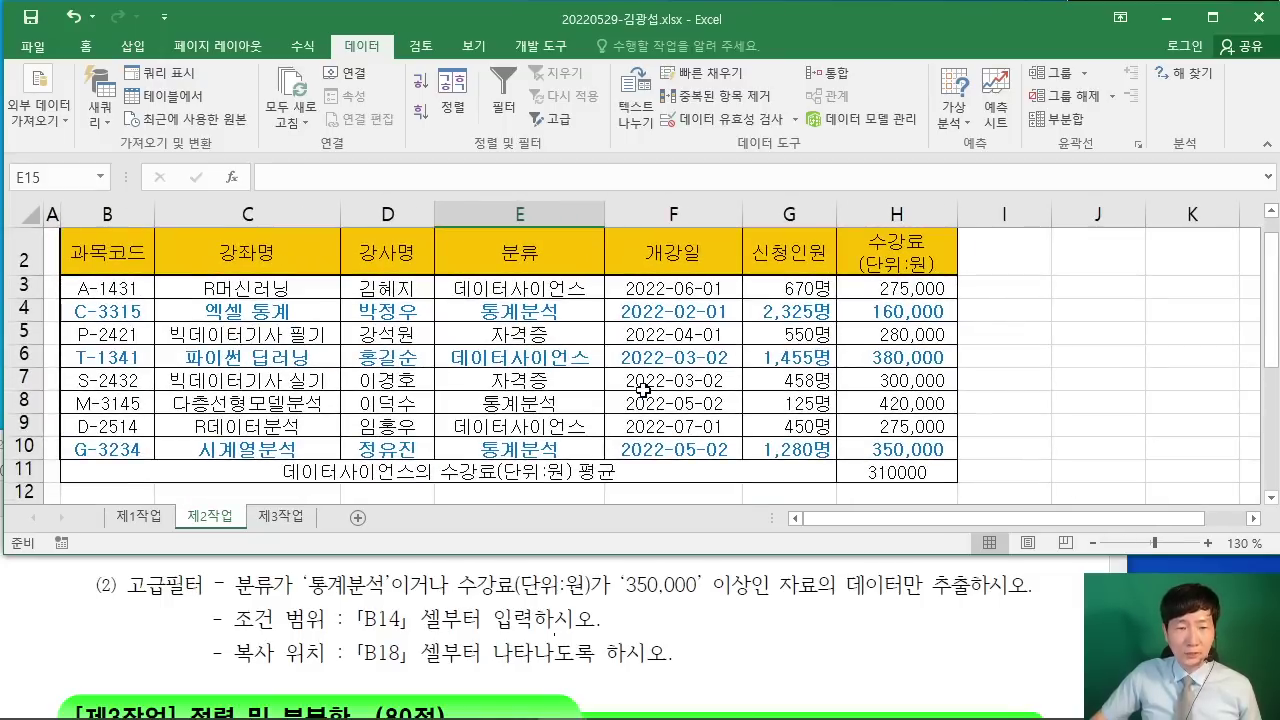
{"action": "scroll", "coordinate": [644, 403], "scroll_direction": "up", "scroll_amount": 1}
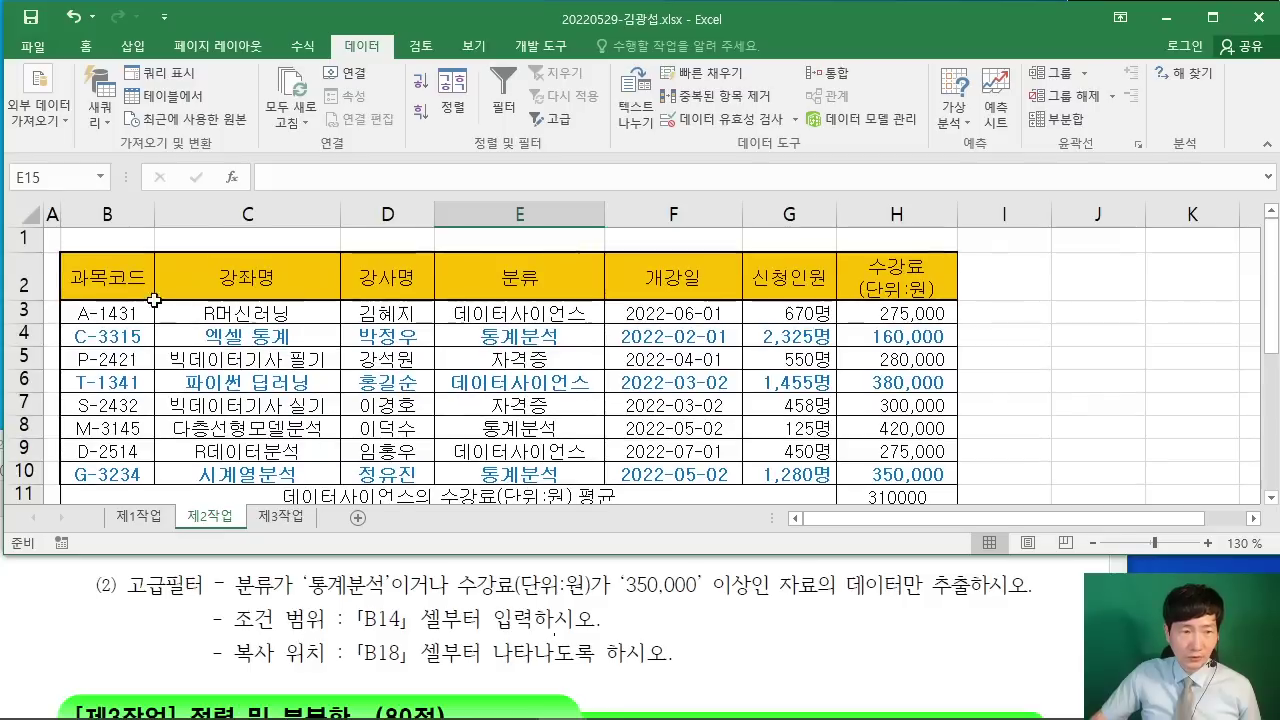
{"action": "left_click_drag", "start_coordinate": [100, 276], "coordinate": [876, 476]}
{"action": "scroll", "coordinate": [860, 470], "scroll_direction": "down", "scroll_amount": 1}
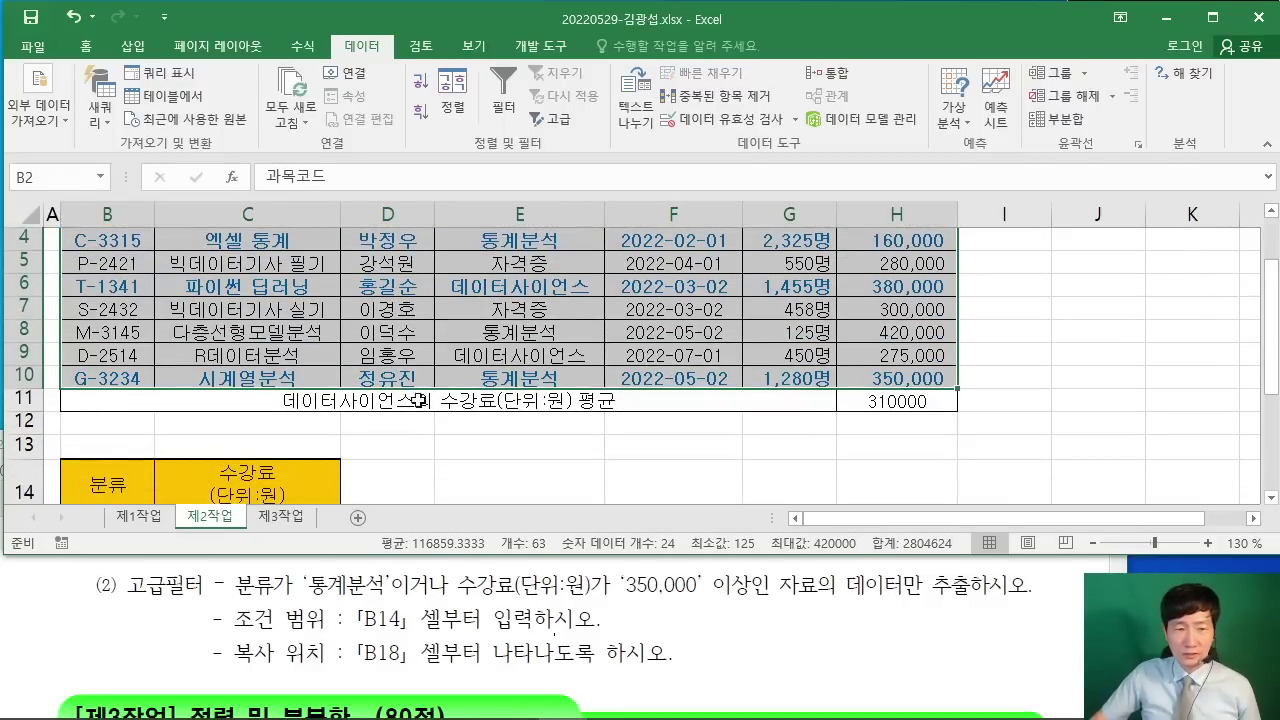
{"action": "scroll", "coordinate": [790, 442], "scroll_direction": "up", "scroll_amount": 1}
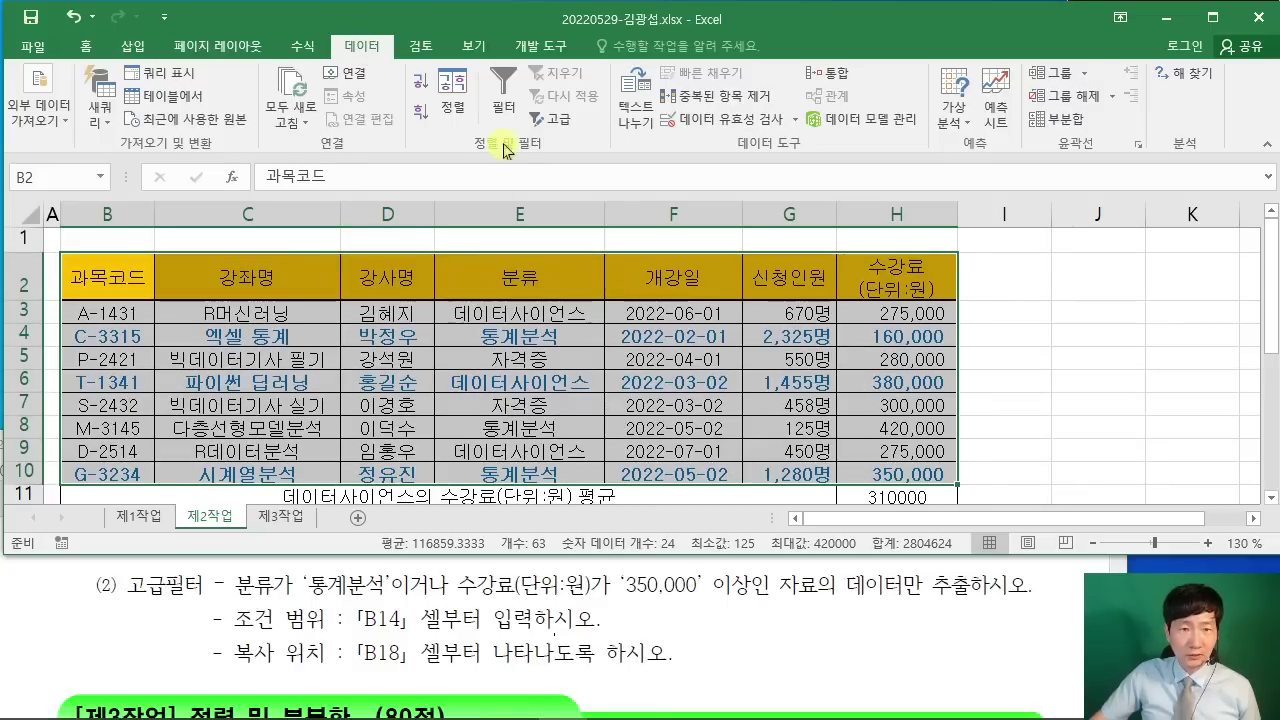
{"action": "mouse_move", "coordinate": [514, 102]}
{"action": "left_mouse_down"}
{"action": "mouse_move", "coordinate": [550, 142]}
{"action": "mouse_move", "coordinate": [690, 163]}
{"action": "left_mouse_up"}
Step: Run Advanced Filter, copying to another location, with criteria B14:C16 and output starting at B18
{"action": "key", "text": "Escape"}
{"action": "left_click", "coordinate": [558, 118]}
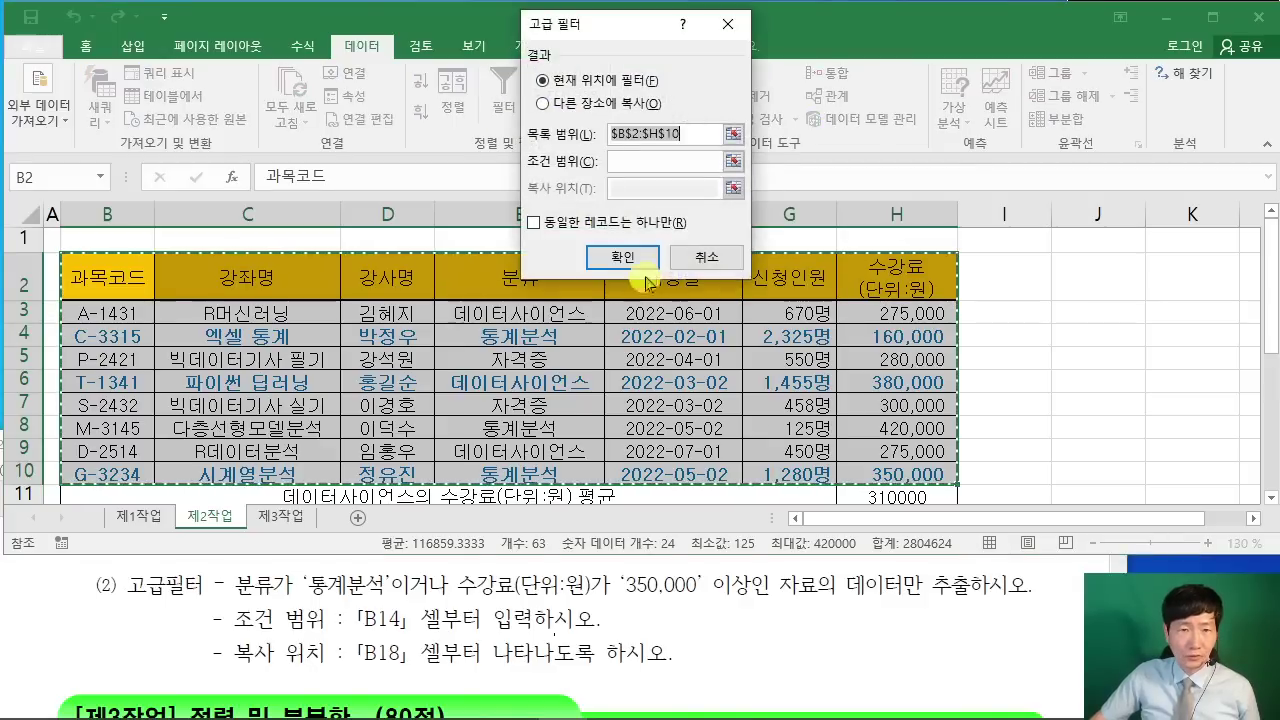
{"action": "left_click", "coordinate": [630, 104]}
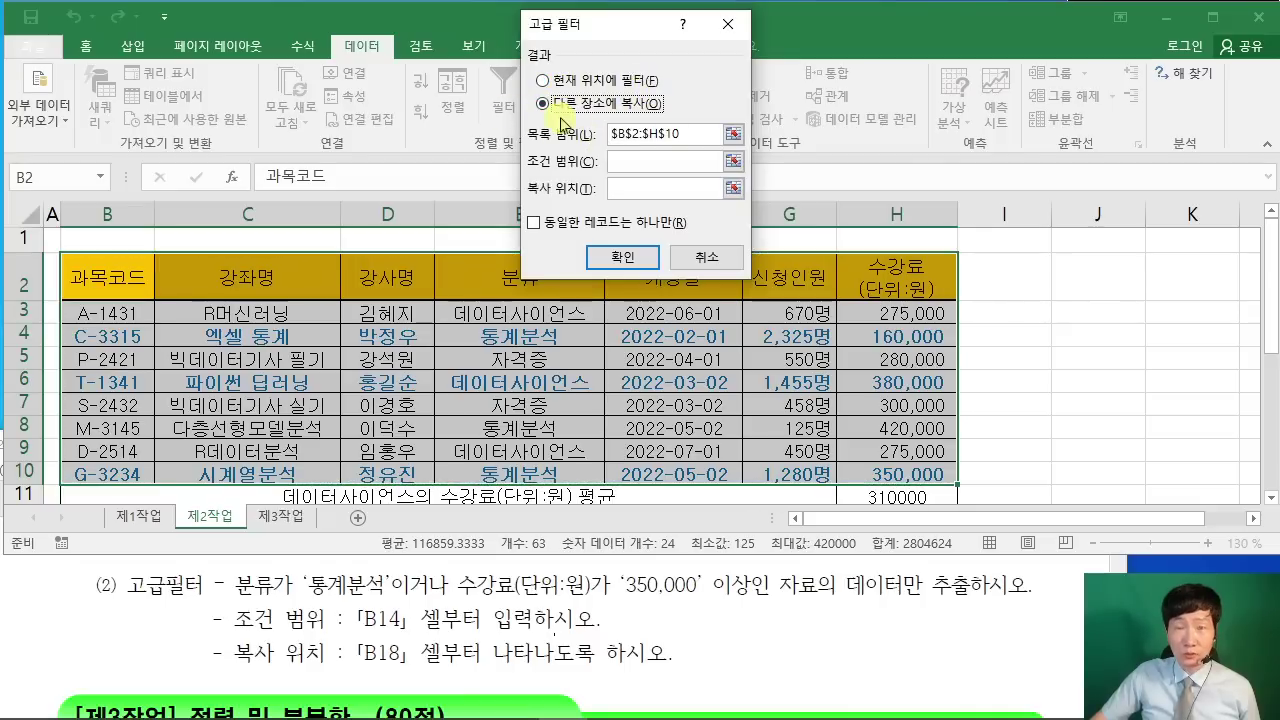
{"action": "left_click", "coordinate": [625, 161]}
{"action": "scroll", "coordinate": [366, 363], "scroll_direction": "down", "scroll_amount": 2}
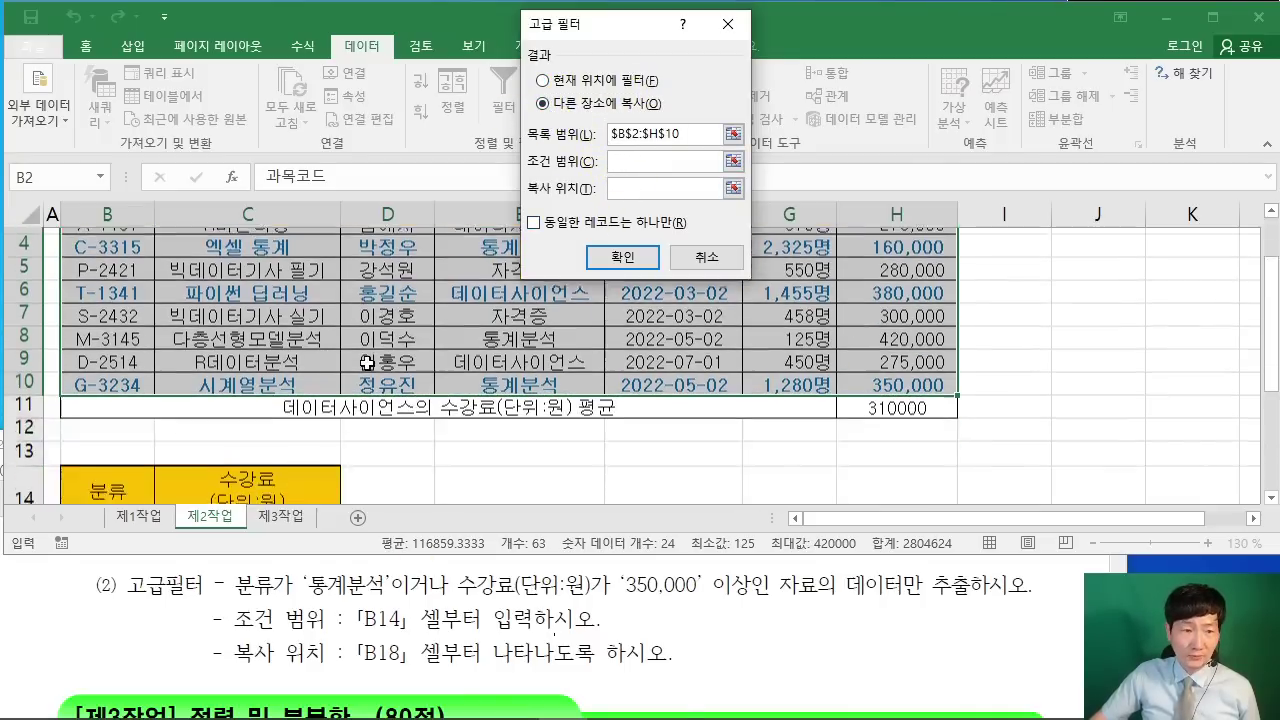
{"action": "scroll", "coordinate": [366, 363], "scroll_direction": "down", "scroll_amount": 1}
{"action": "left_click_drag", "start_coordinate": [95, 345], "coordinate": [277, 402]}
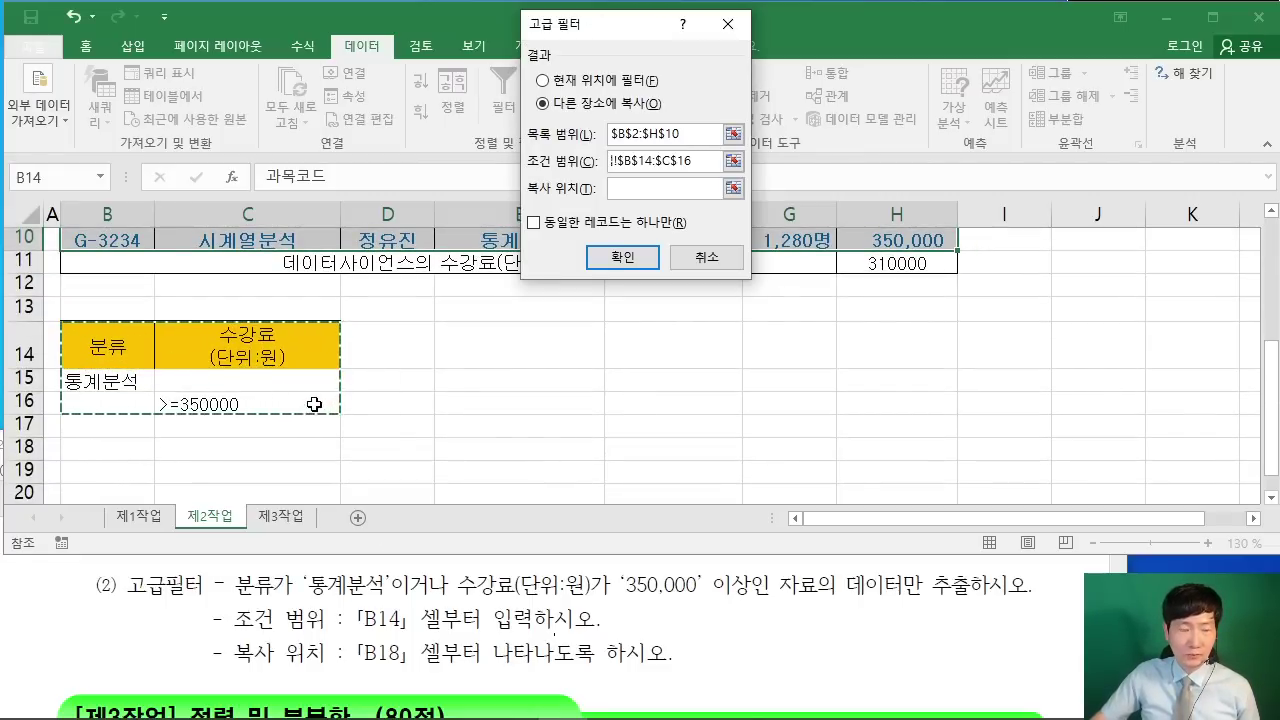
{"action": "left_click", "coordinate": [625, 189]}
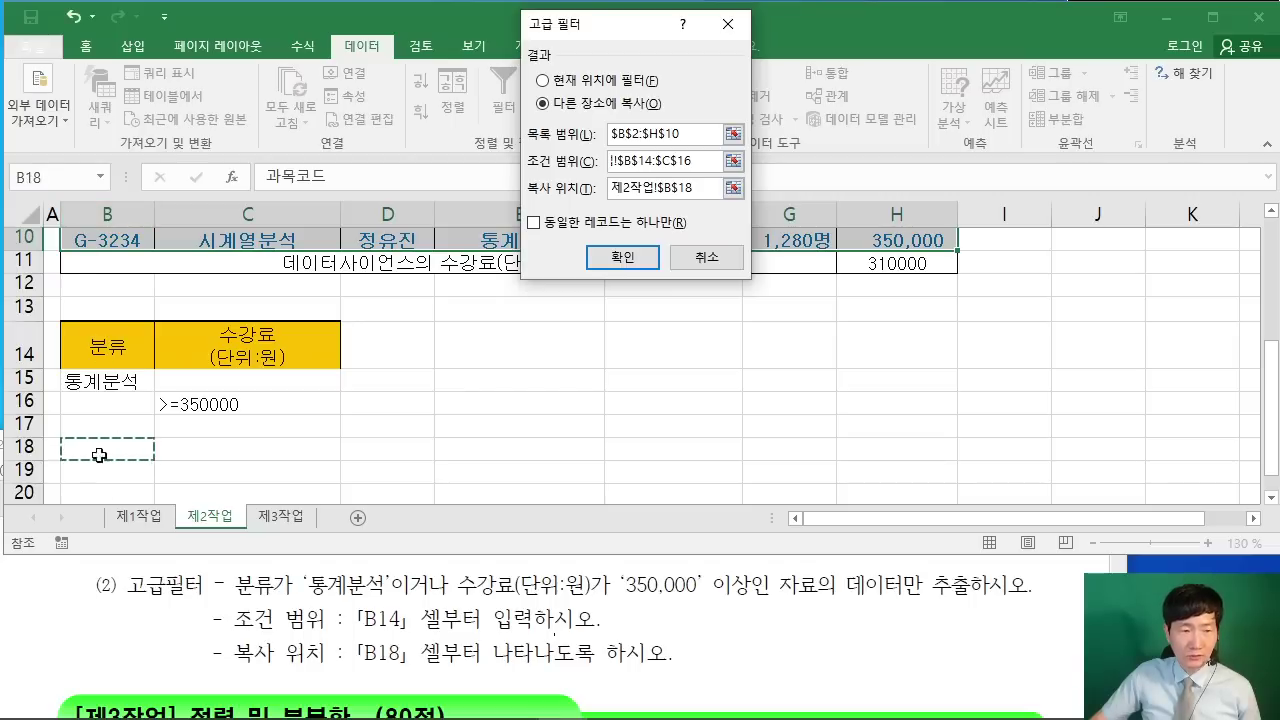
{"action": "left_click", "coordinate": [626, 259]}
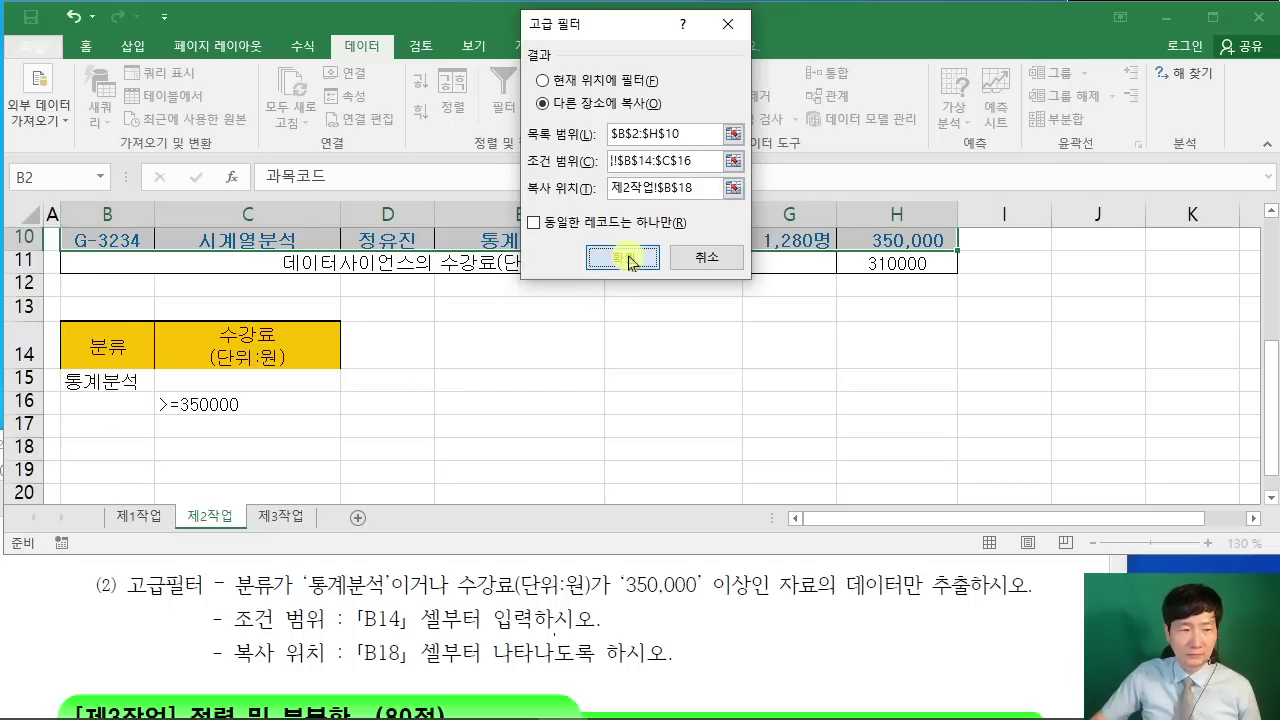
{"action": "scroll", "coordinate": [527, 350], "scroll_direction": "down", "scroll_amount": 1}
Step: Check the four extracted rows in B18:H22, including the 데이터사이언스 row's 380000 fee
{"action": "scroll", "coordinate": [527, 355], "scroll_direction": "down", "scroll_amount": 4}
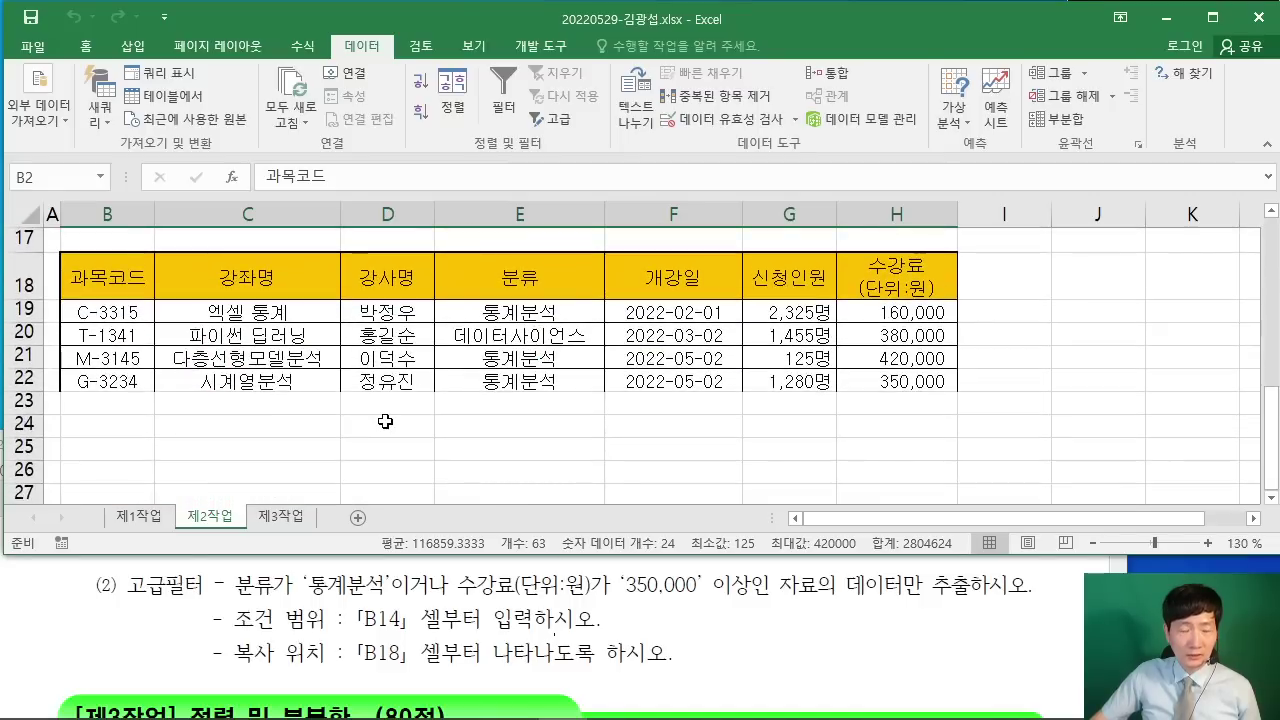
{"action": "left_click", "coordinate": [350, 362]}
{"action": "left_click", "coordinate": [480, 427]}
{"action": "scroll", "coordinate": [480, 428], "scroll_direction": "up", "scroll_amount": 1}
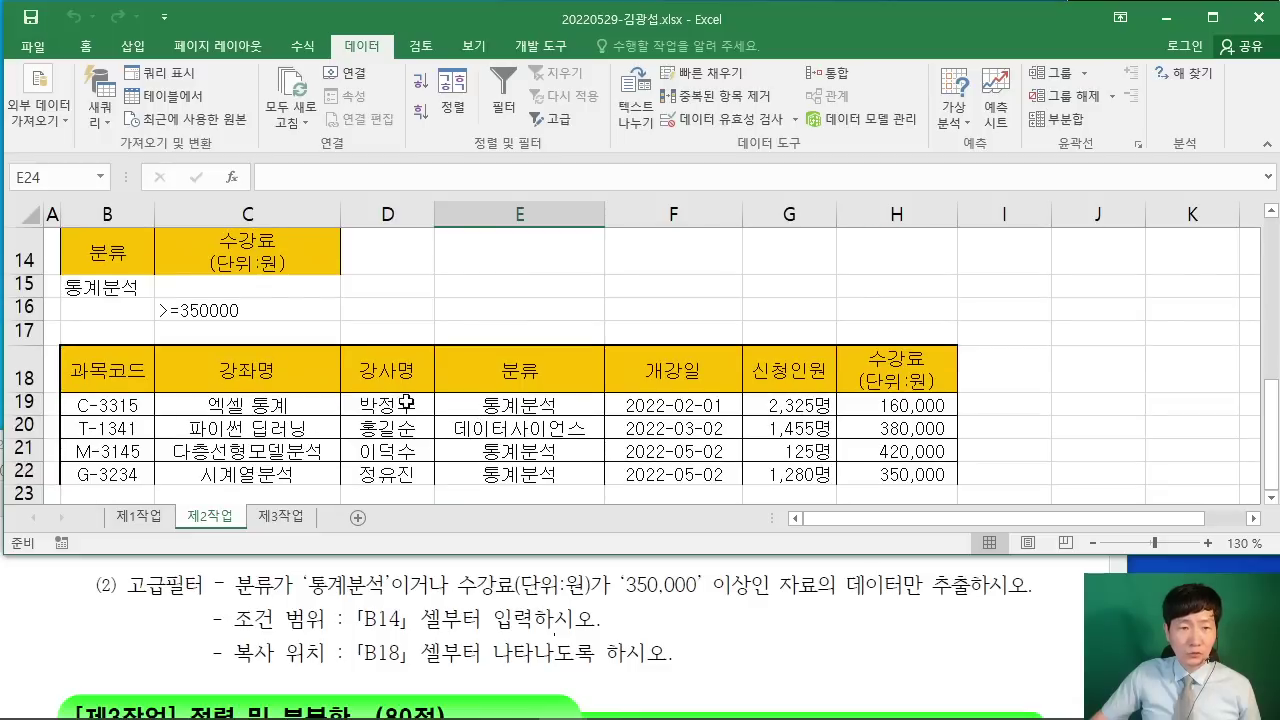
{"action": "left_click", "coordinate": [513, 405]}
{"action": "left_click", "coordinate": [527, 477]}
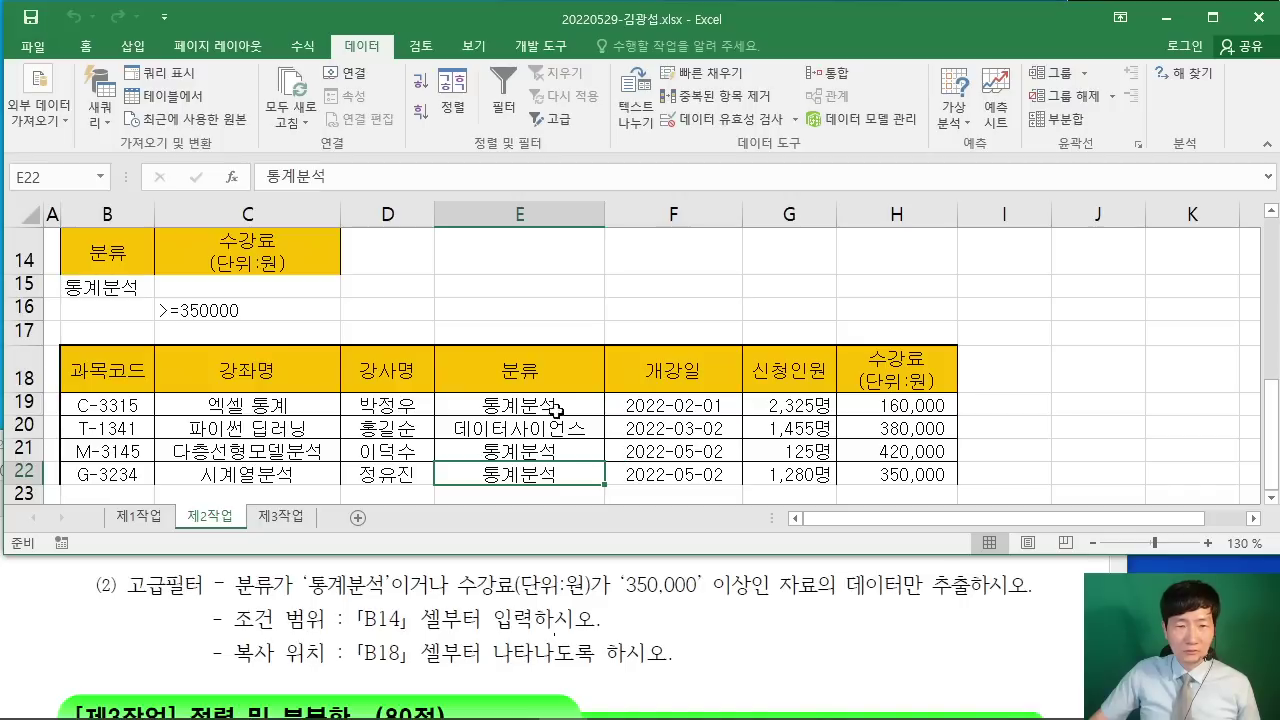
{"action": "left_click", "coordinate": [530, 432]}
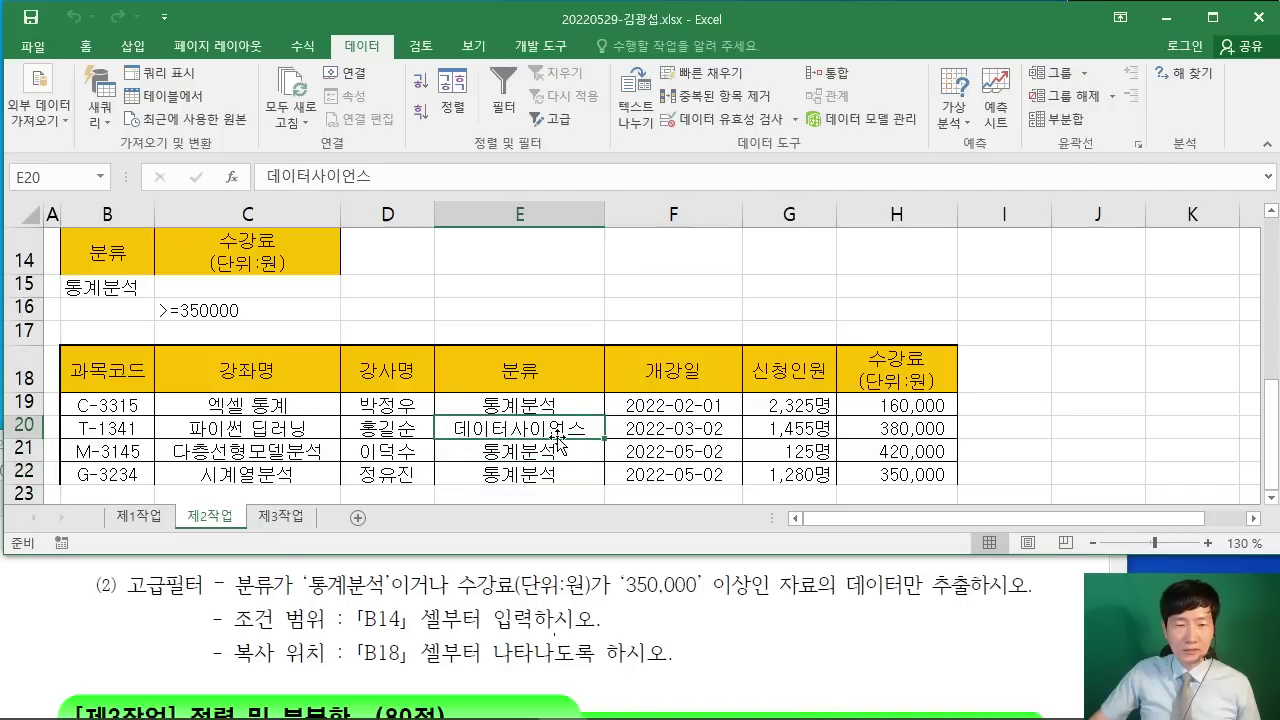
{"action": "left_click", "coordinate": [897, 430]}
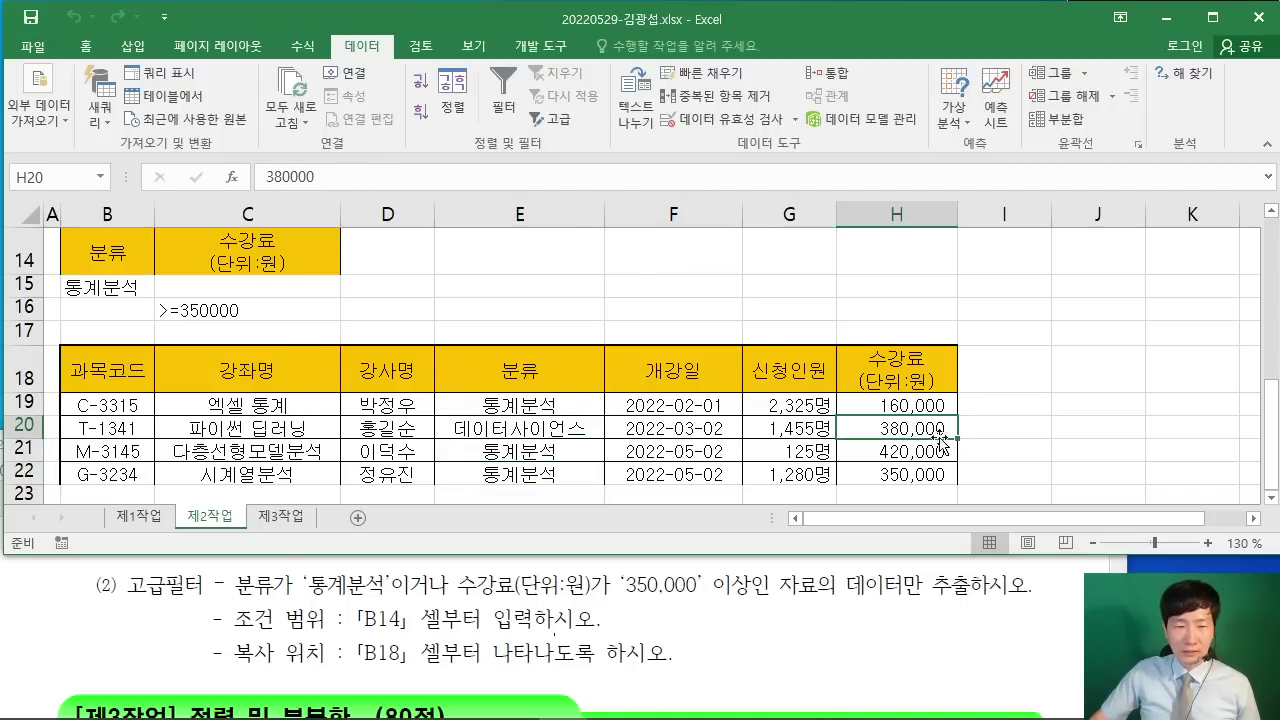
{"action": "left_click", "coordinate": [537, 421]}
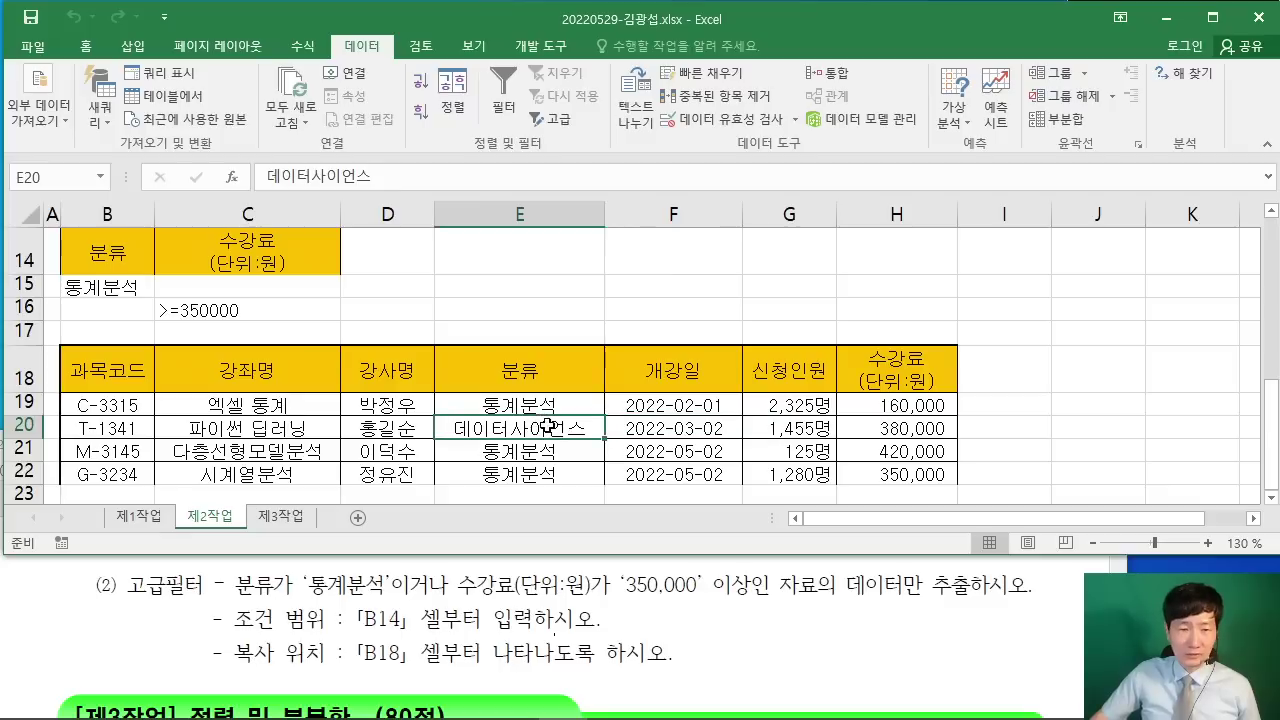
{"action": "scroll", "coordinate": [540, 422], "scroll_direction": "down", "scroll_amount": 1}
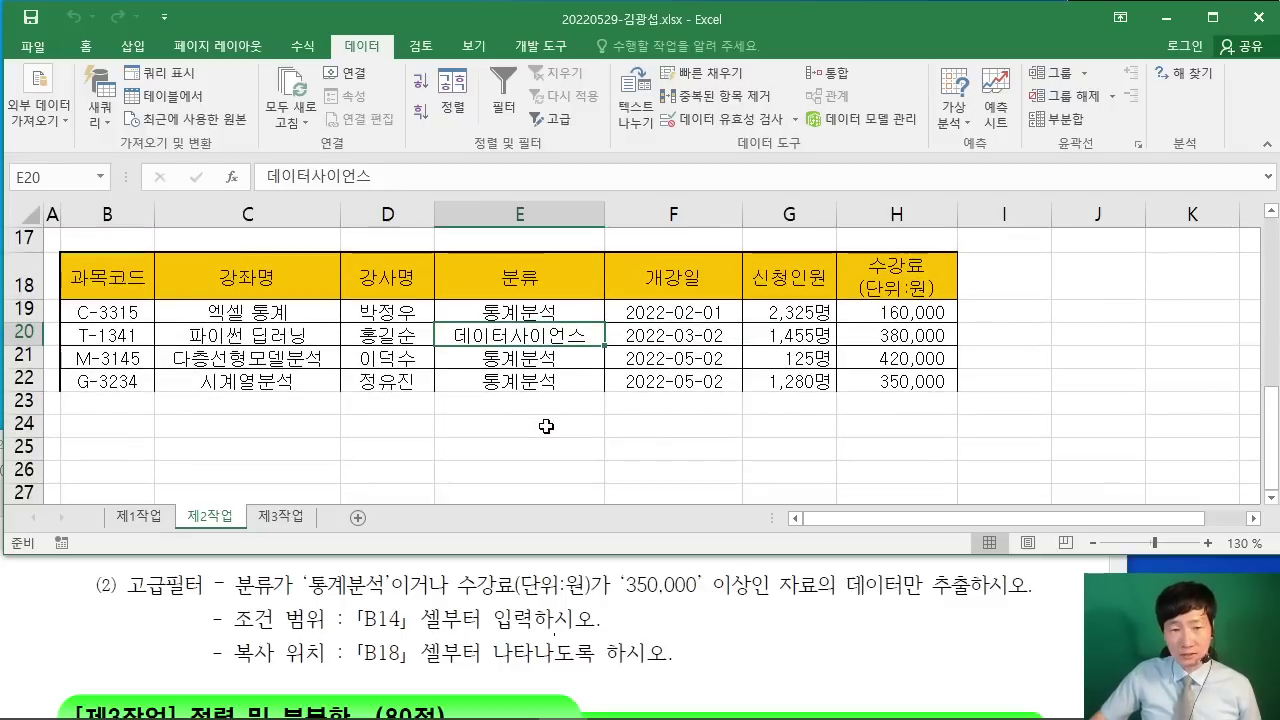
{"action": "left_click", "coordinate": [548, 422]}
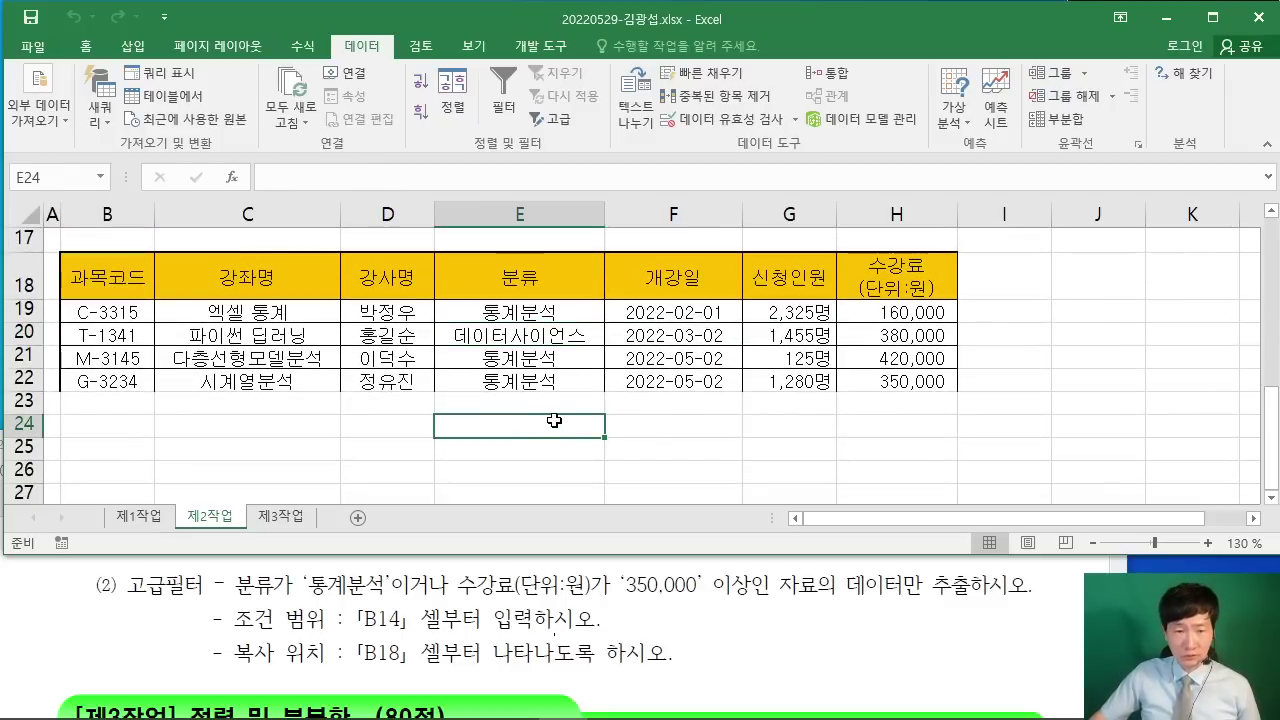
{"action": "scroll", "coordinate": [555, 425], "scroll_direction": "up", "scroll_amount": 3}
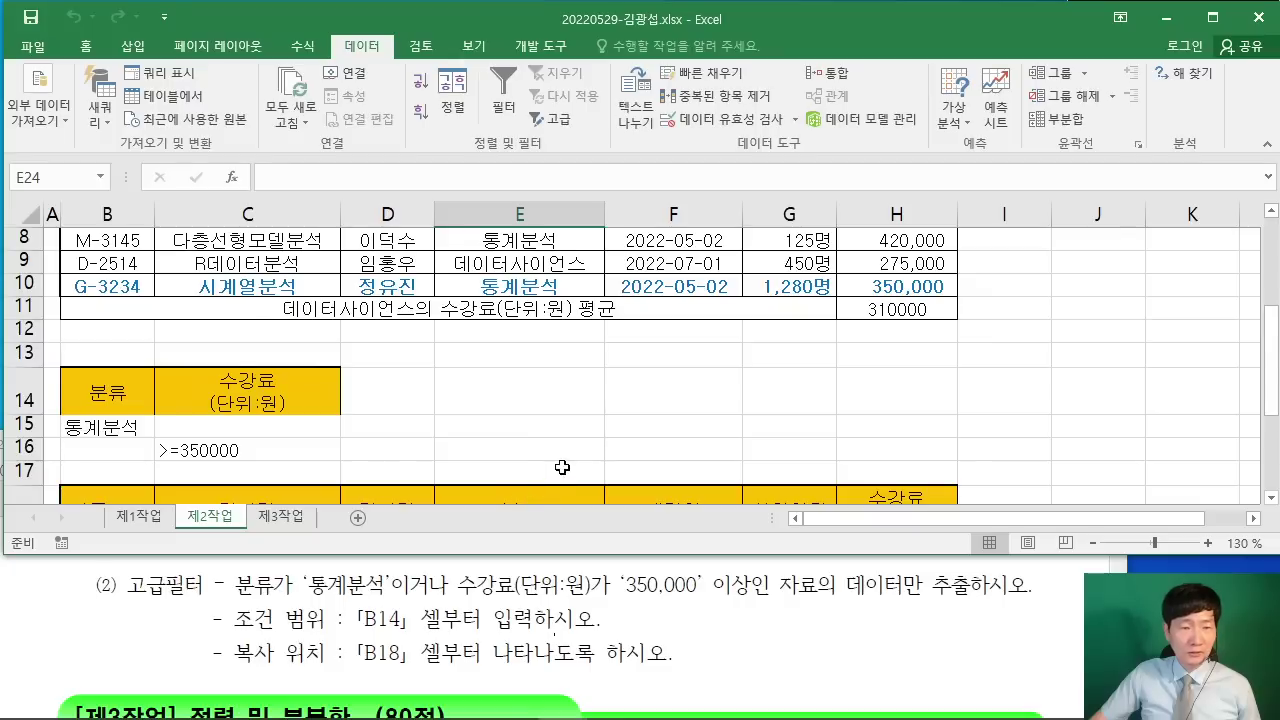
{"action": "scroll", "coordinate": [562, 467], "scroll_direction": "up", "scroll_amount": 2}
{"action": "scroll", "coordinate": [562, 467], "scroll_direction": "down", "scroll_amount": 4}
{"action": "left_click", "coordinate": [821, 622]}
{"action": "scroll", "coordinate": [805, 607], "scroll_direction": "up", "scroll_amount": 1}
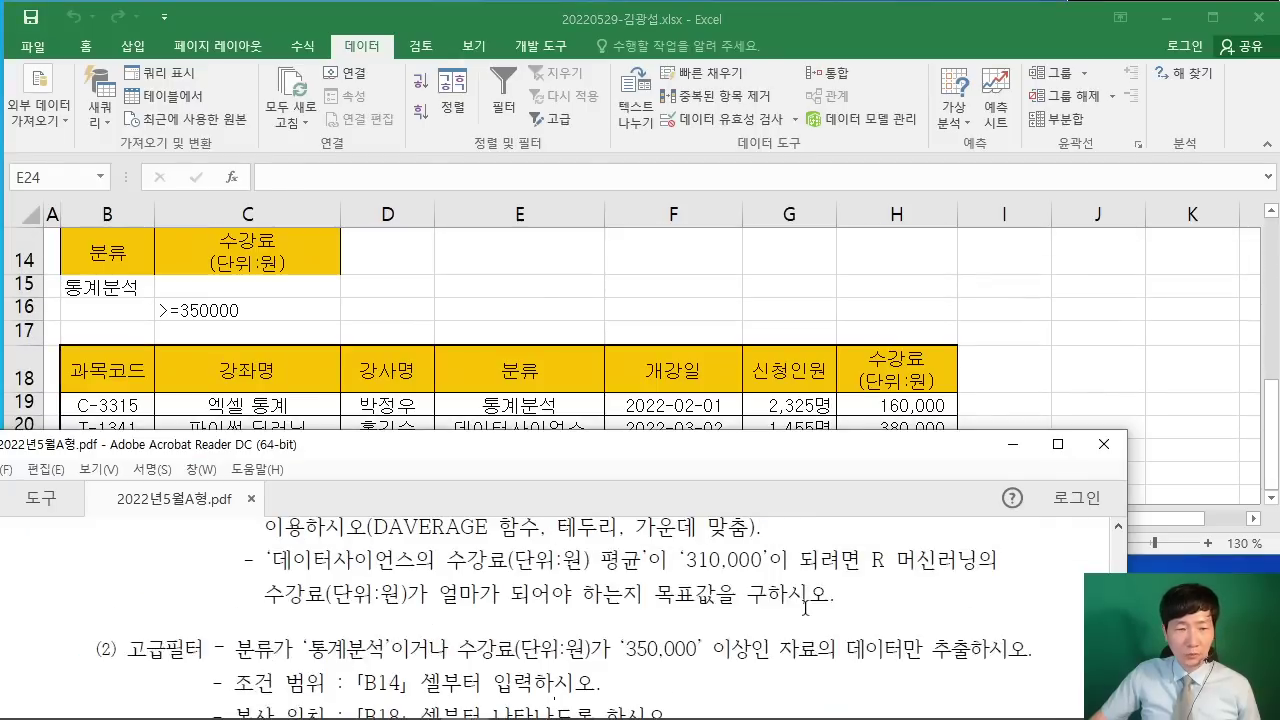
{"action": "scroll", "coordinate": [805, 607], "scroll_direction": "up", "scroll_amount": 5}
{"action": "left_click", "coordinate": [1057, 444]}
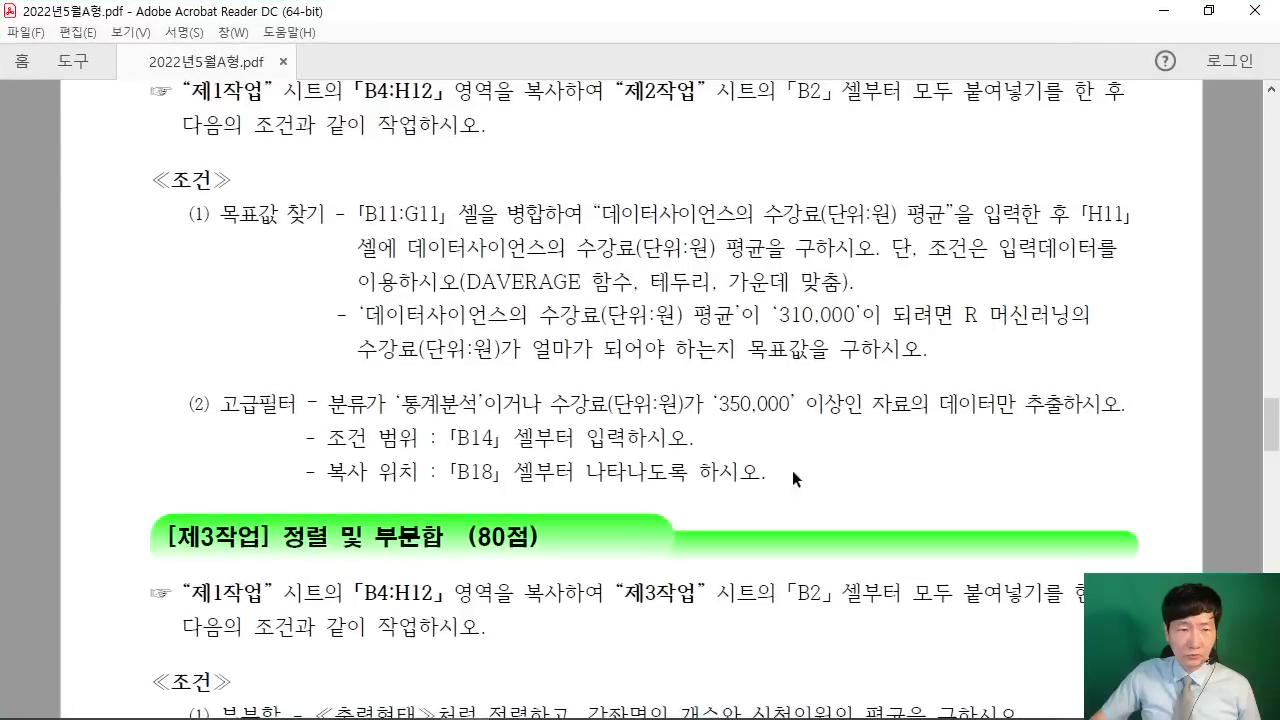
{"action": "scroll", "coordinate": [666, 412], "scroll_direction": "up", "scroll_amount": 2}
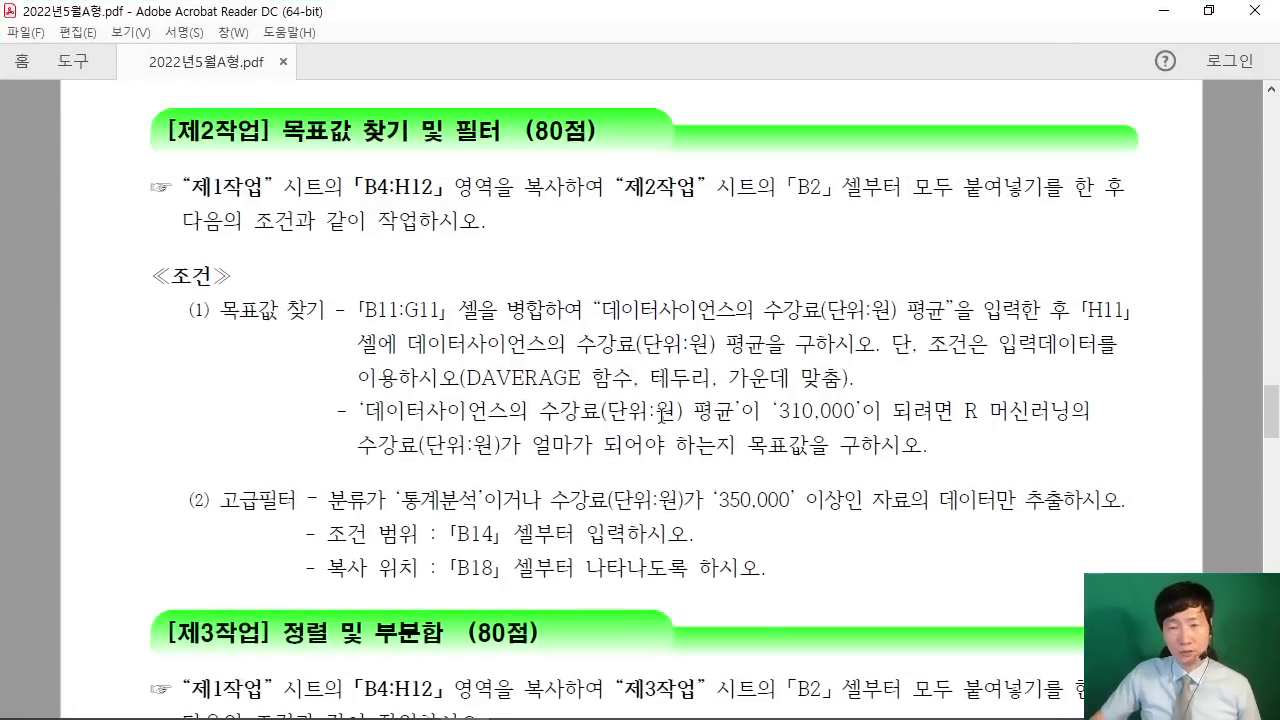
{"action": "scroll", "coordinate": [666, 412], "scroll_direction": "down", "scroll_amount": 2}
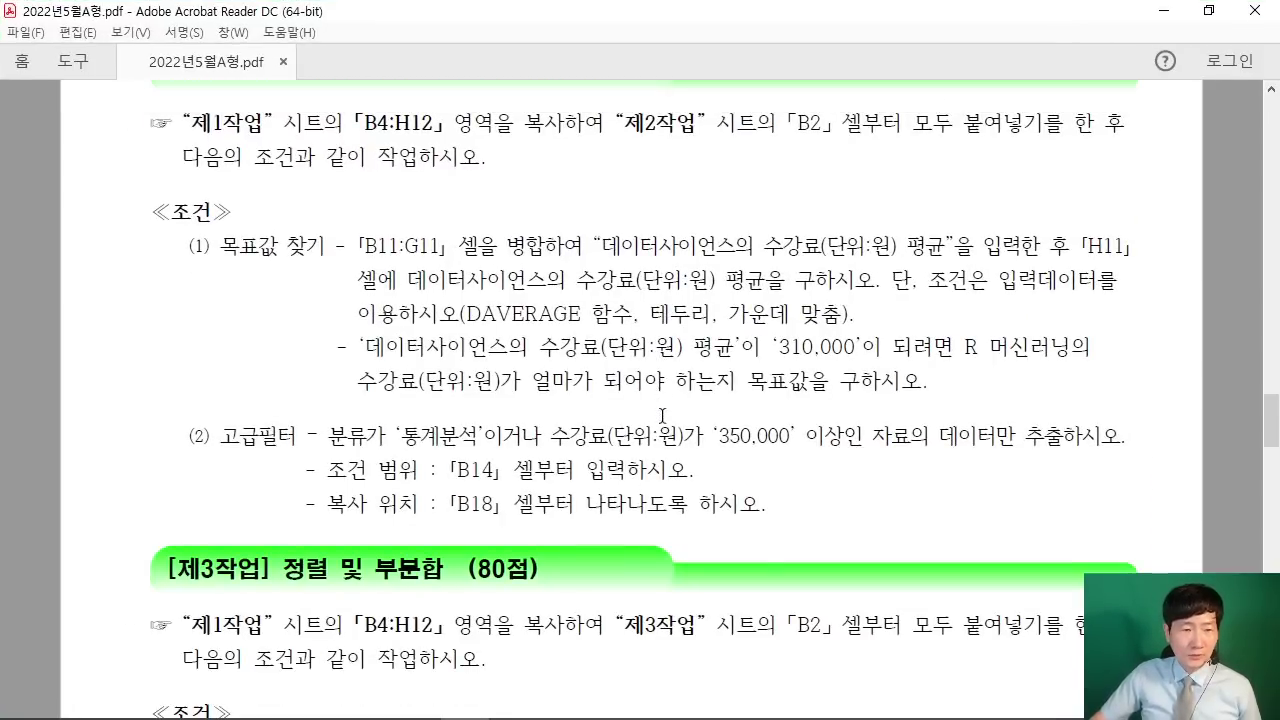
{"action": "scroll", "coordinate": [668, 411], "scroll_direction": "down", "scroll_amount": 2}
{"action": "scroll", "coordinate": [670, 411], "scroll_direction": "down", "scroll_amount": 5}
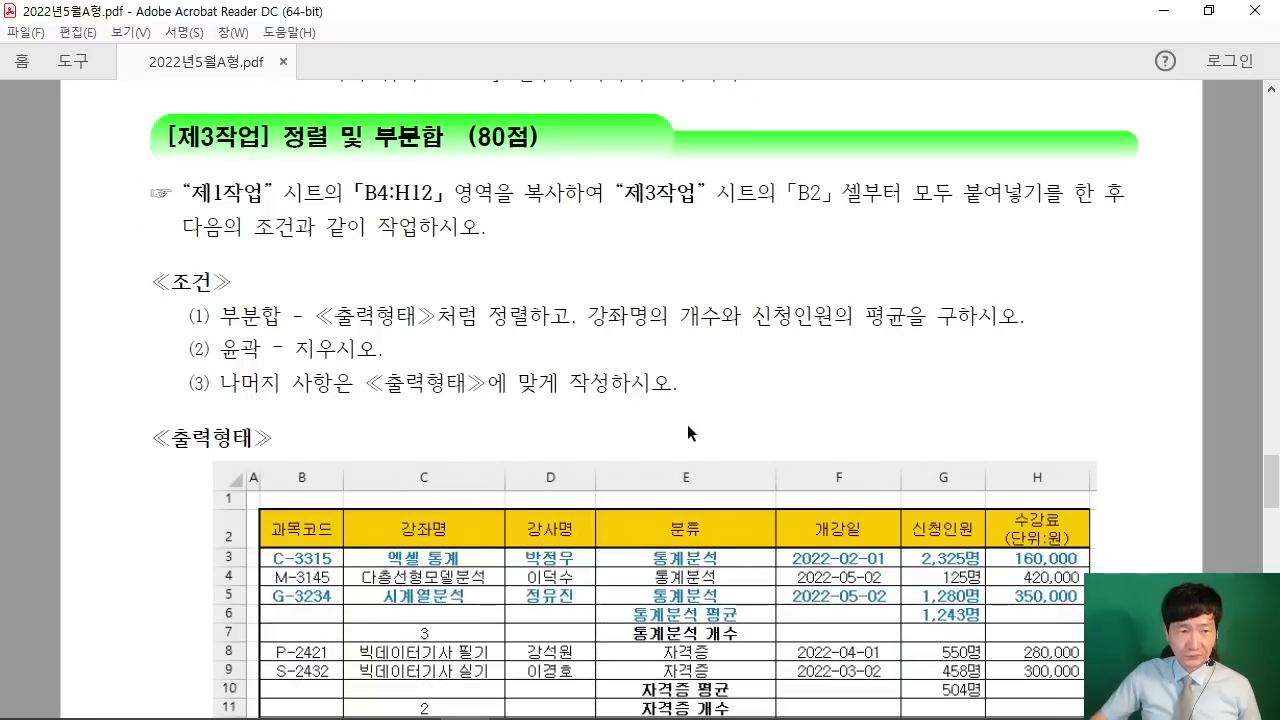
{"action": "scroll", "coordinate": [674, 405], "scroll_direction": "up", "scroll_amount": 9}
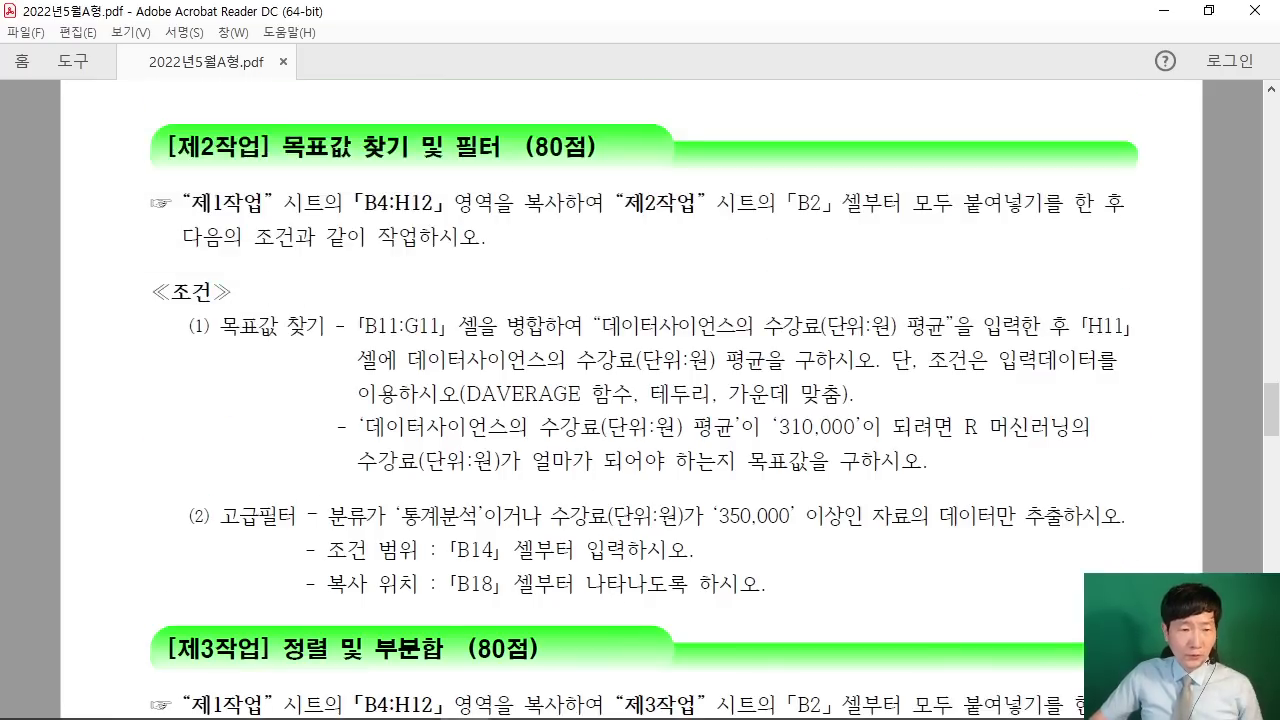
{"action": "mouse_move", "coordinate": [276, 548]}
{"action": "left_mouse_down"}
{"action": "mouse_move", "coordinate": [135, 500]}
{"action": "mouse_move", "coordinate": [290, 558]}
{"action": "left_mouse_up"}
{"action": "mouse_move", "coordinate": [174, 424]}
{"action": "left_mouse_down"}
{"action": "mouse_move", "coordinate": [160, 448]}
{"action": "mouse_move", "coordinate": [145, 412]}
{"action": "mouse_move", "coordinate": [270, 462]}
{"action": "mouse_move", "coordinate": [265, 425]}
{"action": "left_mouse_up"}
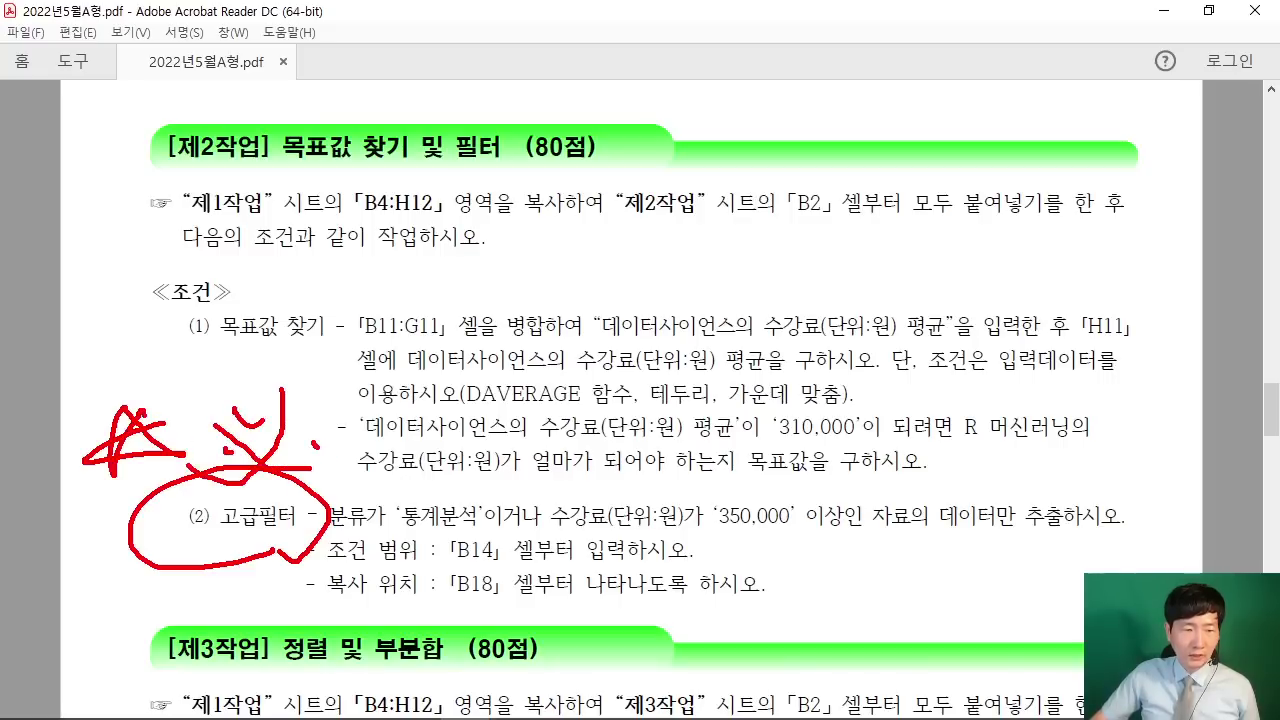
{"action": "left_click_drag", "start_coordinate": [215, 354], "coordinate": [347, 343]}
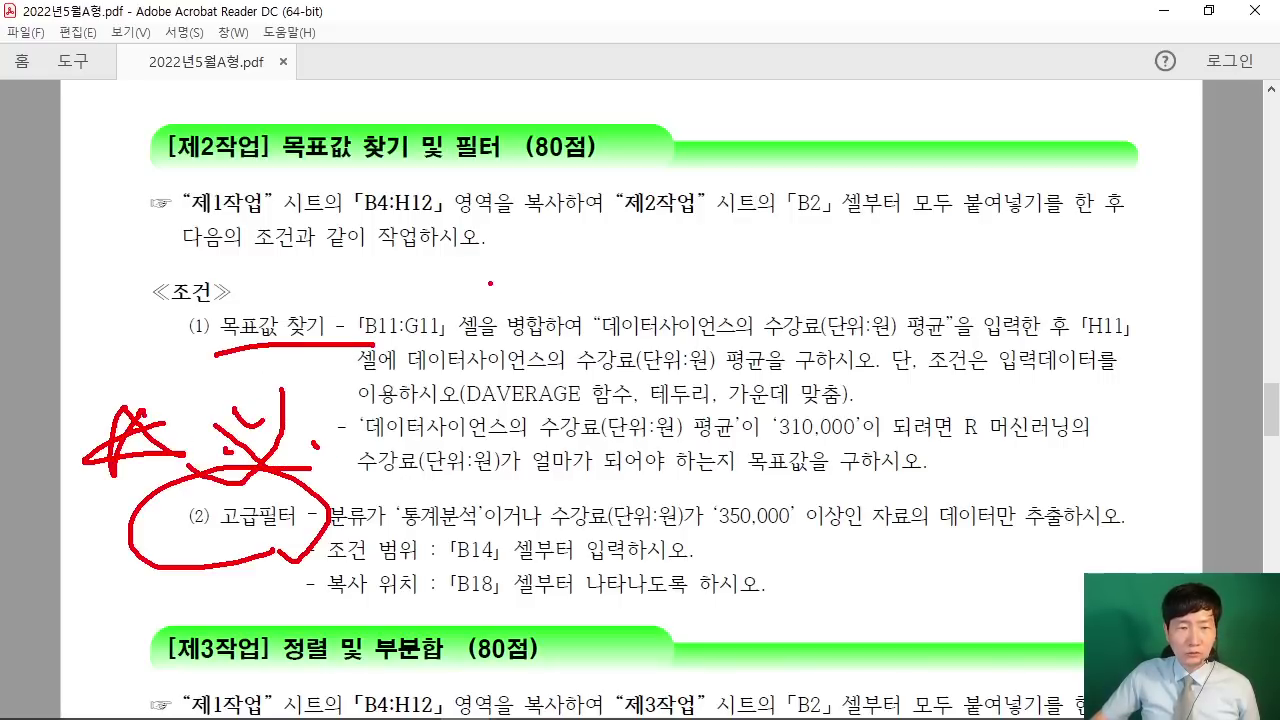
{"action": "mouse_move", "coordinate": [468, 244]}
{"action": "left_mouse_down"}
{"action": "mouse_move", "coordinate": [502, 254]}
{"action": "mouse_move", "coordinate": [526, 300]}
{"action": "mouse_move", "coordinate": [576, 296]}
{"action": "left_mouse_up"}
{"action": "left_click_drag", "start_coordinate": [588, 234], "coordinate": [646, 322]}
{"action": "left_click_drag", "start_coordinate": [350, 262], "coordinate": [420, 236]}
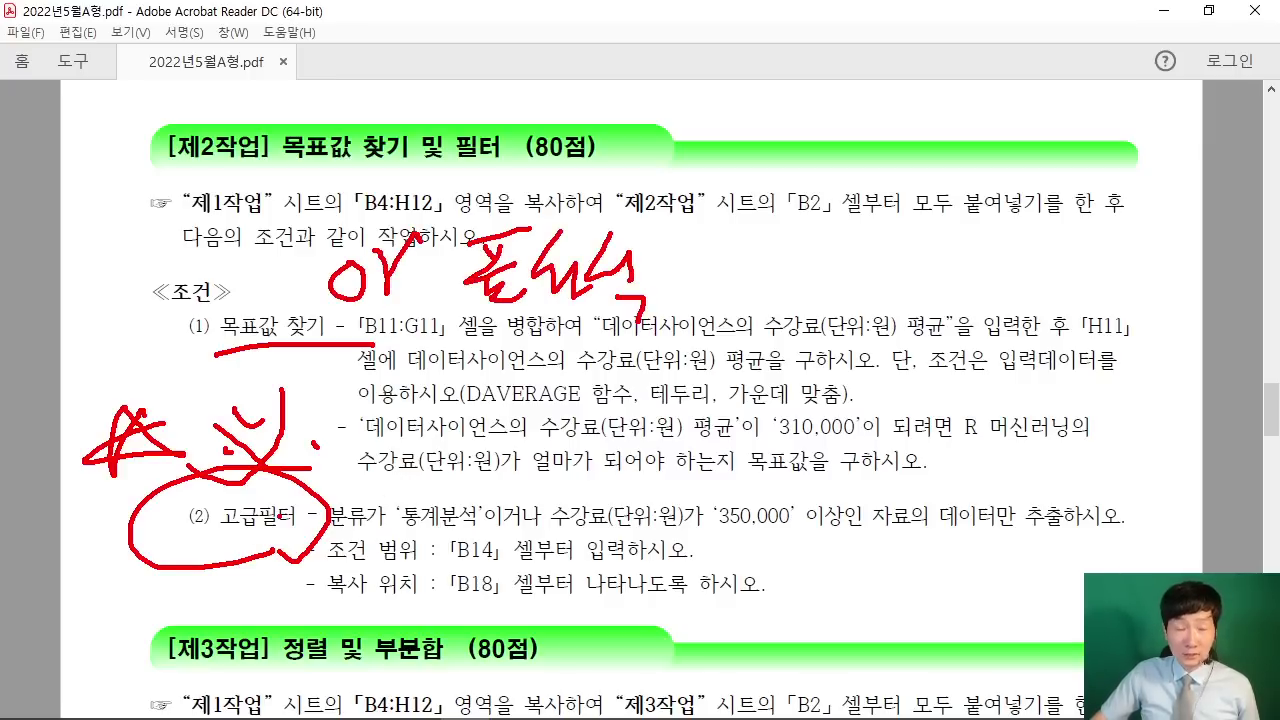
{"action": "key", "text": "Escape"}
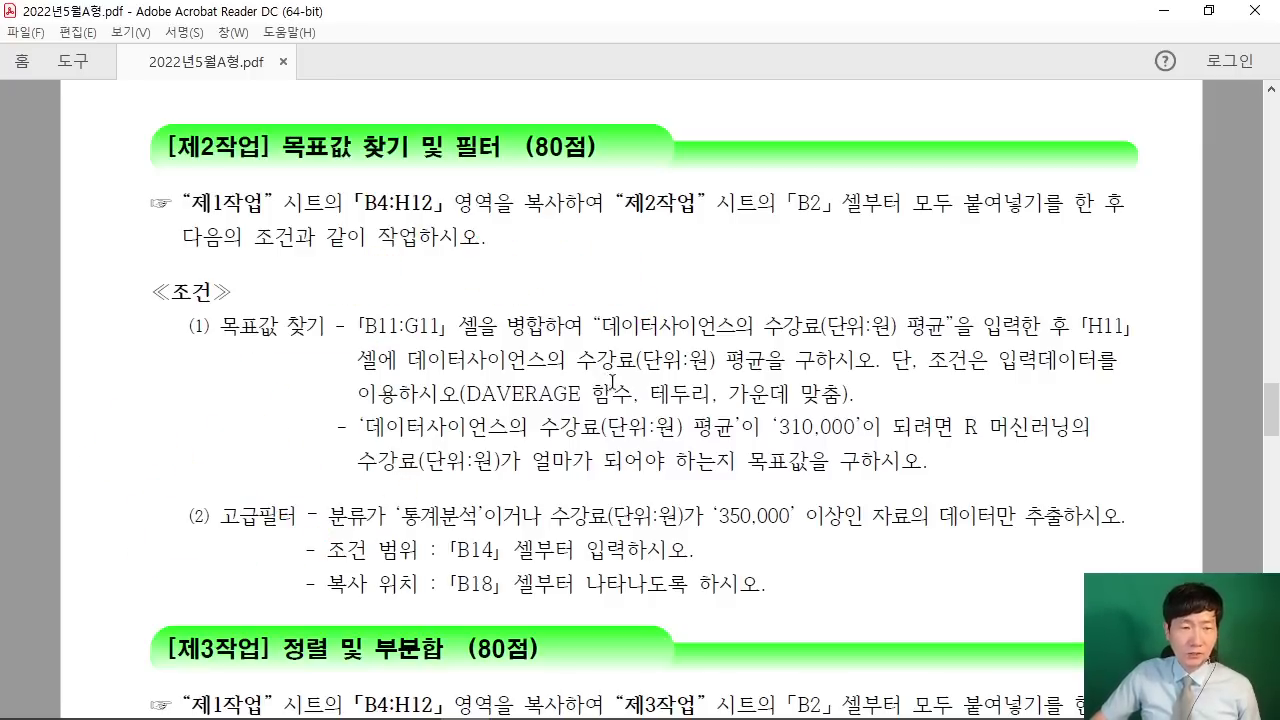
{"action": "scroll", "coordinate": [250, 341], "scroll_direction": "down", "scroll_amount": 6}
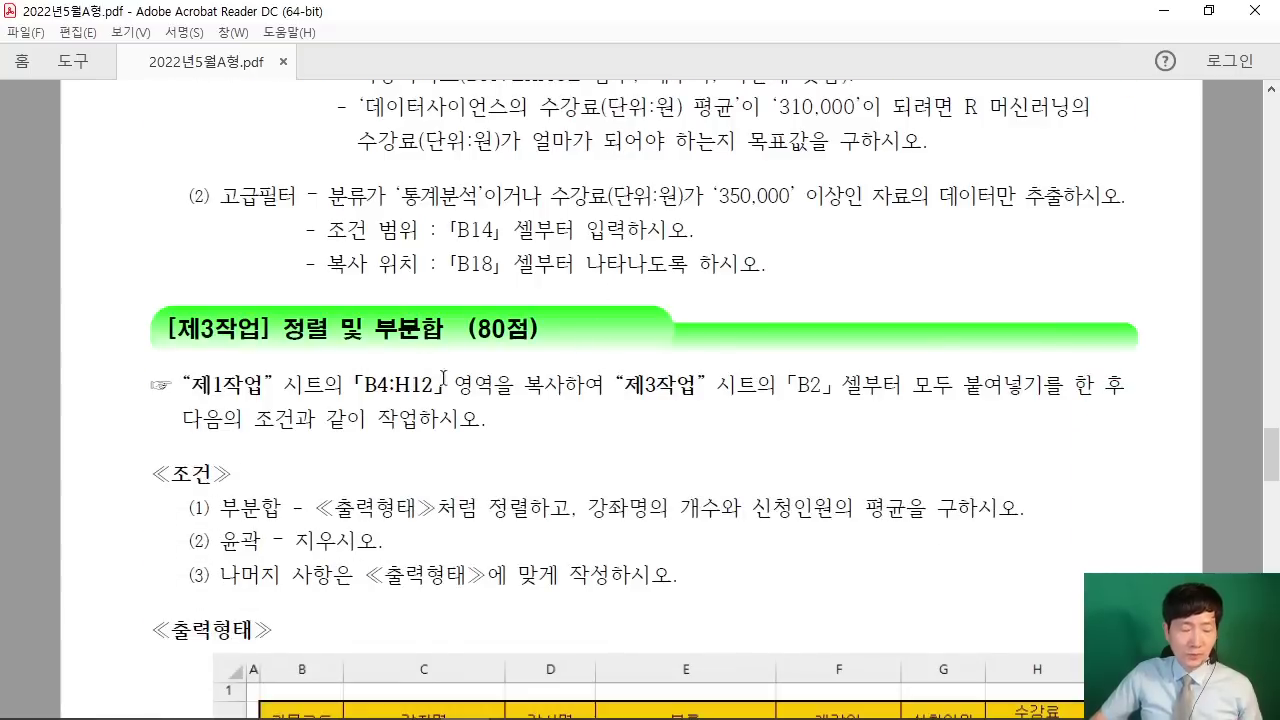
{"action": "scroll", "coordinate": [443, 378], "scroll_direction": "down", "scroll_amount": 1}
{"action": "left_click_drag", "start_coordinate": [553, 306], "coordinate": [609, 288]}
{"action": "mouse_move", "coordinate": [655, 288]}
{"action": "left_mouse_down"}
{"action": "mouse_move", "coordinate": [735, 283]}
{"action": "mouse_move", "coordinate": [694, 332]}
{"action": "left_mouse_up"}
{"action": "left_click_drag", "start_coordinate": [676, 342], "coordinate": [724, 334]}
{"action": "left_click_drag", "start_coordinate": [722, 288], "coordinate": [716, 410]}
{"action": "mouse_move", "coordinate": [746, 292]}
{"action": "left_mouse_down"}
{"action": "mouse_move", "coordinate": [748, 325]}
{"action": "mouse_move", "coordinate": [772, 318]}
{"action": "left_mouse_up"}
{"action": "mouse_move", "coordinate": [772, 300]}
{"action": "left_mouse_down"}
{"action": "mouse_move", "coordinate": [797, 290]}
{"action": "mouse_move", "coordinate": [790, 362]}
{"action": "left_mouse_up"}
{"action": "left_click_drag", "start_coordinate": [766, 360], "coordinate": [828, 380]}
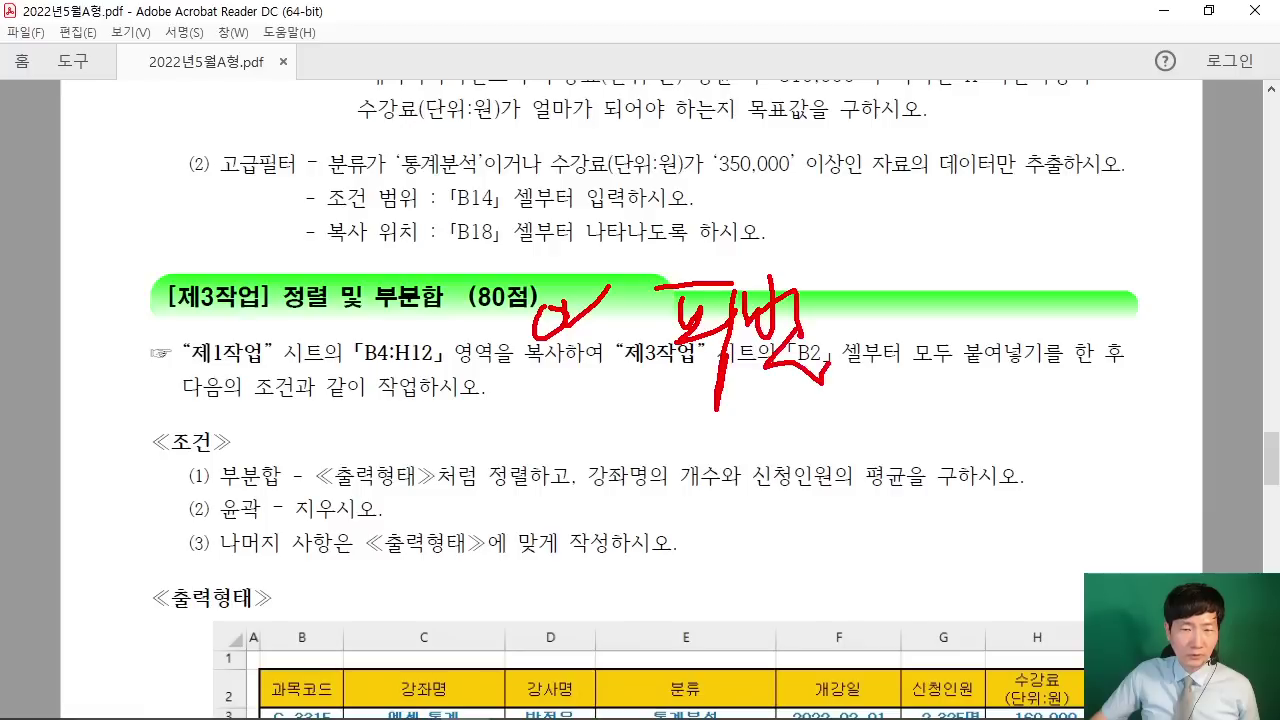
{"action": "left_click_drag", "start_coordinate": [836, 314], "coordinate": [860, 350]}
{"action": "mouse_move", "coordinate": [878, 325]}
{"action": "left_mouse_down"}
{"action": "mouse_move", "coordinate": [896, 328]}
{"action": "mouse_move", "coordinate": [912, 400]}
{"action": "left_mouse_up"}
{"action": "left_click_drag", "start_coordinate": [940, 300], "coordinate": [938, 304]}
{"action": "left_click_drag", "start_coordinate": [962, 326], "coordinate": [958, 396]}
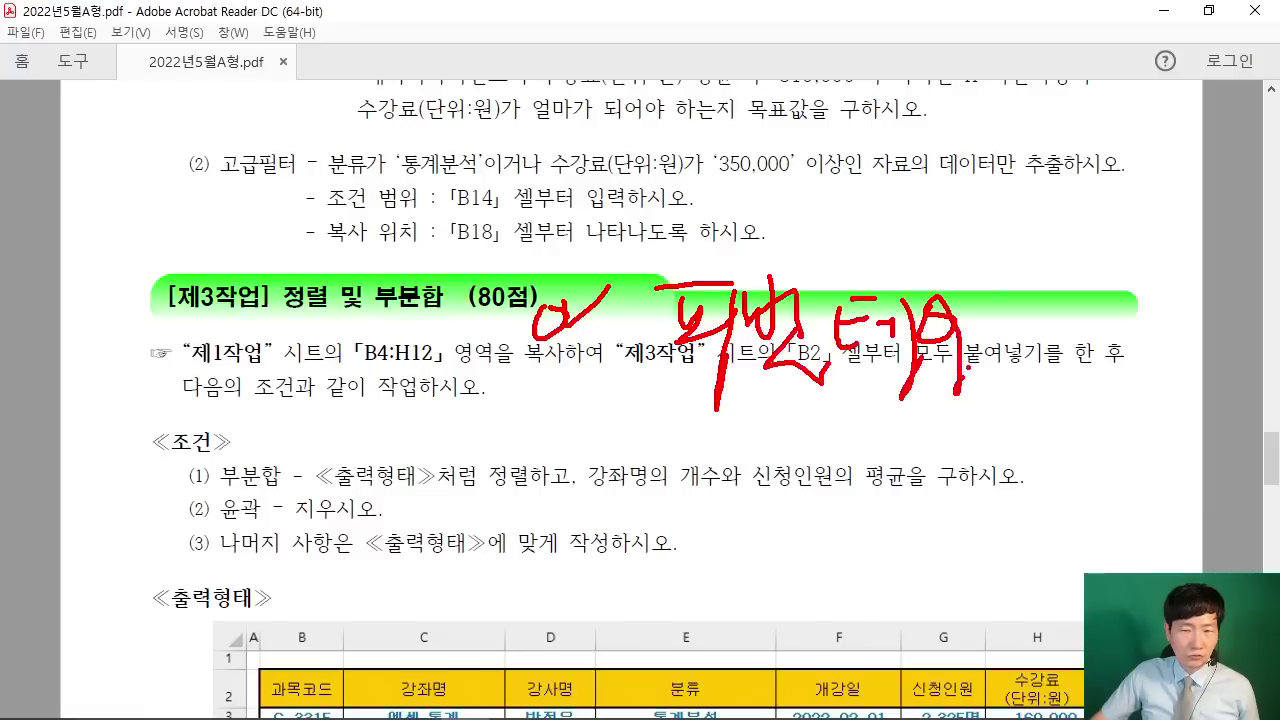
{"action": "mouse_move", "coordinate": [992, 300]}
{"action": "left_mouse_down"}
{"action": "mouse_move", "coordinate": [1036, 288]}
{"action": "mouse_move", "coordinate": [1016, 312]}
{"action": "left_mouse_up"}
{"action": "mouse_move", "coordinate": [966, 346]}
{"action": "left_mouse_down"}
{"action": "mouse_move", "coordinate": [1034, 334]}
{"action": "mouse_move", "coordinate": [1010, 398]}
{"action": "left_mouse_up"}
{"action": "left_click_drag", "start_coordinate": [656, 404], "coordinate": [1036, 424]}
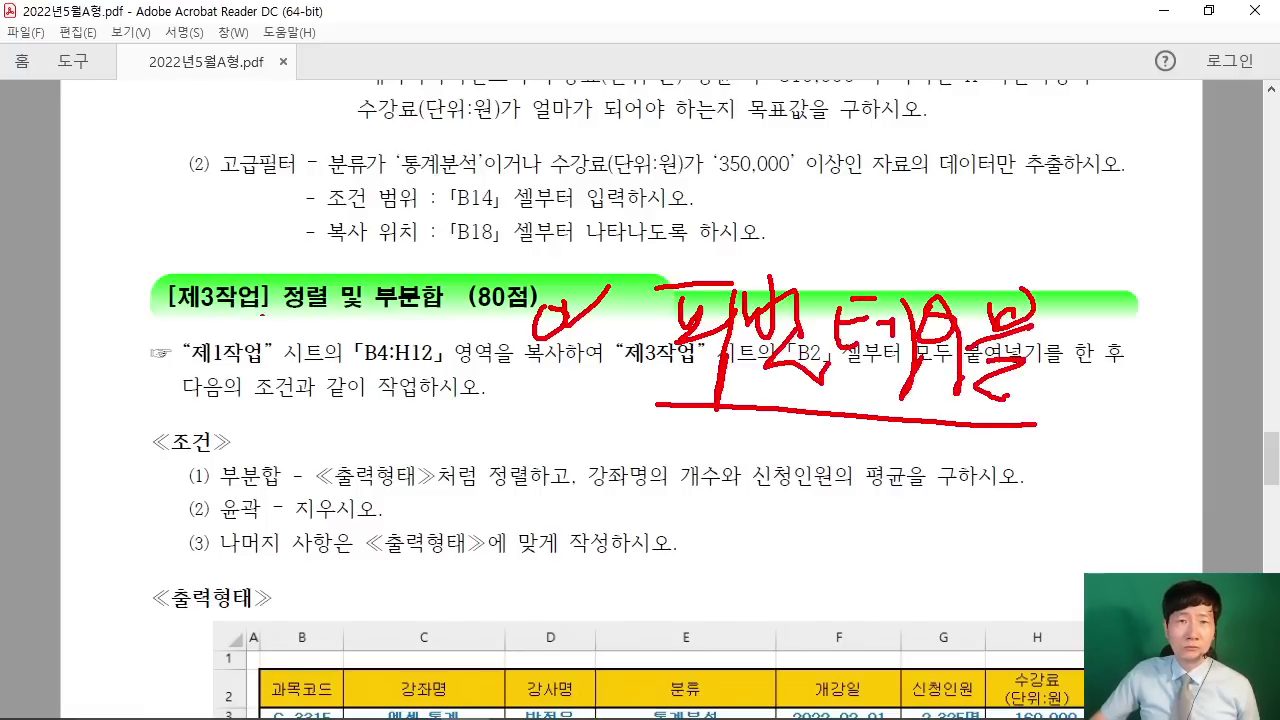
{"action": "left_click_drag", "start_coordinate": [256, 106], "coordinate": [245, 160]}
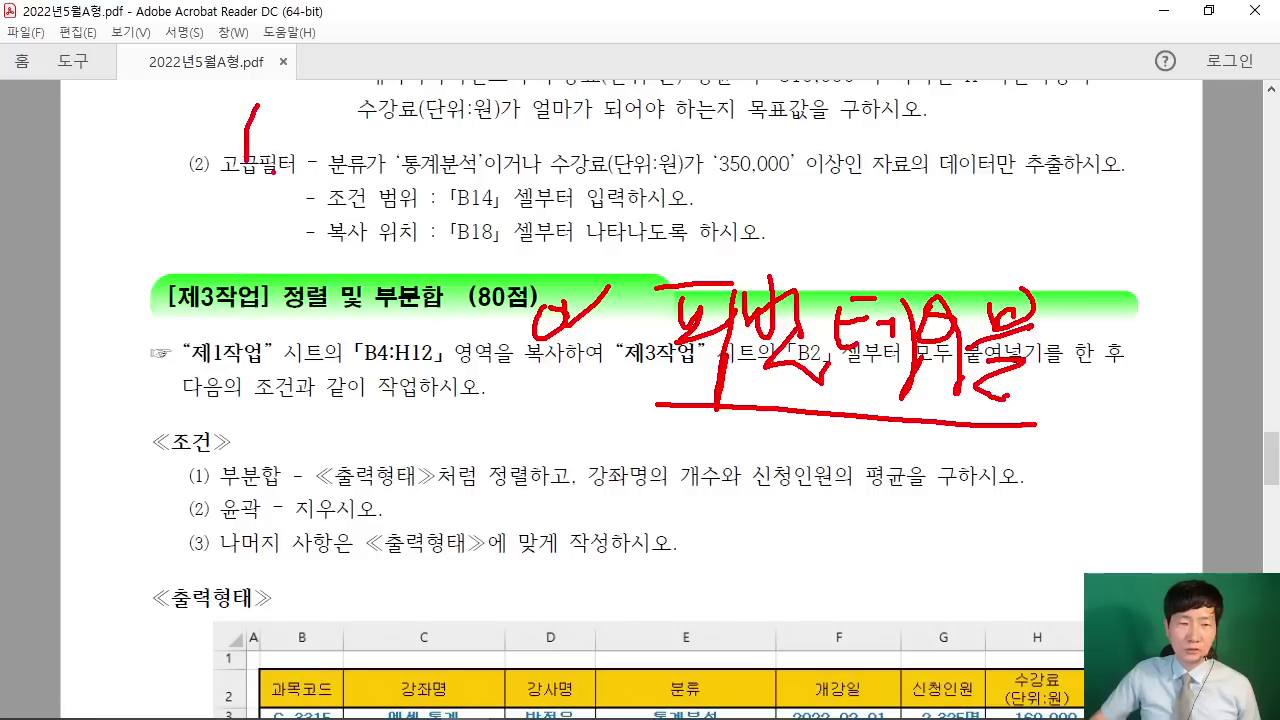
{"action": "mouse_move", "coordinate": [300, 108]}
{"action": "left_mouse_down"}
{"action": "mouse_move", "coordinate": [302, 126]}
{"action": "mouse_move", "coordinate": [330, 130]}
{"action": "left_mouse_up"}
{"action": "left_click_drag", "start_coordinate": [318, 126], "coordinate": [352, 158]}
{"action": "left_click", "coordinate": [394, 160]}
{"action": "left_click_drag", "start_coordinate": [430, 118], "coordinate": [440, 154]}
{"action": "left_click_drag", "start_coordinate": [472, 112], "coordinate": [468, 128]}
{"action": "mouse_move", "coordinate": [452, 134]}
{"action": "left_mouse_down"}
{"action": "mouse_move", "coordinate": [504, 122]}
{"action": "mouse_move", "coordinate": [494, 156]}
{"action": "left_mouse_up"}
{"action": "left_click_drag", "start_coordinate": [478, 146], "coordinate": [502, 168]}
{"action": "left_click_drag", "start_coordinate": [594, 100], "coordinate": [600, 146]}
{"action": "left_click_drag", "start_coordinate": [598, 110], "coordinate": [644, 112]}
{"action": "mouse_move", "coordinate": [608, 124]}
{"action": "left_mouse_down"}
{"action": "mouse_move", "coordinate": [646, 120]}
{"action": "mouse_move", "coordinate": [656, 152]}
{"action": "left_mouse_up"}
{"action": "left_click_drag", "start_coordinate": [155, 321], "coordinate": [510, 316]}
{"action": "left_click_drag", "start_coordinate": [470, 202], "coordinate": [442, 268]}
{"action": "left_click_drag", "start_coordinate": [438, 200], "coordinate": [470, 196]}
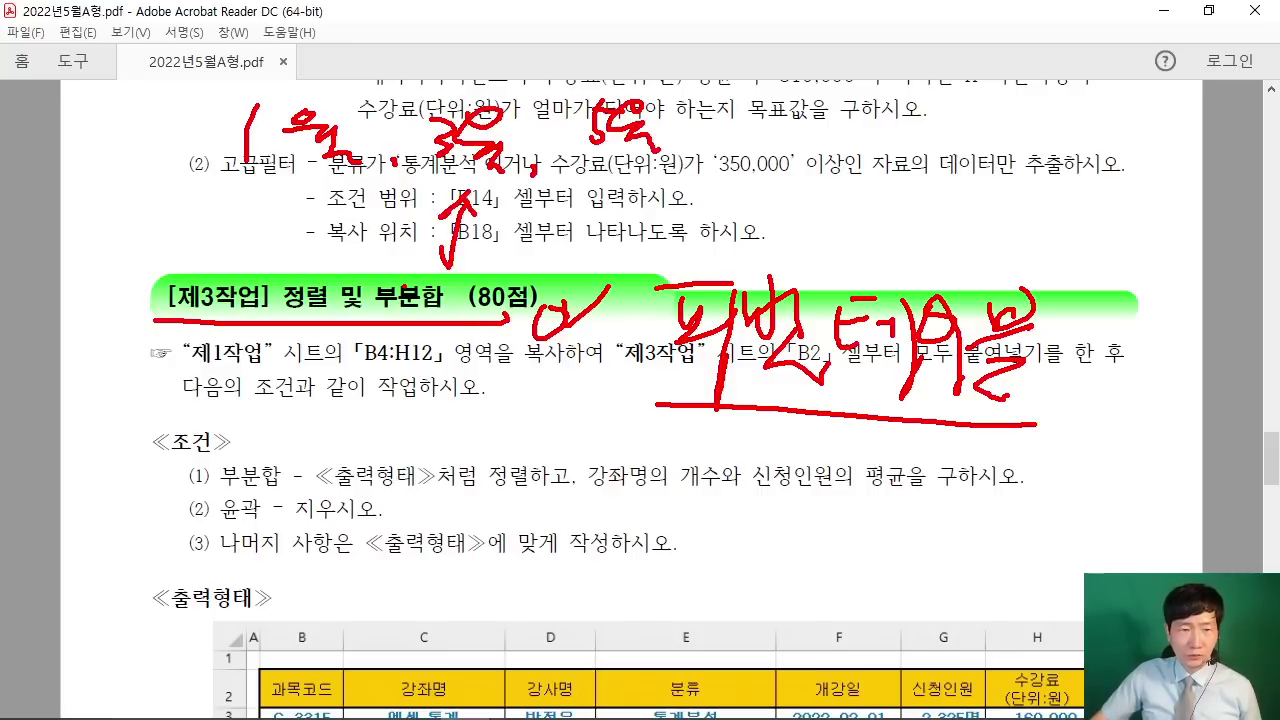
{"action": "left_click_drag", "start_coordinate": [408, 418], "coordinate": [508, 466]}
{"action": "mouse_move", "coordinate": [598, 400]}
{"action": "left_mouse_down"}
{"action": "mouse_move", "coordinate": [638, 446]}
{"action": "mouse_move", "coordinate": [604, 466]}
{"action": "left_mouse_up"}
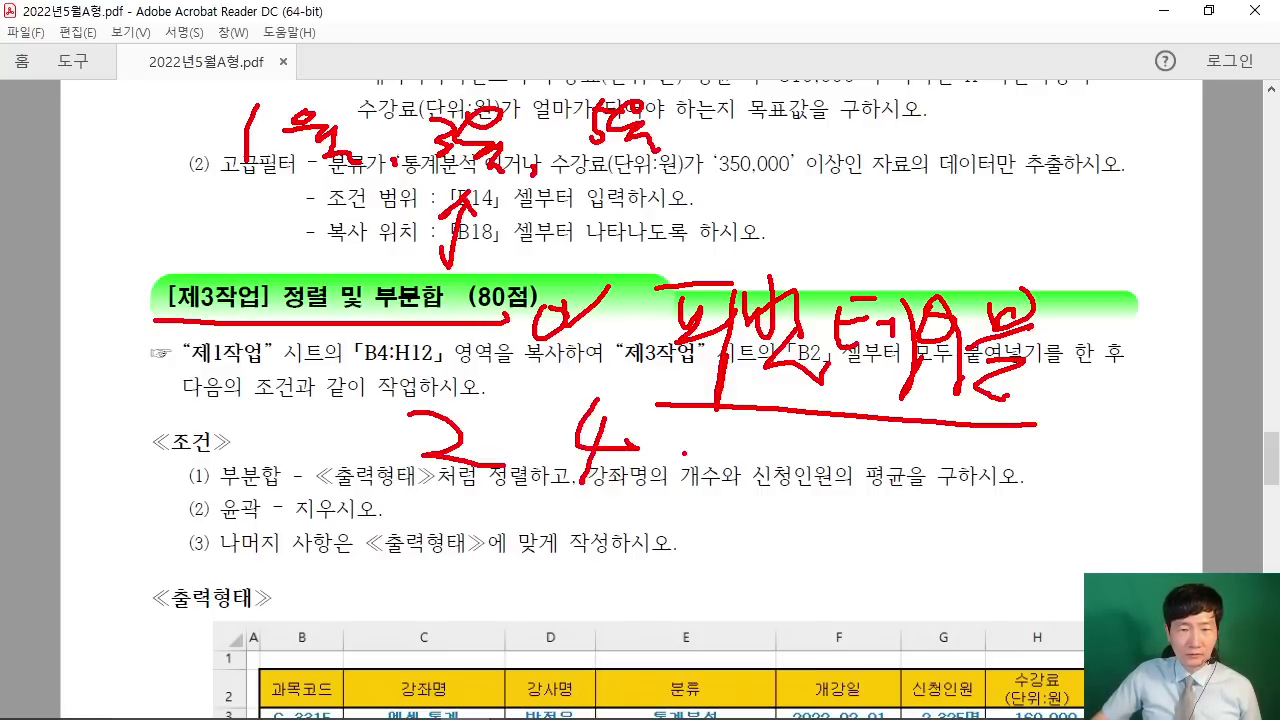
{"action": "left_click_drag", "start_coordinate": [682, 452], "coordinate": [762, 410]}
{"action": "left_click_drag", "start_coordinate": [752, 400], "coordinate": [786, 380]}
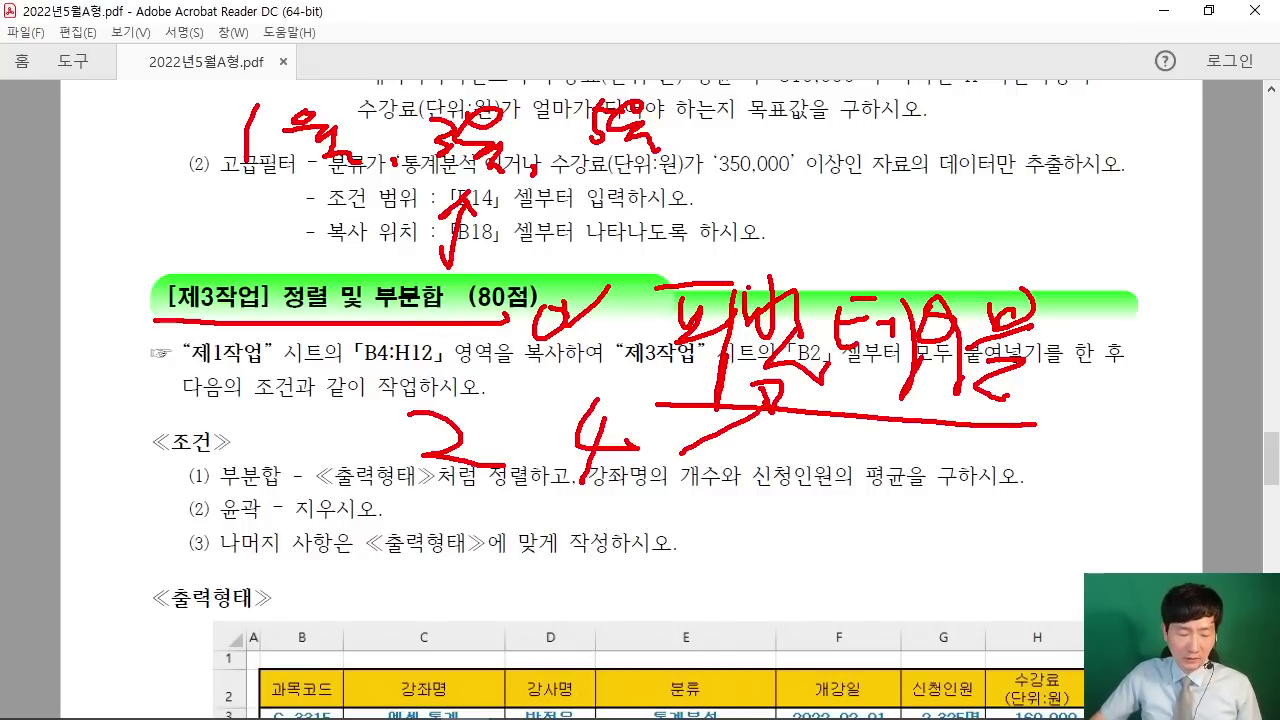
{"action": "key", "text": "Escape"}
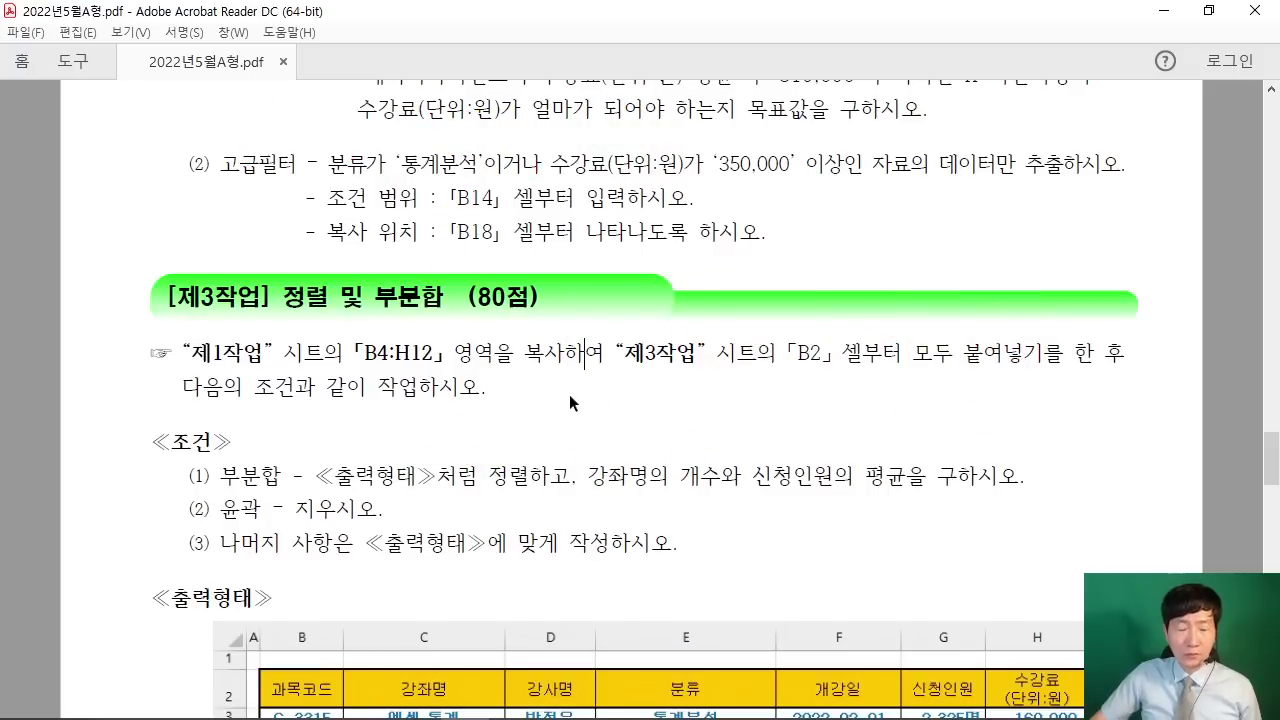
{"action": "scroll", "coordinate": [575, 400], "scroll_direction": "down", "scroll_amount": 2}
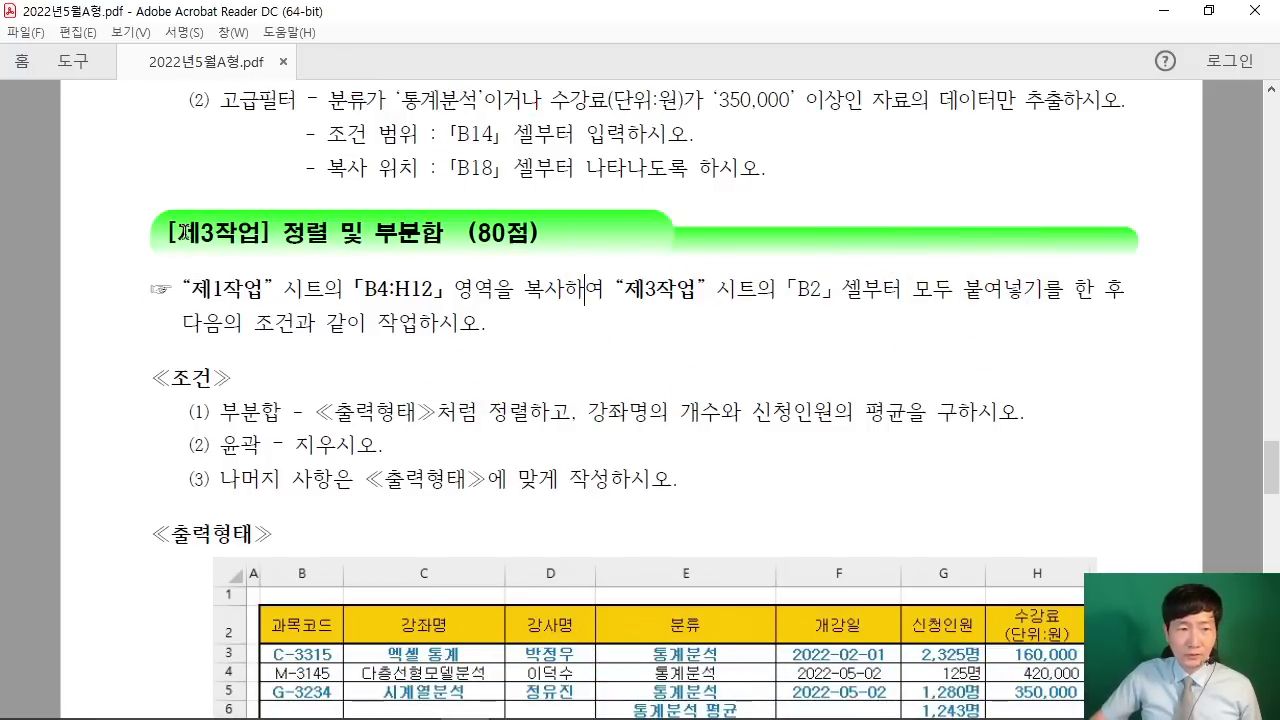
{"action": "left_click_drag", "start_coordinate": [282, 232], "coordinate": [444, 232]}
{"action": "left_click", "coordinate": [546, 300]}
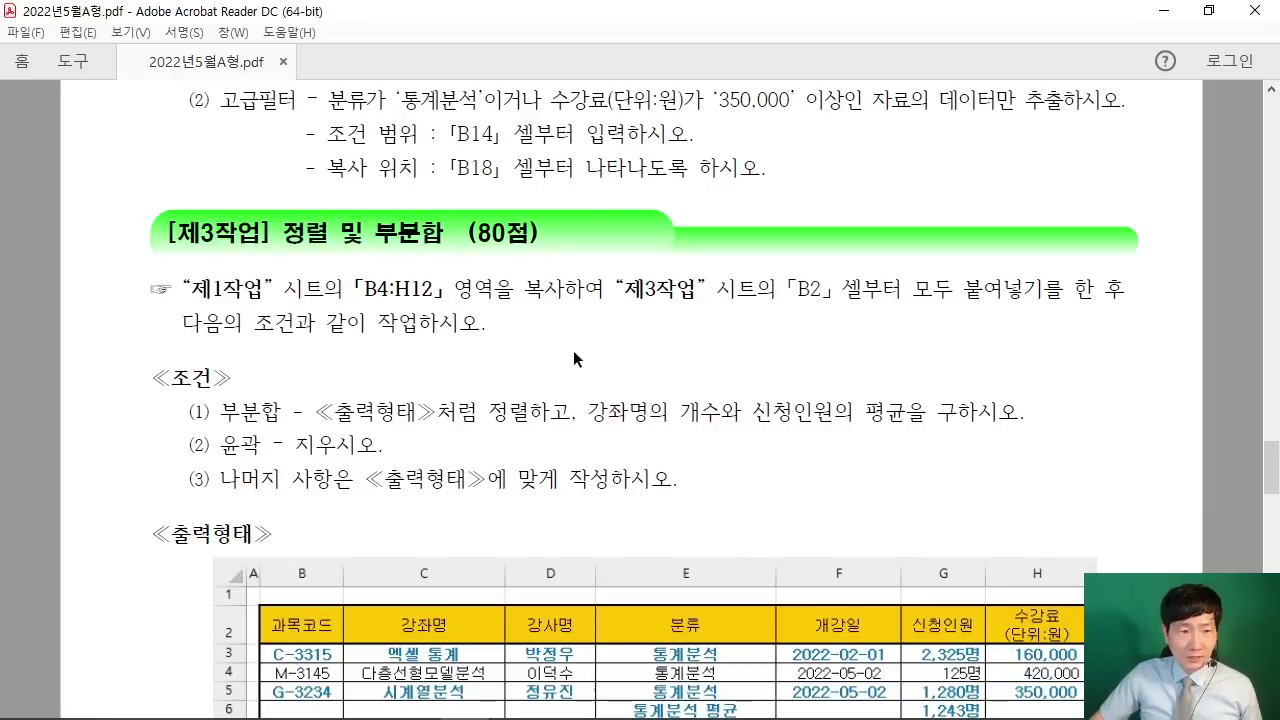
Step: Note the task's source is 제1작업 B4:H12, then minimize the PDF and open the 제1작업 sheet
{"action": "left_click_drag", "start_coordinate": [190, 290], "coordinate": [344, 291]}
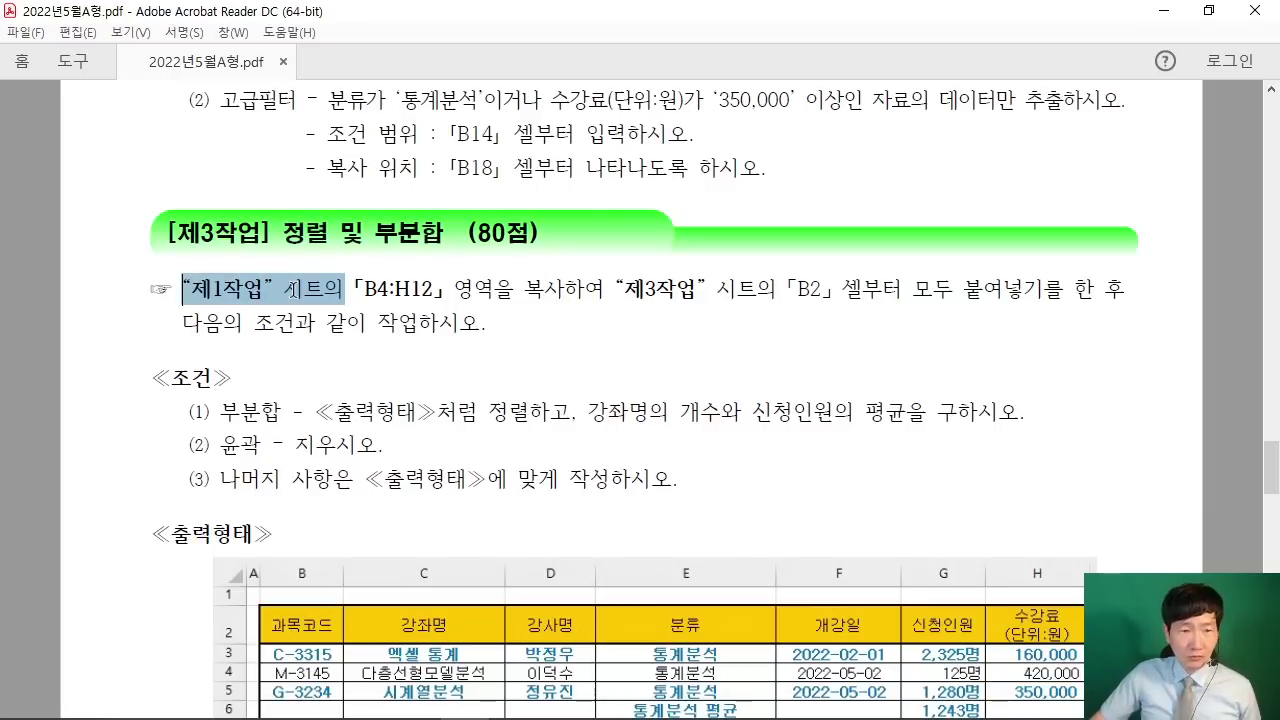
{"action": "left_click", "coordinate": [345, 328]}
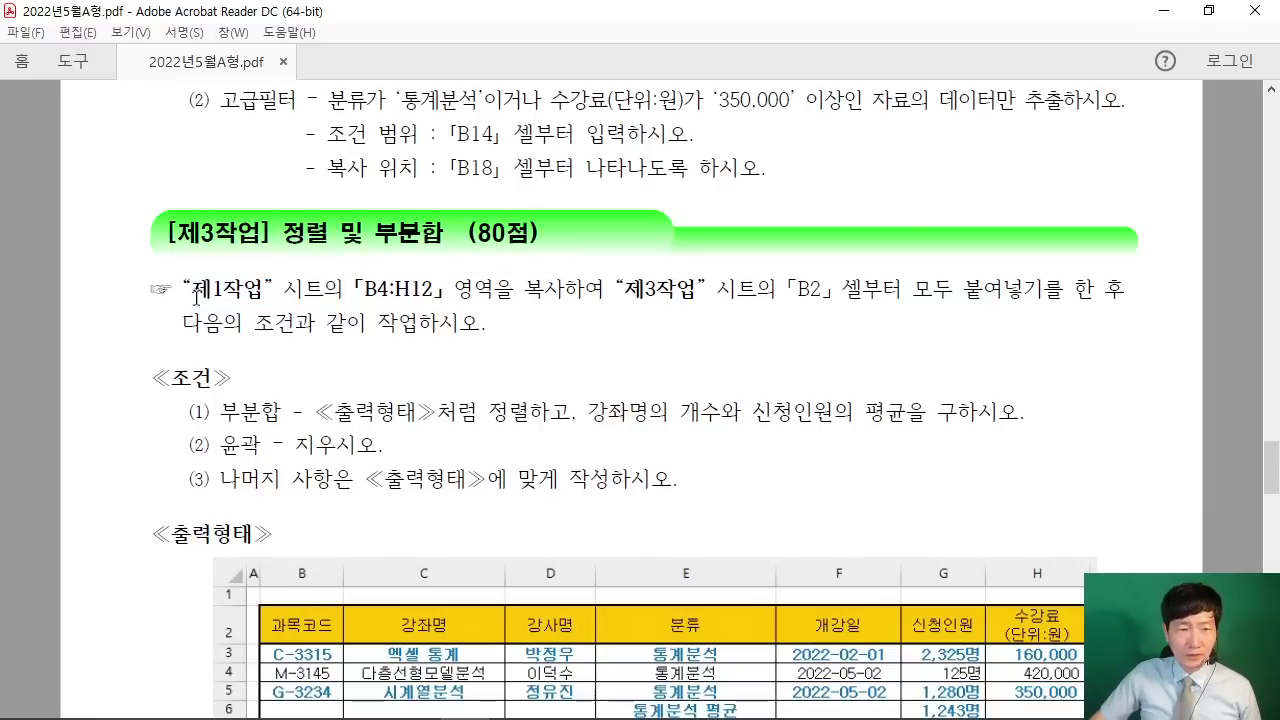
{"action": "left_click_drag", "start_coordinate": [195, 291], "coordinate": [514, 291]}
{"action": "left_click", "coordinate": [753, 303]}
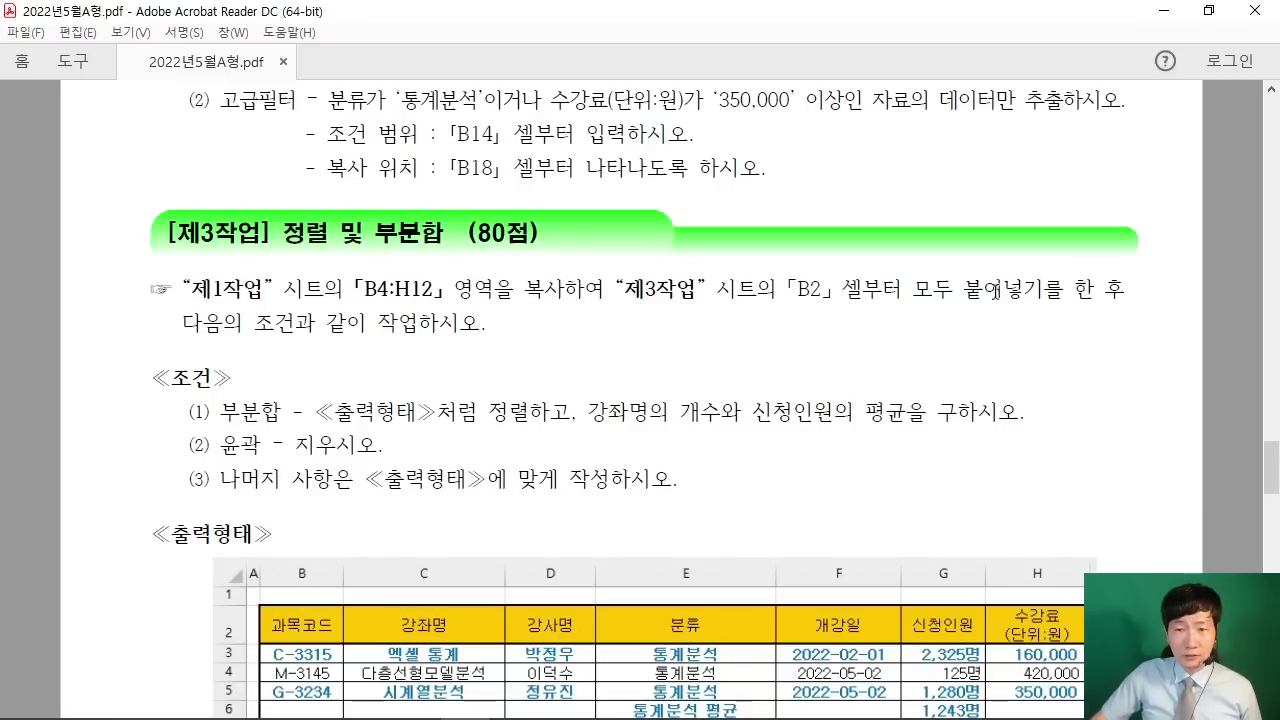
{"action": "left_click", "coordinate": [1168, 12]}
{"action": "left_click", "coordinate": [139, 516]}
Step: Copy the 제1작업 course table and paste it into the 제3작업 sheet at B2
{"action": "scroll", "coordinate": [331, 389], "scroll_direction": "down", "scroll_amount": 3}
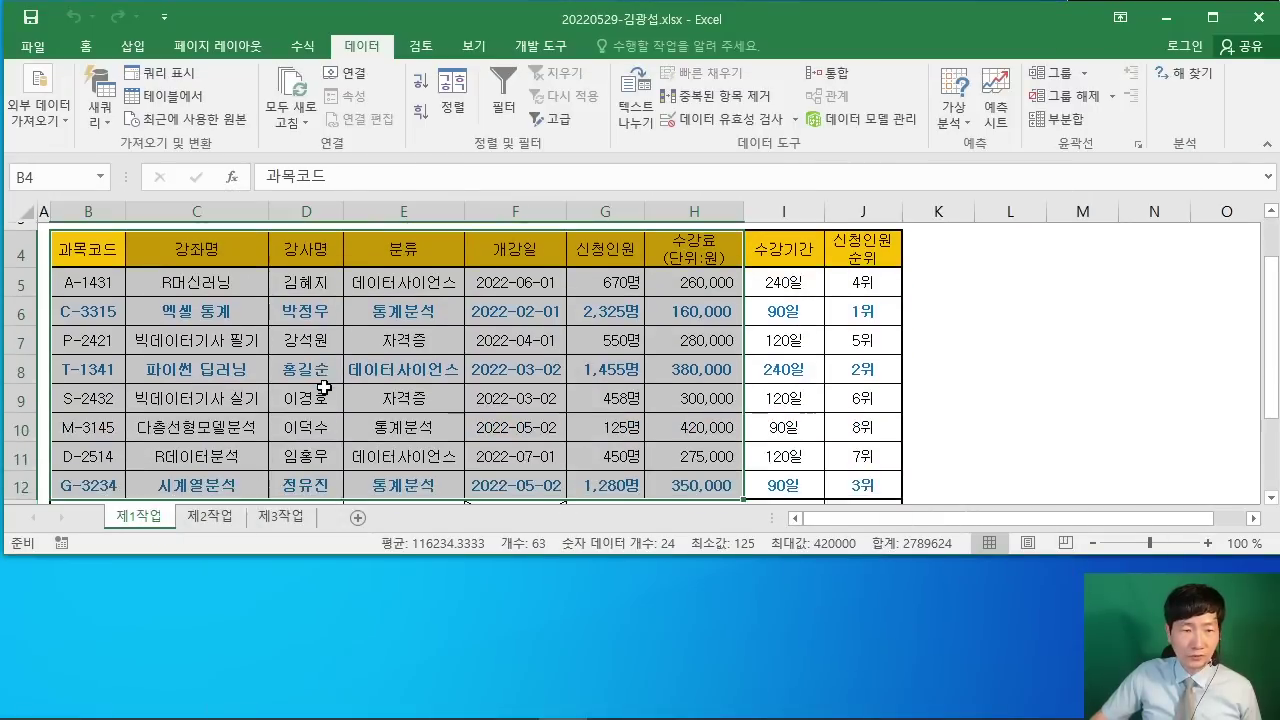
{"action": "scroll", "coordinate": [331, 389], "scroll_direction": "up", "scroll_amount": 3}
{"action": "right_click", "coordinate": [338, 376]}
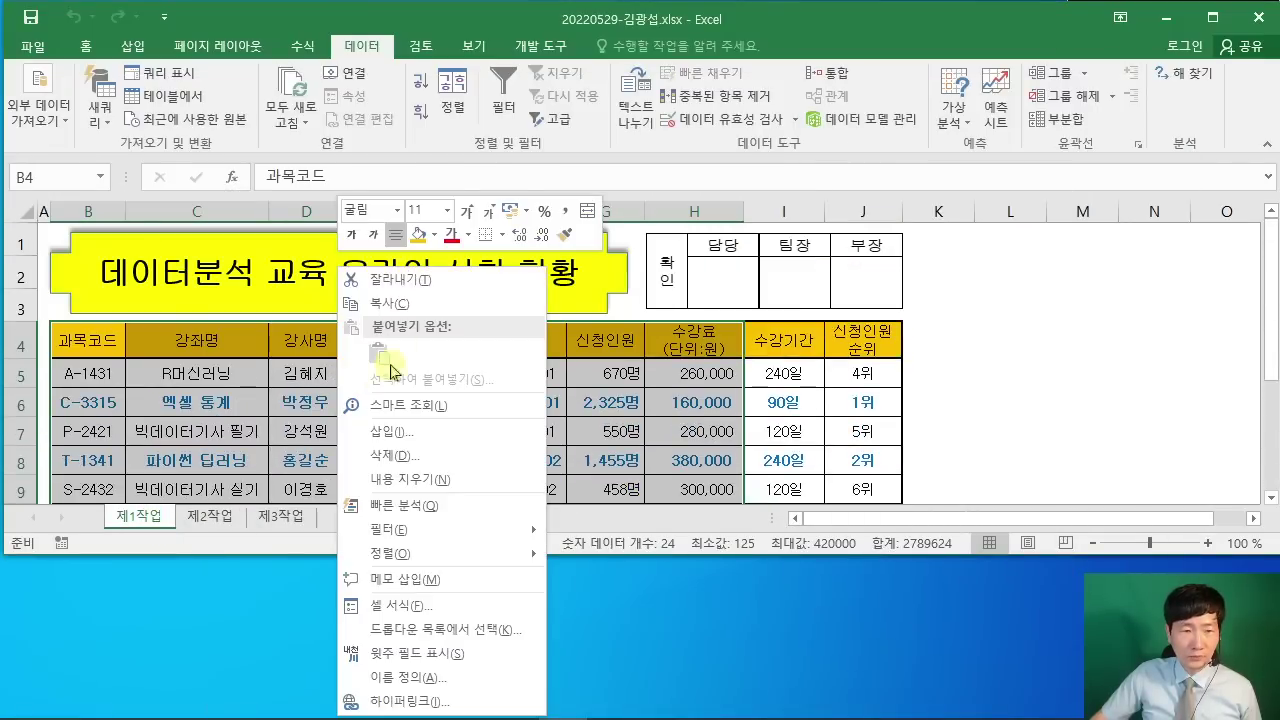
{"action": "left_click", "coordinate": [410, 303]}
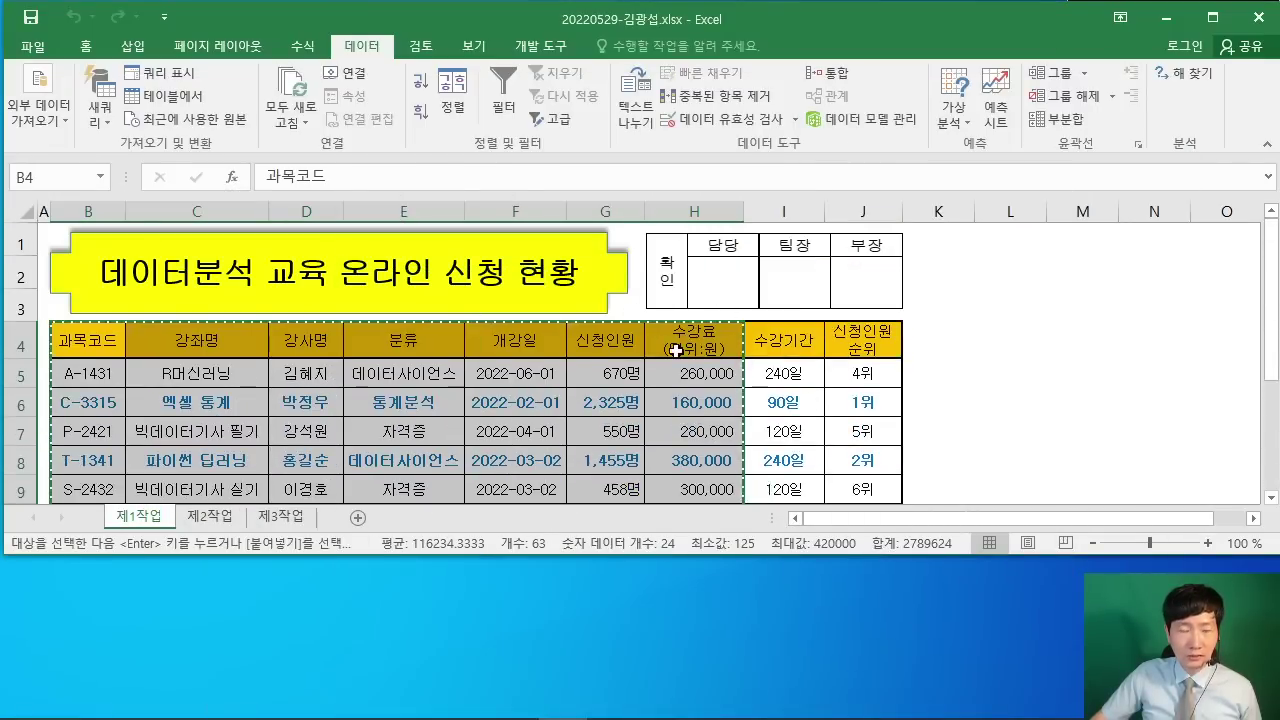
{"action": "scroll", "coordinate": [700, 340], "scroll_direction": "down", "scroll_amount": 2}
{"action": "left_click", "coordinate": [280, 516]}
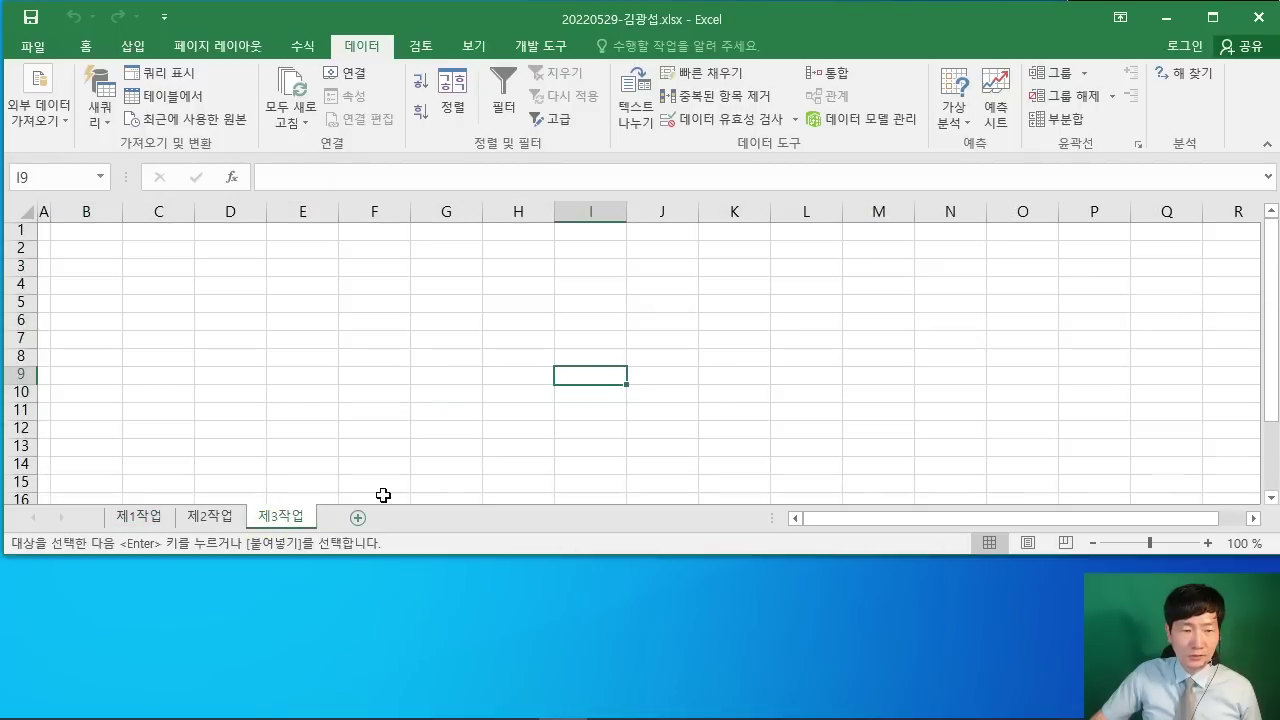
{"action": "left_click", "coordinate": [66, 247]}
{"action": "right_click", "coordinate": [87, 248]}
{"action": "left_click", "coordinate": [155, 337]}
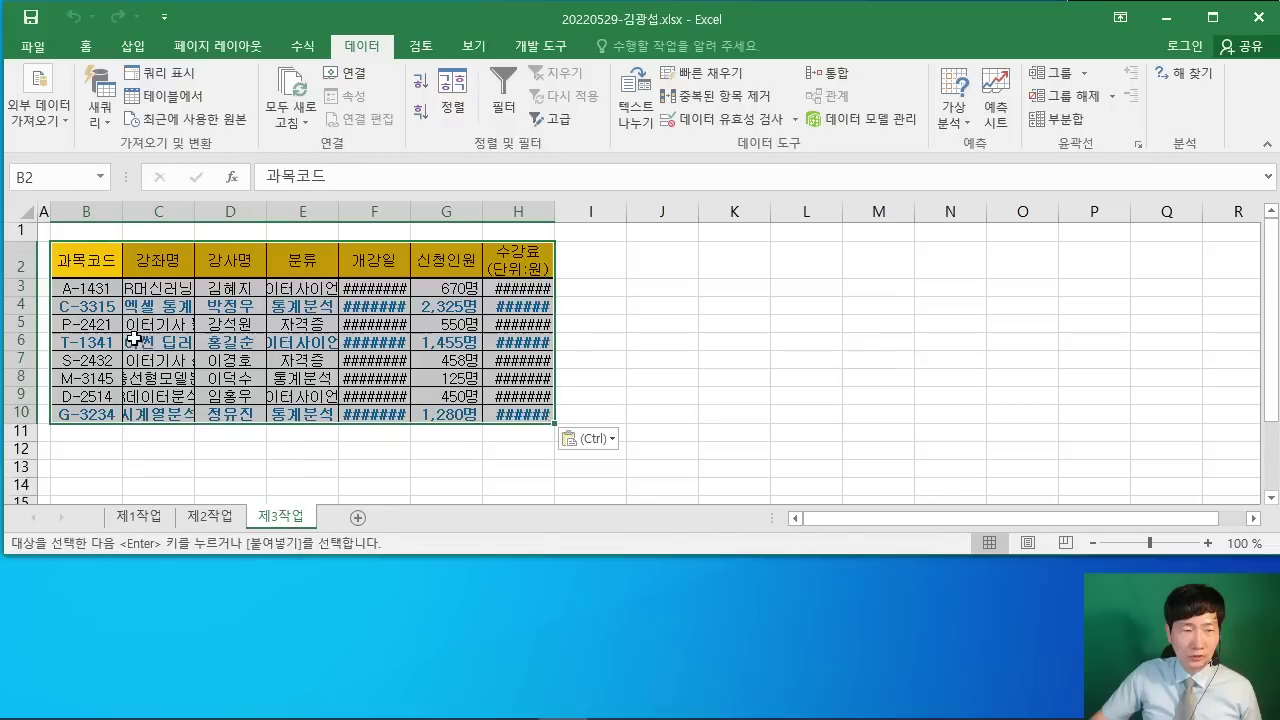
Step: Autofit columns C, E, F and H so all names, dates and fees display
{"action": "double_click", "coordinate": [194, 211]}
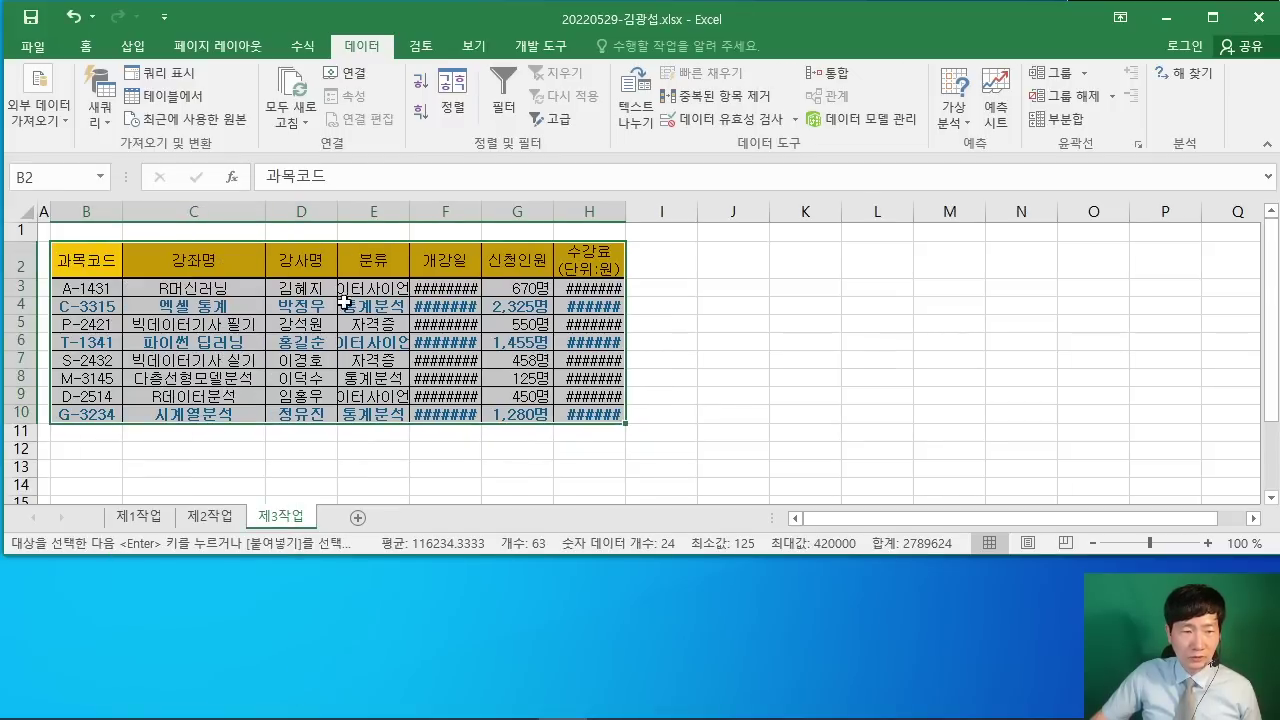
{"action": "double_click", "coordinate": [411, 218]}
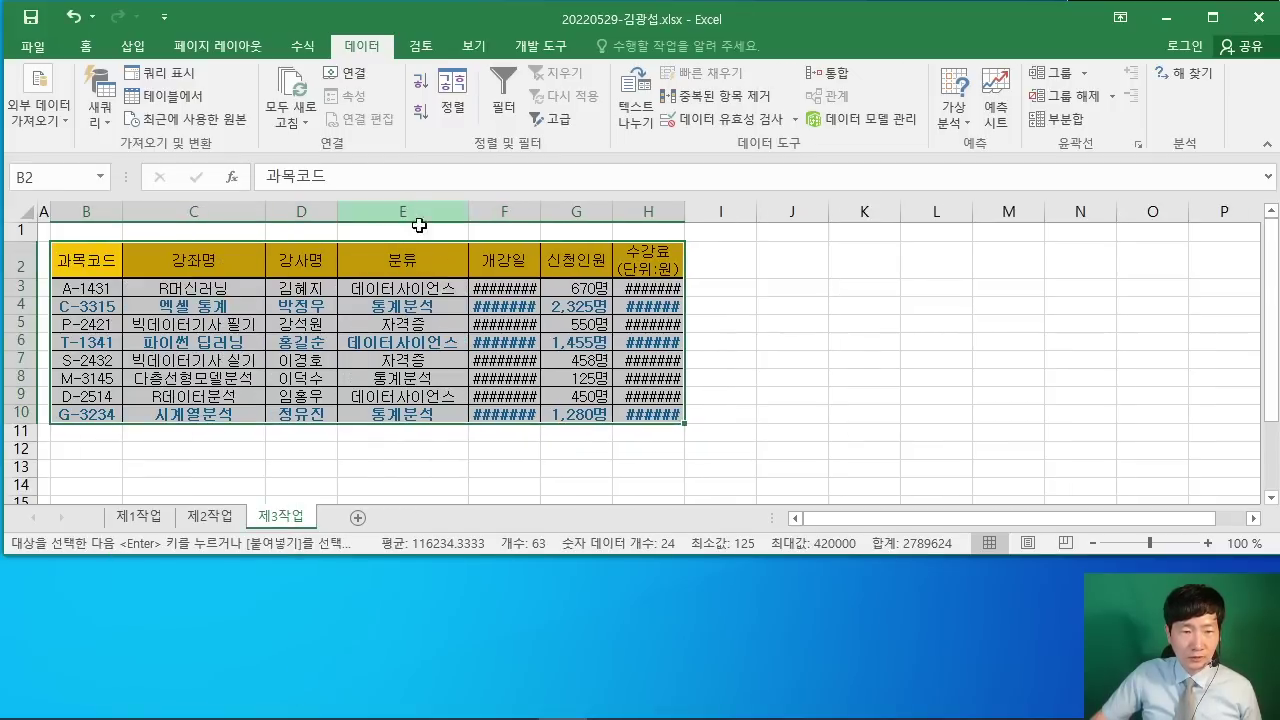
{"action": "double_click", "coordinate": [541, 210]}
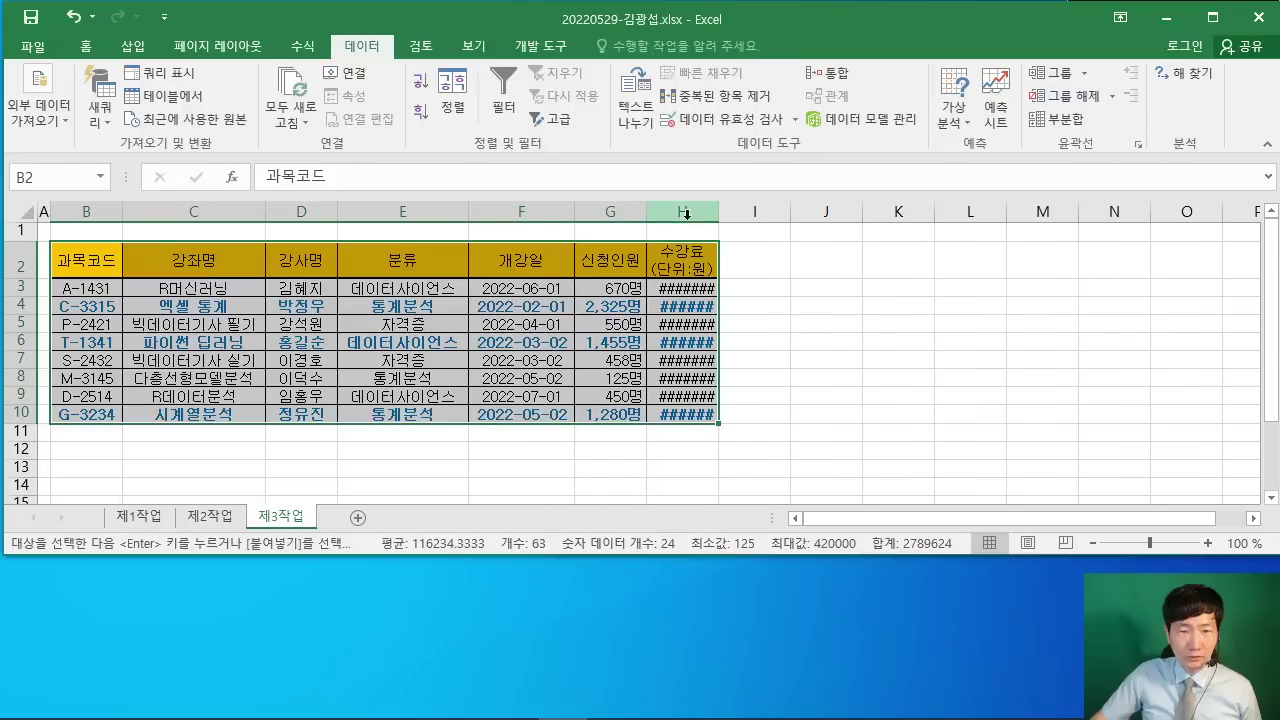
{"action": "double_click", "coordinate": [719, 210]}
{"action": "left_click", "coordinate": [910, 370]}
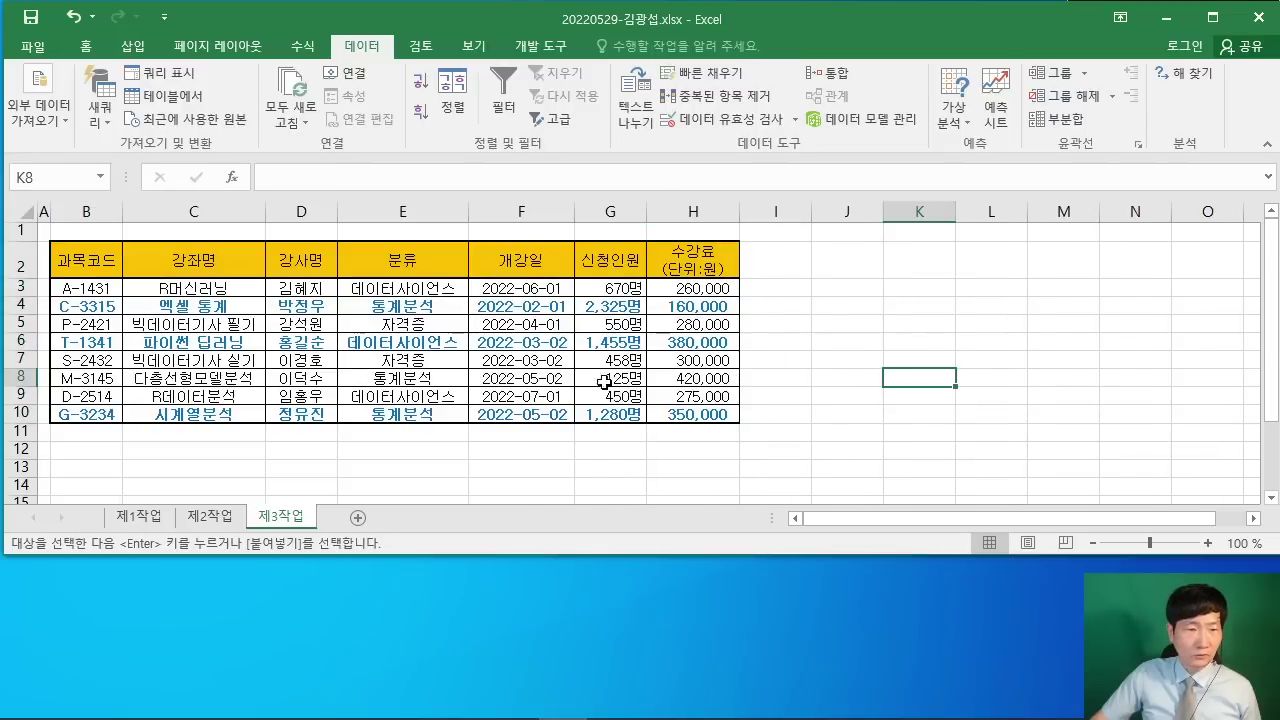
Step: Mark the required 분류 order in the PDF sample (통계분석, 자격증, 데이터사이언스), then minimize it
{"action": "left_click", "coordinate": [462, 703]}
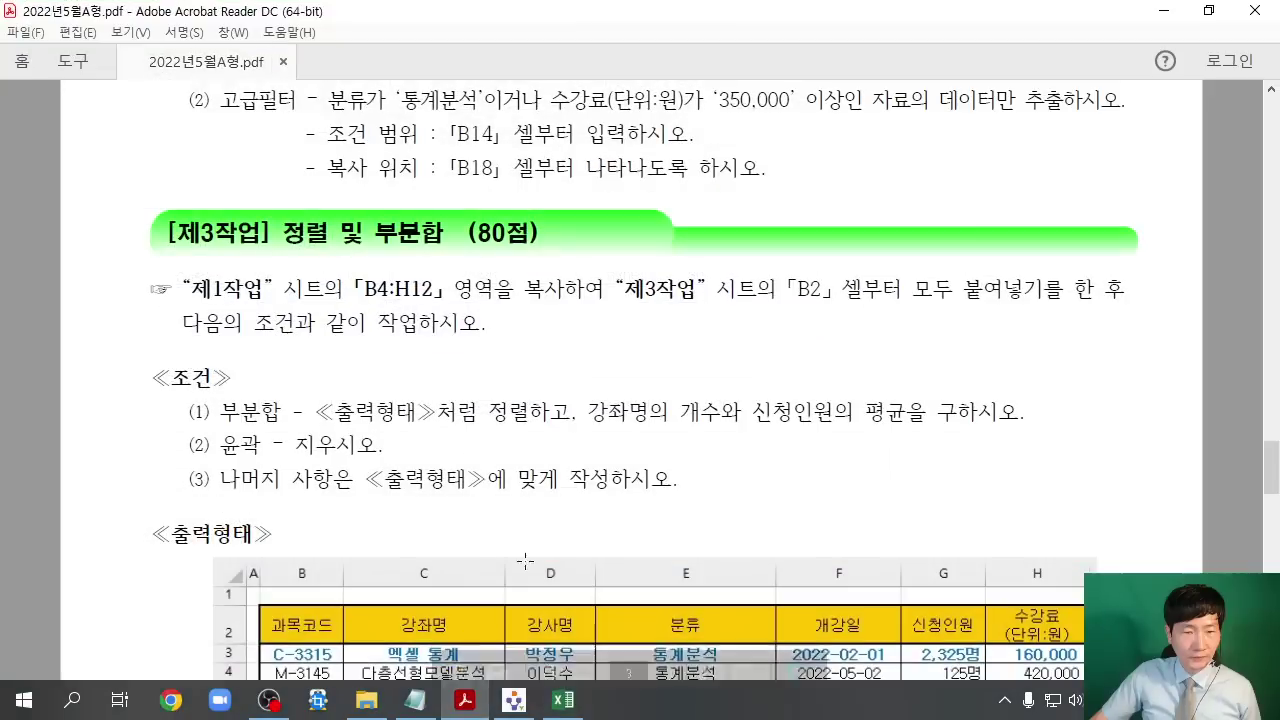
{"action": "left_click_drag", "start_coordinate": [218, 412], "coordinate": [549, 429]}
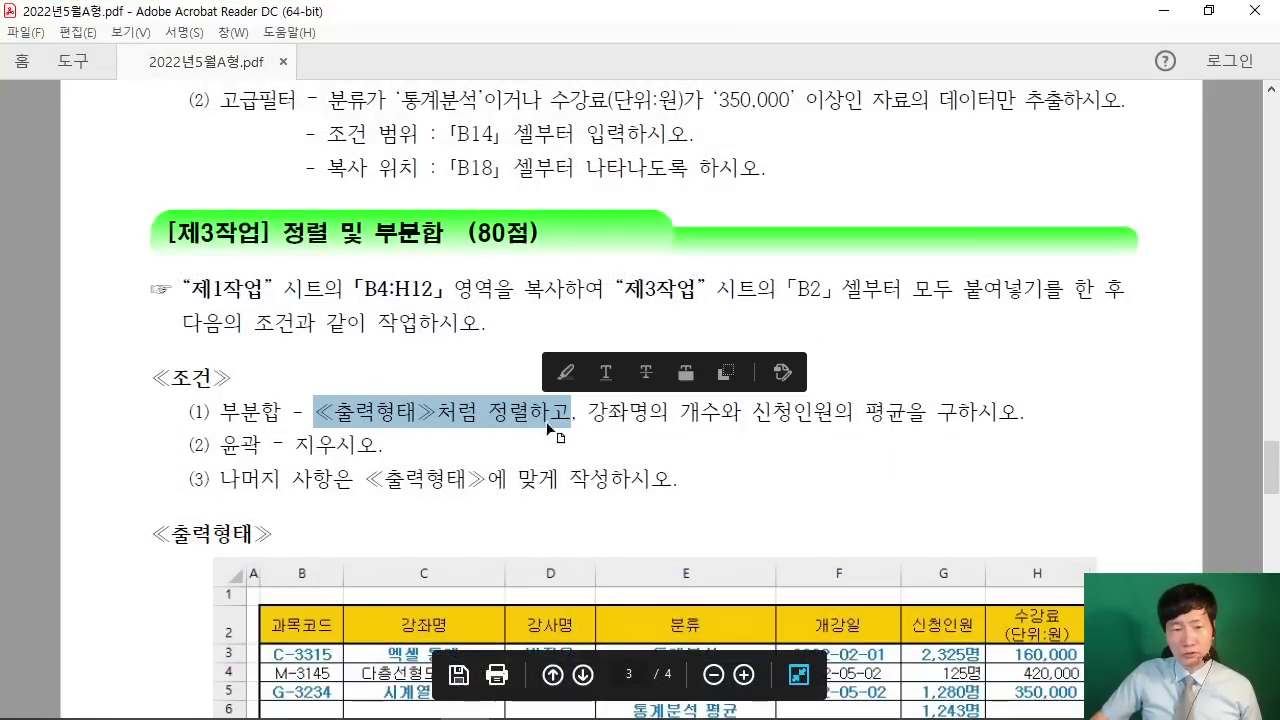
{"action": "scroll", "coordinate": [577, 431], "scroll_direction": "down", "scroll_amount": 5}
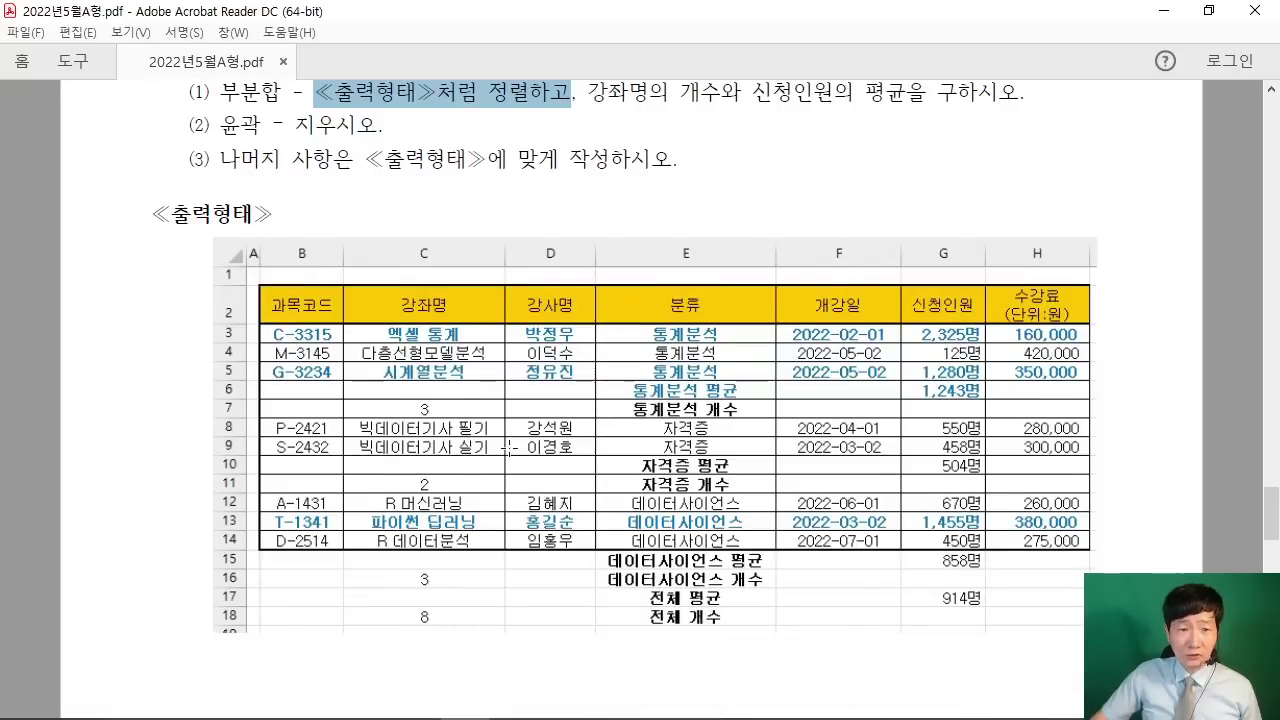
{"action": "left_click_drag", "start_coordinate": [596, 272], "coordinate": [780, 632]}
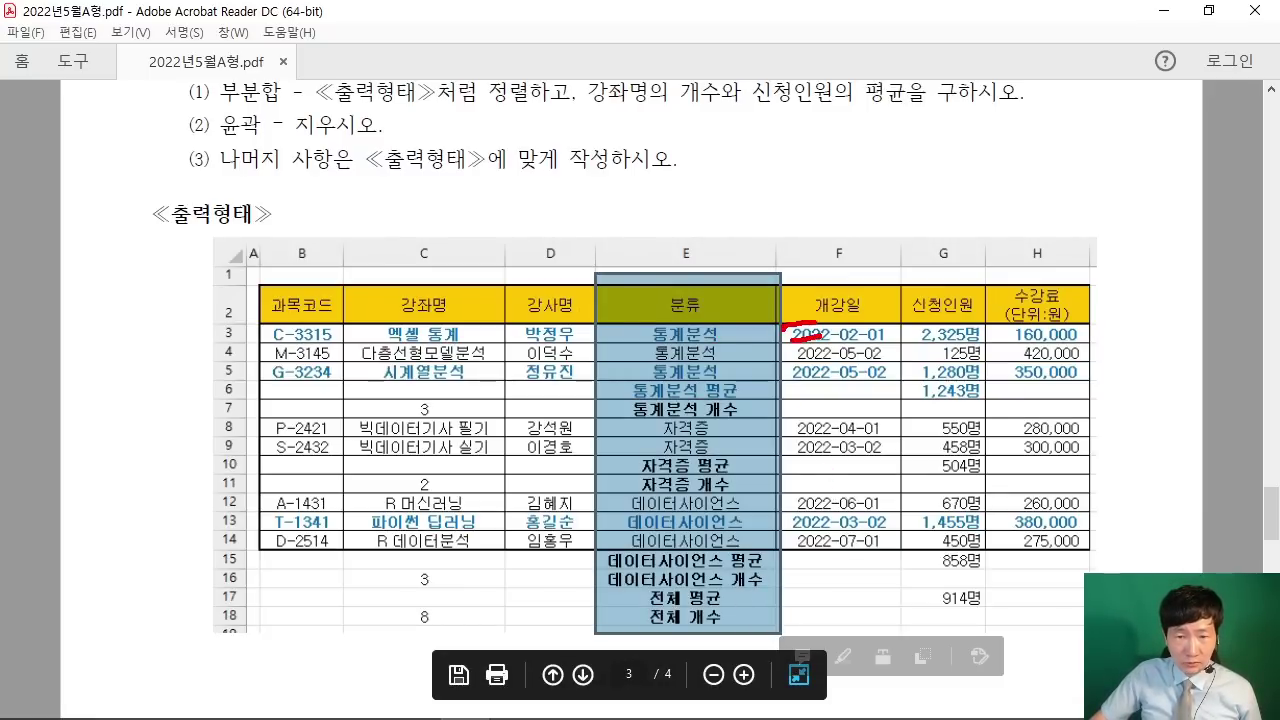
{"action": "left_click_drag", "start_coordinate": [819, 328], "coordinate": [820, 361]}
{"action": "left_click_drag", "start_coordinate": [810, 425], "coordinate": [820, 463]}
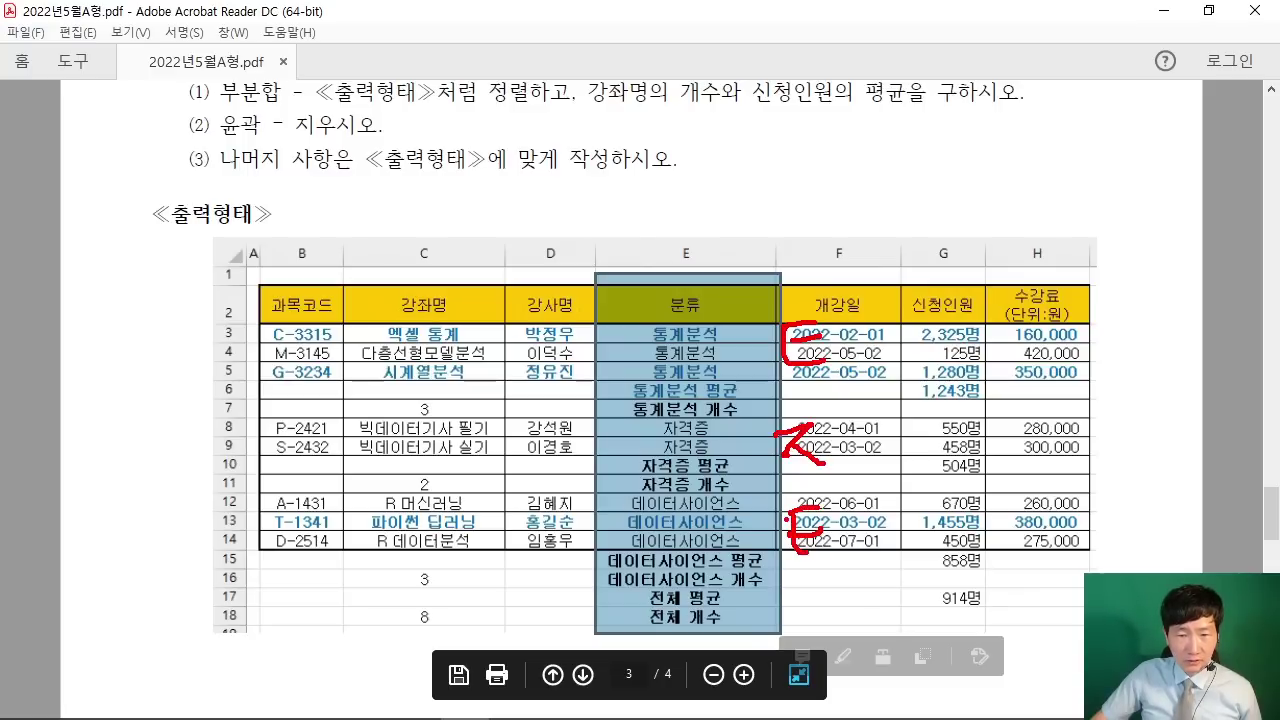
{"action": "left_click_drag", "start_coordinate": [800, 512], "coordinate": [830, 538]}
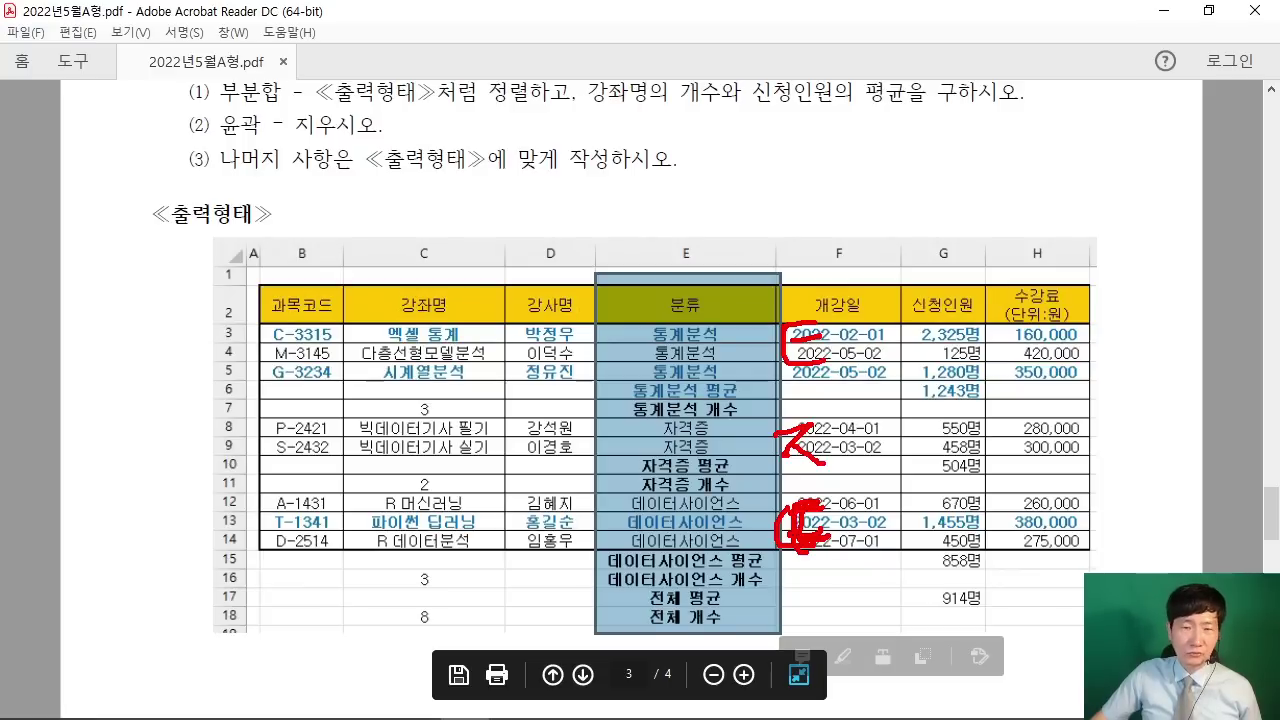
{"action": "mouse_move", "coordinate": [730, 118]}
{"action": "left_mouse_down"}
{"action": "mouse_move", "coordinate": [768, 142]}
{"action": "mouse_move", "coordinate": [795, 250]}
{"action": "left_mouse_up"}
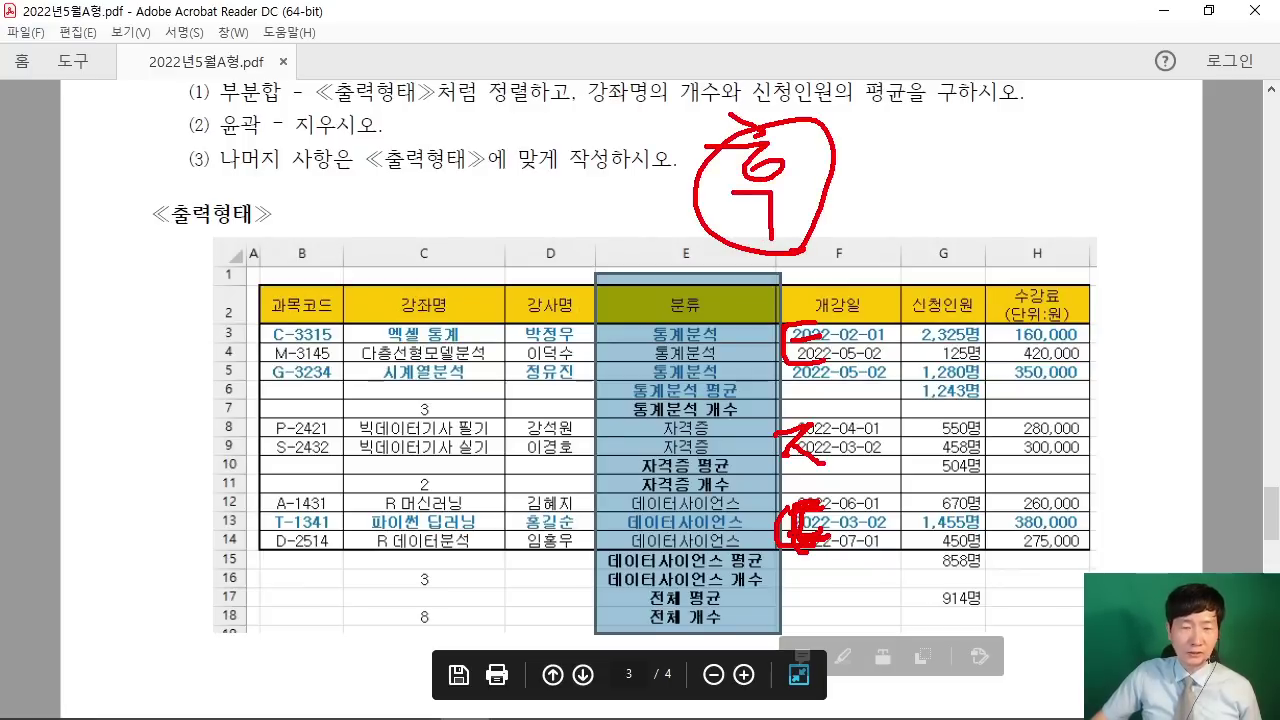
{"action": "key", "text": "Escape"}
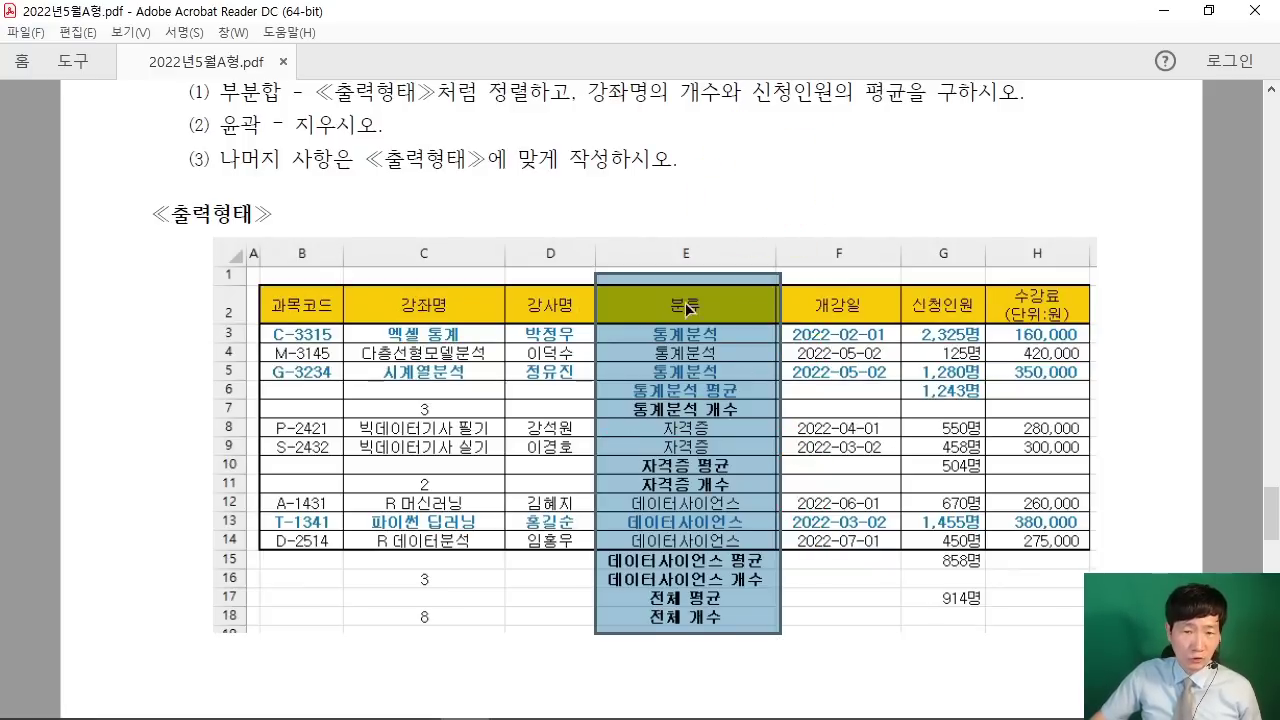
{"action": "scroll", "coordinate": [622, 383], "scroll_direction": "up", "scroll_amount": 1}
{"action": "left_click_drag", "start_coordinate": [478, 124], "coordinate": [568, 126]}
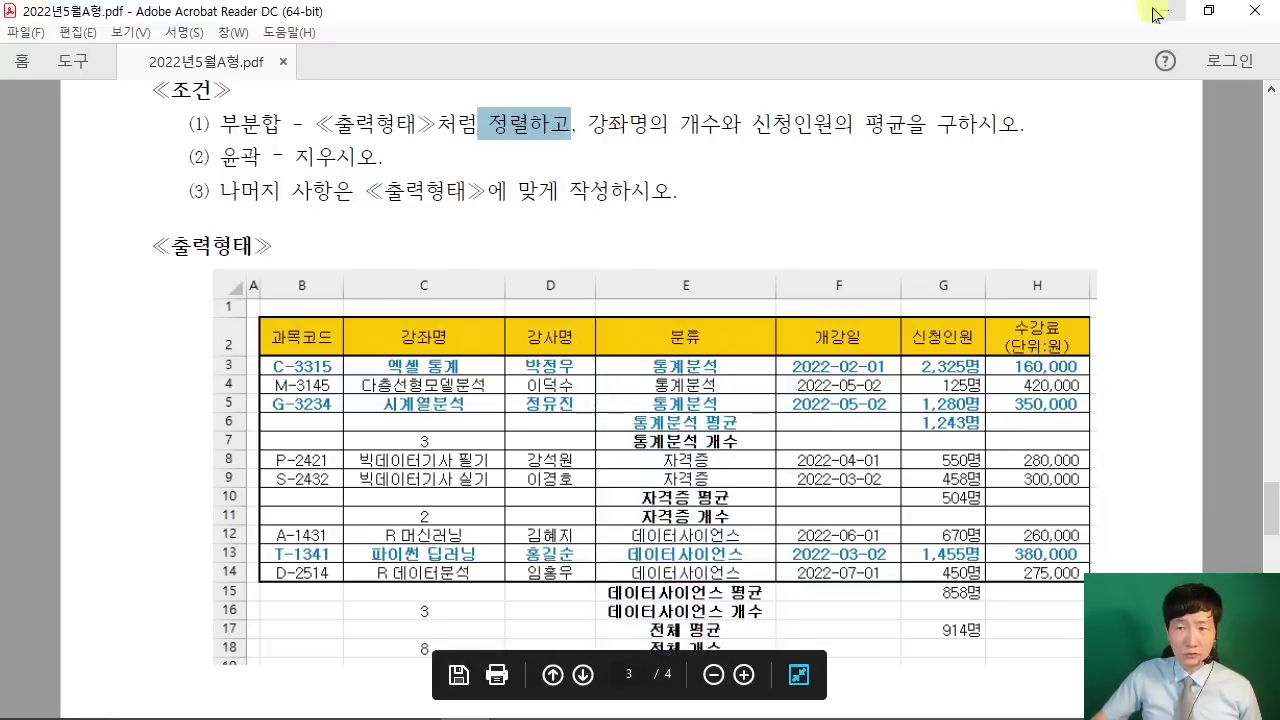
{"action": "left_click", "coordinate": [1160, 12]}
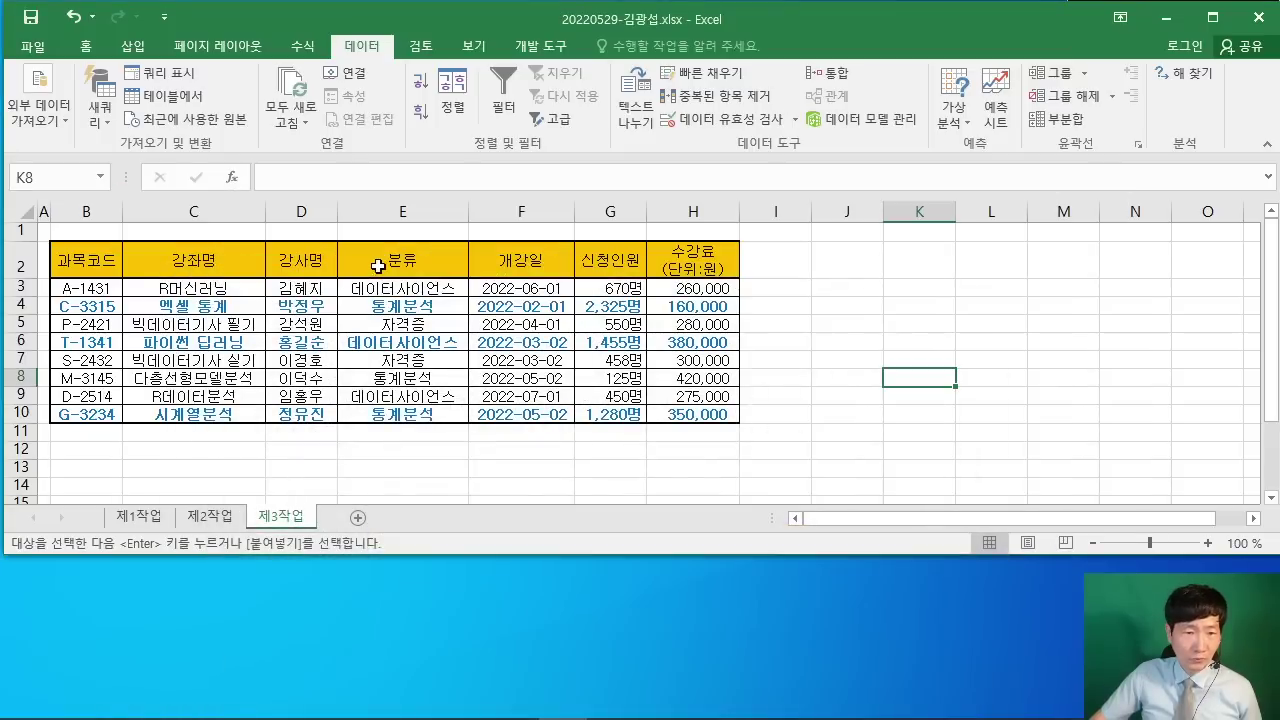
Step: Sort the course table by 분류 Z→A so 통계분석, 자격증, then 데이터사이언스 rows follow
{"action": "left_click", "coordinate": [378, 266]}
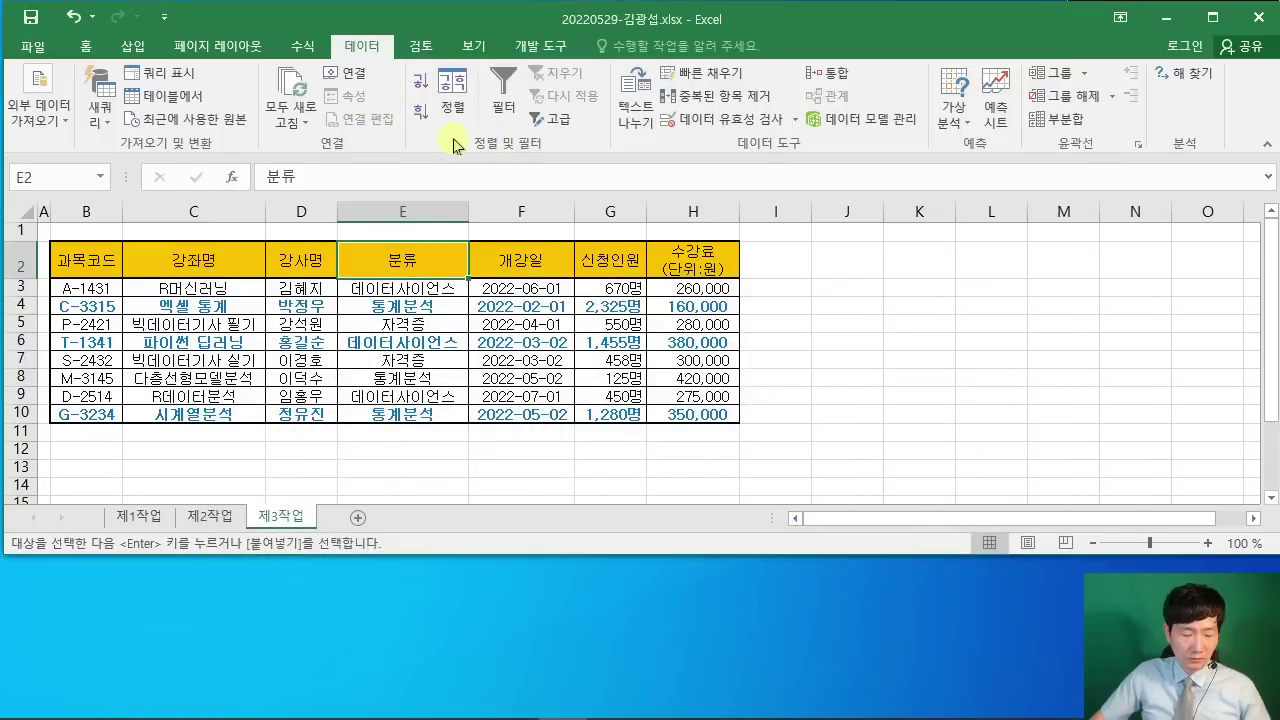
{"action": "left_click_drag", "start_coordinate": [395, 93], "coordinate": [432, 126]}
{"action": "left_click_drag", "start_coordinate": [518, 190], "coordinate": [440, 127]}
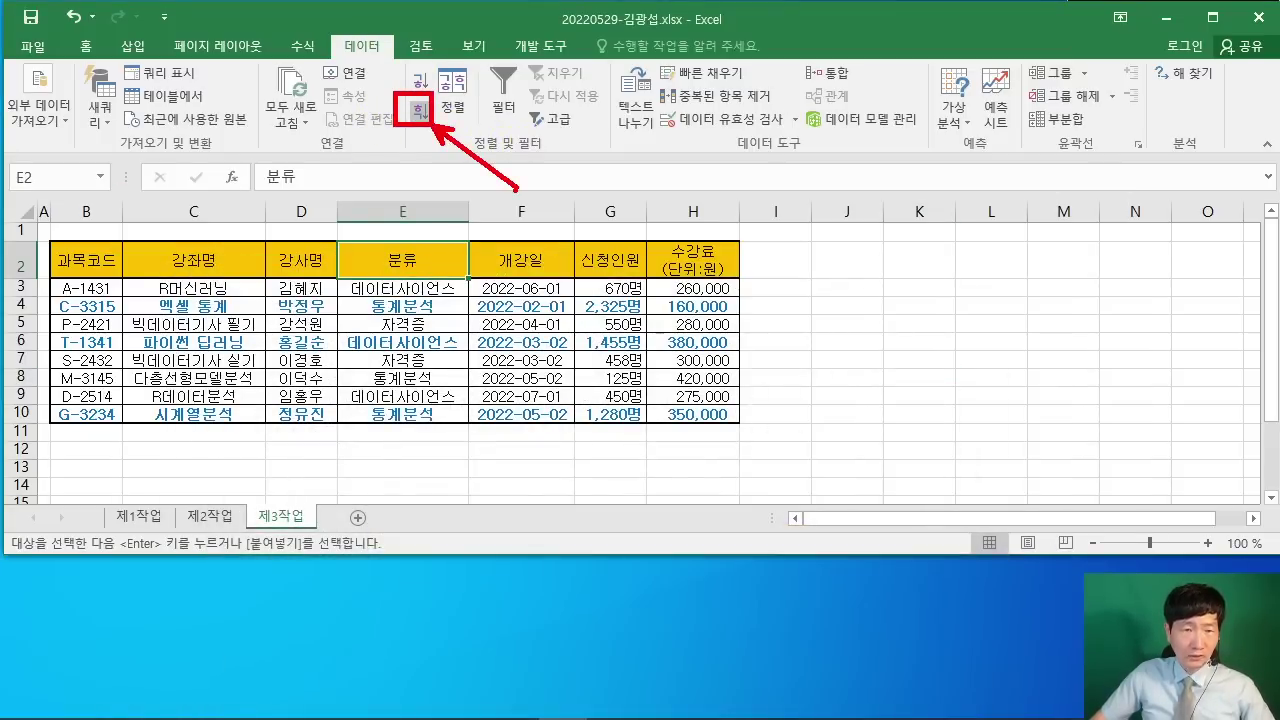
{"action": "left_click", "coordinate": [420, 111]}
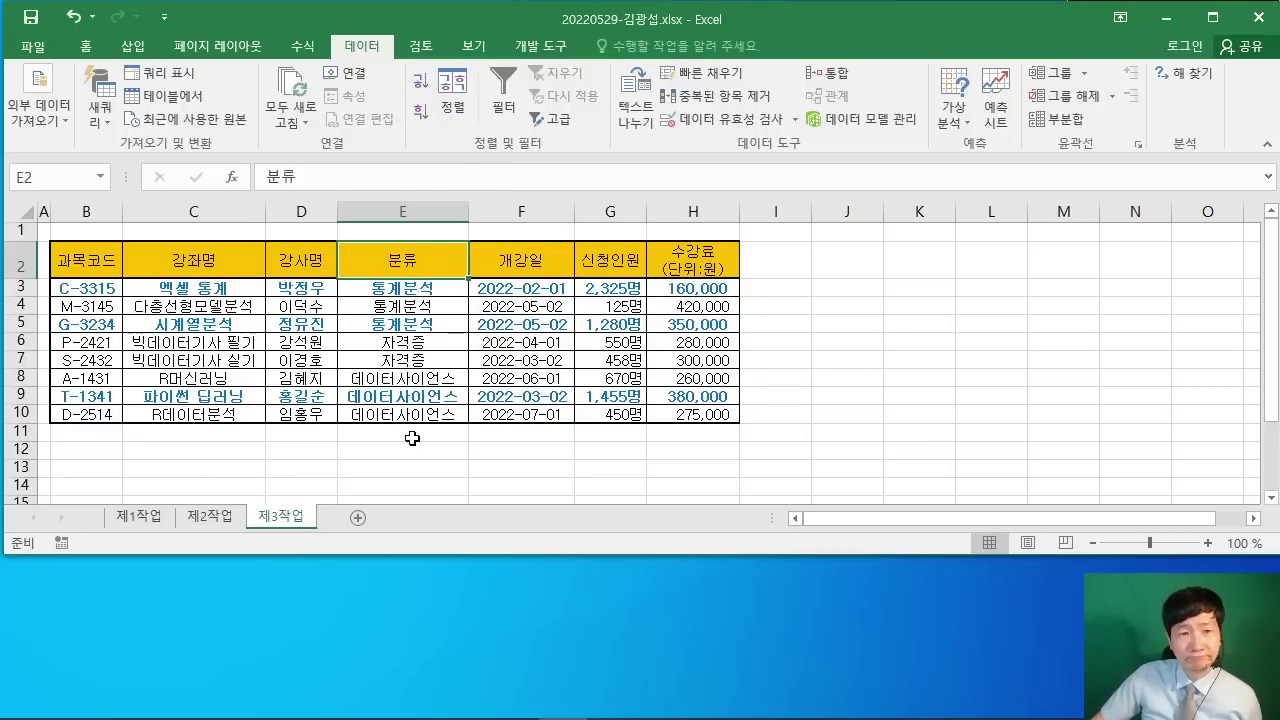
{"action": "left_click", "coordinate": [421, 82]}
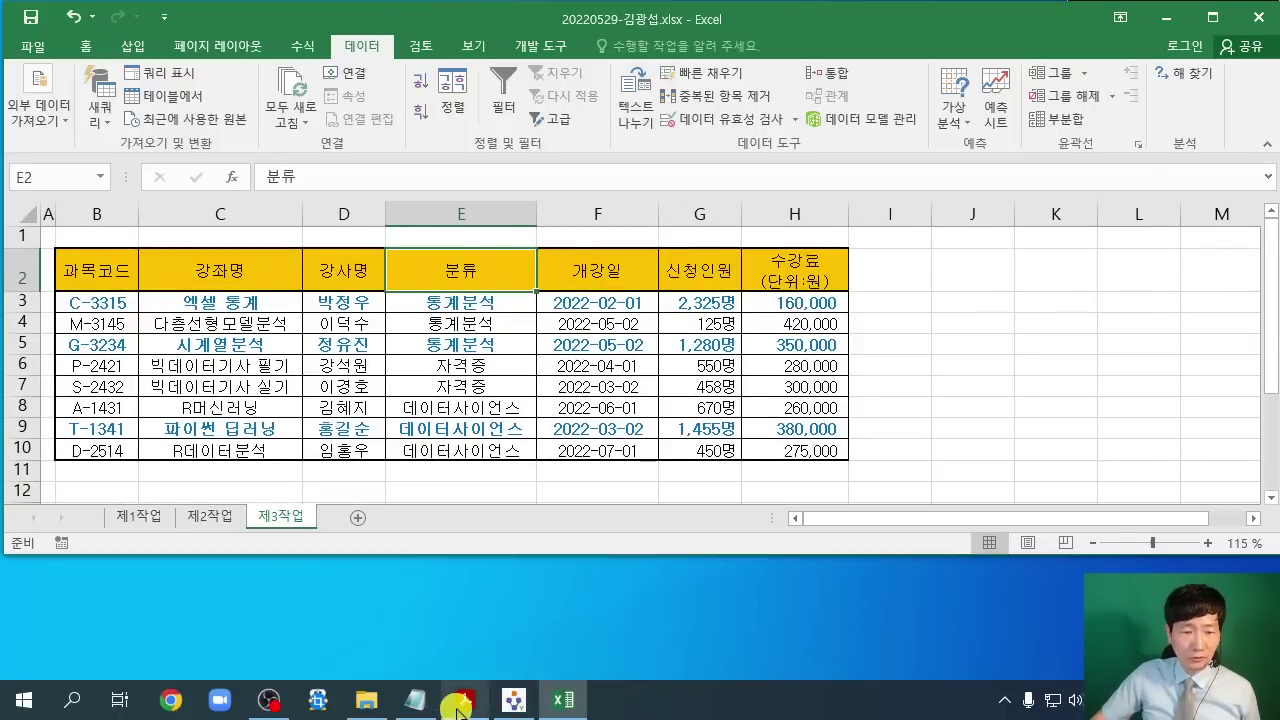
Step: Restore the PDF to a smaller window and mark condition 1: count 강좌명, then average 신청인원
{"action": "left_click", "coordinate": [464, 699]}
{"action": "scroll", "coordinate": [493, 524], "scroll_direction": "up", "scroll_amount": 1}
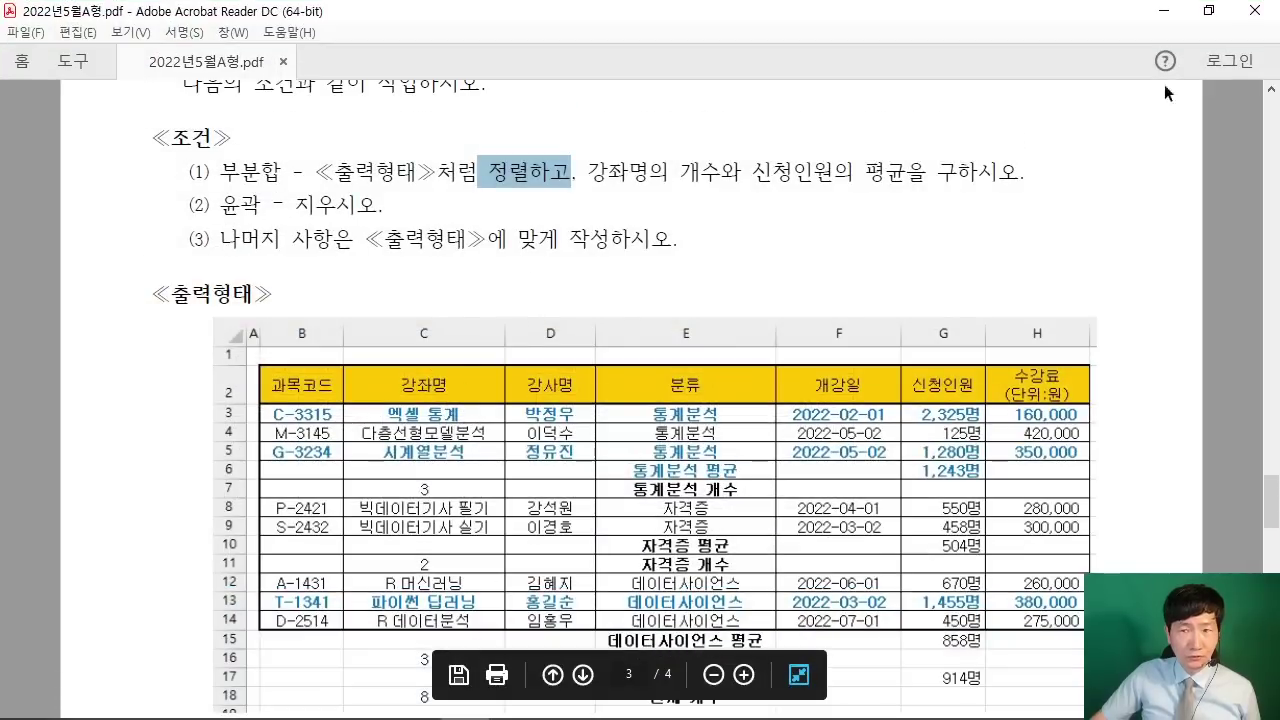
{"action": "left_click", "coordinate": [1208, 10]}
{"action": "scroll", "coordinate": [540, 565], "scroll_direction": "down", "scroll_amount": 2}
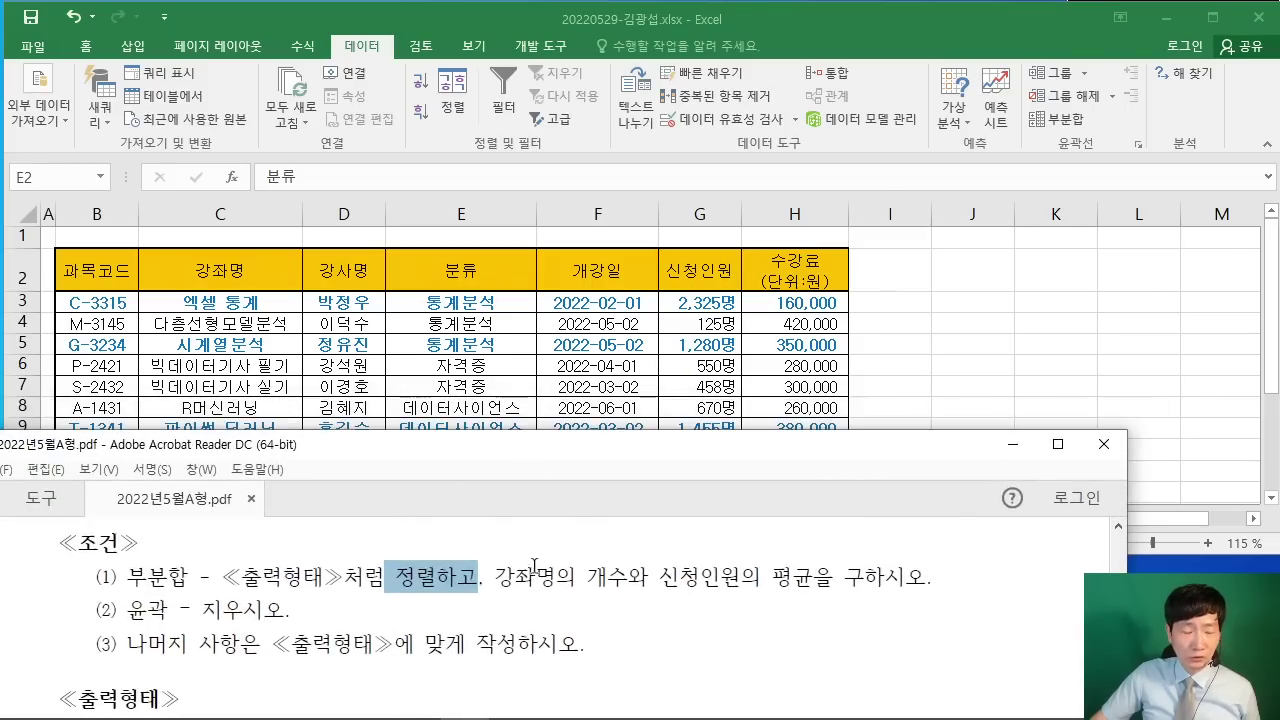
{"action": "left_click_drag", "start_coordinate": [496, 612], "coordinate": [824, 612]}
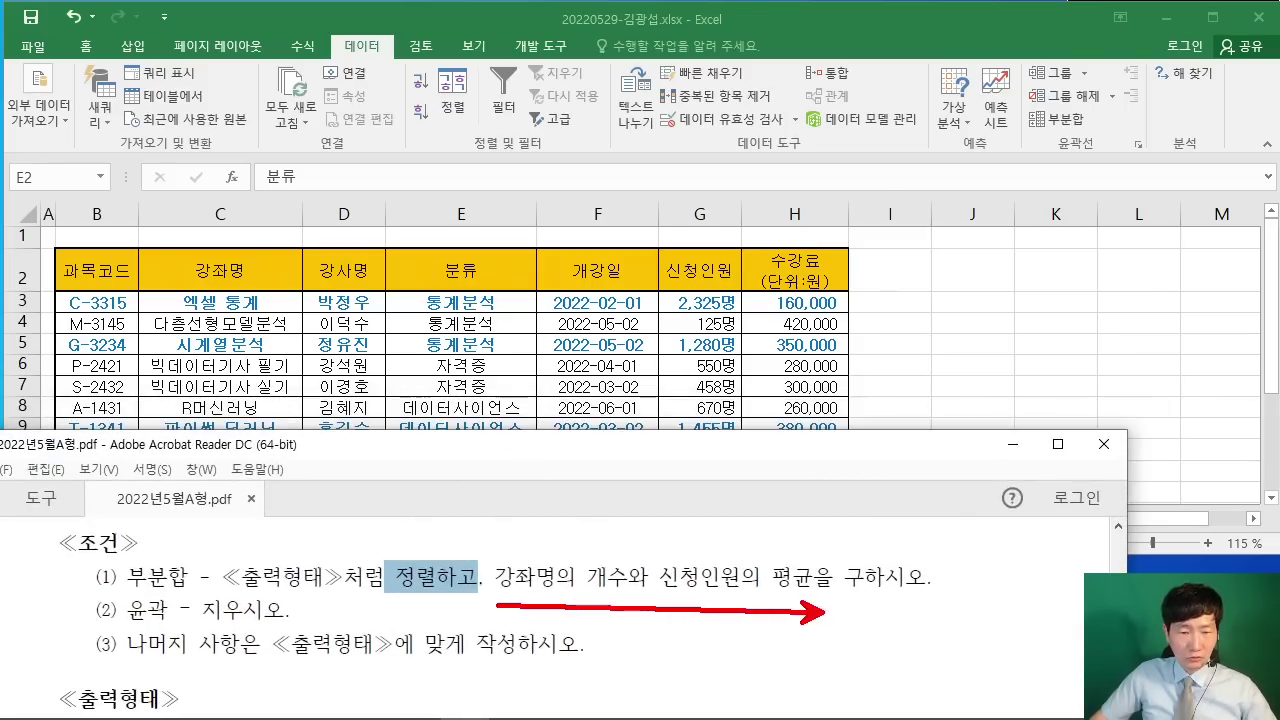
{"action": "left_click_drag", "start_coordinate": [519, 506], "coordinate": [534, 552]}
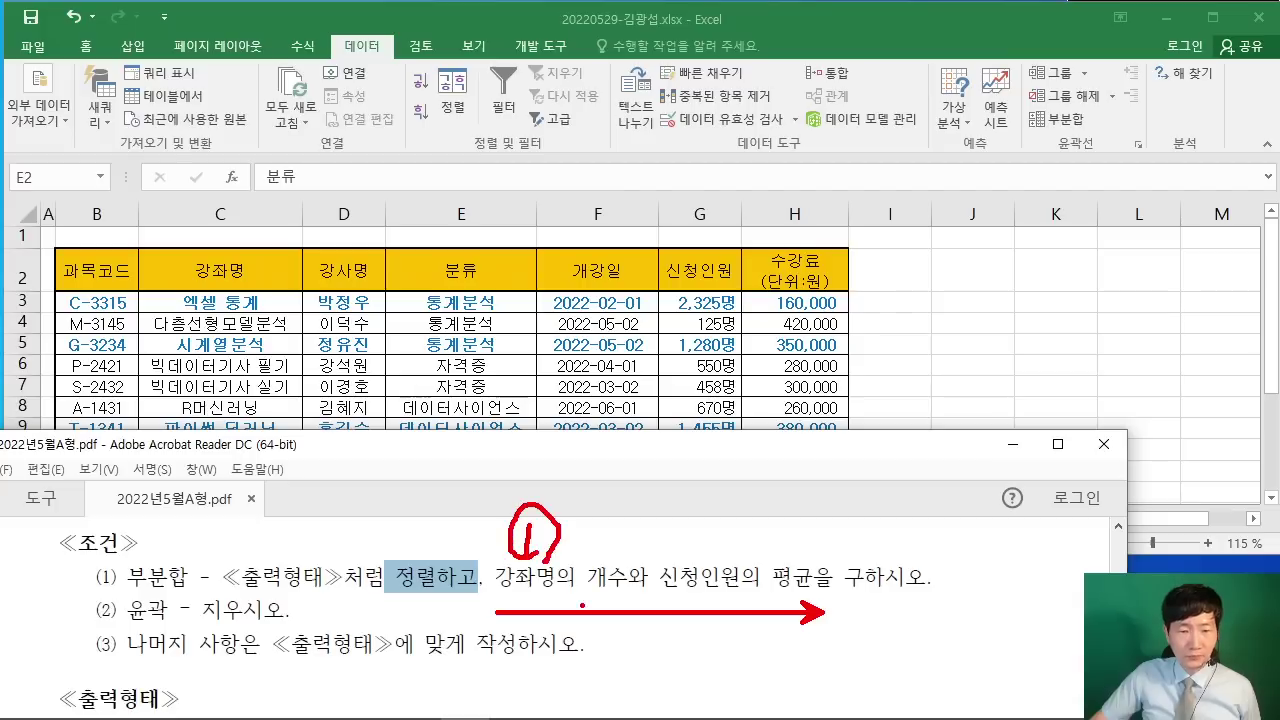
{"action": "left_click_drag", "start_coordinate": [712, 480], "coordinate": [748, 545]}
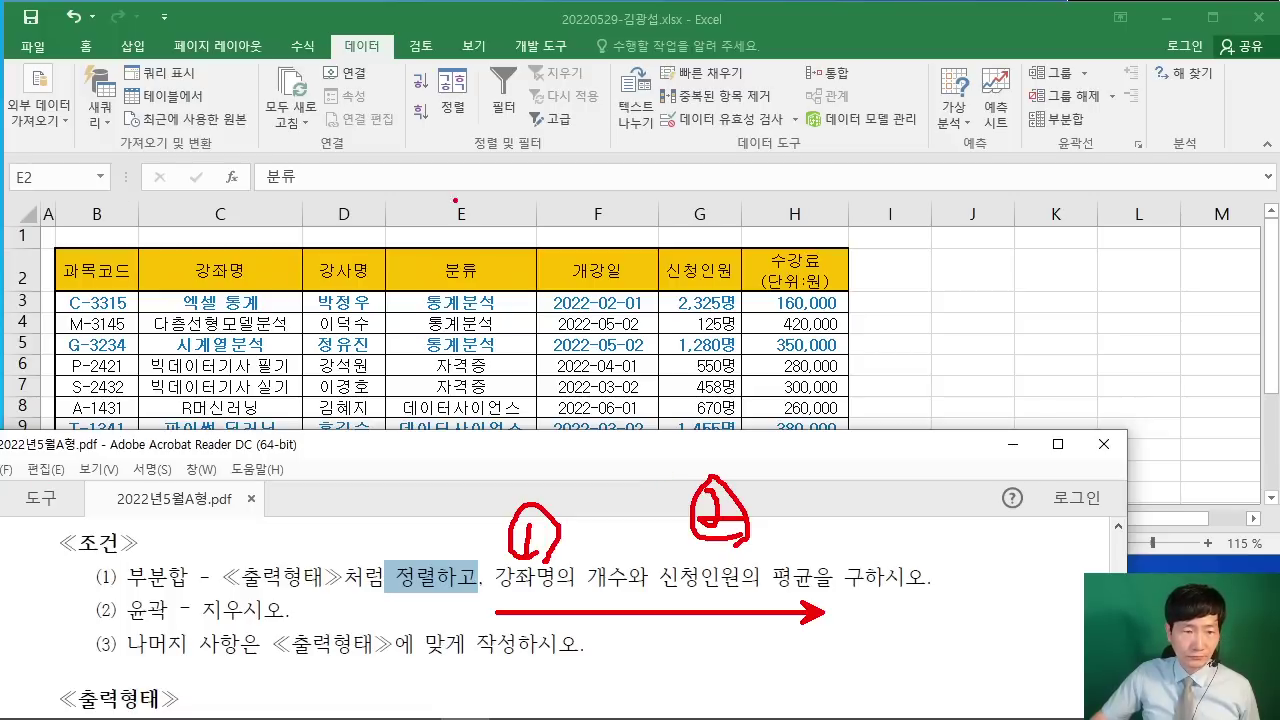
{"action": "key", "text": "Escape"}
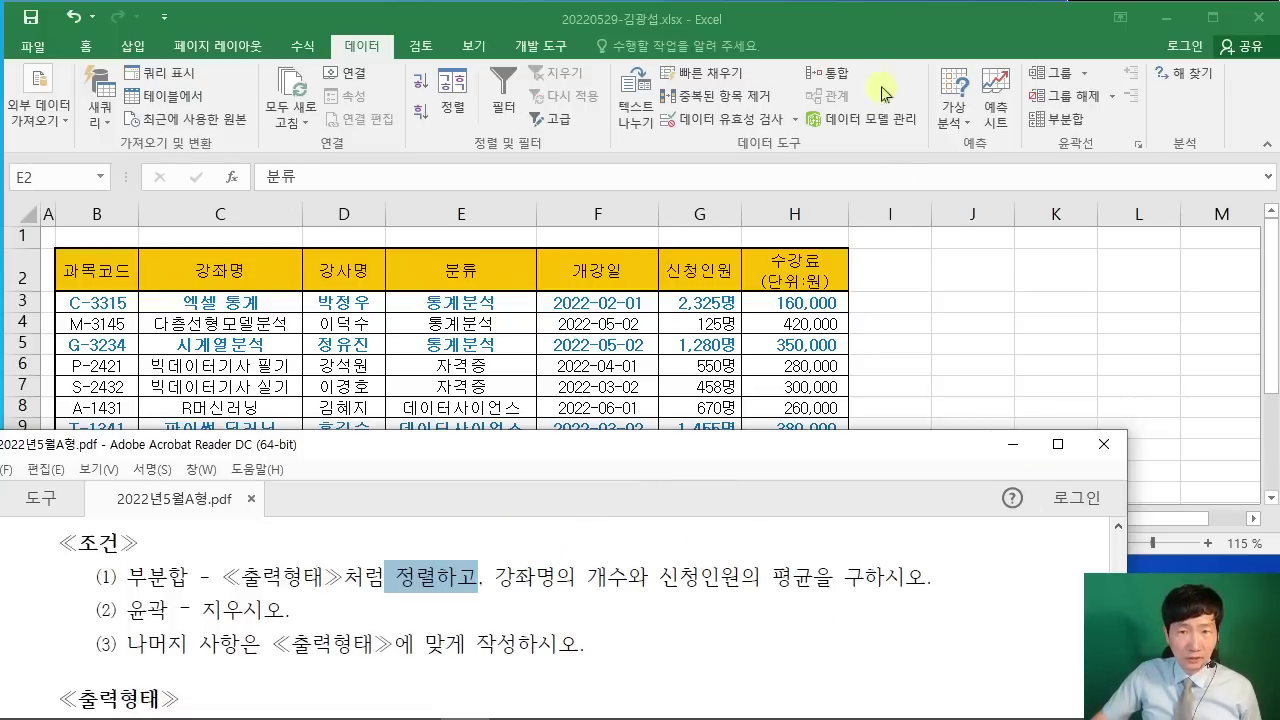
Step: Bring the Excel workbook back in front and mark the Subtotal command on the Data ribbon
{"action": "left_click", "coordinate": [882, 93]}
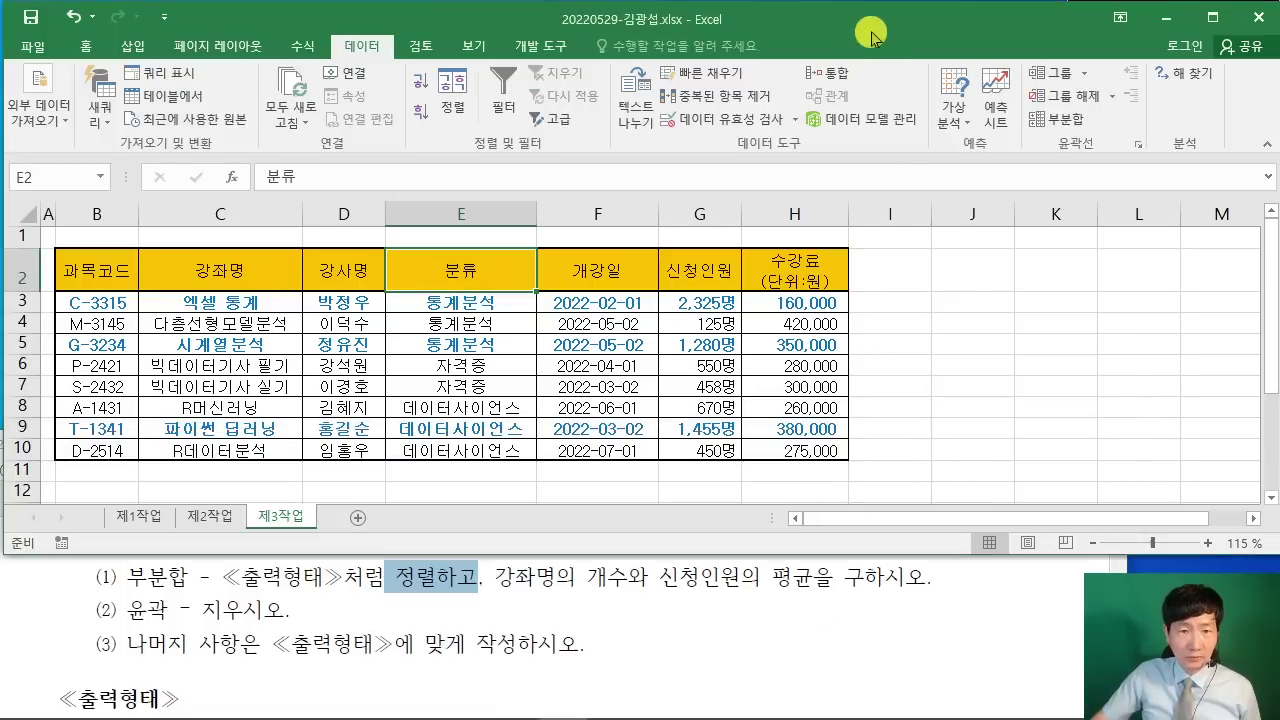
{"action": "left_click", "coordinate": [1050, 122]}
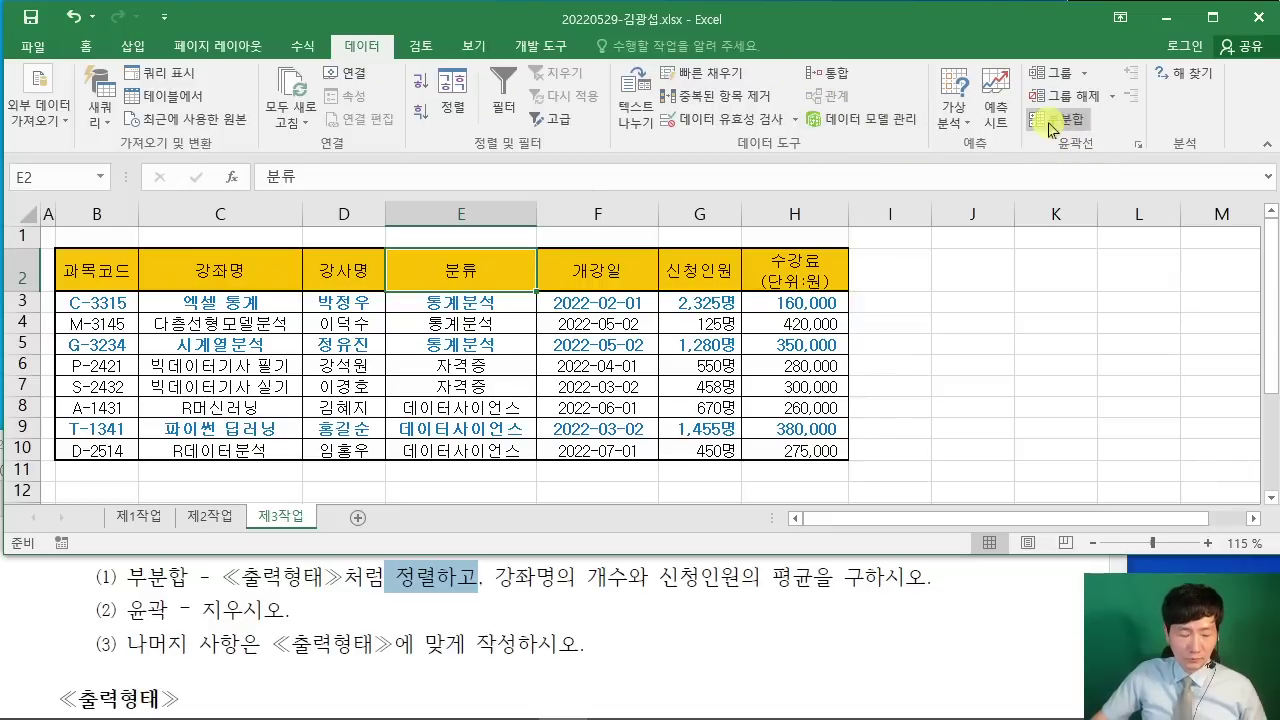
{"action": "left_click_drag", "start_coordinate": [1024, 102], "coordinate": [1052, 134]}
{"action": "left_click_drag", "start_coordinate": [994, 194], "coordinate": [1040, 134]}
Step: Open the Subtotal dialog, move it aside, and group subtotals at each change in 분류
{"action": "key", "text": "Escape"}
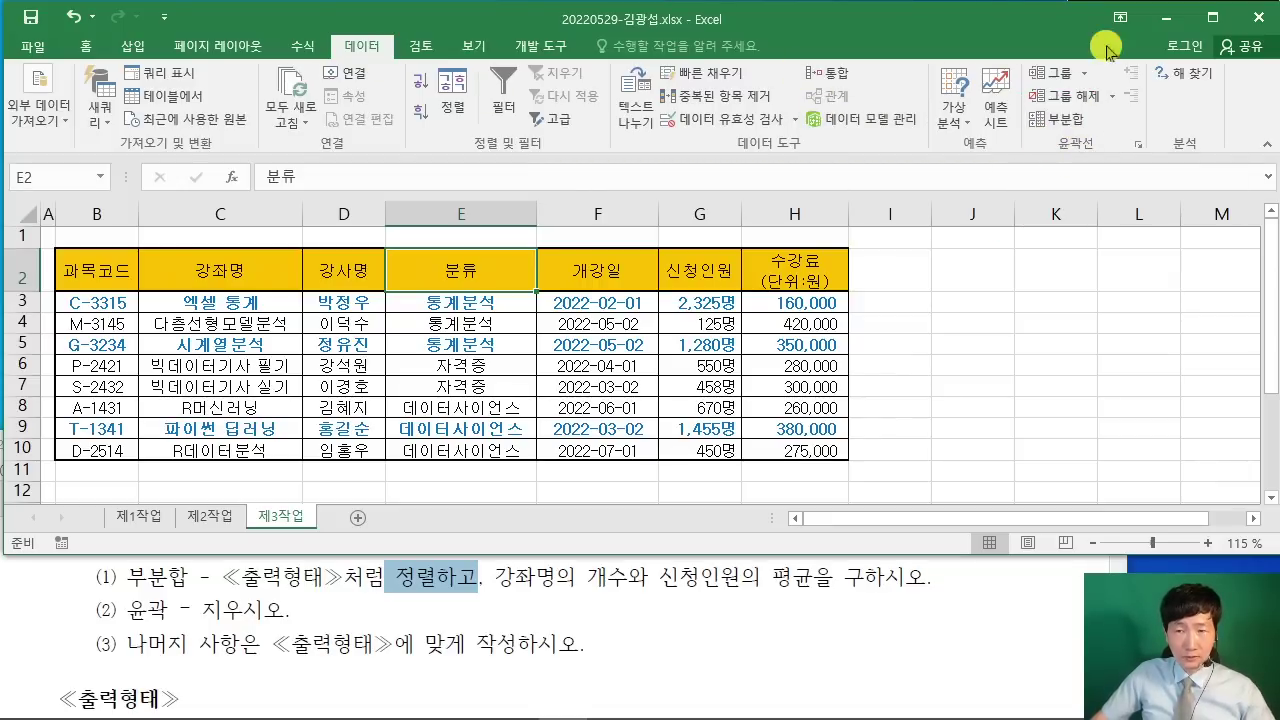
{"action": "left_click", "coordinate": [1054, 128]}
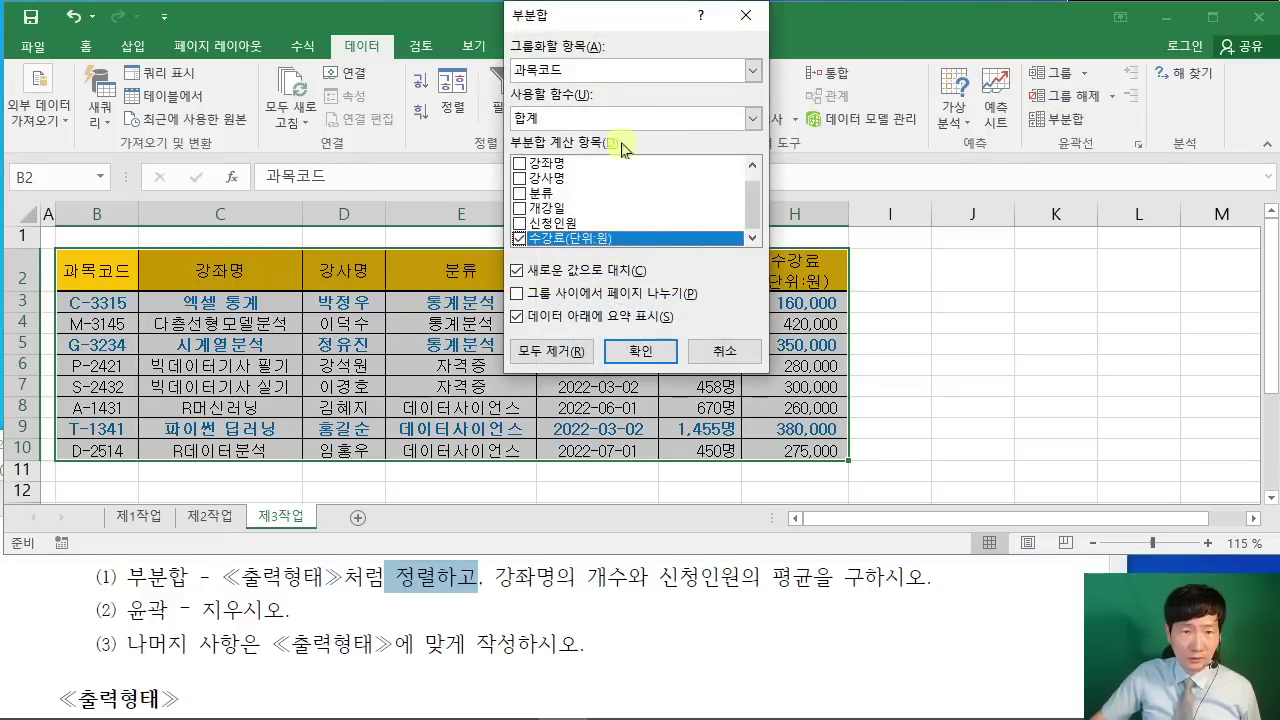
{"action": "left_click_drag", "start_coordinate": [612, 12], "coordinate": [851, 66]}
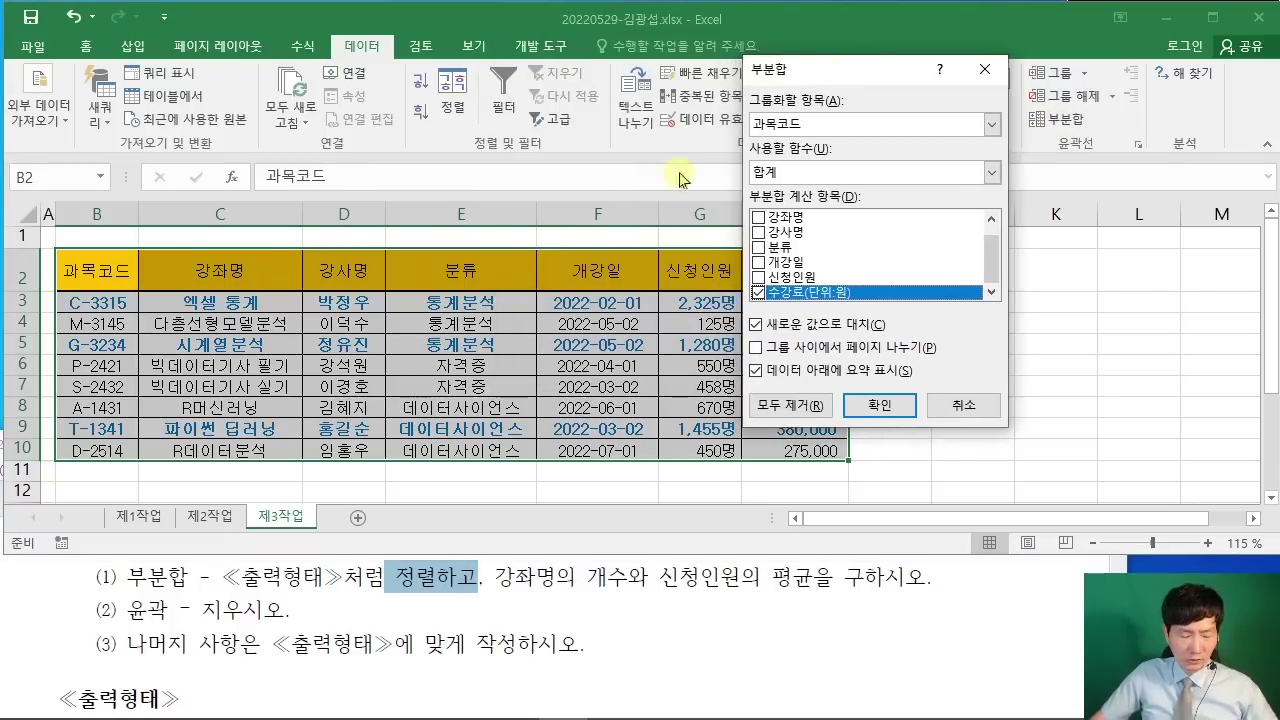
{"action": "mouse_move", "coordinate": [388, 240]}
{"action": "left_mouse_down"}
{"action": "mouse_move", "coordinate": [434, 297]}
{"action": "mouse_move", "coordinate": [538, 305]}
{"action": "left_mouse_up"}
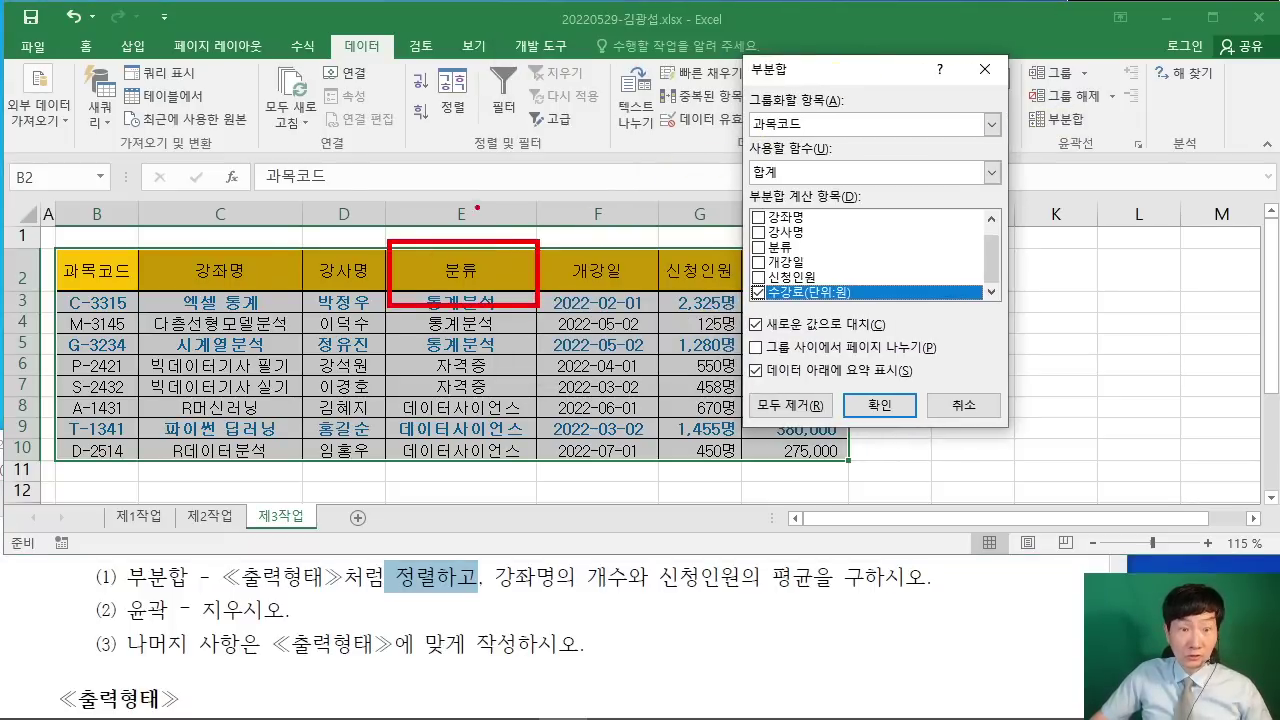
{"action": "left_click_drag", "start_coordinate": [757, 114], "coordinate": [436, 249]}
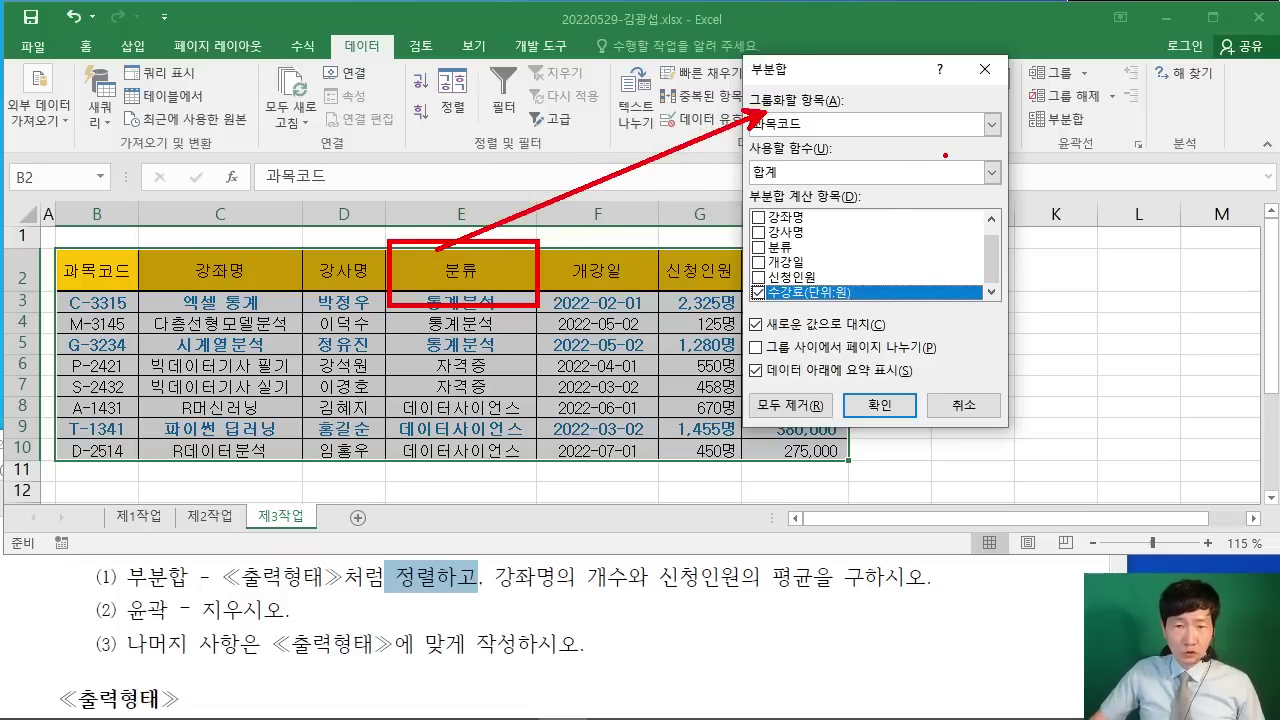
{"action": "key", "text": "Escape"}
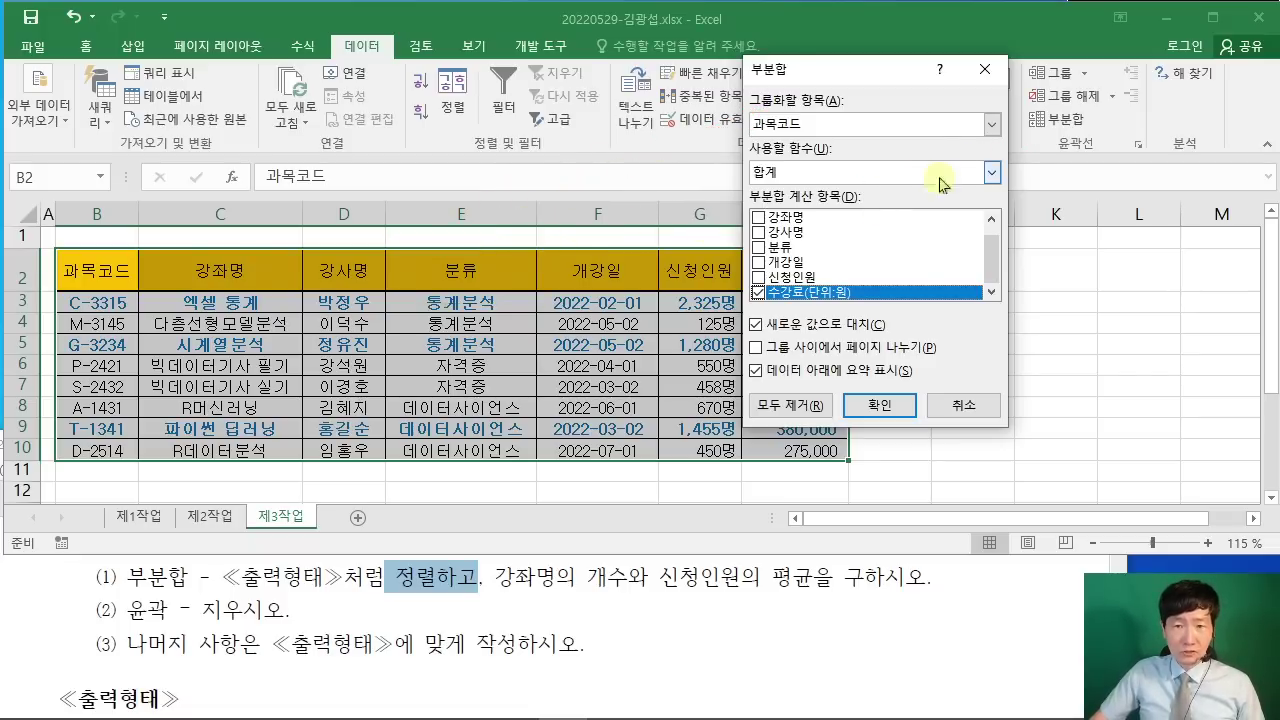
{"action": "left_click", "coordinate": [990, 124]}
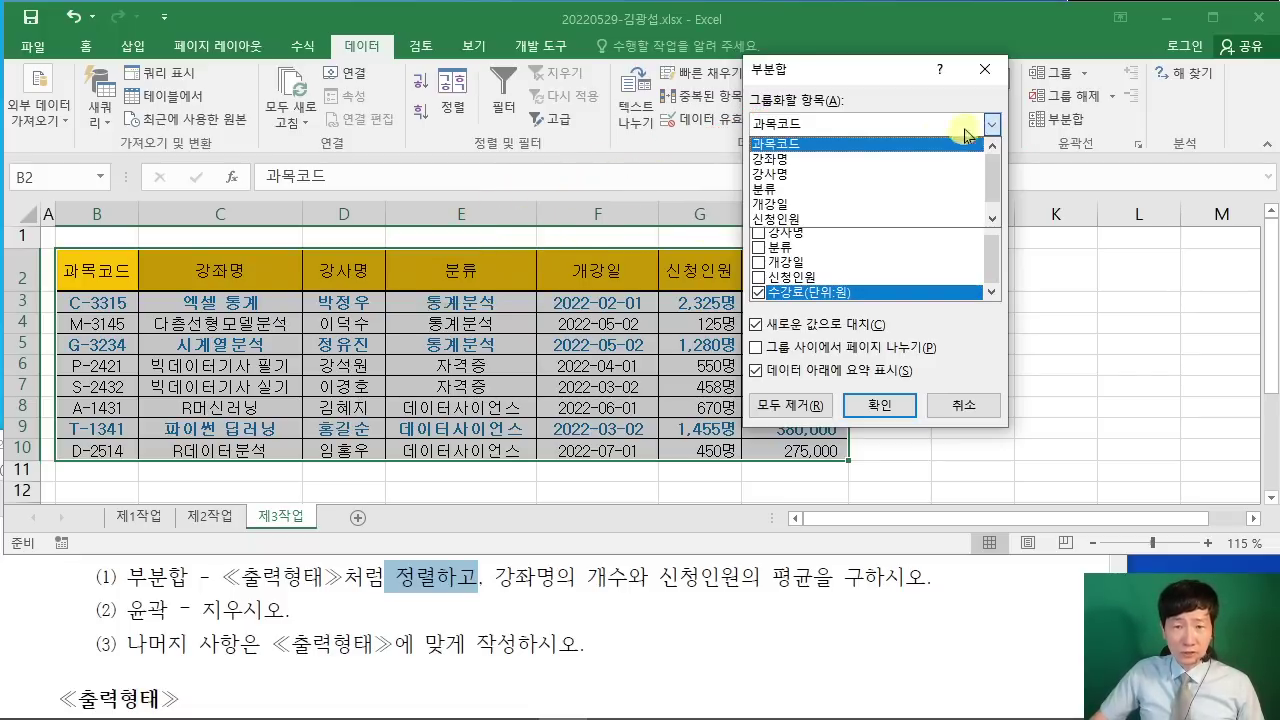
{"action": "left_click", "coordinate": [850, 188]}
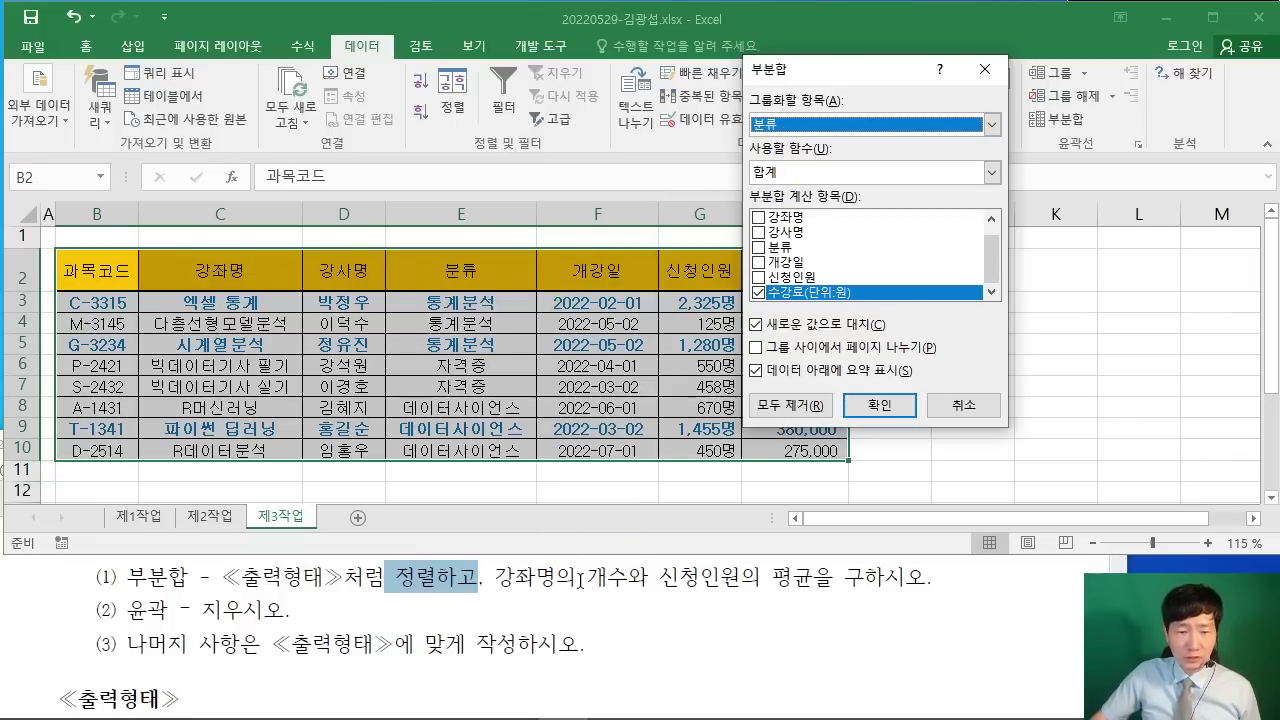
Step: Count 강좌명 only with the 개수 function, leaving 수강료(단위:원) unchecked, and apply
{"action": "double_click", "coordinate": [580, 578]}
{"action": "left_click", "coordinate": [828, 180]}
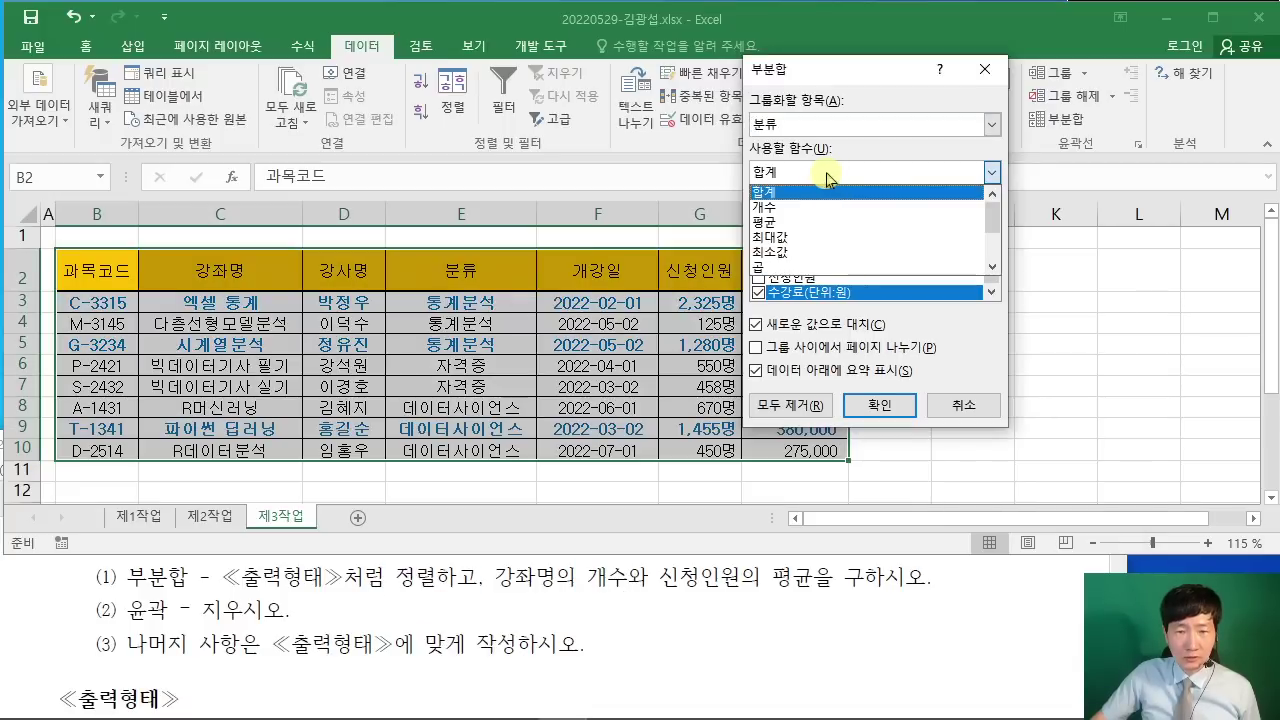
{"action": "left_click", "coordinate": [818, 207]}
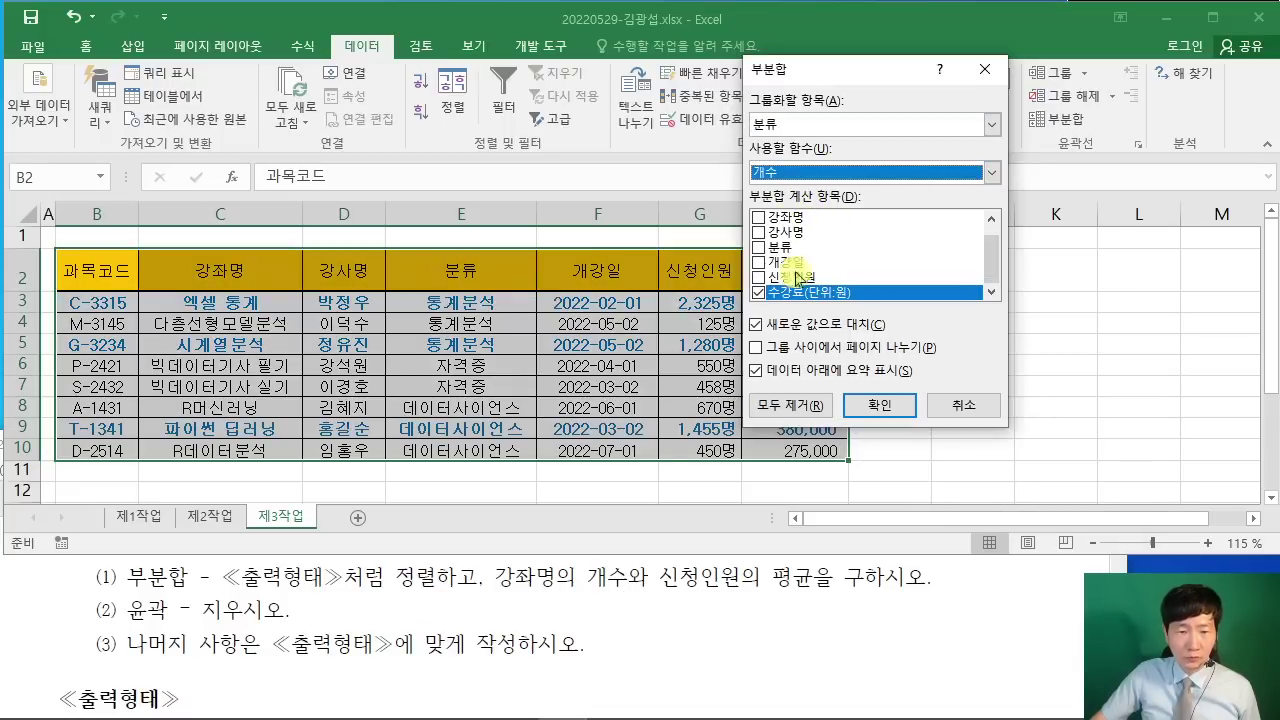
{"action": "left_click", "coordinate": [760, 218]}
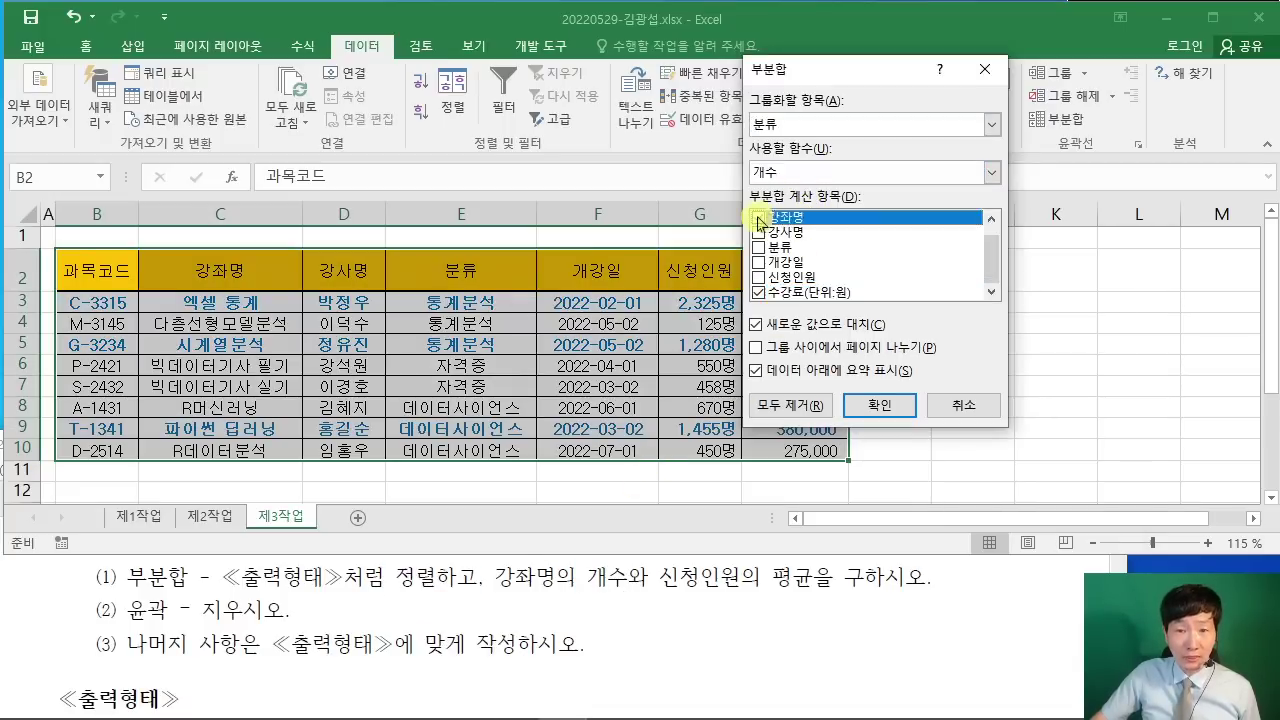
{"action": "left_click", "coordinate": [758, 219]}
{"action": "left_click", "coordinate": [758, 292]}
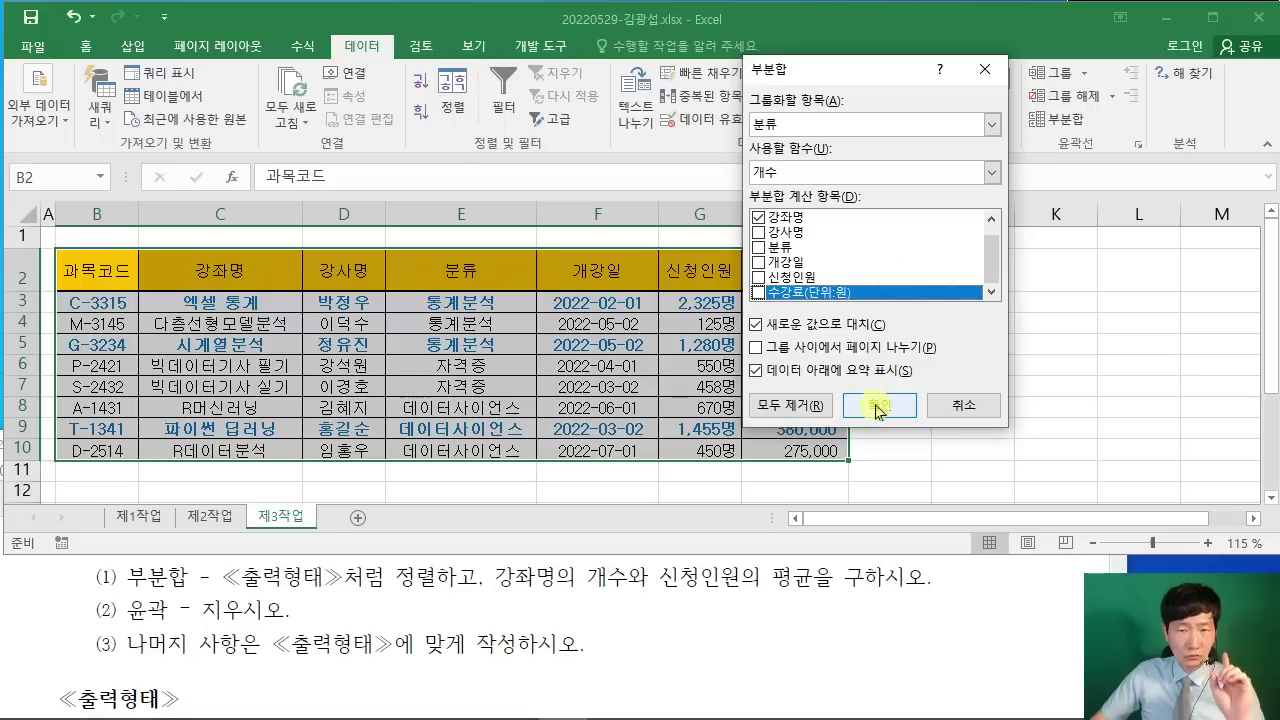
{"action": "left_click", "coordinate": [877, 406]}
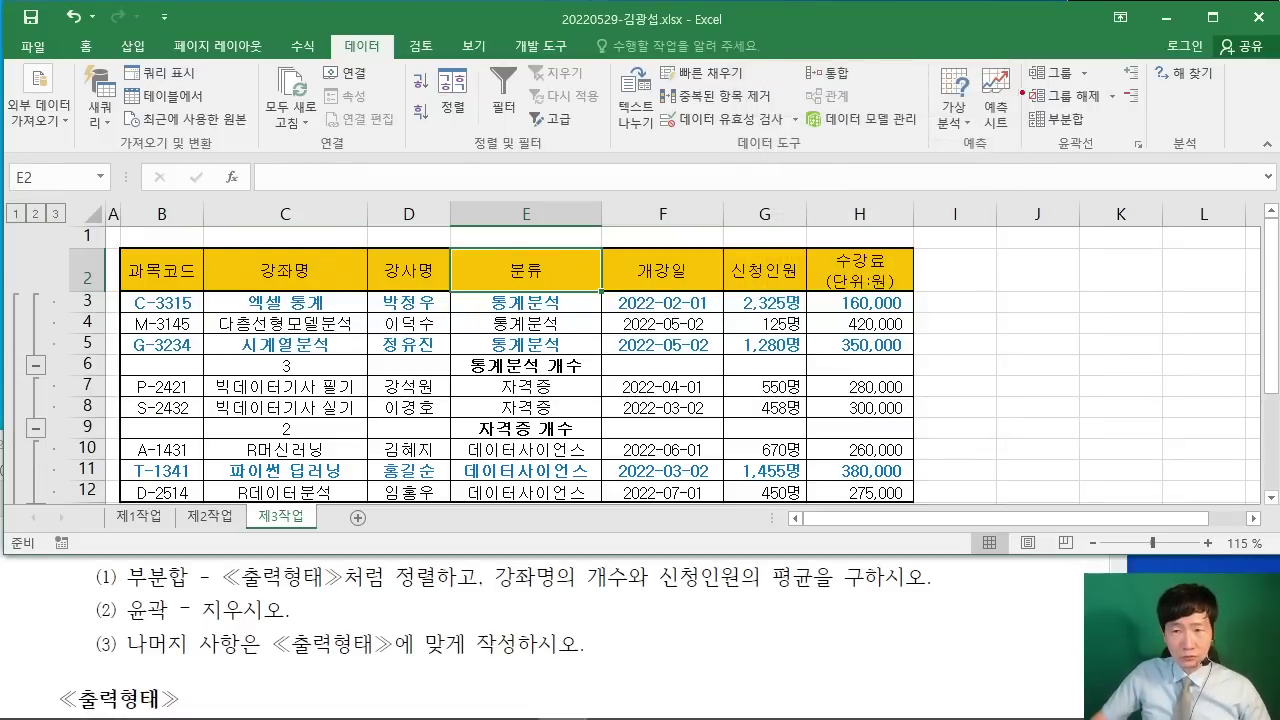
Step: Reopen the Subtotal dialog, move it aside, and mark the average condition in the instructions
{"action": "left_click_drag", "start_coordinate": [1004, 98], "coordinate": [1118, 132]}
{"action": "left_click_drag", "start_coordinate": [905, 278], "coordinate": [1020, 130]}
{"action": "key", "text": "Escape"}
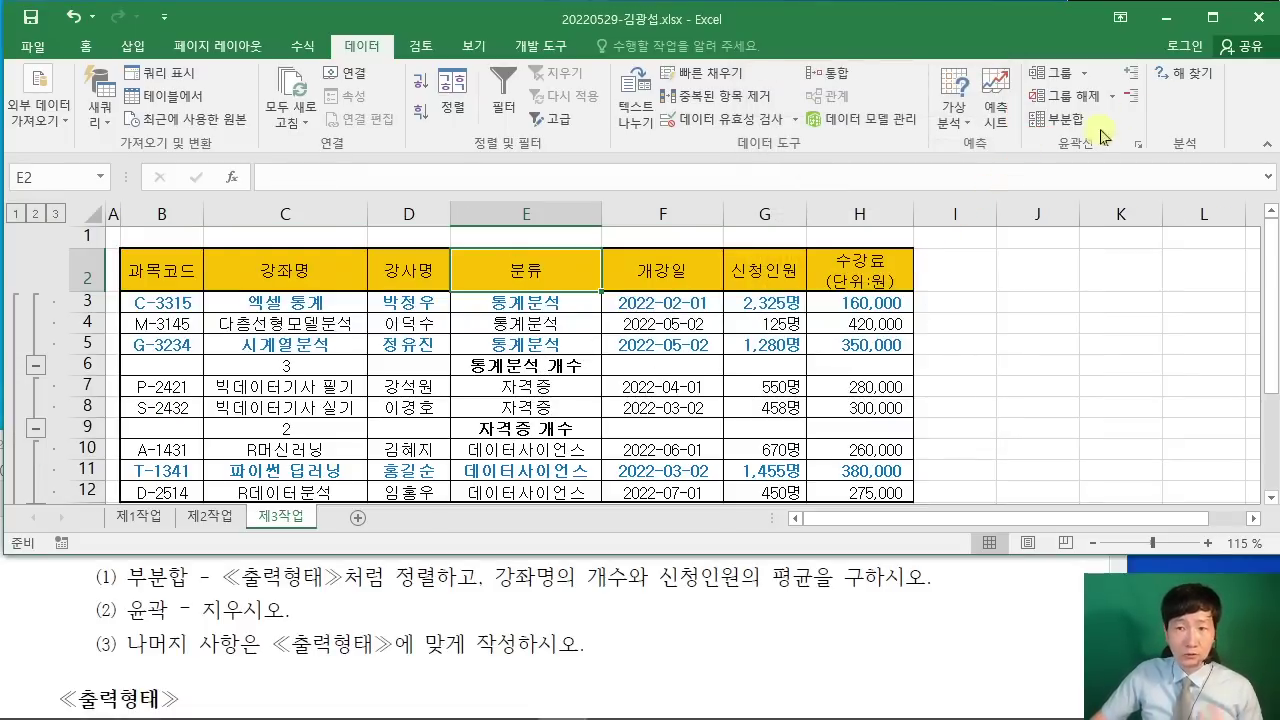
{"action": "left_click", "coordinate": [1058, 119]}
{"action": "left_click_drag", "start_coordinate": [858, 80], "coordinate": [622, 80]}
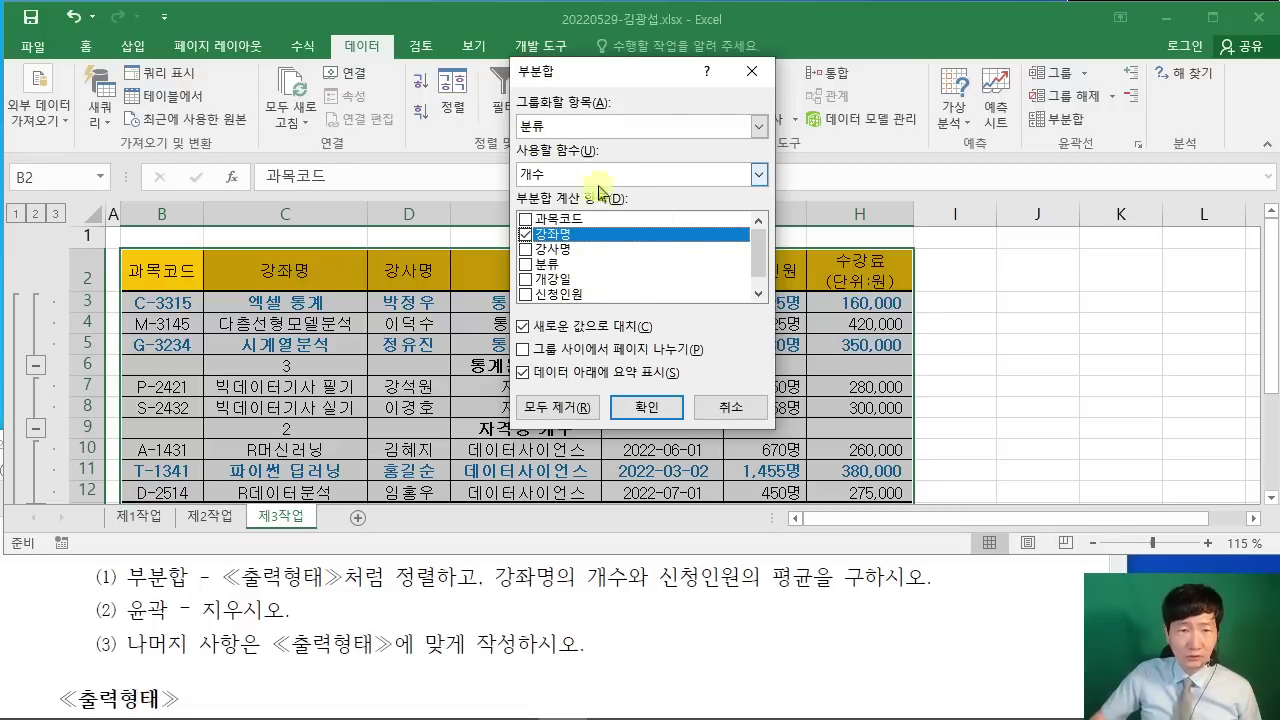
{"action": "left_click_drag", "start_coordinate": [760, 545], "coordinate": [827, 606]}
{"action": "left_click_drag", "start_coordinate": [641, 604], "coordinate": [845, 606]}
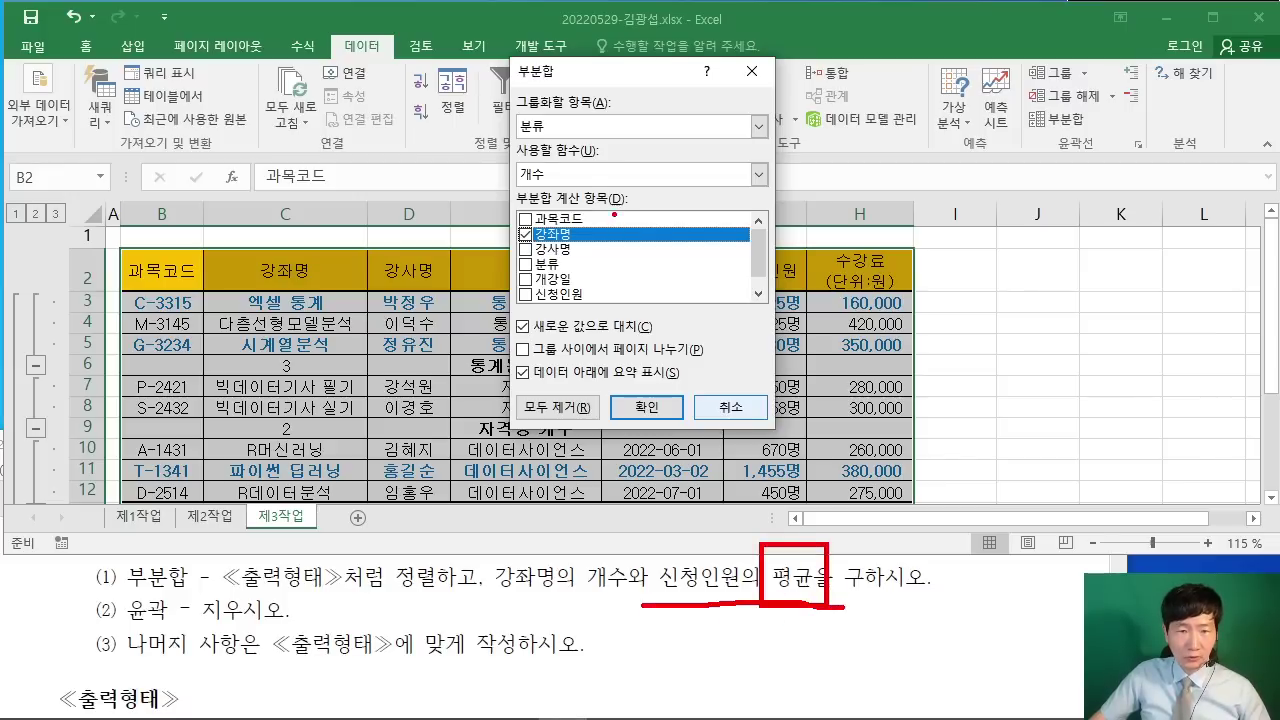
{"action": "mouse_move", "coordinate": [590, 180]}
{"action": "left_mouse_down"}
{"action": "mouse_move", "coordinate": [650, 250]}
{"action": "mouse_move", "coordinate": [805, 560]}
{"action": "mouse_move", "coordinate": [790, 565]}
{"action": "left_mouse_up"}
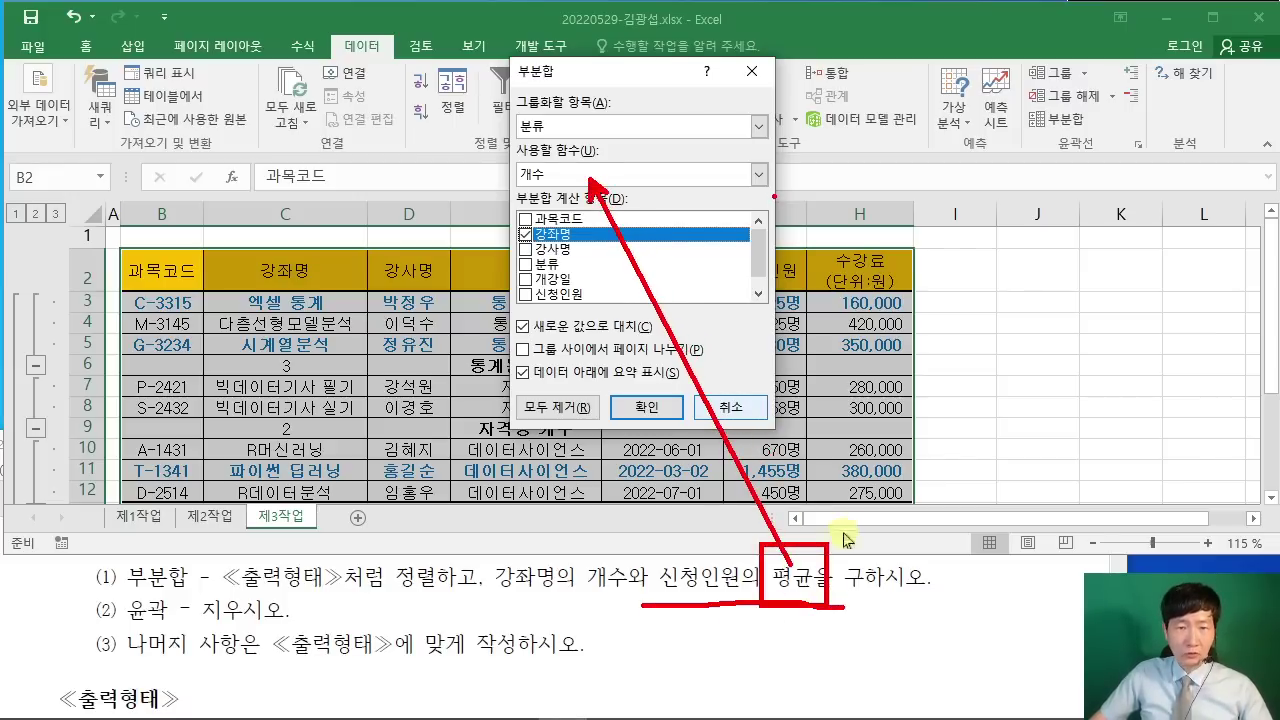
{"action": "key", "text": "Escape"}
Step: Average 신청인원 only with 평균, unchecking 새로운 값으로 대치 to keep the count rows, and apply
{"action": "left_click", "coordinate": [758, 174]}
{"action": "left_click", "coordinate": [660, 220]}
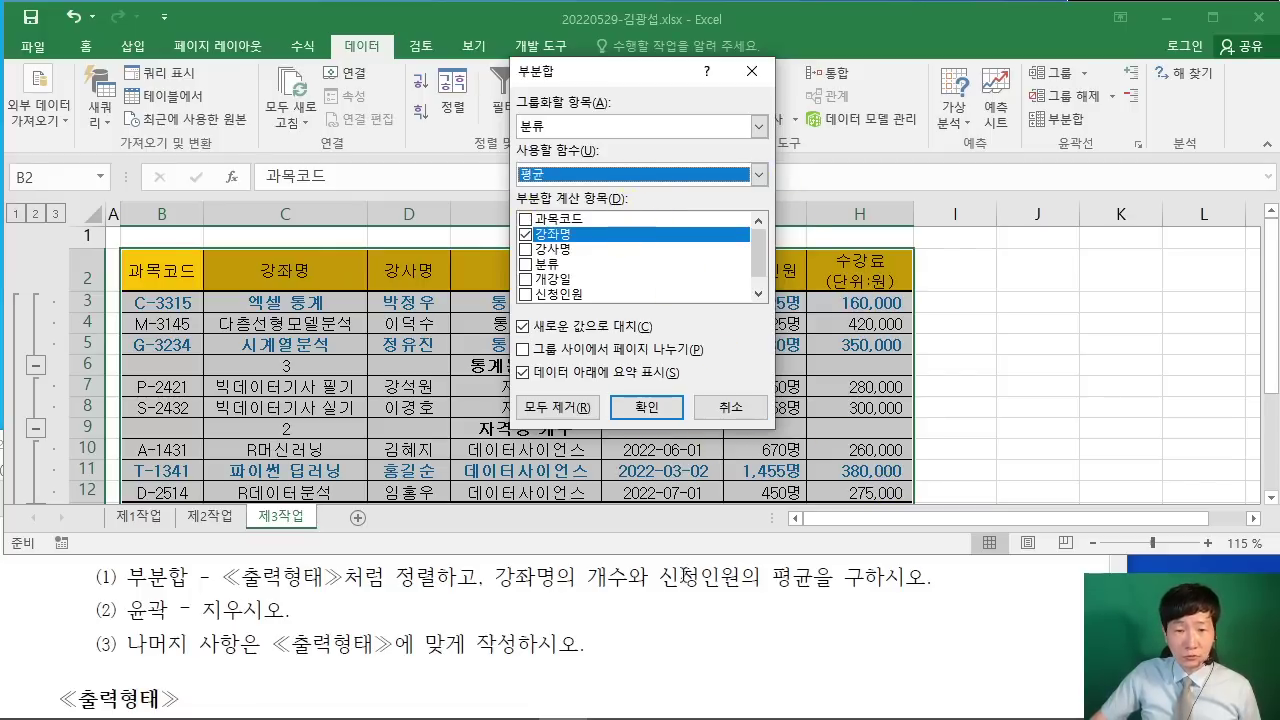
{"action": "left_click", "coordinate": [524, 234]}
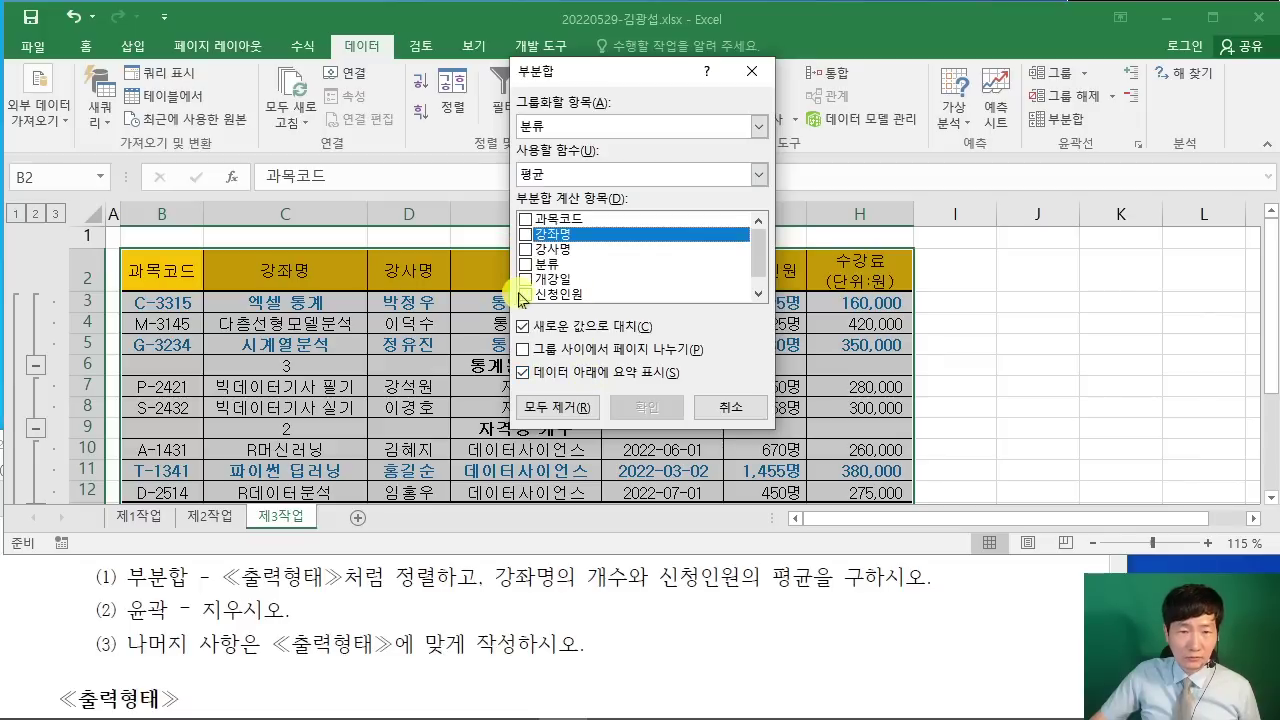
{"action": "left_click", "coordinate": [524, 294]}
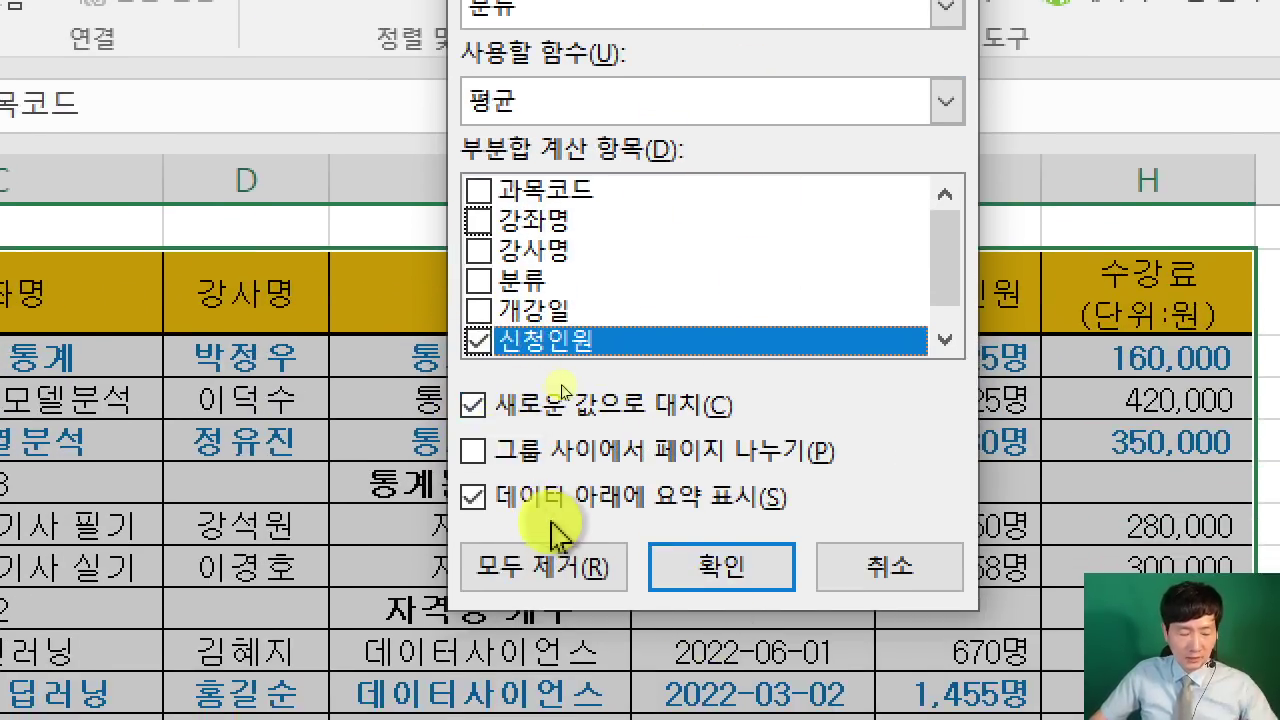
{"action": "left_click", "coordinate": [494, 414]}
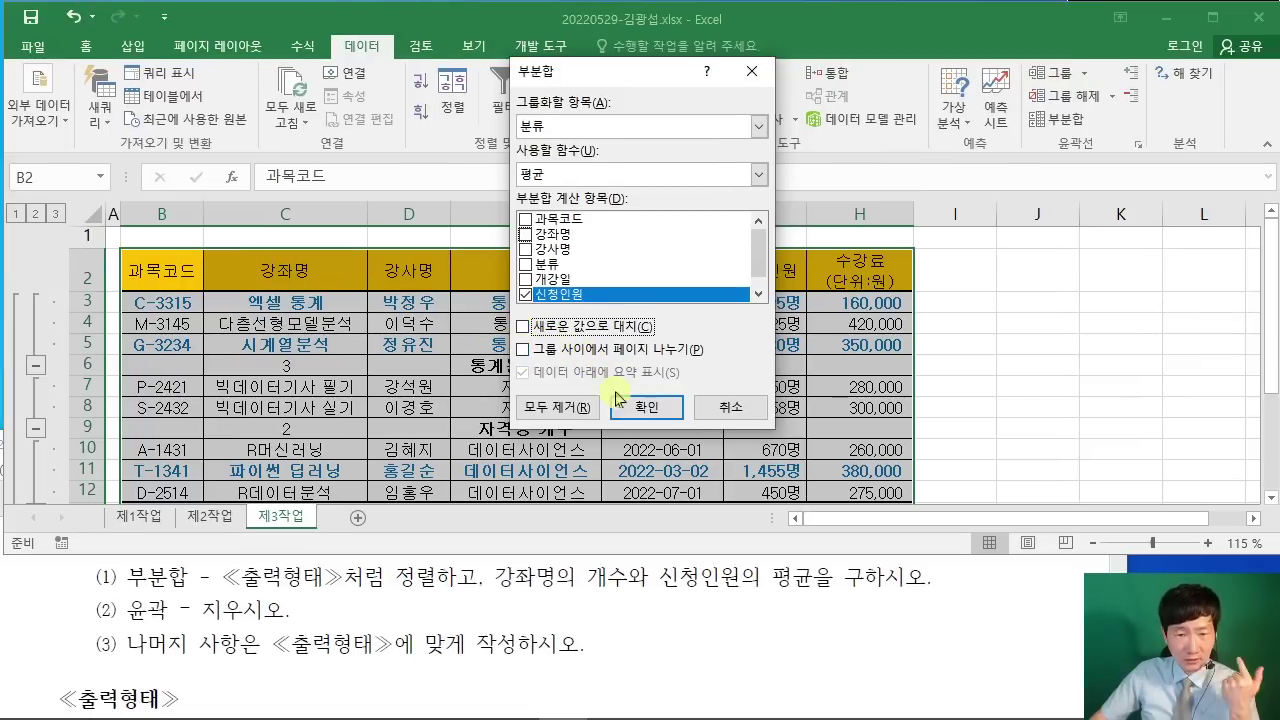
{"action": "left_click", "coordinate": [647, 415]}
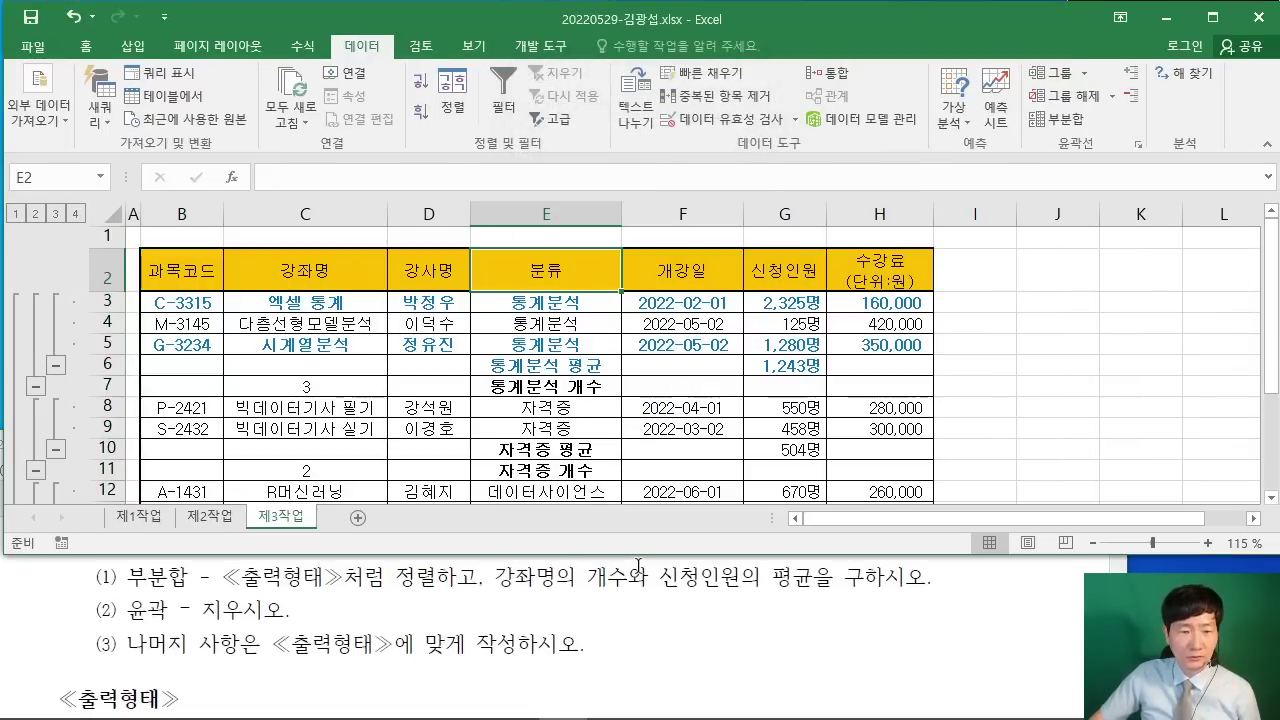
Step: Clear the outline from the subtotalled table via 그룹 해제 > 윤곽 지우기
{"action": "left_click_drag", "start_coordinate": [128, 610], "coordinate": [302, 609]}
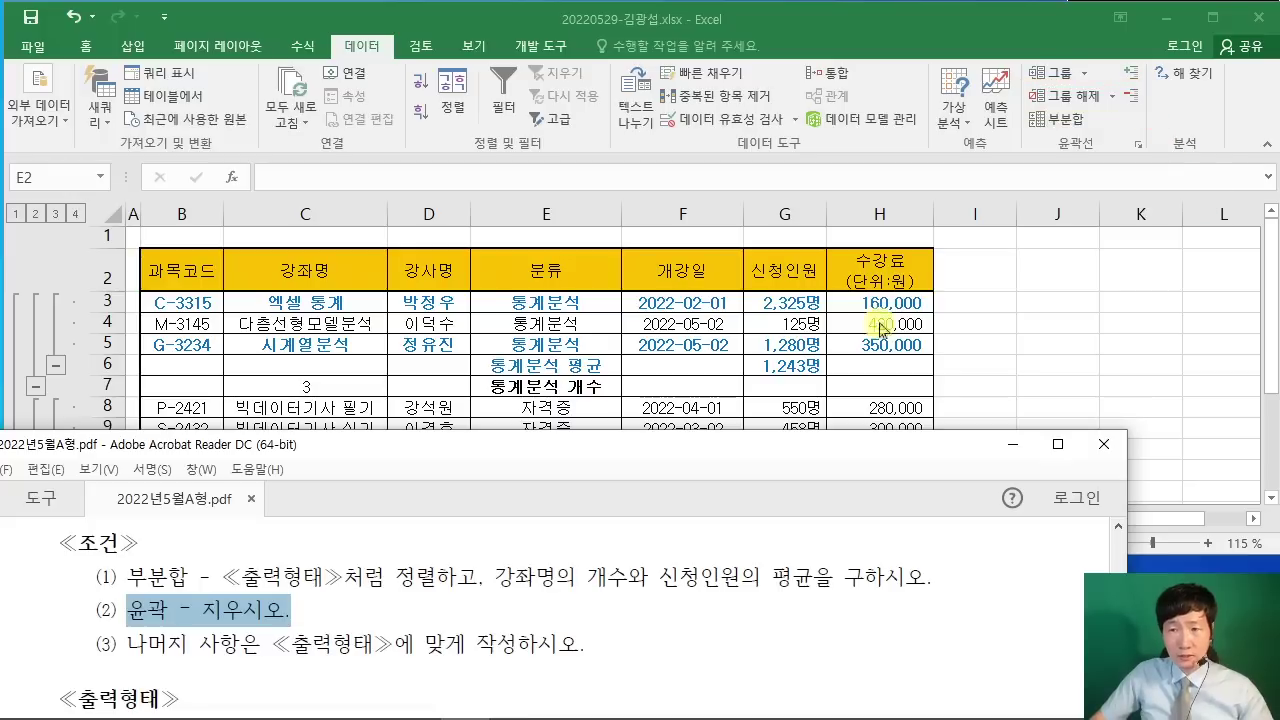
{"action": "left_click", "coordinate": [1110, 97]}
{"action": "left_click", "coordinate": [1112, 98]}
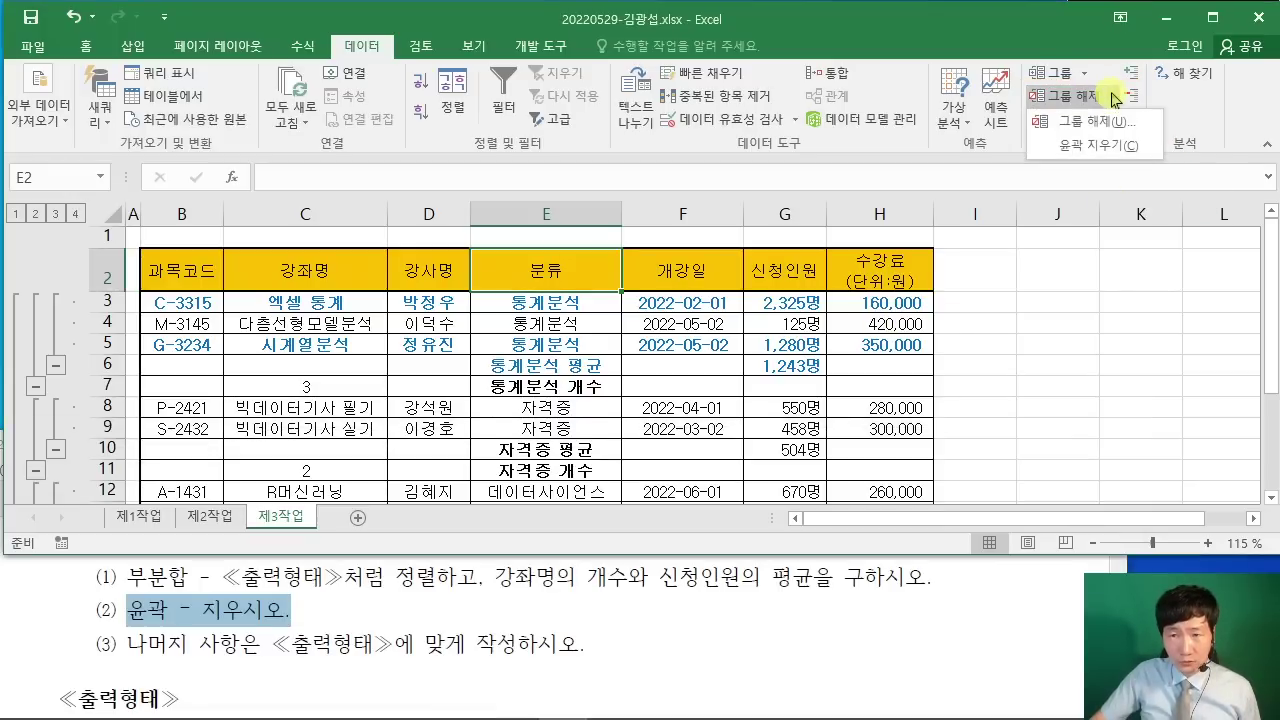
{"action": "left_click", "coordinate": [1118, 148]}
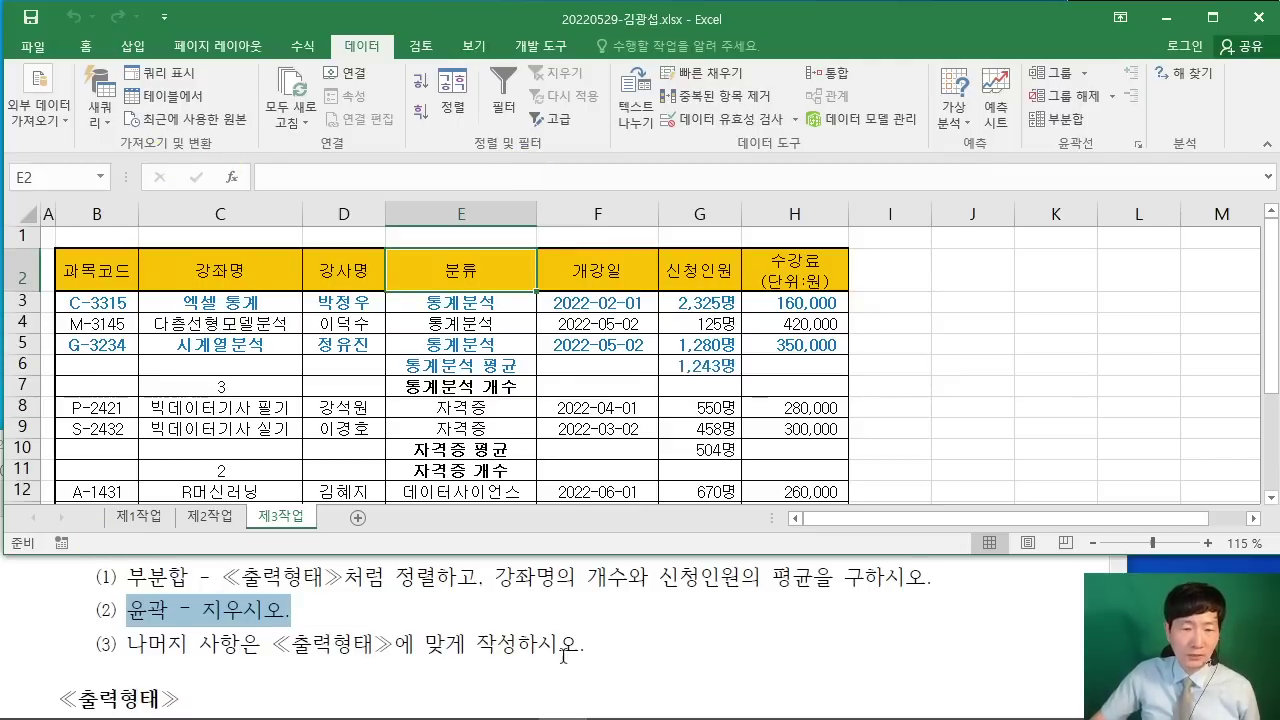
Step: Deselect the table by clicking empty cells, then bring the exam instructions PDF forward
{"action": "left_click", "coordinate": [1056, 407]}
{"action": "scroll", "coordinate": [1036, 406], "scroll_direction": "down", "scroll_amount": 3}
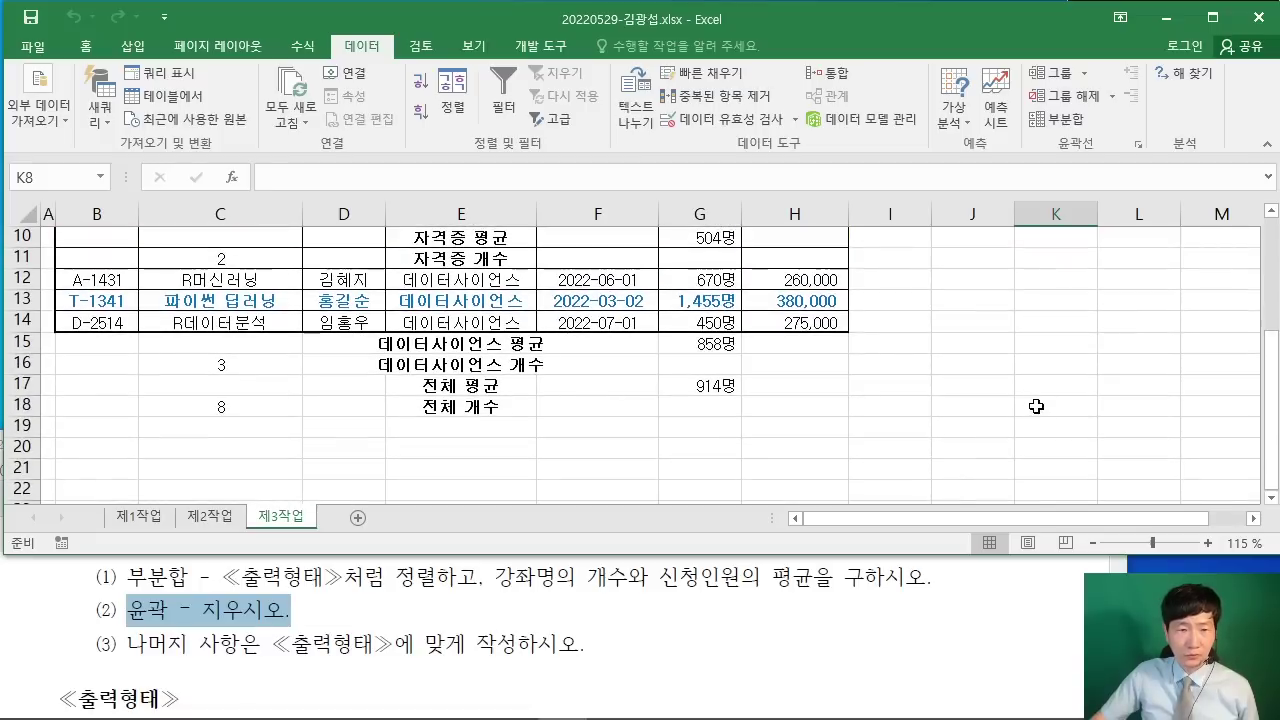
{"action": "scroll", "coordinate": [1032, 403], "scroll_direction": "up", "scroll_amount": 3}
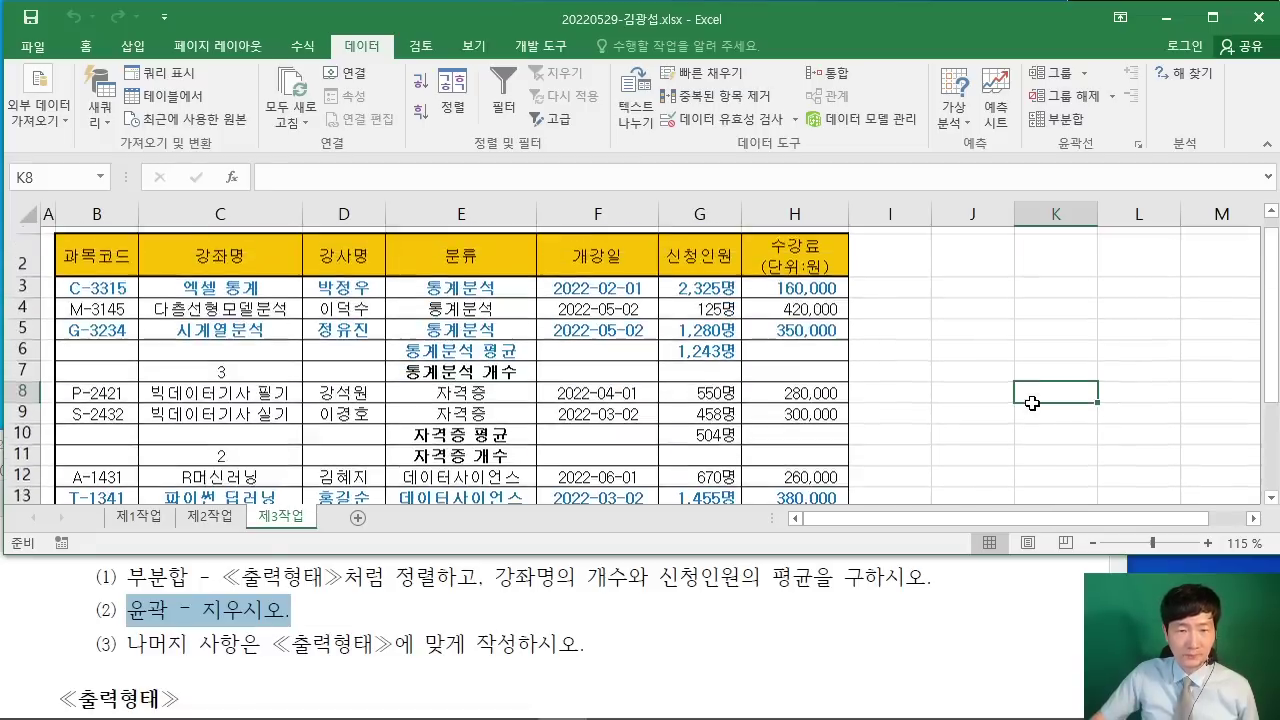
{"action": "left_click", "coordinate": [960, 425]}
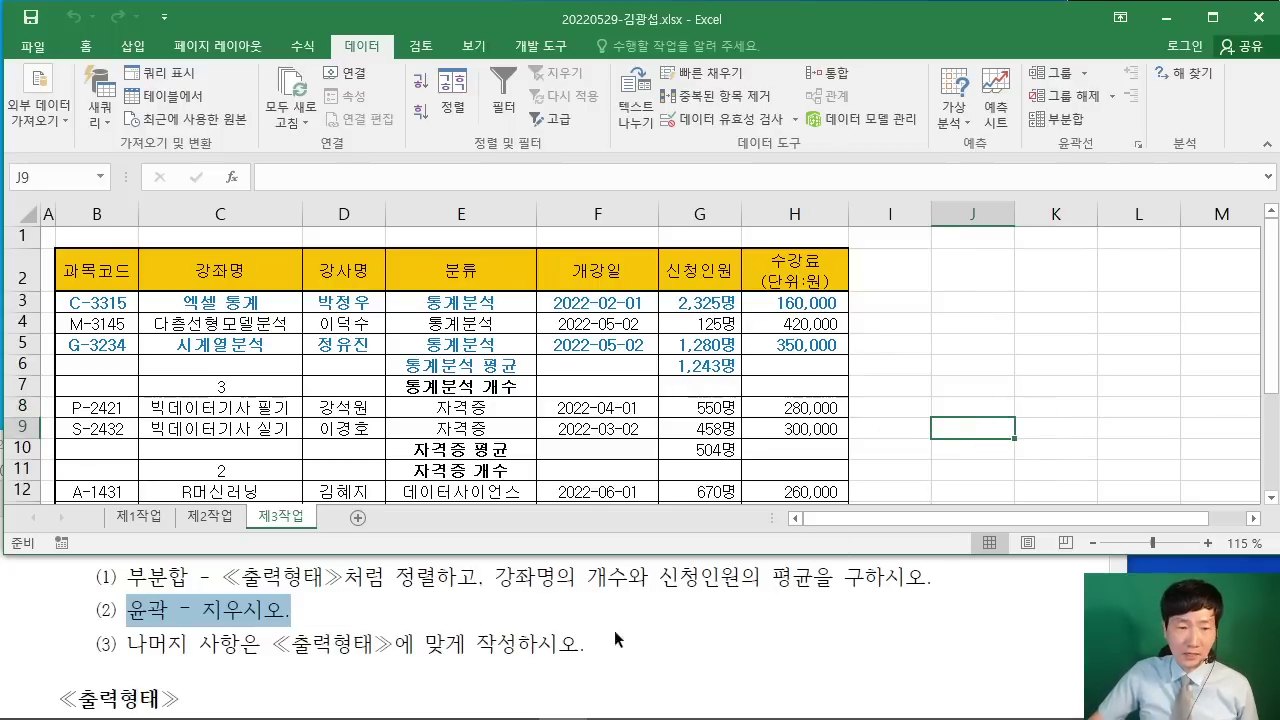
{"action": "left_click", "coordinate": [831, 630]}
Step: Maximize the PDF and highlight the 제4작업 chart conditions, including the 제1작업 sheet instruction
{"action": "scroll", "coordinate": [1055, 469], "scroll_direction": "down", "scroll_amount": 5}
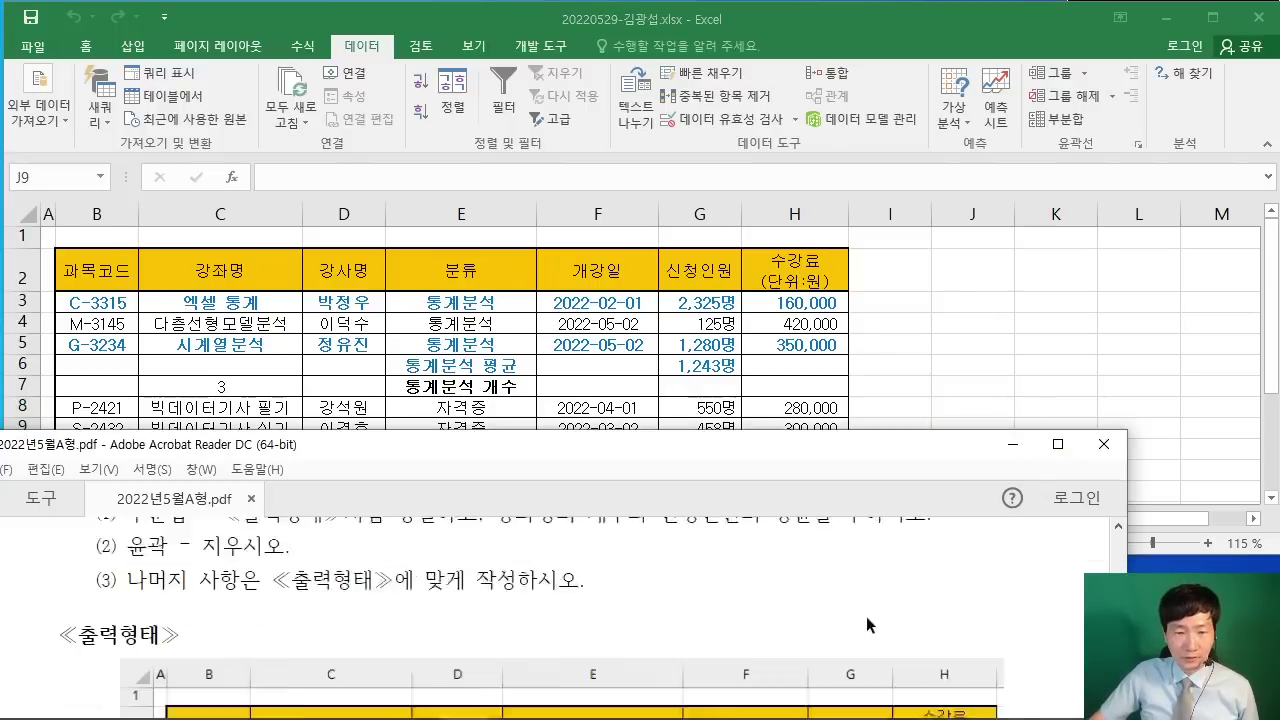
{"action": "left_click", "coordinate": [1057, 443]}
{"action": "scroll", "coordinate": [867, 412], "scroll_direction": "down", "scroll_amount": 6}
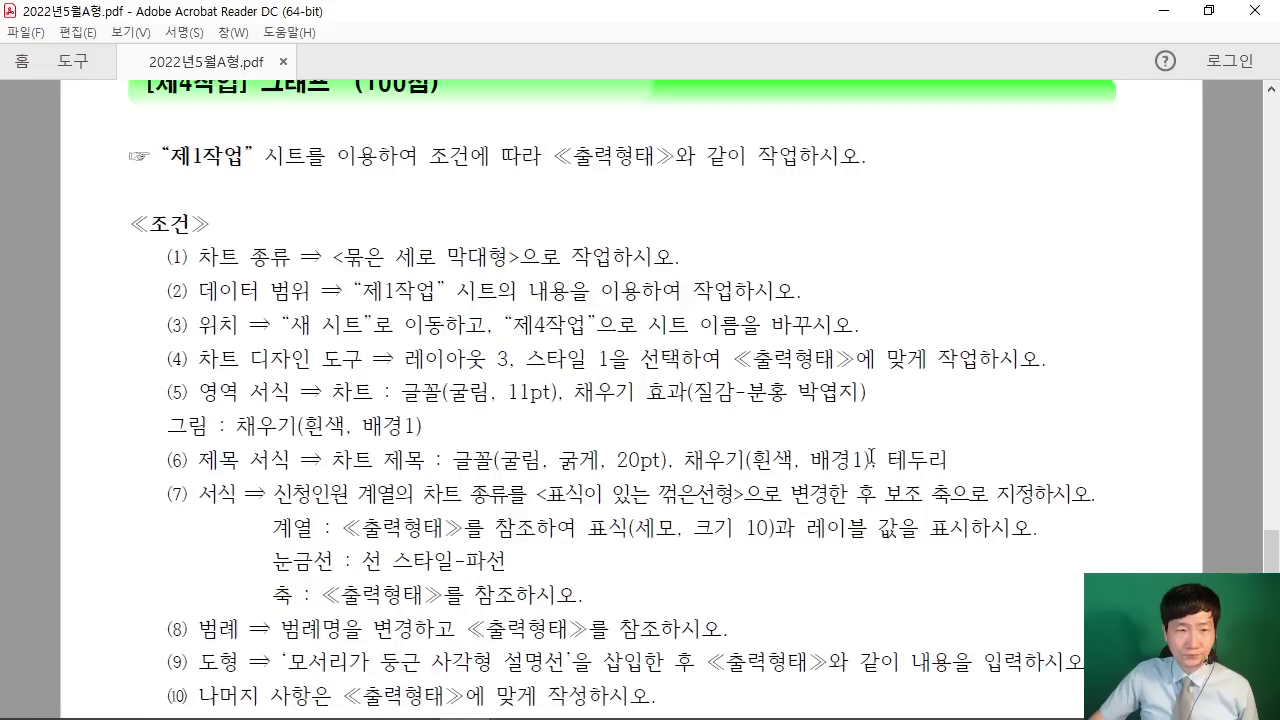
{"action": "scroll", "coordinate": [488, 382], "scroll_direction": "up", "scroll_amount": 1}
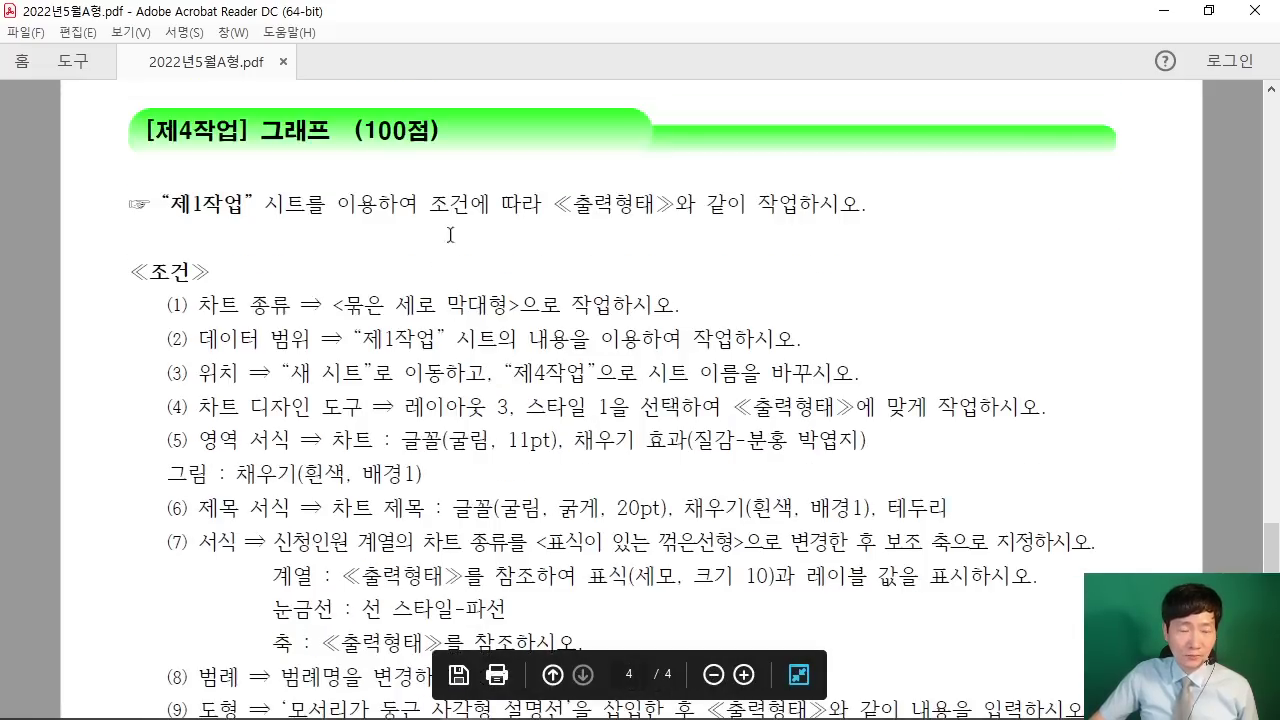
{"action": "left_click_drag", "start_coordinate": [167, 302], "coordinate": [699, 298]}
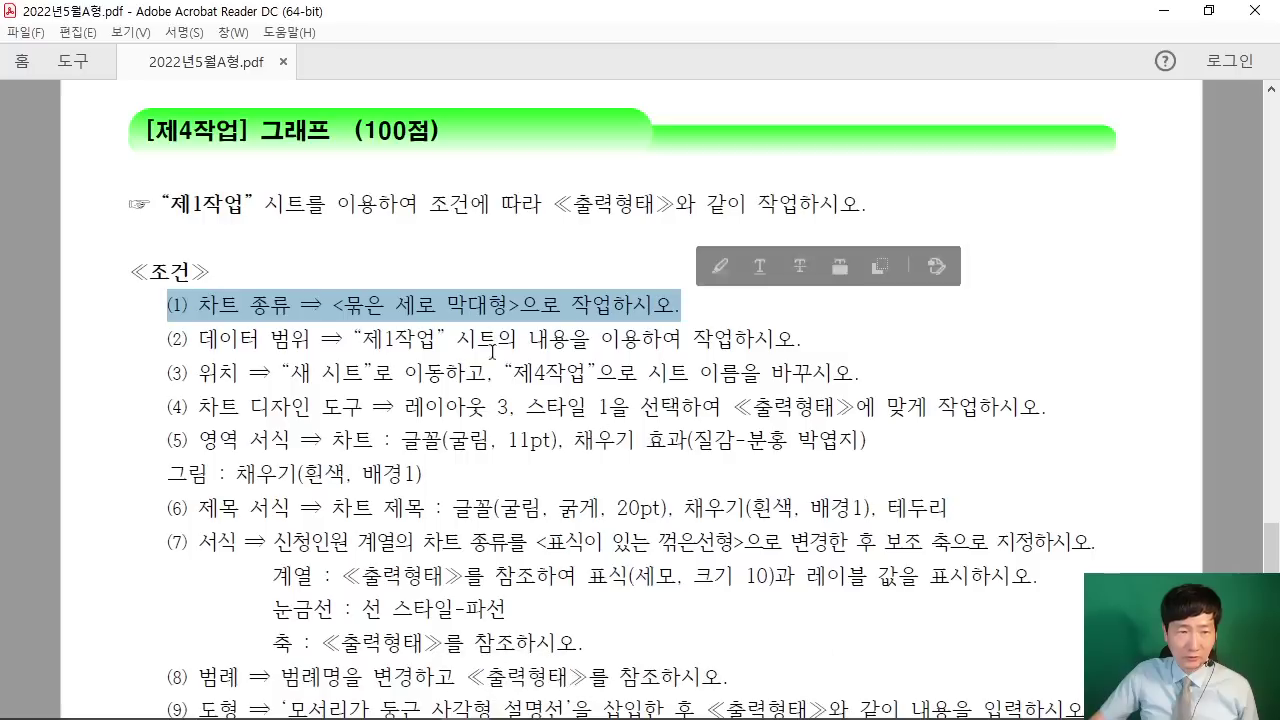
{"action": "left_click_drag", "start_coordinate": [160, 205], "coordinate": [572, 205]}
{"action": "left_click", "coordinate": [600, 316]}
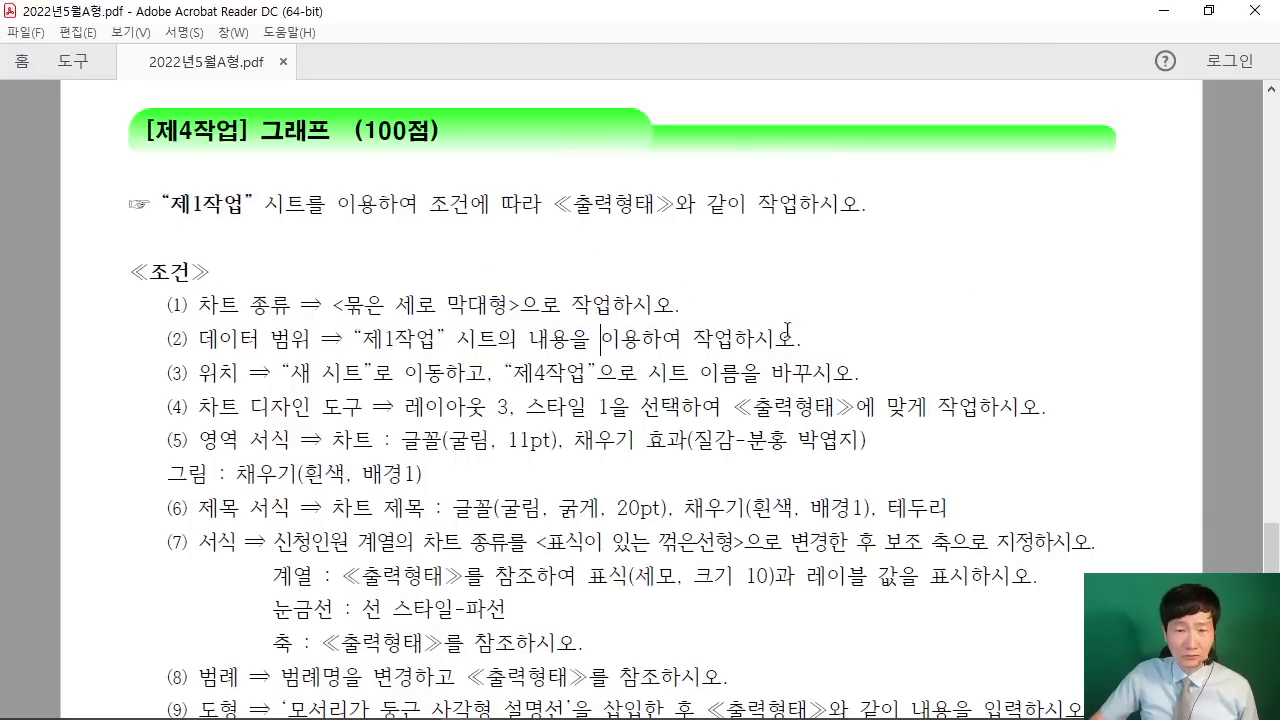
Step: Scroll to the sample chart, shrink the PDF window, and switch back to Excel
{"action": "scroll", "coordinate": [787, 330], "scroll_direction": "down", "scroll_amount": 8}
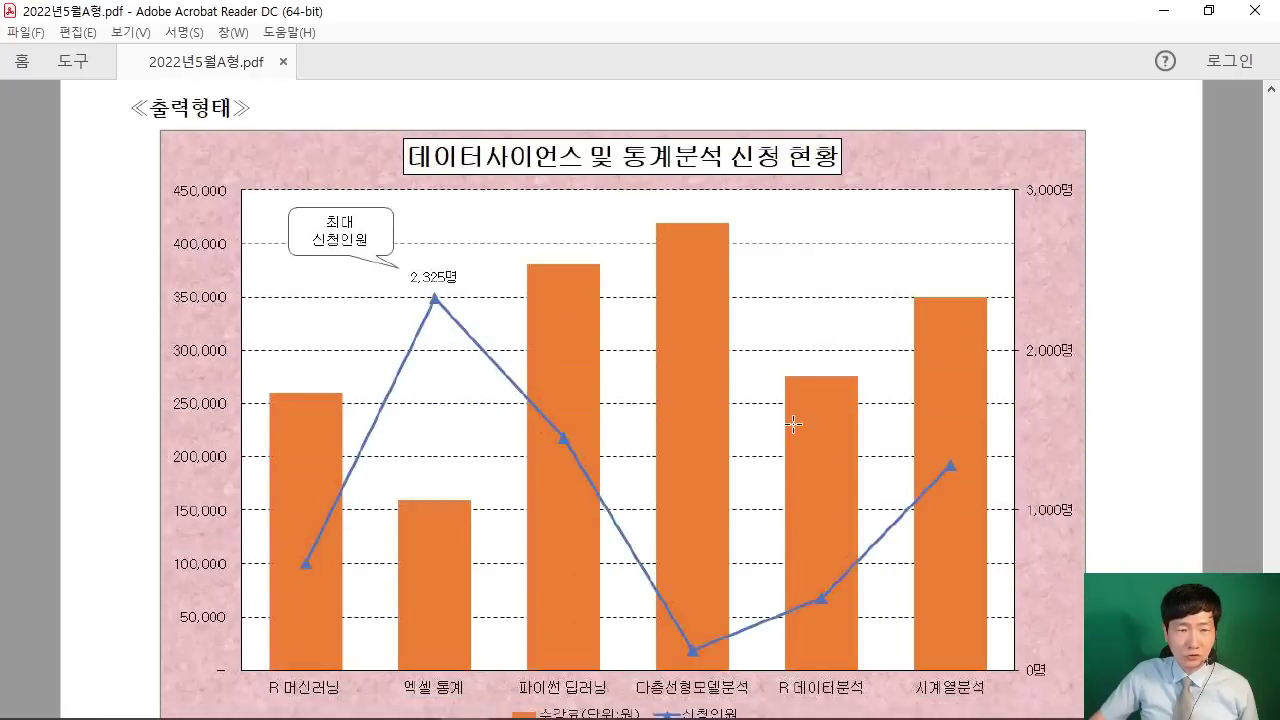
{"action": "scroll", "coordinate": [793, 424], "scroll_direction": "down", "scroll_amount": 2}
{"action": "key", "text": "super+Down"}
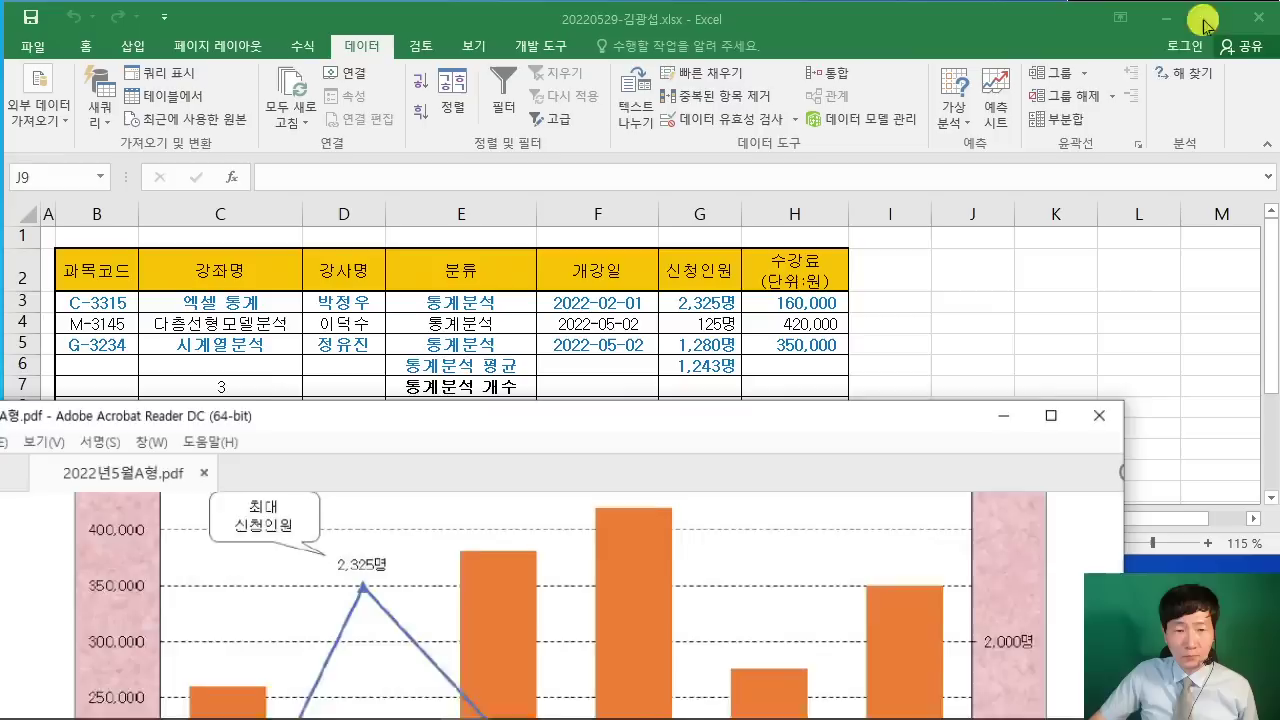
{"action": "scroll", "coordinate": [603, 600], "scroll_direction": "down", "scroll_amount": 4}
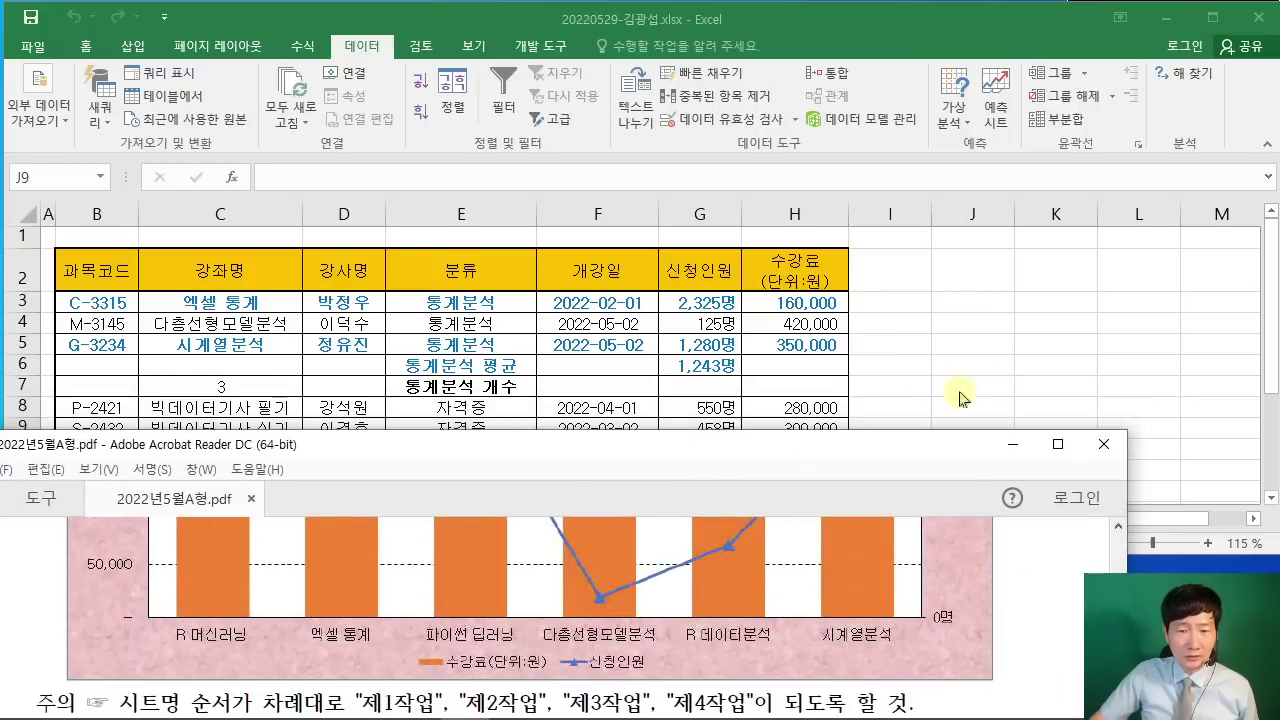
{"action": "key", "text": "alt+Tab"}
Step: Switch to the 제1작업 sheet and collapse the ribbon down to its tab names
{"action": "left_click", "coordinate": [138, 516]}
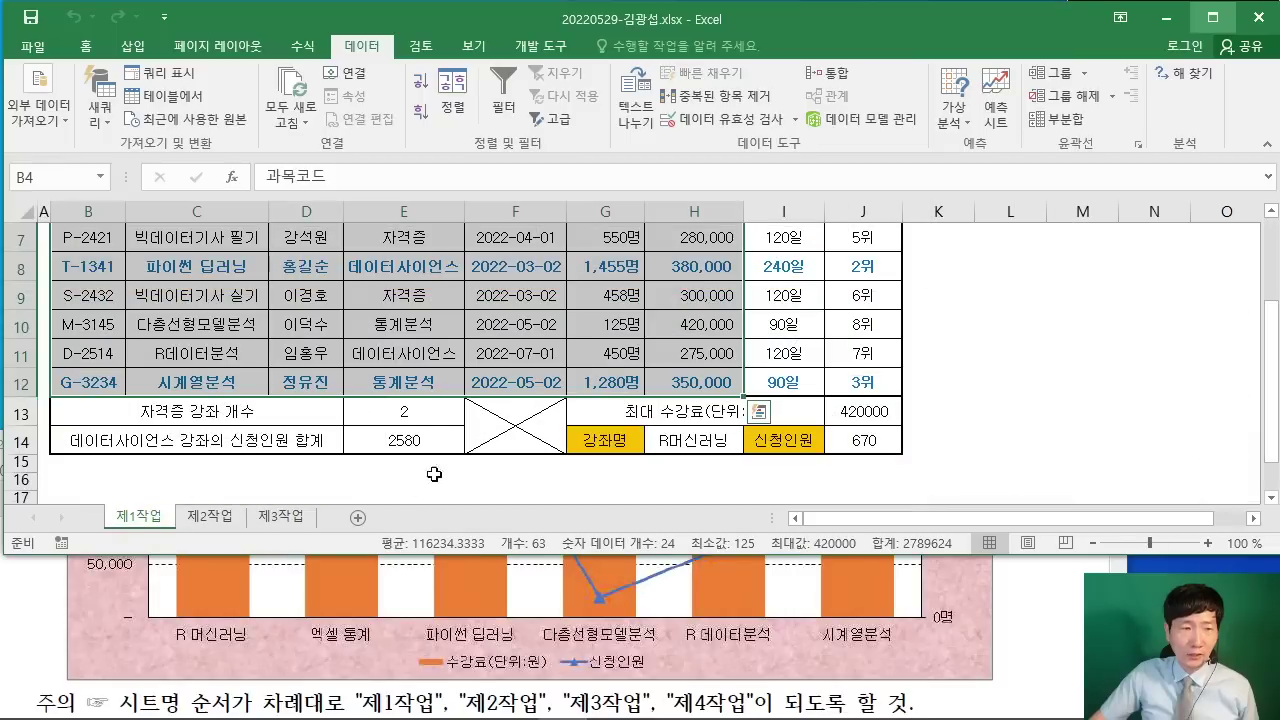
{"action": "left_click", "coordinate": [82, 46]}
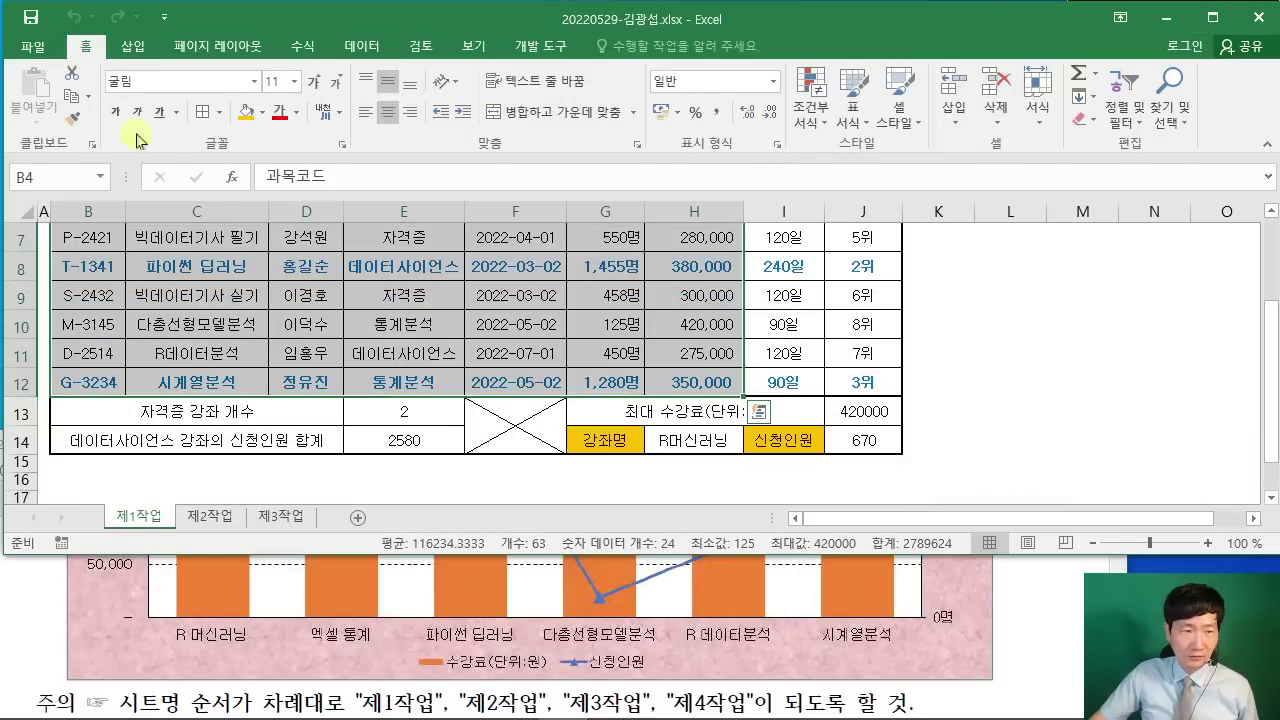
{"action": "double_click", "coordinate": [88, 57]}
{"action": "left_click", "coordinate": [403, 293]}
{"action": "scroll", "coordinate": [433, 318], "scroll_direction": "up", "scroll_amount": 2}
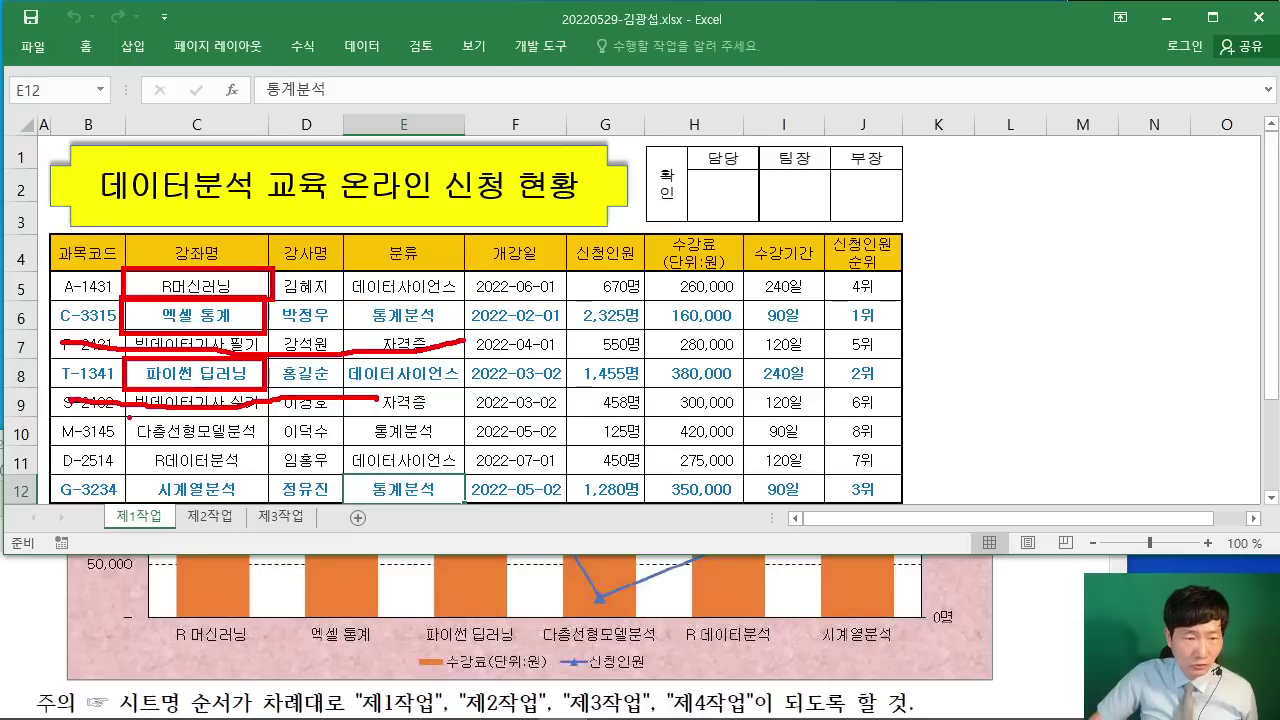
Step: Draw red annotation marks over parts of the 제1작업 sheet and instructions
{"action": "left_click_drag", "start_coordinate": [128, 418], "coordinate": [267, 445]}
{"action": "mouse_move", "coordinate": [130, 448]}
{"action": "left_mouse_down"}
{"action": "mouse_move", "coordinate": [204, 443]}
{"action": "mouse_move", "coordinate": [134, 449]}
{"action": "mouse_move", "coordinate": [182, 495]}
{"action": "mouse_move", "coordinate": [136, 494]}
{"action": "left_mouse_up"}
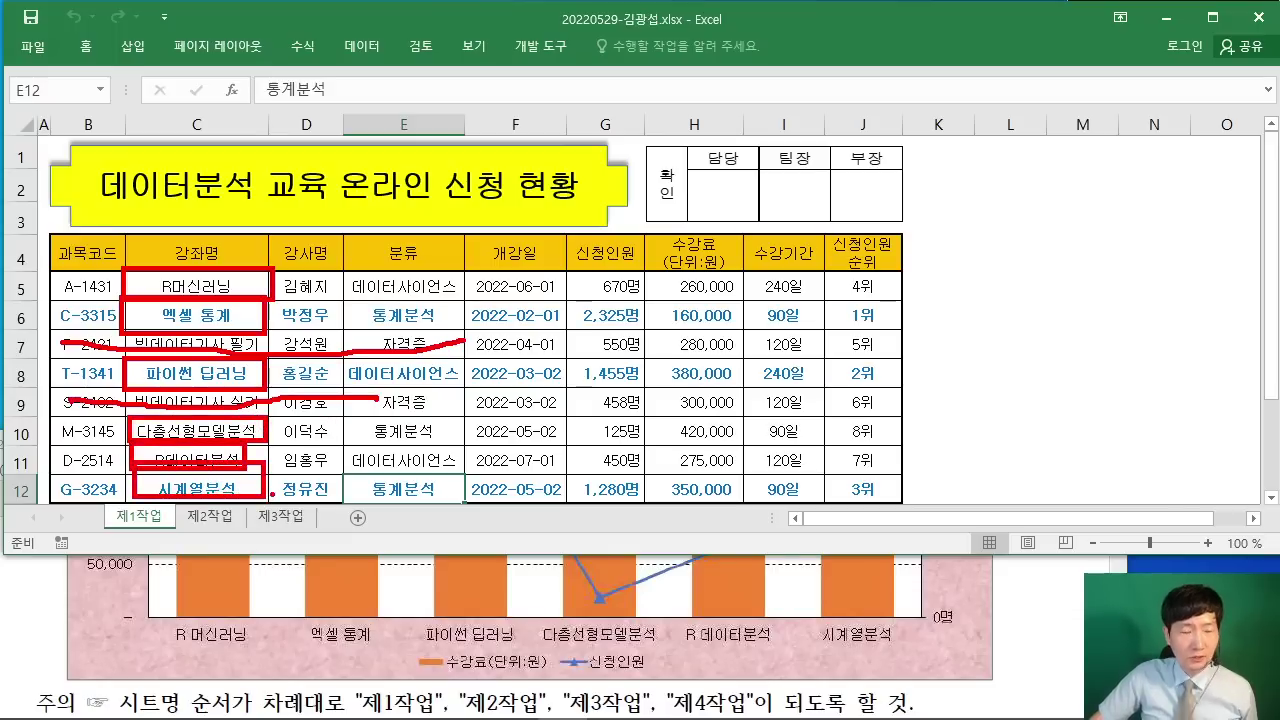
{"action": "key", "text": "Escape"}
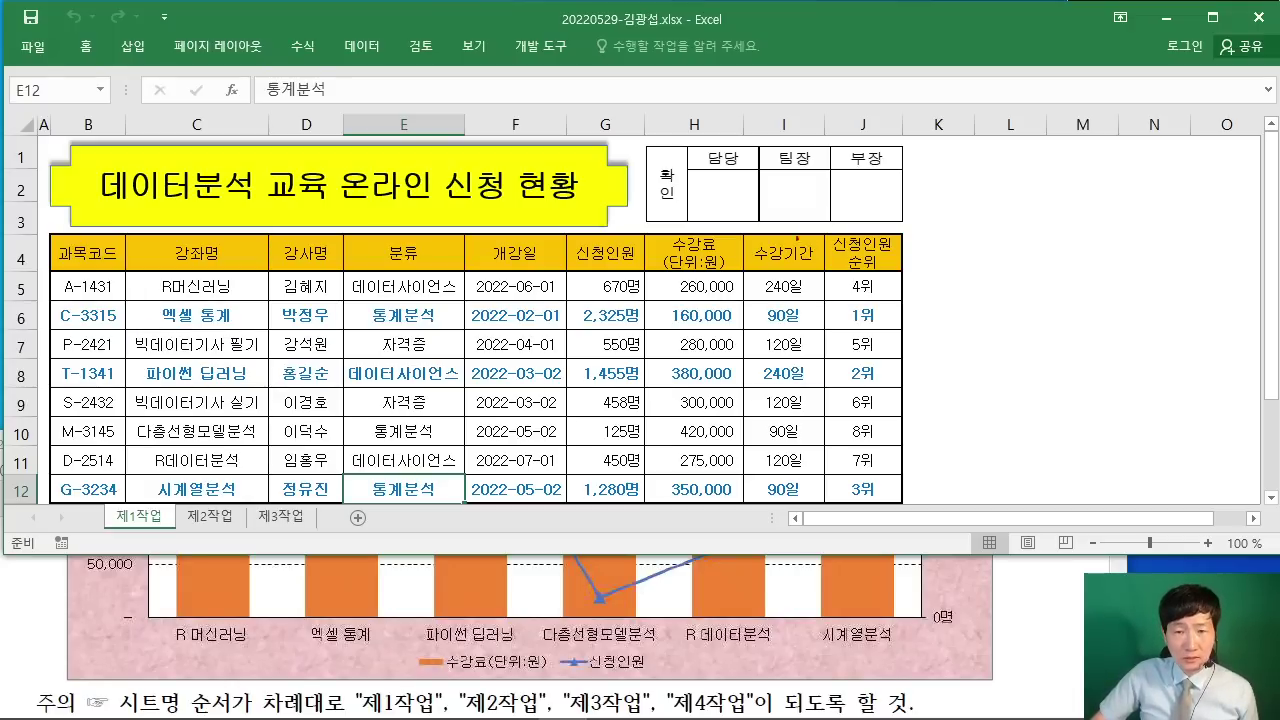
{"action": "mouse_move", "coordinate": [779, 206]}
{"action": "left_mouse_down"}
{"action": "mouse_move", "coordinate": [758, 196]}
{"action": "mouse_move", "coordinate": [810, 224]}
{"action": "left_mouse_up"}
{"action": "left_click_drag", "start_coordinate": [768, 278], "coordinate": [826, 316]}
{"action": "mouse_move", "coordinate": [748, 382]}
{"action": "left_mouse_down"}
{"action": "mouse_move", "coordinate": [762, 426]}
{"action": "mouse_move", "coordinate": [800, 446]}
{"action": "left_mouse_up"}
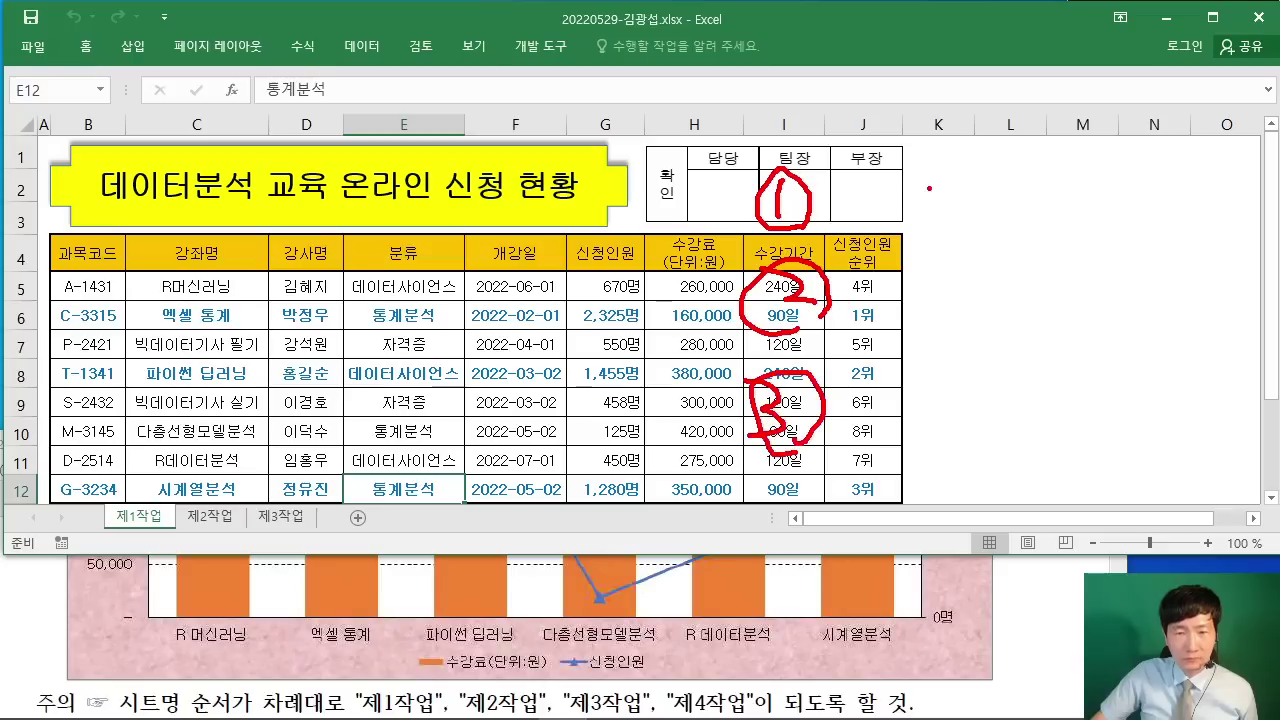
{"action": "mouse_move", "coordinate": [860, 166]}
{"action": "left_mouse_down"}
{"action": "mouse_move", "coordinate": [922, 156]}
{"action": "mouse_move", "coordinate": [874, 204]}
{"action": "mouse_move", "coordinate": [910, 210]}
{"action": "mouse_move", "coordinate": [982, 182]}
{"action": "mouse_move", "coordinate": [984, 220]}
{"action": "left_mouse_up"}
{"action": "mouse_move", "coordinate": [1000, 168]}
{"action": "left_mouse_down"}
{"action": "mouse_move", "coordinate": [1022, 210]}
{"action": "mouse_move", "coordinate": [1056, 232]}
{"action": "left_mouse_up"}
{"action": "mouse_move", "coordinate": [1082, 146]}
{"action": "left_mouse_down"}
{"action": "mouse_move", "coordinate": [1108, 166]}
{"action": "mouse_move", "coordinate": [1134, 162]}
{"action": "left_mouse_up"}
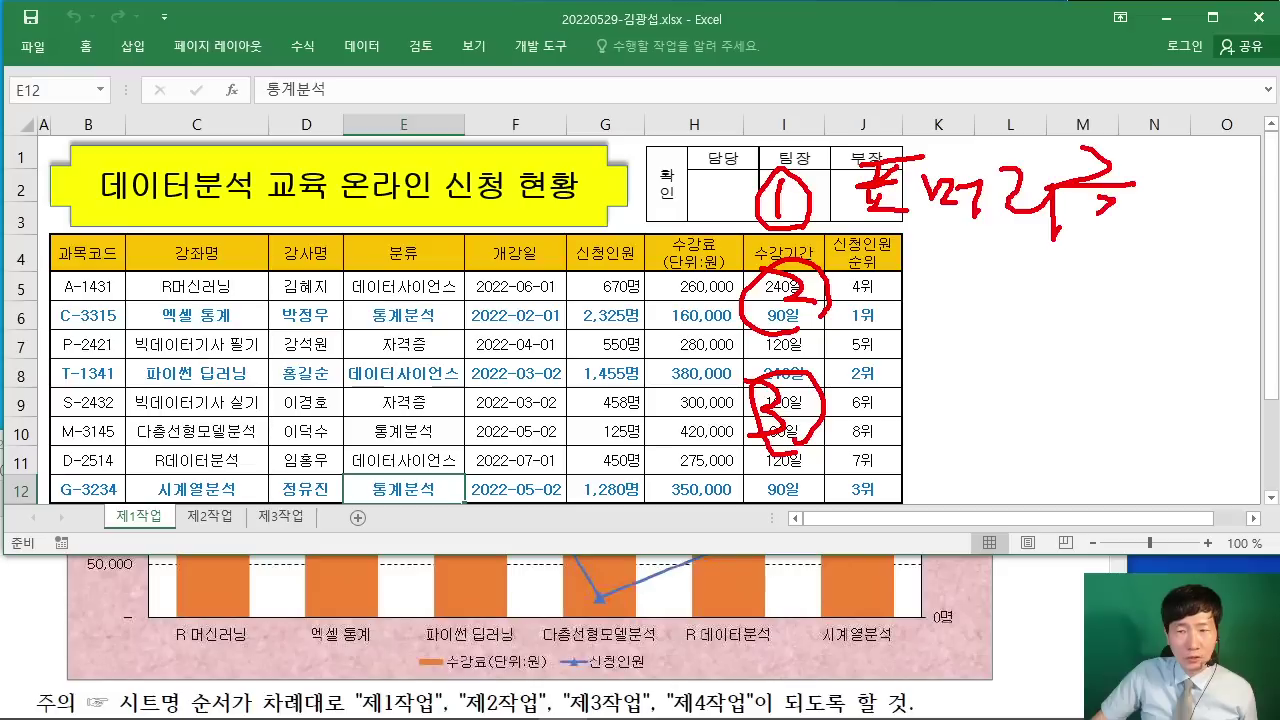
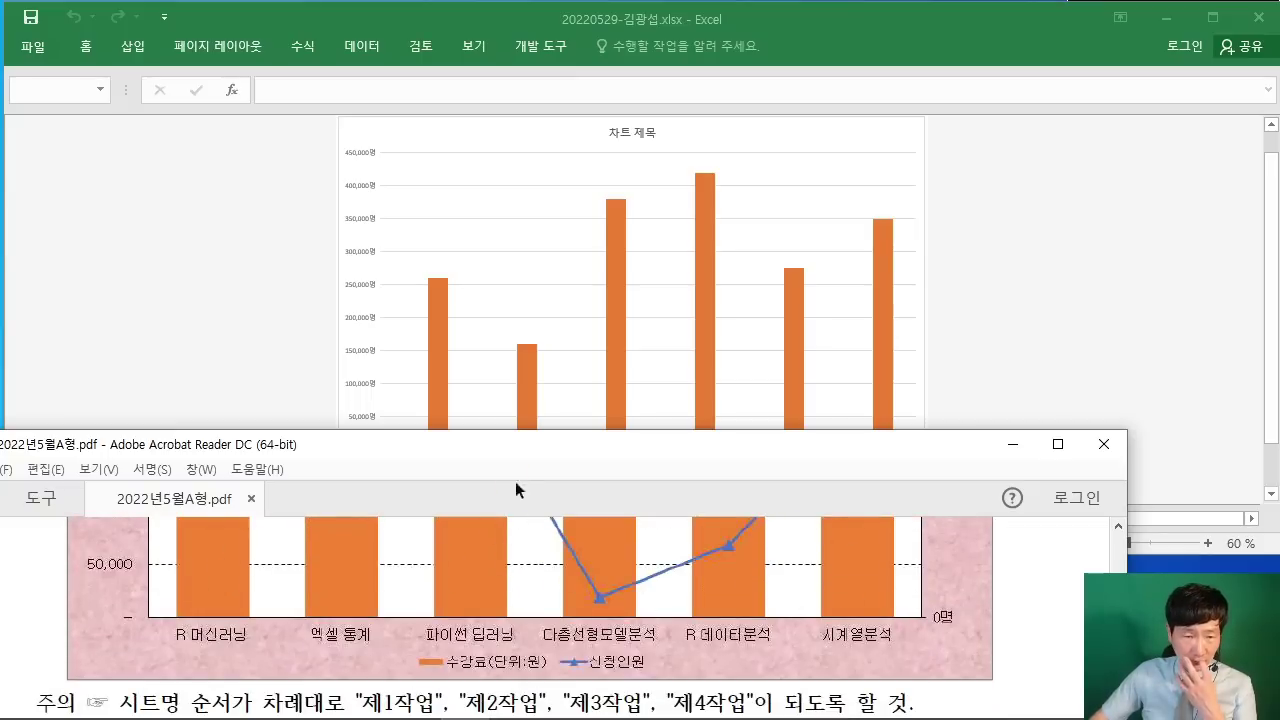
Step: Move the 제4작업 sheet tab so it sits after 제3작업
{"action": "left_click_drag", "start_coordinate": [503, 452], "coordinate": [510, 418]}
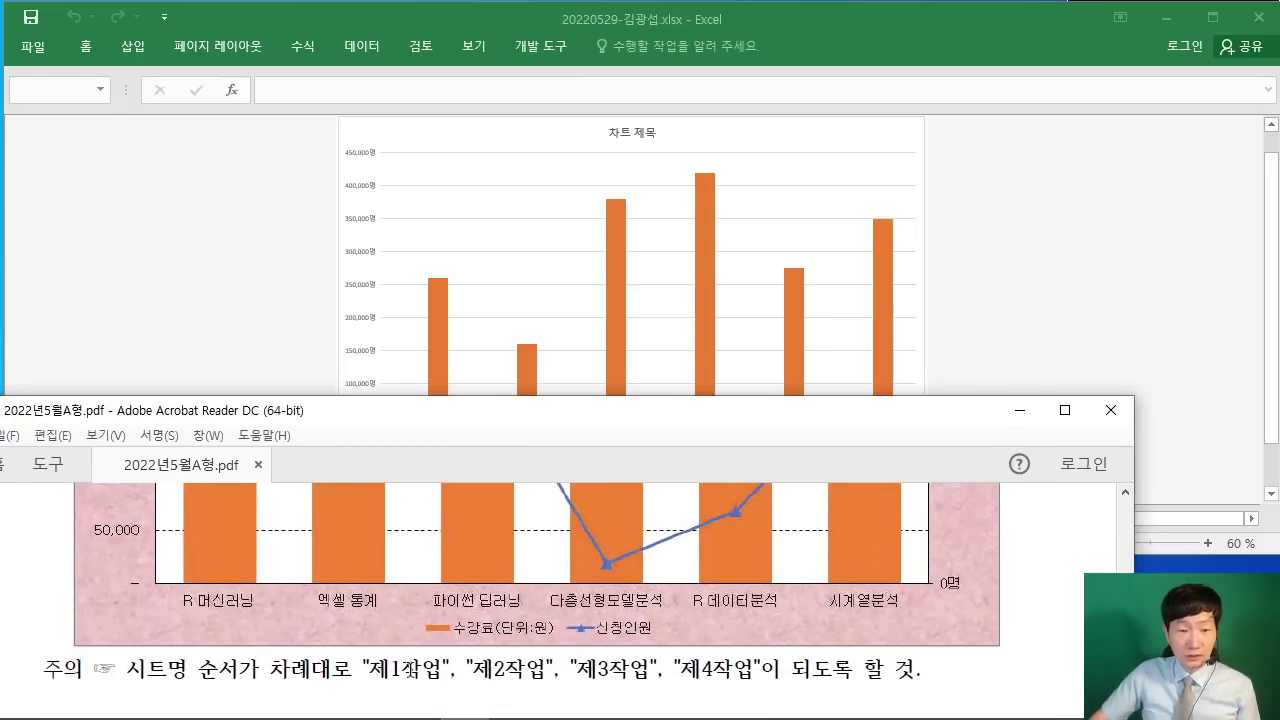
{"action": "left_click", "coordinate": [1034, 312]}
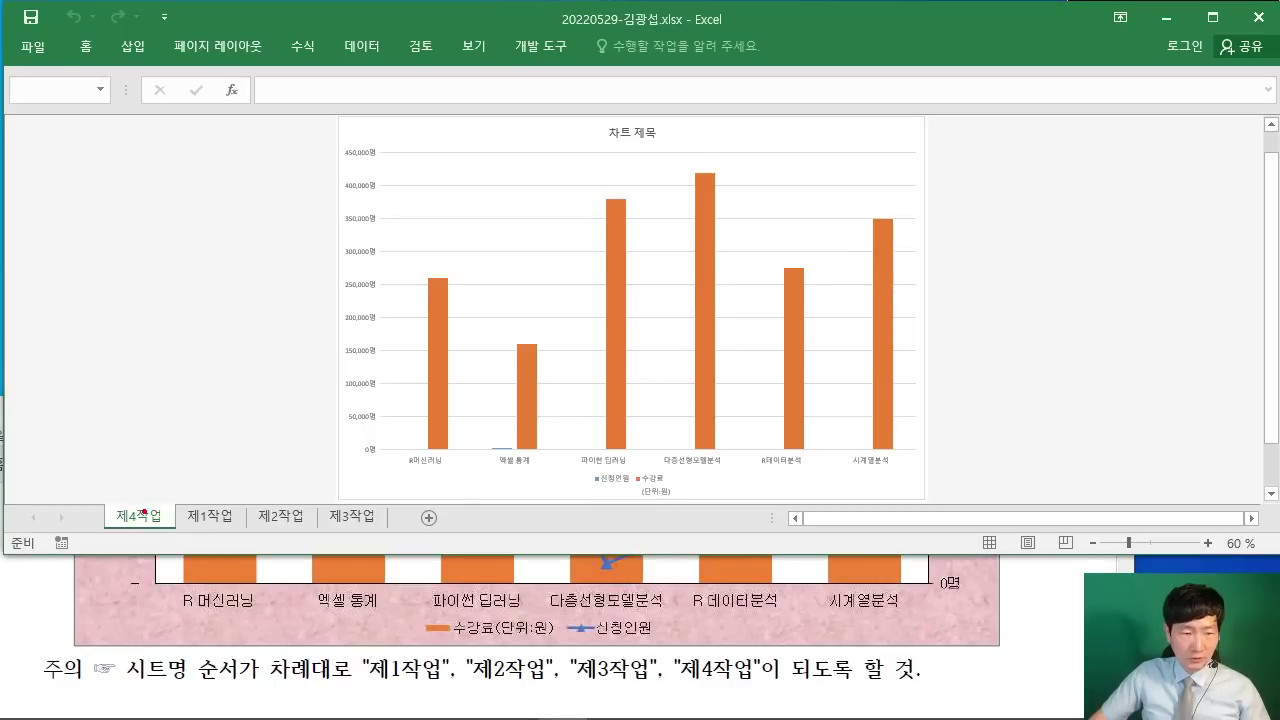
{"action": "left_click_drag", "start_coordinate": [143, 510], "coordinate": [388, 491]}
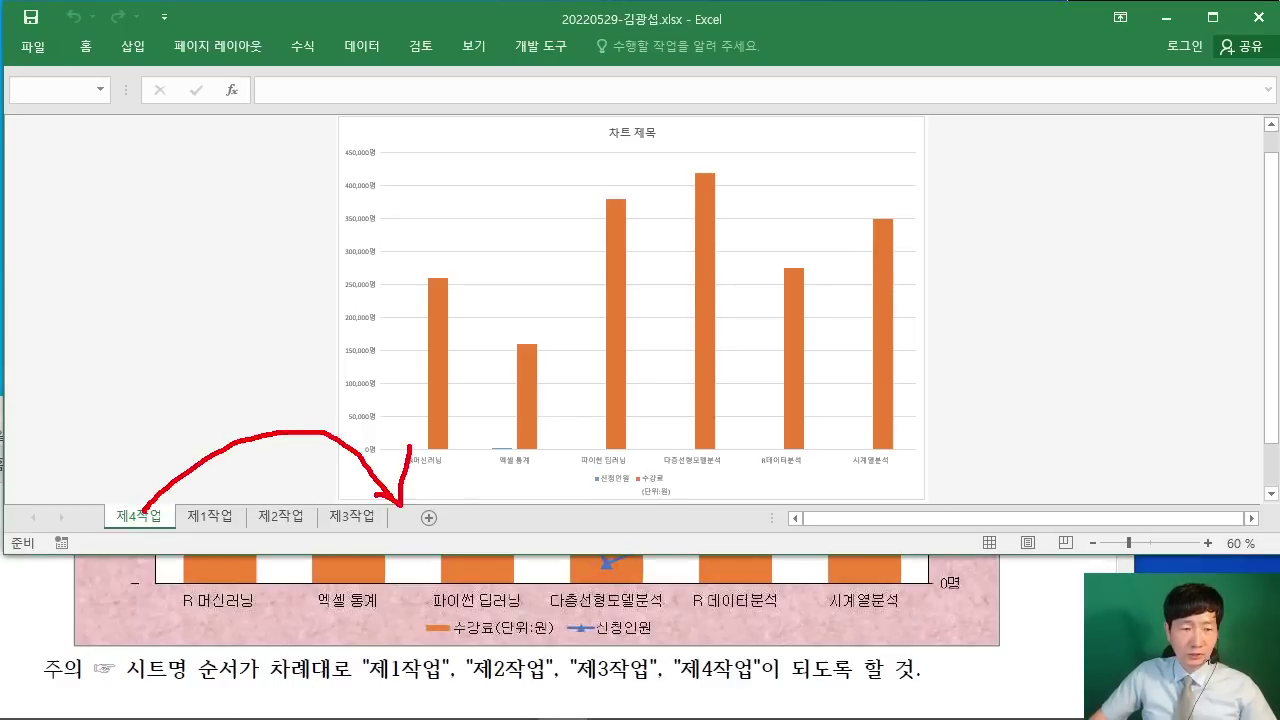
{"action": "mouse_move", "coordinate": [146, 523]}
{"action": "left_mouse_down"}
{"action": "mouse_move", "coordinate": [146, 510]}
{"action": "mouse_move", "coordinate": [400, 505]}
{"action": "left_mouse_up"}
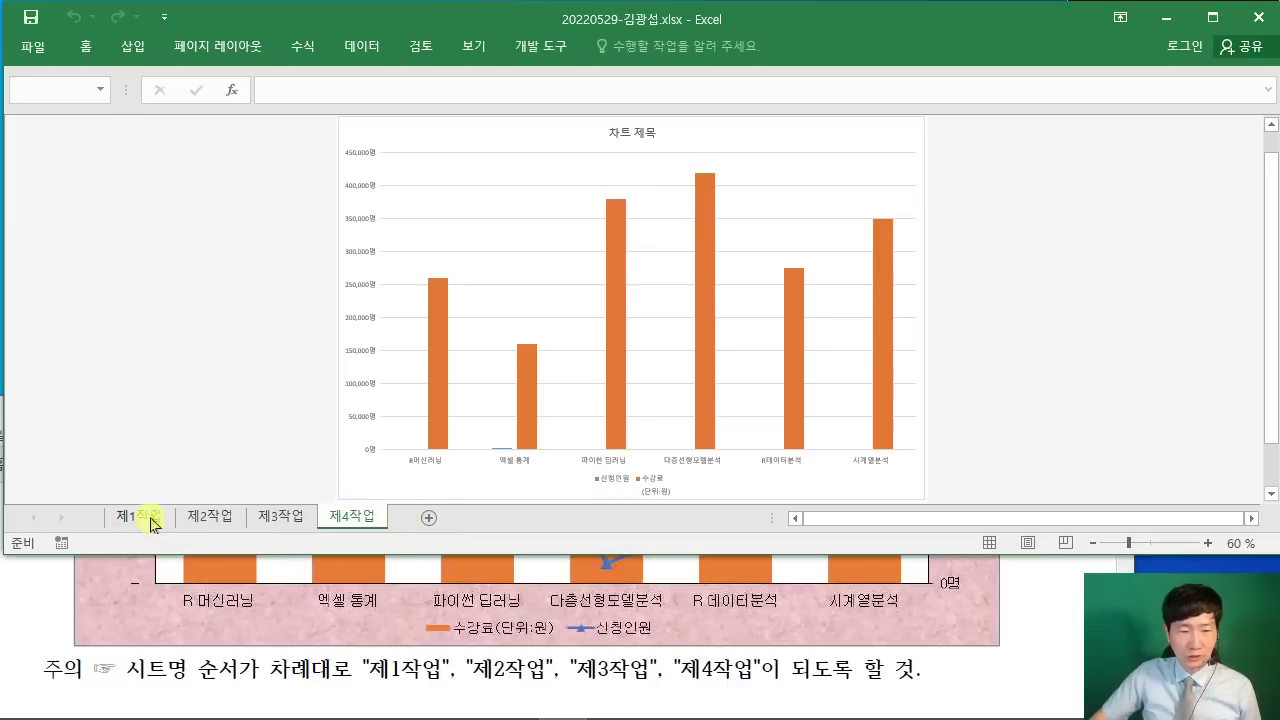
Step: Scroll through the instructions PDF to check the next requirement
{"action": "left_click", "coordinate": [1041, 662]}
{"action": "scroll", "coordinate": [1041, 662], "scroll_direction": "up", "scroll_amount": 5}
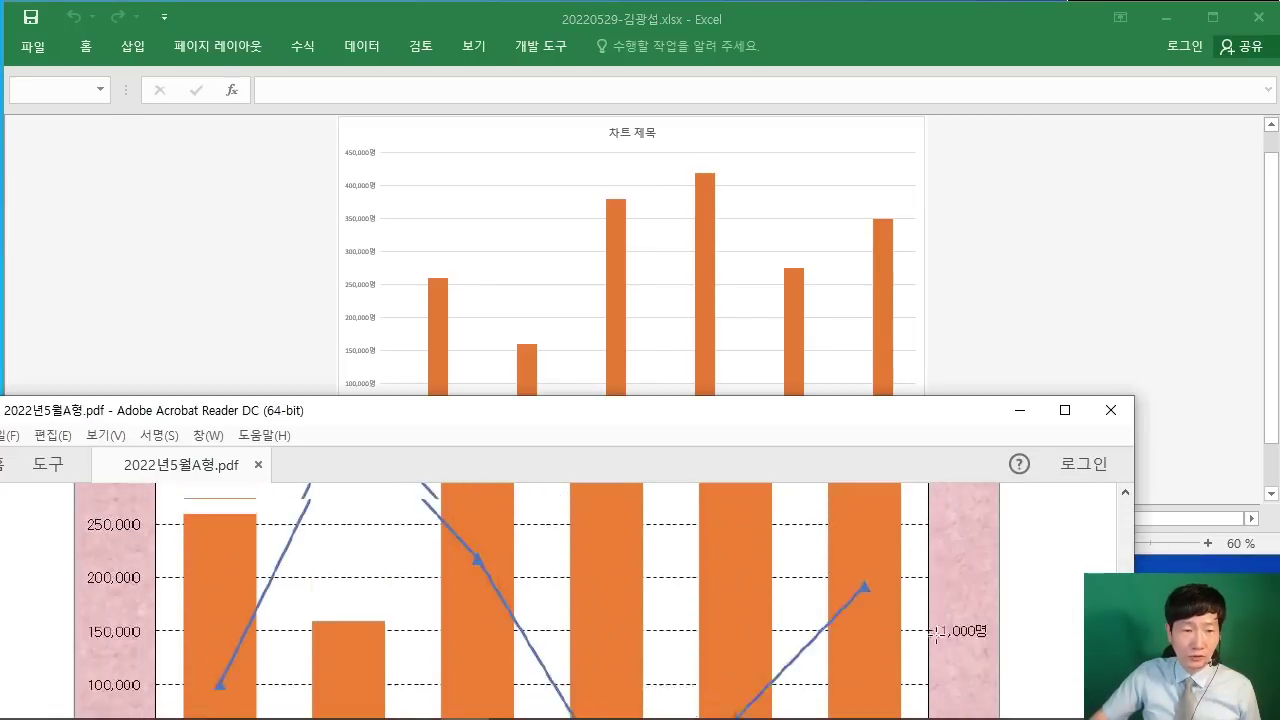
{"action": "scroll", "coordinate": [935, 632], "scroll_direction": "up", "scroll_amount": 10}
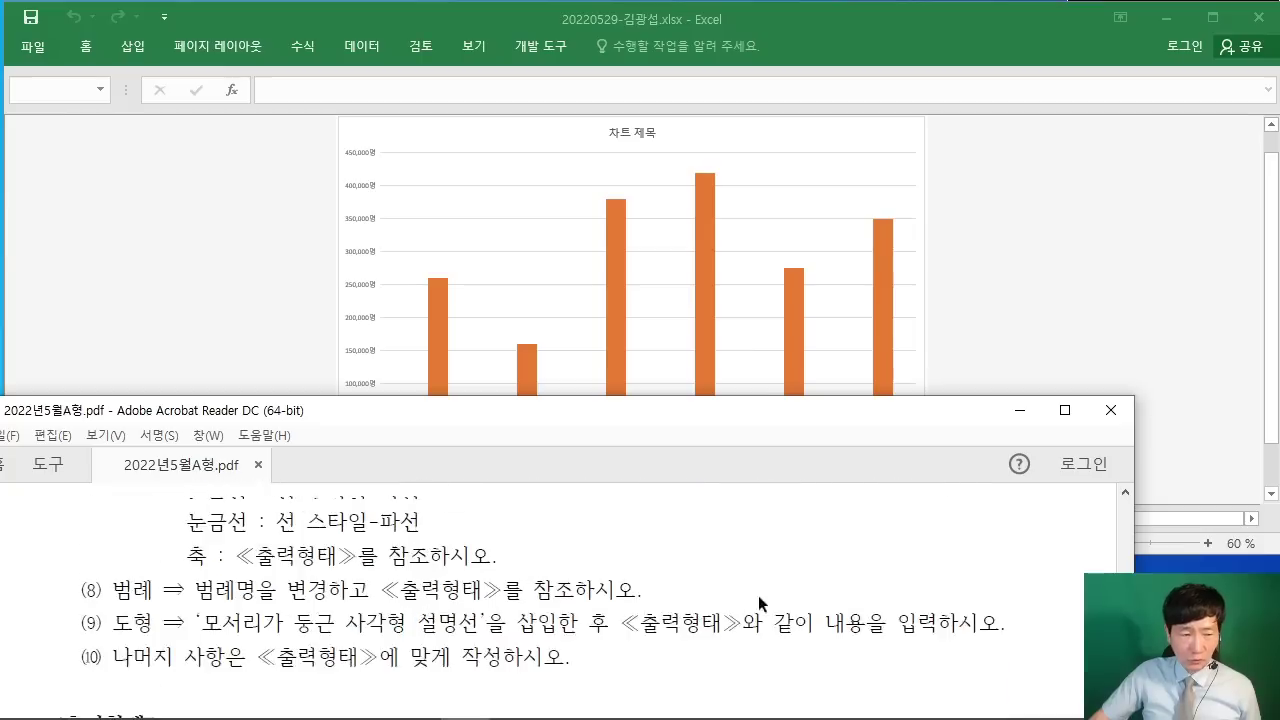
{"action": "scroll", "coordinate": [760, 604], "scroll_direction": "up", "scroll_amount": 10}
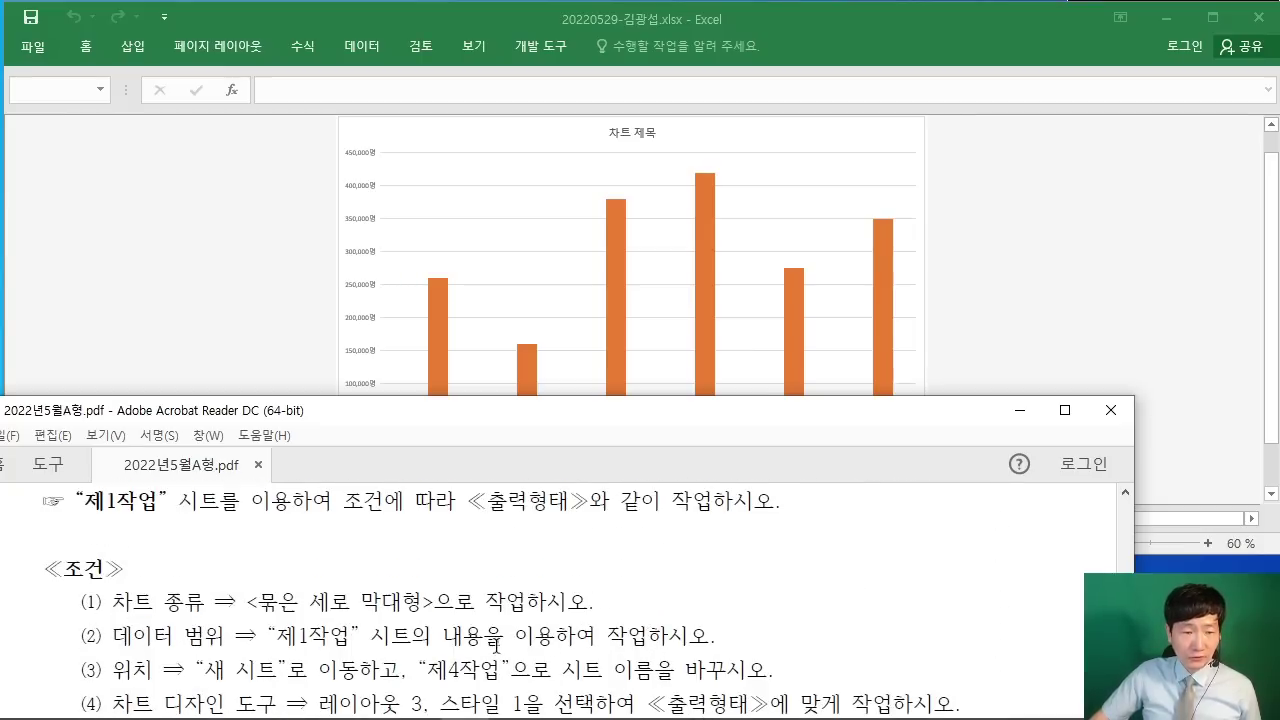
{"action": "scroll", "coordinate": [496, 645], "scroll_direction": "down", "scroll_amount": 2}
{"action": "left_click", "coordinate": [1175, 310]}
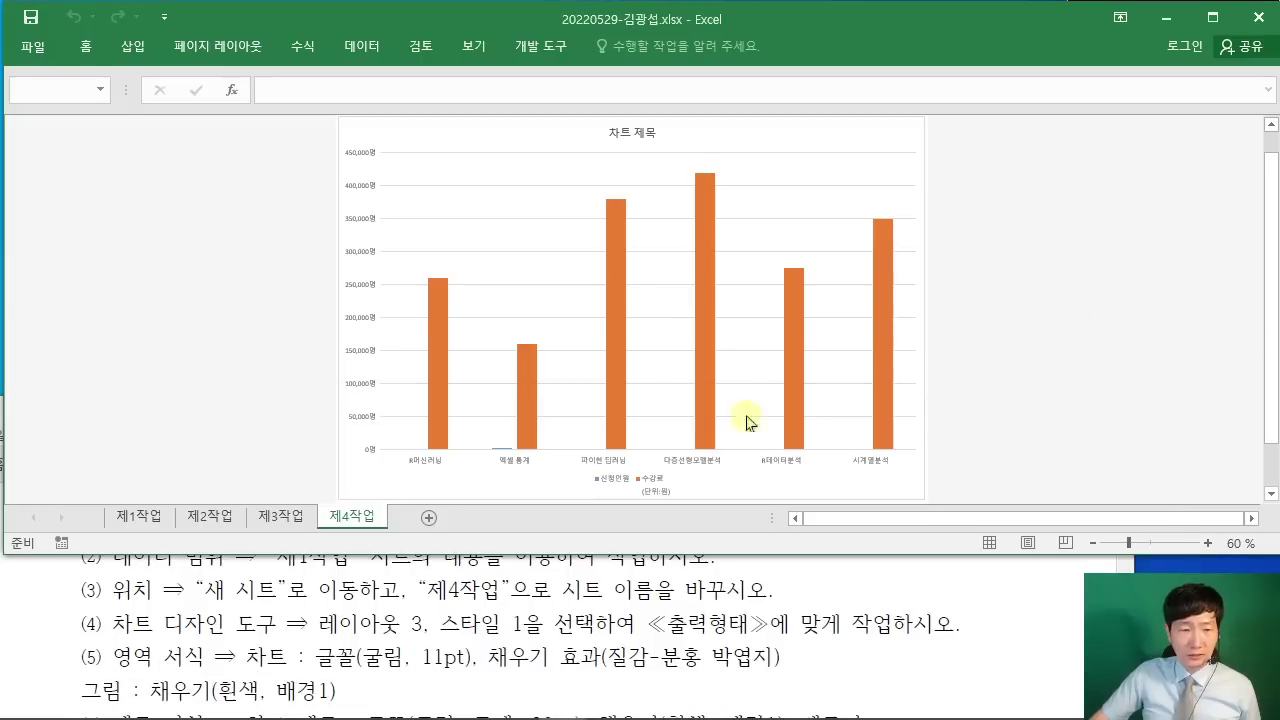
Step: Apply Quick Layout 3 to the course chart, then review the instructions PDF
{"action": "left_click", "coordinate": [880, 134]}
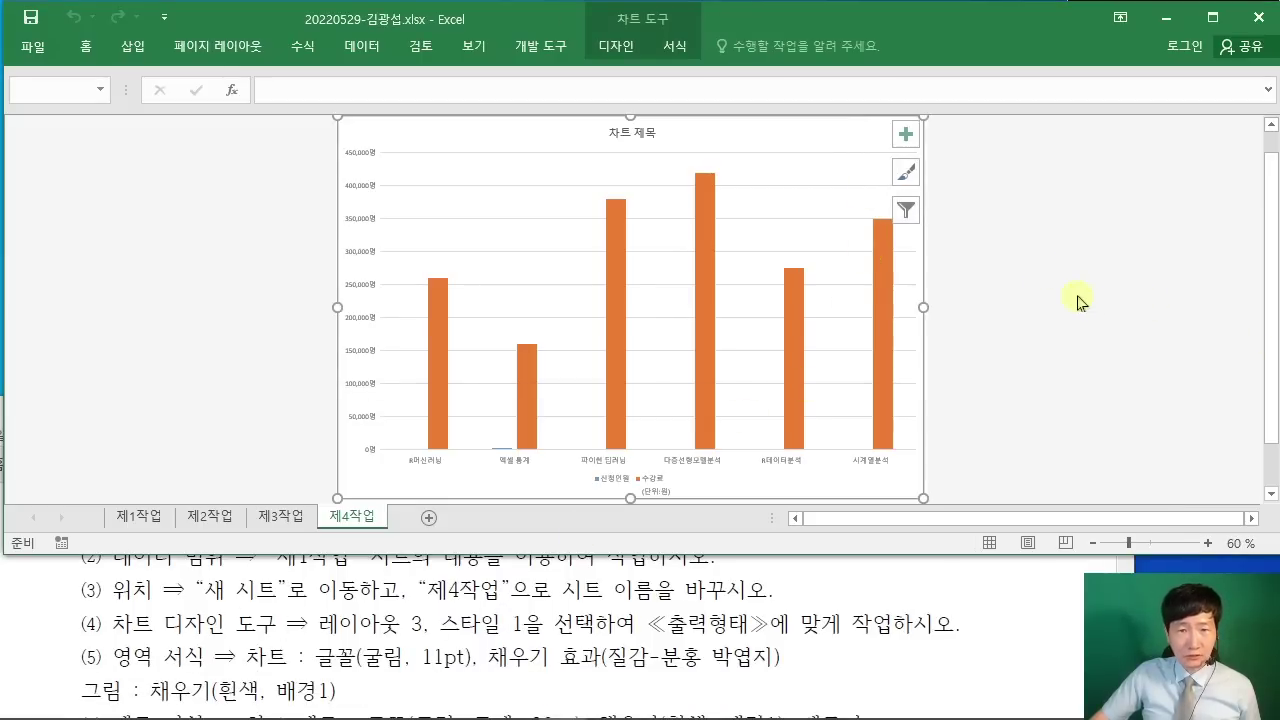
{"action": "scroll", "coordinate": [1066, 295], "scroll_direction": "up", "scroll_amount": 2}
{"action": "left_click", "coordinate": [1027, 135]}
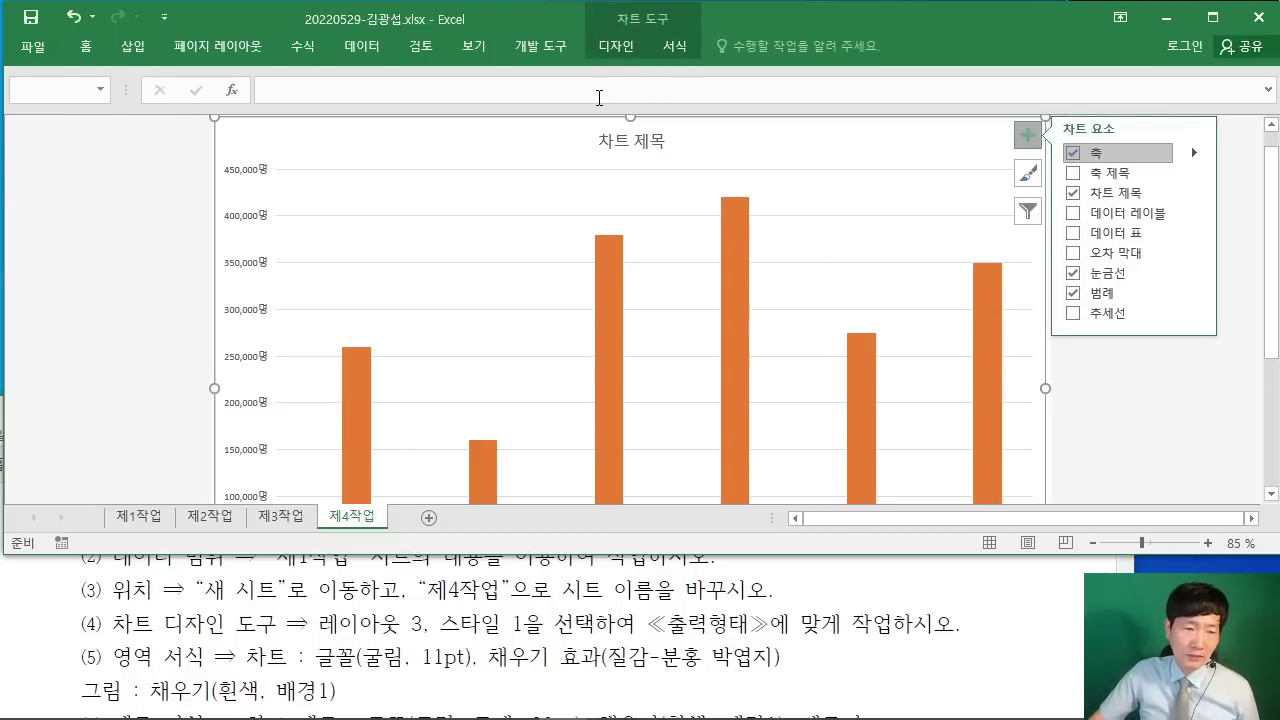
{"action": "left_click", "coordinate": [617, 48]}
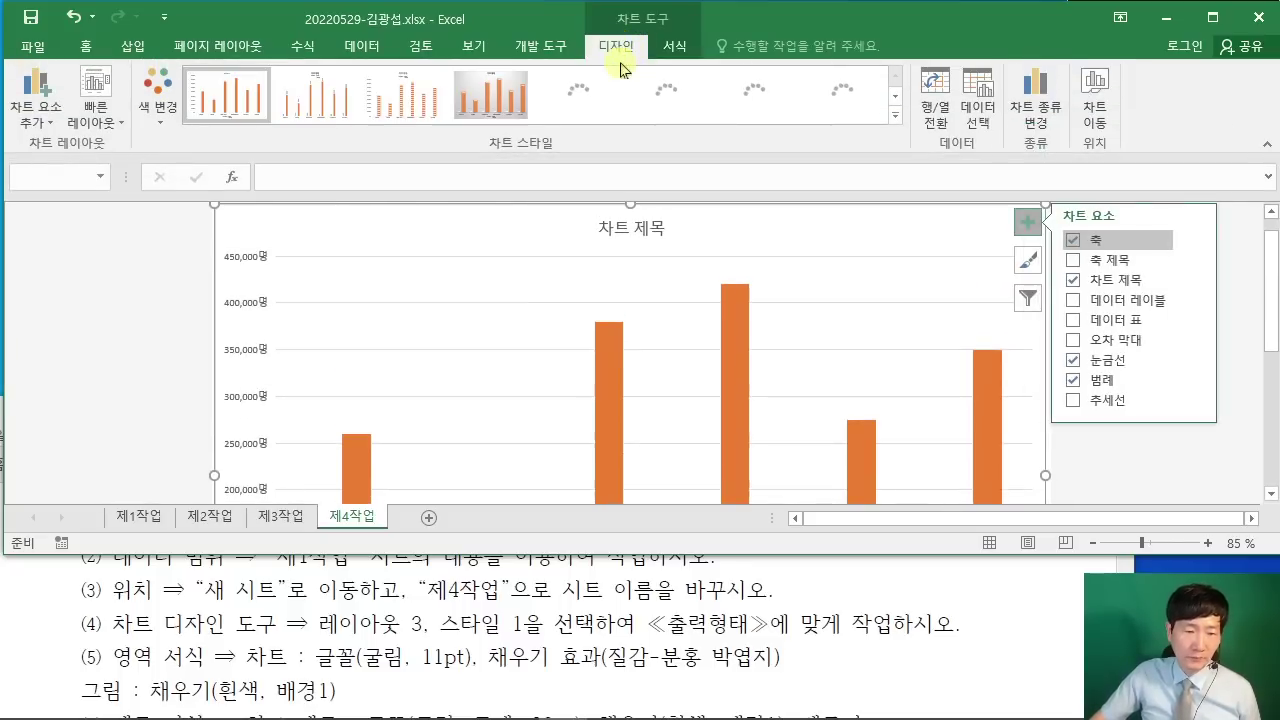
{"action": "left_click", "coordinate": [98, 116]}
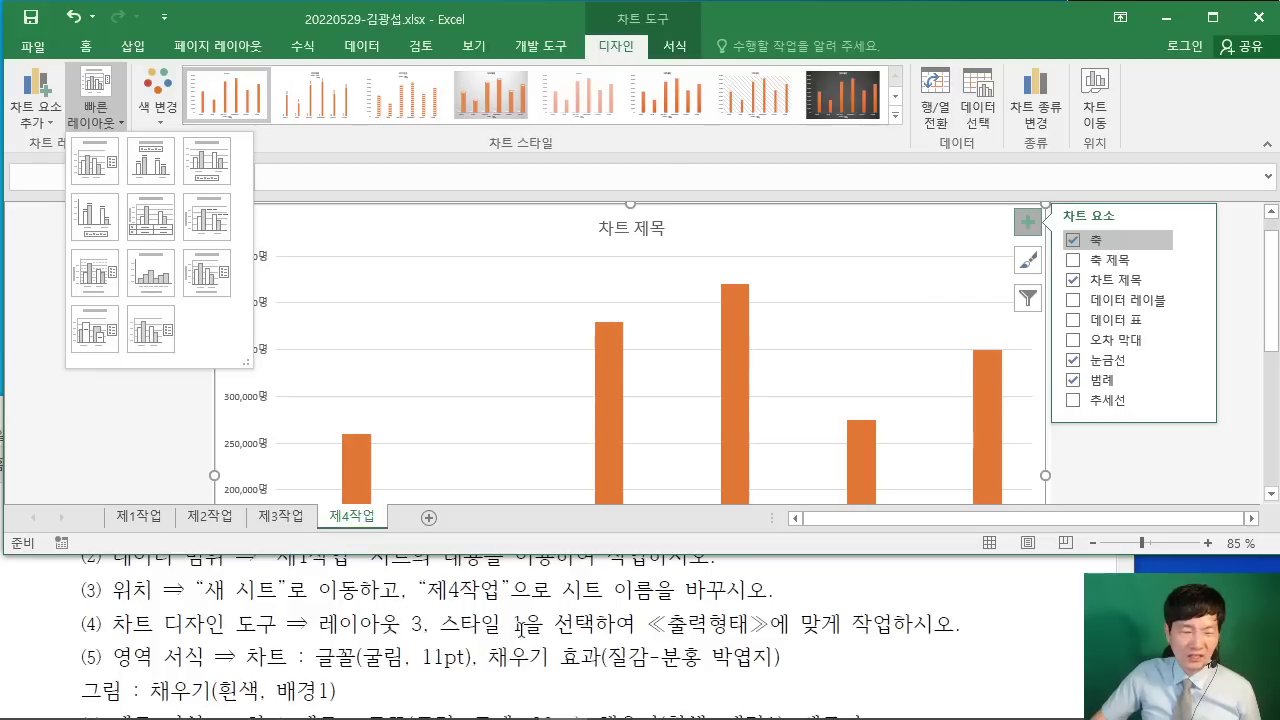
{"action": "left_click", "coordinate": [95, 112]}
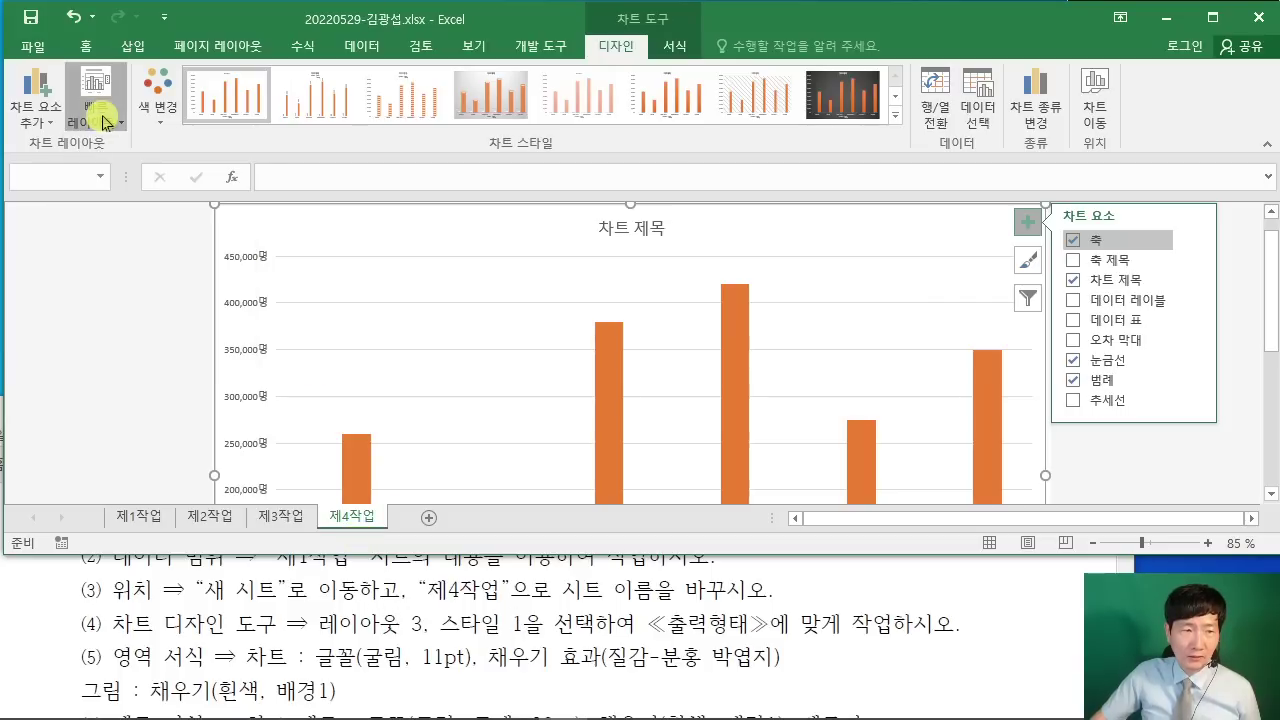
{"action": "left_click", "coordinate": [104, 120]}
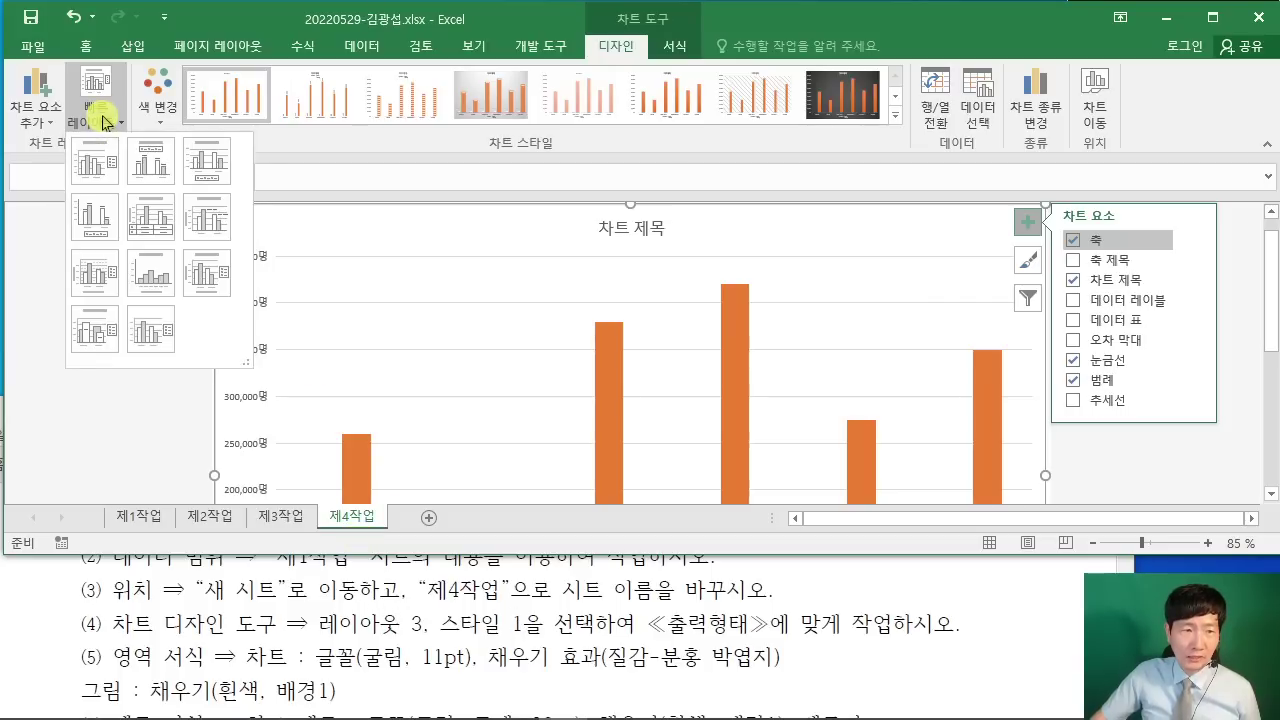
{"action": "left_click", "coordinate": [205, 170]}
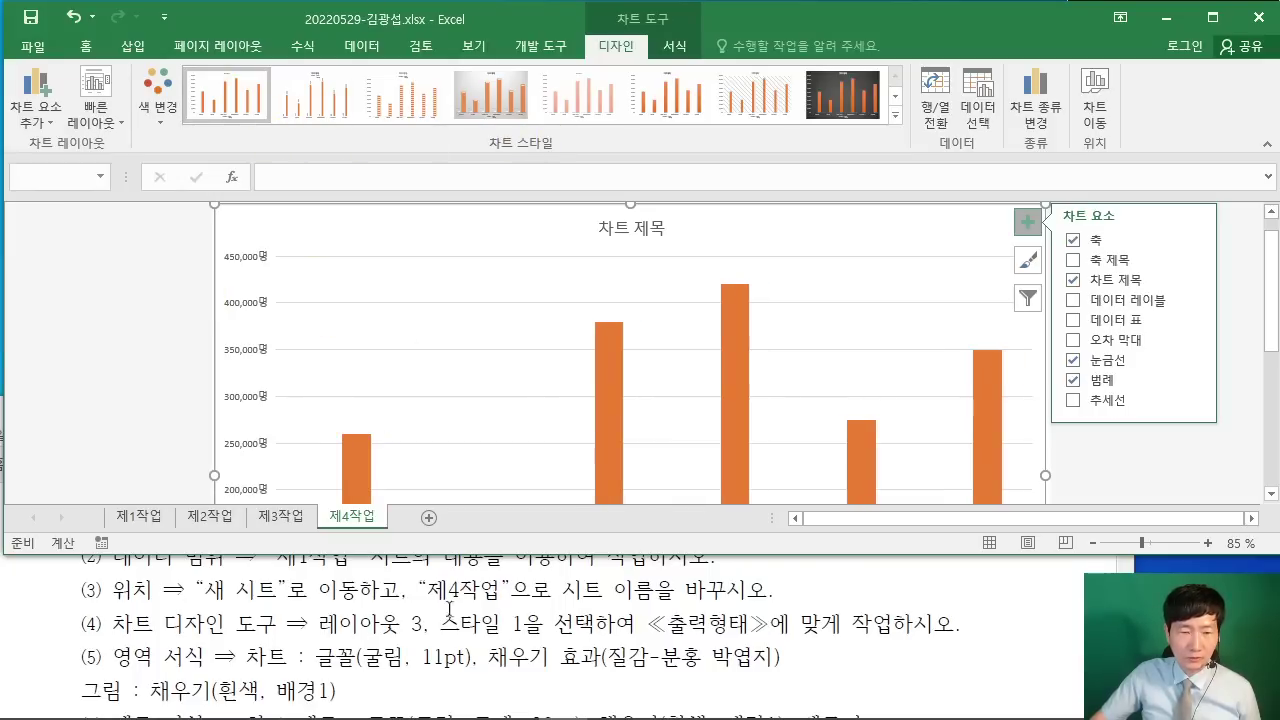
{"action": "left_click", "coordinate": [1000, 678]}
{"action": "scroll", "coordinate": [1007, 662], "scroll_direction": "down", "scroll_amount": 1}
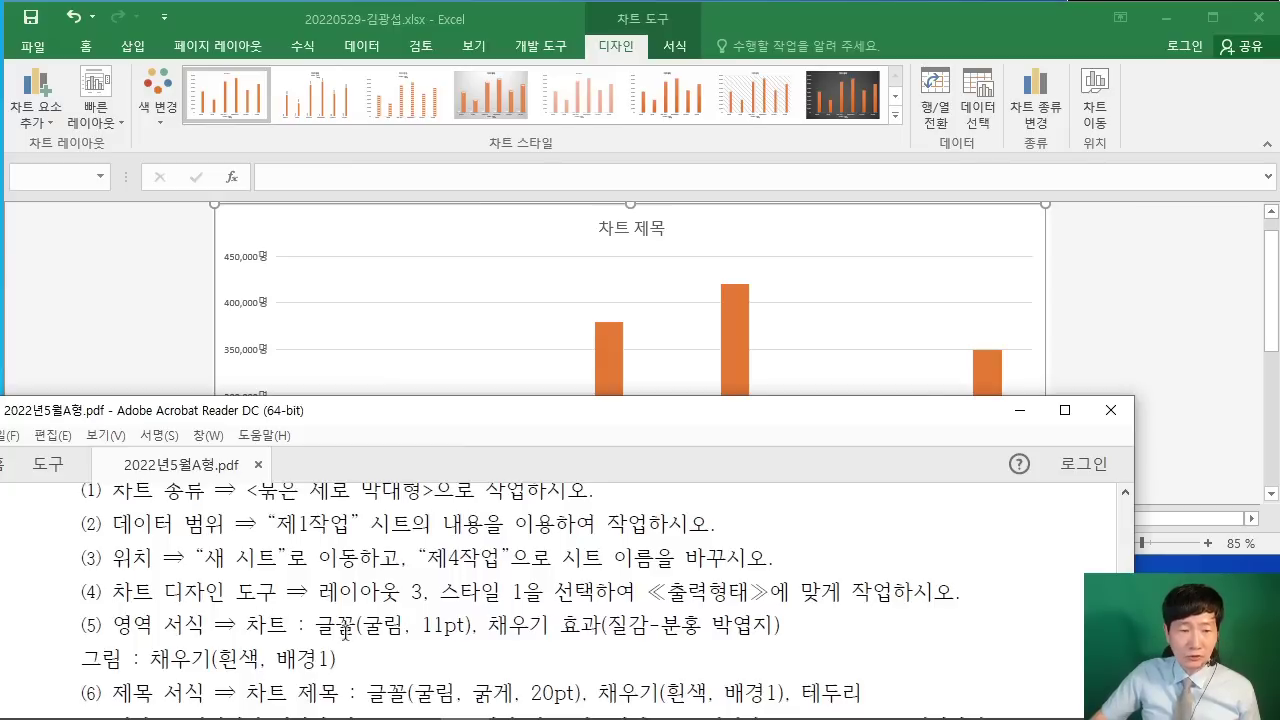
Step: Set the chart text to 굴림 at 11 pt and open Format Chart Area
{"action": "left_click_drag", "start_coordinate": [315, 630], "coordinate": [464, 634]}
{"action": "key", "text": "alt+Tab"}
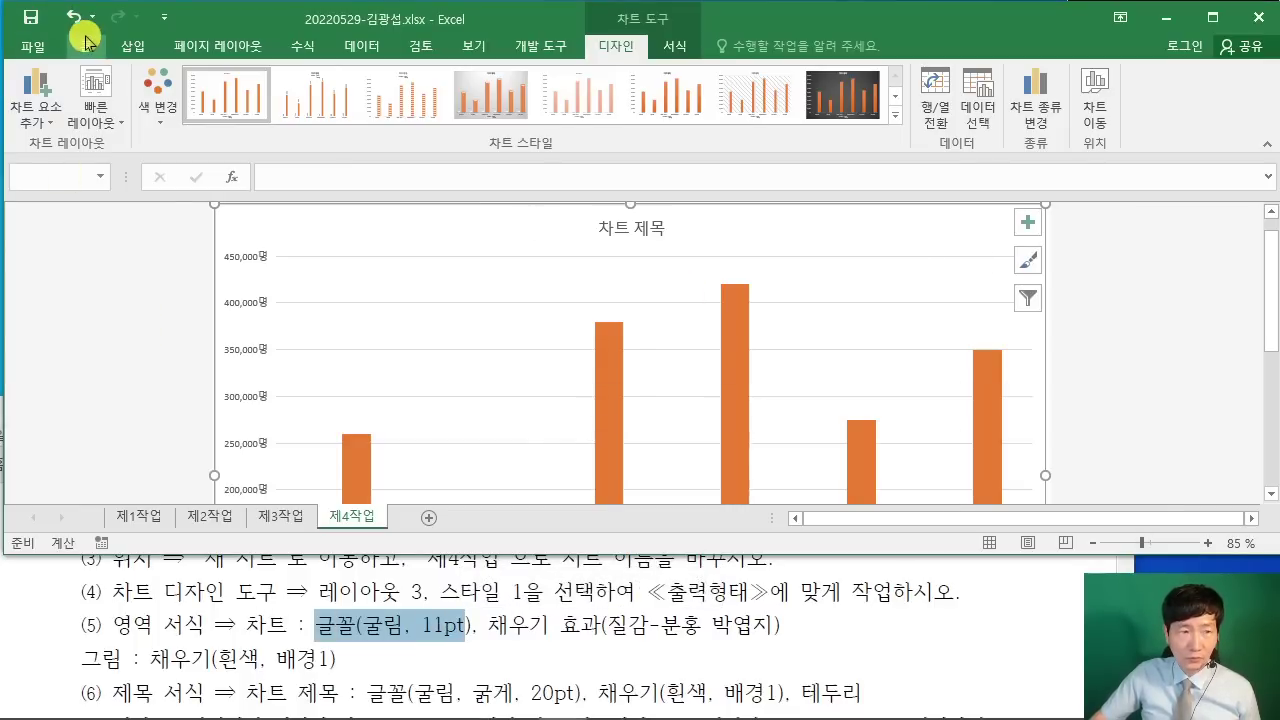
{"action": "left_click", "coordinate": [86, 46]}
{"action": "left_click", "coordinate": [205, 82]}
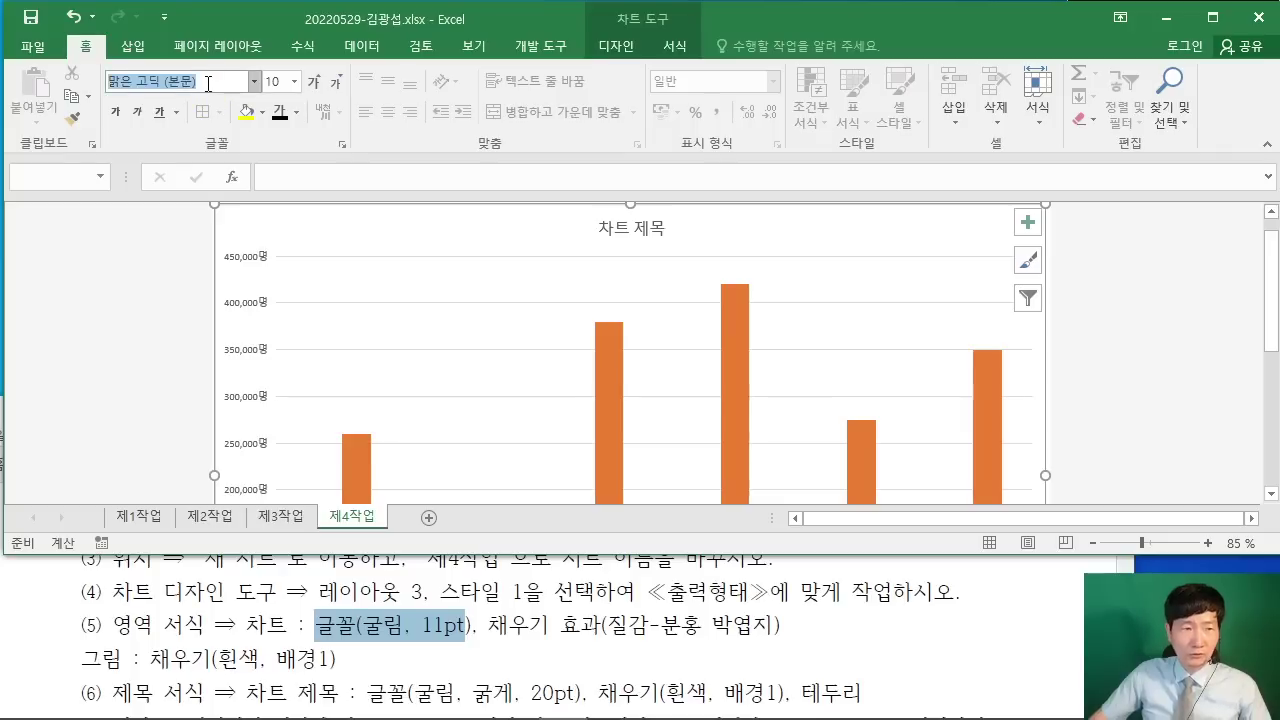
{"action": "type", "text": "굴리"}
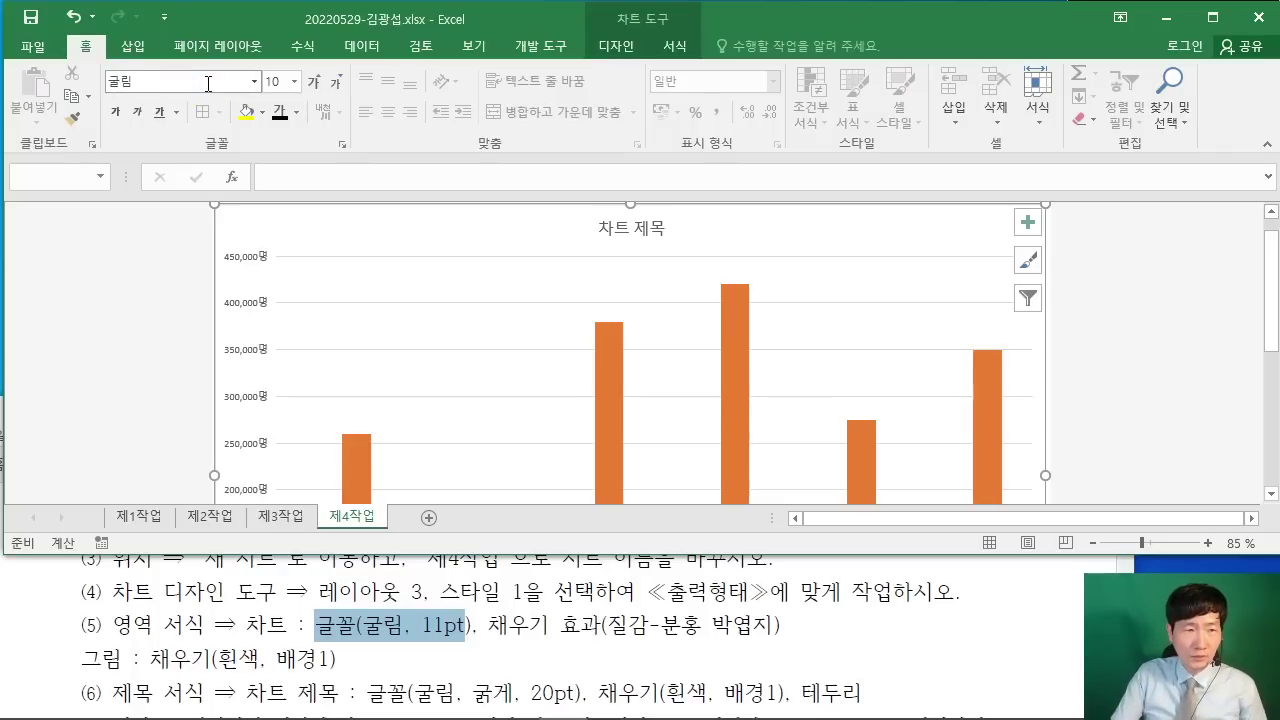
{"action": "key", "text": "Return"}
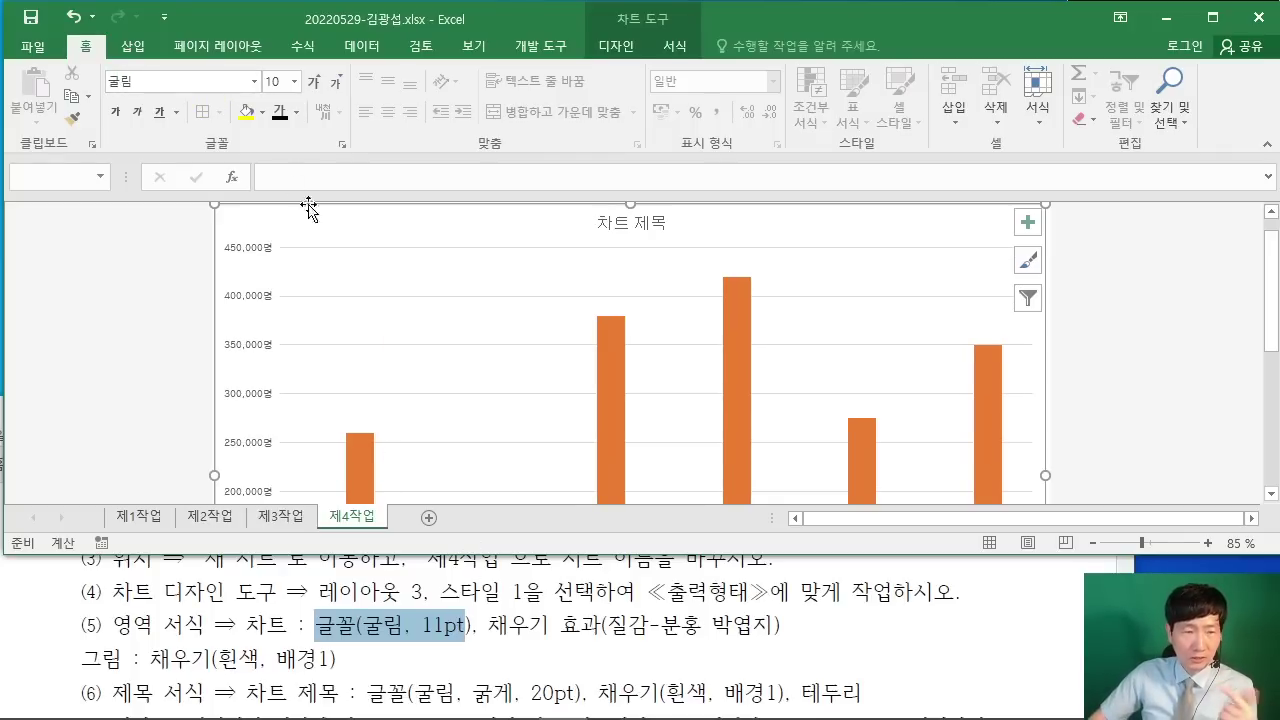
{"action": "type", "text": "11"}
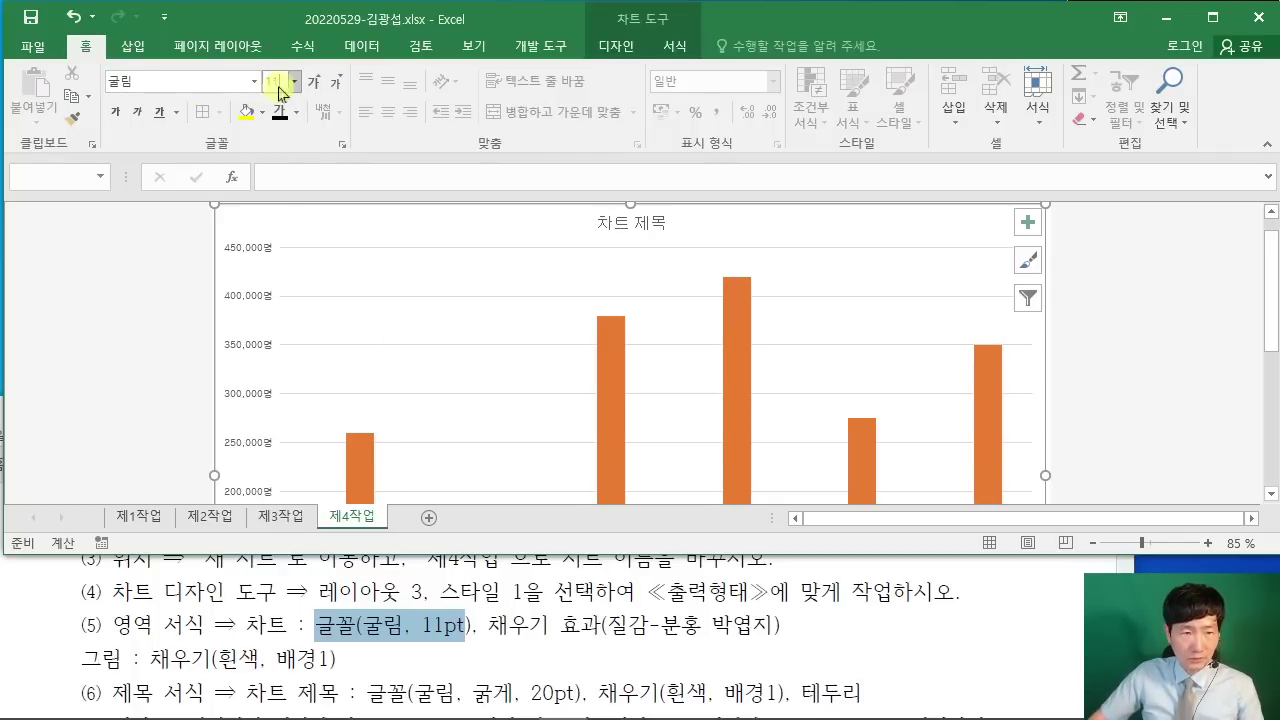
{"action": "key", "text": "Return"}
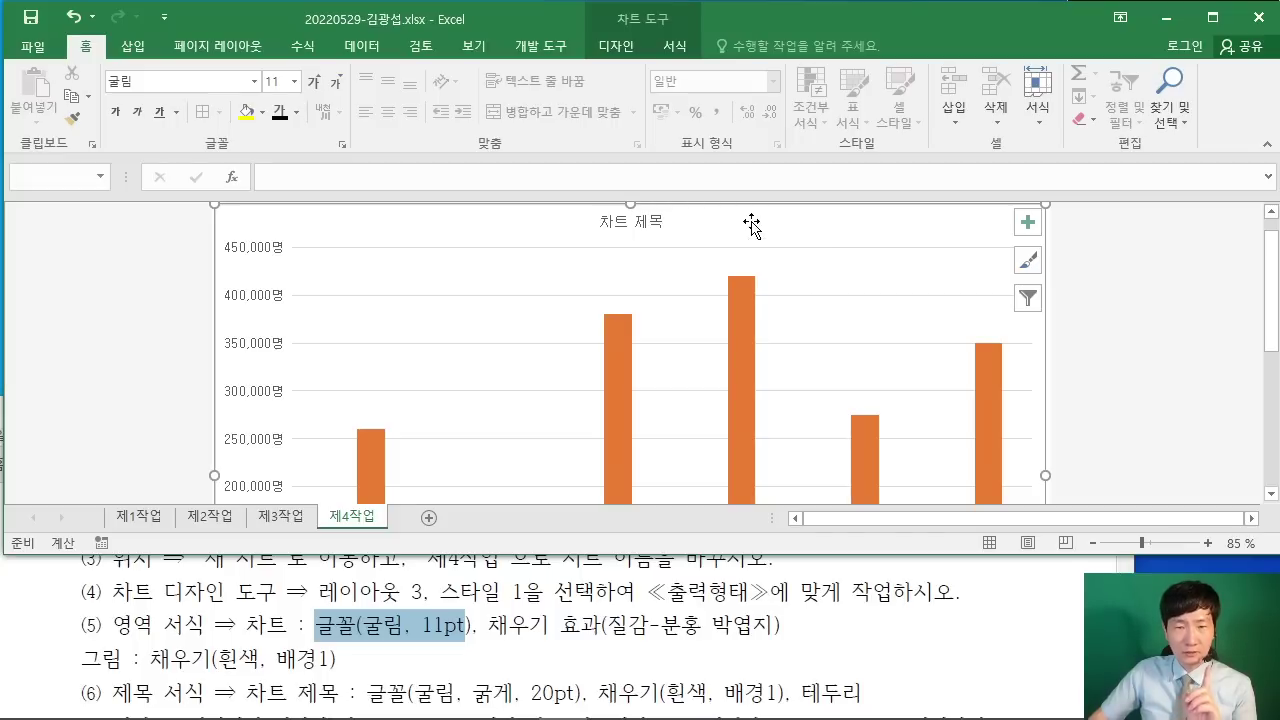
{"action": "double_click", "coordinate": [771, 334]}
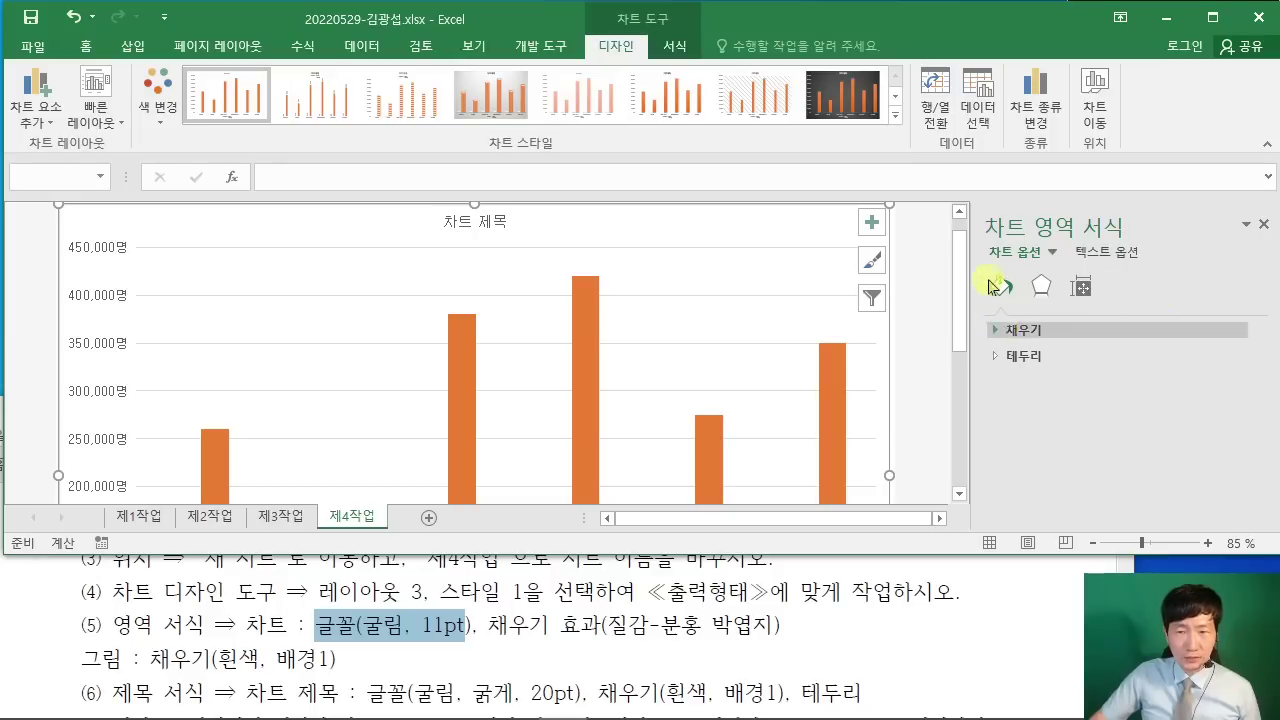
Step: Fill the chart area with the 분홍 박엽지 (pink tissue paper) texture
{"action": "left_click", "coordinate": [995, 331]}
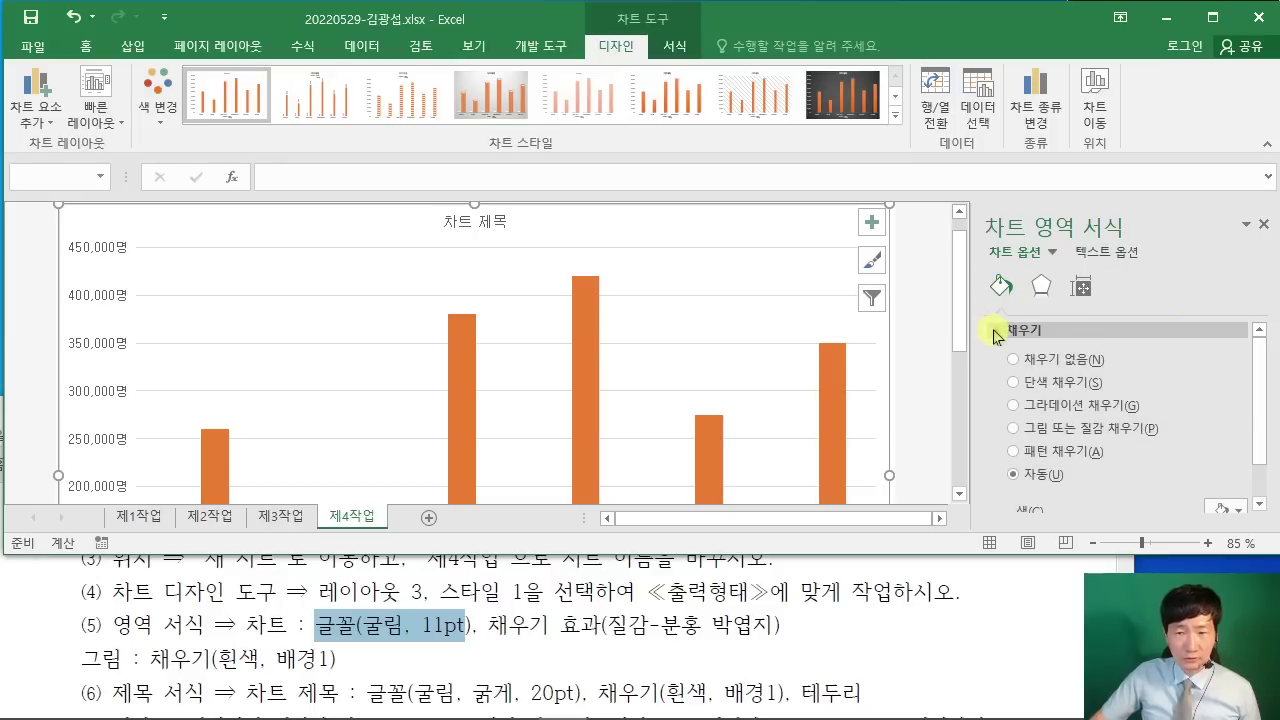
{"action": "left_click", "coordinate": [1014, 428]}
{"action": "scroll", "coordinate": [1150, 410], "scroll_direction": "down", "scroll_amount": 2}
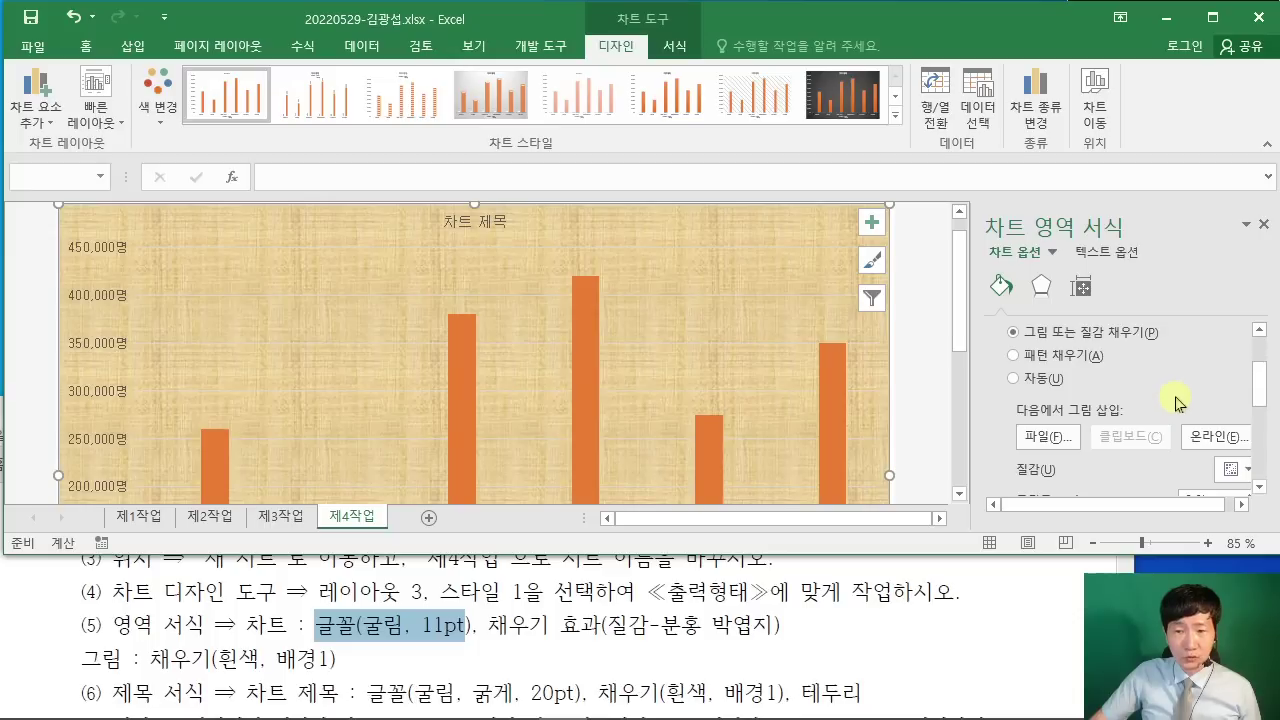
{"action": "scroll", "coordinate": [1100, 465], "scroll_direction": "down", "scroll_amount": 1}
{"action": "scroll", "coordinate": [1075, 440], "scroll_direction": "up", "scroll_amount": 2}
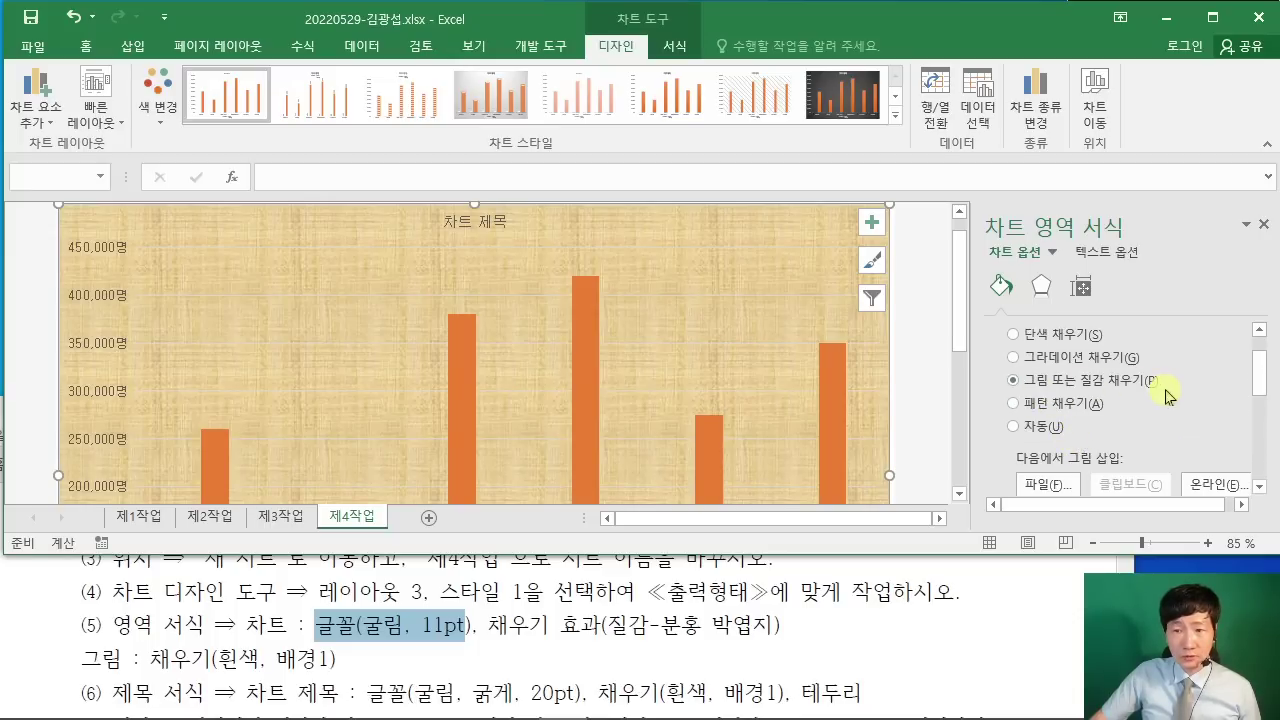
{"action": "scroll", "coordinate": [1172, 400], "scroll_direction": "down", "scroll_amount": 3}
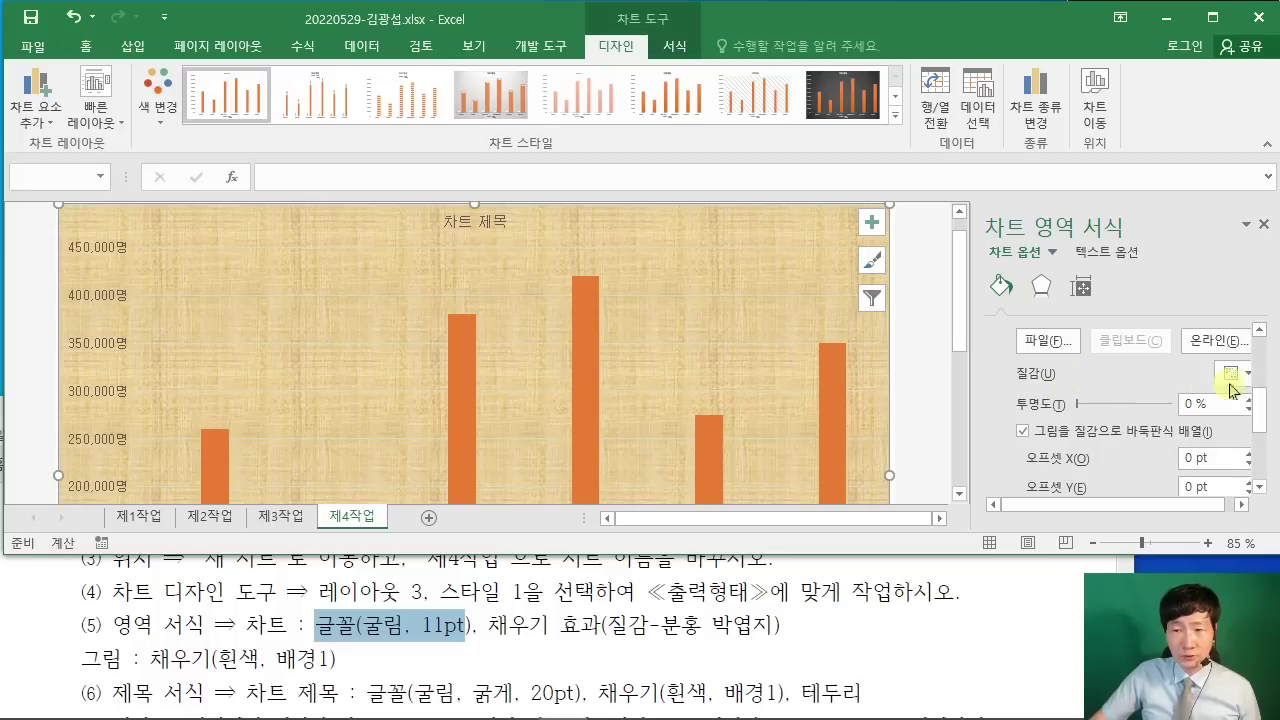
{"action": "left_click", "coordinate": [1228, 374]}
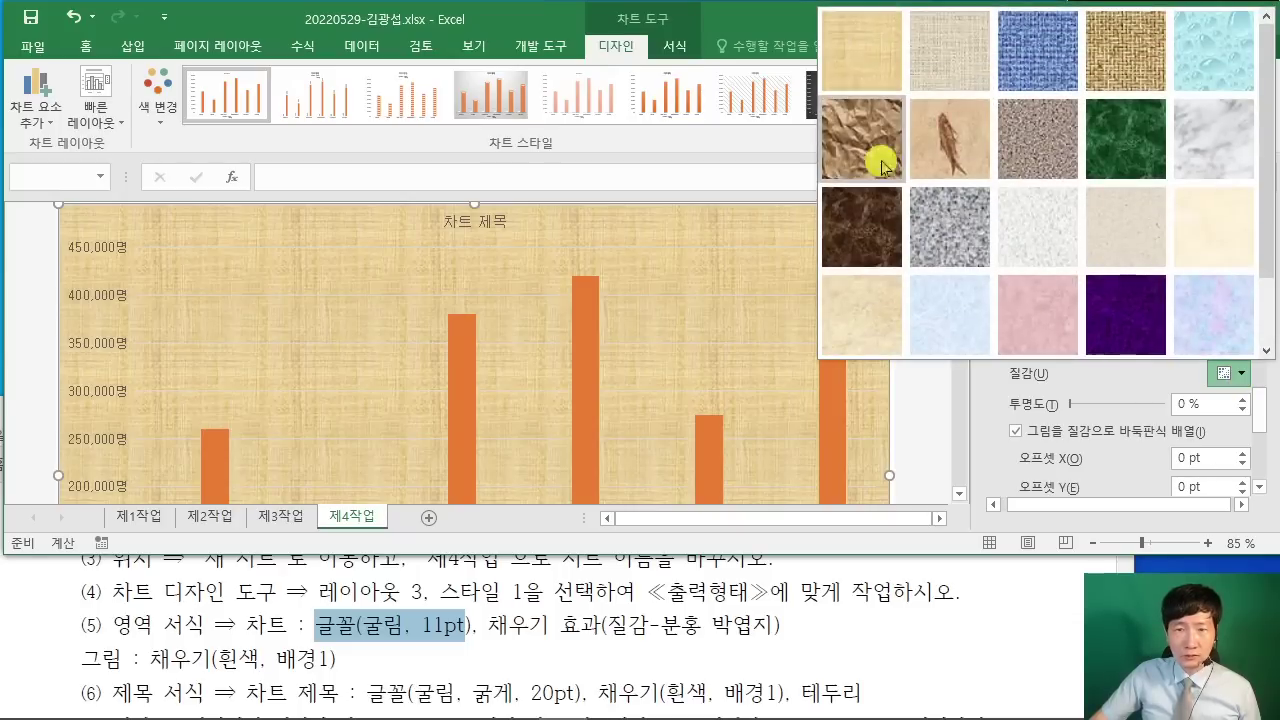
{"action": "left_click", "coordinate": [1039, 329]}
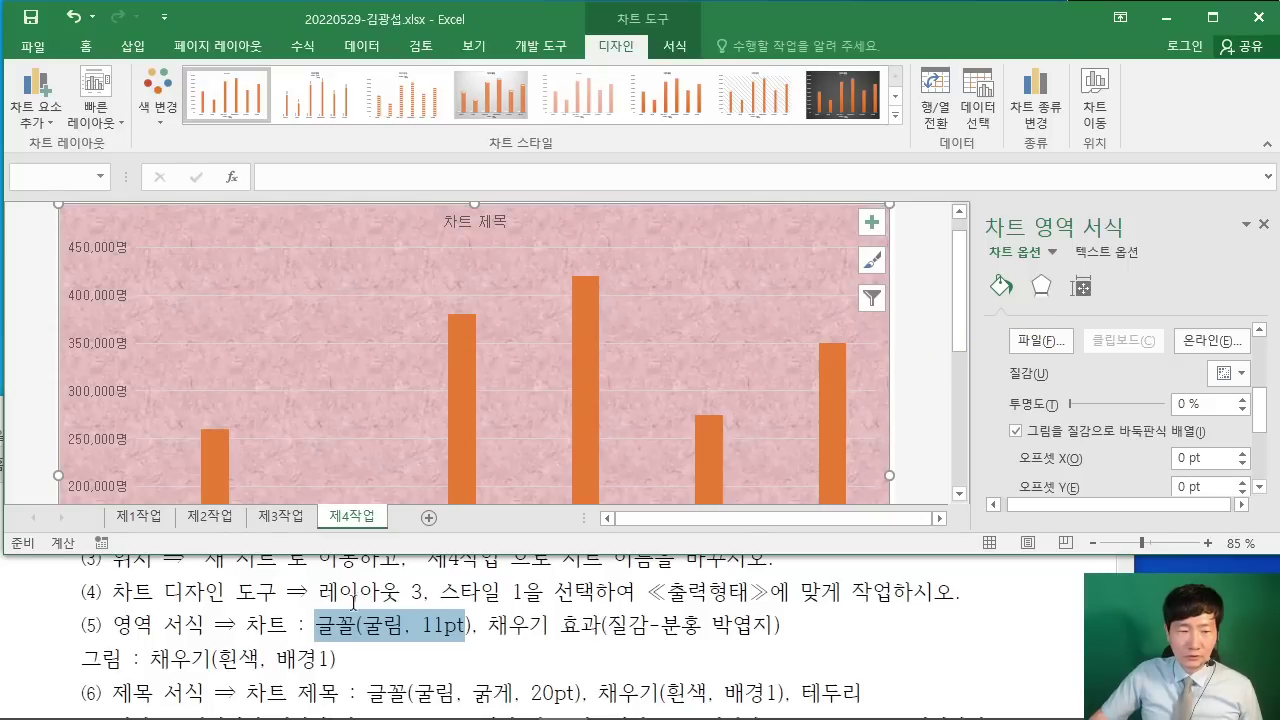
Step: Give the plot area a solid white fill
{"action": "left_click", "coordinate": [672, 325]}
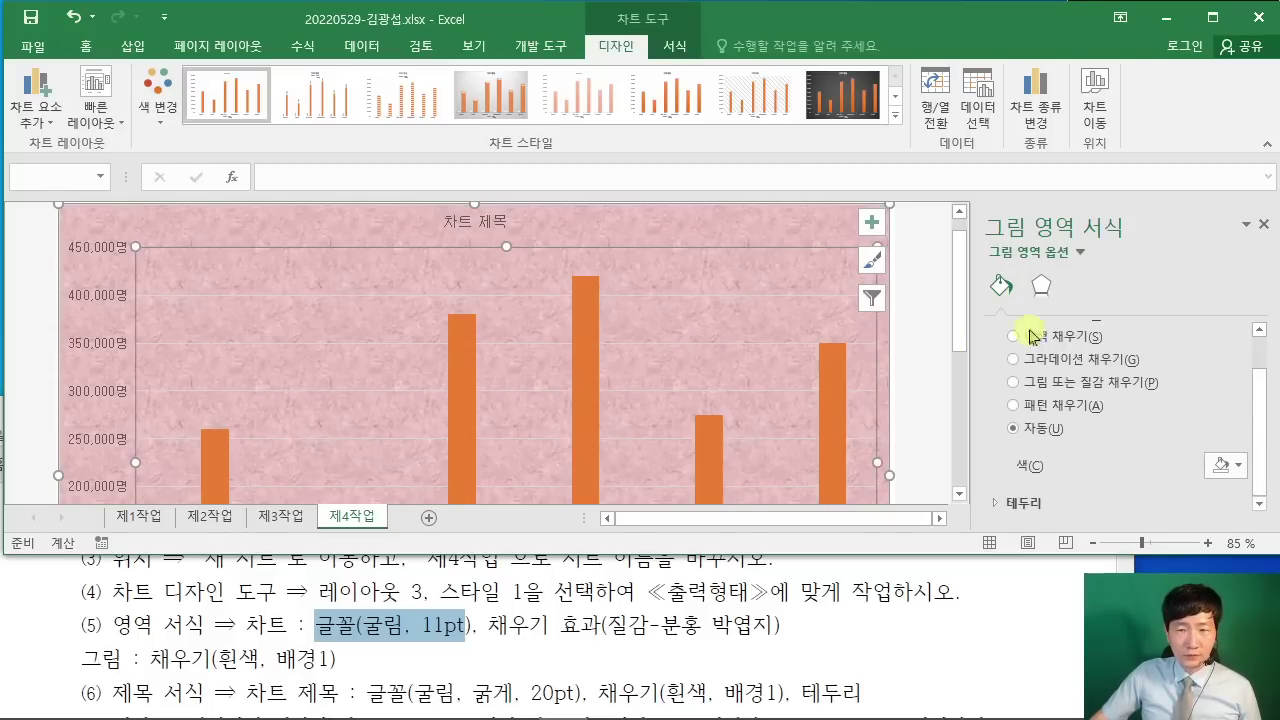
{"action": "left_click", "coordinate": [1035, 337]}
{"action": "scroll", "coordinate": [1117, 432], "scroll_direction": "down", "scroll_amount": 1}
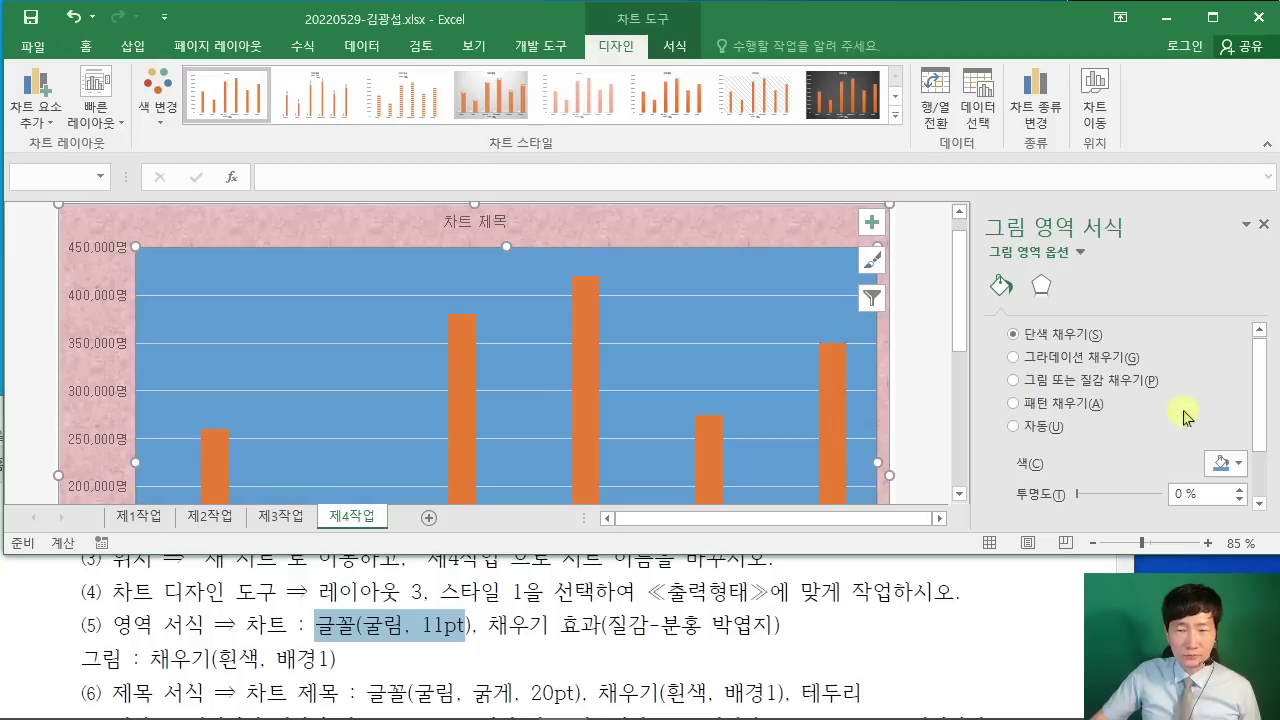
{"action": "left_click", "coordinate": [1215, 463]}
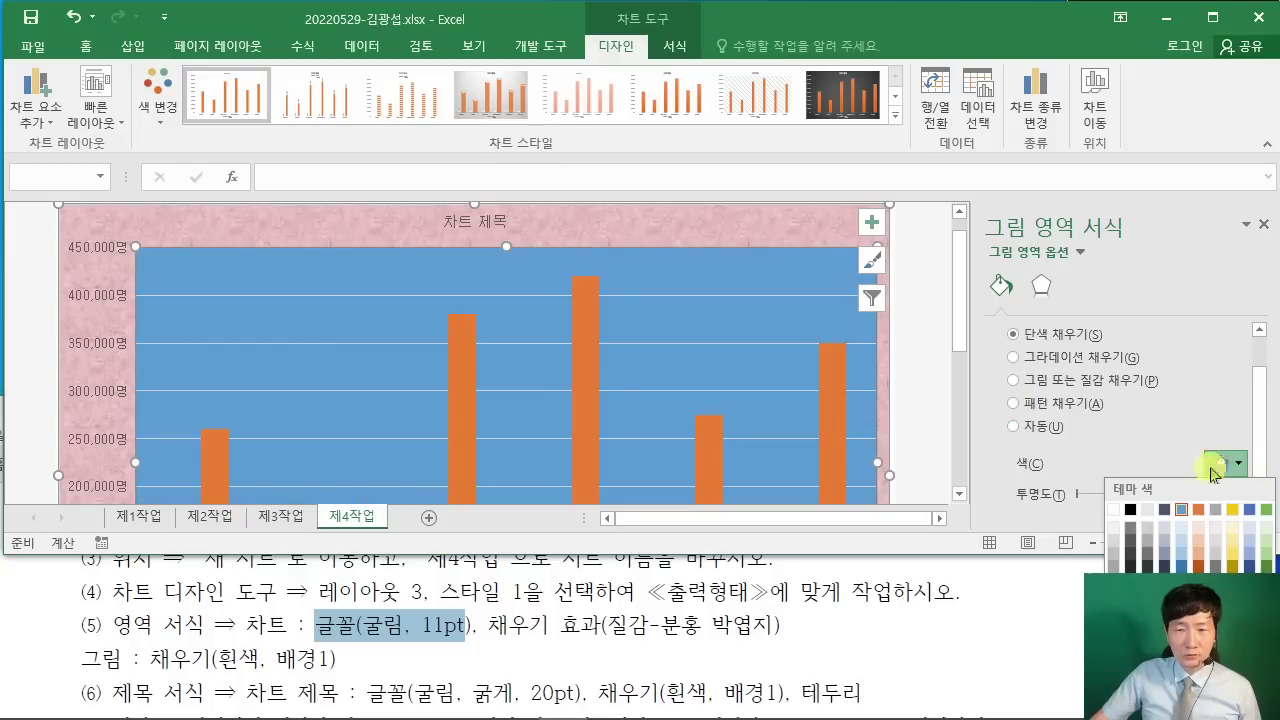
{"action": "left_click", "coordinate": [1116, 510]}
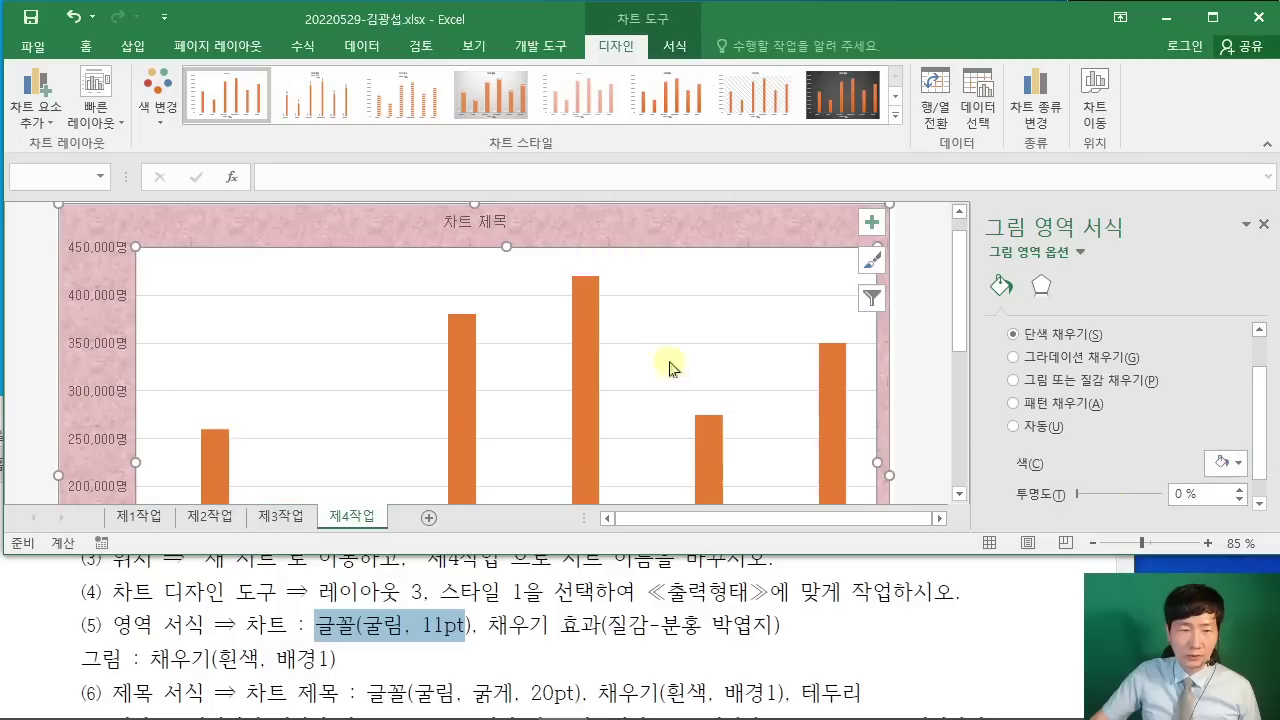
{"action": "left_click", "coordinate": [969, 614]}
{"action": "scroll", "coordinate": [966, 613], "scroll_direction": "down", "scroll_amount": 2}
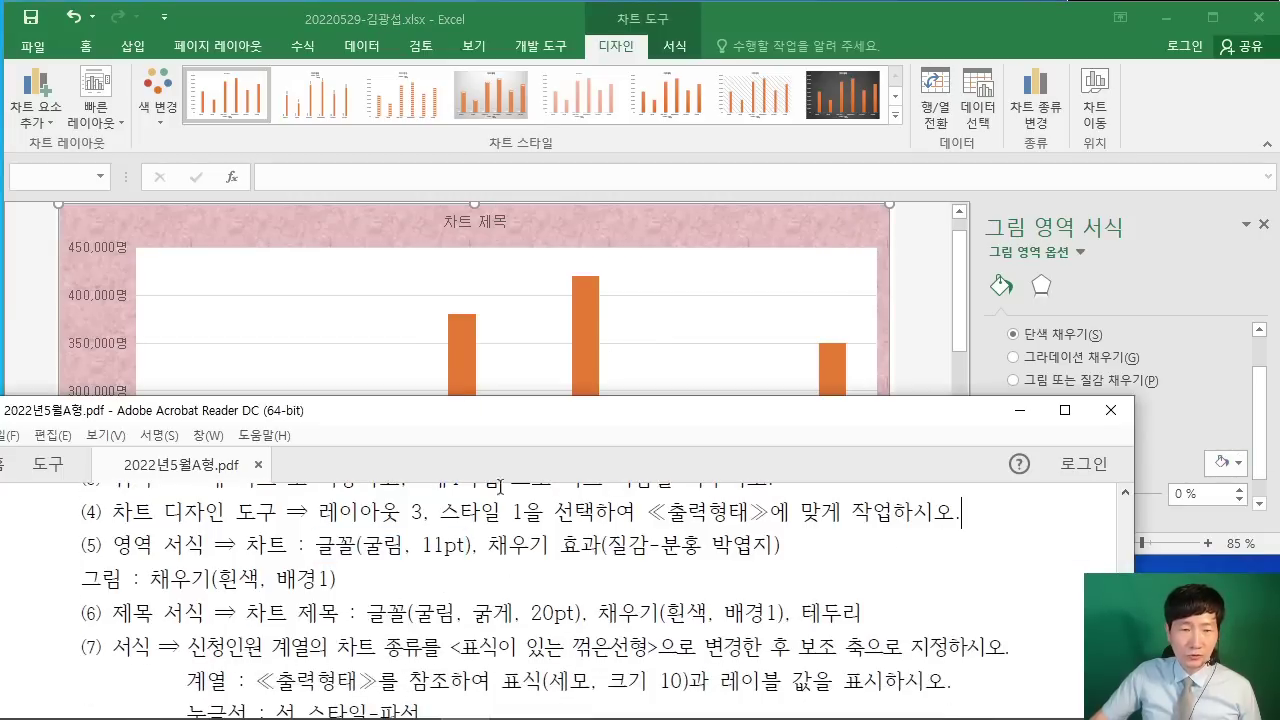
Step: Replace the 차트 제목 placeholder with '데이터사이언스 및 통계분석 신청 현황'
{"action": "left_click", "coordinate": [490, 221]}
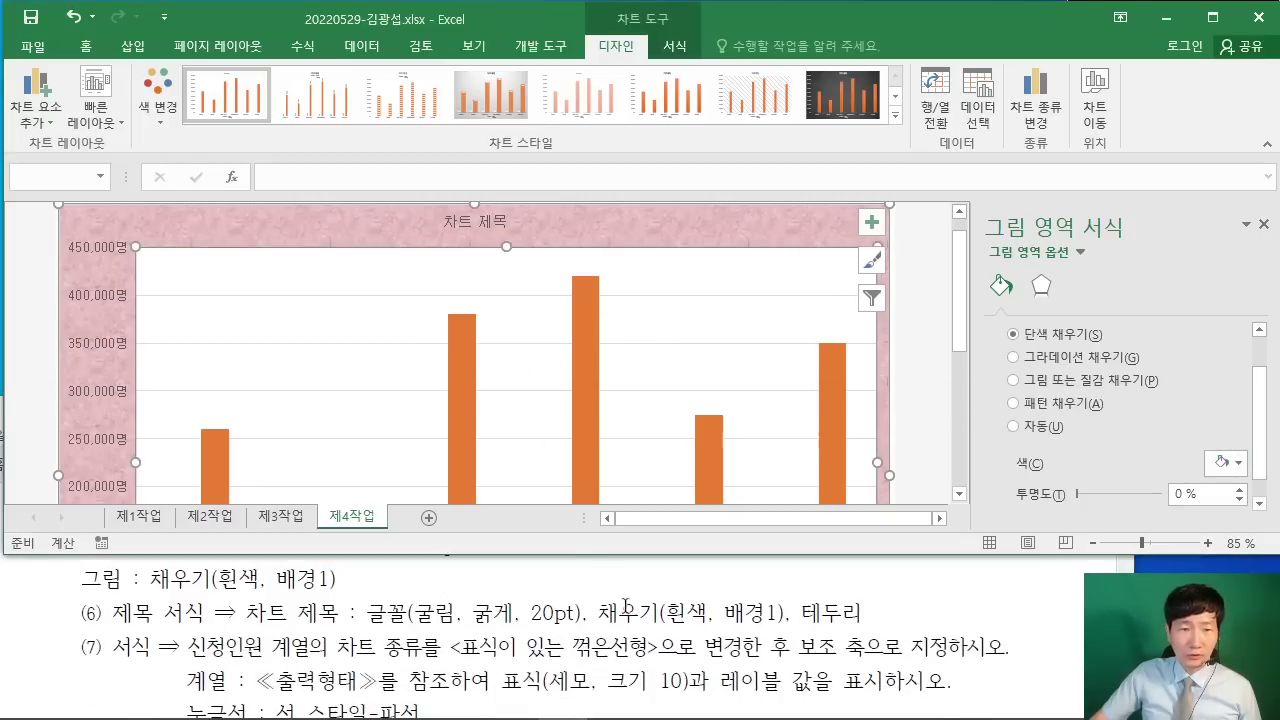
{"action": "scroll", "coordinate": [667, 618], "scroll_direction": "down", "scroll_amount": 5}
{"action": "scroll", "coordinate": [667, 618], "scroll_direction": "up", "scroll_amount": 5}
{"action": "left_click", "coordinate": [701, 626]}
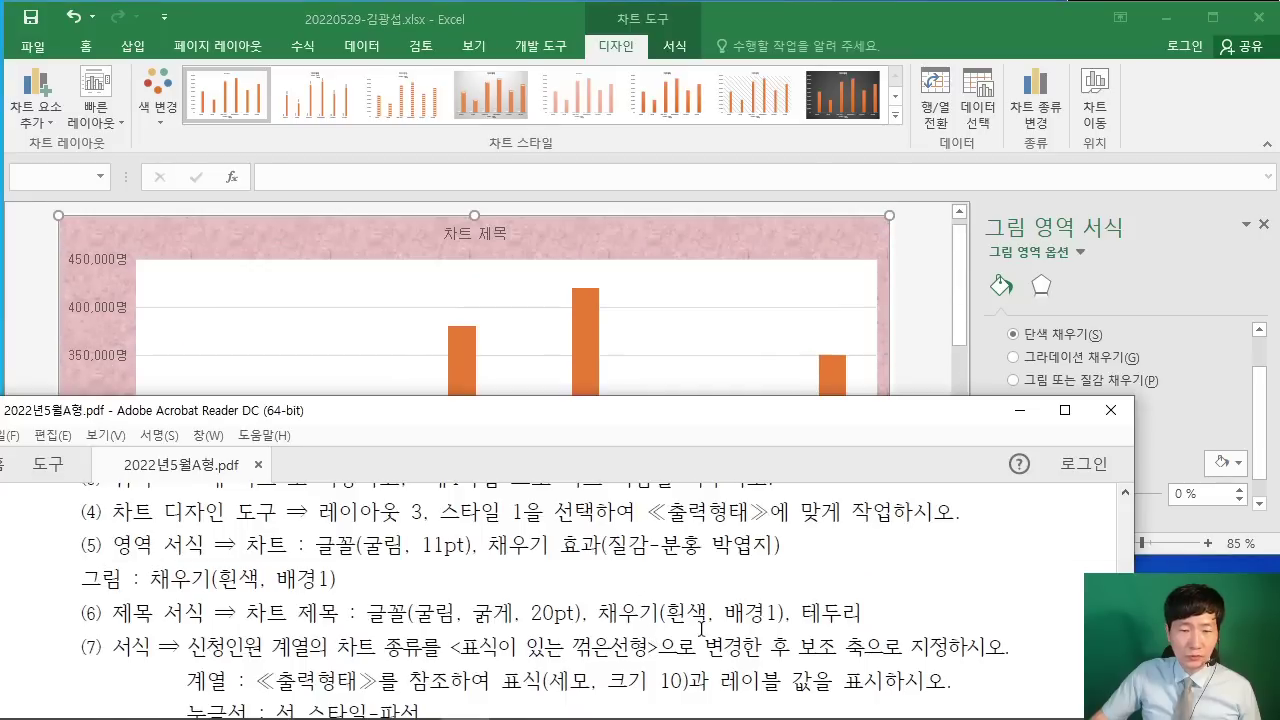
{"action": "scroll", "coordinate": [701, 626], "scroll_direction": "down", "scroll_amount": 6}
{"action": "scroll", "coordinate": [703, 628], "scroll_direction": "down", "scroll_amount": 5}
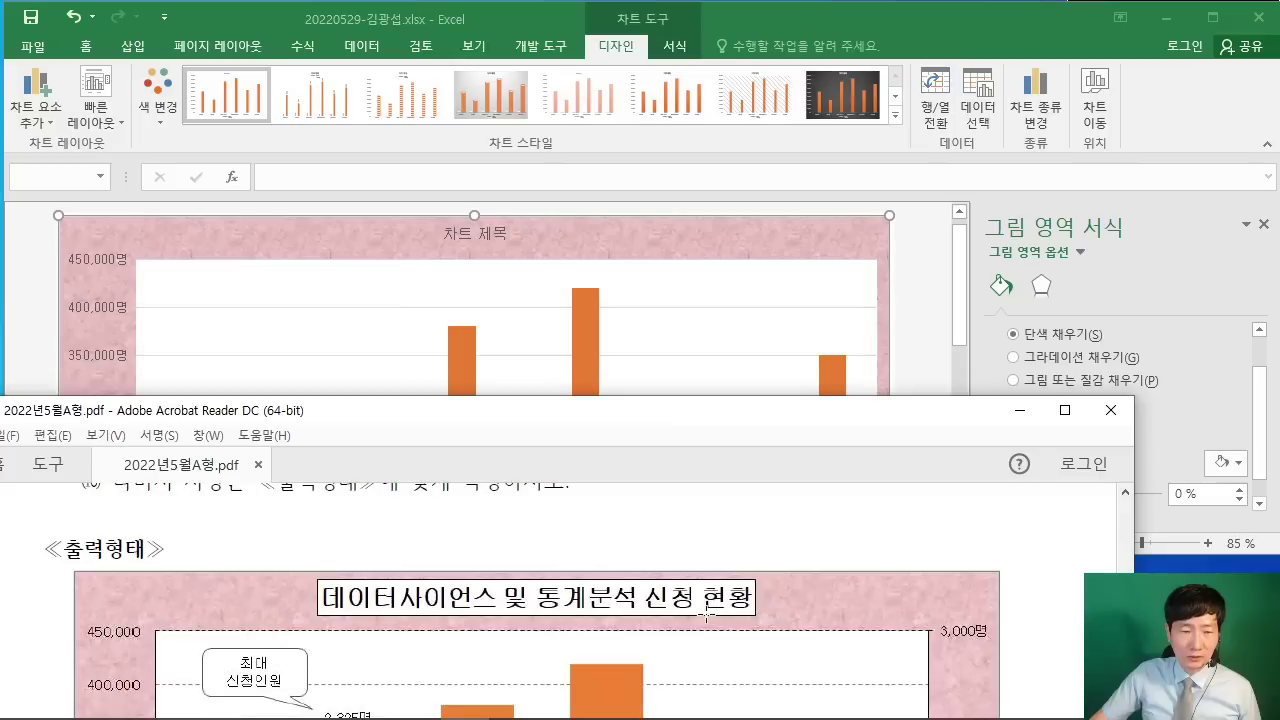
{"action": "left_click", "coordinate": [490, 240]}
{"action": "left_click", "coordinate": [450, 234]}
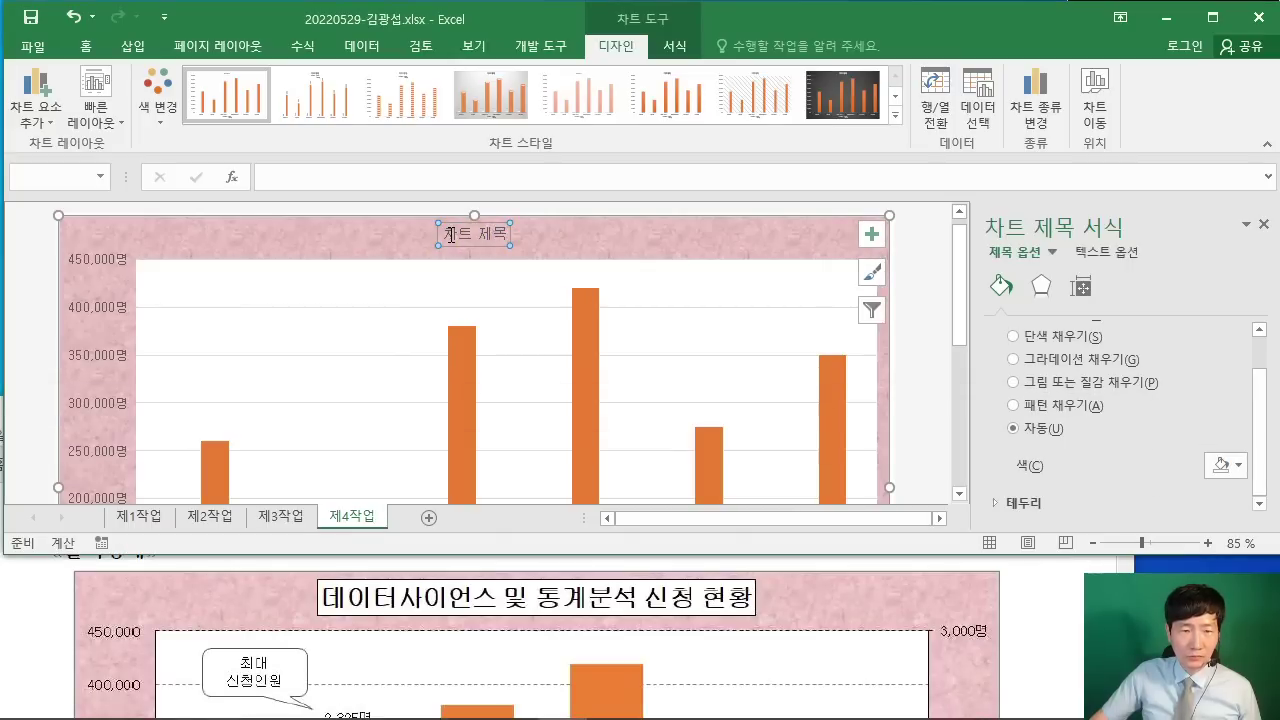
{"action": "left_click_drag", "start_coordinate": [450, 234], "coordinate": [504, 237]}
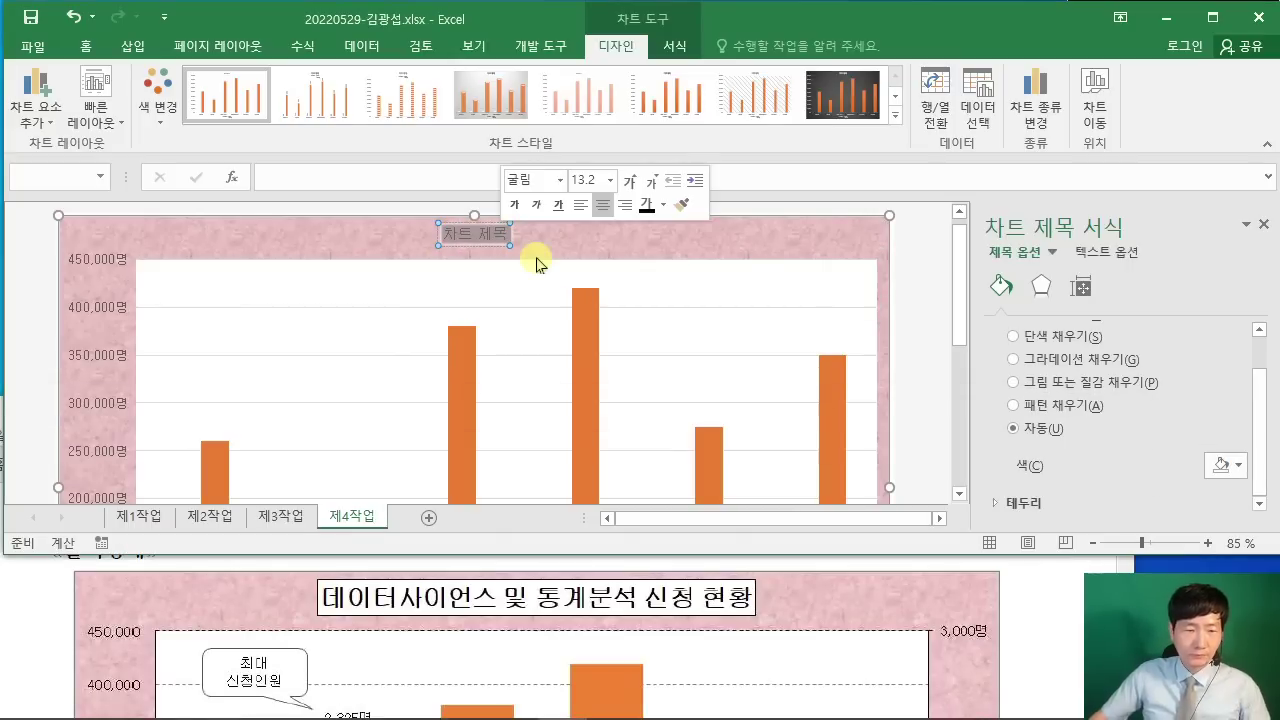
{"action": "type", "text": "ㄷㅔ이ㅌㅓ"}
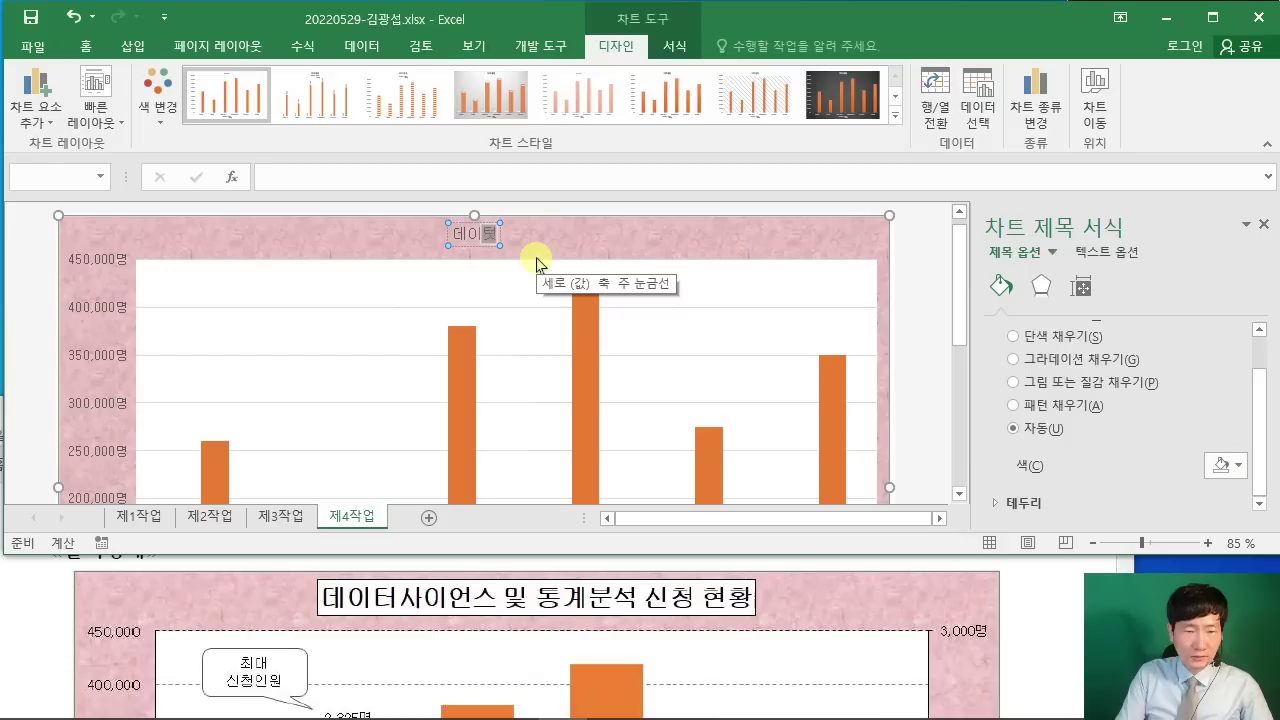
{"action": "type", "text": "사이언스 및 ㅌ"}
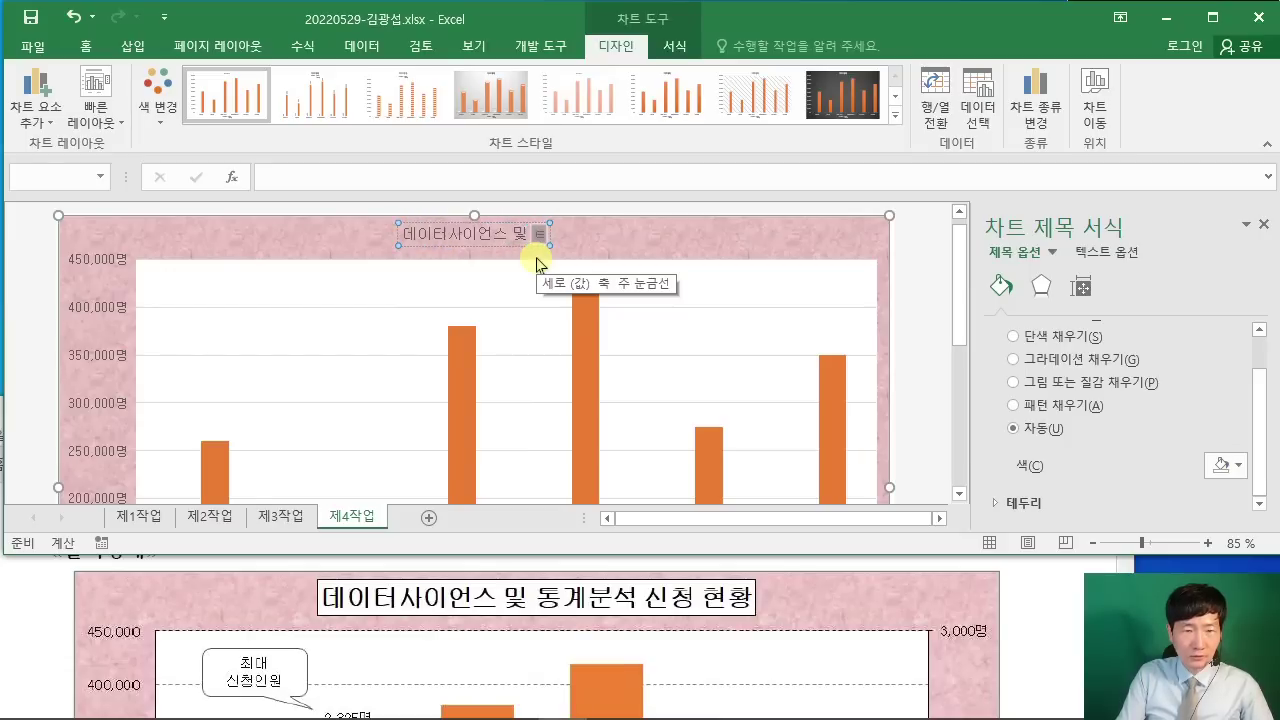
{"action": "type", "text": "ㅗㅇ계분석 ㅅ"}
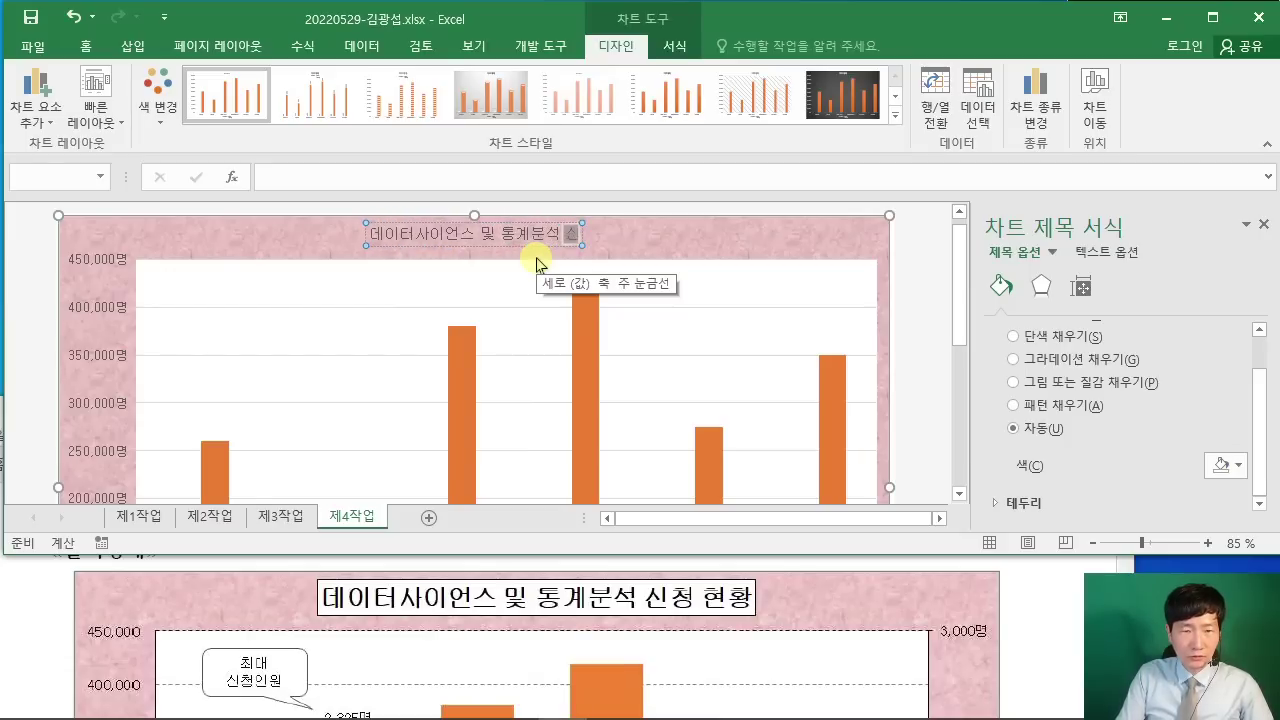
{"action": "type", "text": "ㅣㄴ청 현황"}
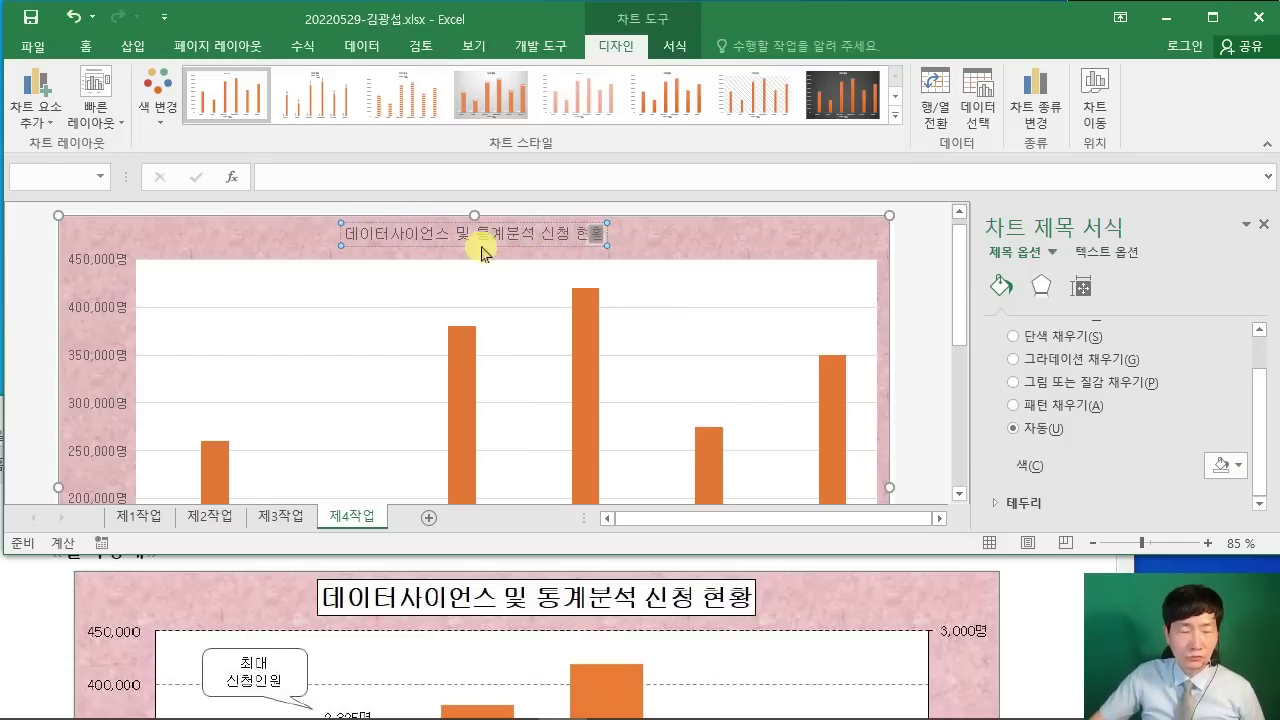
{"action": "key", "text": "Escape"}
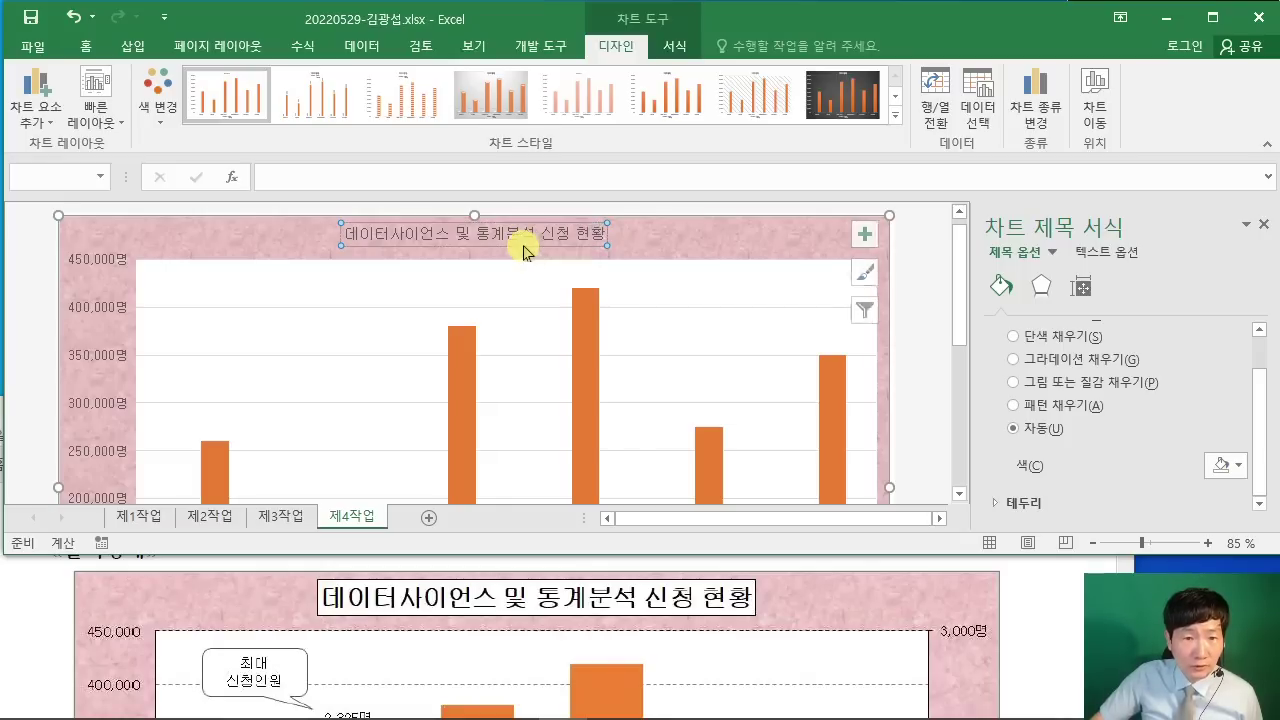
Step: Check the title formatting requirements and reselect the chart title
{"action": "left_click", "coordinate": [1066, 688]}
{"action": "scroll", "coordinate": [1005, 640], "scroll_direction": "up", "scroll_amount": 3}
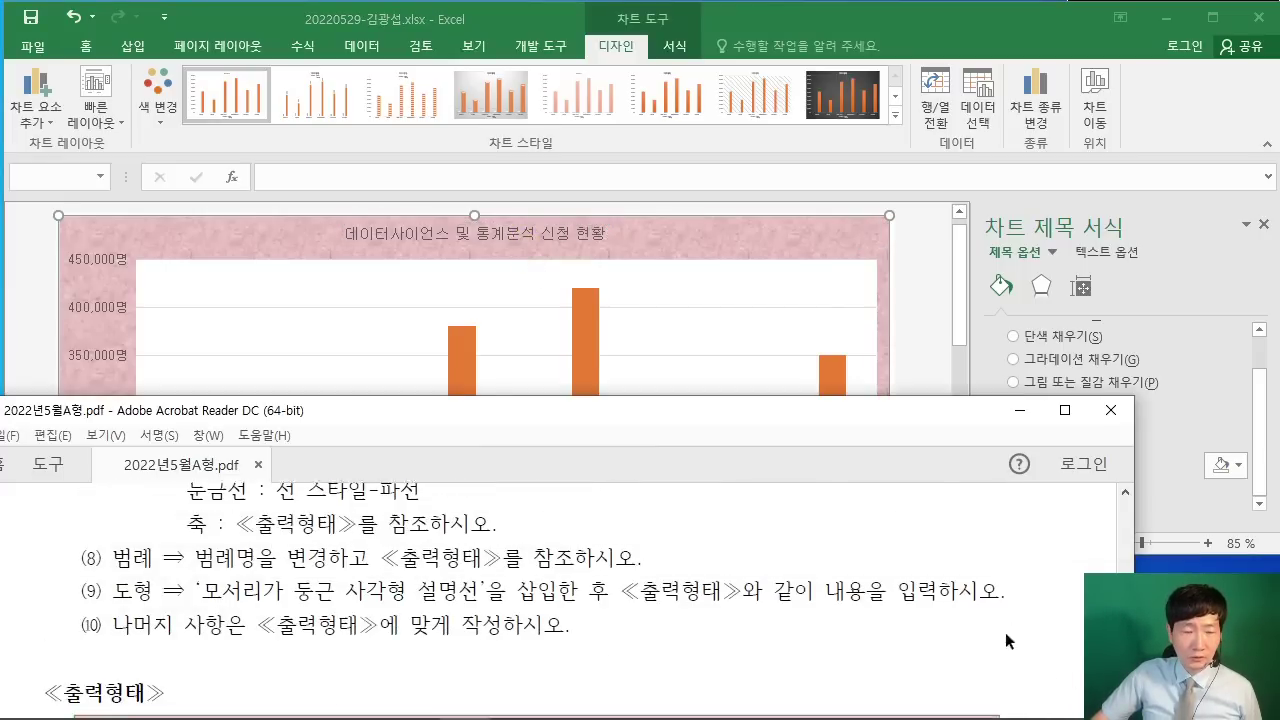
{"action": "scroll", "coordinate": [1015, 630], "scroll_direction": "up", "scroll_amount": 4}
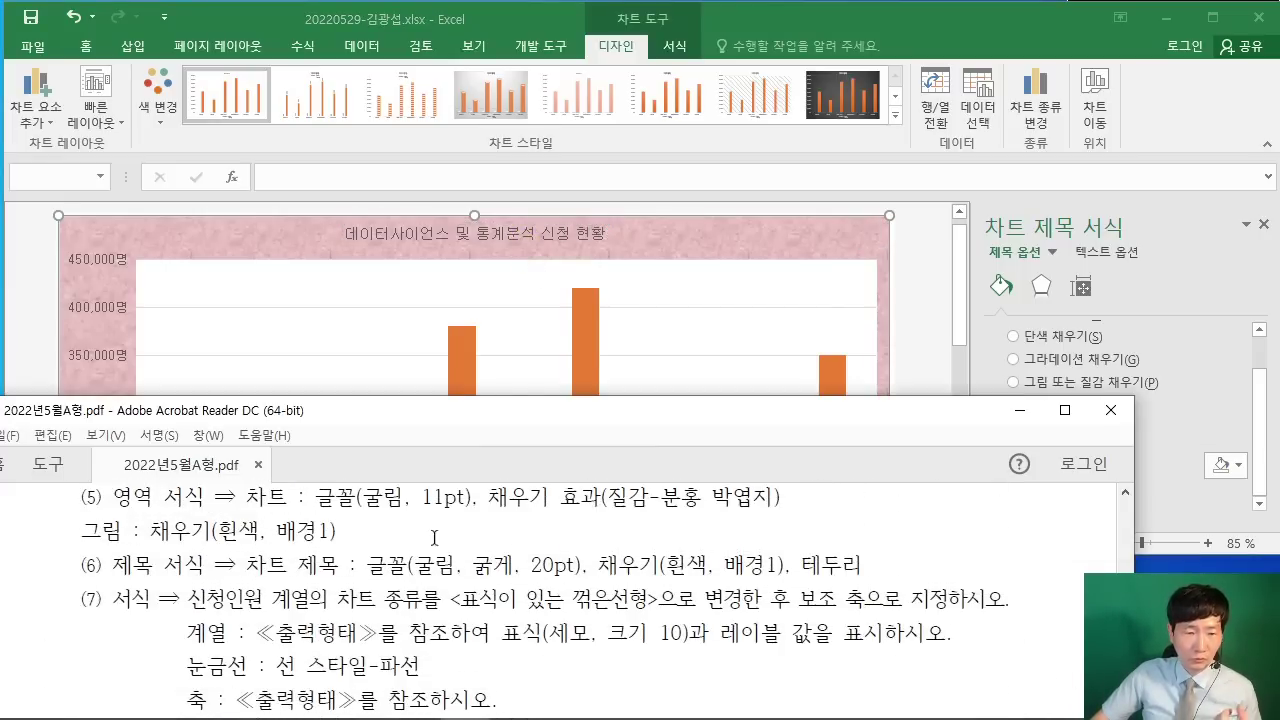
{"action": "left_click", "coordinate": [523, 234]}
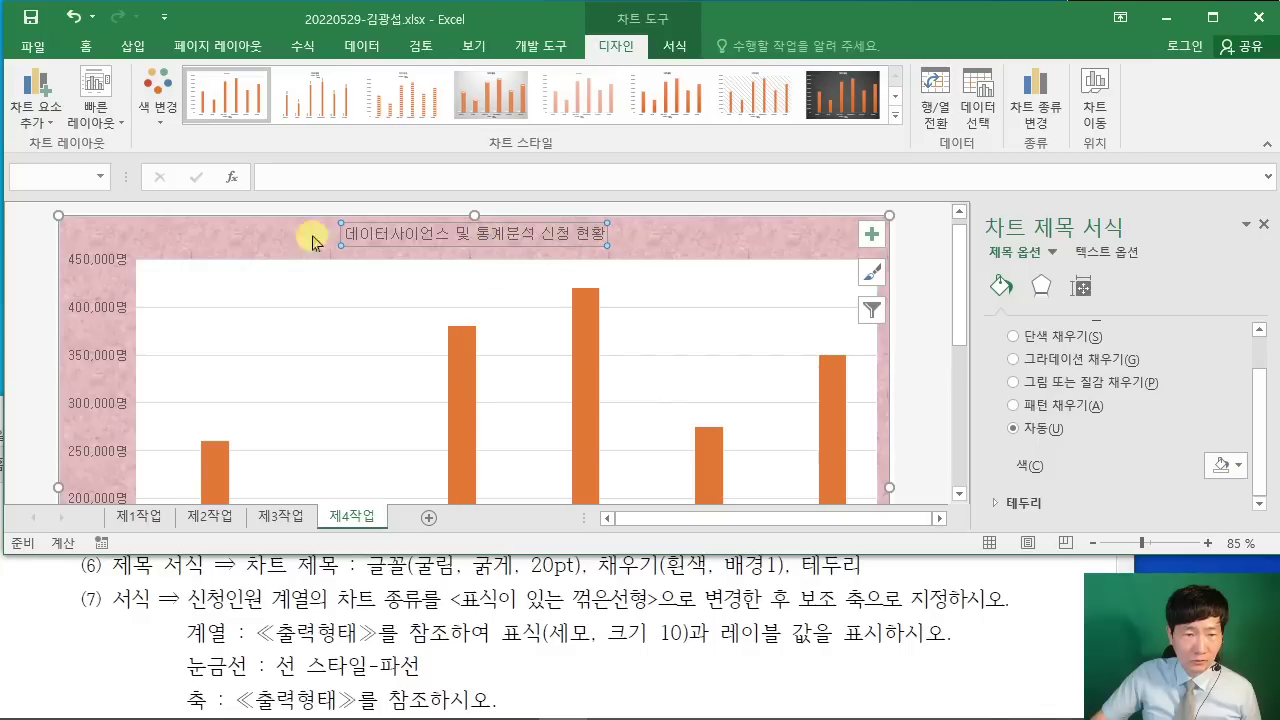
{"action": "left_click", "coordinate": [86, 46]}
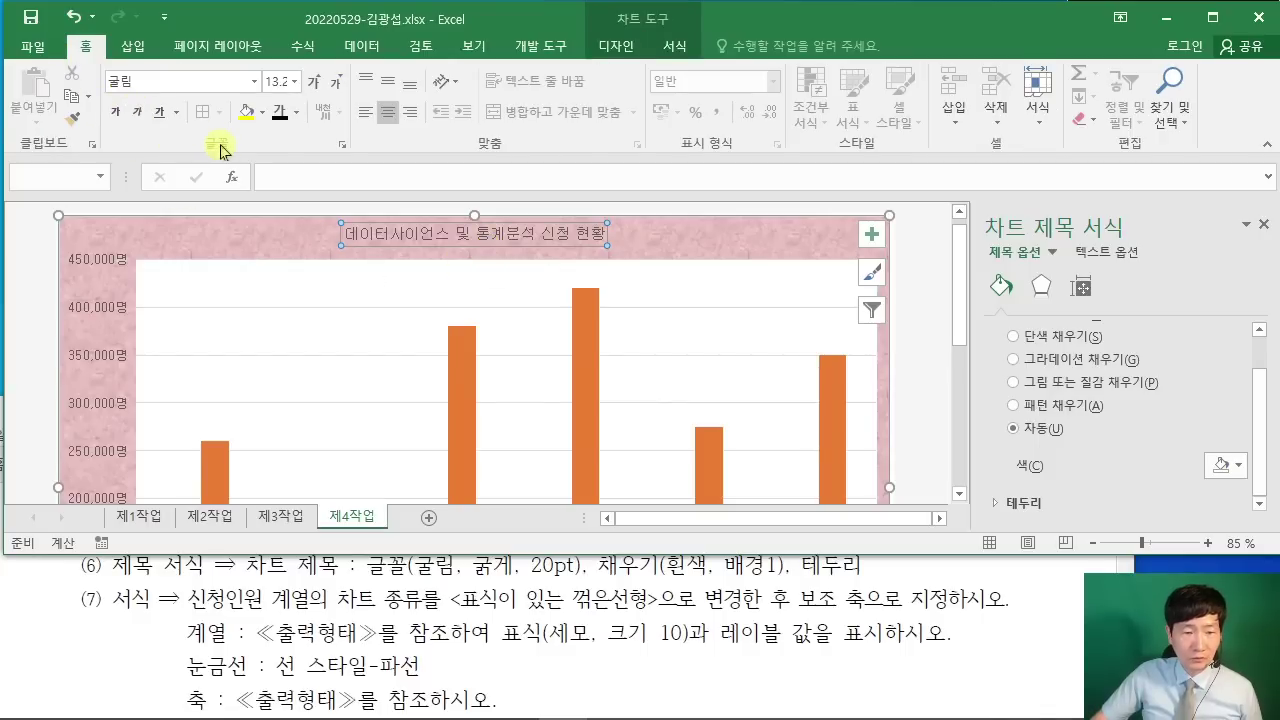
Step: Make the chart title bold at 20 pt
{"action": "left_click", "coordinate": [163, 650]}
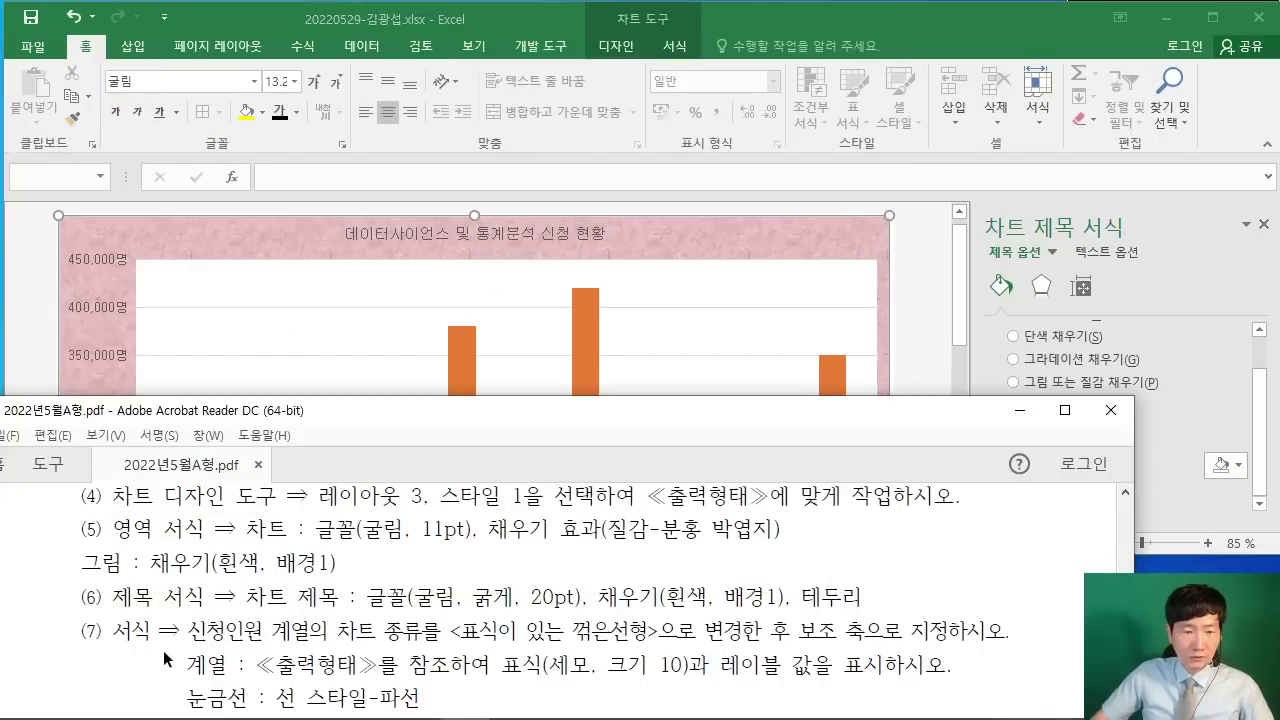
{"action": "left_click", "coordinate": [175, 82]}
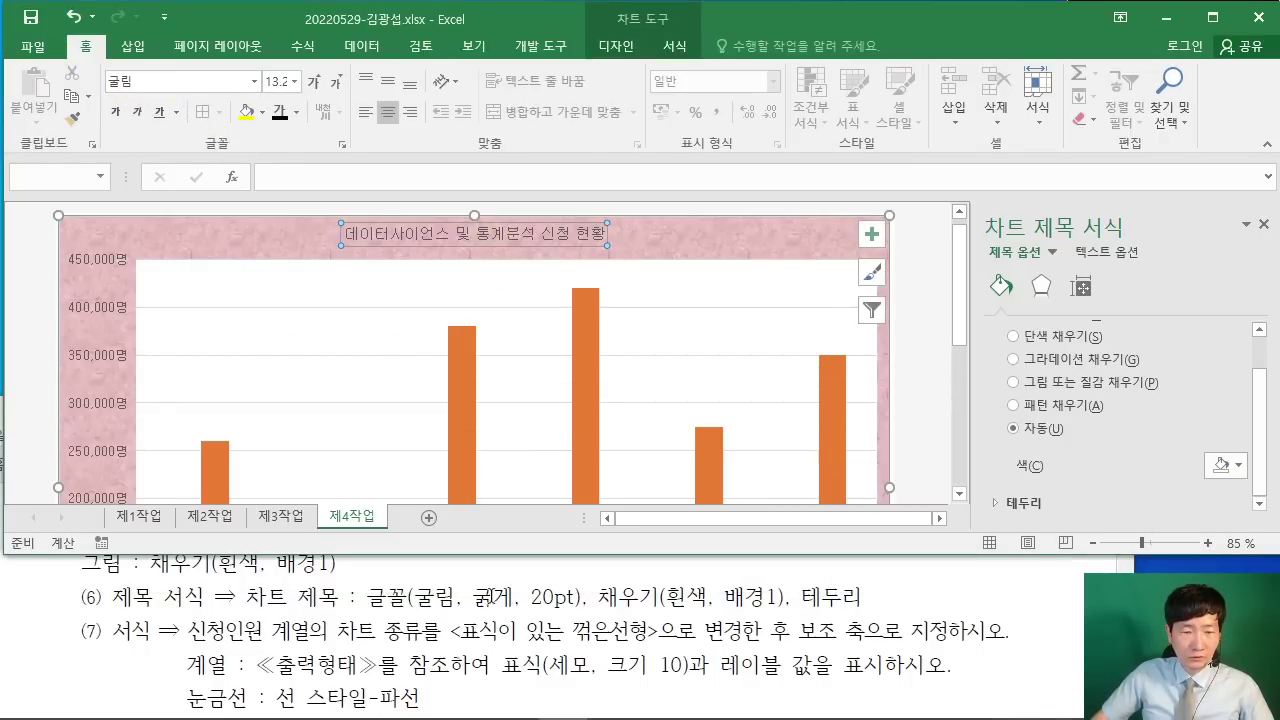
{"action": "left_click", "coordinate": [114, 110]}
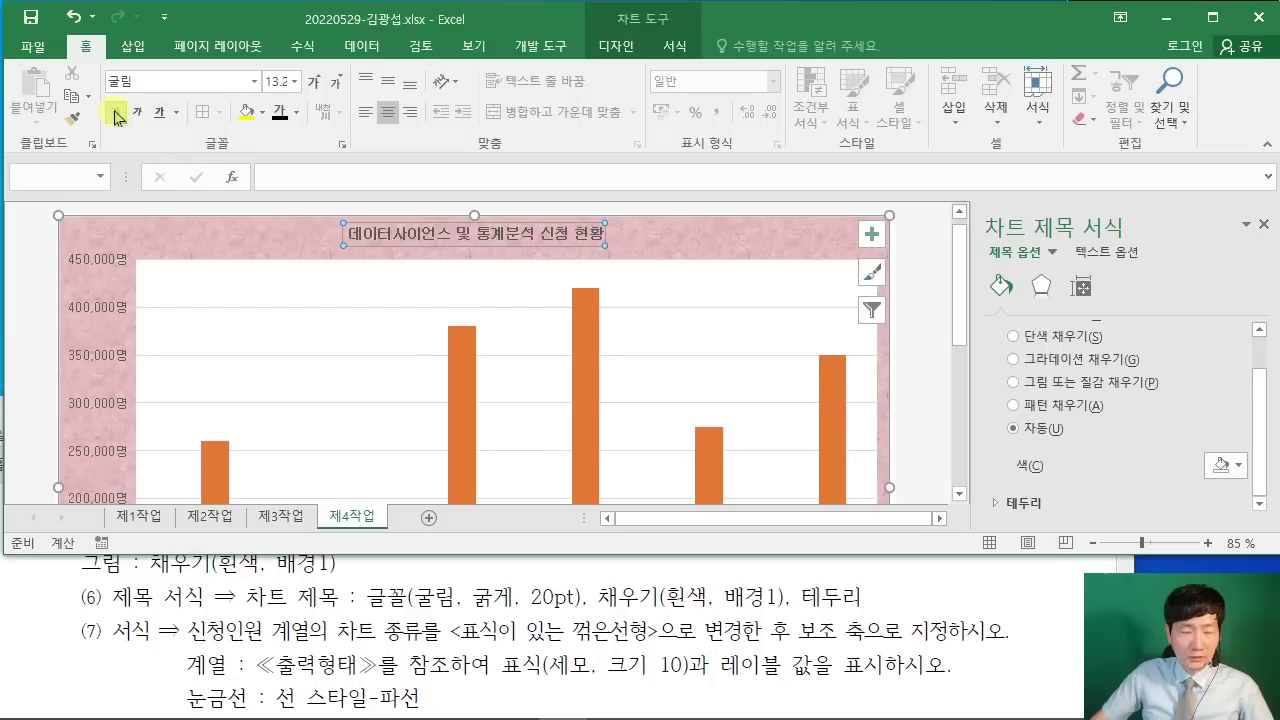
{"action": "left_click", "coordinate": [266, 81]}
{"action": "type", "text": "20"}
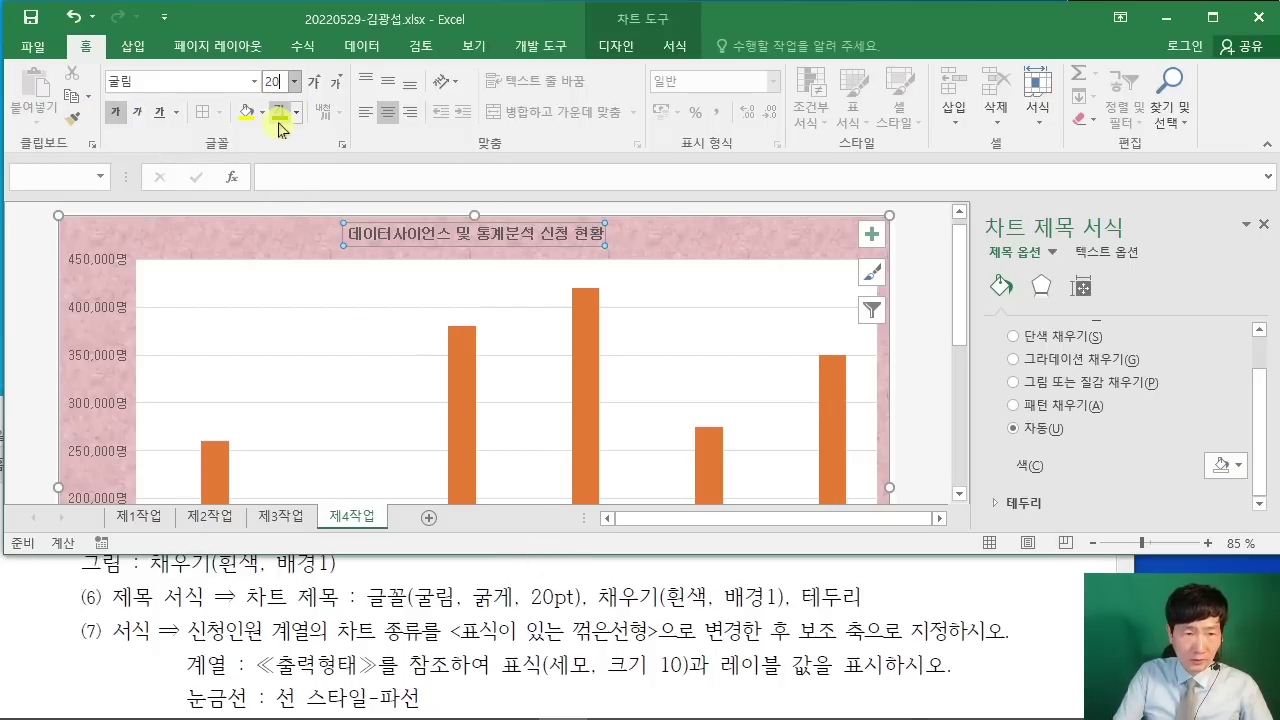
{"action": "key", "text": "Return"}
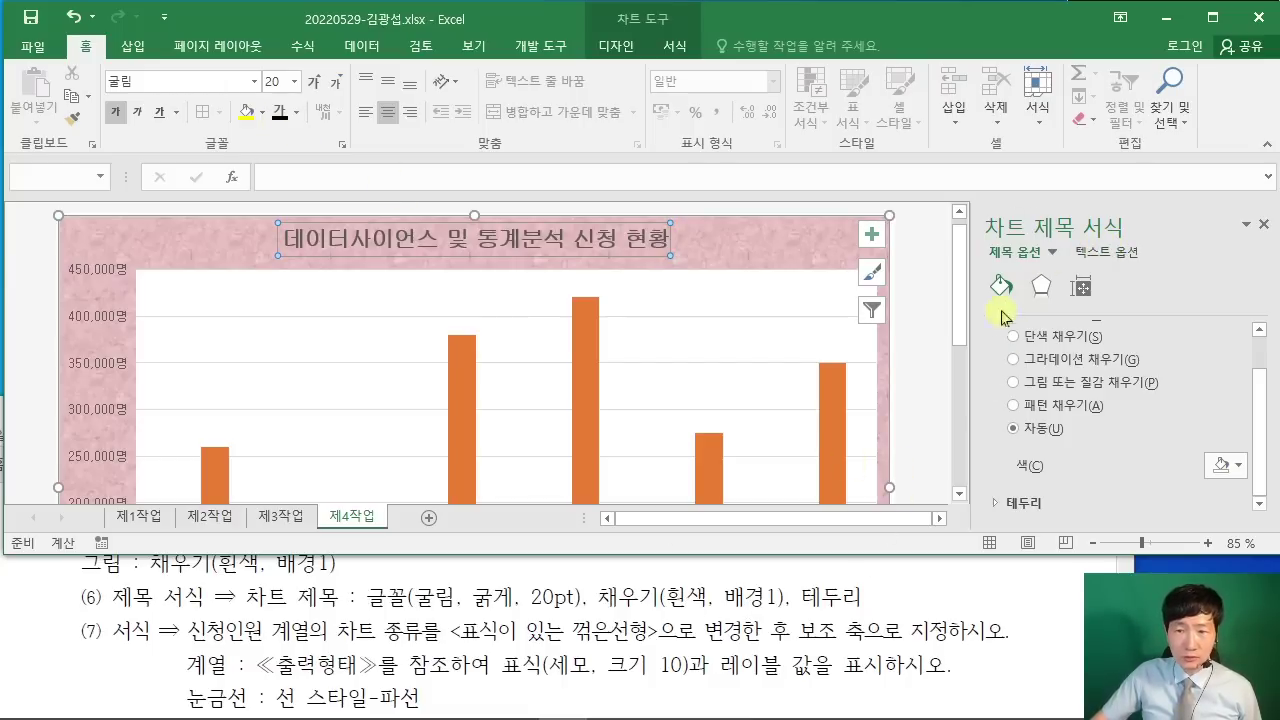
Step: Give the chart title box a solid white fill
{"action": "scroll", "coordinate": [1003, 342], "scroll_direction": "up", "scroll_amount": 1}
{"action": "left_click", "coordinate": [1013, 383]}
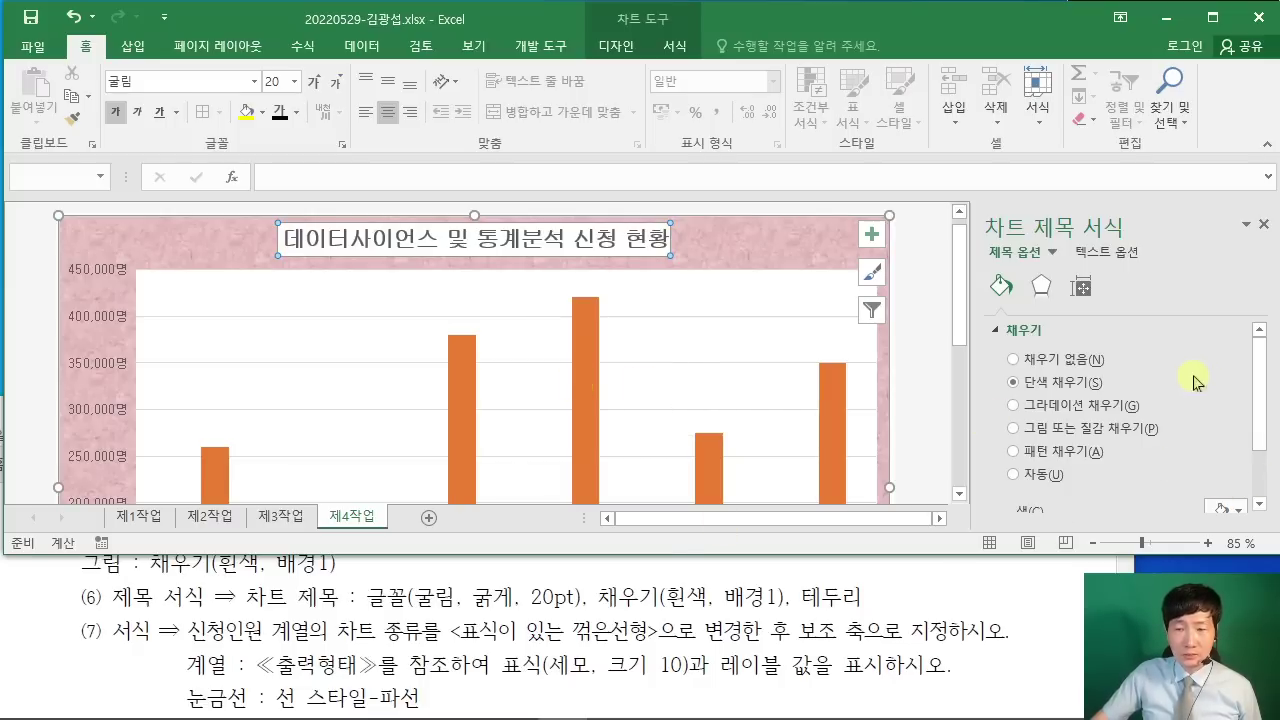
{"action": "scroll", "coordinate": [1195, 383], "scroll_direction": "down", "scroll_amount": 1}
{"action": "left_click", "coordinate": [1225, 463]}
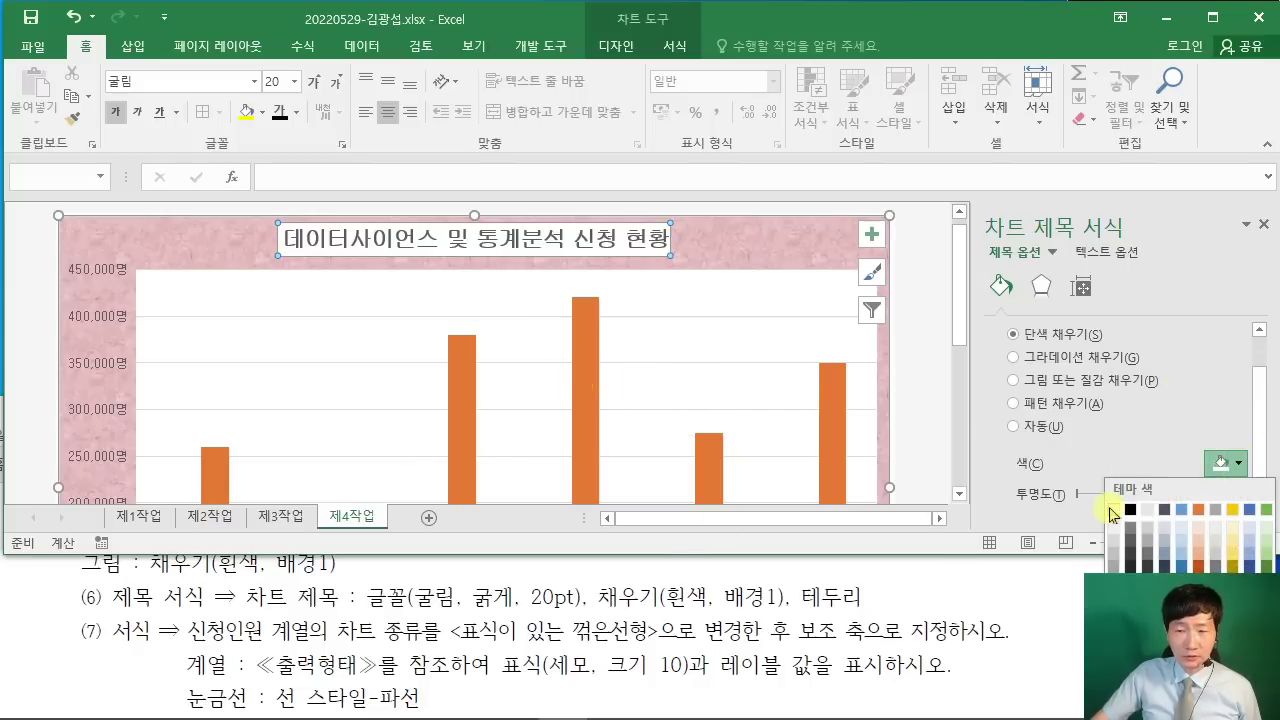
{"action": "left_click", "coordinate": [1115, 511]}
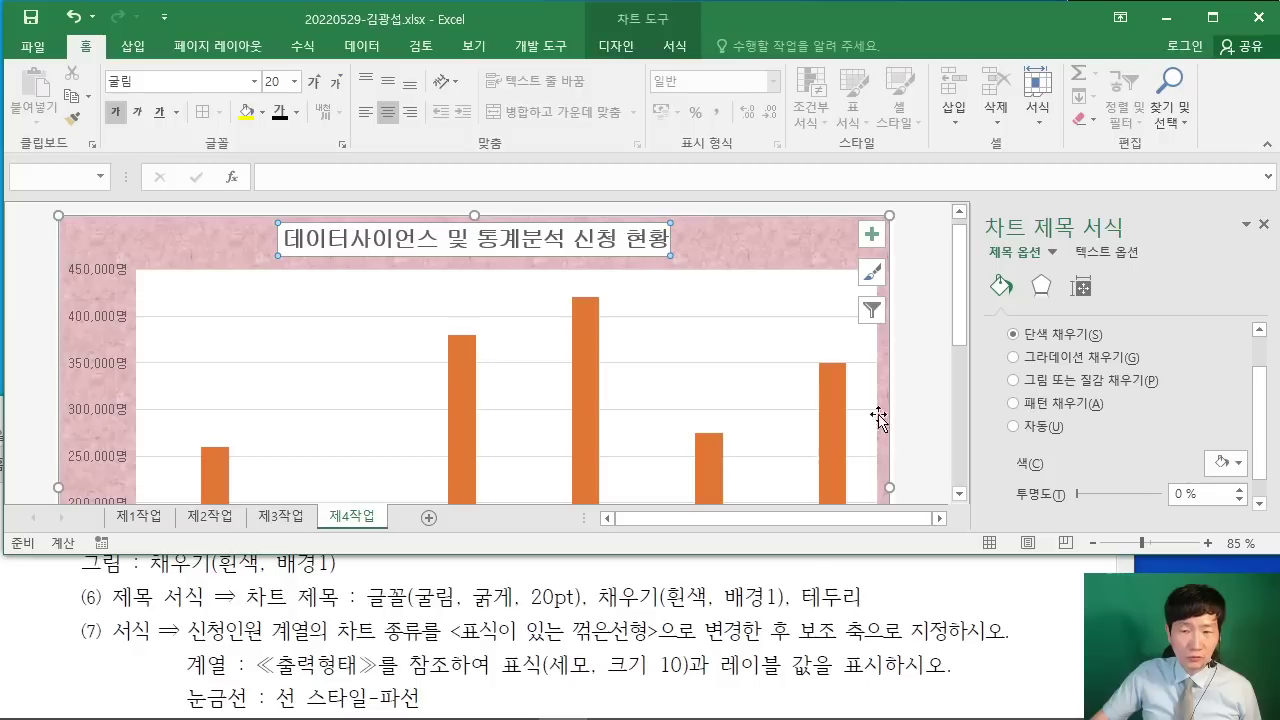
Step: Outline the chart title with a solid black border
{"action": "scroll", "coordinate": [1058, 372], "scroll_direction": "up", "scroll_amount": 1}
{"action": "scroll", "coordinate": [1064, 370], "scroll_direction": "down", "scroll_amount": 2}
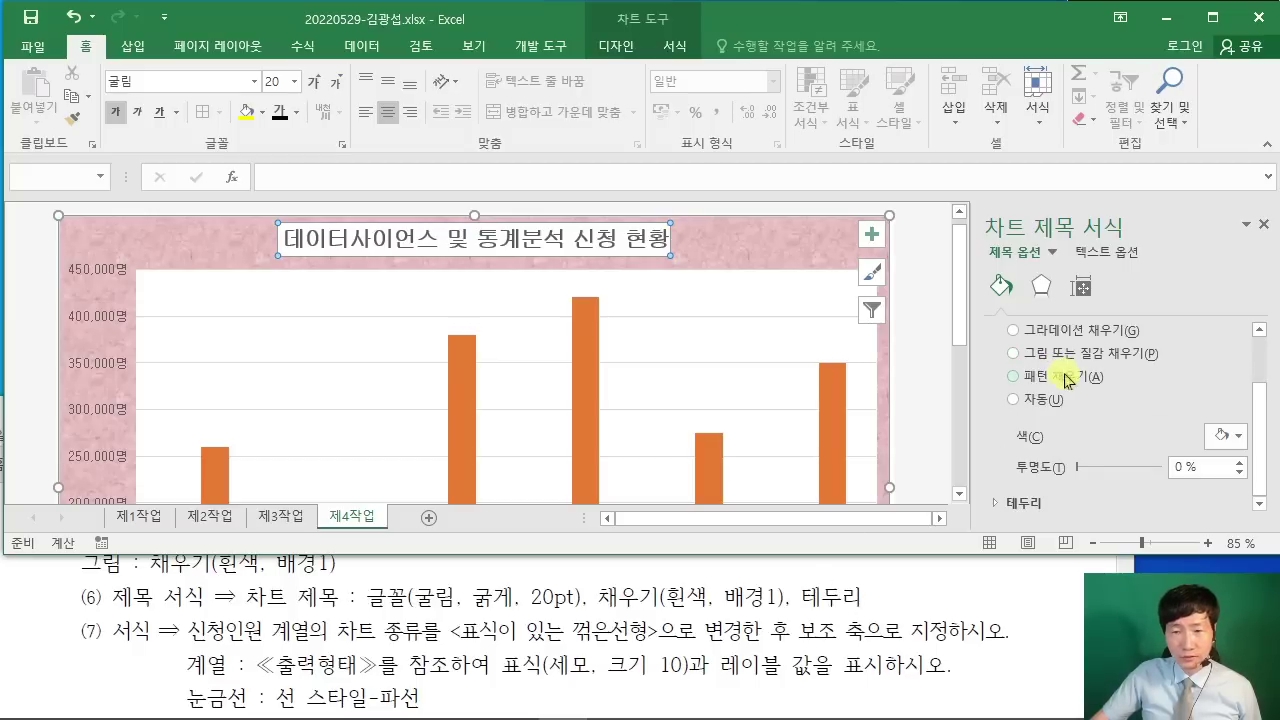
{"action": "left_click", "coordinate": [1000, 502]}
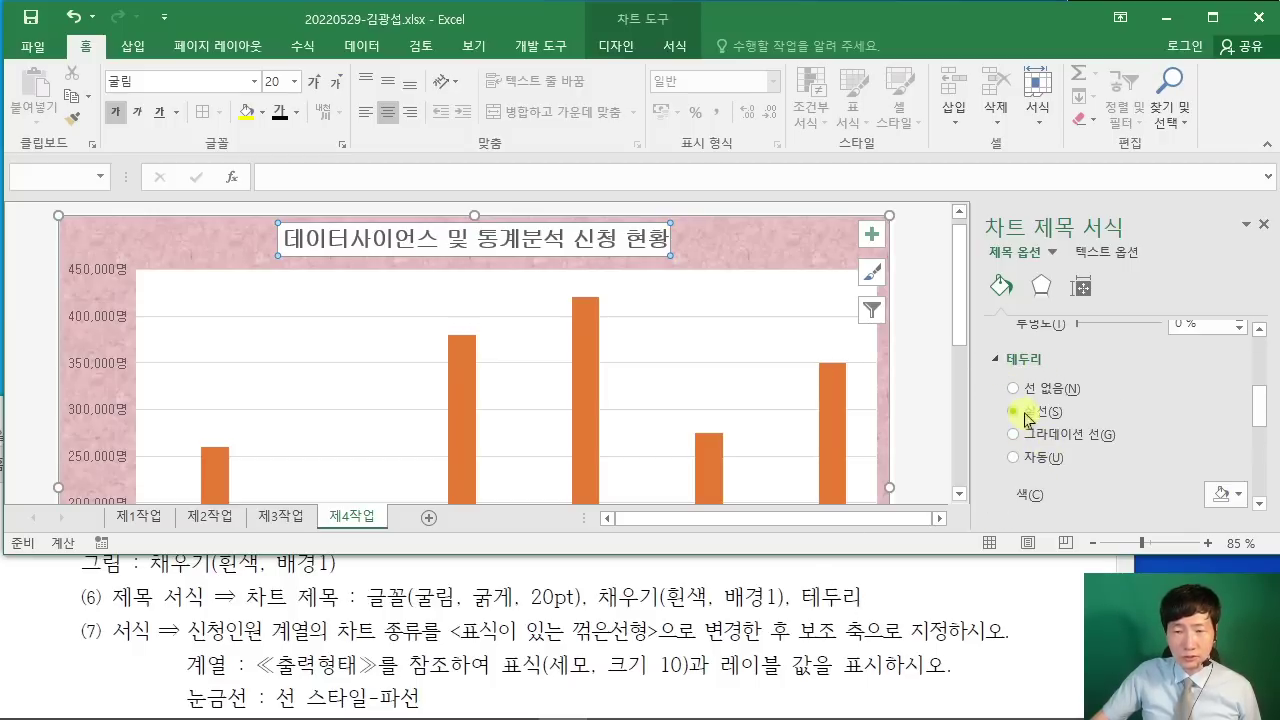
{"action": "left_click", "coordinate": [1024, 412]}
{"action": "left_click", "coordinate": [1013, 388]}
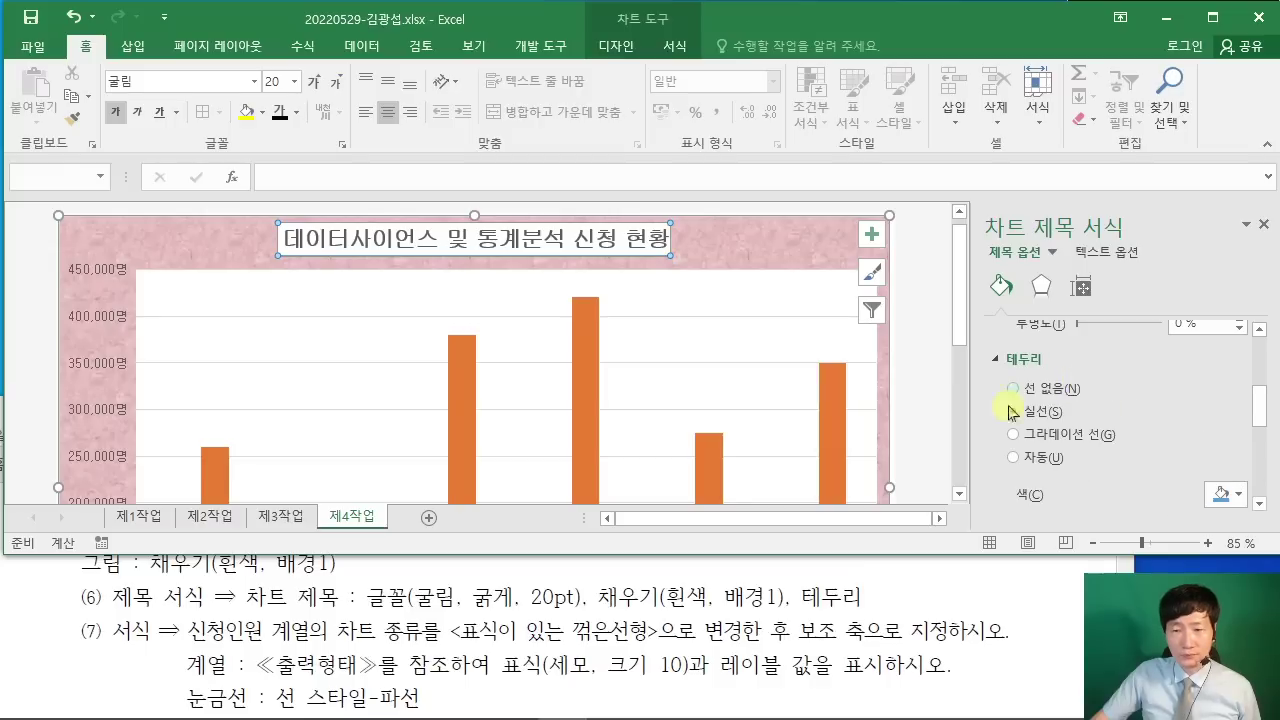
{"action": "left_click", "coordinate": [1240, 493]}
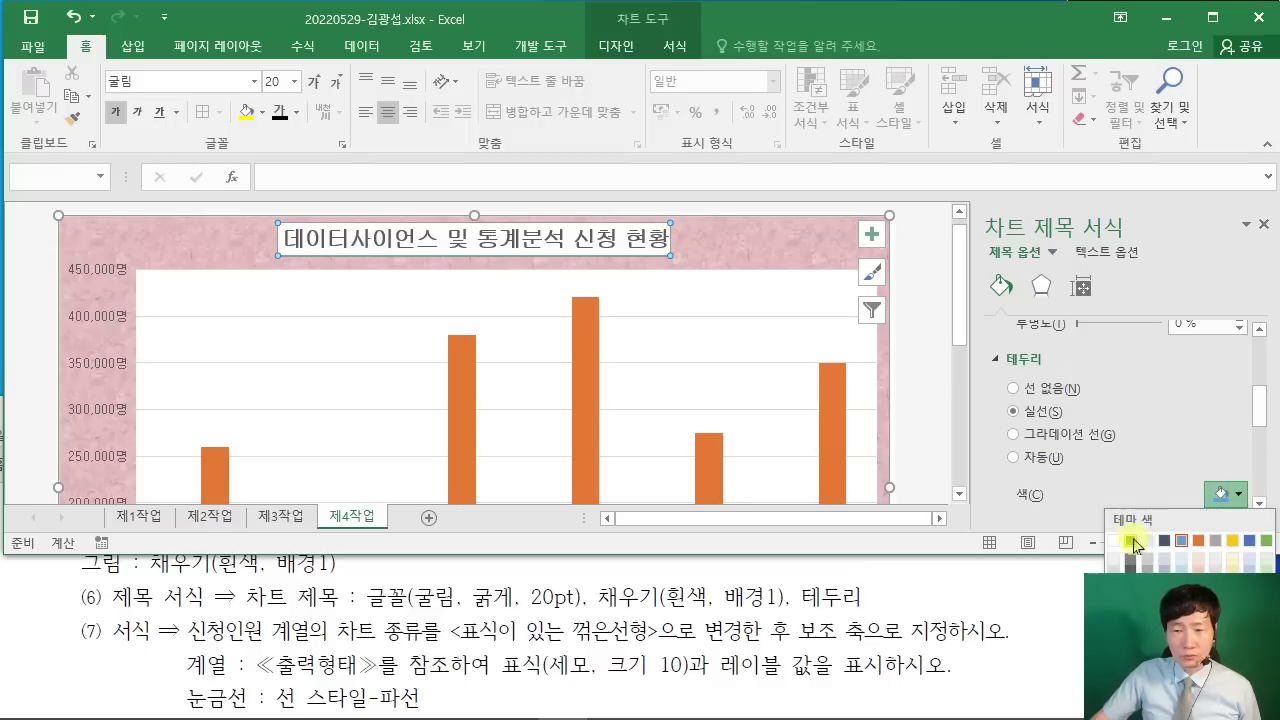
{"action": "left_click", "coordinate": [1133, 543]}
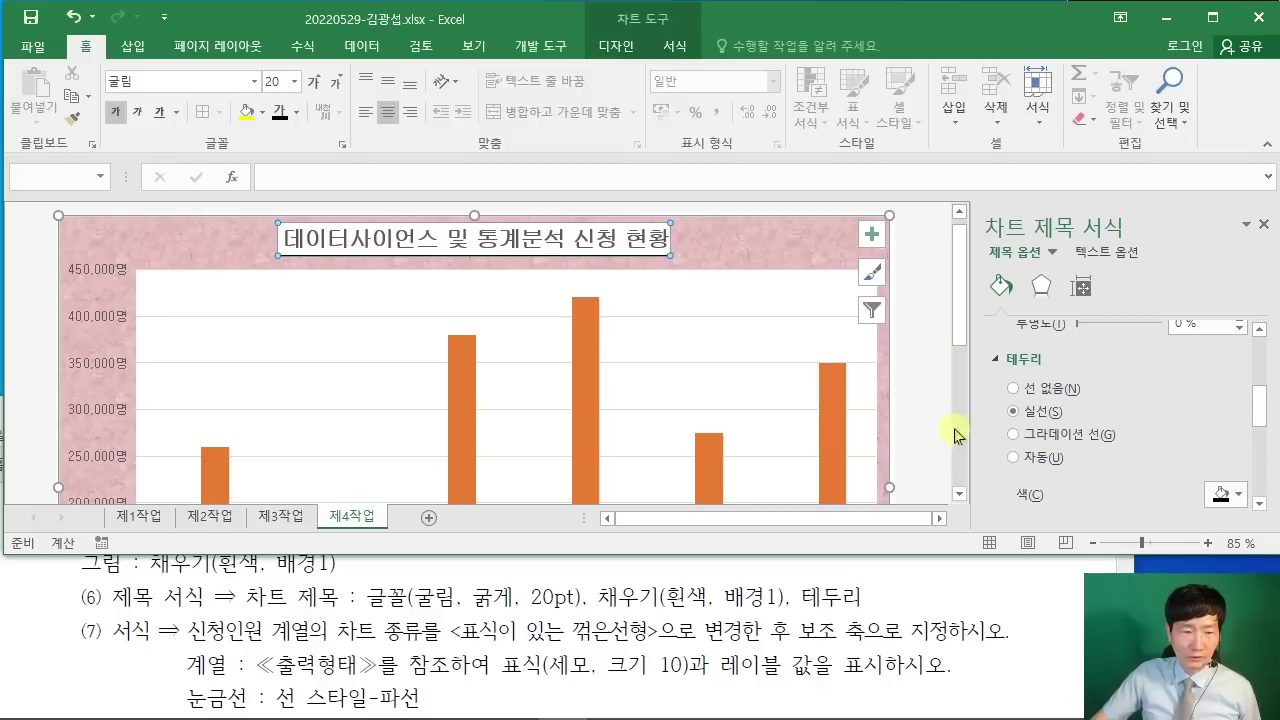
{"action": "left_click", "coordinate": [1057, 617]}
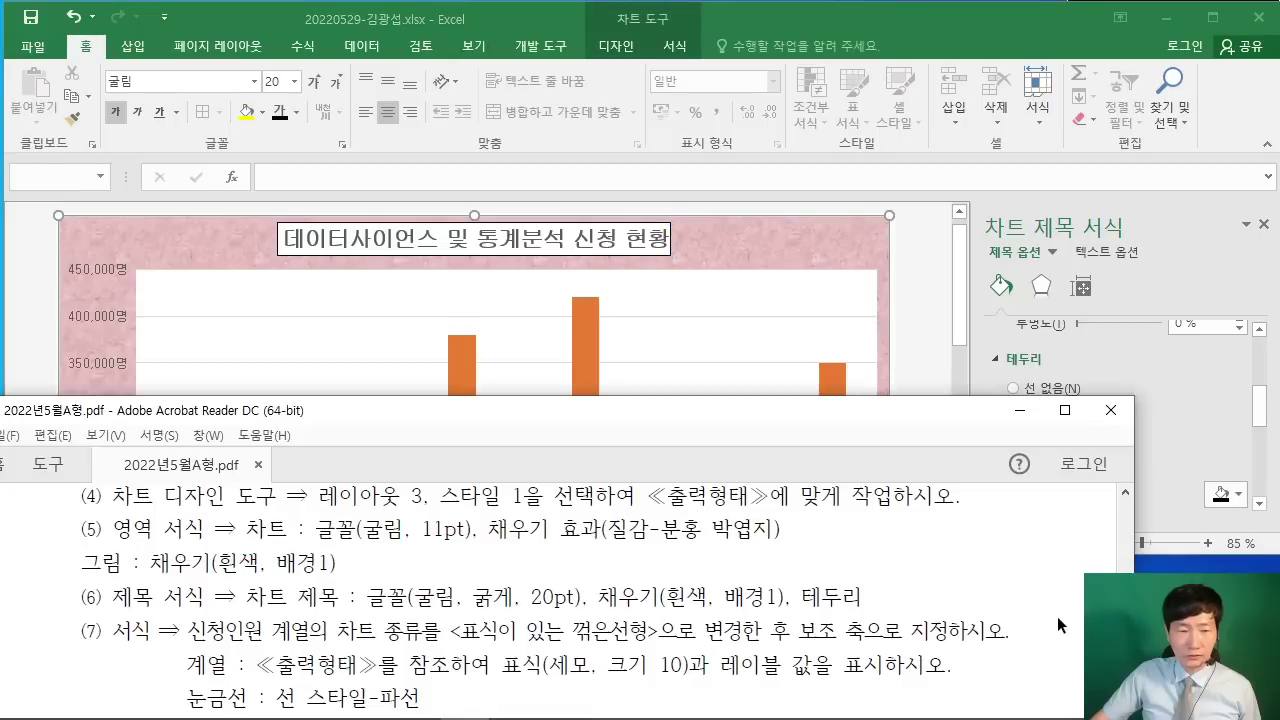
Step: Open 계열 차트 종류 변경 from the 수강료 column series
{"action": "scroll", "coordinate": [1056, 617], "scroll_direction": "down", "scroll_amount": 3}
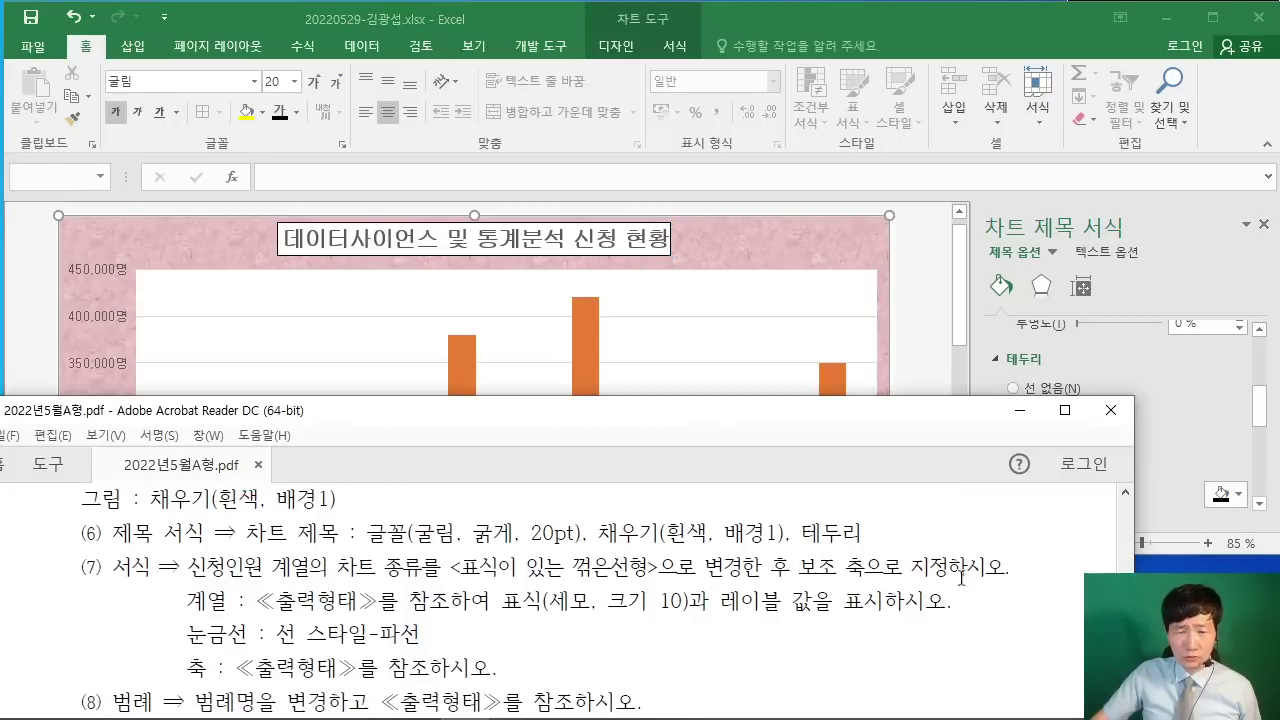
{"action": "left_click", "coordinate": [917, 358]}
{"action": "scroll", "coordinate": [918, 360], "scroll_direction": "down", "scroll_amount": 5}
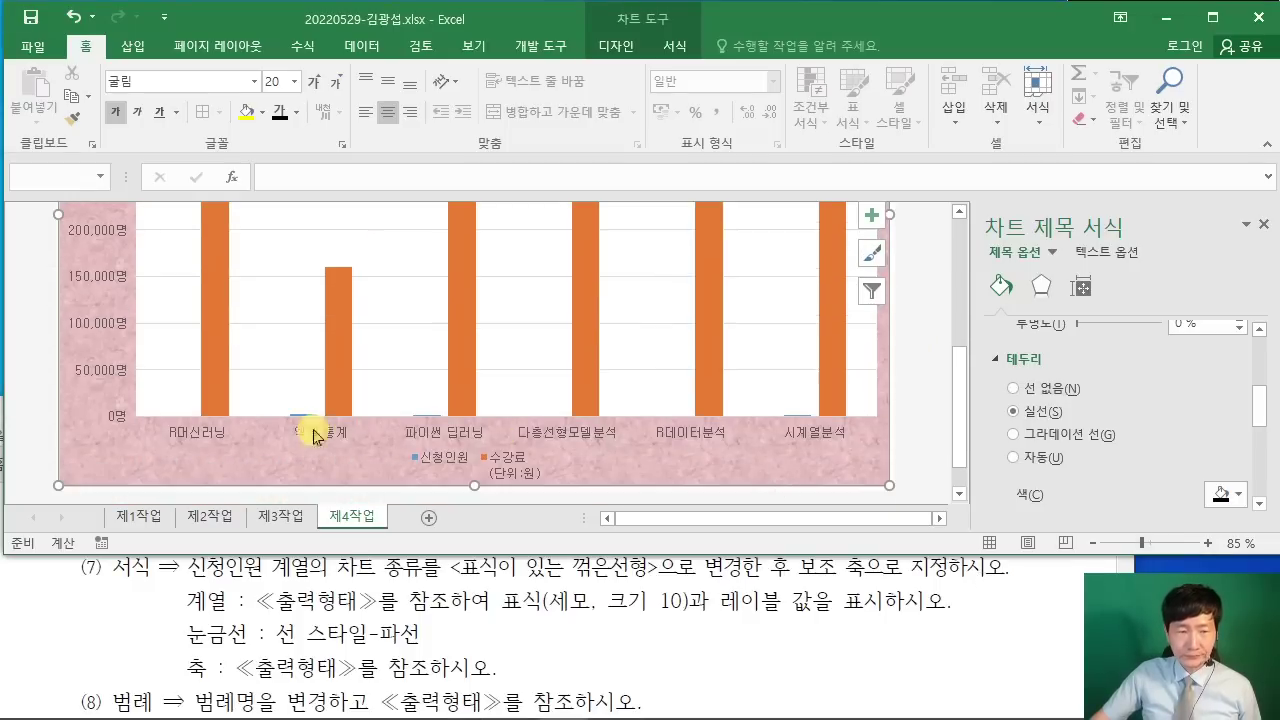
{"action": "scroll", "coordinate": [679, 374], "scroll_direction": "up", "scroll_amount": 1}
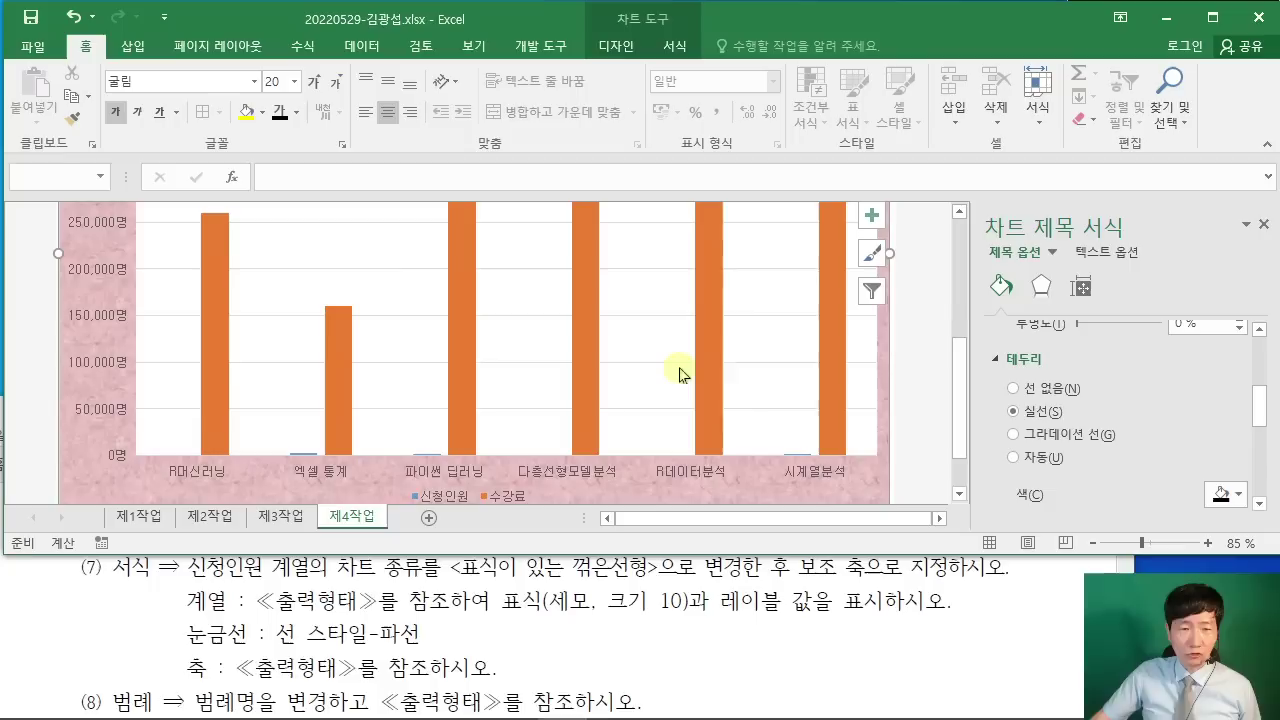
{"action": "right_click", "coordinate": [462, 288]}
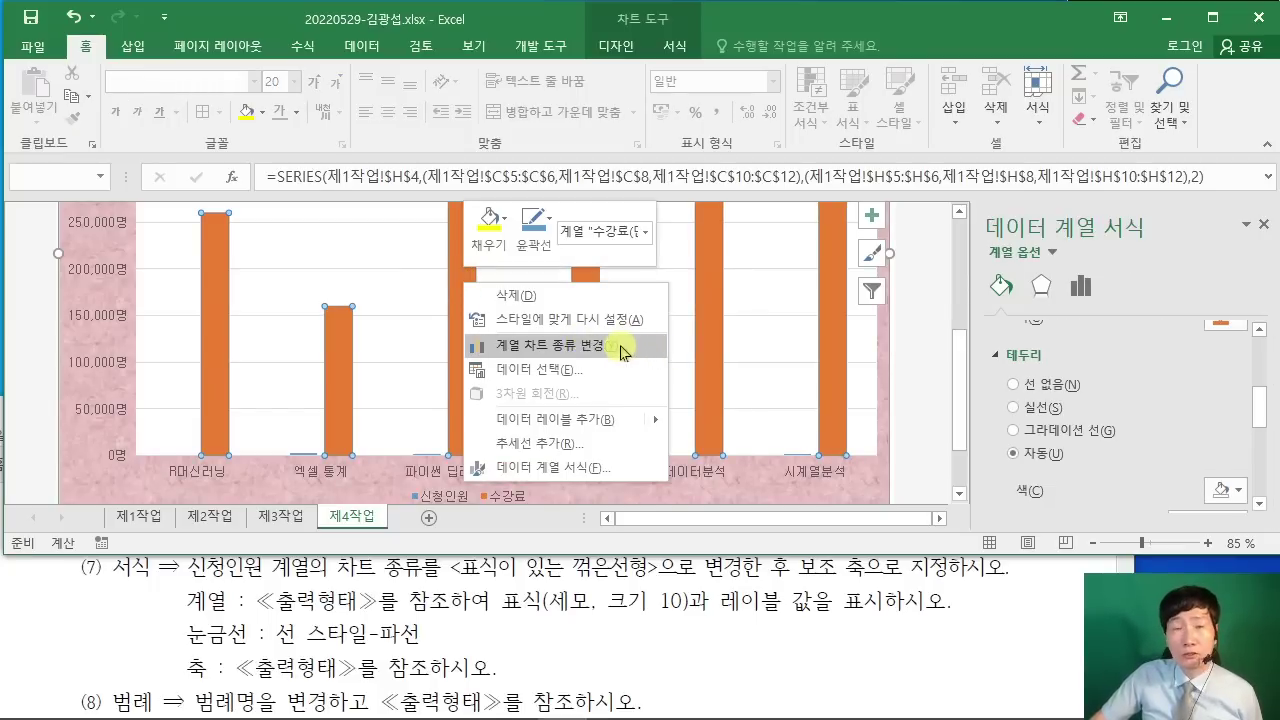
{"action": "left_click", "coordinate": [620, 349]}
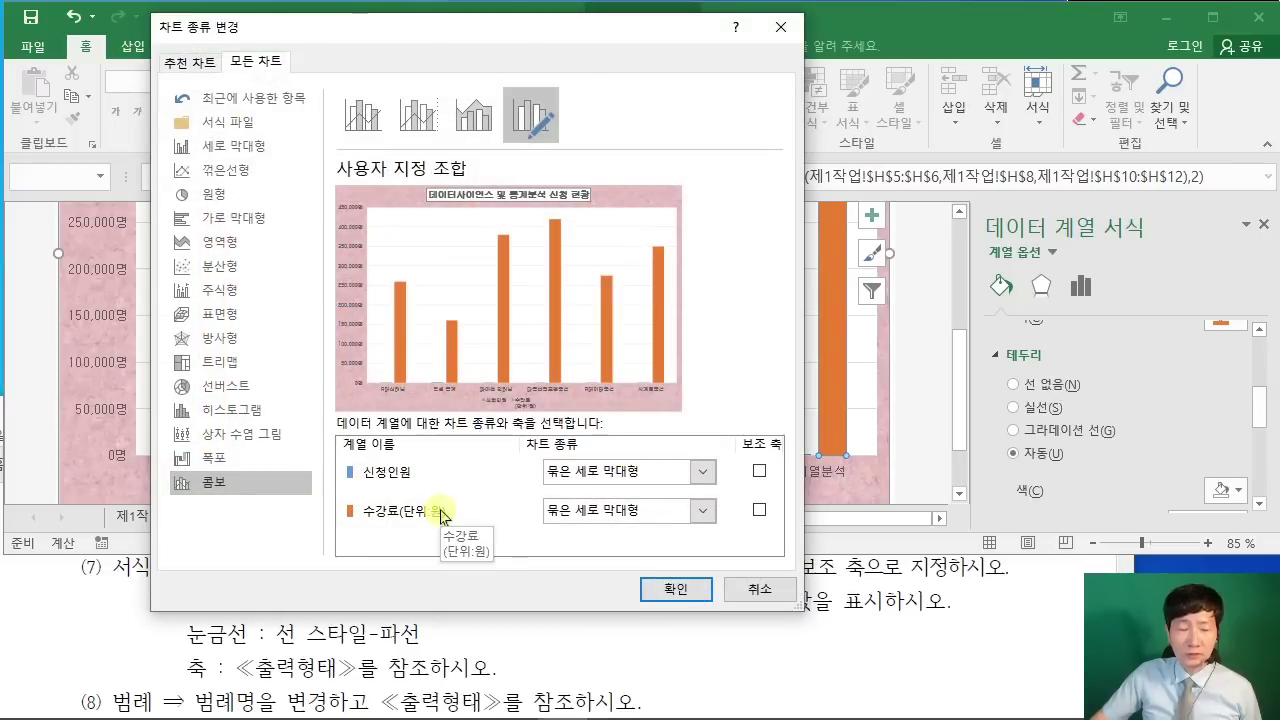
Step: Make 신청인원 a line with markers on the secondary axis and apply it
{"action": "left_click_drag", "start_coordinate": [406, 40], "coordinate": [596, 40]}
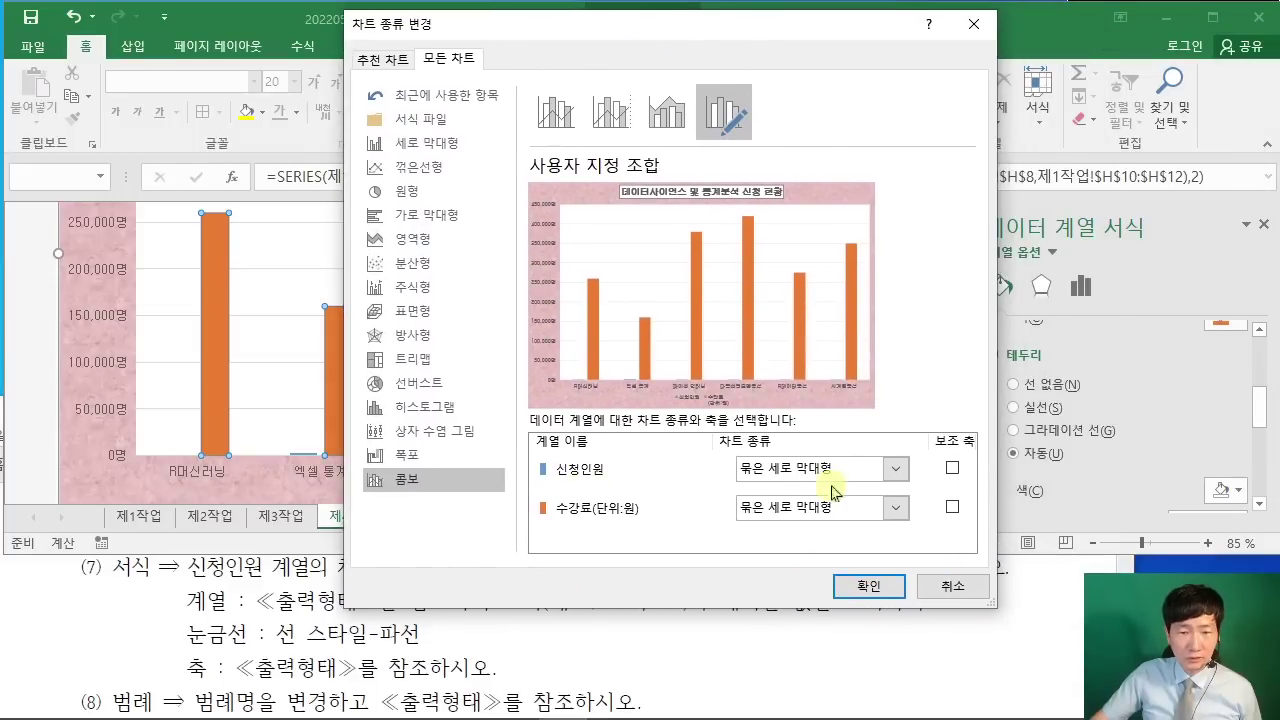
{"action": "left_click_drag", "start_coordinate": [598, 46], "coordinate": [918, 42]}
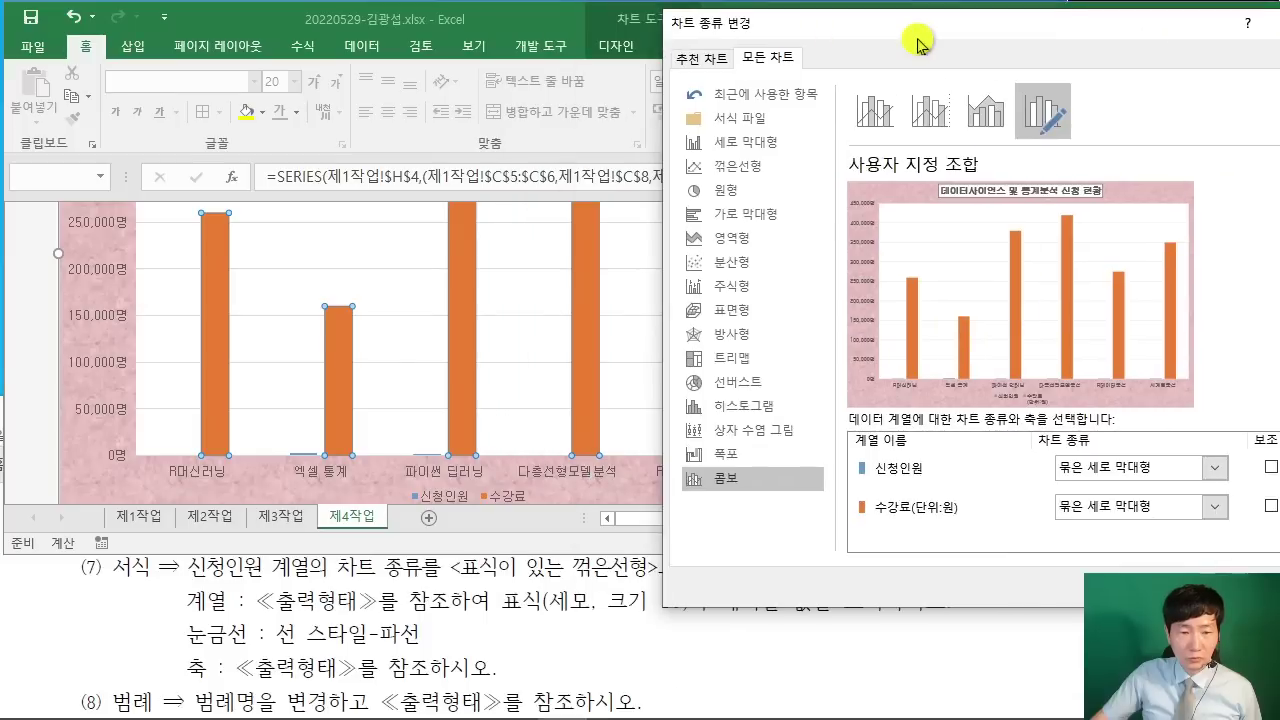
{"action": "left_click", "coordinate": [1218, 468]}
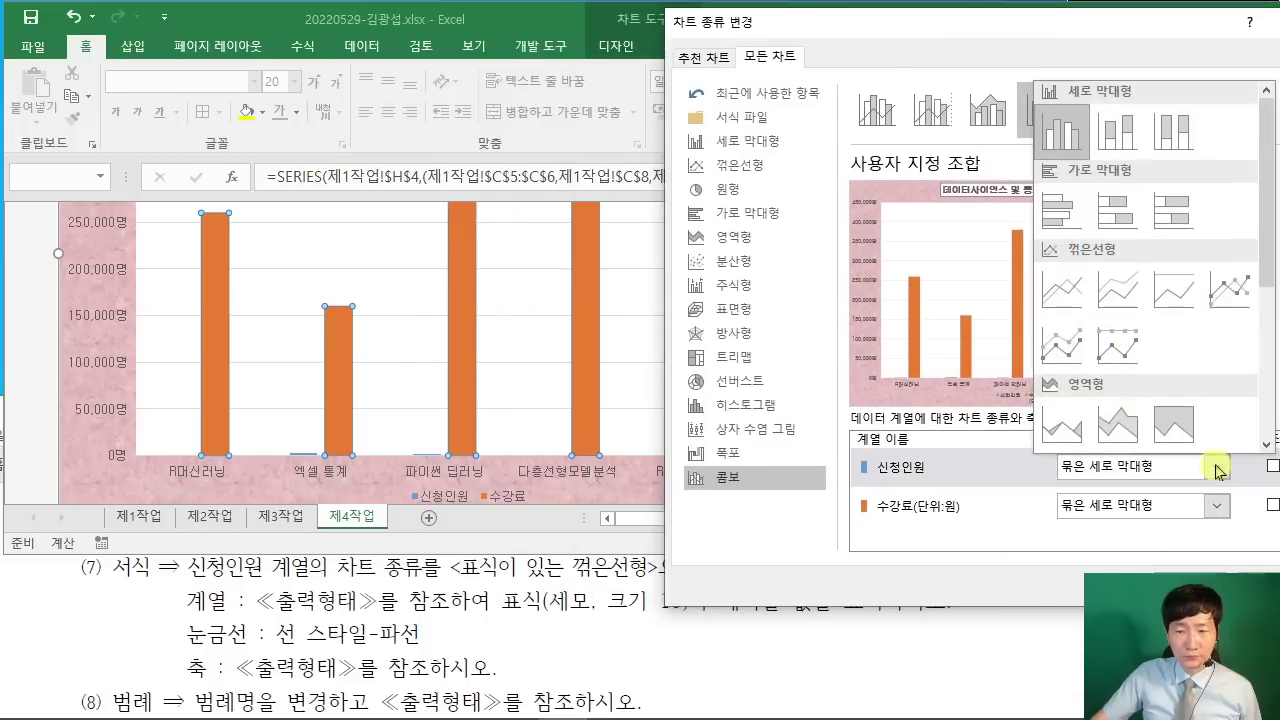
{"action": "left_click", "coordinate": [1219, 470]}
{"action": "left_click", "coordinate": [1220, 470]}
{"action": "left_click", "coordinate": [1230, 292]}
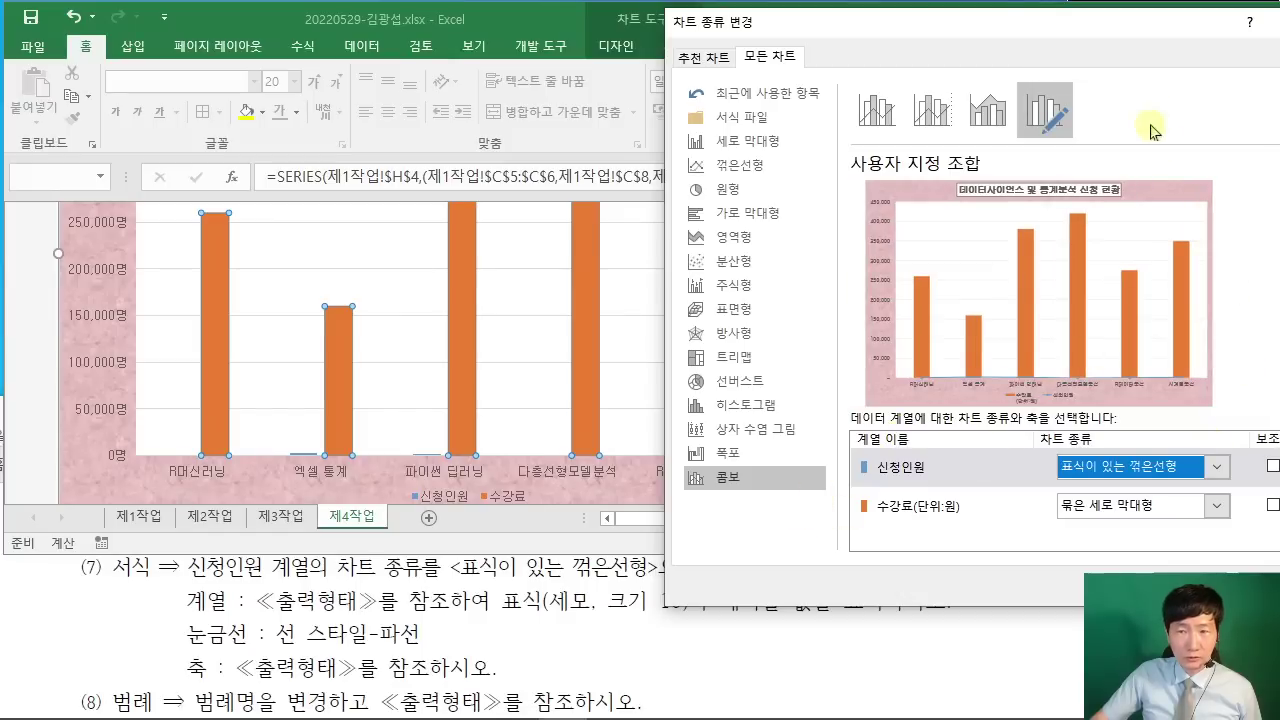
{"action": "left_click_drag", "start_coordinate": [1104, 30], "coordinate": [857, 24]}
{"action": "left_click", "coordinate": [1027, 459]}
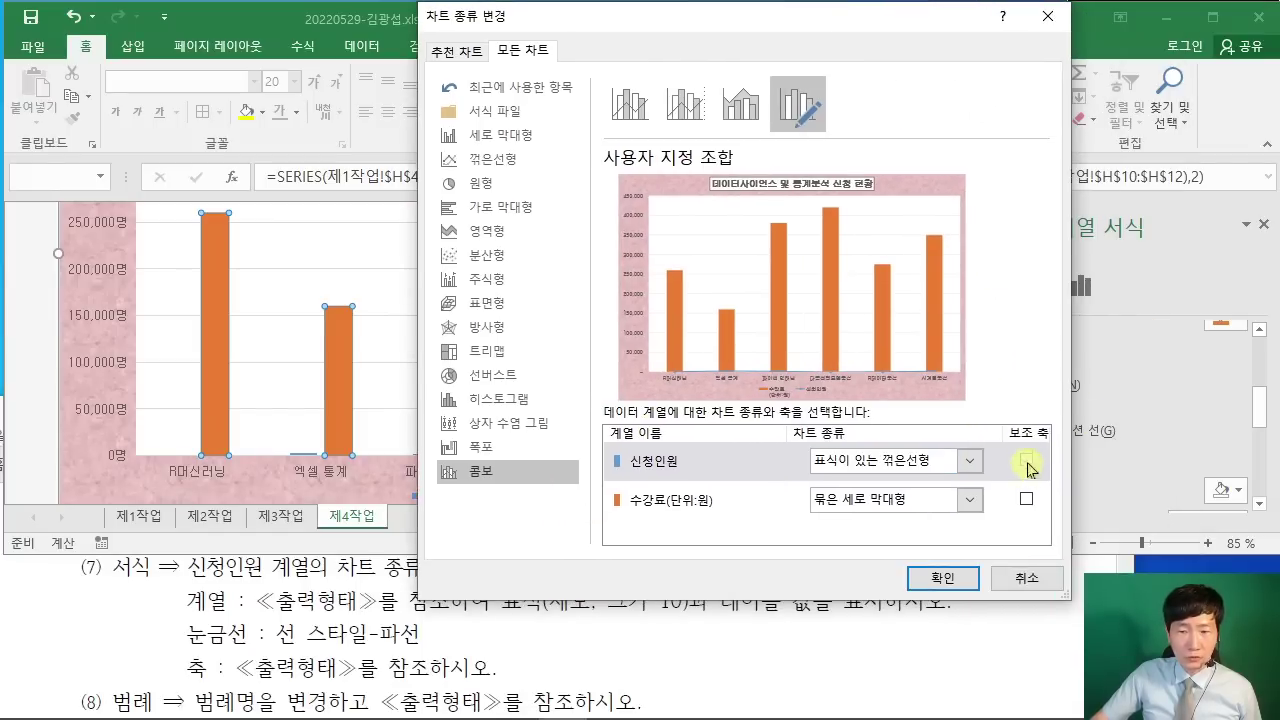
{"action": "left_click", "coordinate": [940, 578]}
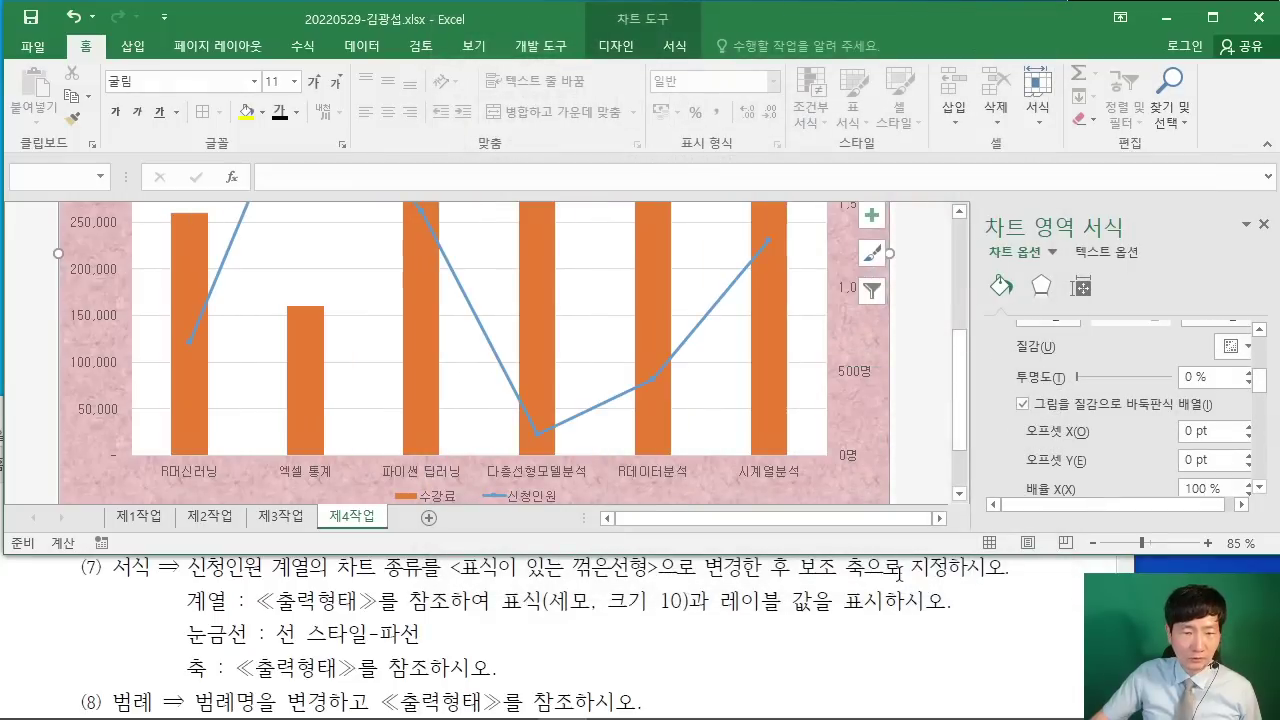
Step: Give the 신청인원 line built-in triangle markers of size 10
{"action": "left_click", "coordinate": [390, 628]}
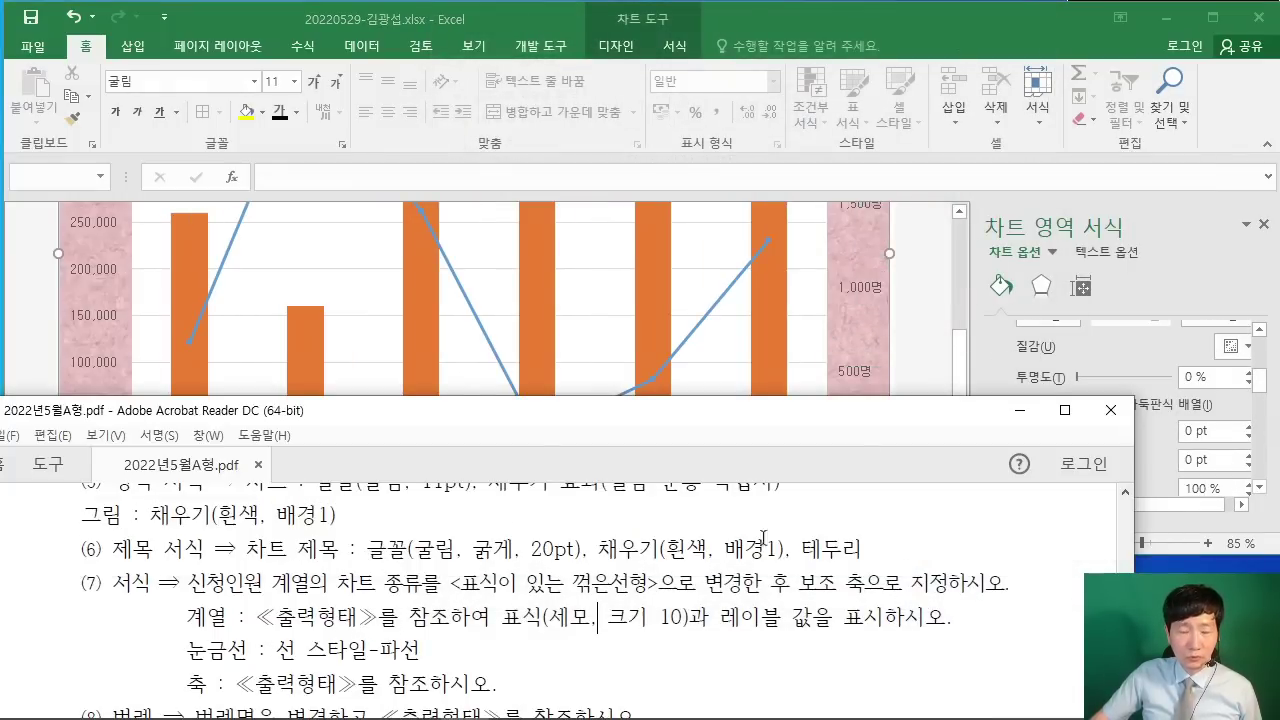
{"action": "left_click", "coordinate": [914, 348]}
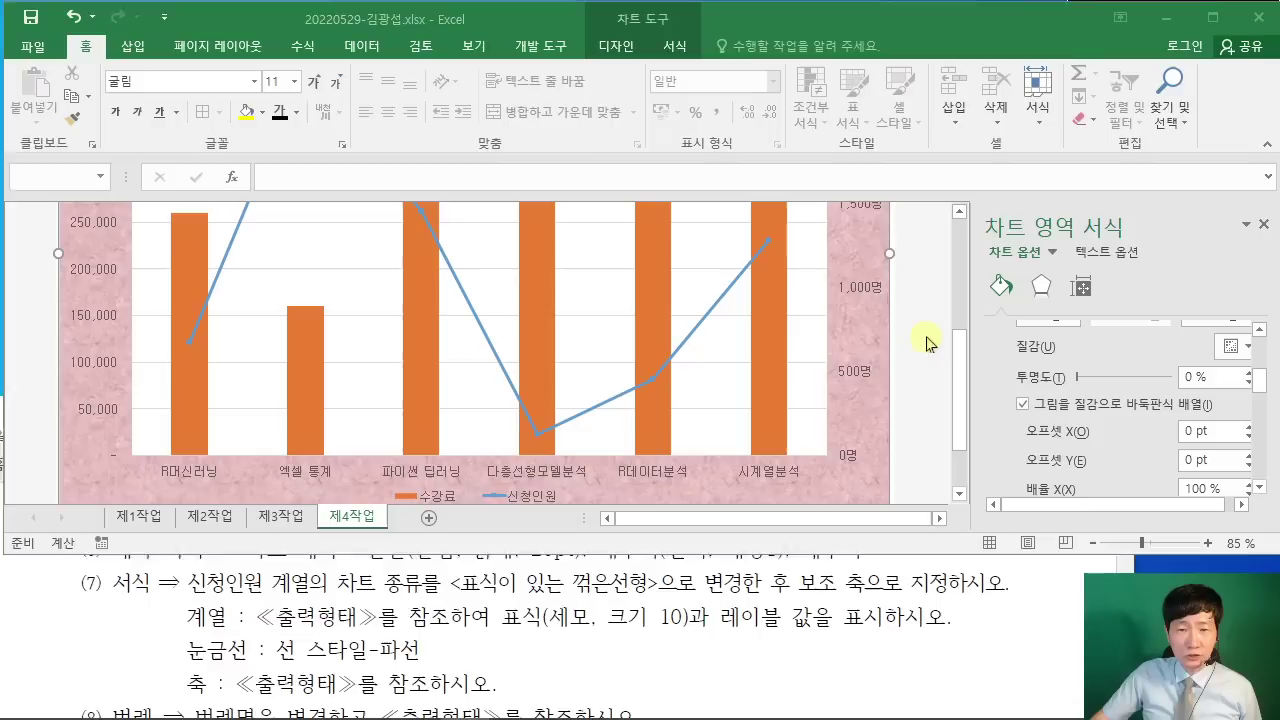
{"action": "left_click", "coordinate": [500, 366]}
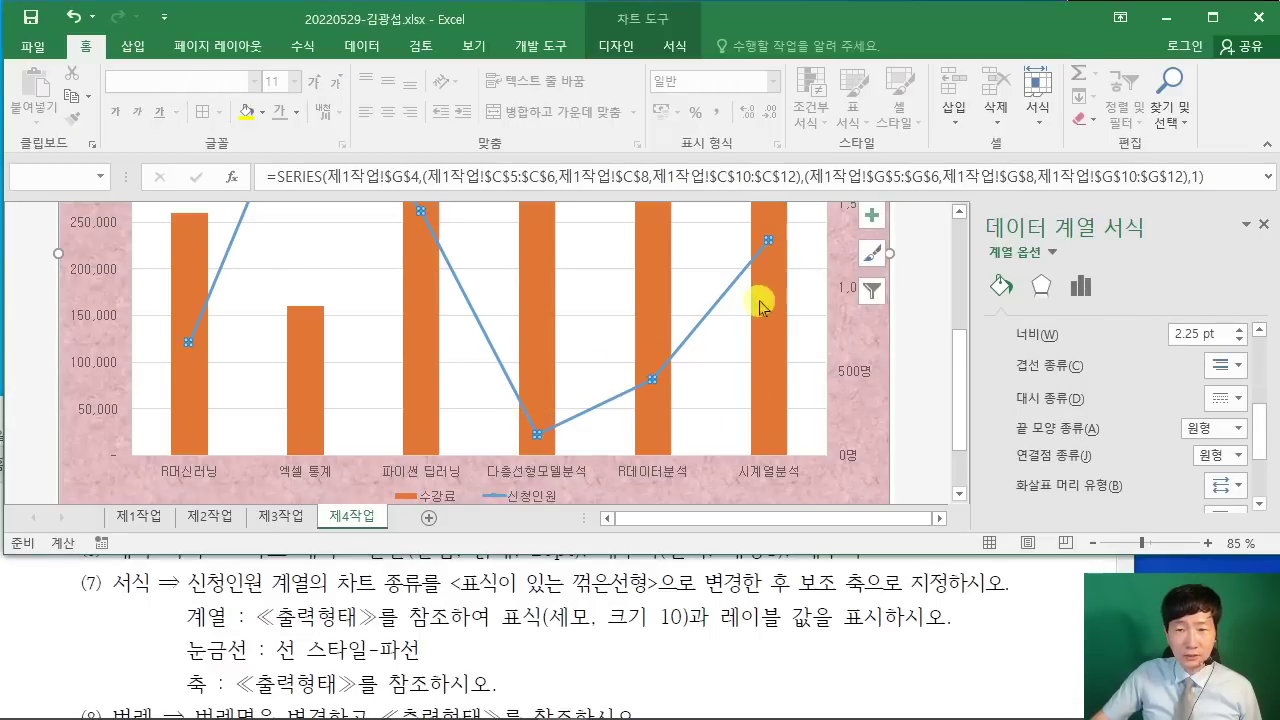
{"action": "scroll", "coordinate": [1030, 340], "scroll_direction": "up", "scroll_amount": 5}
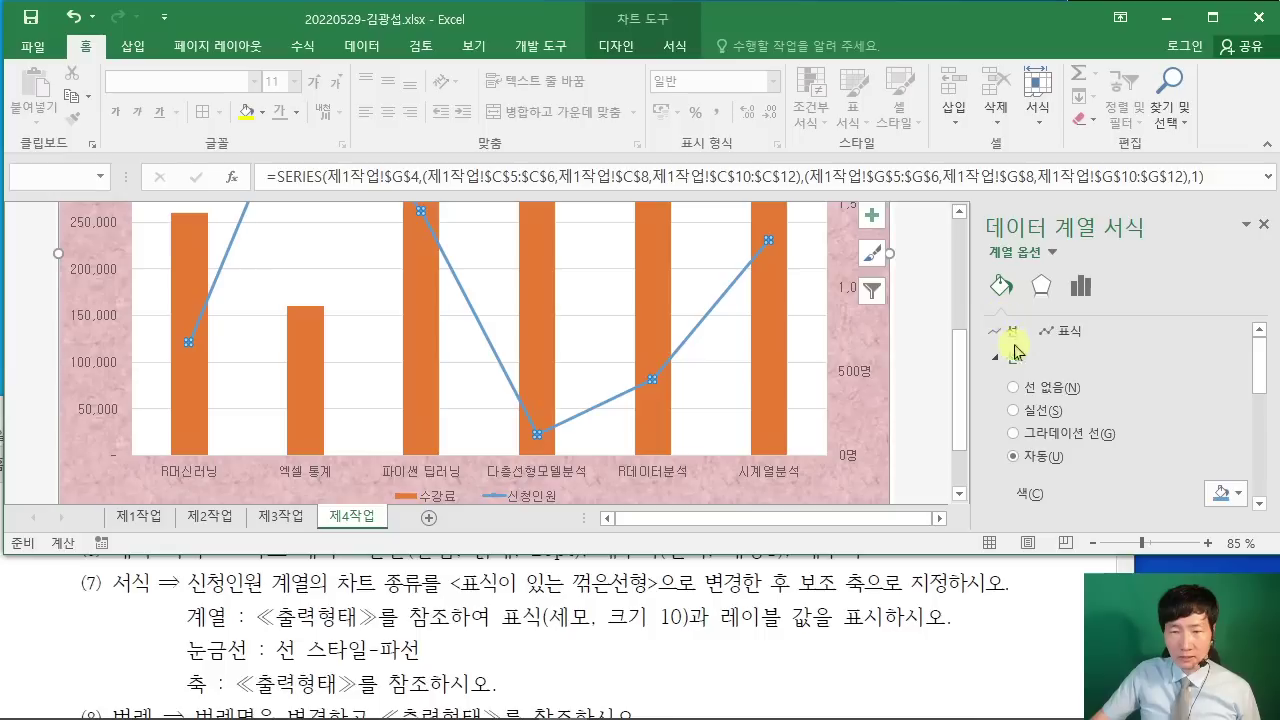
{"action": "left_click", "coordinate": [1066, 335]}
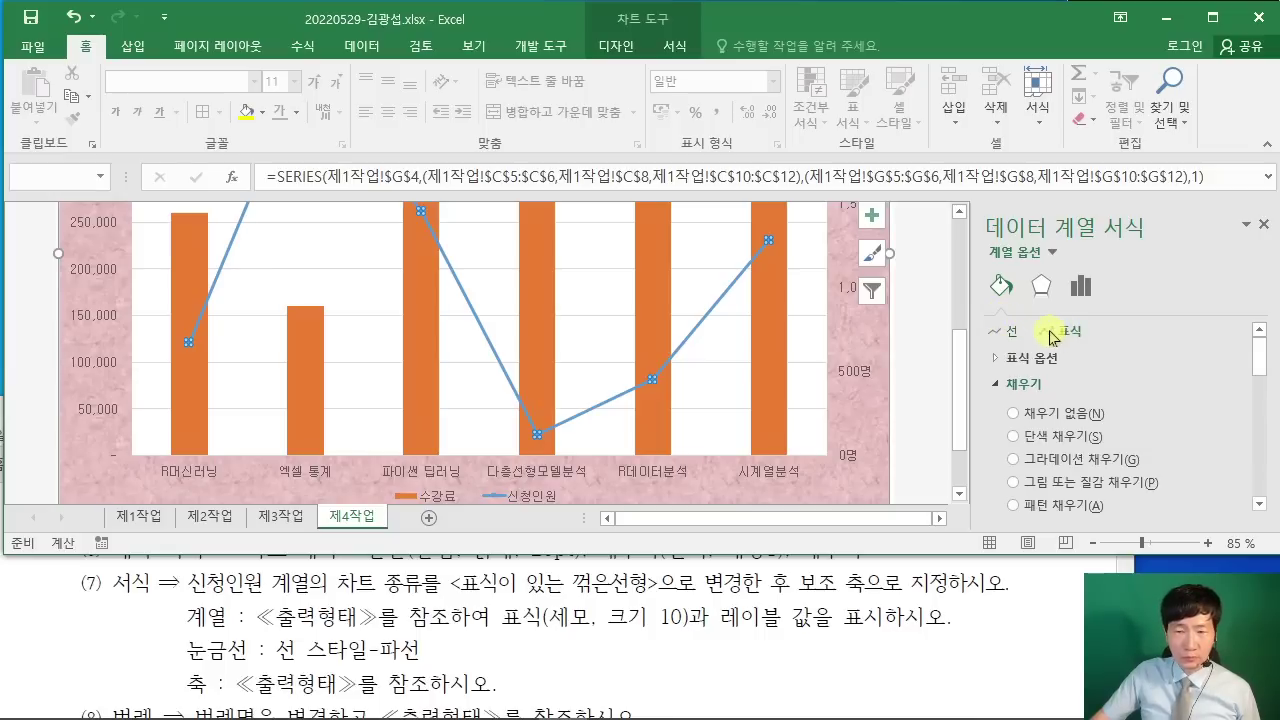
{"action": "left_click", "coordinate": [1012, 362]}
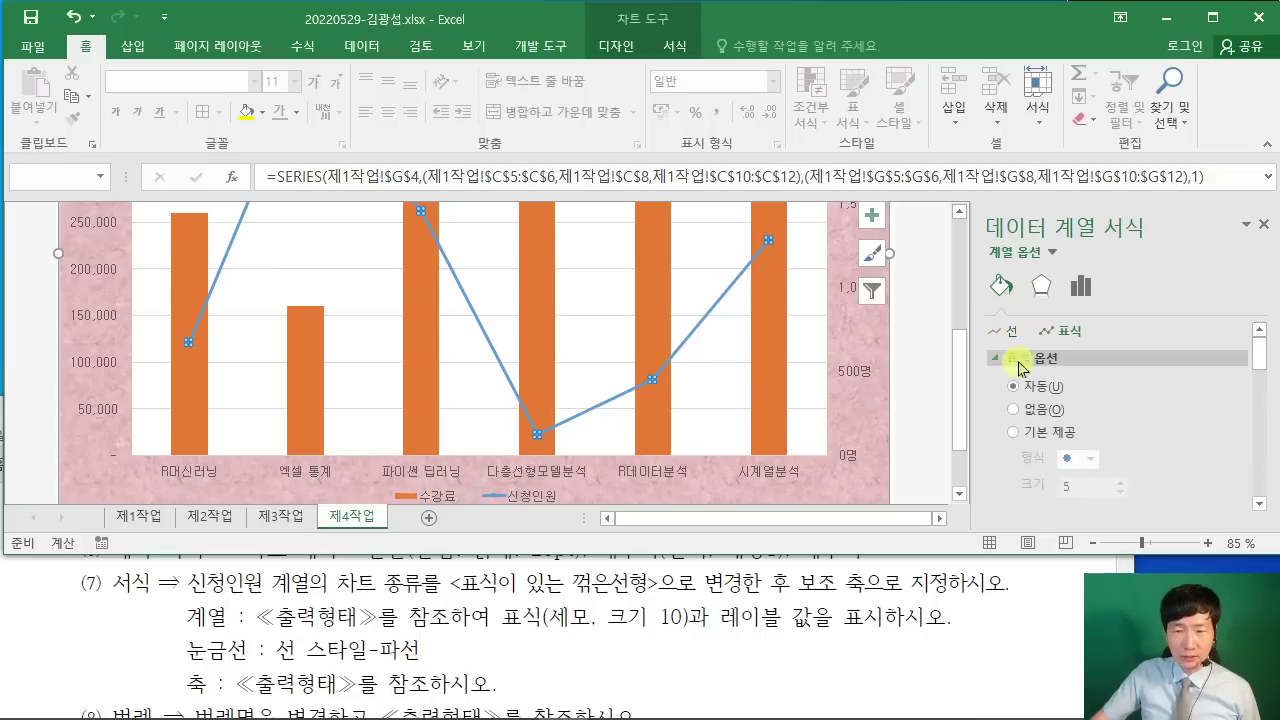
{"action": "left_click", "coordinate": [1013, 432]}
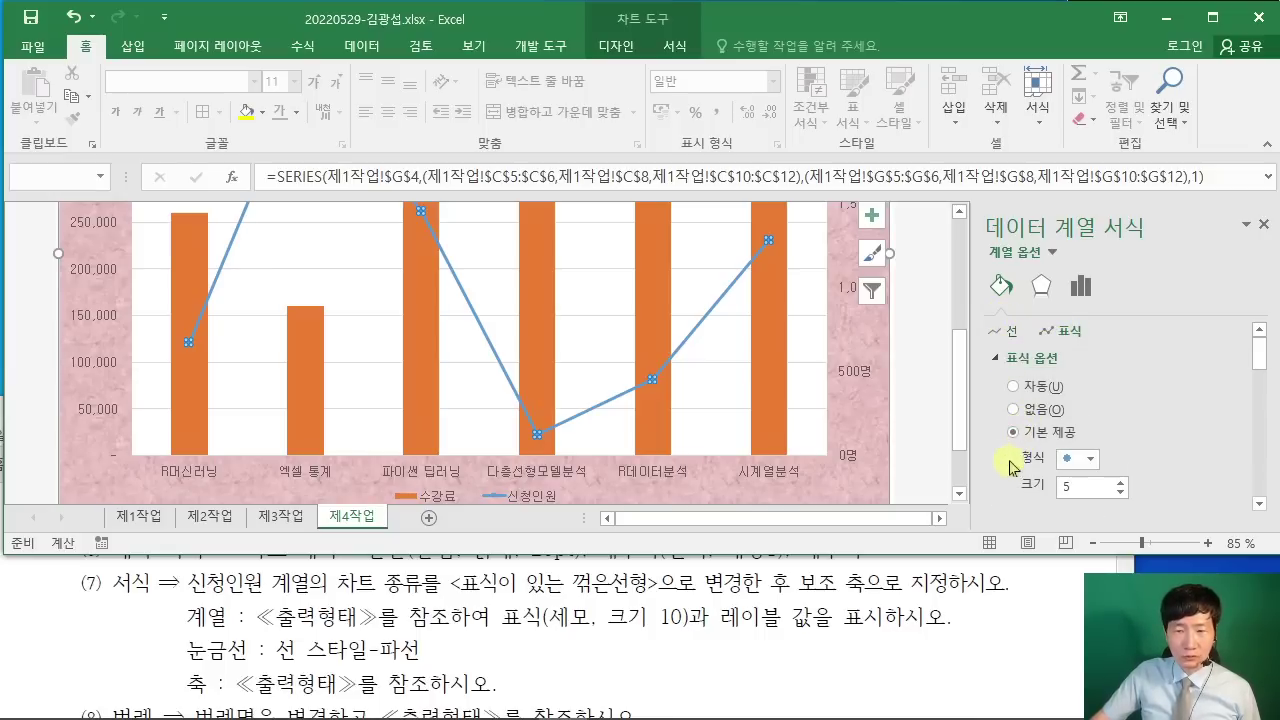
{"action": "left_click", "coordinate": [1089, 459]}
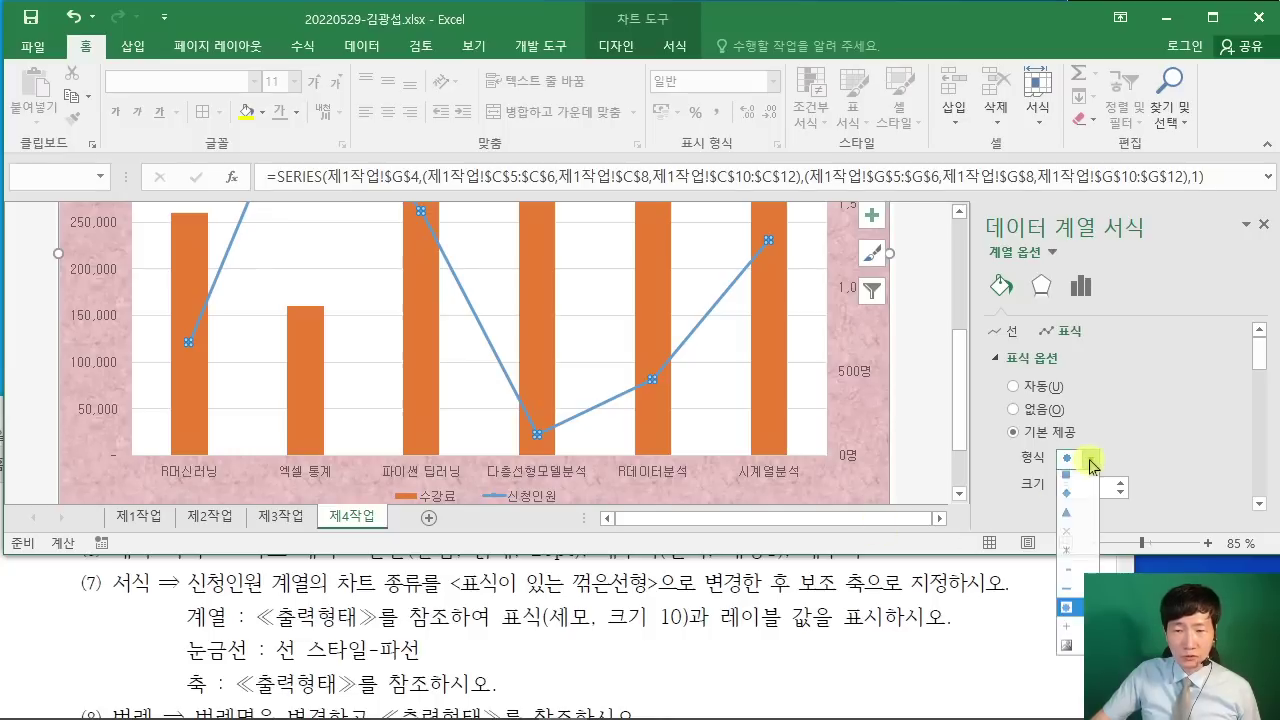
{"action": "left_click", "coordinate": [1073, 522]}
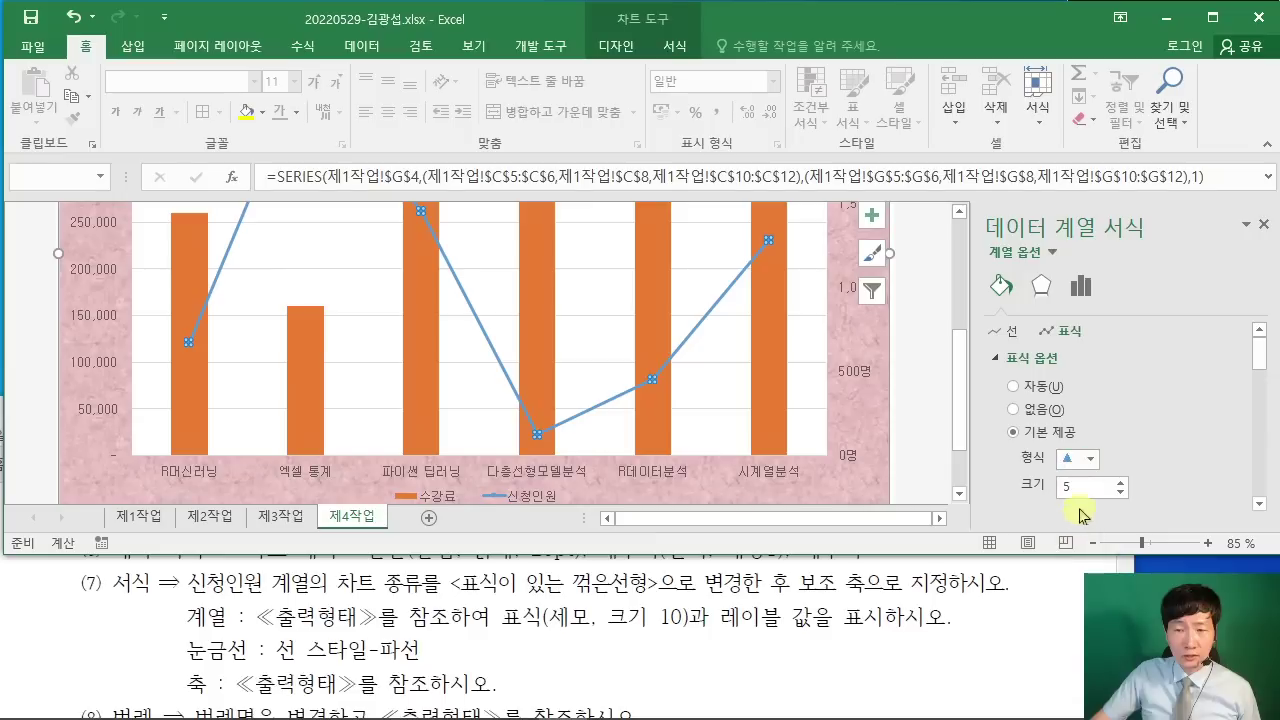
{"action": "left_click", "coordinate": [1029, 486]}
{"action": "type", "text": "10"}
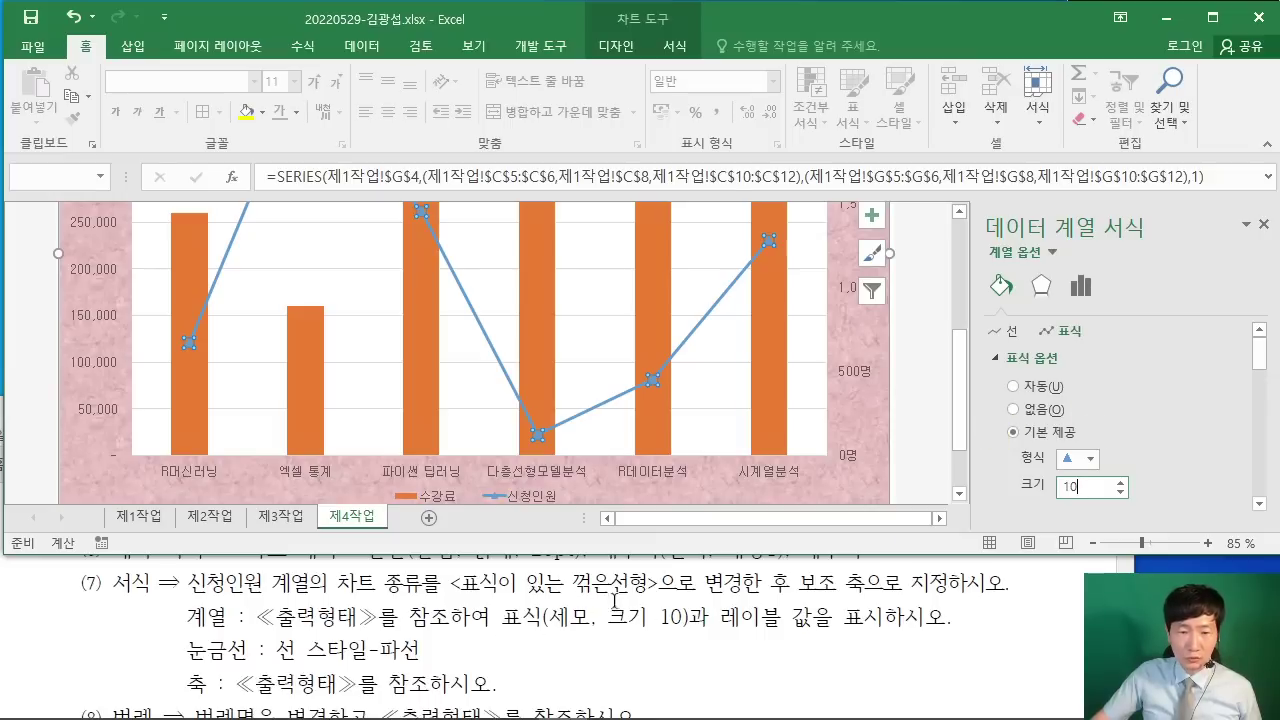
{"action": "left_click", "coordinate": [1030, 656]}
Step: Maximize the PDF to view the ≪출력형태≫ chart and legend, then restore it
{"action": "left_click", "coordinate": [1065, 410]}
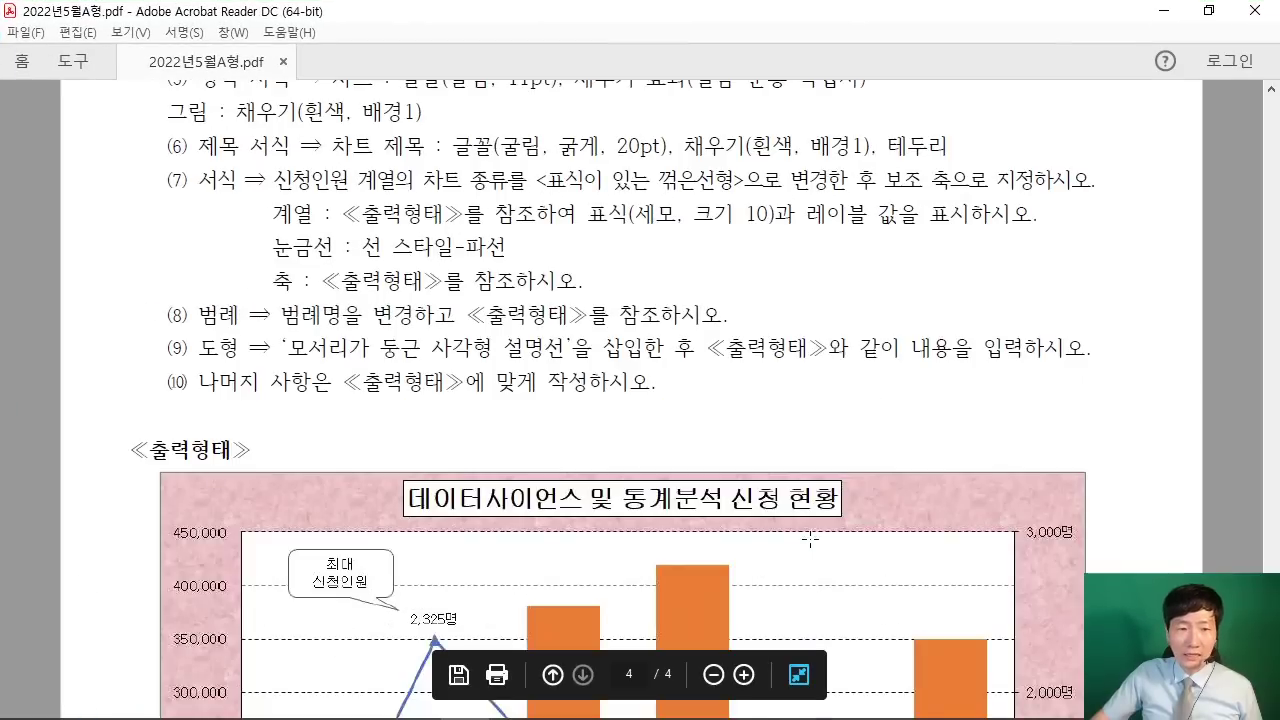
{"action": "scroll", "coordinate": [810, 540], "scroll_direction": "down", "scroll_amount": 5}
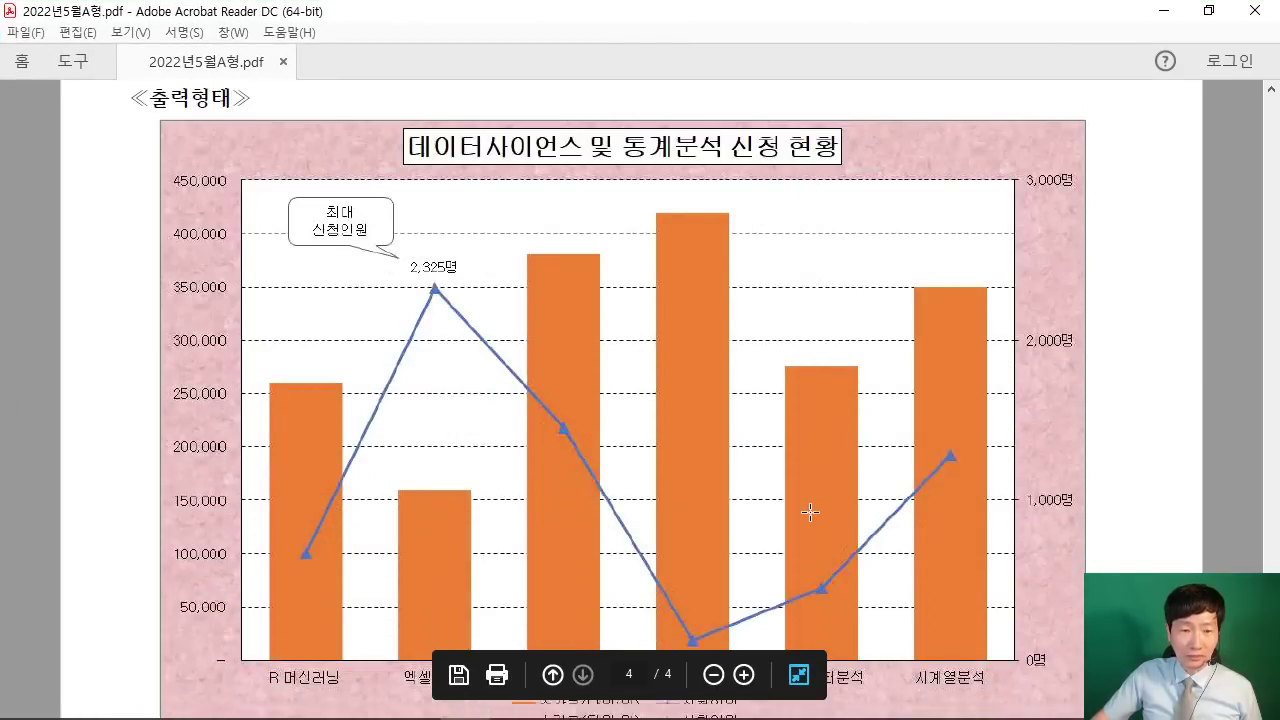
{"action": "scroll", "coordinate": [810, 512], "scroll_direction": "down", "scroll_amount": 1}
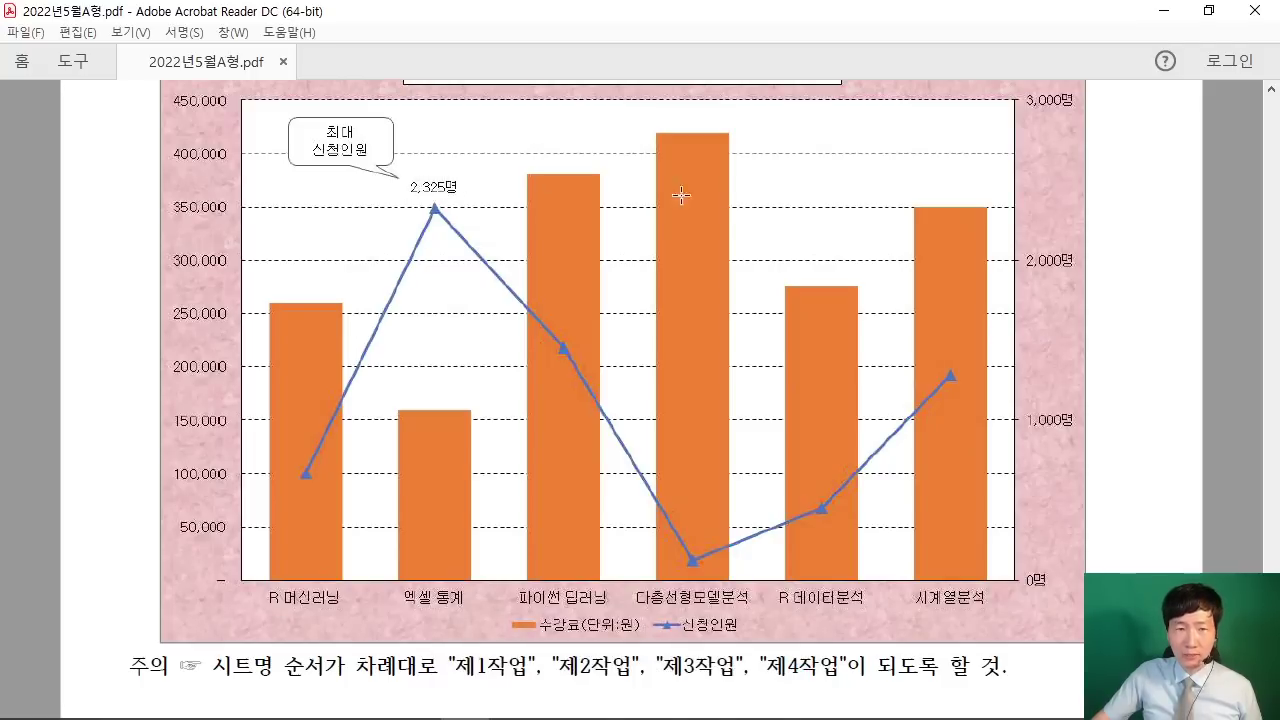
{"action": "left_click", "coordinate": [1207, 12]}
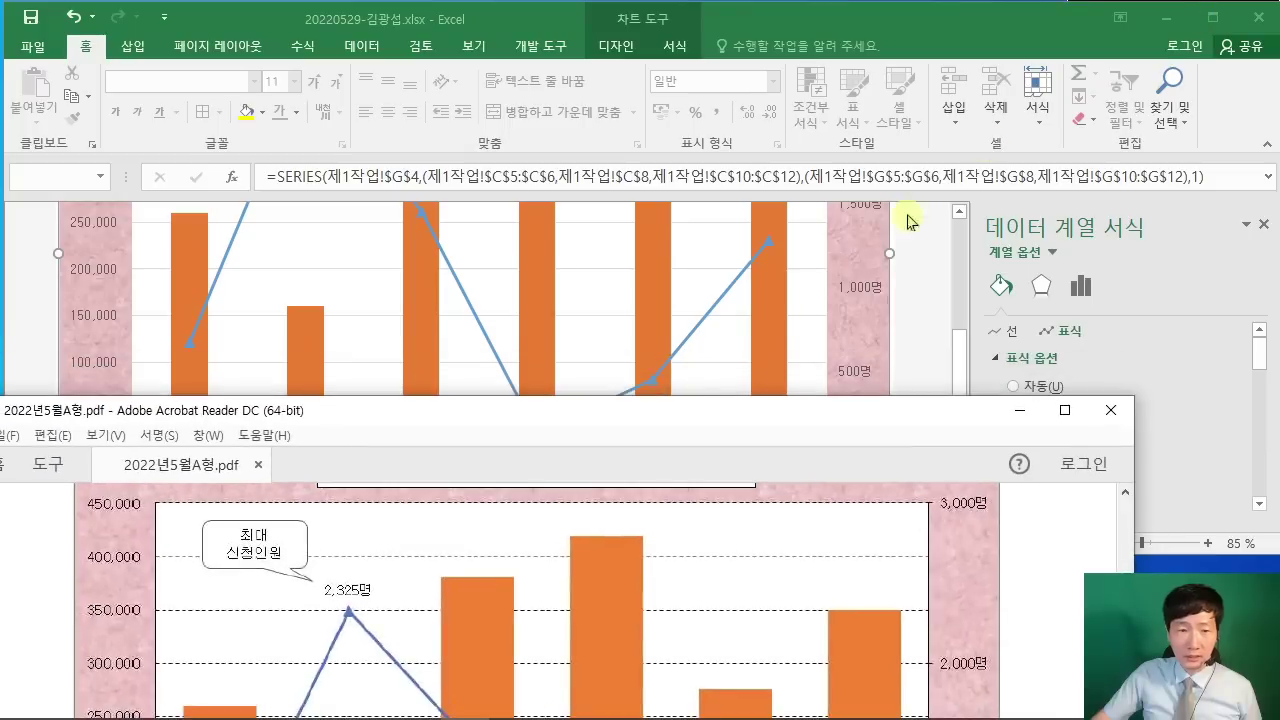
Step: Add a data label above the peak point of the 신청인원 line
{"action": "left_click", "coordinate": [930, 330]}
{"action": "scroll", "coordinate": [266, 378], "scroll_direction": "up", "scroll_amount": 2}
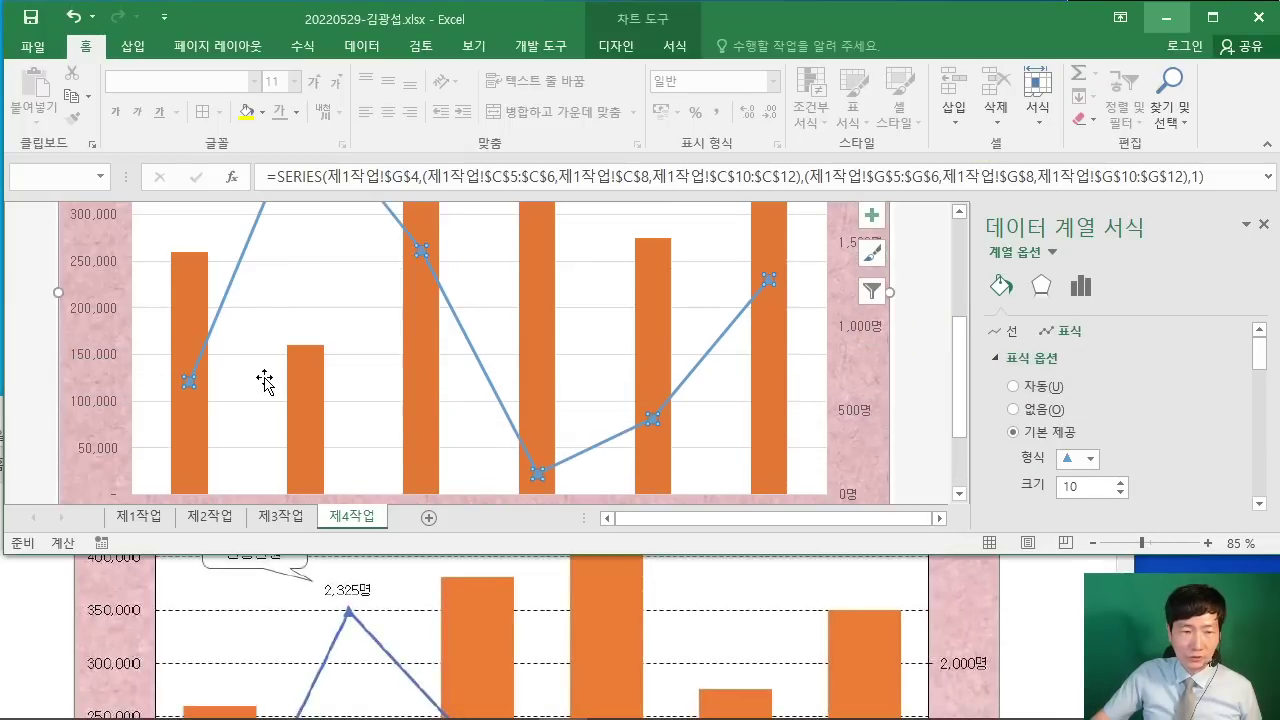
{"action": "scroll", "coordinate": [266, 375], "scroll_direction": "up", "scroll_amount": 1}
{"action": "scroll", "coordinate": [294, 371], "scroll_direction": "down", "scroll_amount": 3}
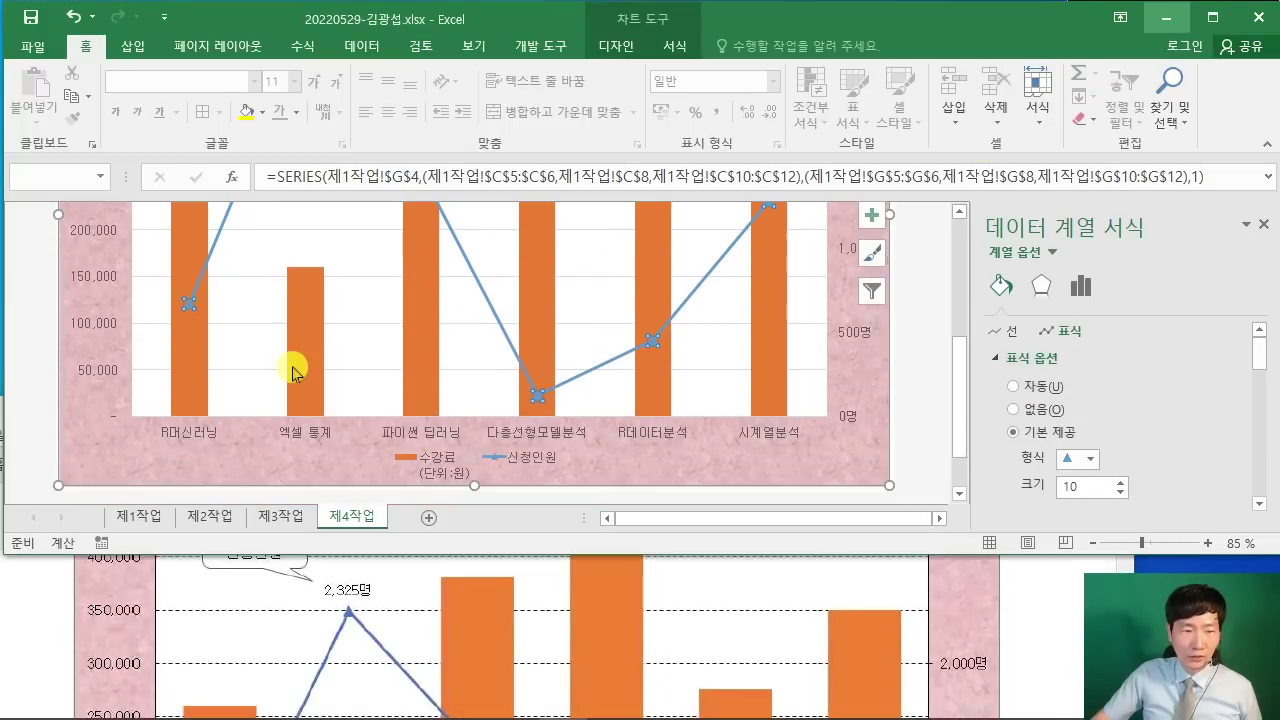
{"action": "scroll", "coordinate": [290, 370], "scroll_direction": "up", "scroll_amount": 2}
{"action": "scroll", "coordinate": [288, 368], "scroll_direction": "up", "scroll_amount": 2}
{"action": "scroll", "coordinate": [300, 364], "scroll_direction": "down", "scroll_amount": 1}
{"action": "left_click", "coordinate": [305, 266]}
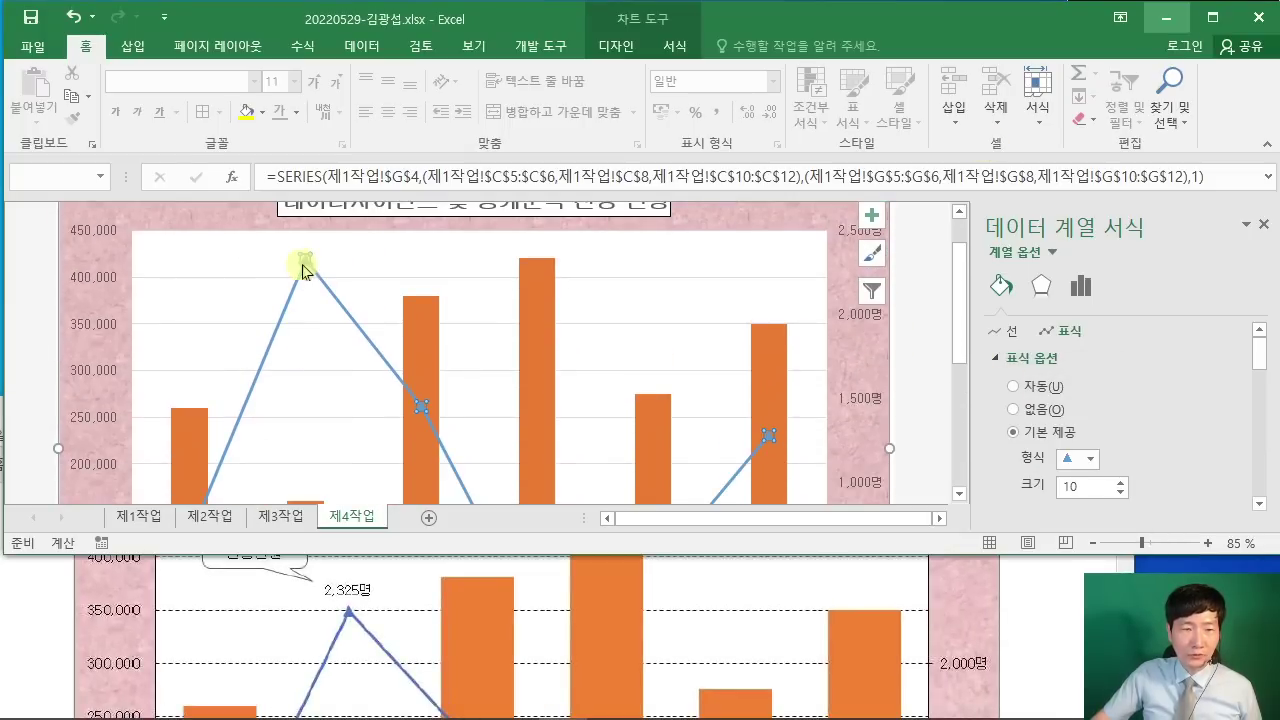
{"action": "left_click", "coordinate": [304, 262]}
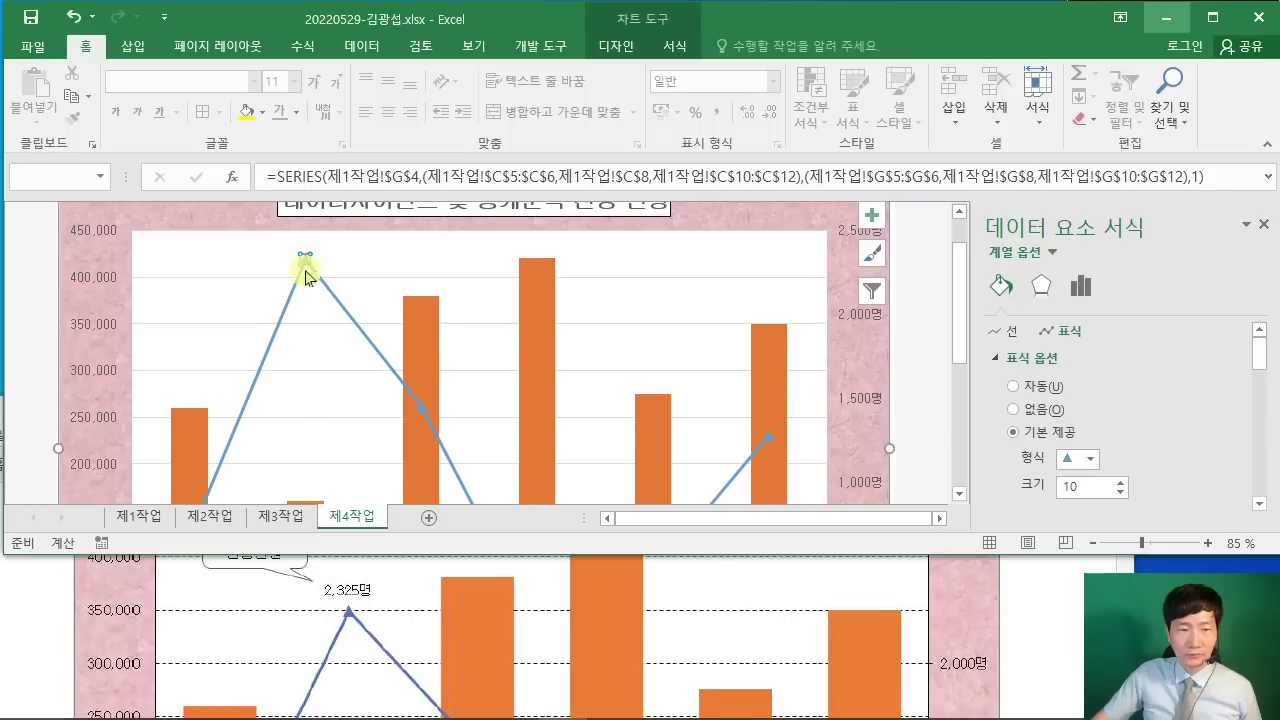
{"action": "left_click", "coordinate": [616, 46]}
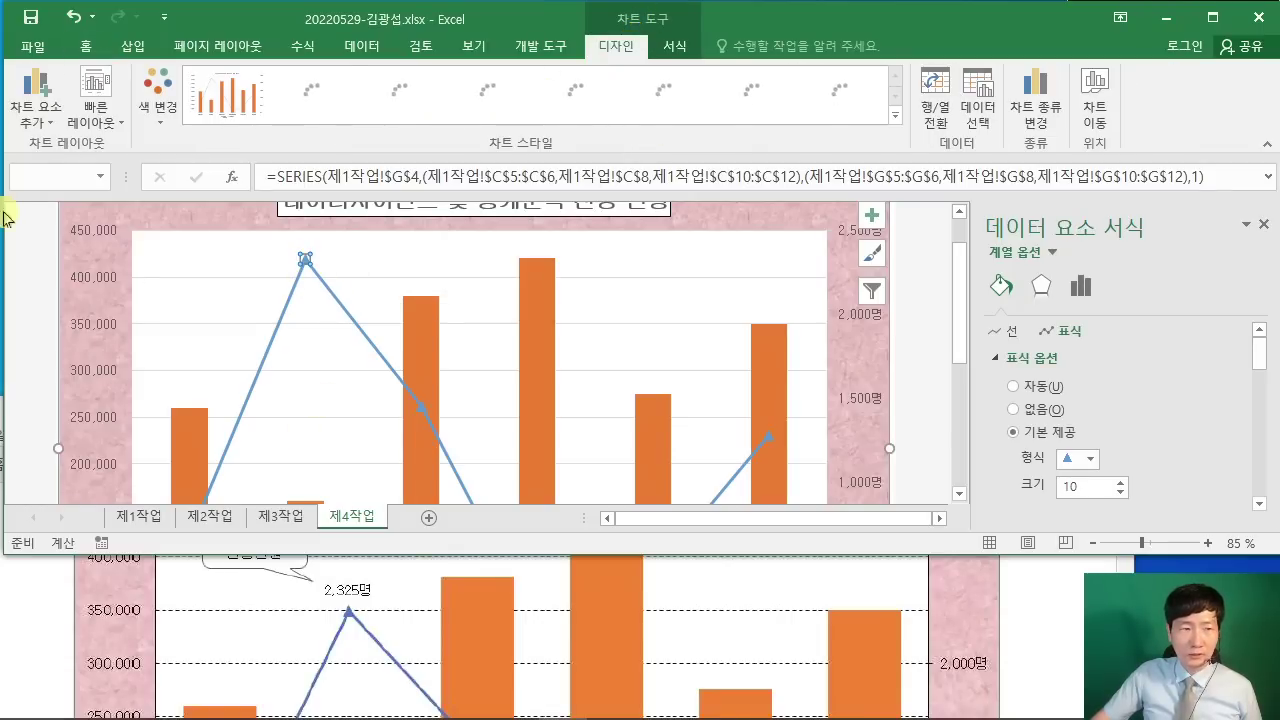
{"action": "left_click", "coordinate": [40, 128]}
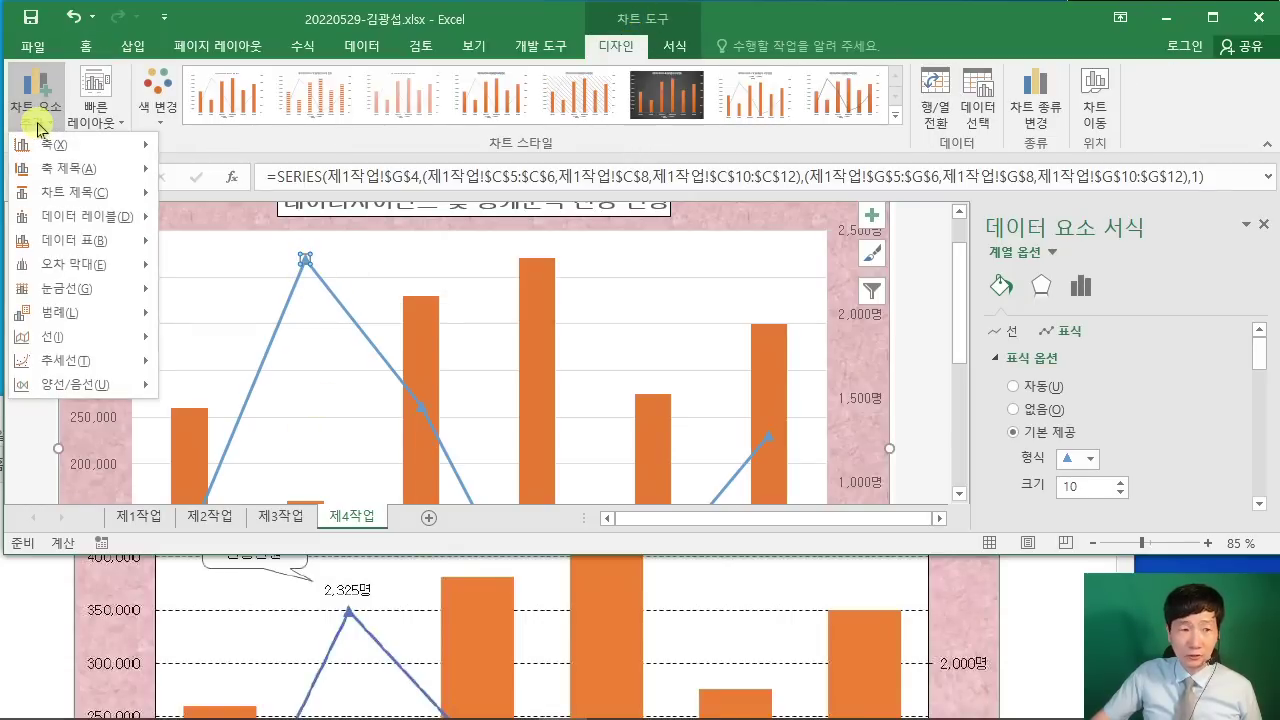
{"action": "mouse_move", "coordinate": [83, 228]}
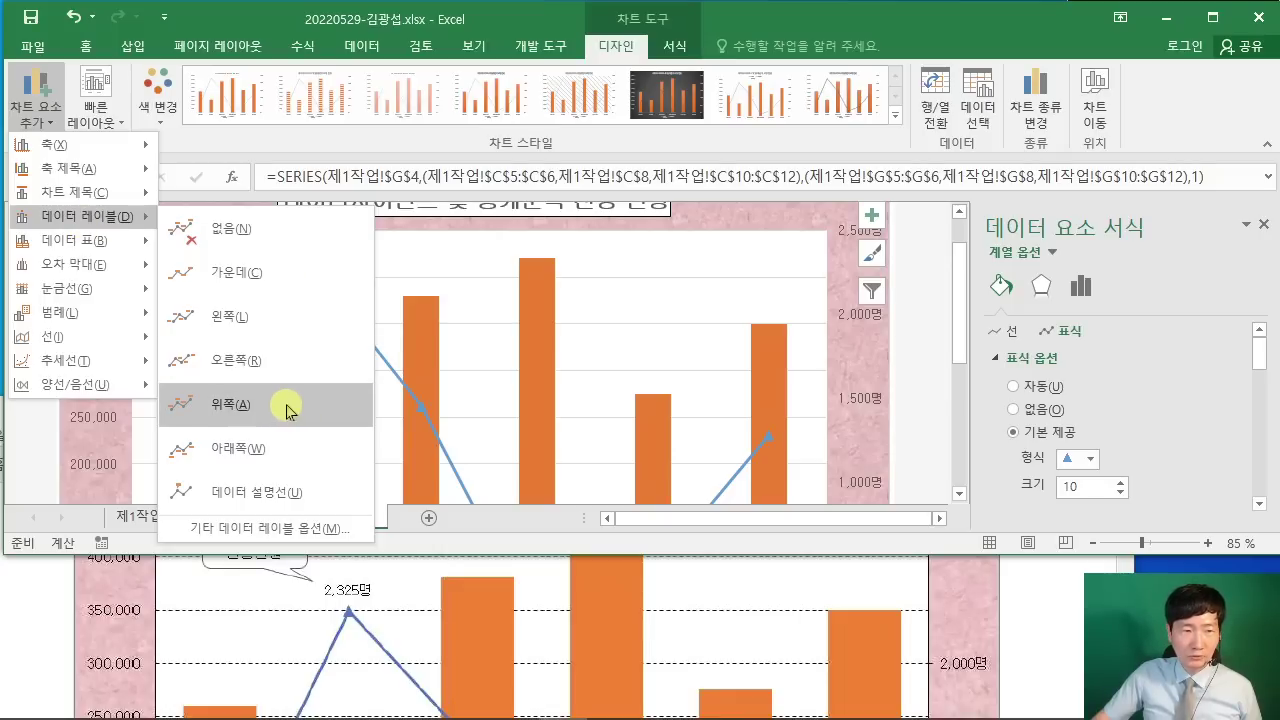
{"action": "left_click", "coordinate": [290, 410]}
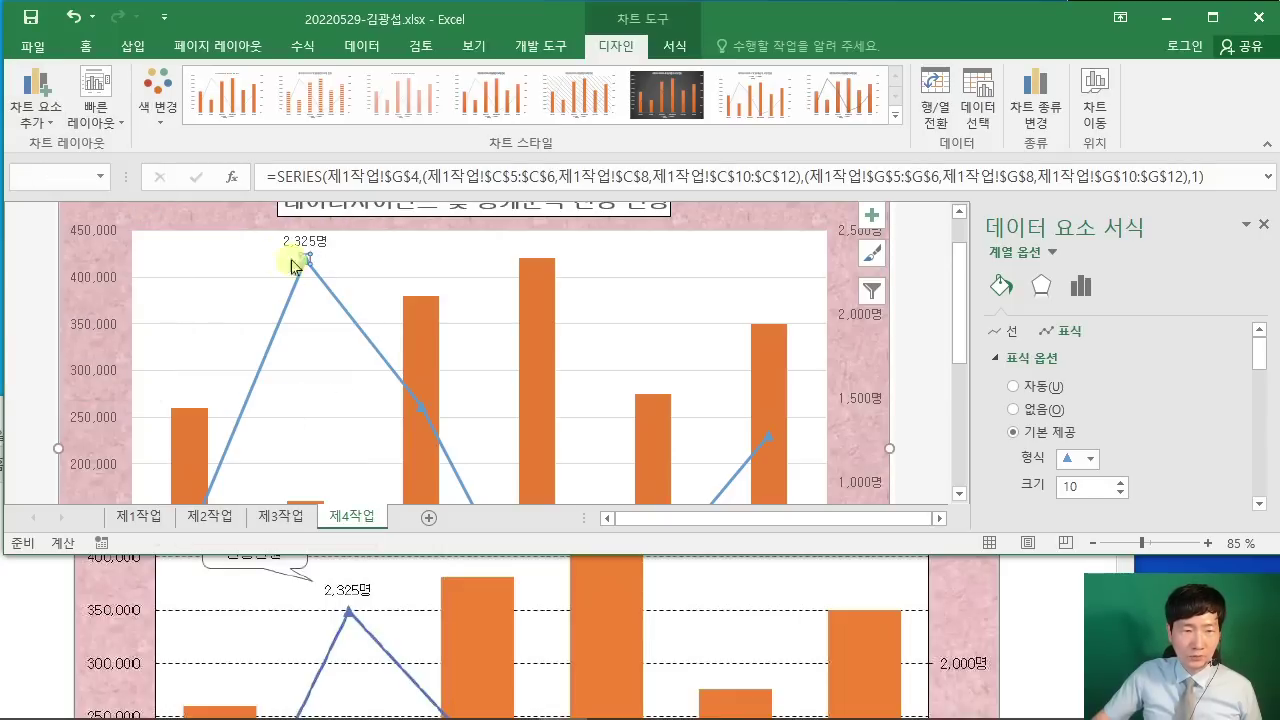
Step: Check the gridline requirement in the PDF and select the chart's major gridlines
{"action": "left_click", "coordinate": [1055, 606]}
{"action": "scroll", "coordinate": [1047, 640], "scroll_direction": "up", "scroll_amount": 2}
{"action": "scroll", "coordinate": [1047, 633], "scroll_direction": "up", "scroll_amount": 7}
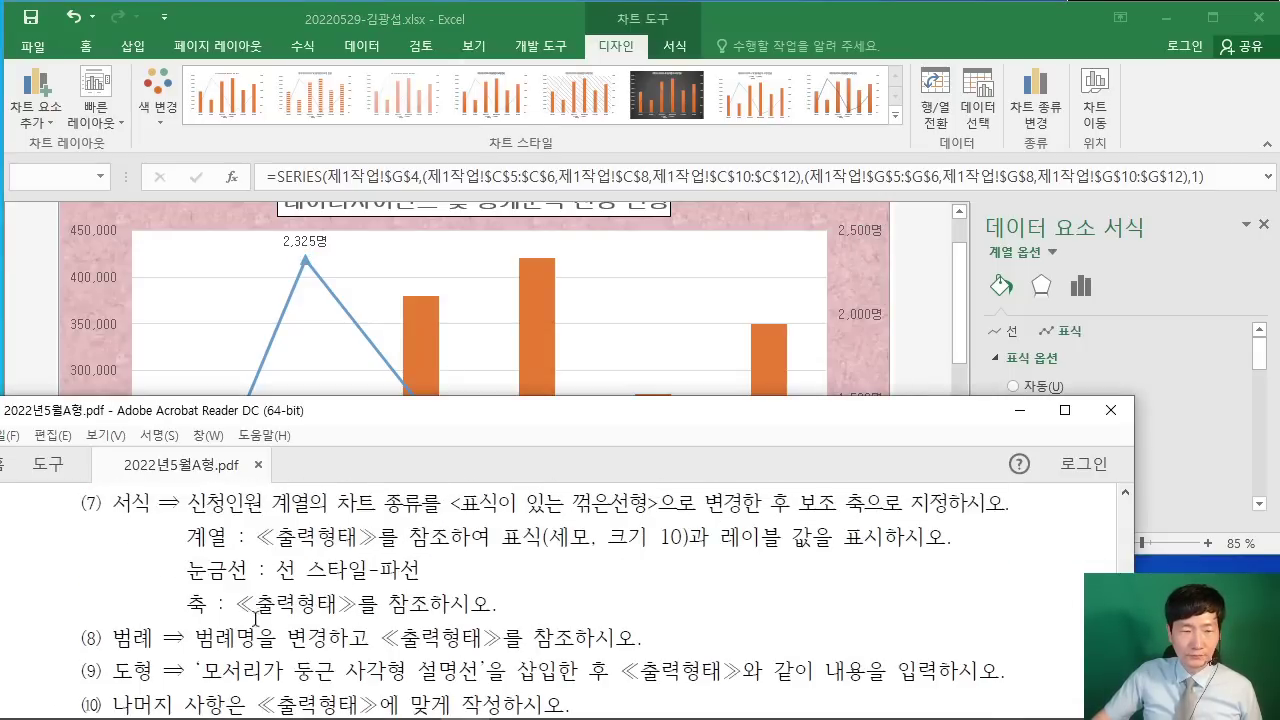
{"action": "left_click", "coordinate": [235, 333]}
{"action": "left_click", "coordinate": [229, 331]}
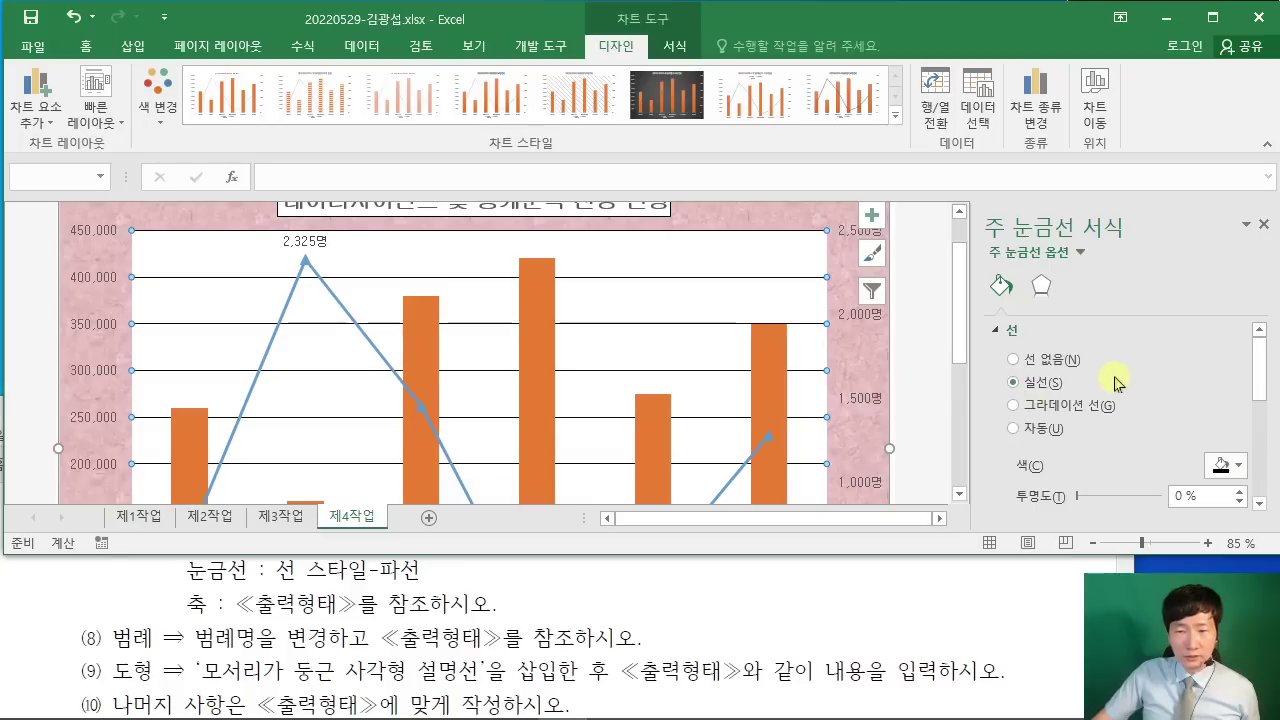
Step: Set the chart's major gridlines to the dashed (파선) dash type
{"action": "scroll", "coordinate": [1114, 375], "scroll_direction": "down", "scroll_amount": 4}
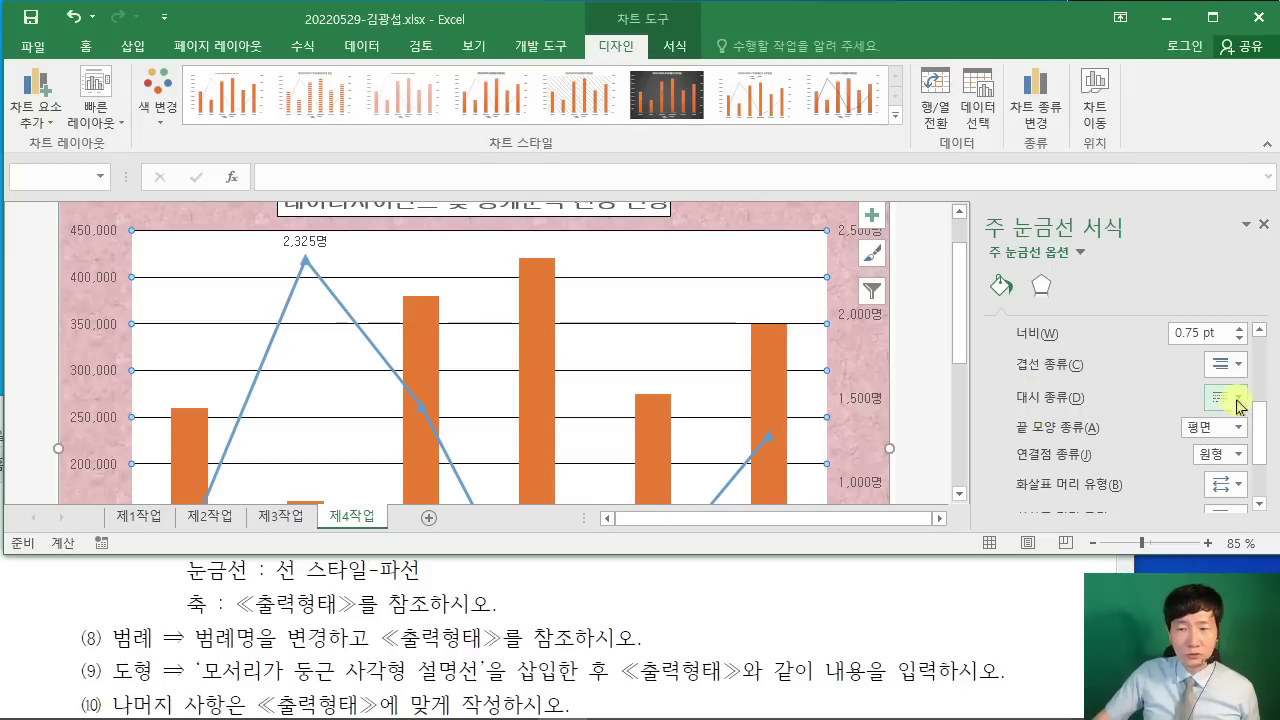
{"action": "left_click", "coordinate": [1225, 397]}
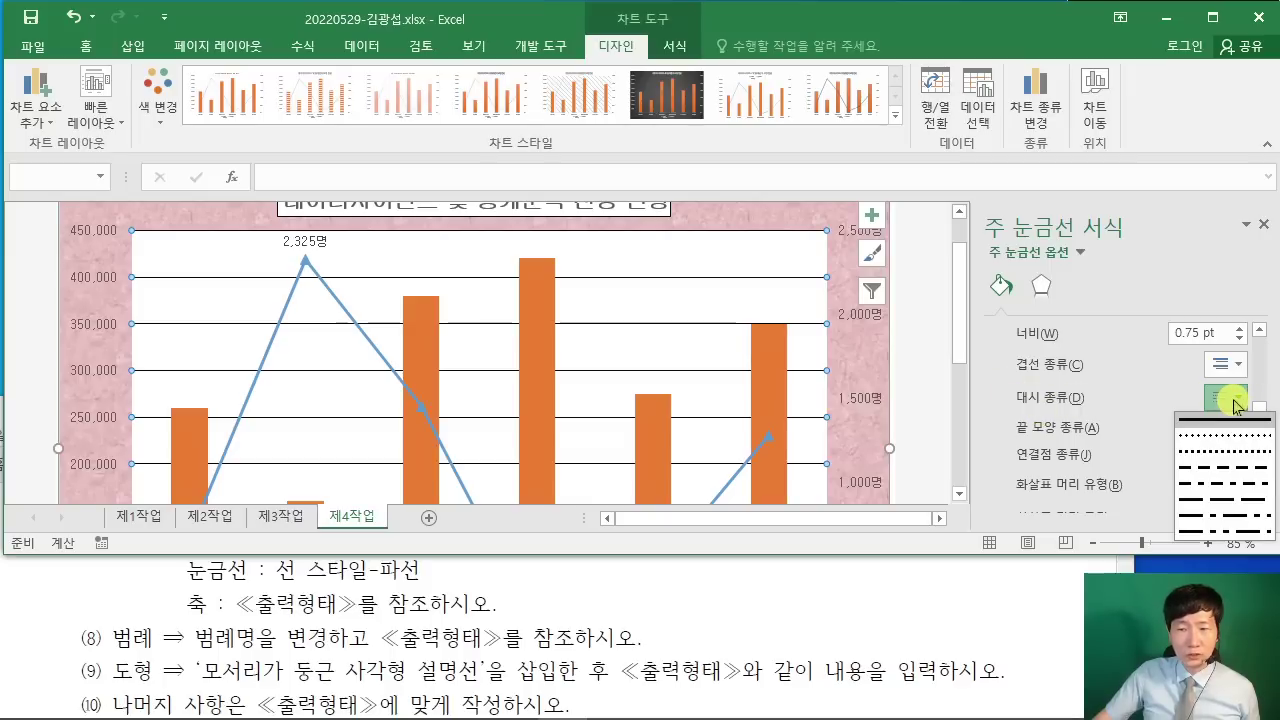
{"action": "left_click", "coordinate": [1224, 470]}
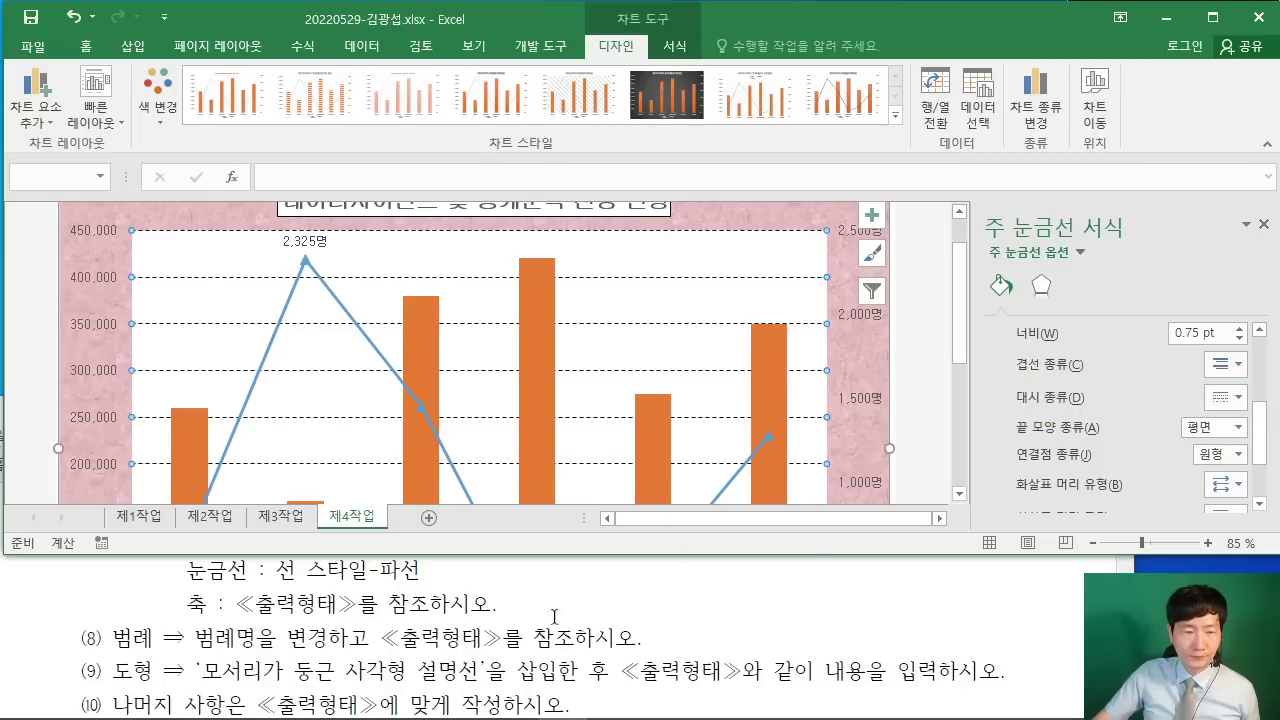
Step: Bring the exam PDF back to the front and dock it on the left half of the screen
{"action": "left_click", "coordinate": [376, 657]}
{"action": "scroll", "coordinate": [376, 657], "scroll_direction": "up", "scroll_amount": 1}
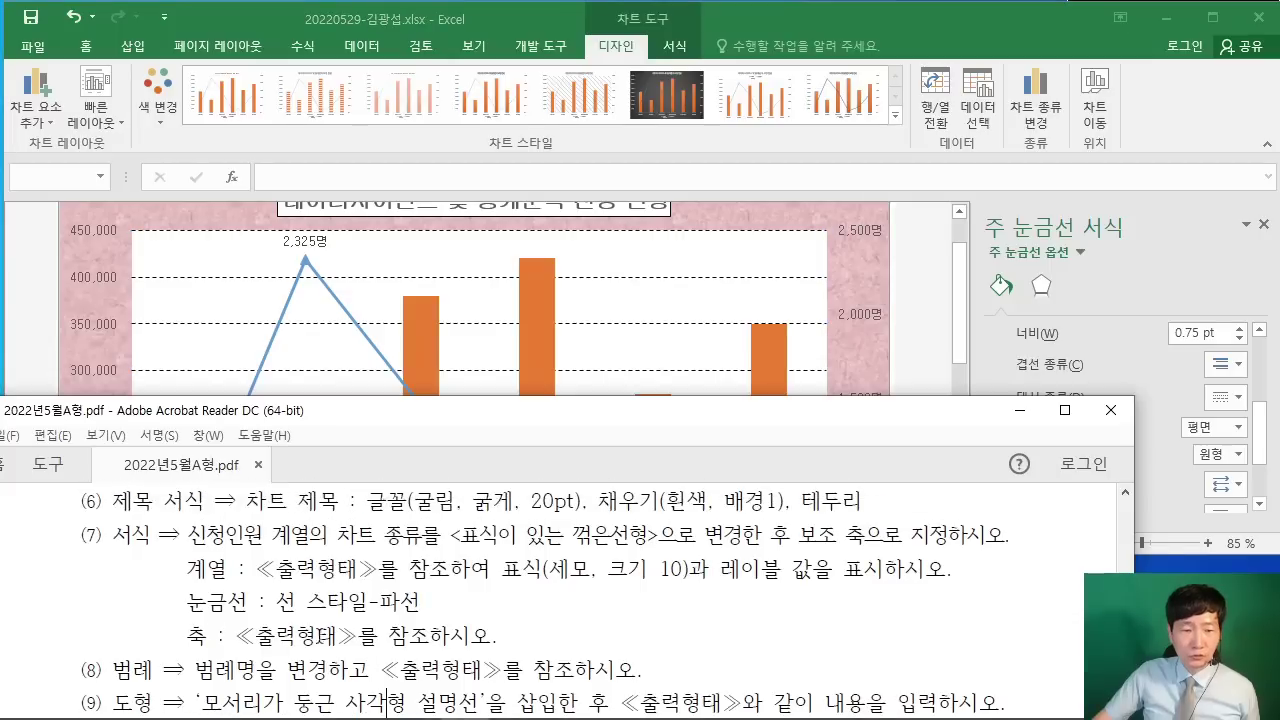
{"action": "left_click", "coordinate": [38, 348]}
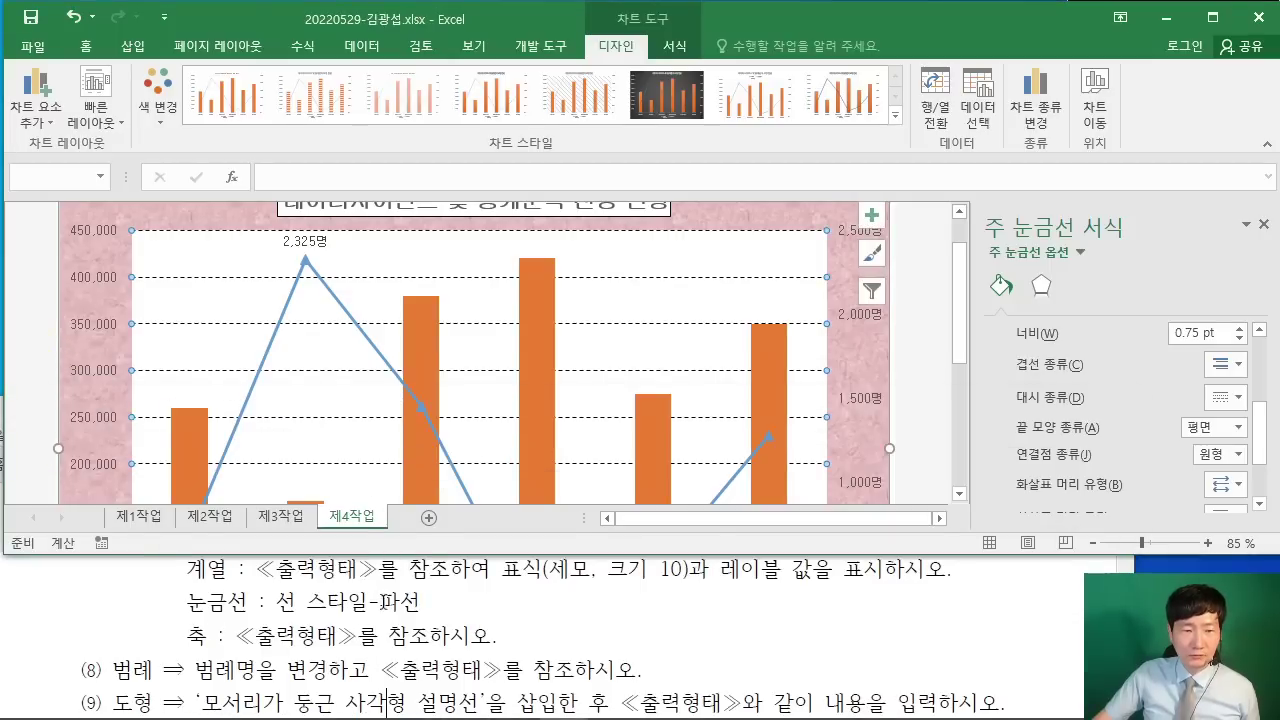
{"action": "key", "text": "alt+Tab"}
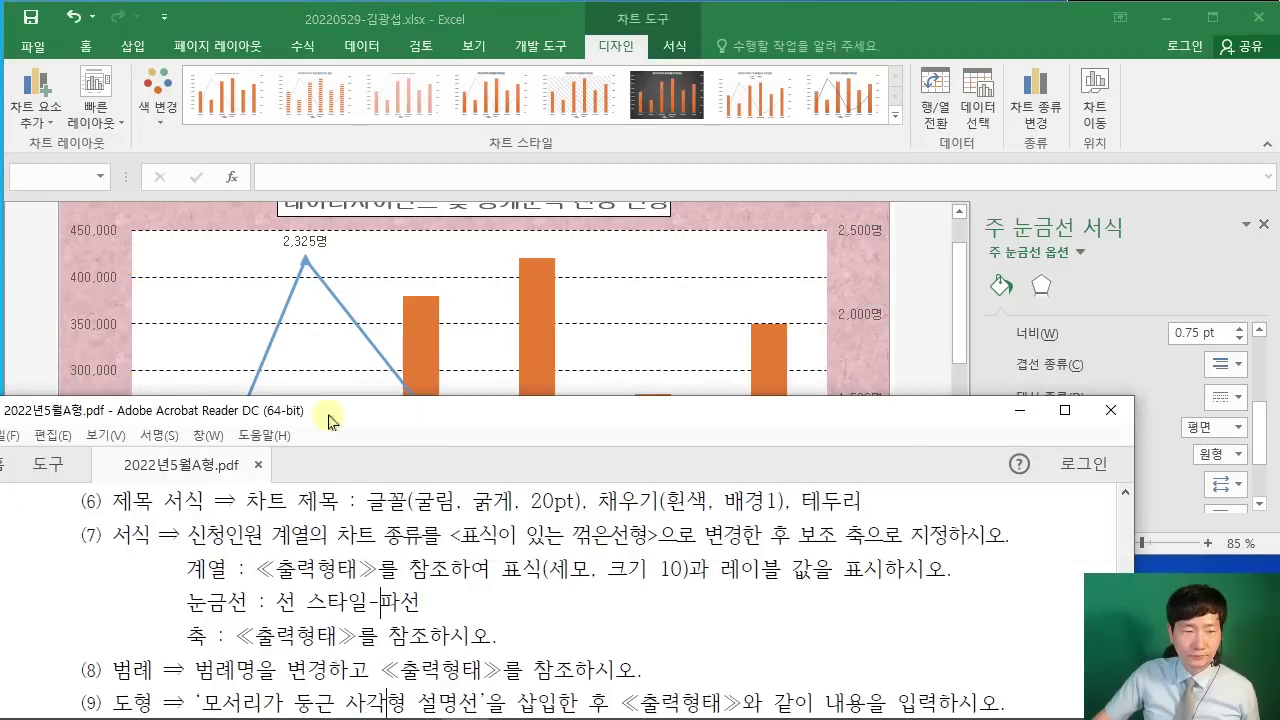
{"action": "left_click_drag", "start_coordinate": [330, 420], "coordinate": [4, 528]}
Step: Fill the right half with Excel, widen it, and scroll the PDF to the sample chart
{"action": "left_click", "coordinate": [805, 235]}
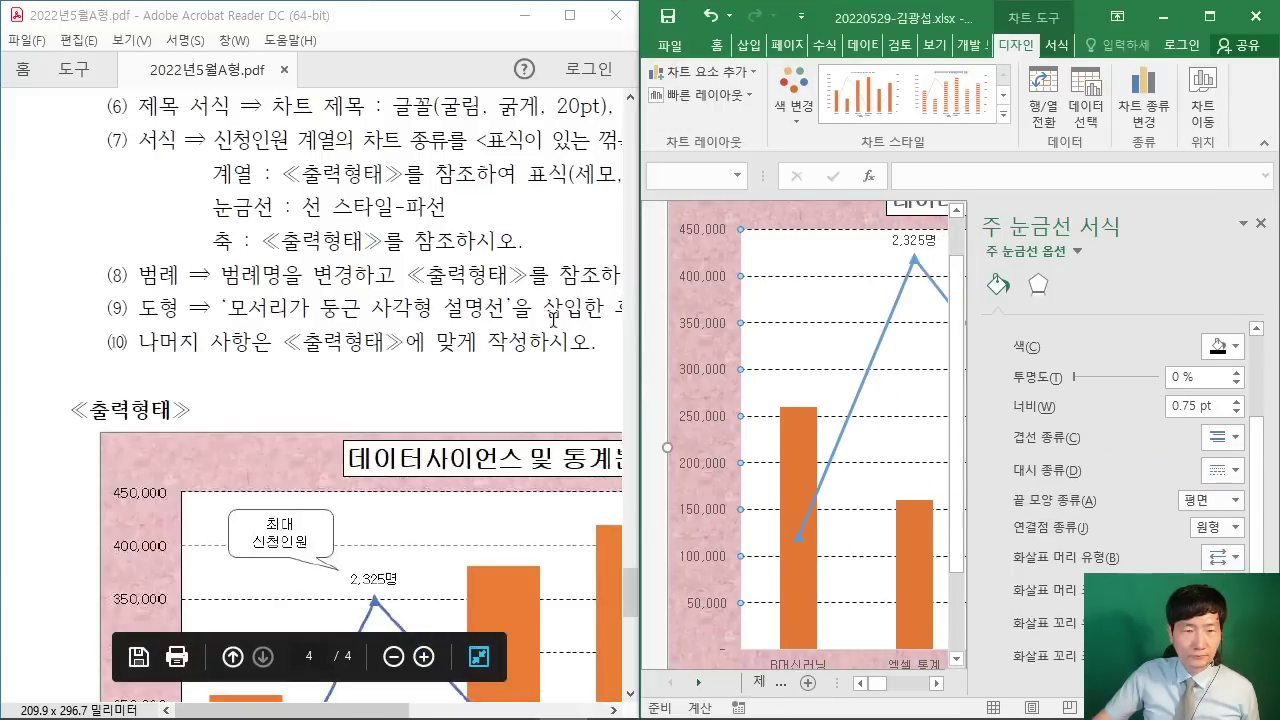
{"action": "left_click_drag", "start_coordinate": [638, 304], "coordinate": [362, 306]}
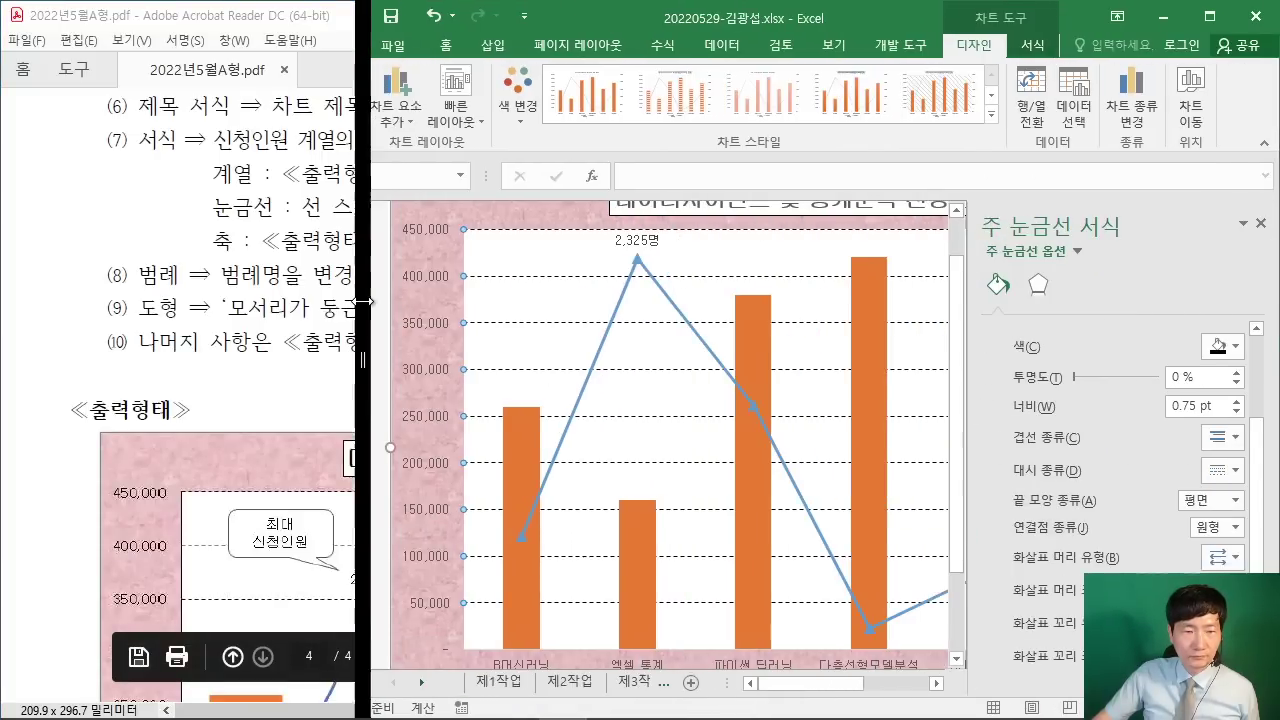
{"action": "left_click", "coordinate": [248, 352]}
{"action": "scroll", "coordinate": [40, 430], "scroll_direction": "down", "scroll_amount": 5}
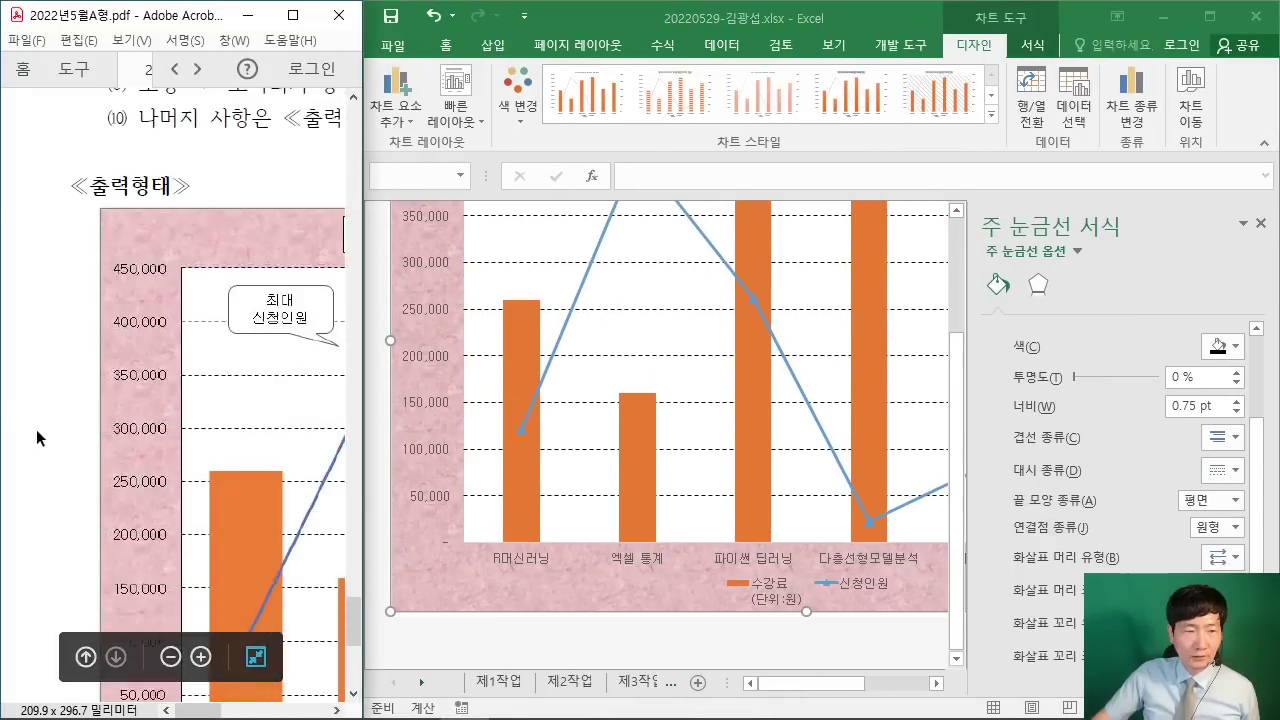
{"action": "scroll", "coordinate": [65, 423], "scroll_direction": "down", "scroll_amount": 1}
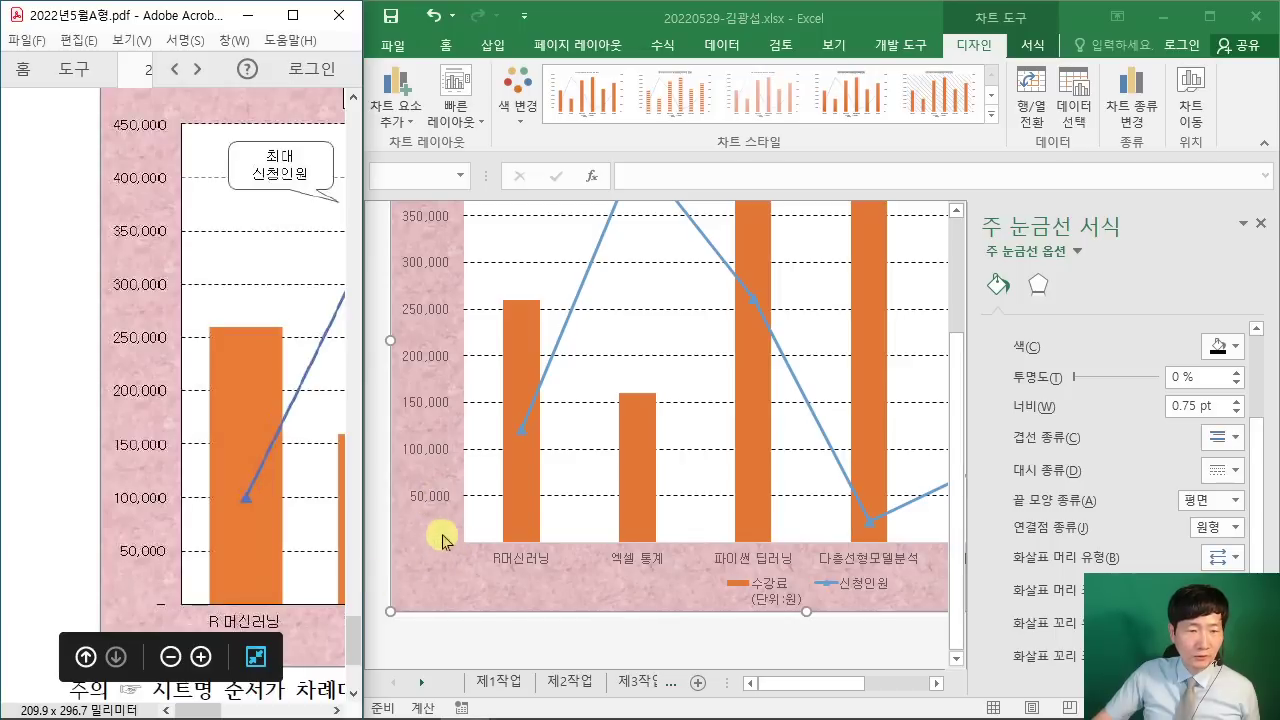
{"action": "scroll", "coordinate": [146, 381], "scroll_direction": "up", "scroll_amount": 1}
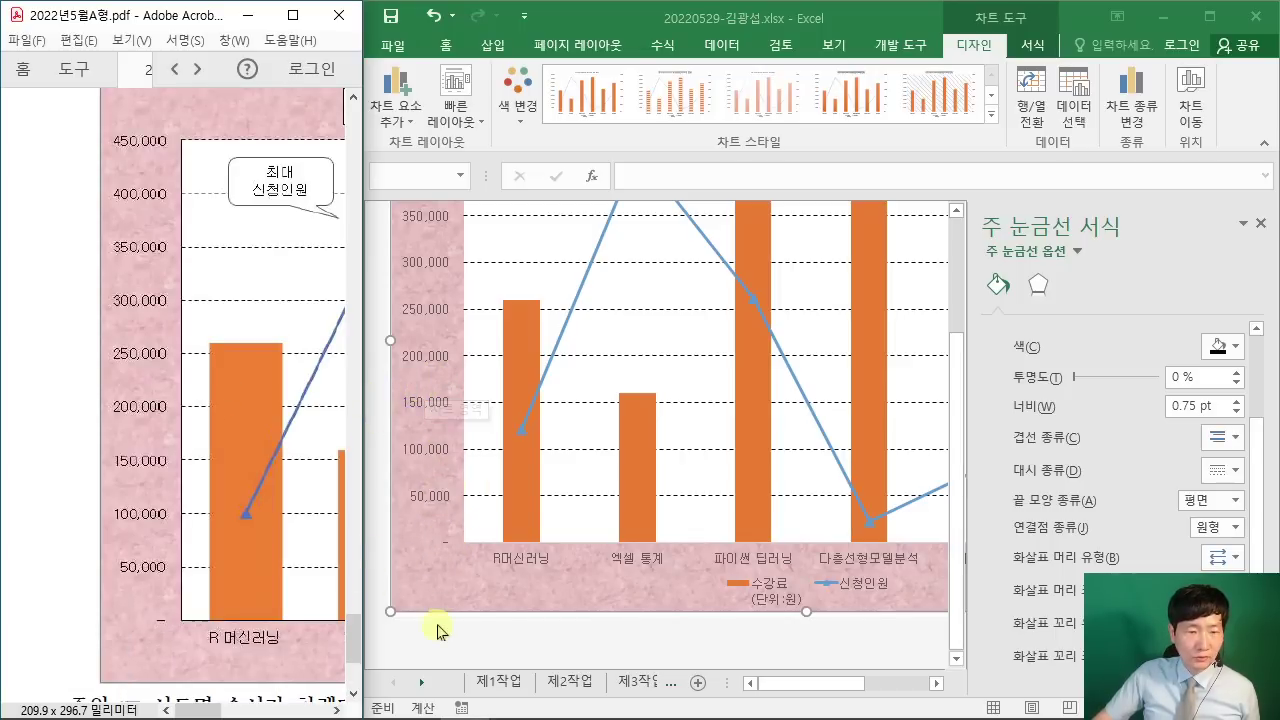
Step: Reselect the major gridlines and compare them with the sample chart's left axis labels
{"action": "left_click", "coordinate": [447, 590]}
{"action": "scroll", "coordinate": [447, 580], "scroll_direction": "up", "scroll_amount": 2}
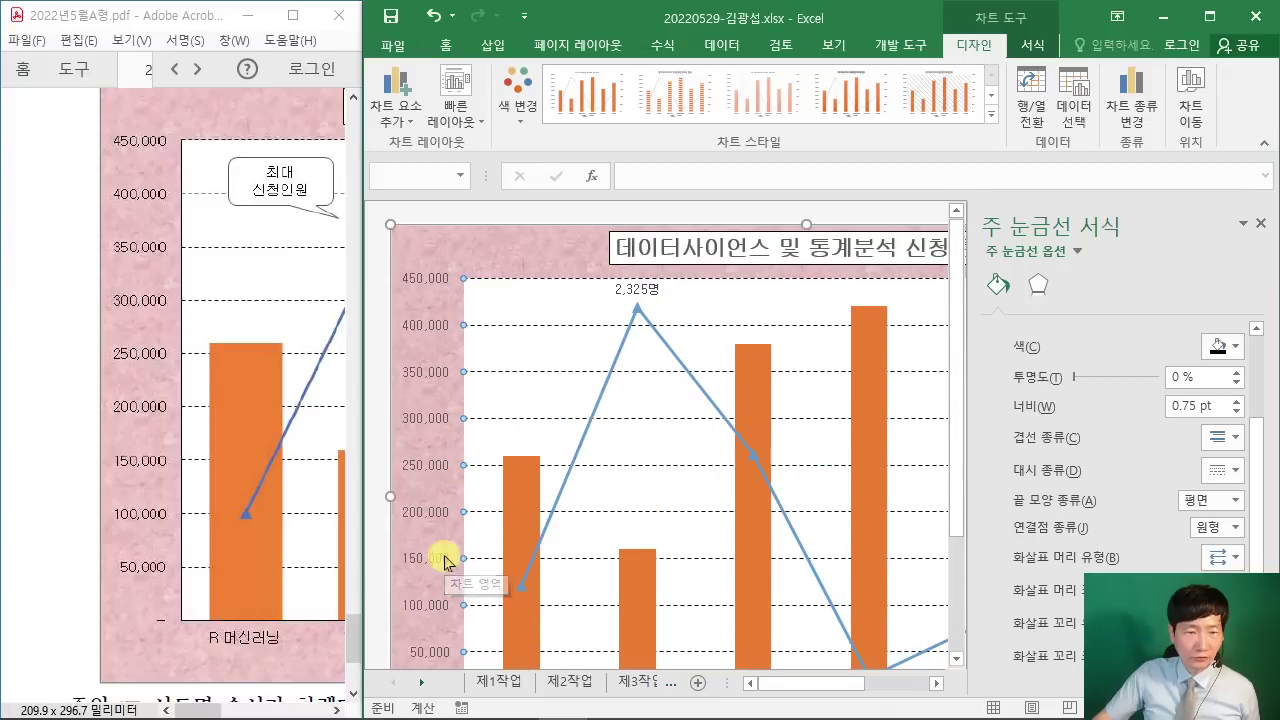
{"action": "scroll", "coordinate": [449, 557], "scroll_direction": "down", "scroll_amount": 1}
{"action": "scroll", "coordinate": [465, 380], "scroll_direction": "up", "scroll_amount": 1}
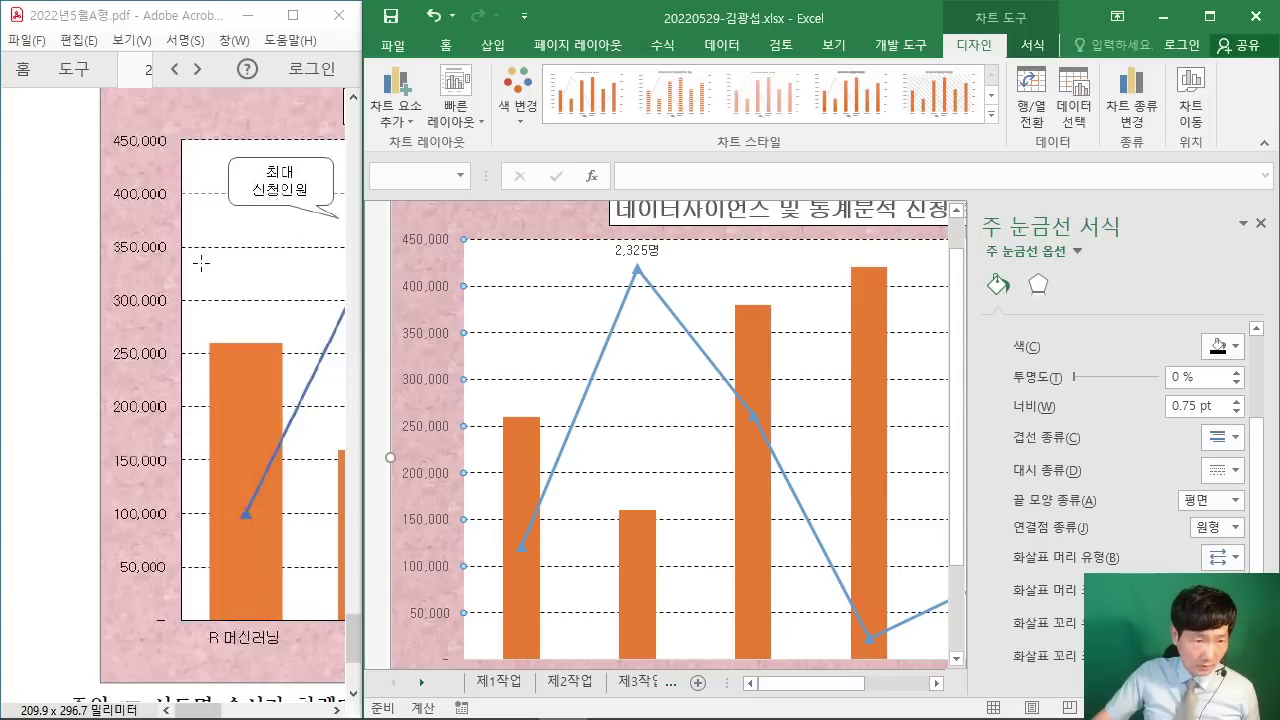
{"action": "mouse_move", "coordinate": [154, 122]}
{"action": "left_mouse_down"}
{"action": "mouse_move", "coordinate": [171, 280]}
{"action": "mouse_move", "coordinate": [206, 394]}
{"action": "left_mouse_up"}
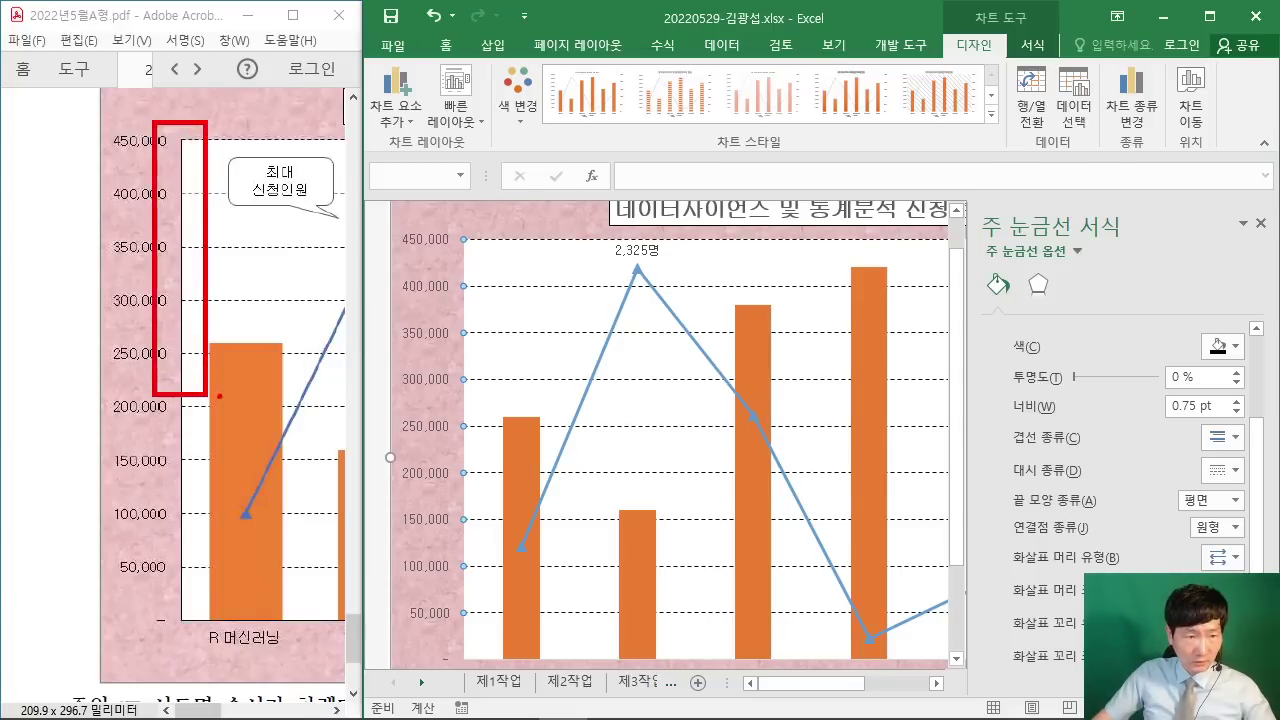
Step: Give the left value axis a solid line outline in Format Axis
{"action": "left_click", "coordinate": [436, 334]}
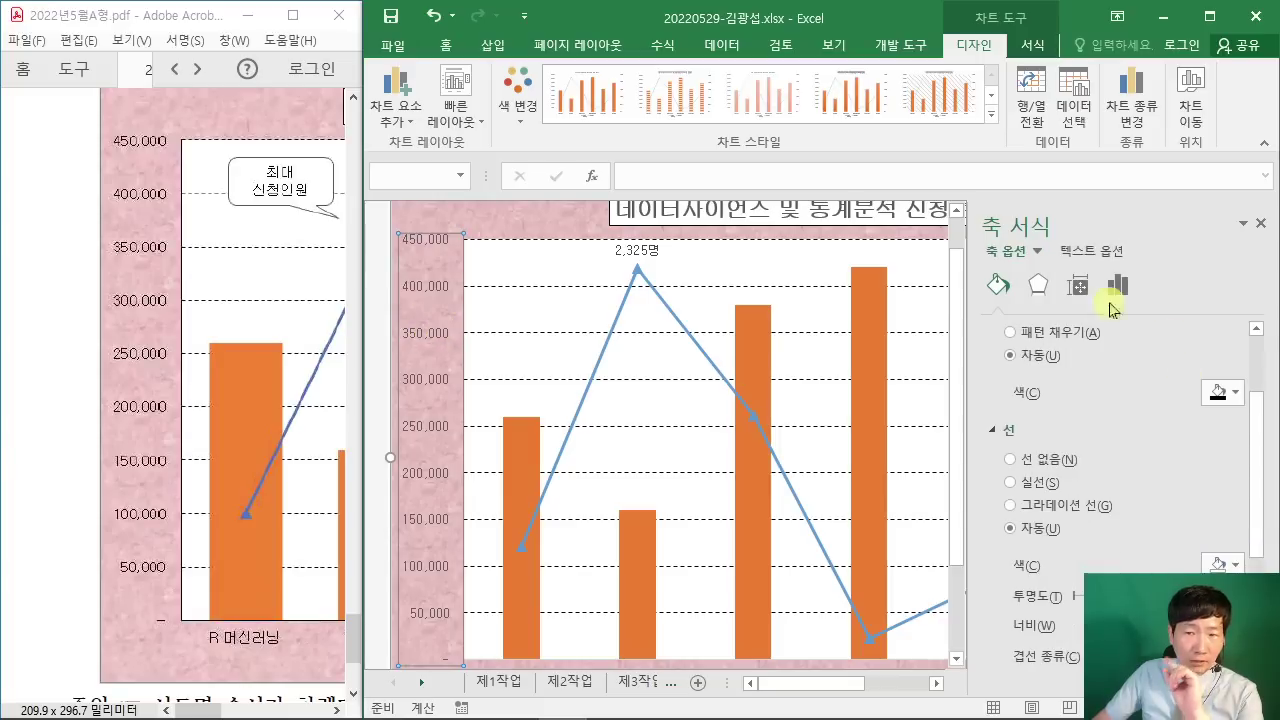
{"action": "scroll", "coordinate": [1080, 403], "scroll_direction": "up", "scroll_amount": 3}
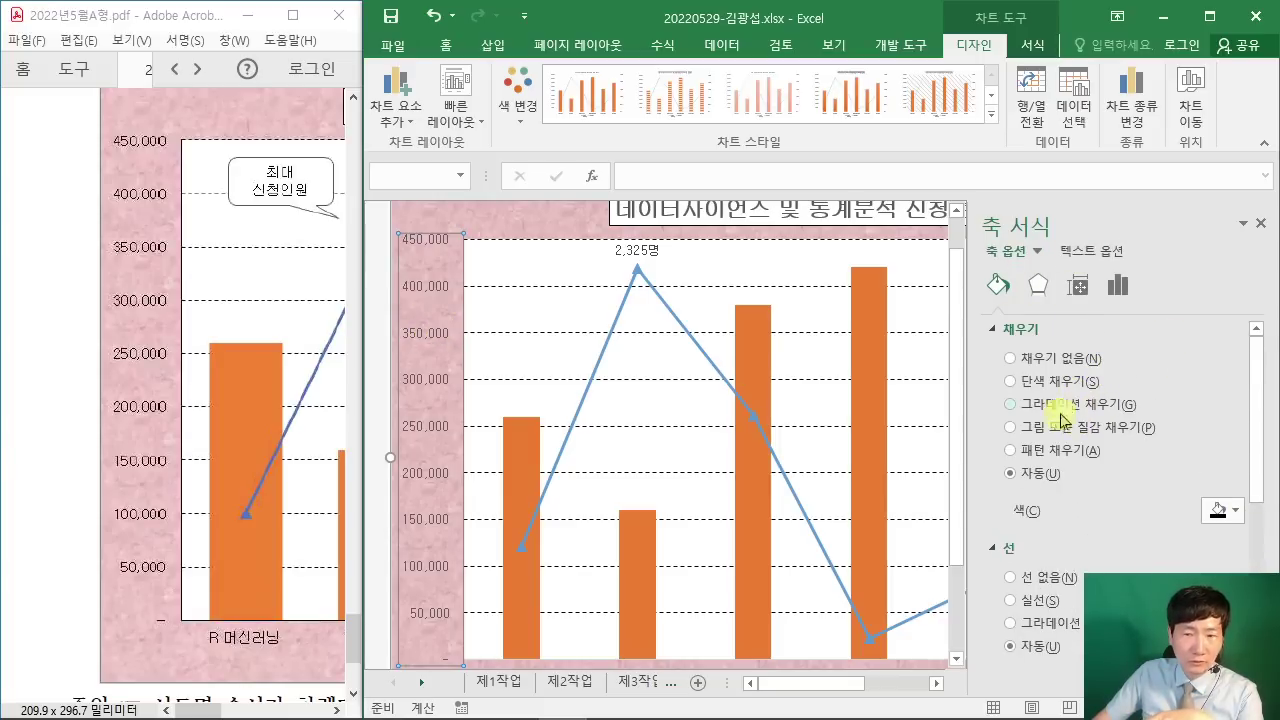
{"action": "left_click", "coordinate": [998, 333]}
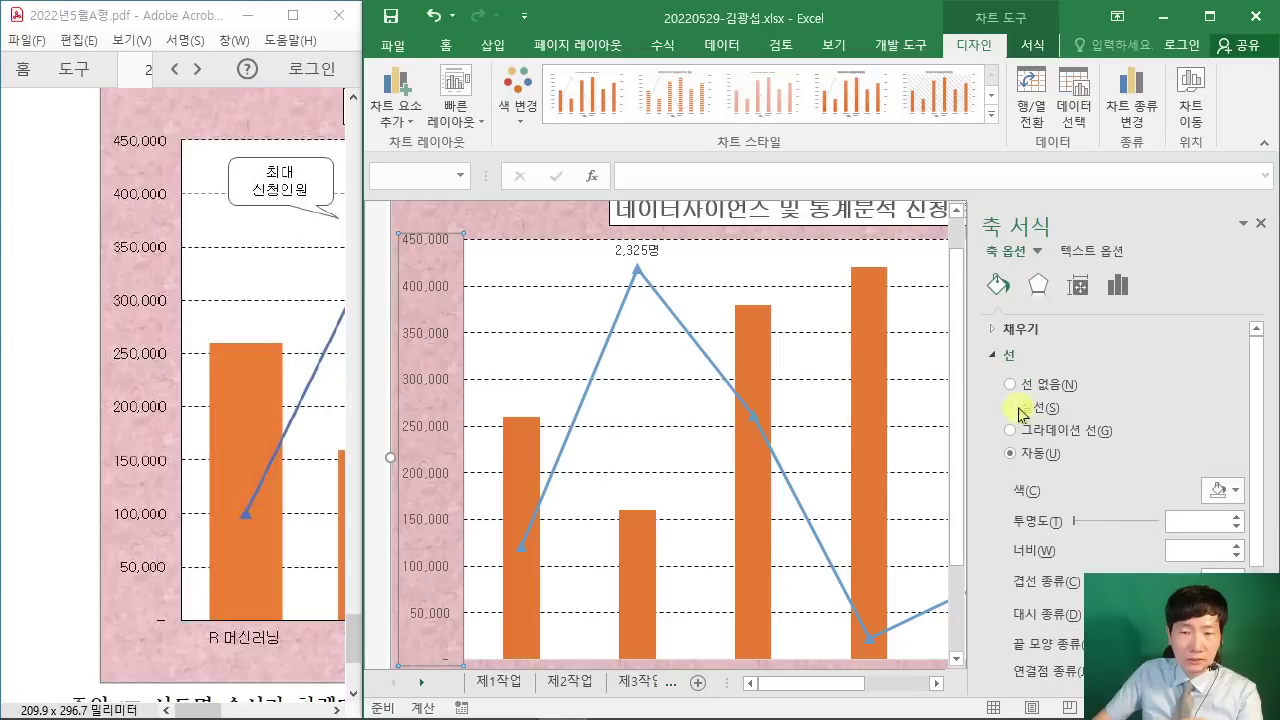
{"action": "left_click", "coordinate": [1013, 408]}
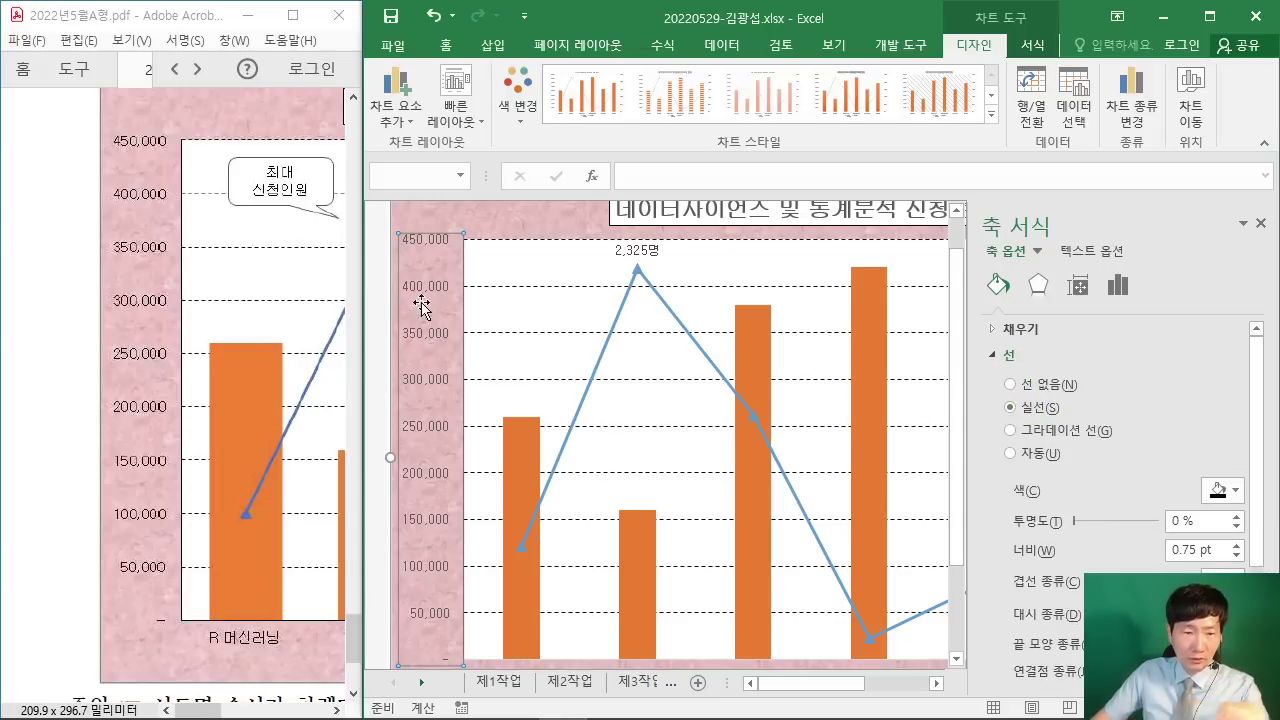
{"action": "scroll", "coordinate": [490, 470], "scroll_direction": "down", "scroll_amount": 2}
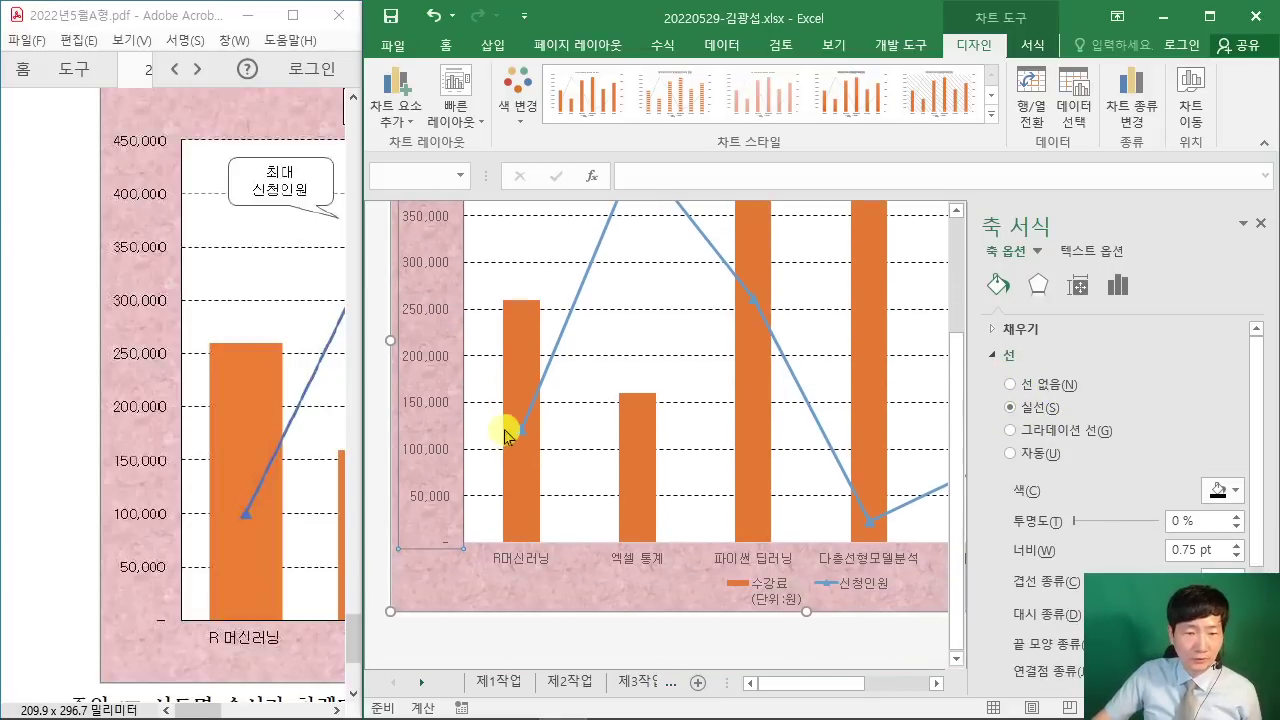
Step: Select the horizontal category axis and compare it against the sample chart
{"action": "left_click", "coordinate": [523, 562]}
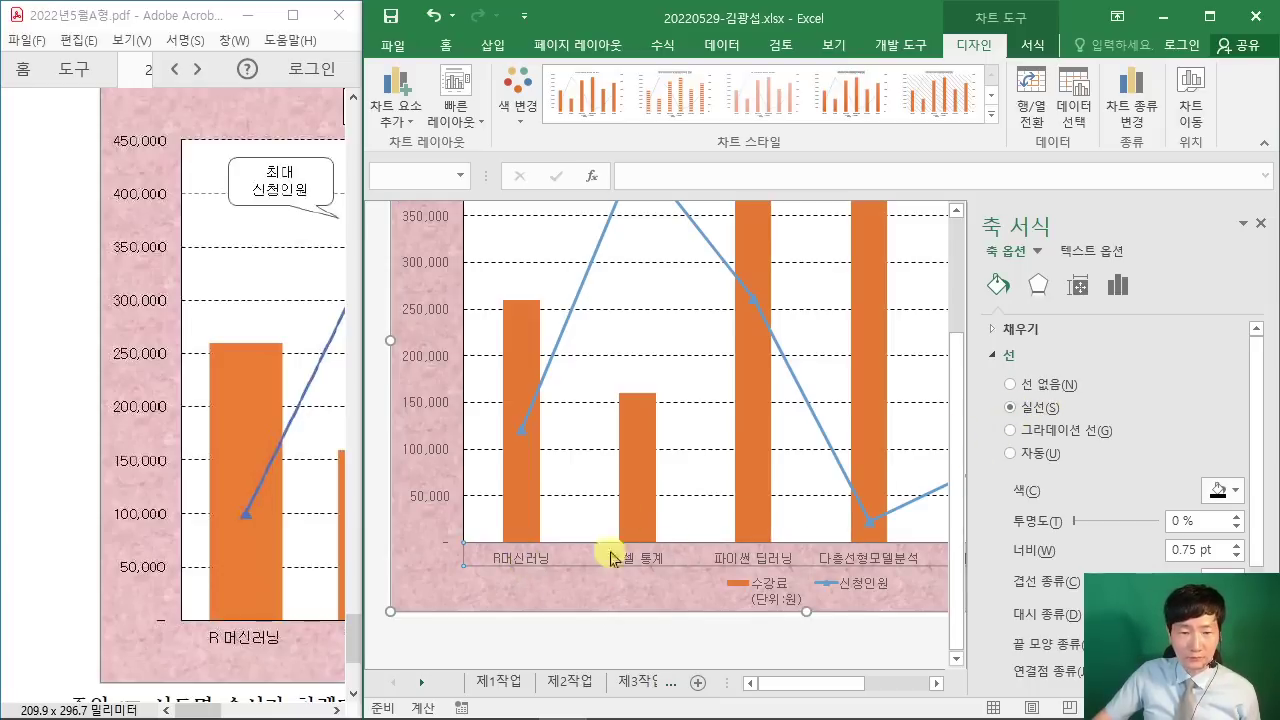
{"action": "mouse_move", "coordinate": [198, 711]}
{"action": "left_mouse_down"}
{"action": "mouse_move", "coordinate": [308, 714]}
{"action": "mouse_move", "coordinate": [285, 712]}
{"action": "left_mouse_up"}
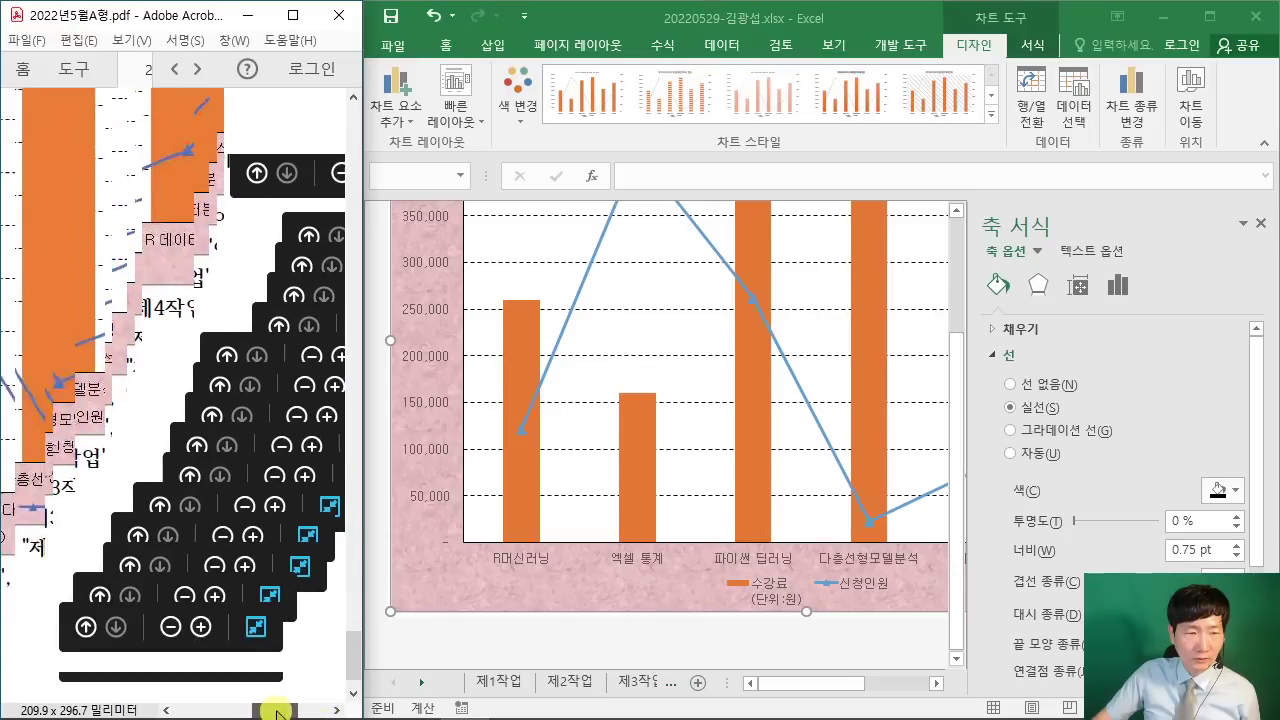
{"action": "scroll", "coordinate": [330, 592], "scroll_direction": "down", "scroll_amount": 2}
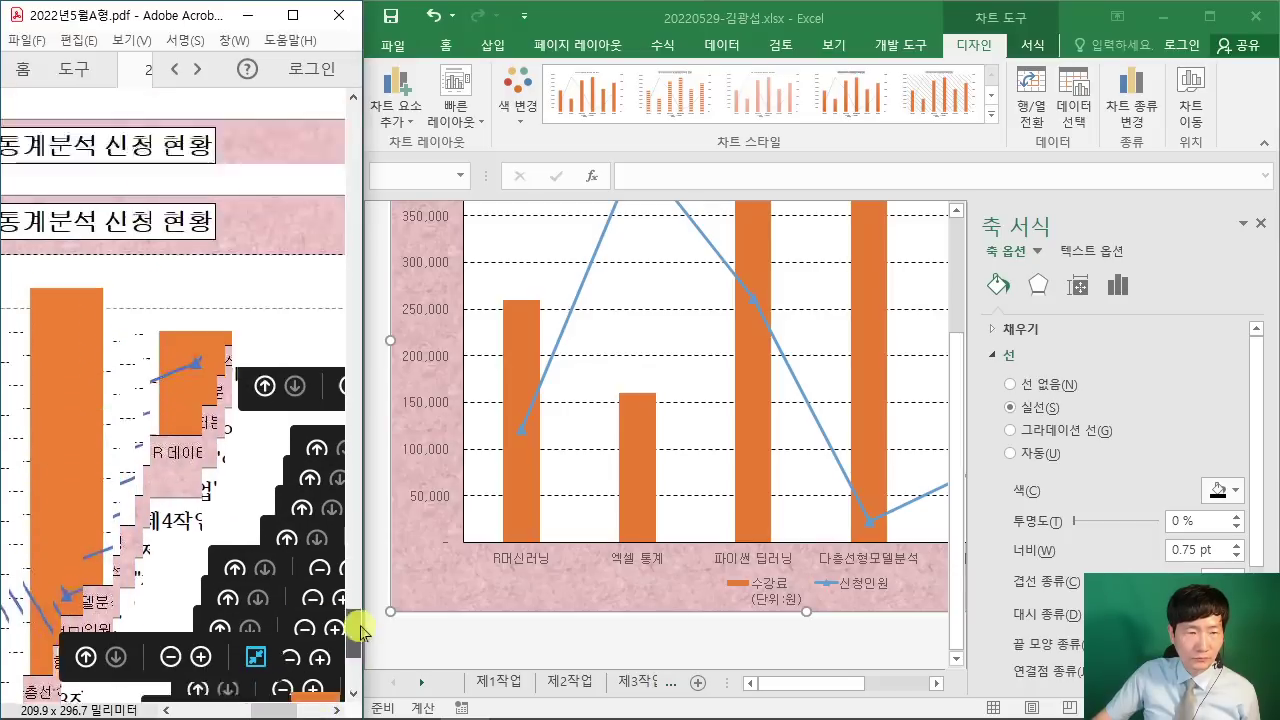
{"action": "mouse_move", "coordinate": [355, 628]}
{"action": "left_mouse_down"}
{"action": "mouse_move", "coordinate": [354, 672]}
{"action": "mouse_move", "coordinate": [354, 648]}
{"action": "left_mouse_up"}
{"action": "scroll", "coordinate": [278, 520], "scroll_direction": "up", "scroll_amount": 4}
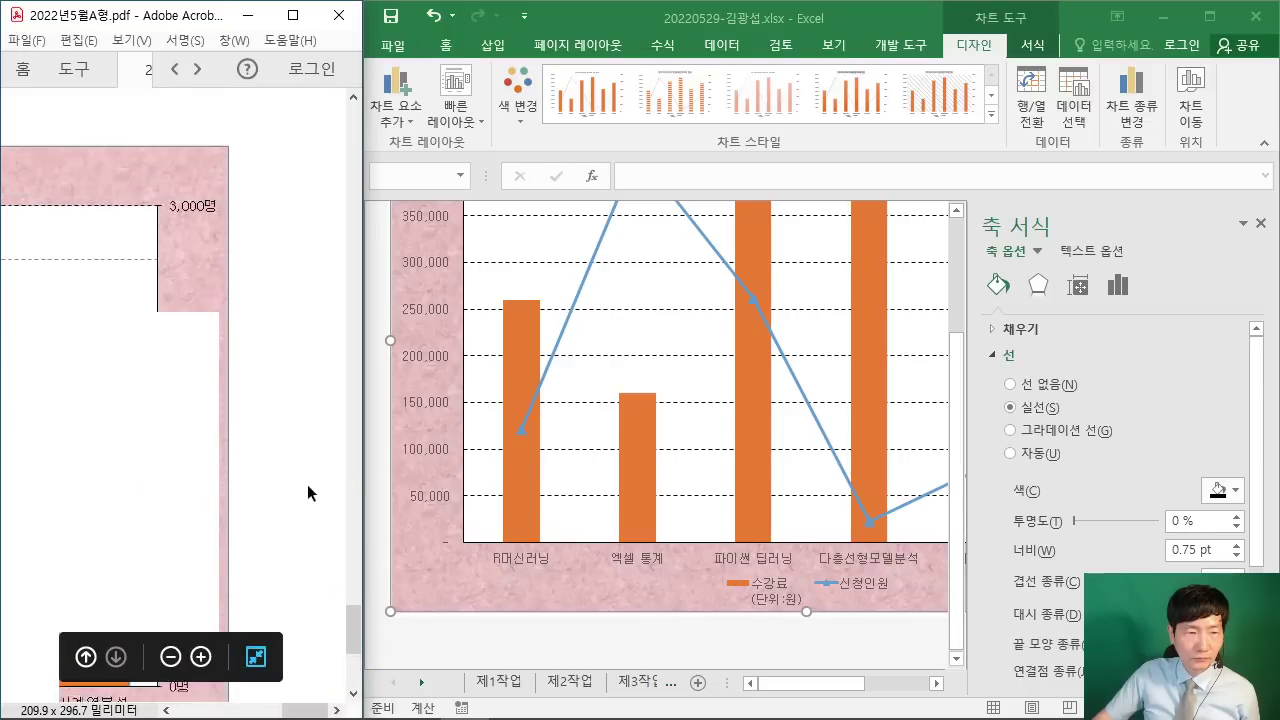
{"action": "scroll", "coordinate": [313, 442], "scroll_direction": "up", "scroll_amount": 1}
{"action": "scroll", "coordinate": [313, 450], "scroll_direction": "down", "scroll_amount": 3}
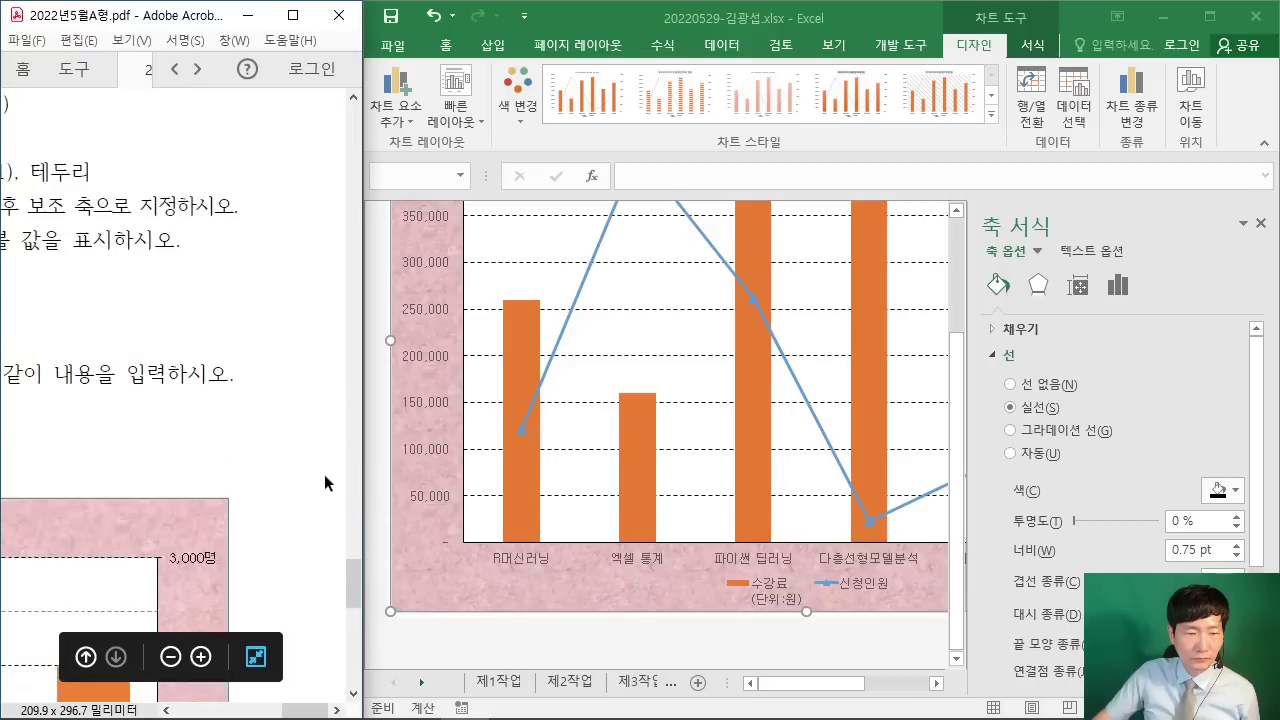
{"action": "scroll", "coordinate": [298, 474], "scroll_direction": "down", "scroll_amount": 5}
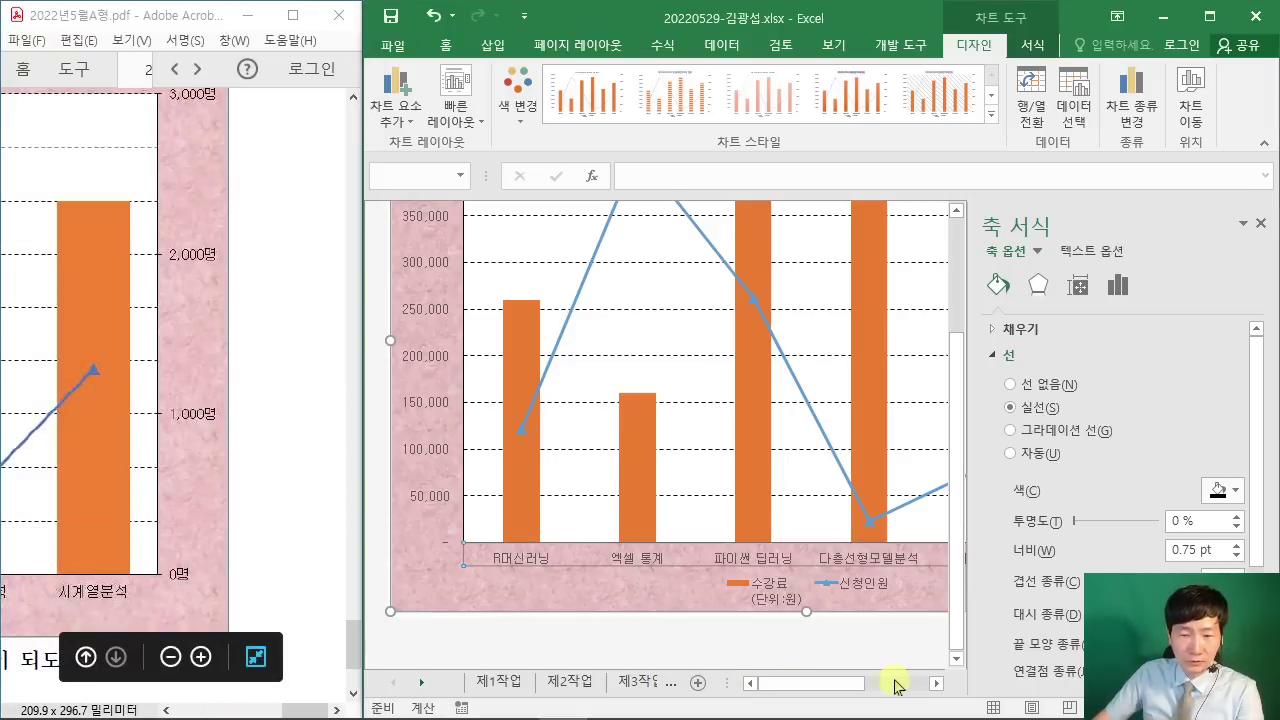
{"action": "left_click_drag", "start_coordinate": [849, 686], "coordinate": [922, 683]}
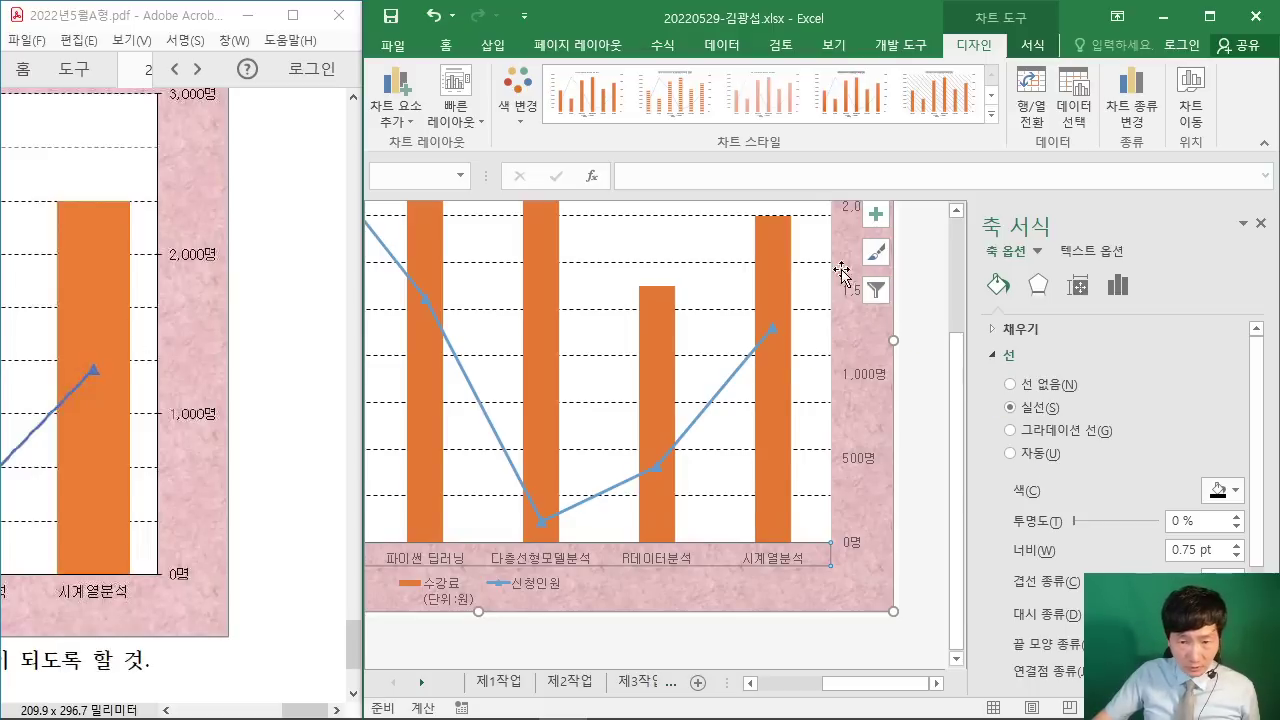
Step: Give the right 명 axis a solid line and set its major unit to 1000
{"action": "left_click", "coordinate": [866, 383]}
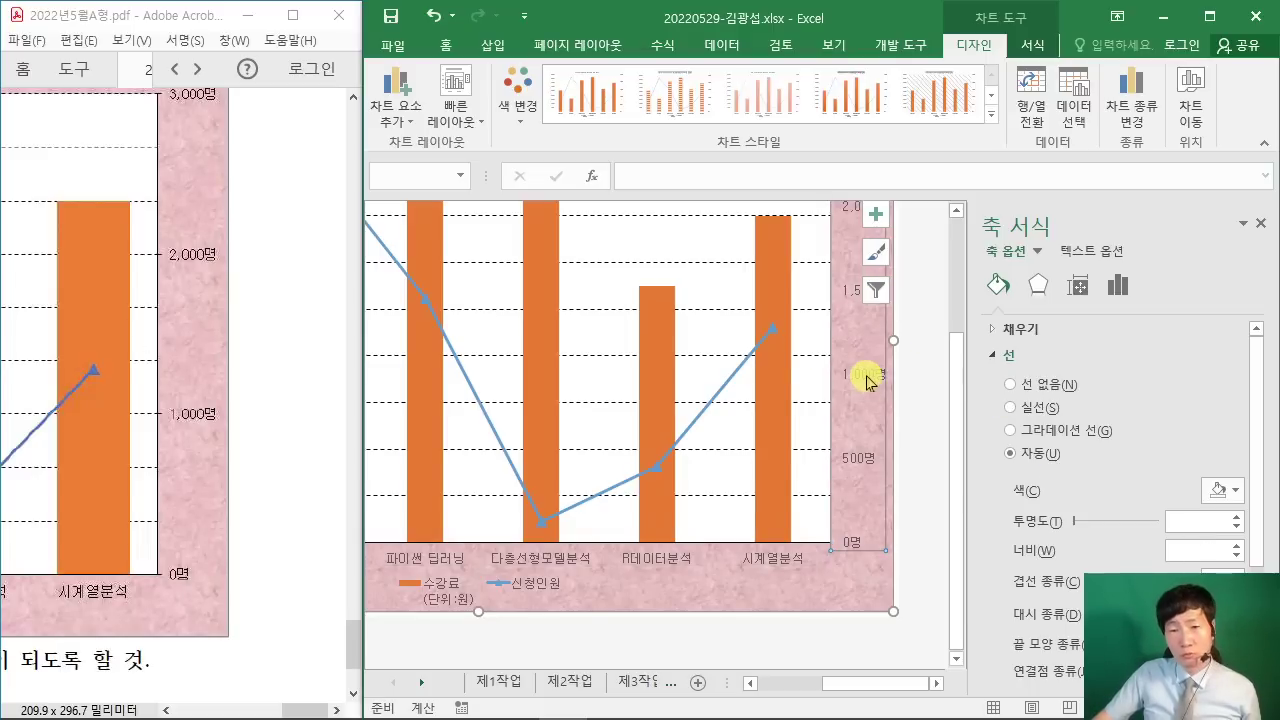
{"action": "left_click", "coordinate": [1009, 408]}
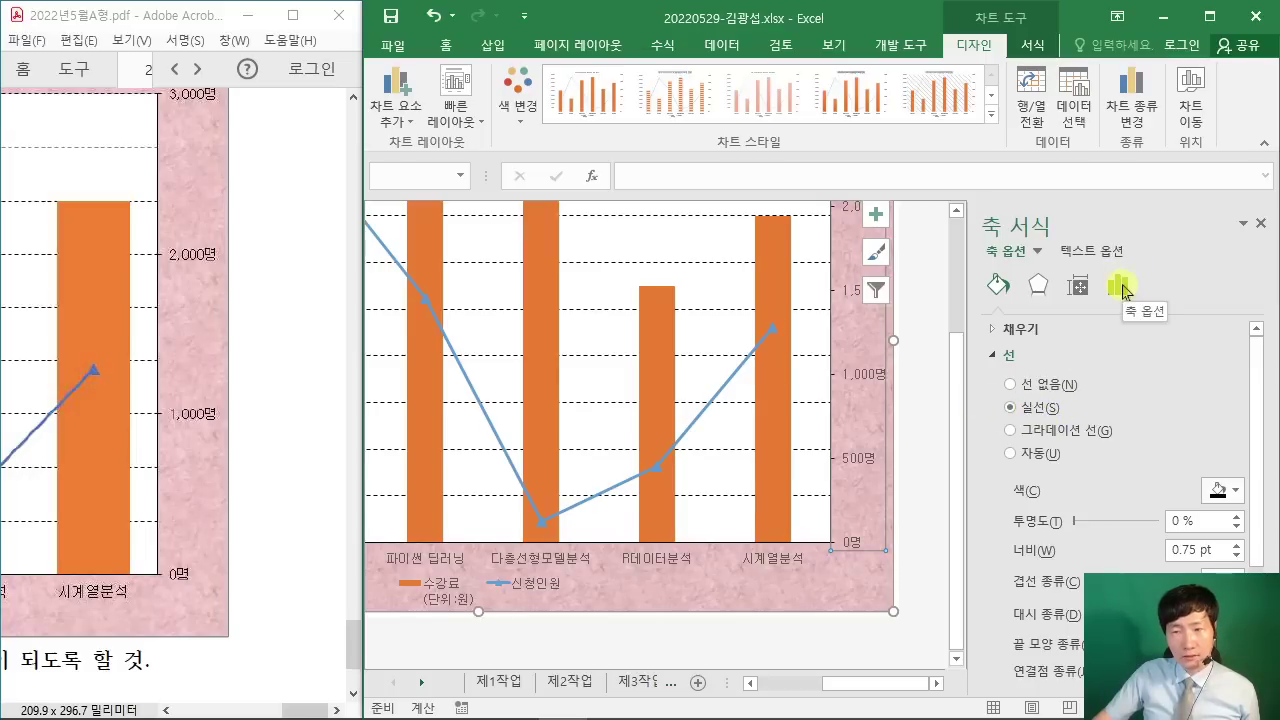
{"action": "left_click", "coordinate": [1121, 288]}
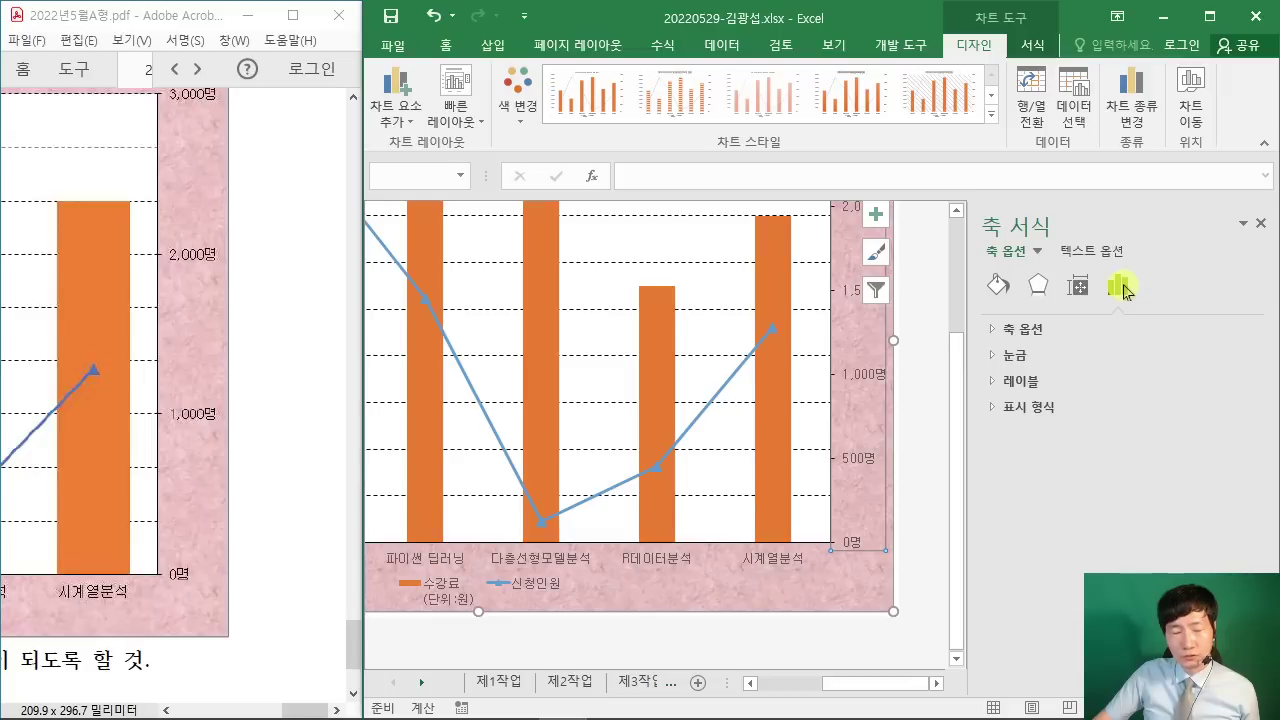
{"action": "left_click", "coordinate": [995, 331]}
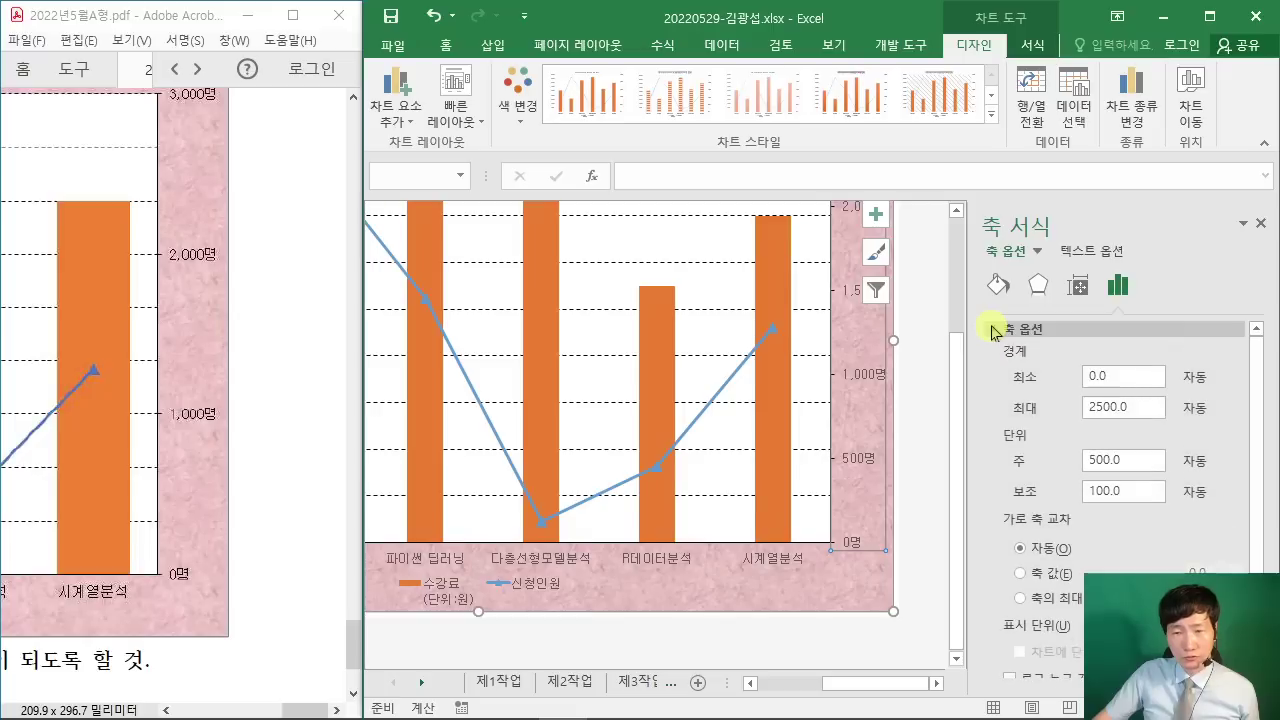
{"action": "left_click_drag", "start_coordinate": [1140, 462], "coordinate": [1030, 448]}
{"action": "type", "text": "1000"}
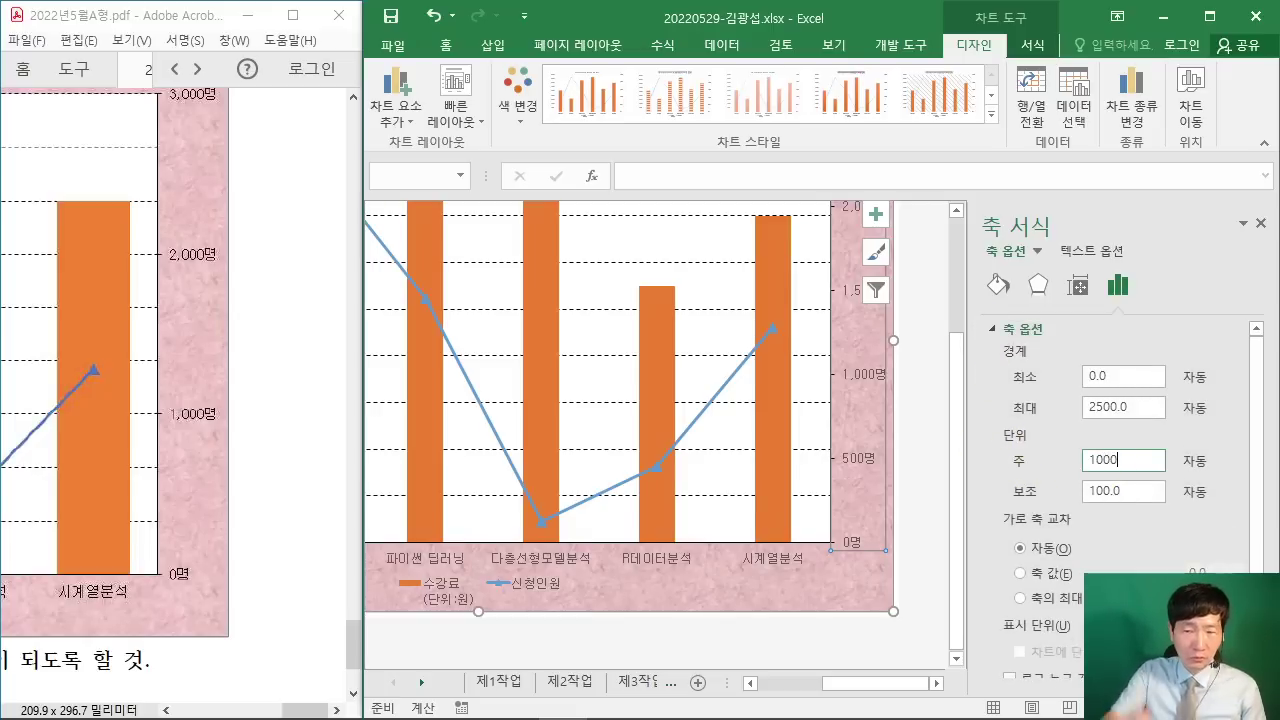
{"action": "key", "text": "Return"}
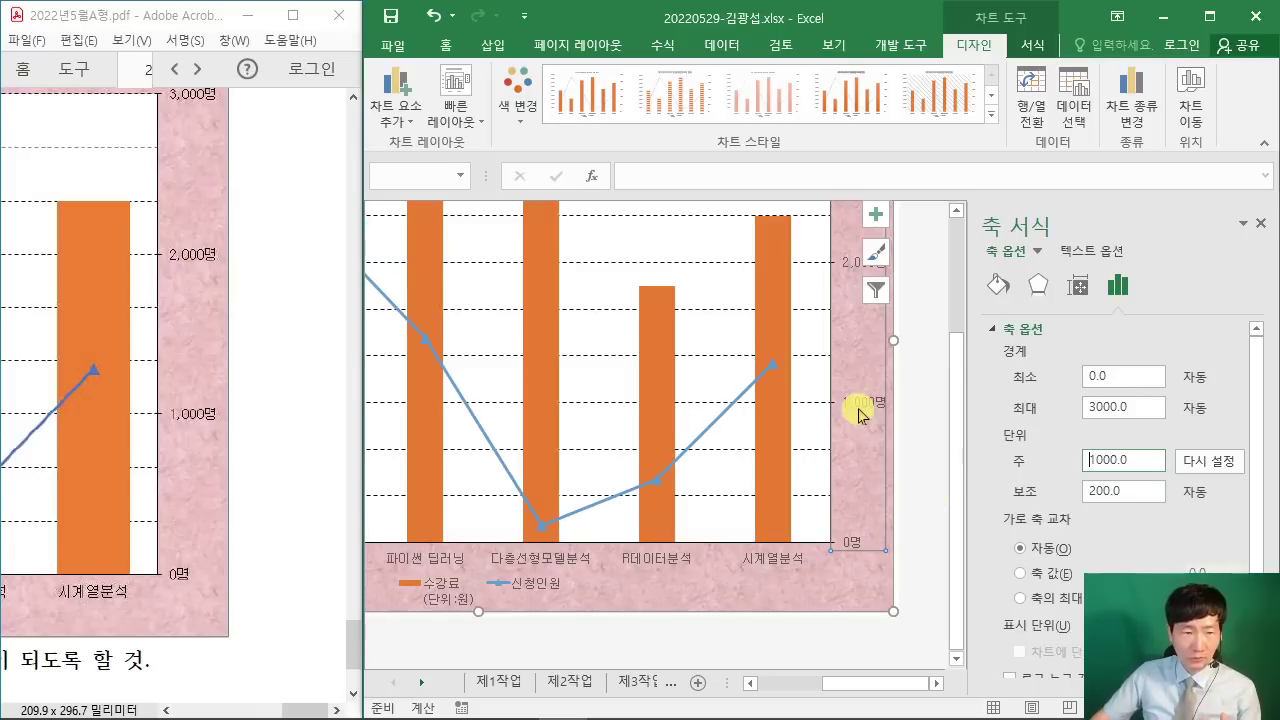
Step: Select the orange 수강료 bars and reduce their gap width from 219% to 80%
{"action": "left_click", "coordinate": [914, 389]}
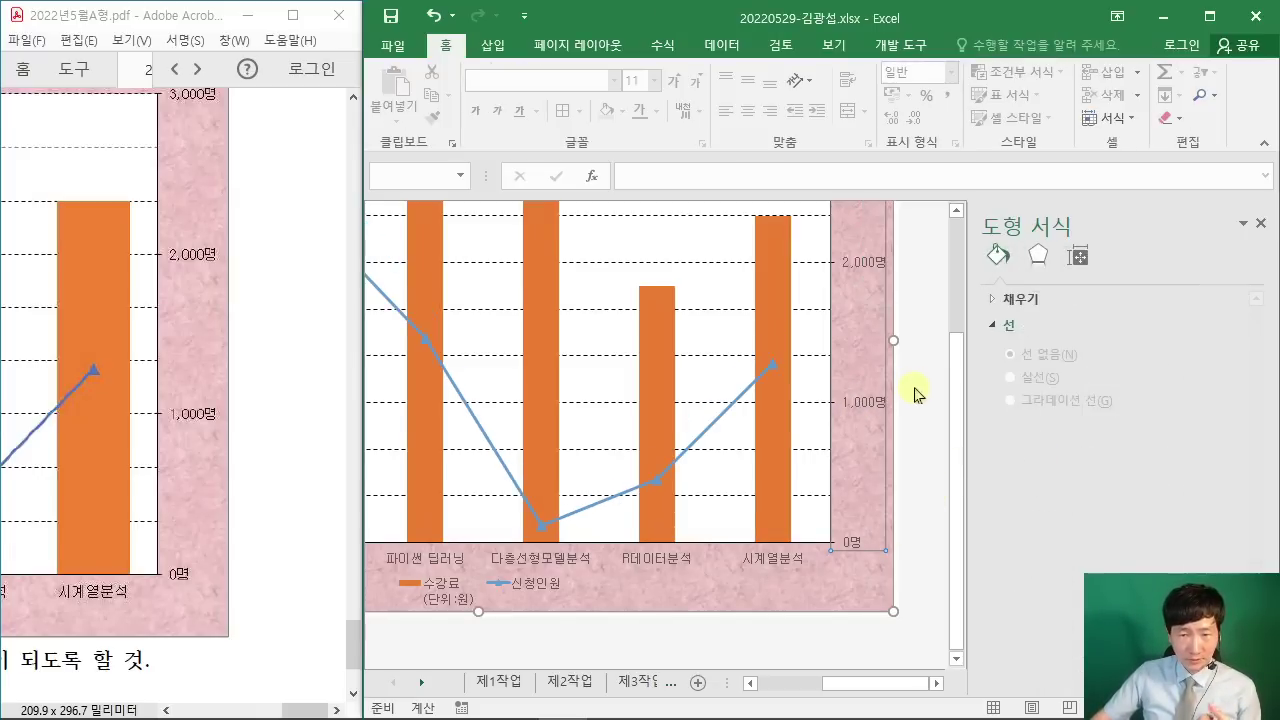
{"action": "scroll", "coordinate": [914, 392], "scroll_direction": "up", "scroll_amount": 3}
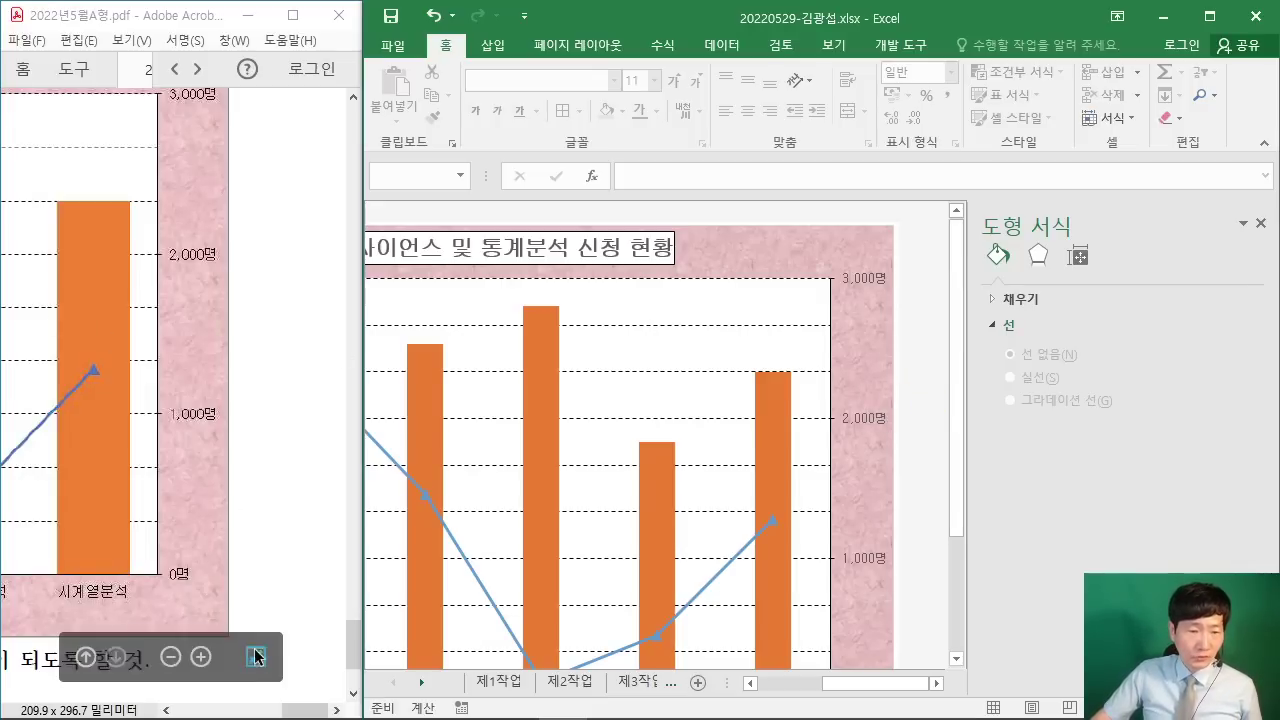
{"action": "left_click_drag", "start_coordinate": [312, 710], "coordinate": [284, 710]}
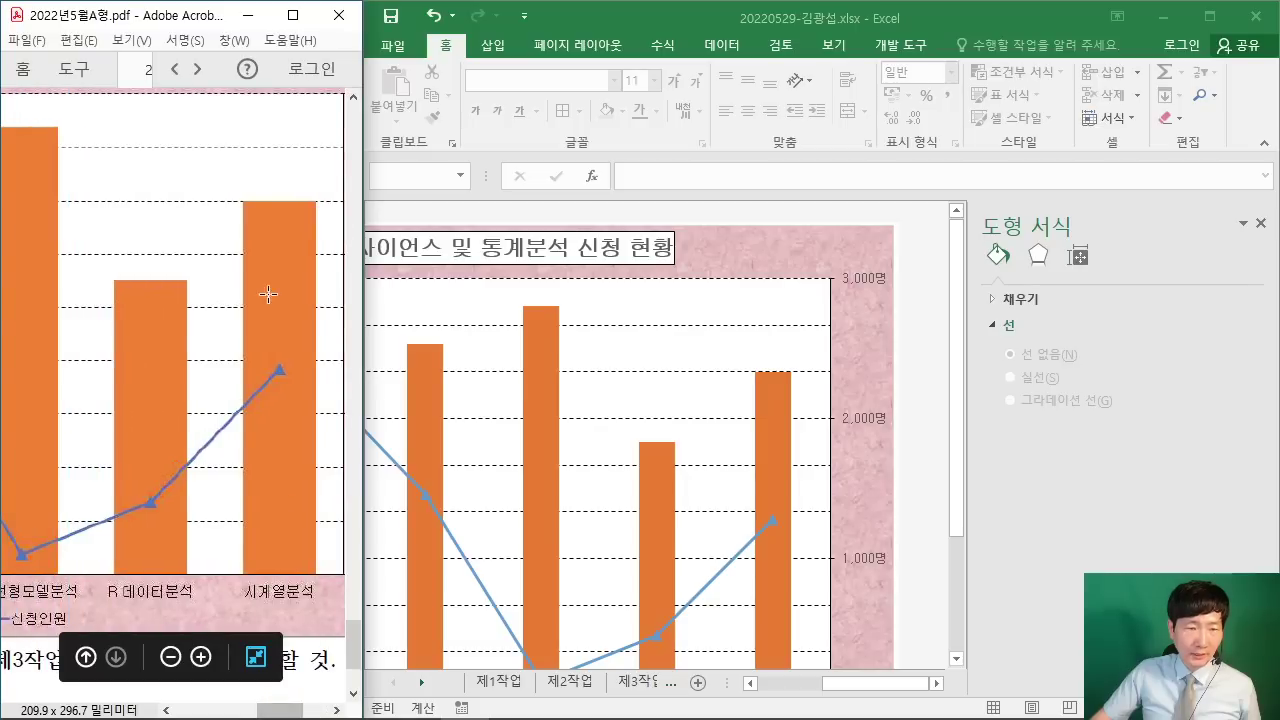
{"action": "left_click", "coordinate": [780, 437]}
{"action": "left_click", "coordinate": [778, 428]}
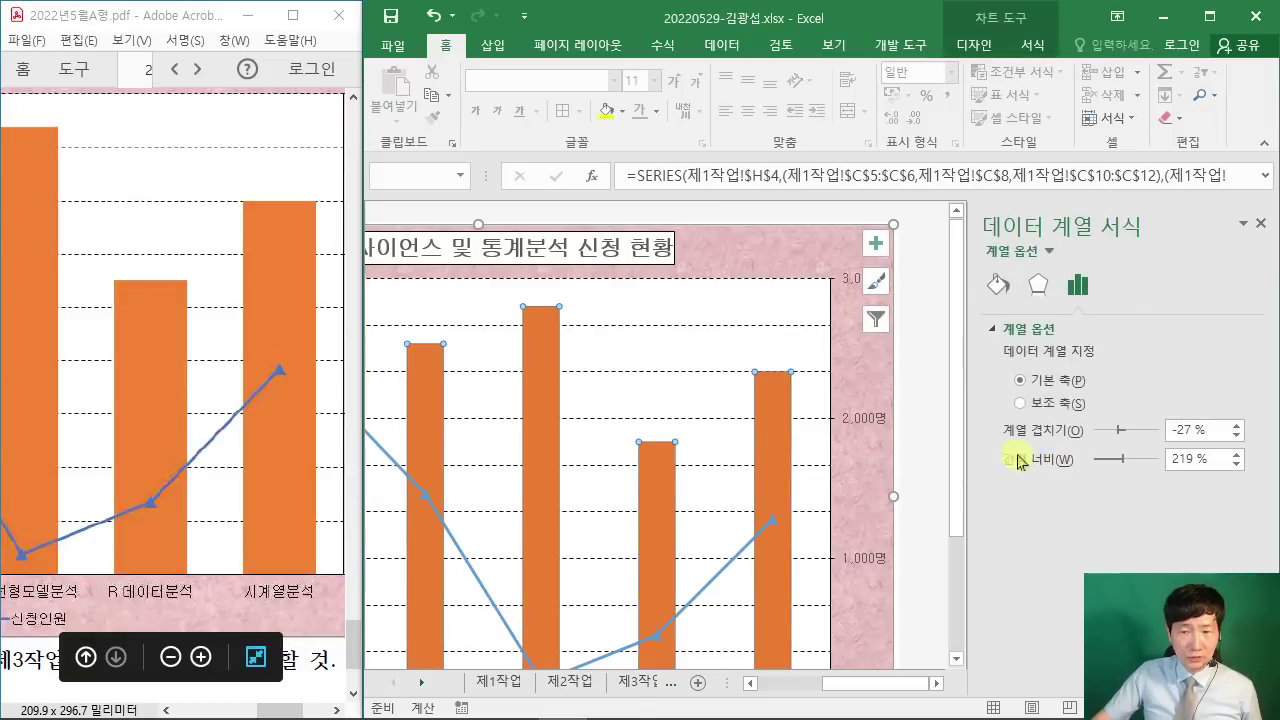
{"action": "double_click", "coordinate": [1195, 460]}
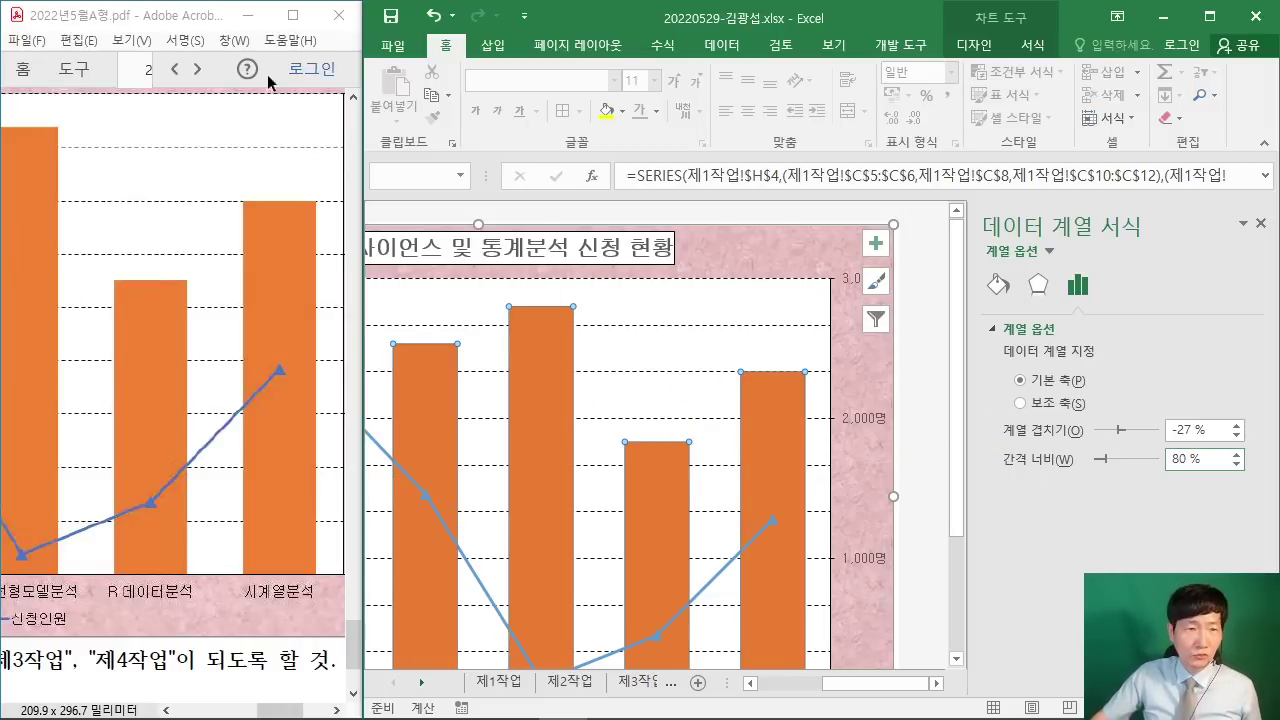
{"action": "left_click_drag", "start_coordinate": [175, 18], "coordinate": [294, 496]}
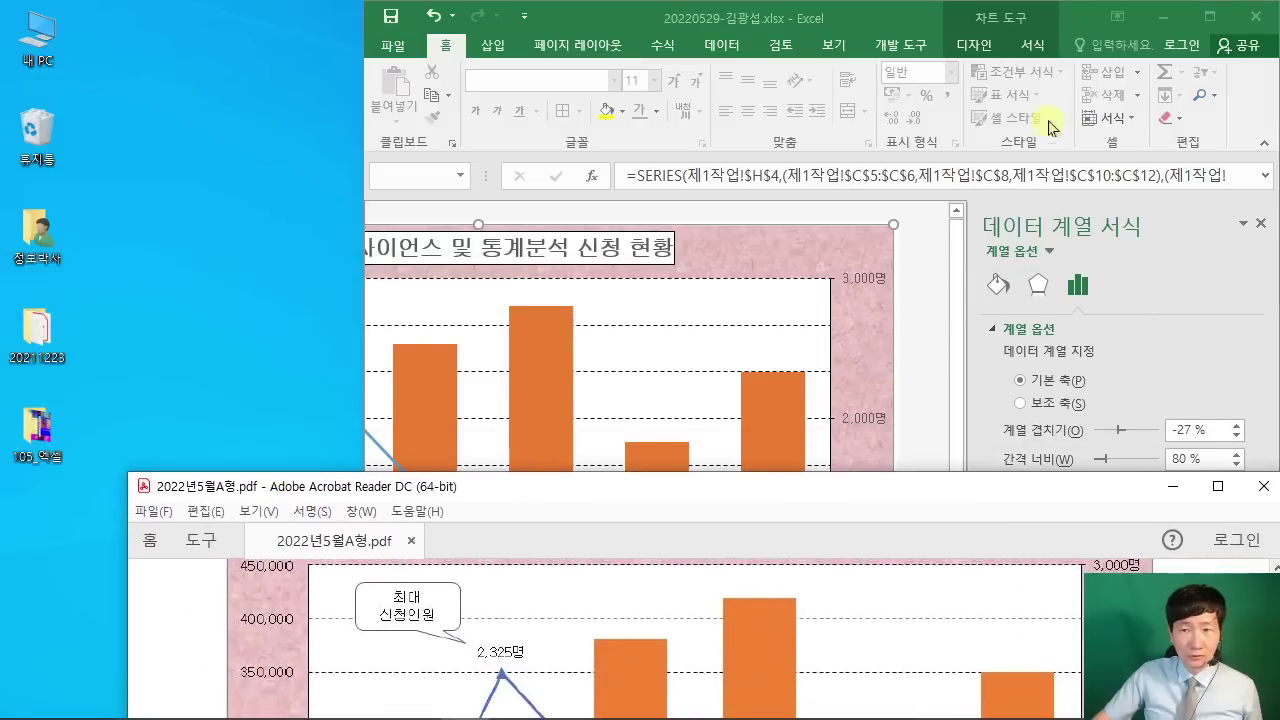
Step: Enlarge the Excel window to the right edge and stack it in front of the PDF
{"action": "left_click_drag", "start_coordinate": [910, 21], "coordinate": [498, 19]}
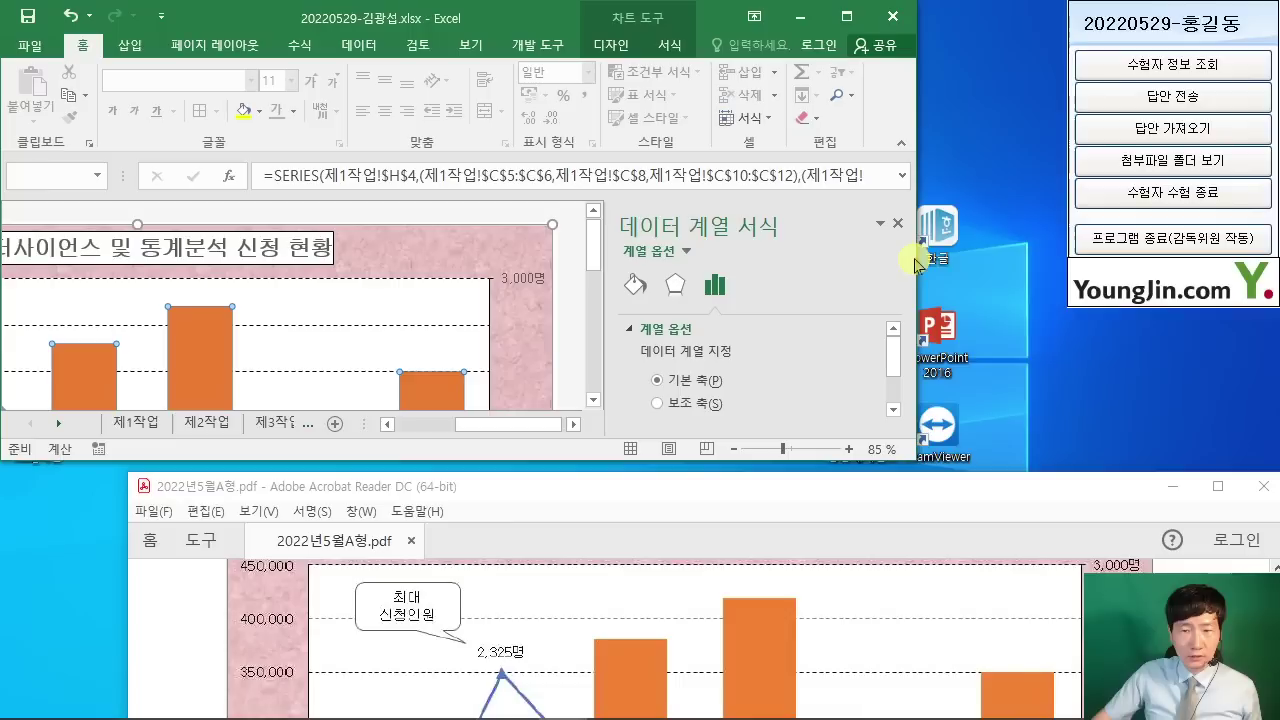
{"action": "left_click_drag", "start_coordinate": [910, 258], "coordinate": [1276, 258]}
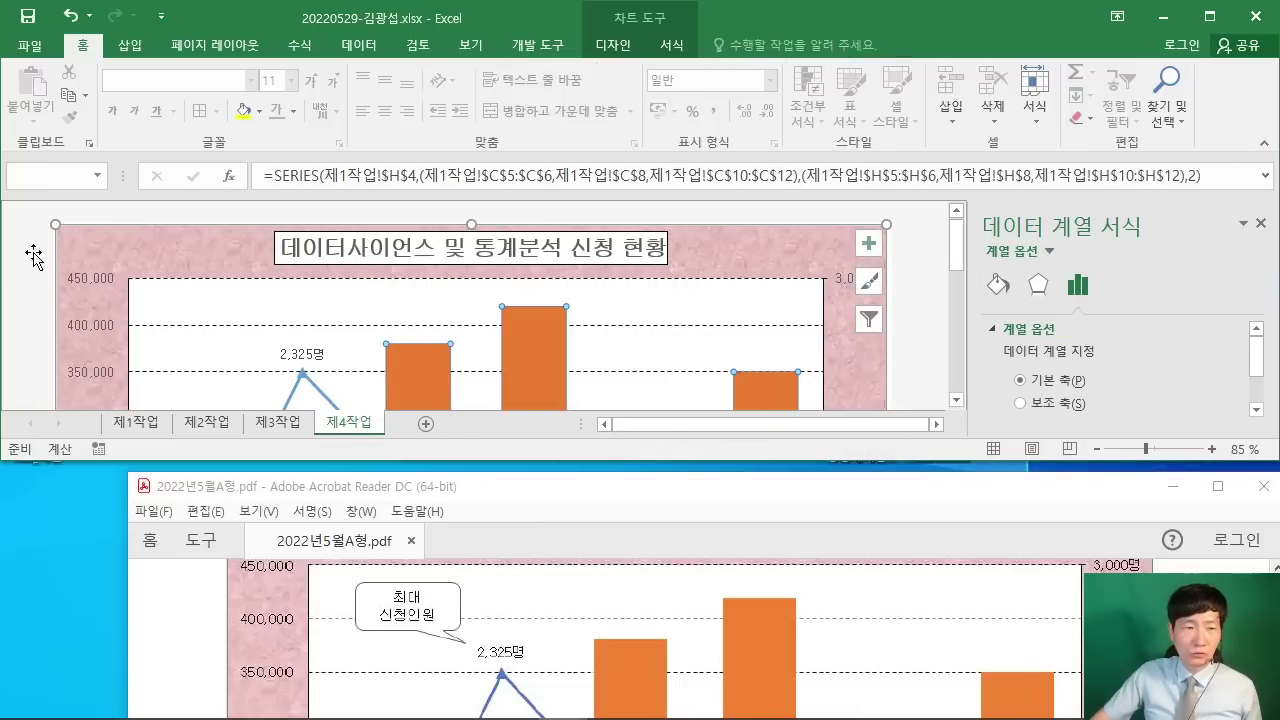
{"action": "left_click_drag", "start_coordinate": [128, 472], "coordinate": [128, 512]}
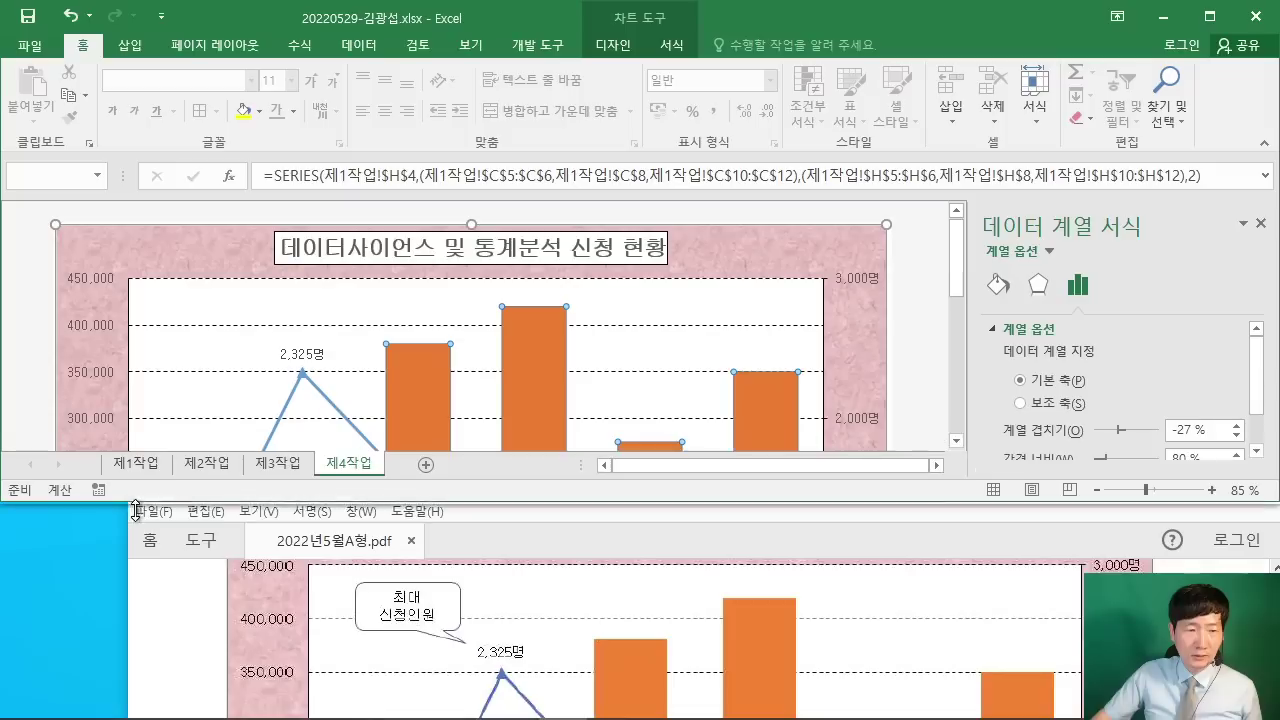
{"action": "left_click", "coordinate": [541, 512]}
{"action": "left_click_drag", "start_coordinate": [459, 495], "coordinate": [318, 480]}
{"action": "left_click", "coordinate": [12, 242]}
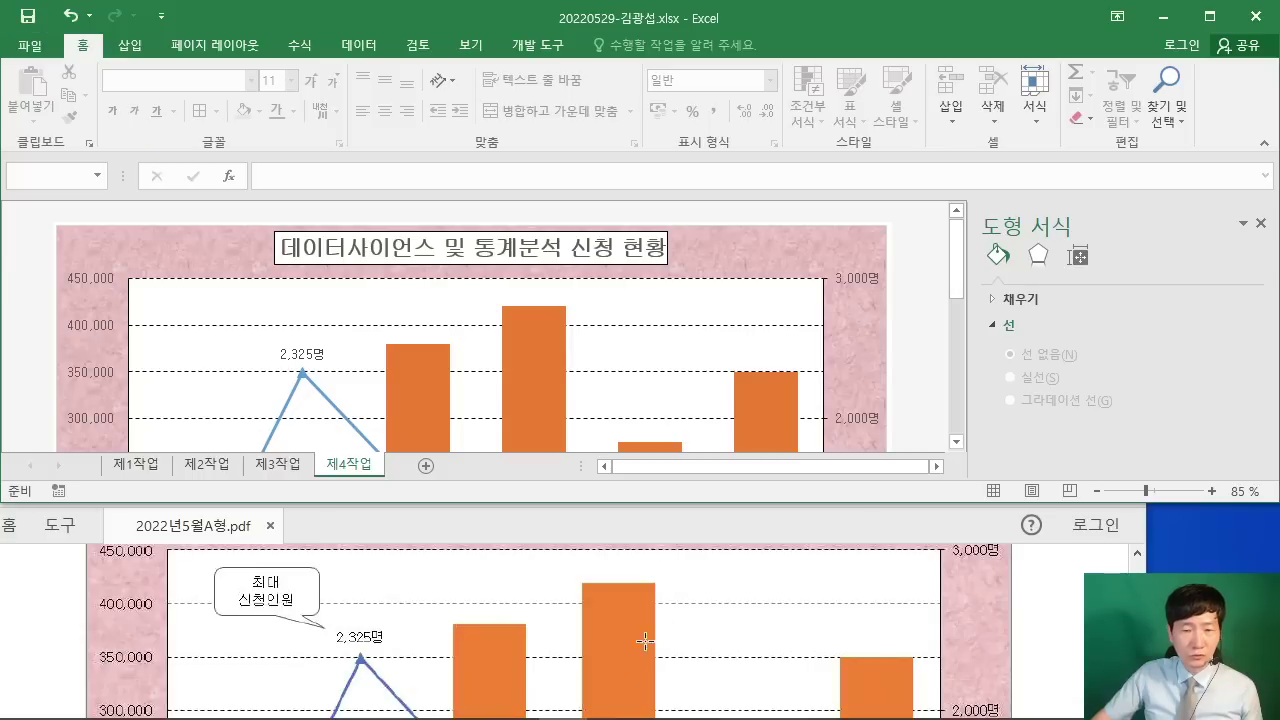
Step: Send the answer file to the exam room PC via 답안 전송, then stretch Excel downward
{"action": "mouse_move", "coordinate": [636, 716]}
{"action": "left_click", "coordinate": [513, 700]}
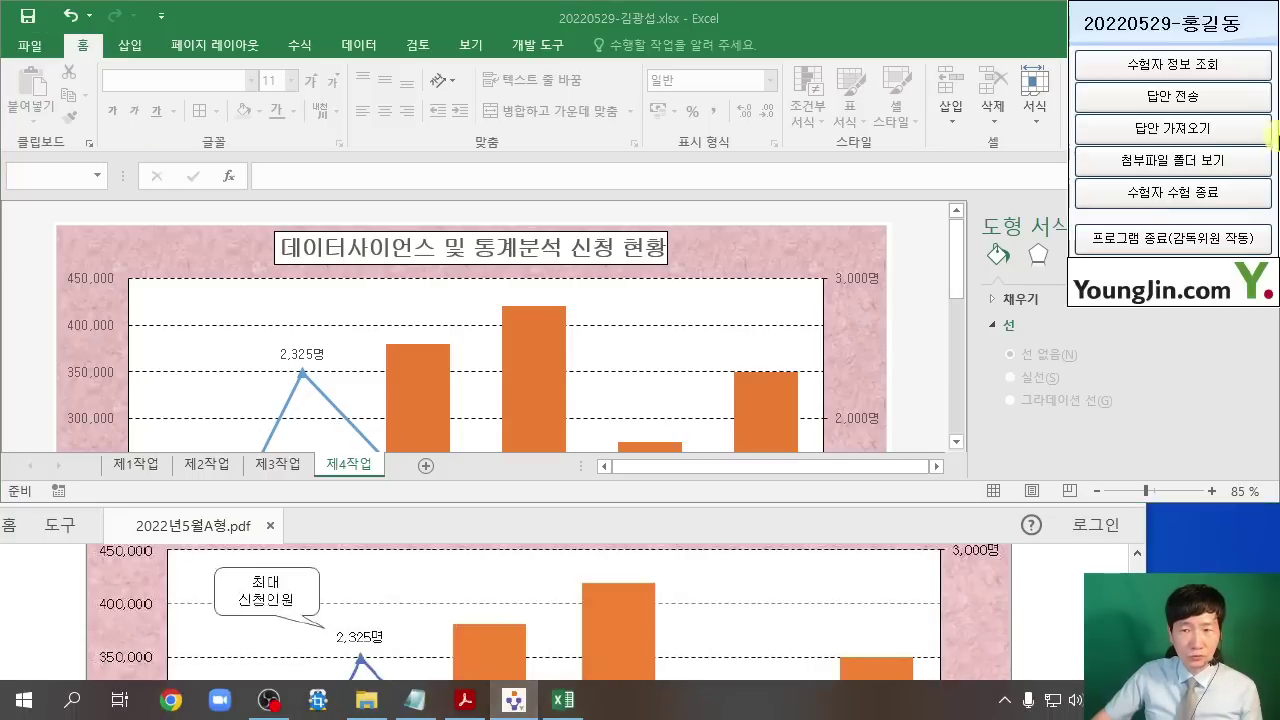
{"action": "left_click", "coordinate": [1172, 96]}
{"action": "left_click", "coordinate": [752, 484]}
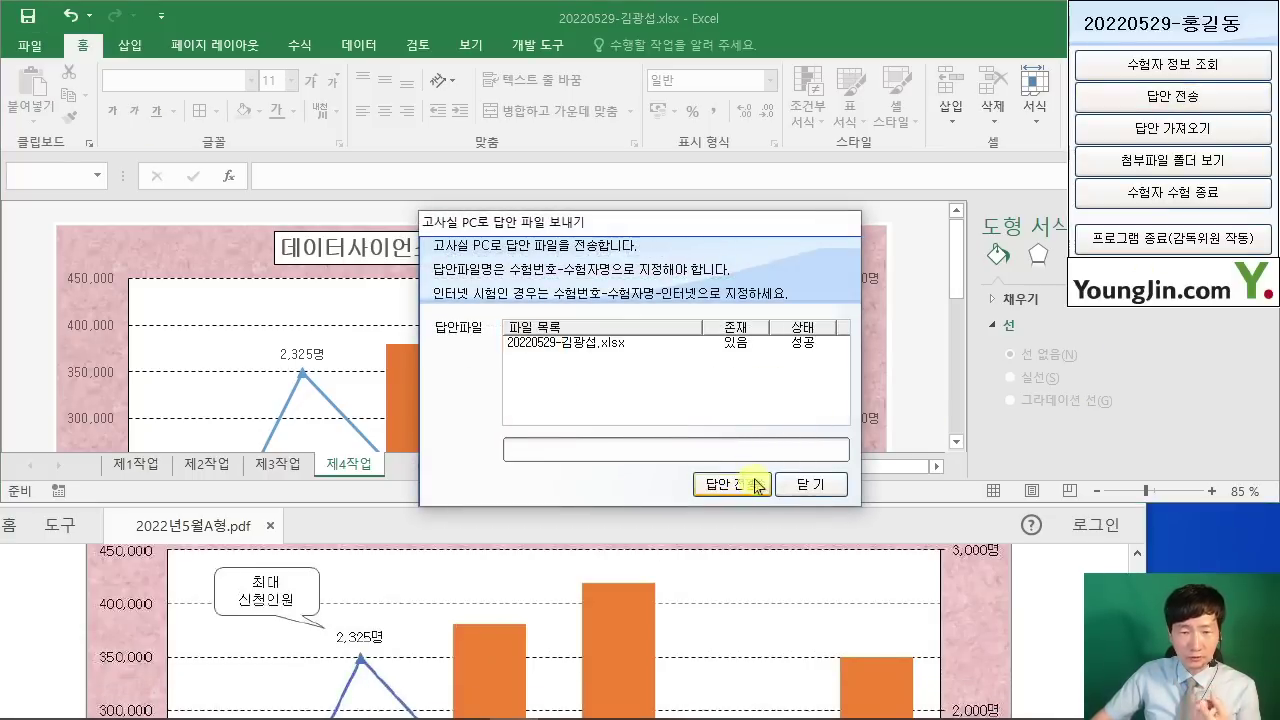
{"action": "left_click", "coordinate": [812, 488]}
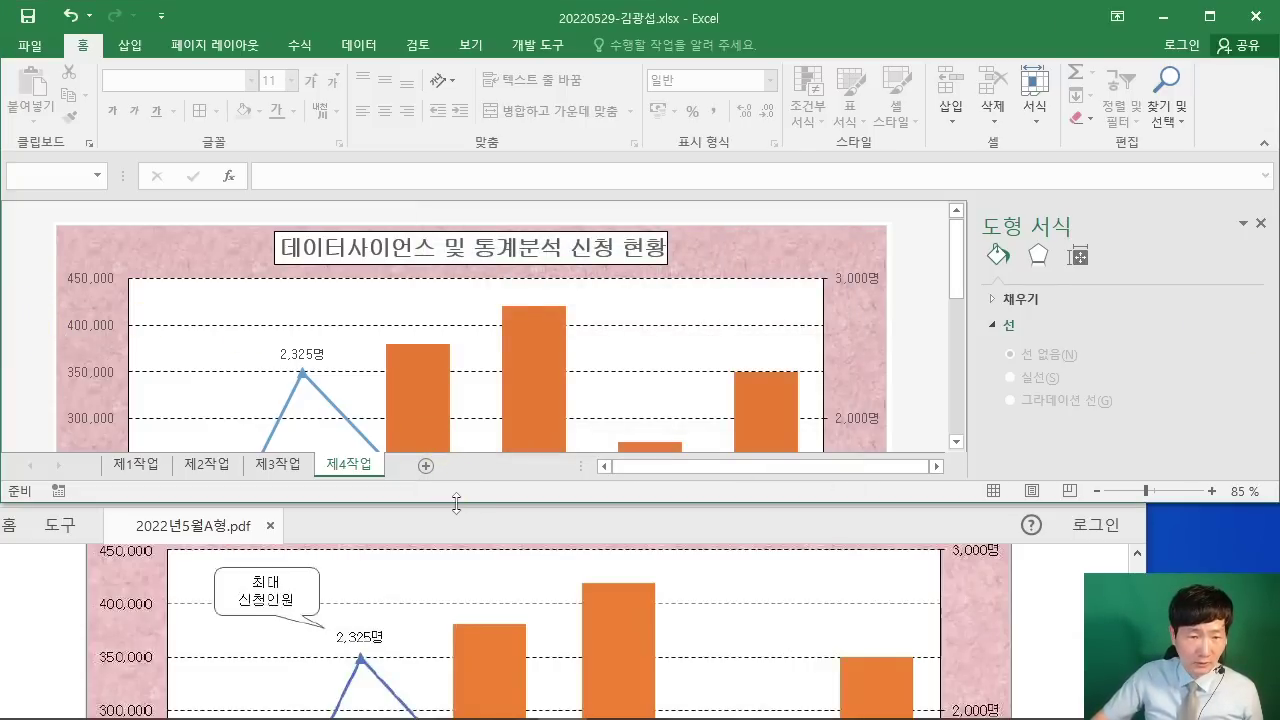
{"action": "left_click_drag", "start_coordinate": [456, 503], "coordinate": [455, 567]}
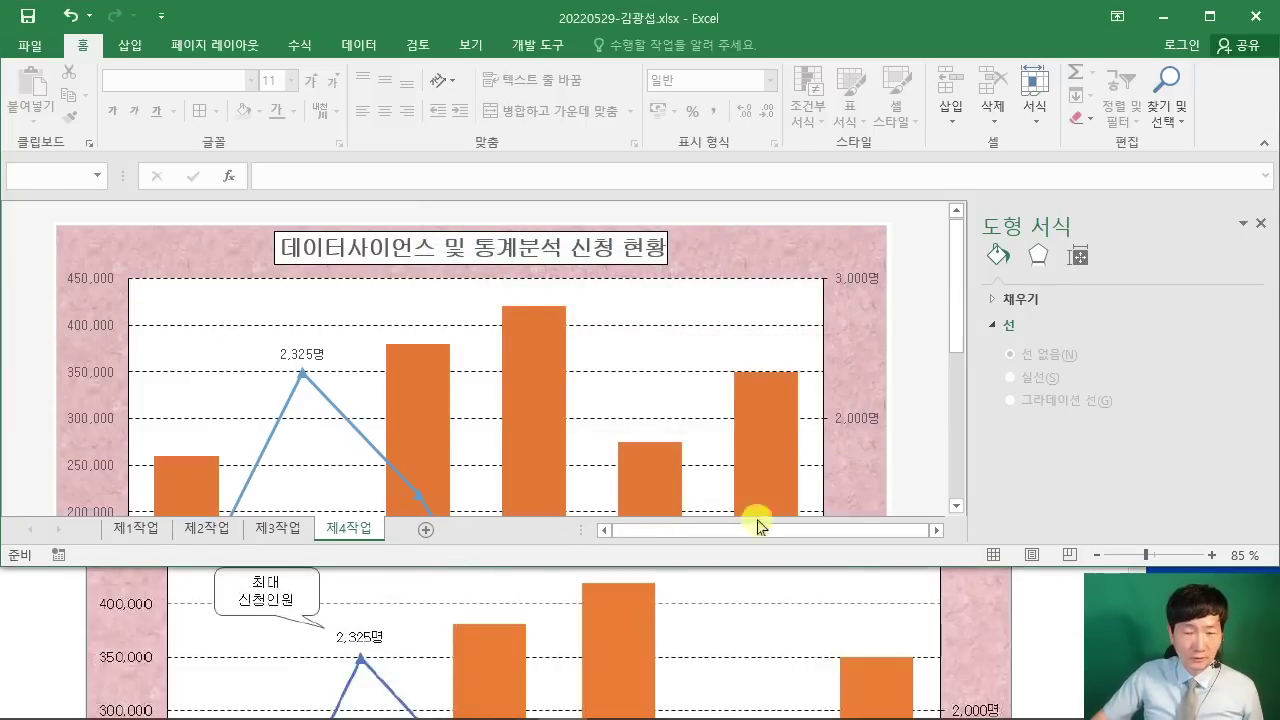
Step: Scroll the exam PDF to review the legend instructions and reposition its window
{"action": "left_click", "coordinate": [1037, 650]}
{"action": "scroll", "coordinate": [1019, 630], "scroll_direction": "up", "scroll_amount": 4}
{"action": "scroll", "coordinate": [975, 636], "scroll_direction": "up", "scroll_amount": 1}
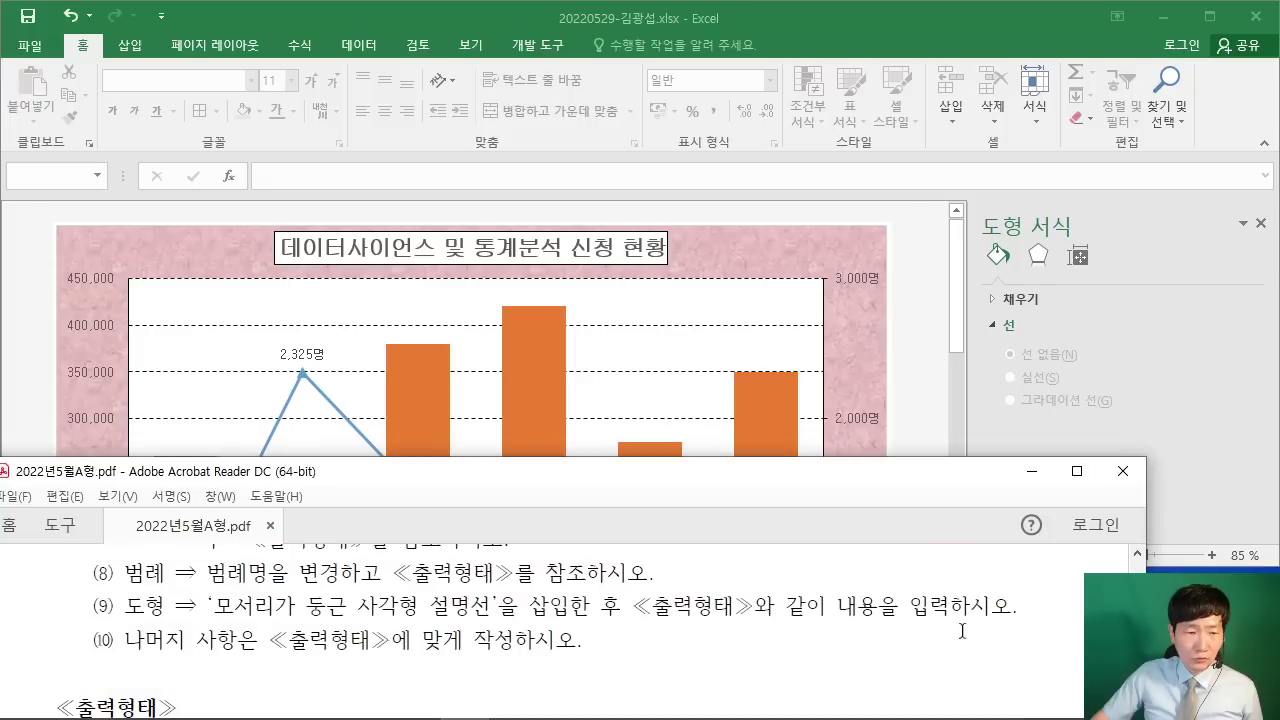
{"action": "scroll", "coordinate": [250, 608], "scroll_direction": "up", "scroll_amount": 1}
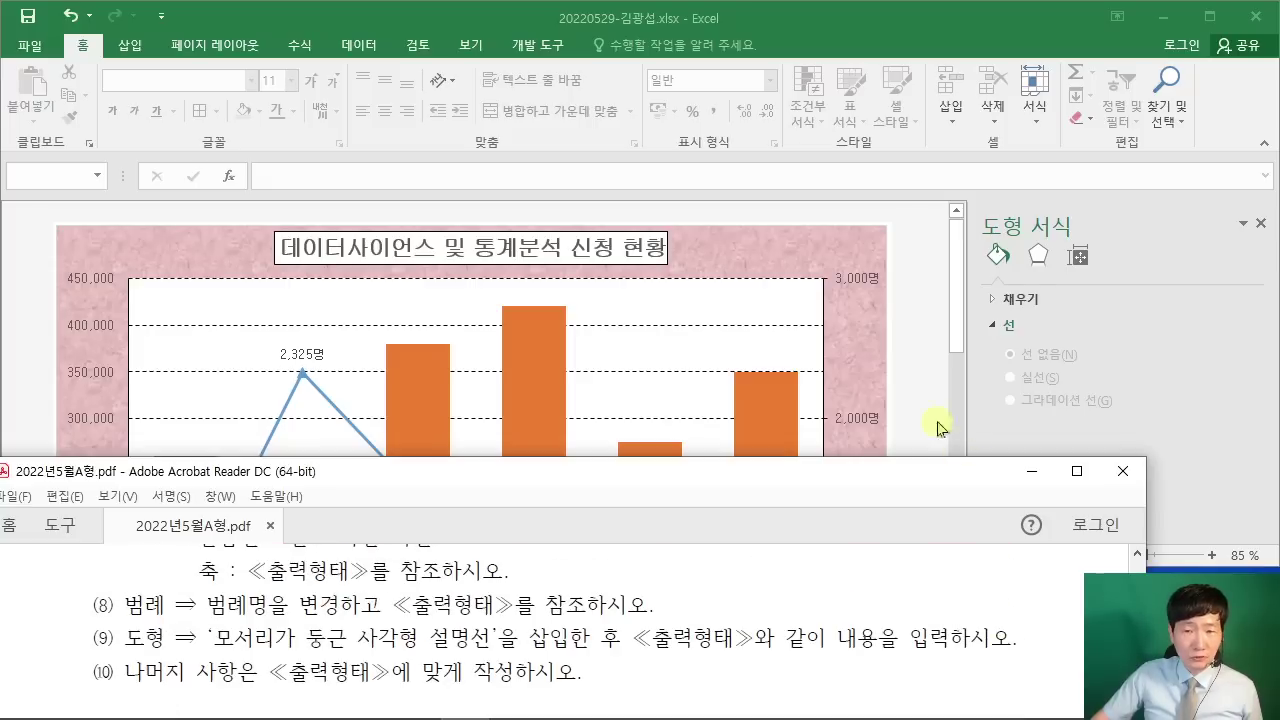
{"action": "scroll", "coordinate": [837, 614], "scroll_direction": "down", "scroll_amount": 5}
{"action": "scroll", "coordinate": [861, 613], "scroll_direction": "down", "scroll_amount": 3}
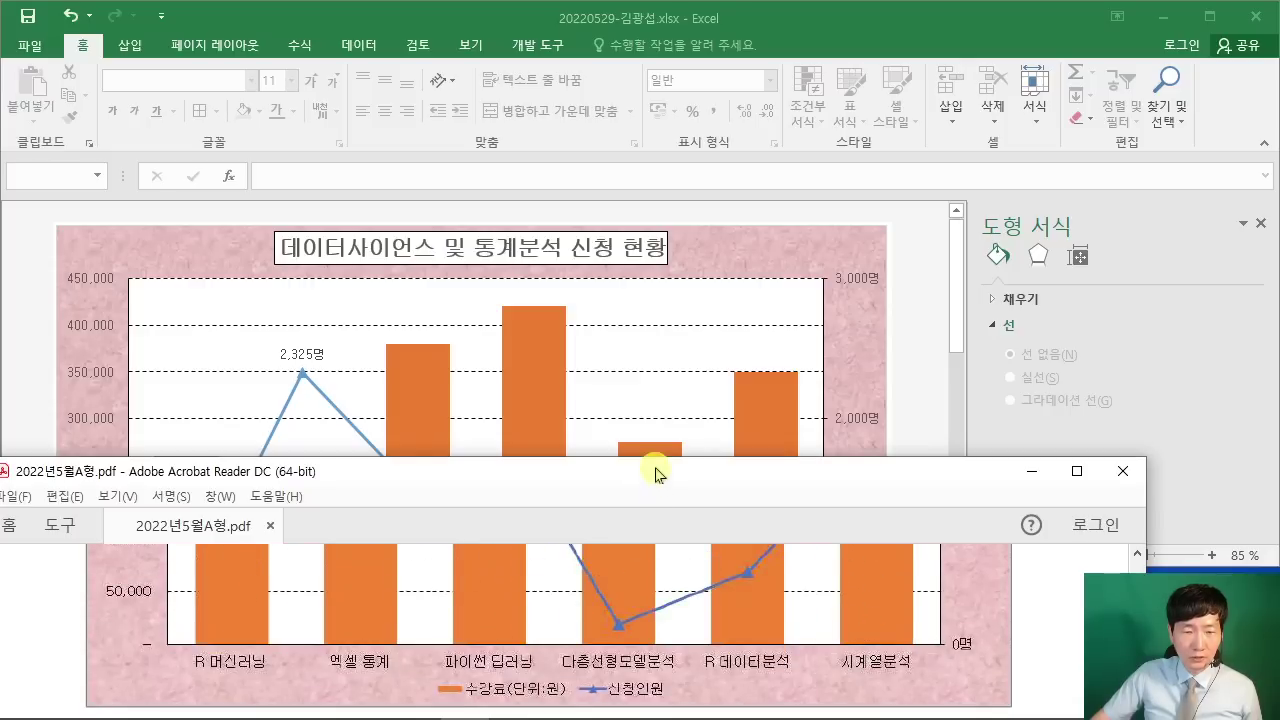
{"action": "left_click_drag", "start_coordinate": [594, 534], "coordinate": [566, 466]}
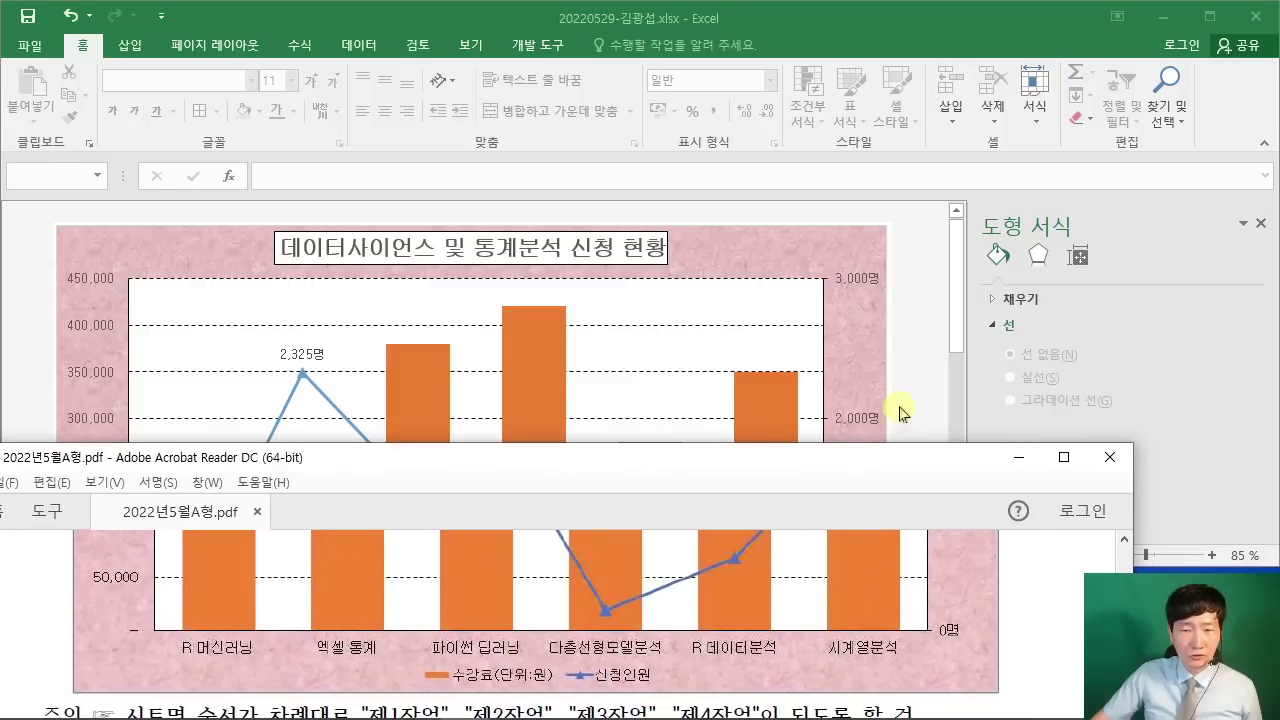
Step: Return to Excel and select the combo chart's legend
{"action": "left_click", "coordinate": [948, 317]}
{"action": "left_click_drag", "start_coordinate": [948, 317], "coordinate": [966, 451]}
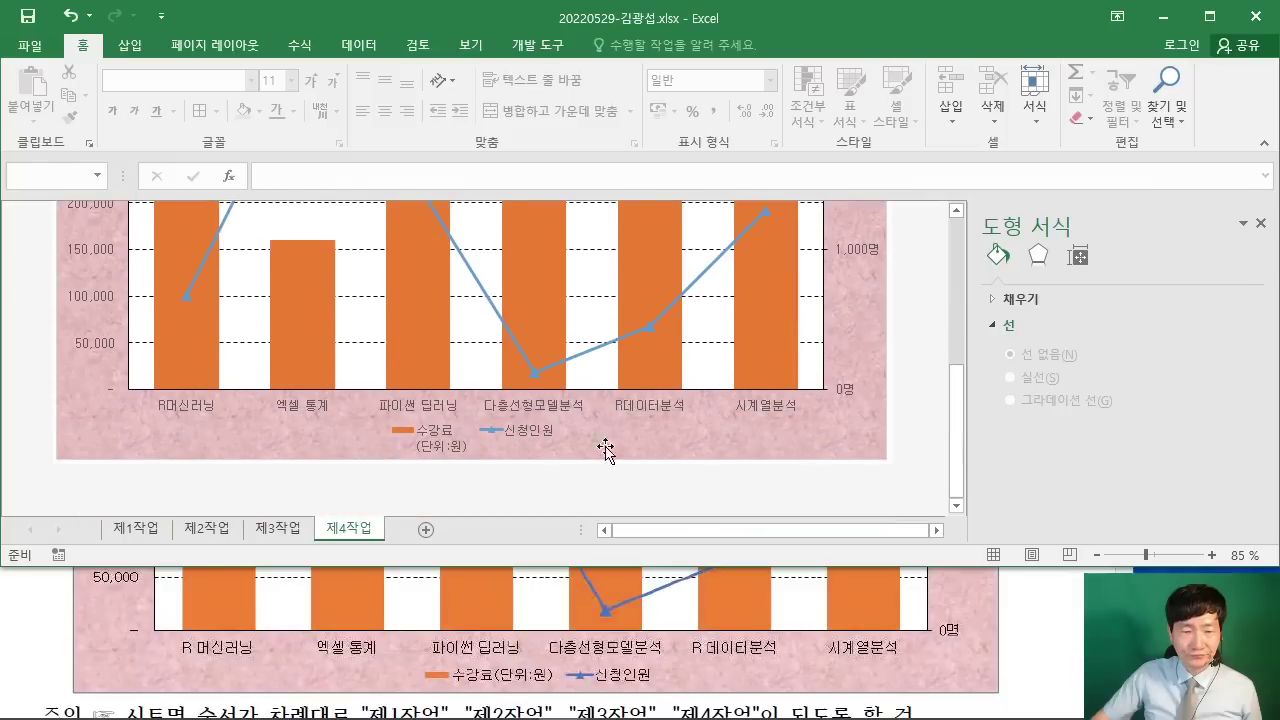
{"action": "left_click", "coordinate": [440, 437]}
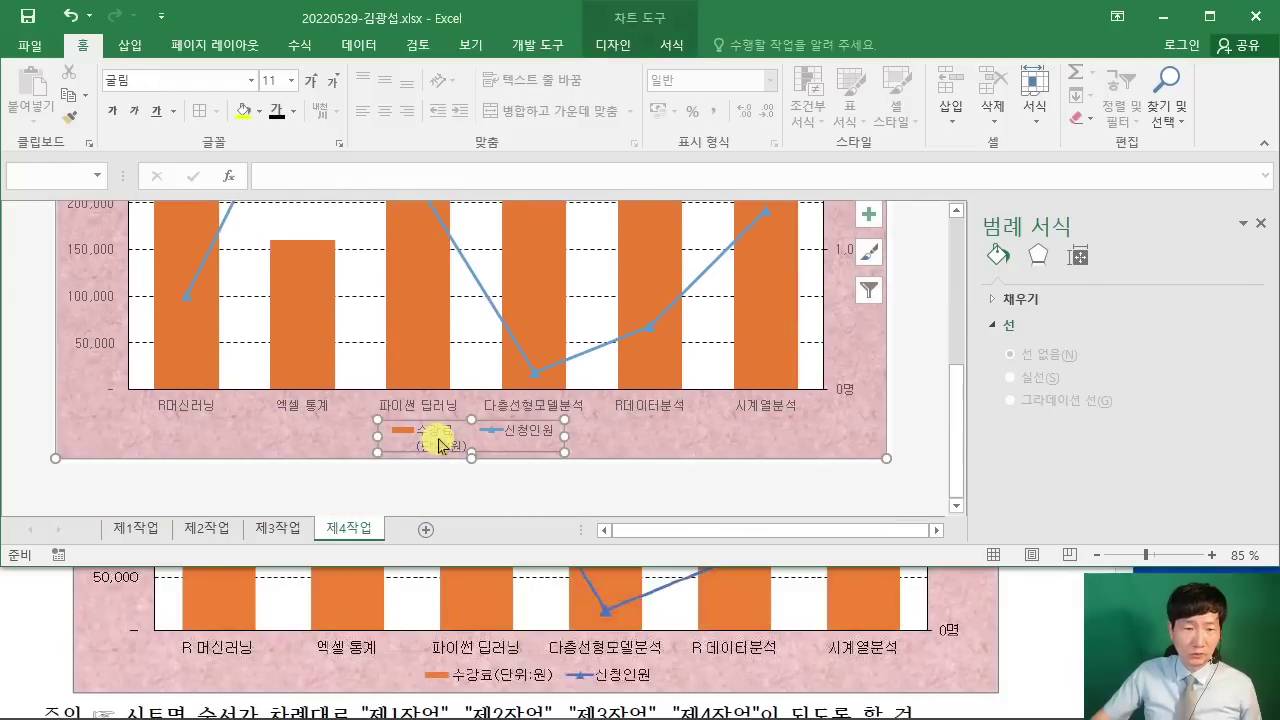
Step: Via 데이터 선택, rename the tuition series to '수강료(단위:원)' and confirm both dialogs
{"action": "right_click", "coordinate": [443, 437]}
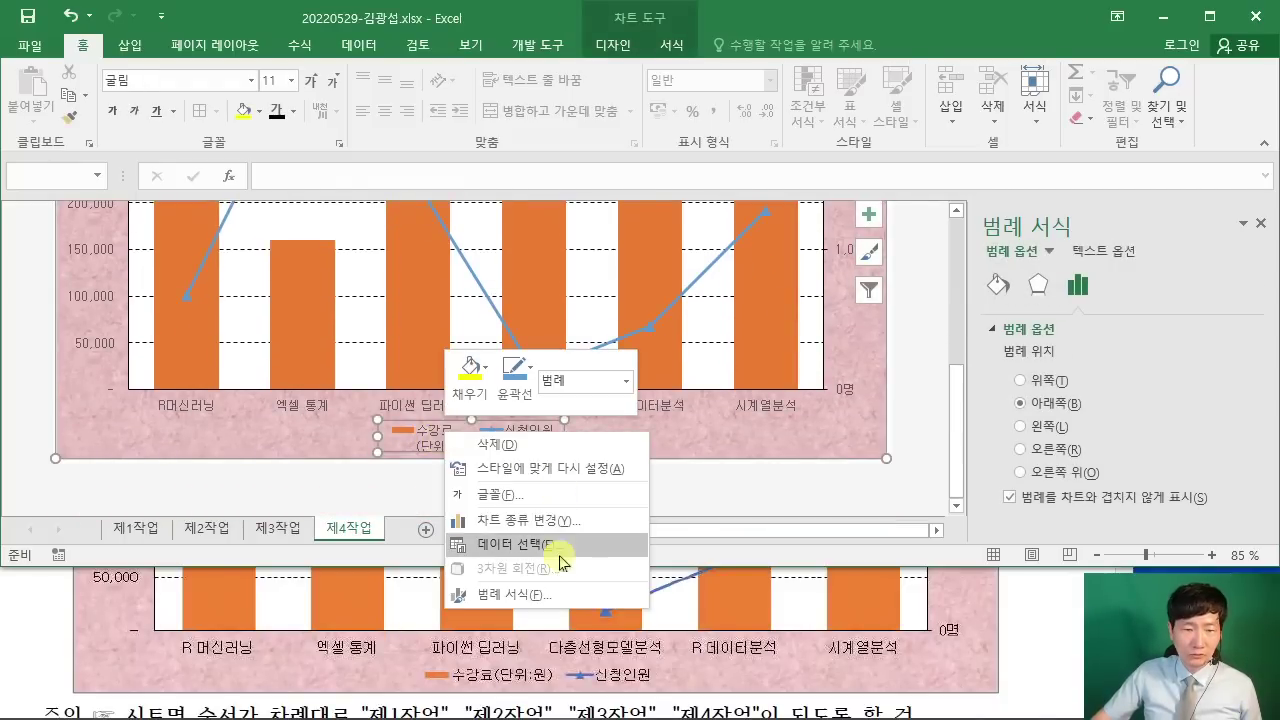
{"action": "left_click", "coordinate": [558, 547]}
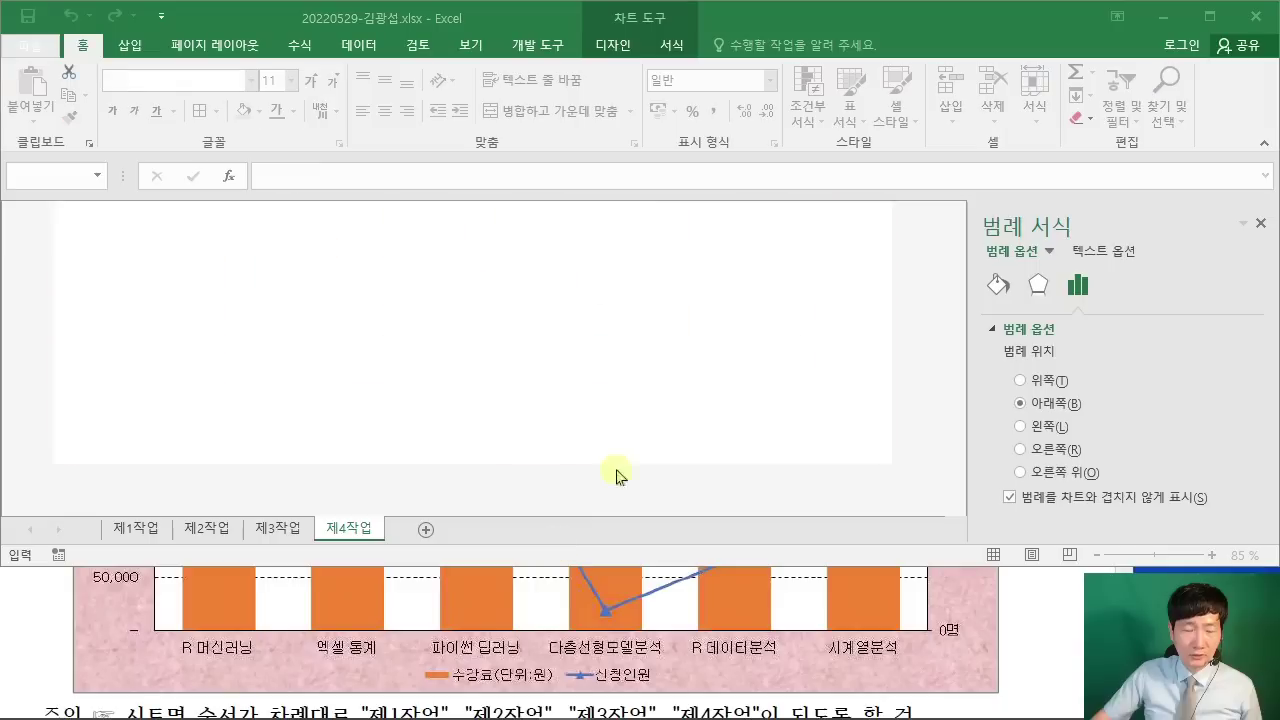
{"action": "left_click_drag", "start_coordinate": [462, 152], "coordinate": [419, 117]}
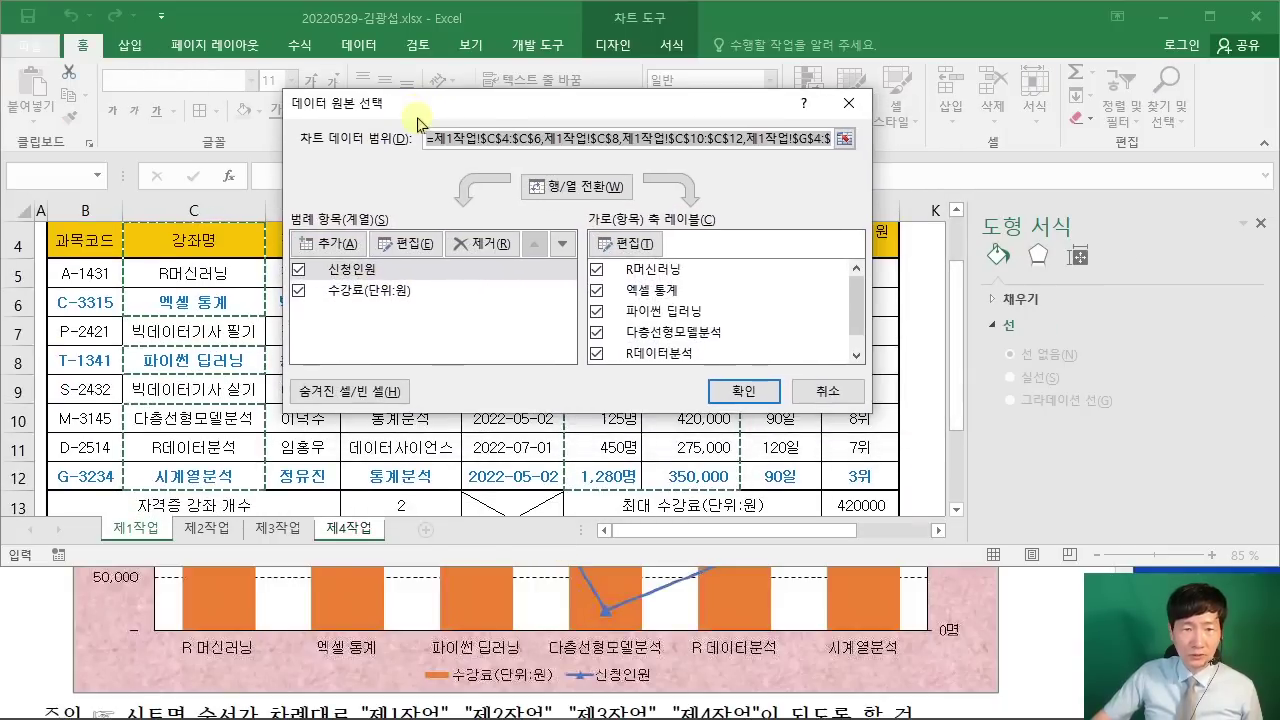
{"action": "left_click", "coordinate": [383, 292]}
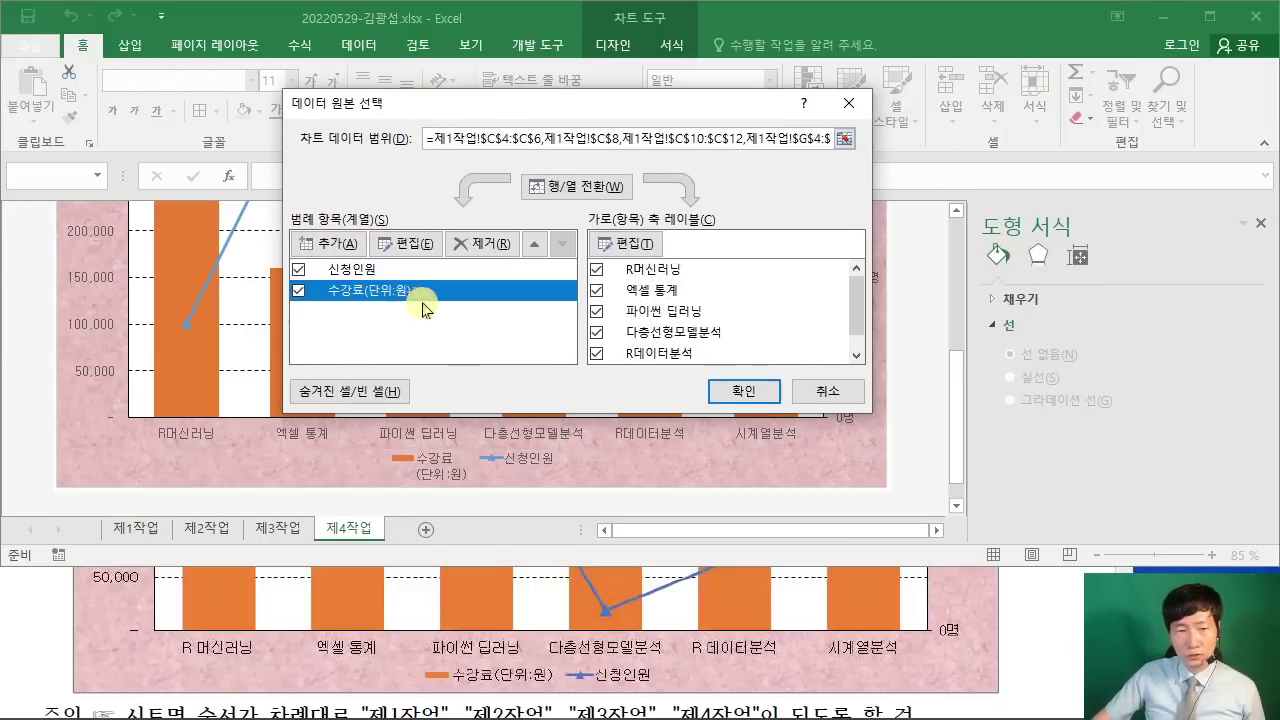
{"action": "left_click", "coordinate": [416, 248]}
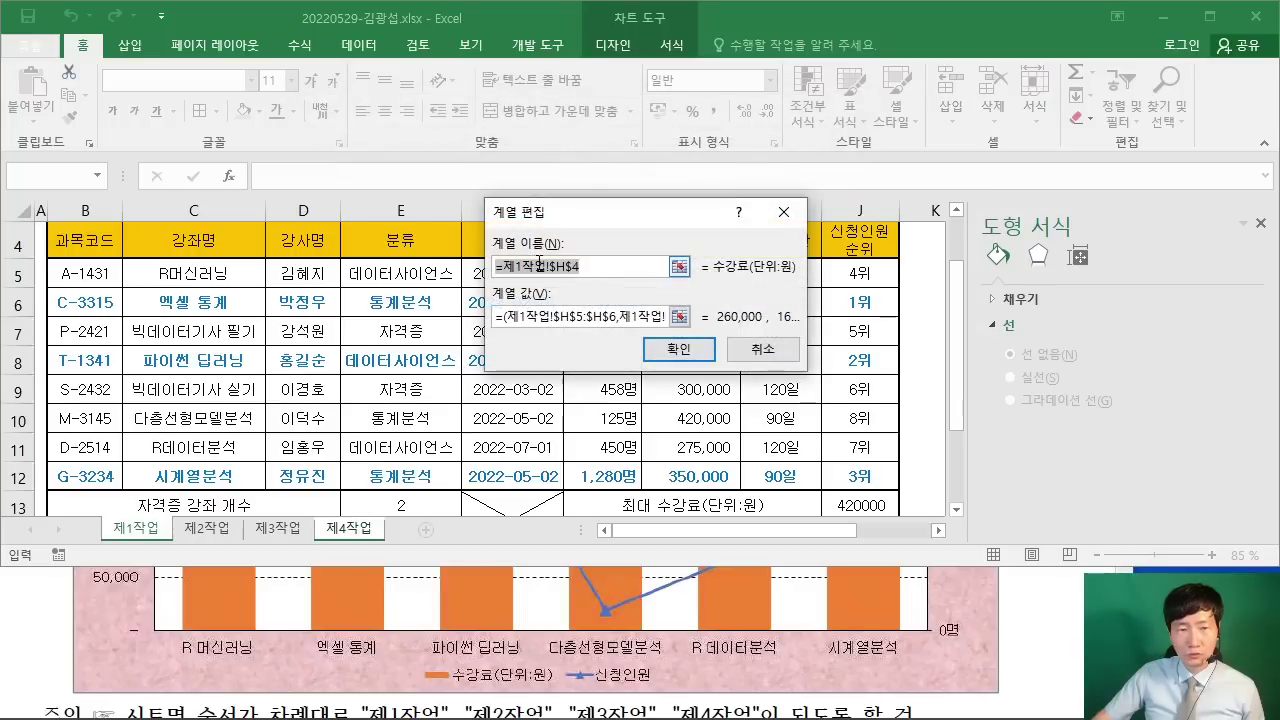
{"action": "type", "text": "수강료(단"}
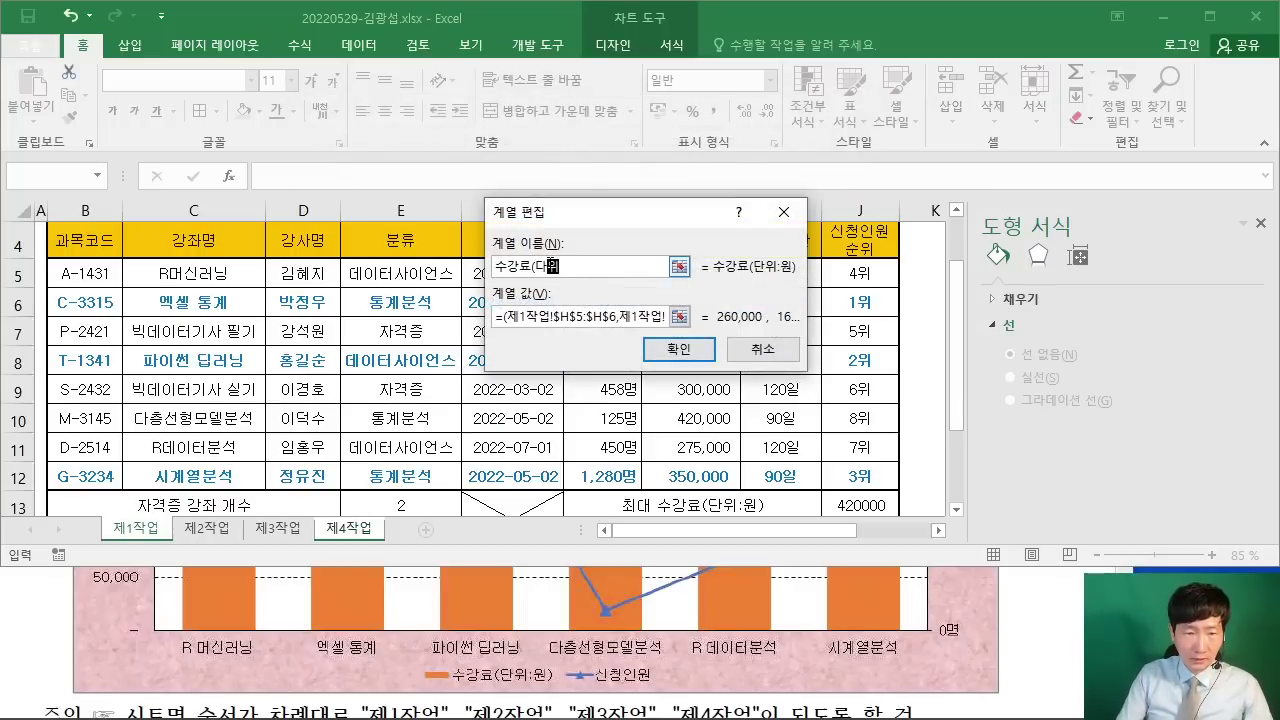
{"action": "key", "text": "BackSpace"}
{"action": "key", "text": "BackSpace"}
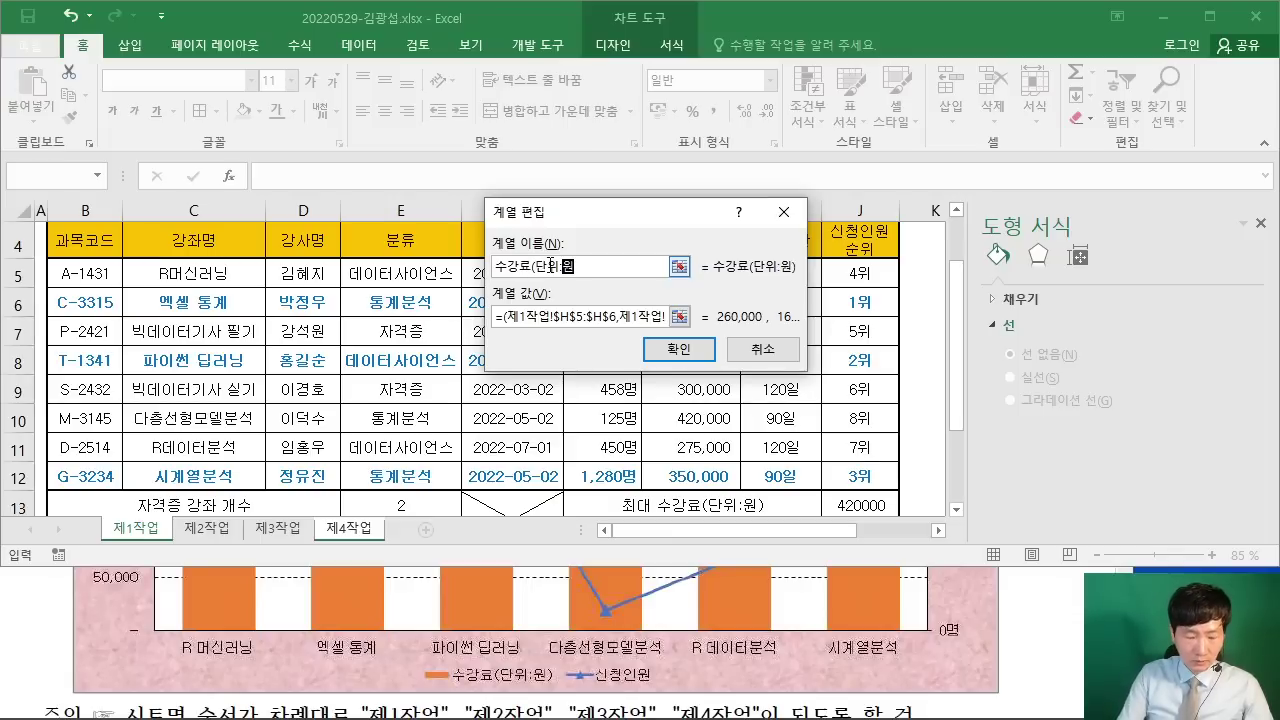
{"action": "left_click", "coordinate": [694, 350]}
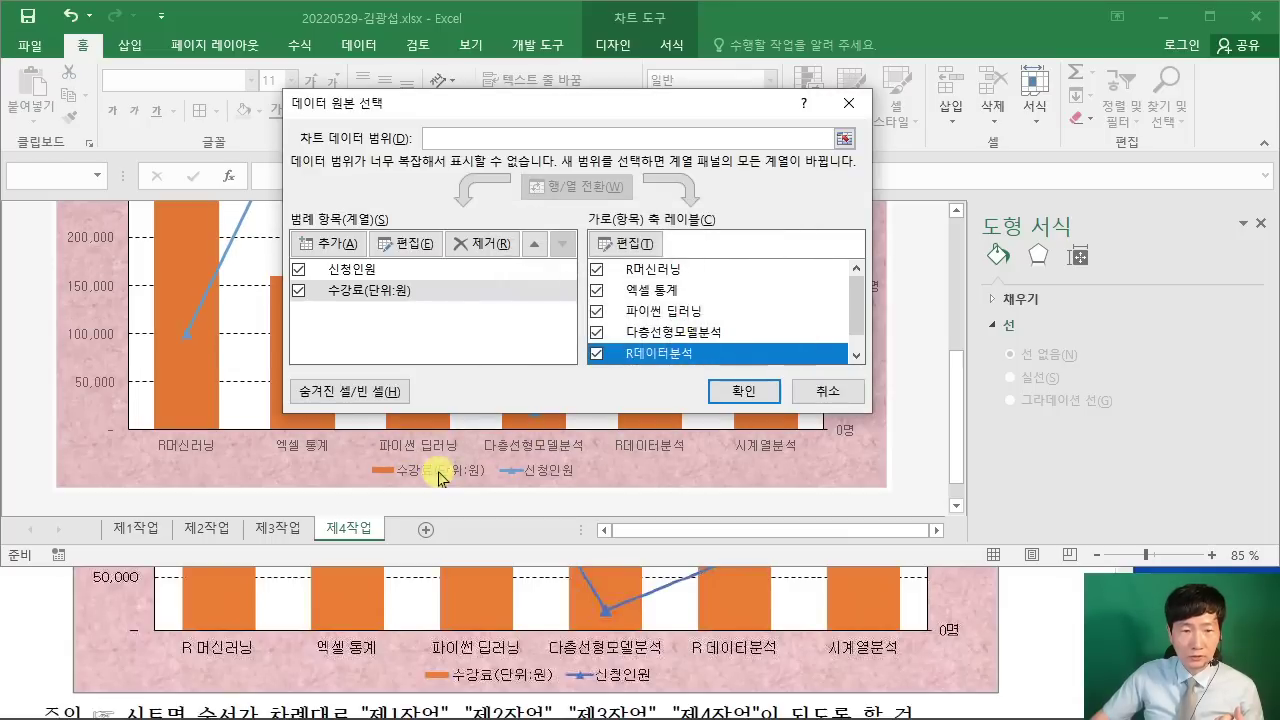
{"action": "left_click", "coordinate": [765, 398]}
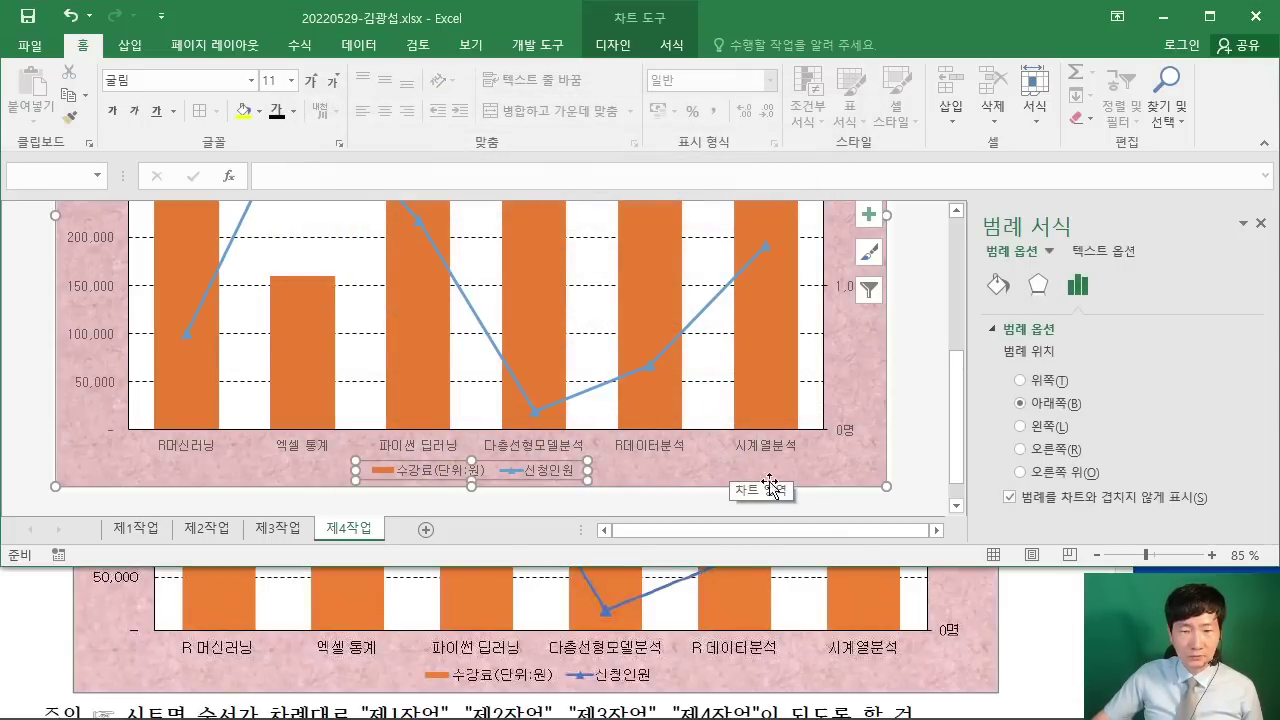
Step: Scroll through the task instructions PDF to recheck the requirements
{"action": "left_click", "coordinate": [1018, 602]}
{"action": "scroll", "coordinate": [1005, 600], "scroll_direction": "up", "scroll_amount": 3}
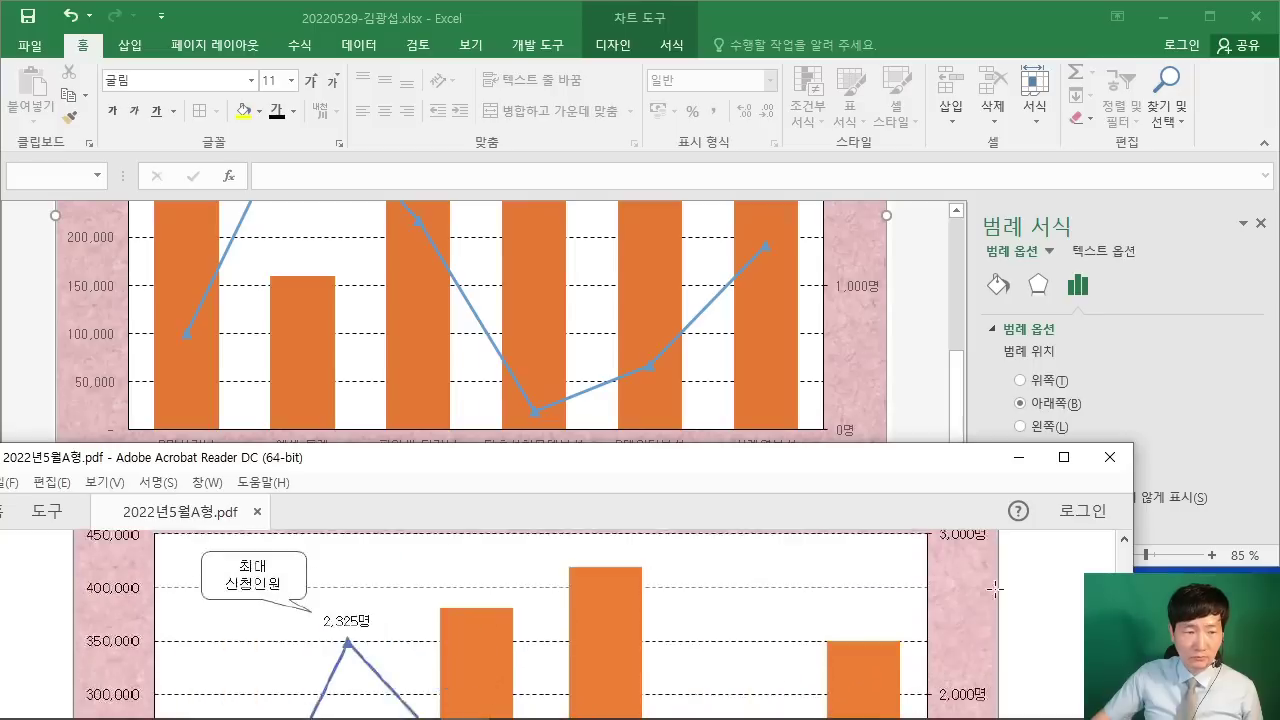
{"action": "scroll", "coordinate": [995, 589], "scroll_direction": "up", "scroll_amount": 5}
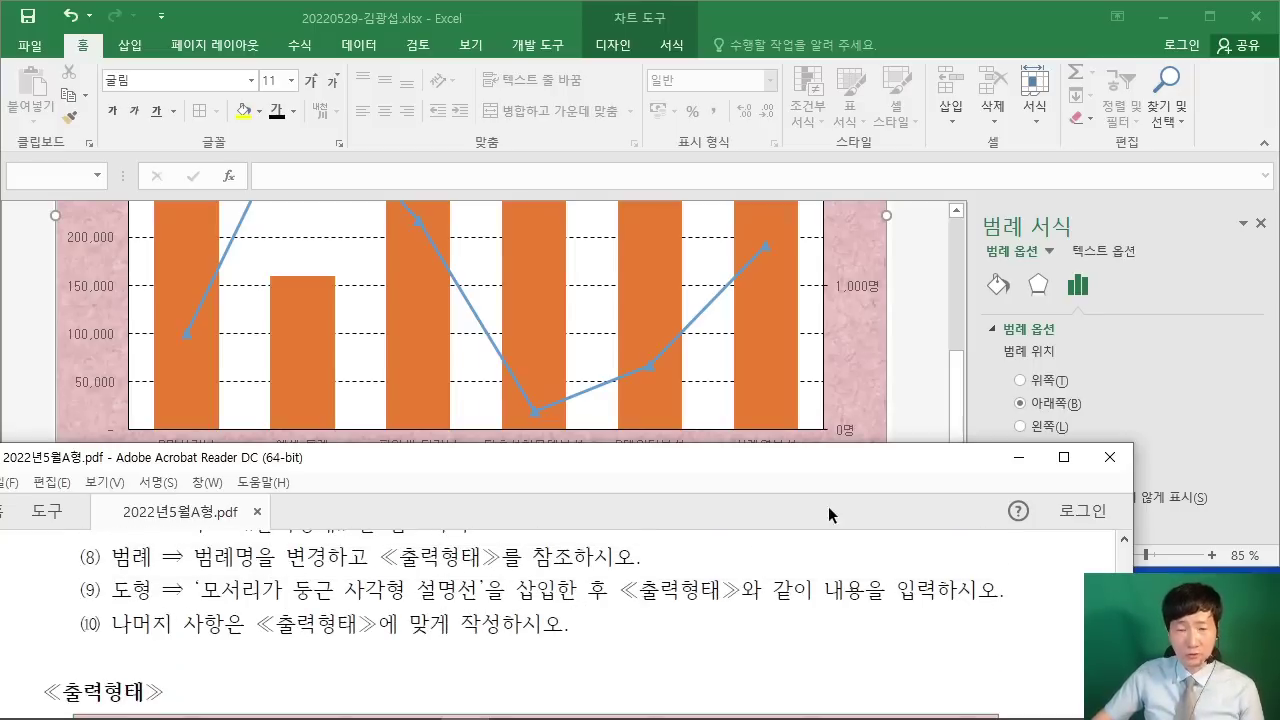
{"action": "scroll", "coordinate": [730, 608], "scroll_direction": "down", "scroll_amount": 5}
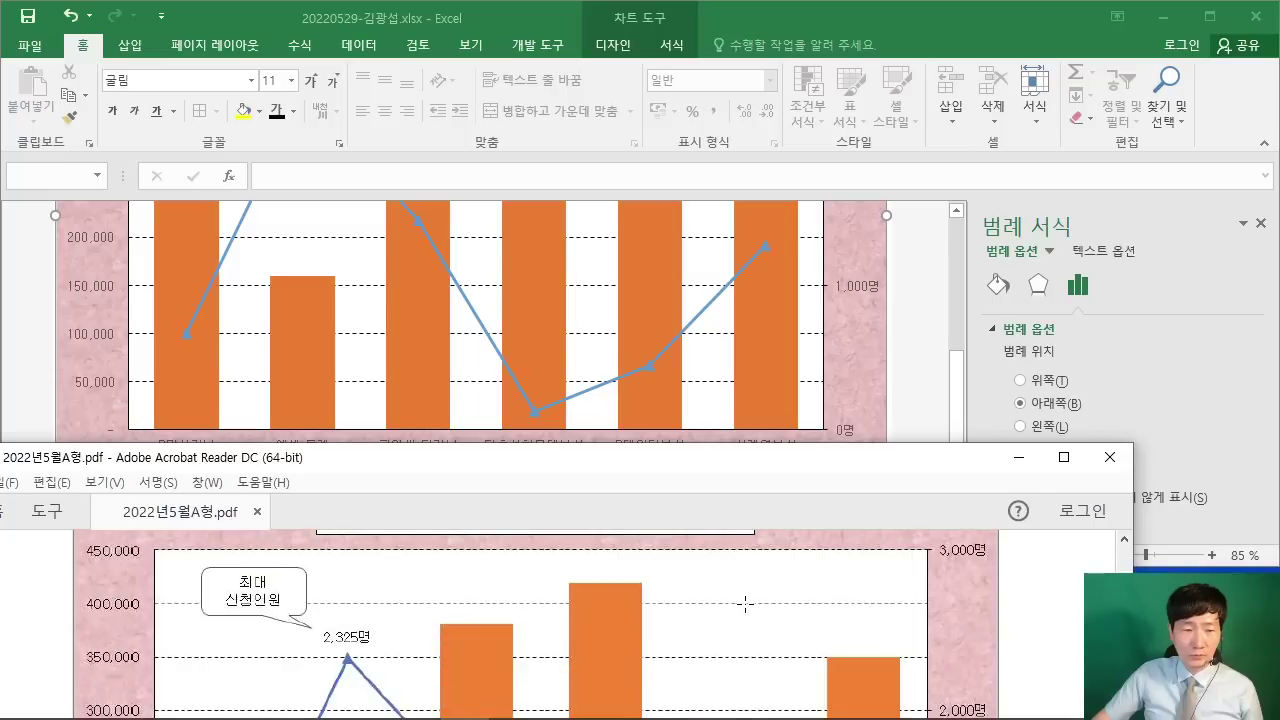
{"action": "scroll", "coordinate": [277, 603], "scroll_direction": "up", "scroll_amount": 1}
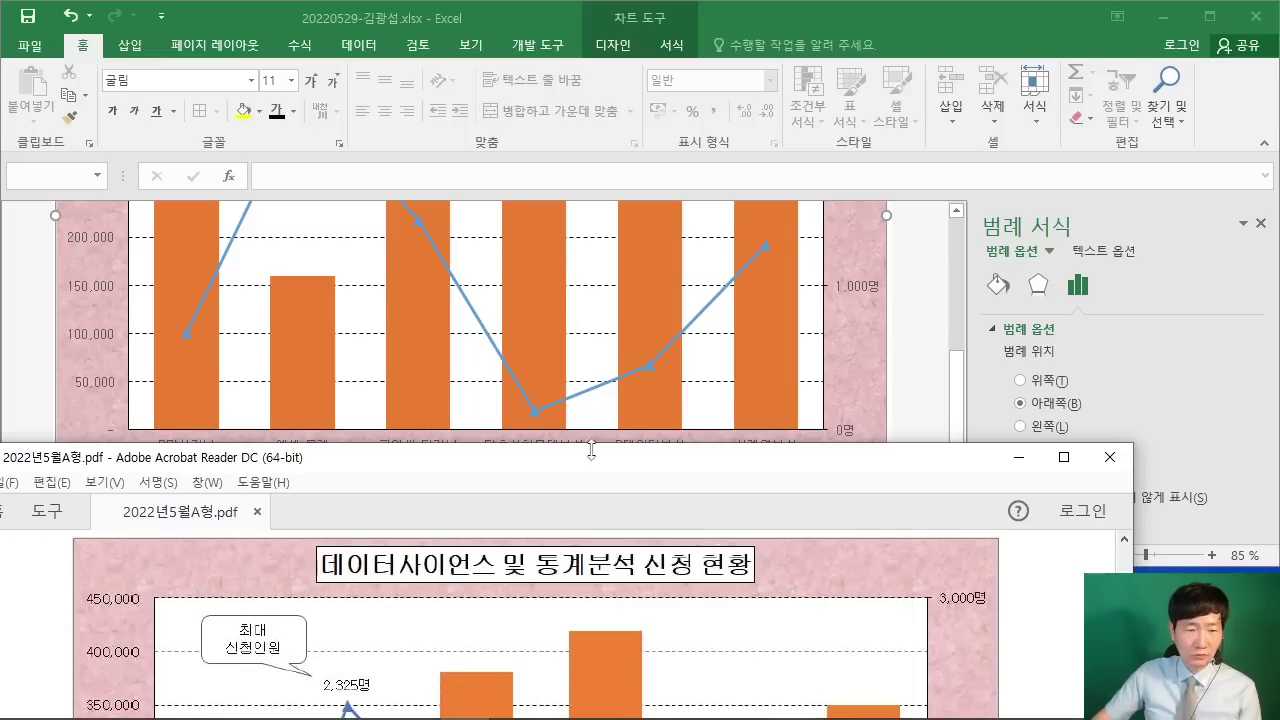
Step: Scroll Excel up to the chart's boxed title and switch to the 삽입 (Insert) tab
{"action": "left_click", "coordinate": [908, 366]}
{"action": "scroll", "coordinate": [886, 366], "scroll_direction": "up", "scroll_amount": 3}
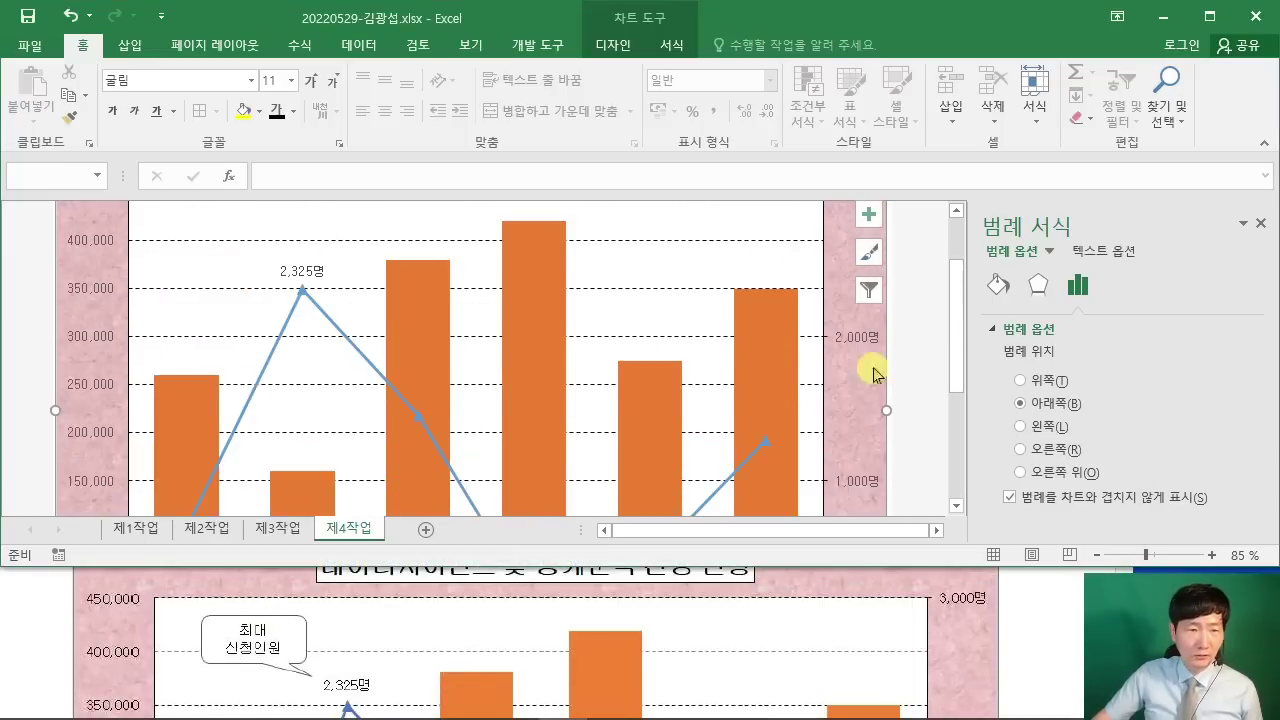
{"action": "scroll", "coordinate": [873, 373], "scroll_direction": "up", "scroll_amount": 2}
{"action": "left_click", "coordinate": [130, 45]}
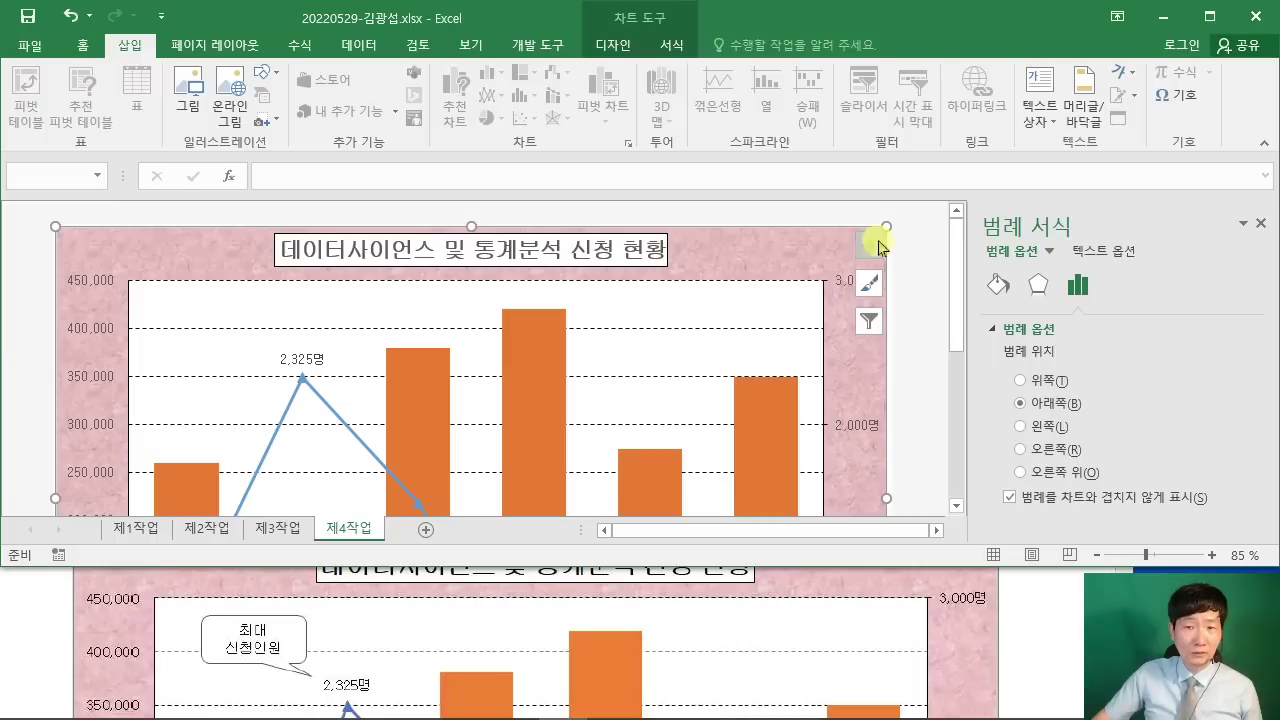
{"action": "left_click", "coordinate": [914, 256]}
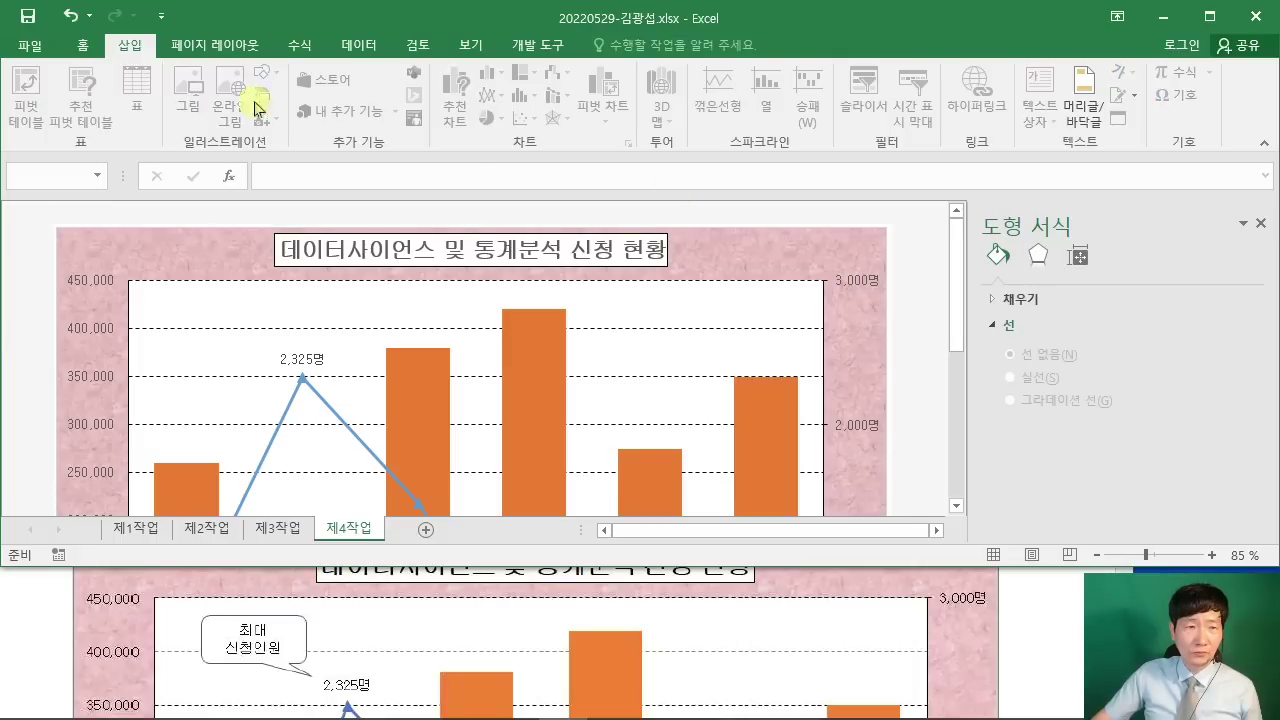
Step: Draw a Rounded Rectangular Callout in the chart's upper left and type 최대 in it
{"action": "left_click", "coordinate": [114, 240]}
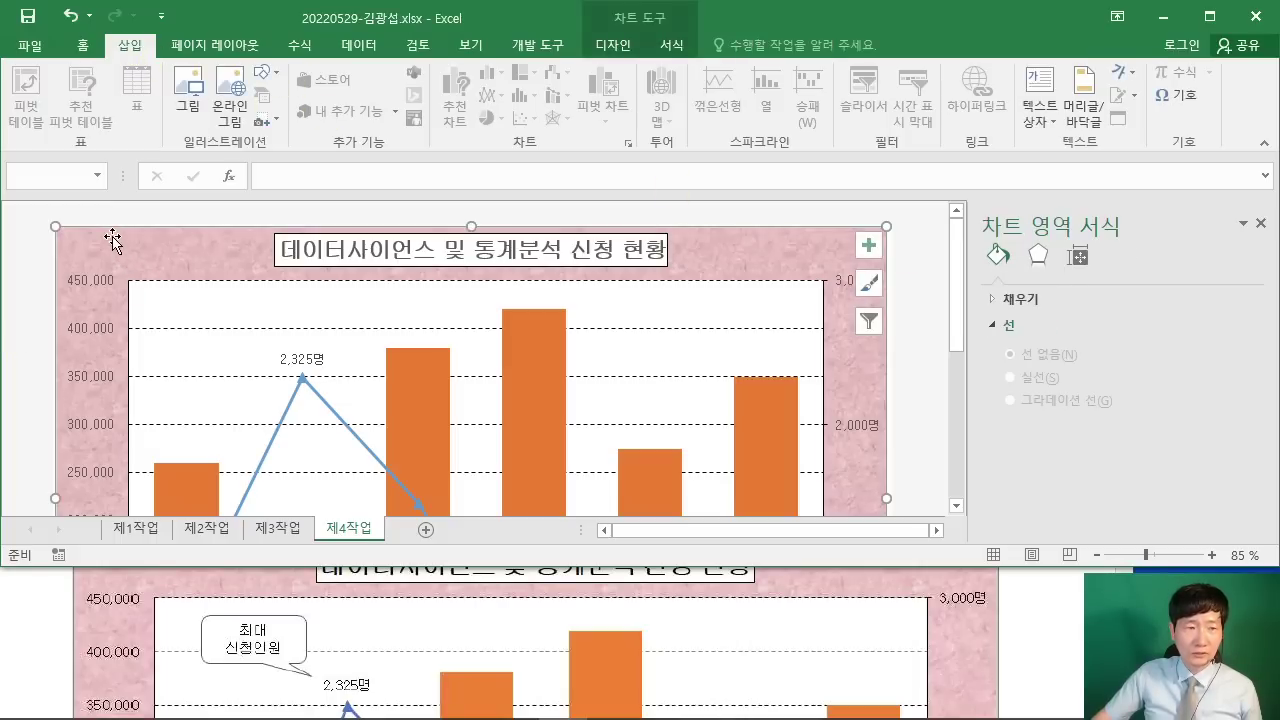
{"action": "left_click", "coordinate": [276, 76]}
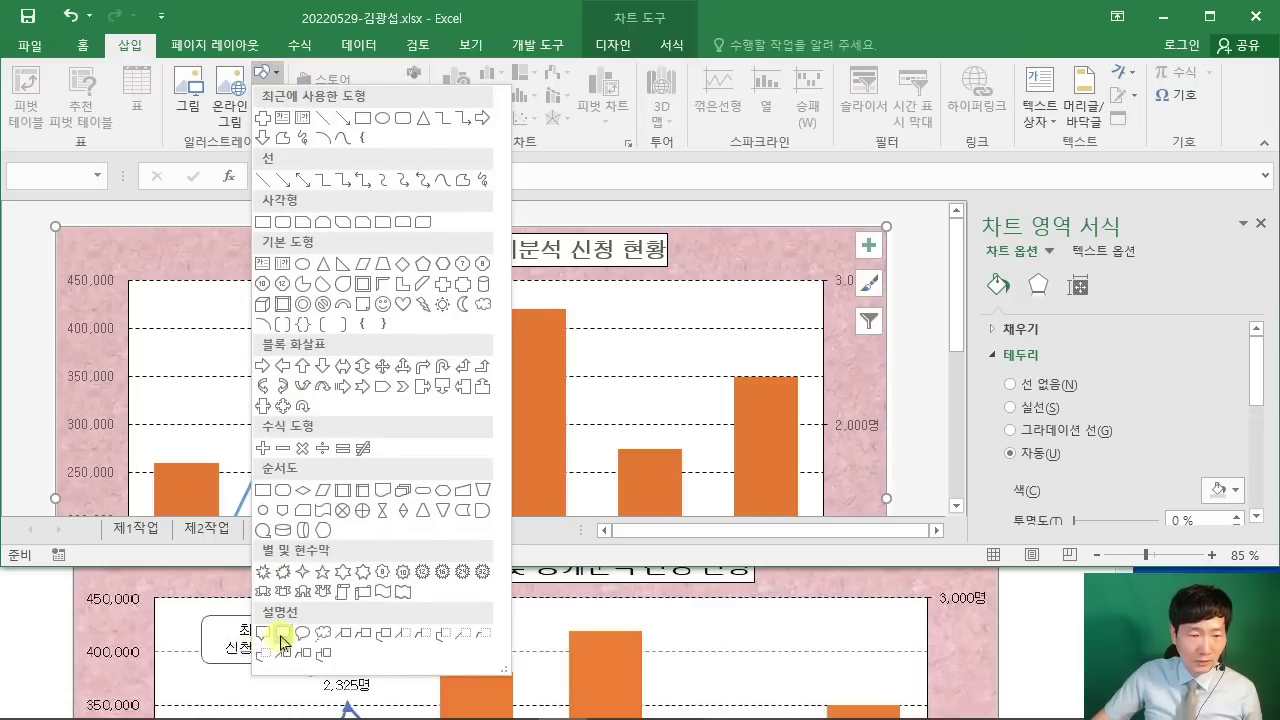
{"action": "left_click", "coordinate": [281, 636]}
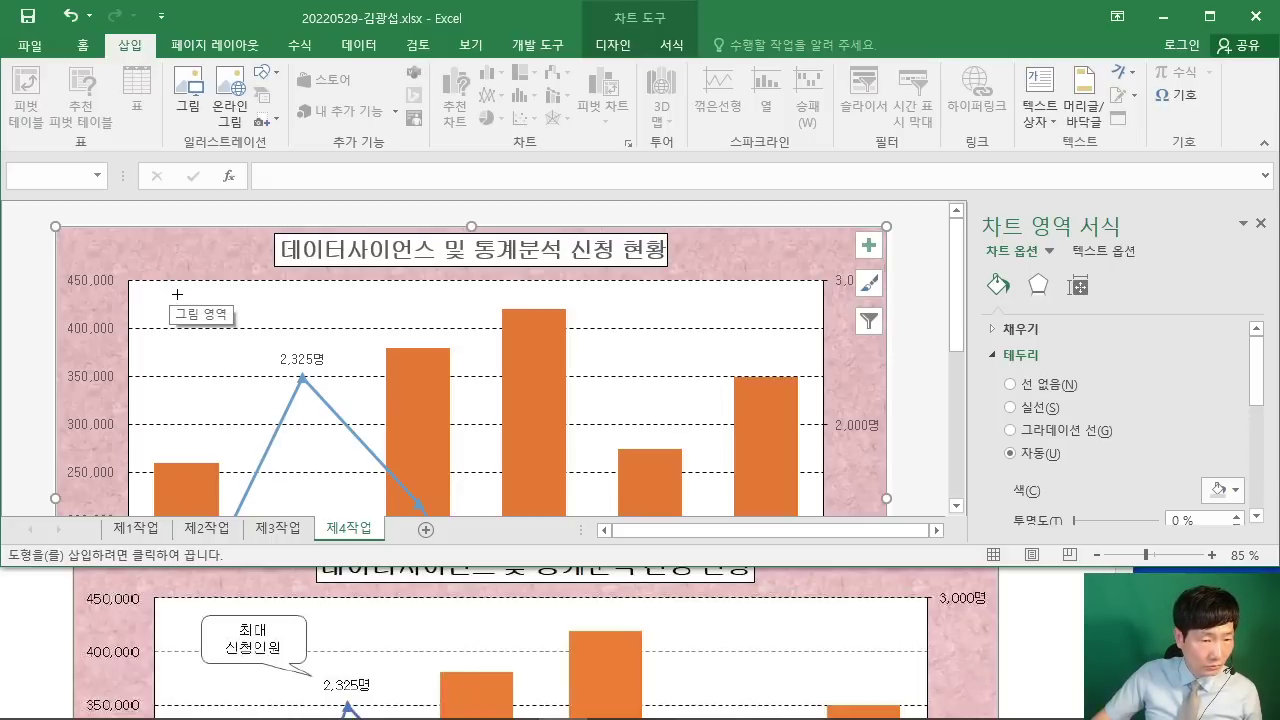
{"action": "mouse_move", "coordinate": [185, 294]}
{"action": "left_mouse_down"}
{"action": "mouse_move", "coordinate": [254, 343]}
{"action": "mouse_move", "coordinate": [275, 340]}
{"action": "left_mouse_up"}
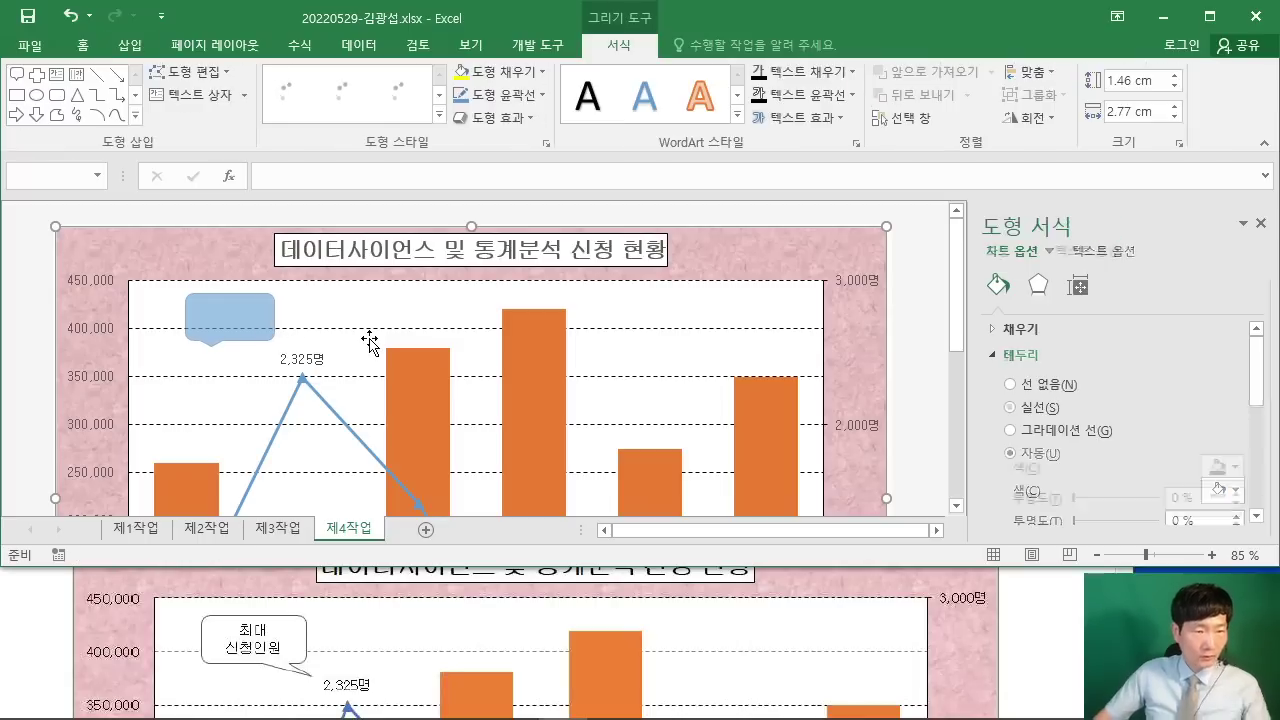
{"action": "type", "text": "최대"}
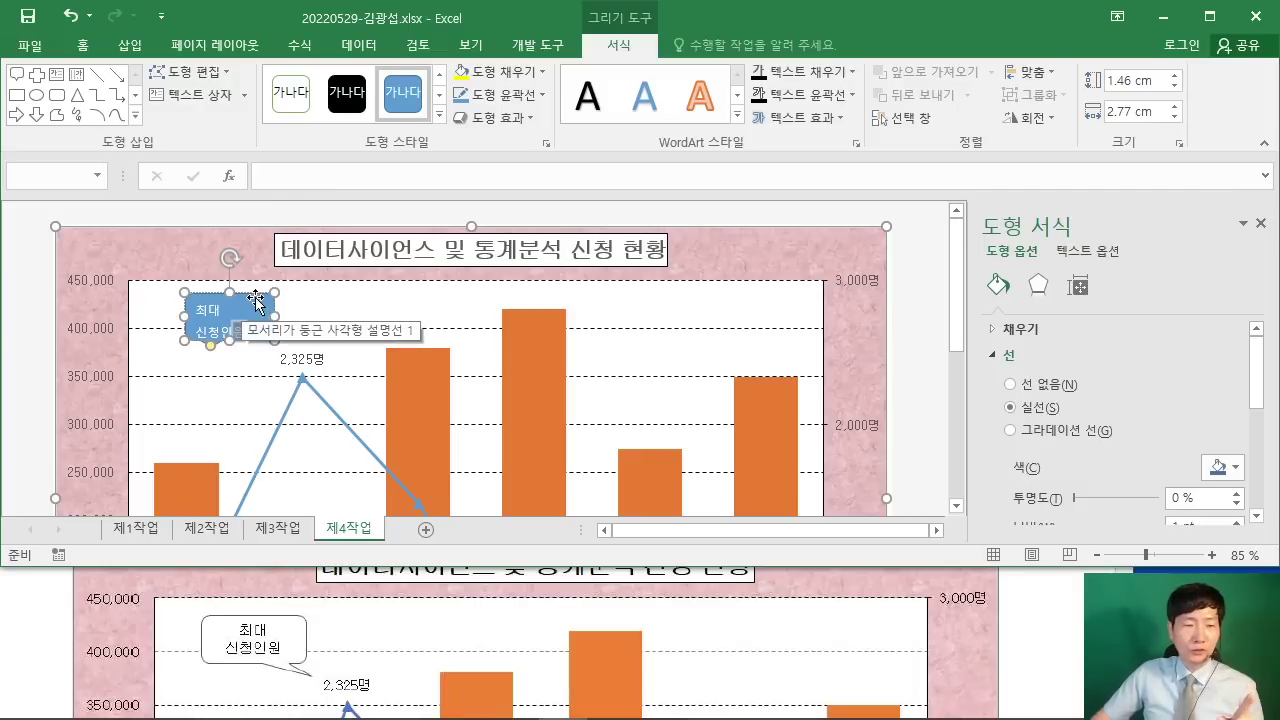
{"action": "key", "text": "ctrl+z"}
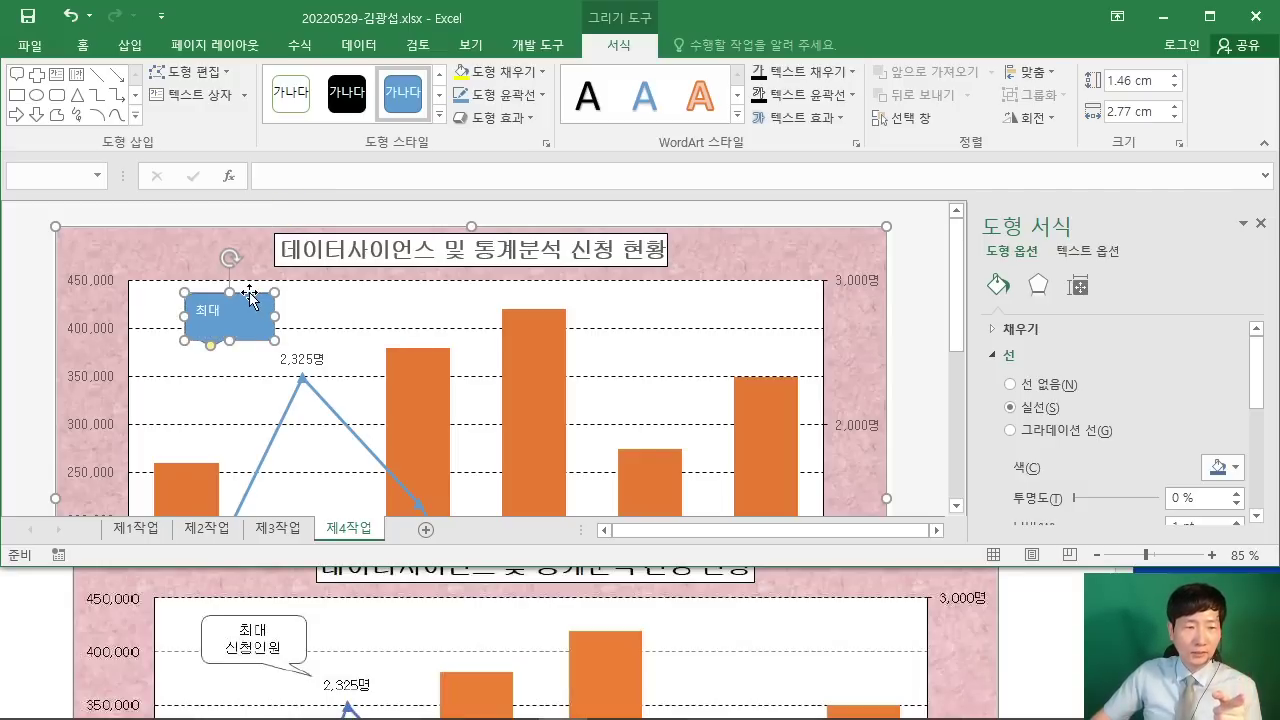
{"action": "left_click", "coordinate": [86, 45]}
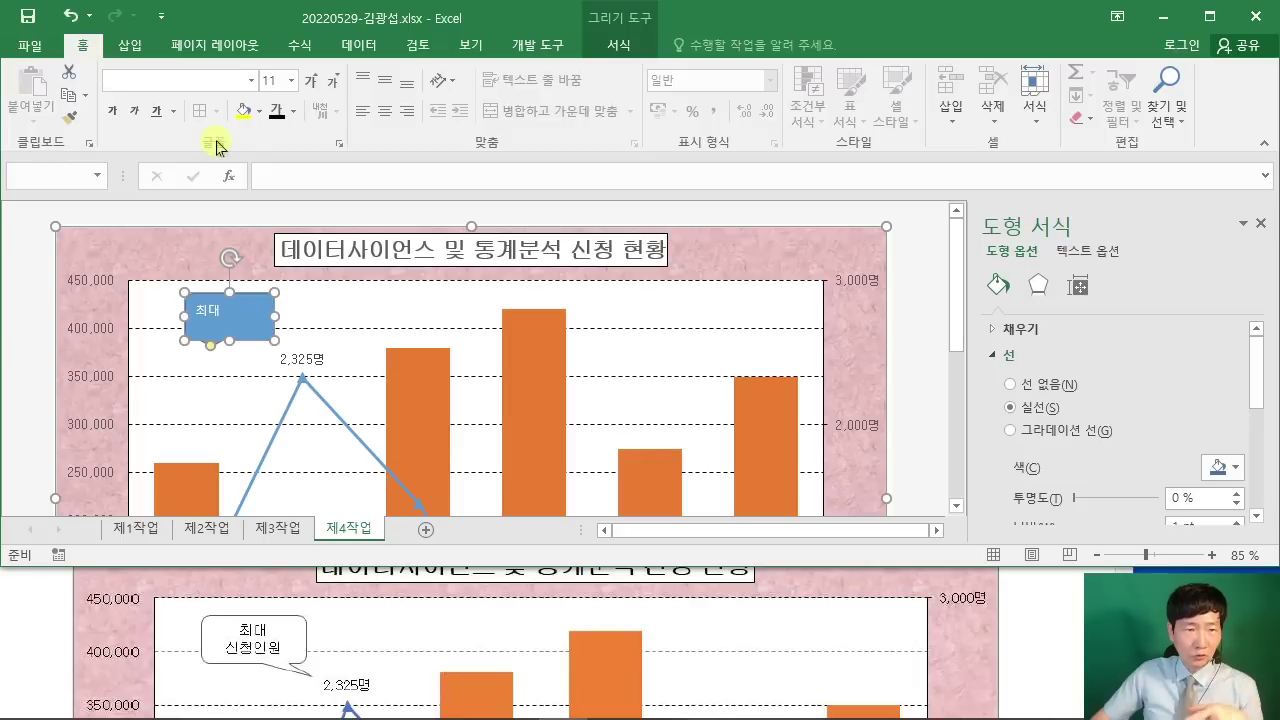
Step: Check the instructions PDF, then set the callout font to 굴림
{"action": "left_click", "coordinate": [1055, 618]}
{"action": "scroll", "coordinate": [1048, 625], "scroll_direction": "up", "scroll_amount": 1}
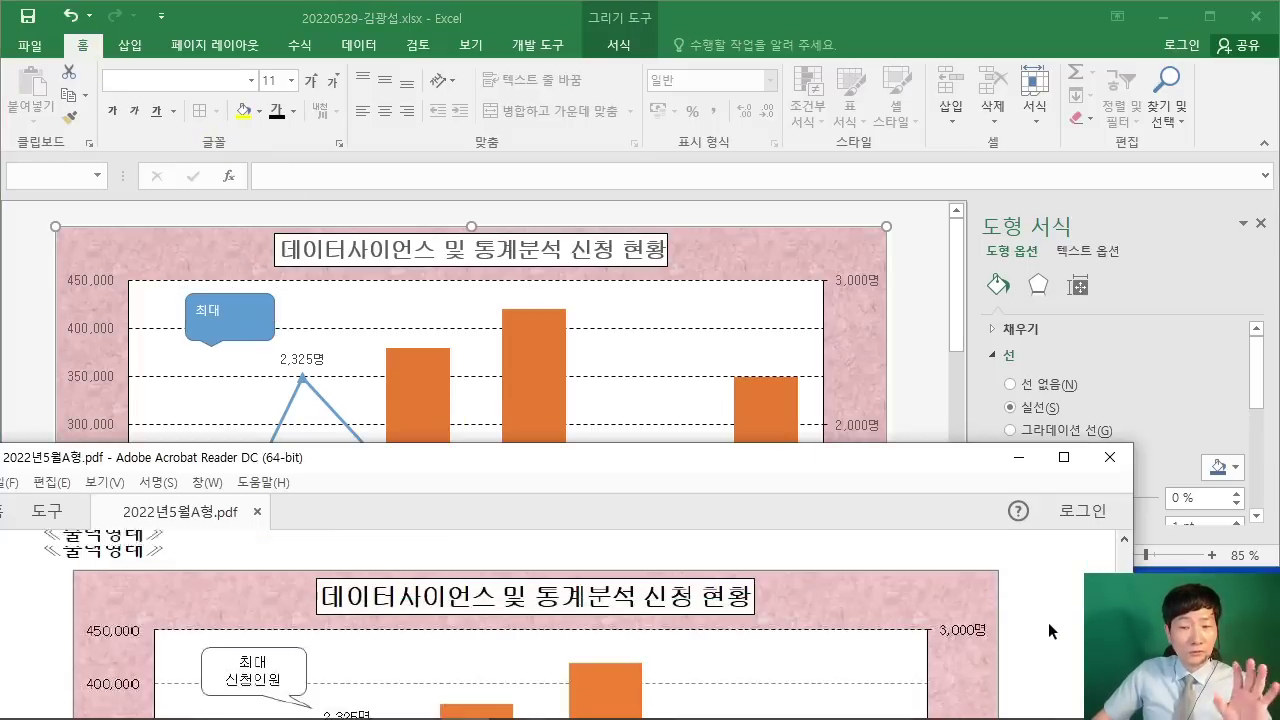
{"action": "scroll", "coordinate": [1040, 610], "scroll_direction": "up", "scroll_amount": 7}
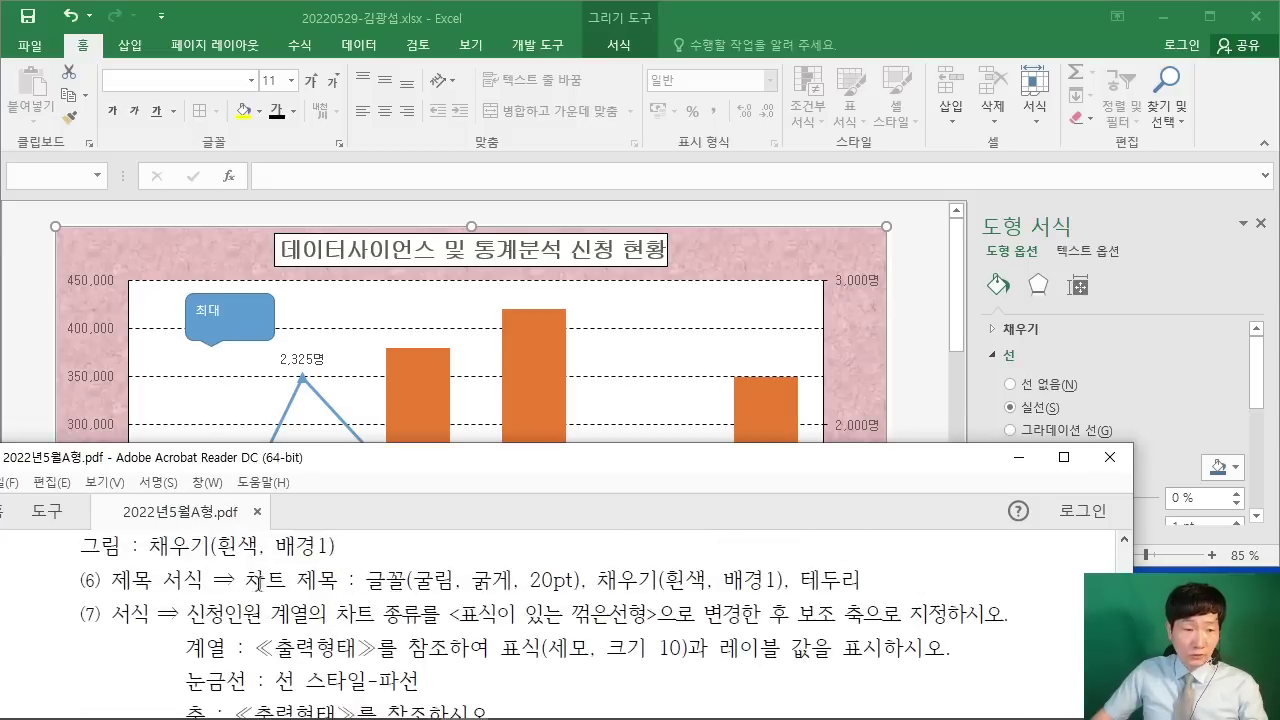
{"action": "scroll", "coordinate": [200, 595], "scroll_direction": "up", "scroll_amount": 3}
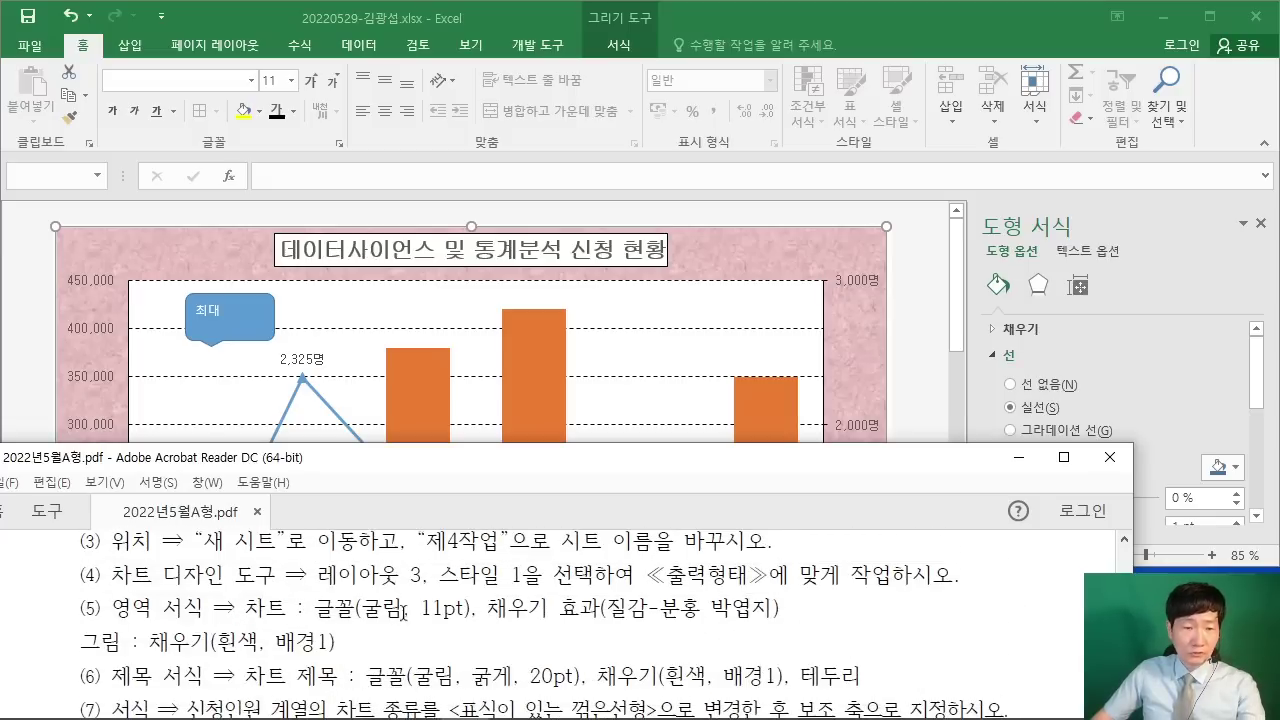
{"action": "left_click", "coordinate": [188, 90]}
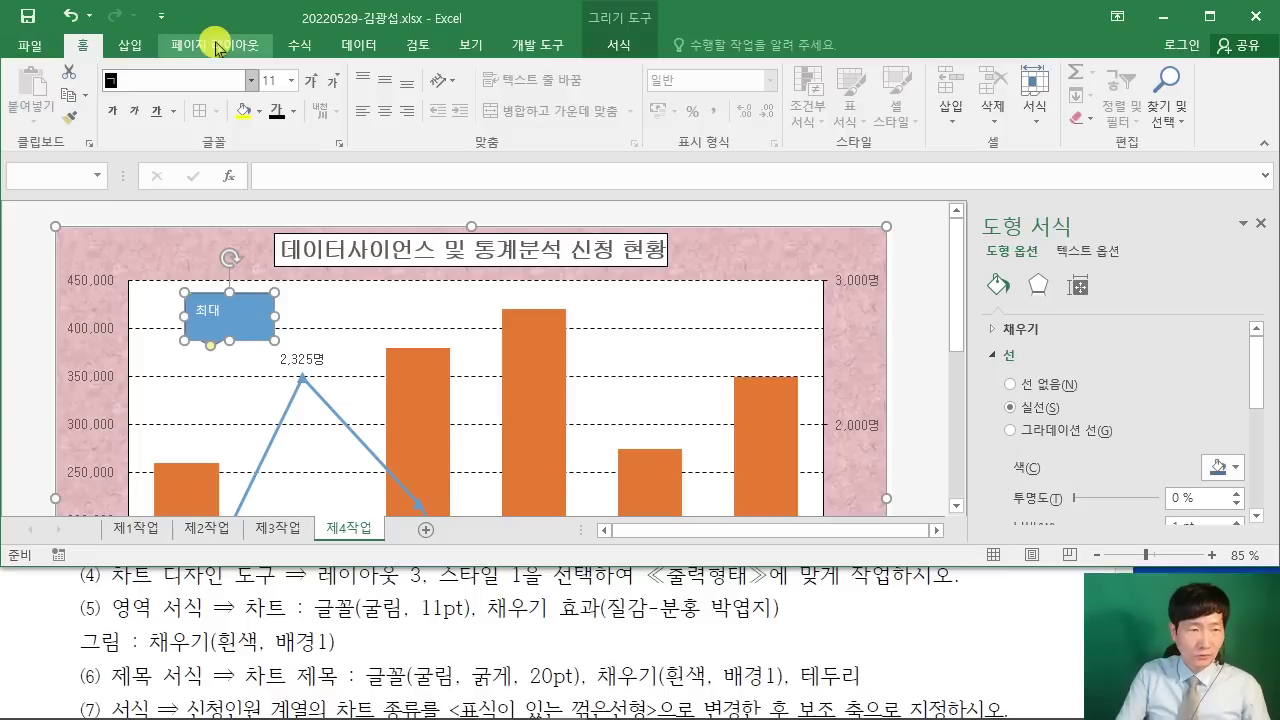
{"action": "key", "text": "BackSpace"}
{"action": "key", "text": "BackSpace"}
{"action": "key", "text": "BackSpace"}
{"action": "type", "text": "굴림"}
{"action": "key", "text": "Return"}
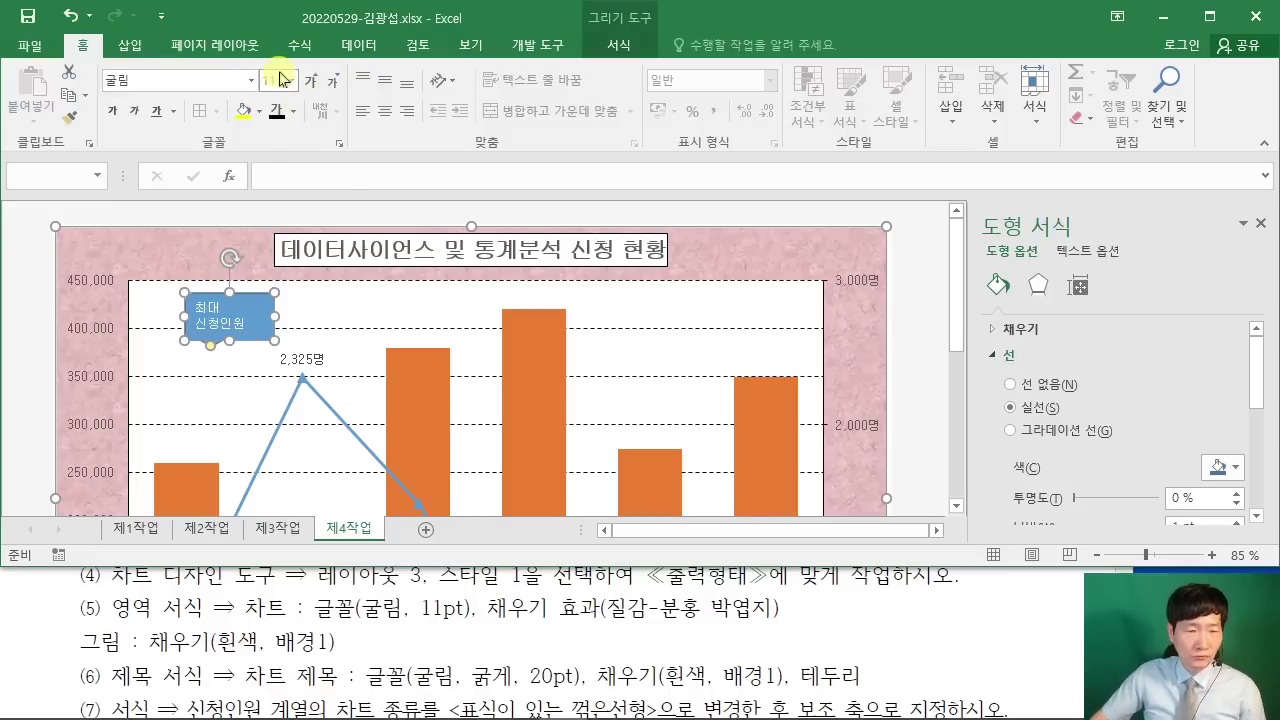
Step: Give the callout black, centred text on a white fill, matching the PDF
{"action": "left_click", "coordinate": [1003, 644]}
{"action": "scroll", "coordinate": [999, 640], "scroll_direction": "down", "scroll_amount": 8}
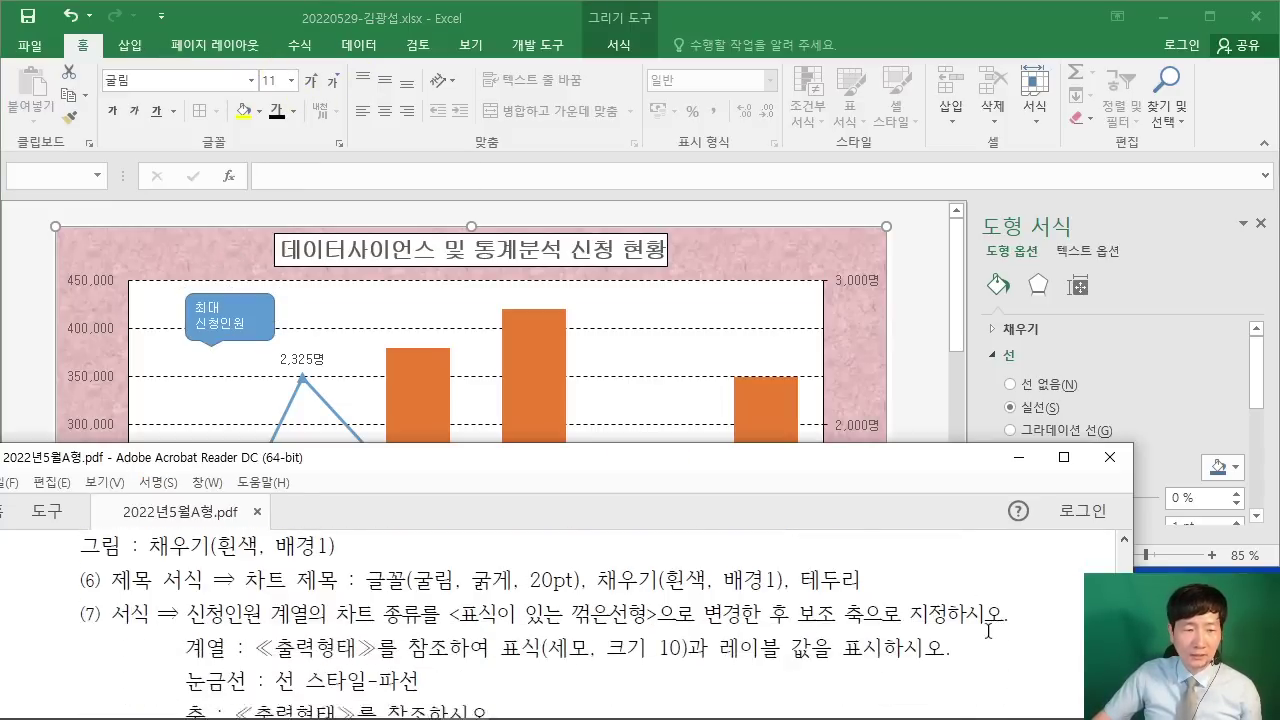
{"action": "scroll", "coordinate": [993, 641], "scroll_direction": "down", "scroll_amount": 3}
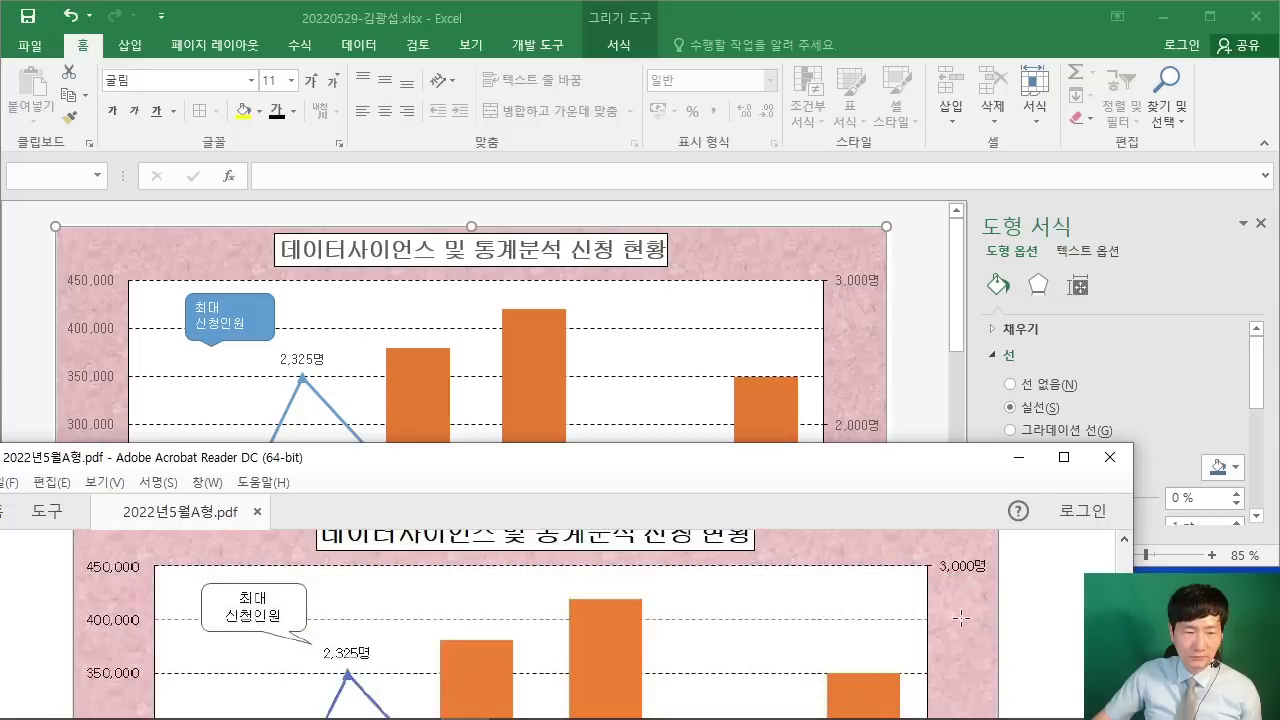
{"action": "left_click", "coordinate": [274, 320]}
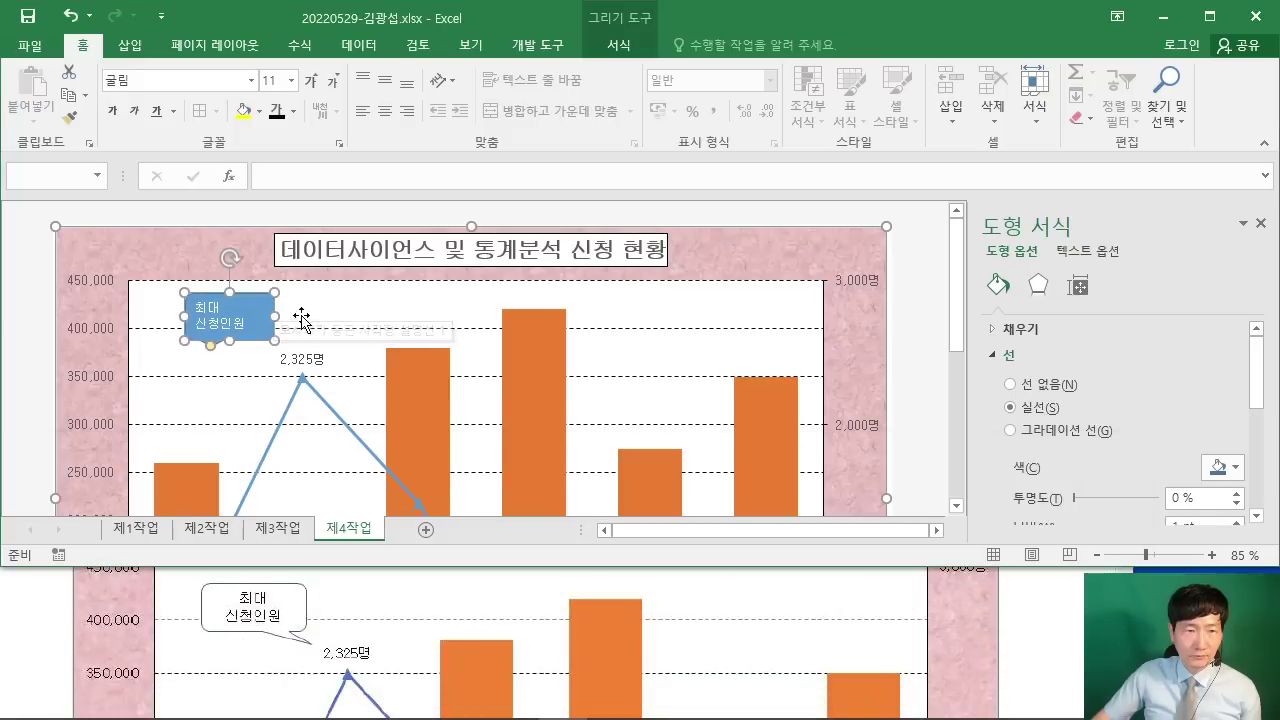
{"action": "left_click", "coordinate": [300, 117]}
{"action": "left_click", "coordinate": [298, 180]}
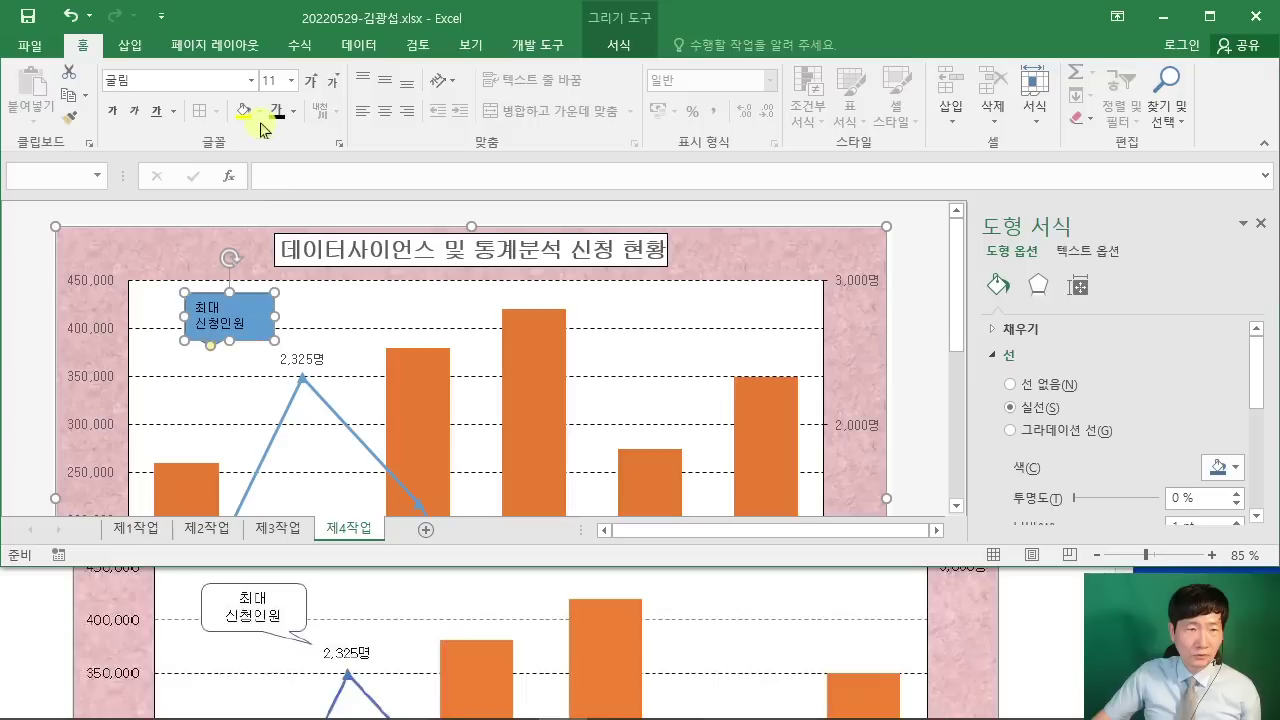
{"action": "left_click", "coordinate": [259, 112]}
{"action": "left_click", "coordinate": [244, 182]}
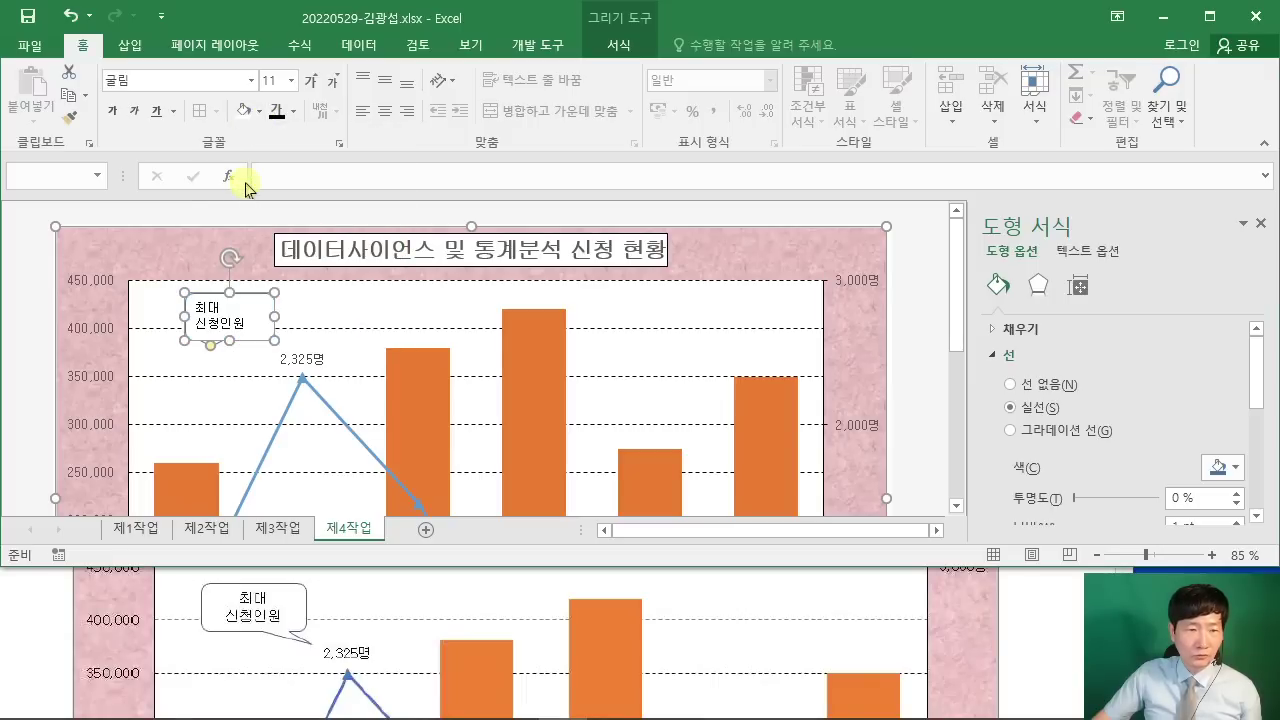
{"action": "left_click", "coordinate": [384, 111]}
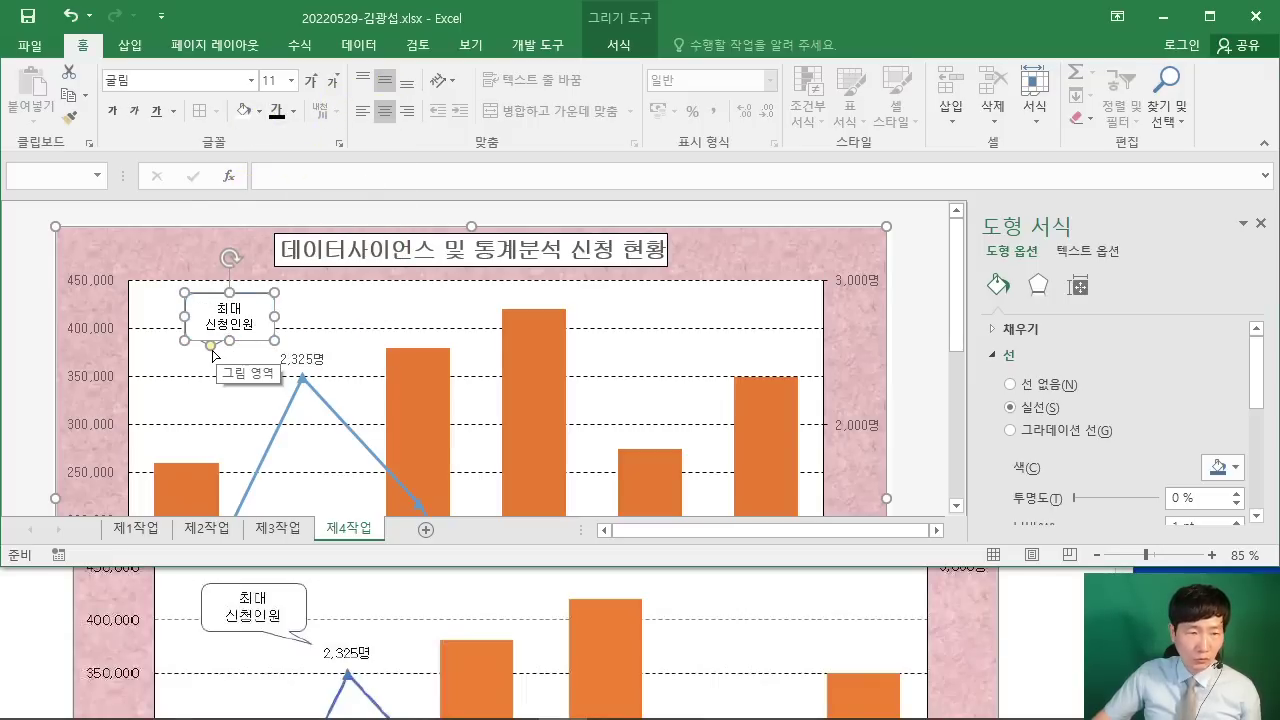
{"action": "key", "text": "Escape"}
{"action": "key", "text": "Escape"}
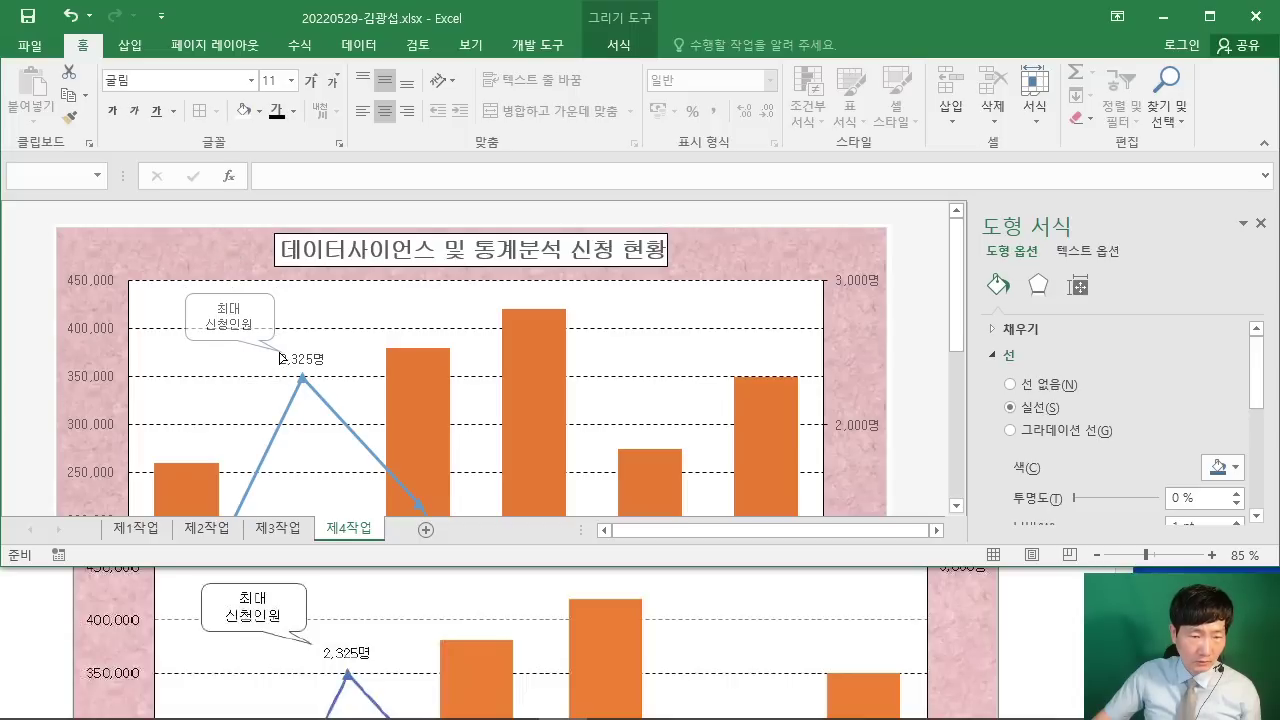
Step: Nudge the 최대 신청인원 callout slightly left toward the 2,325명 peak
{"action": "left_click", "coordinate": [268, 321]}
{"action": "left_click_drag", "start_coordinate": [255, 297], "coordinate": [249, 296]}
{"action": "left_click", "coordinate": [920, 394]}
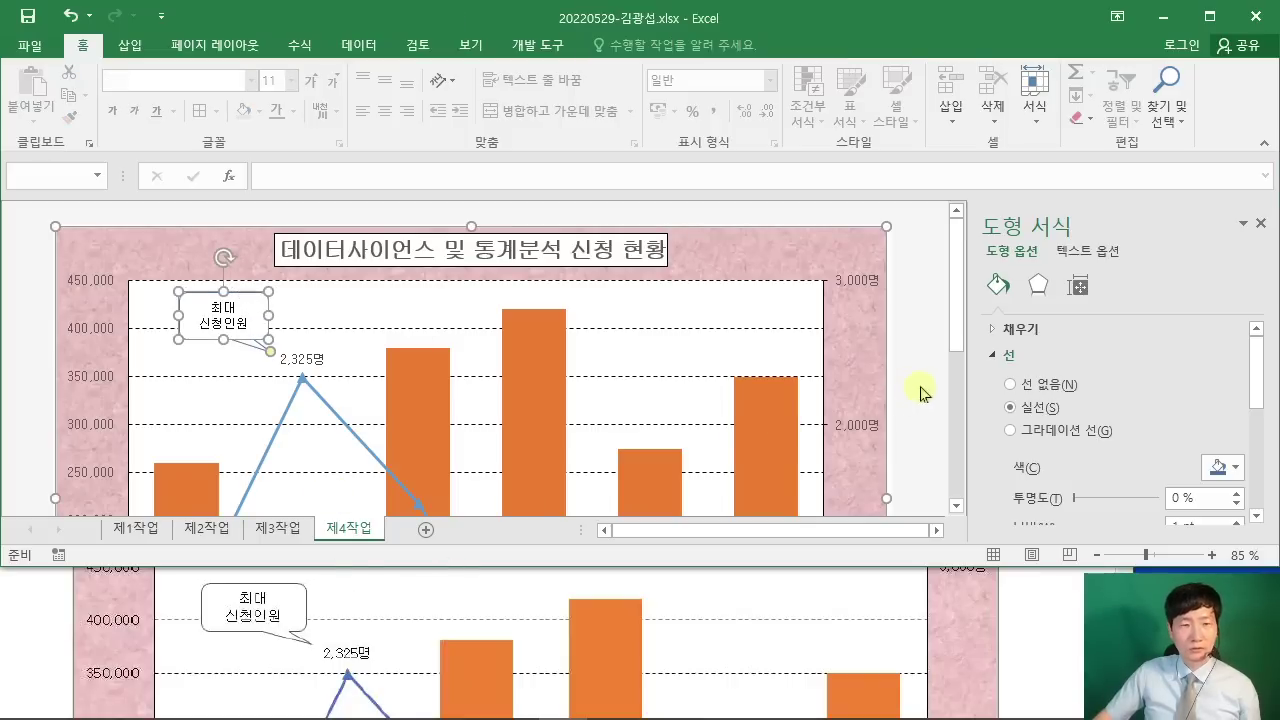
Step: Maximize the Excel window, close the shape formatting pane and collapse the ribbon
{"action": "left_click", "coordinate": [1210, 16]}
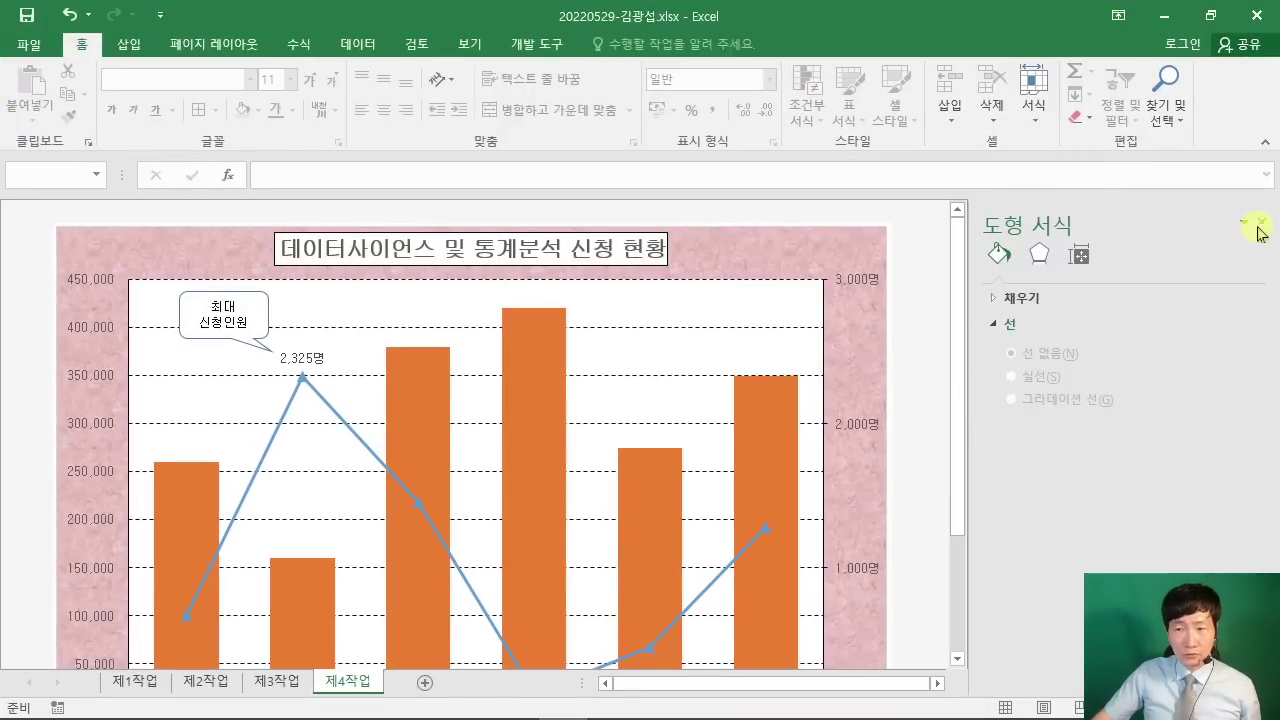
{"action": "left_click", "coordinate": [1262, 222]}
{"action": "double_click", "coordinate": [83, 46]}
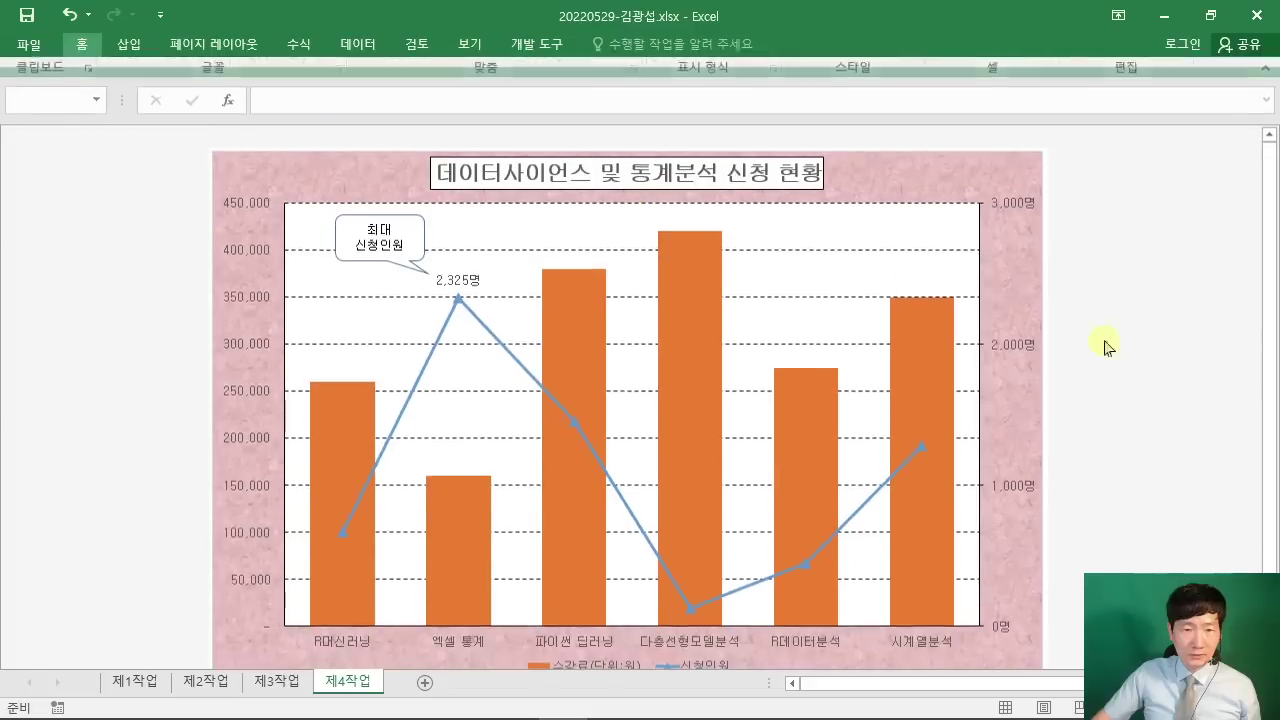